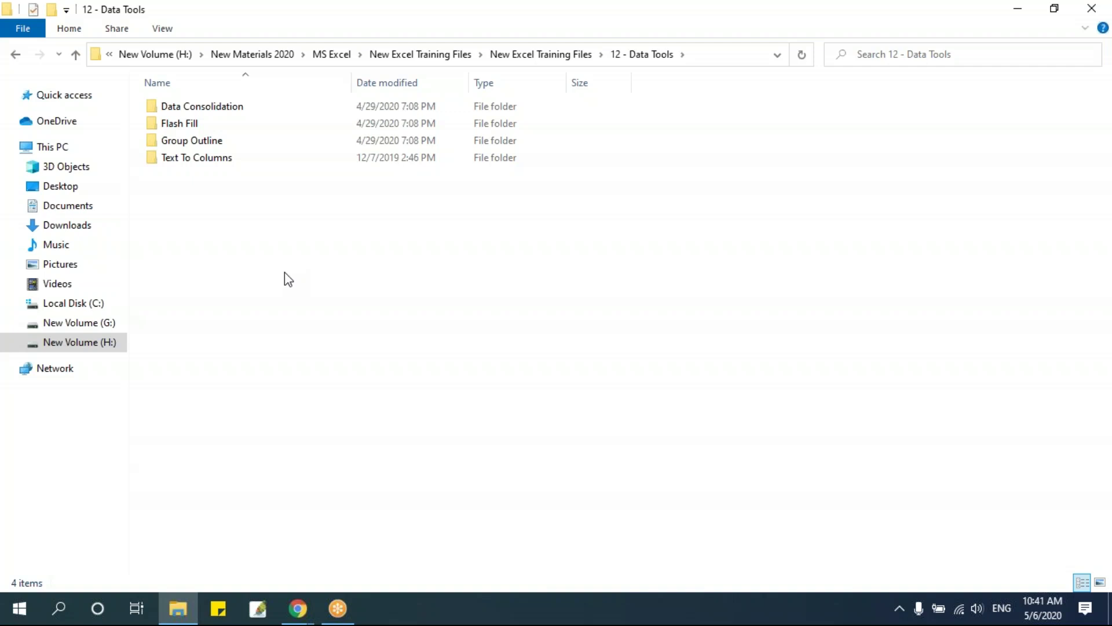
Open the Consolidation workbook from the Data Consolidation folder
left_click(249, 111)
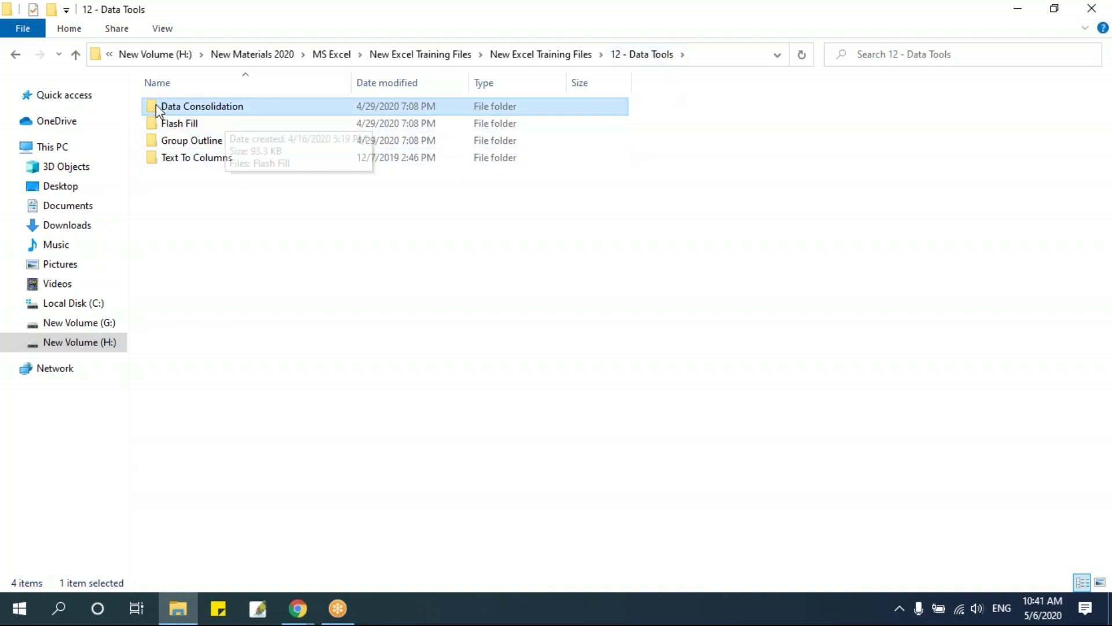
double_click(245, 108)
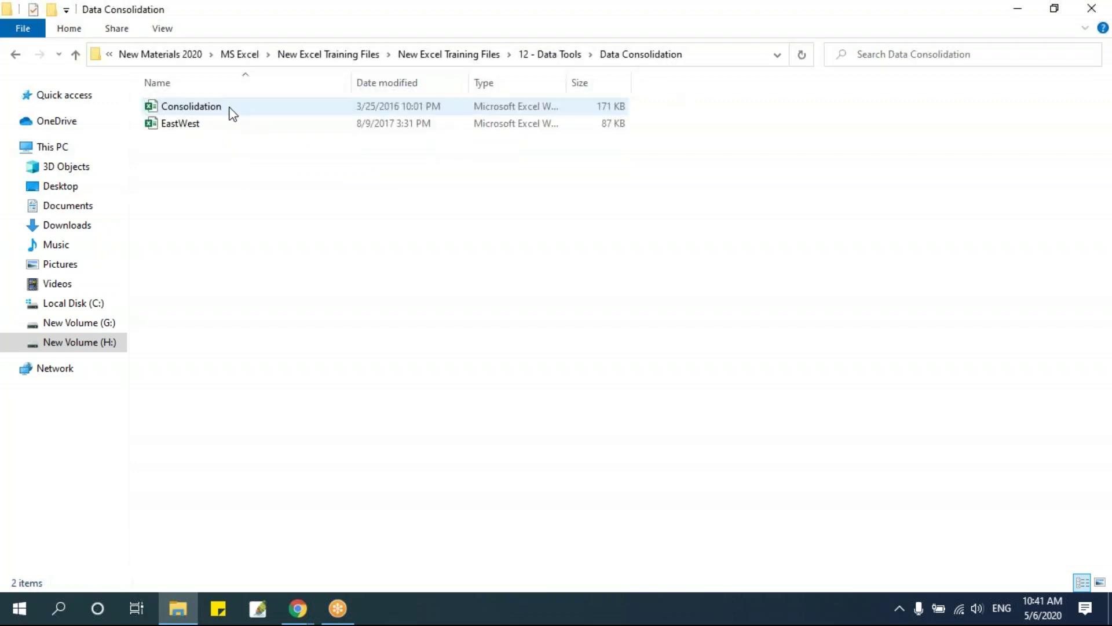
left_click(211, 109)
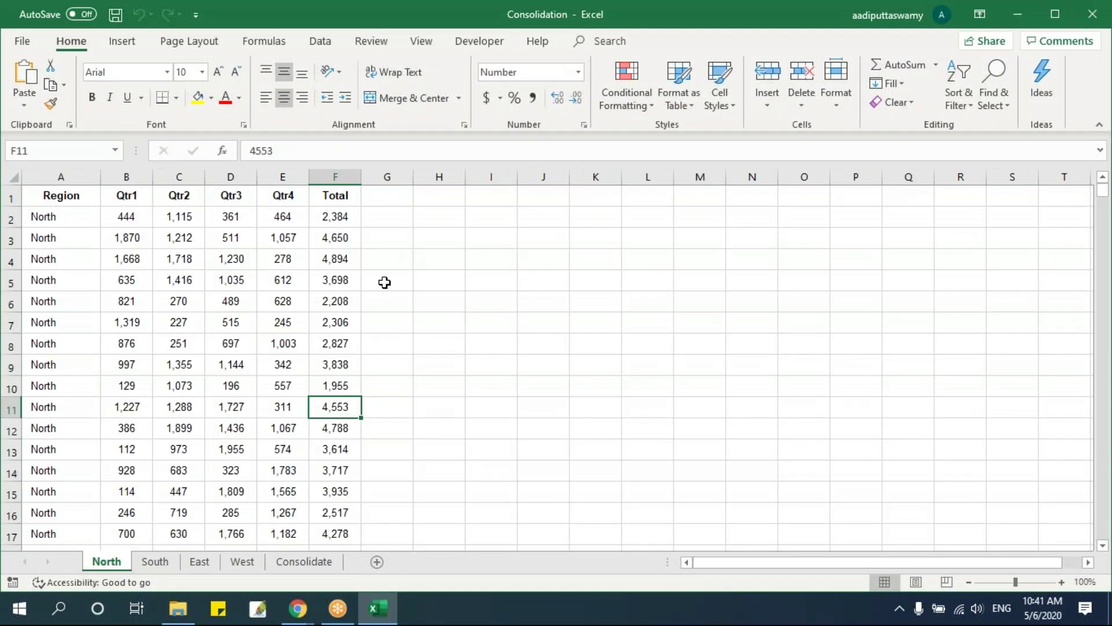
Examine the layout of the quarterly data on the North, South, East and West sheets
left_click(279, 285)
left_click(262, 361)
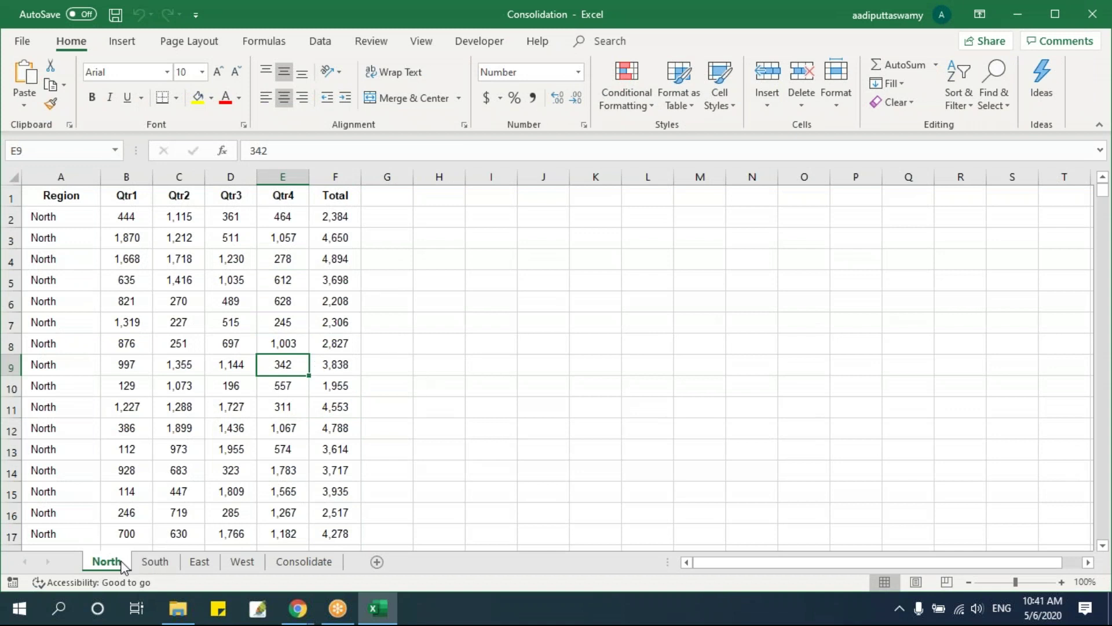
left_click(155, 562)
left_click(200, 561)
left_click(242, 561)
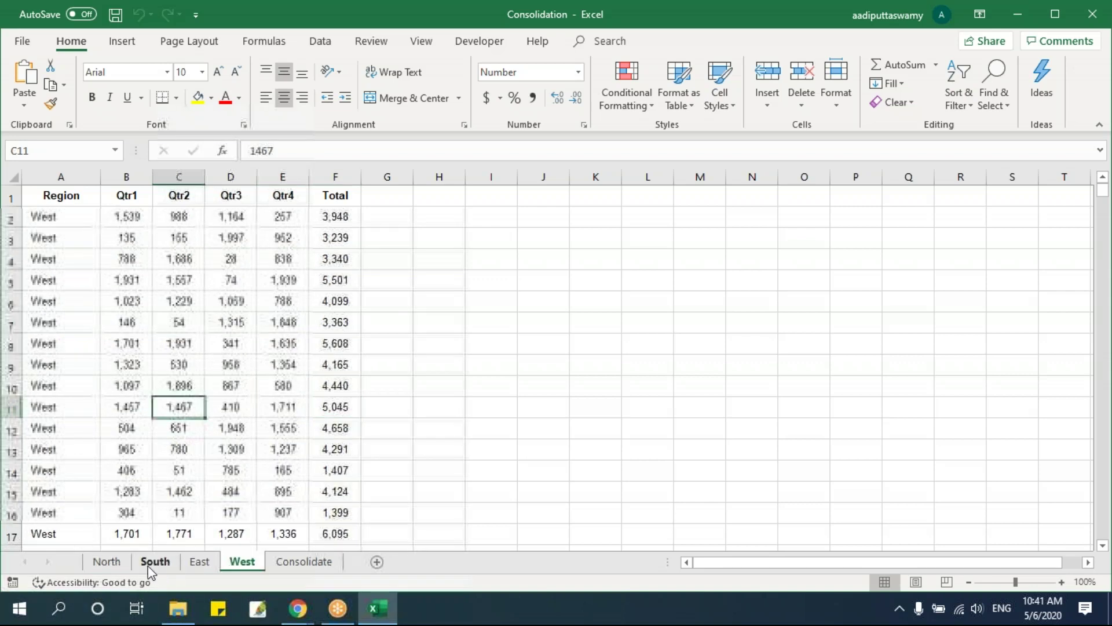
left_click(107, 562)
left_click(145, 276)
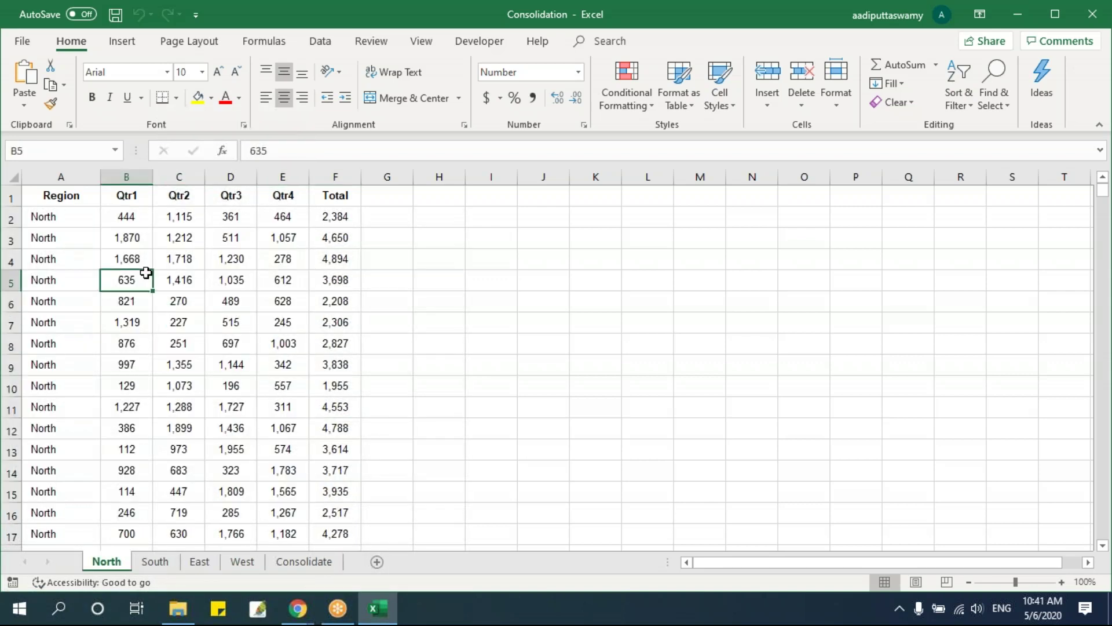
left_click_drag(67, 195, 340, 342)
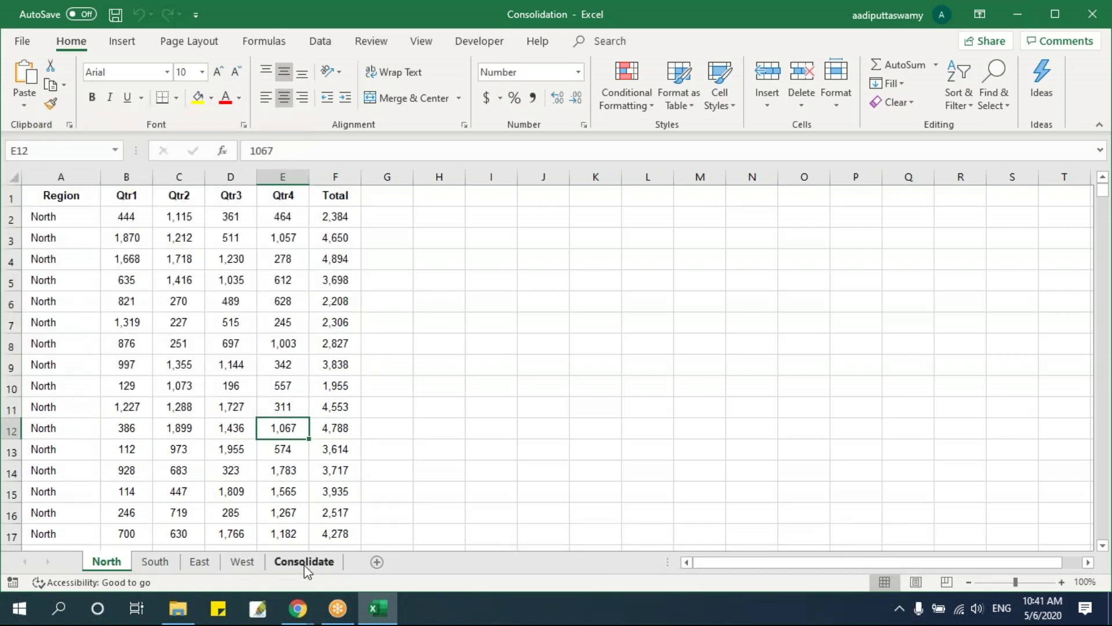
Compare the Consolidate sheet with the four regional source sheets
left_click(297, 562)
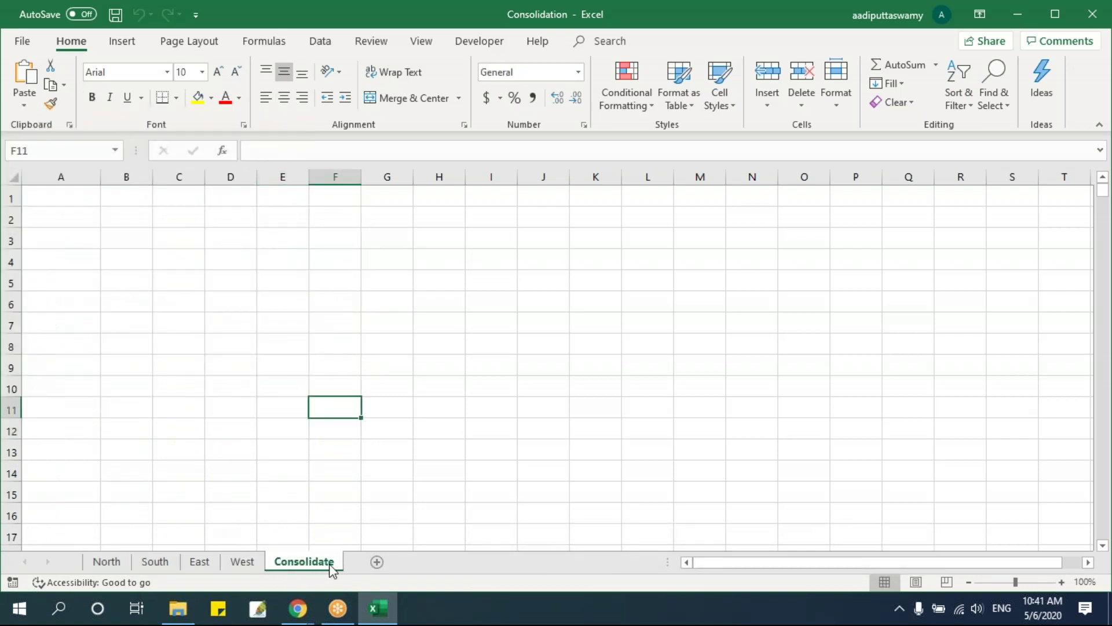
left_click(241, 341)
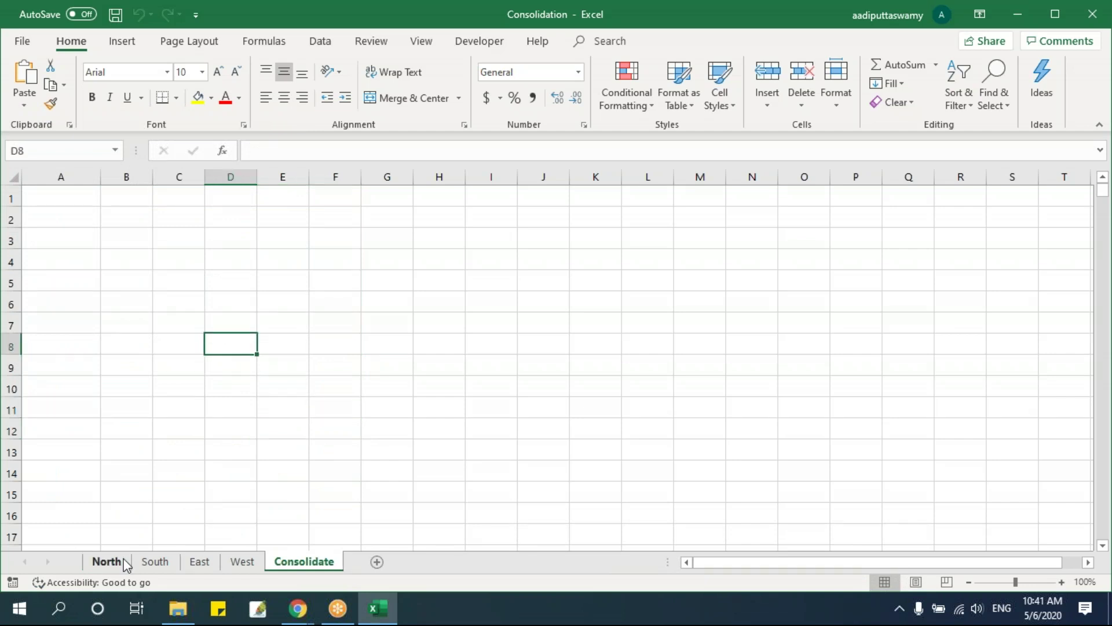
left_click(187, 284)
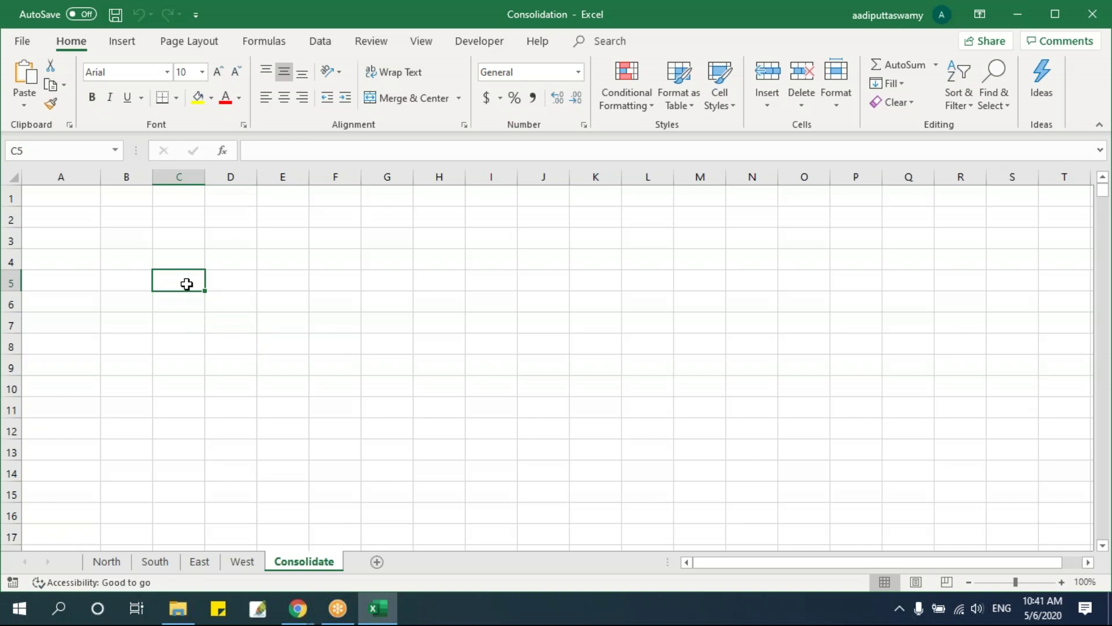
left_click(320, 41)
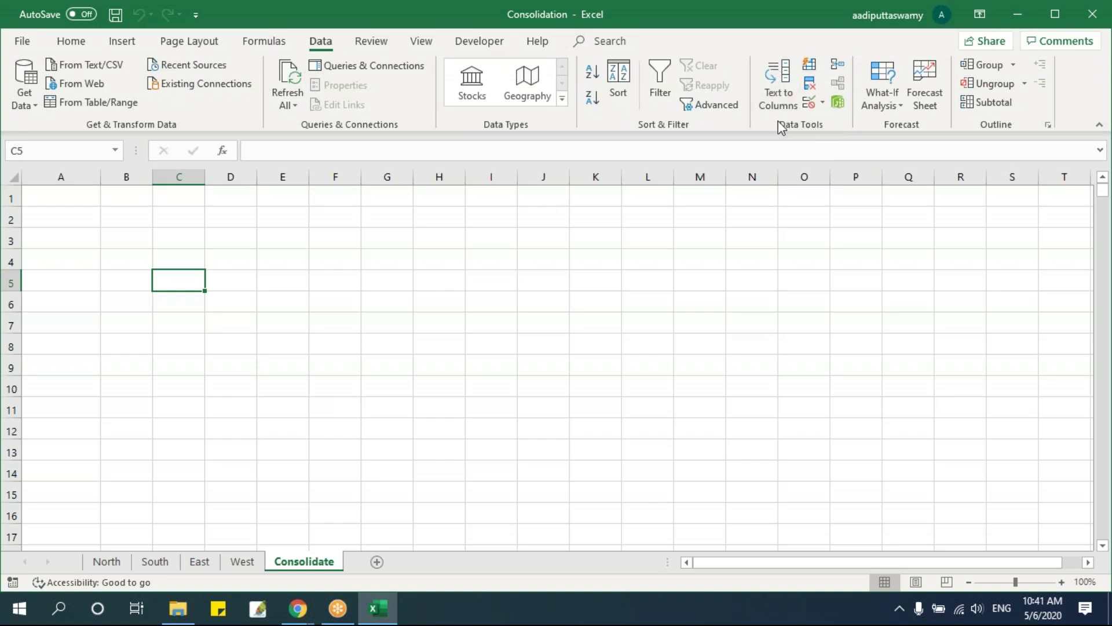
left_click(110, 562)
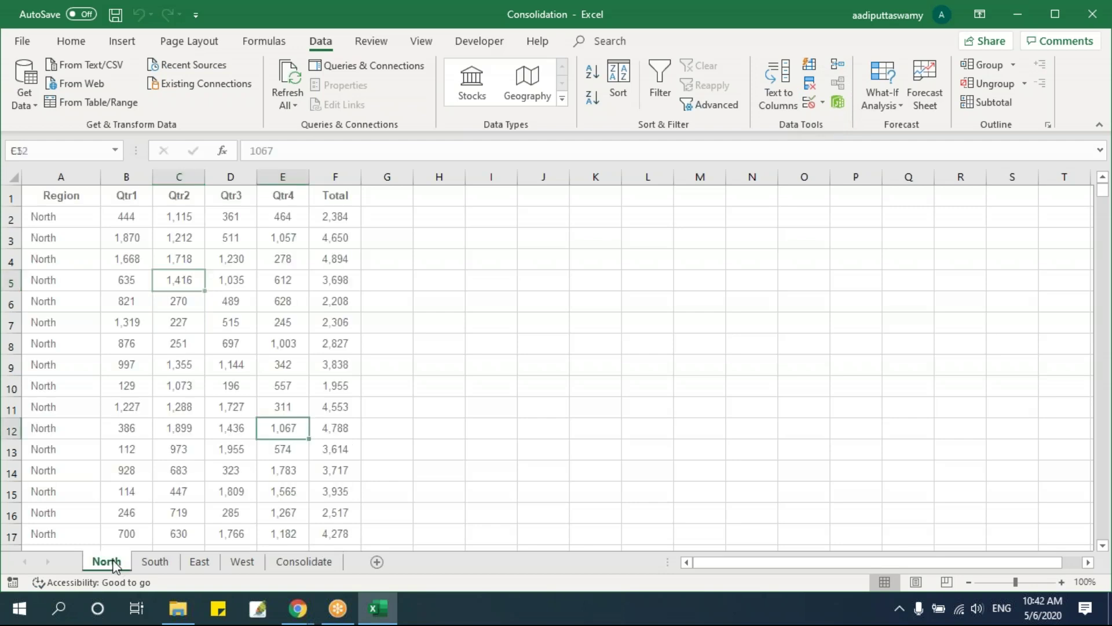
left_click(155, 561)
left_click(200, 562)
left_click(242, 562)
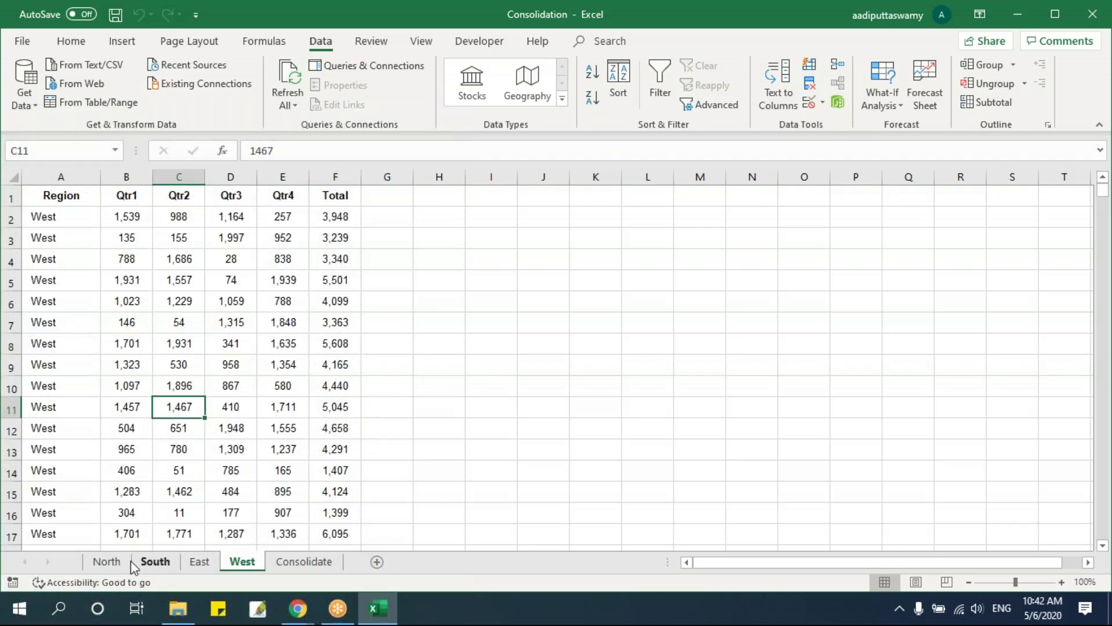
Start the Consolidate command at cell D5 of the Consolidate sheet with Sum as the function
left_click(313, 562)
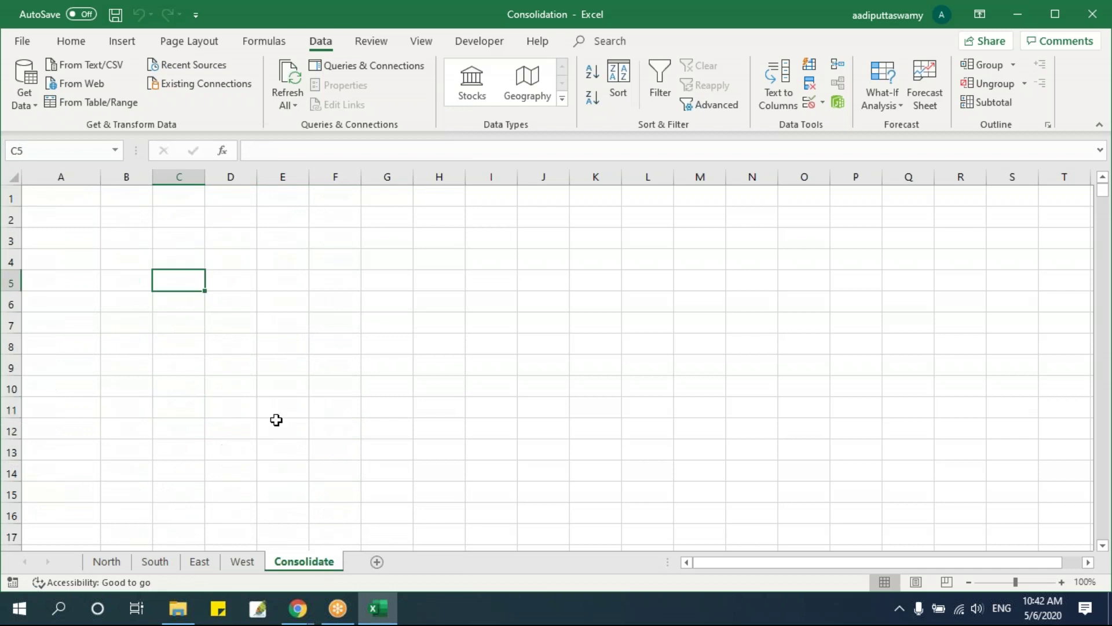
left_click(232, 282)
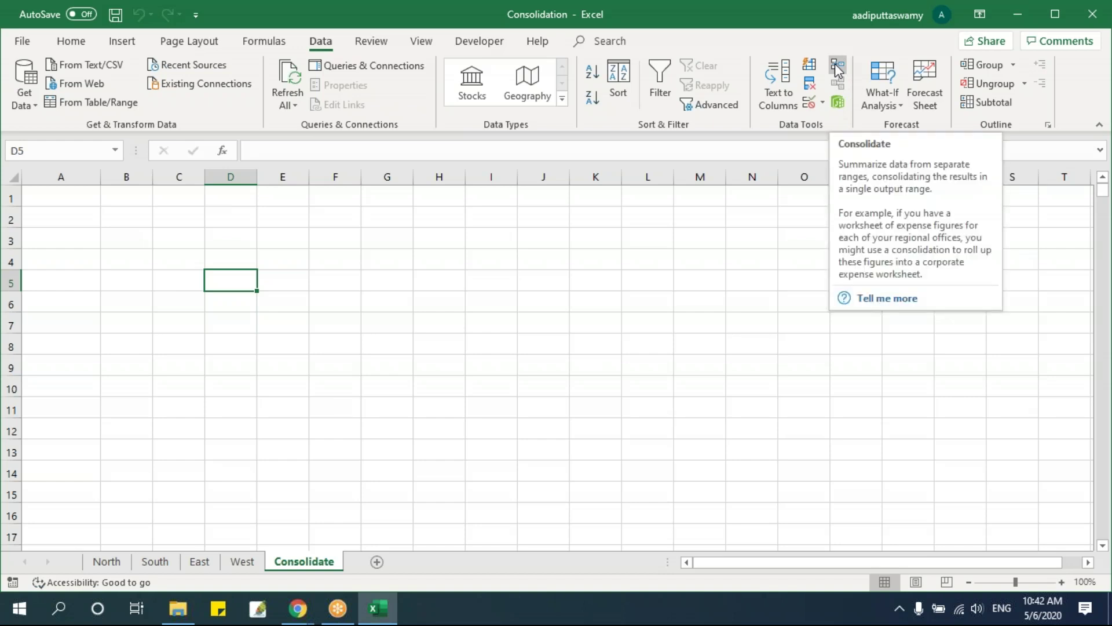
left_click(335, 326)
left_click(241, 290)
left_click(399, 365)
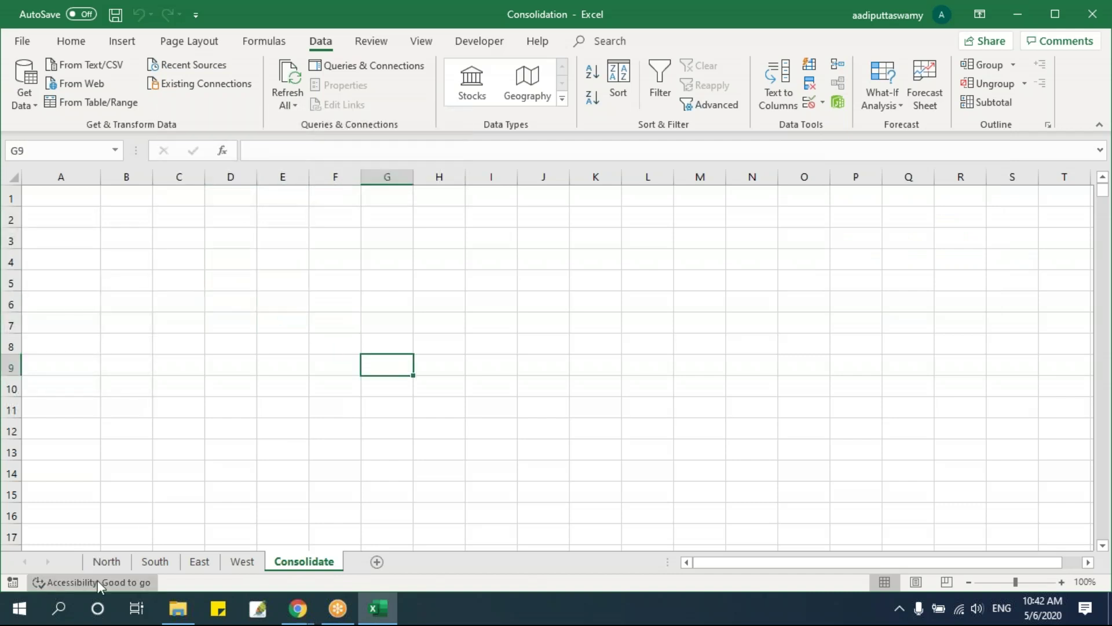
left_click(242, 281)
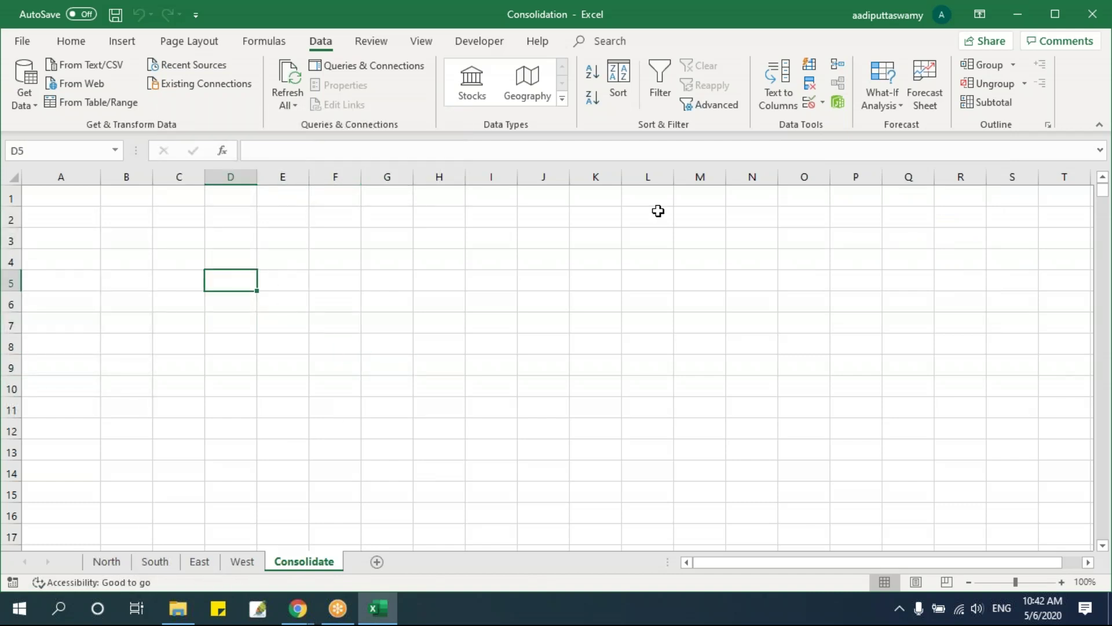
left_click(838, 69)
left_click_drag(648, 174, 577, 226)
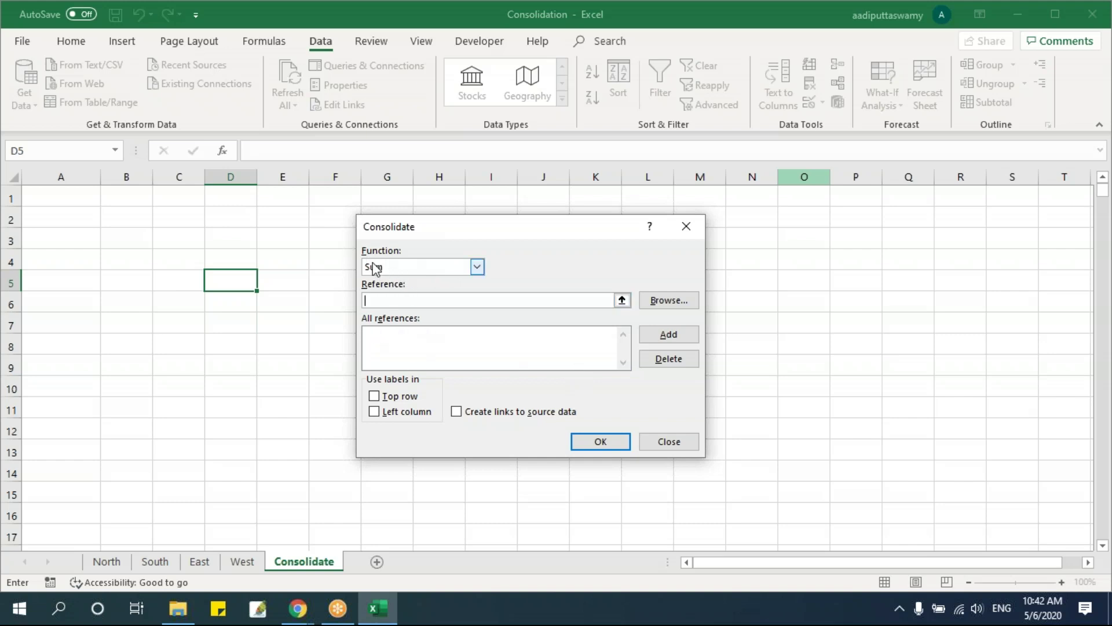
left_click(477, 267)
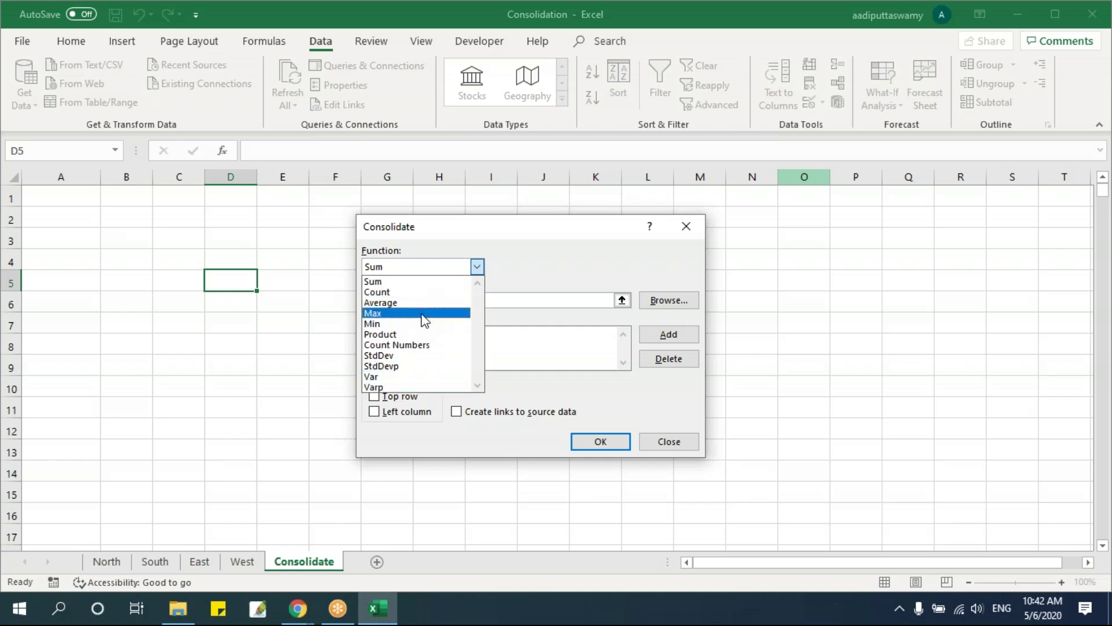
left_click(399, 283)
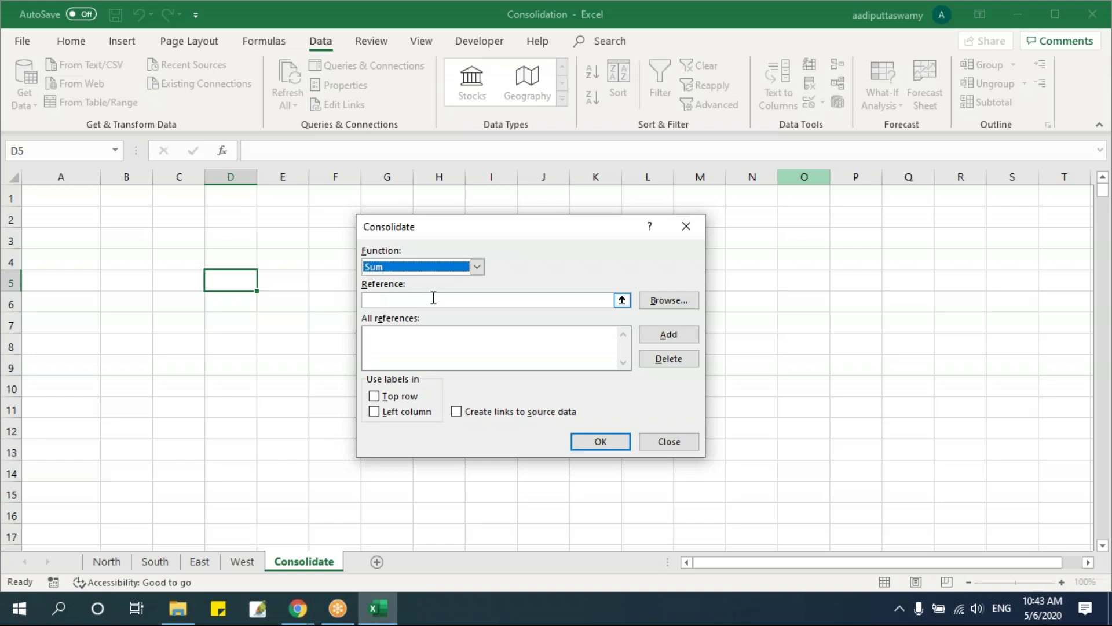
Add the North sheet's range $A$1:$F$1000 to the consolidation references
left_click(621, 300)
left_click_drag(503, 231, 502, 248)
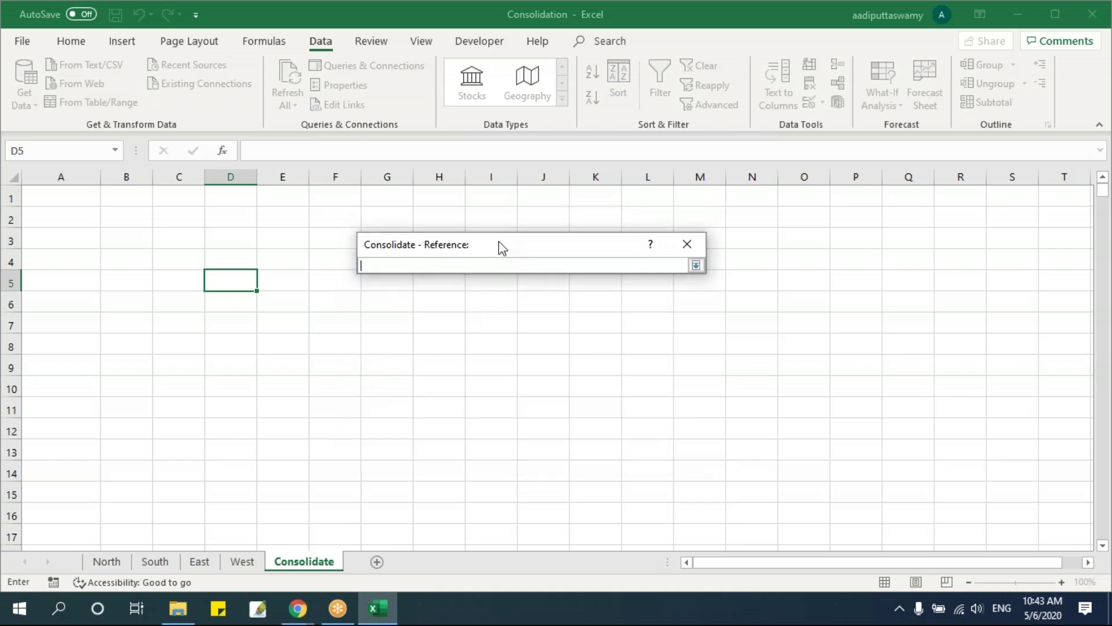
left_click(114, 563)
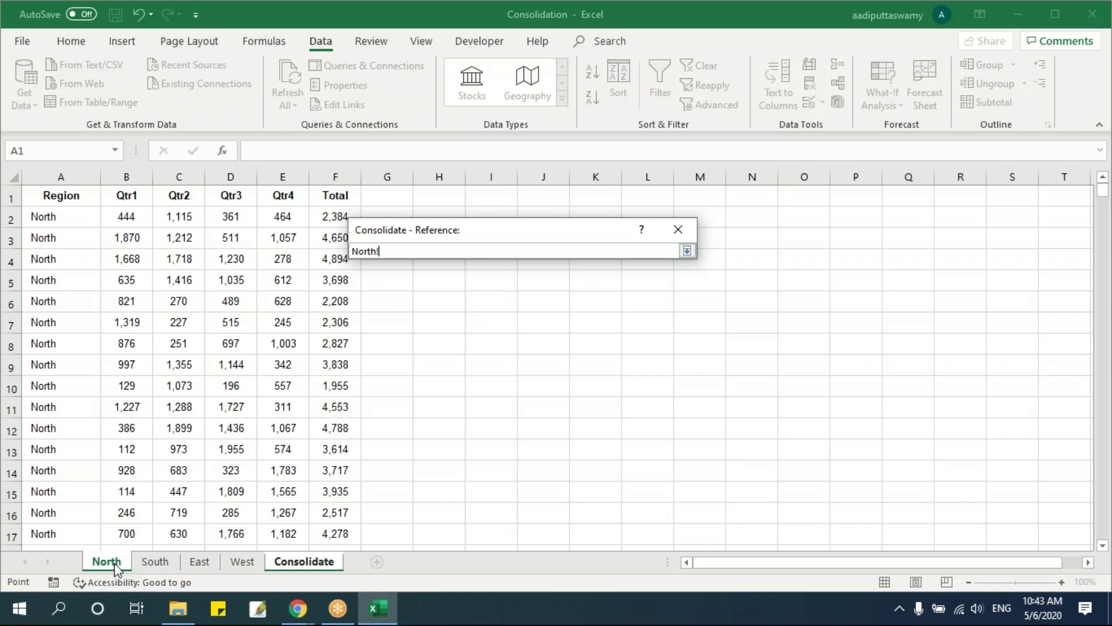
left_click_drag(82, 199, 325, 302)
key("ctrl+shift+Down")
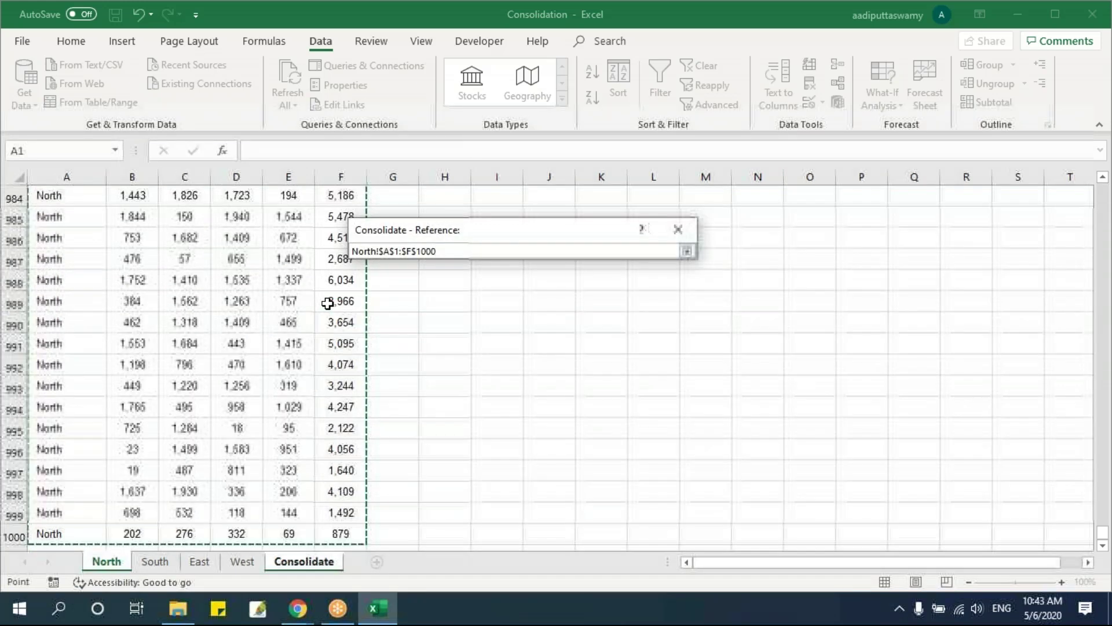
left_click(686, 250)
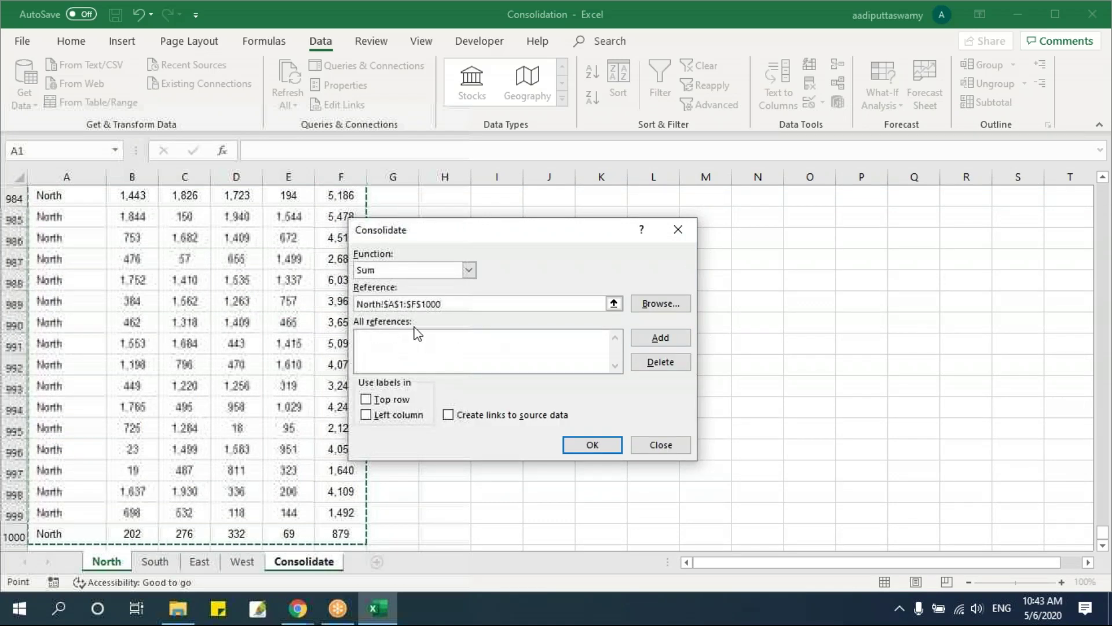
left_click(658, 339)
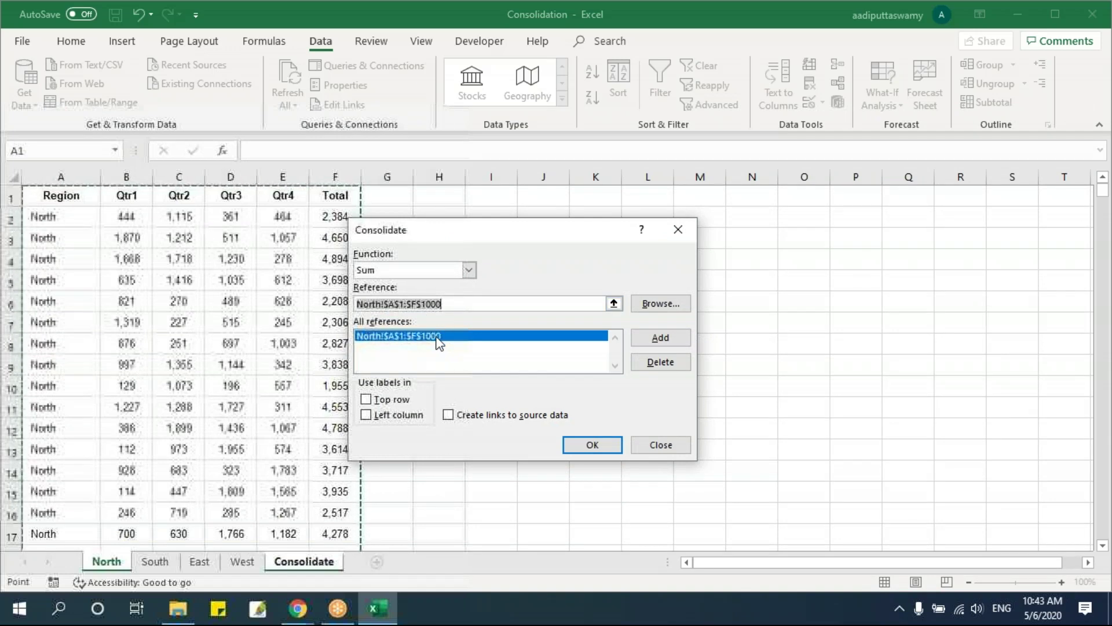
Add the South sheet's range $A$1:$F$1000 to the consolidation references
left_click(155, 565)
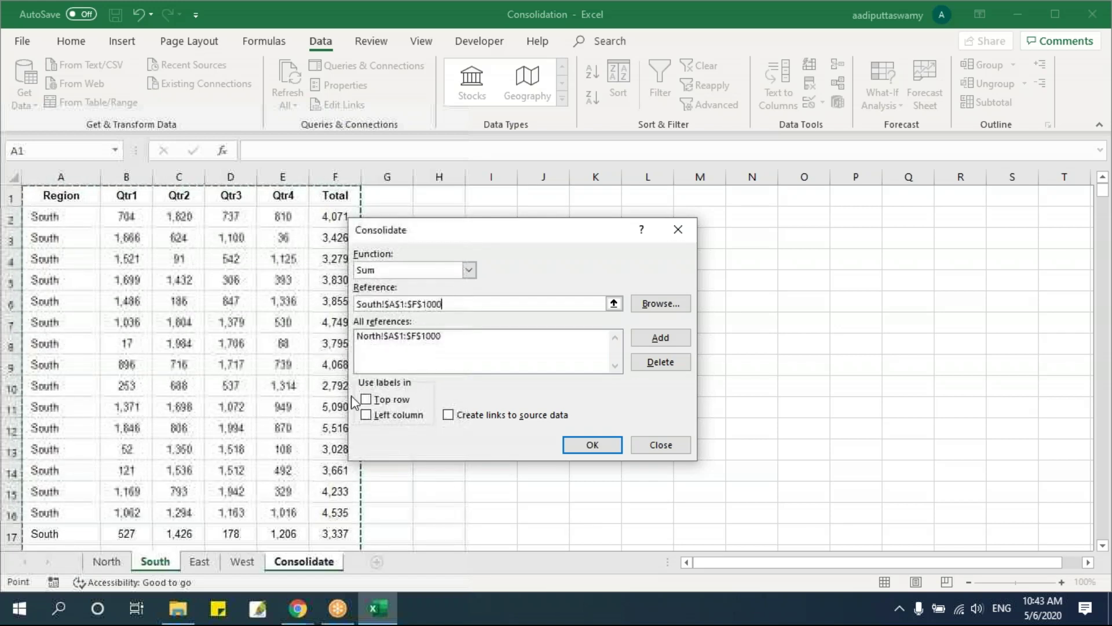
left_click(64, 200)
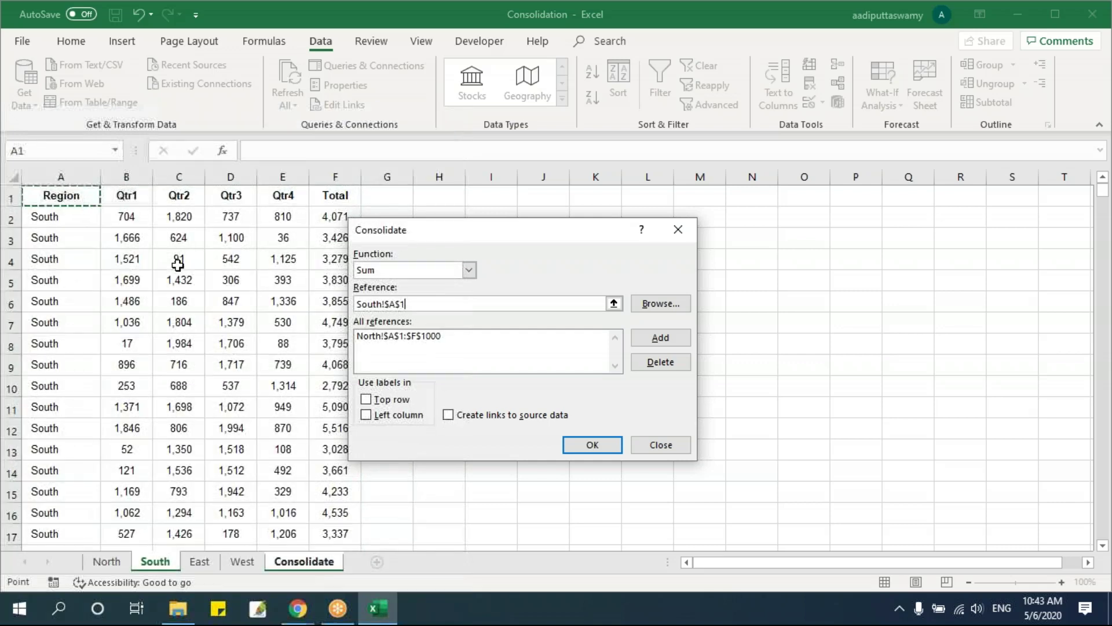
key("ctrl+shift+Down")
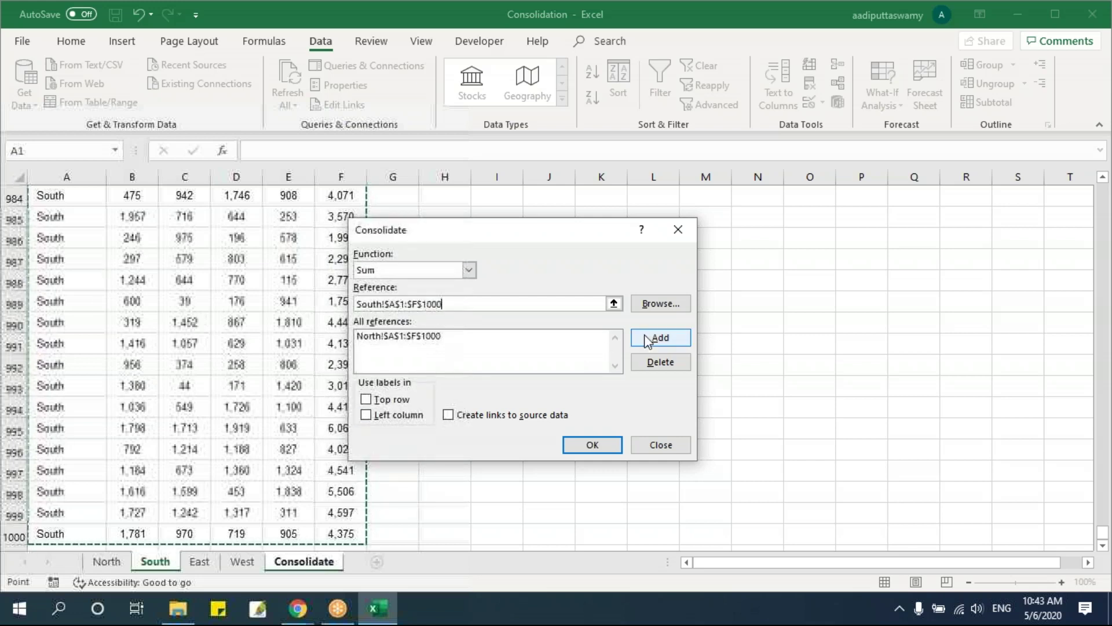
left_click(657, 341)
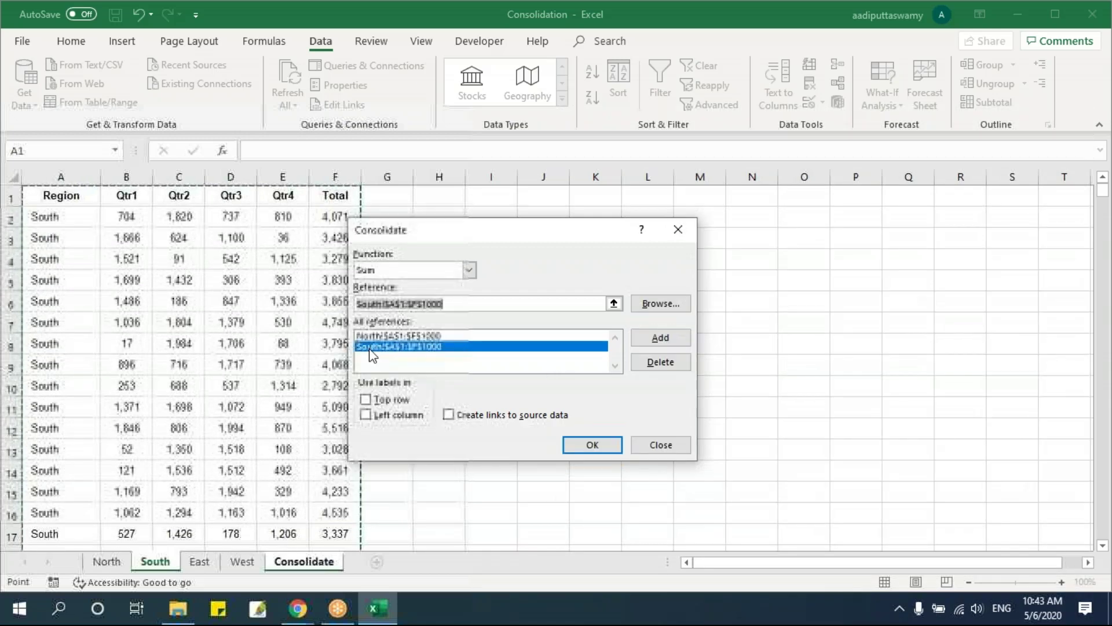
Add the East sheet's range $A$1:$F$1000 to the consolidation references
left_click(200, 560)
left_click(71, 195)
key("ctrl+shift+Right")
key("ctrl+shift+Down")
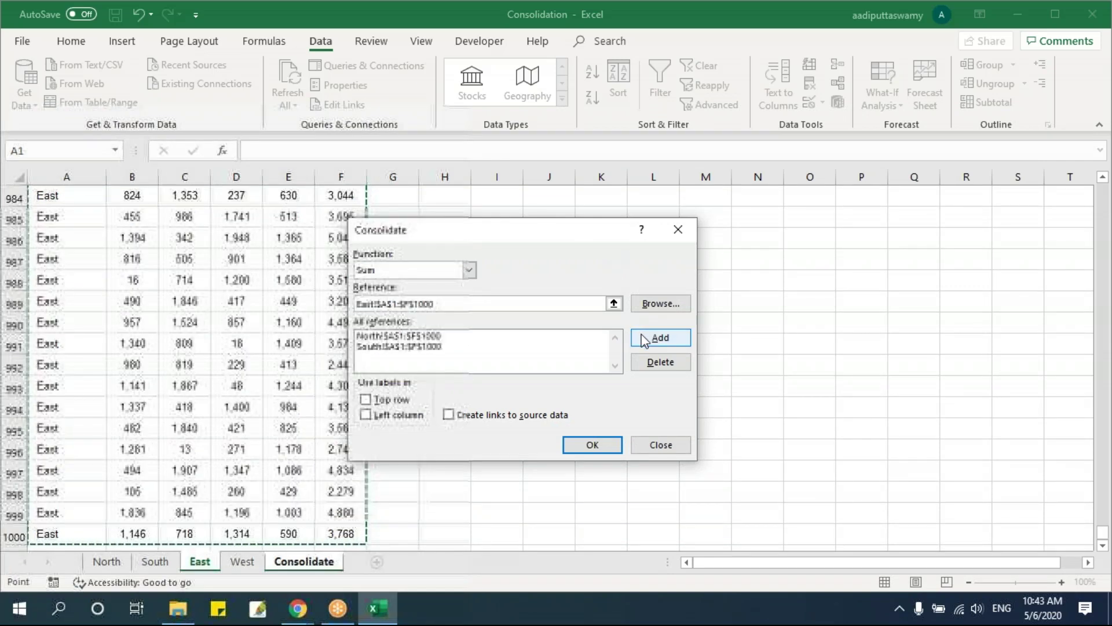
left_click(645, 340)
Add the West sheet's range $A$1:$F$1000 to the consolidation references
left_click(242, 561)
left_click(46, 191)
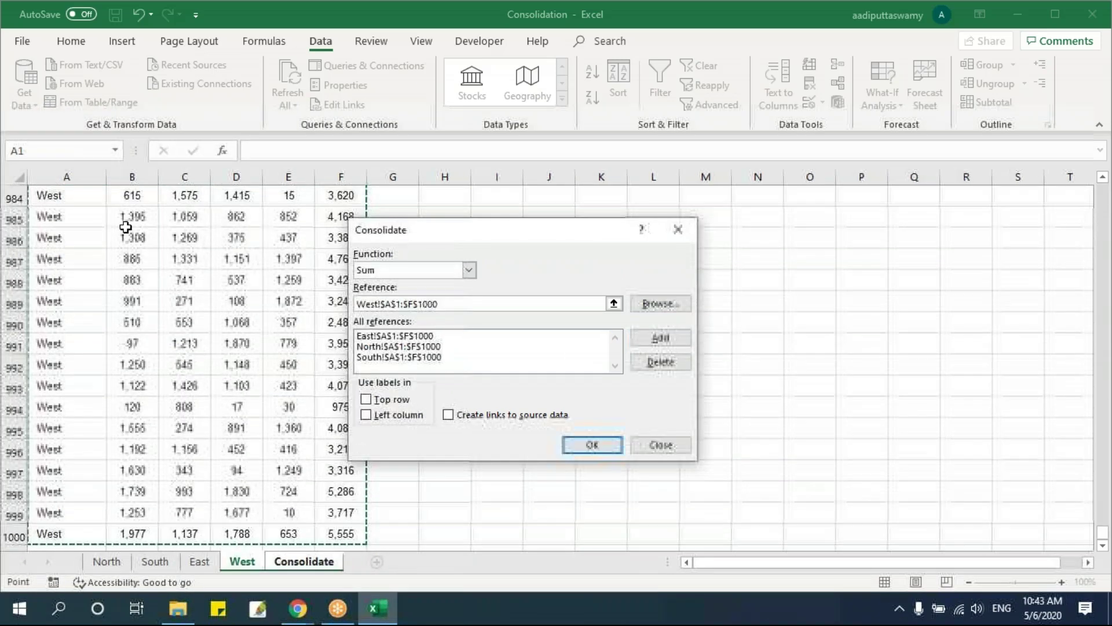
left_click(664, 341)
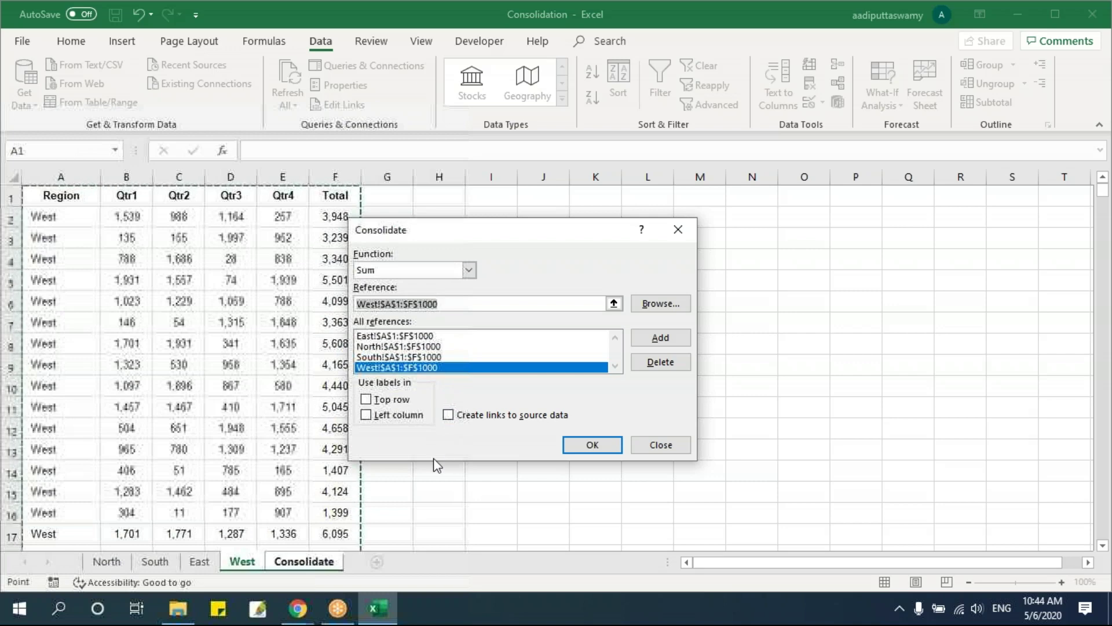
Use labels from the top row and left column, and run the consolidation
left_click_drag(486, 236, 604, 225)
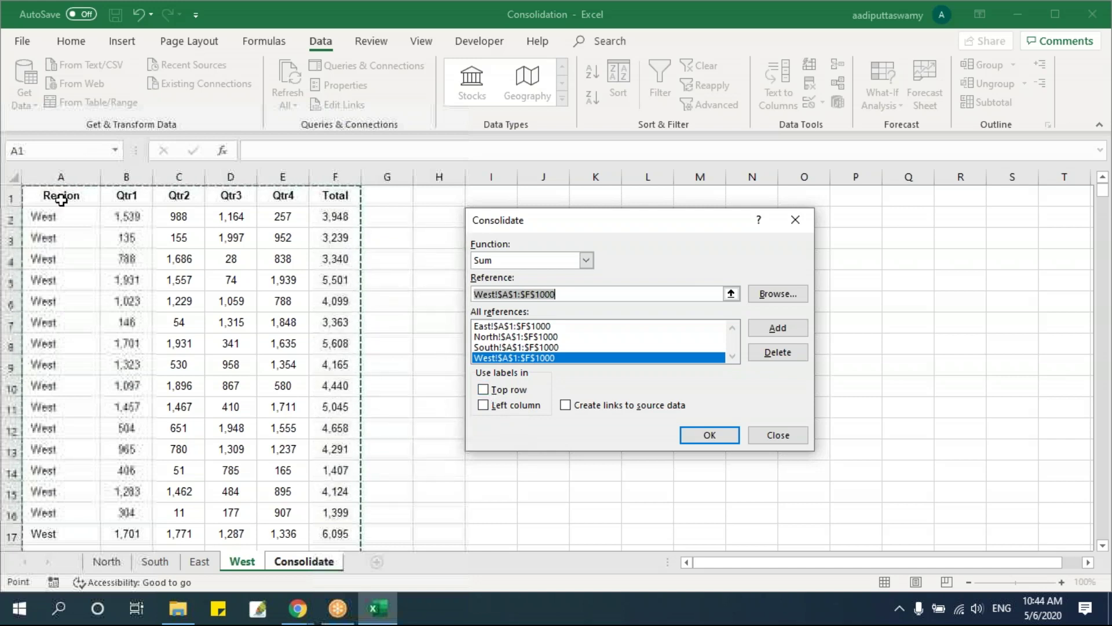
left_click(484, 389)
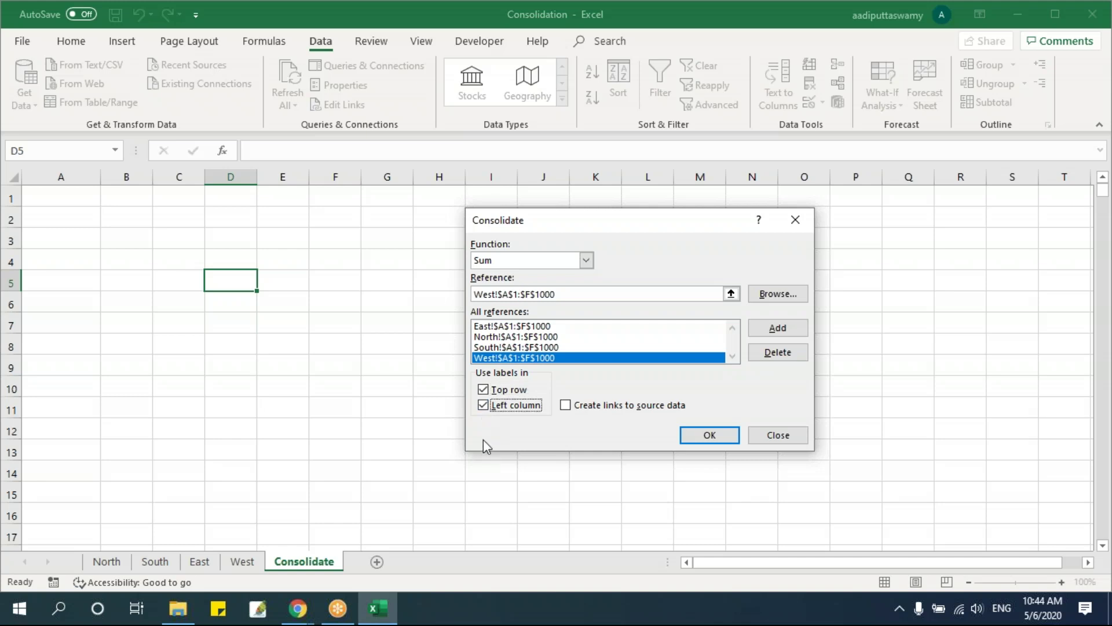
left_click(700, 439)
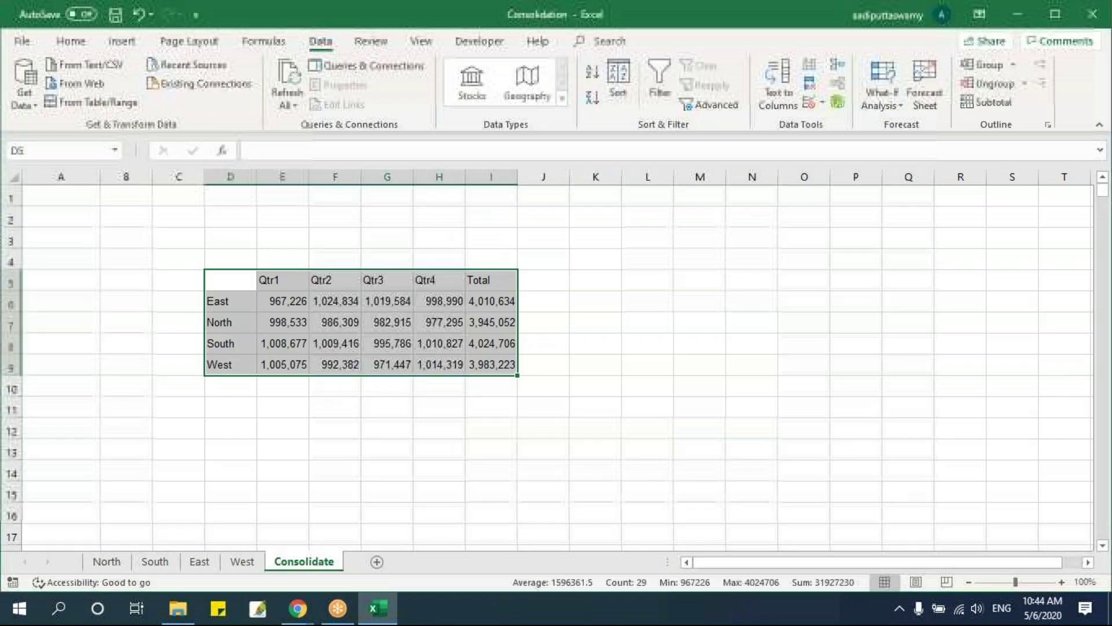
Enter the heading Sum in D4 above the summed table and the heading Average in K4 of the Consolidate sheet
left_click(107, 561)
left_click(312, 561)
left_click_drag(284, 301, 493, 365)
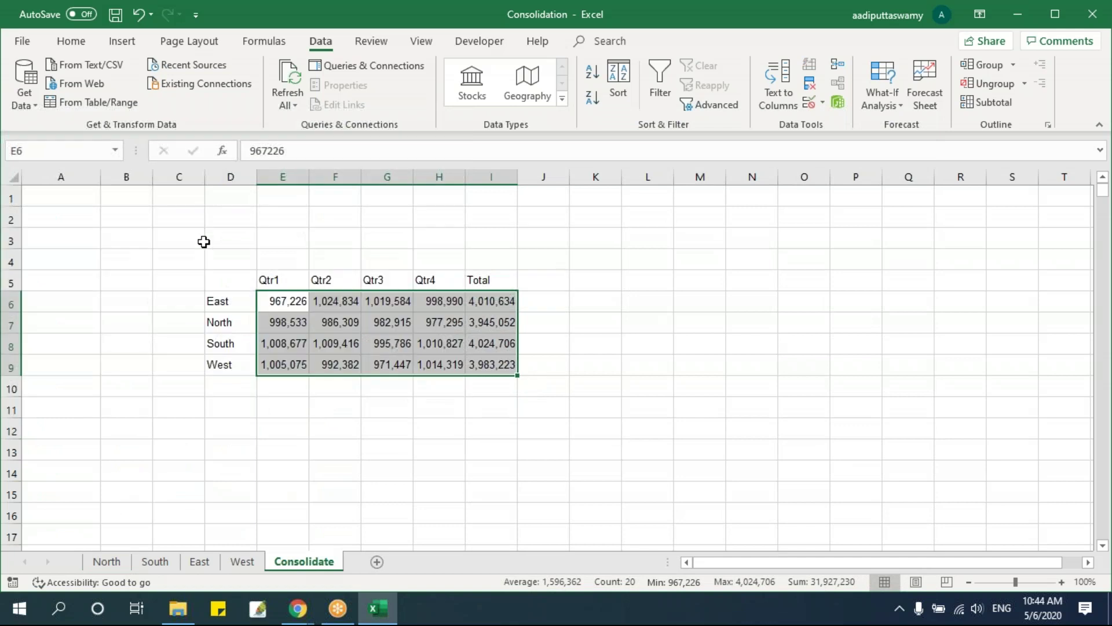
left_click(232, 249)
type("Sum")
key("Return")
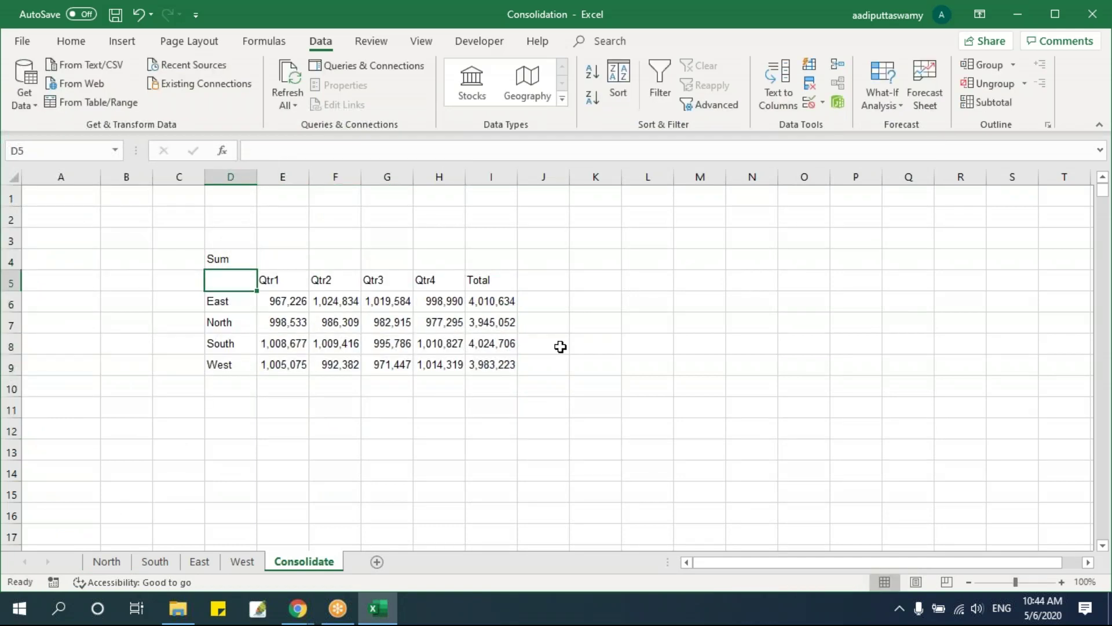
left_click(591, 257)
type("Average")
key("Return")
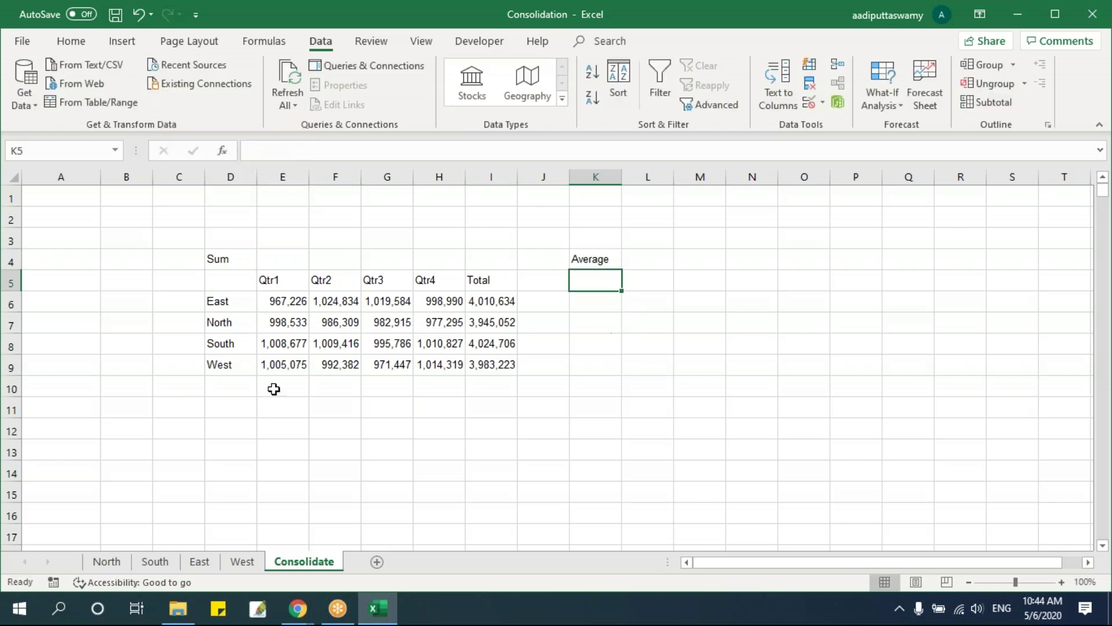
Consolidate the existing East, North, South and West references with the Average function, starting at cell K5
left_click_drag(257, 265, 509, 344)
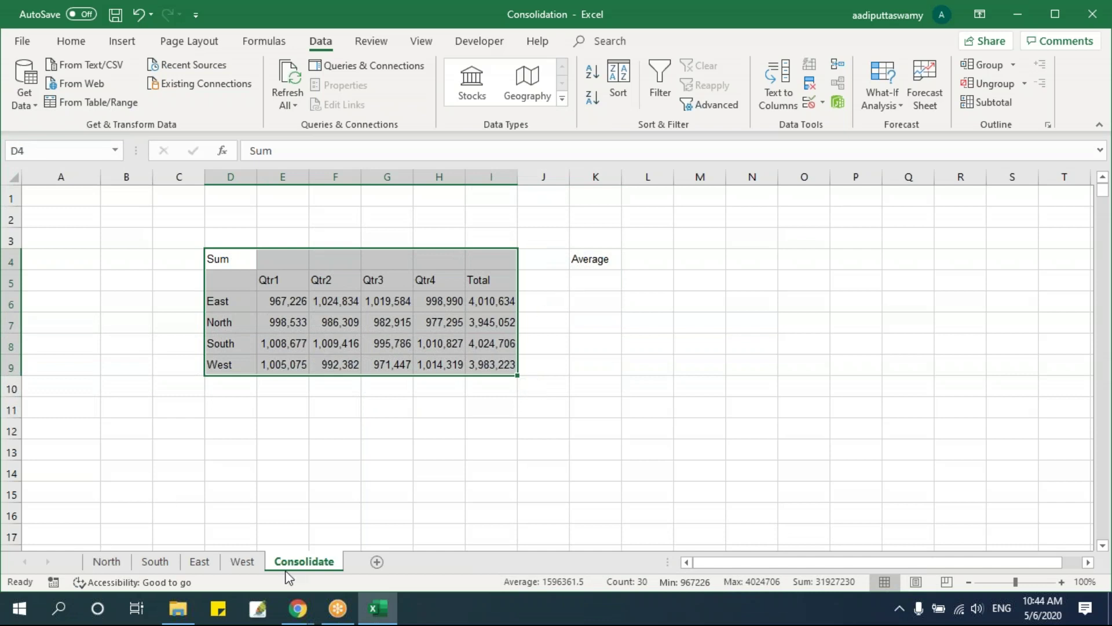
left_click(291, 327)
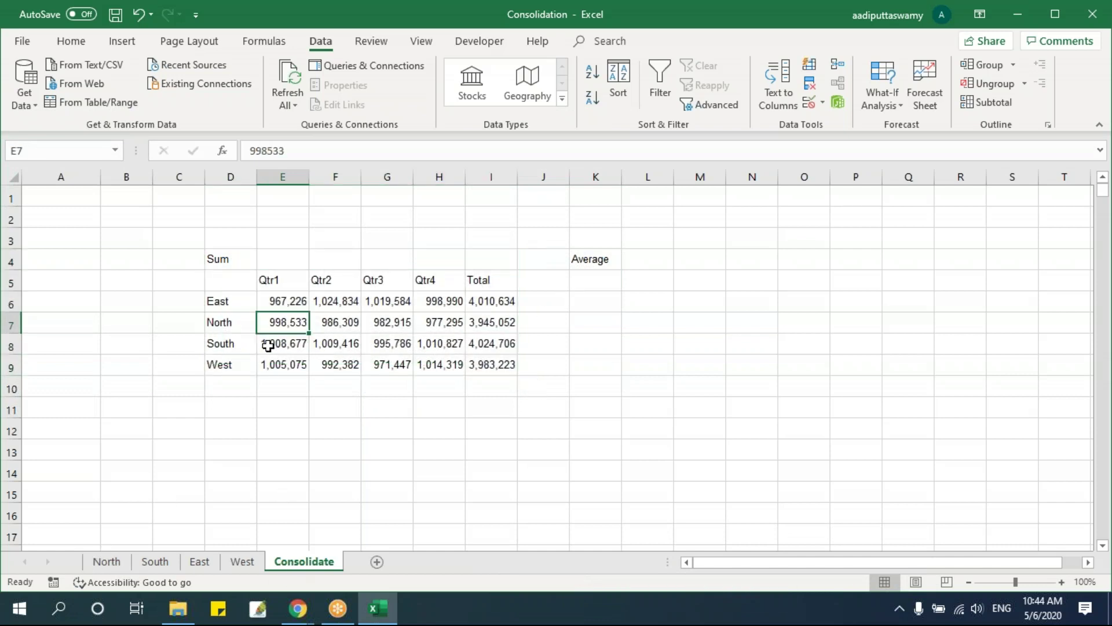
left_click(610, 281)
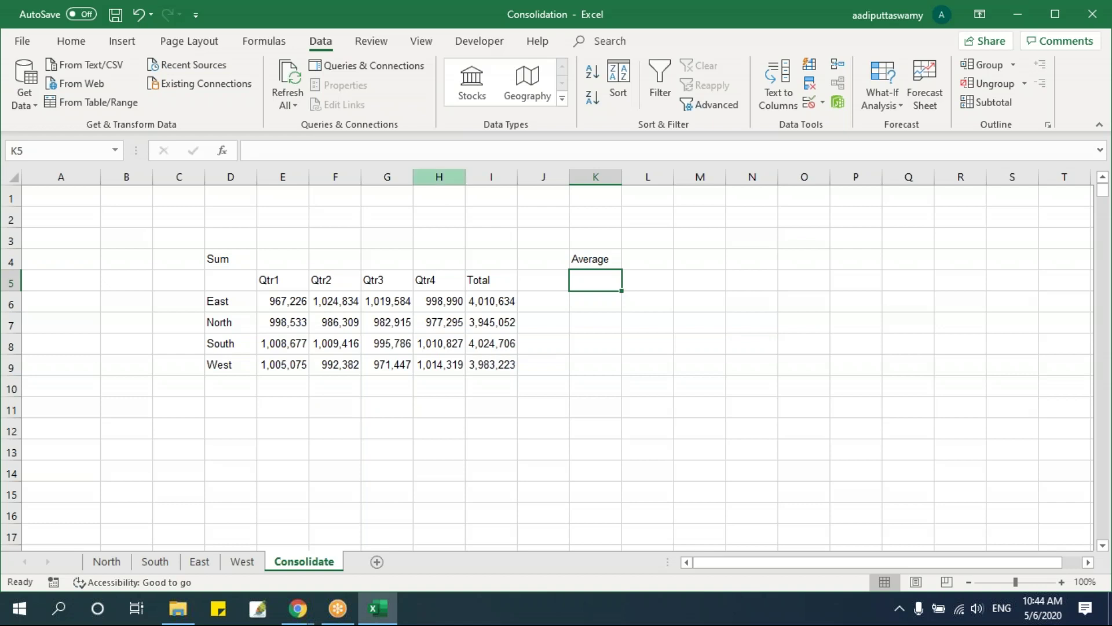
left_click(840, 69)
left_click_drag(661, 232, 867, 227)
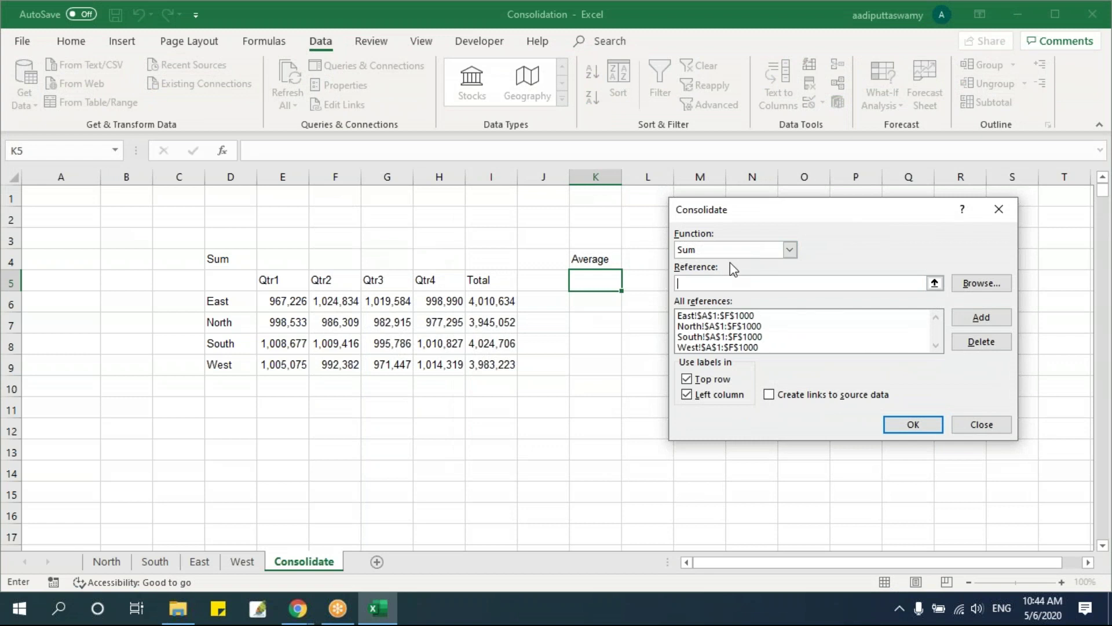
left_click(790, 250)
left_click(751, 291)
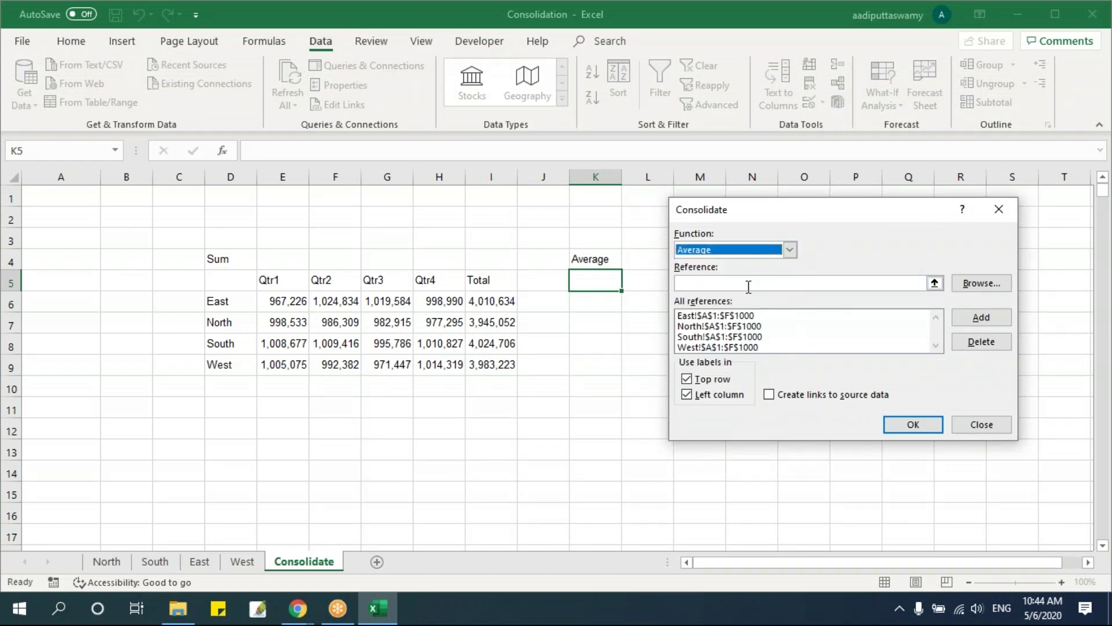
left_click(913, 425)
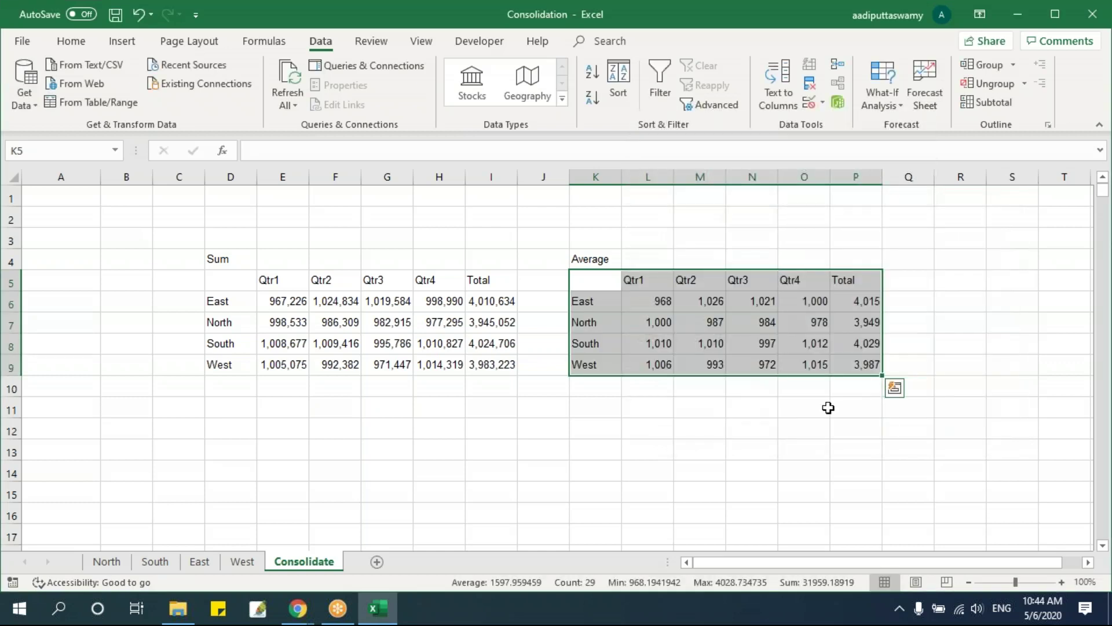
left_click_drag(621, 291, 849, 367)
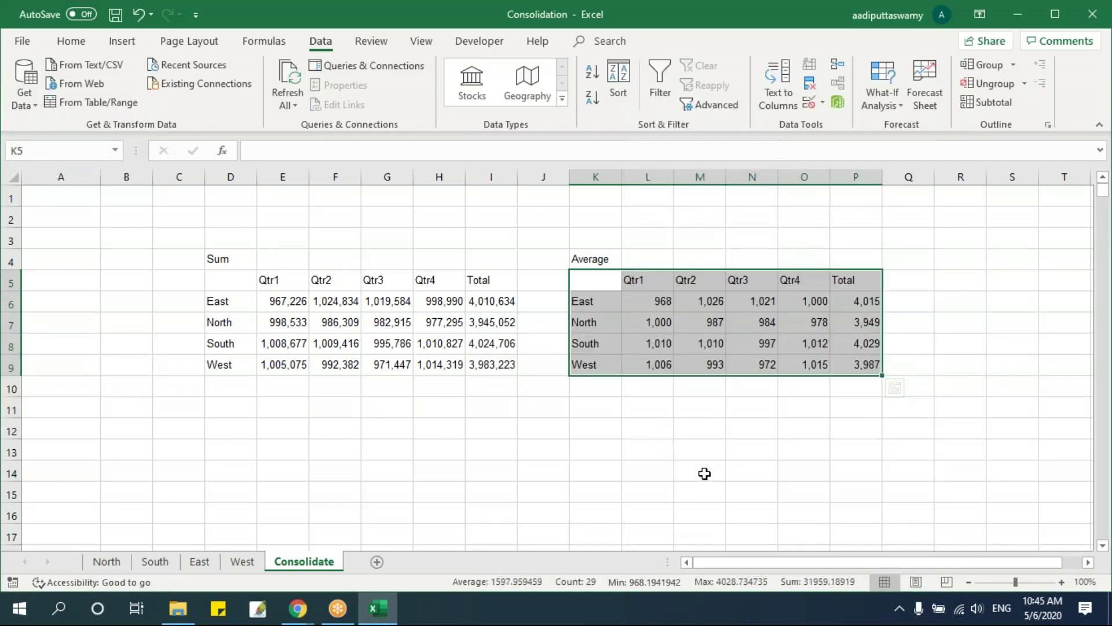
Enter the heading Min in cell D11 below the Sum table
left_click(235, 407)
type("Mi")
key("Return")
key("Up")
type("M")
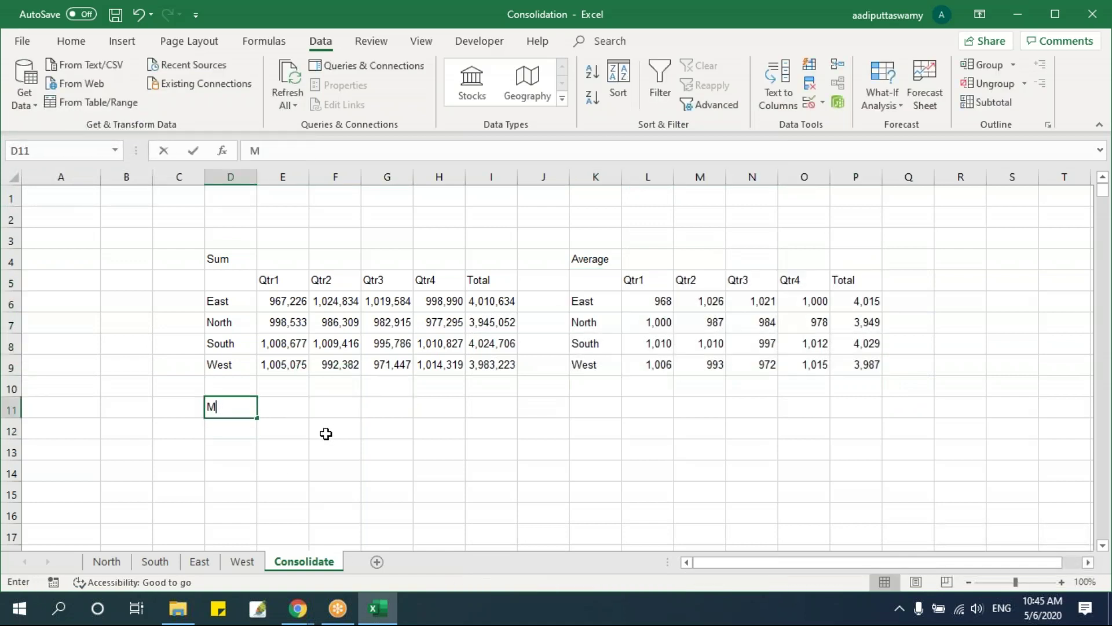
key("Return")
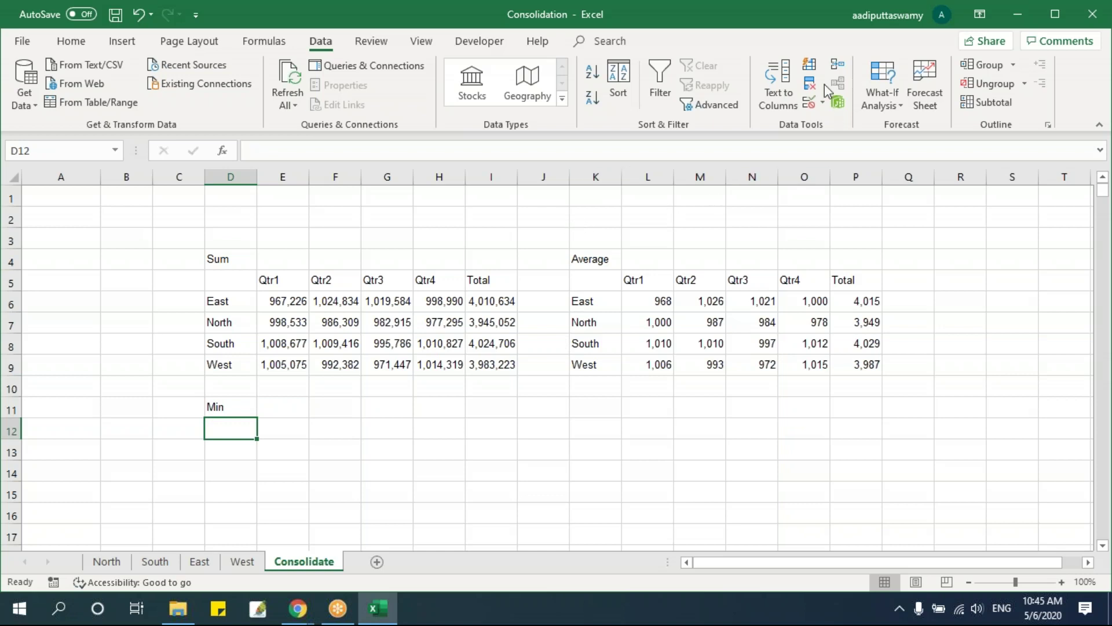
Consolidate the same four sheet references with the Min function, starting at cell D12
left_click(838, 102)
left_click(791, 250)
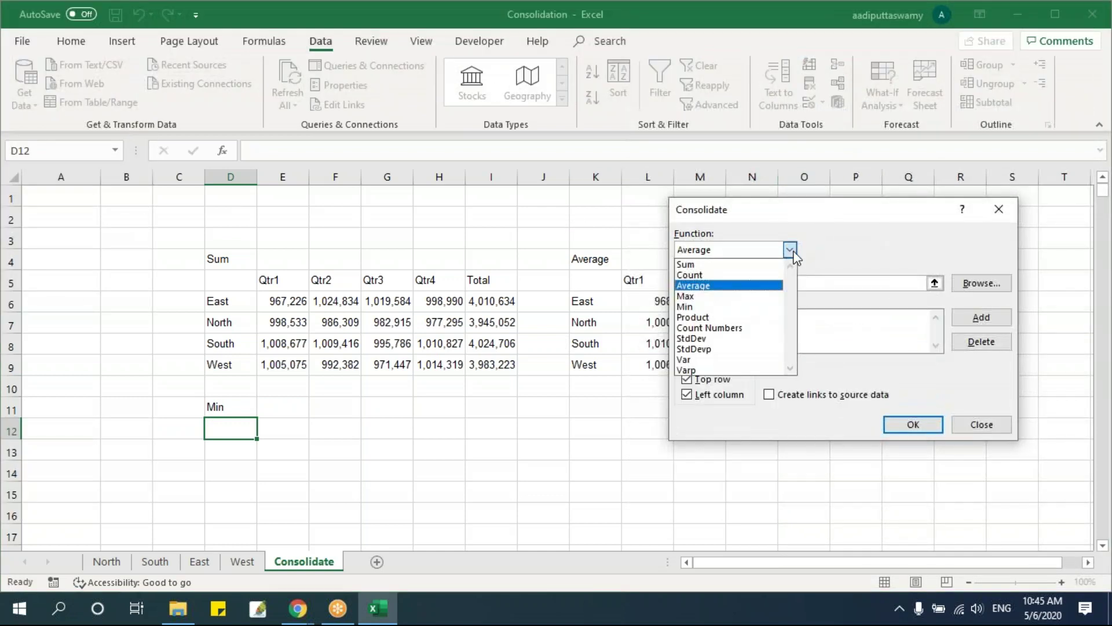
left_click(748, 307)
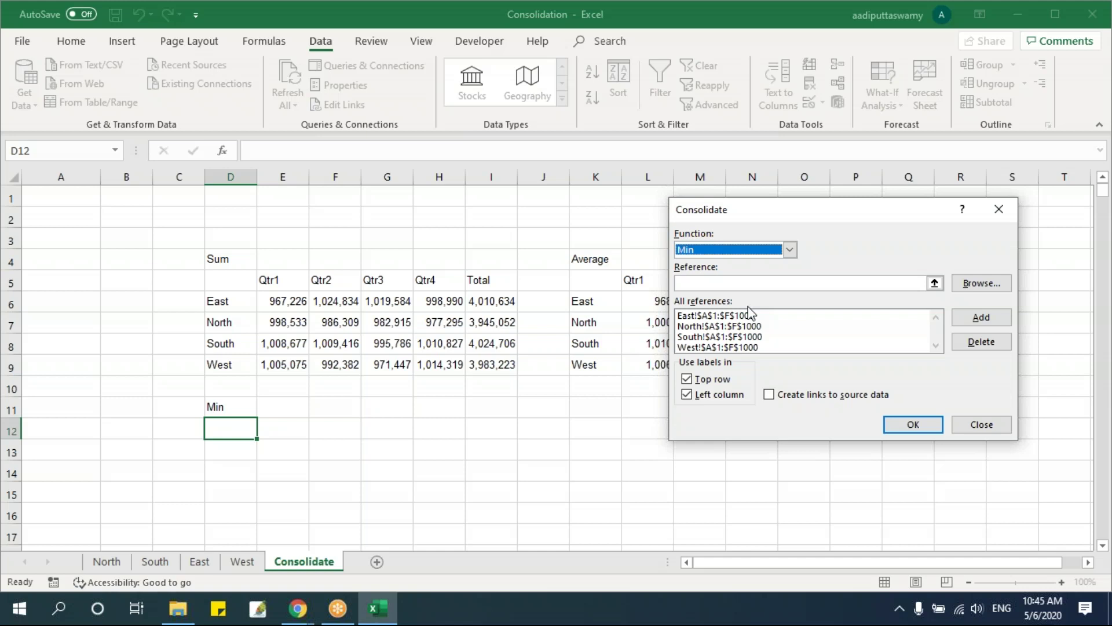
left_click(908, 426)
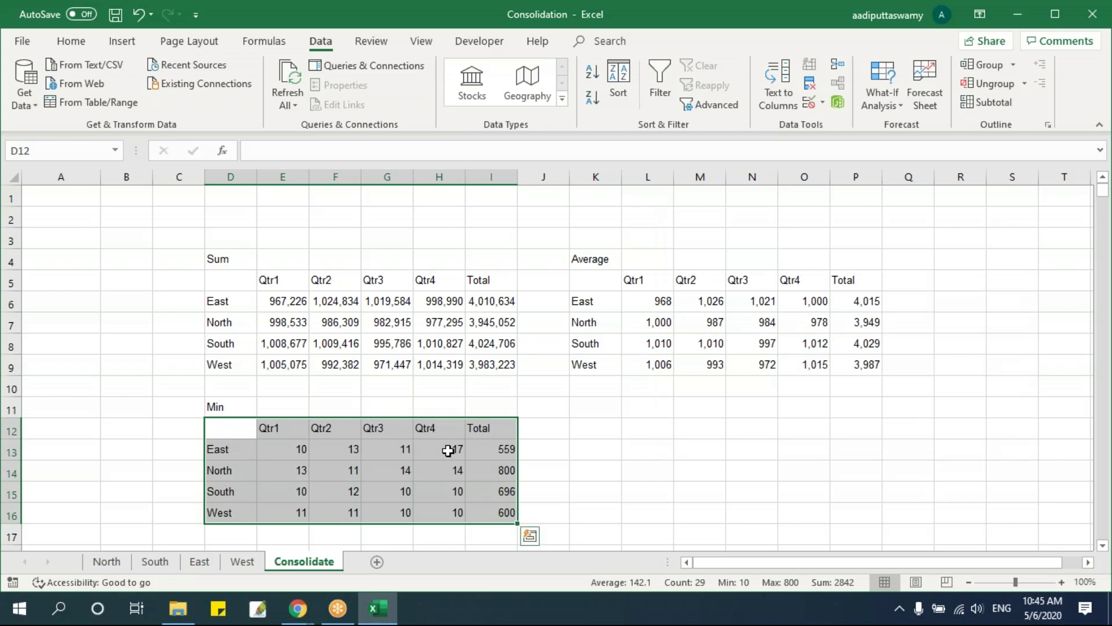
Enter the heading Max in K11 and consolidate the same references with the Max function, starting at cell K12
left_click(591, 412)
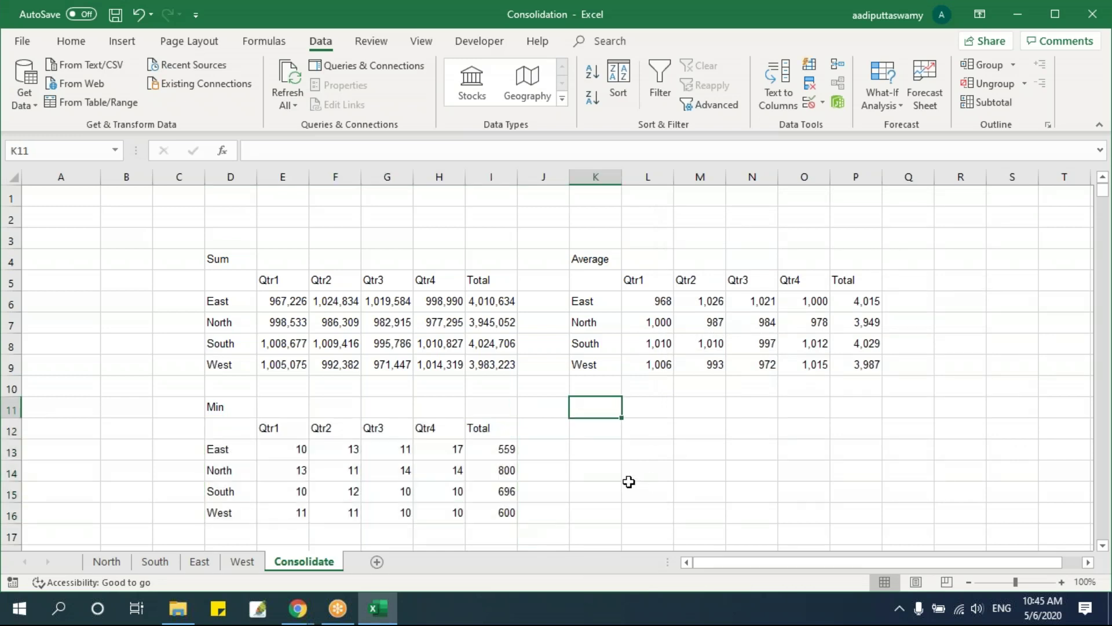
type("Max")
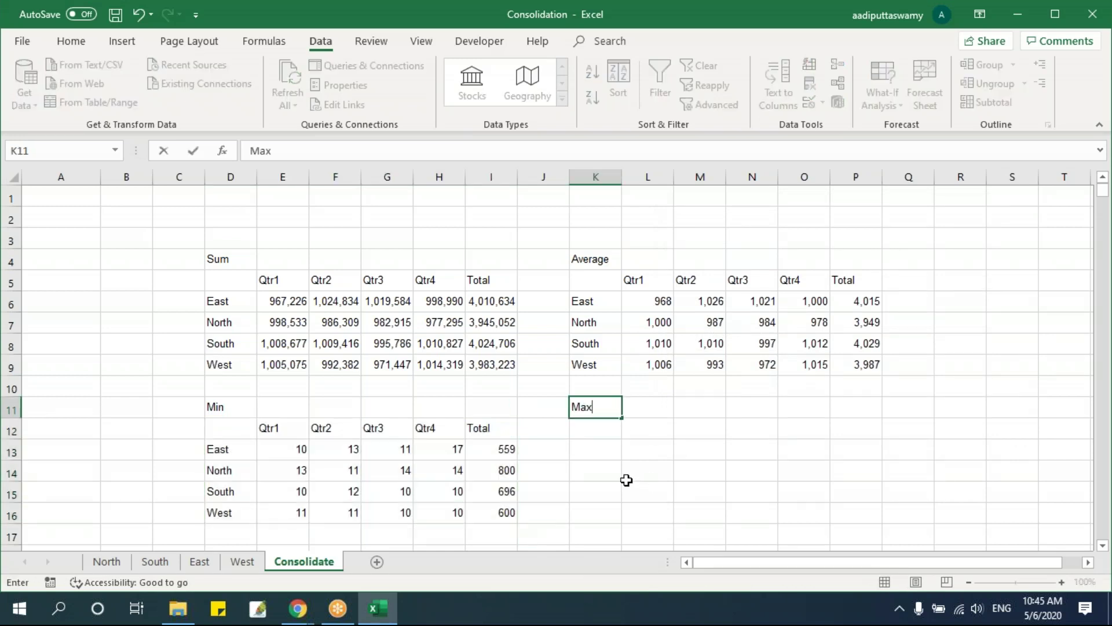
left_click(601, 425)
left_click(837, 65)
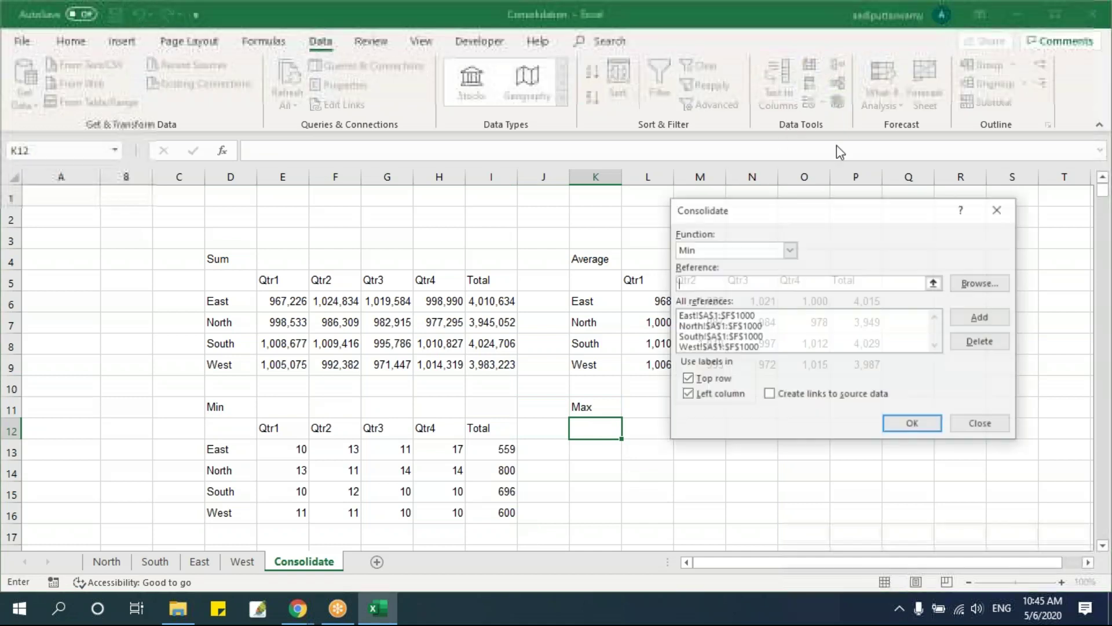
left_click(789, 250)
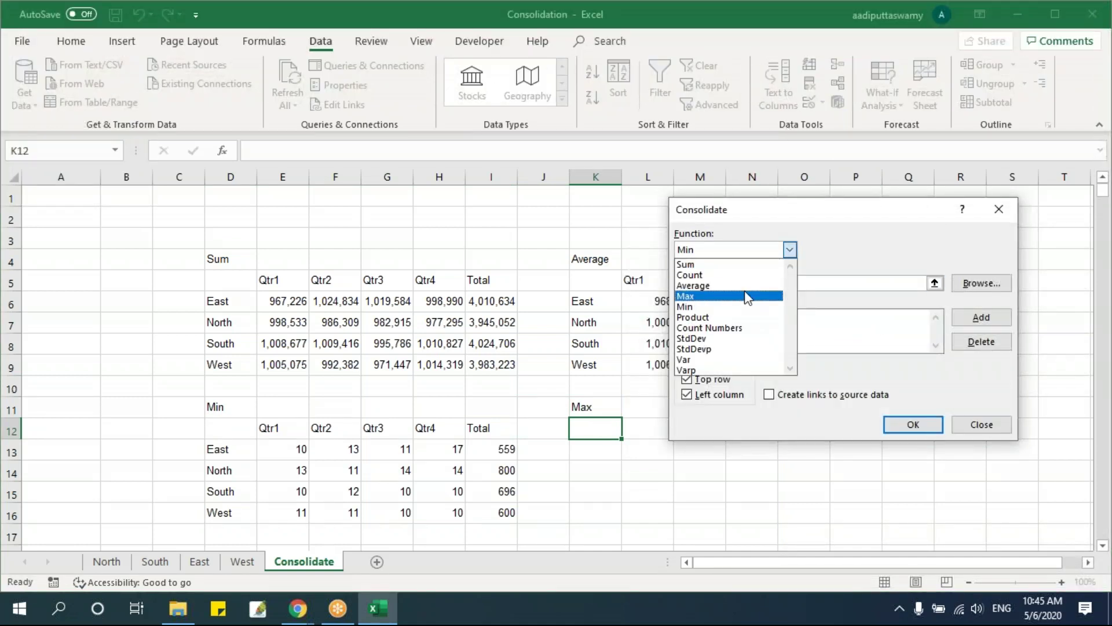
left_click(745, 290)
left_click(914, 425)
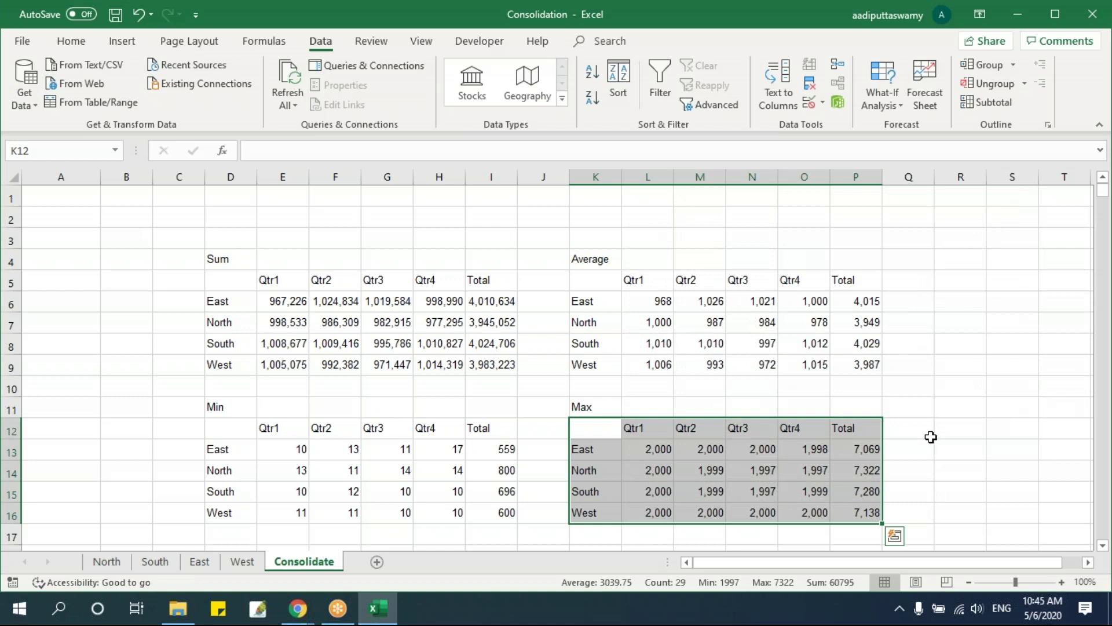
left_click(929, 433)
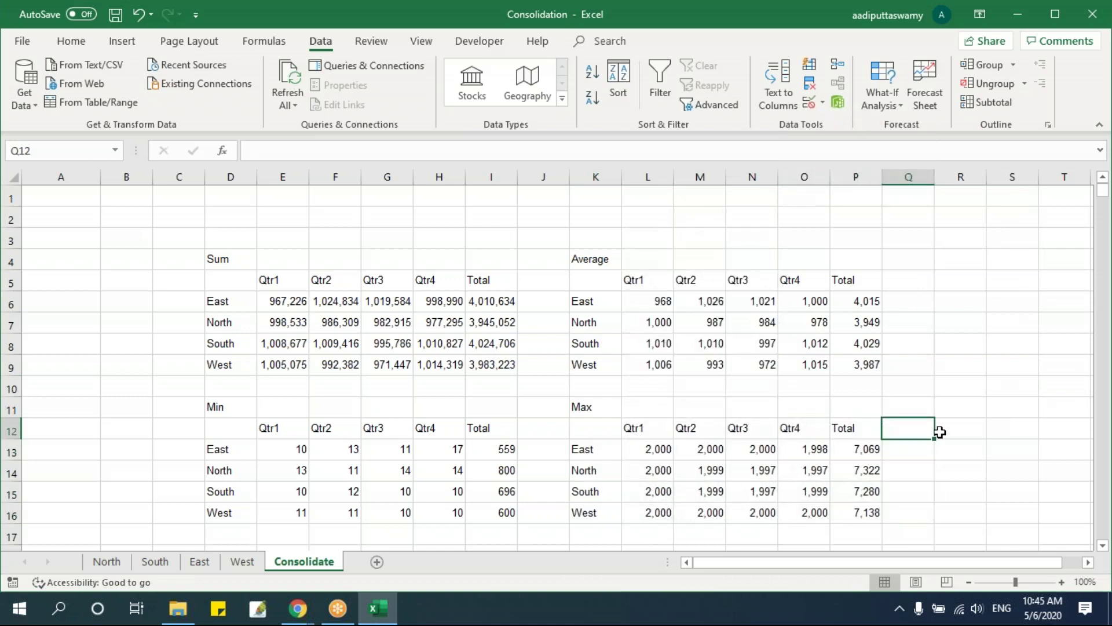
Examine the Qtr1 source figures on the North sheet and the values of the Sum table on the Consolidate sheet
left_click(116, 564)
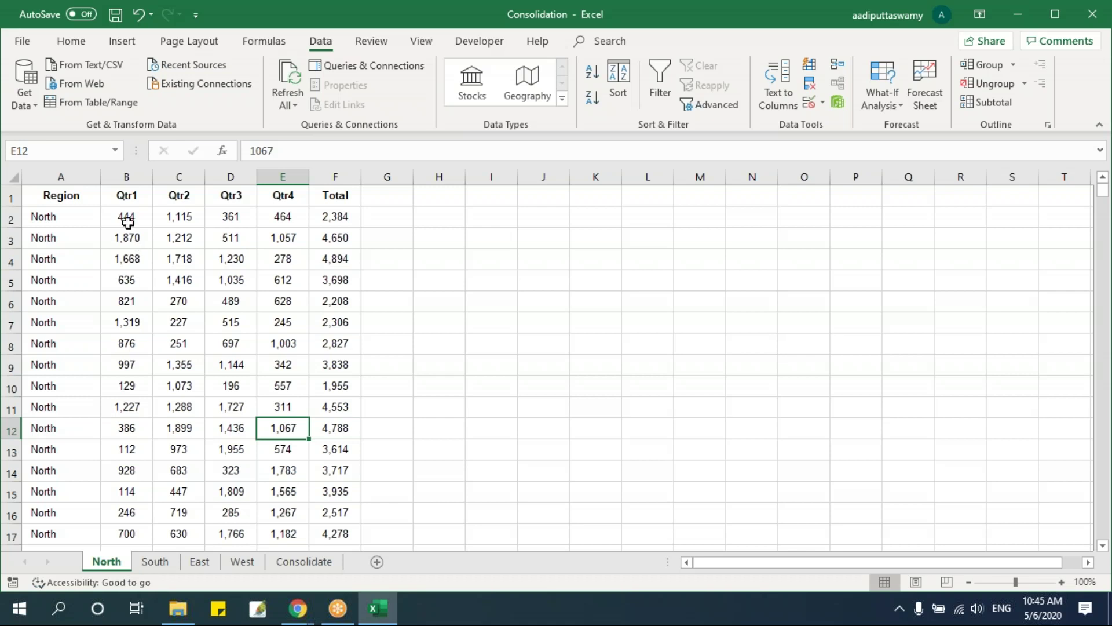
left_click_drag(127, 222, 126, 429)
left_click(126, 258)
left_click(298, 563)
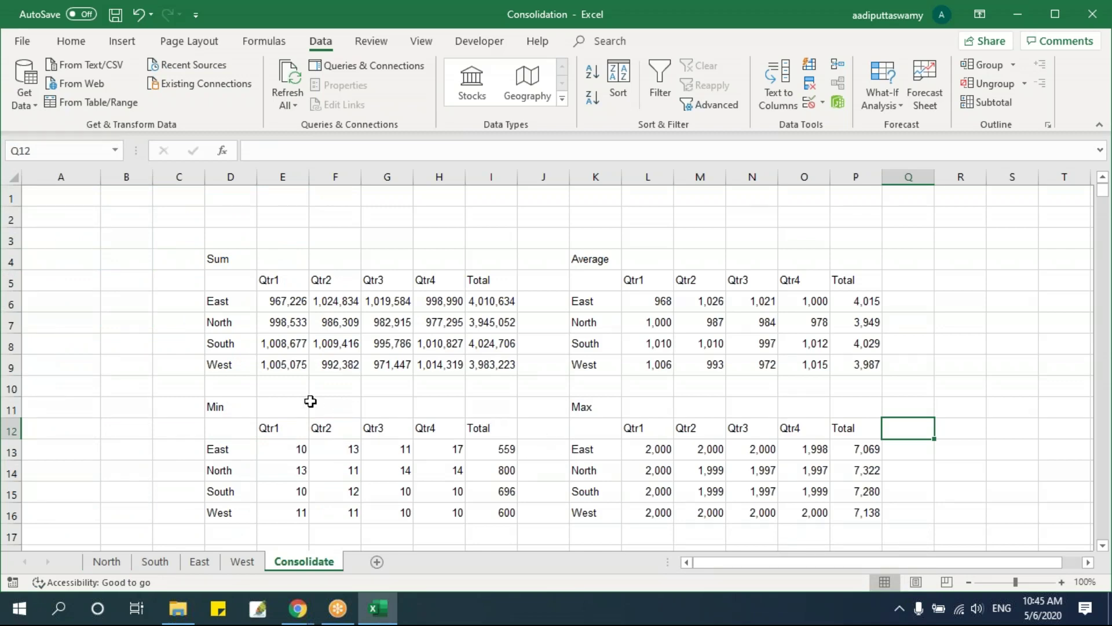
left_click_drag(290, 301, 556, 366)
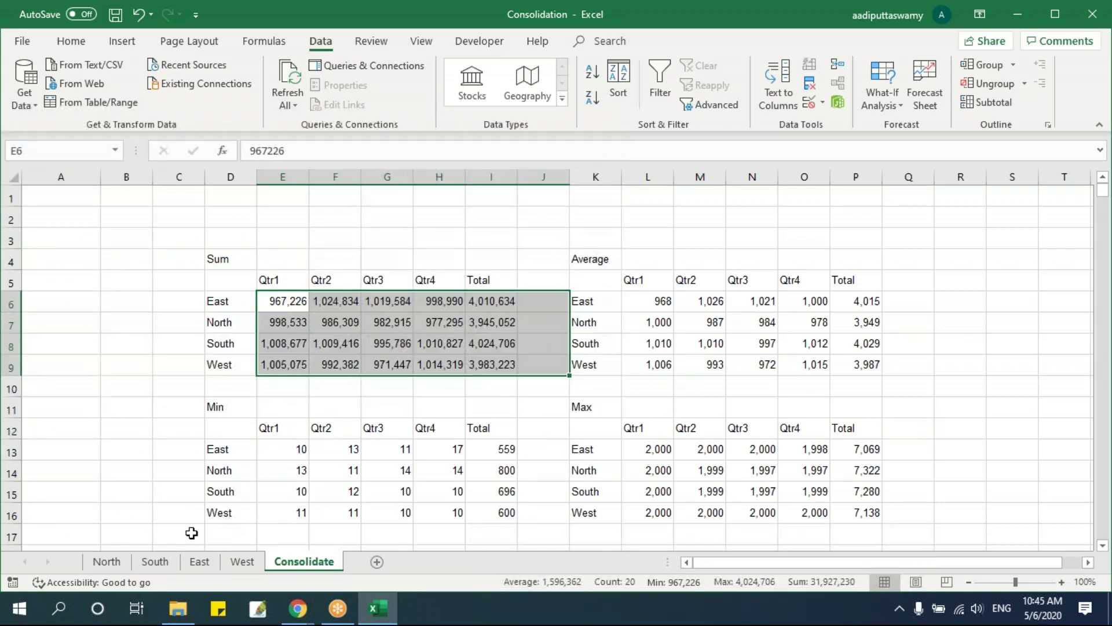
left_click(303, 561)
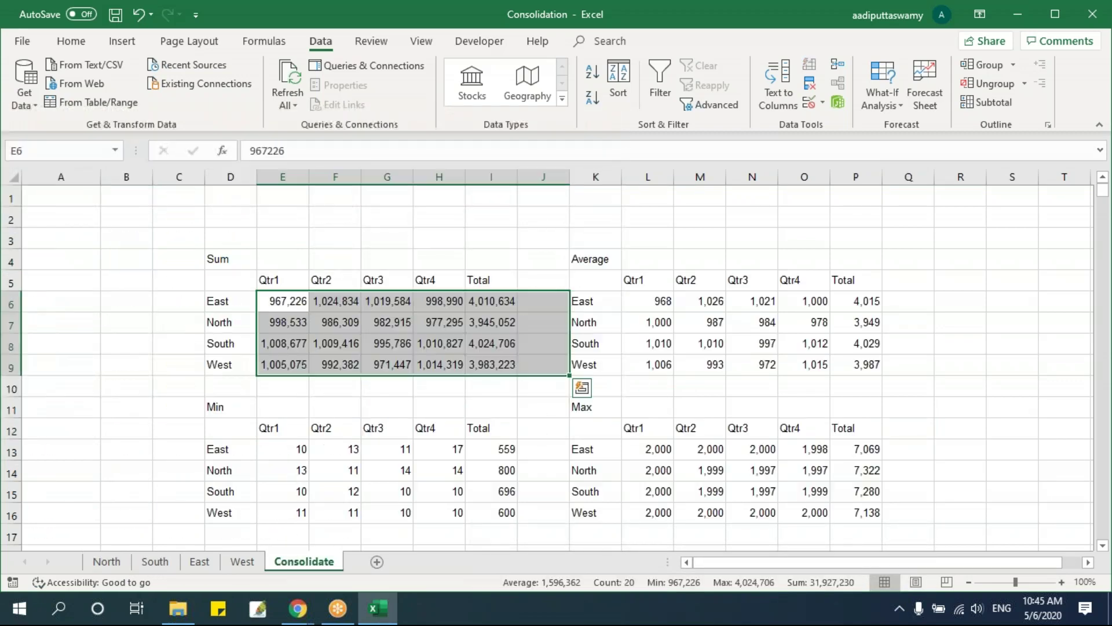
left_click(291, 304)
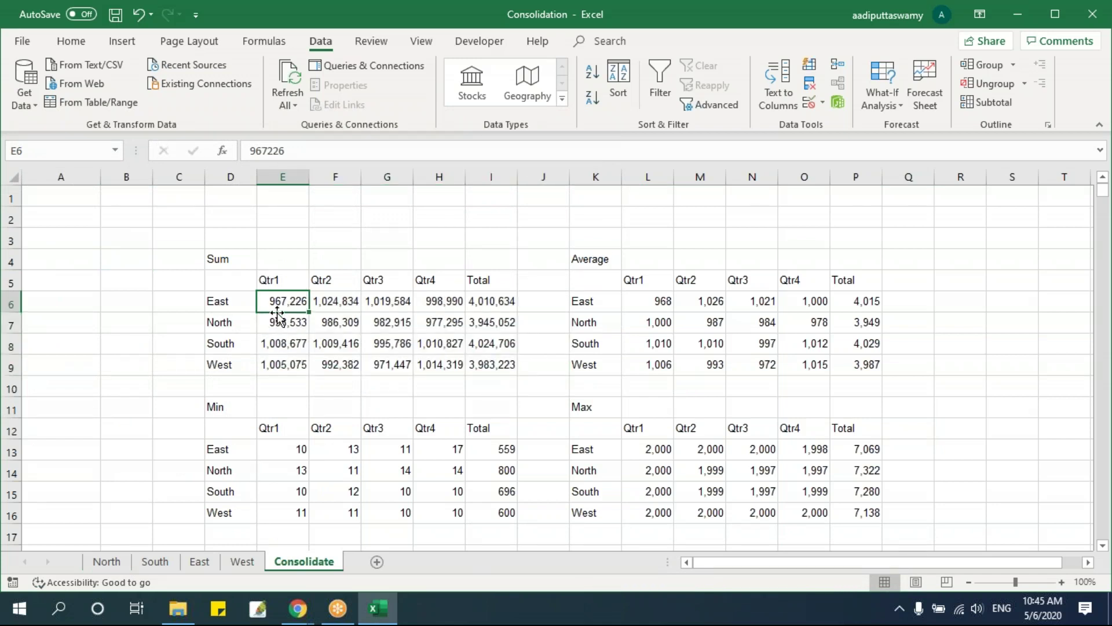
Clear all Qtr1 values on the East sheet, B2 through B1000, keeping the header
left_click(200, 561)
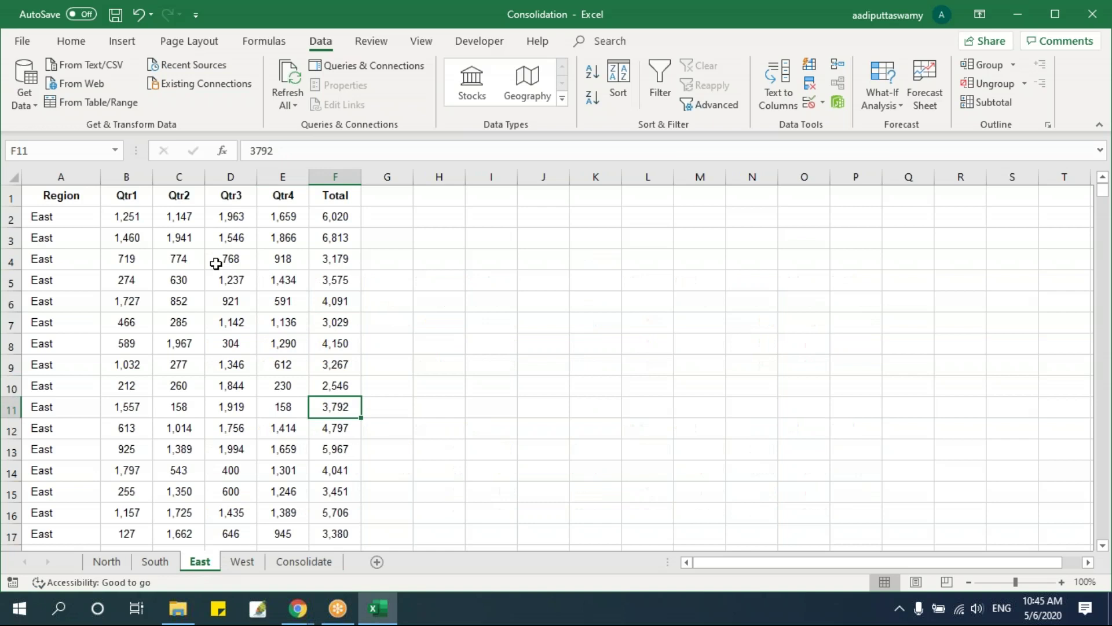
key("ctrl+Home")
key("ctrl+shift+Down")
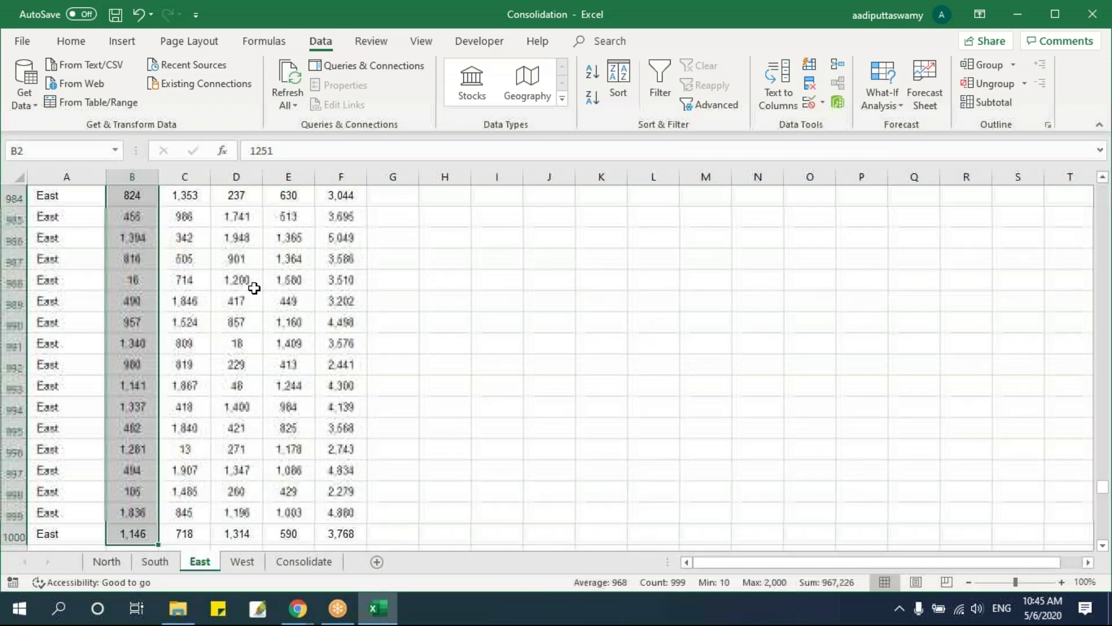
key("Delete")
key("ctrl+BackSpace")
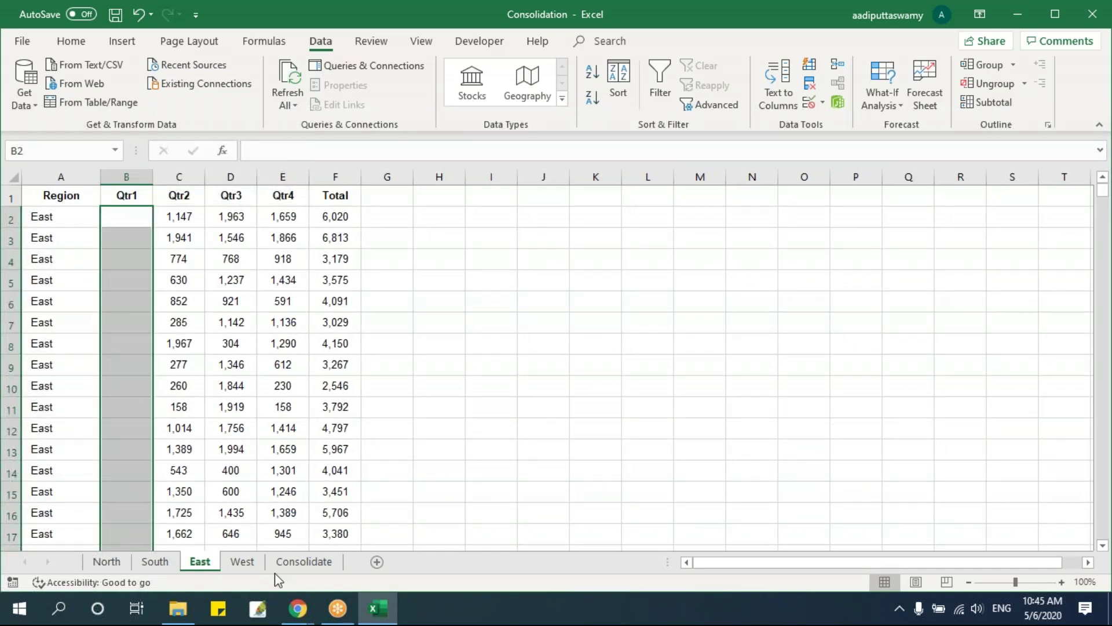
Consolidate the four sheet references again with the Sum function, starting at cell D19 of the Consolidate sheet, and compare with the first Sum table
left_click(302, 563)
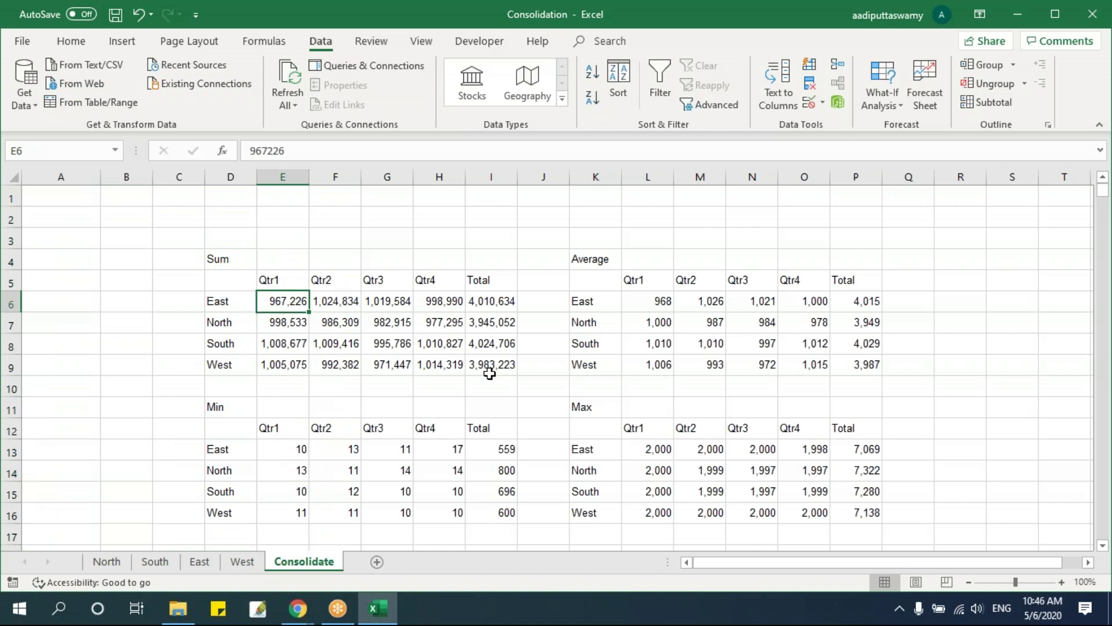
scroll(489, 373, "down", 4)
left_click(248, 320)
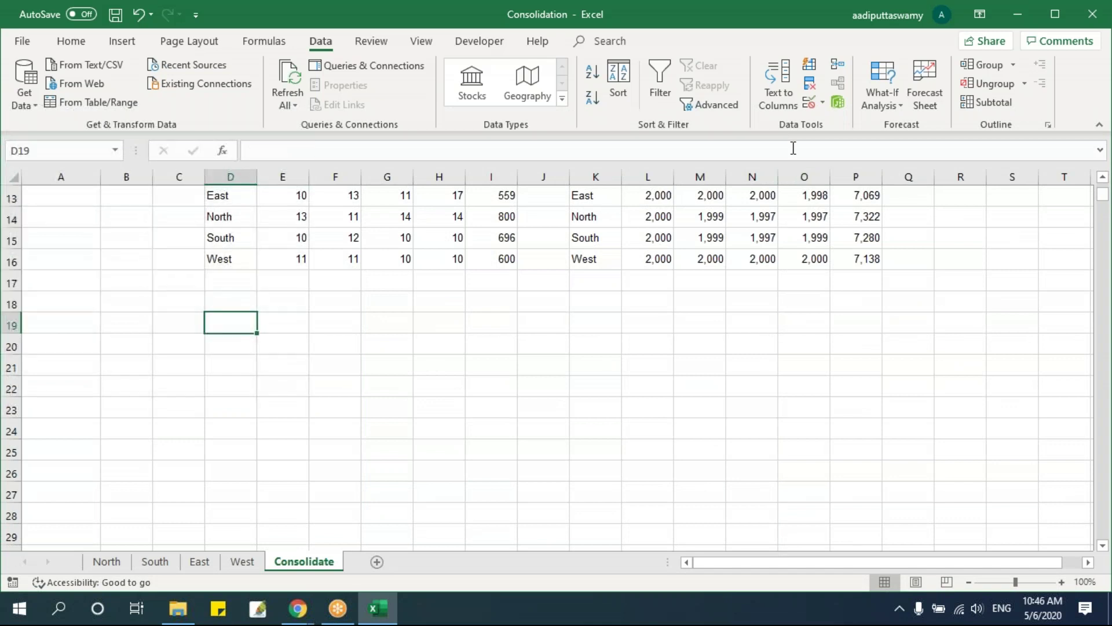
left_click(838, 75)
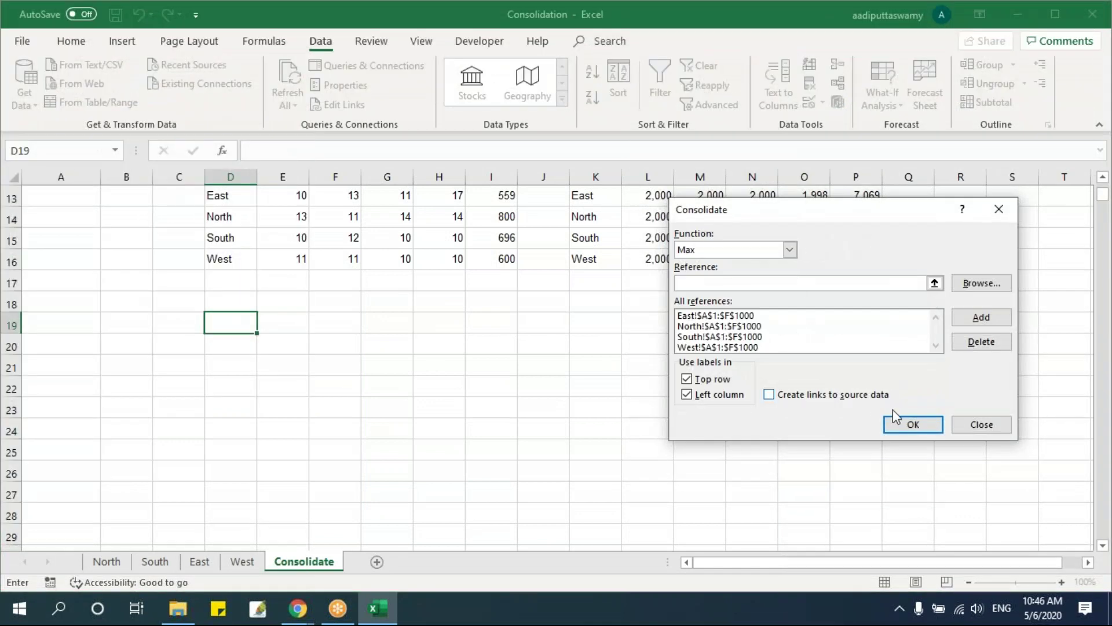
left_click(790, 250)
left_click(773, 266)
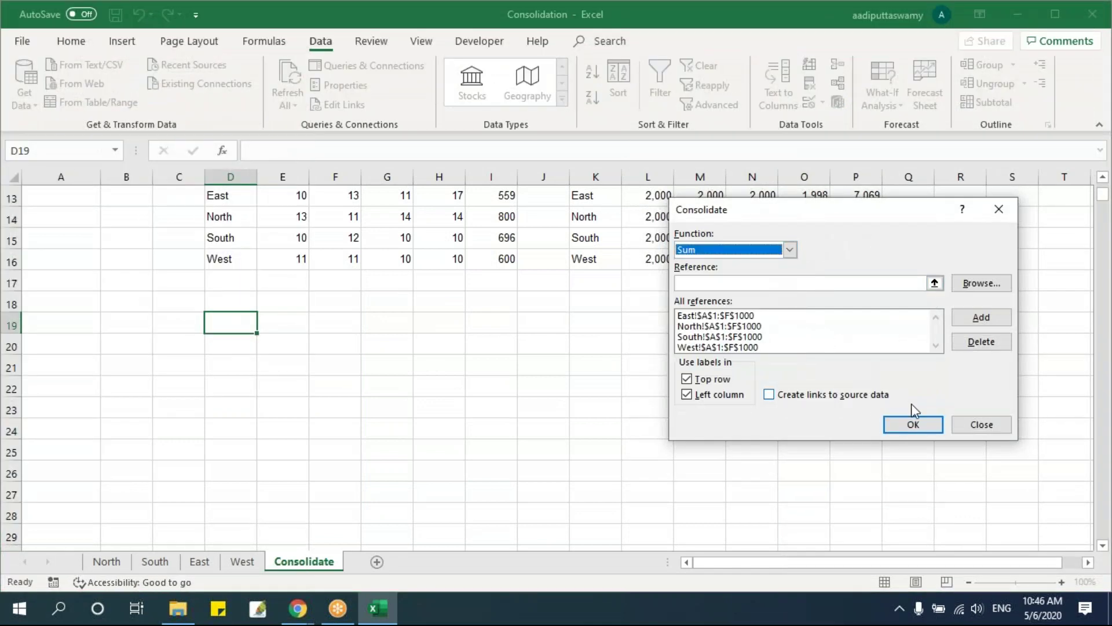
left_click(914, 424)
left_click(284, 346)
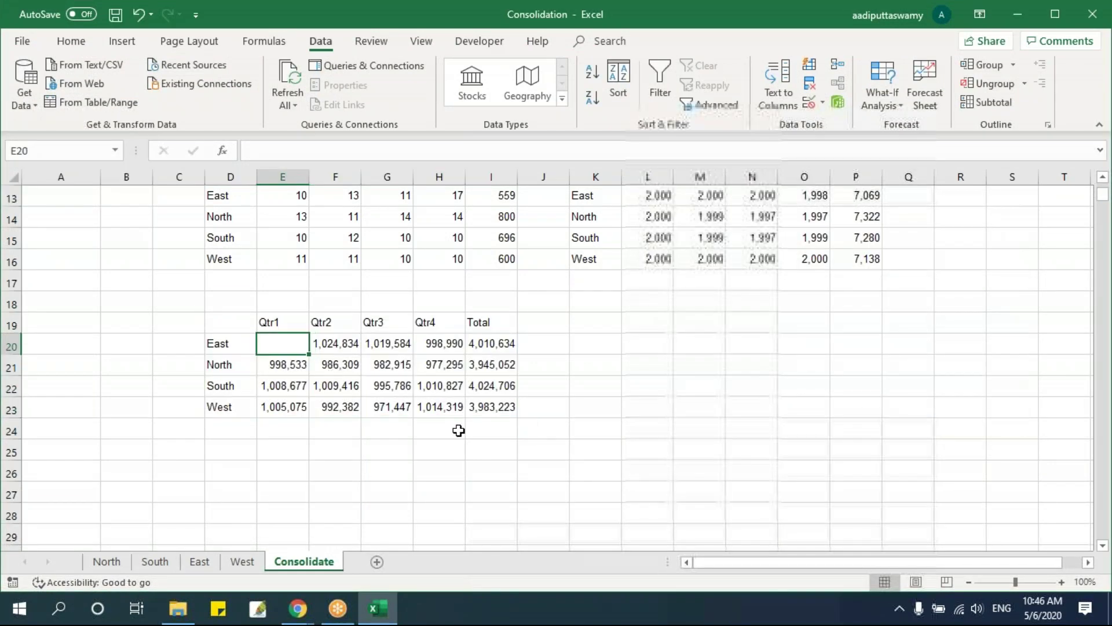
scroll(578, 468, "up", 3)
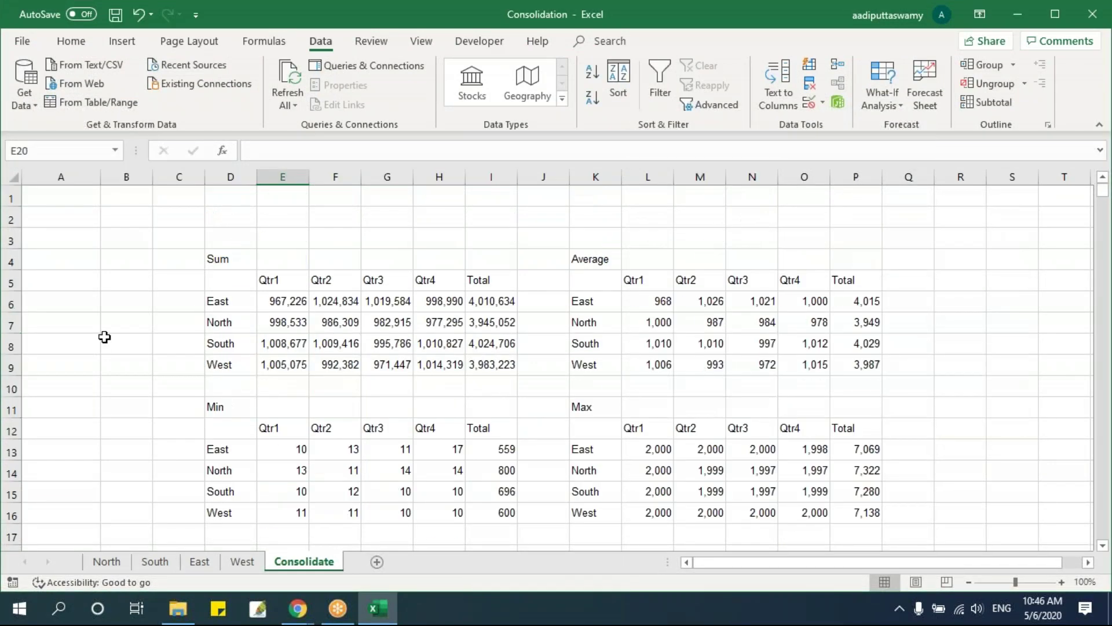
Clear the entire contents of the Consolidate sheet, removing all the summary tables
scroll(238, 390, "down", 4)
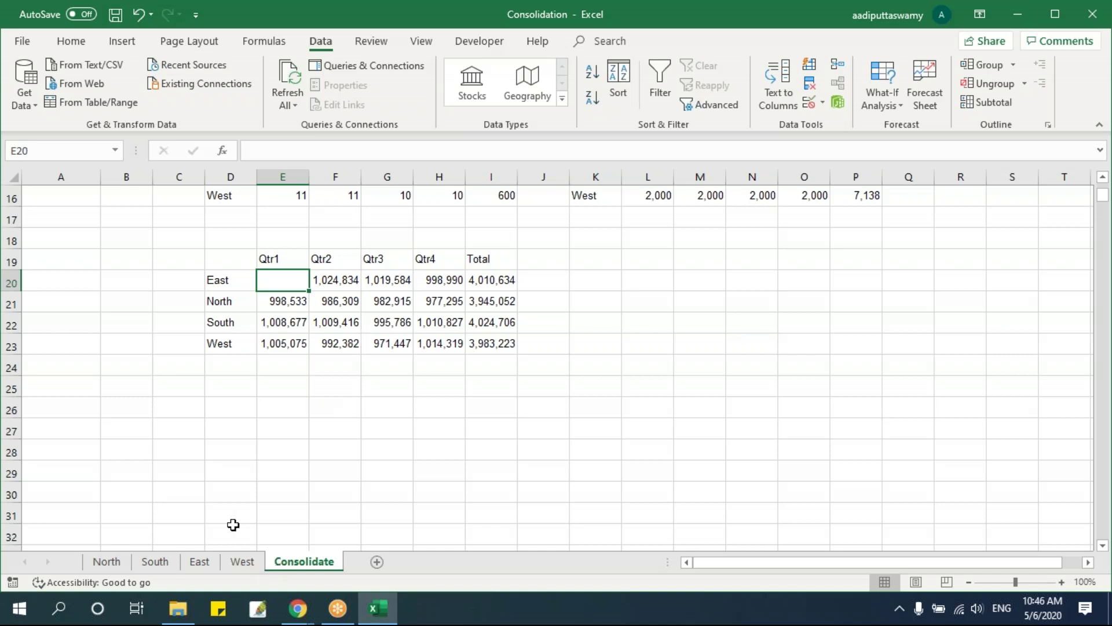
scroll(336, 383, "up", 5)
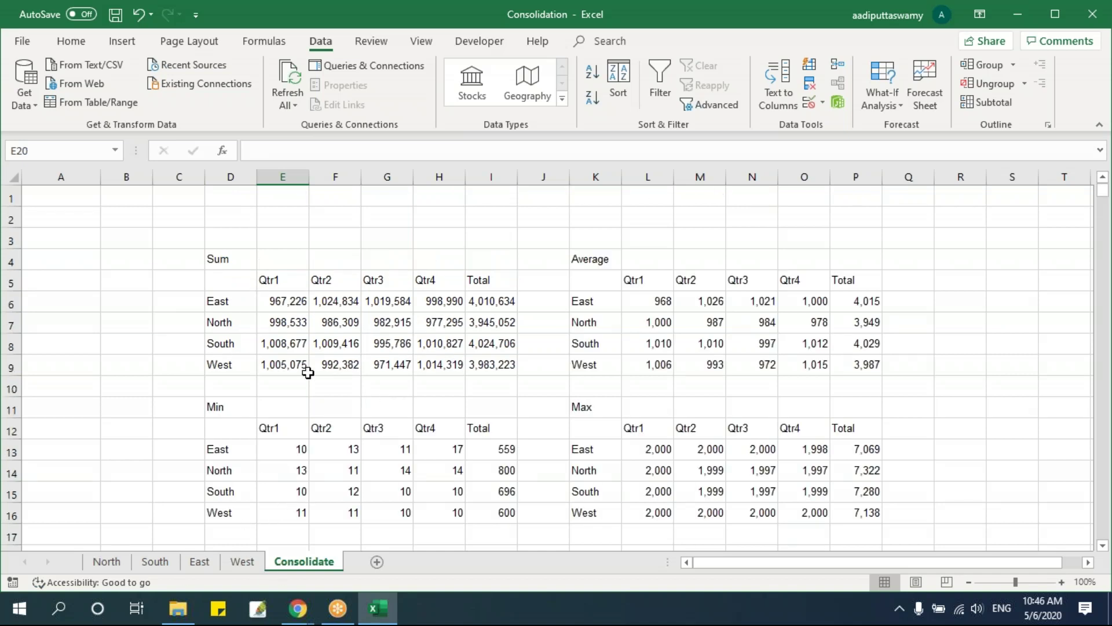
left_click(14, 178)
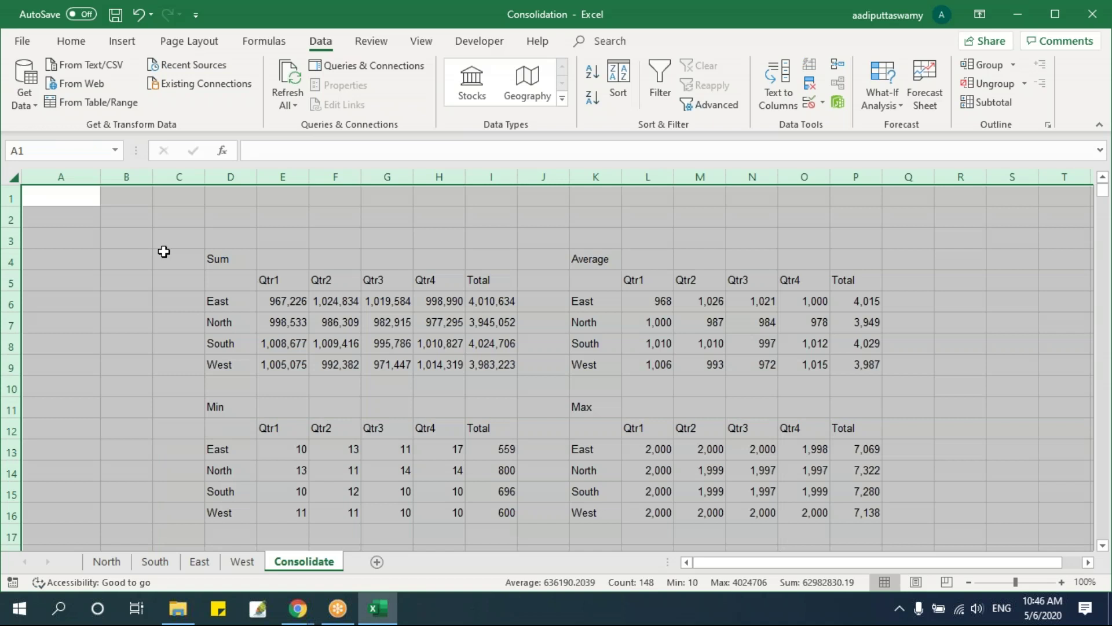
key("Delete")
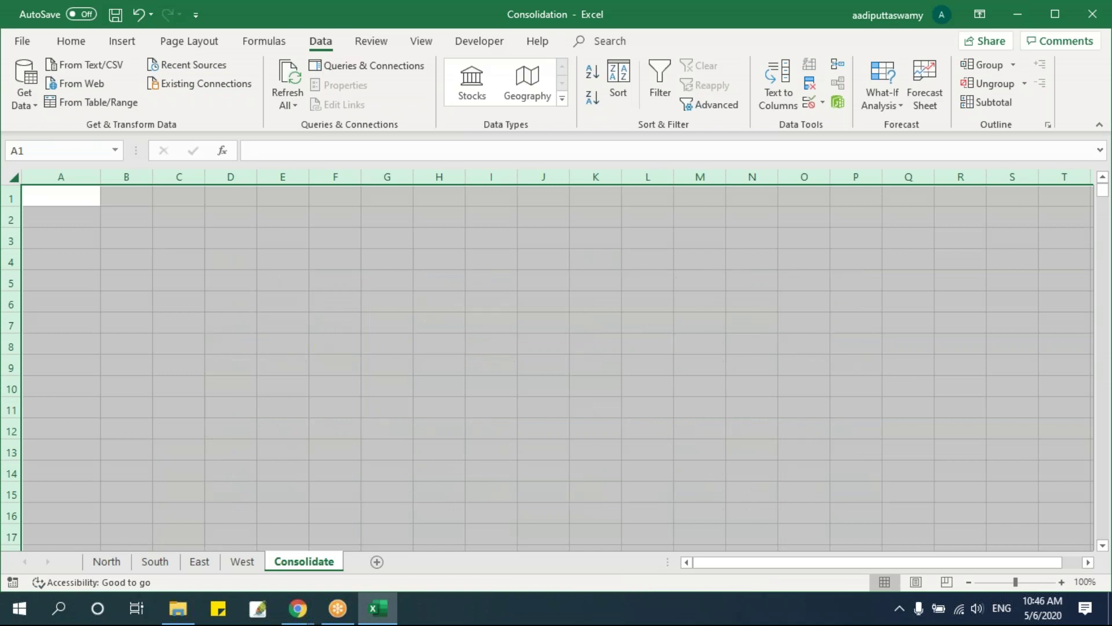
left_click(62, 193)
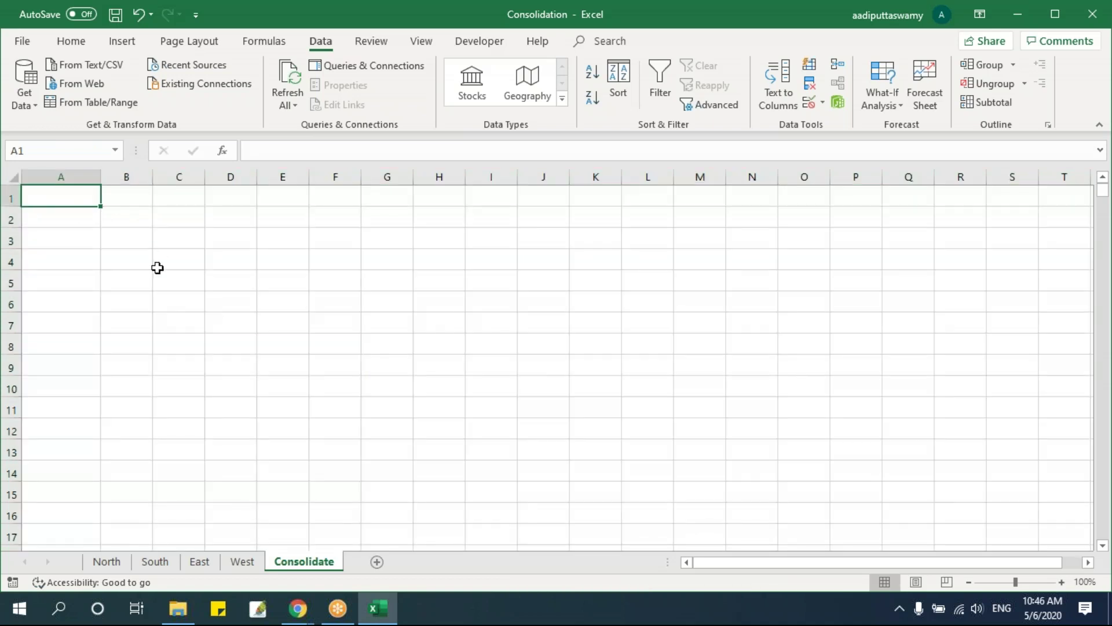
left_click(474, 360)
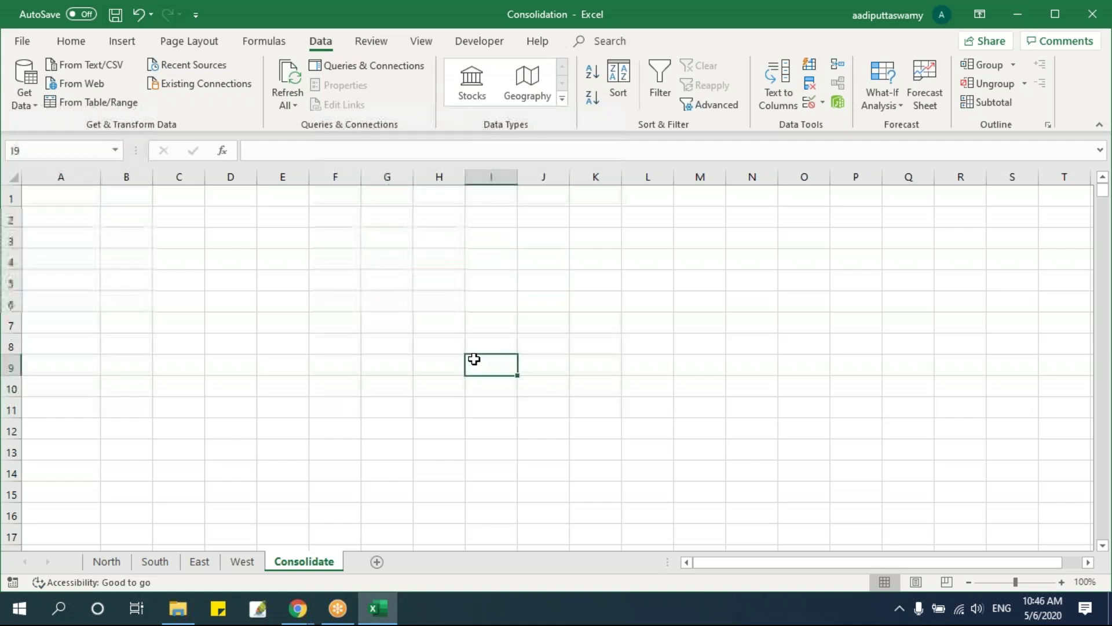
Consolidate the four sheet references with the Sum function starting at cell A1, creating links to the source data
left_click(77, 194)
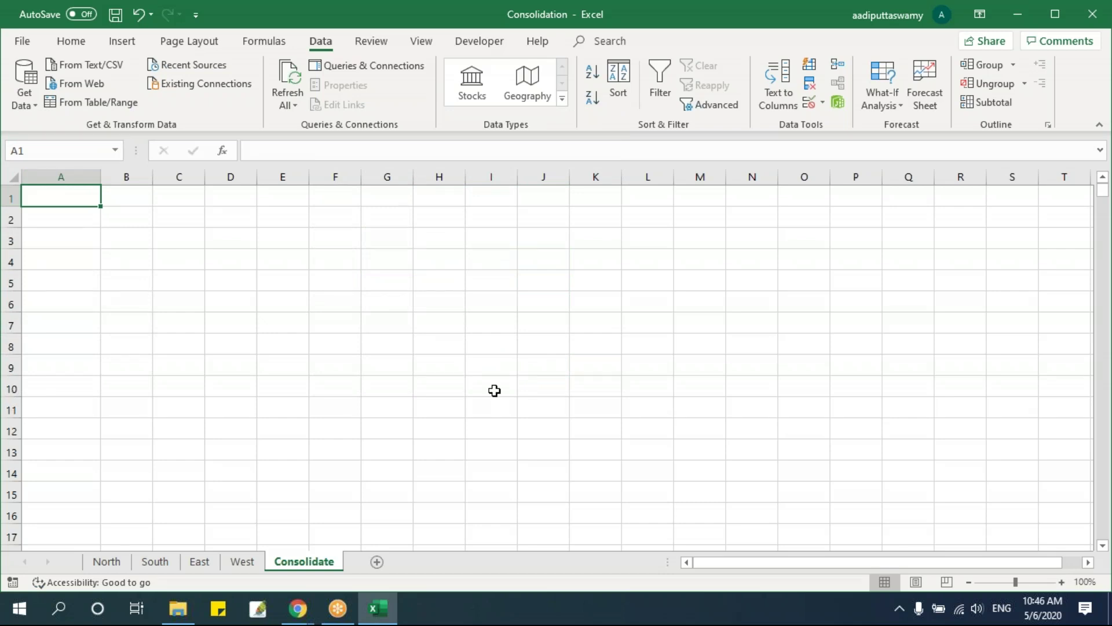
left_click(834, 61)
left_click_drag(777, 210, 562, 178)
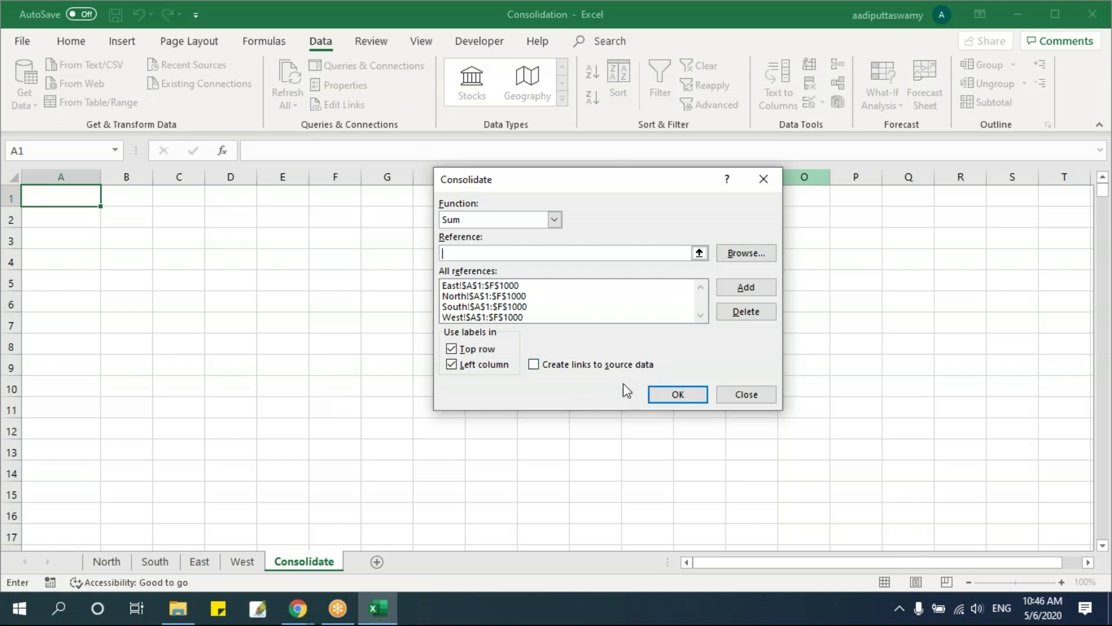
left_click(534, 366)
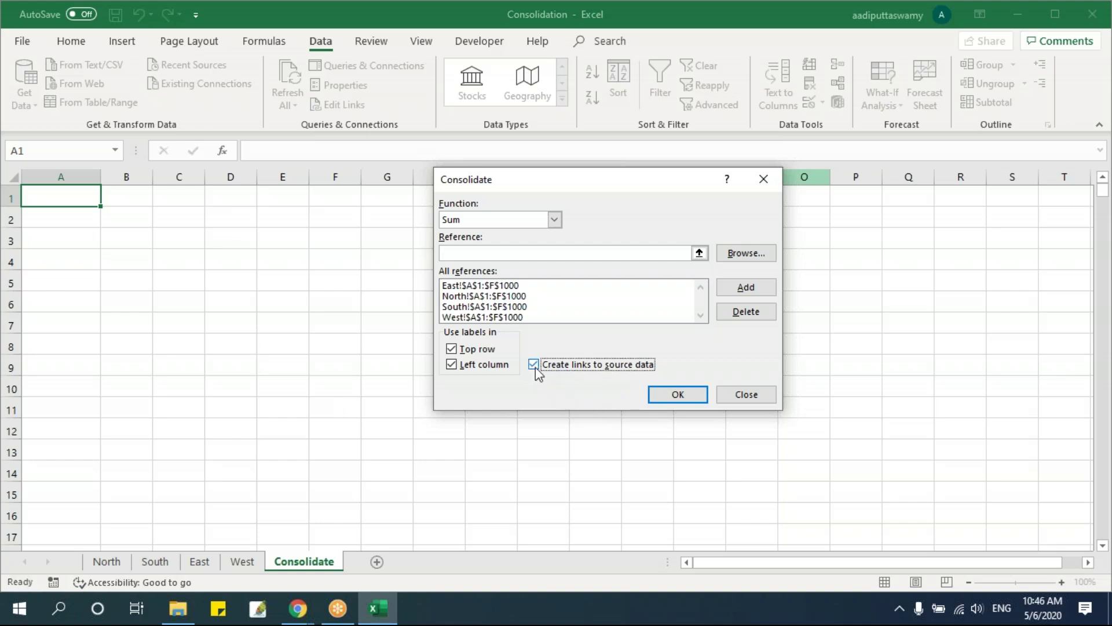
left_click(676, 396)
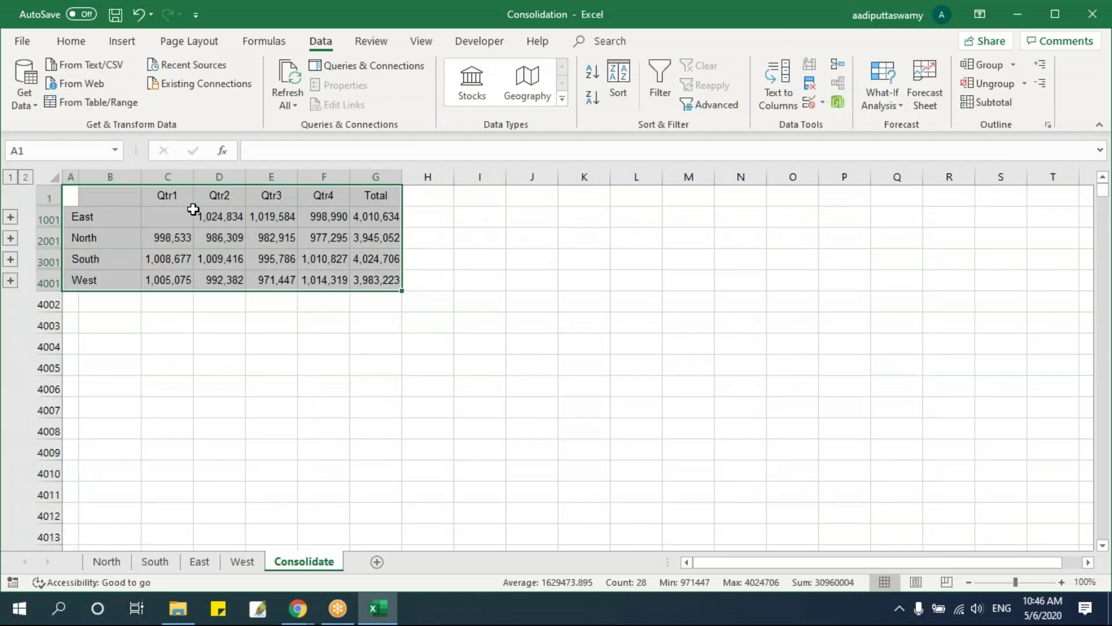
Examine the quarterly and total sums in the new linked table and the formulas behind them
left_click_drag(169, 216, 377, 280)
left_click(561, 303)
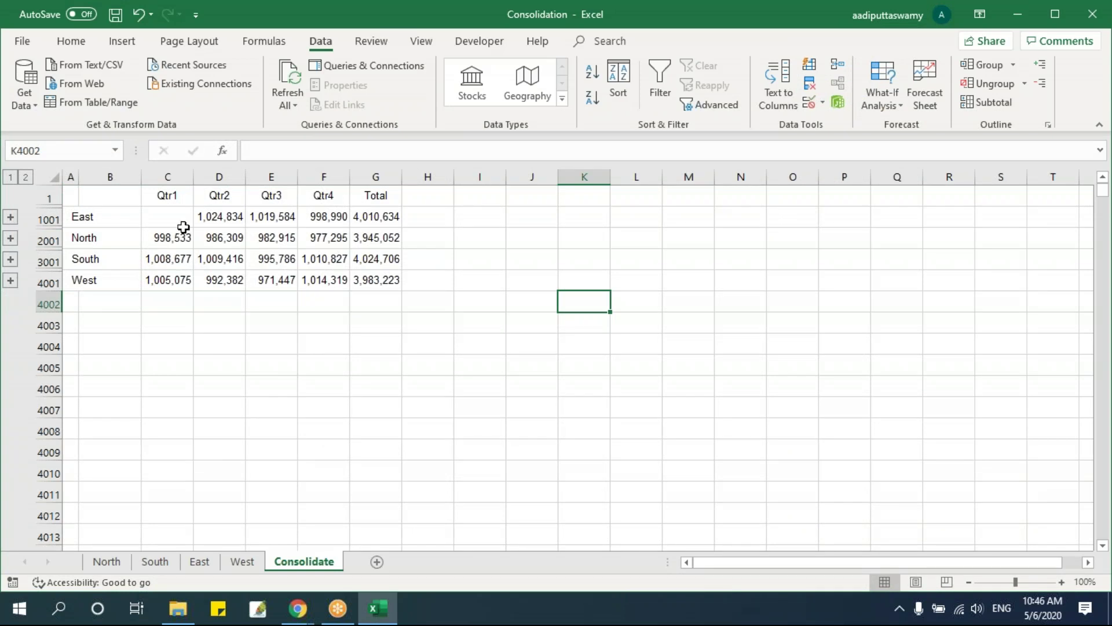
left_click(210, 218)
left_click(273, 216)
left_click(324, 217)
left_click(375, 238)
left_click(376, 259)
left_click(235, 281)
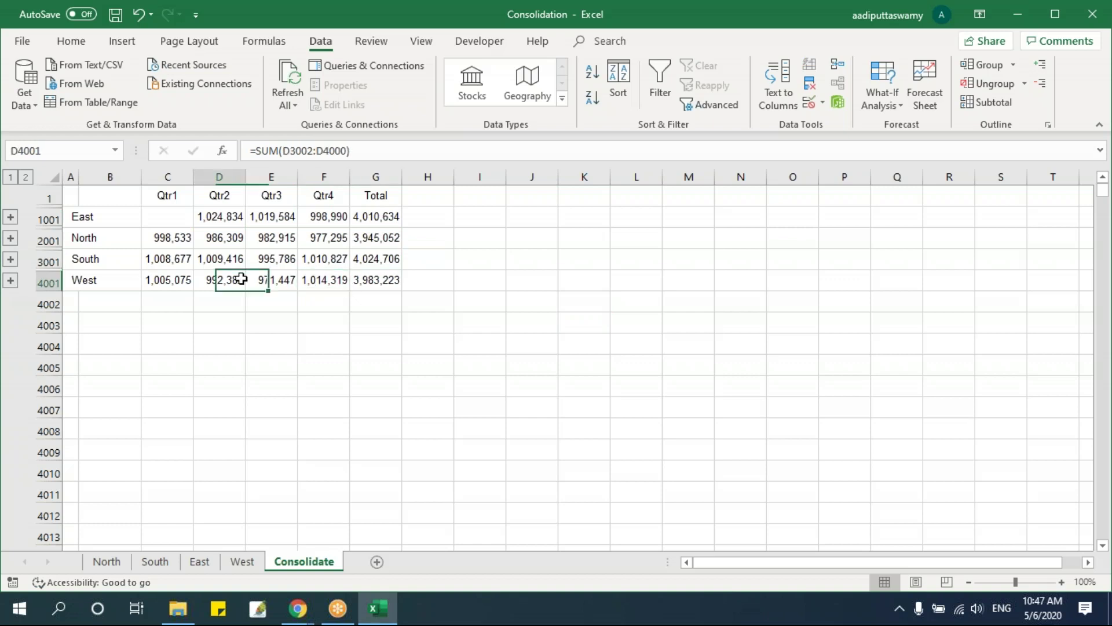
Expand the East group on the Consolidate sheet and examine the cell links in the Qtr2 column from the first row down
left_click(10, 217)
scroll(219, 325, "up", 12)
left_click(214, 322)
key("Up")
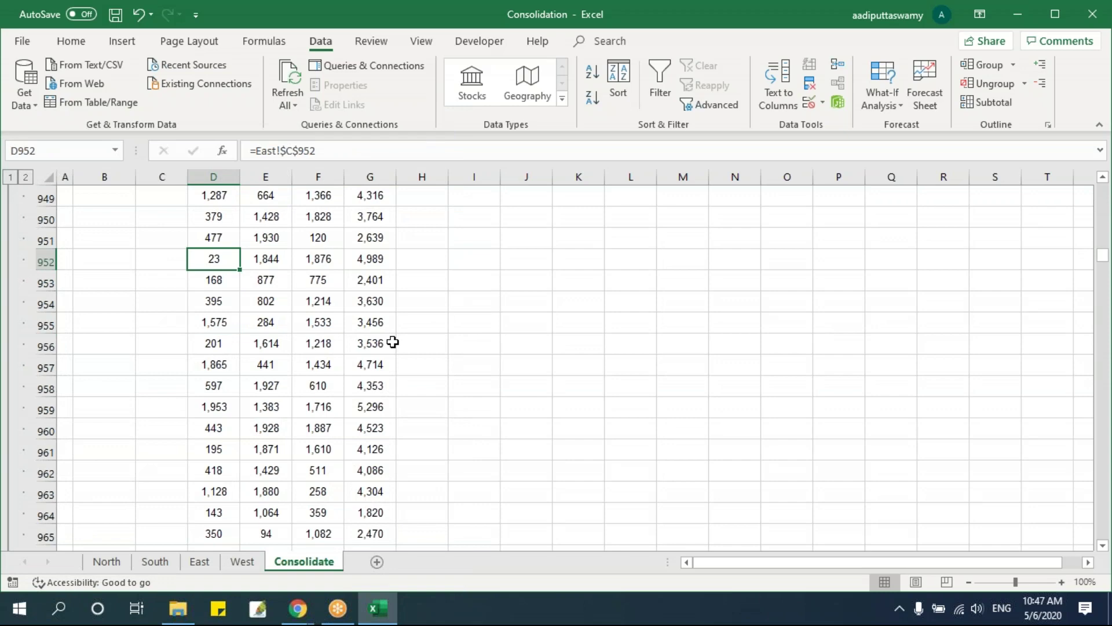
key("ctrl+Up")
key("Down")
key("Down")
key("Down")
key("Down")
key("Down")
key("Down")
key("Down")
key("Down")
key("Down")
key("Down")
key("Down")
key("Down")
key("Down")
key("Down")
key("Down")
key("Down")
key("Down")
key("Down")
key("Down")
key("Down")
key("Down")
key("Down")
key("Down")
key("Down")
key("Down")
key("Down")
key("Down")
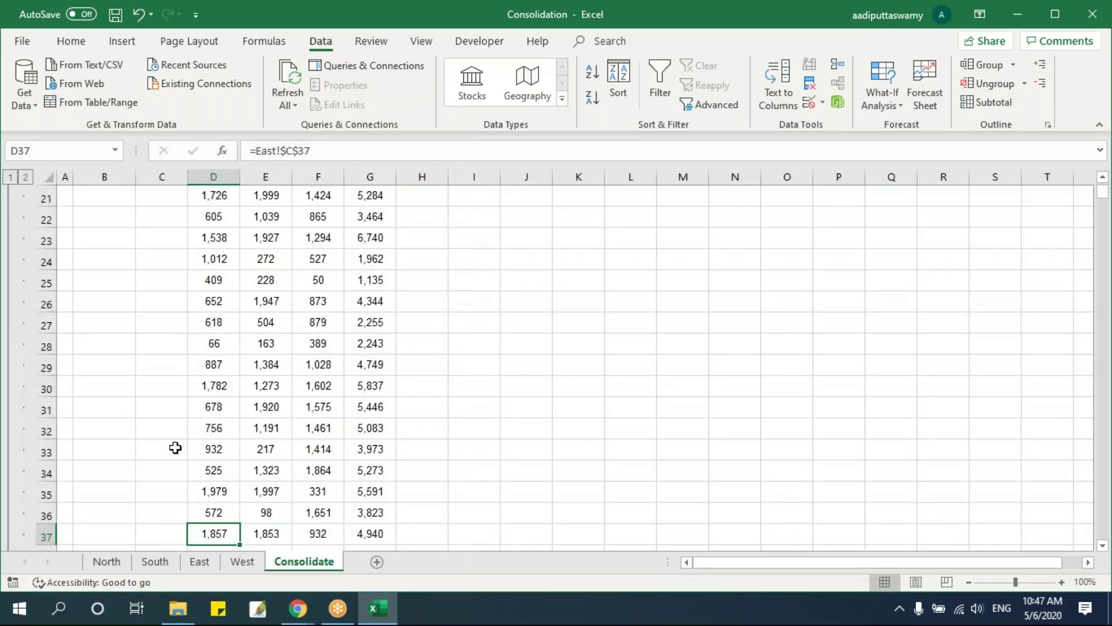
Enter the formula =RANDBETWEEN(10,200) in cell B2 of the East sheet
left_click(198, 563)
left_click(143, 226)
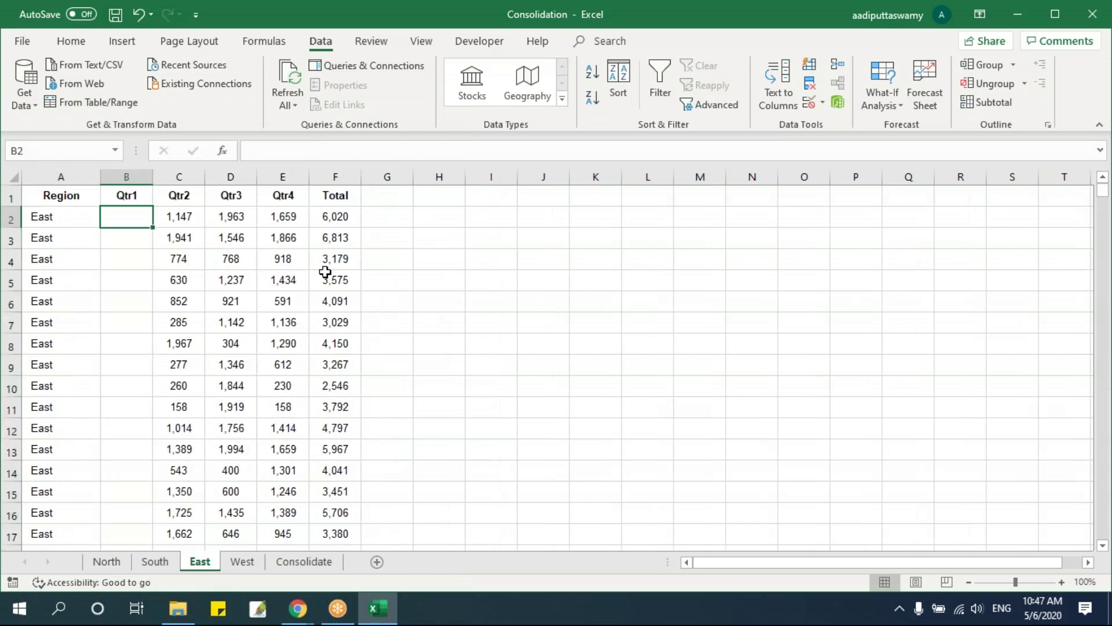
type("=ra")
key("Down")
key("Tab")
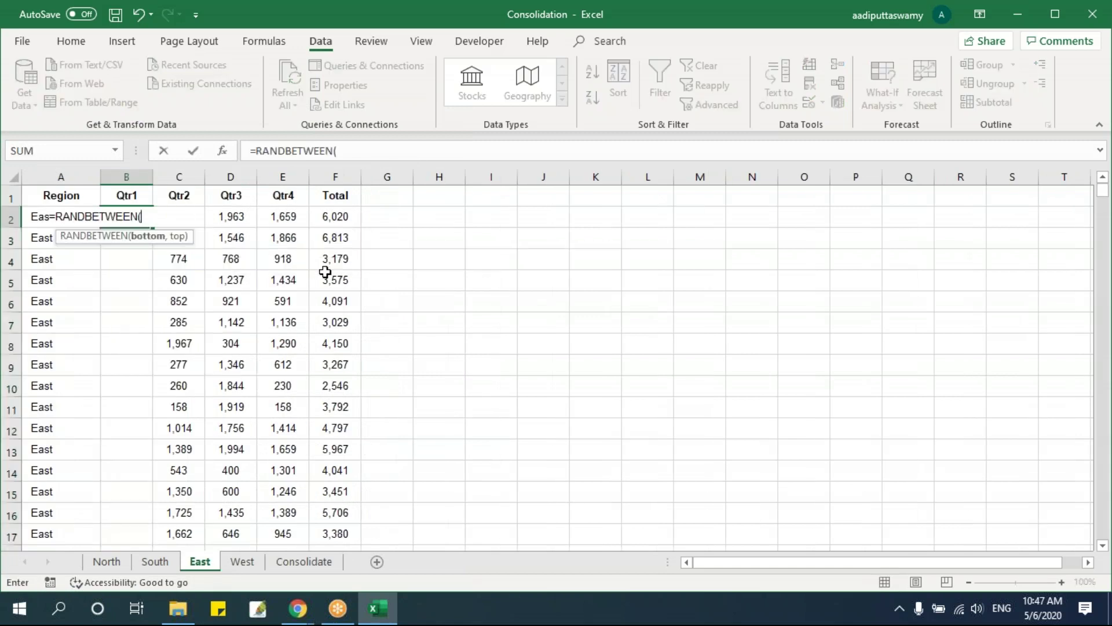
type("10,200")
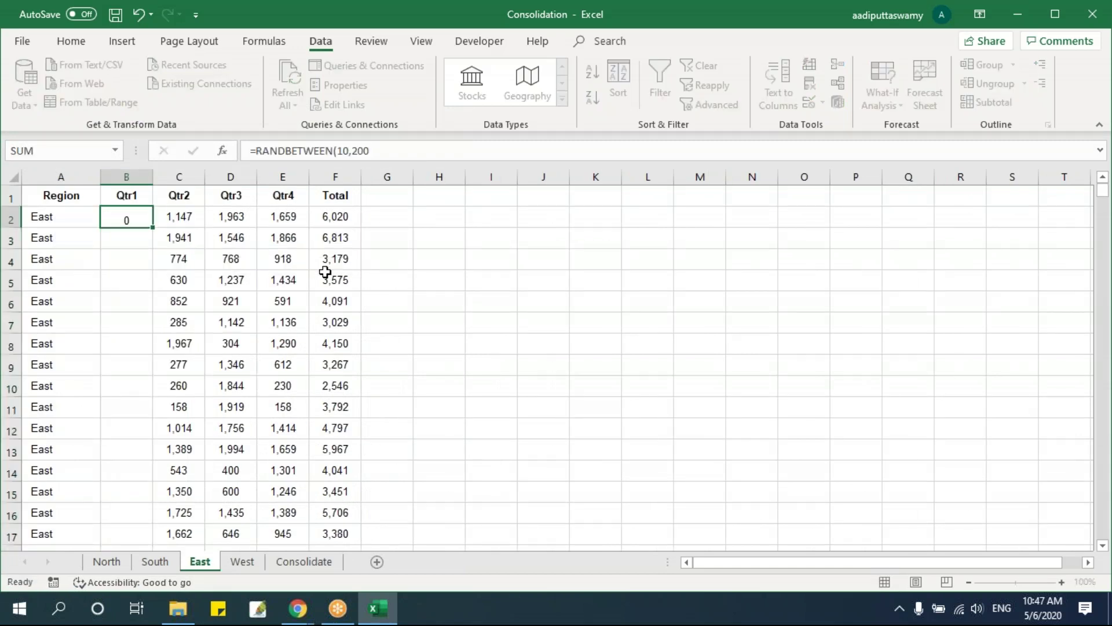
key("Return")
Fill the East Qtr1 formula down through B1000, to the last data row
left_click(173, 219)
key("ctrl+Down")
key("Left")
key("ctrl+shift+Up")
key("ctrl+d")
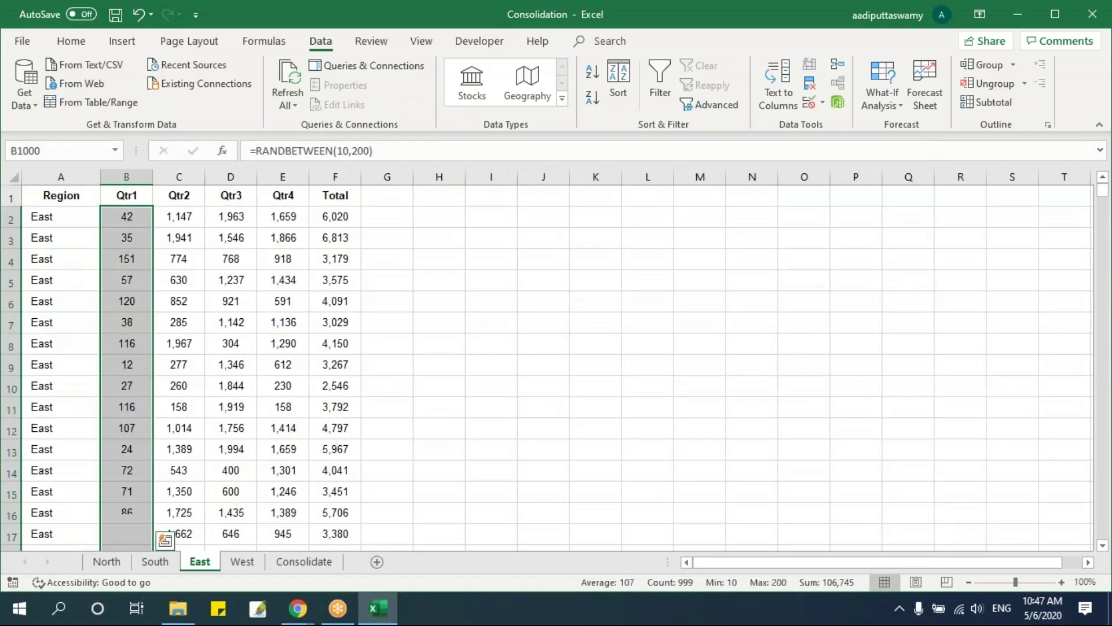
Replace the Qtr1 formulas in B2:B1000 of the East sheet with their values using Paste Special
key("ctrl+c")
key("ctrl+alt+v")
key("v")
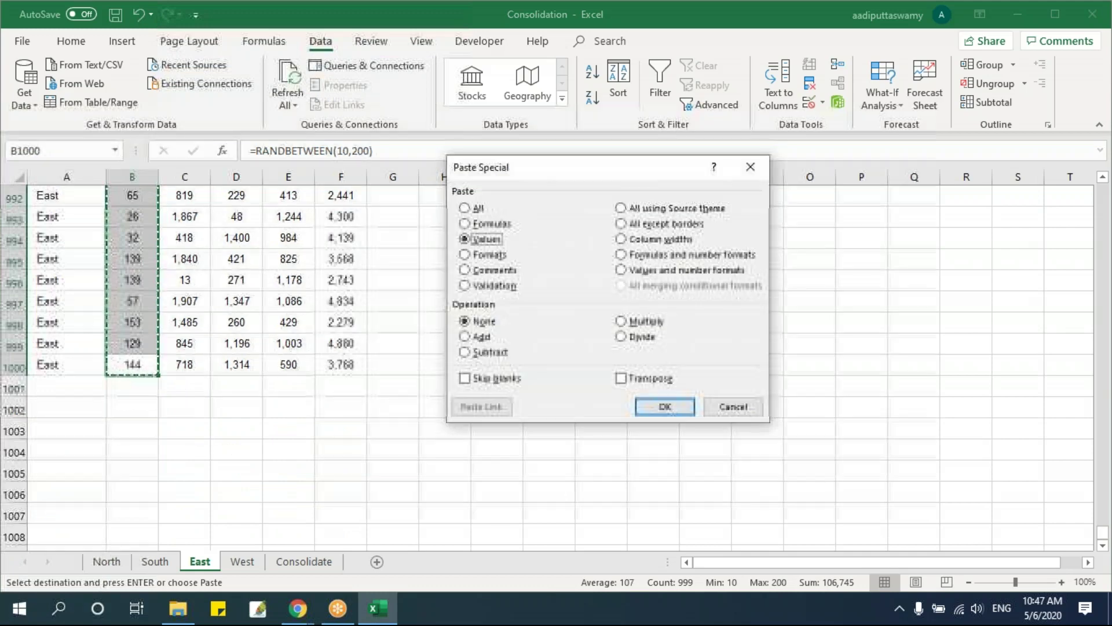
key("Return")
key("Escape")
Check the Qtr1 column and the Qtr2 links in the East detail rows of the Consolidate sheet
left_click(303, 562)
scroll(252, 459, "up", 5)
scroll(252, 460, "up", 2)
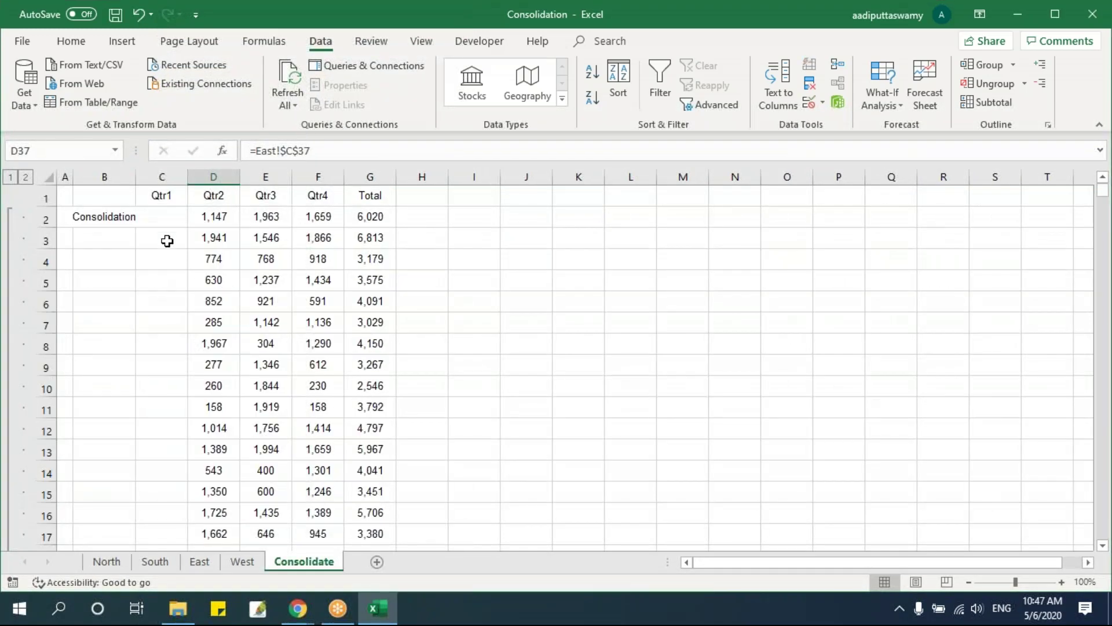
left_click(197, 217)
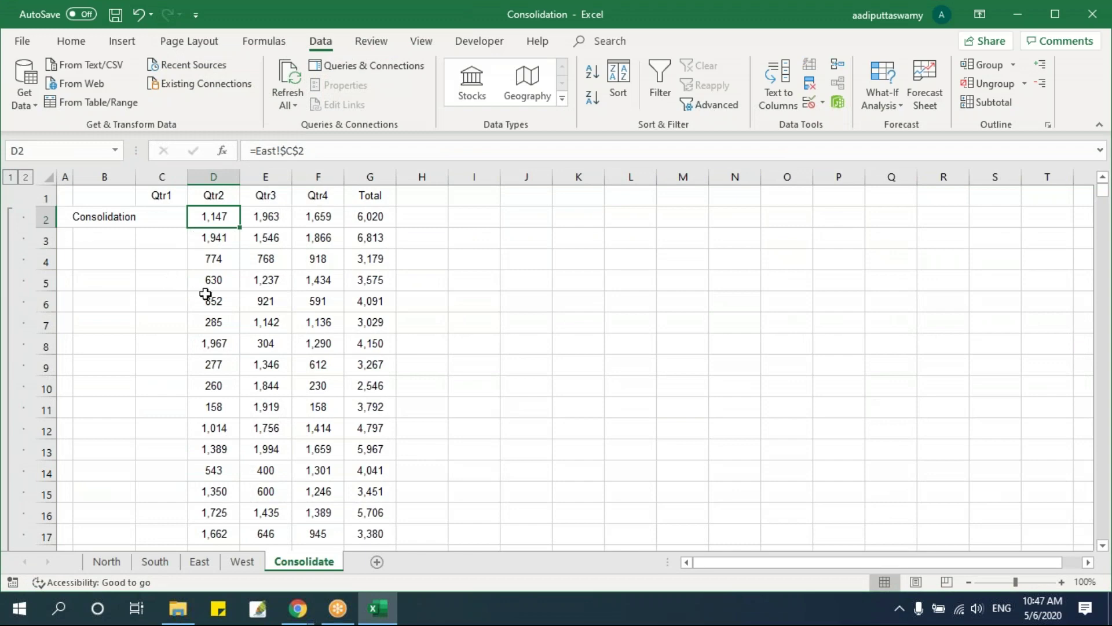
scroll(174, 521, "down", 2)
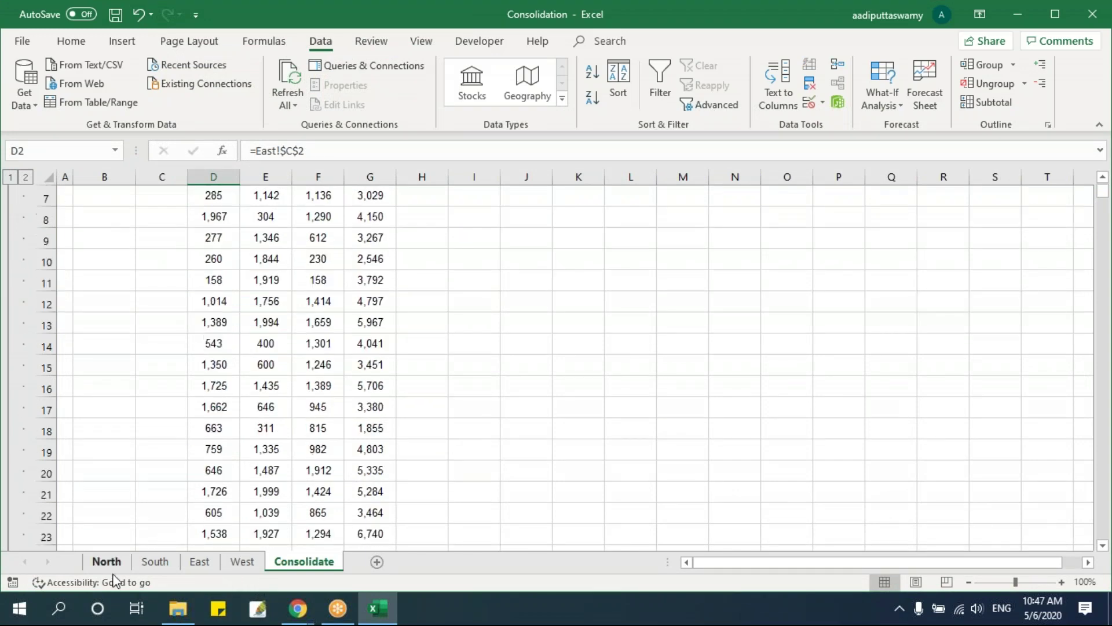
Replace the value in cell B2 of the North sheet with the formula =RANDBETWEEN(10,2000)
left_click(107, 561)
left_click(130, 219)
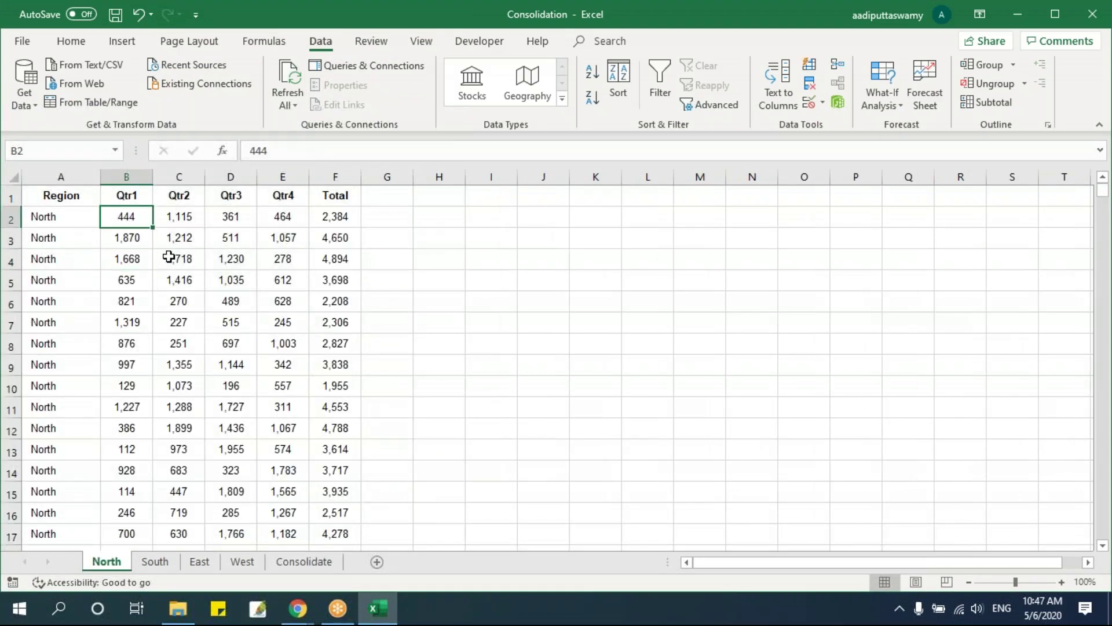
type("=ra")
key("Down")
key("Down")
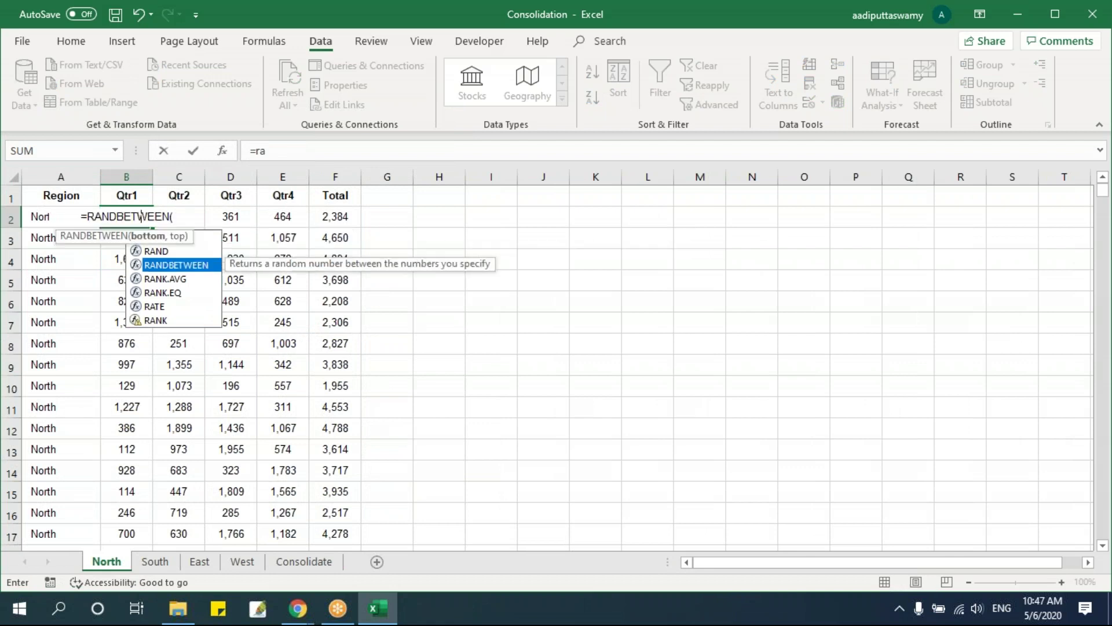
key("Tab")
type("10,2000")
key("Return")
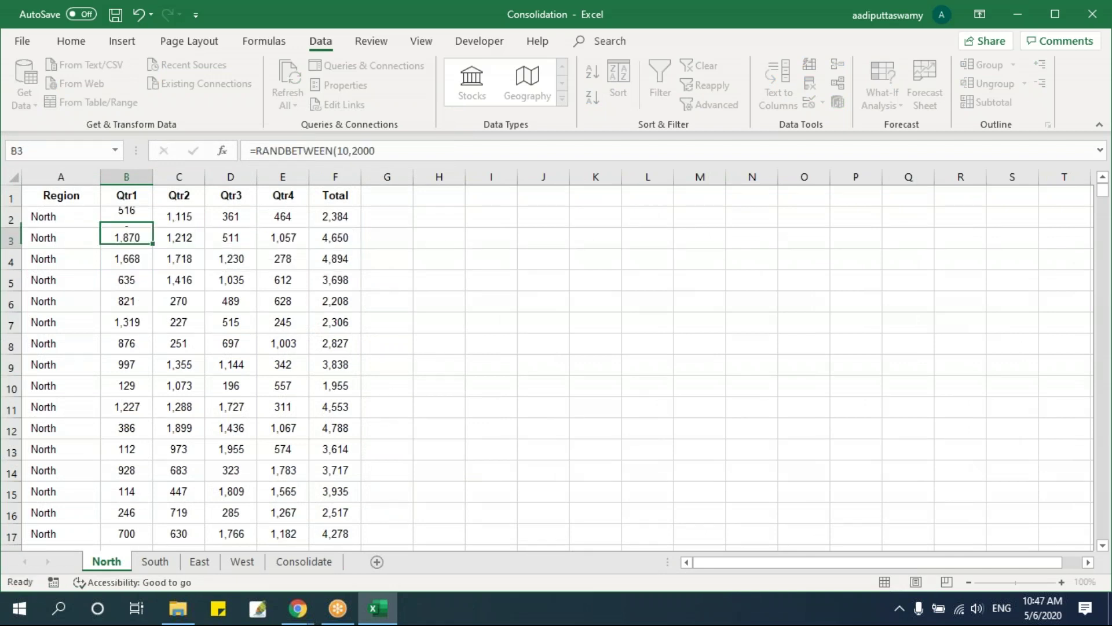
Copy the North Qtr1 formula from B2 down through B1000
key("Up")
key("ctrl+c")
key("ctrl+shift+Down")
key("ctrl+v")
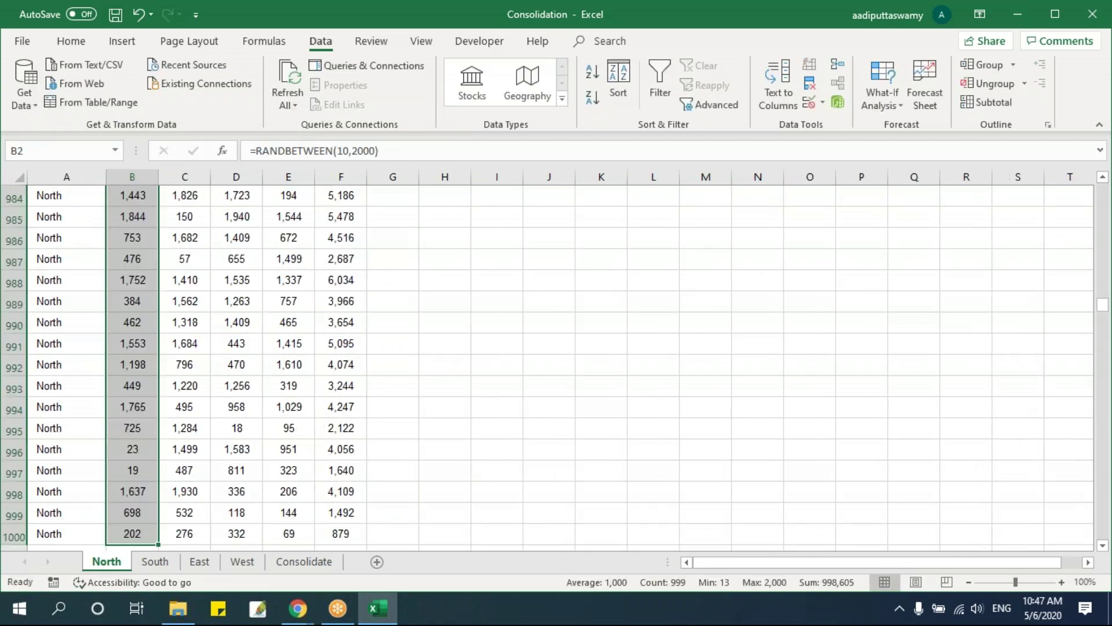
key("ctrl+d")
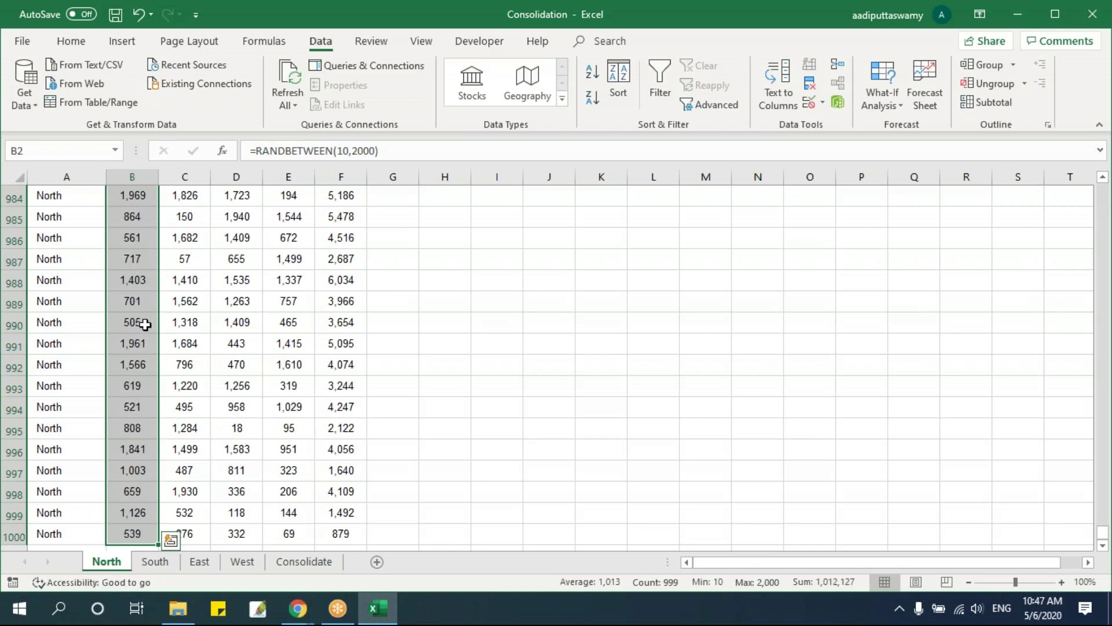
Convert the random-number formulas in B2:B1000 of the North sheet to fixed values with Paste Special
key("ctrl+c")
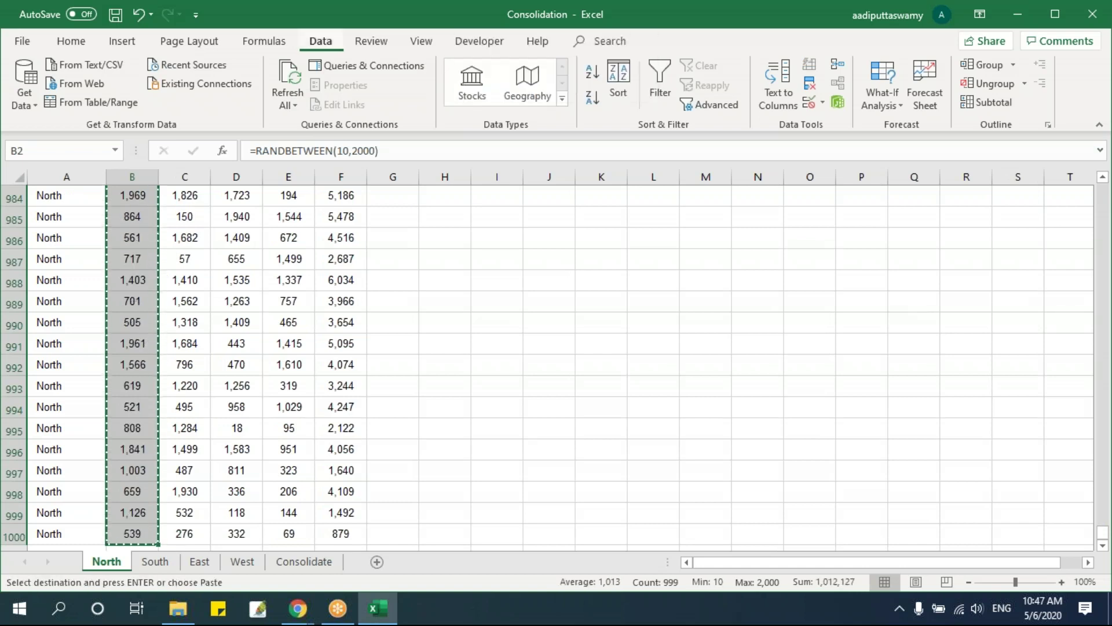
key("ctrl+alt+v")
key("v")
key("Return")
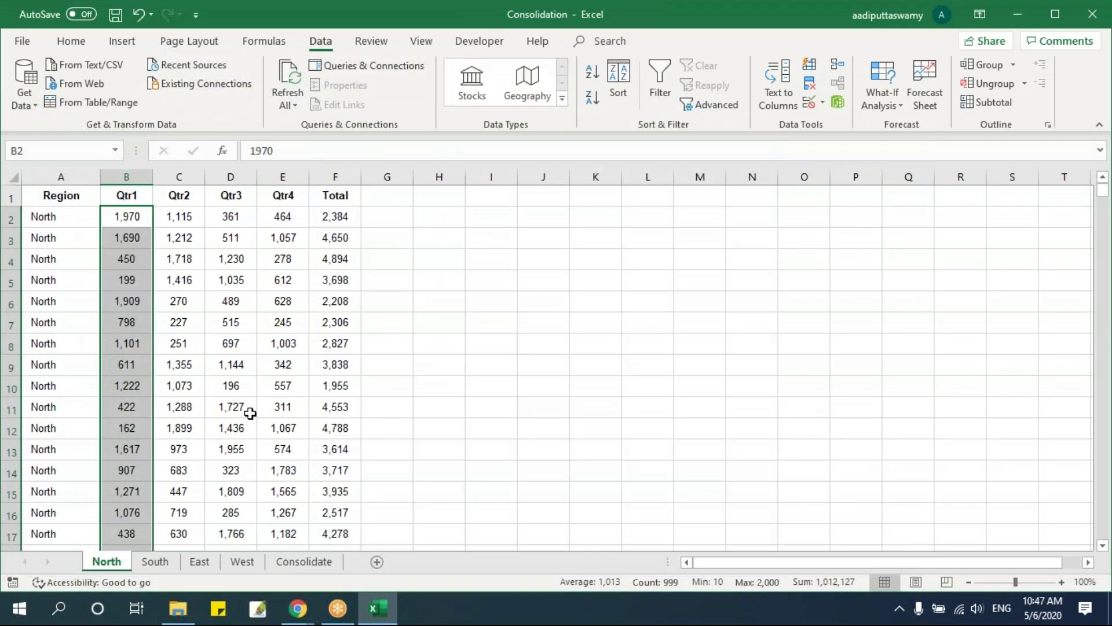
Collapse the Consolidate sheet's outline to the summary level and check the North Qtr1 sum
left_click(294, 563)
scroll(93, 290, "up", 2)
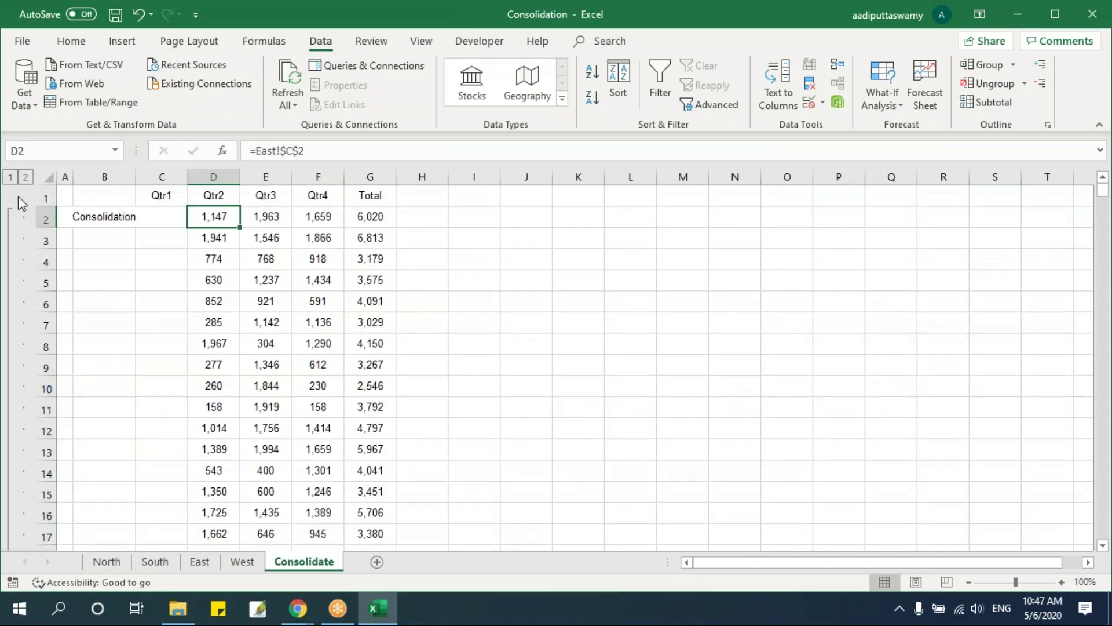
left_click(9, 177)
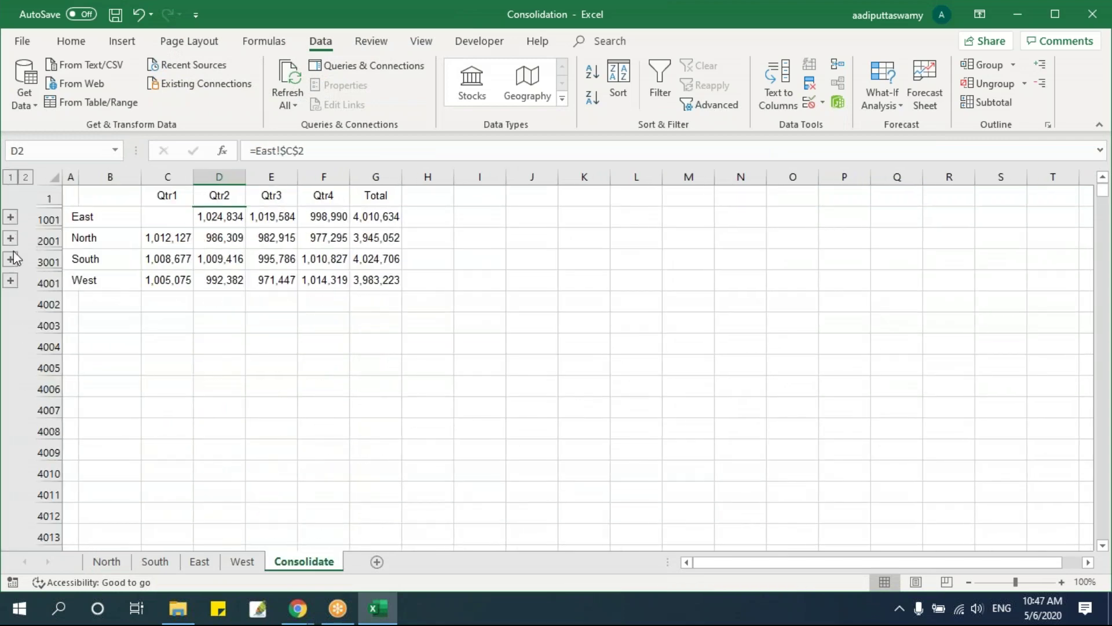
Expand the North group on the Consolidate sheet and examine its Qtr1 links to the North sheet, returning to the table's start
left_click(12, 239)
left_click(169, 294)
scroll(174, 301, "up", 14)
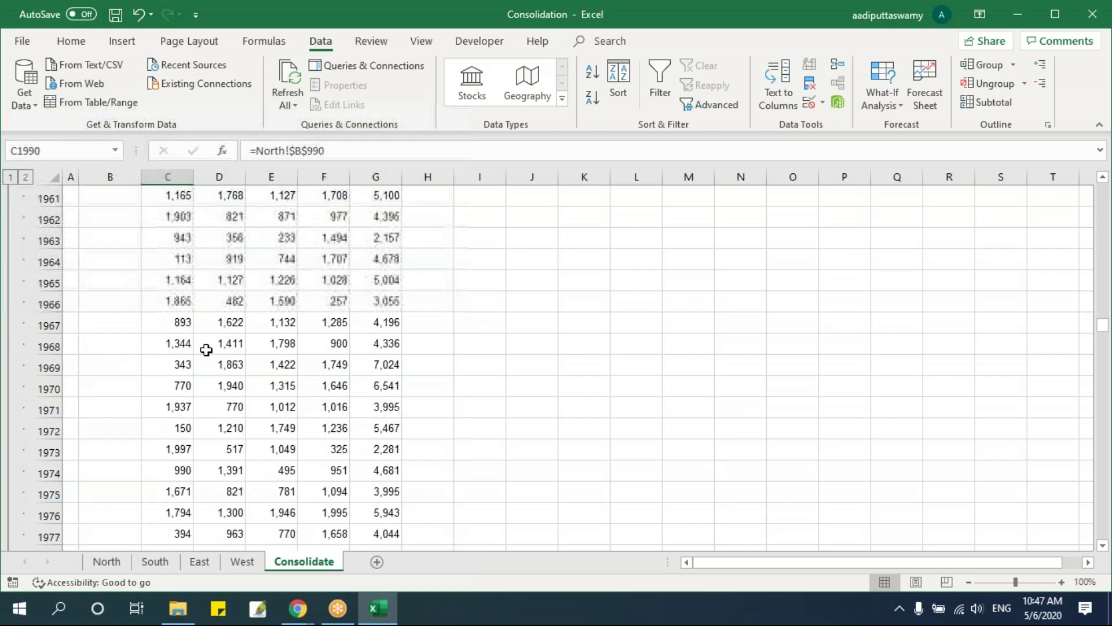
scroll(206, 350, "up", 7)
left_click(178, 280)
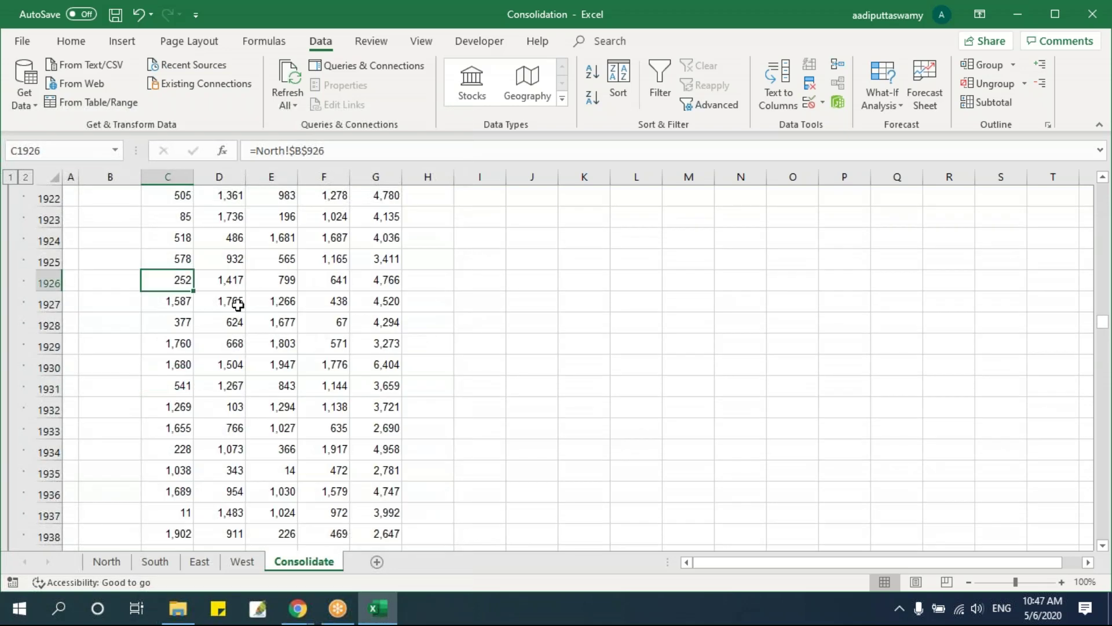
scroll(270, 300, "up", 16)
scroll(271, 299, "up", 20)
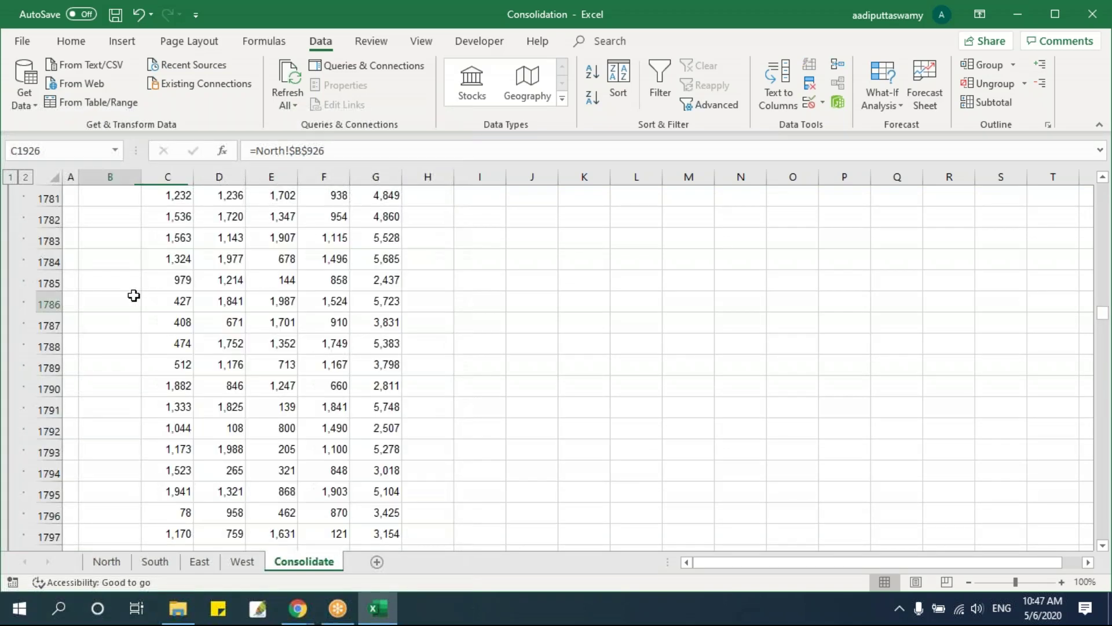
left_click(93, 296)
key("ctrl+Home")
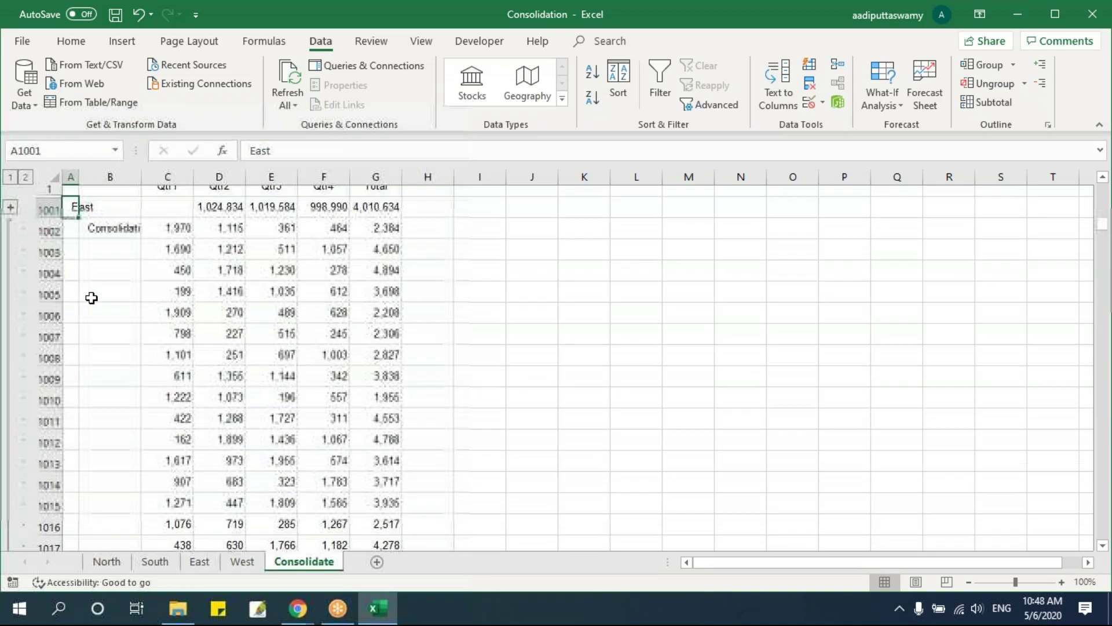
Set the North sheet's Qtr1 cell B2 to 22222 and check its linked cell on the Consolidate sheet
left_click(175, 239)
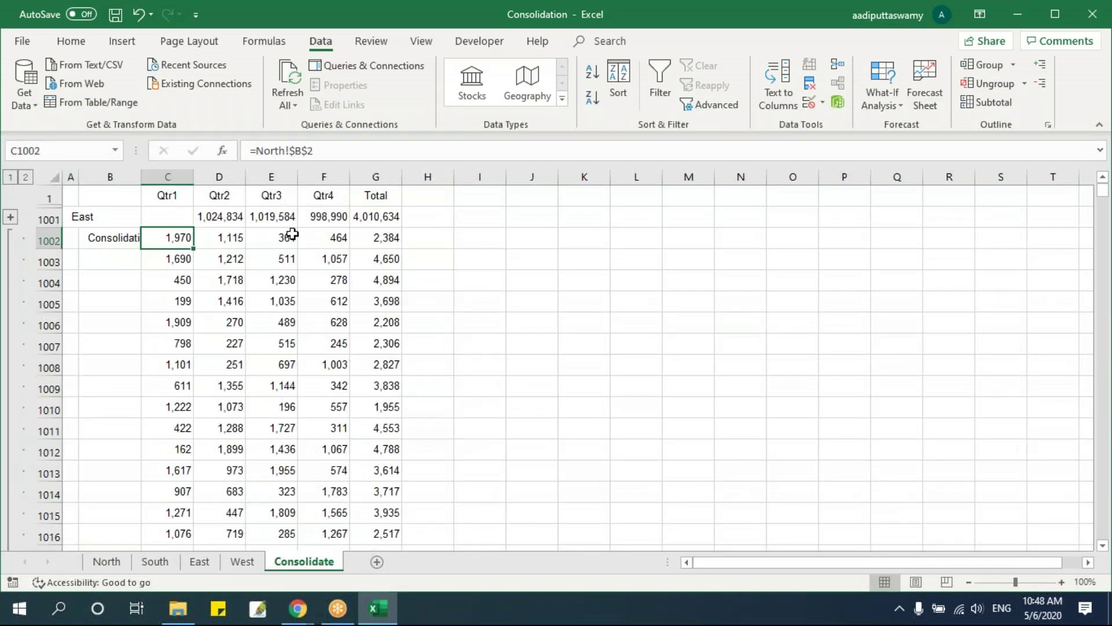
left_click(106, 561)
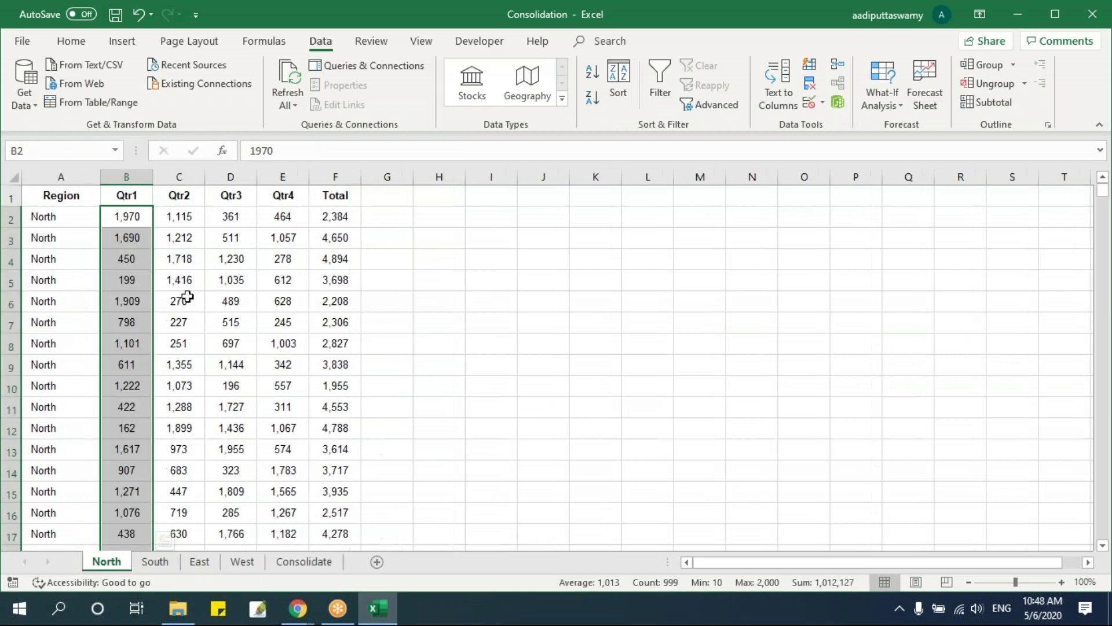
left_click(134, 221)
type("22222")
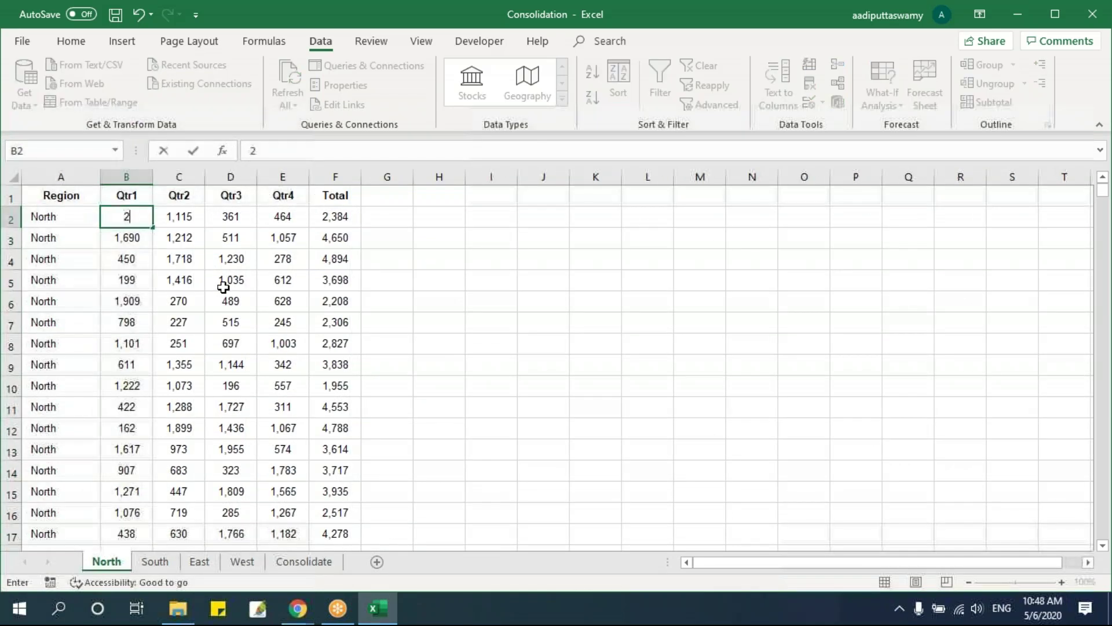
key("Return")
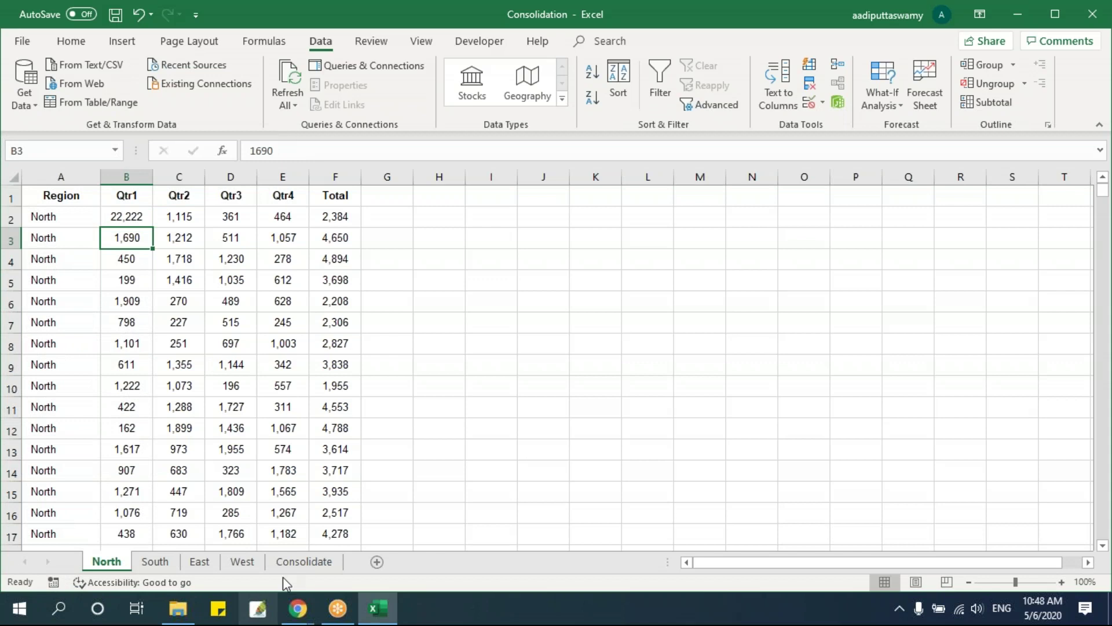
left_click(290, 565)
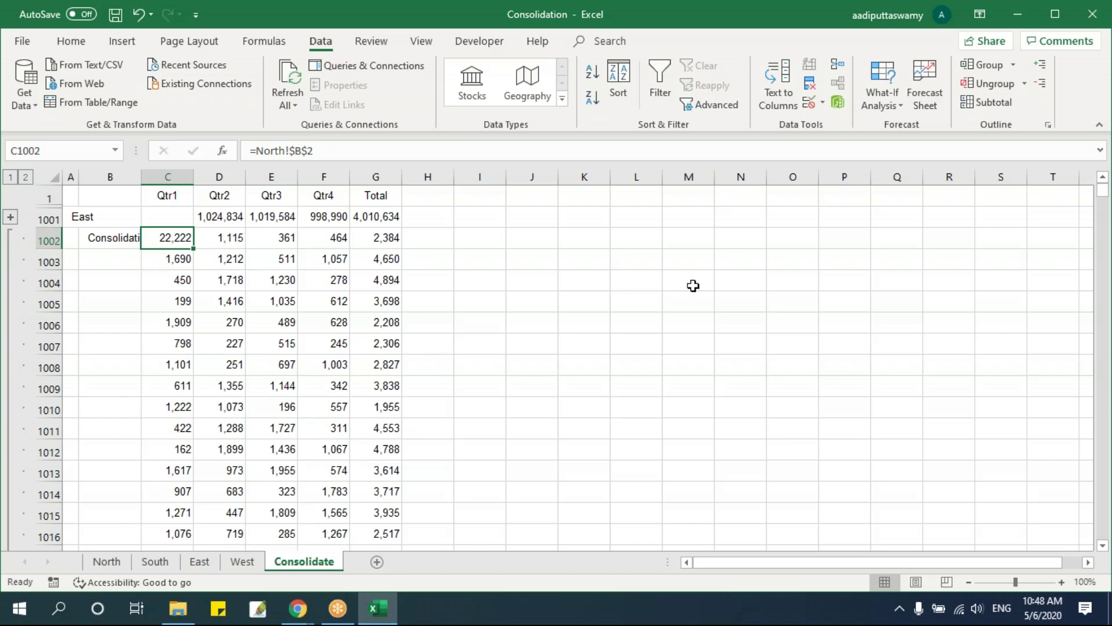
left_click(838, 63)
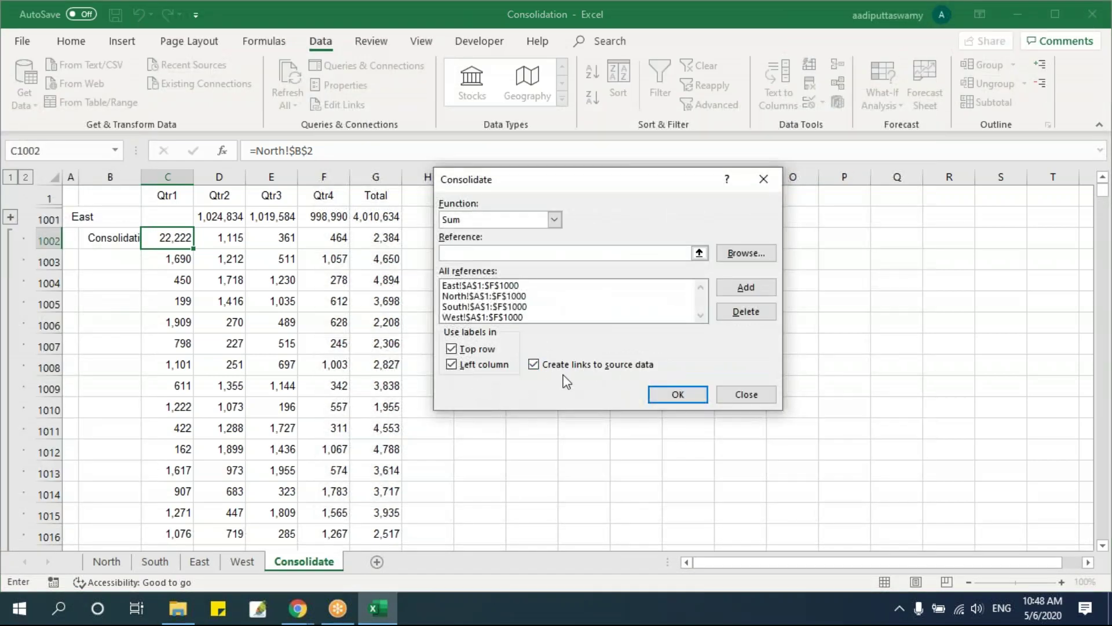
left_click(534, 365)
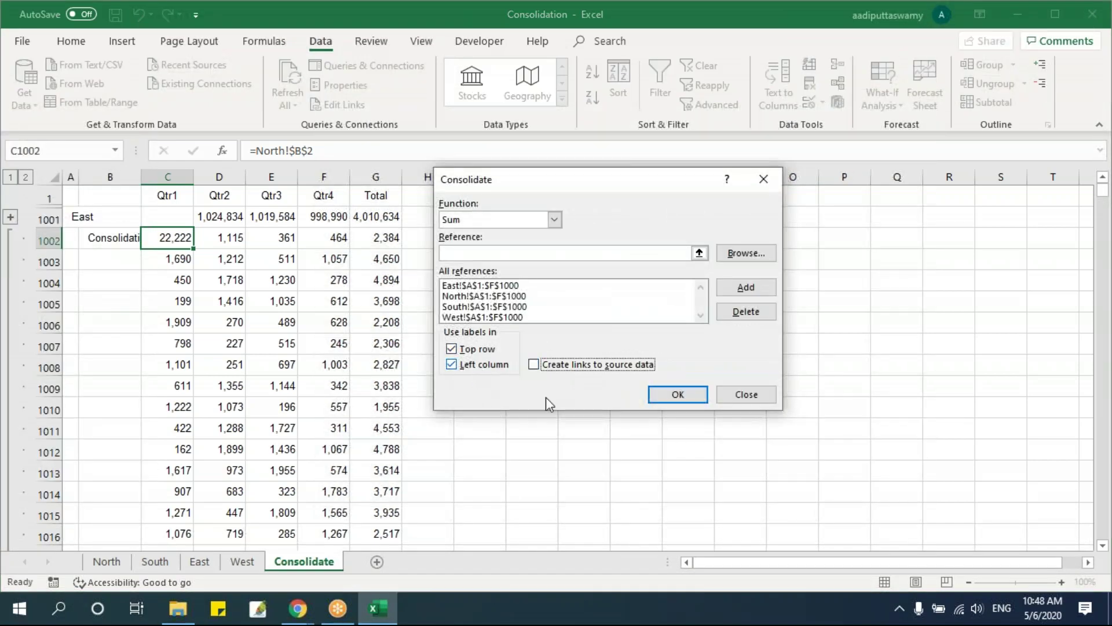
left_click(745, 393)
left_click(529, 399)
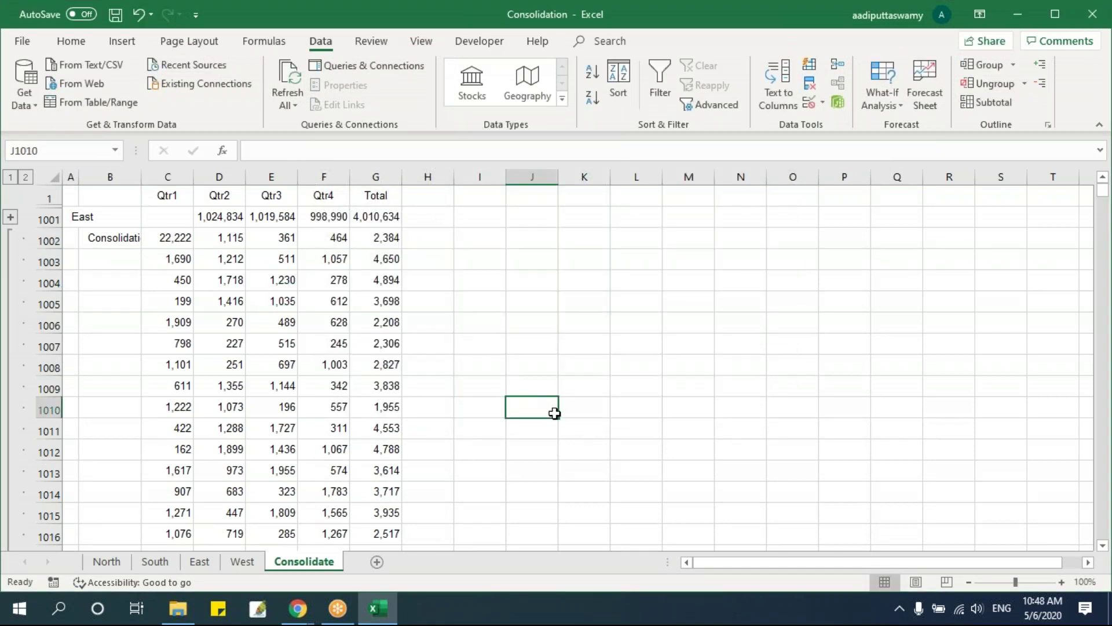
Switch to File Explorer and open the Group & Outline workbook from the Group Outline folder in 12 - Data Tools
left_click(178, 608)
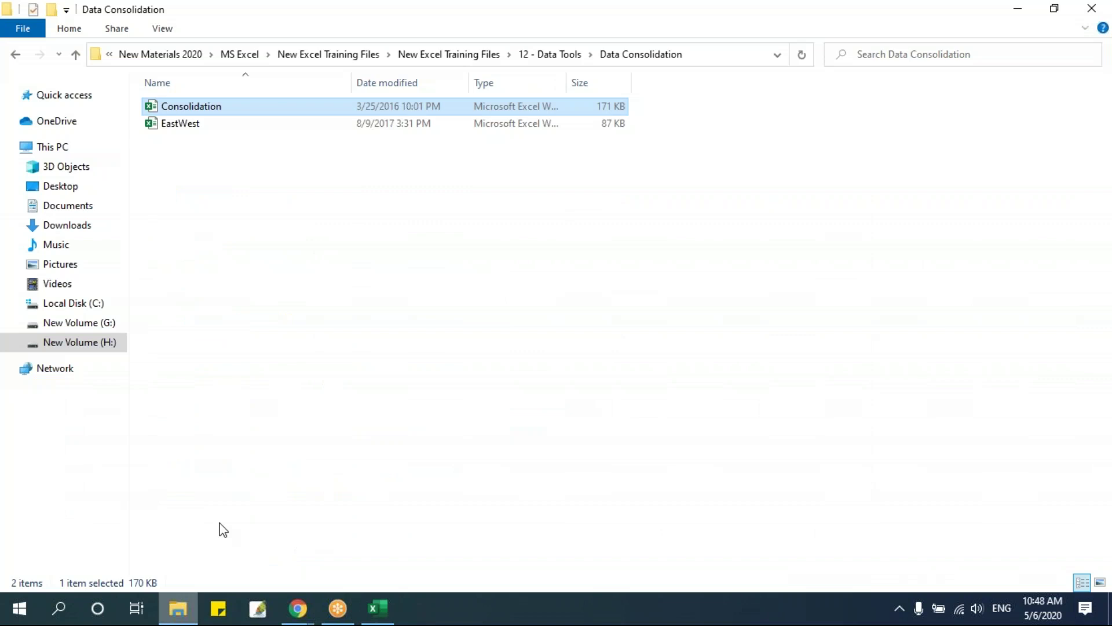
key("BackSpace")
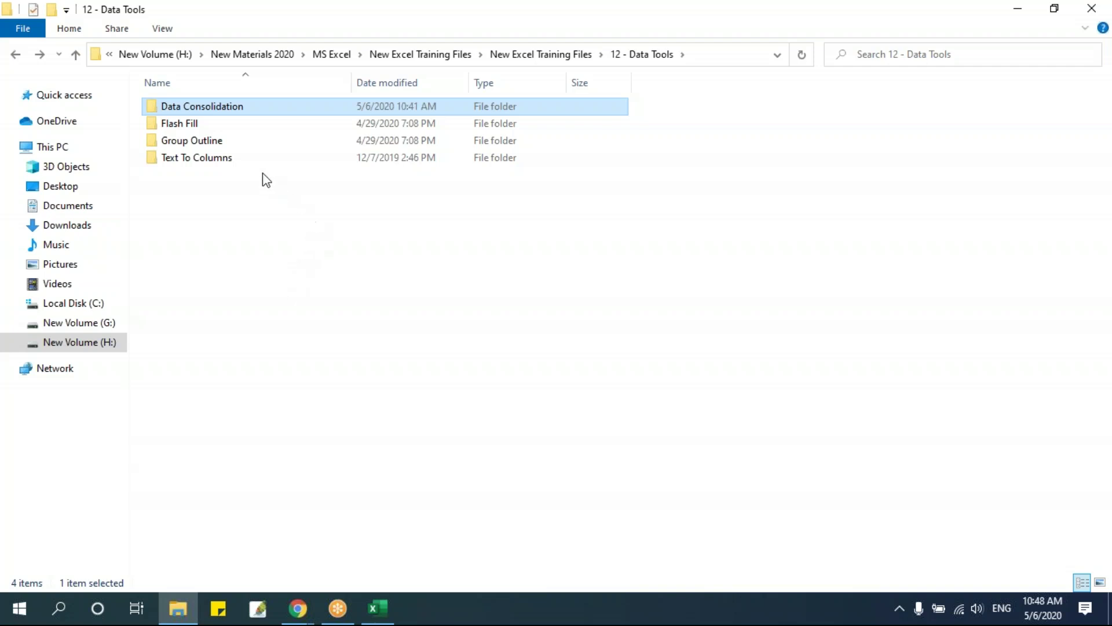
left_click(275, 144)
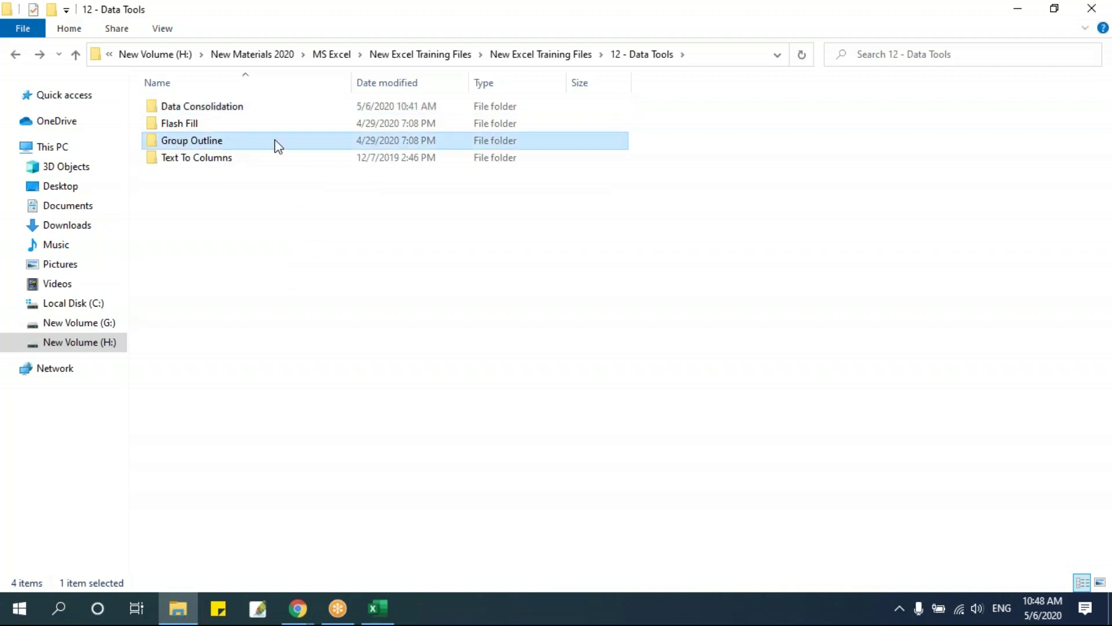
double_click(268, 144)
double_click(224, 109)
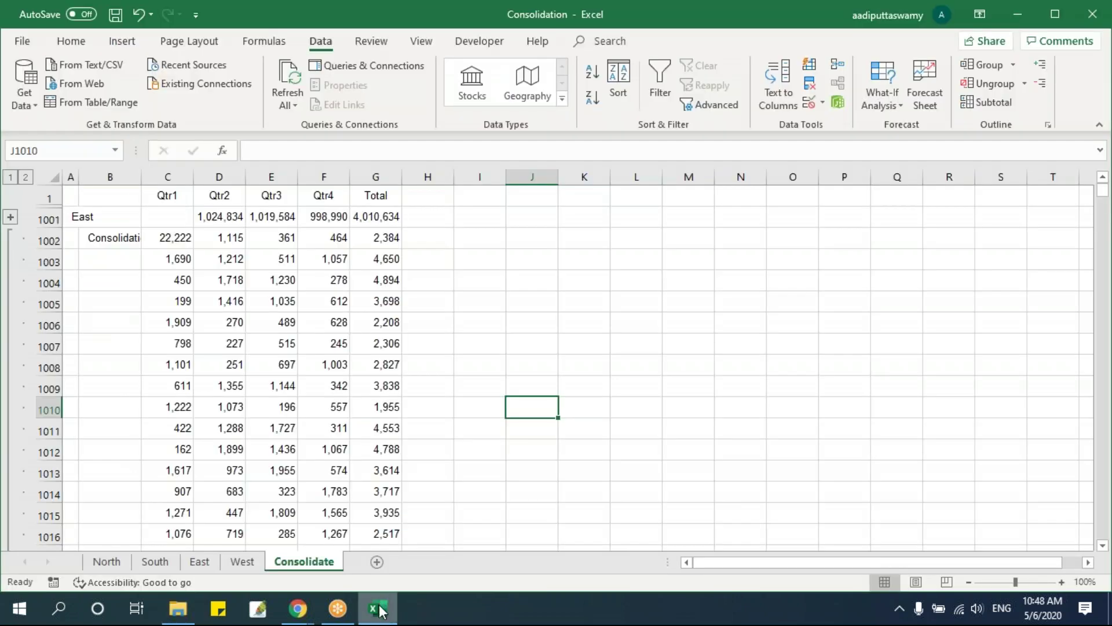
Switch back to the Consolidation workbook and collapse the Consolidate sheet's outline to the summary level
mouse_move(380, 609)
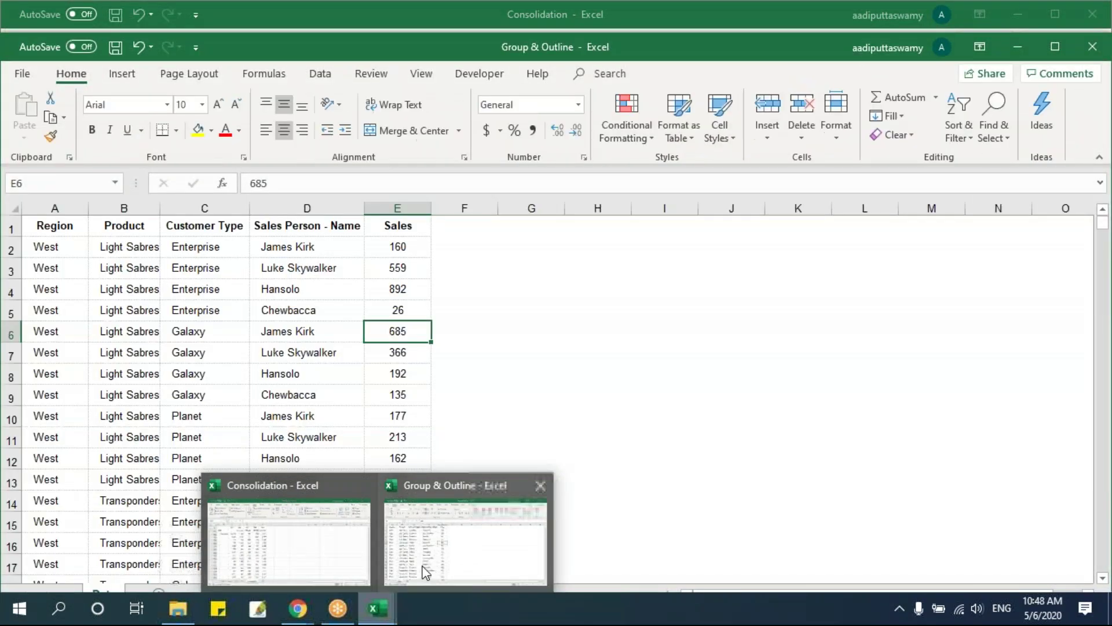
left_click(335, 551)
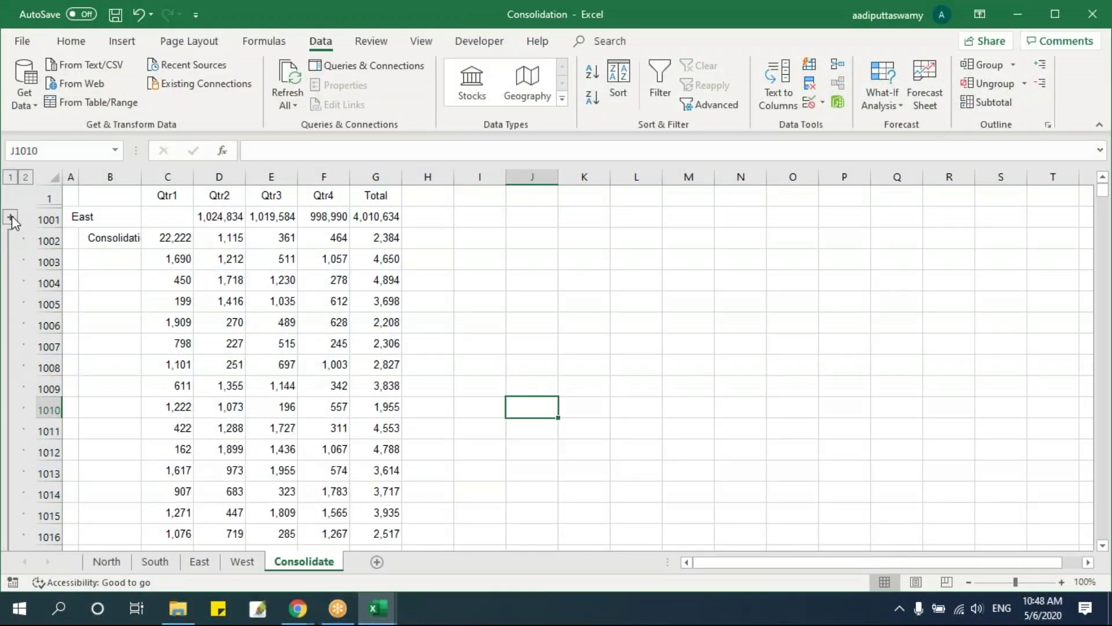
scroll(12, 220, "up", 5)
left_click(10, 177)
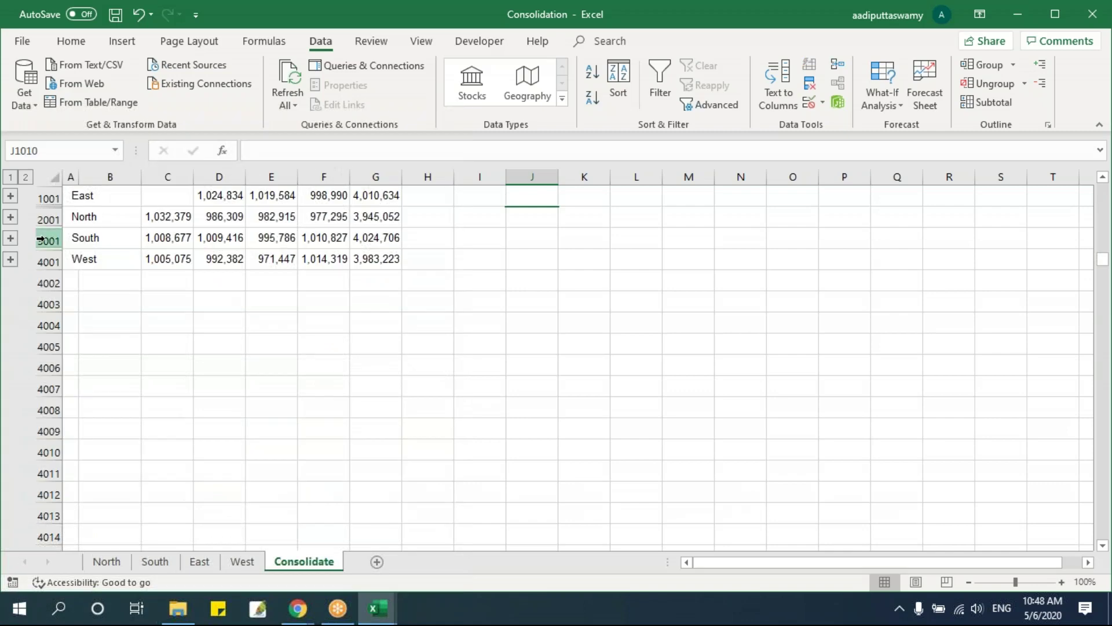
scroll(41, 239, "up", 1)
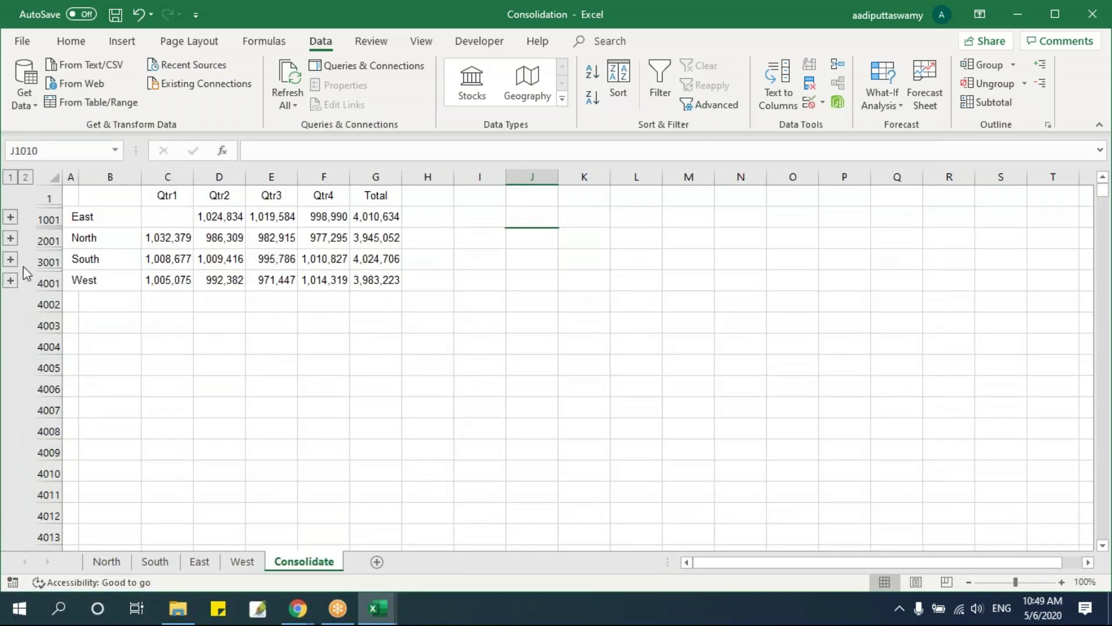
Examine the Region column in the Group & Outline workbook, then return to the Consolidation workbook for comparison
left_click(387, 618)
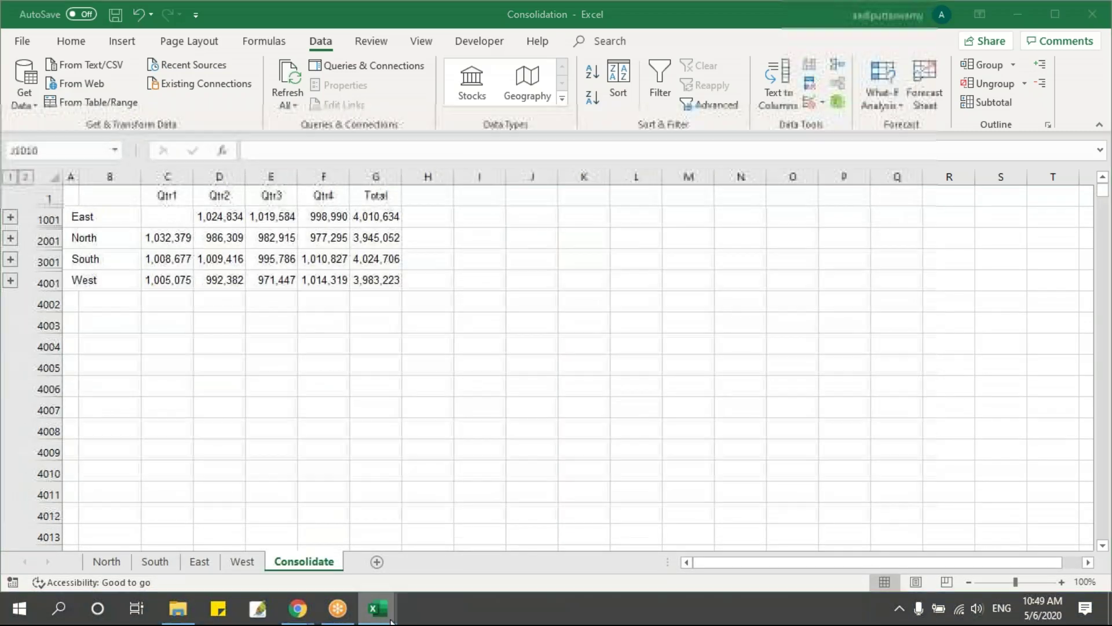
left_click(467, 559)
left_click_drag(65, 244, 87, 498)
scroll(144, 378, "down", 7)
scroll(149, 313, "up", 7)
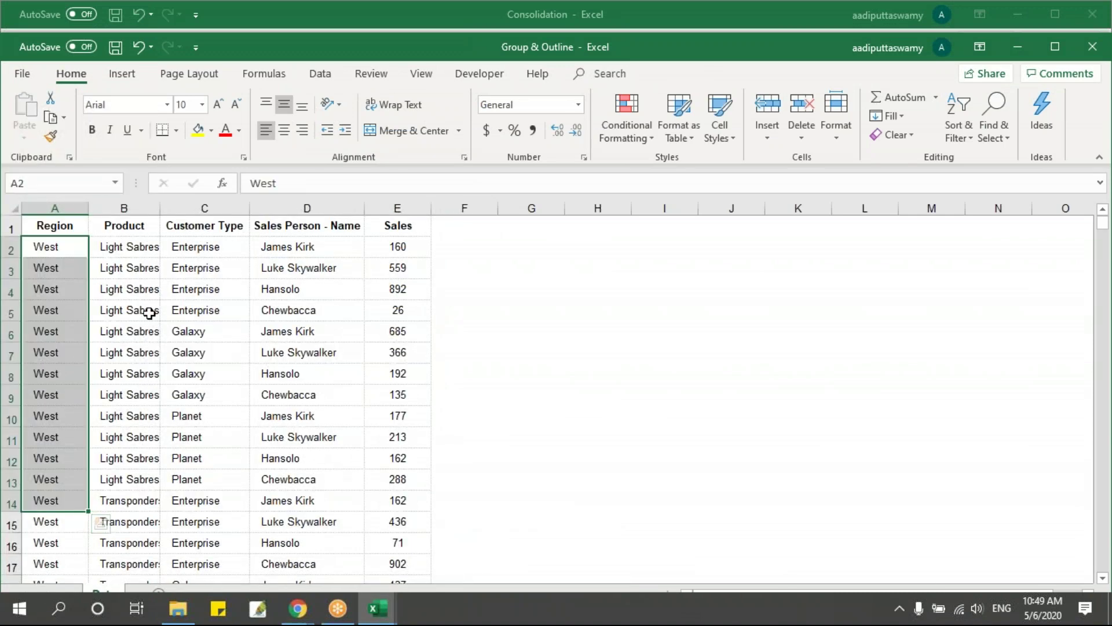
left_click(150, 313)
left_click(377, 608)
left_click(342, 574)
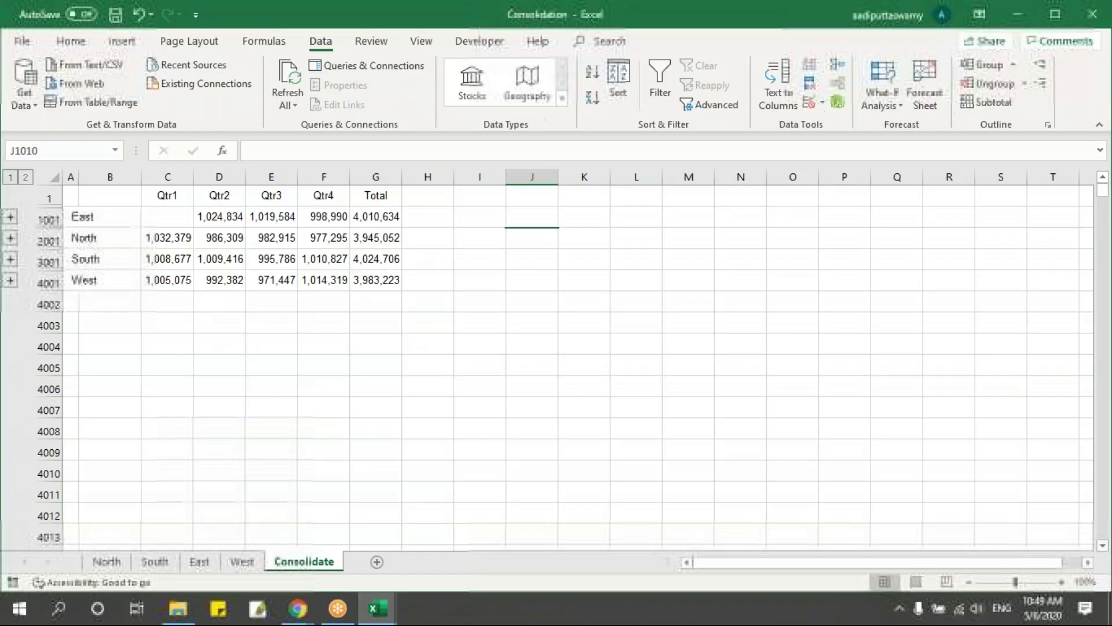
Switch to the Group & Outline workbook, go to the last row of its data and maximize the window
left_click(383, 609)
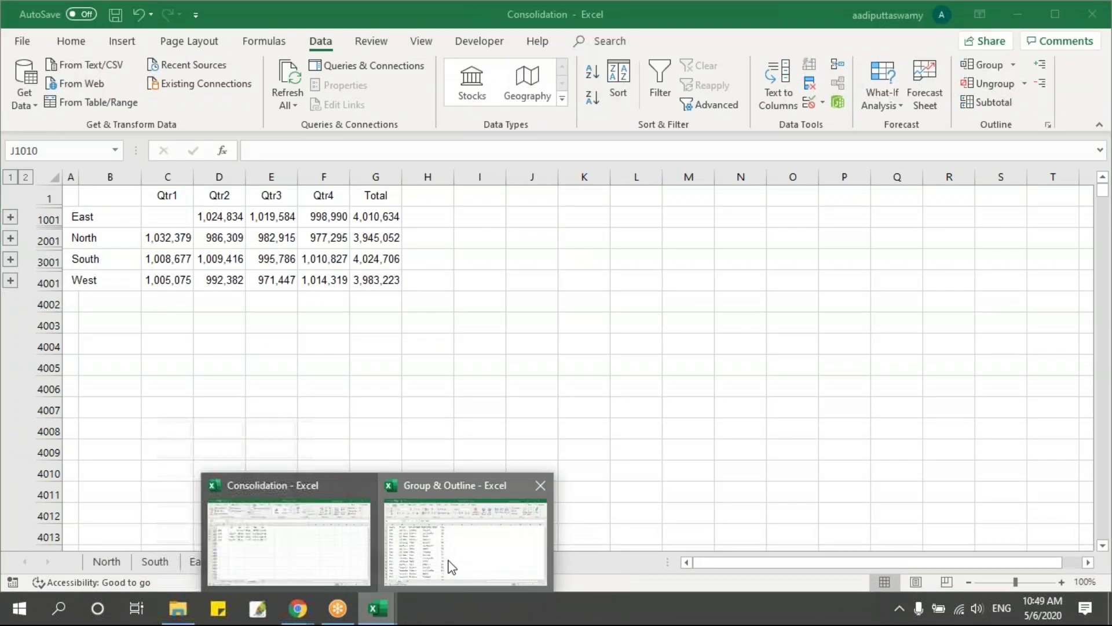
left_click(451, 566)
left_click_drag(50, 241, 52, 374)
left_click(262, 371)
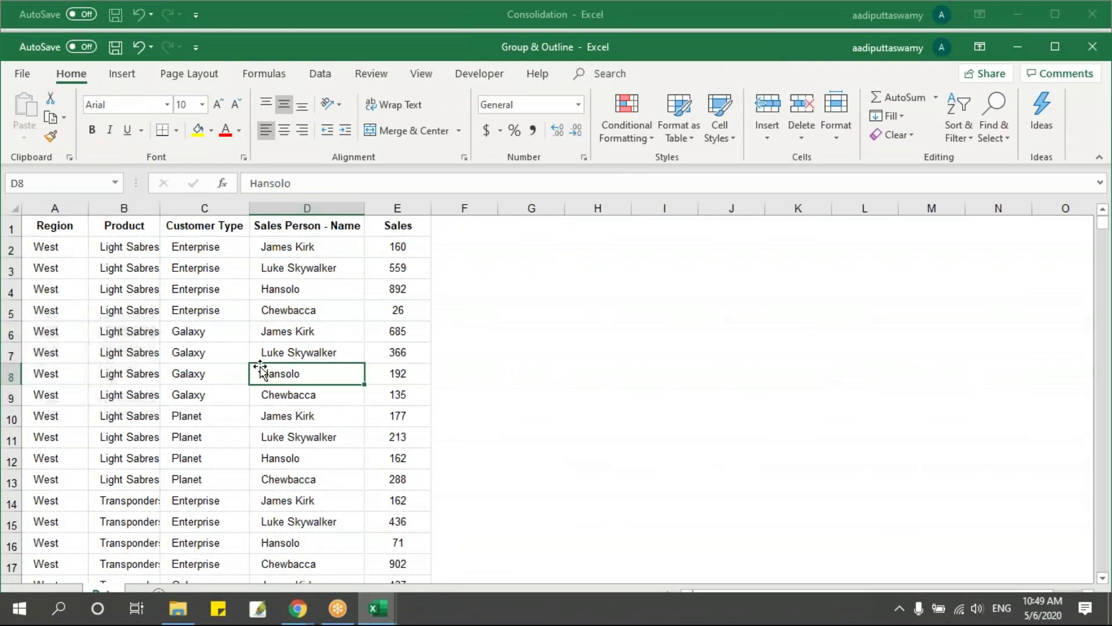
key("Up")
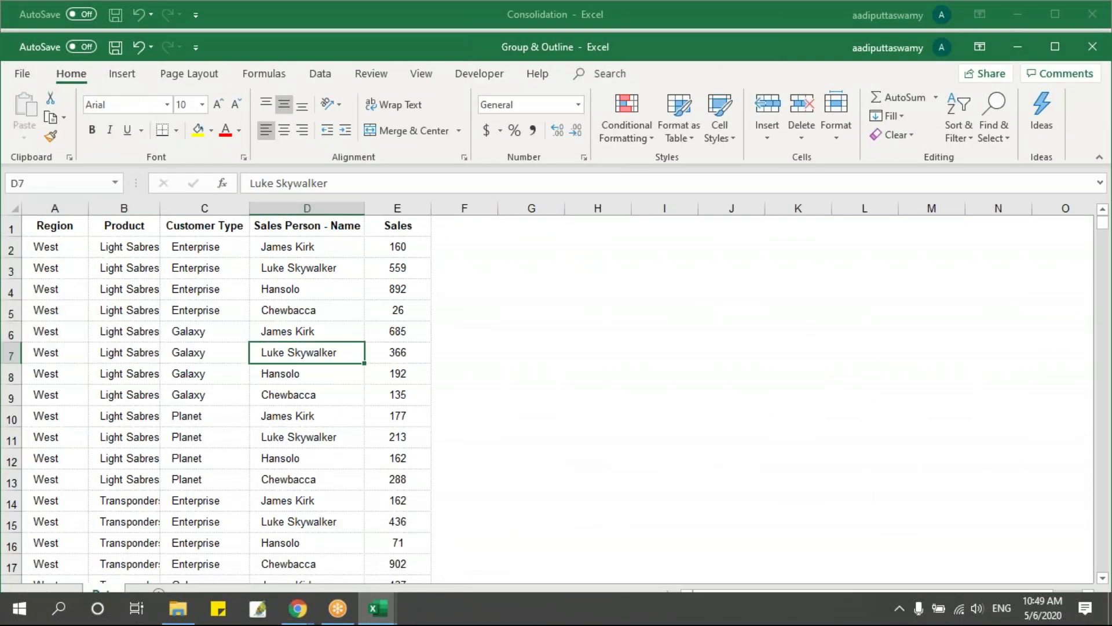
key("ctrl+Down")
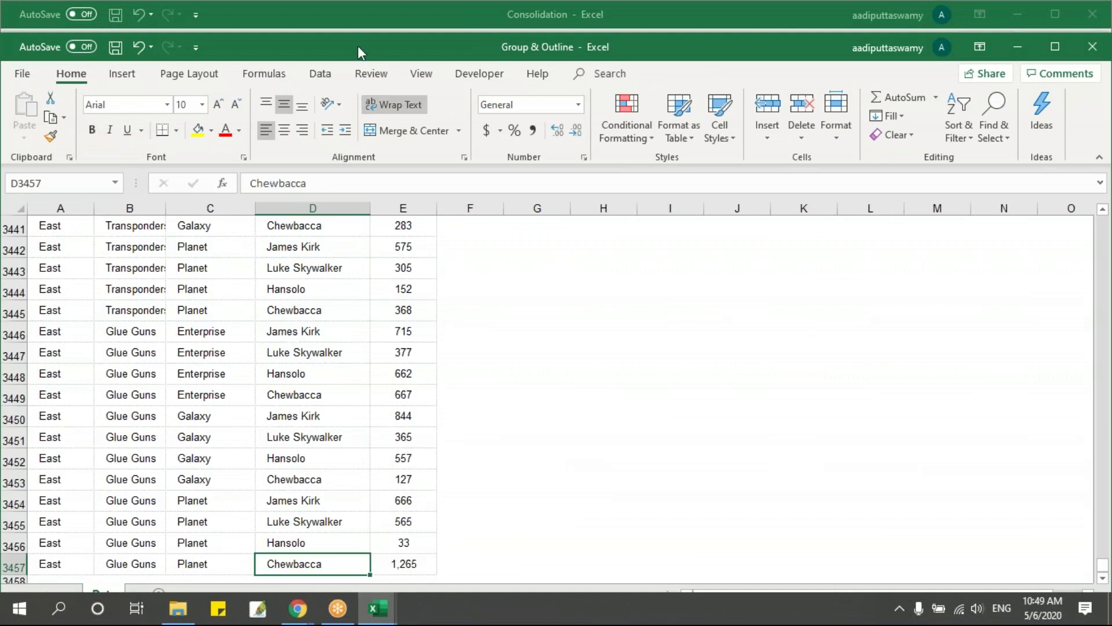
double_click(318, 39)
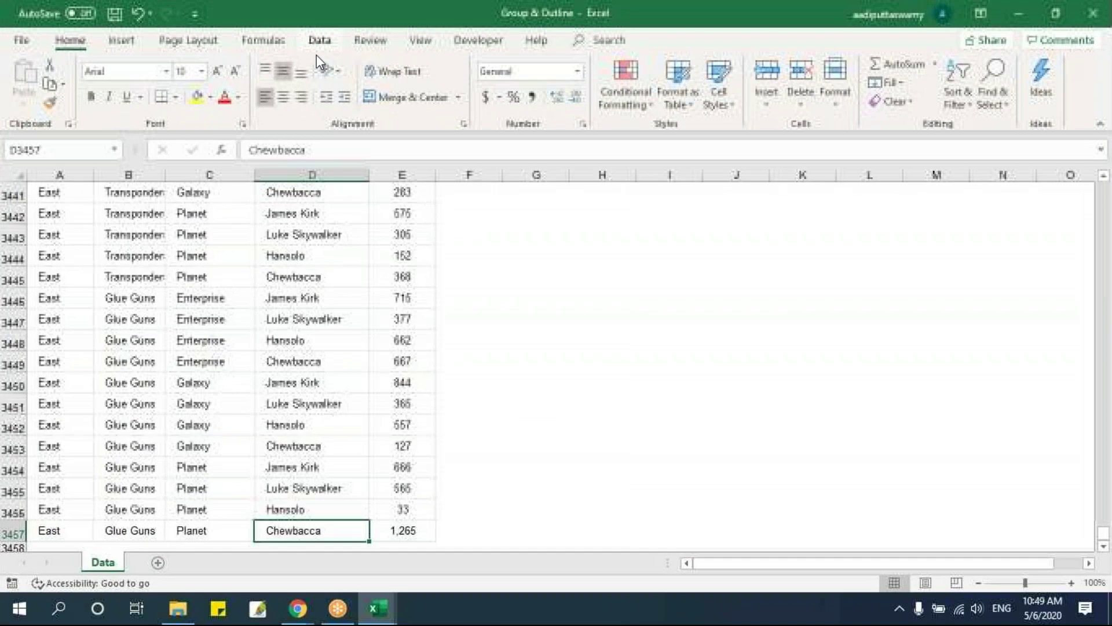
Examine the Region column from A2 to its last row, plus sample Product, Customer Type and Sales Person - Name entries
left_click(58, 523)
key("ctrl+Up")
key("Down")
key("ctrl+shift+Down")
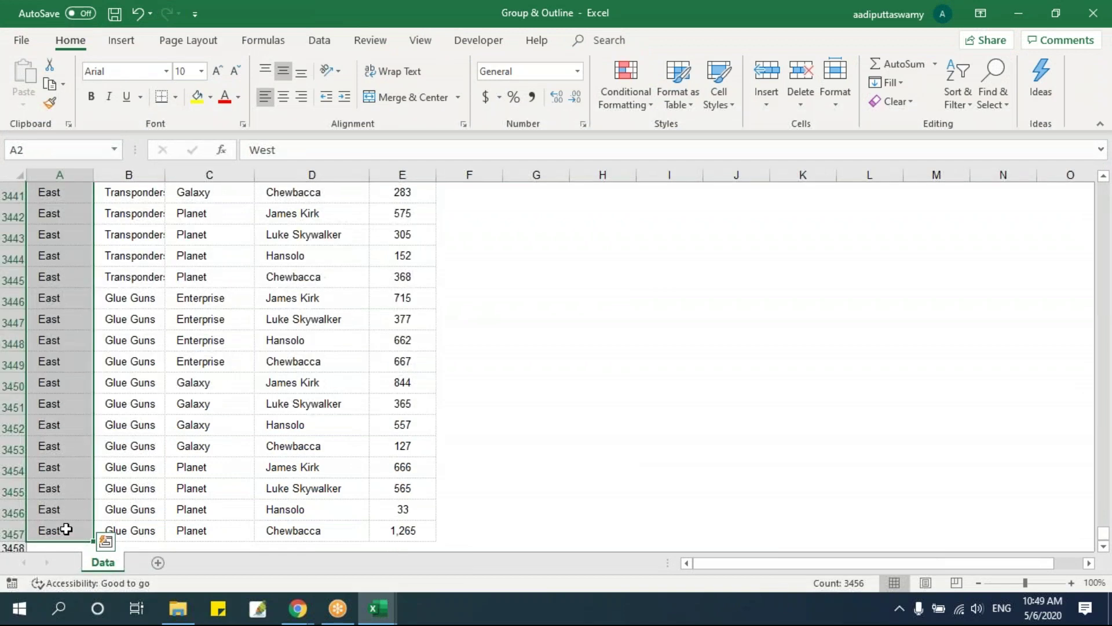
key("ctrl+Up")
key("ctrl+shift+Down")
key("ctrl+Up")
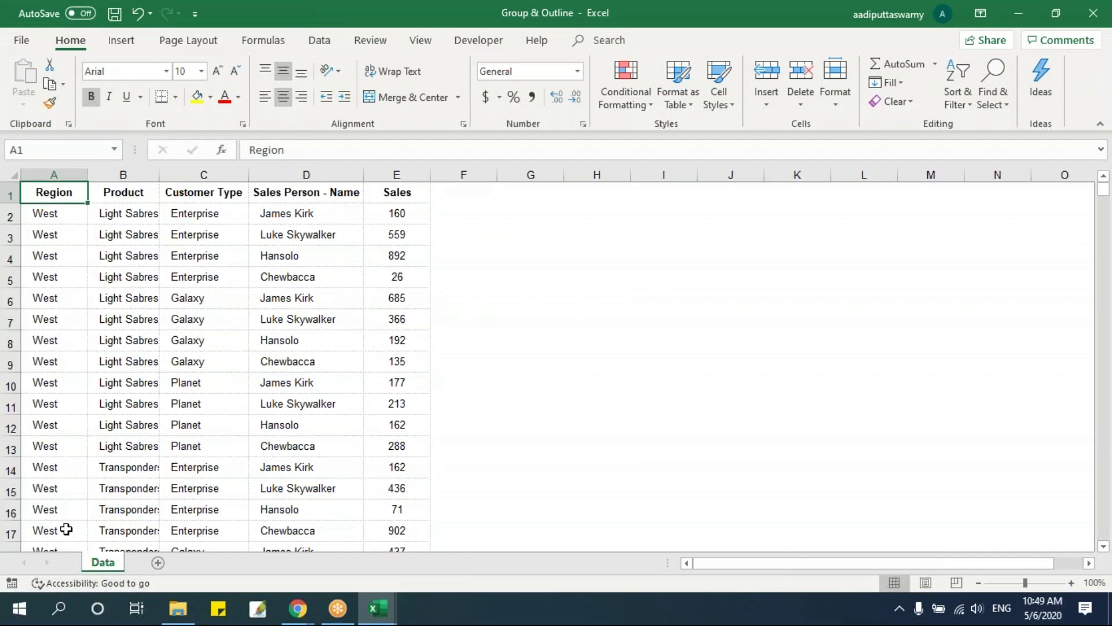
left_click(140, 485)
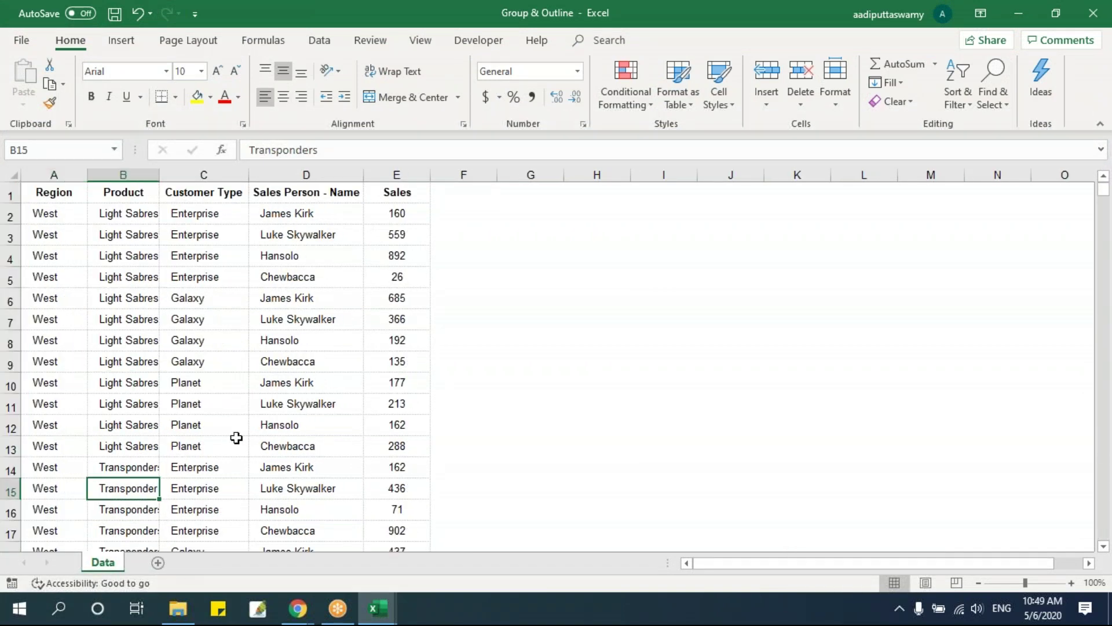
left_click(195, 257)
left_click(128, 234)
left_click(195, 213)
left_click(298, 404)
left_click(195, 256)
Add Sum subtotals of Sales at each change in Region, replacing current subtotals and placing summaries below the data
left_click(319, 40)
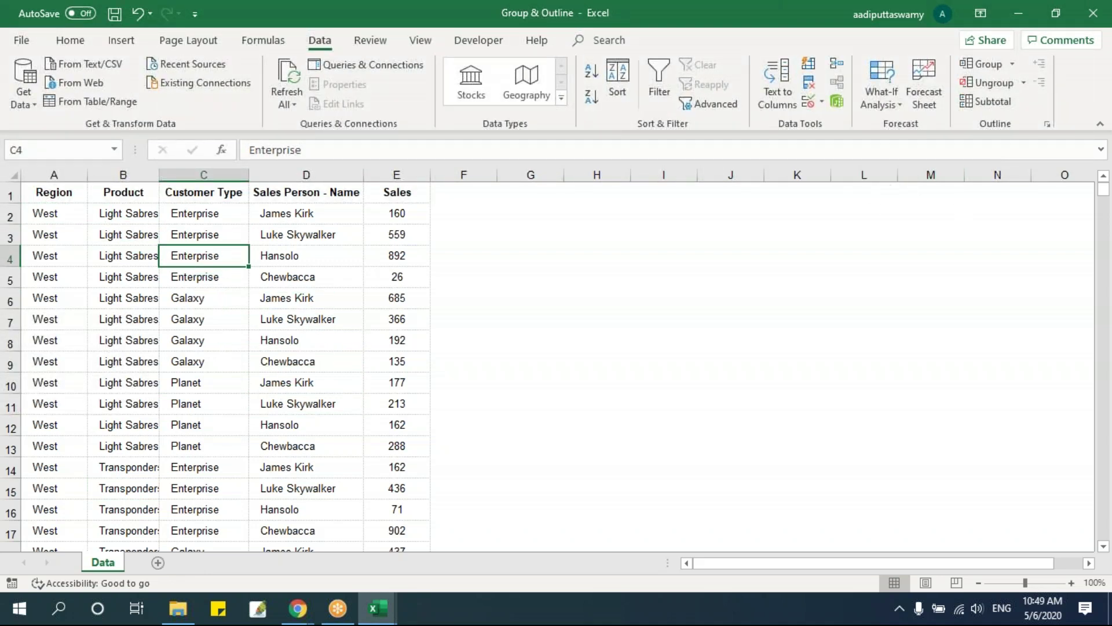
left_click(187, 303)
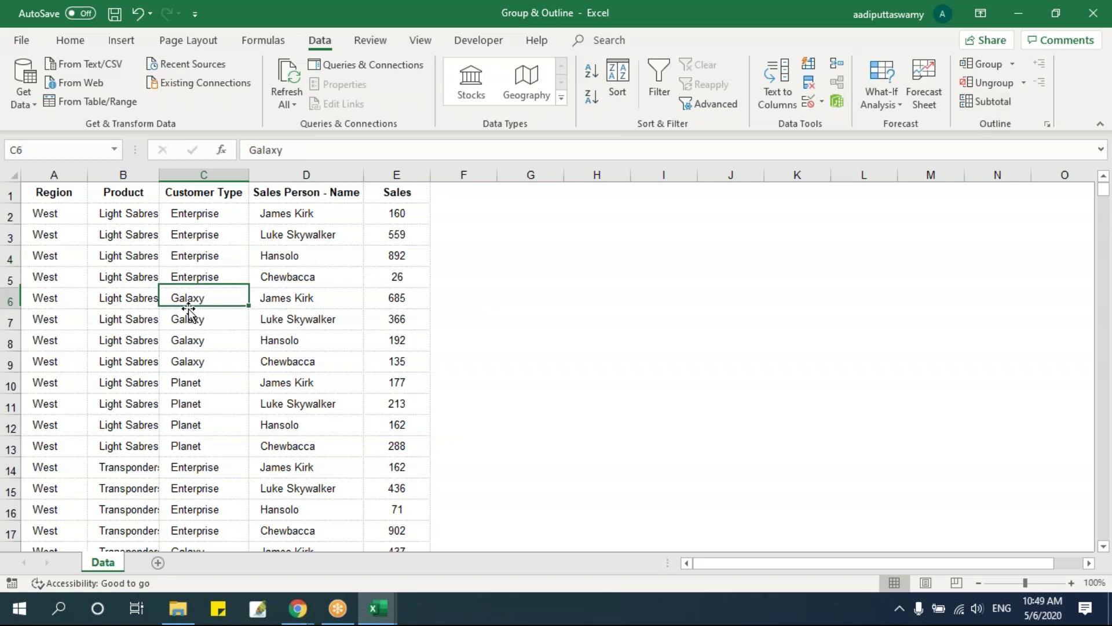
left_click(987, 102)
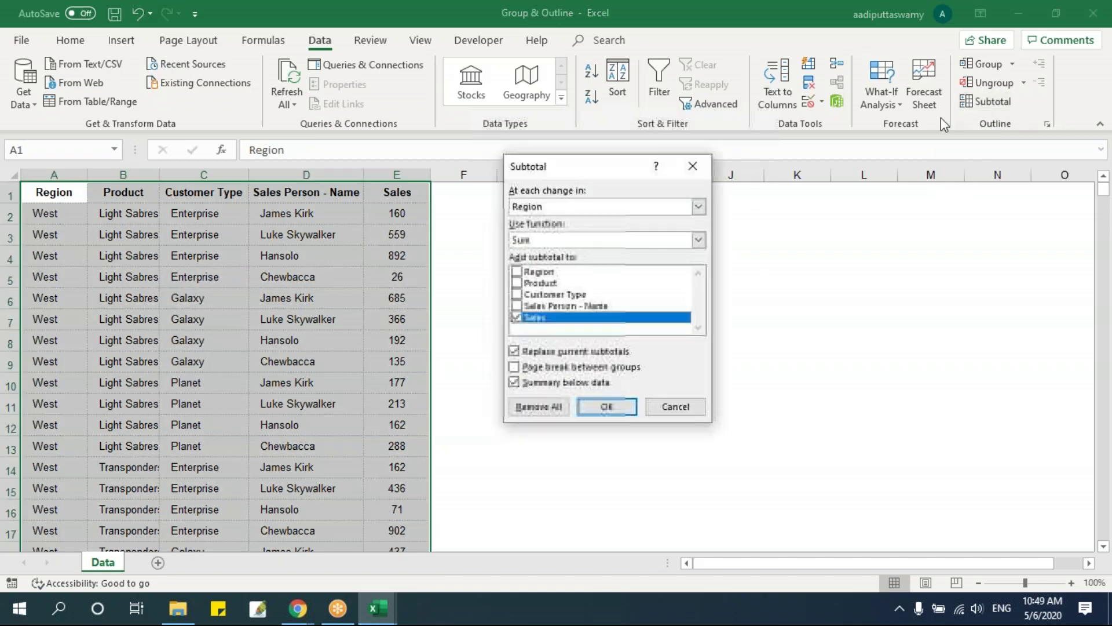
left_click_drag(597, 170, 497, 213)
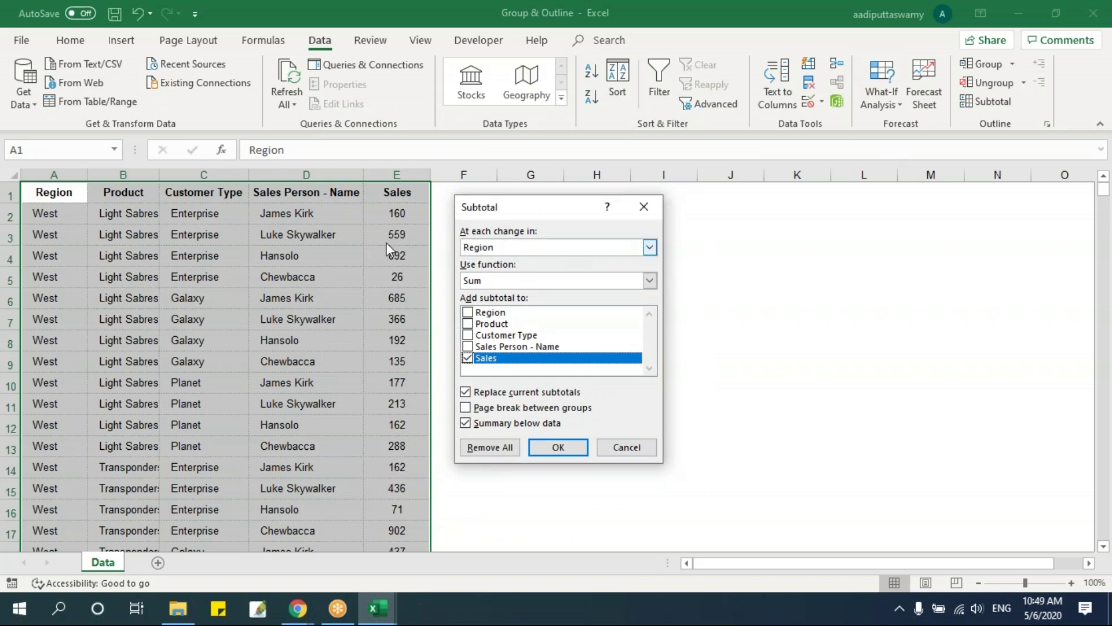
left_click(649, 247)
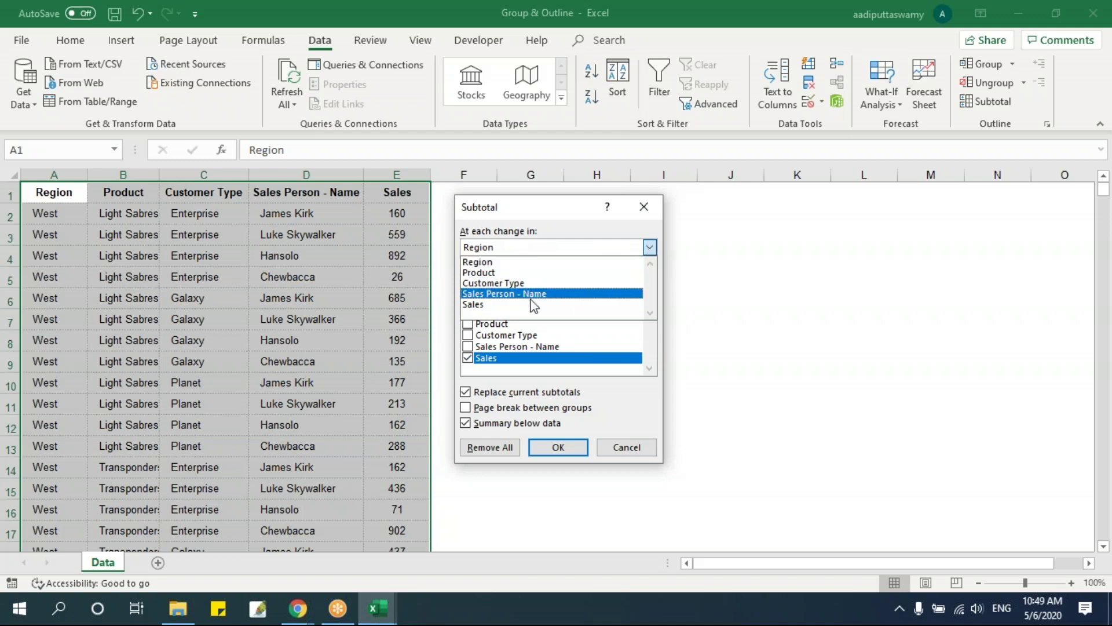
left_click(524, 262)
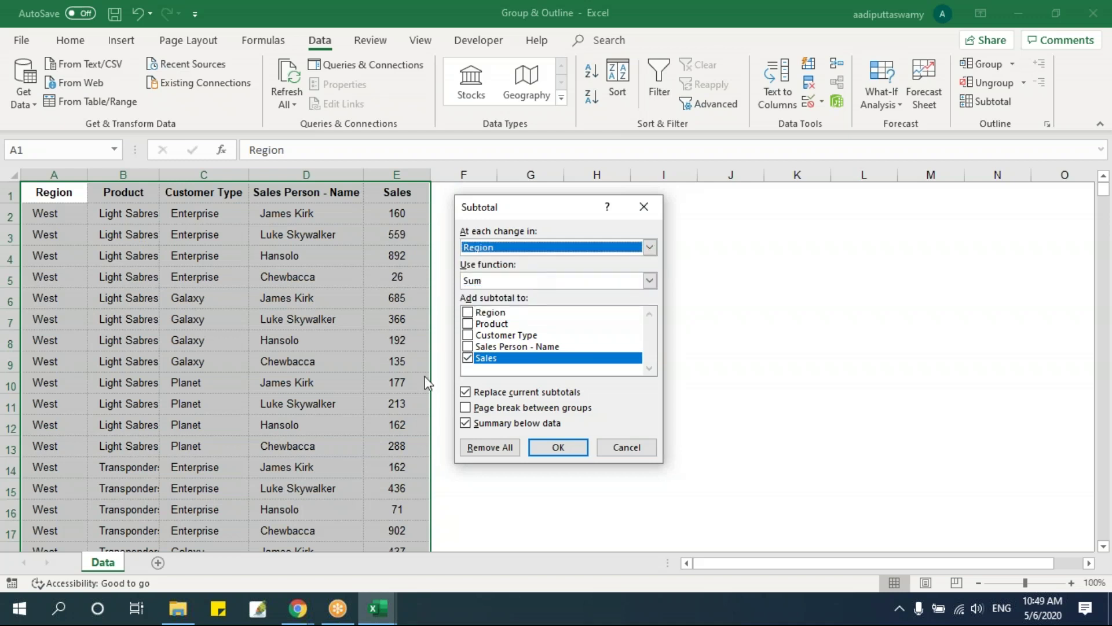
left_click(500, 282)
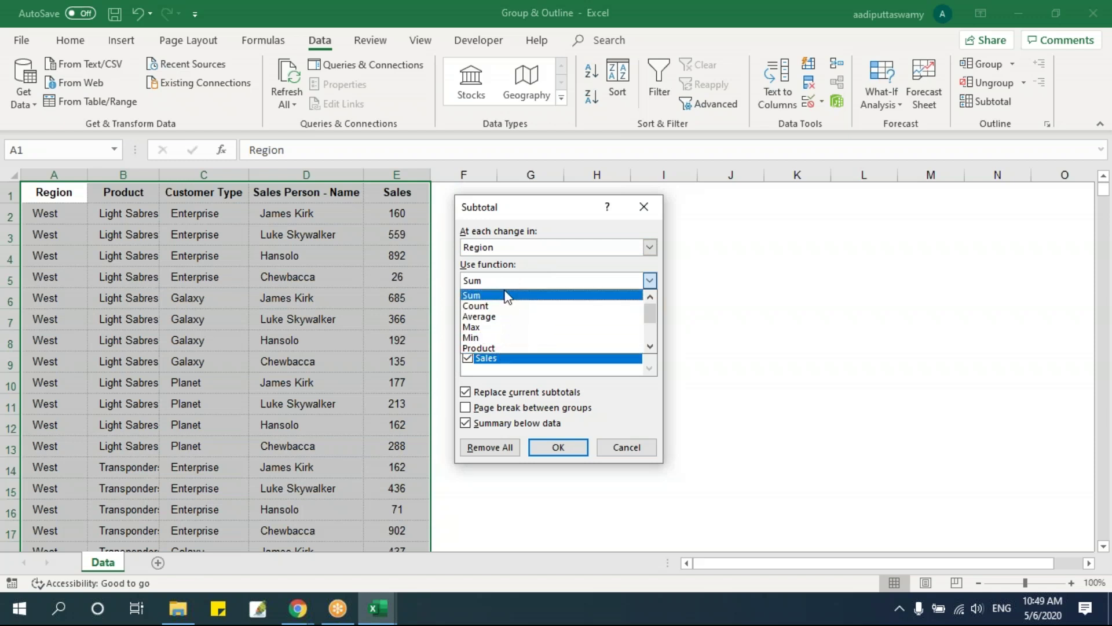
left_click(505, 297)
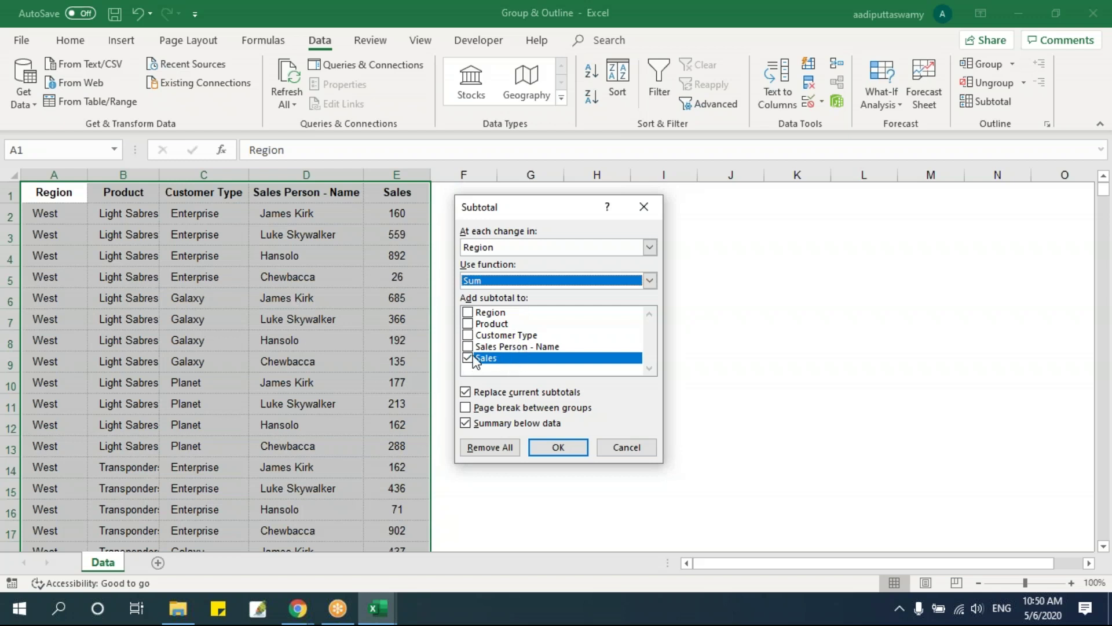
left_click(492, 249)
left_click(492, 251)
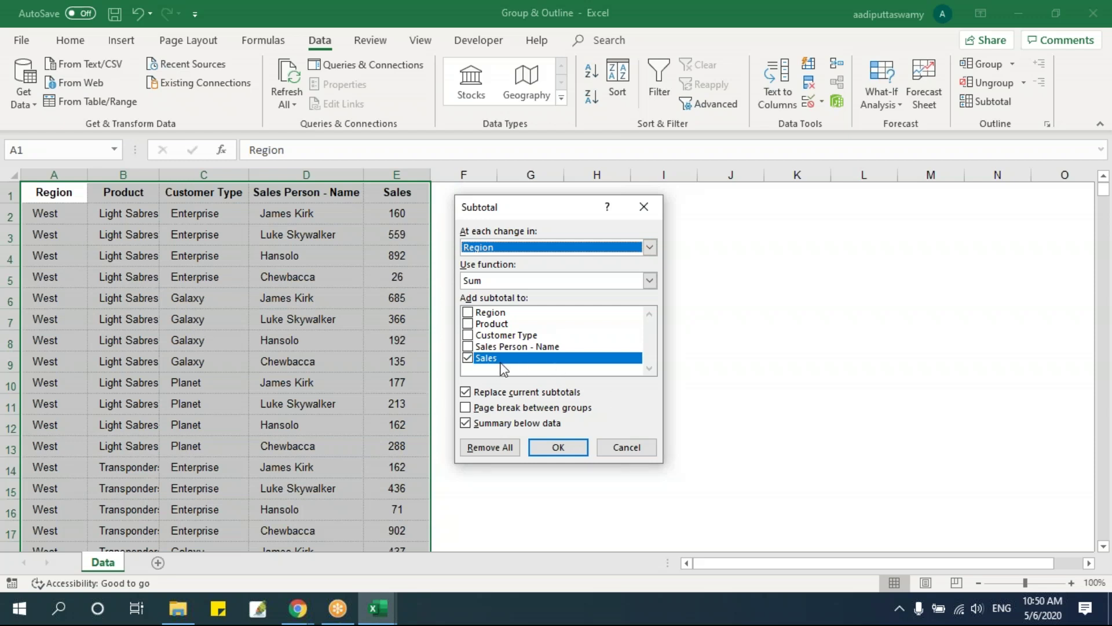
left_click(558, 450)
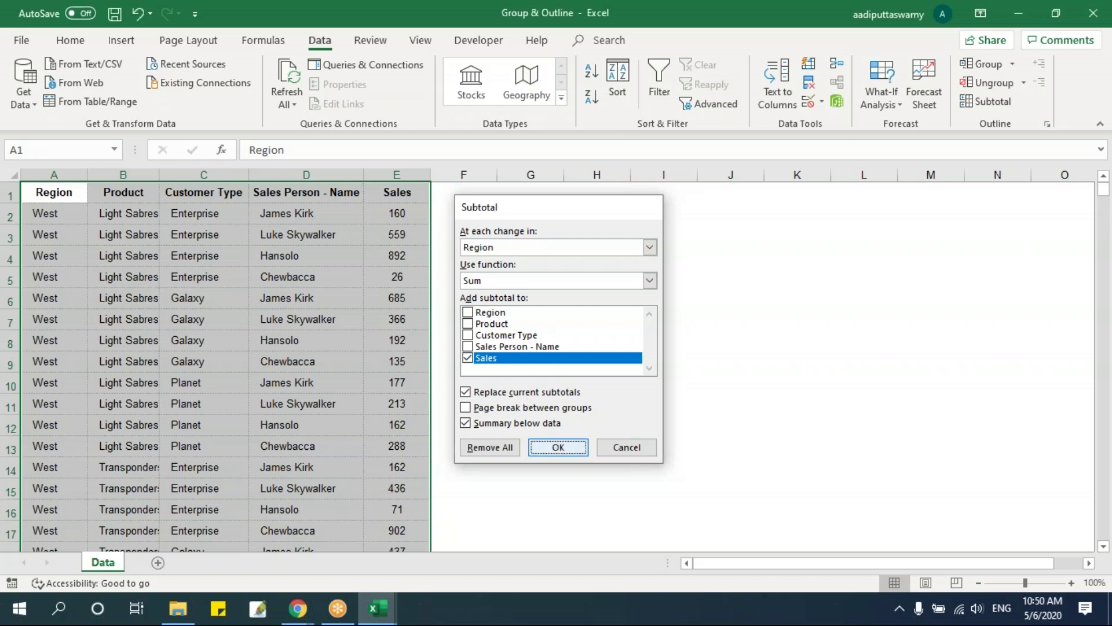
Collapse the outline to the Grand Total level and examine the Grand Total's Sales formula
left_click(9, 175)
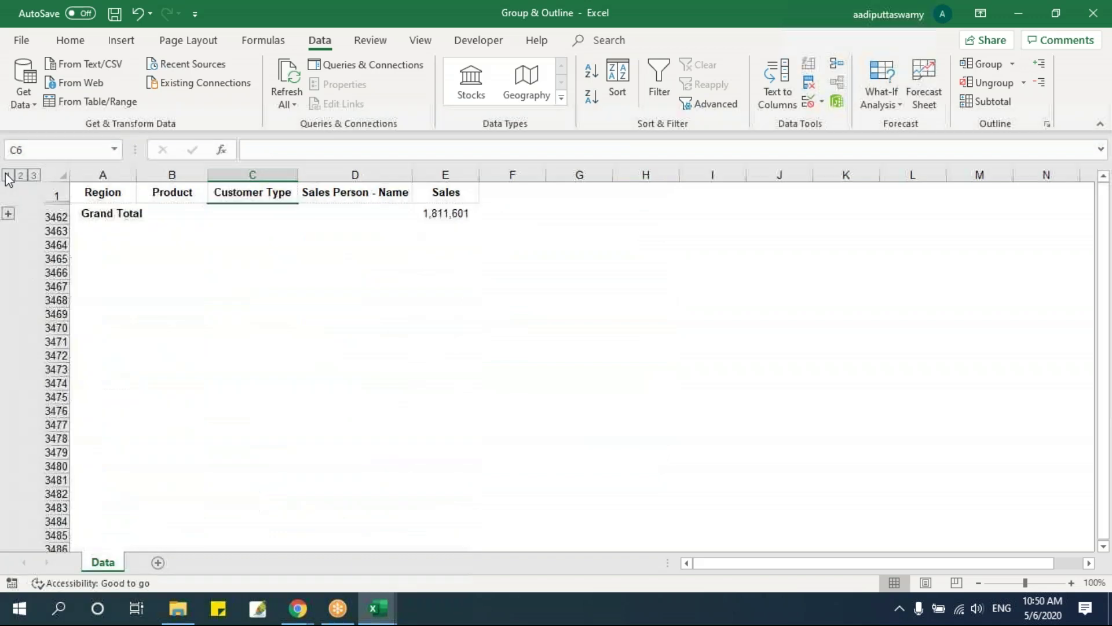
left_click_drag(110, 216, 439, 210)
left_click(439, 211)
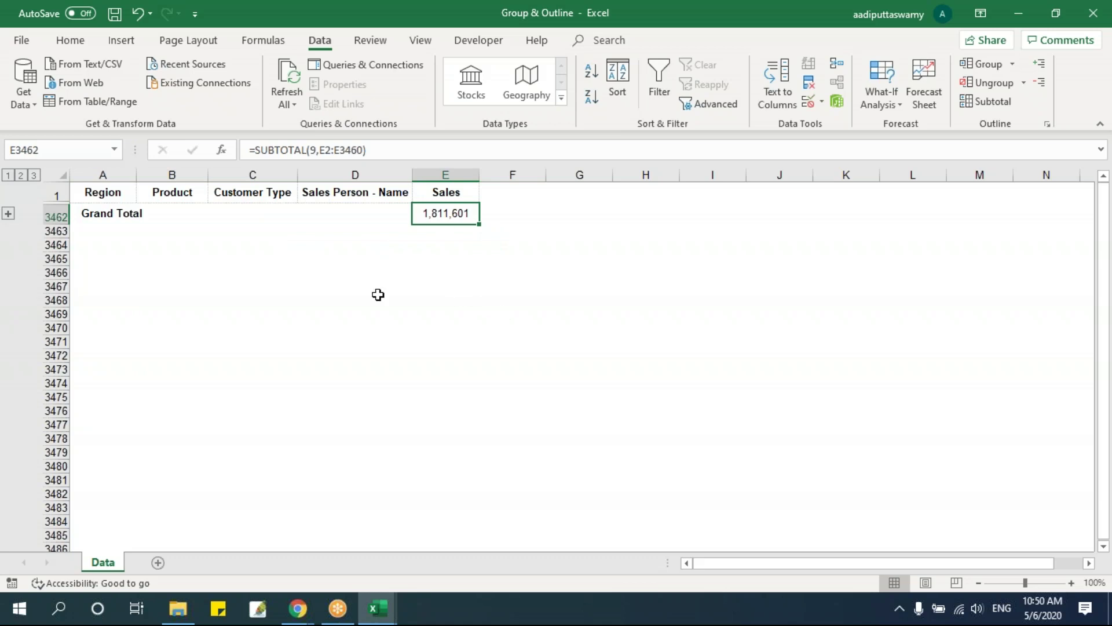
Show the outline's region totals level and examine the West, South, North, East and Grand Total rows
left_click(20, 175)
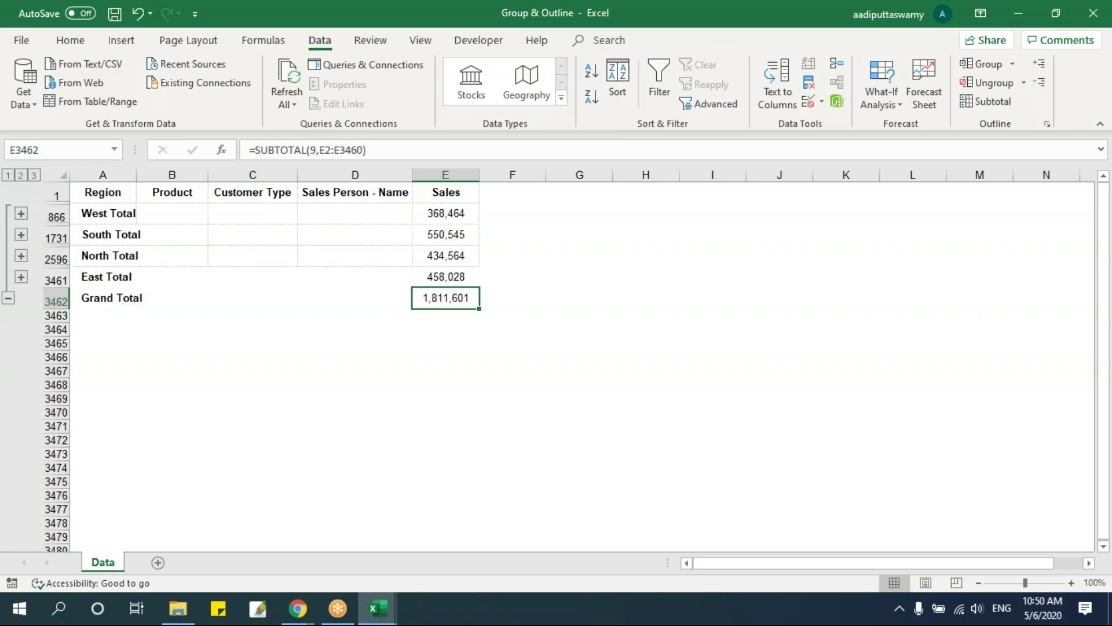
left_click(110, 221)
left_click_drag(110, 221, 437, 278)
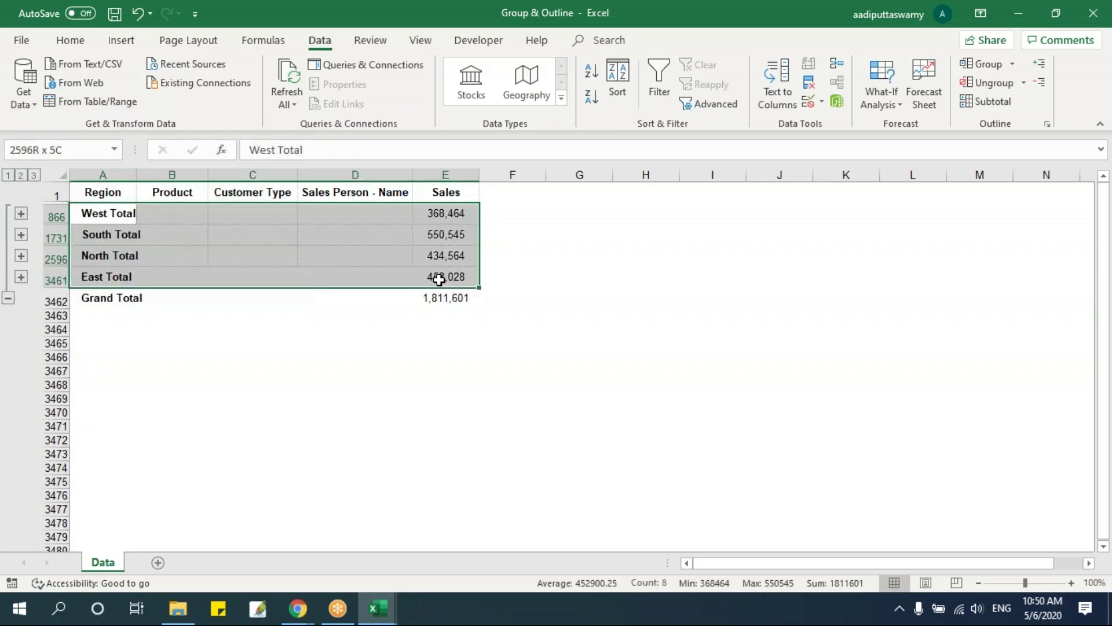
left_click(292, 354)
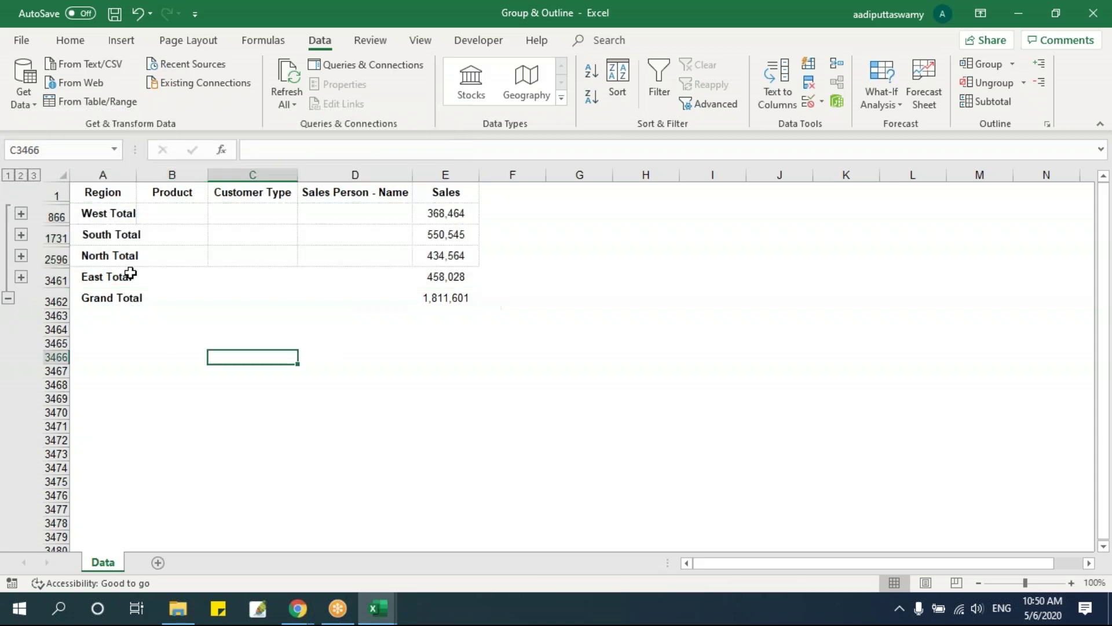
left_click(115, 212)
left_click(123, 234)
left_click(111, 255)
left_click(107, 280)
left_click(105, 298)
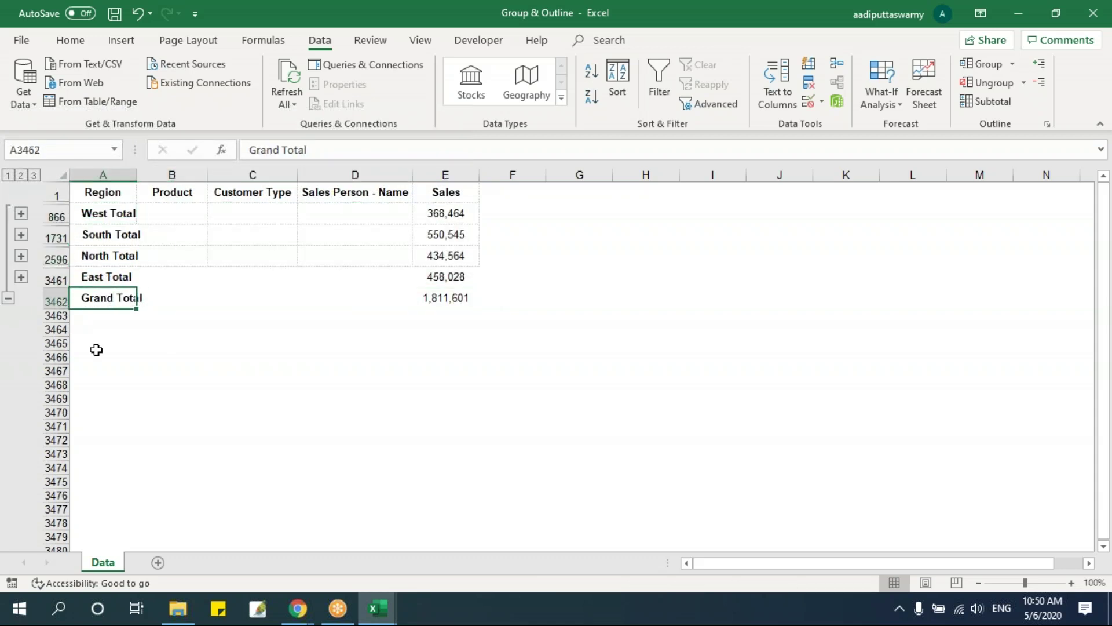
Expand the West group and examine its detail rows
left_click(21, 214)
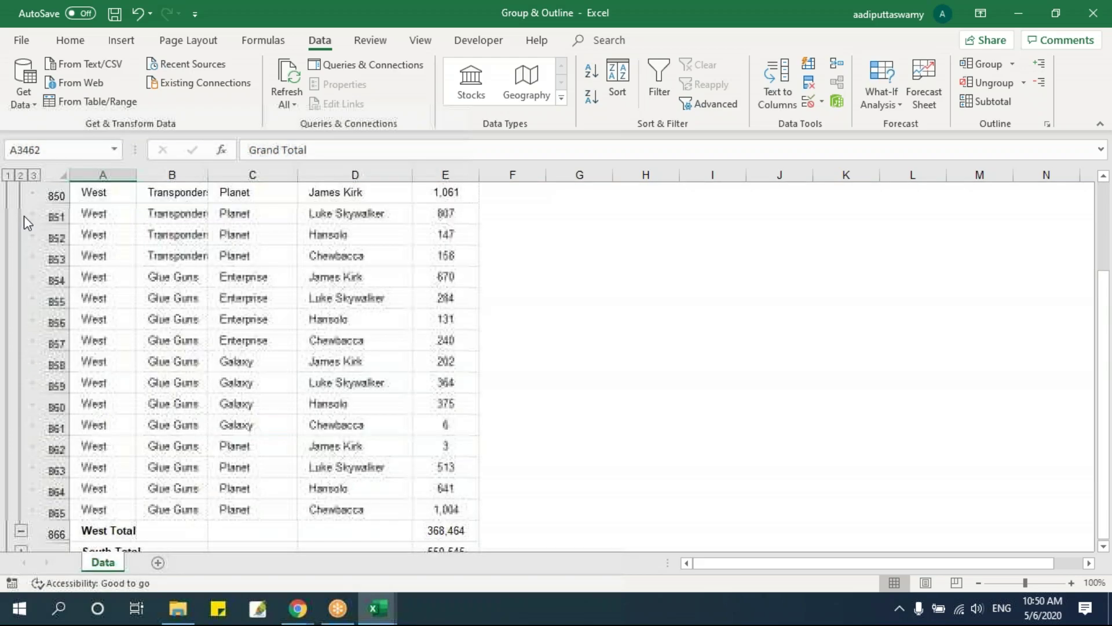
left_click(239, 279)
scroll(239, 278, "up", 20)
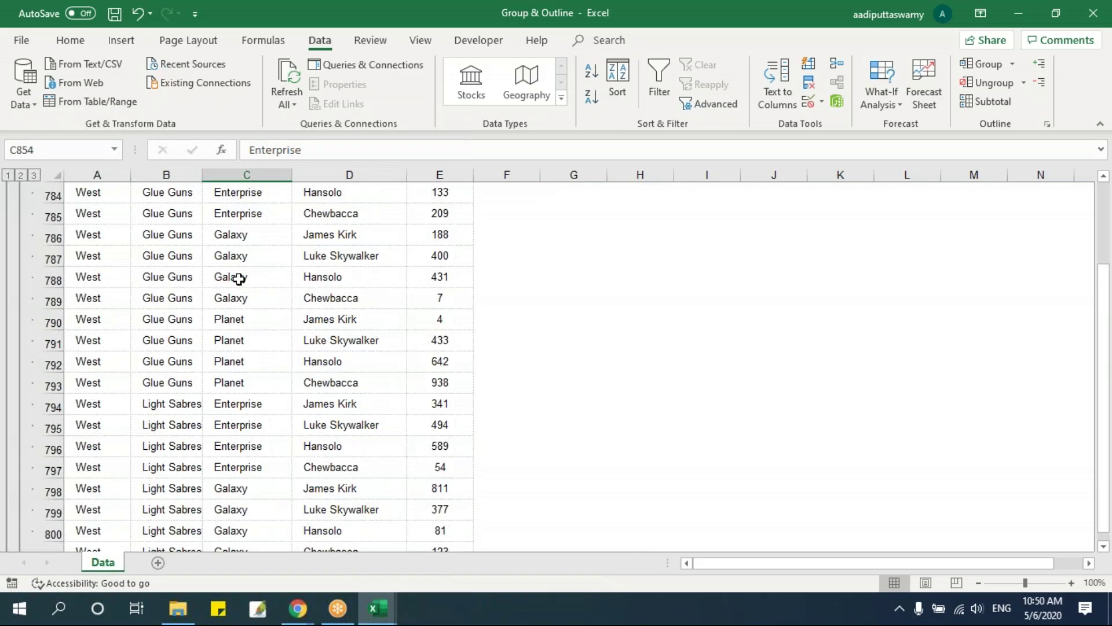
Undo the Region subtotals and return to cell A1
key("ctrl+Up")
key("ctrl+Left")
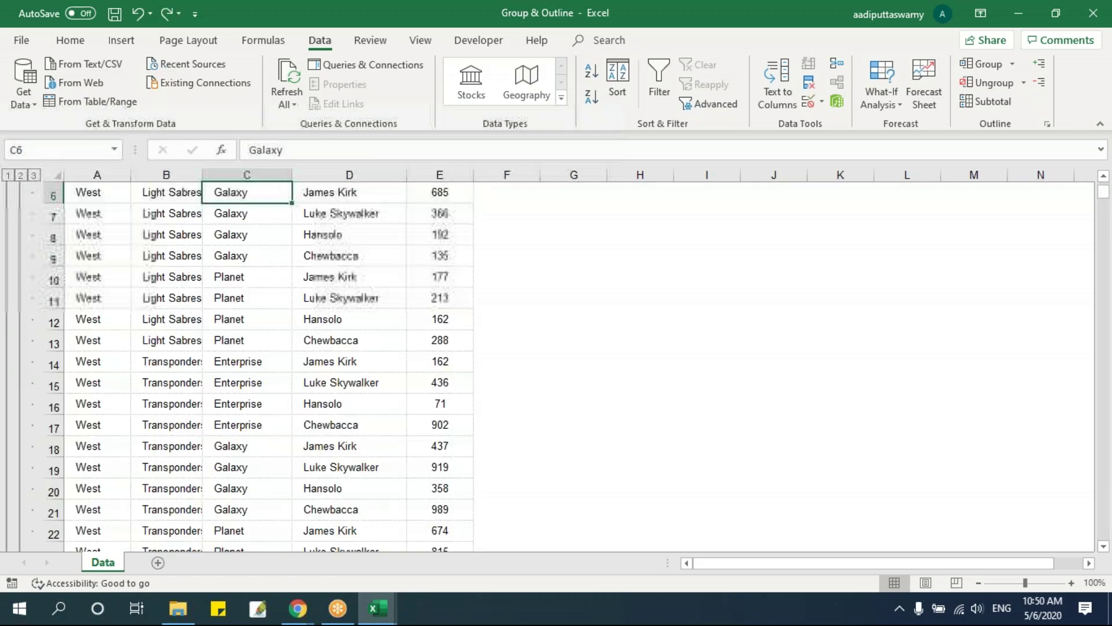
key("ctrl+Home")
key("ctrl+a")
key("ctrl+Home")
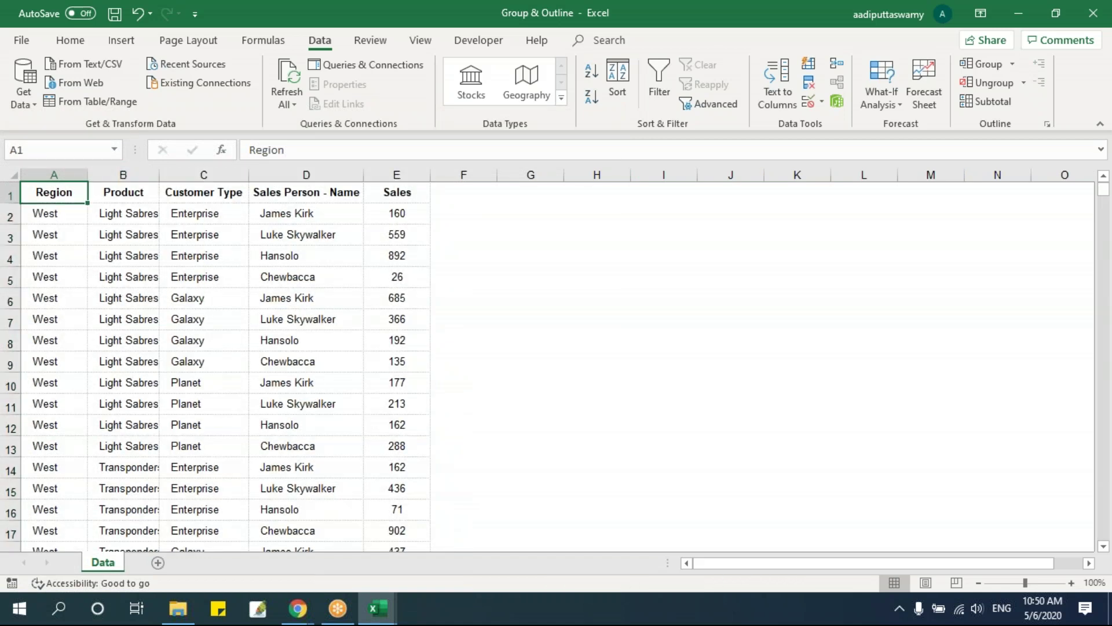
Add Sum subtotals of Sales at each change in Product
left_click(123, 192)
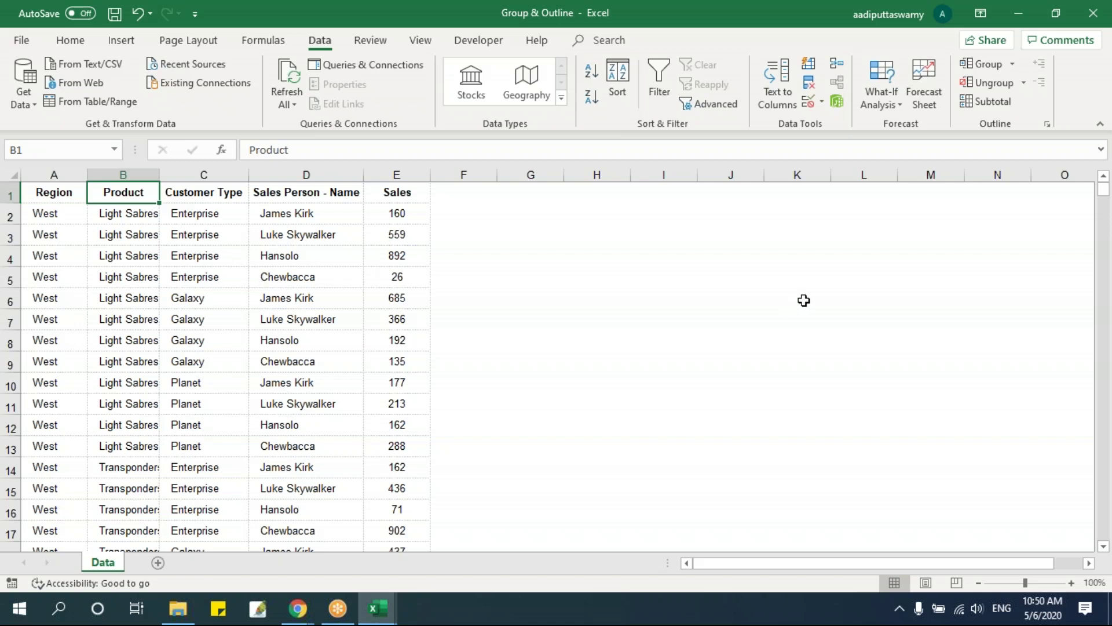
left_click(989, 103)
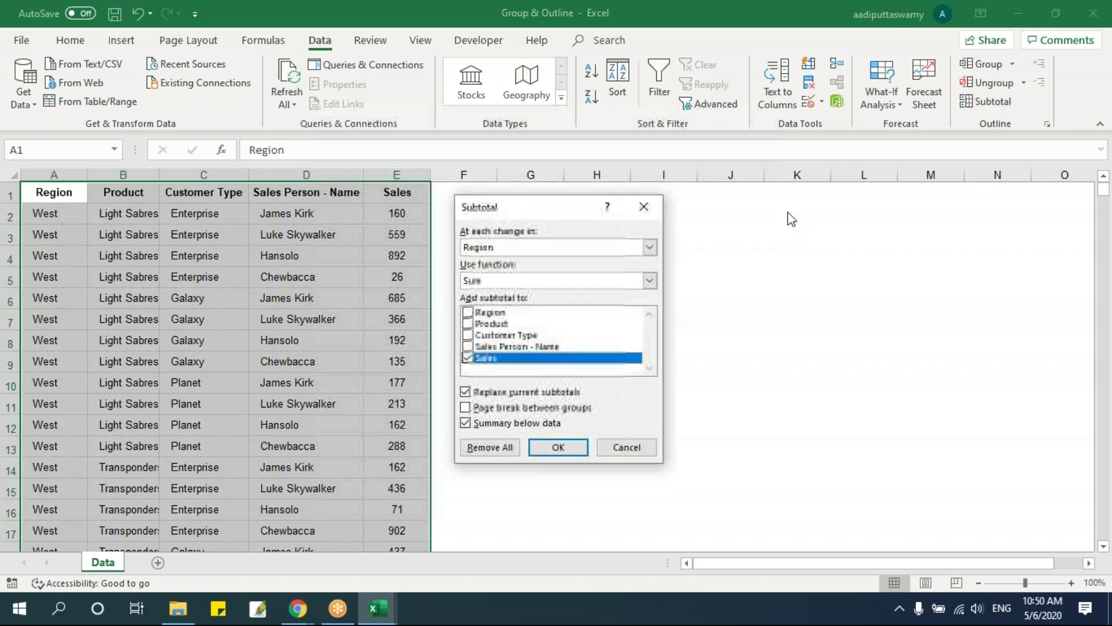
left_click(503, 247)
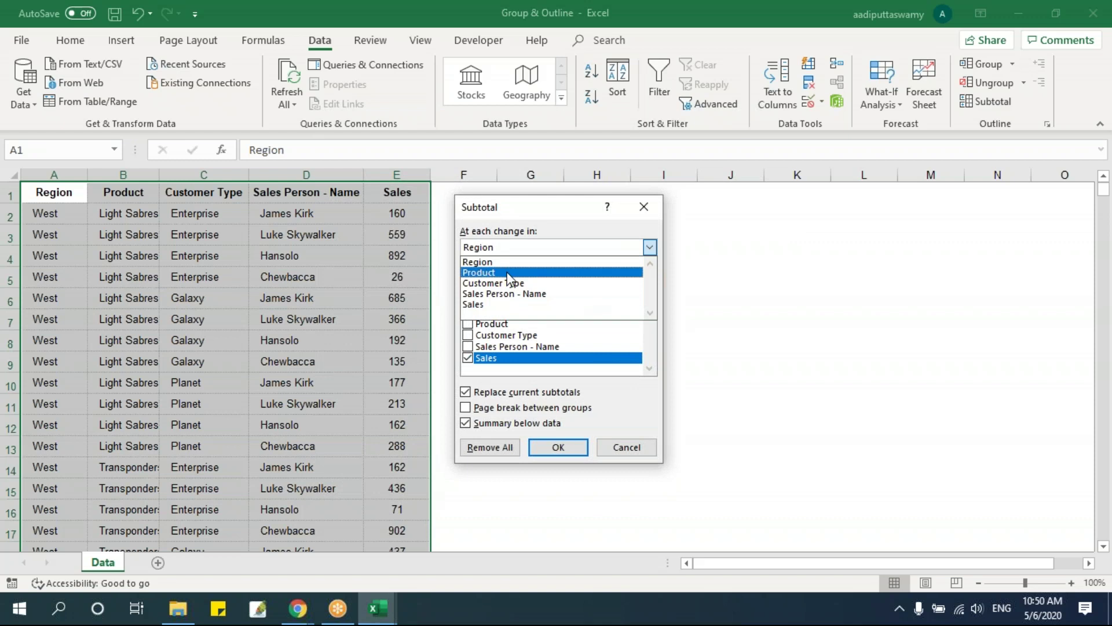
left_click(506, 272)
left_click(558, 447)
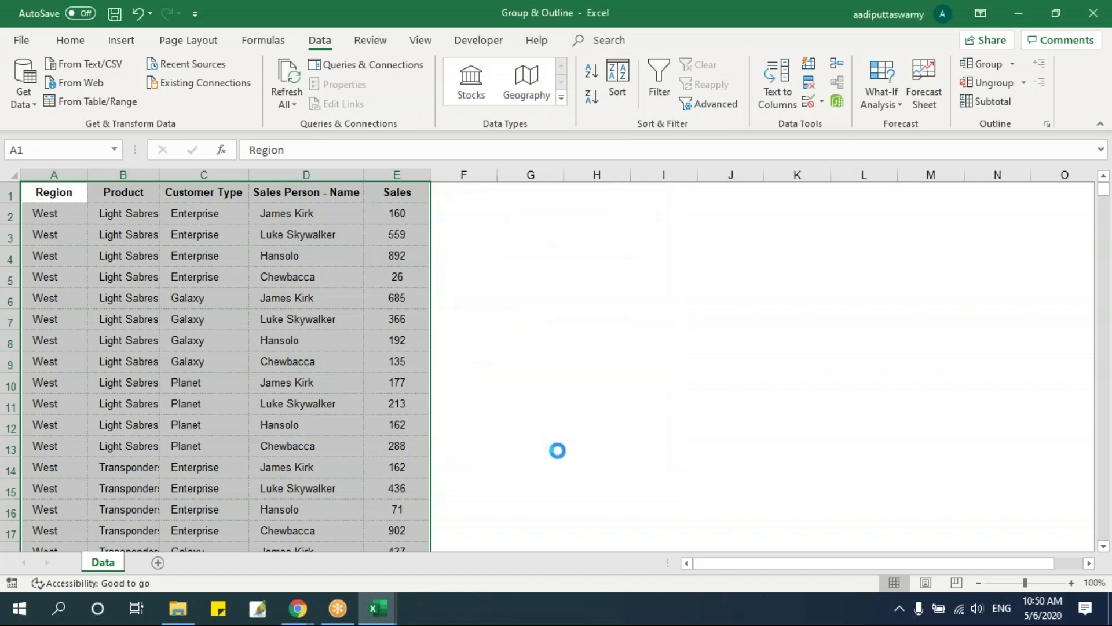
Collapse the Product subtotal outline to the Grand Total level and examine its Sales cell
left_click(168, 360)
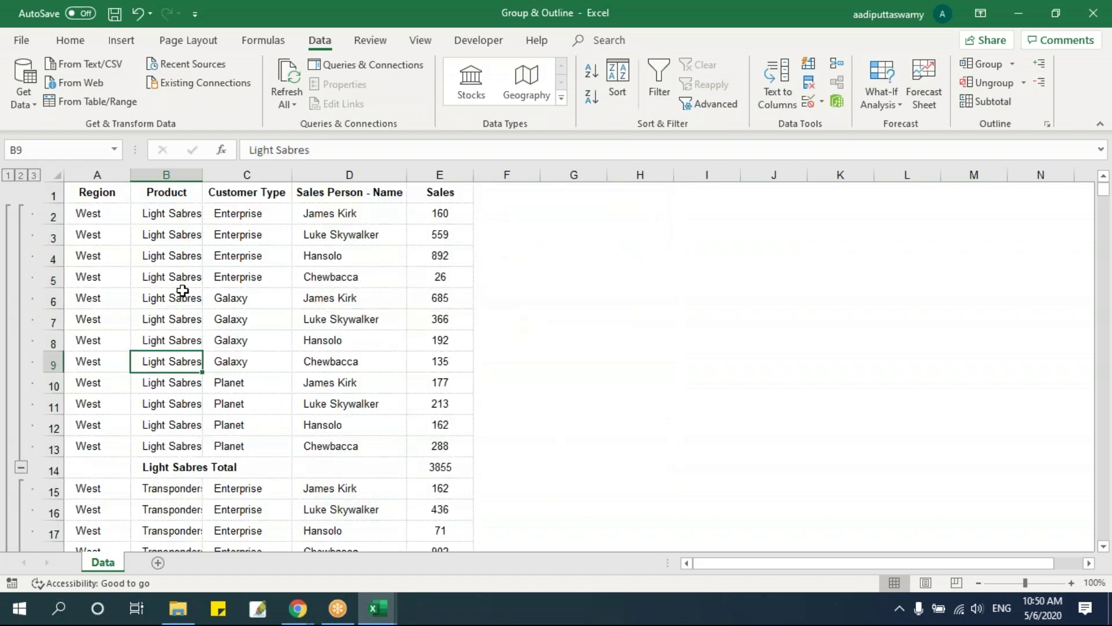
left_click(8, 175)
left_click(440, 216)
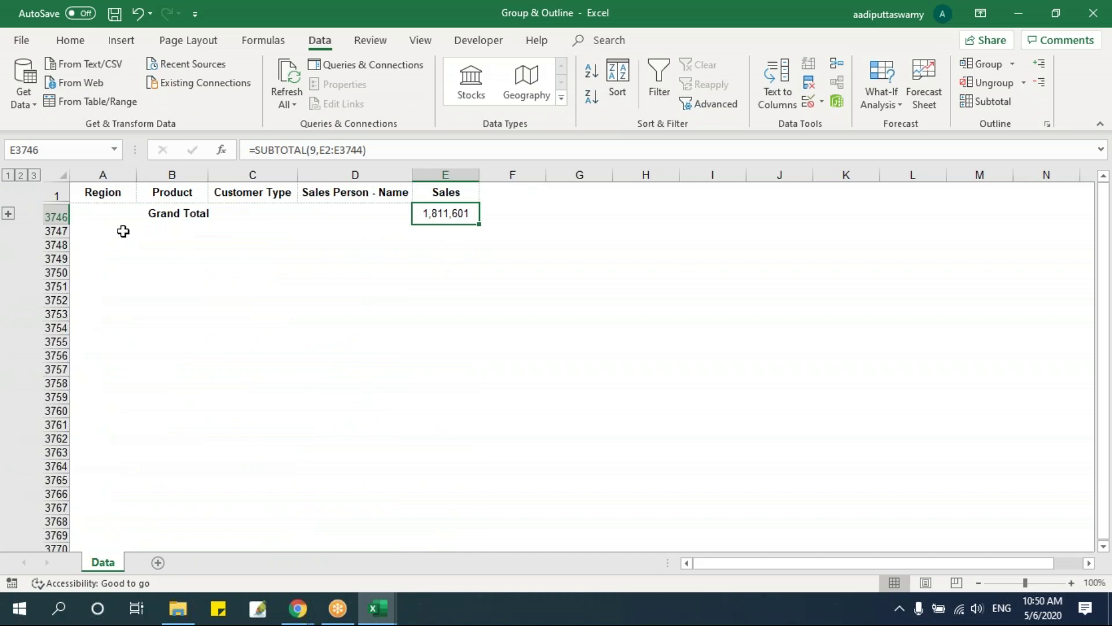
Show the product totals level and examine the repeating Light Sabres, Transponders and Glue Guns totals
left_click(21, 175)
left_click_drag(172, 214, 169, 385)
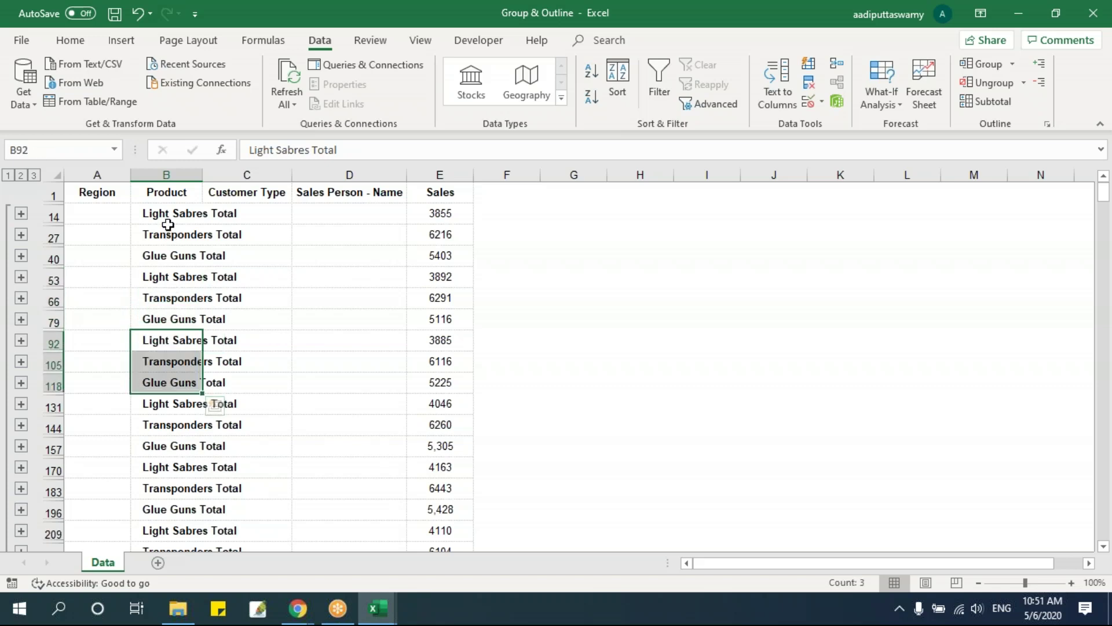
left_click(168, 215)
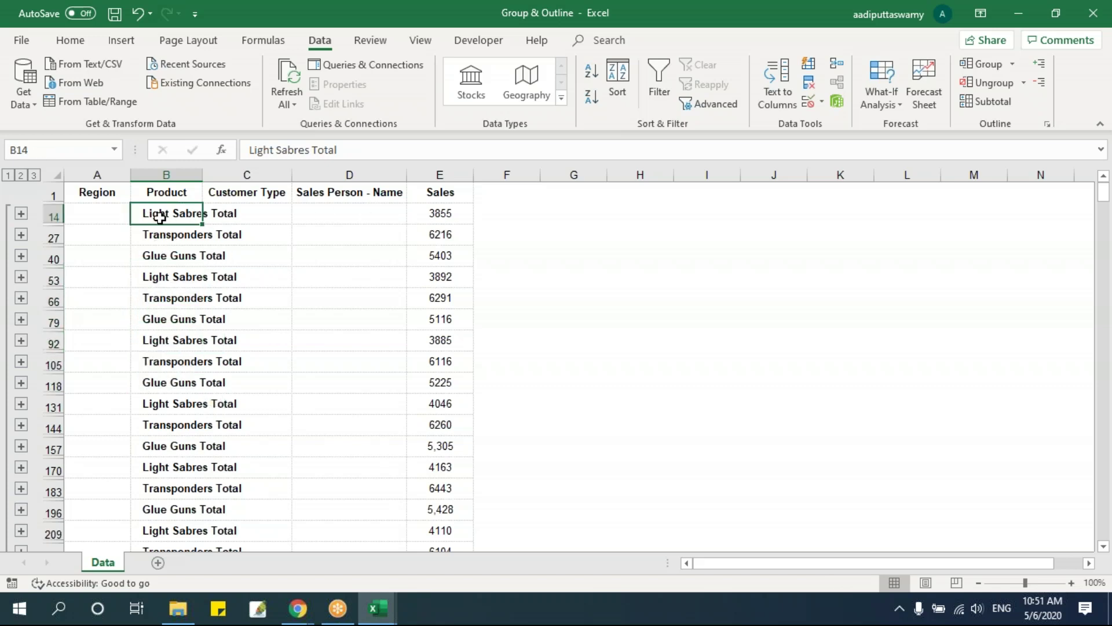
left_click_drag(160, 215, 160, 255)
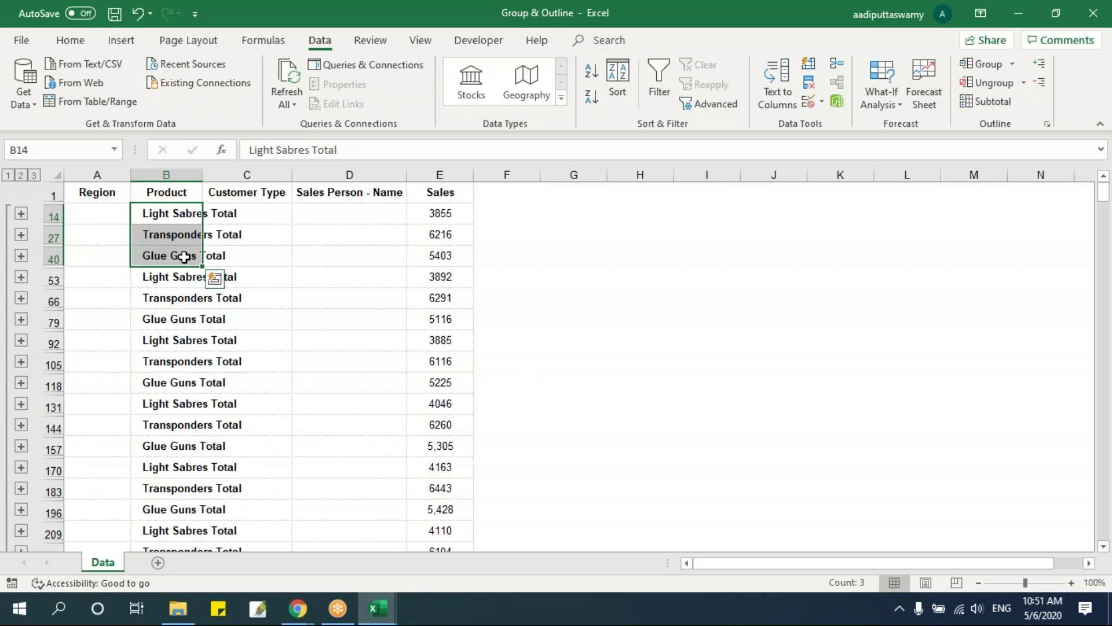
left_click(175, 276)
key("Down")
key("Down")
key("Down")
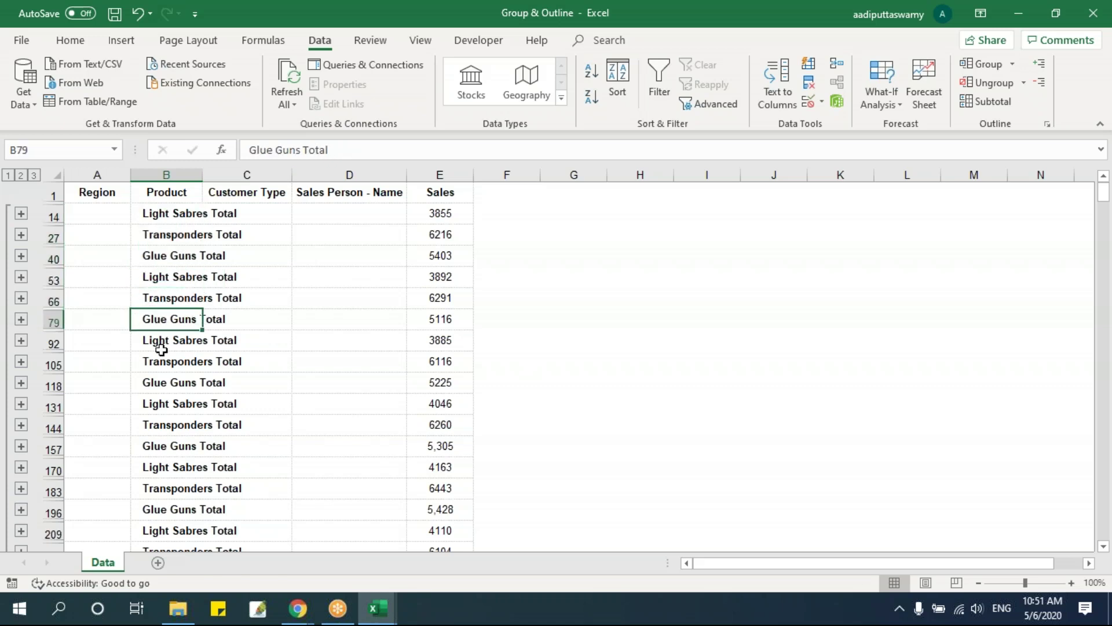
left_click(164, 377)
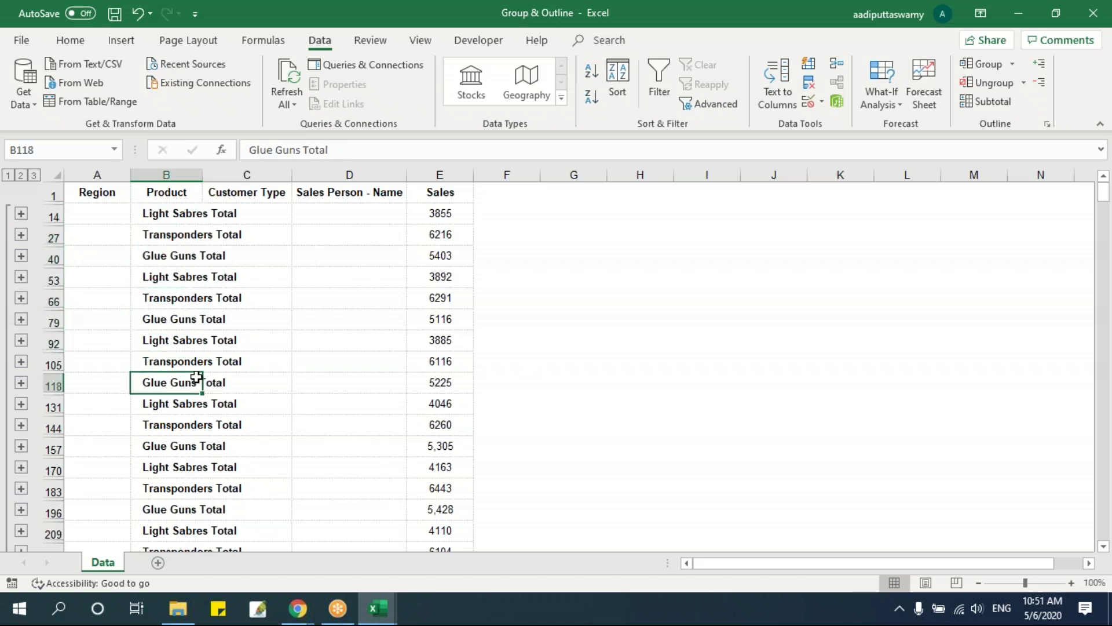
Undo the Product subtotals and fit the Product column's width to its contents
key("ctrl+z")
key("ctrl+z")
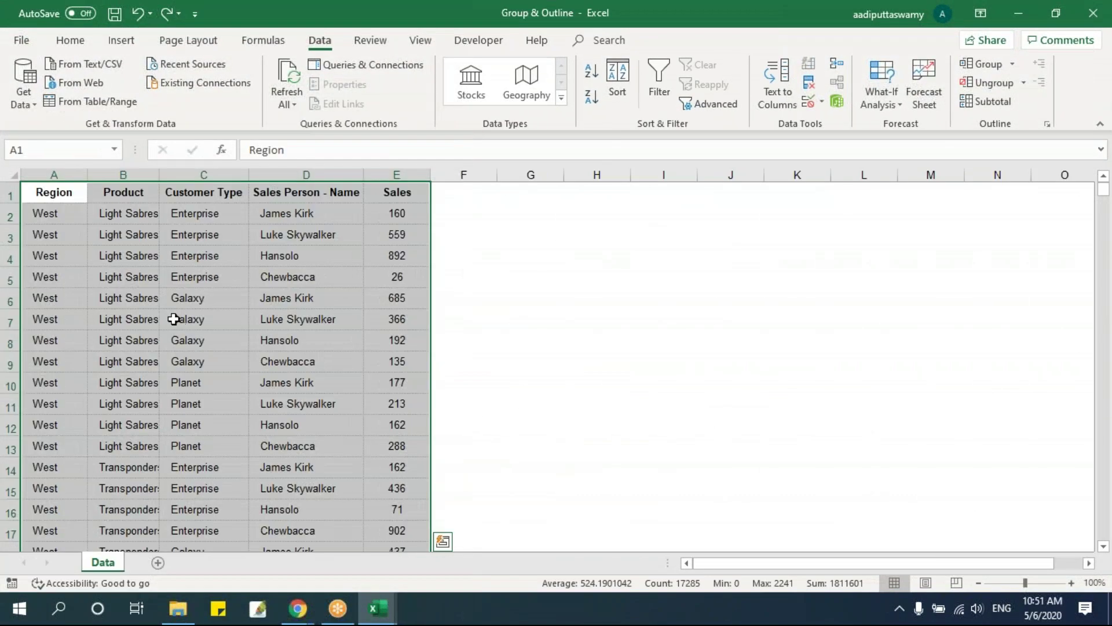
left_click(174, 320)
double_click(159, 174)
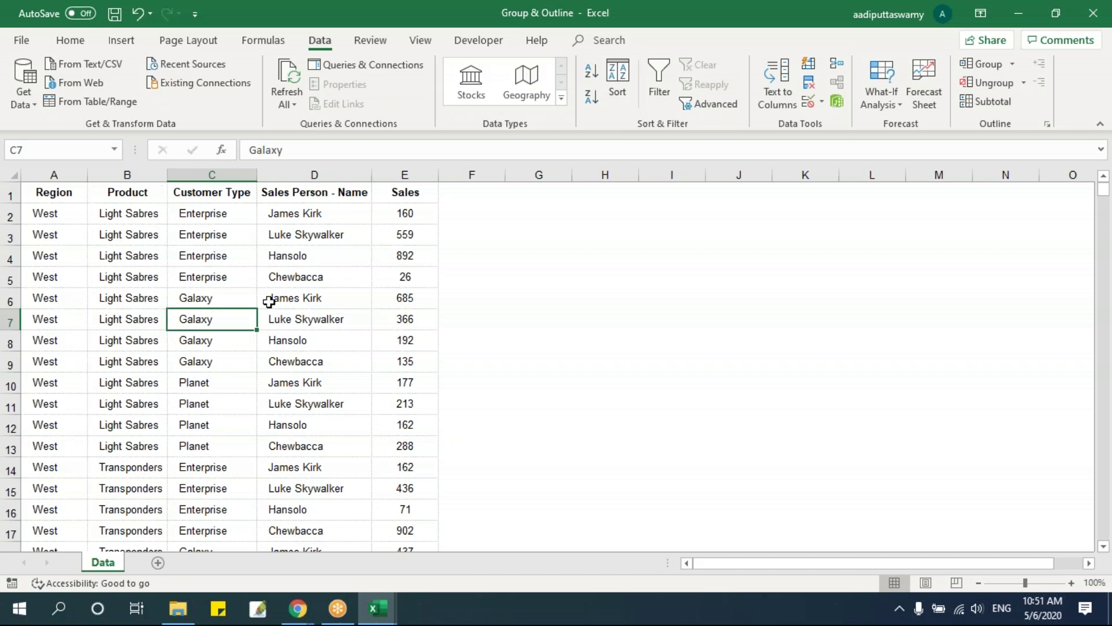
Examine the Light Sabres block in B2:B13 and the change to Transponders at row 14
left_click(576, 342)
left_click_drag(132, 214, 144, 447)
scroll(222, 413, "down", 1)
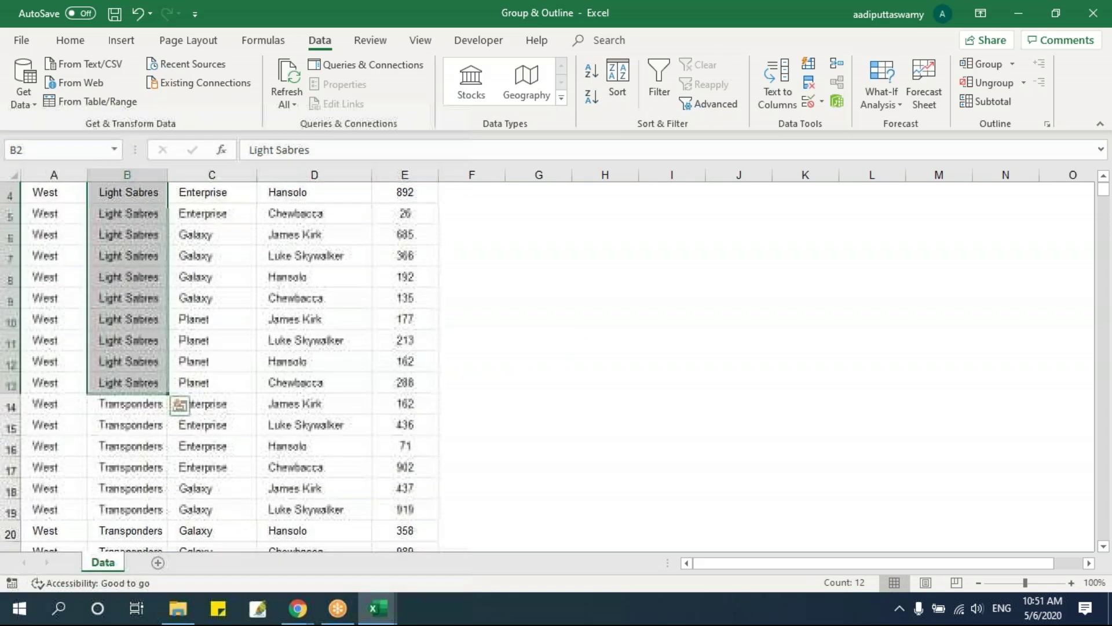
left_click(128, 407)
left_click(125, 390)
left_click(139, 405)
left_click(129, 383)
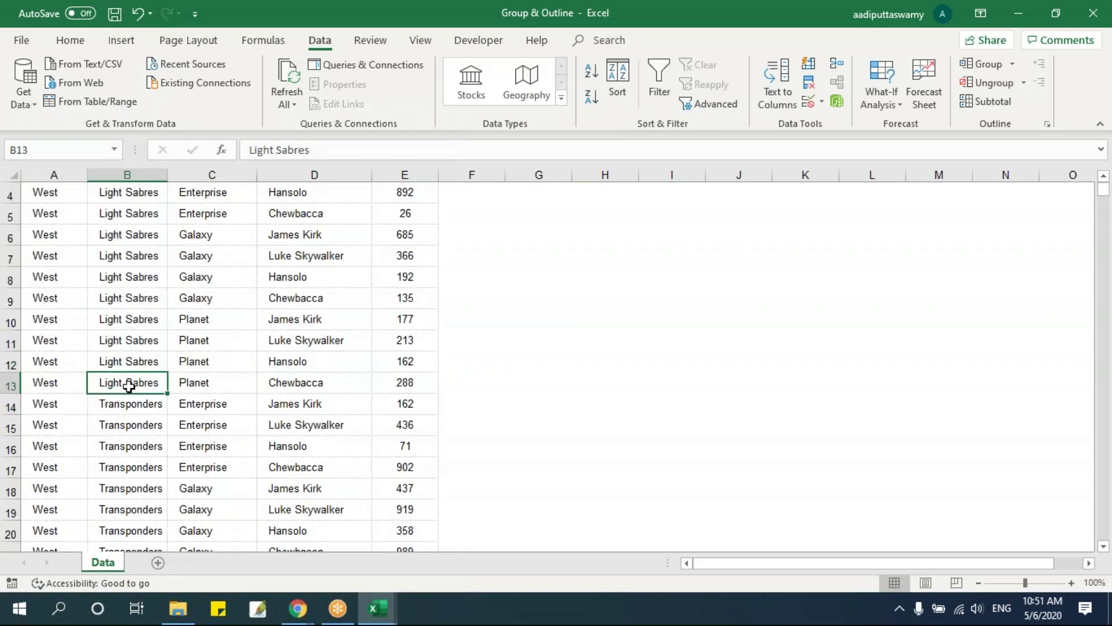
Examine the consecutive Light Sabres, Transponders and Glue Guns row blocks and the return to Light Sabres at row 38
left_click_drag(43, 384, 417, 271)
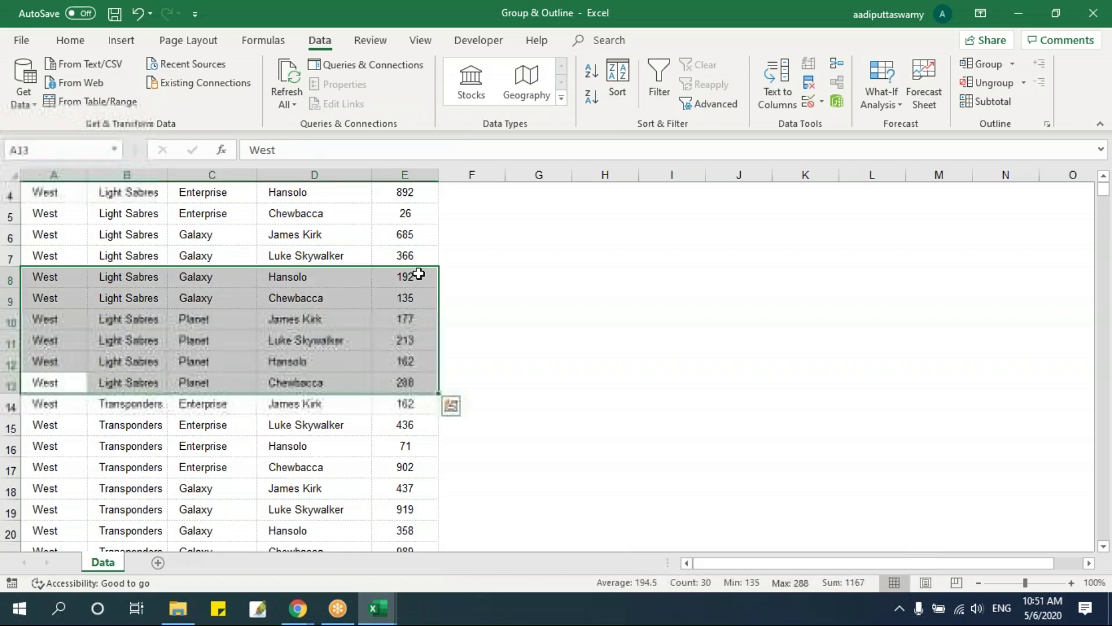
scroll(216, 303, "down", 2)
left_click_drag(130, 279, 149, 510)
left_click_drag(53, 282, 471, 504)
scroll(263, 459, "down", 4)
left_click_drag(66, 280, 431, 400)
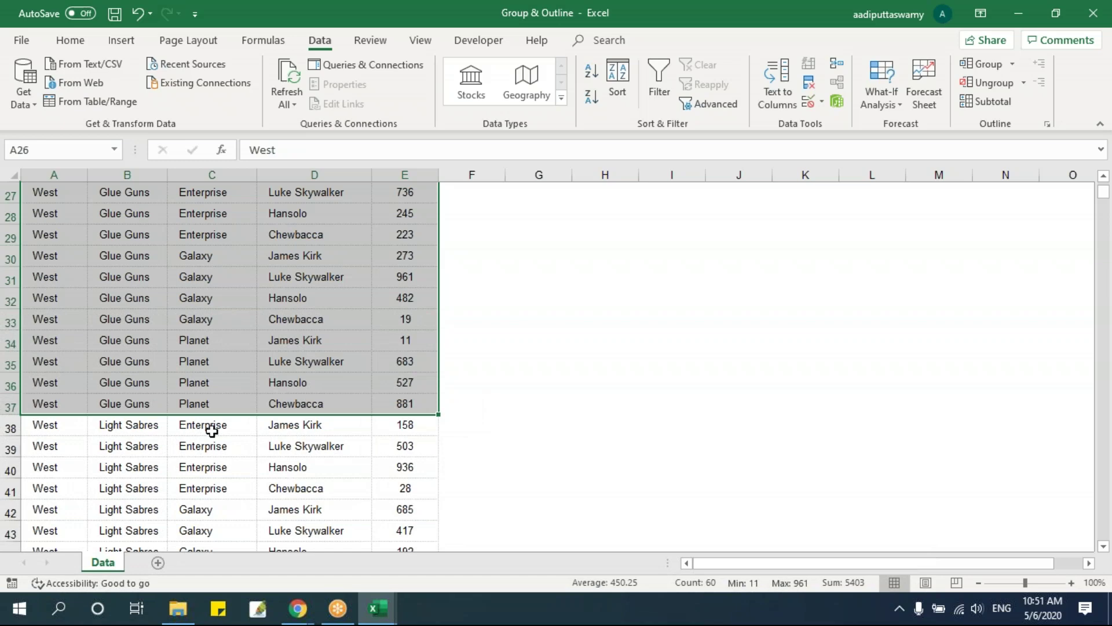
left_click(107, 279)
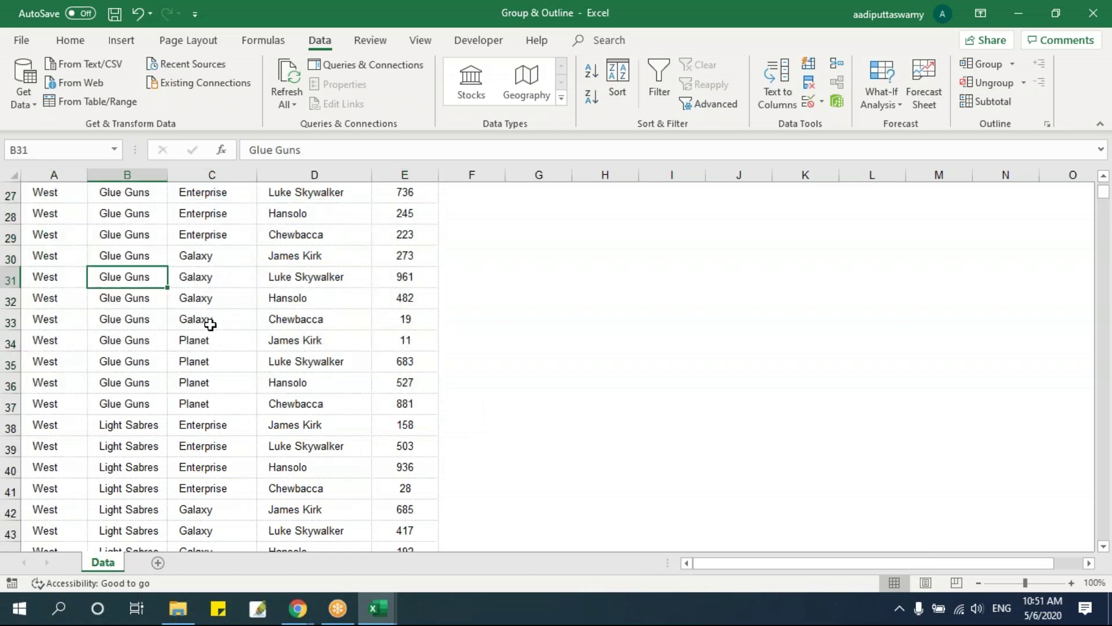
Sort the entire data range by Product from A to Z and check the reordered Product column
key("ctrl+Home")
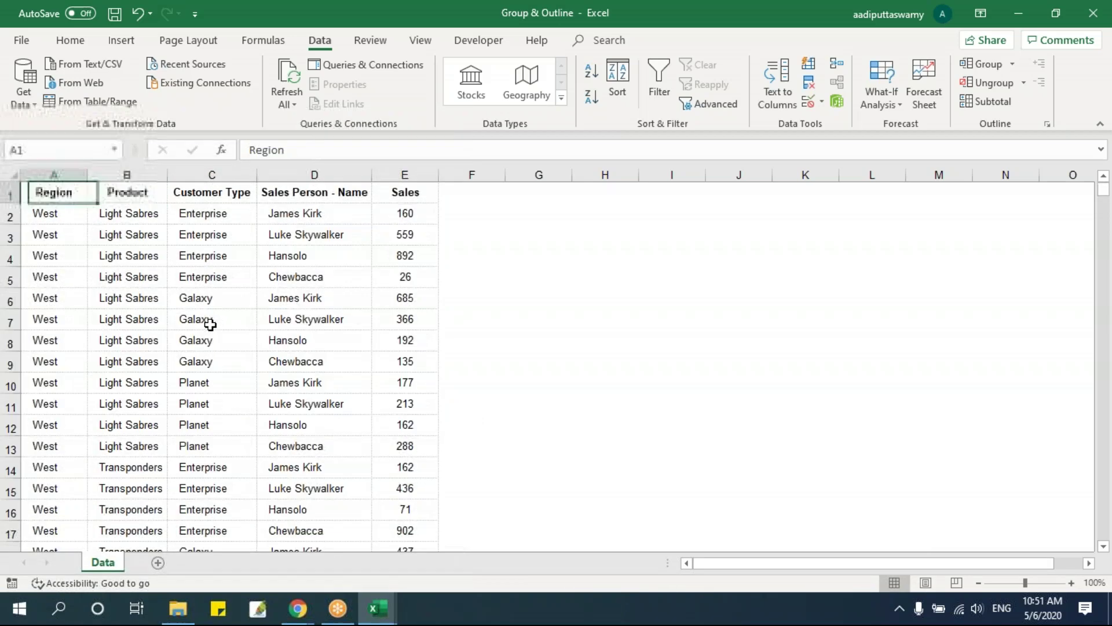
key("ctrl+shift+Right")
key("ctrl+shift+Down")
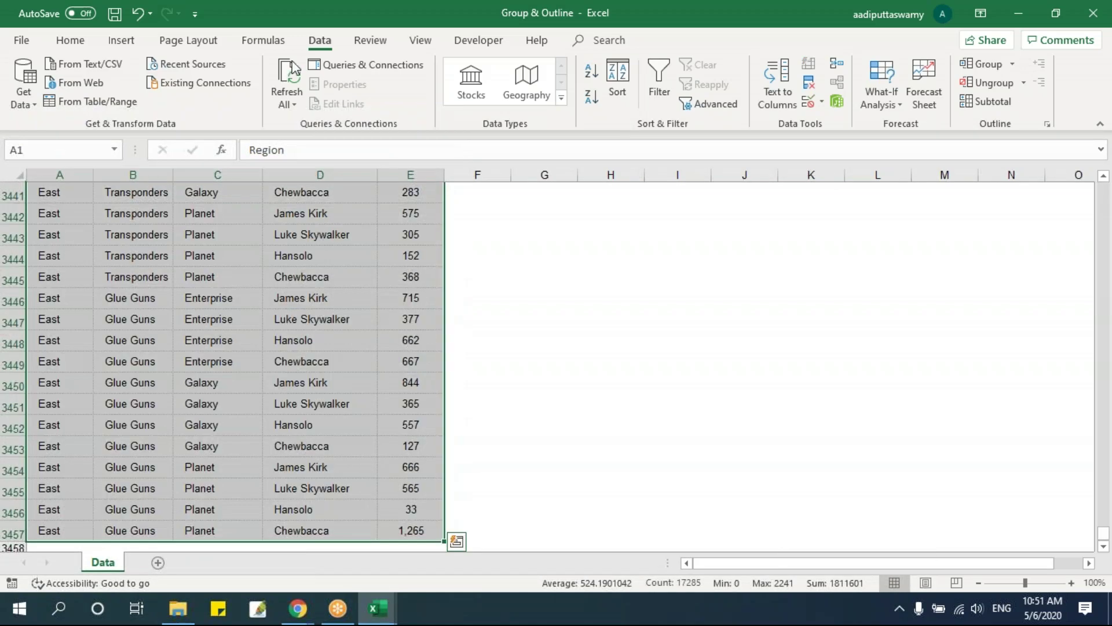
left_click(617, 82)
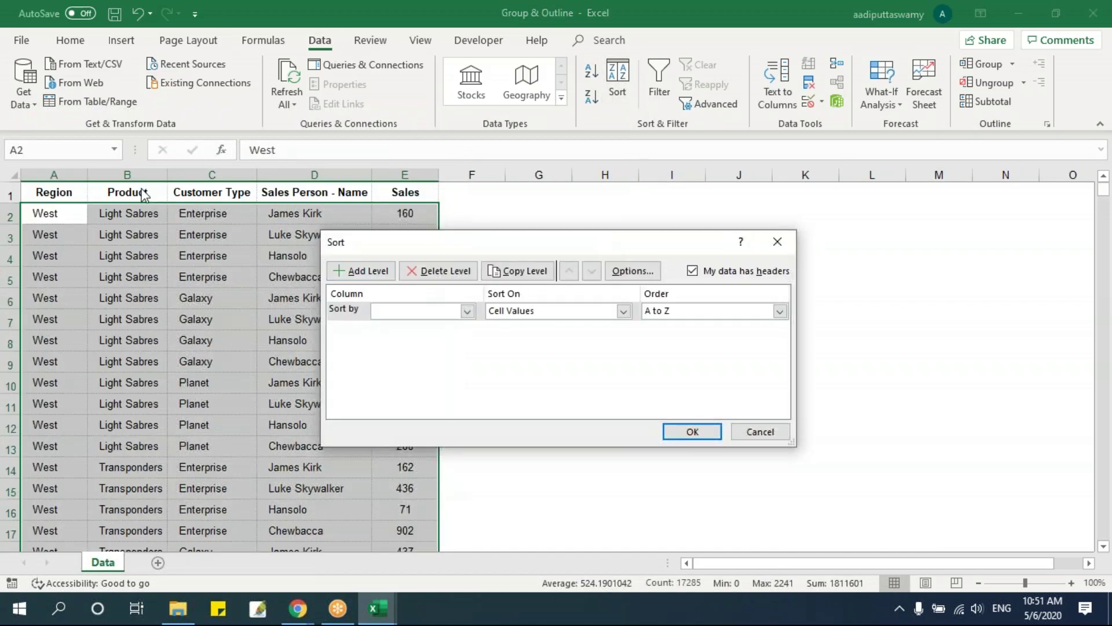
left_click(467, 312)
left_click(437, 337)
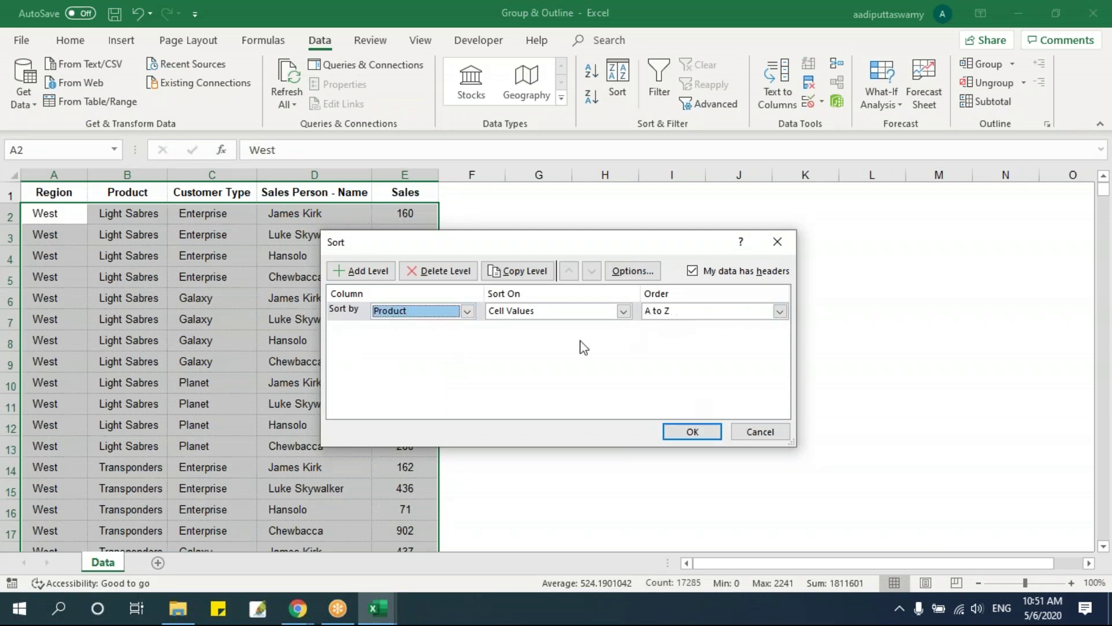
left_click(694, 433)
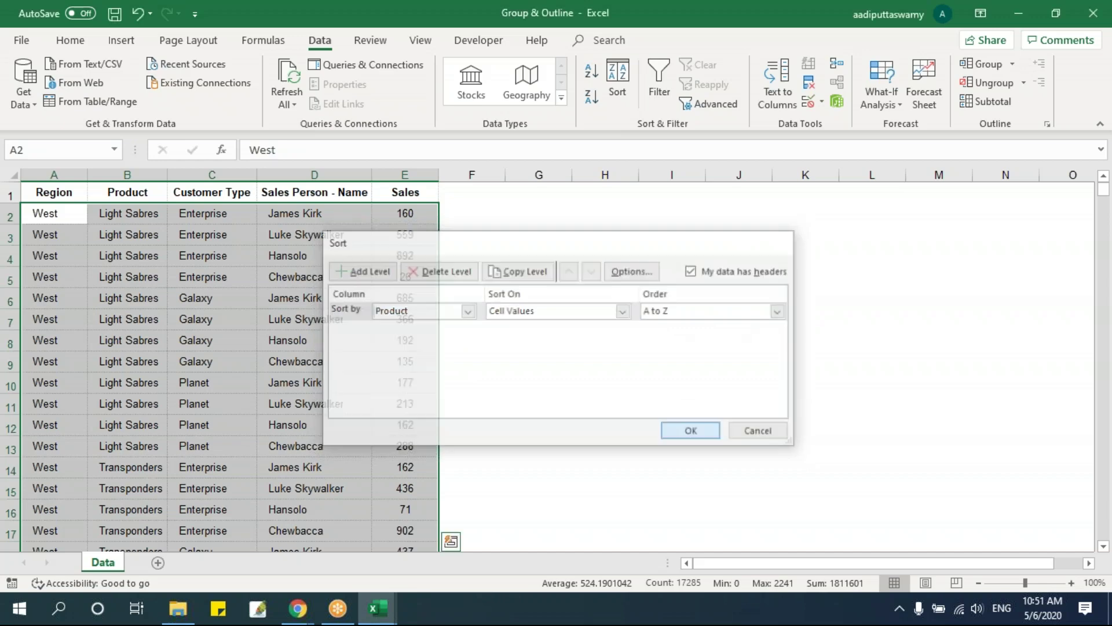
left_click_drag(144, 212, 150, 469)
left_click(141, 319)
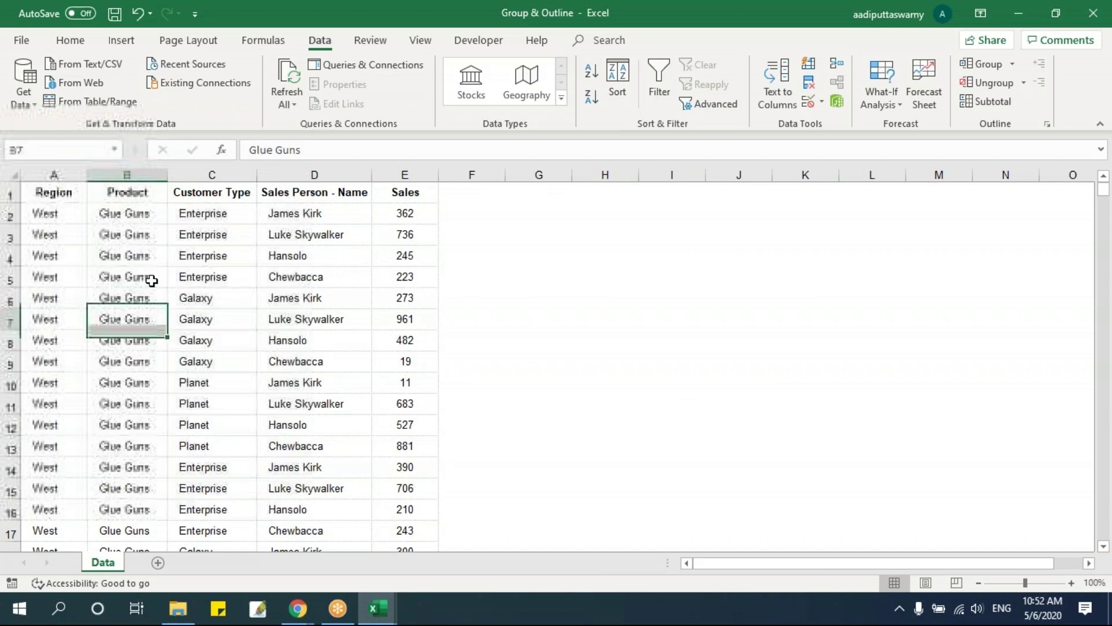
Add Sum subtotals of Sales at each change in Product and collapse the outline to the product totals
left_click(55, 192)
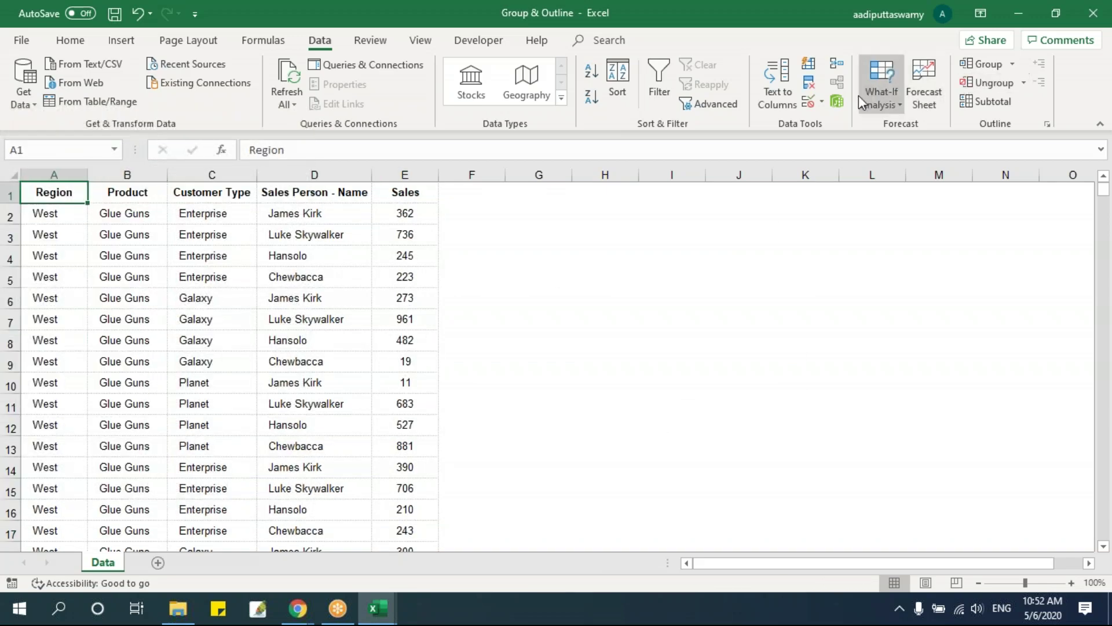
left_click(985, 102)
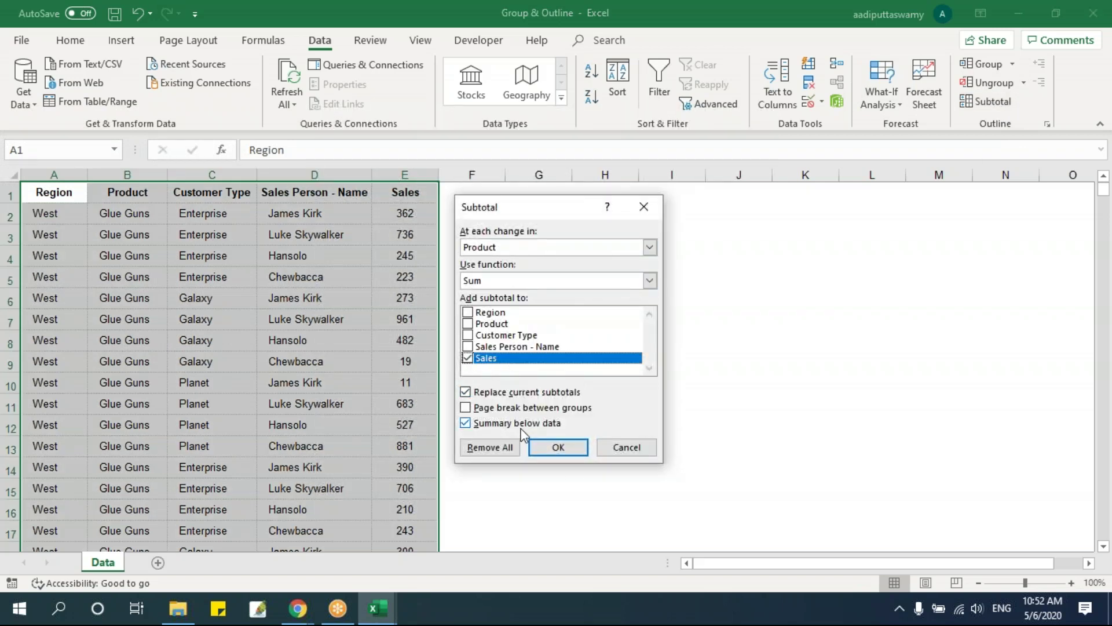
left_click(559, 447)
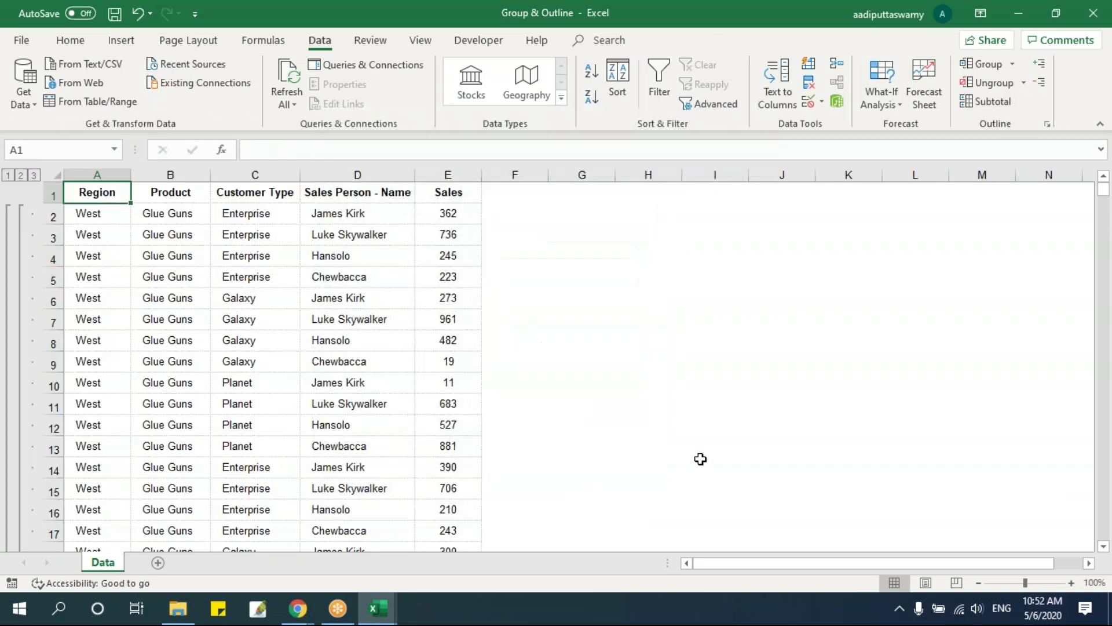
left_click(20, 174)
left_click_drag(174, 213, 142, 254)
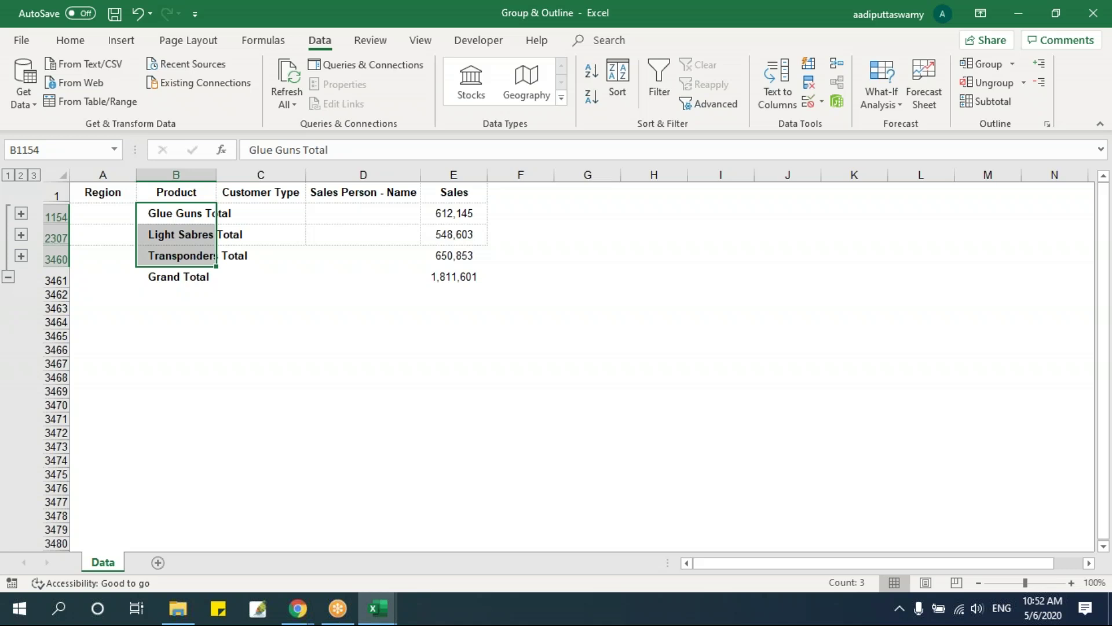
Switch to File Explorer and open Raw Data Sales from the Text To Columns folder in a maximized Notepad window
left_click(178, 608)
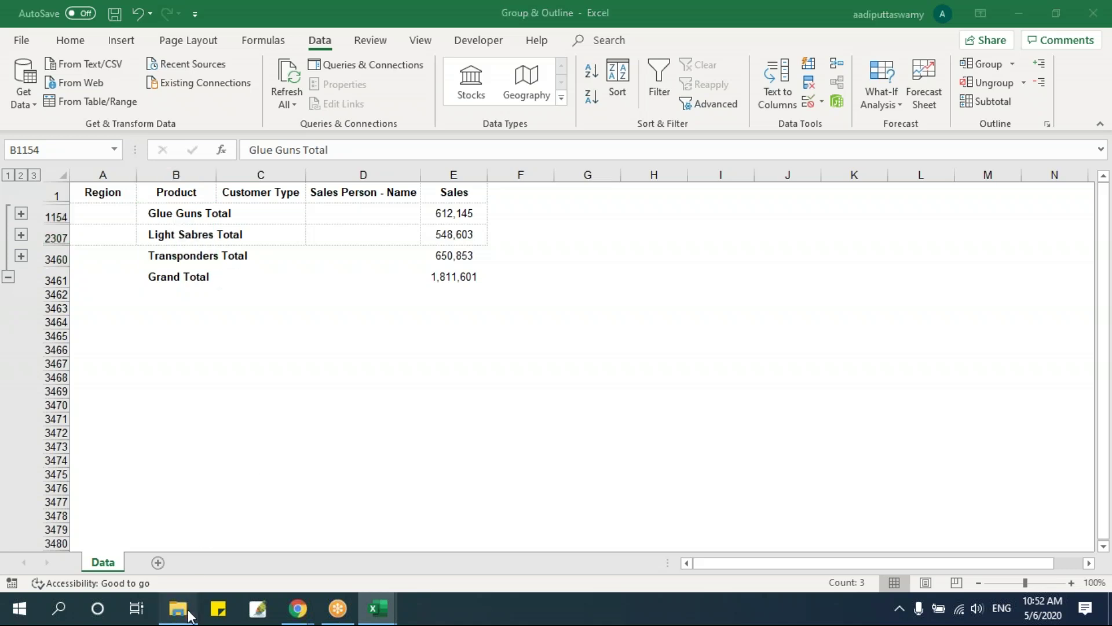
left_click(546, 54)
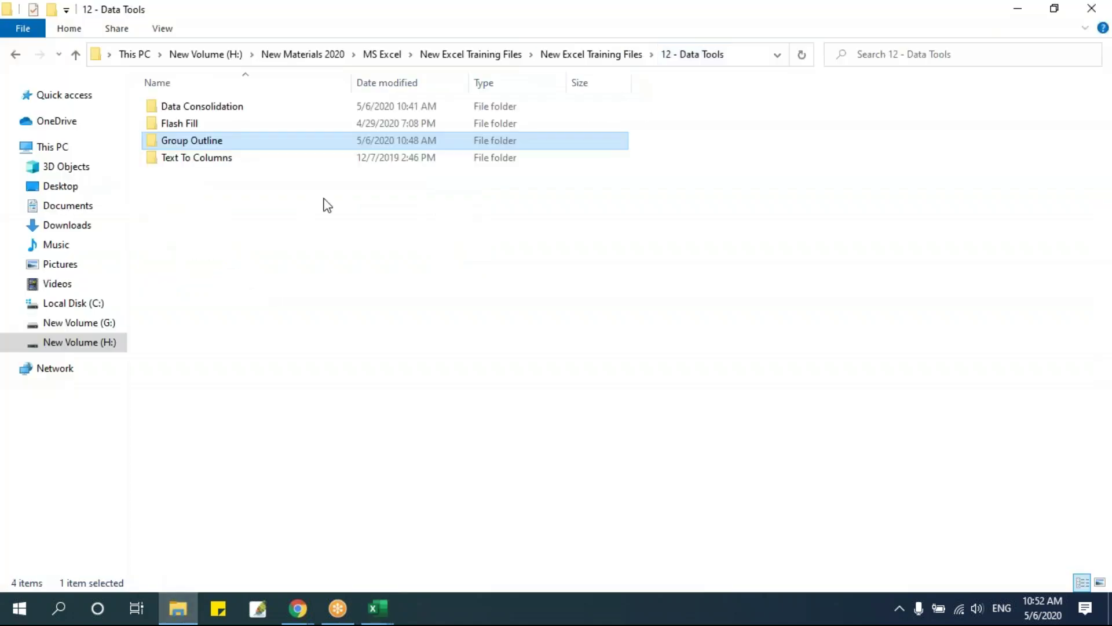
double_click(224, 159)
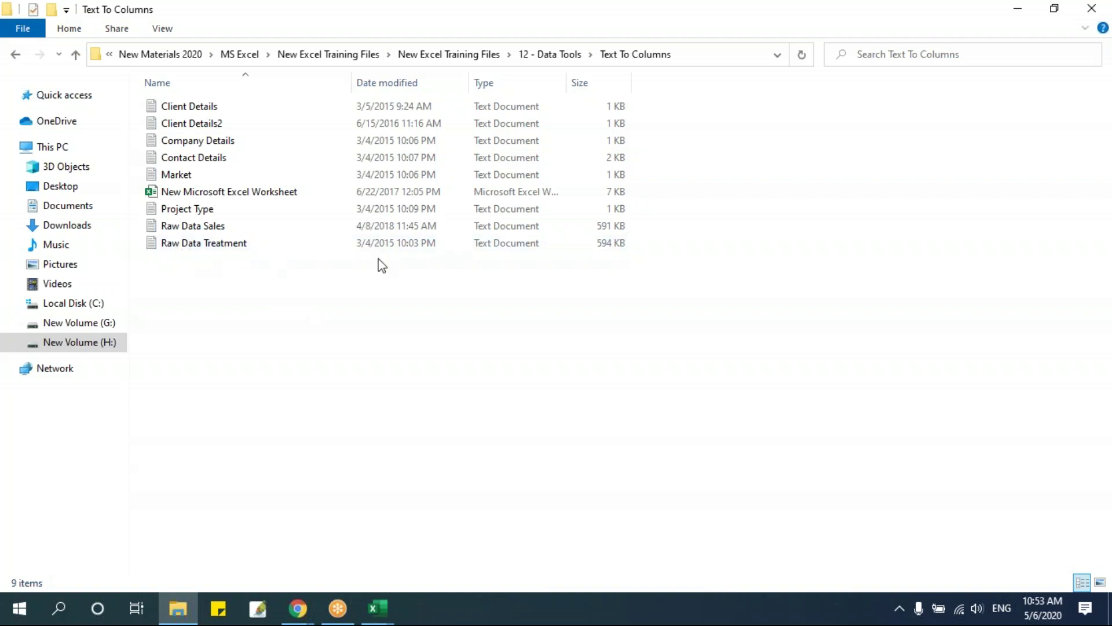
double_click(223, 227)
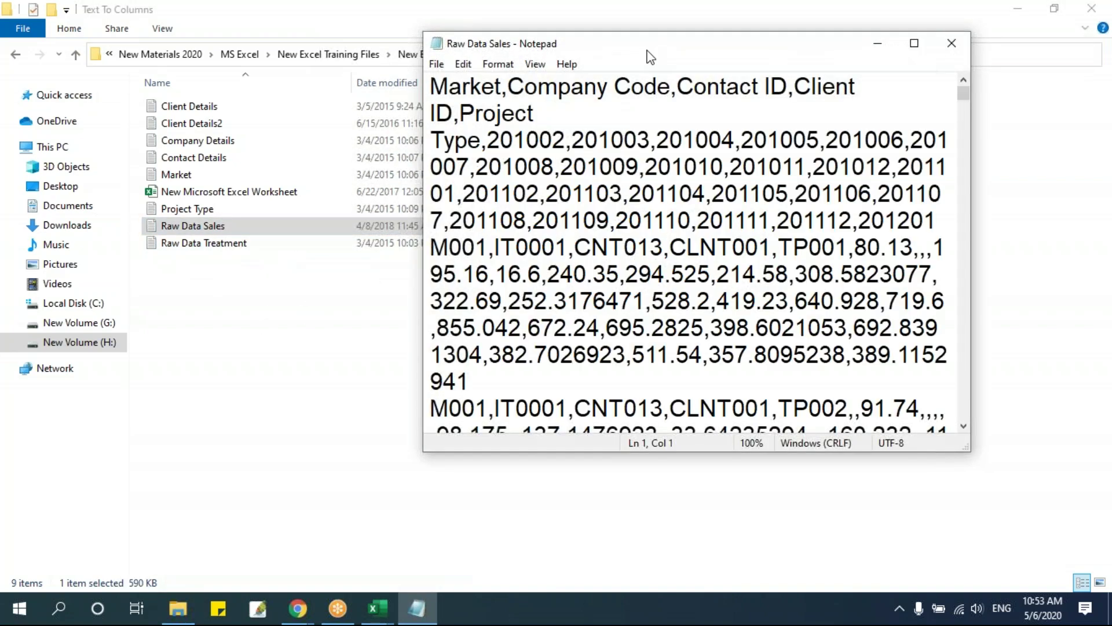
double_click(576, 46)
left_click(489, 290)
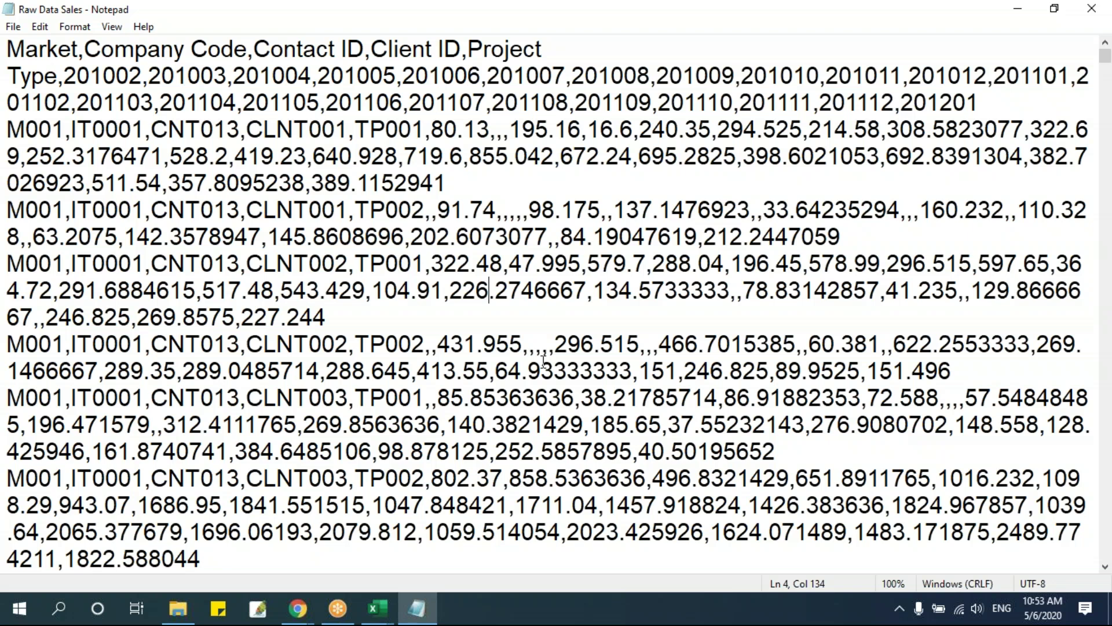
Launch a new blank Notepad window with the notepad command and move it aside over the raw data
key("super+r")
type("no")
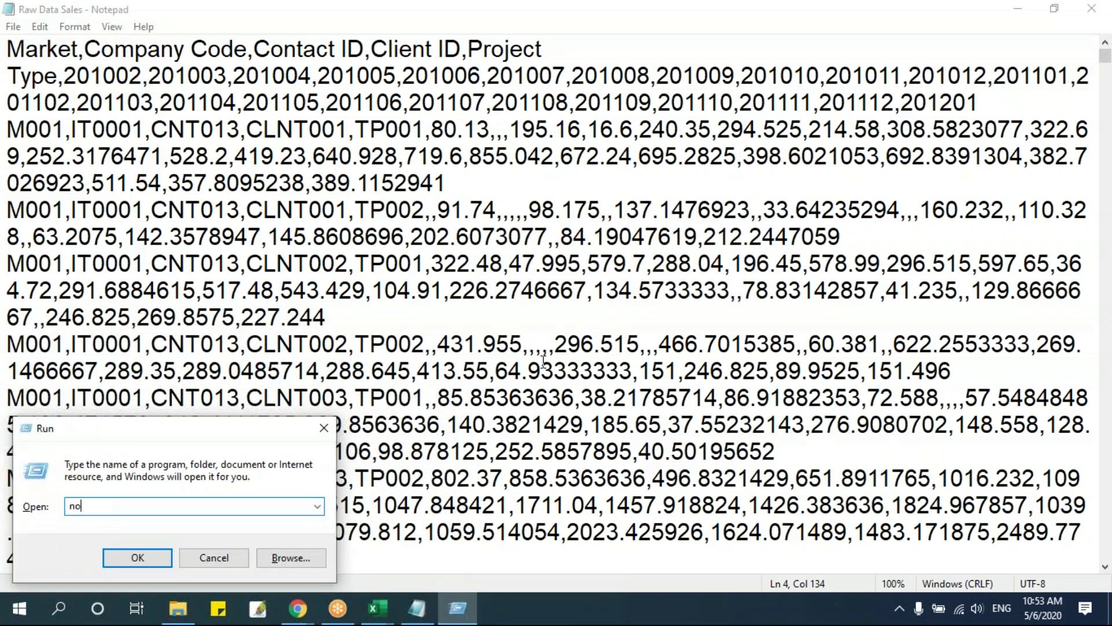
type("tepad")
key("Return")
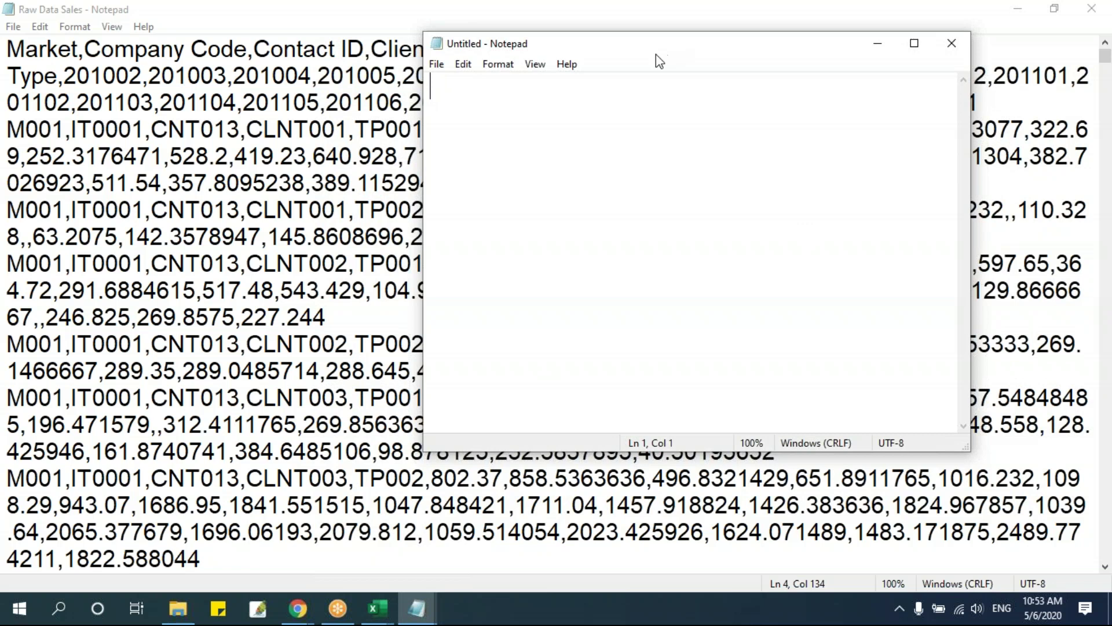
left_click_drag(661, 54, 324, 72)
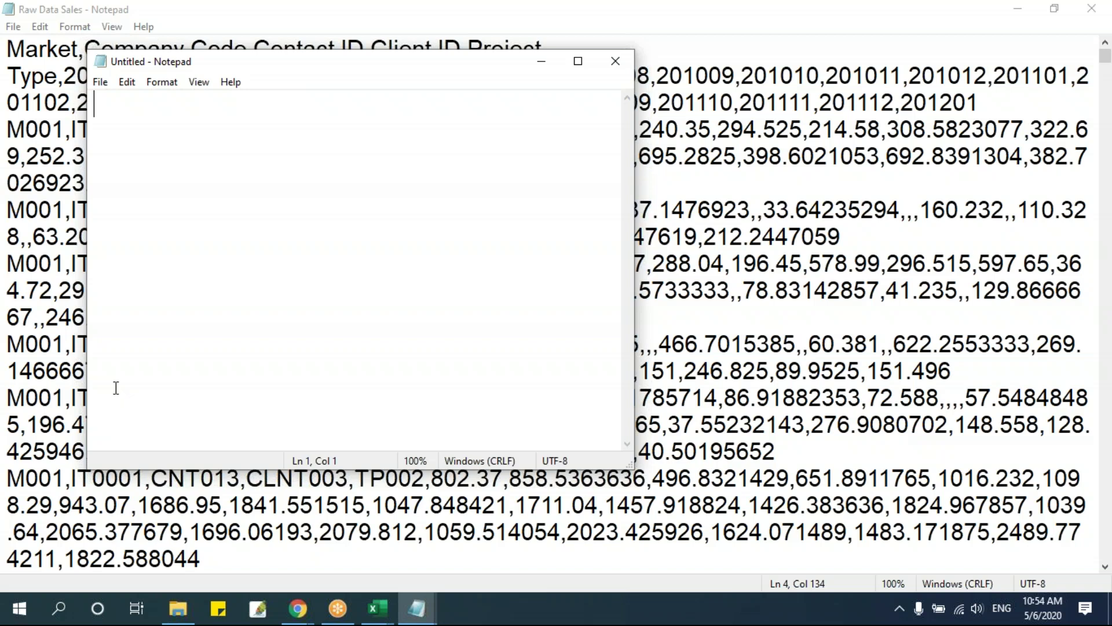
Switch to the Consolidation workbook in Excel and examine how the North sheet's headers and values occupy separate columns
left_click(377, 609)
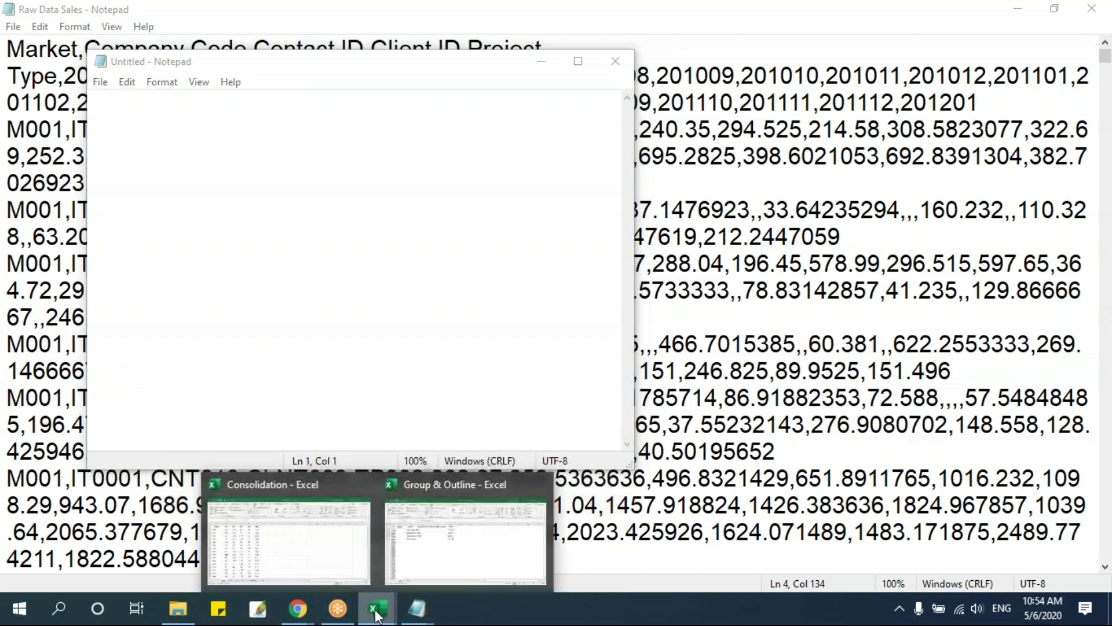
left_click(316, 559)
left_click(179, 238)
left_click(74, 198)
left_click(125, 197)
left_click(387, 196)
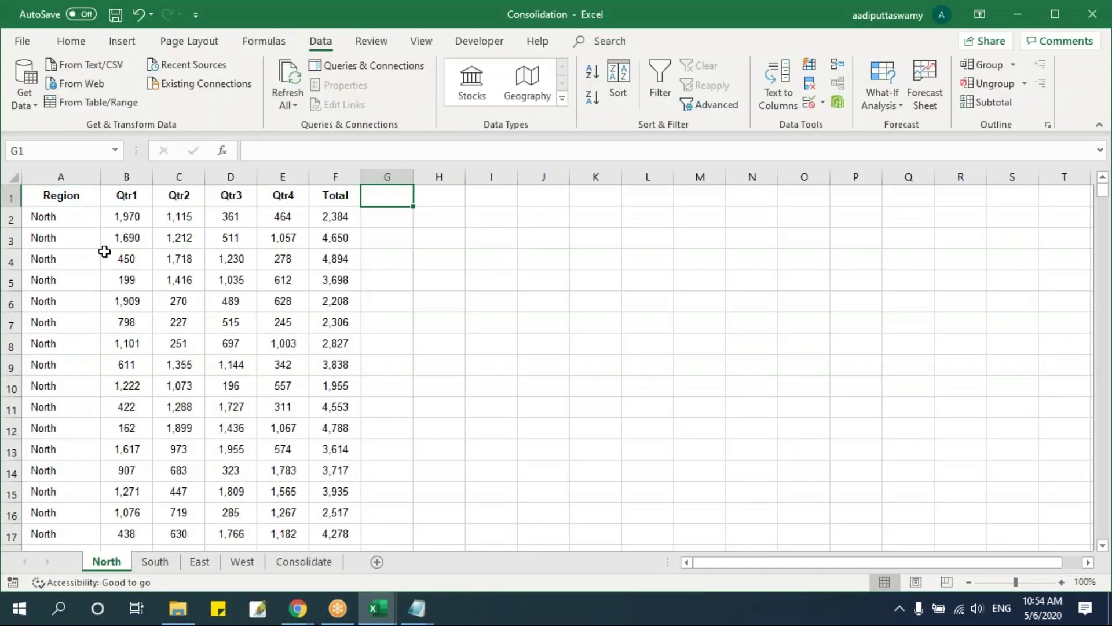
left_click(58, 234)
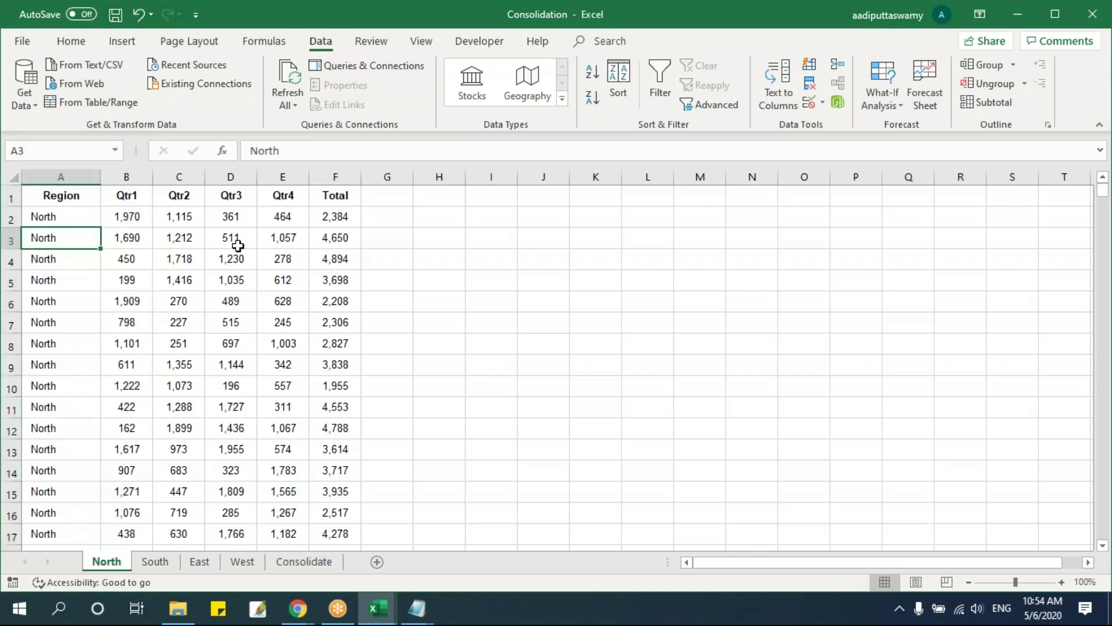
Return to the blank Notepad document and enter Col1 as the first header
key("alt+Tab")
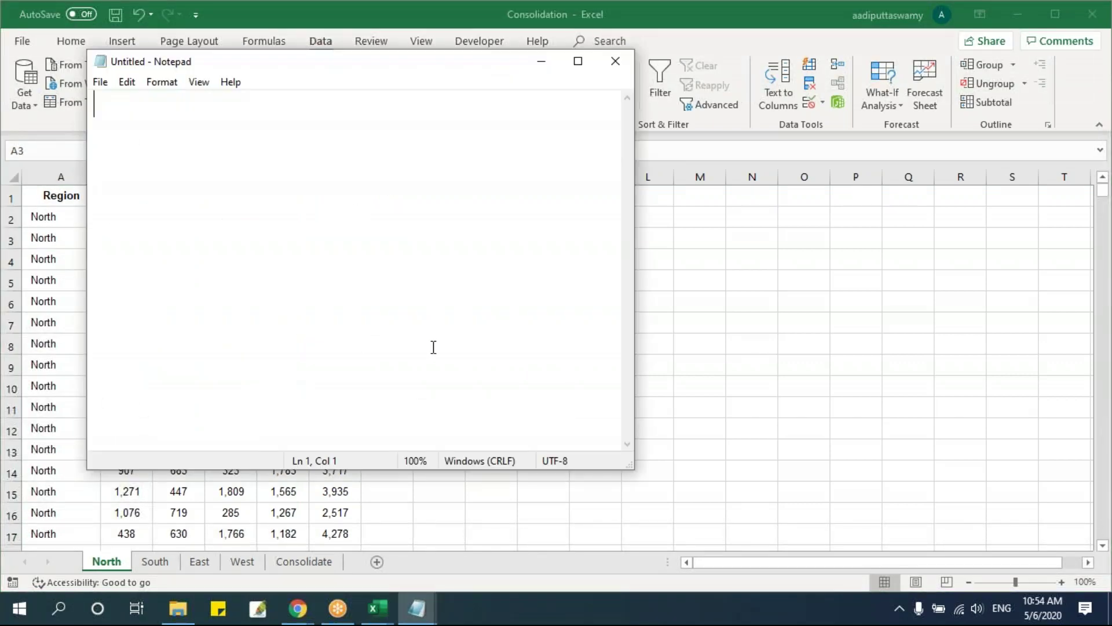
type("Col1")
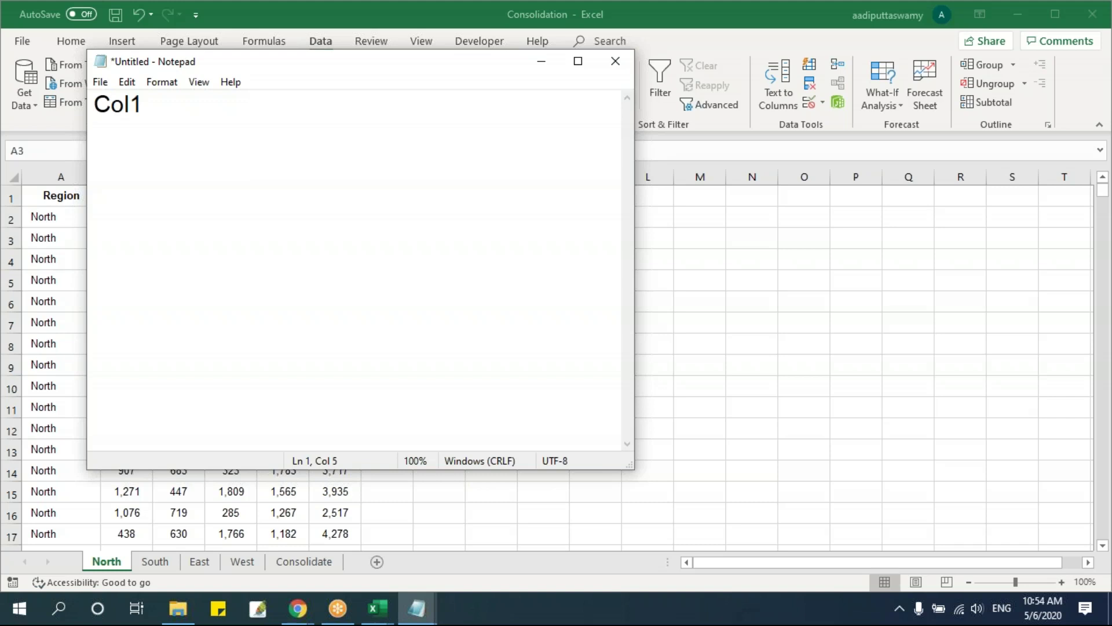
Try a comma, a semicolon and a tab as the separator after Col1, removing each one
type(",")
key("shift+Left")
key("BackSpace")
type(";")
key("BackSpace")
key("BackSpace")
key("Tab")
key("BackSpace")
Extend the header line with comma-separated Col2 and Col3 so it reads Col1,Col2,Col3
type(",Col2")
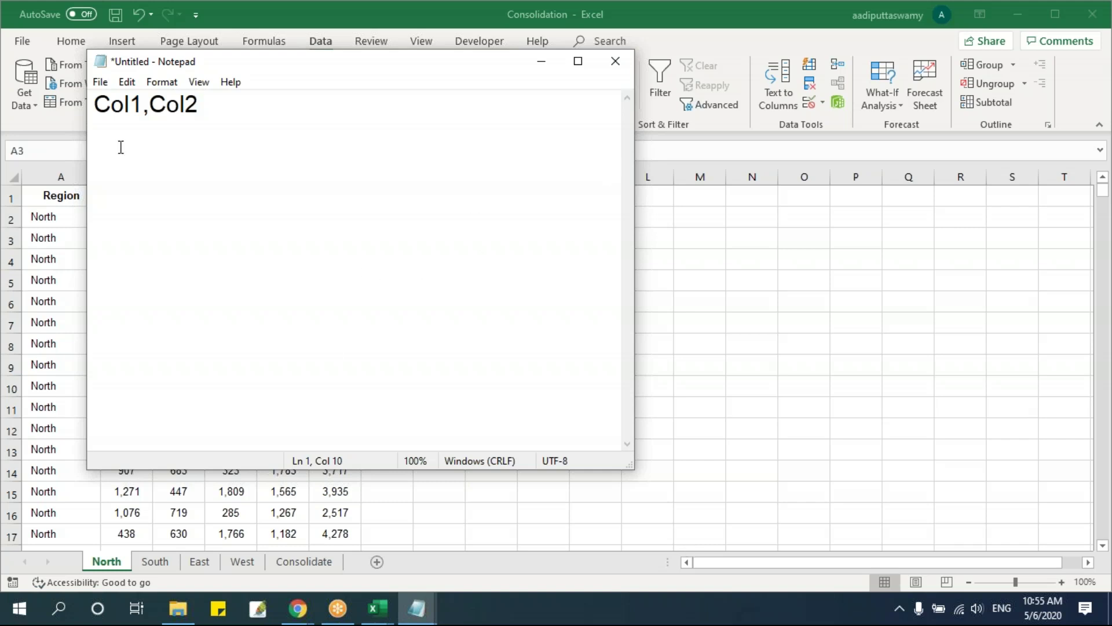
left_click(150, 104)
left_click(209, 104)
type(",Col3")
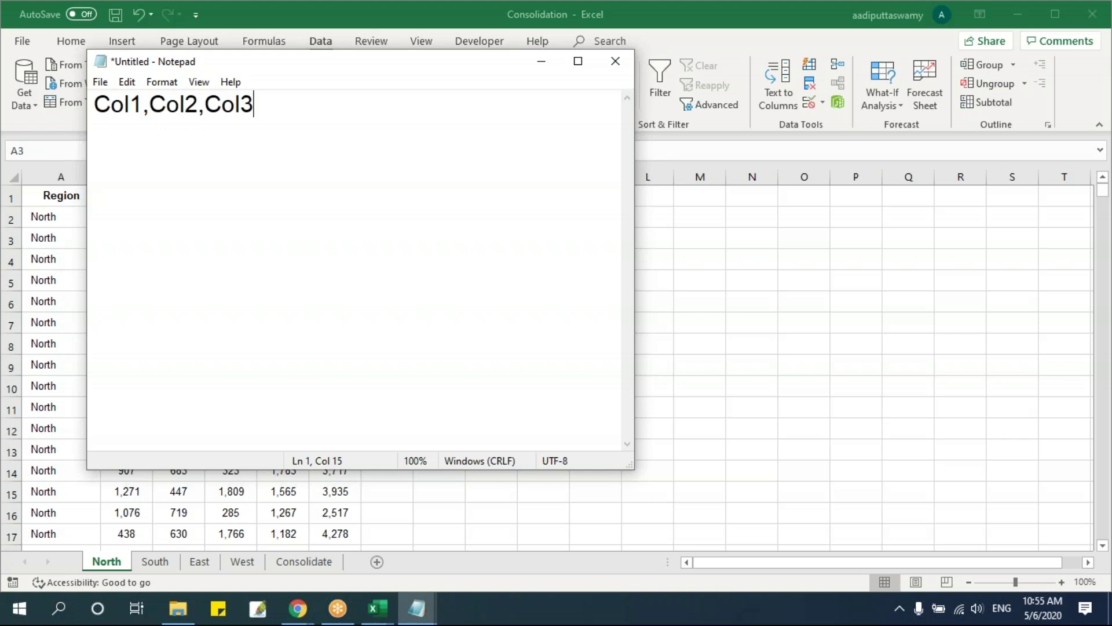
Add a second line with the comma-separated values 111,222,333 below the headers
key("Return")
type("111,222")
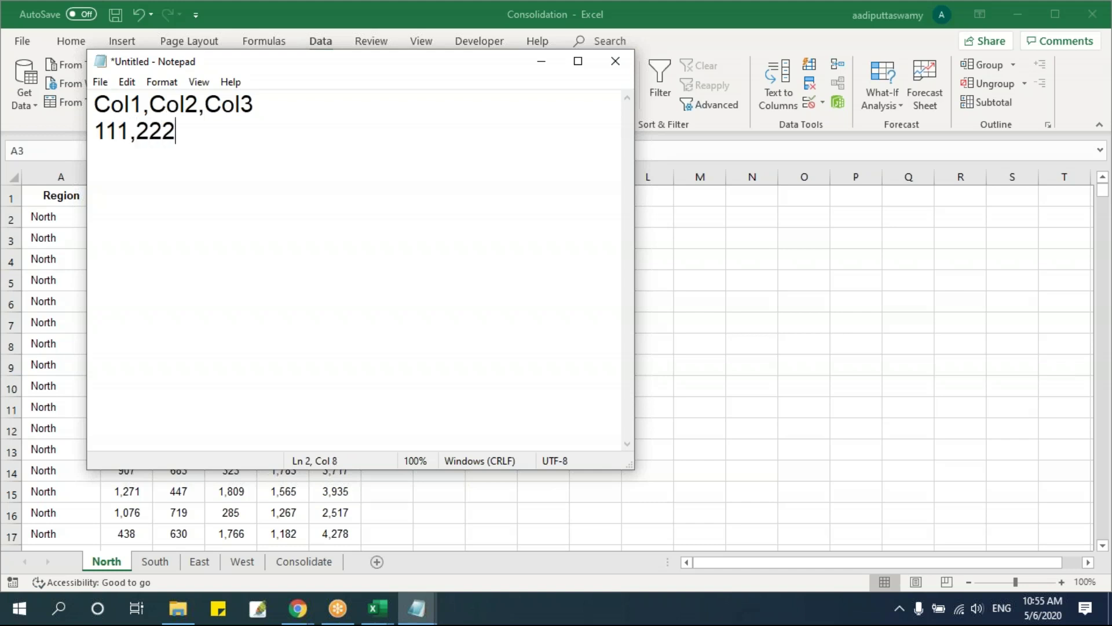
type(",333")
Examine how each value matches its header and how the commas separate the columns in both sample lines
left_click(123, 107)
left_click(119, 136)
left_click(161, 103)
left_click(150, 138)
left_click(206, 138)
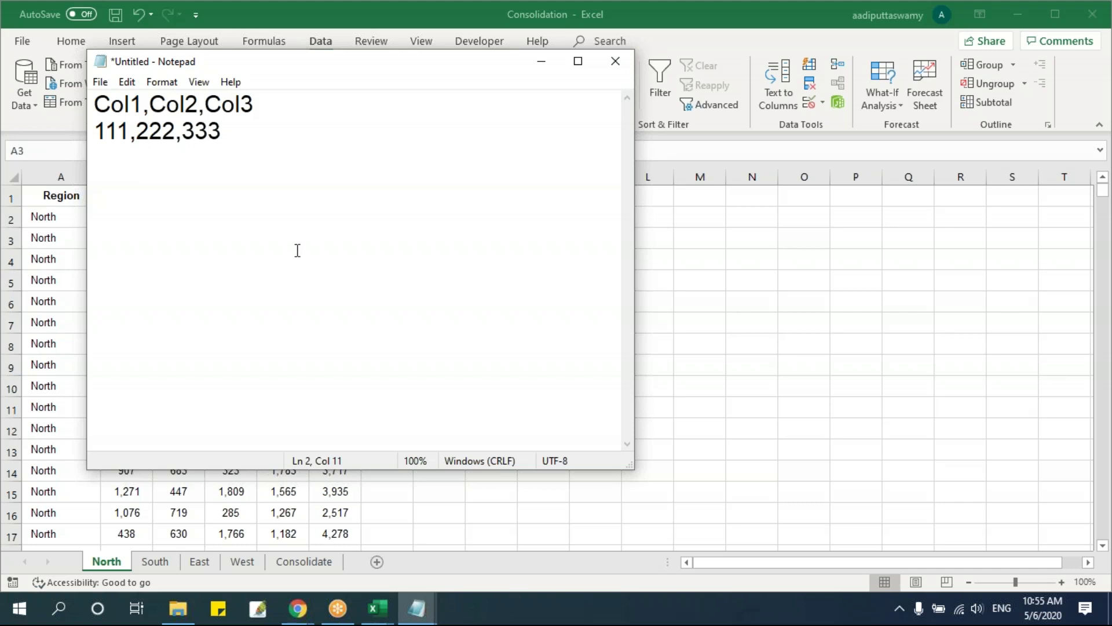
left_click(144, 108)
left_click(197, 108)
left_click_drag(251, 145, 75, 118)
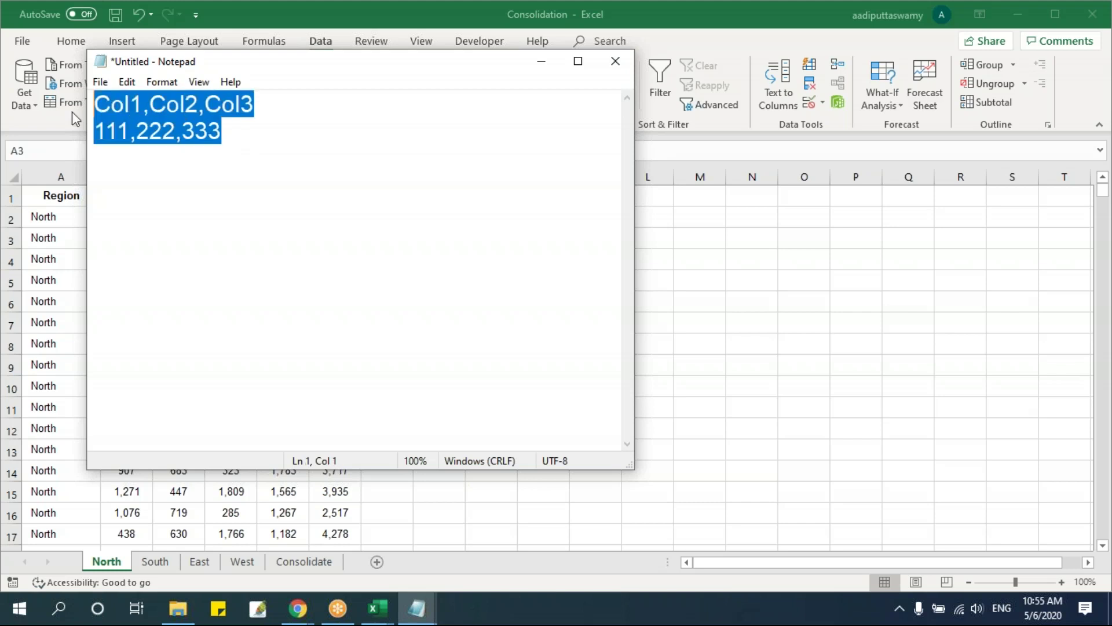
Compare the two-line sample with Raw Data Sales and examine that file's comma-separated header line starting at Market
left_click(425, 609)
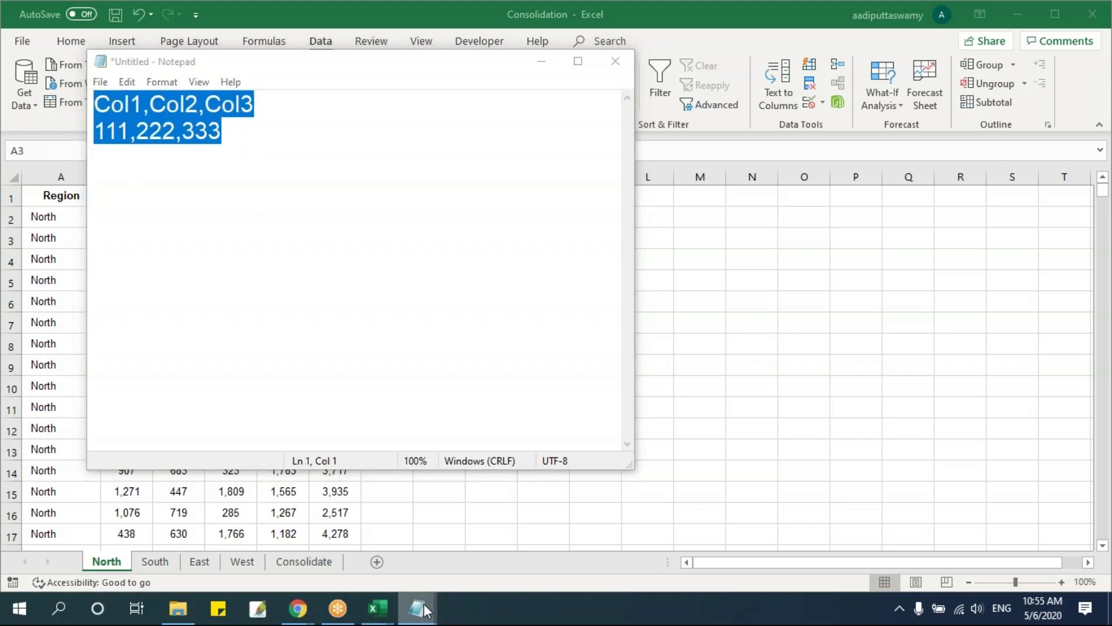
left_click(342, 538)
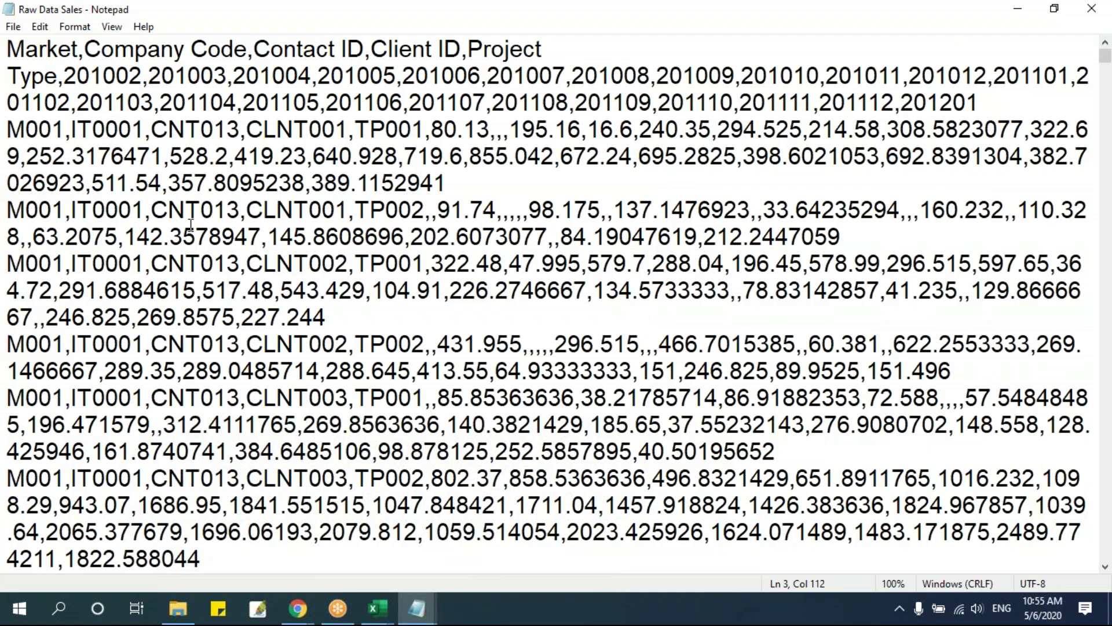
key("alt+Tab")
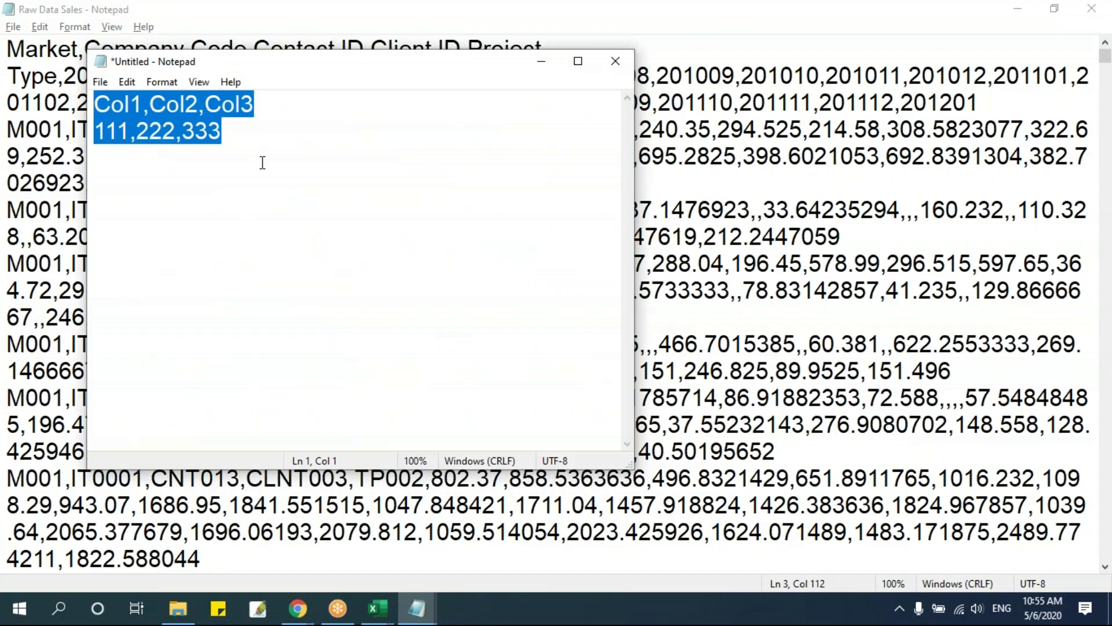
left_click(257, 151)
key("ctrl+a")
key("alt+Tab")
left_click(163, 183)
left_click(41, 50)
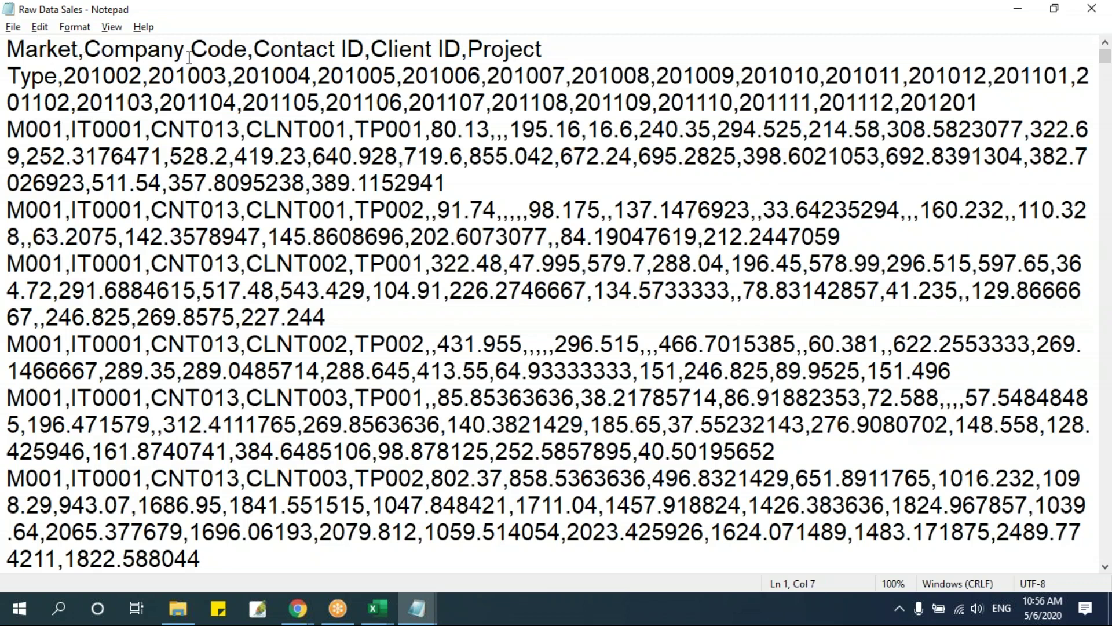
Examine the commas between the column names in the Raw Data Sales header and in the Col1,Col2,Col3 sample
left_click_drag(184, 51, 190, 51)
left_click_drag(85, 51, 248, 51)
left_click(252, 51)
left_click(492, 50)
key("alt+Tab")
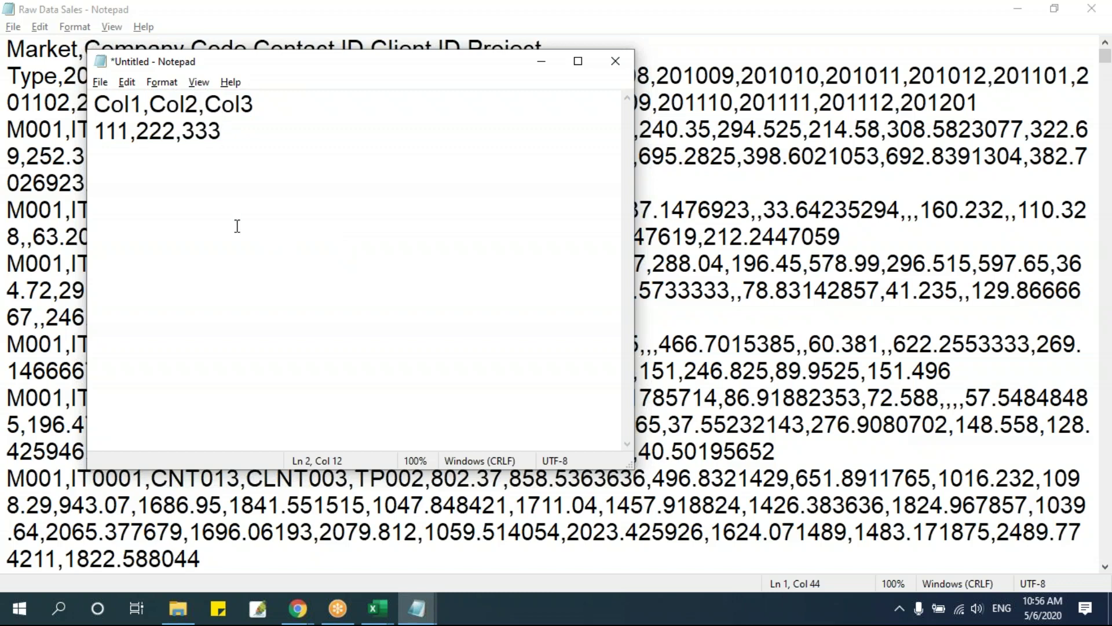
left_click(145, 109)
left_click_drag(144, 111, 206, 111)
left_click(146, 109)
key("shift+Right")
key("F3")
Add the word Delimiter below the two sample lines, leaving a blank line between, as the term for the comma
left_click(315, 154)
key("Return")
key("Return")
type("Delimiter")
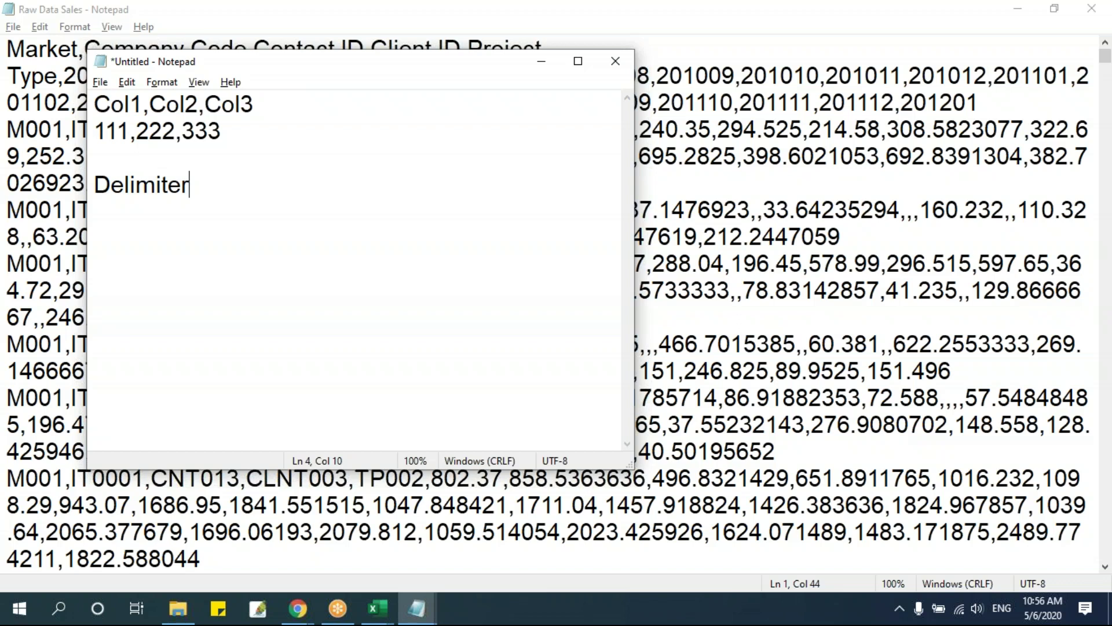
double_click(146, 107)
left_click_drag(219, 190, 95, 189)
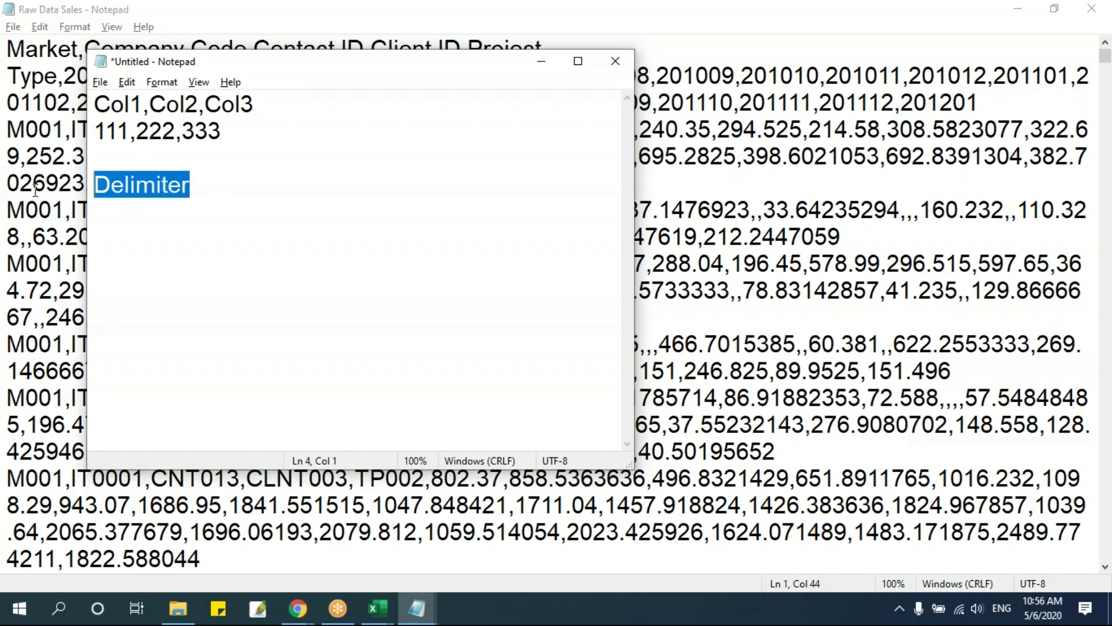
Clear all the text from the untitled note
key("BackSpace")
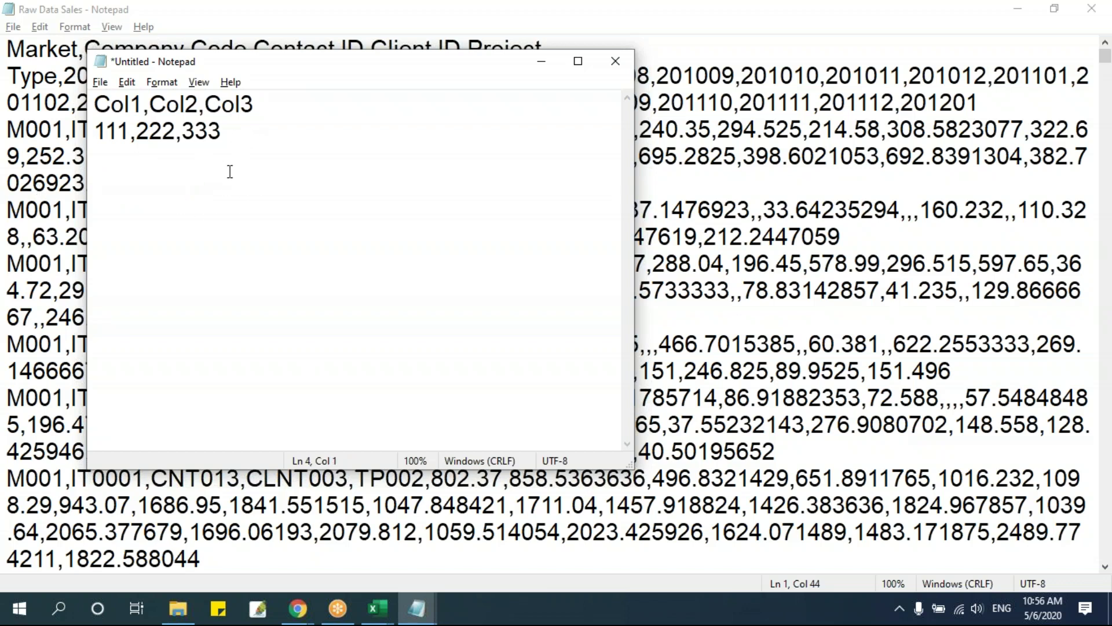
key("ctrl+a")
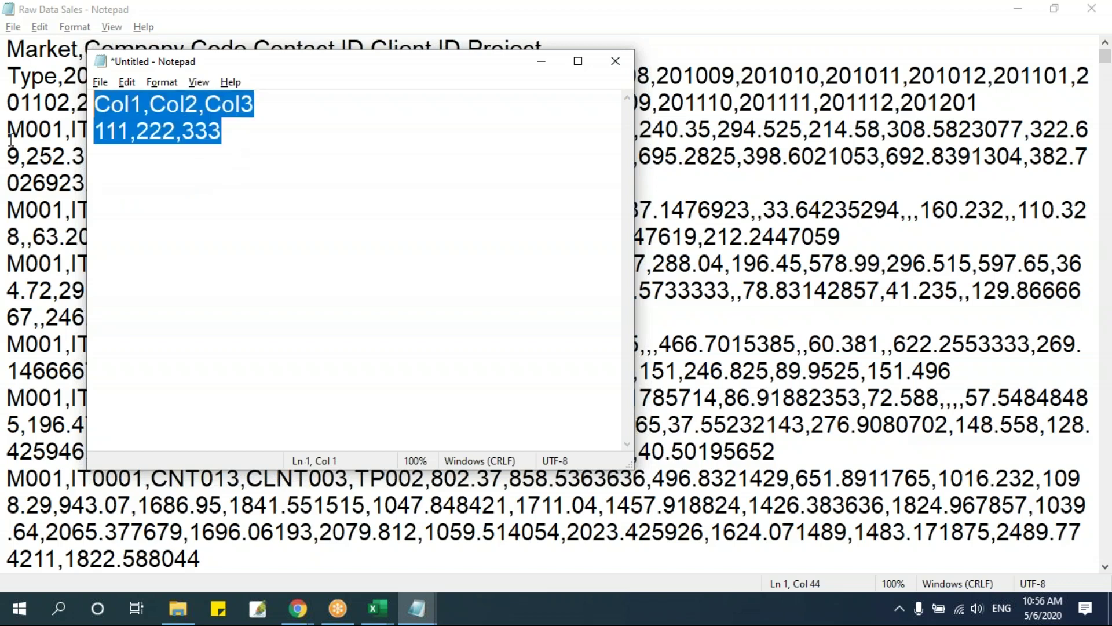
key("BackSpace")
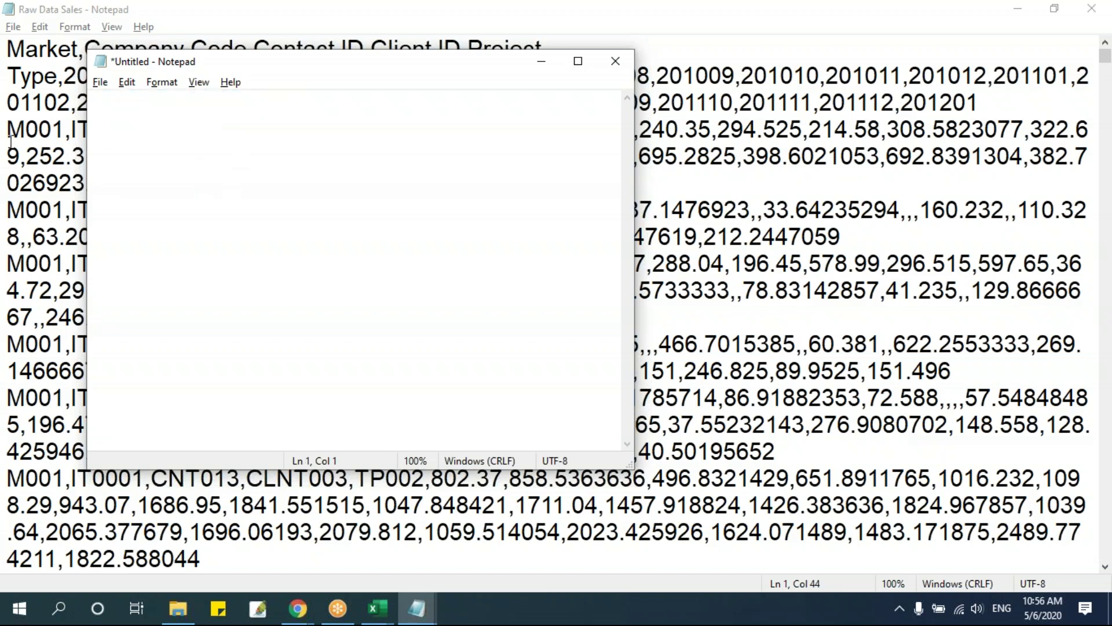
Write a space-separated header line reading ColumnNumber1 ColumnNumber2 Column Number3
type("Colum")
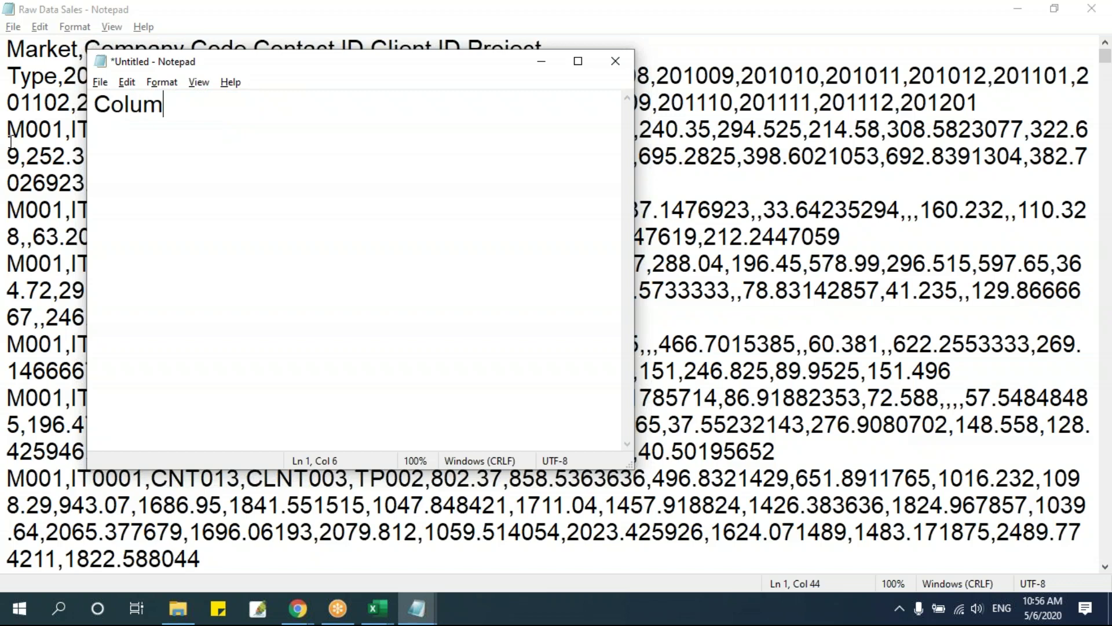
type("n Number")
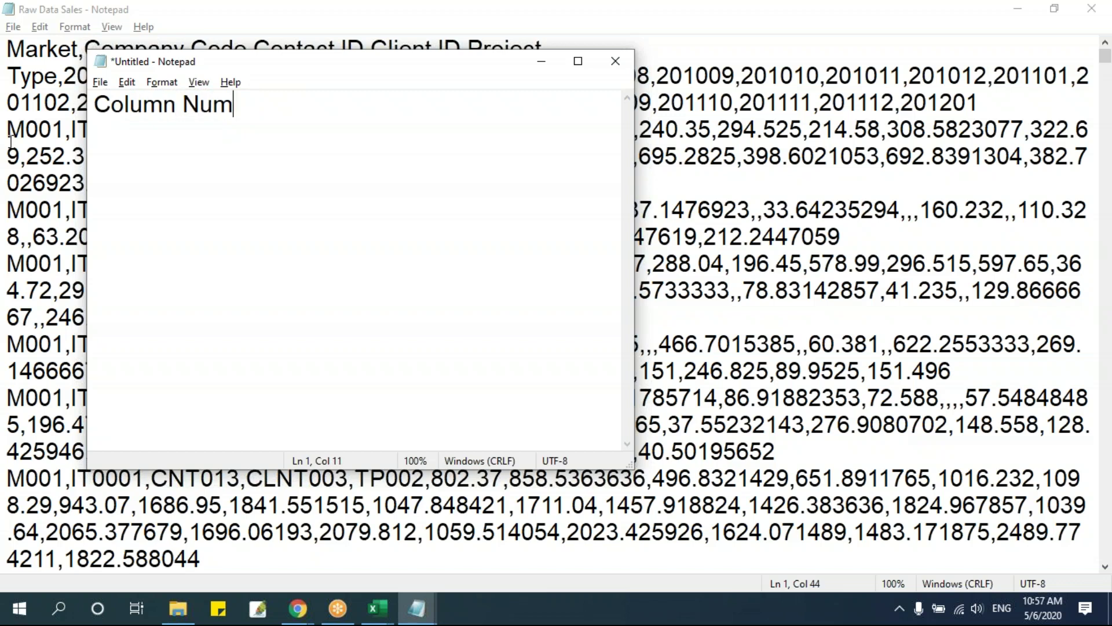
key("Left")
key("Left")
key("Left")
key("Left")
key("Left")
key("Left")
key("BackSpace")
key("Right")
key("Right")
key("Right")
key("Right")
key("Right")
key("Right")
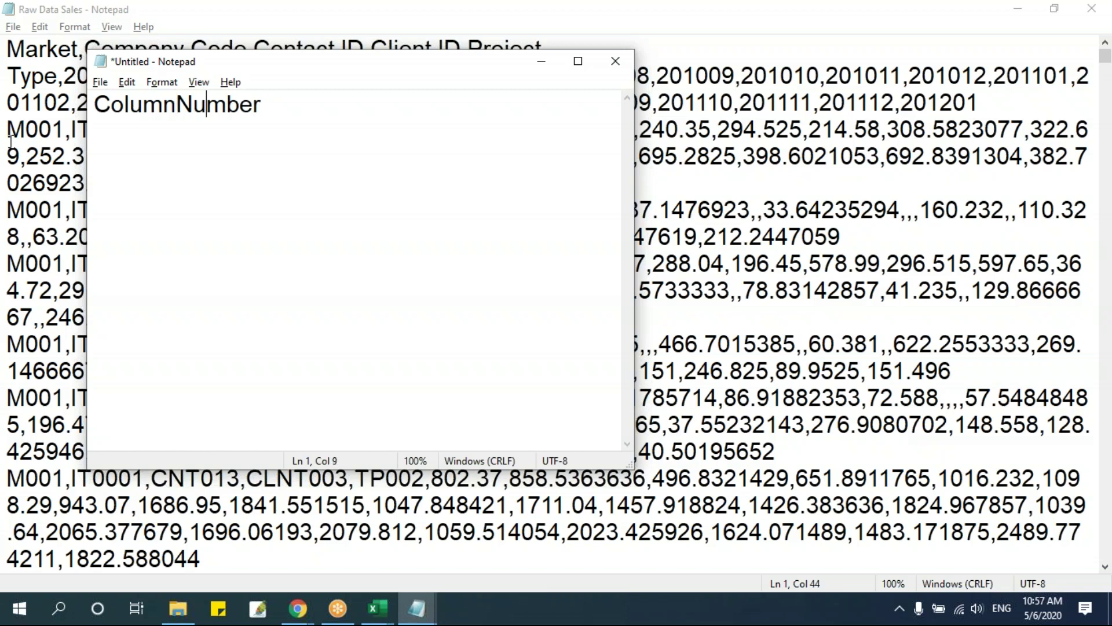
type("1 ColumnNumber2")
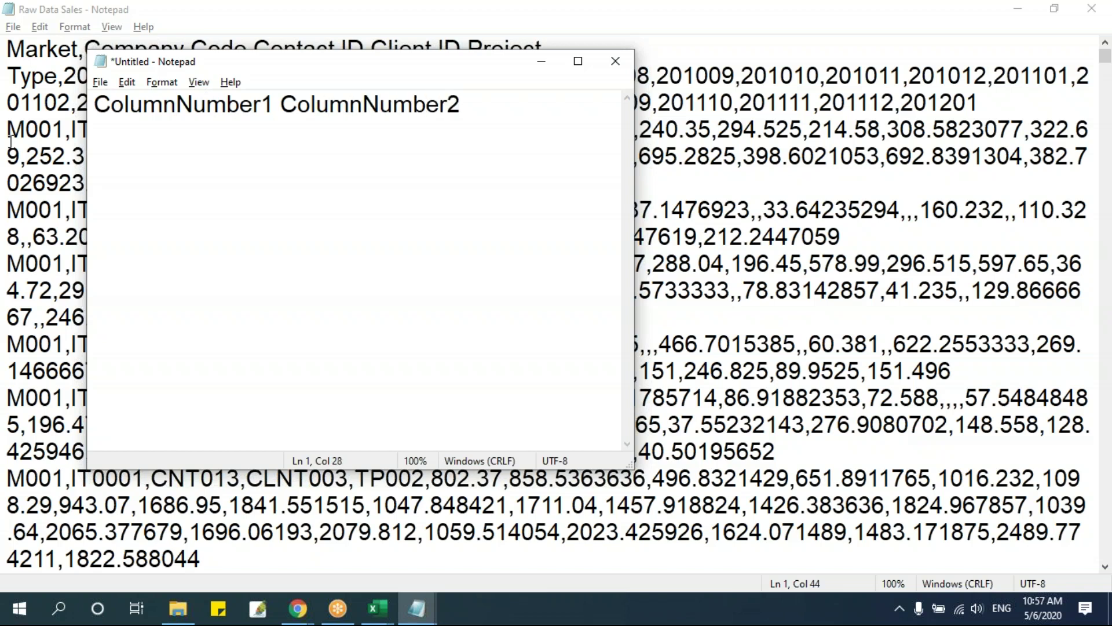
type(" Column")
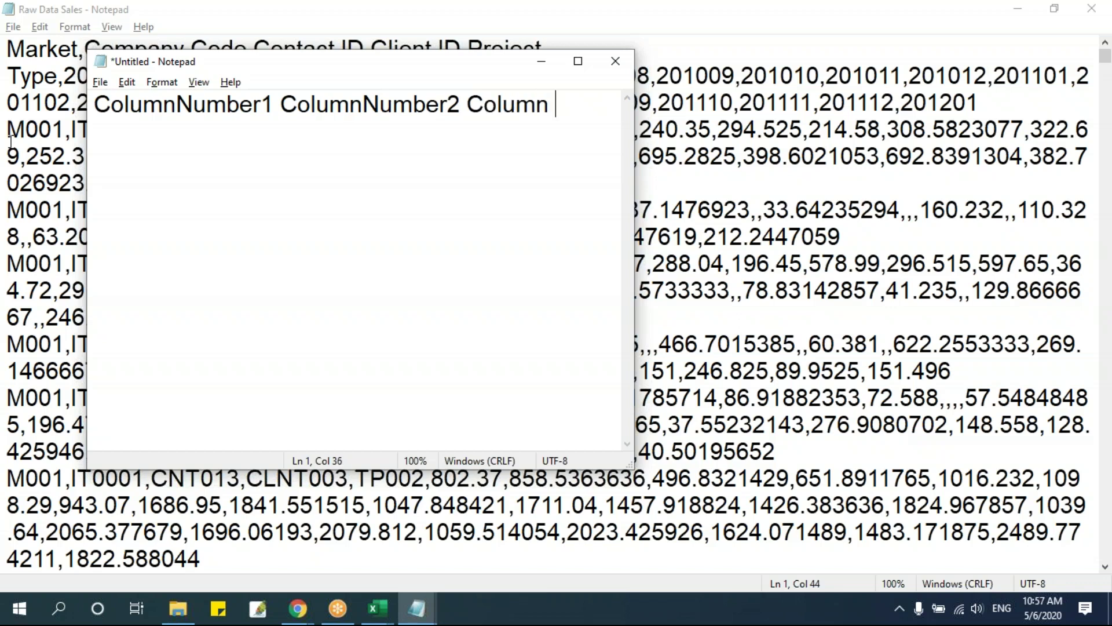
type("Number")
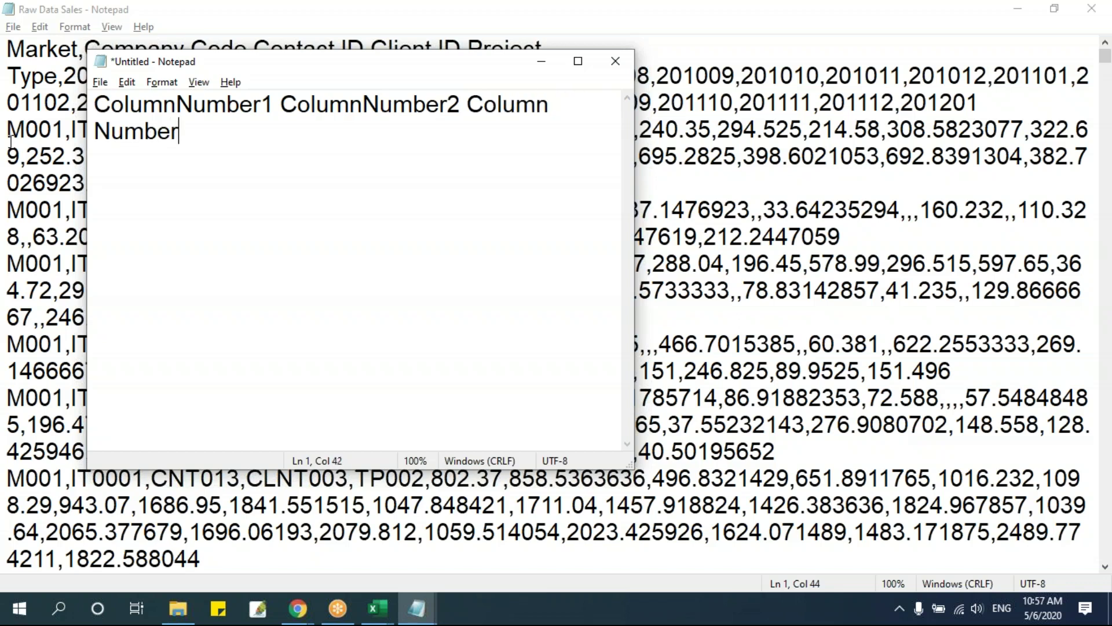
type("3")
Examine the spaces that separate the three header names and the extra space inside Column Number3
left_click_drag(634, 289, 906, 313)
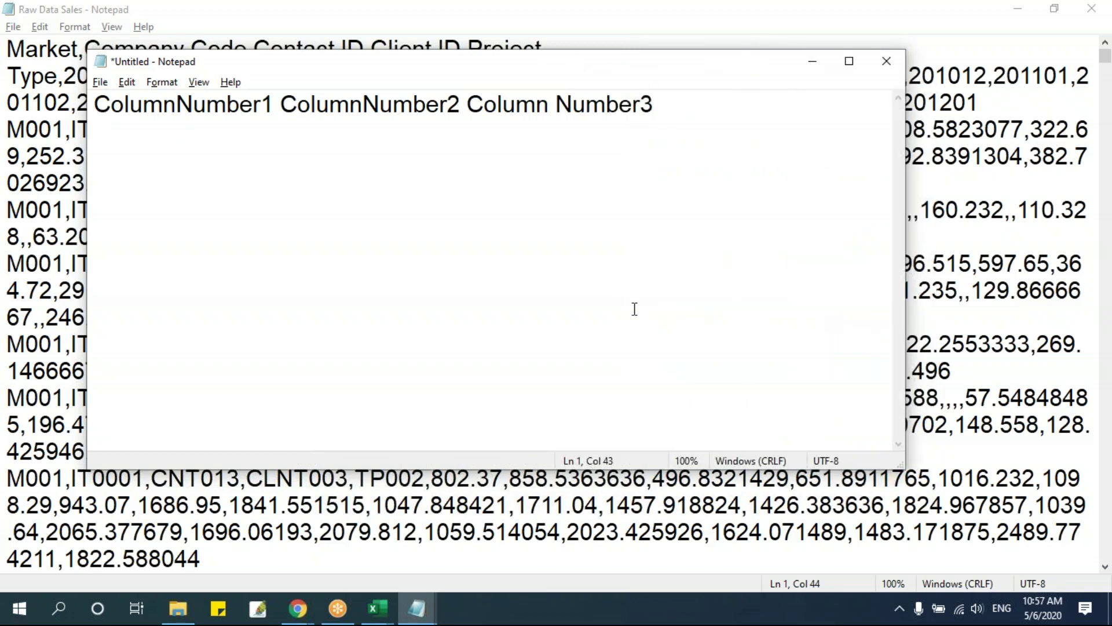
left_click_drag(275, 109, 280, 109)
left_click(288, 199)
left_click_drag(274, 105, 282, 106)
left_click_drag(461, 104, 469, 105)
left_click_drag(548, 104, 555, 105)
left_click_drag(660, 107, 556, 108)
left_click_drag(468, 107, 549, 109)
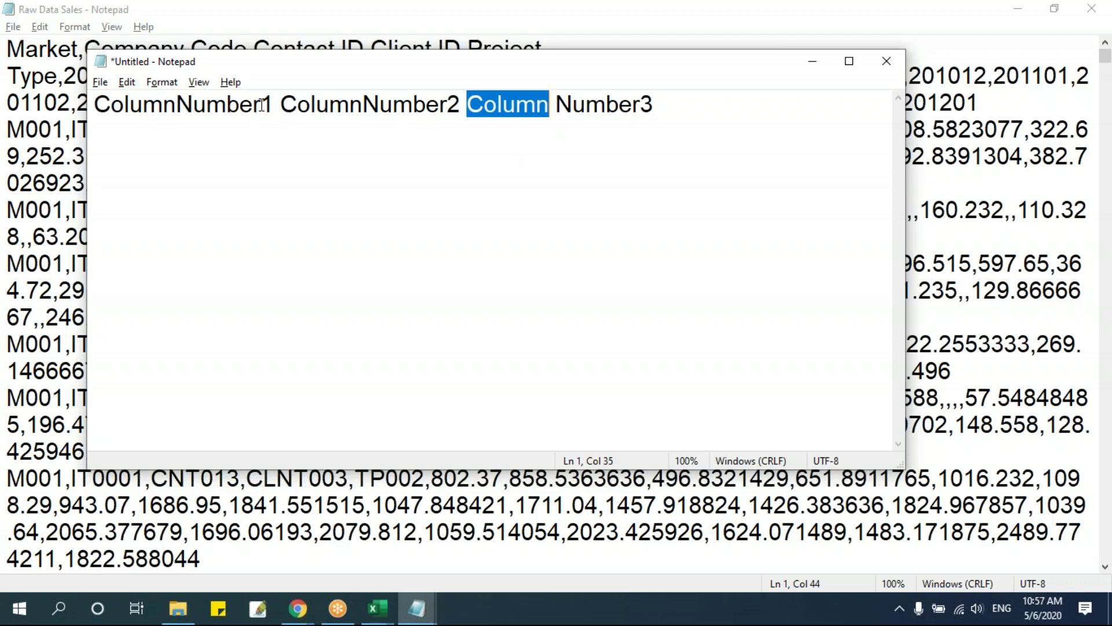
left_click_drag(94, 105, 270, 105)
left_click_drag(548, 108, 556, 108)
left_click_drag(467, 104, 670, 132)
left_click(626, 151)
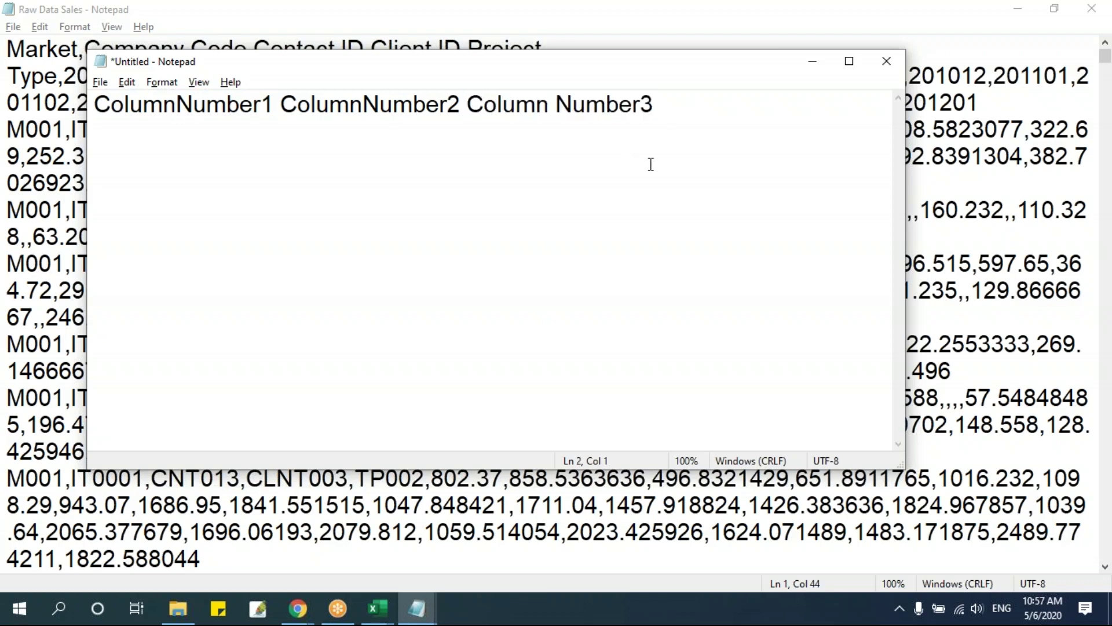
Enclose the header name ColumnNumber1 in double quotes
left_click(111, 108)
type("\"")
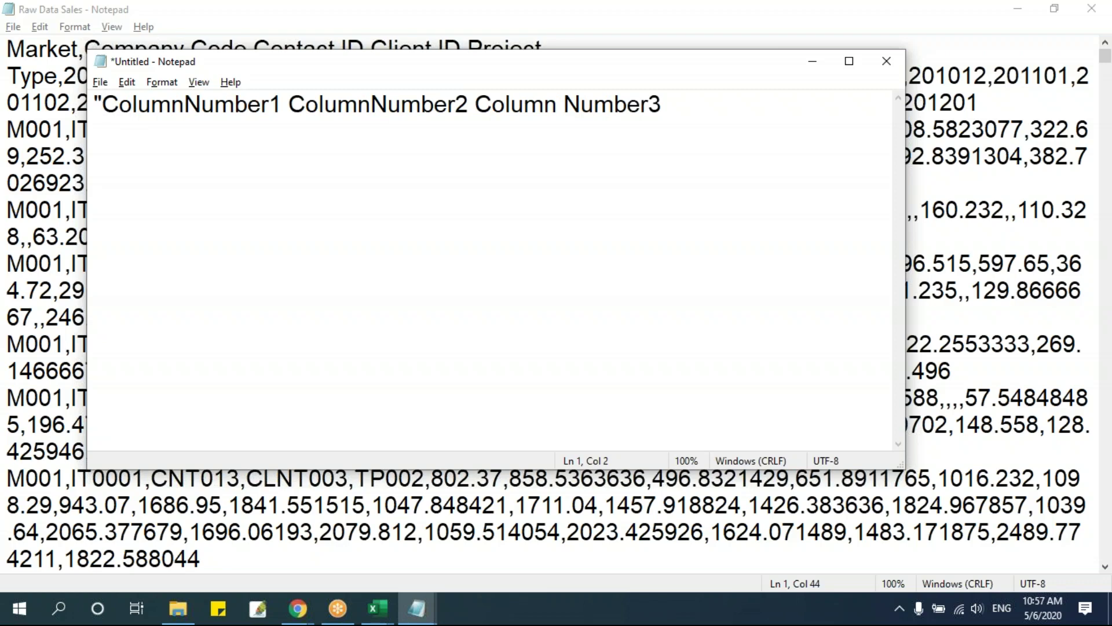
key("Right")
key("Right")
key("Right")
key("Right")
key("Right")
key("Right")
key("Right")
key("Right")
key("Right")
key("Right")
key("Right")
key("Right")
type("\"")
Enclose the header name ColumnNumber2 in double quotes
key("Right")
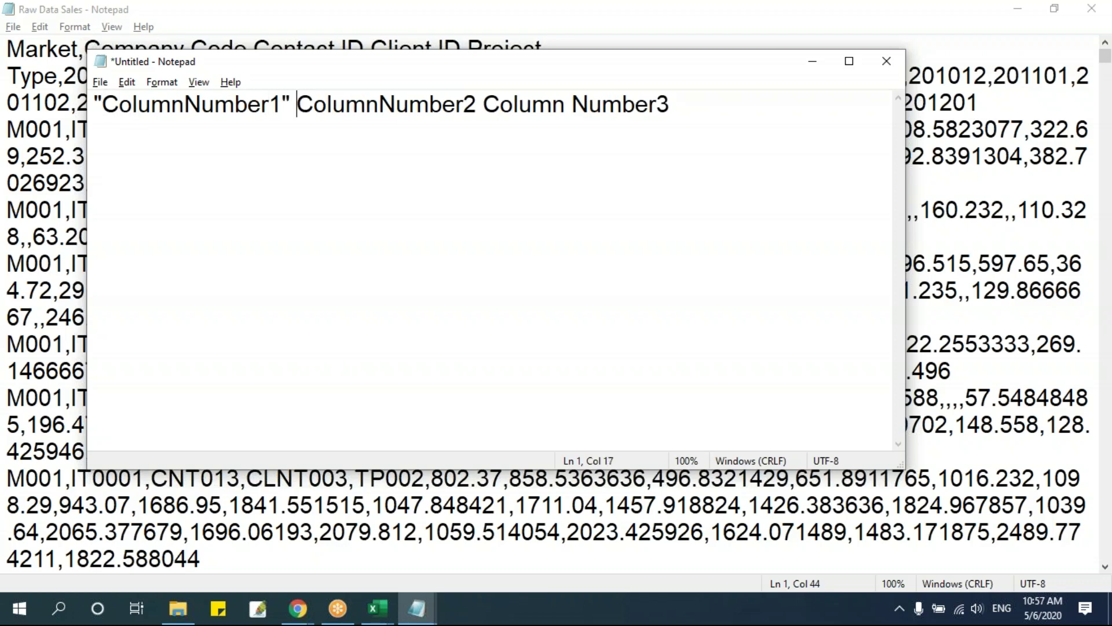
type("\"")
key("Right")
key("Right")
key("Right")
key("Right")
key("Right")
key("Right")
key("Right")
key("Right")
key("Right")
key("Right")
key("Right")
key("Right")
key("Right")
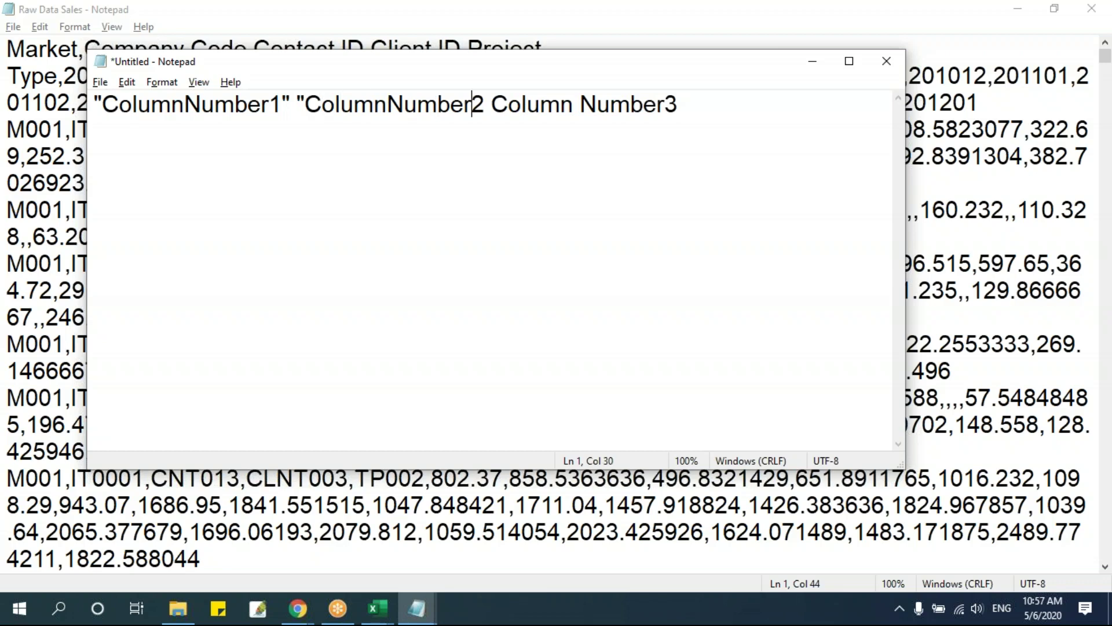
type("\" ")
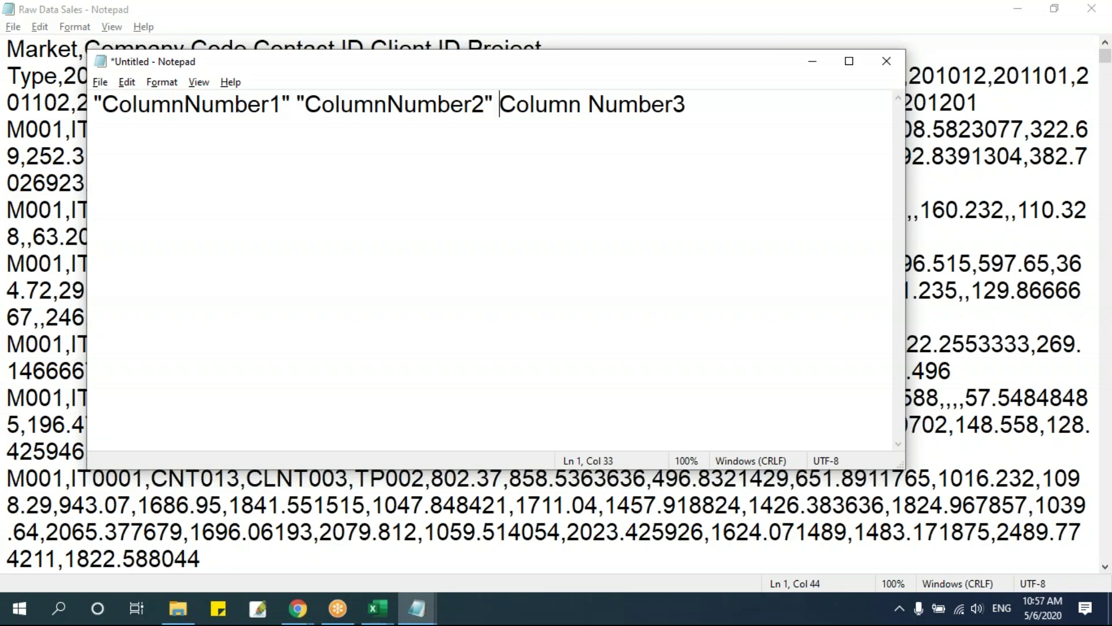
Enclose the header name Column Number3 in double quotes so its inner space counts as text
type("\"")
key("Right")
key("Right")
key("Right")
key("Right")
key("Right")
key("Right")
key("Right")
key("Right")
key("Right")
key("Right")
key("Right")
key("Right")
key("Right")
key("Right")
key("Right")
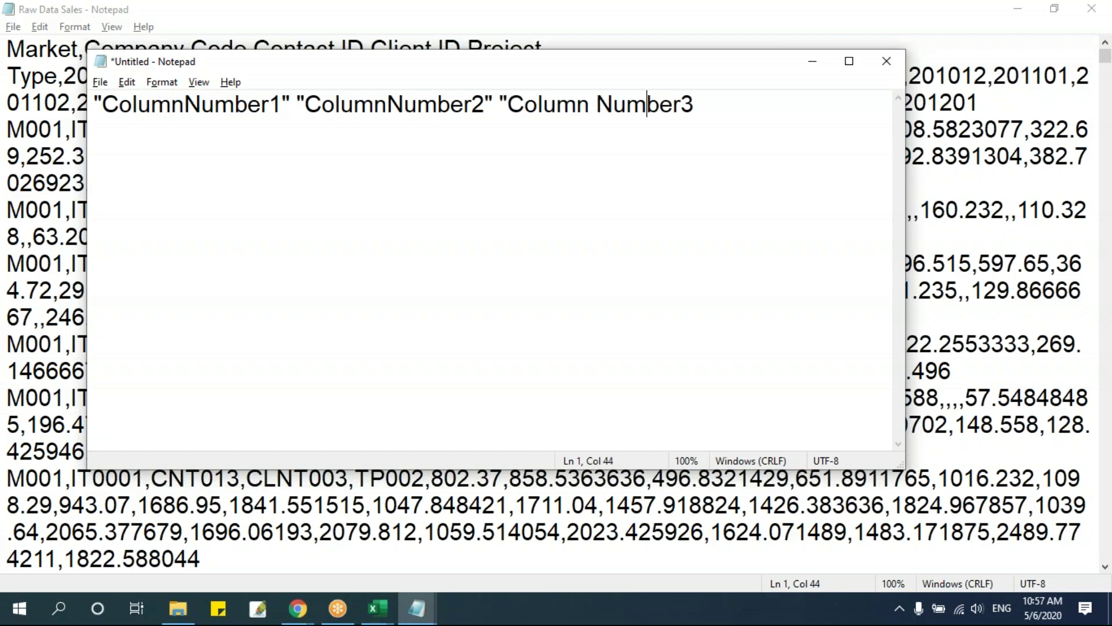
key("Left")
type("\"")
left_click_drag(516, 107, 690, 142)
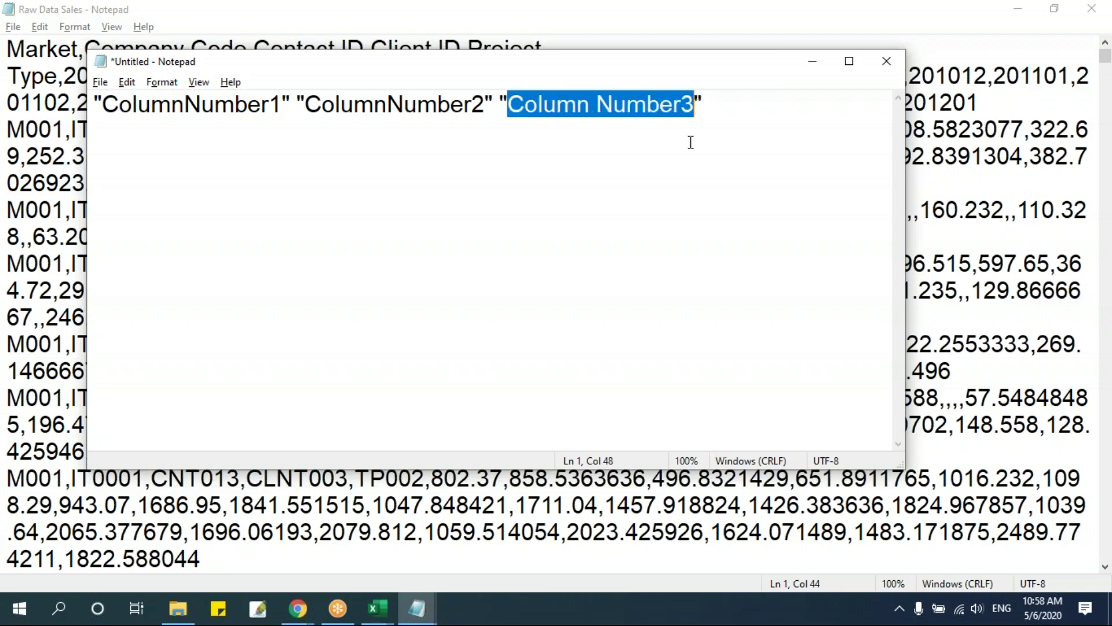
Add a second line with the space-separated values 111 222 333 below the quoted headers
left_click(732, 104)
key("Return")
type("111")
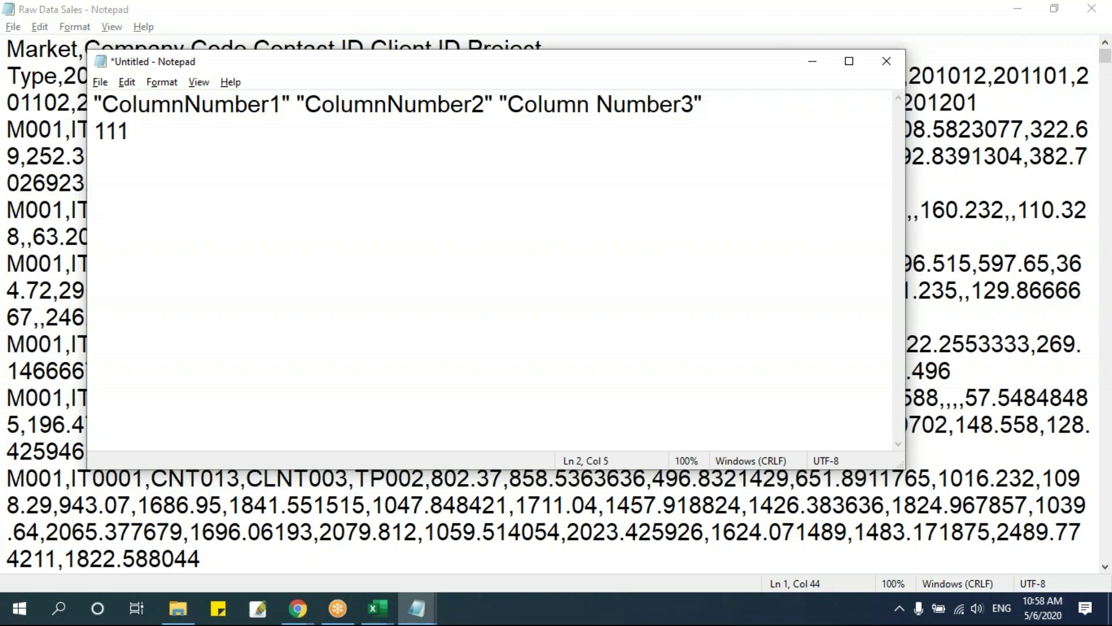
type(" 222 333")
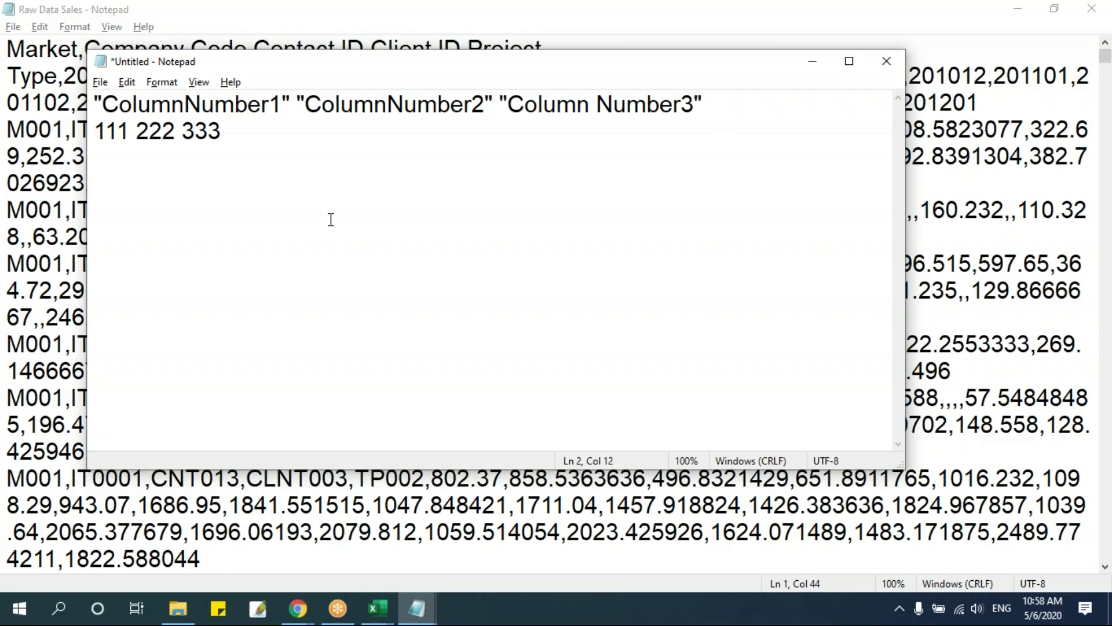
Replace the spaces in the values line with commas so it reads 111,222,333
left_click(139, 128)
left_click(202, 155)
left_click(143, 131)
key("BackSpace")
type(",")
key("Right")
key("Right")
key("Right")
key("Right")
key("BackSpace")
type(",")
left_click_drag(231, 128, 93, 131)
left_click(110, 105)
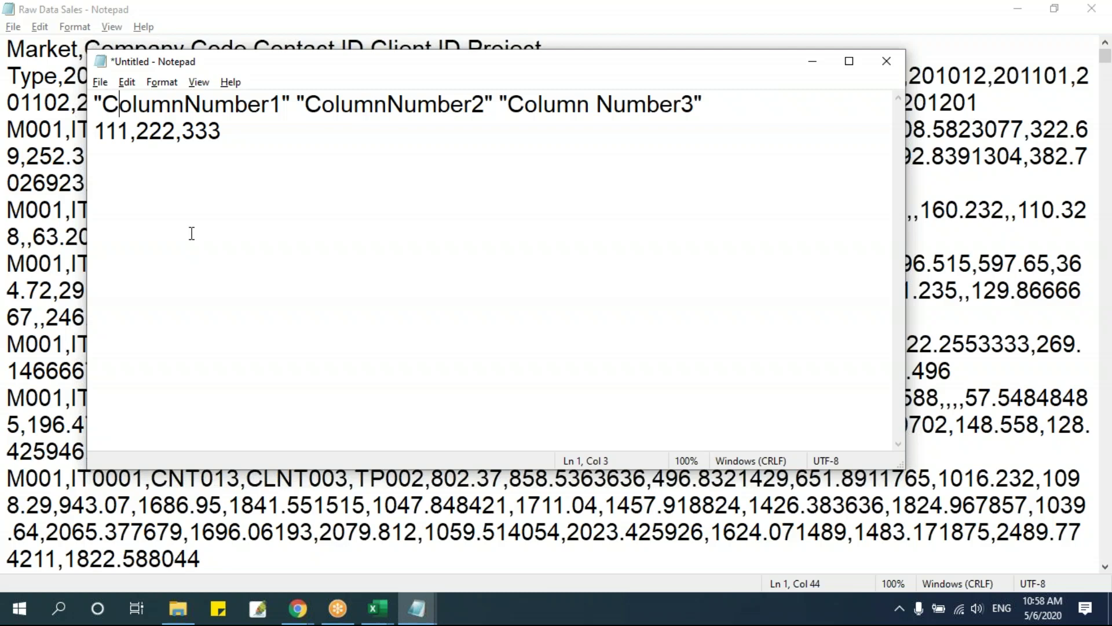
left_click_drag(128, 132, 137, 132)
Add the example file name FileName.csv below the sample, leaving a blank line between
left_click(272, 143)
key("Return")
key("Return")
type("FileName.csv")
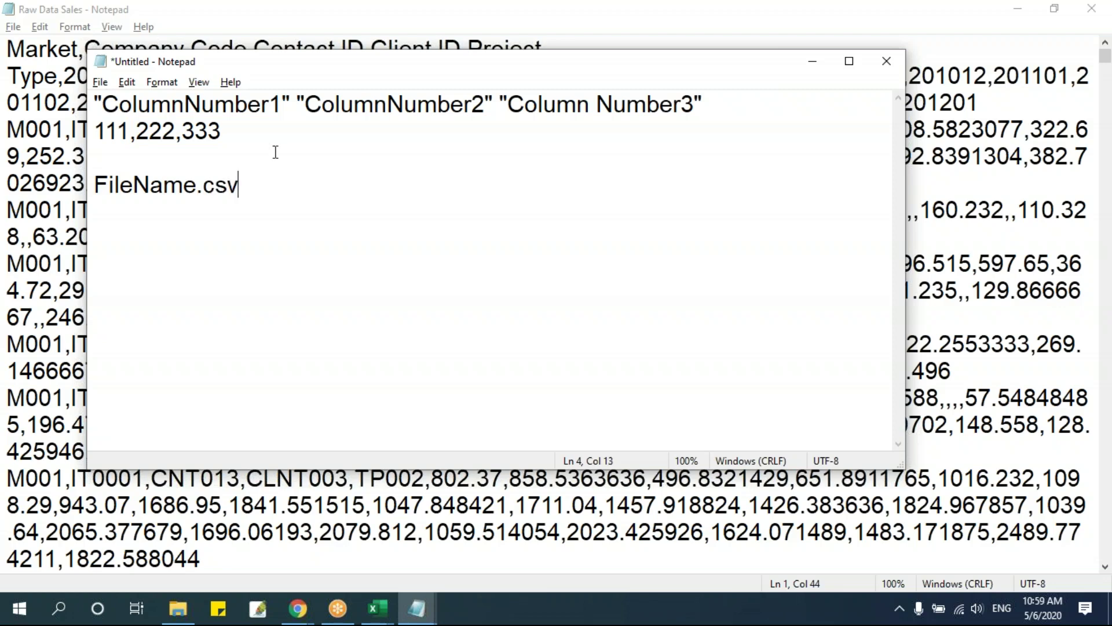
key("Left")
key("Left")
key("Left")
key("Right")
key("Right")
key("Right")
Close the untitled note without saving and return to the Raw Data Sales text
left_click(887, 60)
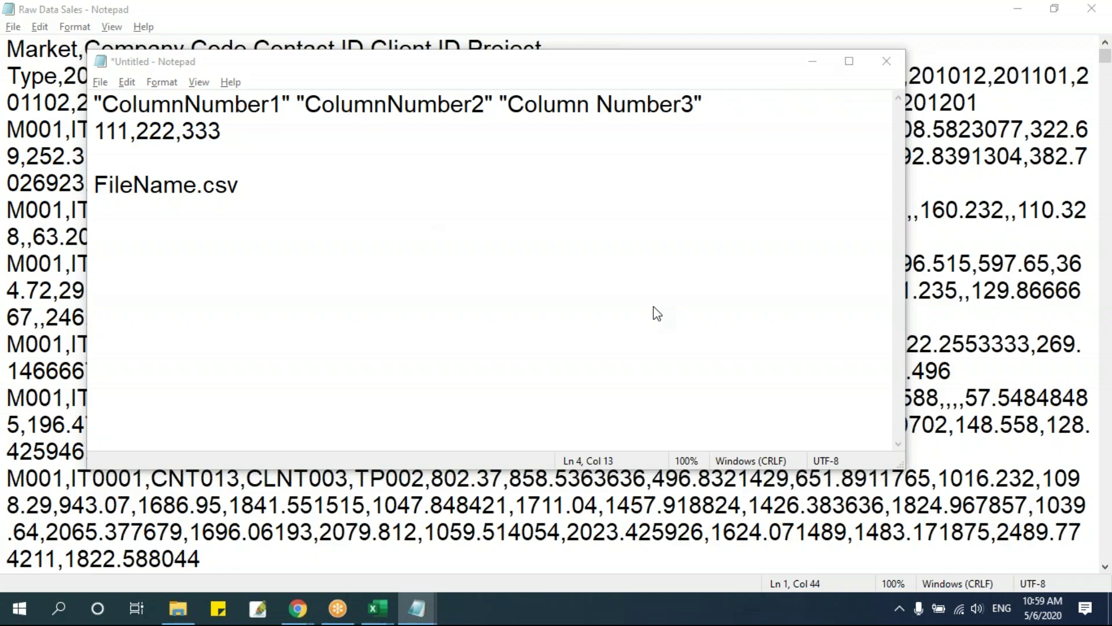
left_click(583, 305)
left_click(490, 289)
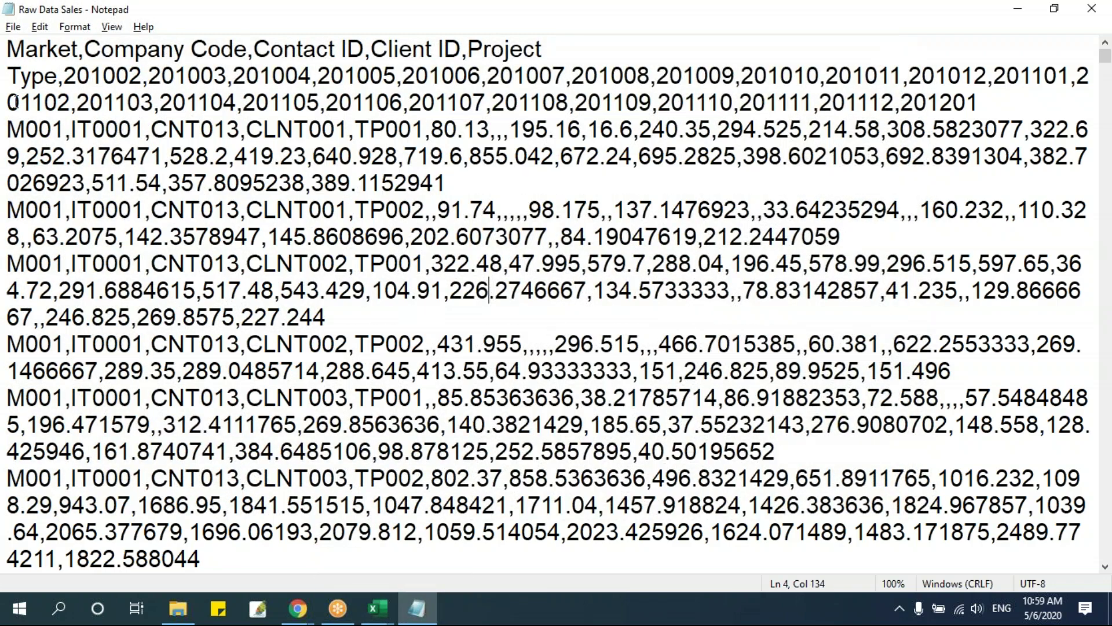
Review the comma-separated rows in Raw Data Sales and close the text file
left_click_drag(7, 51, 486, 559)
left_click(439, 368)
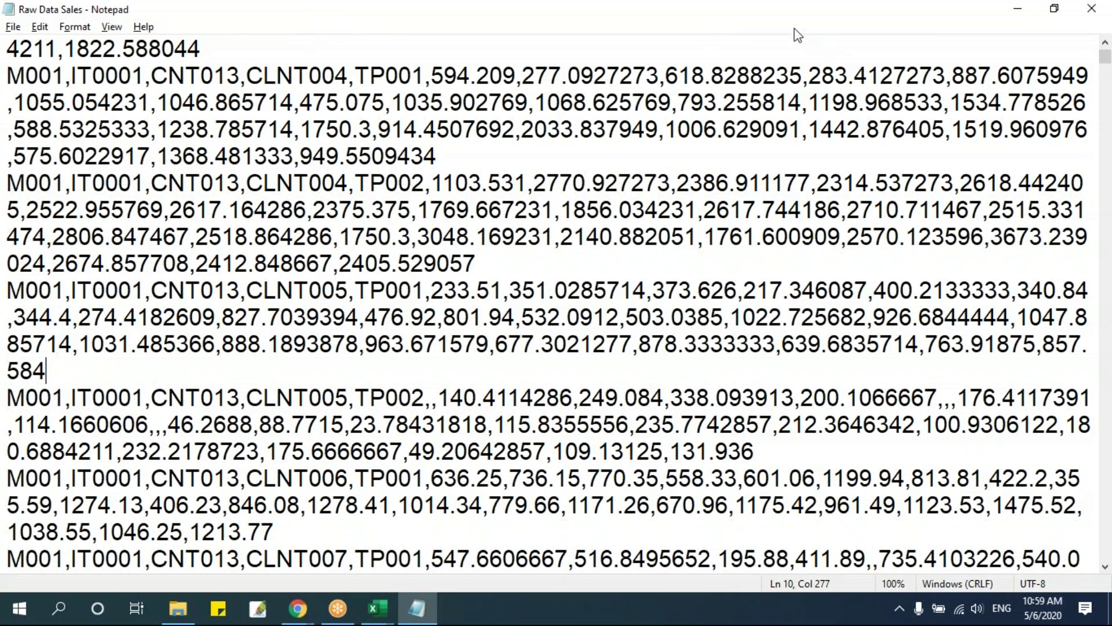
left_click(1092, 9)
left_click(471, 336)
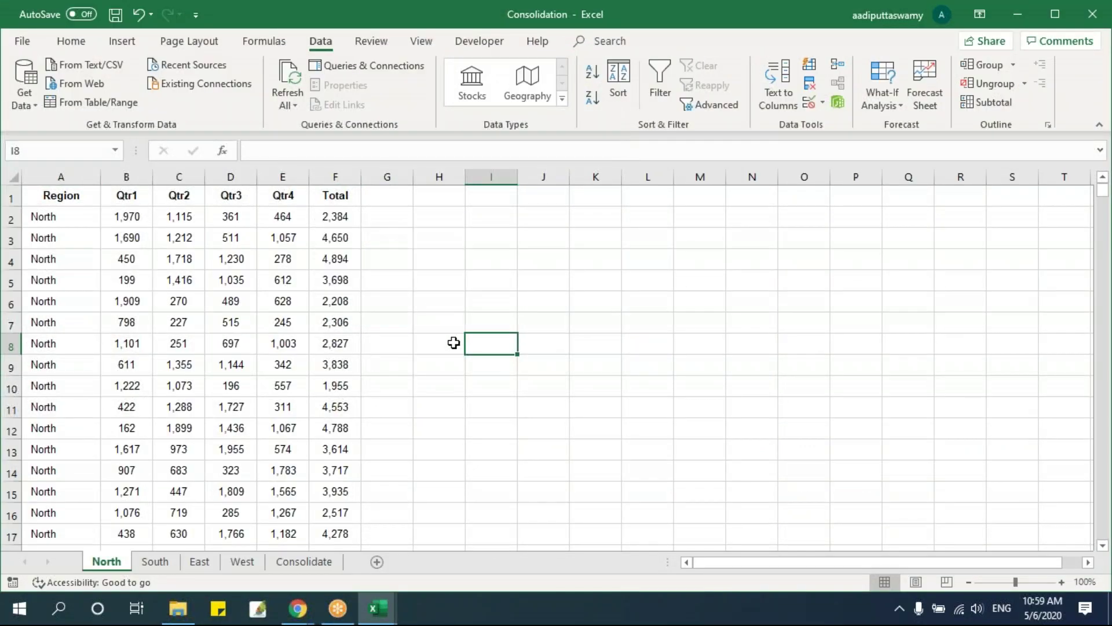
Open the Raw Data Sales text file from the Text To Columns folder in Excel and maximize its window
left_click(177, 609)
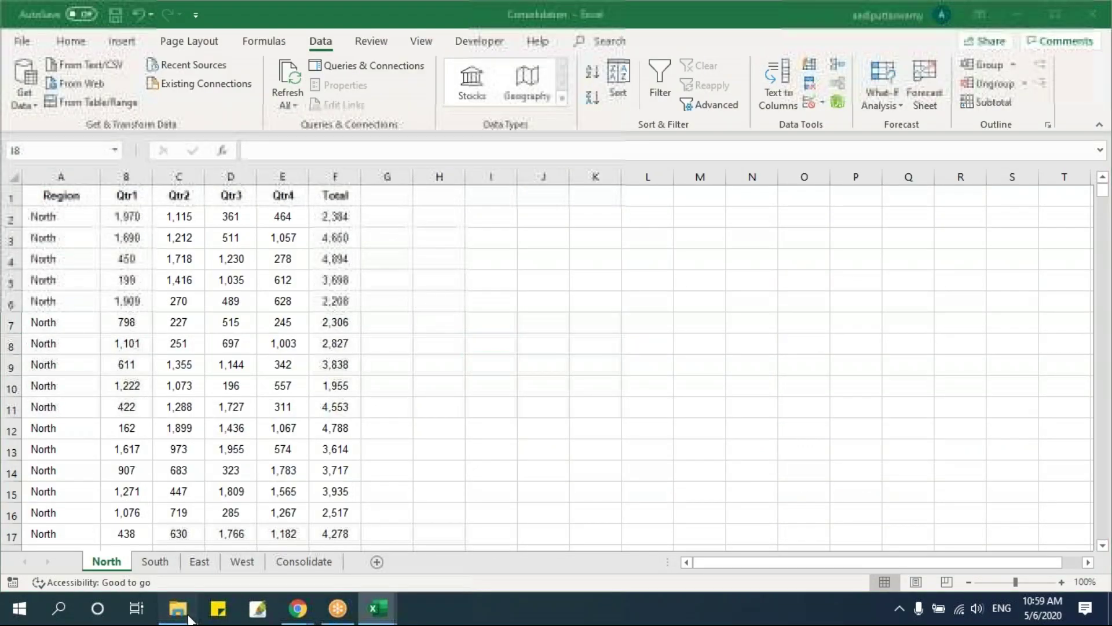
left_click(266, 380)
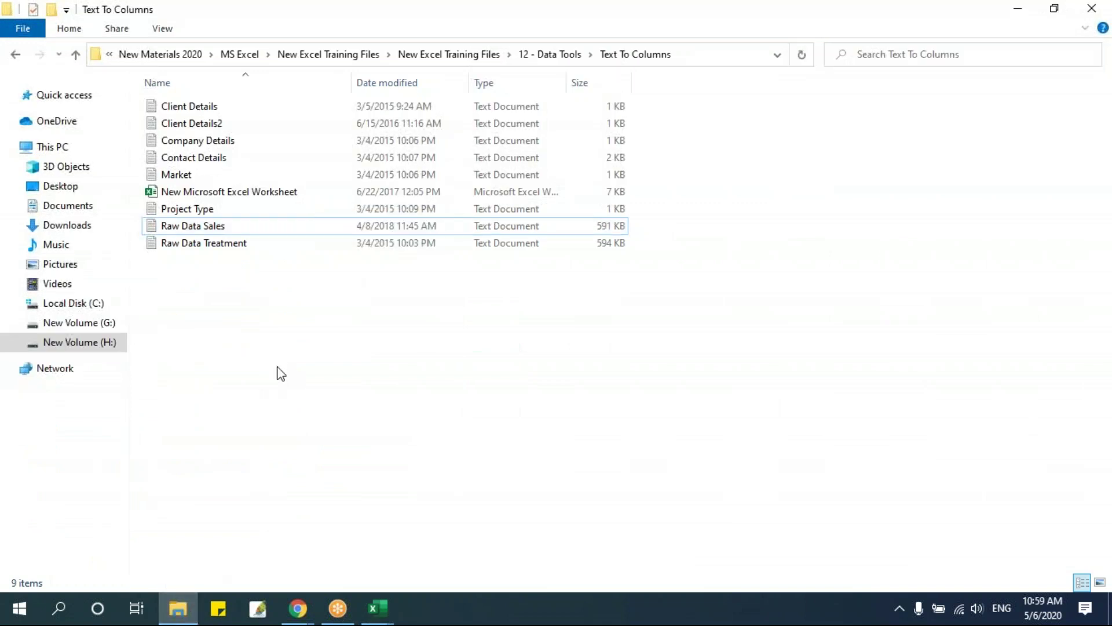
left_click(203, 230)
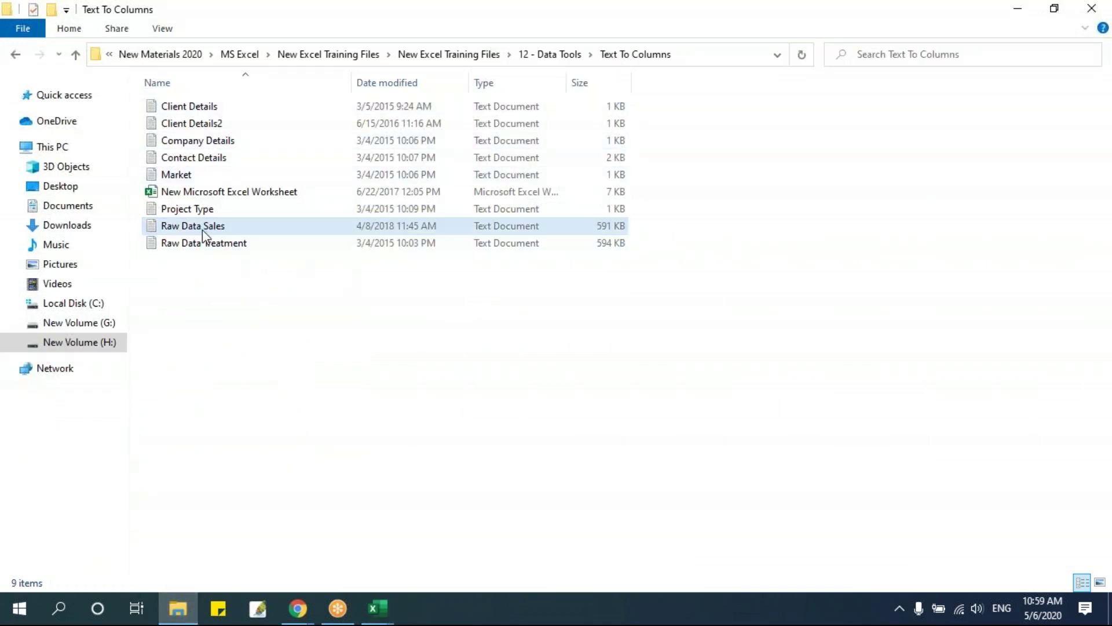
left_click_drag(197, 234, 422, 345)
key("alt+Tab")
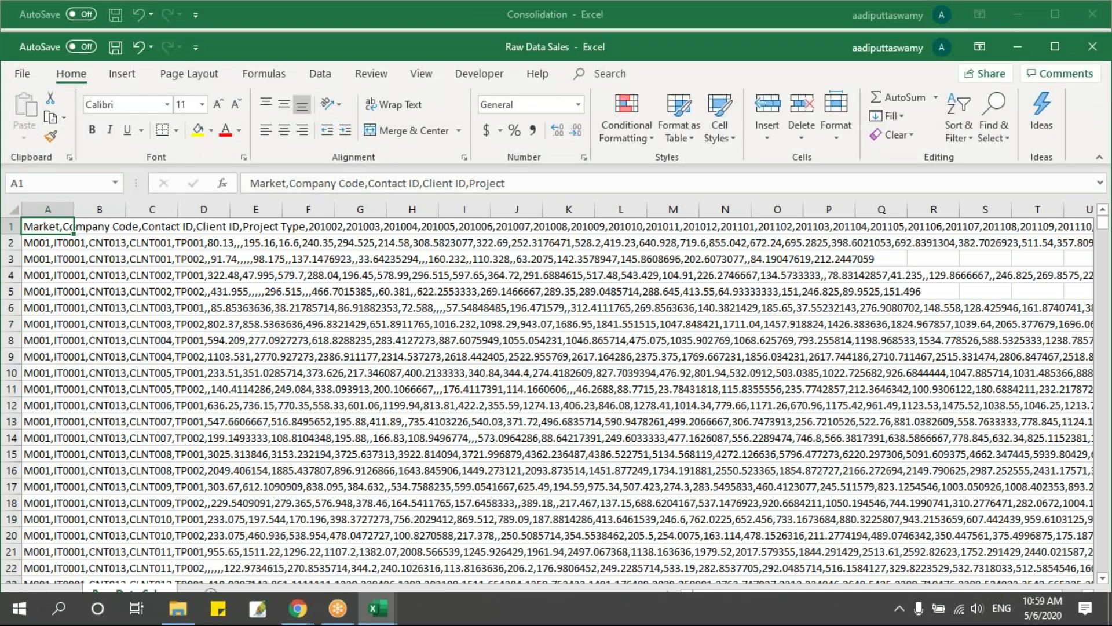
left_click(1055, 46)
Examine how far the unsplit comma-separated records extend in column A, from the header to the last row
left_click_drag(40, 194, 38, 364)
key("ctrl+Home")
key("ctrl+shift+Down")
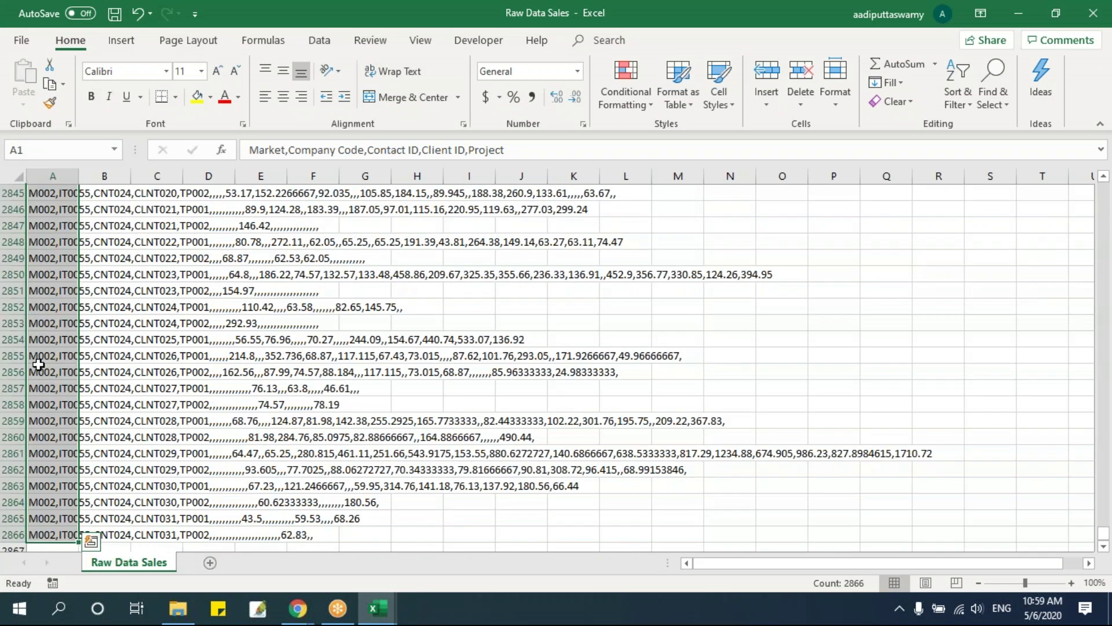
key("ctrl+Home")
key("ctrl+Down")
key("ctrl+Up")
key("ctrl+Down")
key("ctrl+Up")
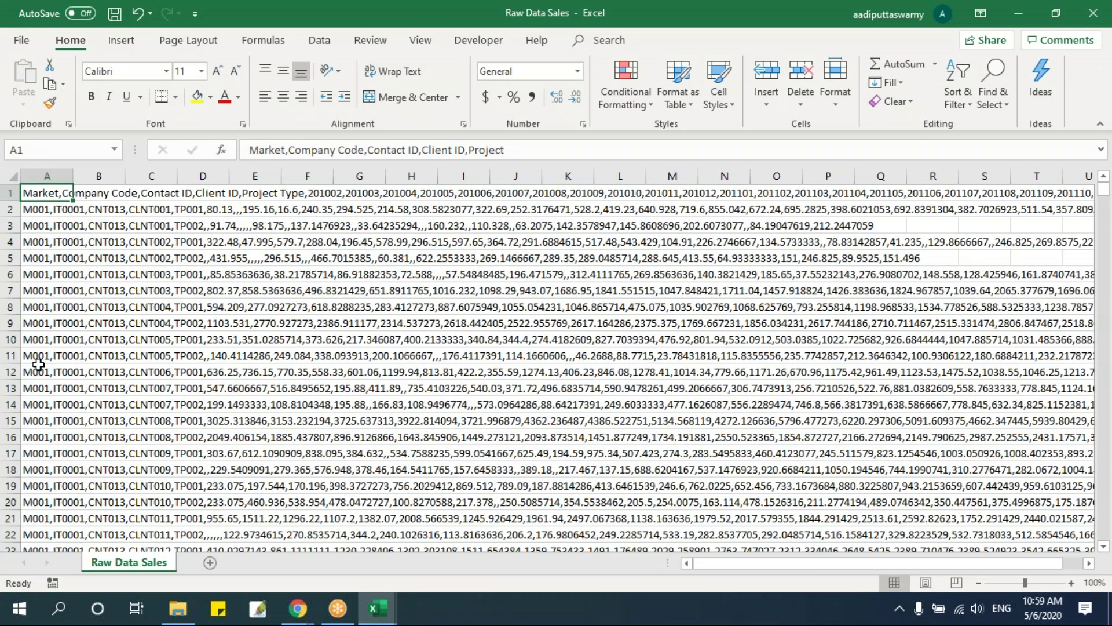
Step through the first rows of columns A and B to check which cells actually hold the record text
key("Right")
key("Left")
key("Down")
key("Down")
key("Down")
key("Down")
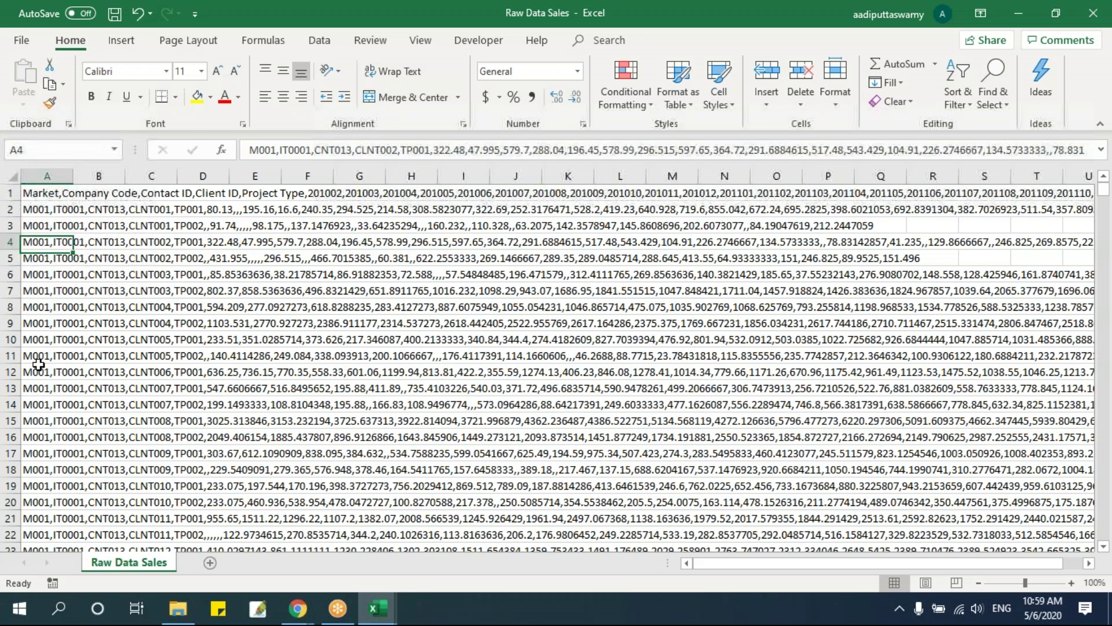
key("Up")
key("Up")
key("Up")
key("Up")
key("Right")
key("Down")
key("Down")
key("Down")
key("Down")
key("Down")
key("Down")
key("Down")
key("Down")
key("Down")
key("Down")
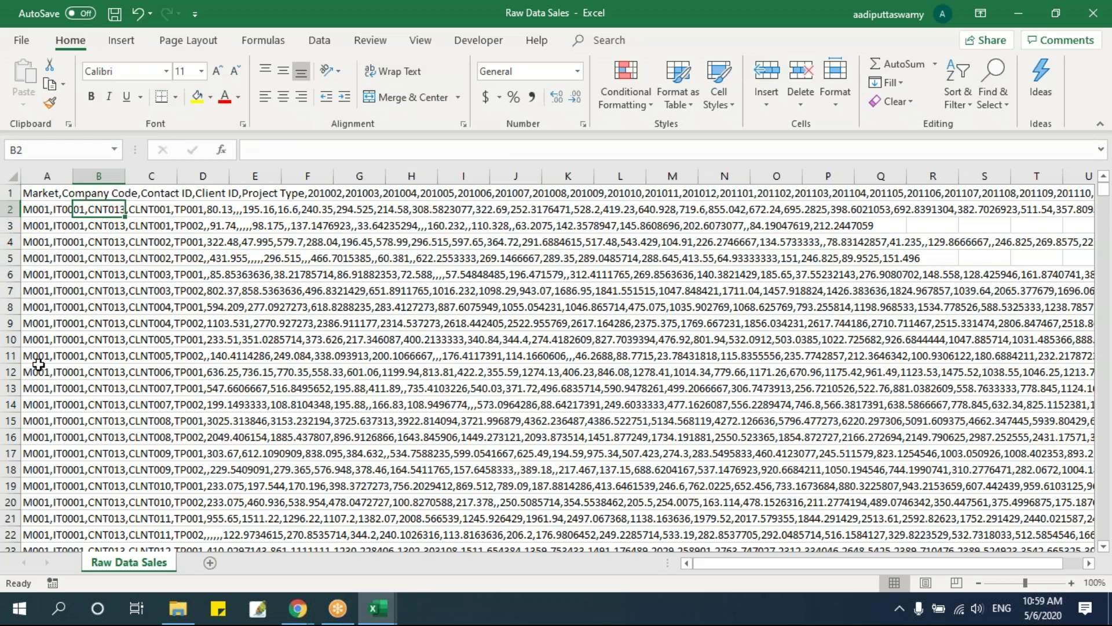
key("Up")
key("Up")
key("Up")
key("Up")
key("Up")
key("Up")
key("Up")
key("Up")
key("Up")
key("Up")
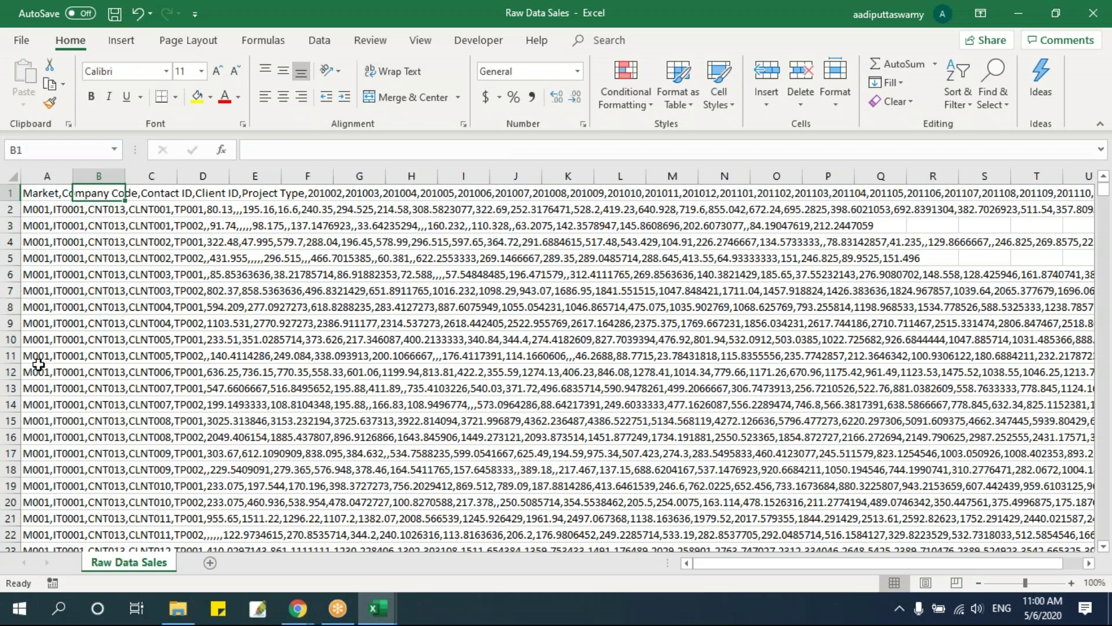
key("Left")
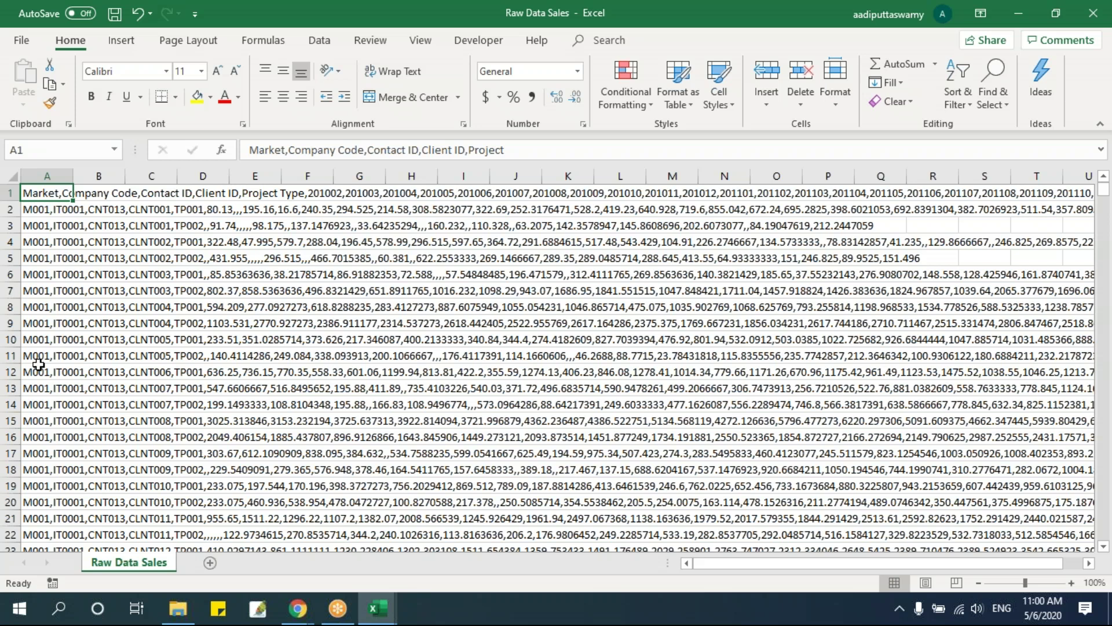
Select the records in column A from the header to the last row and start Text to Columns with the Delimited data type
key("ctrl+shift+Down")
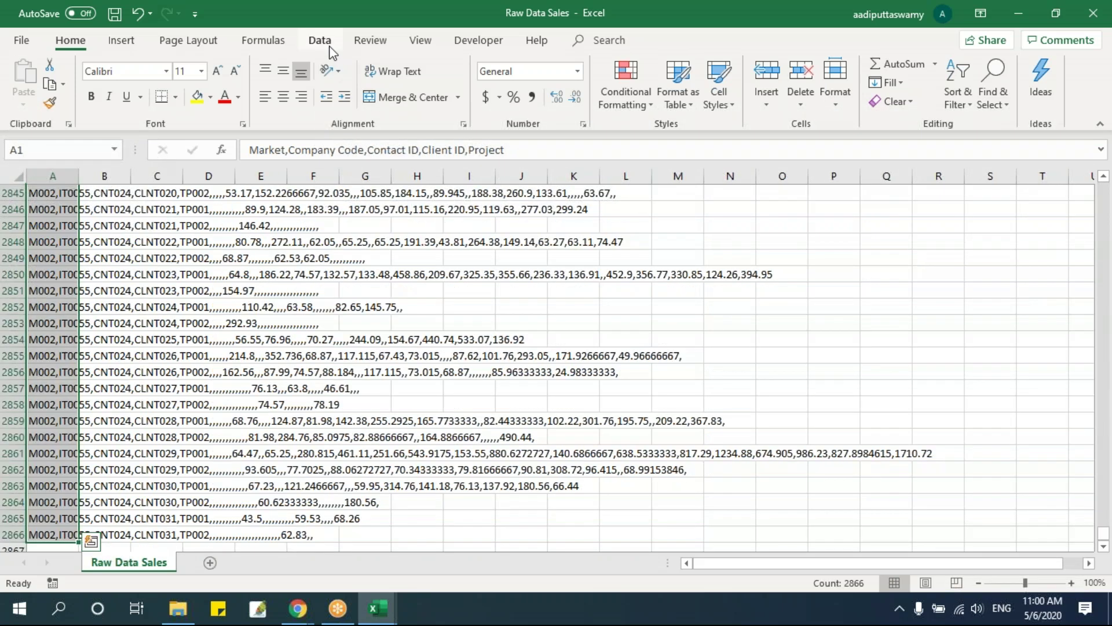
left_click(320, 41)
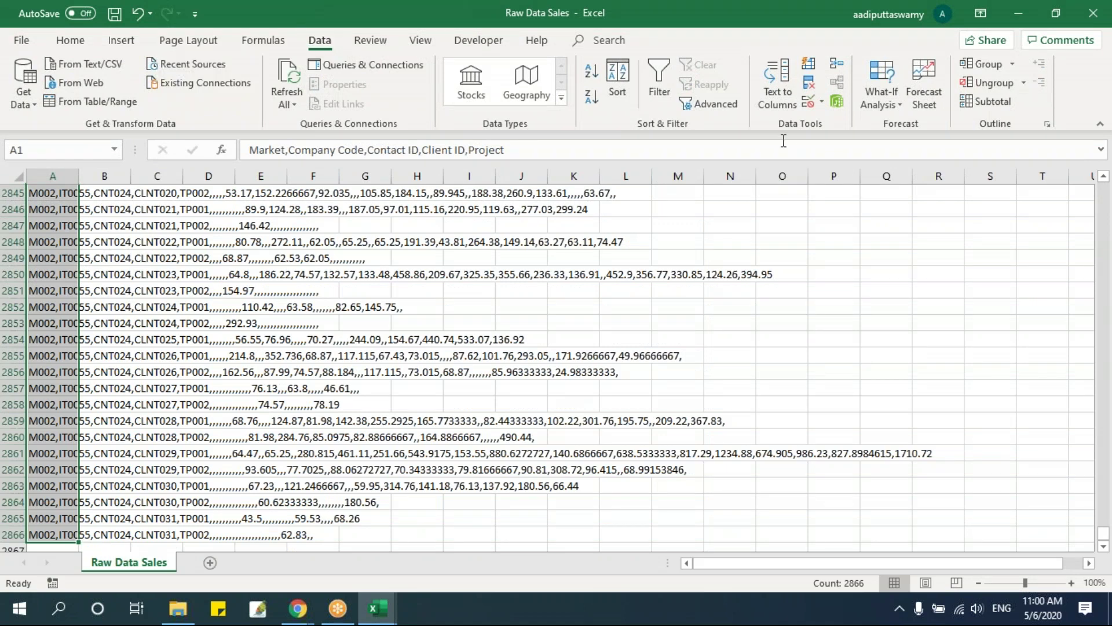
left_click(780, 85)
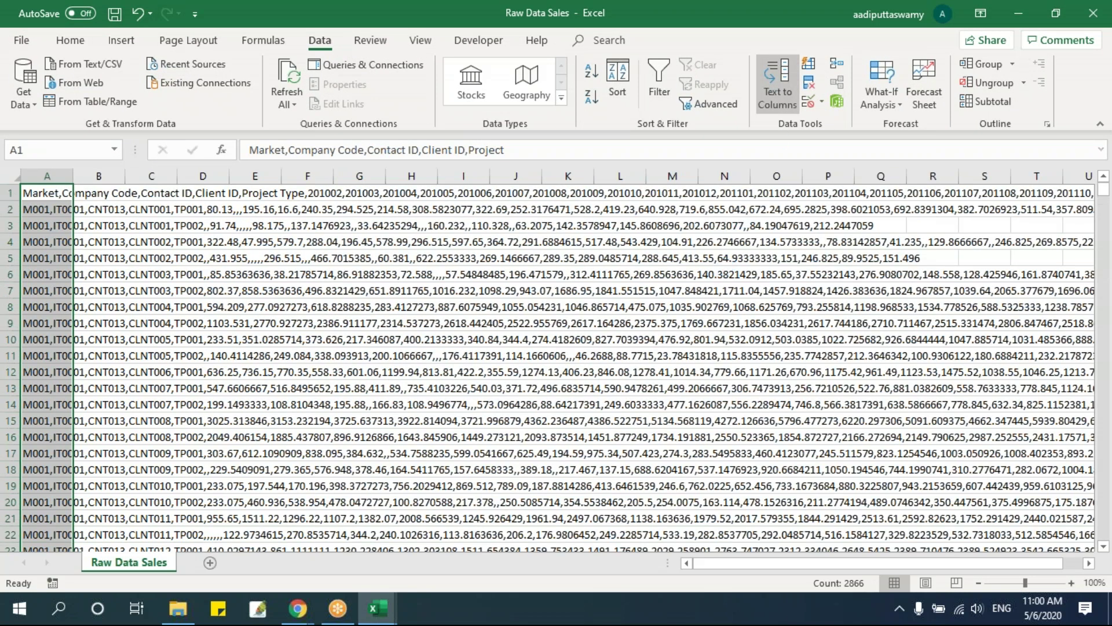
left_click_drag(530, 174, 382, 172)
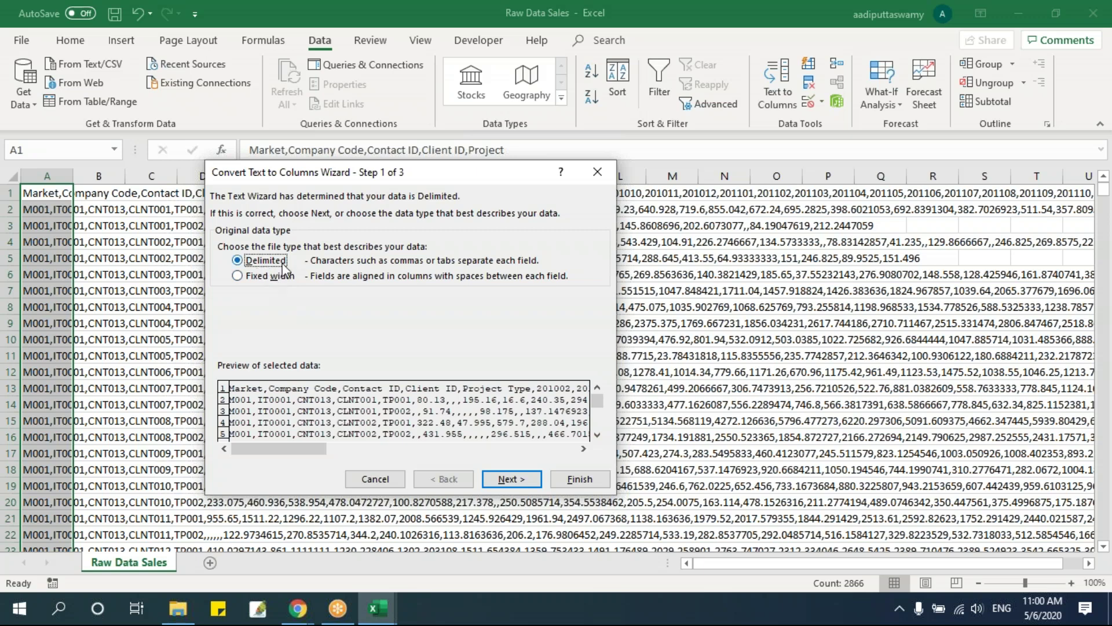
left_click(512, 480)
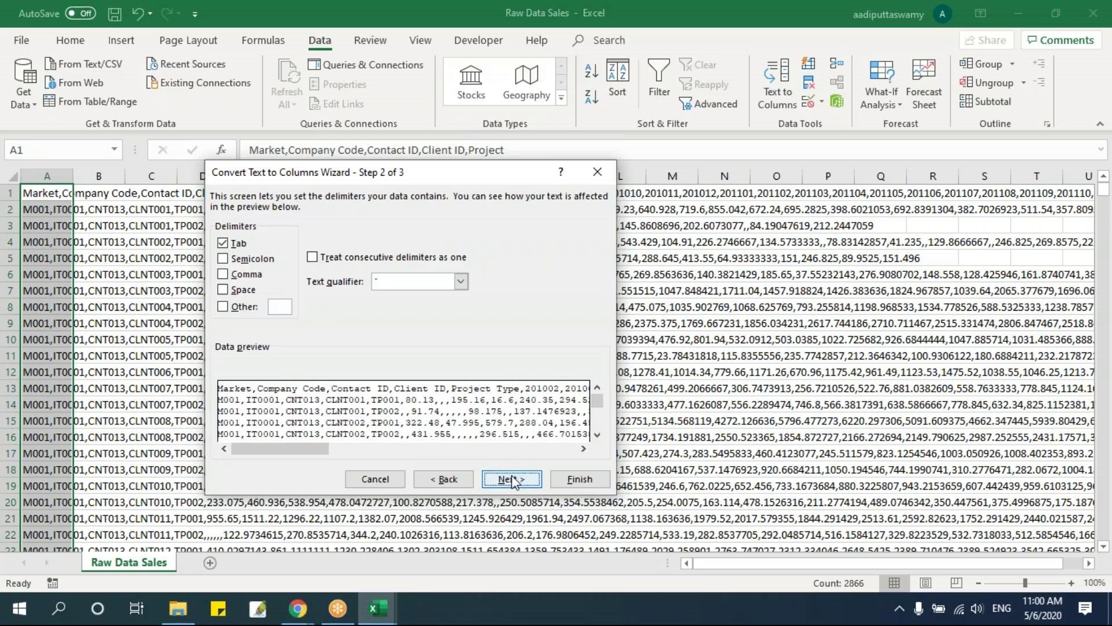
Split the sales records using only Comma as delimiter, keeping the double-quote text qualifier, General format and destination $A$1
left_click(223, 243)
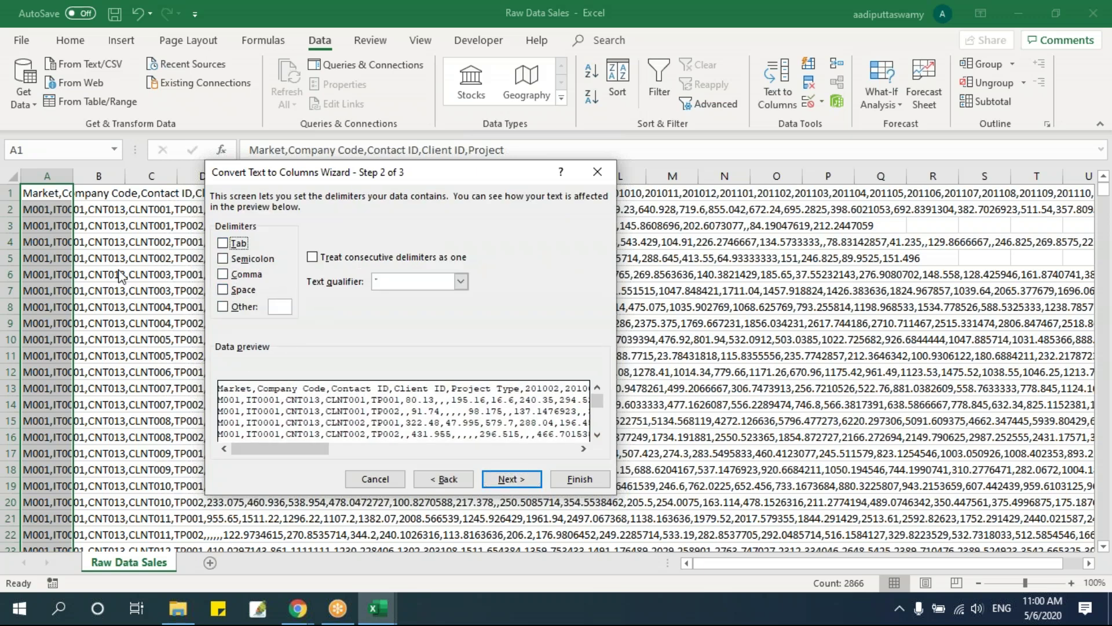
left_click(223, 275)
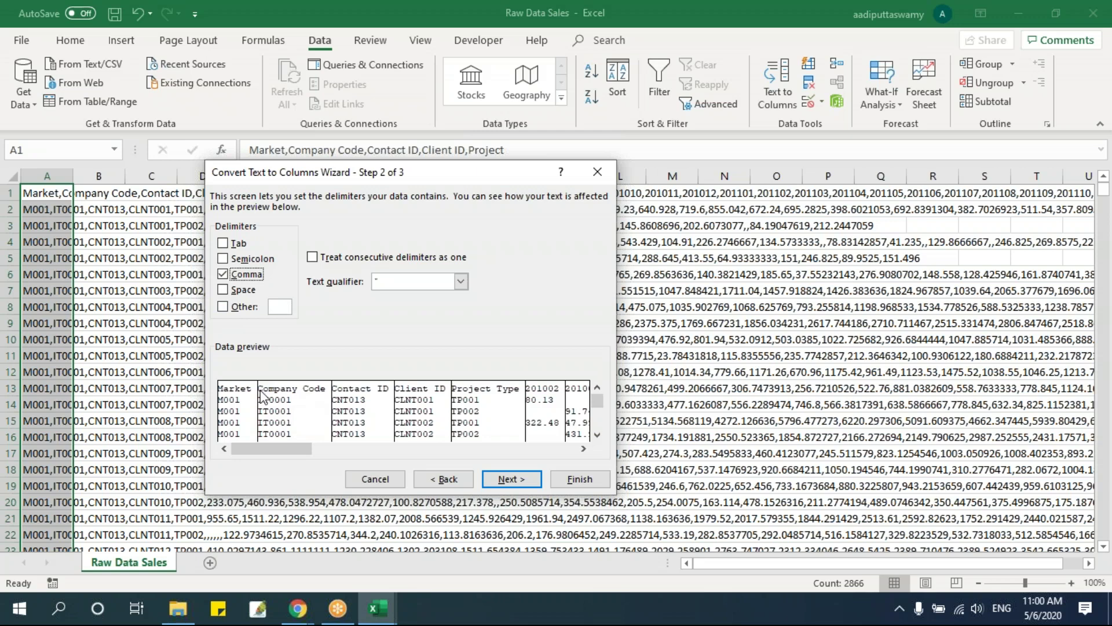
left_click(462, 283)
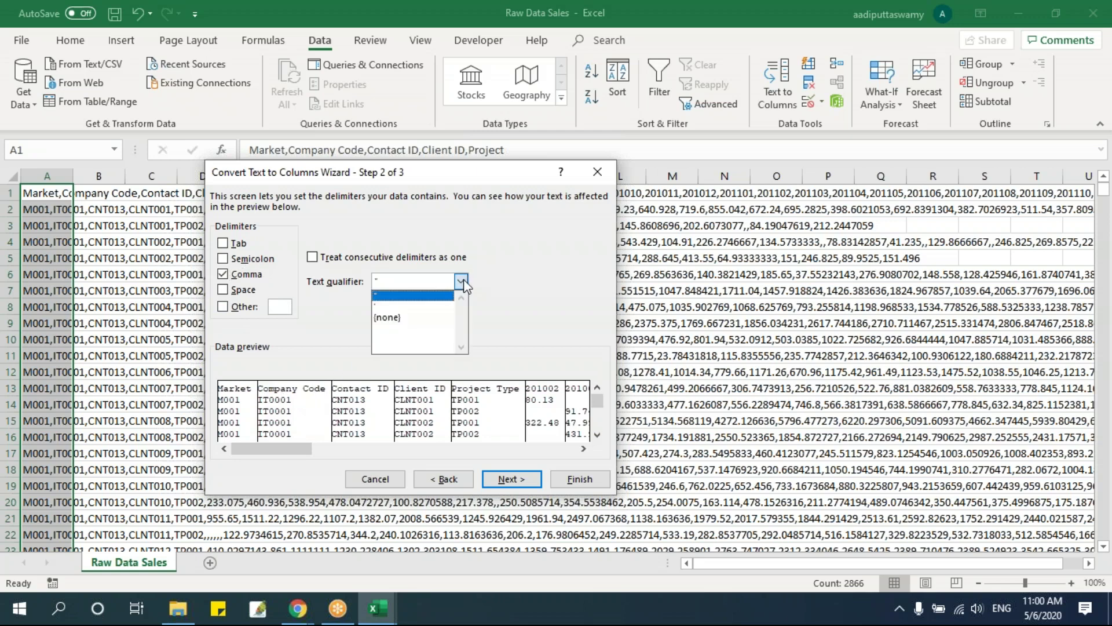
left_click(564, 281)
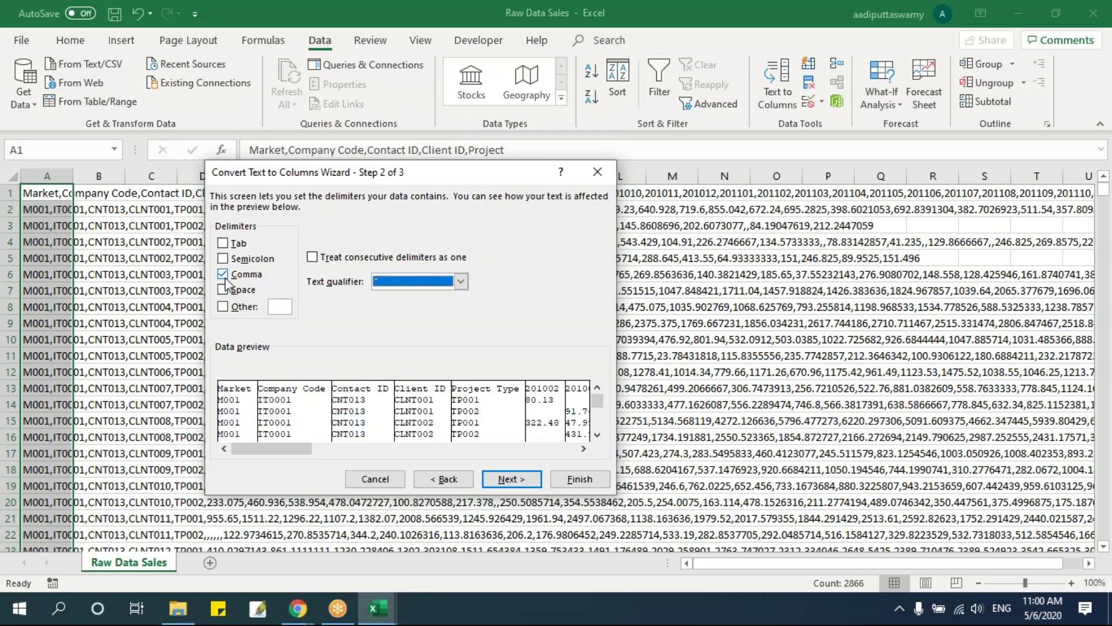
left_click(513, 481)
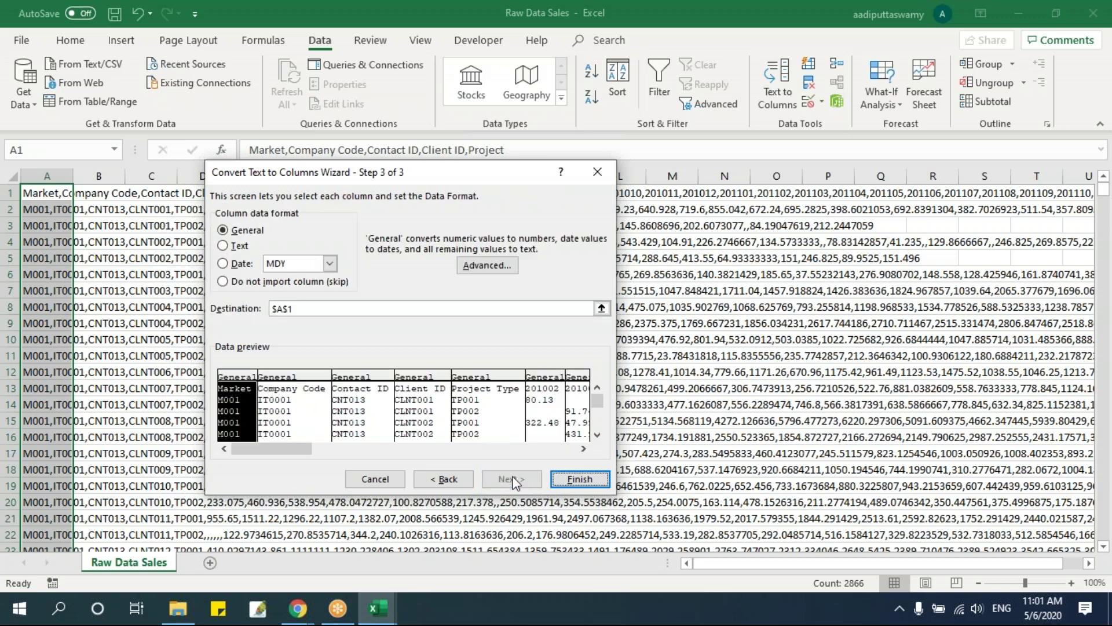
left_click(576, 479)
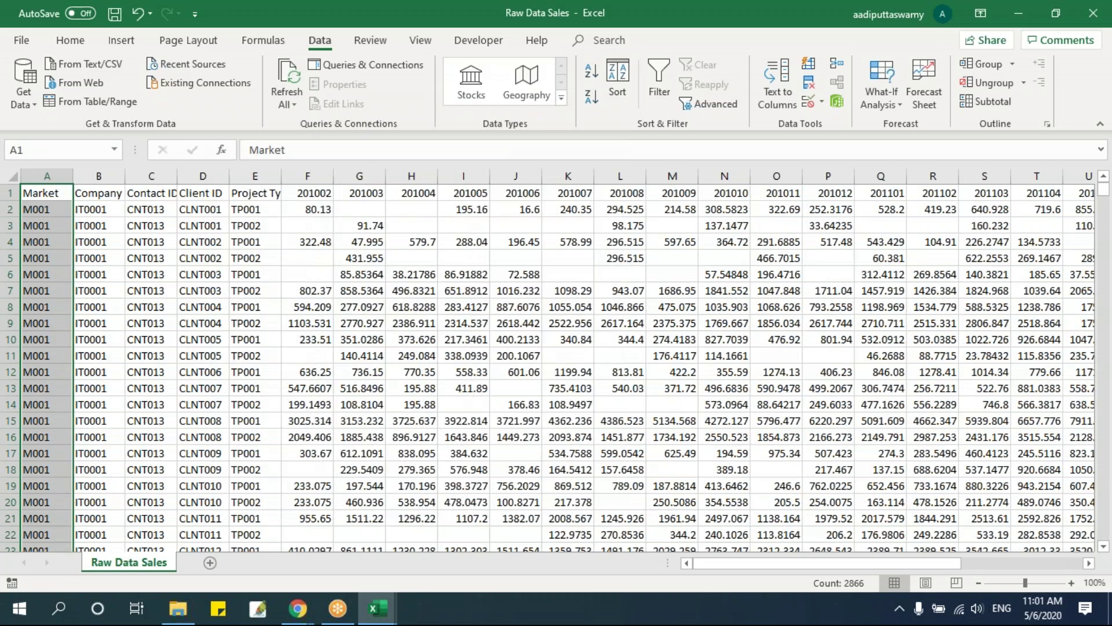
Review the split sales headers across row 1, from Market to the end of the table
left_click(51, 196)
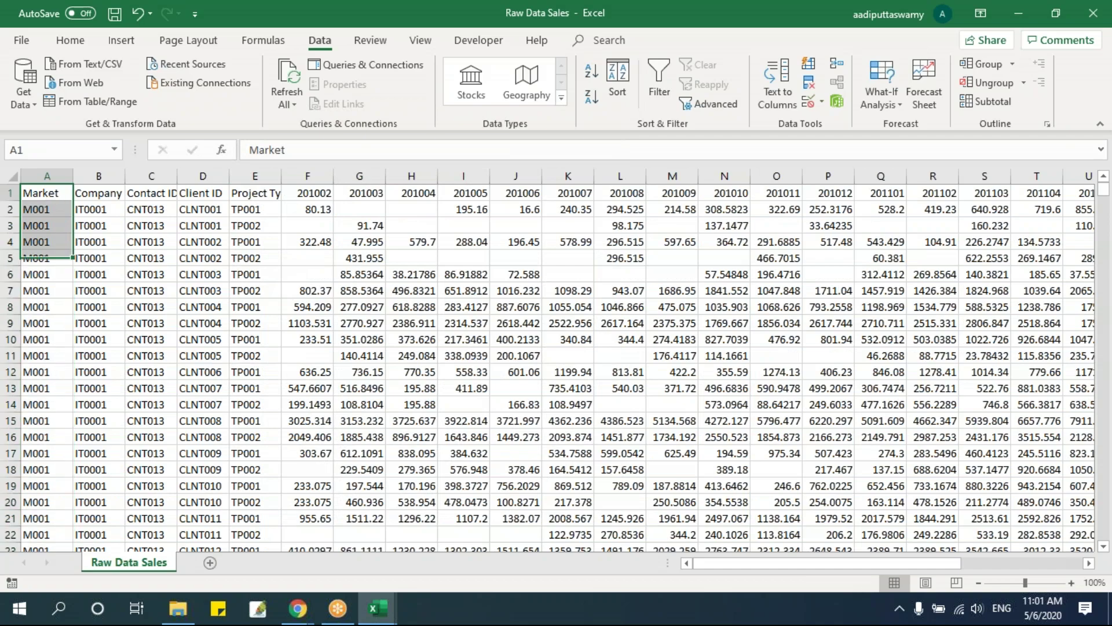
key("ctrl+Right")
key("ctrl+Left")
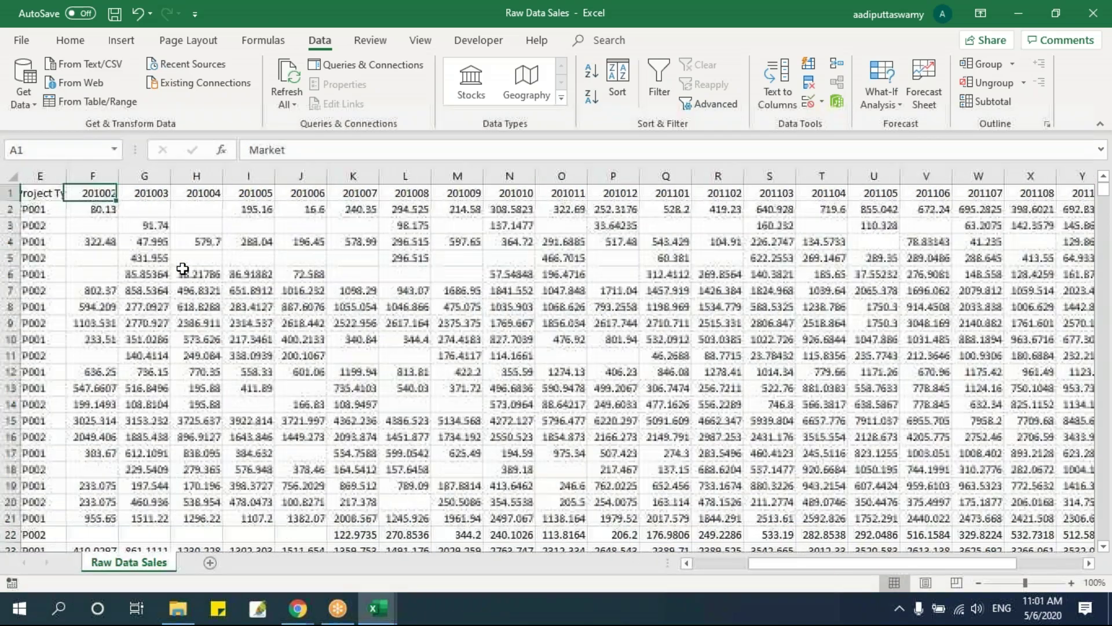
key("ctrl+shift+Right")
key("Right")
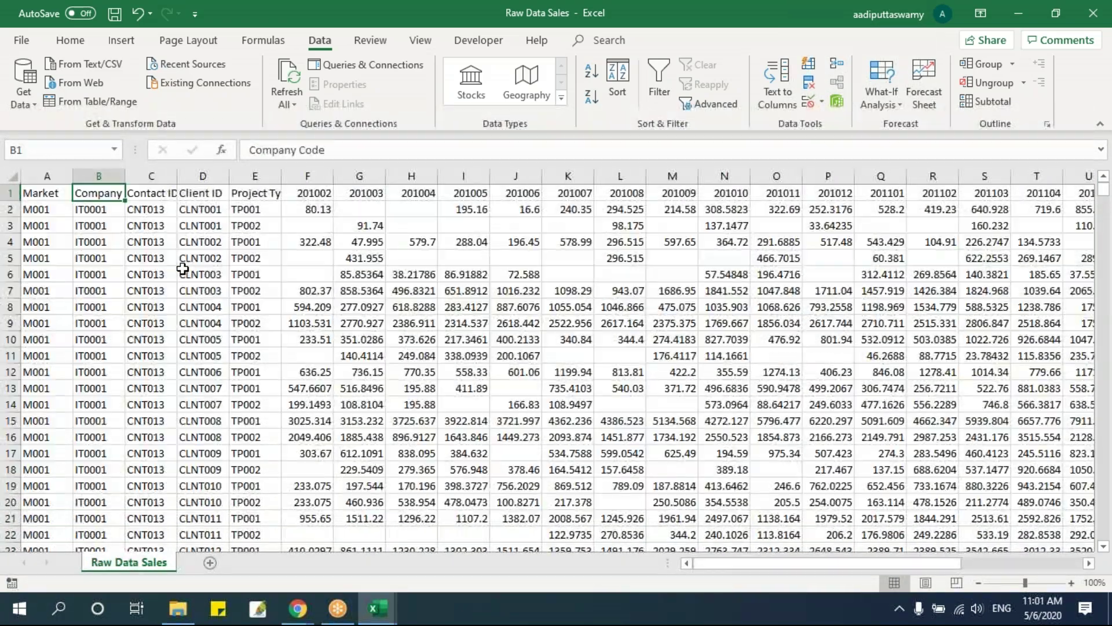
key("Left")
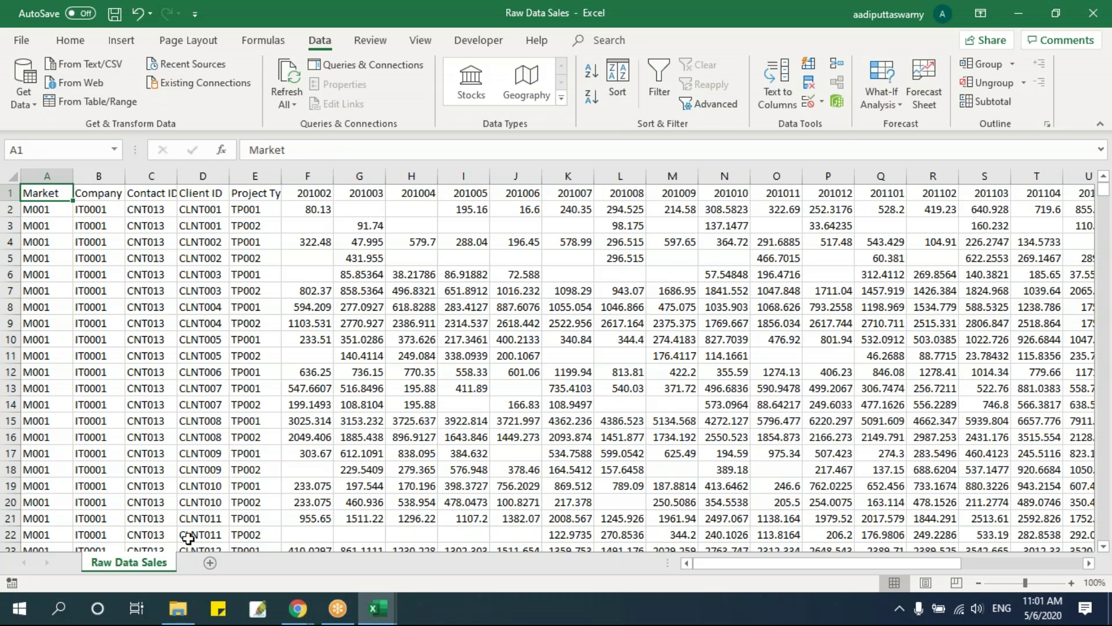
Open the Contact Details text file from the Text To Columns folder in Excel and fit column A to its contents
left_click(178, 608)
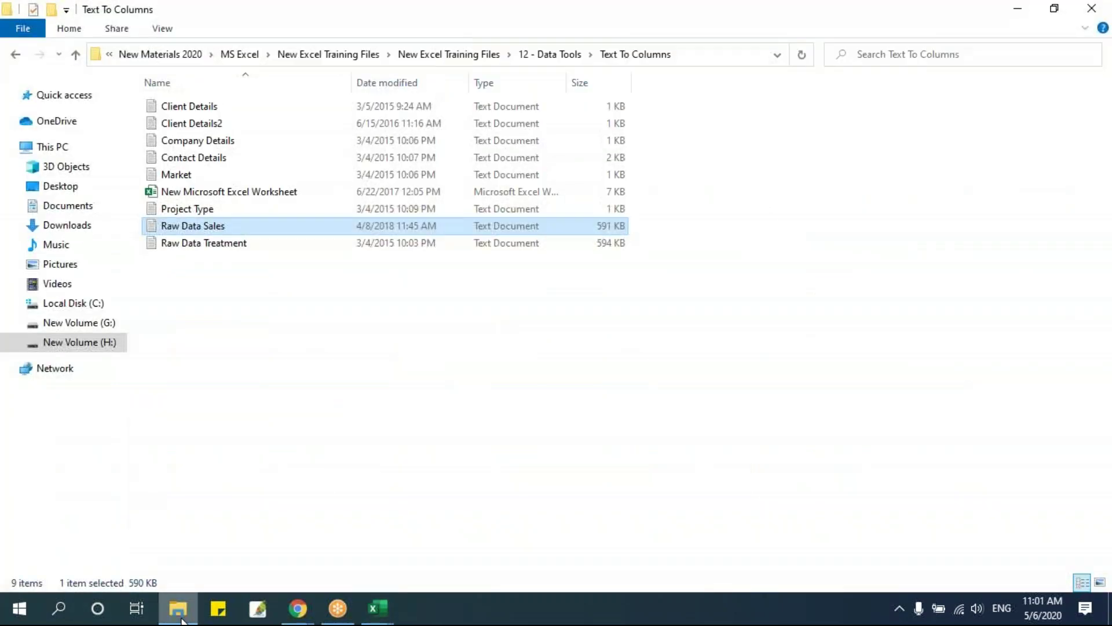
left_click(220, 164)
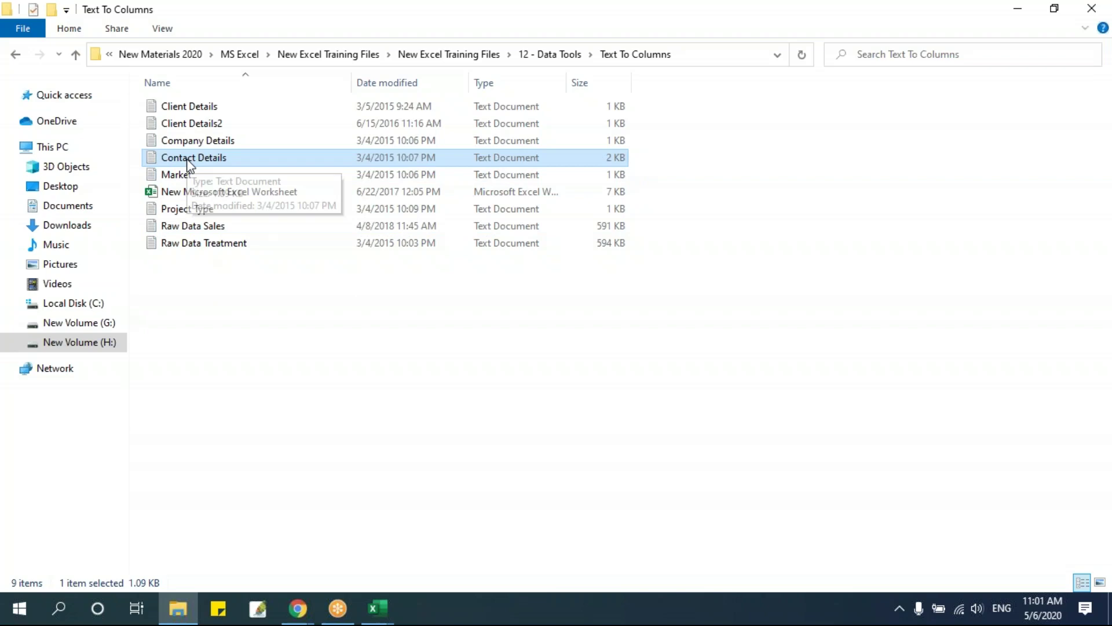
left_click_drag(192, 158, 307, 380)
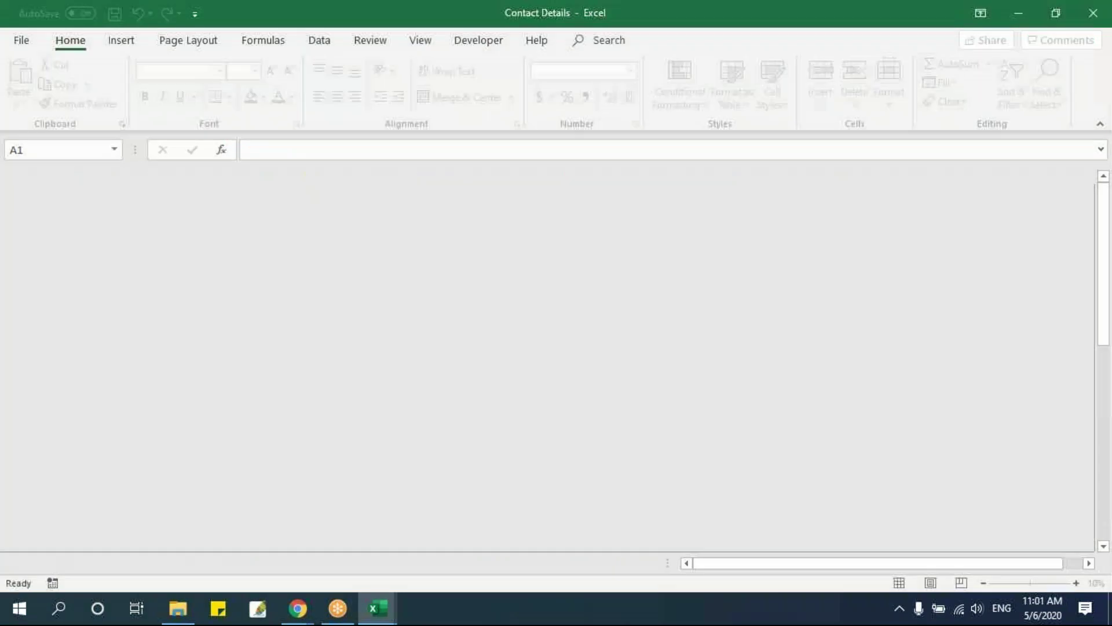
double_click(78, 175)
Split all Contact Details records in column A into contact name and ID columns with Text to Columns, delimited by Comma
key("Down")
key("Down")
key("Down")
key("Down")
key("ctrl+Home")
key("ctrl+shift+Down")
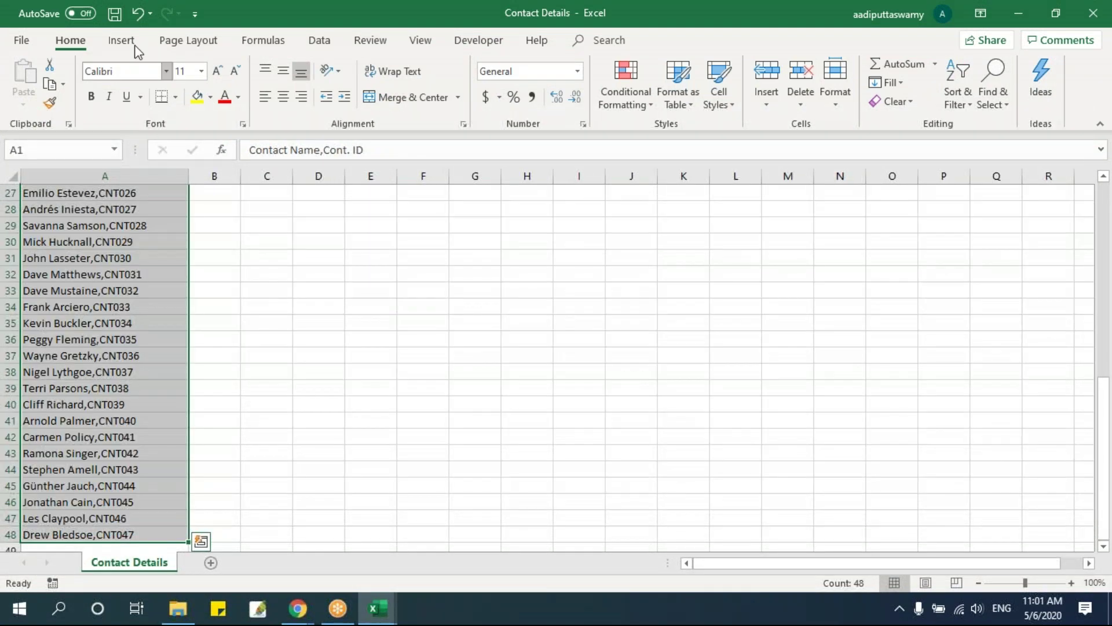
left_click(320, 41)
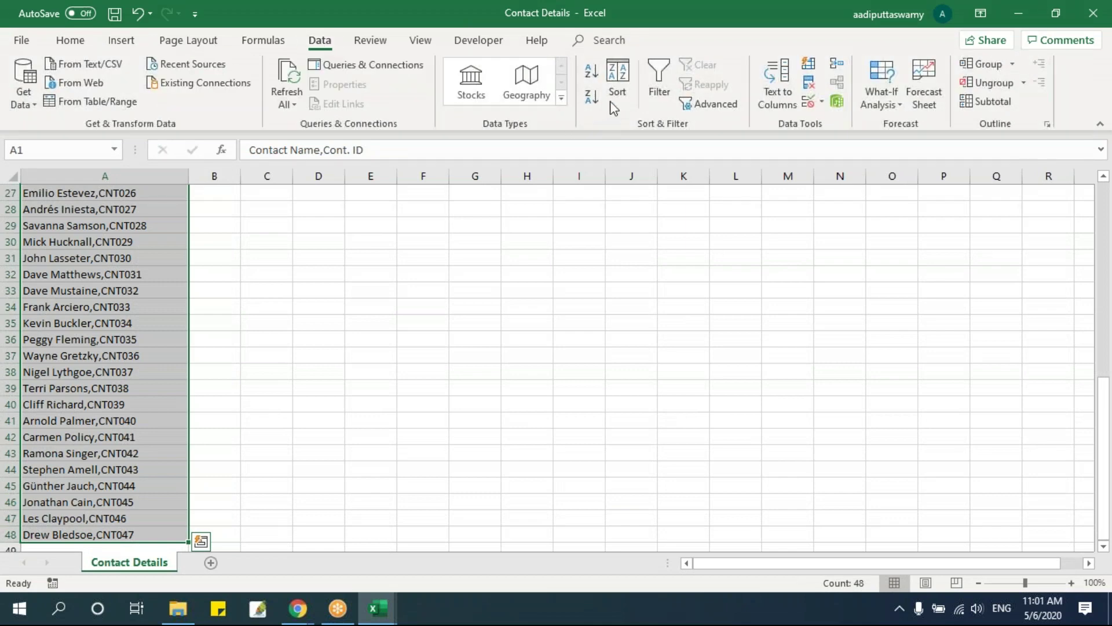
left_click(778, 87)
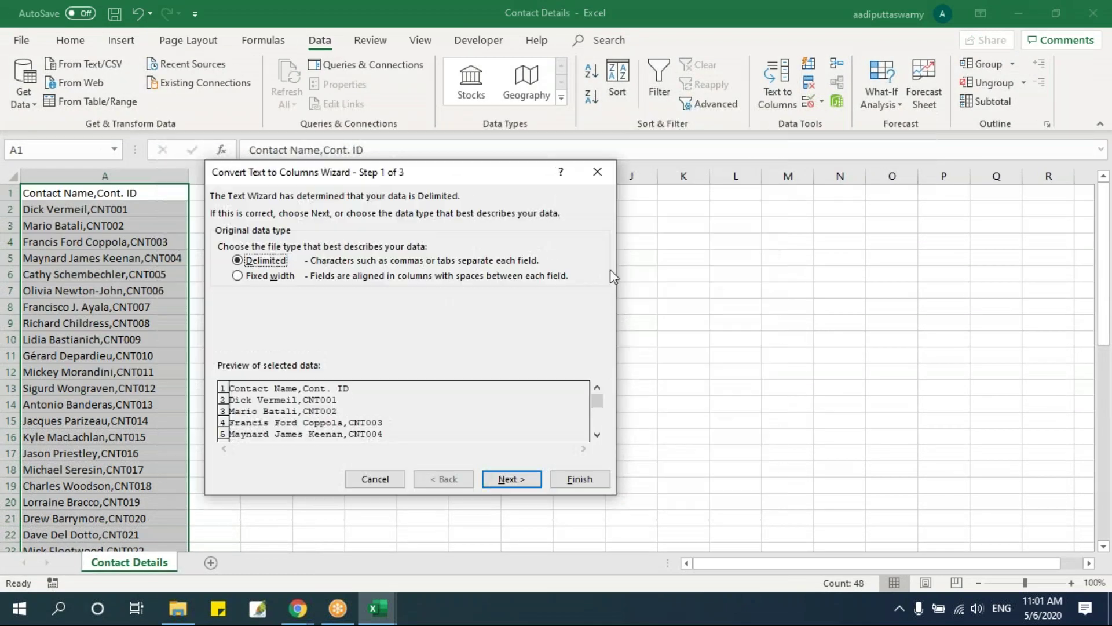
left_click(506, 479)
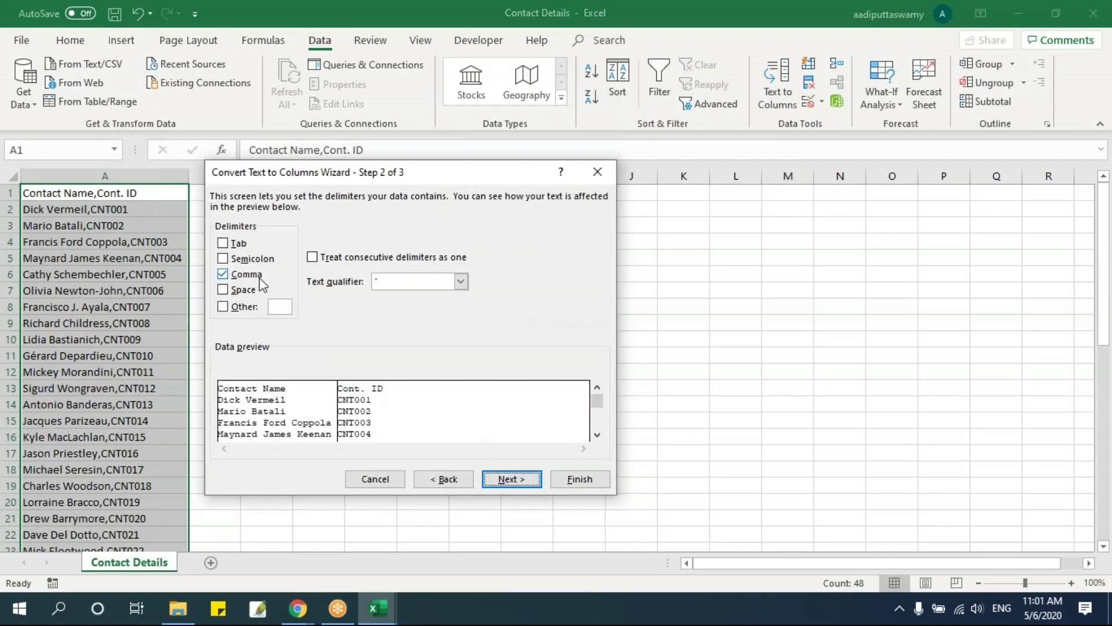
left_click(517, 481)
left_click(576, 479)
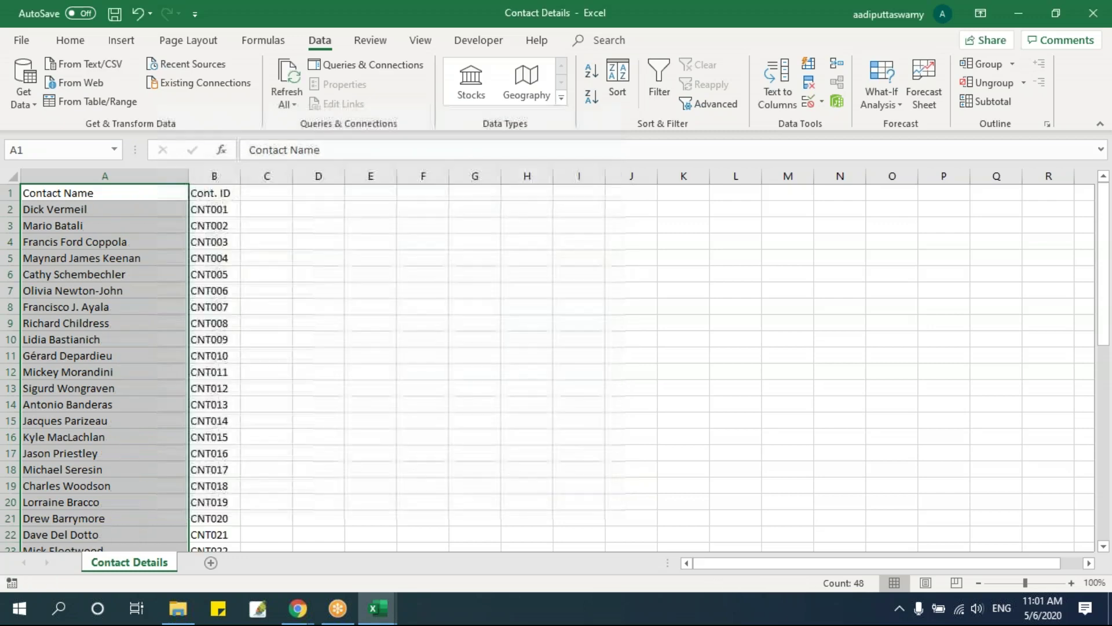
Review the separated contact names and IDs from the header down to the last record
left_click(203, 274)
left_click(136, 290)
scroll(147, 459, "down", 15)
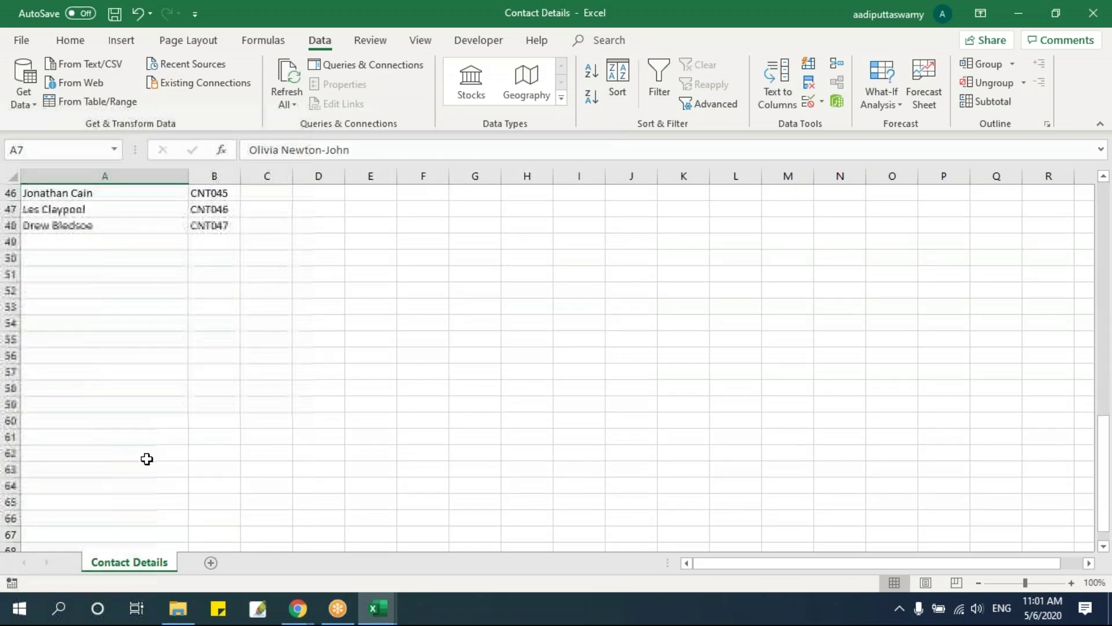
scroll(147, 459, "up", 15)
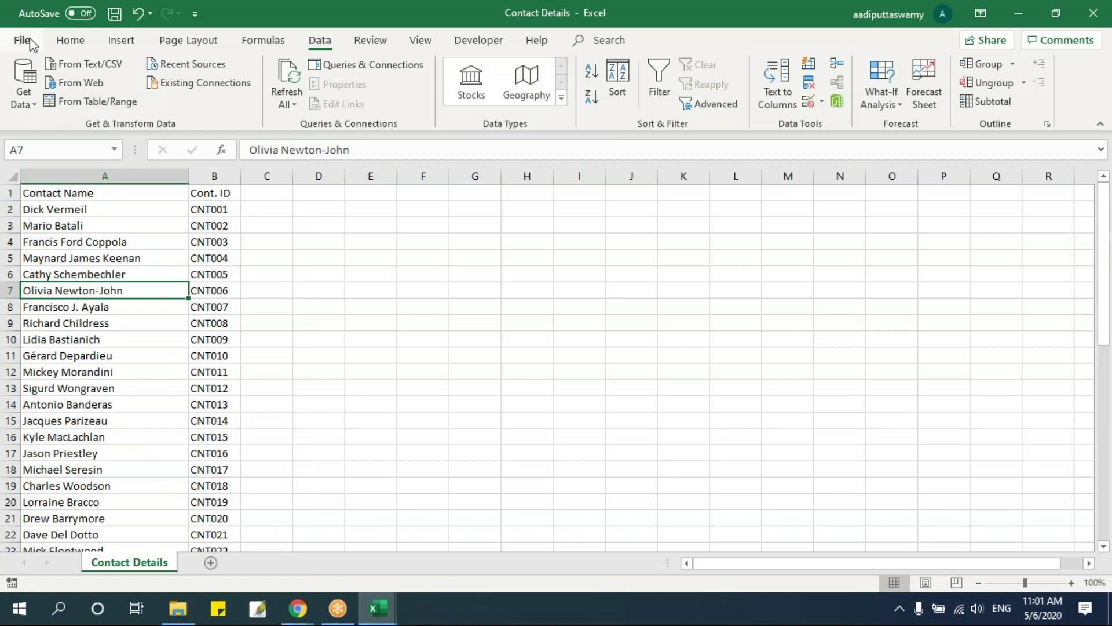
left_click(252, 192)
left_click(204, 228)
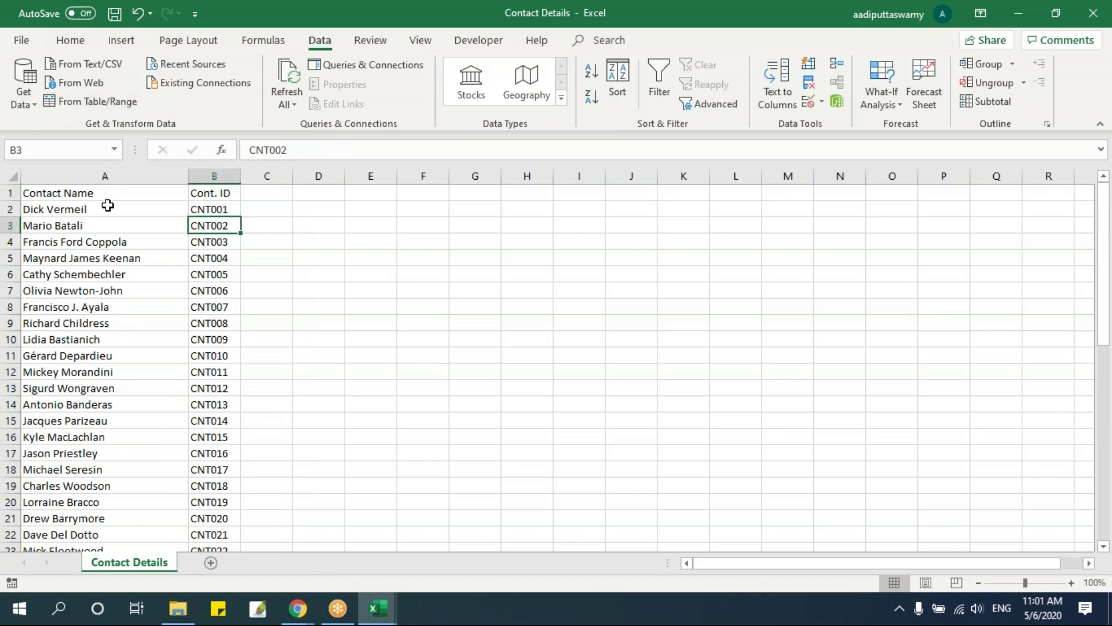
Save the split contact data in the Text To Columns folder as Contact Details CSV in CSV (Comma delimited) format
left_click(23, 40)
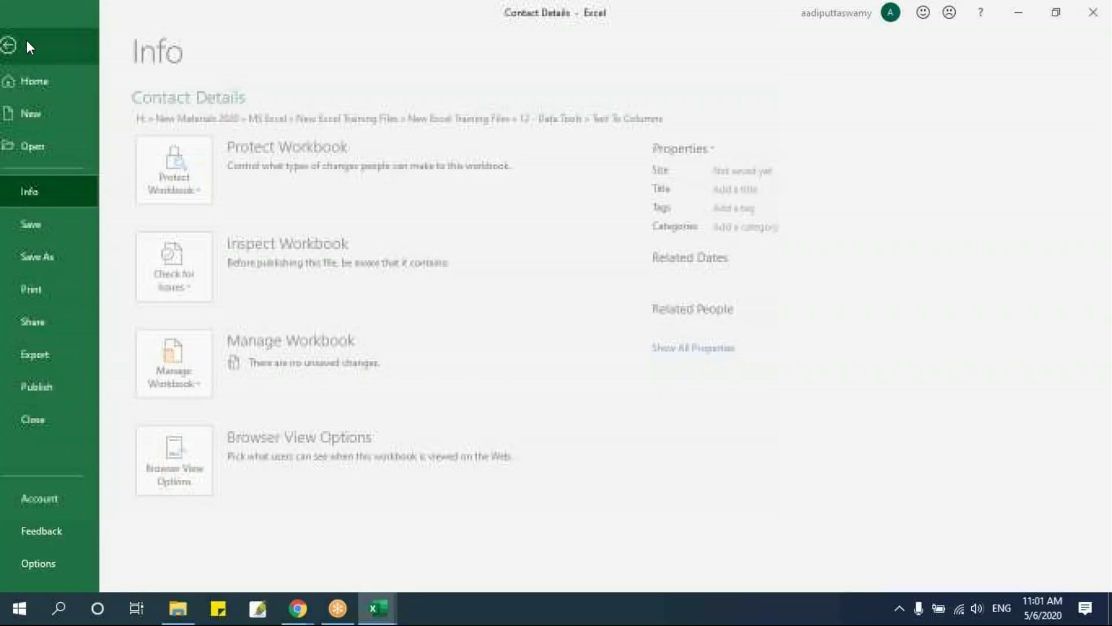
left_click(64, 259)
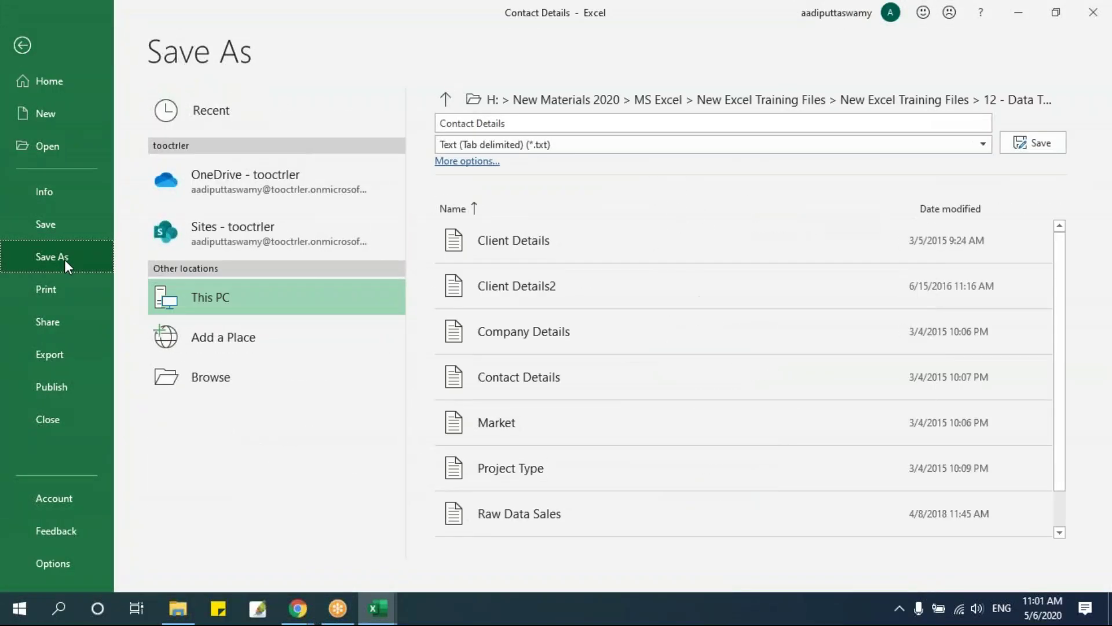
left_click(467, 161)
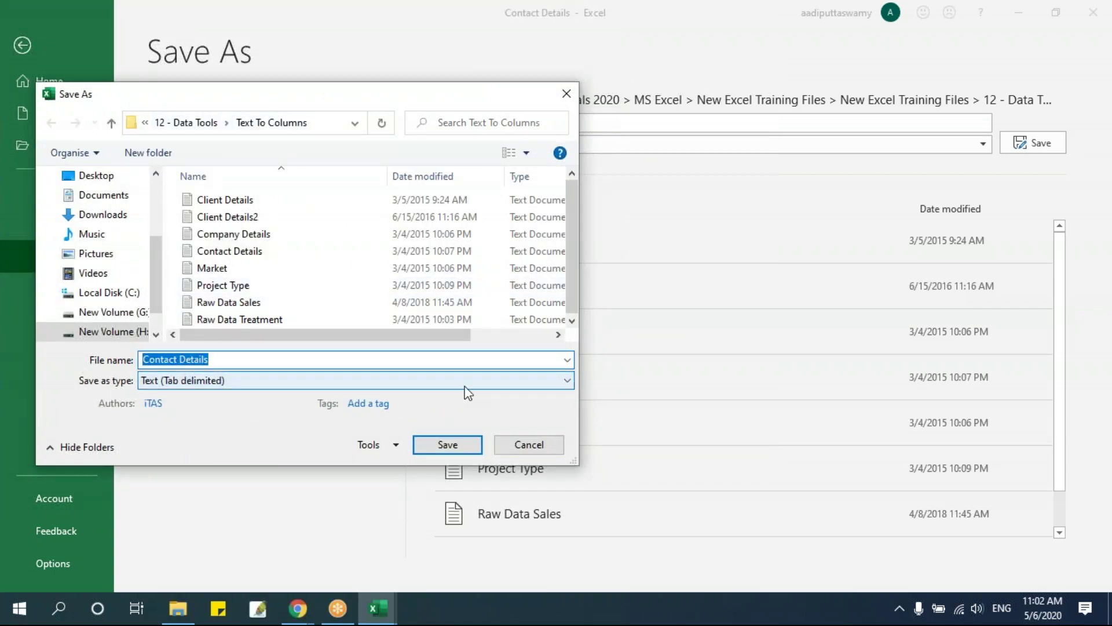
left_click(570, 381)
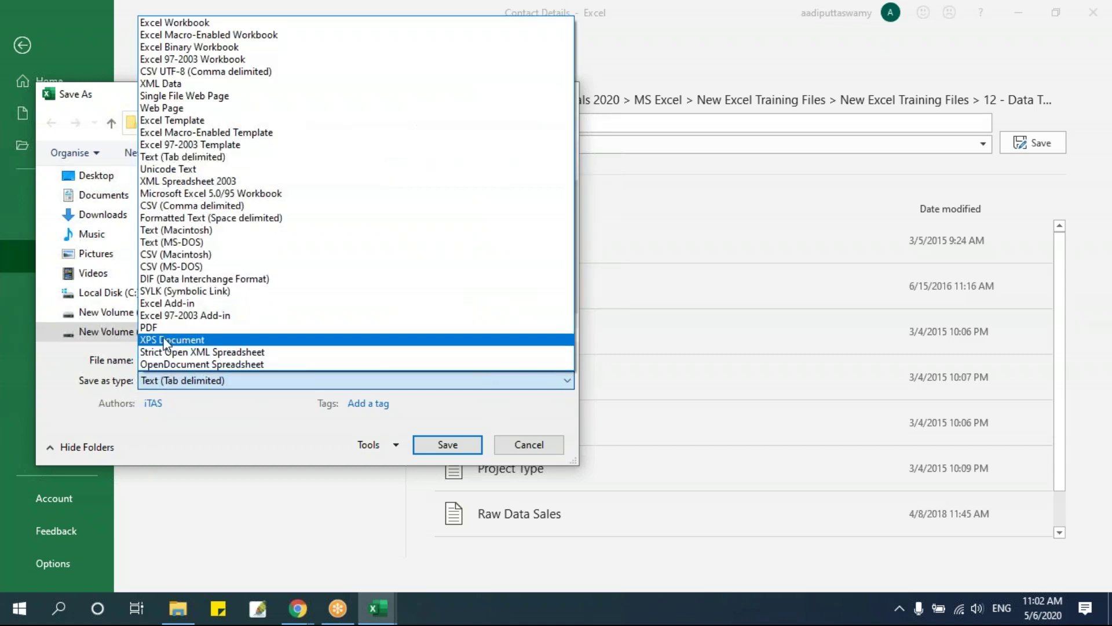
left_click(188, 206)
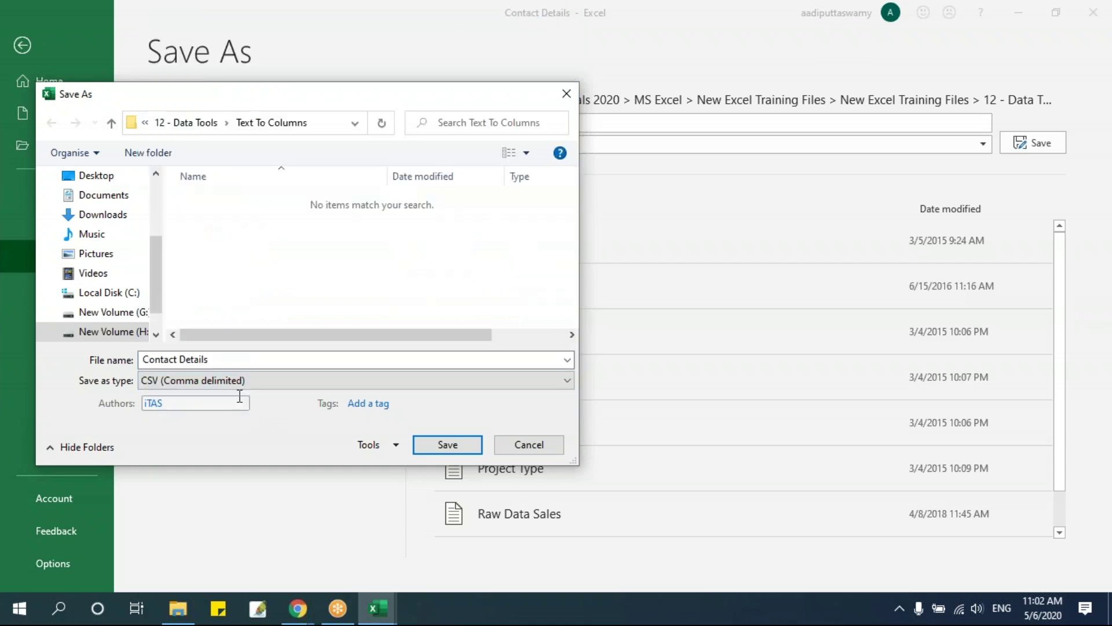
left_click(253, 359)
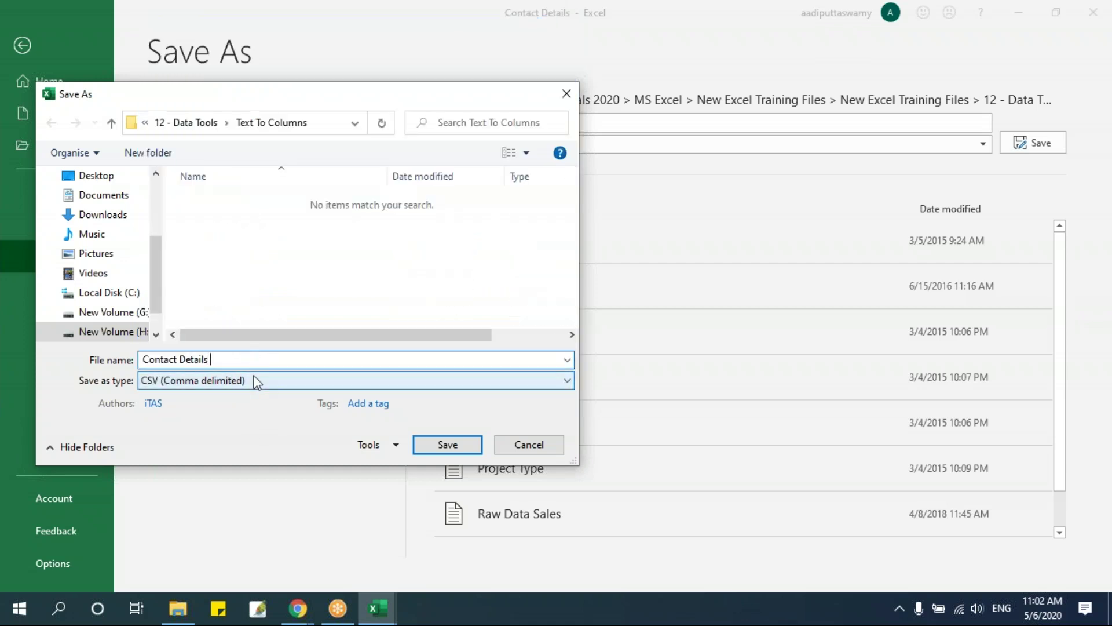
type("CSV")
left_click(461, 439)
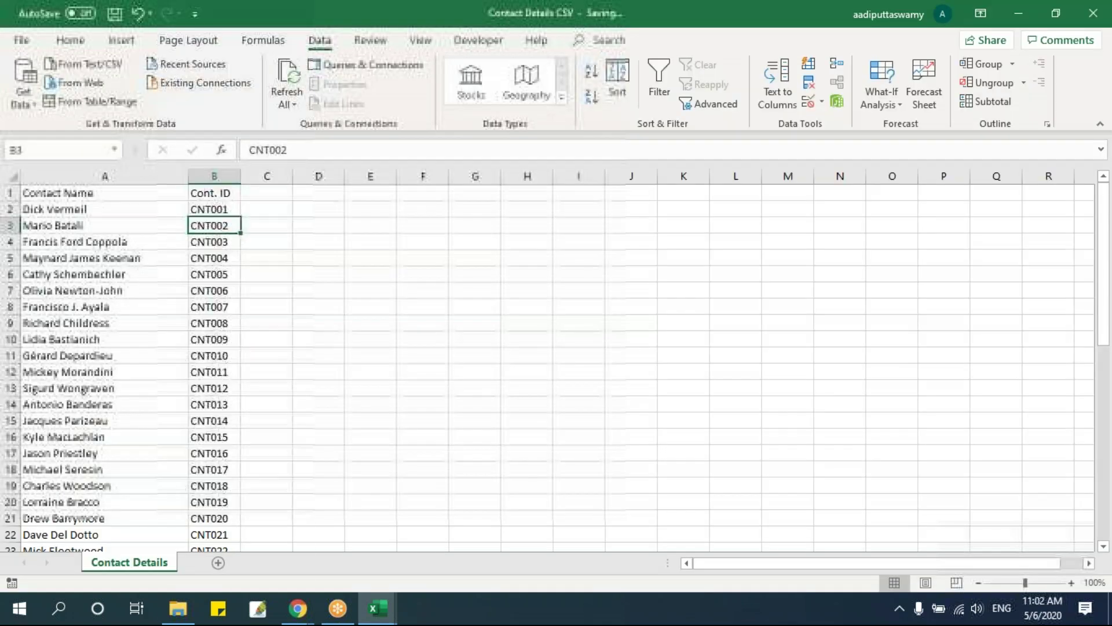
left_click(307, 384)
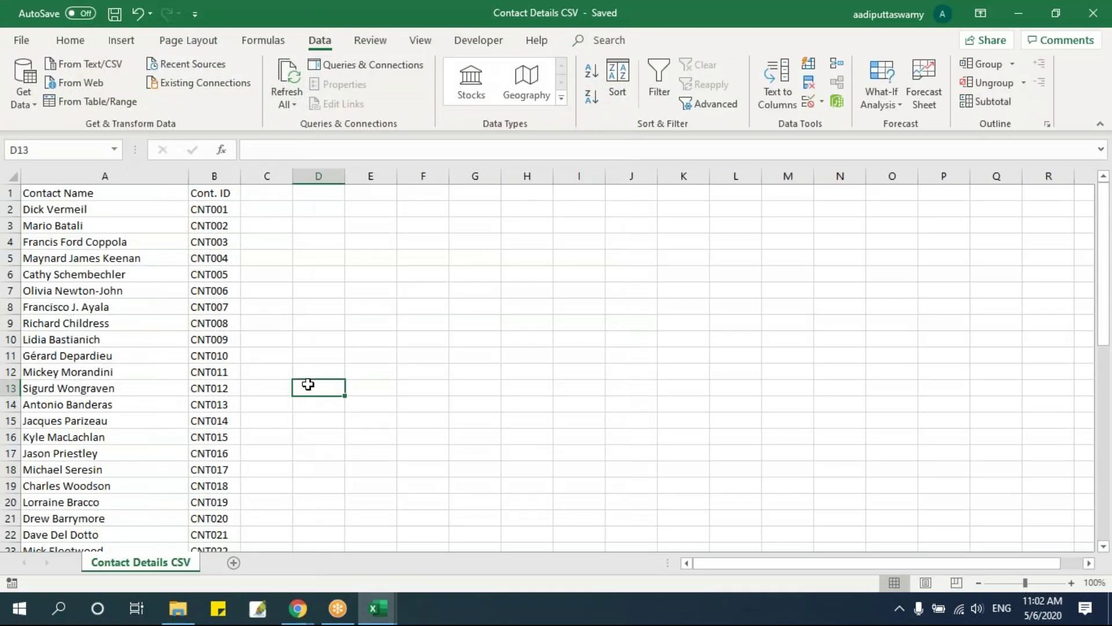
Check the saved CSV in the Text To Columns folder, and close Contact Details CSV and Raw Data Sales without saving changes
left_click(178, 608)
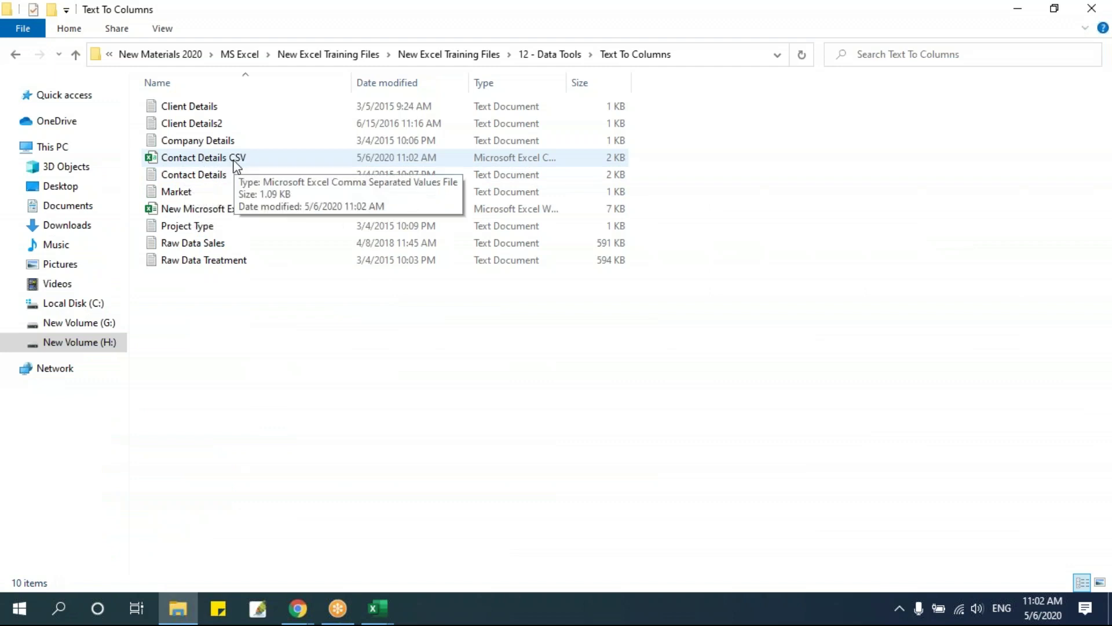
left_click(378, 607)
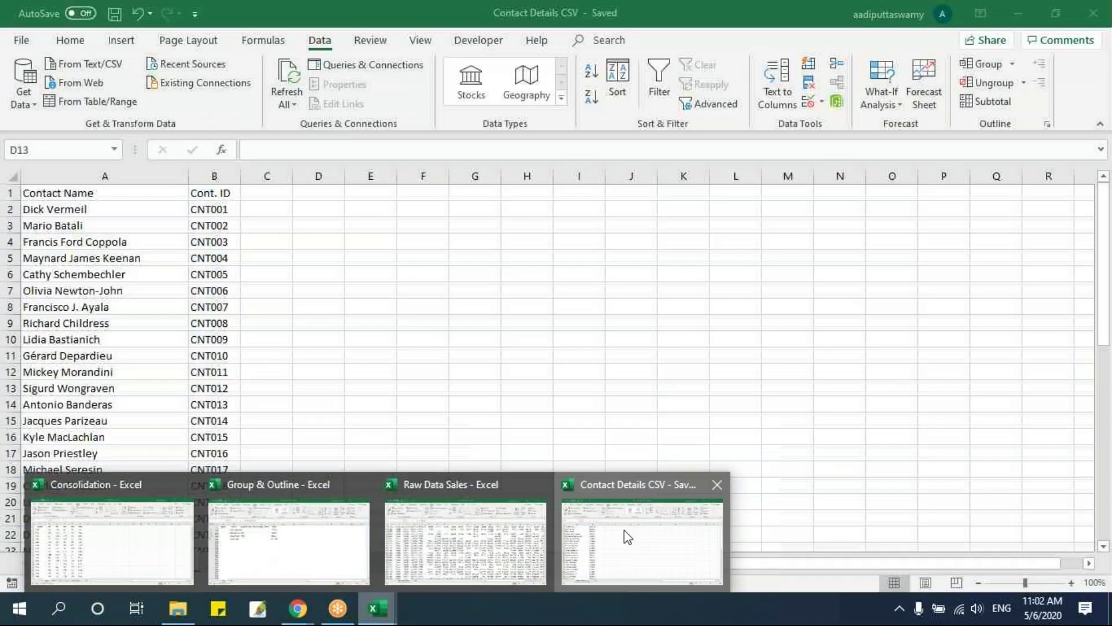
left_click(624, 535)
left_click(354, 385)
key("alt+f")
key("c")
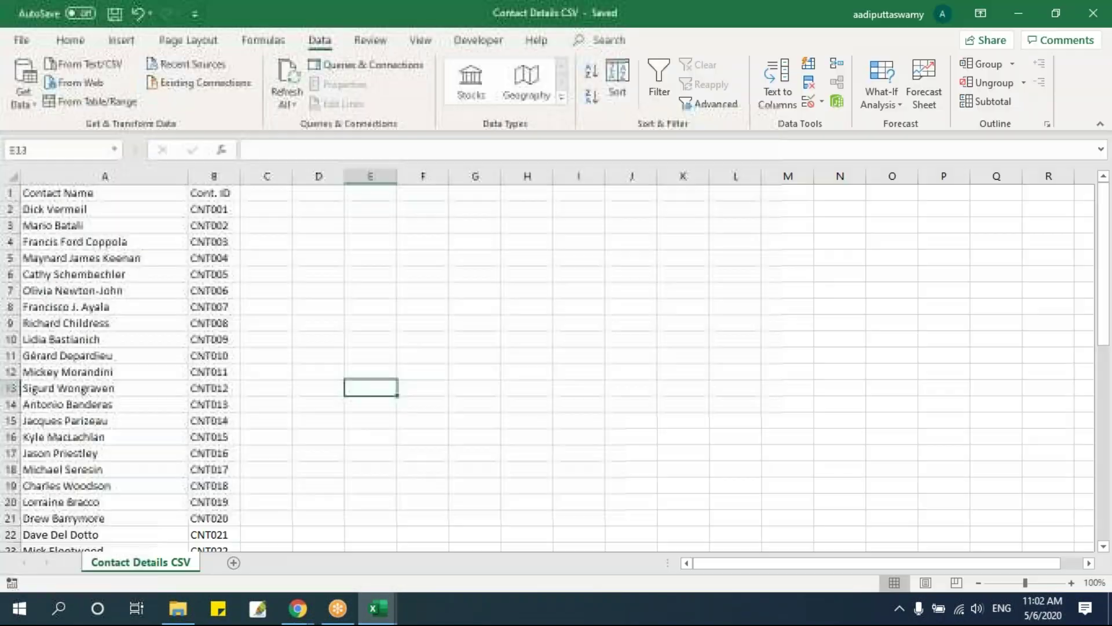
left_click(359, 388)
key("alt+f")
key("c")
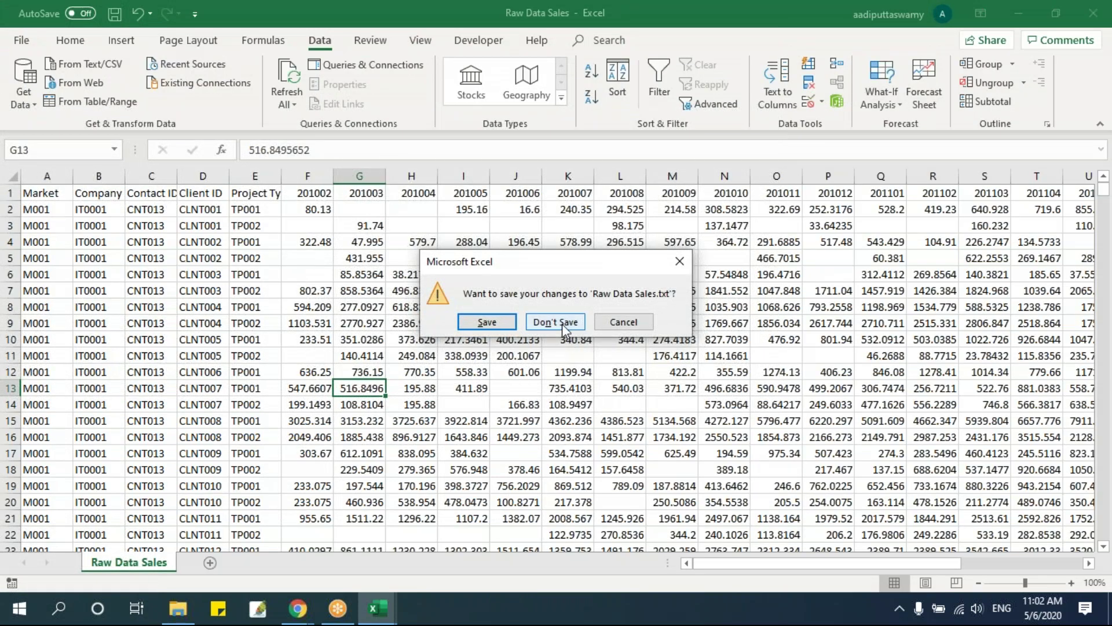
left_click(555, 322)
Inspect the Contact Details CSV file in Excel with column A fitted to its contents, and close it without saving
key("alt+Tab")
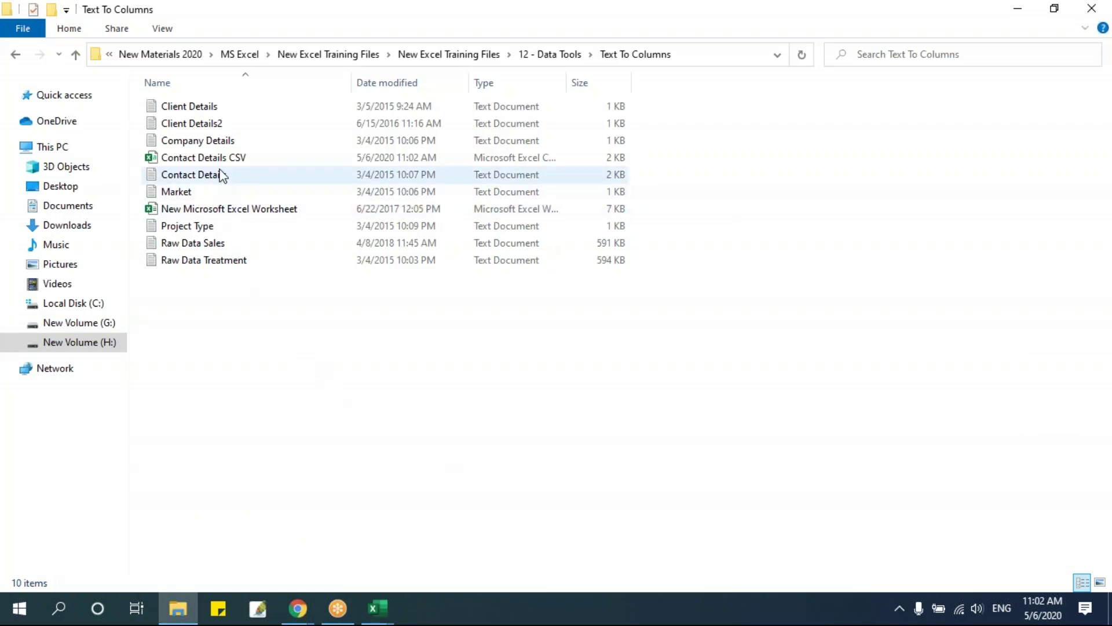
double_click(223, 162)
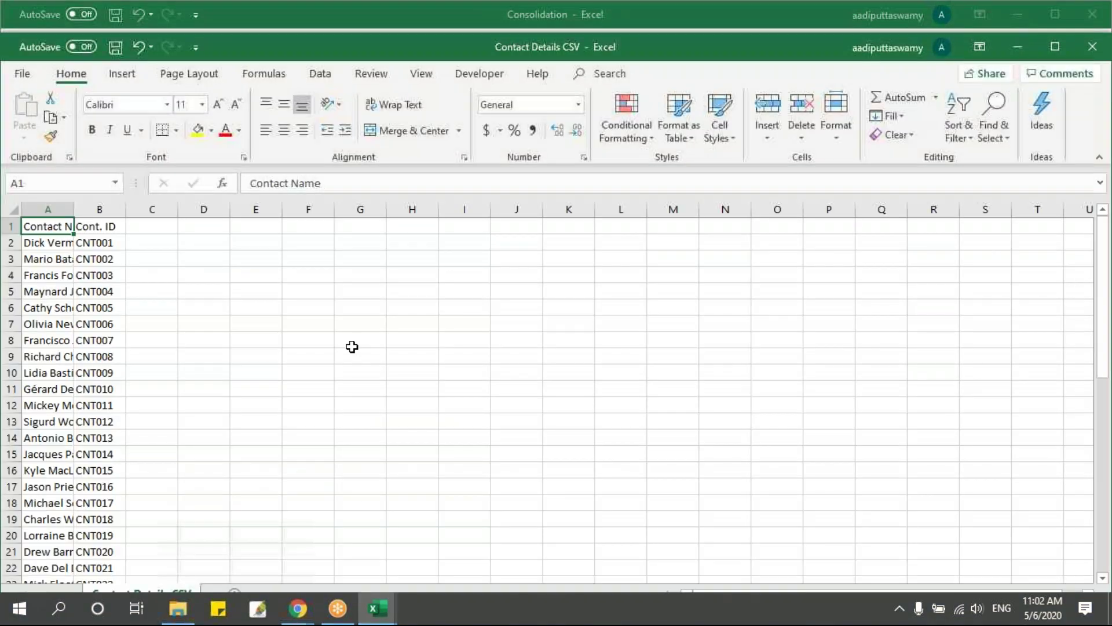
double_click(75, 206)
left_click(282, 328)
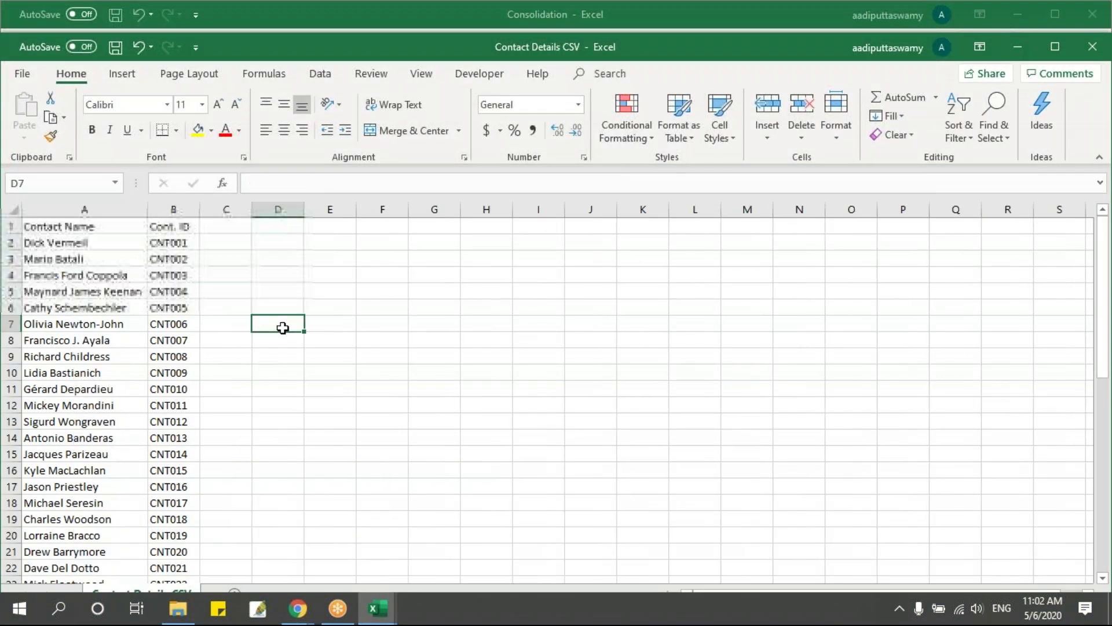
key("ctrl+w")
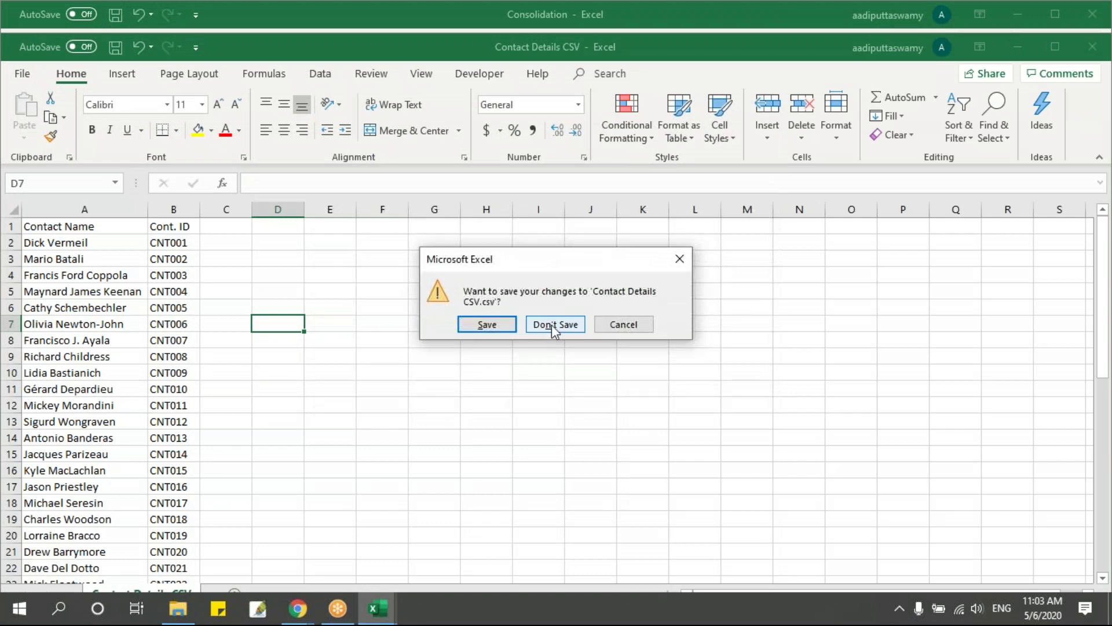
left_click(551, 326)
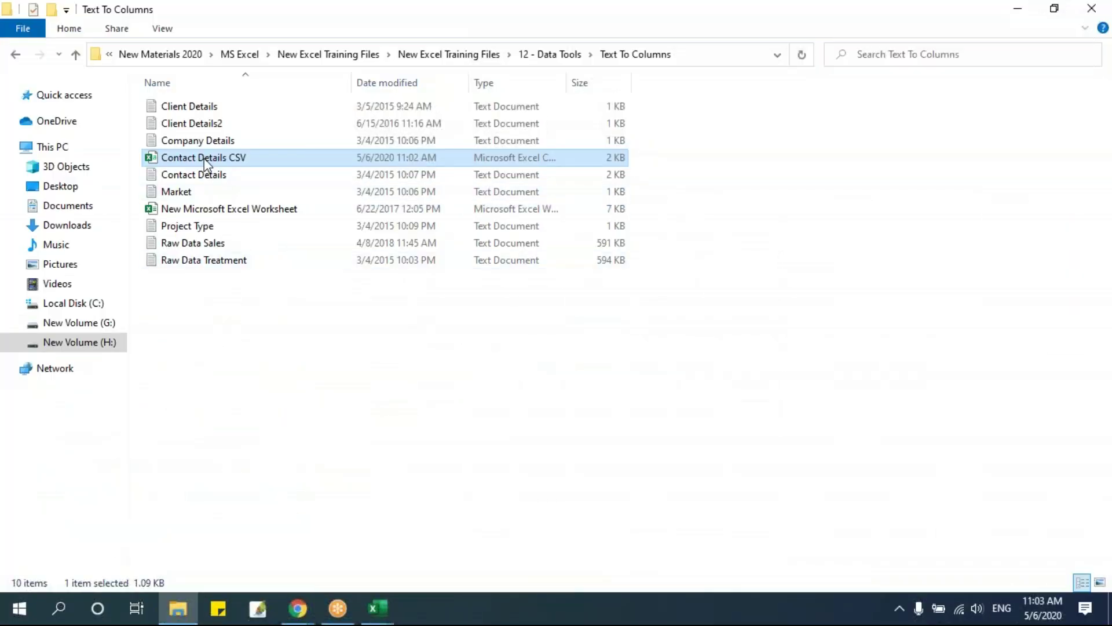
Open the Contact Details CSV file from the Text To Columns folder with Notepad, without making Notepad the default app
right_click(205, 161)
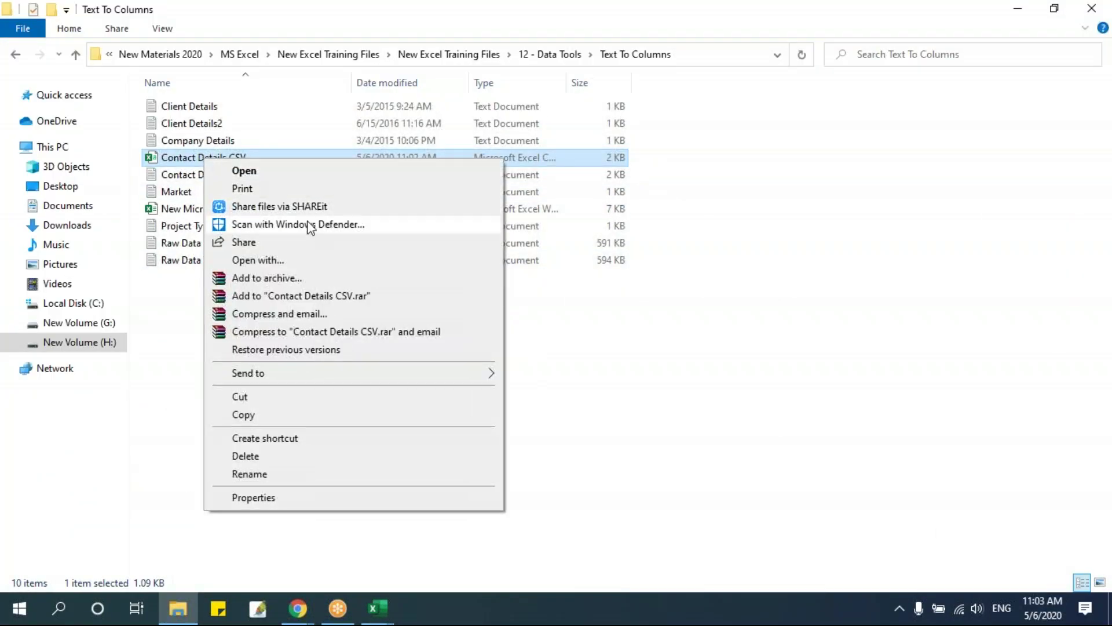
left_click(307, 265)
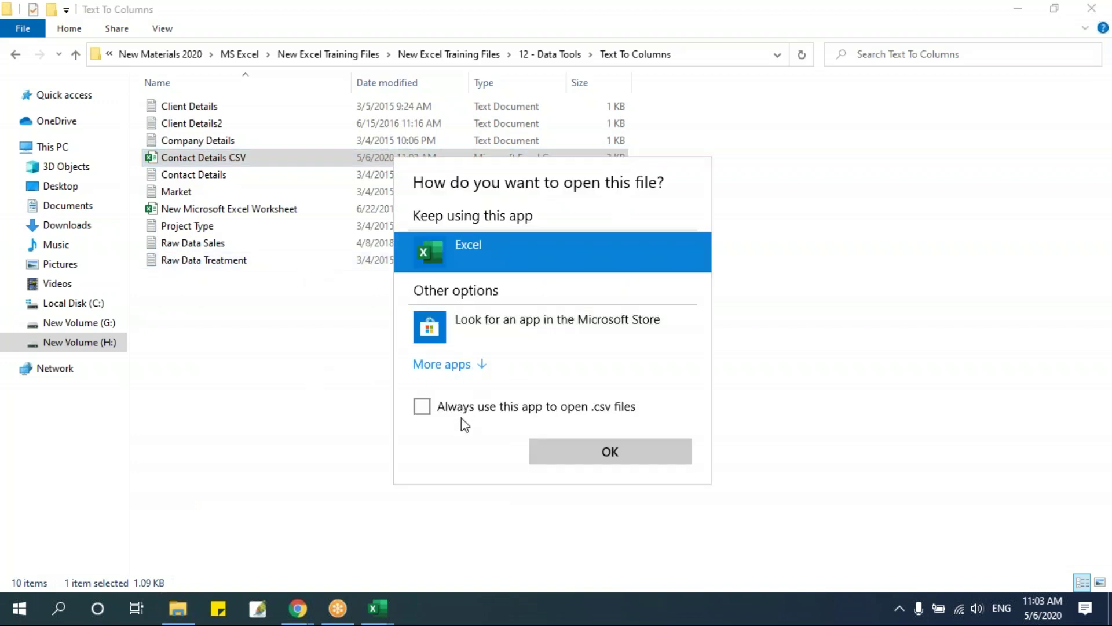
left_click(482, 364)
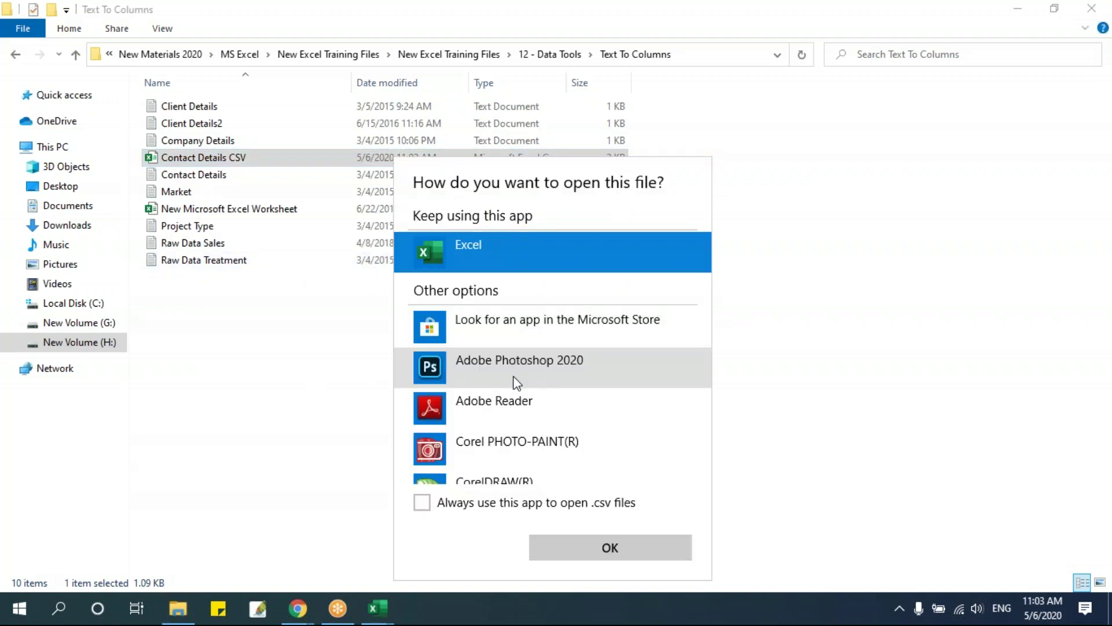
scroll(513, 417, "down", 5)
left_click(512, 413)
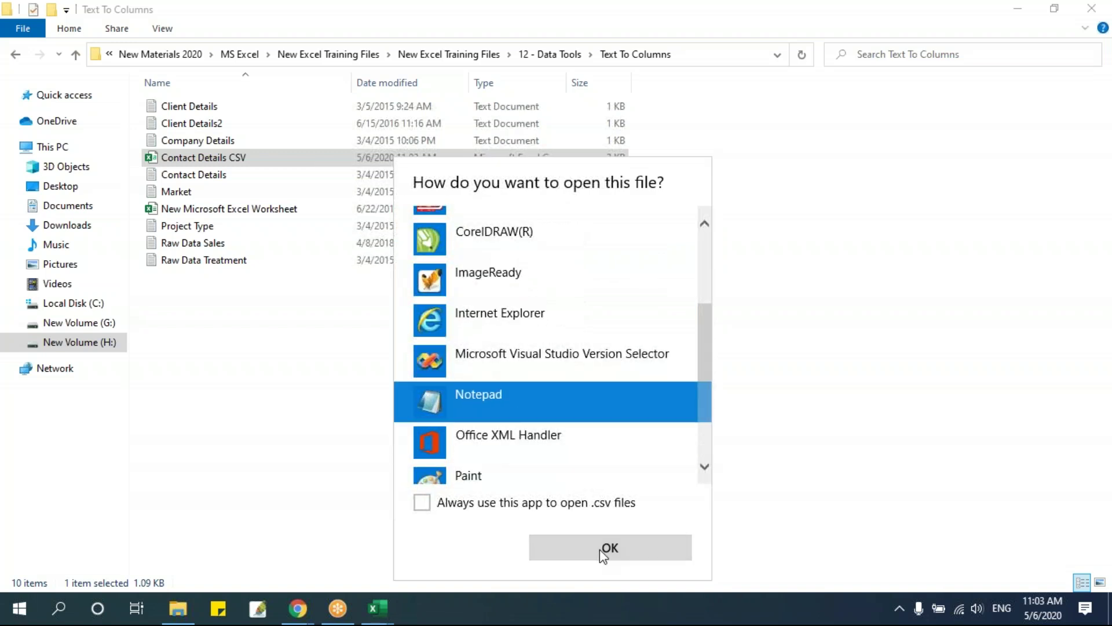
left_click(603, 548)
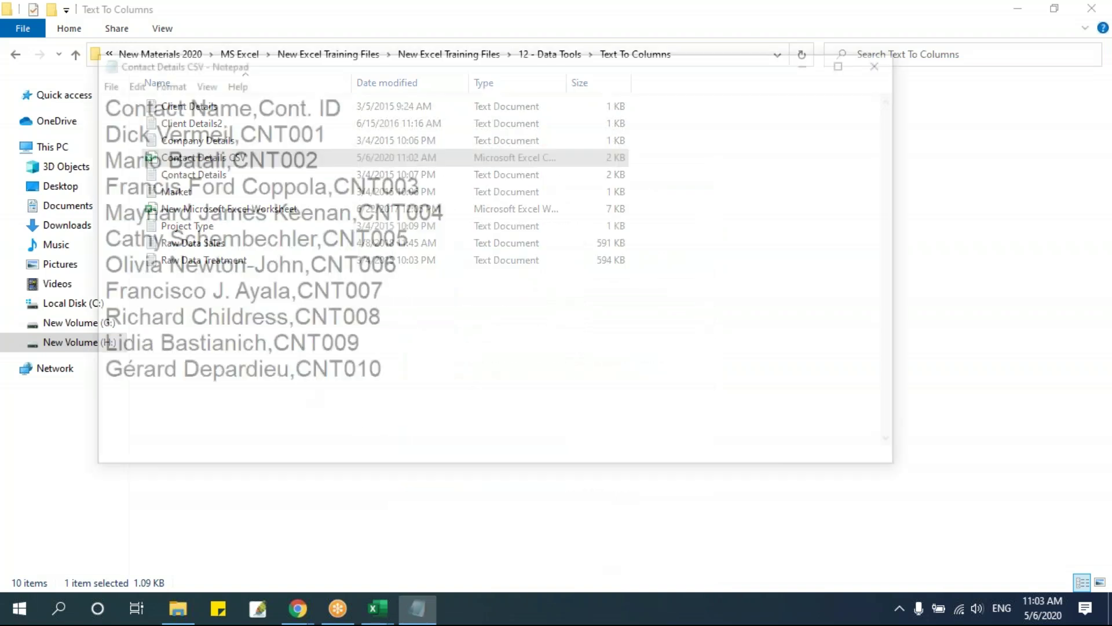
Examine how the contact names and IDs are separated from the header to the last record, and close Notepad
left_click(229, 132)
left_click(245, 104)
key("Down")
key("Down")
scroll(401, 302, "down", 12)
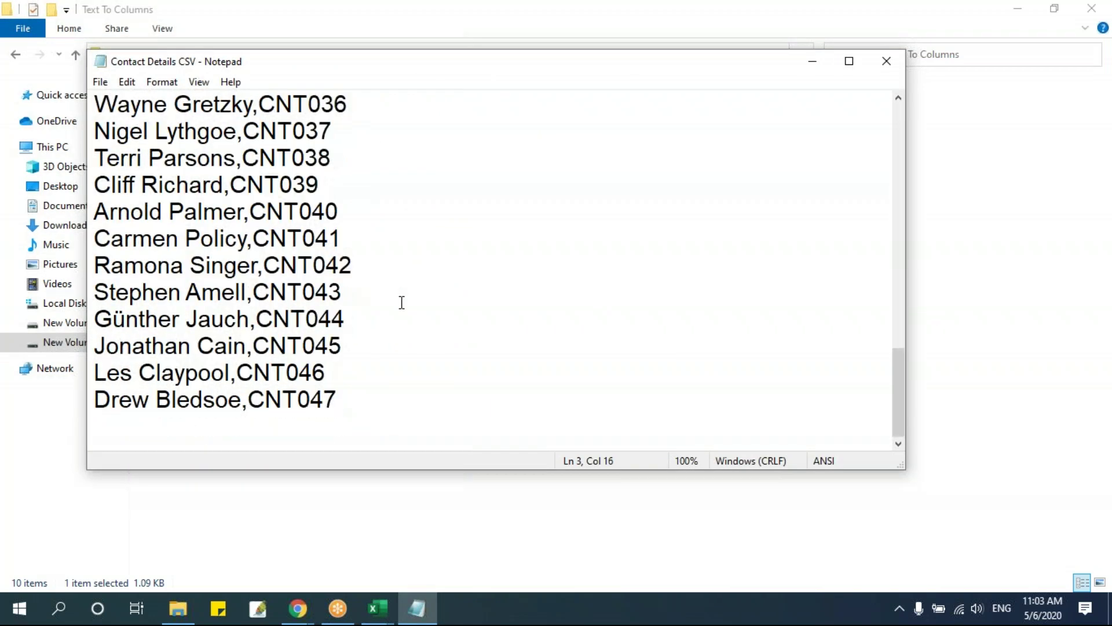
left_click(894, 67)
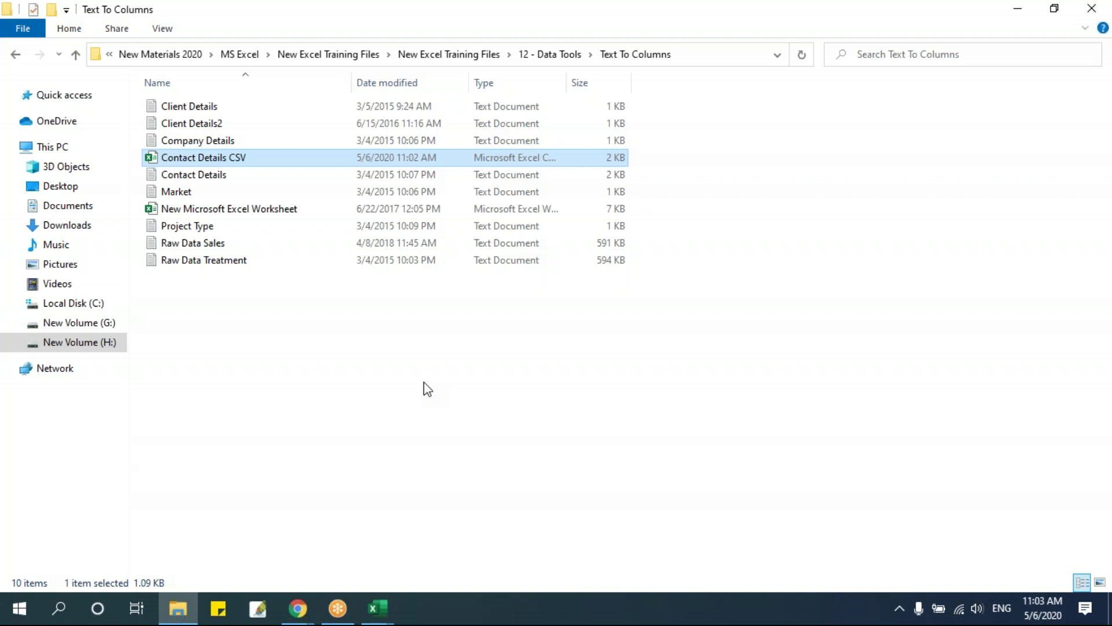
Switch to the Consolidation workbook in Excel and choose the Text To Columns folder as the destination for a saved copy
mouse_move(378, 608)
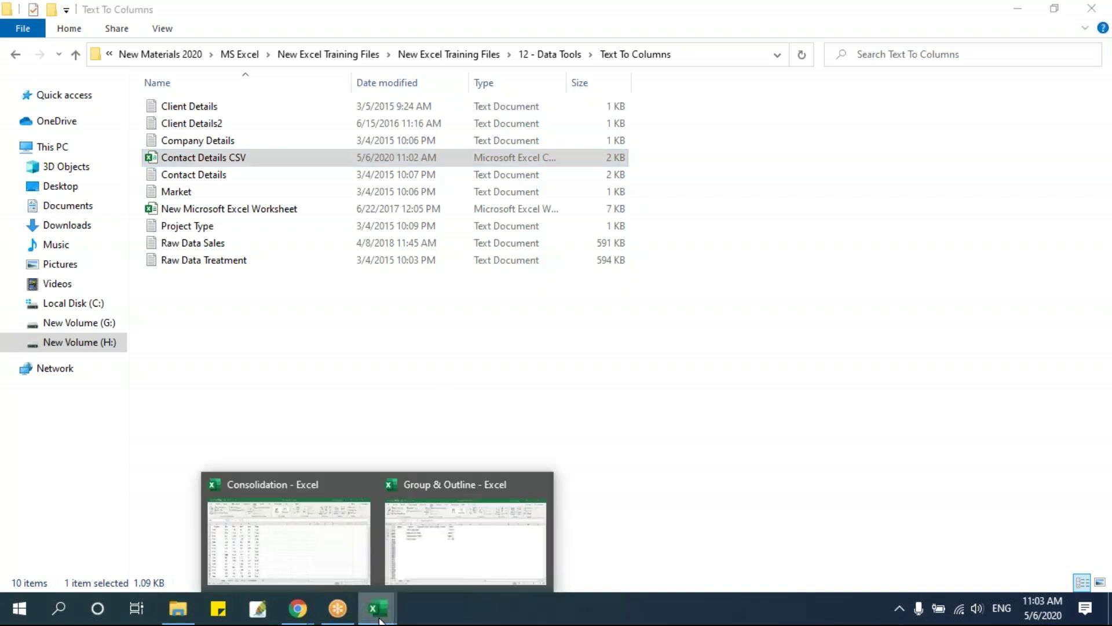
left_click(318, 532)
left_click(229, 467)
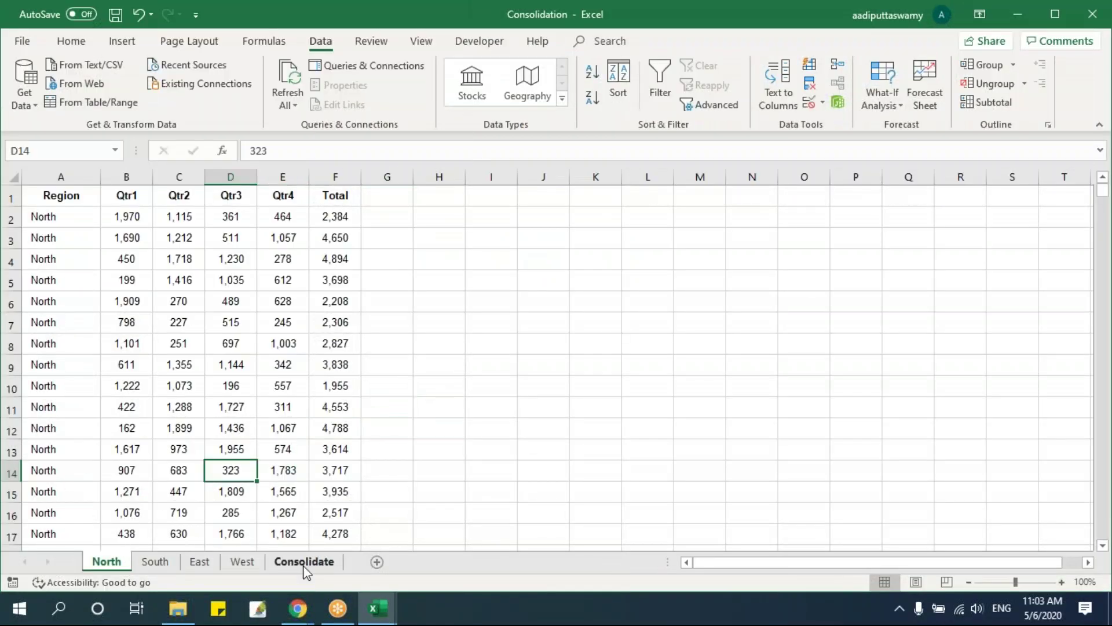
left_click(8, 39)
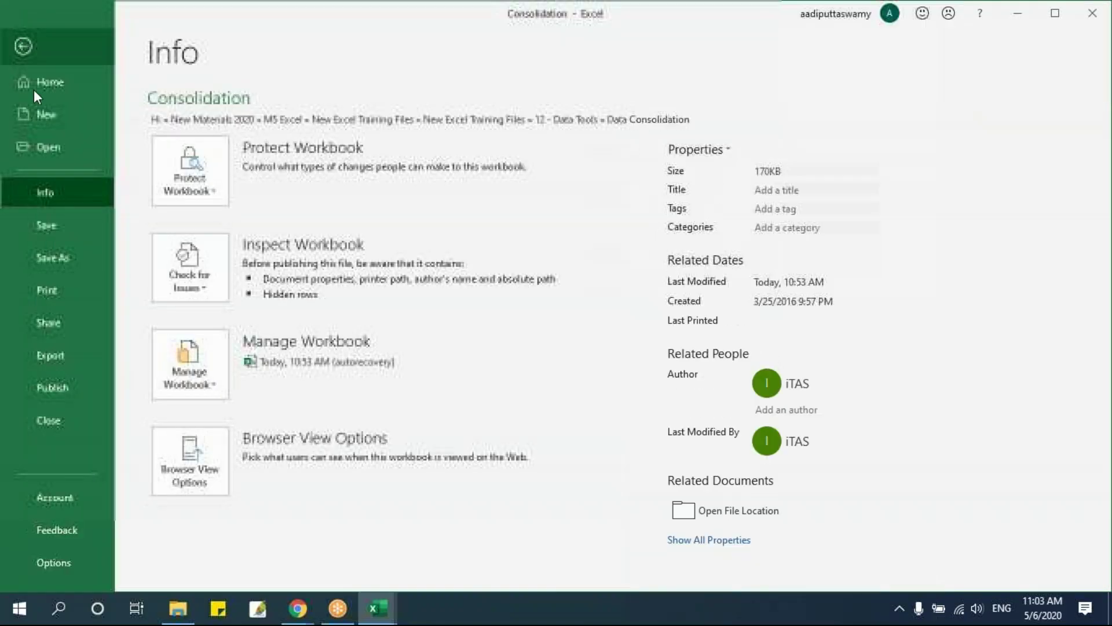
left_click(72, 262)
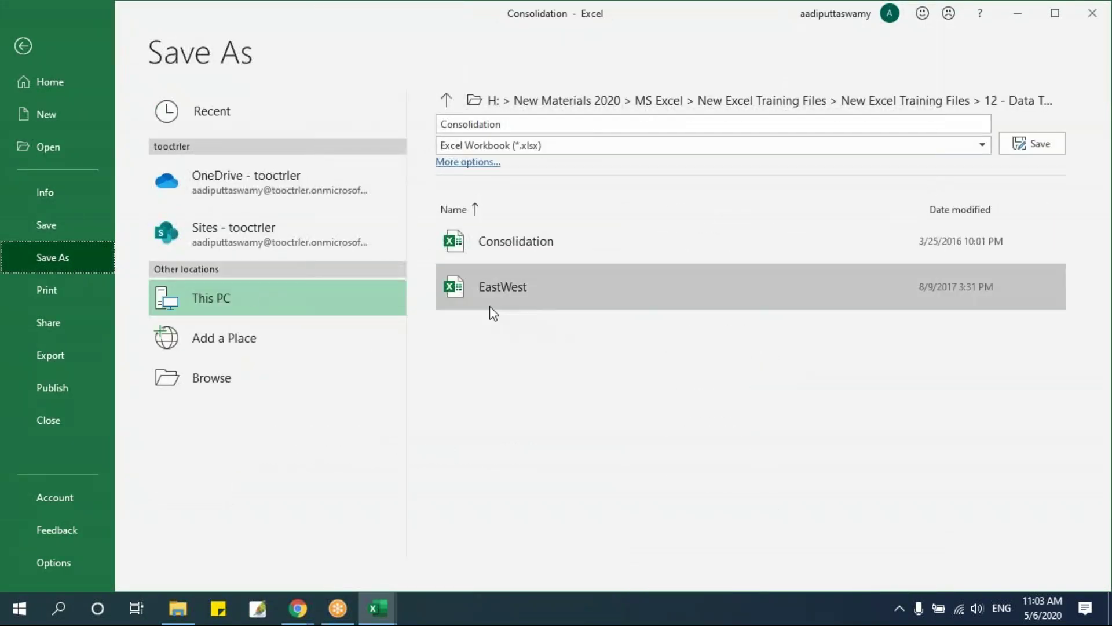
left_click(496, 164)
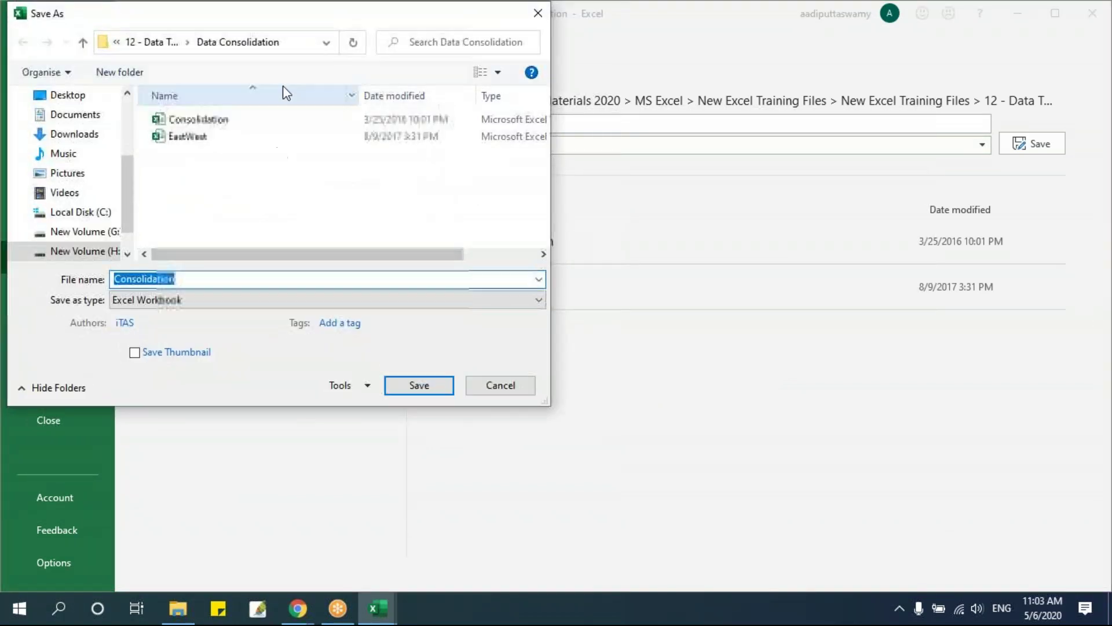
left_click_drag(290, 19, 471, 165)
left_click(347, 191)
left_click(397, 325)
double_click(398, 325)
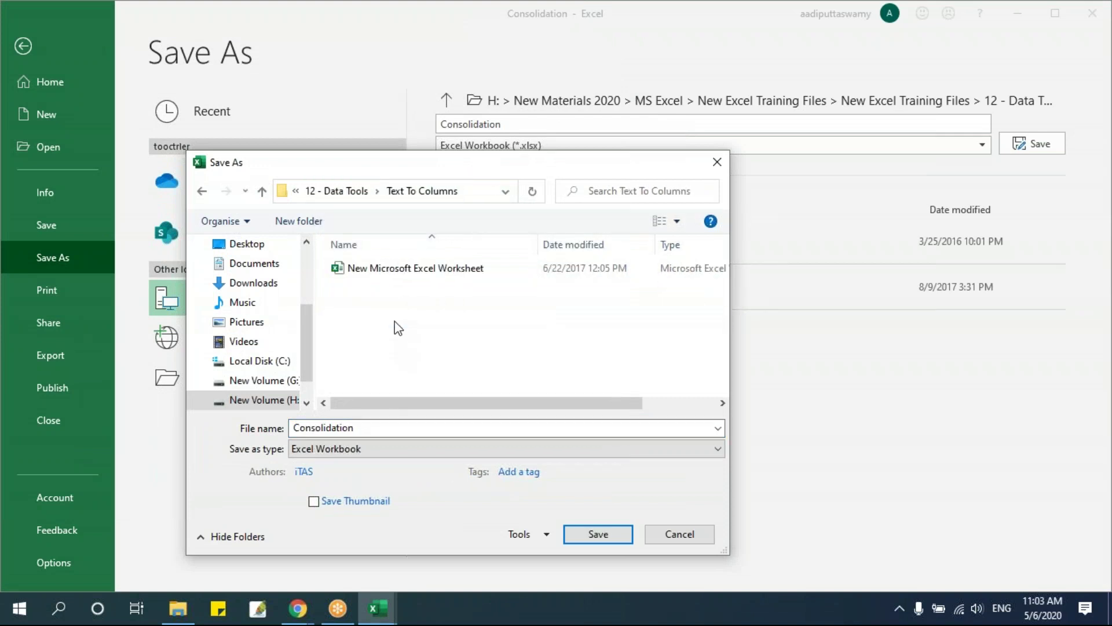
Save the North sheet's workbook under the name Consolidation csv in CSV (Comma delimited) format
left_click(421, 431)
left_click(409, 431)
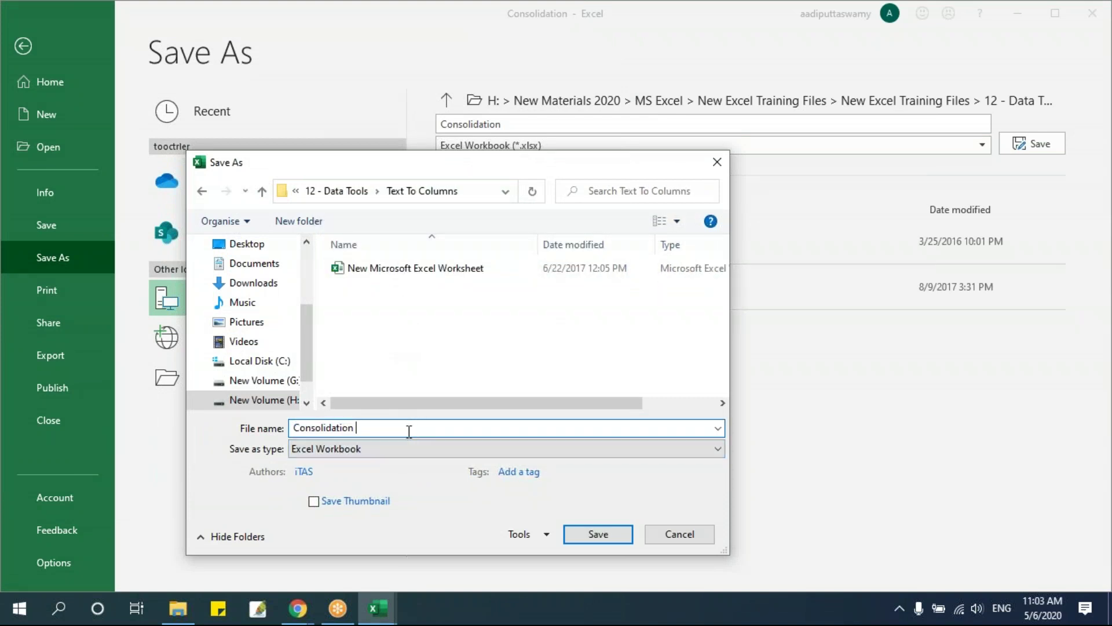
type("csv")
left_click(502, 448)
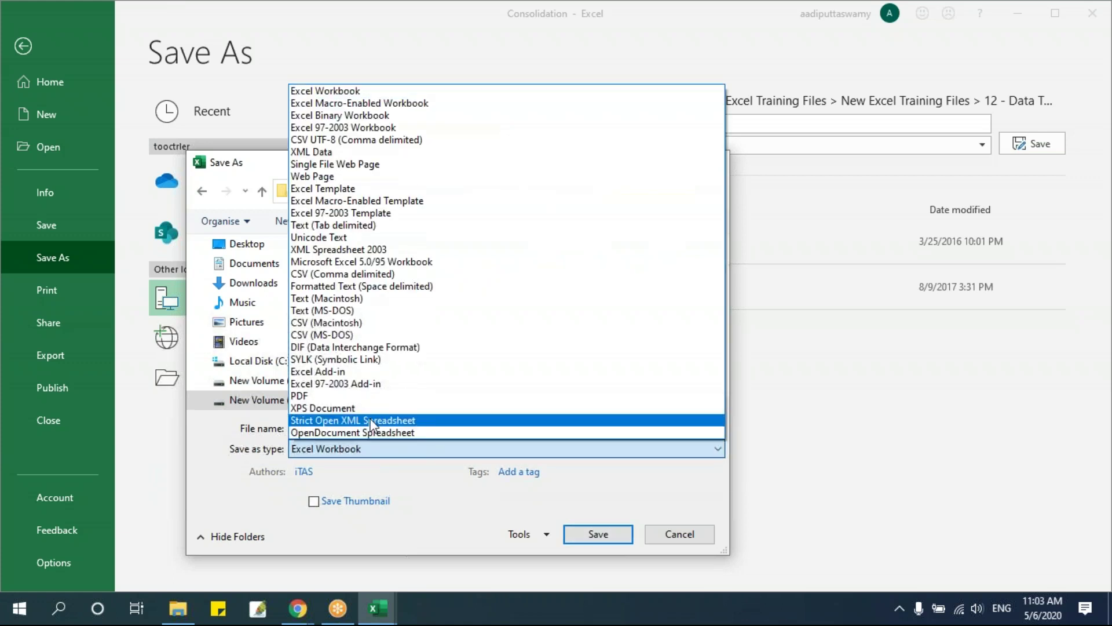
left_click(336, 274)
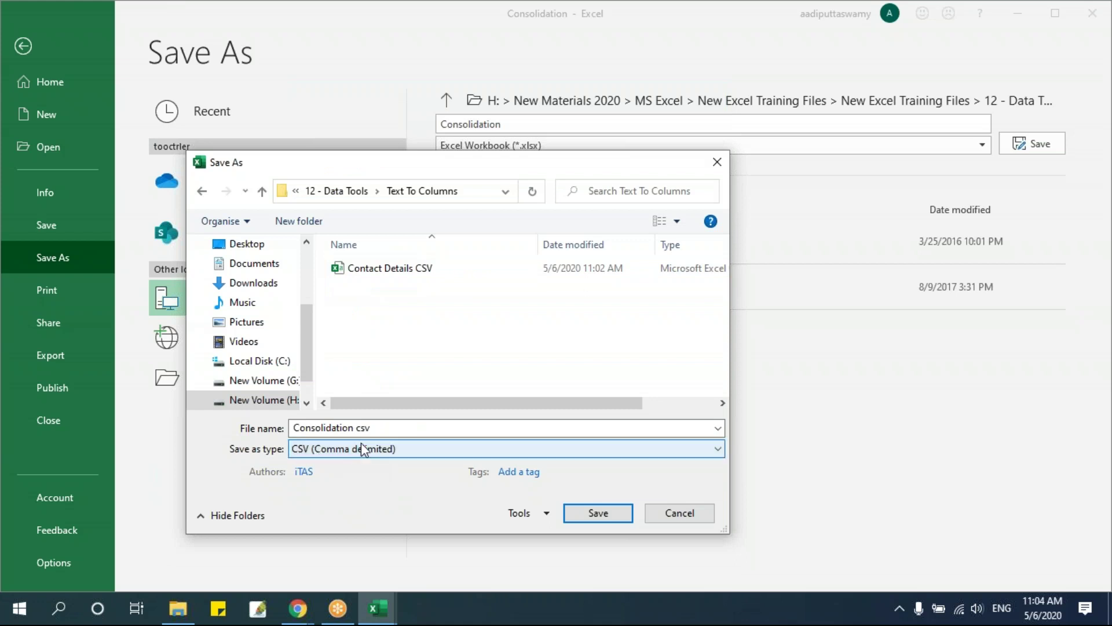
left_click(599, 512)
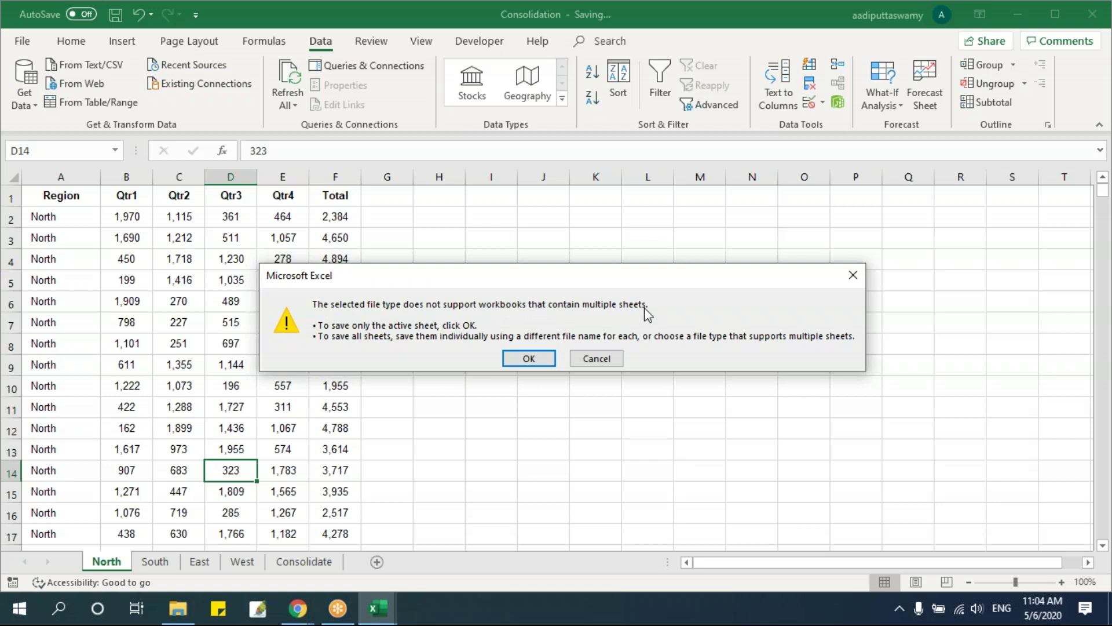
Confirm saving only the active sheet as the CSV file Consolidation csv and close the workbook
left_click(535, 358)
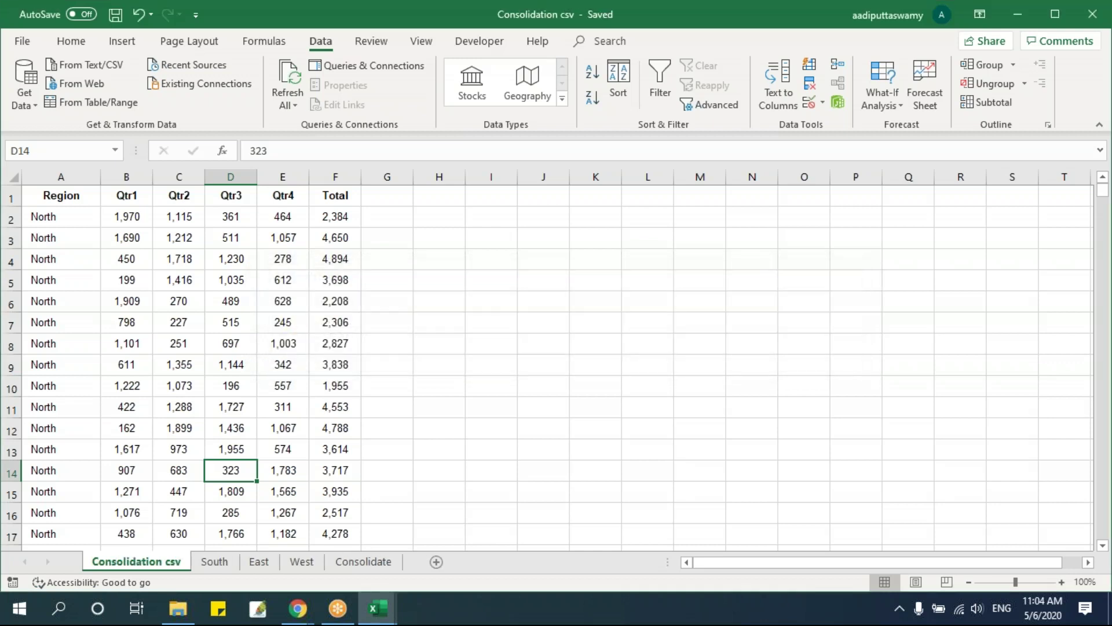
left_click(460, 401)
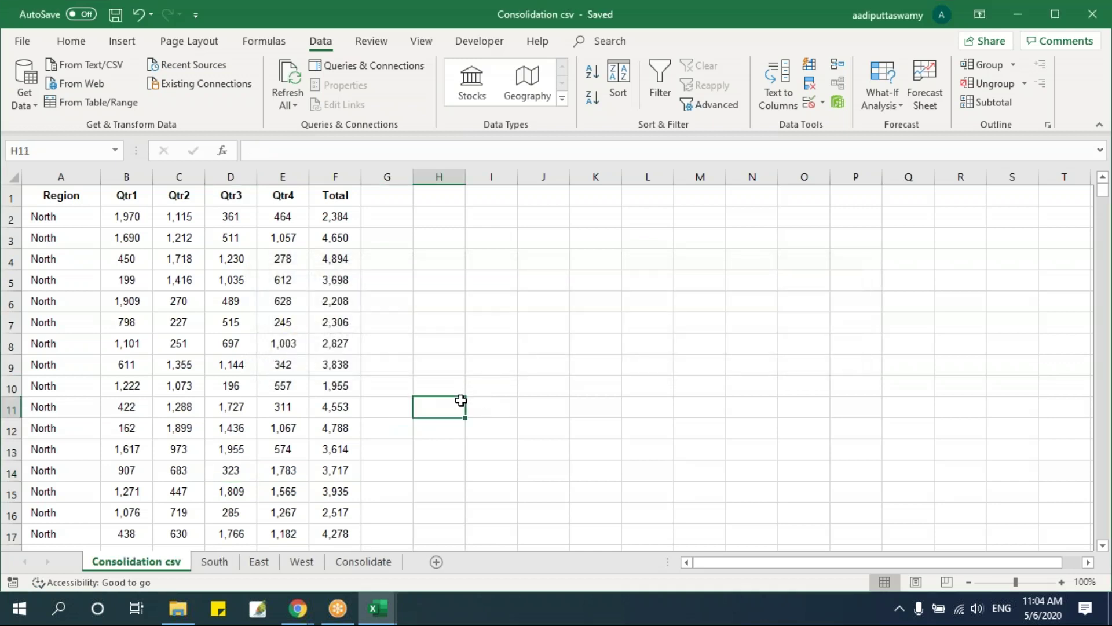
key("alt+F4")
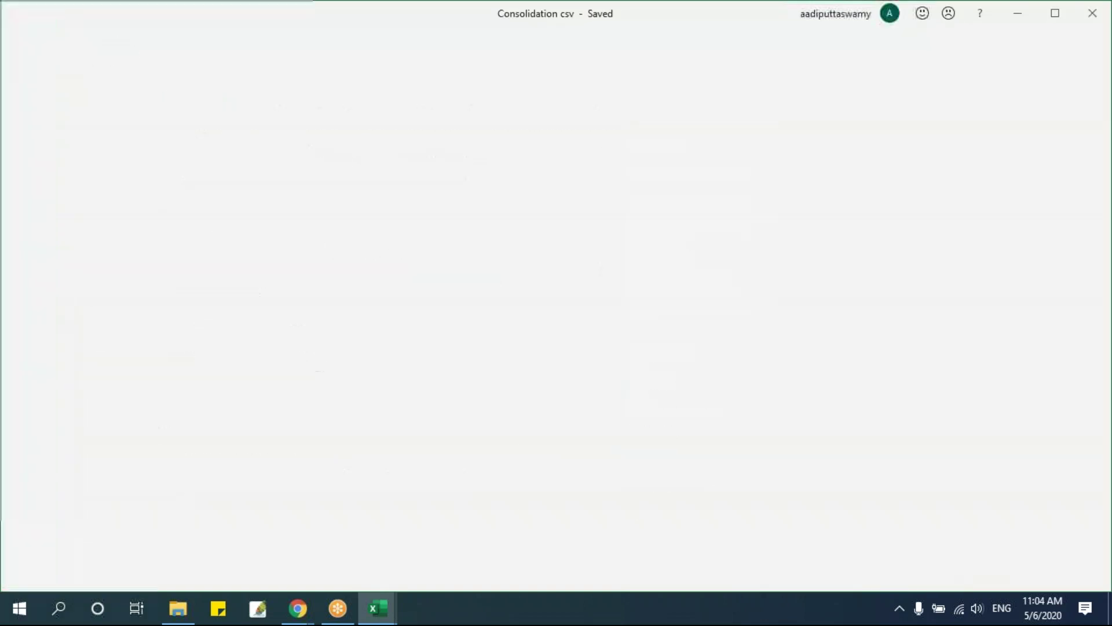
left_click(555, 325)
left_click(423, 377)
Switch to File Explorer and open the Consolidation csv file from the Text To Columns folder
left_click(179, 608)
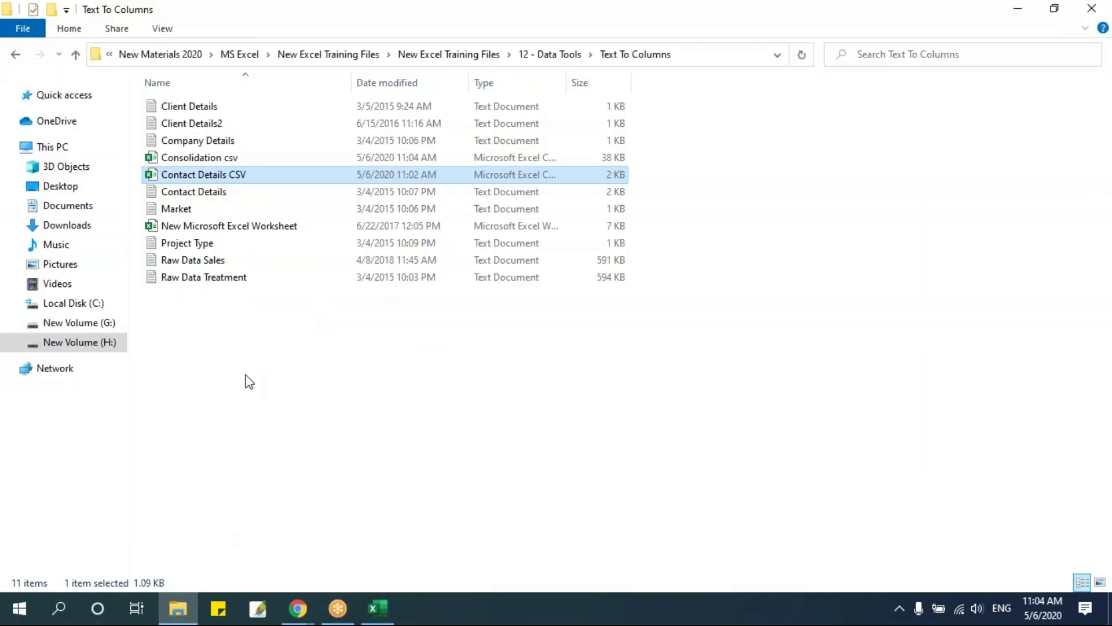
left_click(221, 158)
key("alt+Tab")
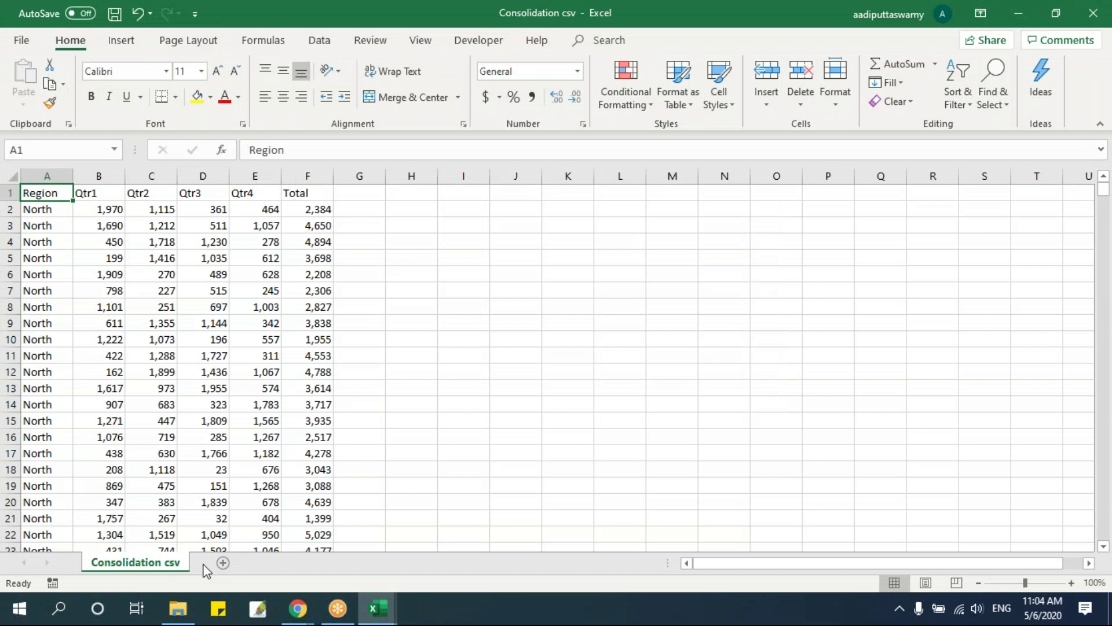
Examine the North region rows and the sheet tabs kept in the reopened CSV file
left_click(151, 322)
left_click(51, 210)
left_click_drag(51, 210, 47, 437)
left_click(156, 340)
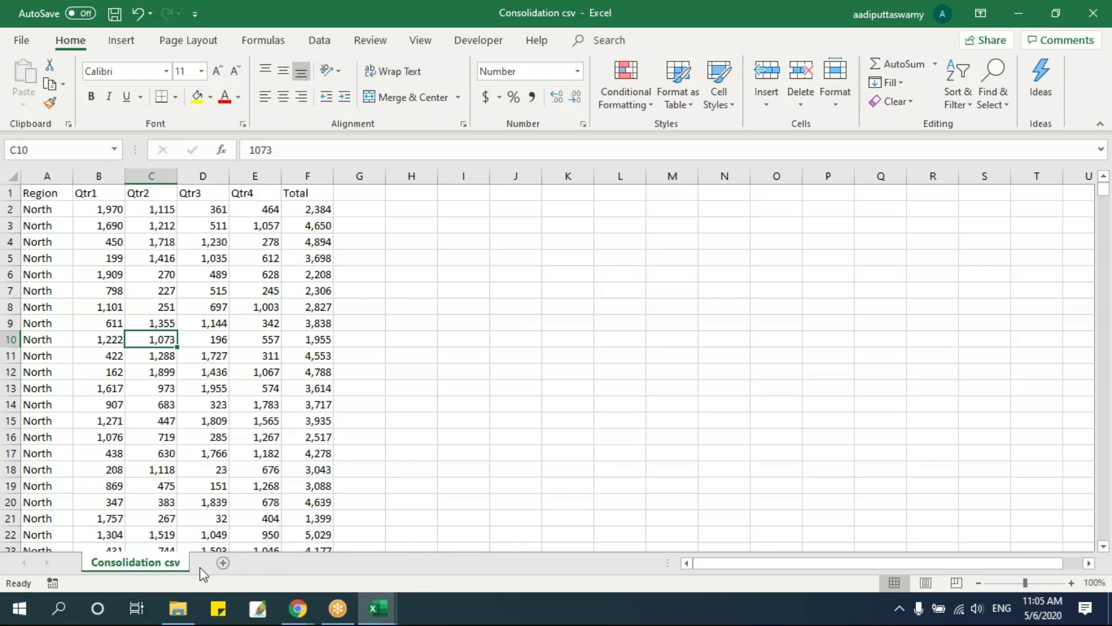
left_click(204, 534)
left_click(255, 436)
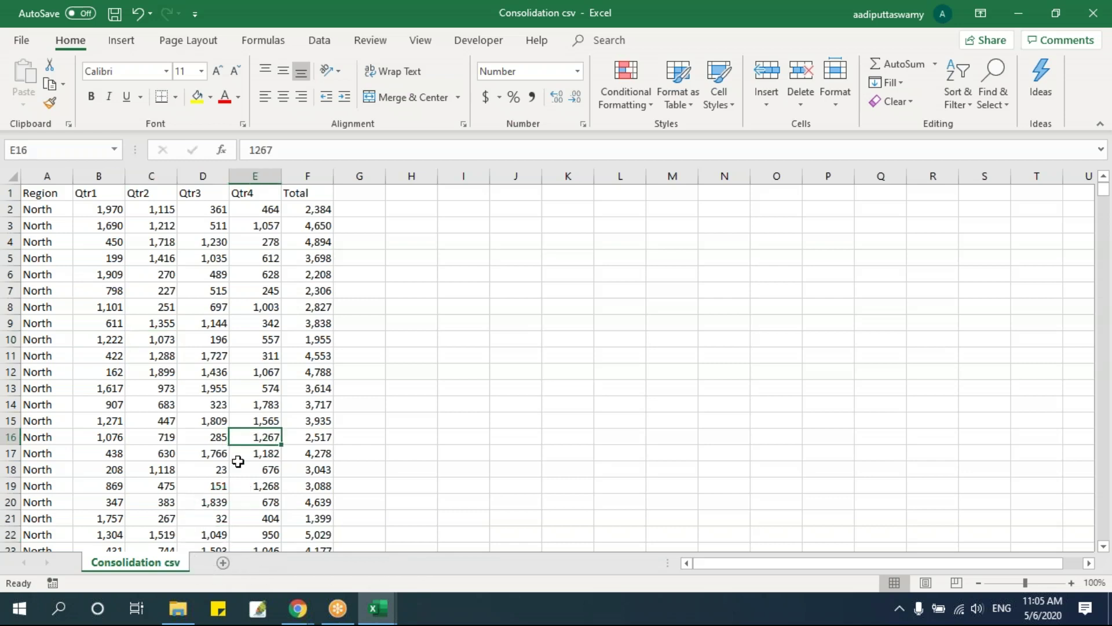
left_click(205, 290)
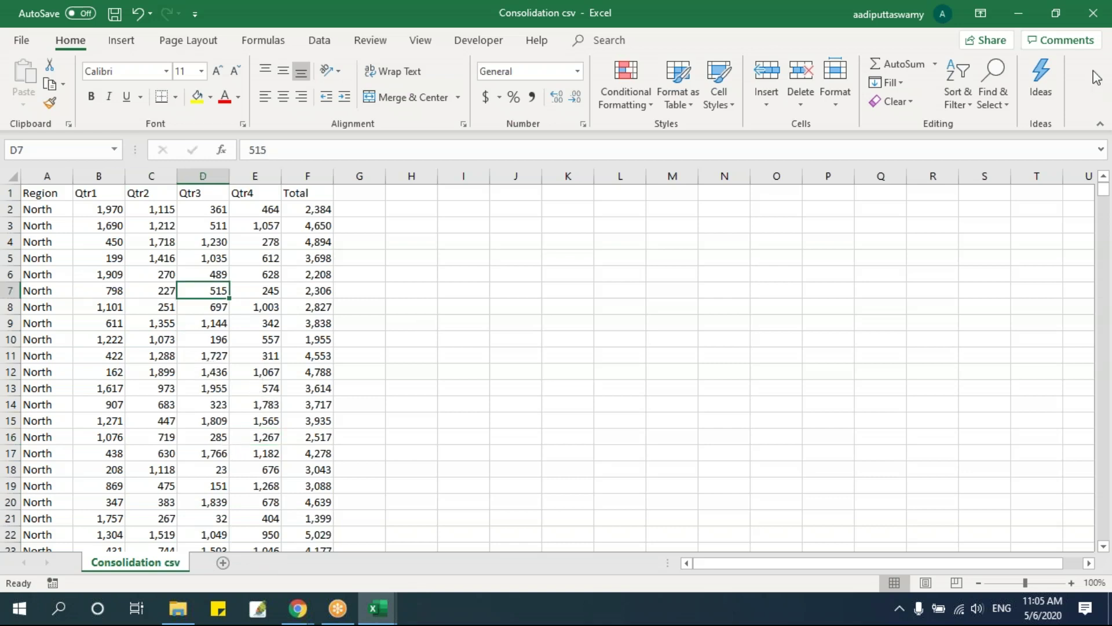
Close the CSV file and open the Flash Fill workbook from the Flash Fill folder inside 12 - Data Tools
left_click(1091, 23)
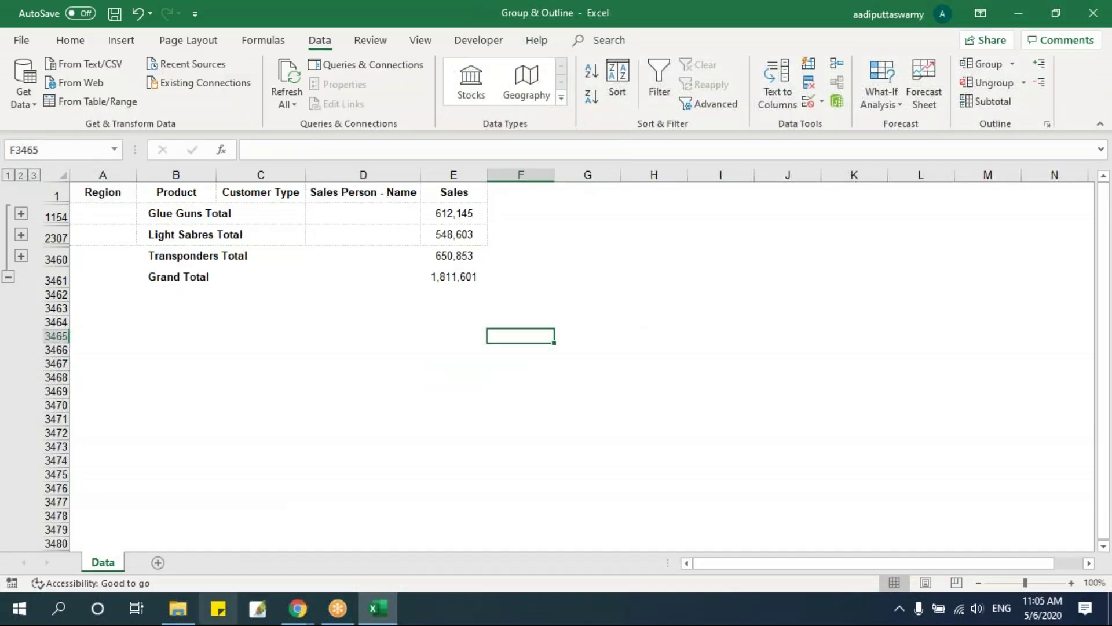
left_click(179, 609)
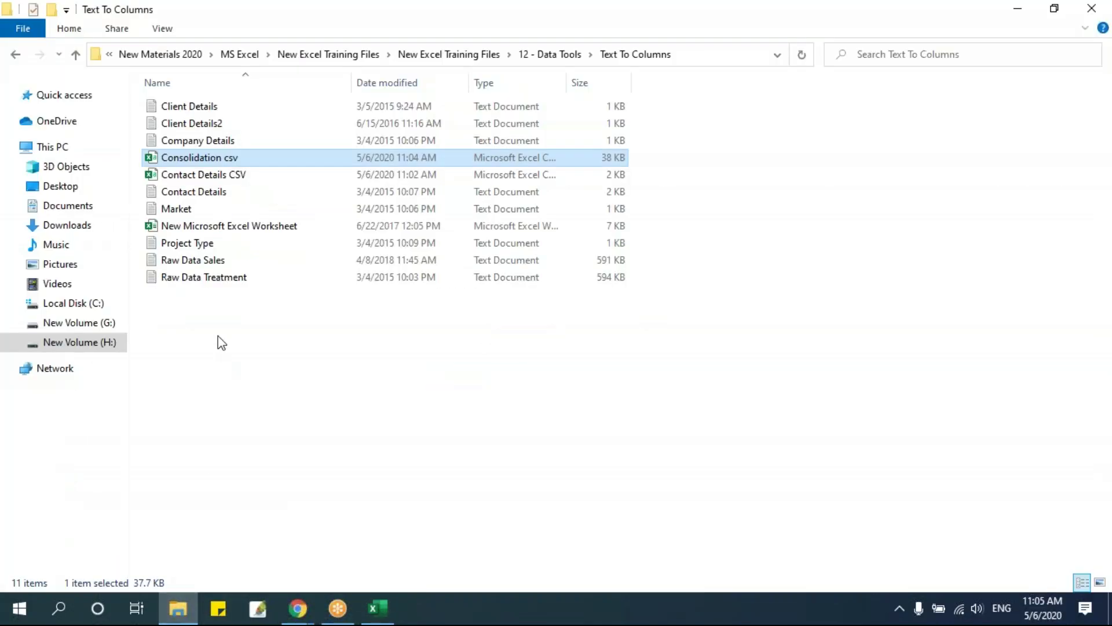
left_click(544, 55)
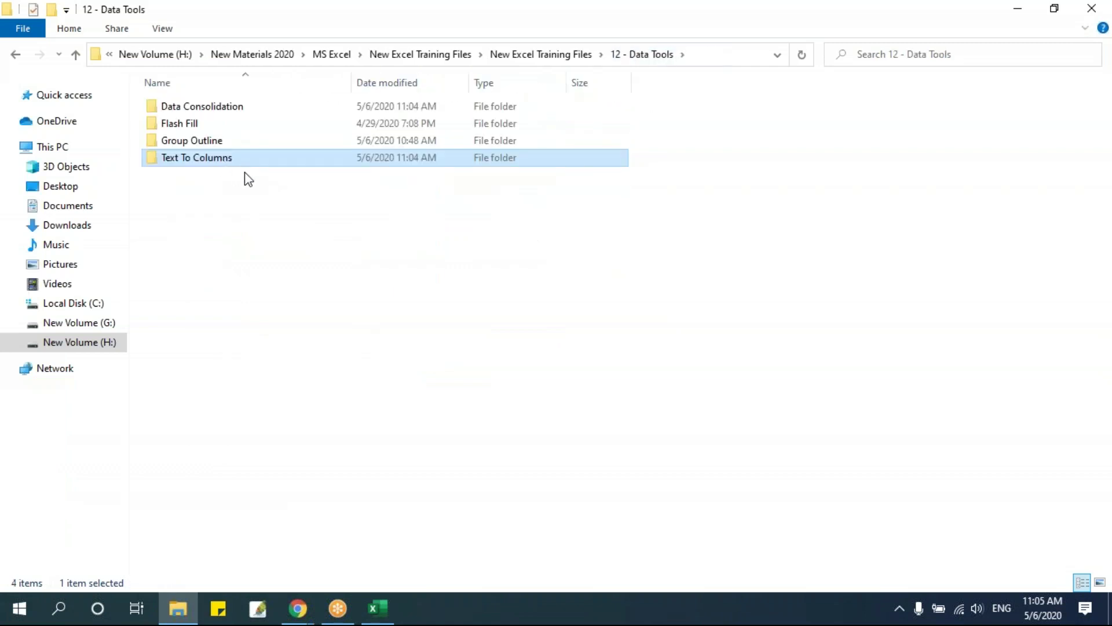
left_click(195, 125)
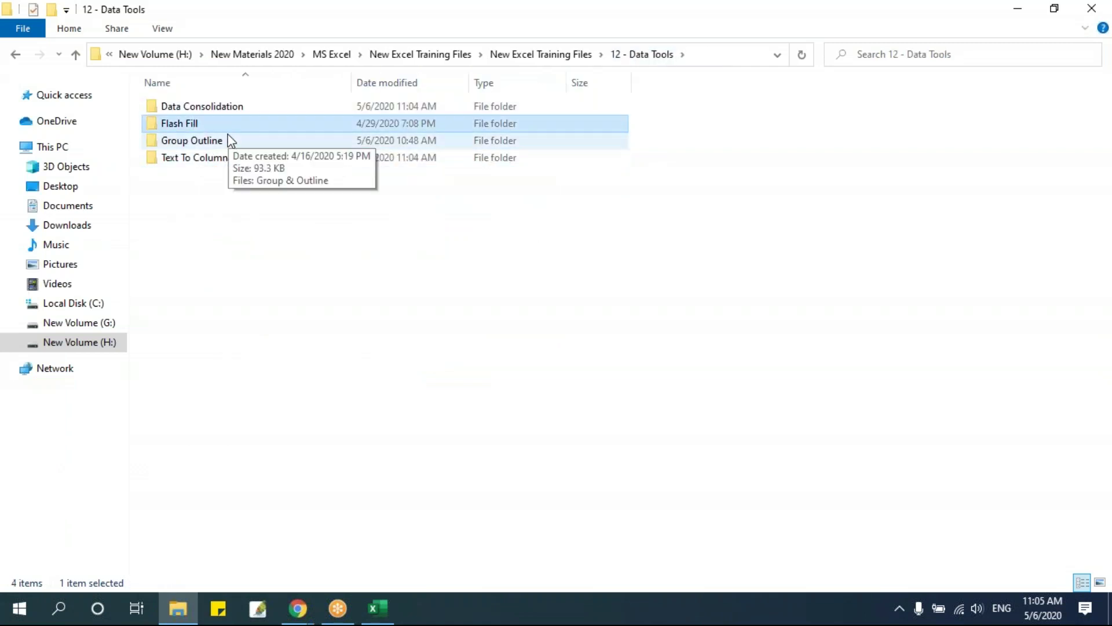
double_click(195, 125)
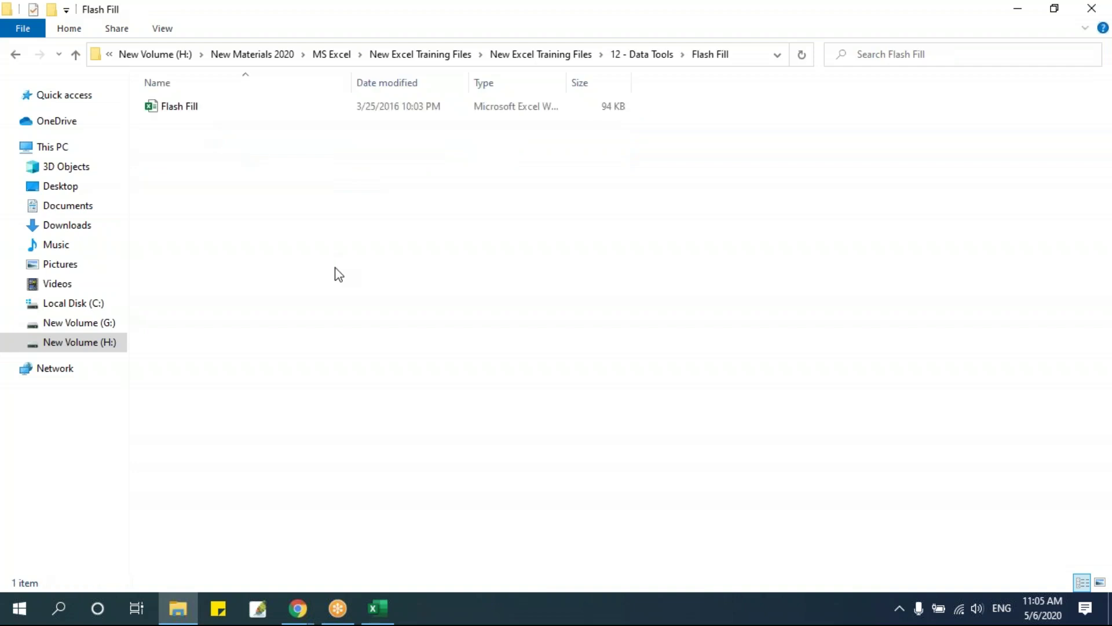
double_click(186, 113)
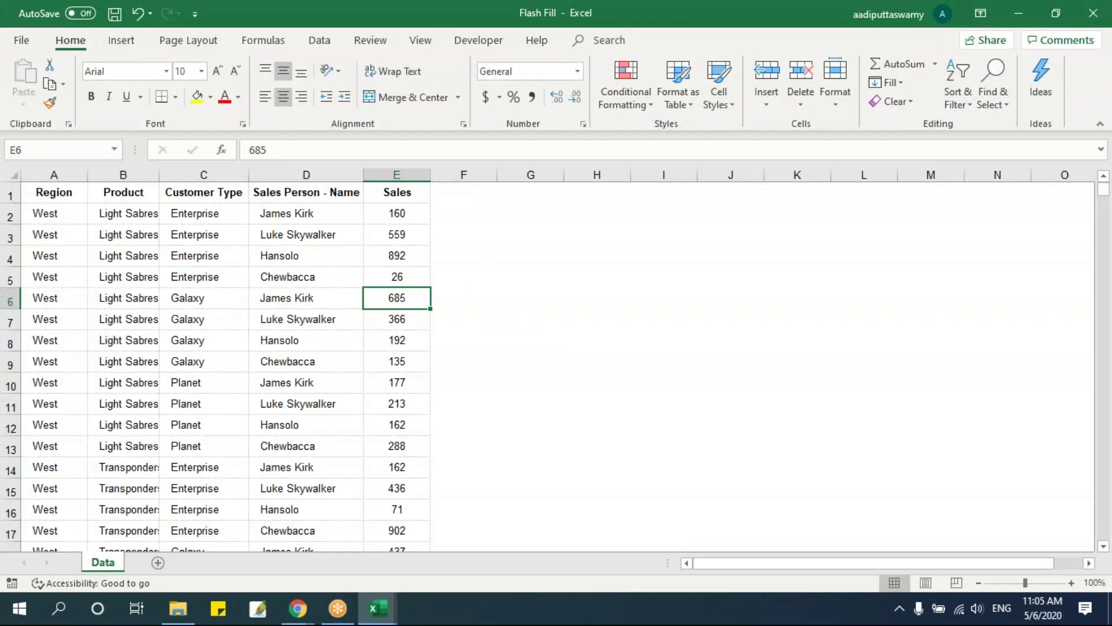
Enter the first name of row 2's sales person in cell F2 as a fill example
left_click_drag(63, 191, 422, 382)
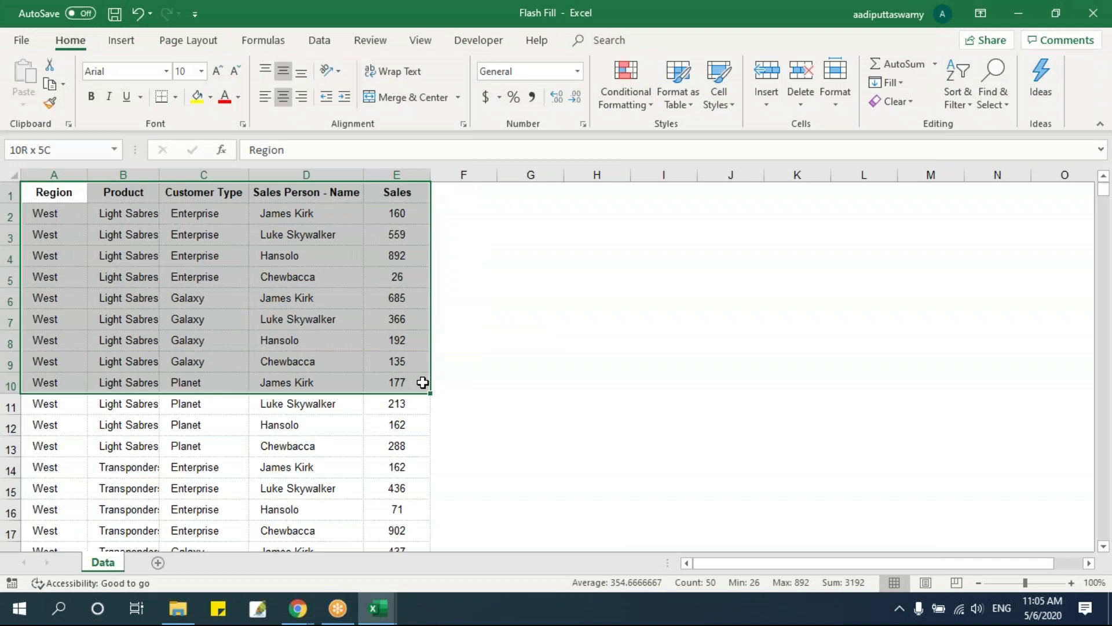
left_click(278, 220)
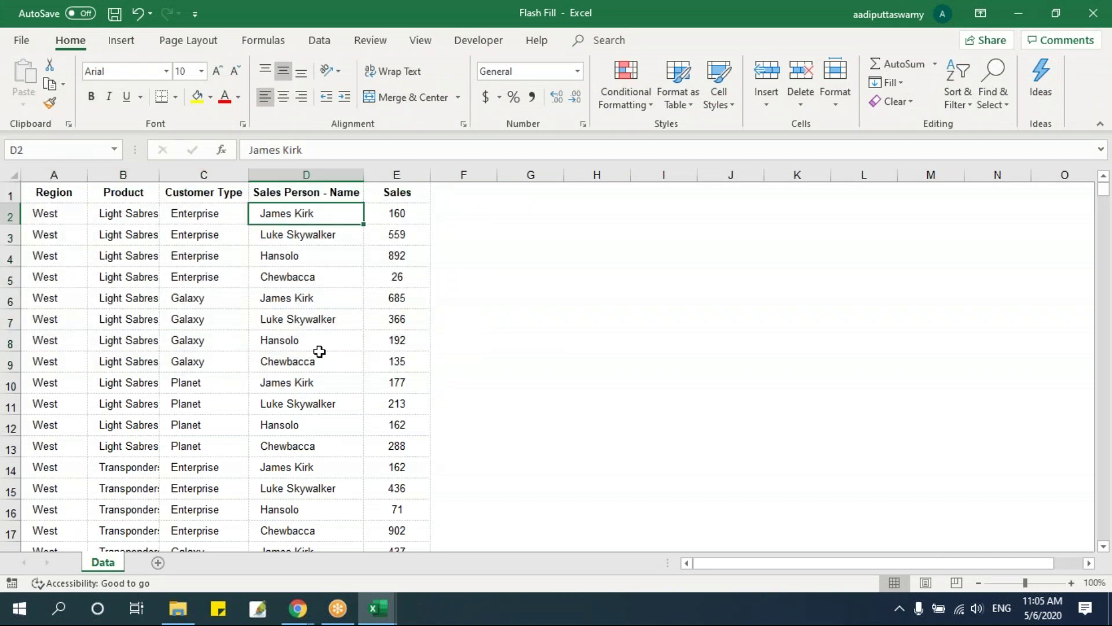
left_click(433, 241)
key("Up")
type("James")
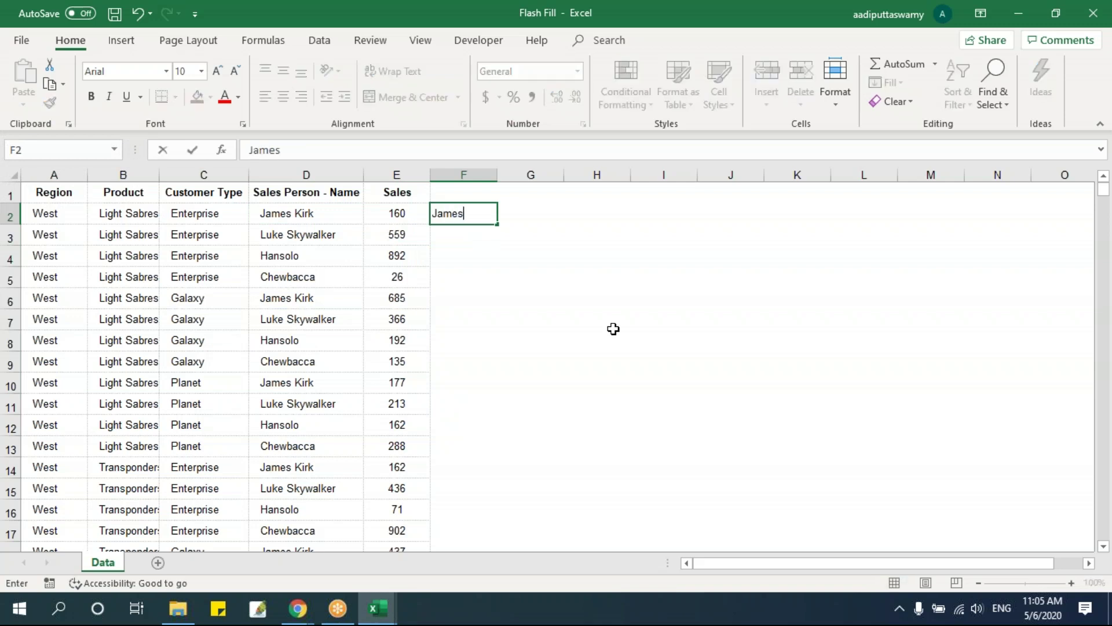
key("Return")
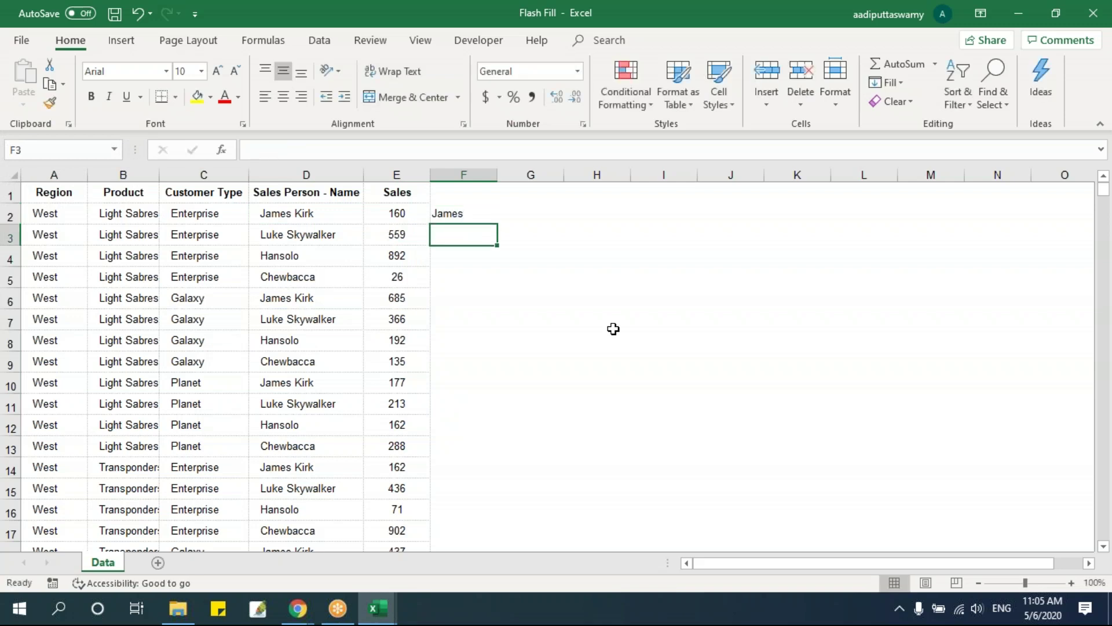
left_click(465, 211)
left_click(476, 240)
type("Luke")
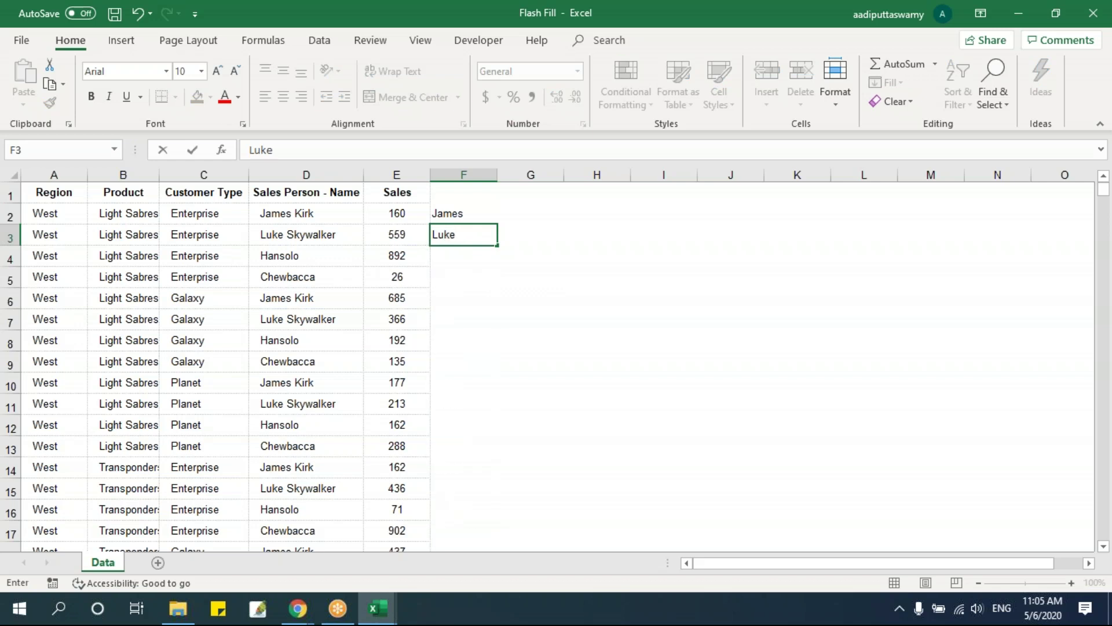
left_click(640, 248)
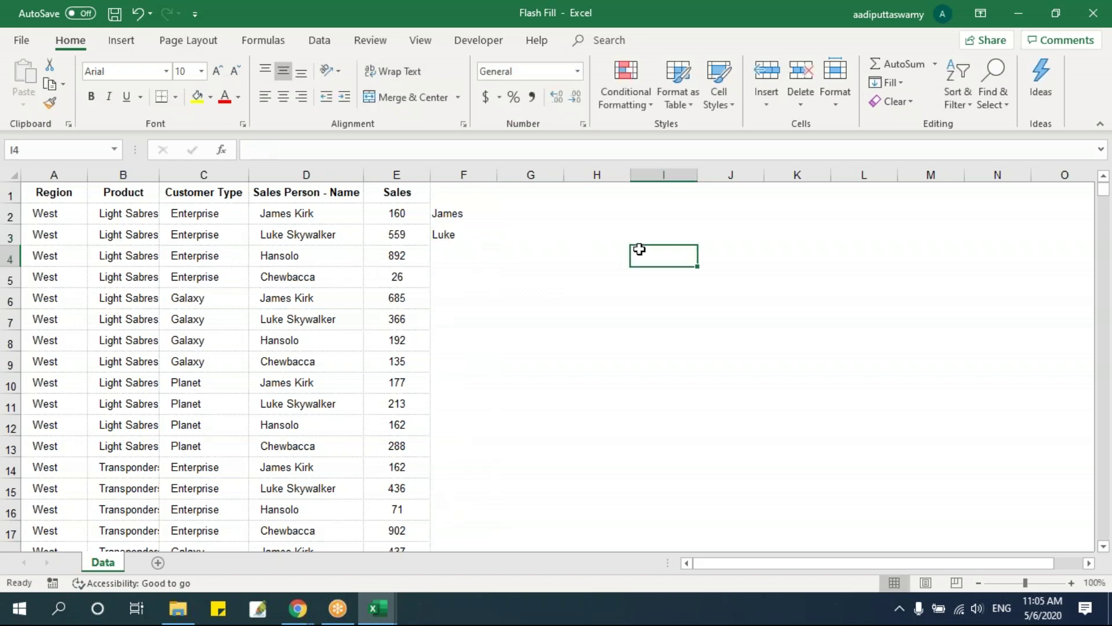
left_click(467, 238)
Flash Fill column F from the example in F2 with every sales person's first name and check the filled rows
left_click(458, 220)
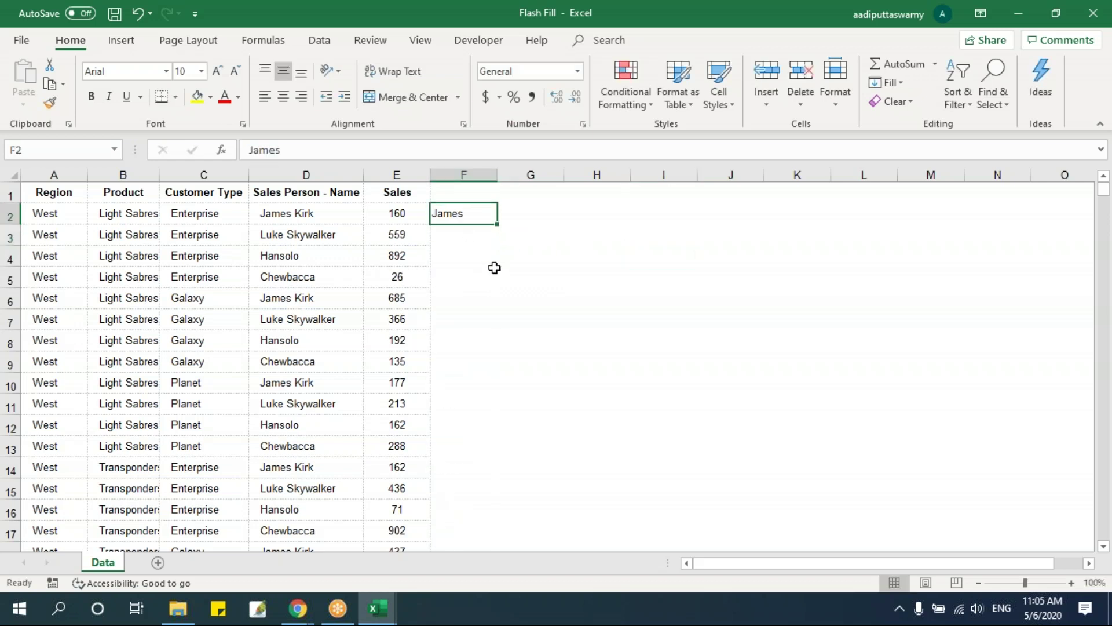
left_click(319, 40)
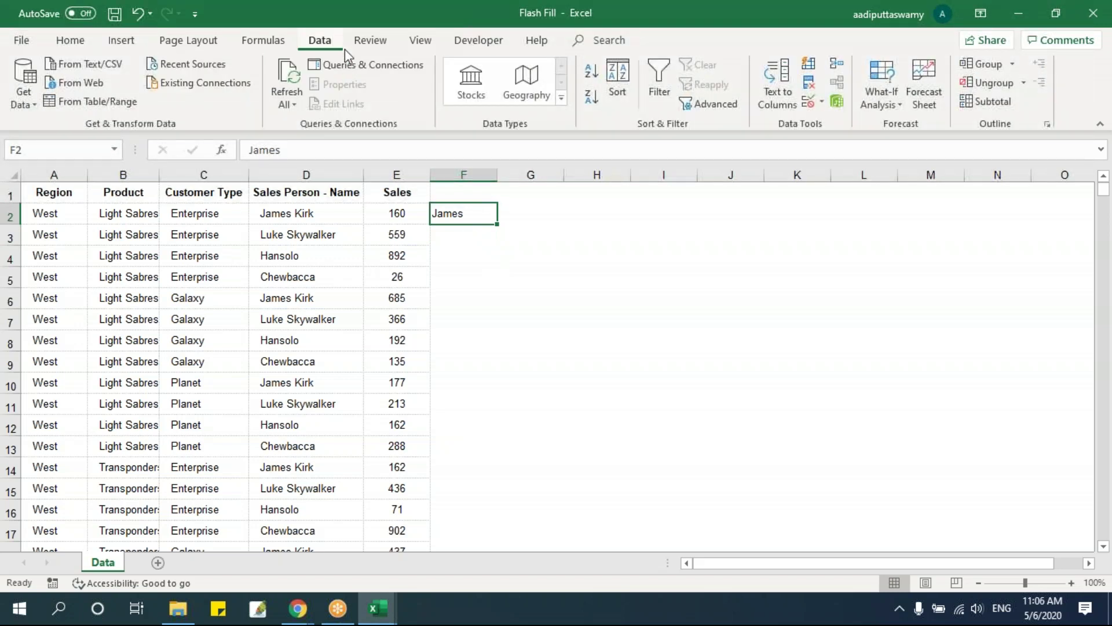
left_click(811, 67)
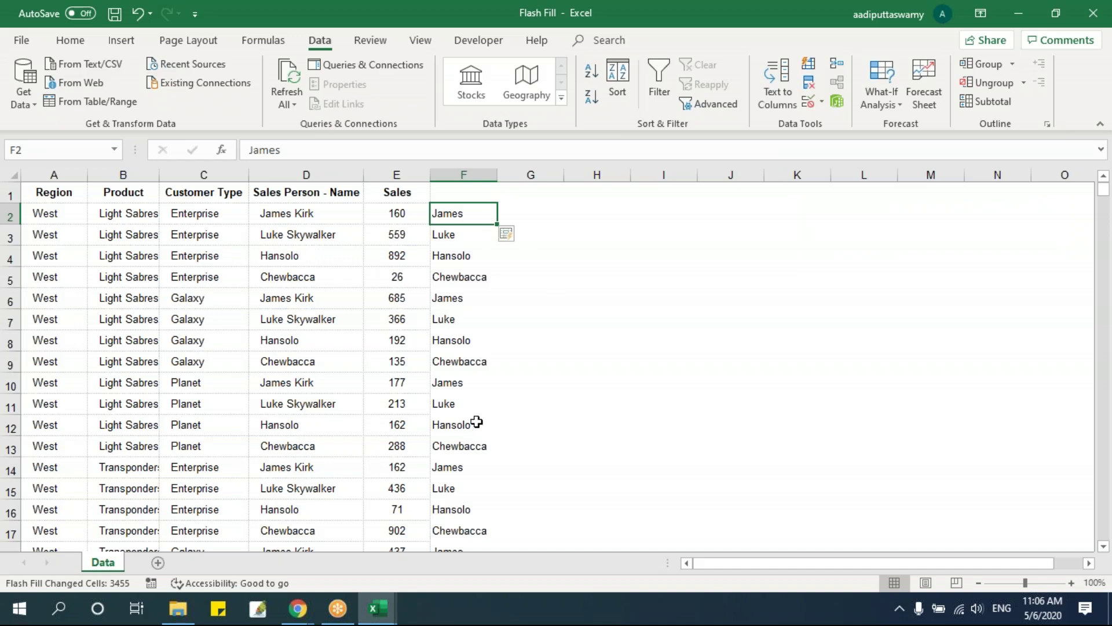
scroll(485, 424, "down", 2)
scroll(484, 424, "down", 5)
scroll(485, 421, "up", 7)
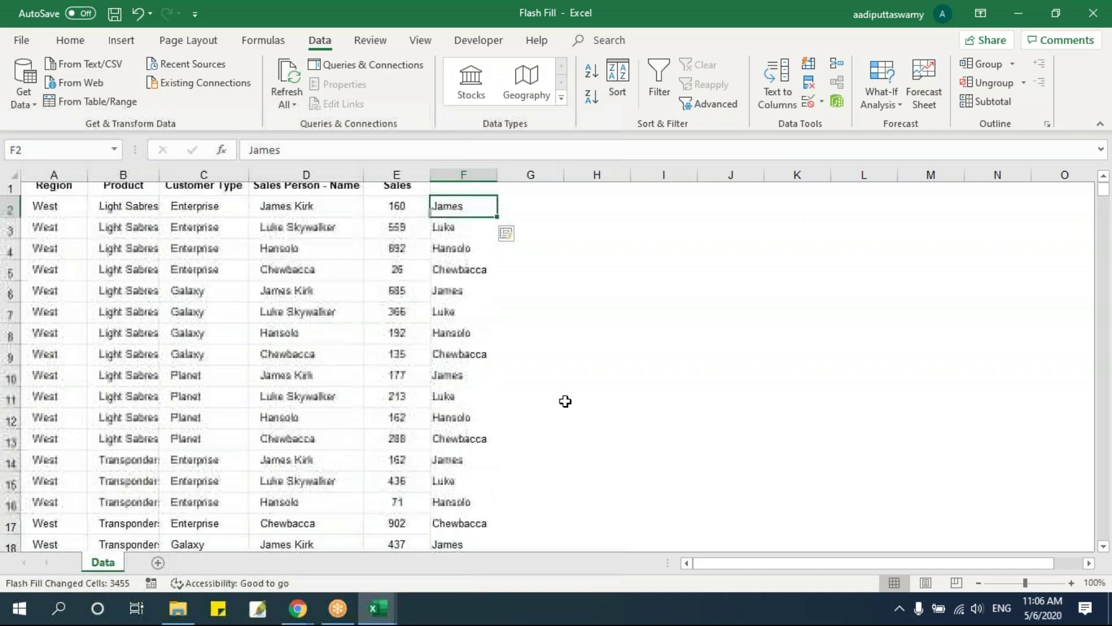
Replace F2 with the sales person's last name and Flash Fill column F with the last names
left_click(663, 340)
left_click(457, 218)
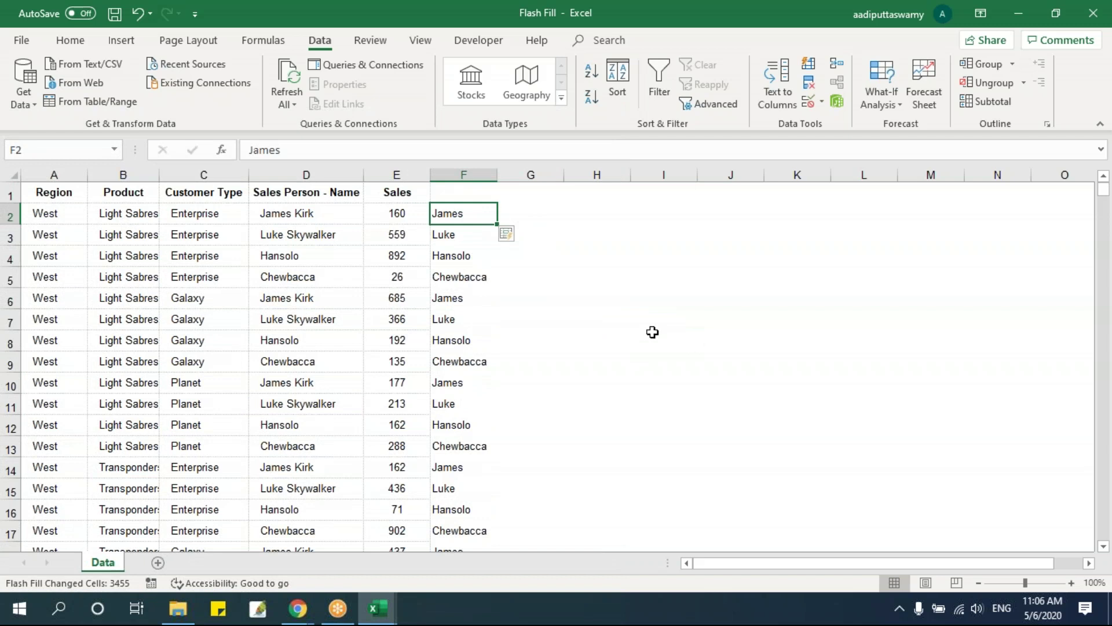
type("Kirk")
key("Return")
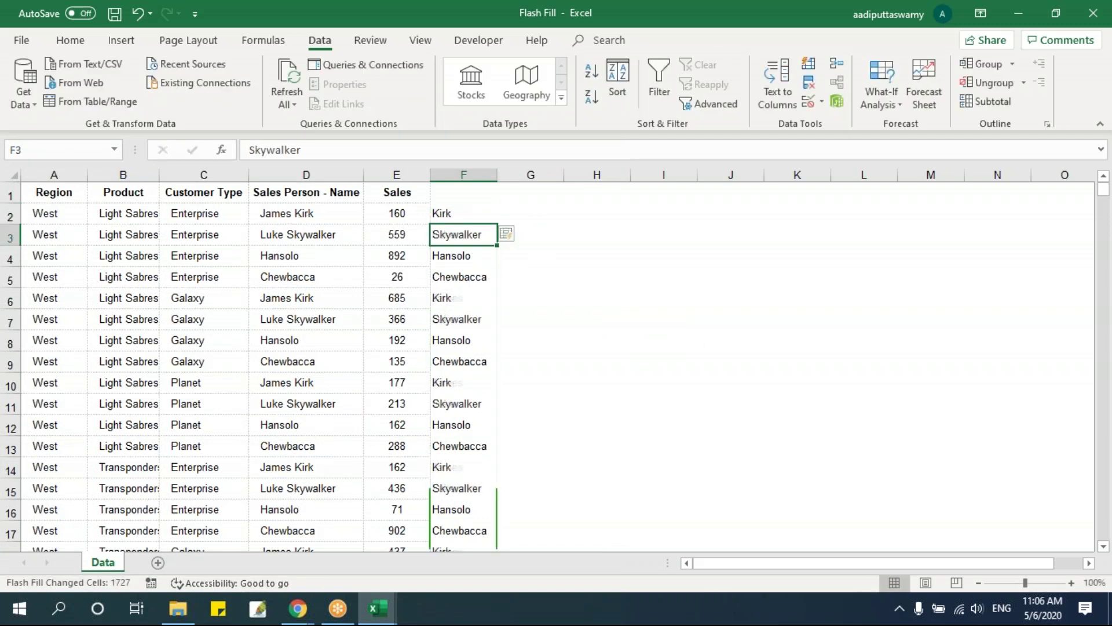
Replace F2 with the sales person's initials, JK, and Flash Fill column F with initials
key("Up")
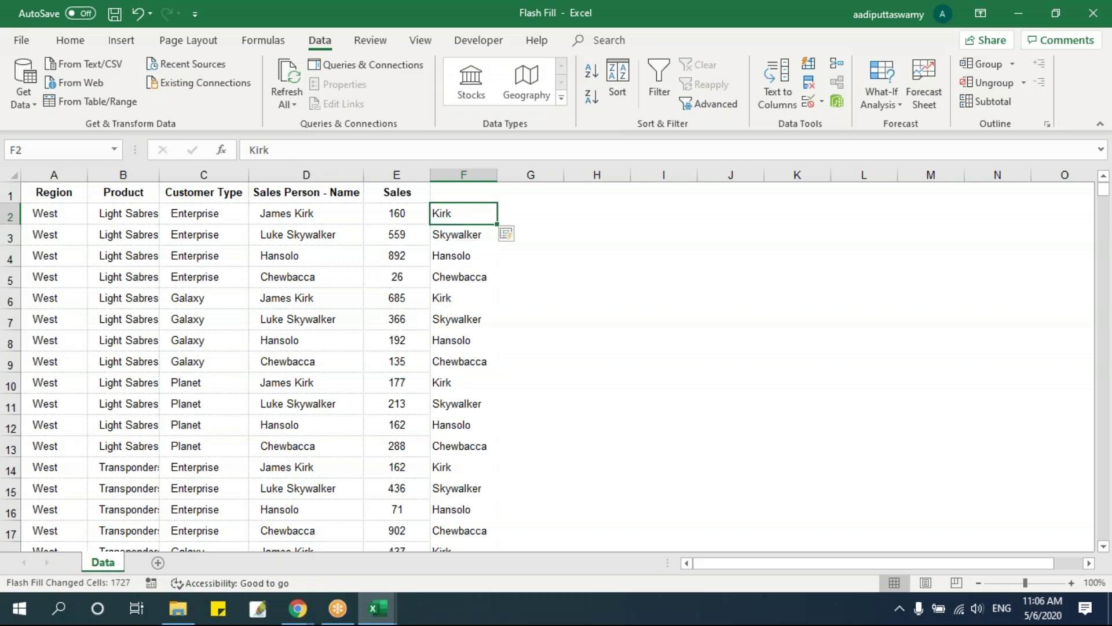
type("JK")
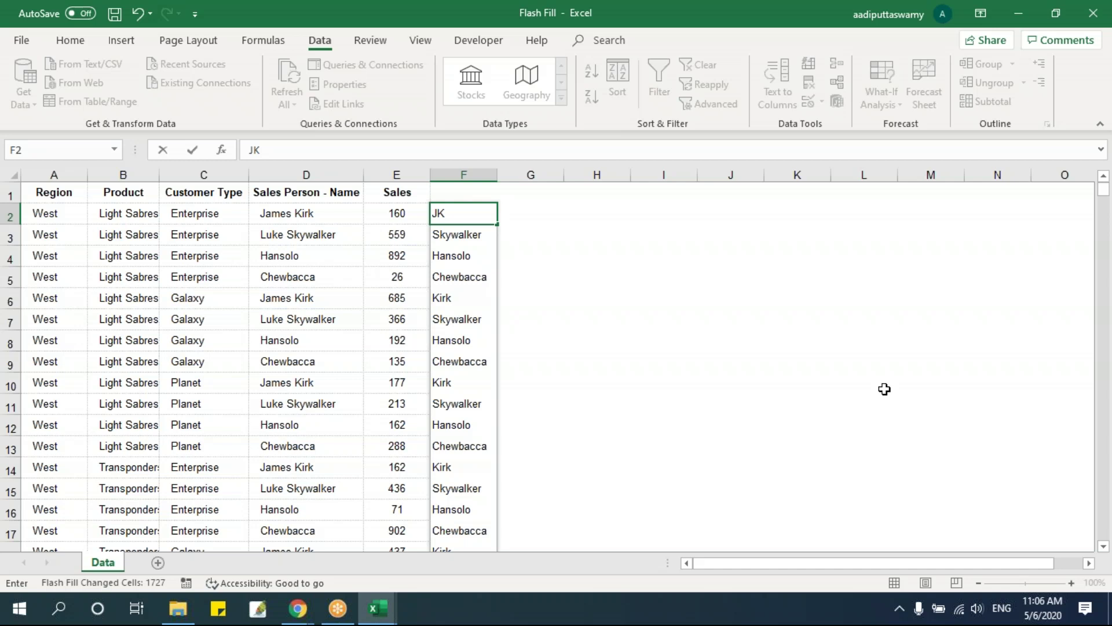
key("Return")
key("ctrl+e")
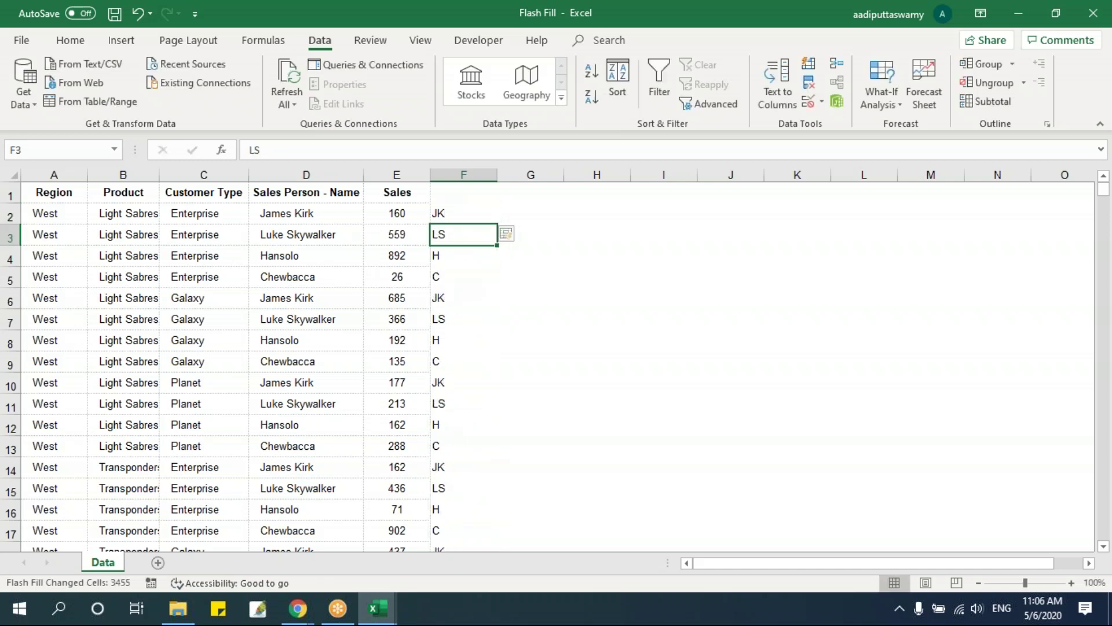
Replace F2 with Ent, the first three letters of the customer type, and Flash Fill column F
key("Up")
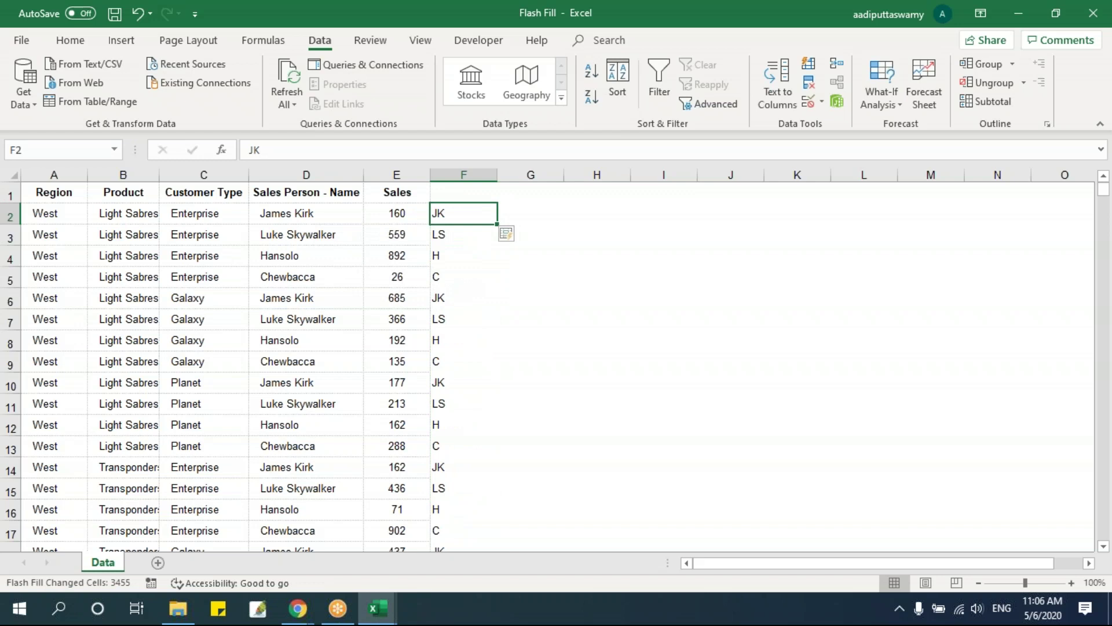
type("Ent")
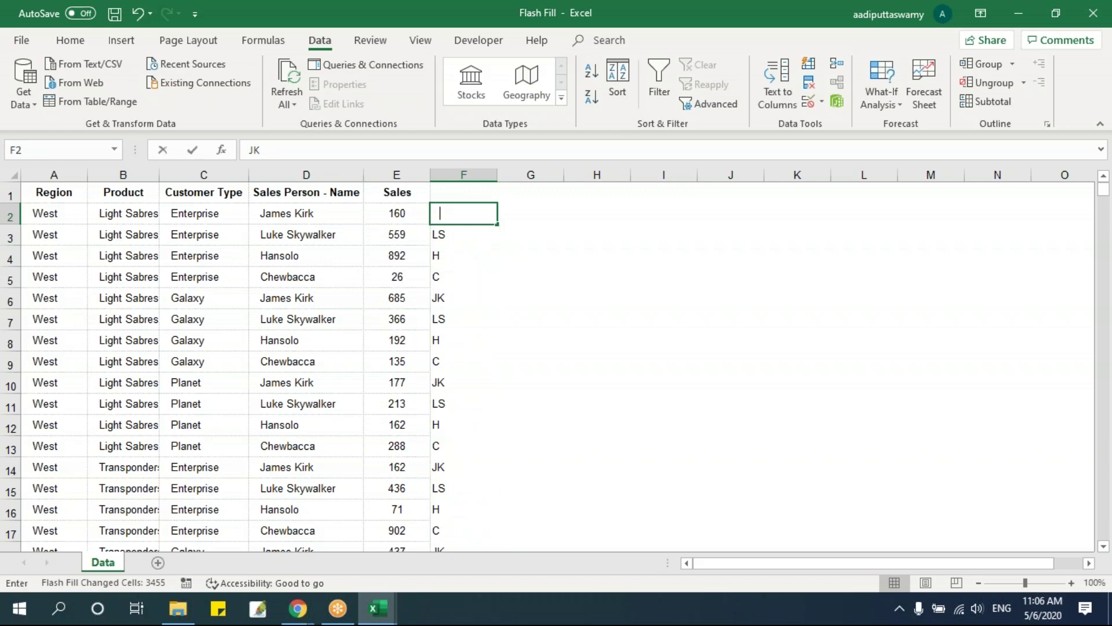
key("Return")
key("ctrl+e")
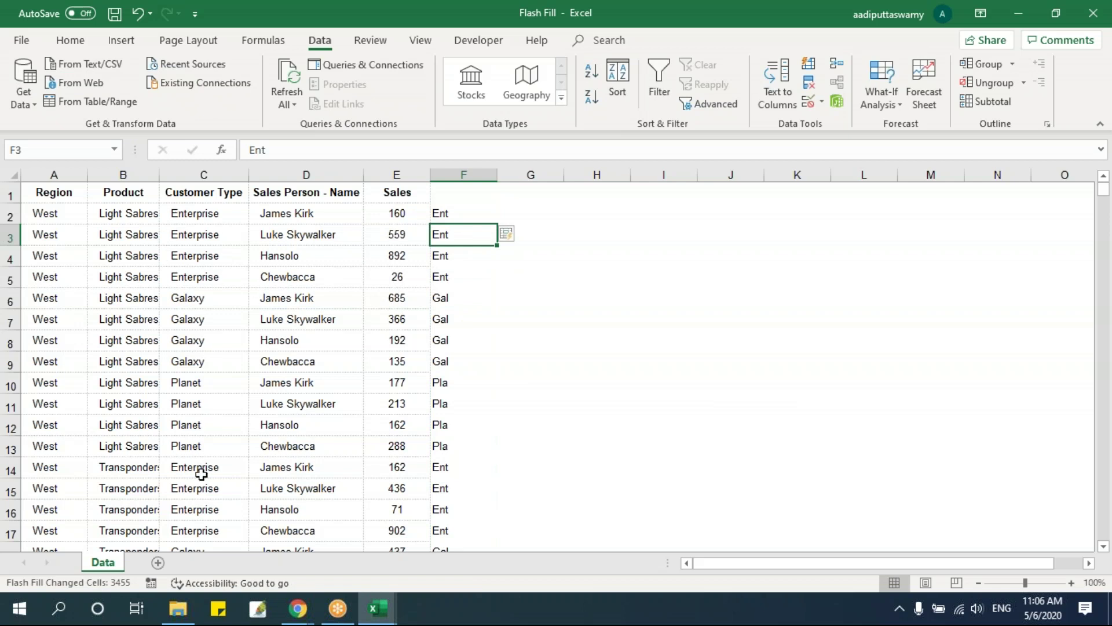
Replace F2 with LS, the abbreviation of the product Light Sabres, and Flash Fill column F with product abbreviations
left_click(461, 214)
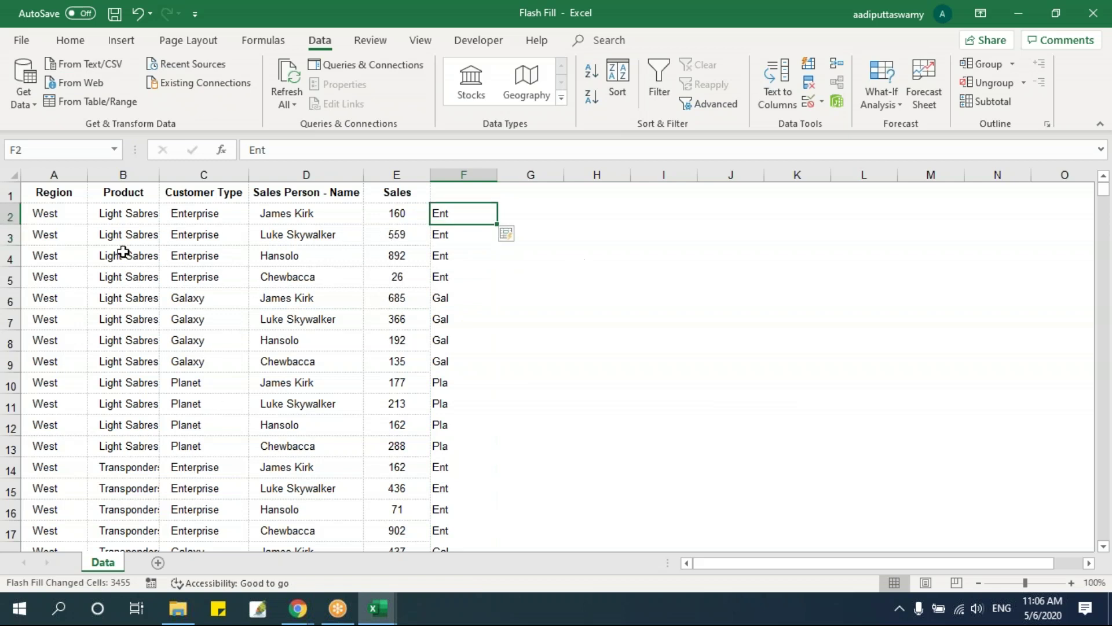
key("BackSpace")
type("LS")
key("Return")
key("ctrl+e")
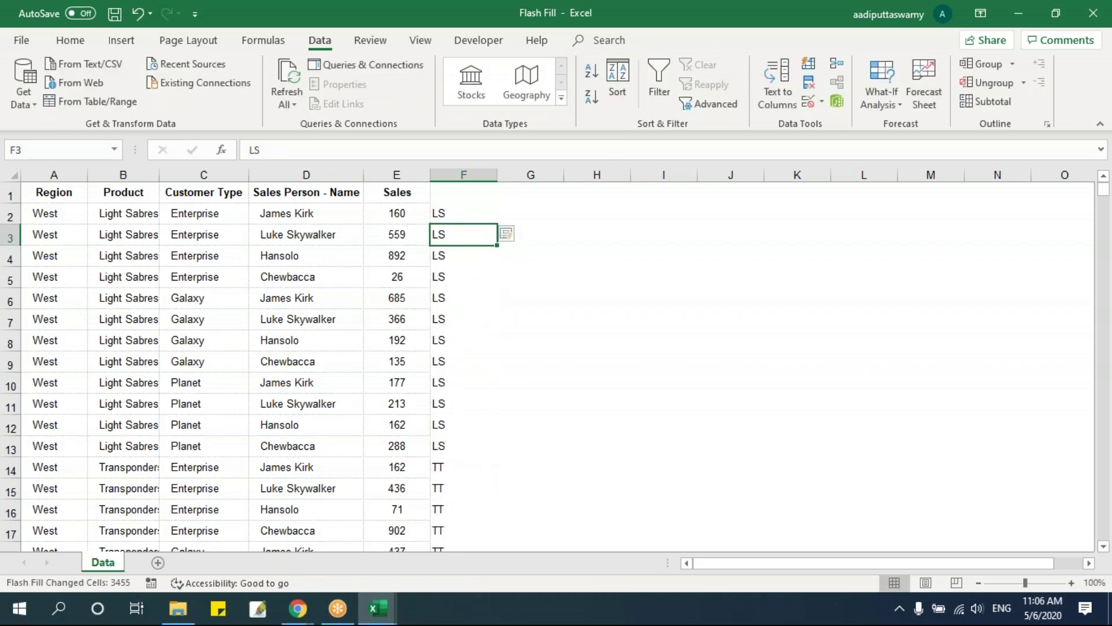
left_click(442, 212)
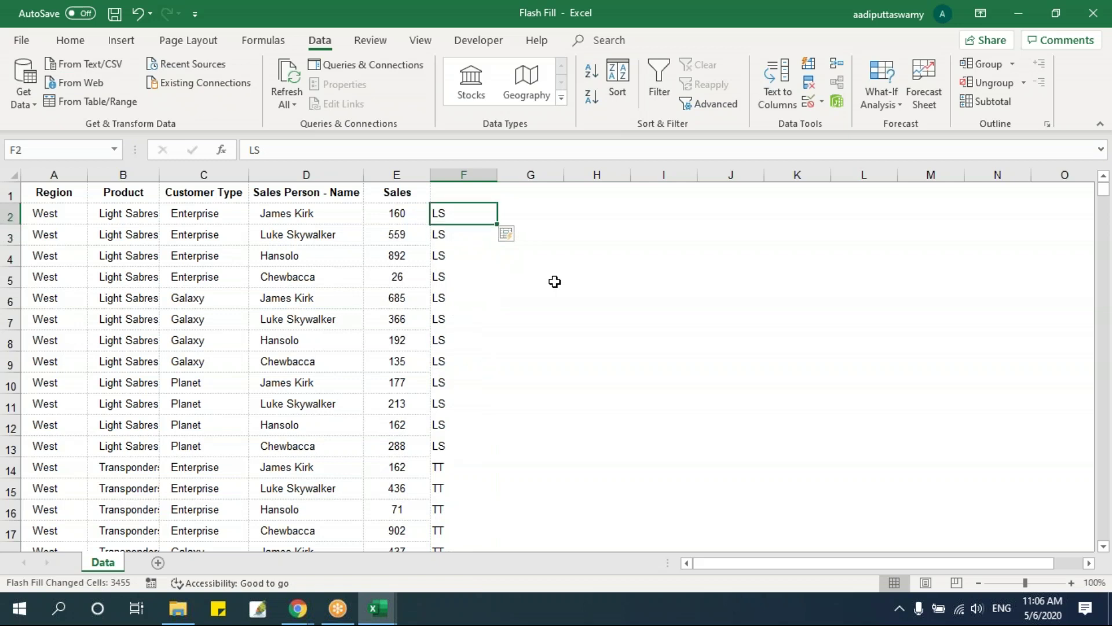
Replace F2 with We, the first two letters of the region, and Flash Fill column F
type("We")
key("Return")
key("ctrl+e")
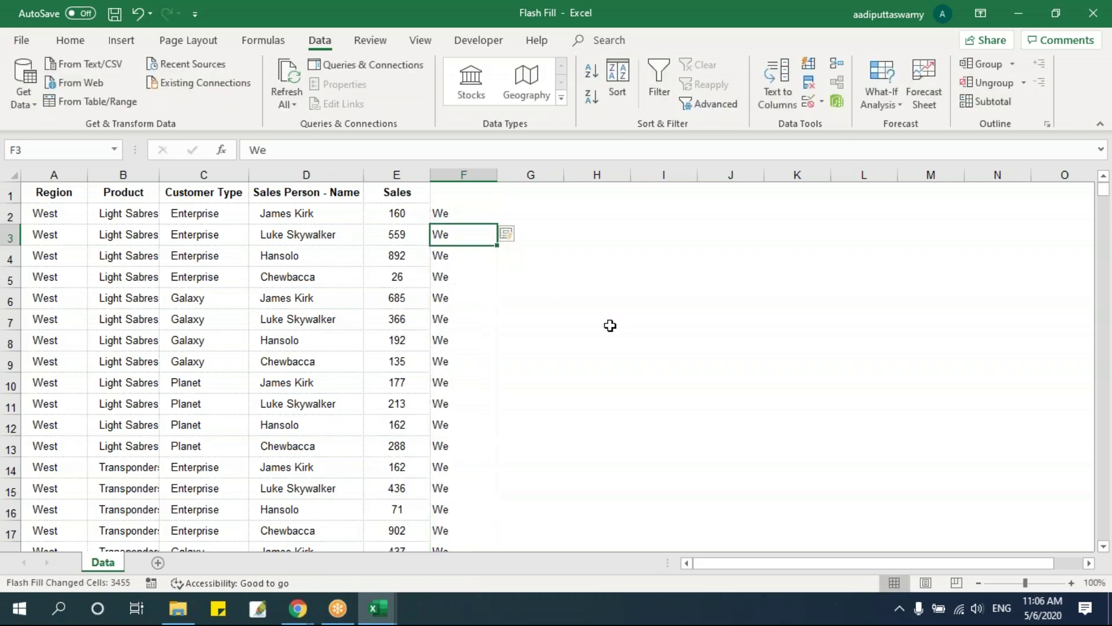
Replace F2 with 16, the first two digits of the sales value, and Flash Fill column F
left_click_drag(66, 215, 370, 208)
left_click(374, 211)
key("Right")
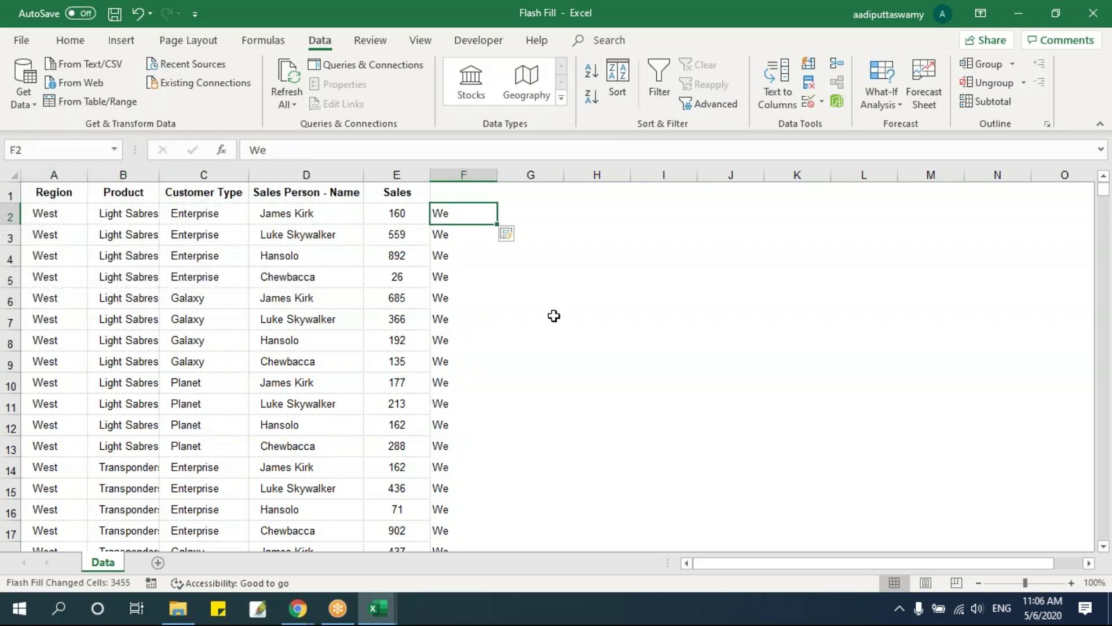
key("BackSpace")
type("16")
key("Return")
key("ctrl+e")
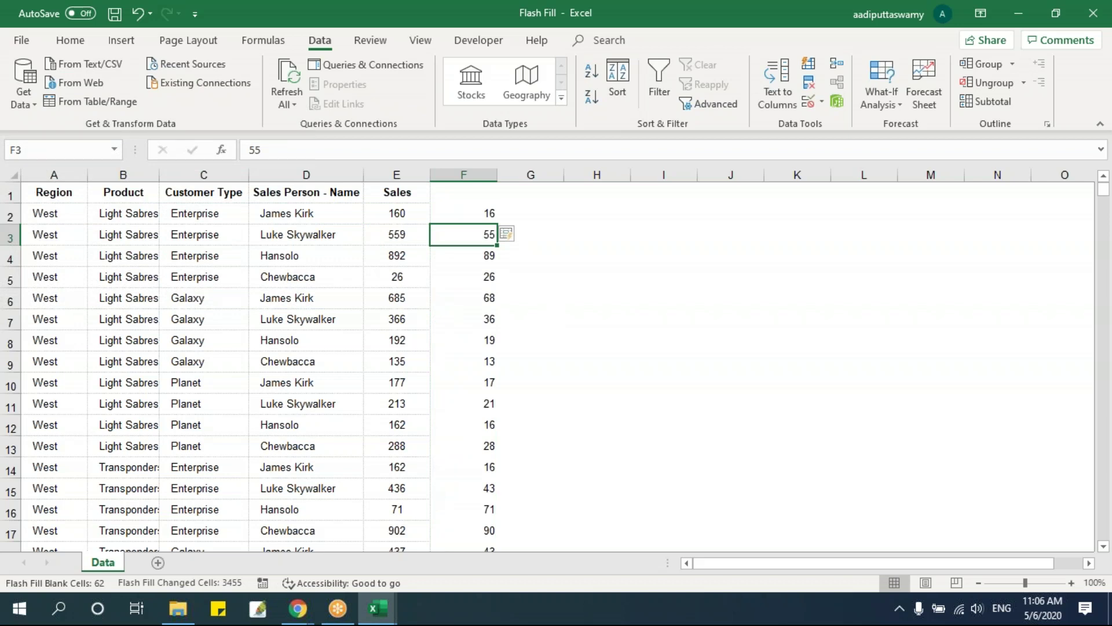
Clear all the Flash Fill entries in column F from F2 down and return to F2
left_click(473, 219)
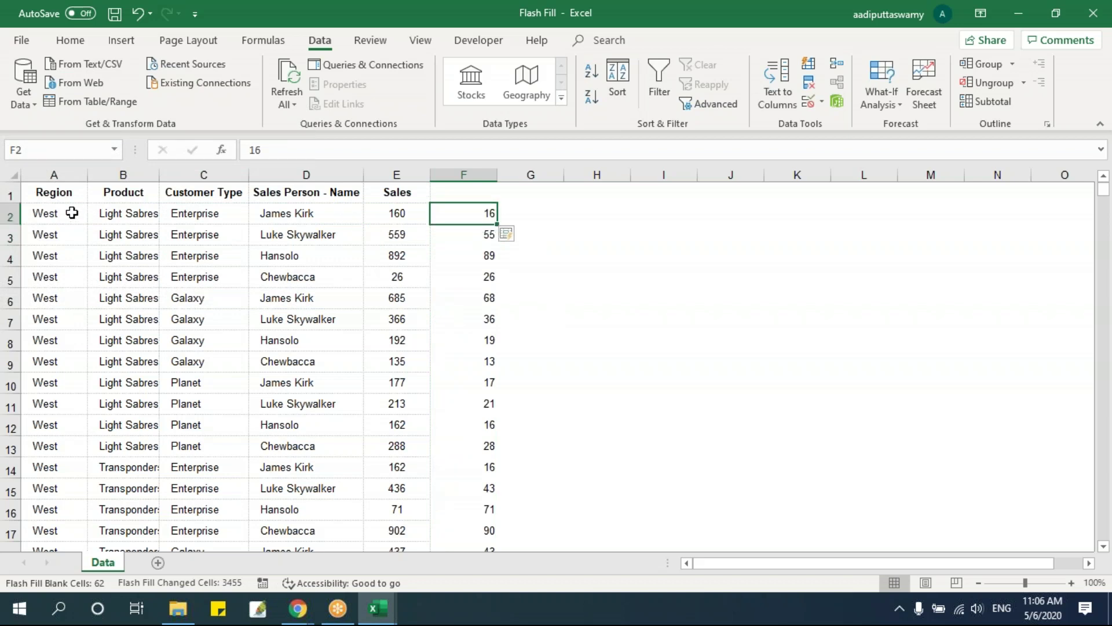
left_click_drag(53, 193, 397, 377)
left_click(463, 210)
key("ctrl+shift+Down")
key("Delete")
key("ctrl+BackSpace")
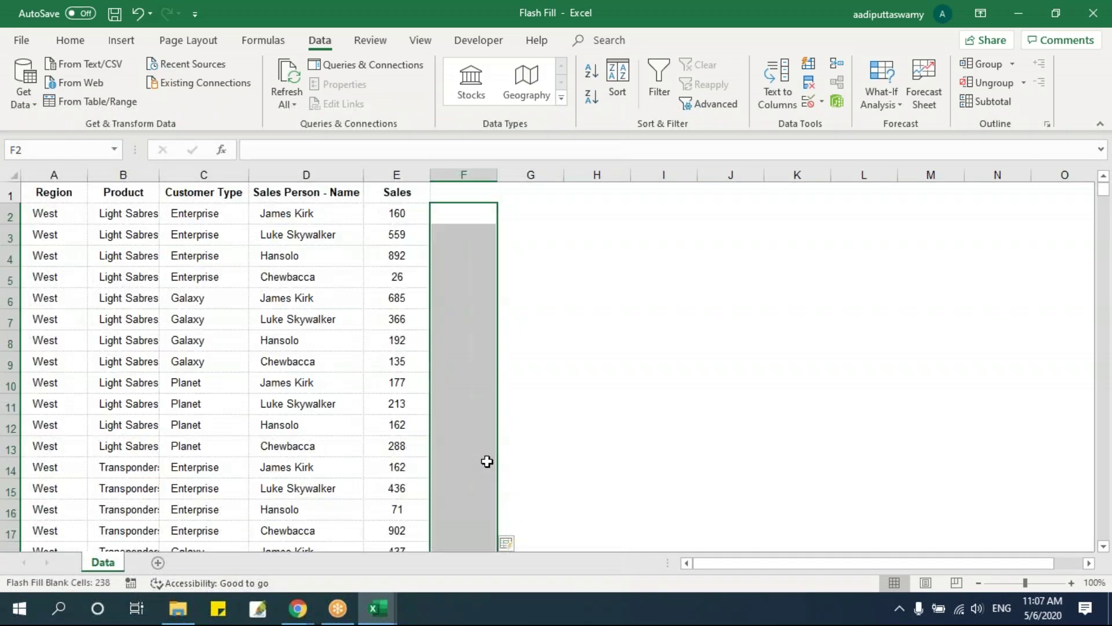
left_click(434, 219)
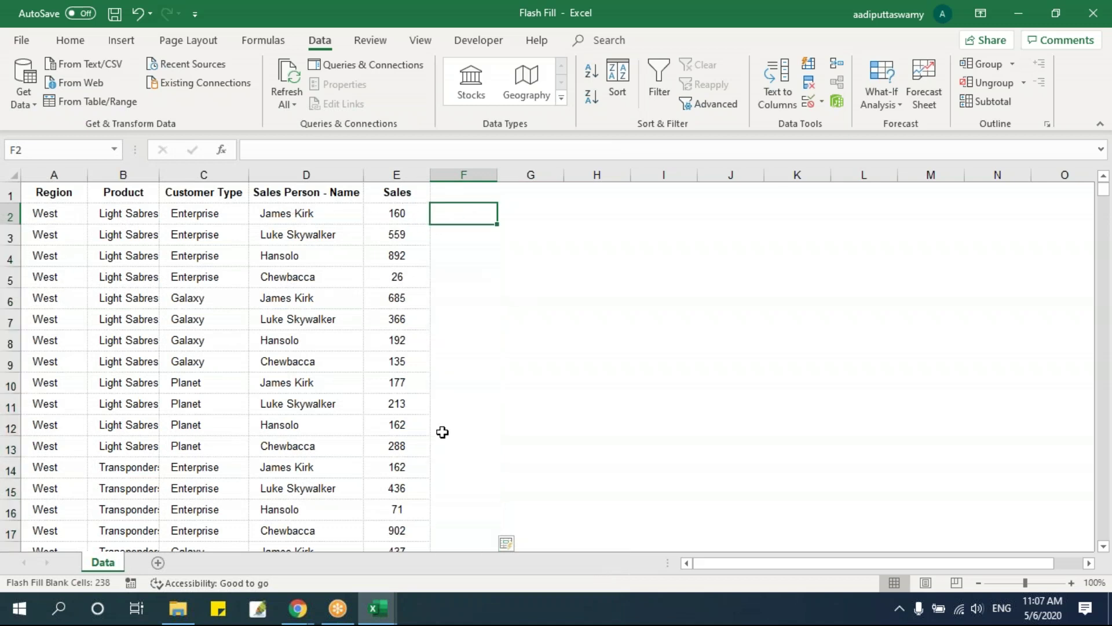
Enter the sales person's first name in G2, leaving column F empty, and try to Flash Fill column G
left_click(549, 211)
type("James")
key("Return")
left_click(519, 212)
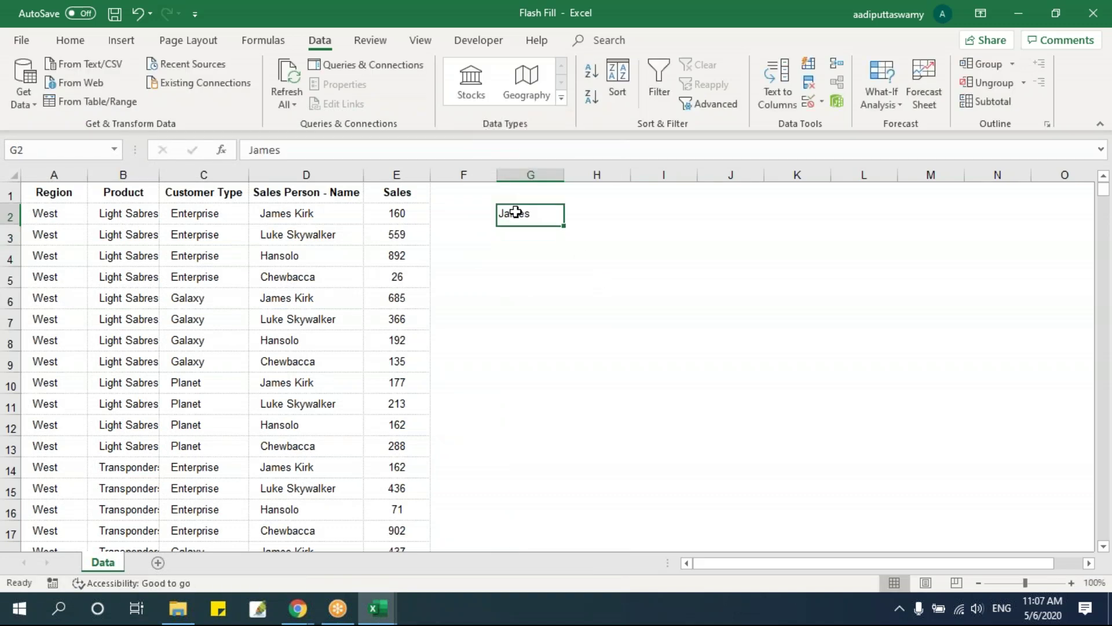
left_click(810, 65)
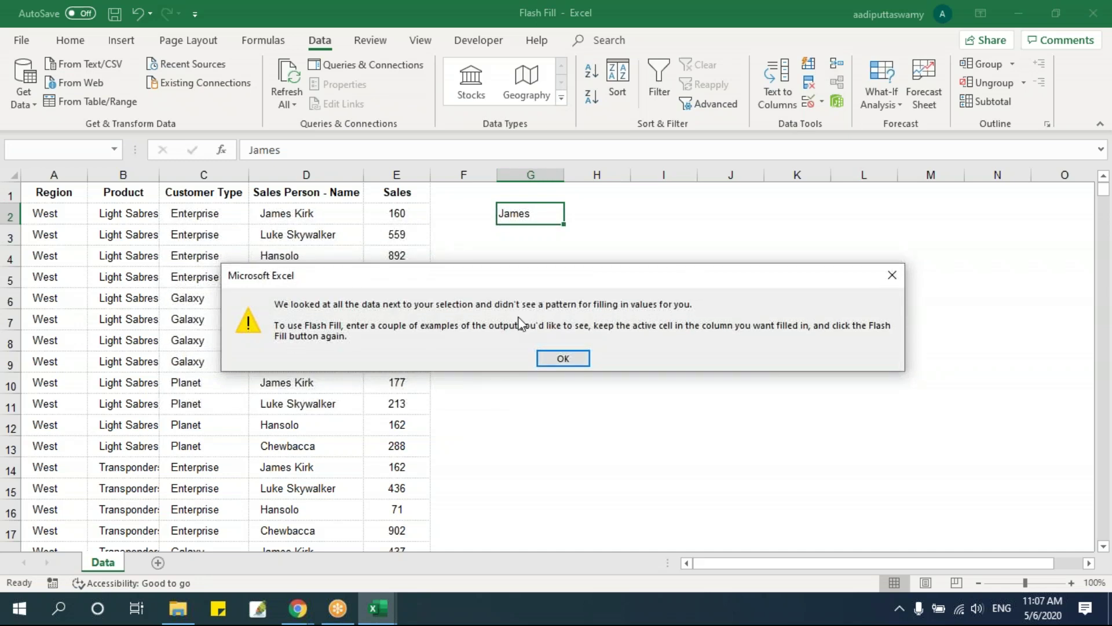
left_click(564, 358)
left_click(449, 210)
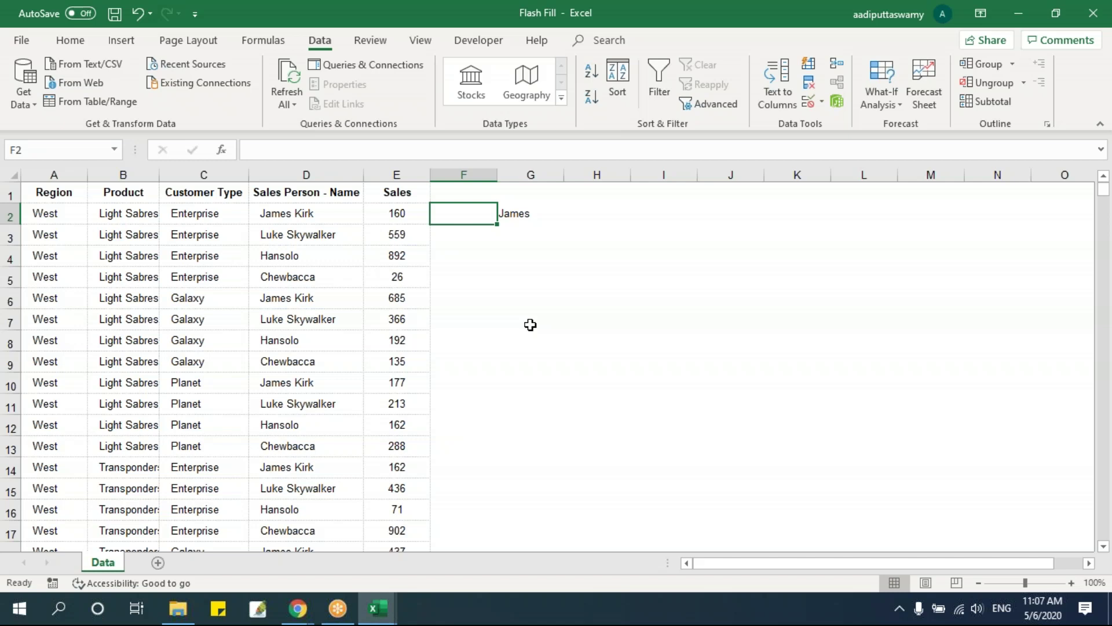
key("Down")
key("Down")
key("Down")
key("Up")
key("Up")
key("Up")
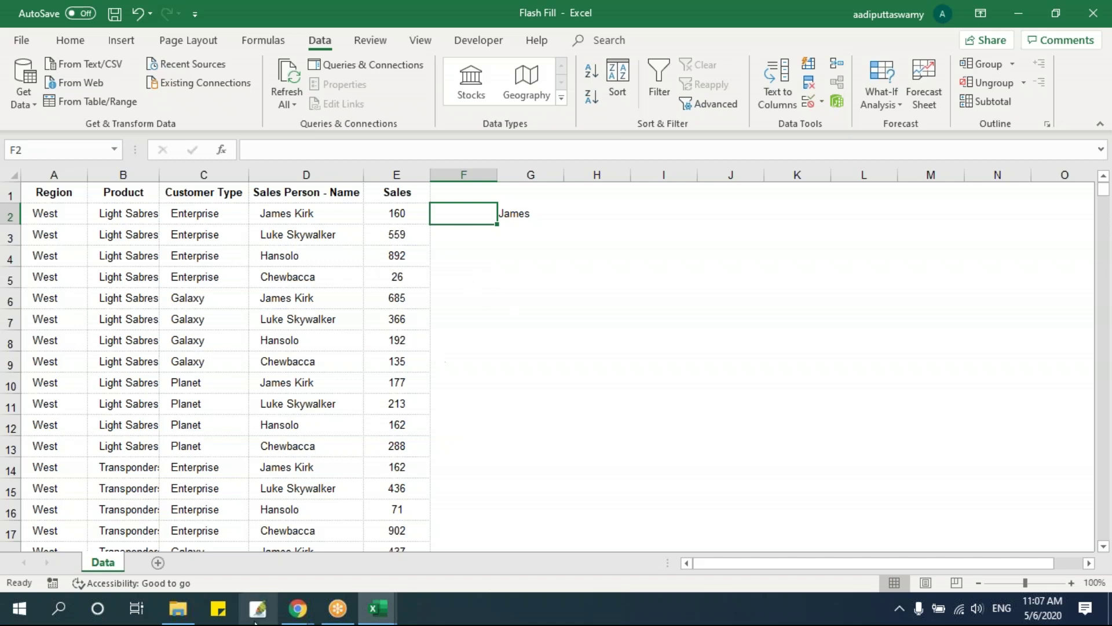
Switch to File Explorer and open the Data Validation workbook from the 13 - Data Validation folder
left_click(191, 608)
left_click(284, 317)
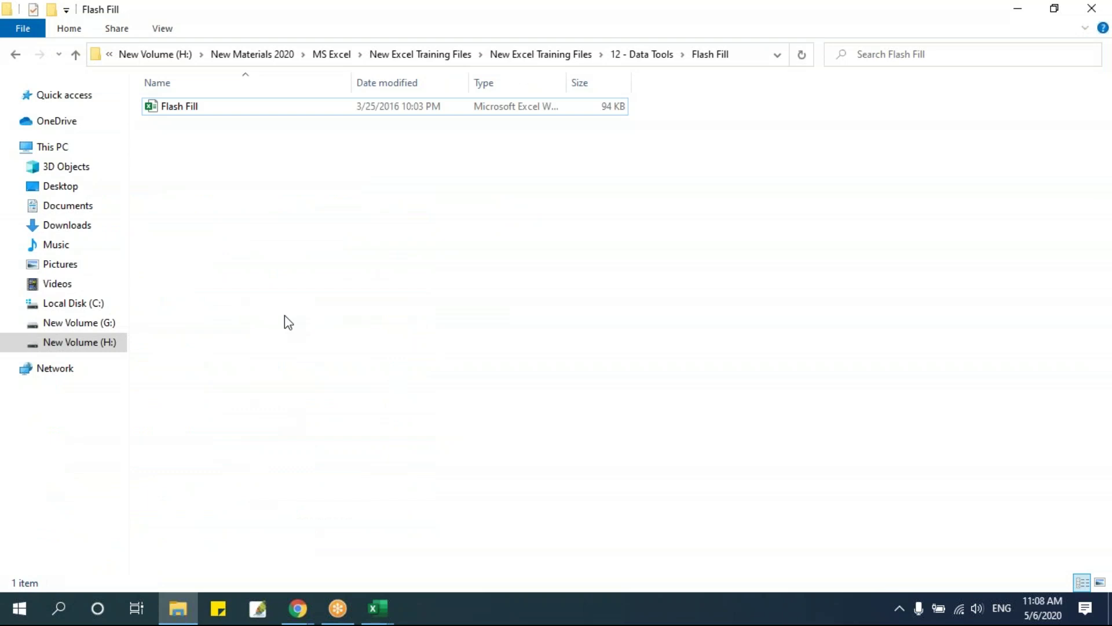
key("alt+Left")
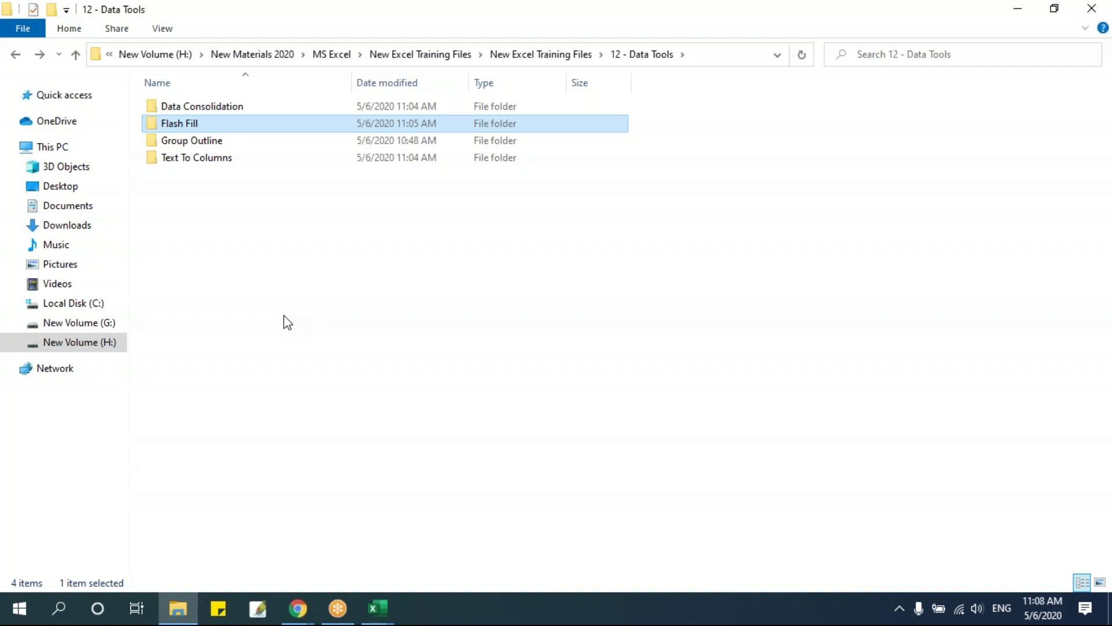
key("Down")
key("Down")
key("Return")
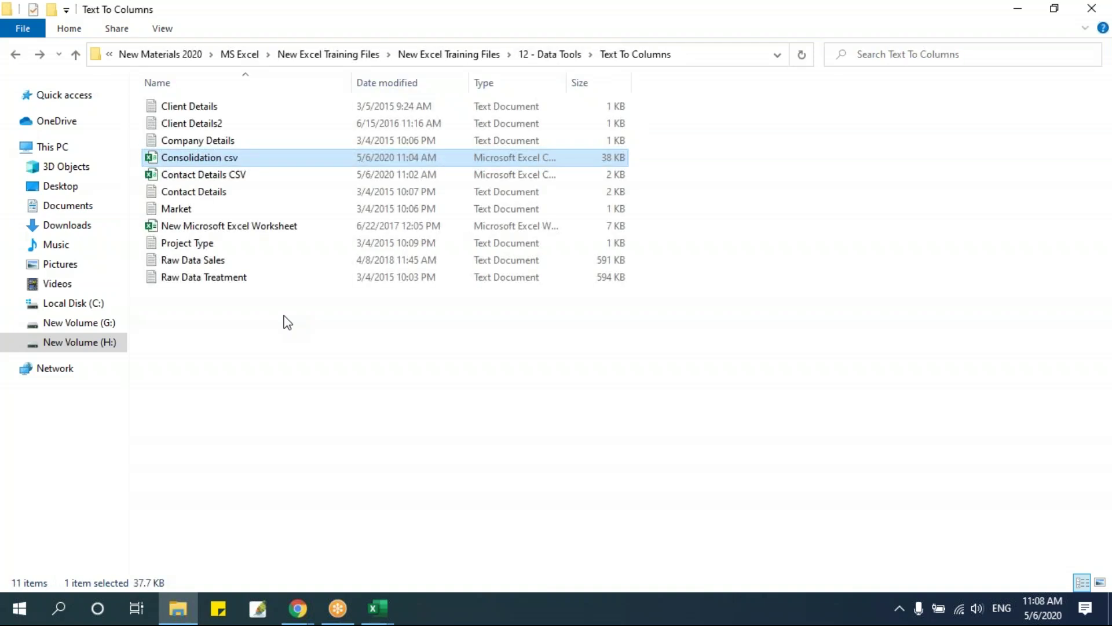
left_click(571, 54)
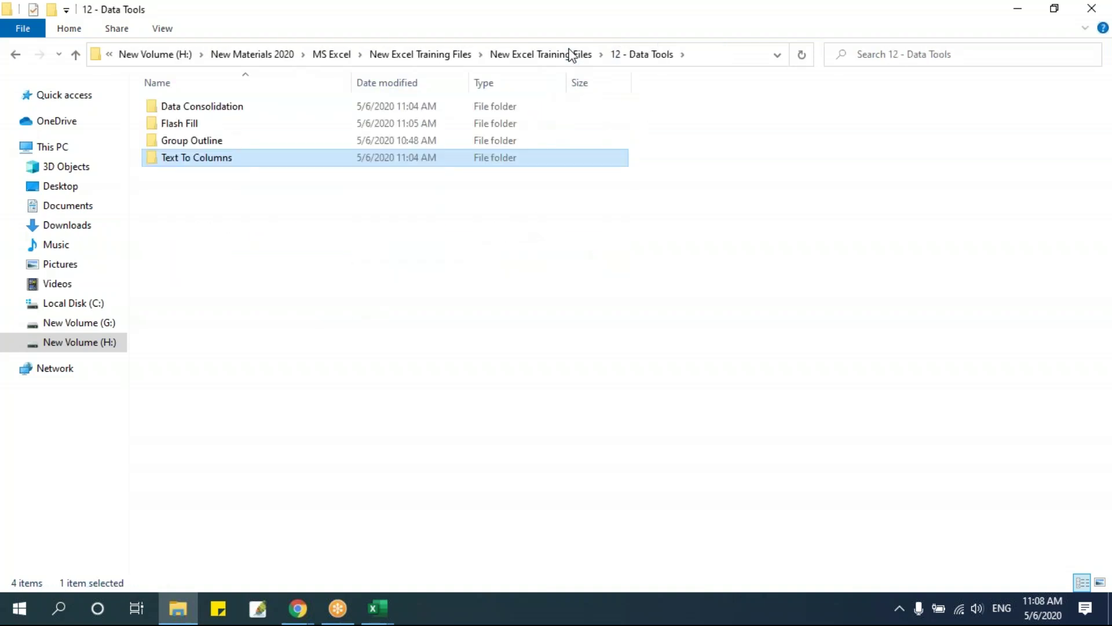
left_click(551, 57)
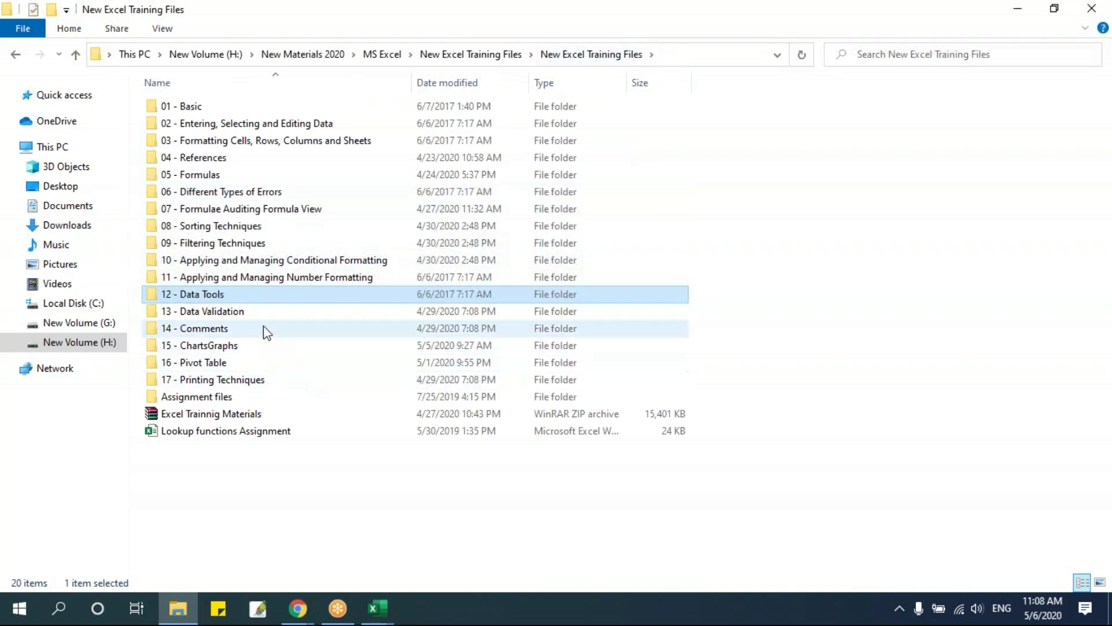
left_click(257, 313)
double_click(303, 316)
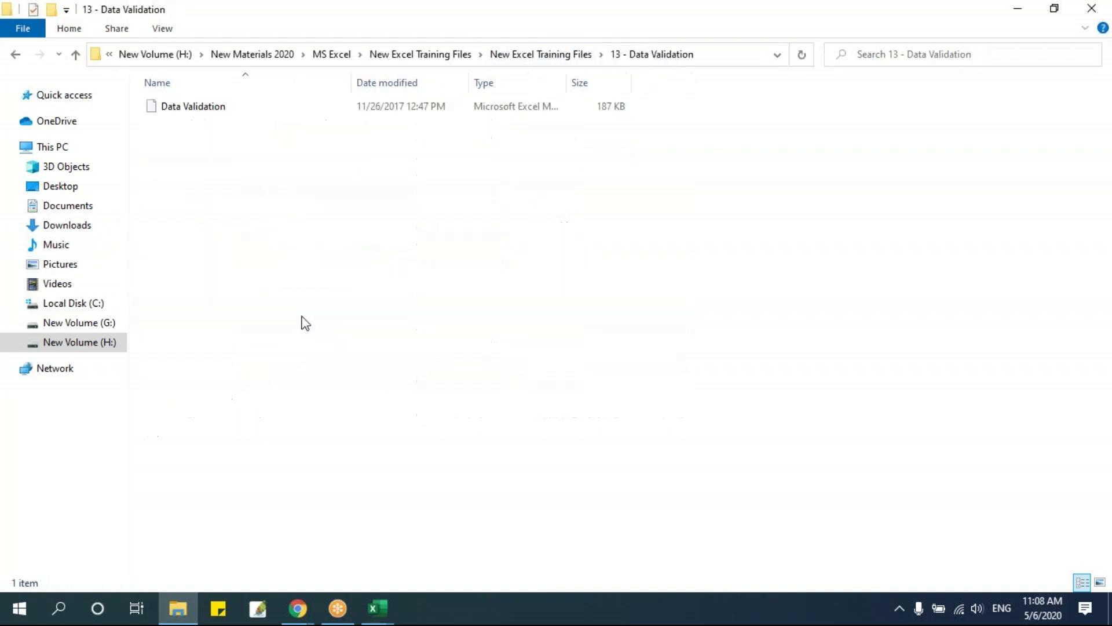
double_click(220, 109)
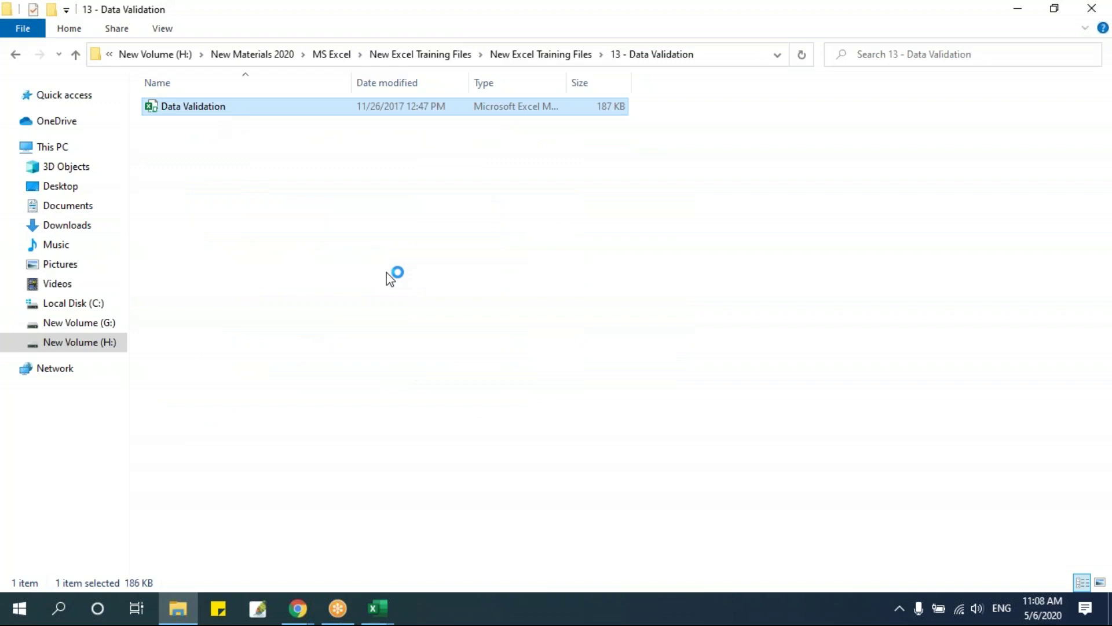
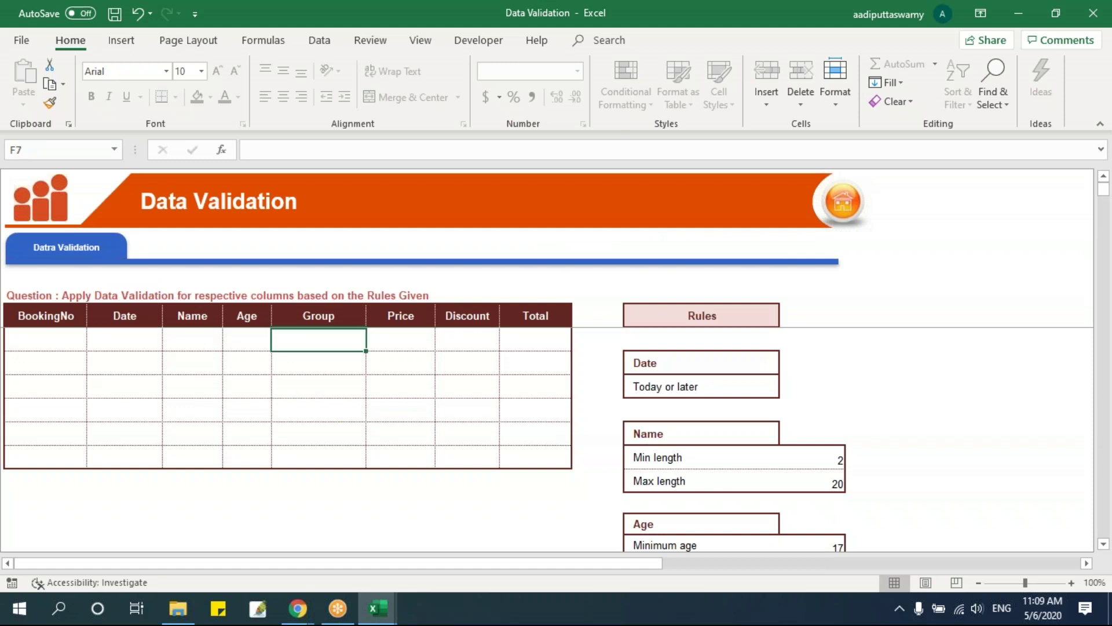
View the workbook's cover page and return to the Data Validation exercise sheet
left_click(566, 348)
left_click(841, 208)
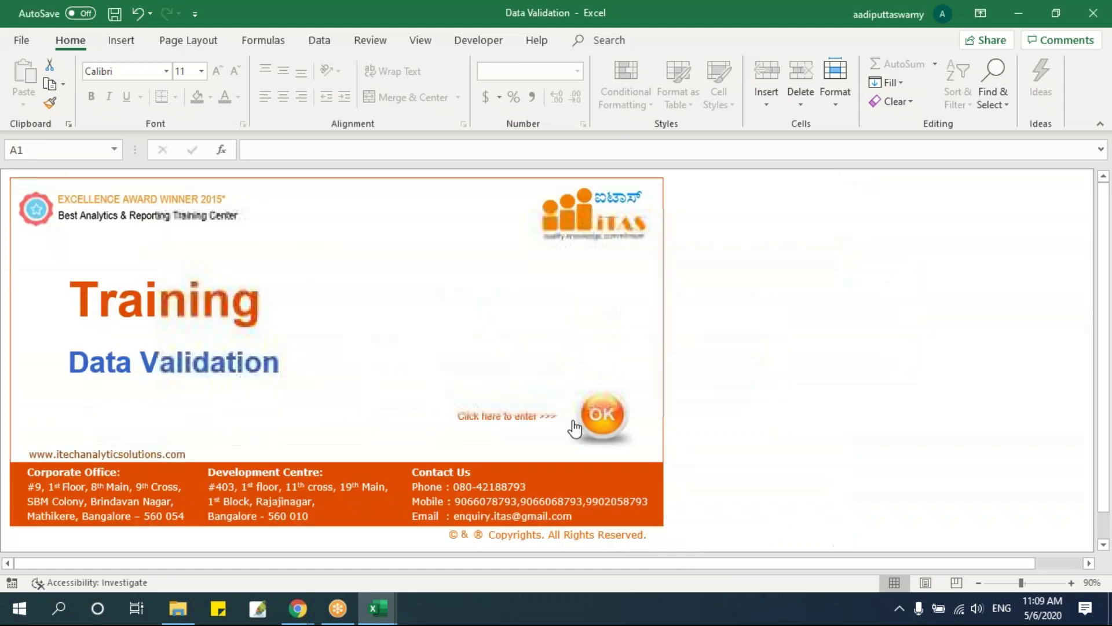
left_click(601, 410)
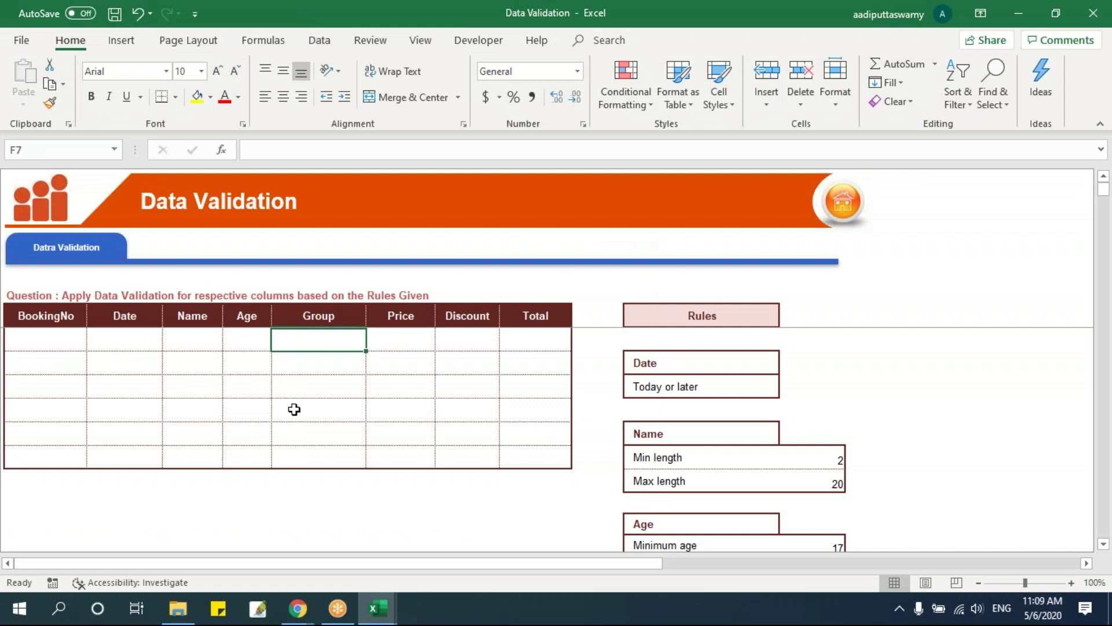
Show the row and column headings on the sheet and widen the Name column D
left_click(421, 42)
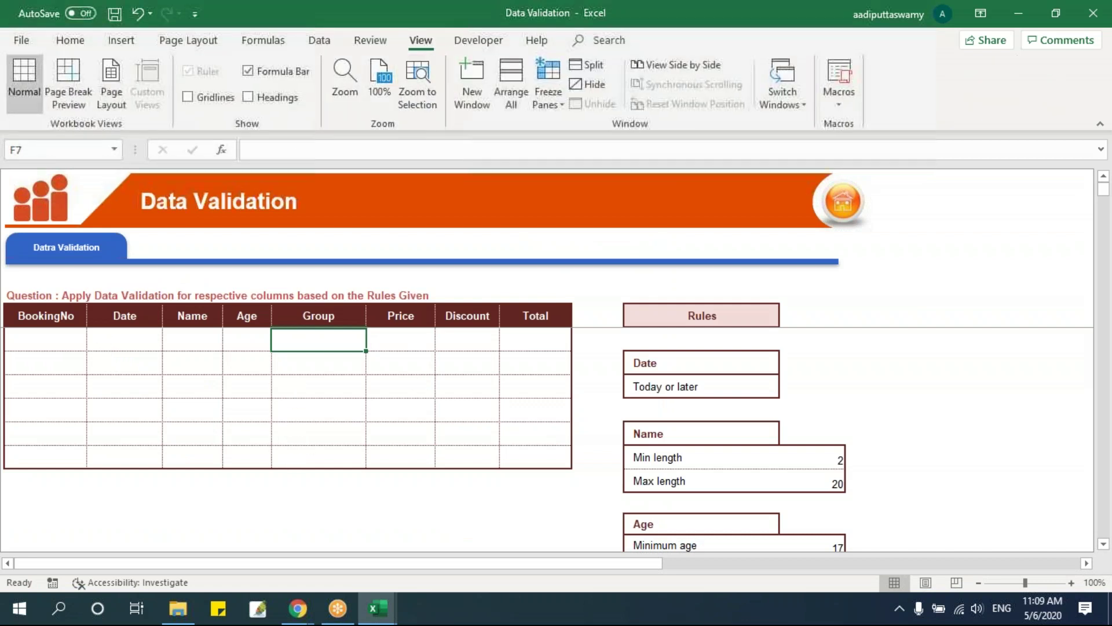
left_click(260, 99)
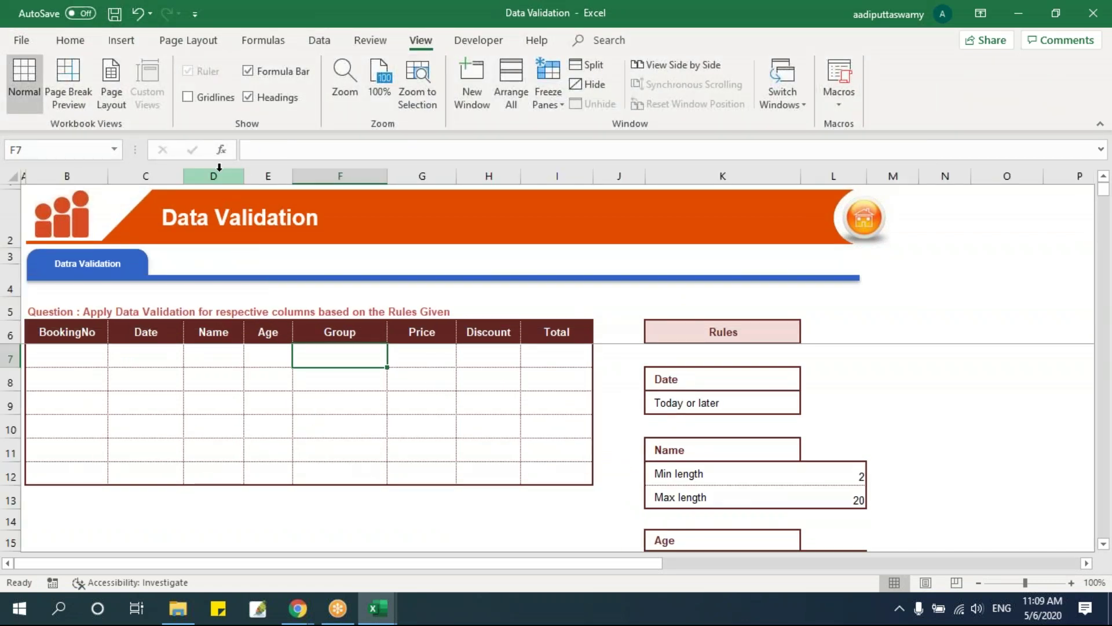
left_click_drag(244, 175, 293, 209)
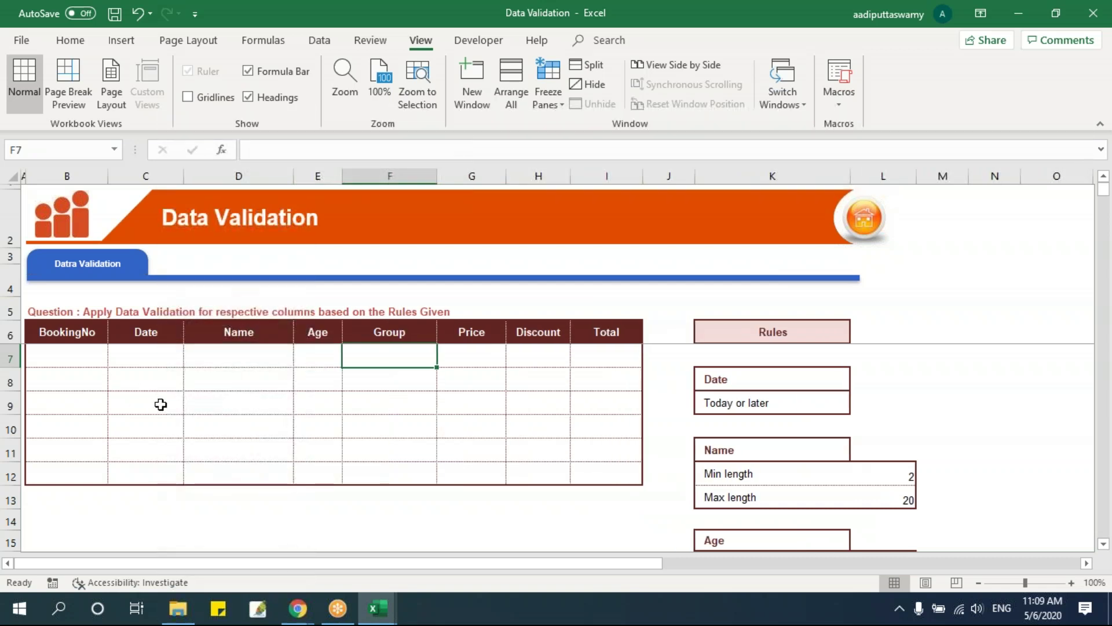
Enter 5-May-2020 as a trial date in C7 of the booking table and delete it again
left_click_drag(87, 332, 608, 473)
left_click(174, 379)
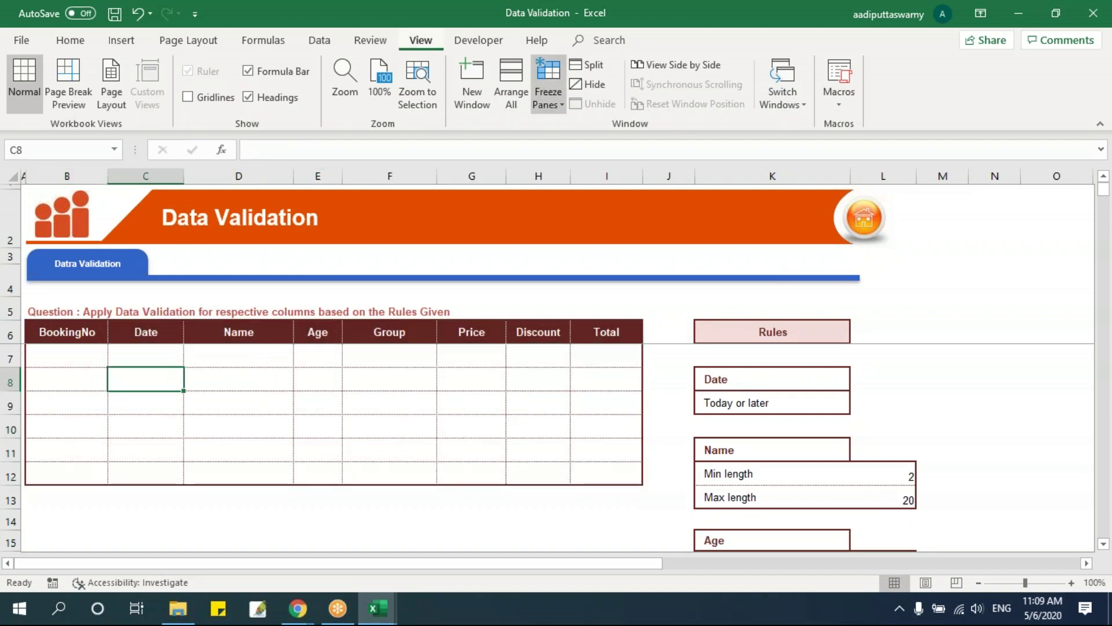
left_click(167, 355)
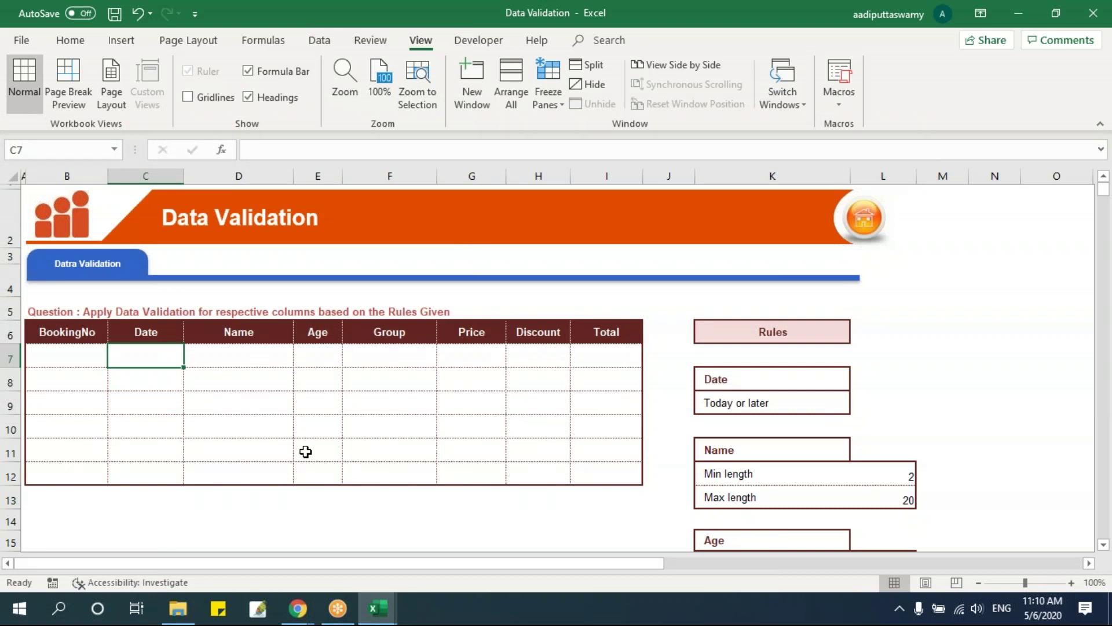
mouse_move(1050, 609)
type("5-m")
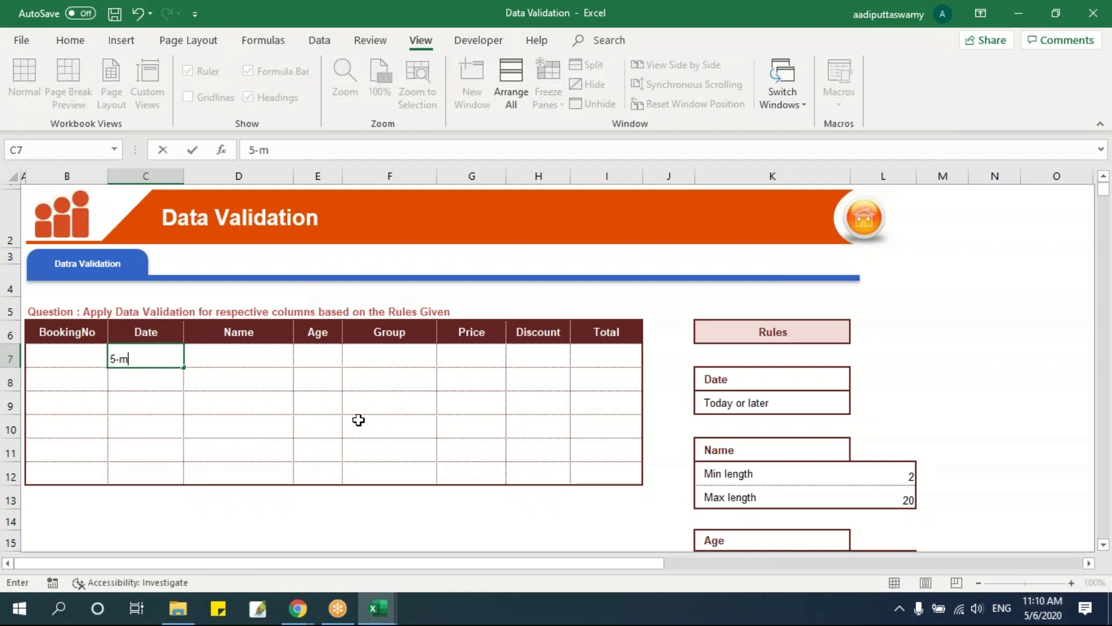
type("ay-2020")
key("Return")
key("Up")
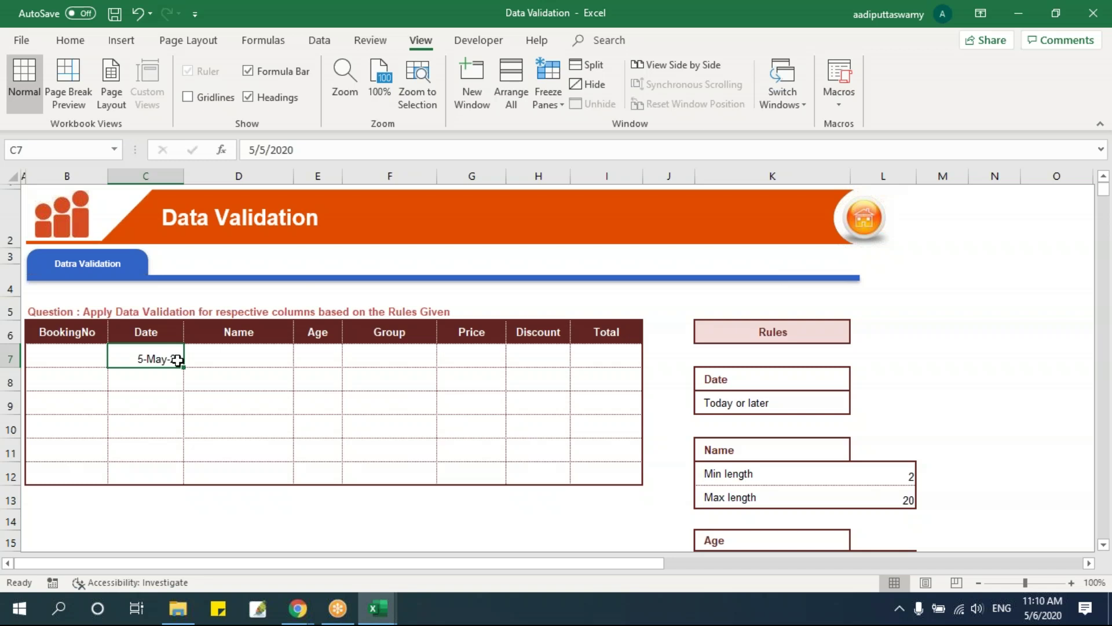
key("Delete")
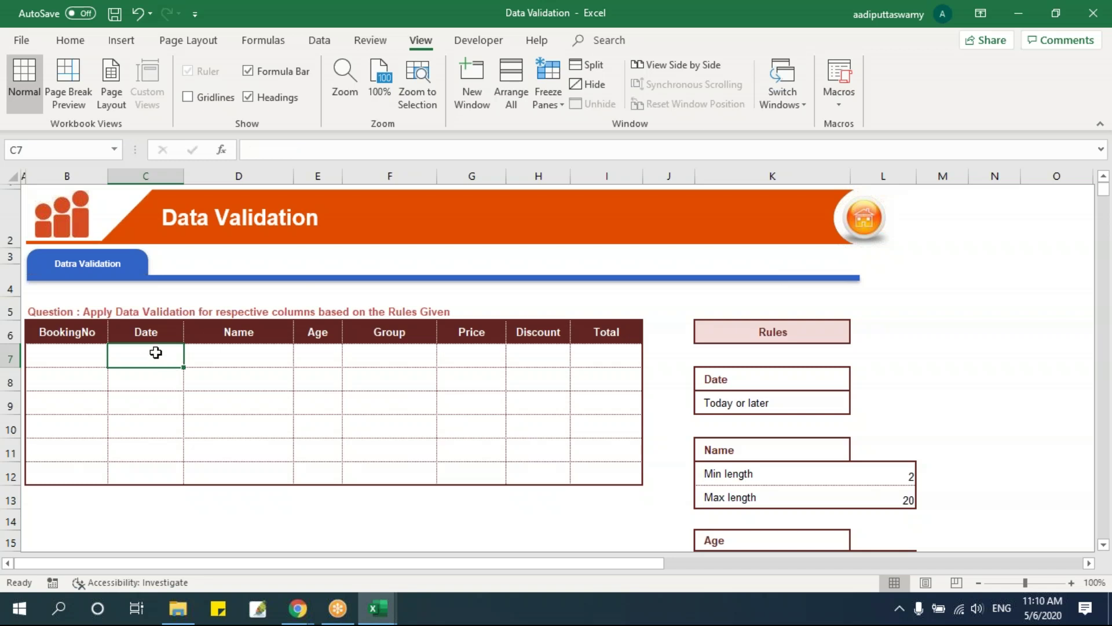
Open the Data Validation settings for the Date cells C7:C12 and move the dialog off the Date column
left_click_drag(160, 352, 151, 470)
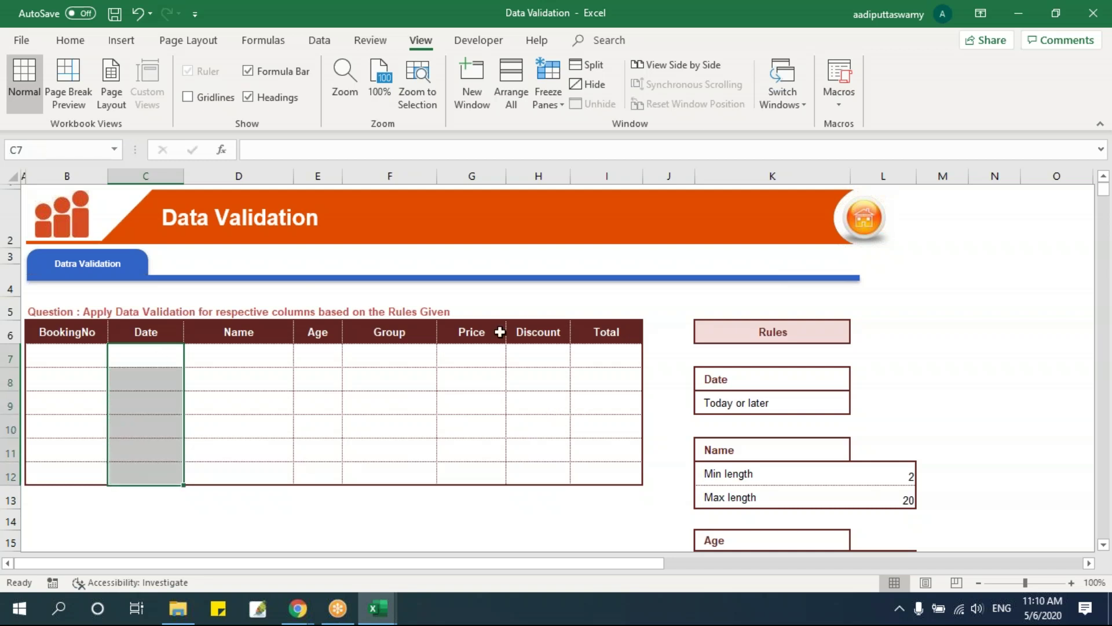
left_click(321, 39)
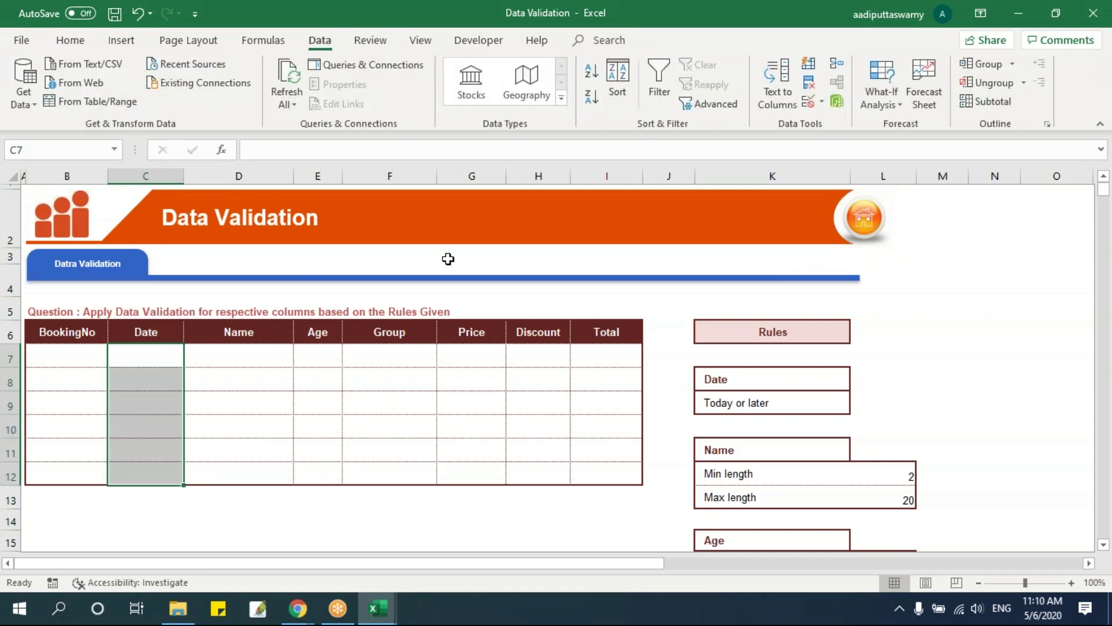
left_click(808, 106)
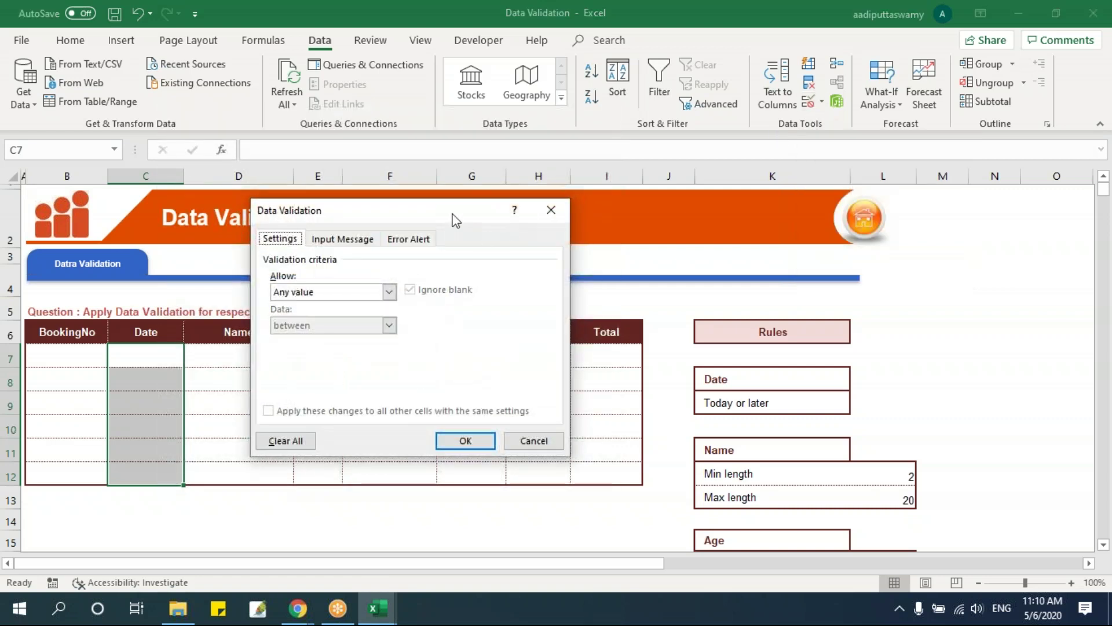
left_click_drag(452, 218, 662, 238)
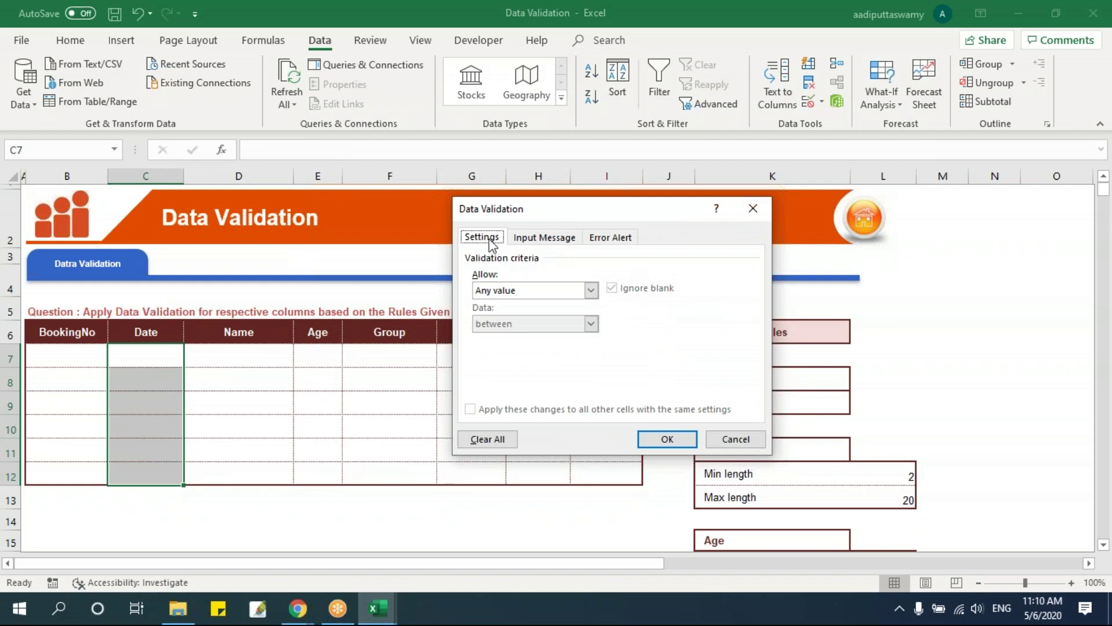
Restrict the Date cells C7:C12 to dates greater than or equal to =TODAY() and apply the validation rule
left_click(534, 239)
left_click(611, 237)
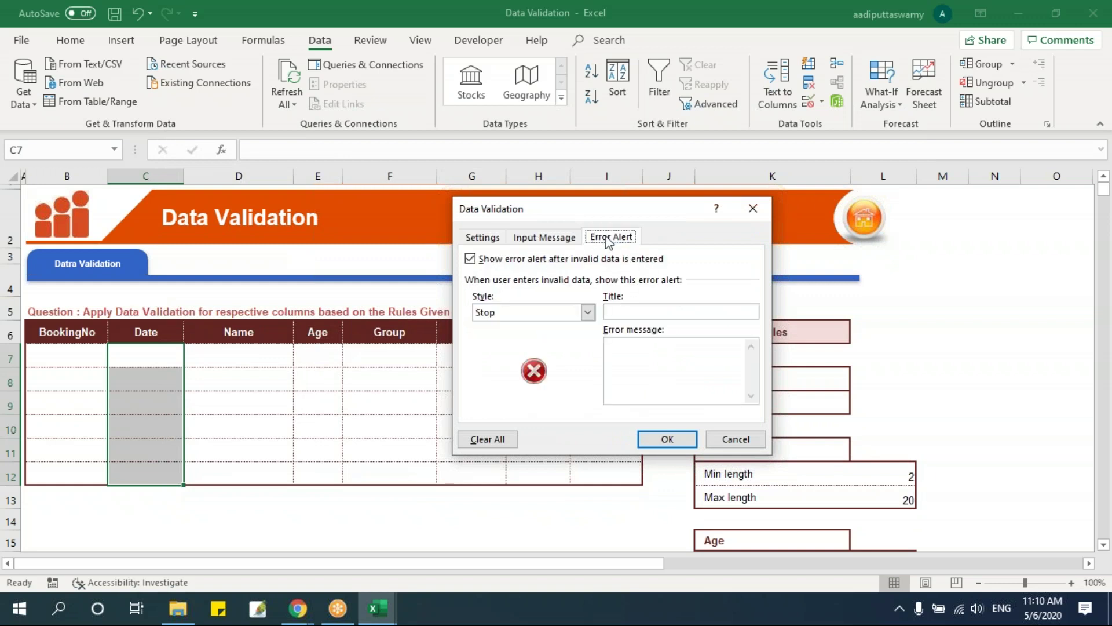
left_click(481, 237)
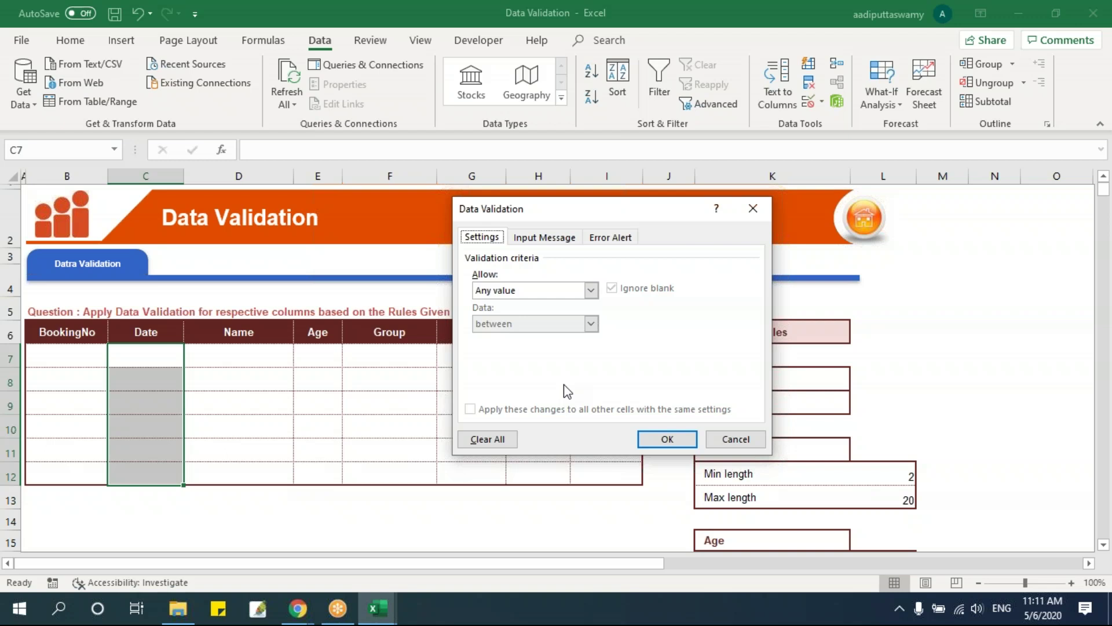
left_click(510, 290)
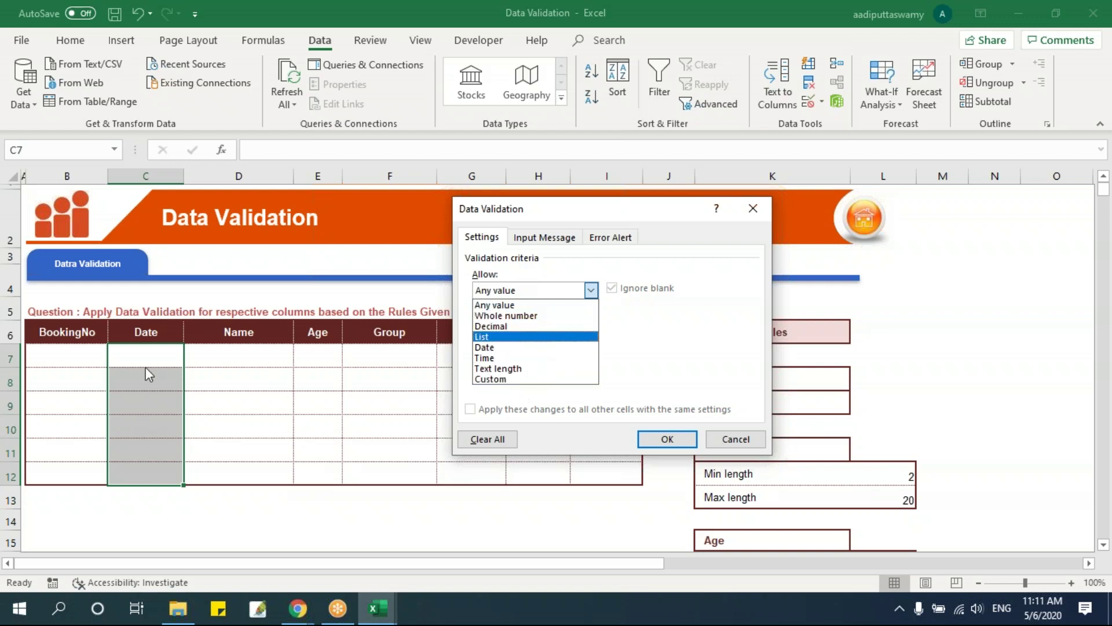
left_click(501, 348)
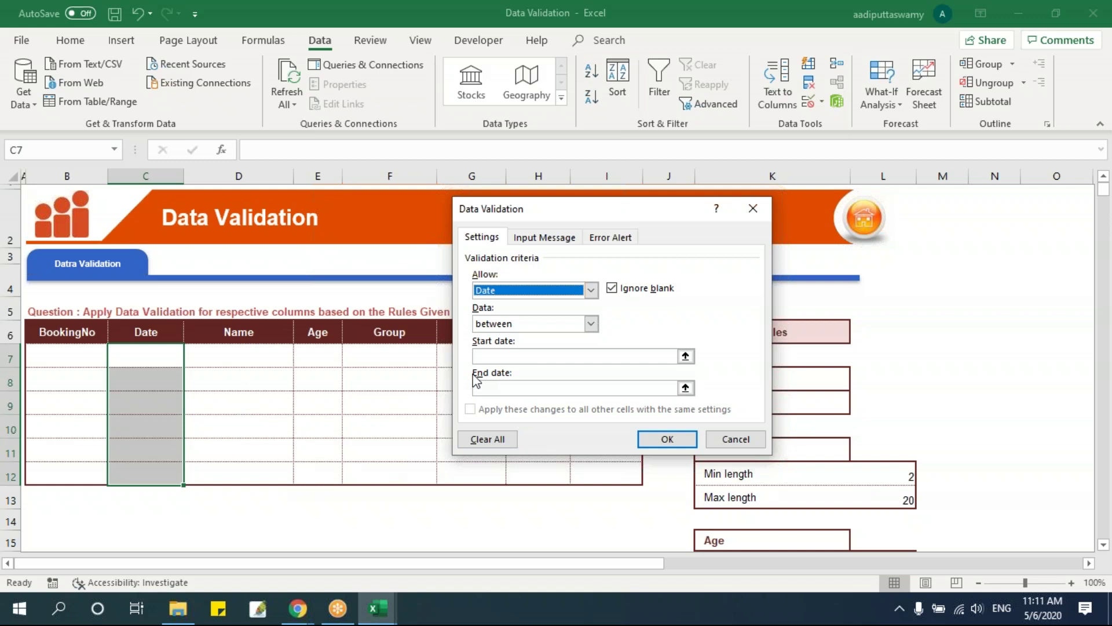
left_click(530, 322)
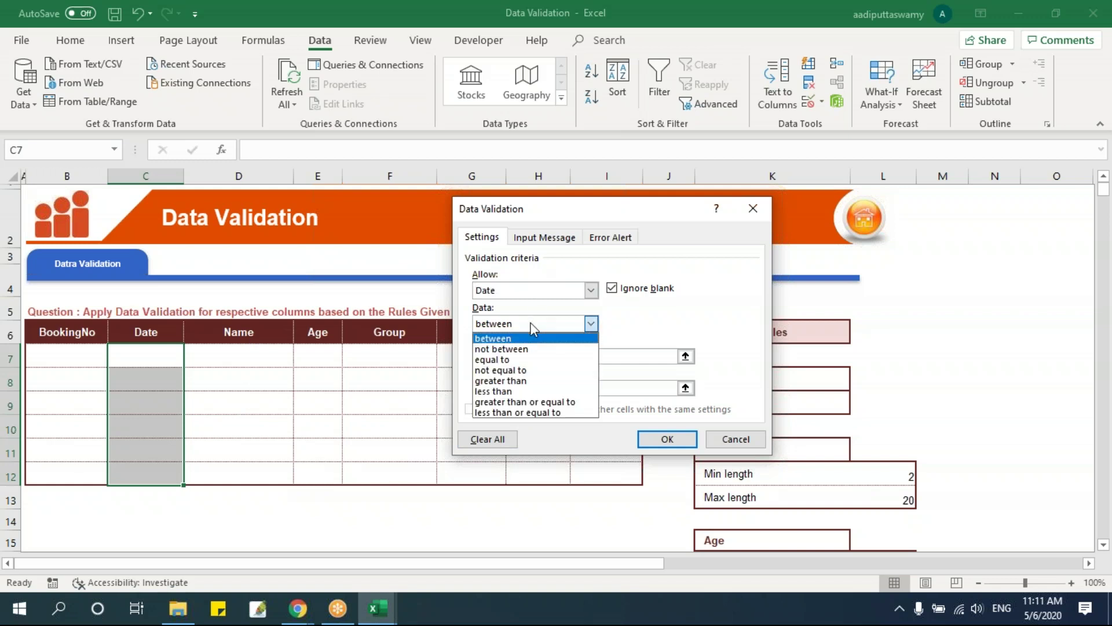
left_click(556, 403)
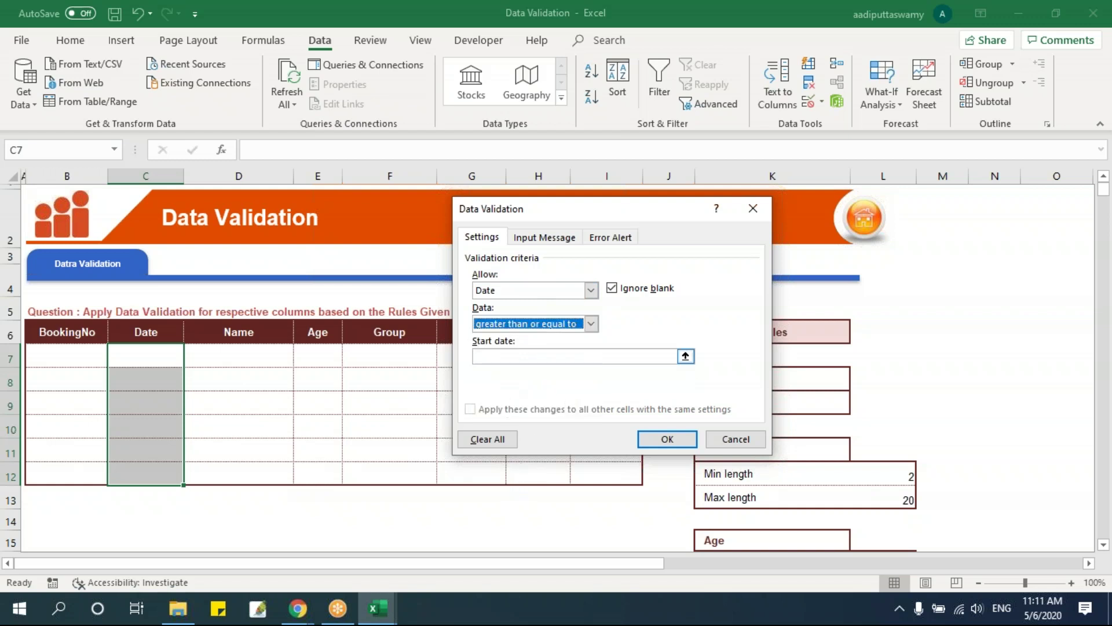
left_click(503, 356)
type("=")
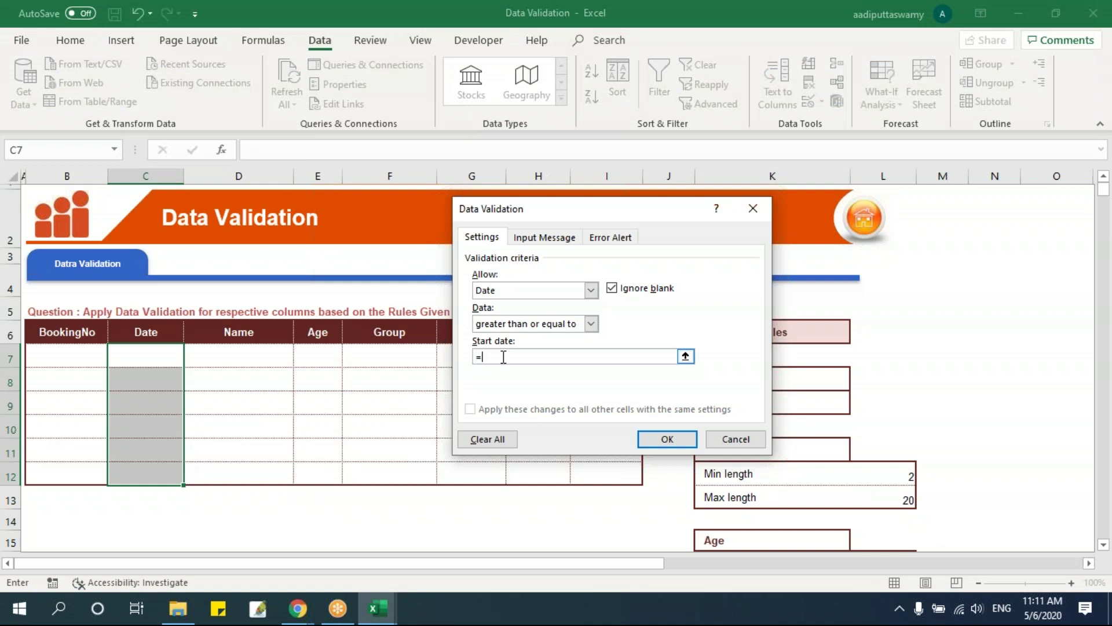
type("today()")
left_click(675, 440)
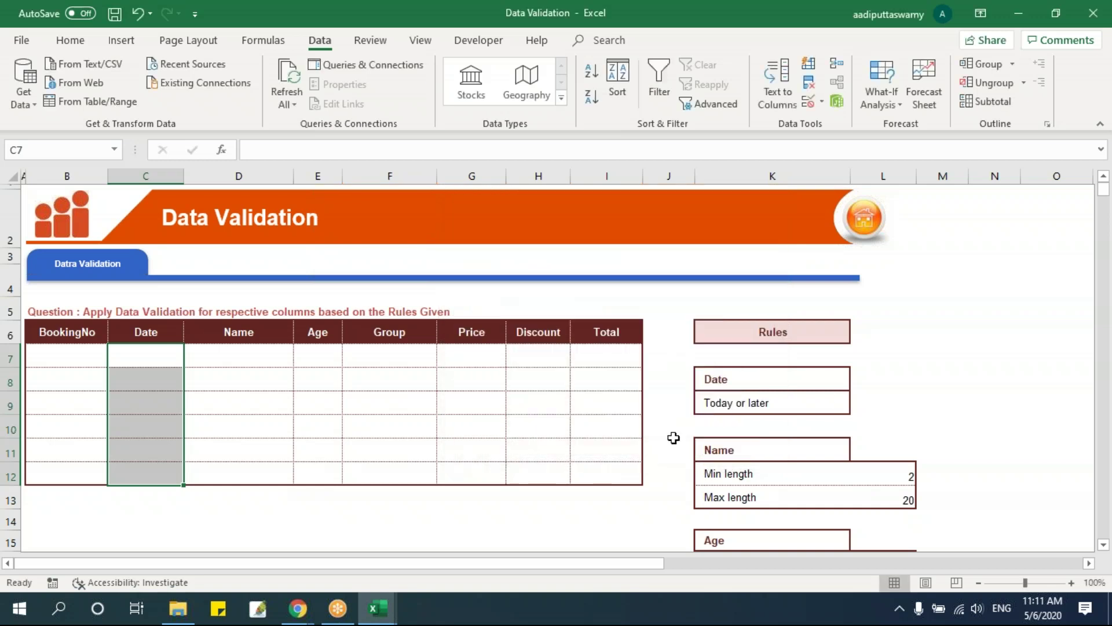
Test the date rule by trying to enter 5-may-2020 in C7 and cancel the entry
left_click(144, 353)
type("5")
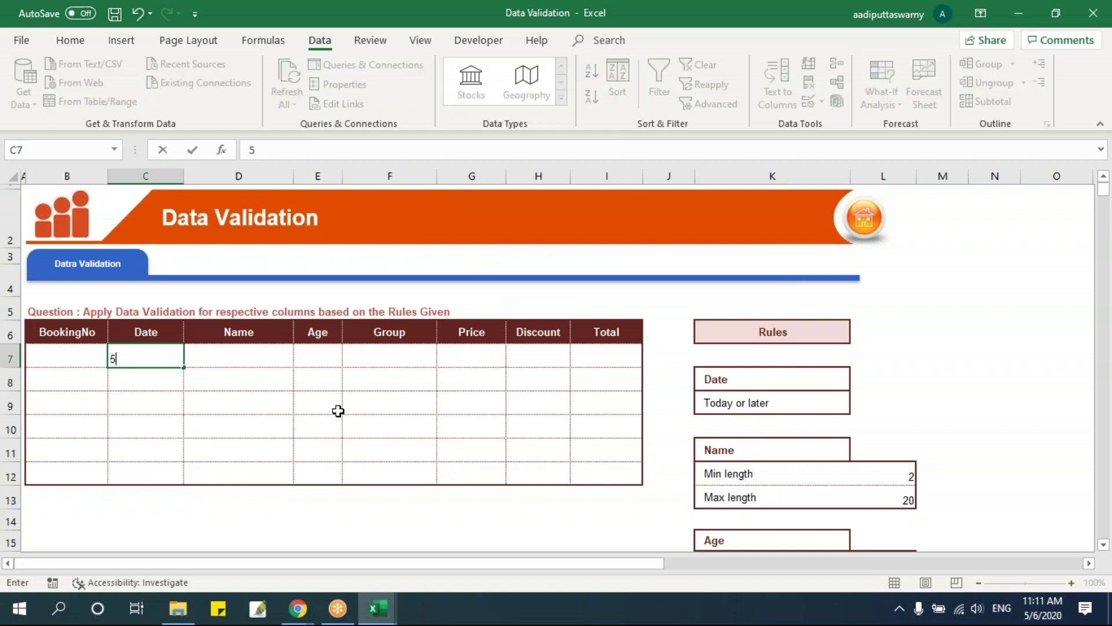
type("-may-2020")
key("Return")
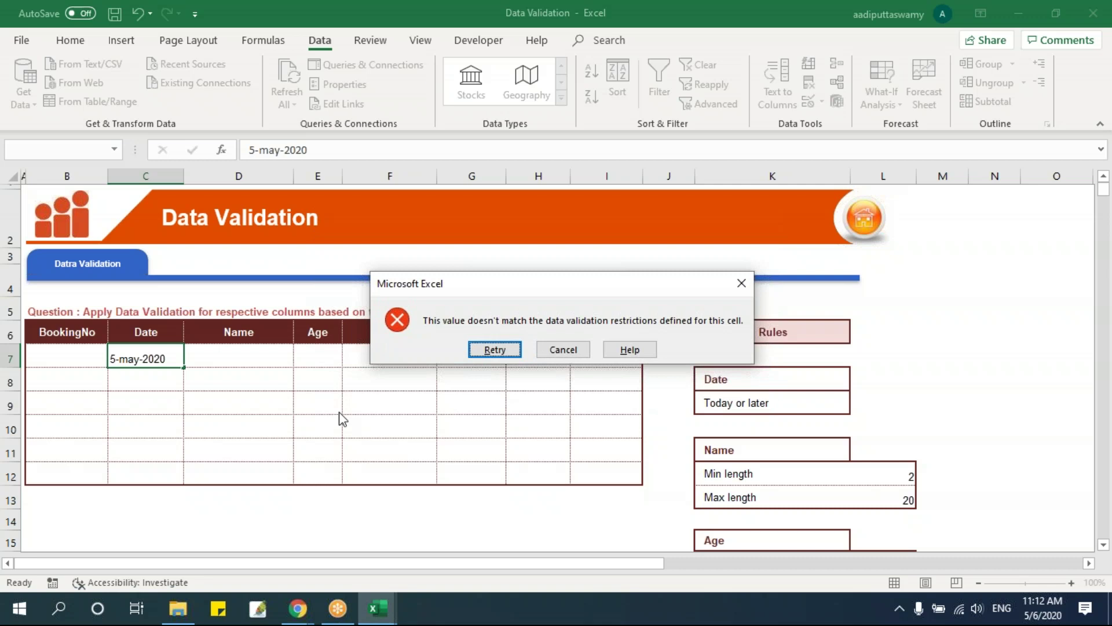
key("Escape")
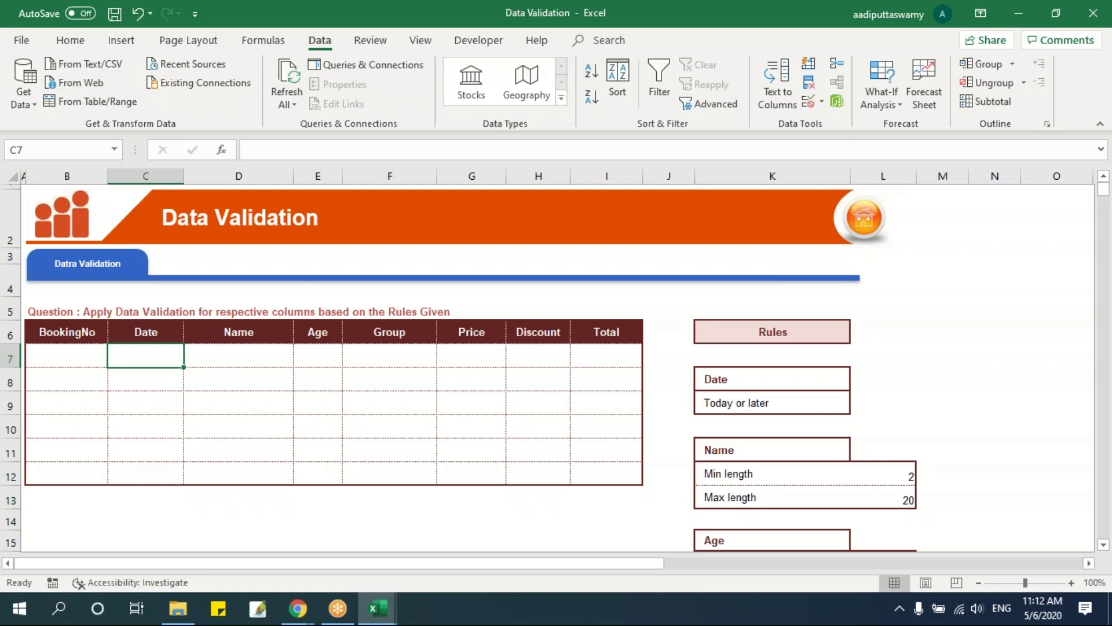
Reopen the validation rule of the Date cells C7:C12, bring up its error alert settings and review the available alert styles, keeping Stop
left_click_drag(154, 364, 151, 476)
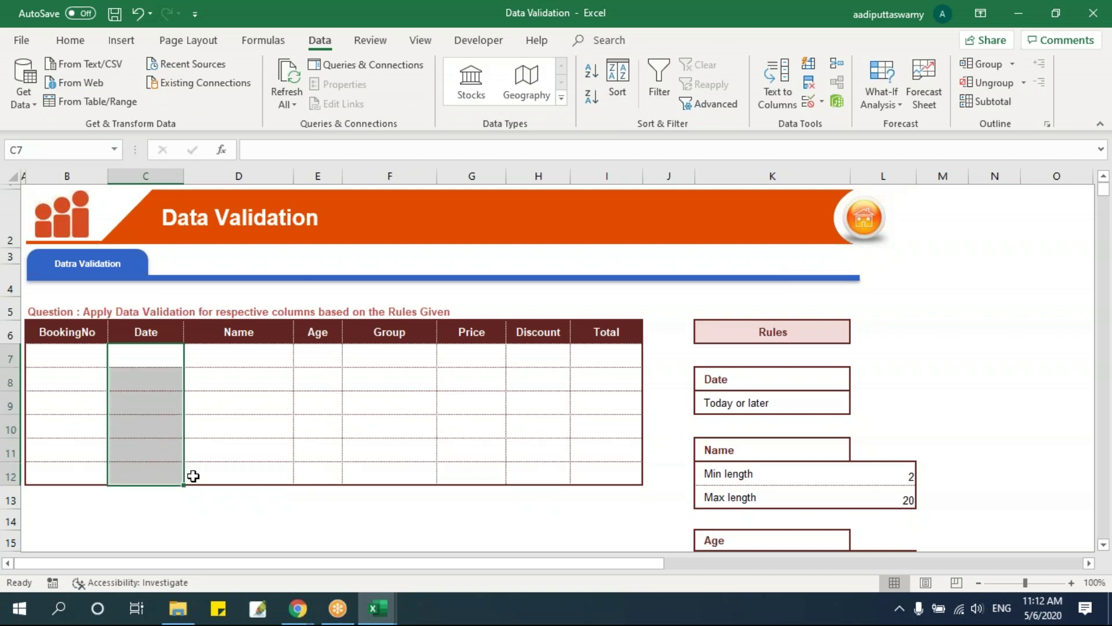
left_click(809, 104)
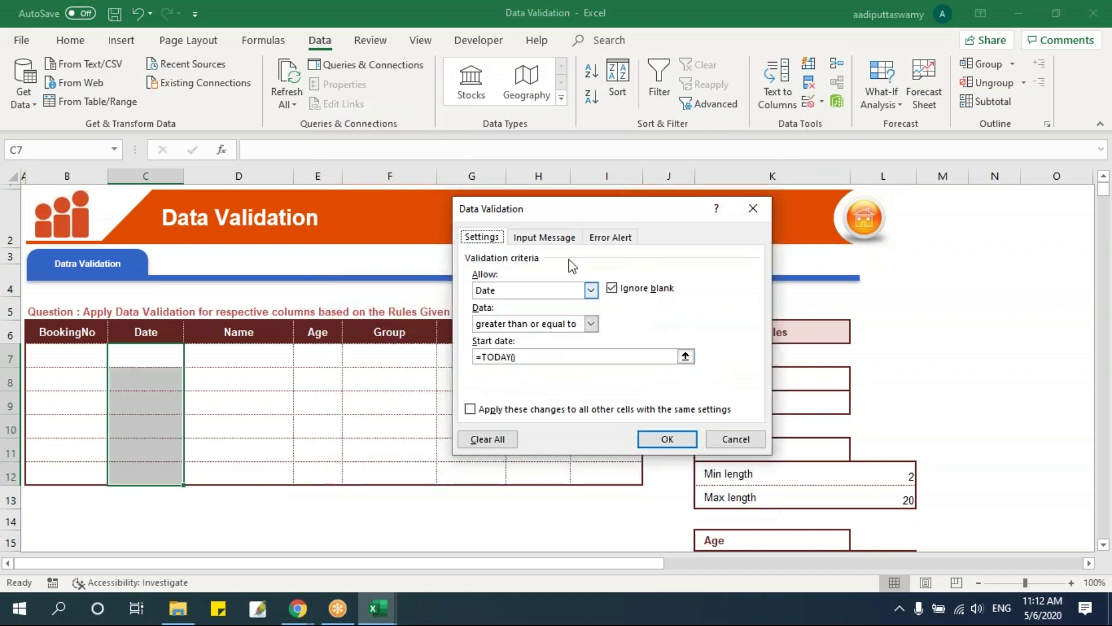
left_click_drag(579, 210, 409, 167)
left_click(455, 196)
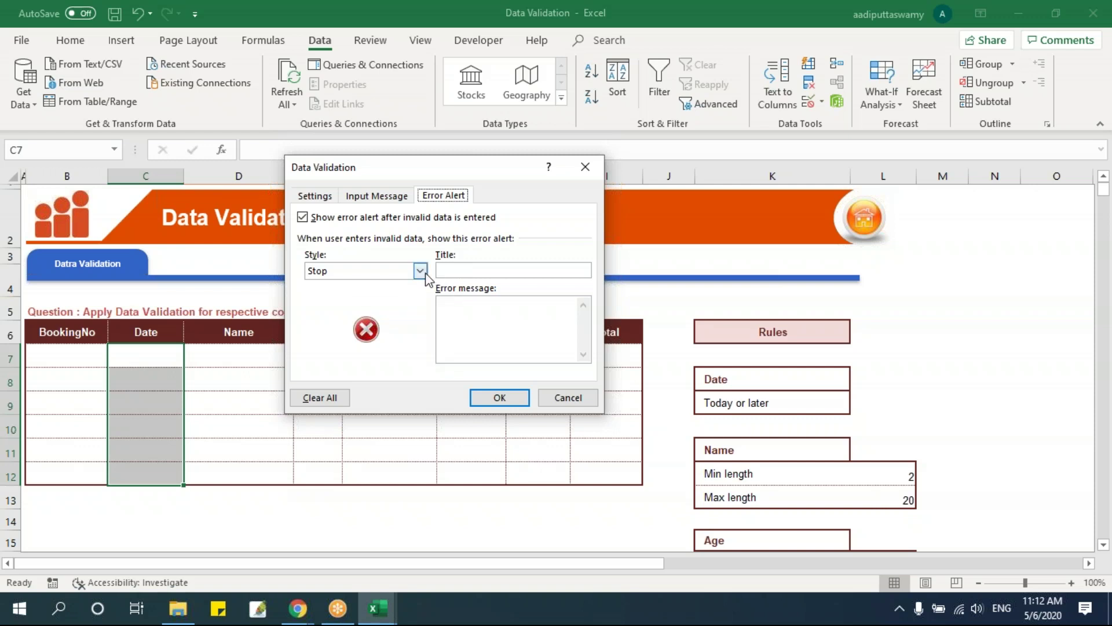
left_click(457, 323)
left_click(421, 272)
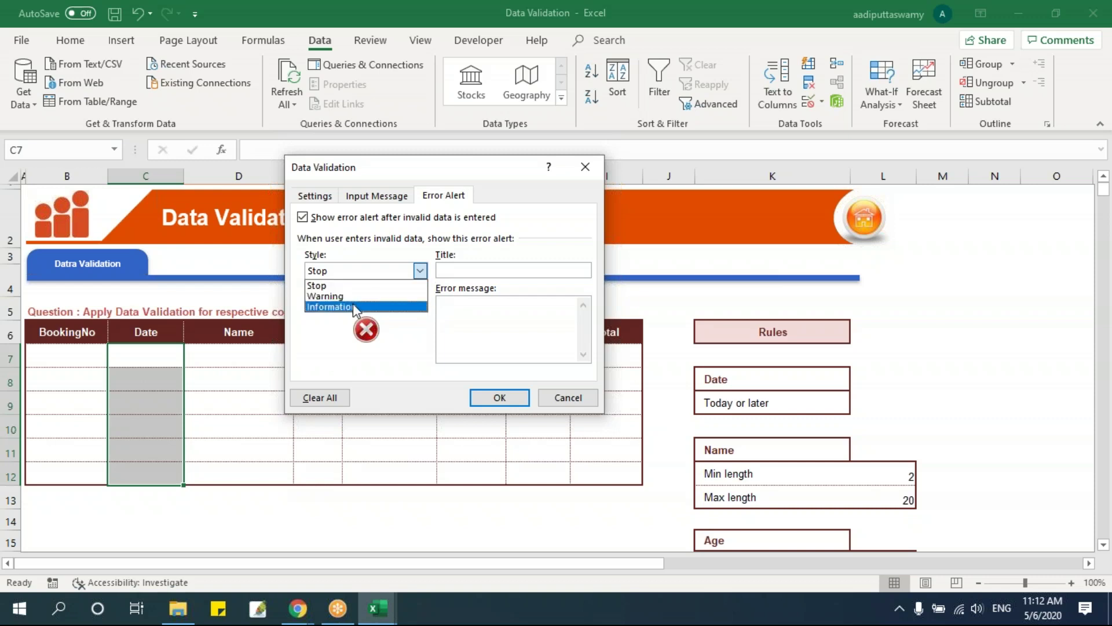
left_click(338, 342)
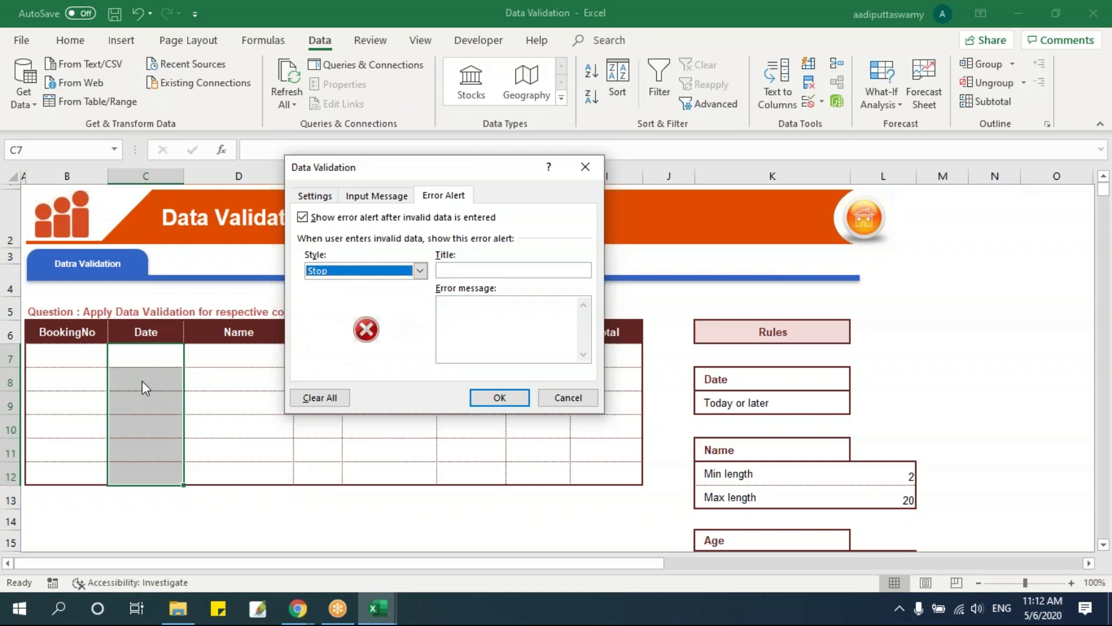
Preview the Warning and Information error alert styles and return to the Stop style
left_click(338, 270)
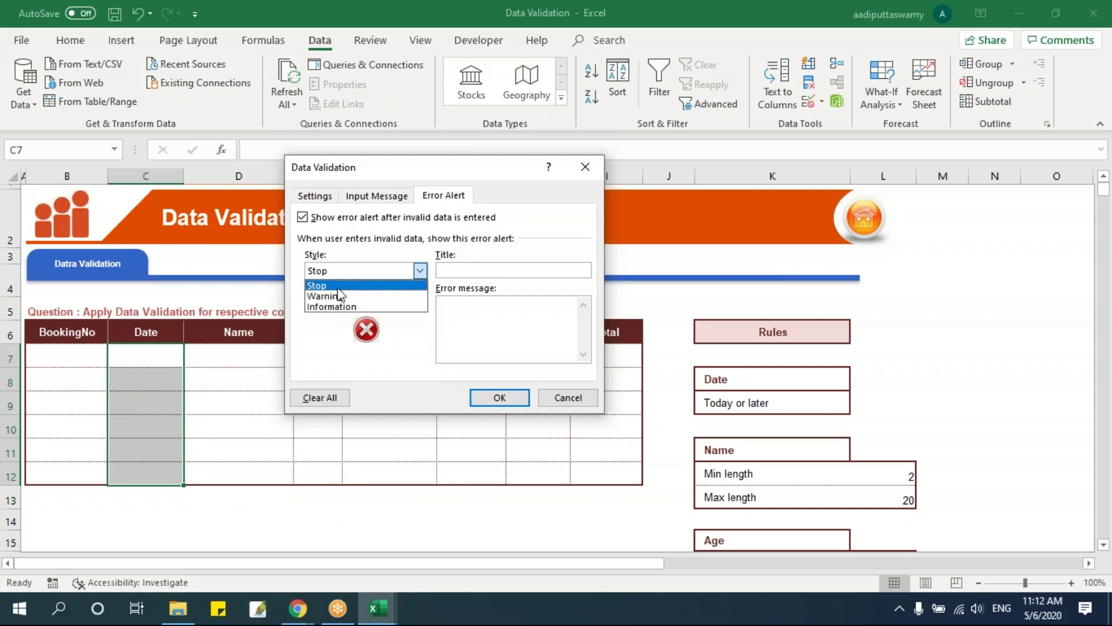
left_click(340, 290)
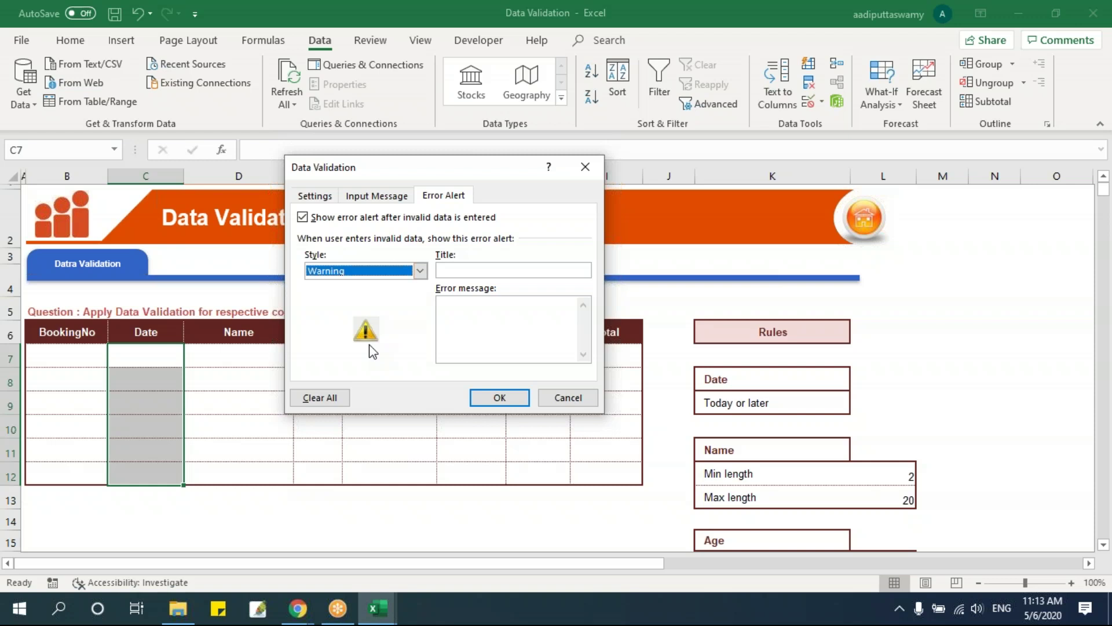
left_click(371, 270)
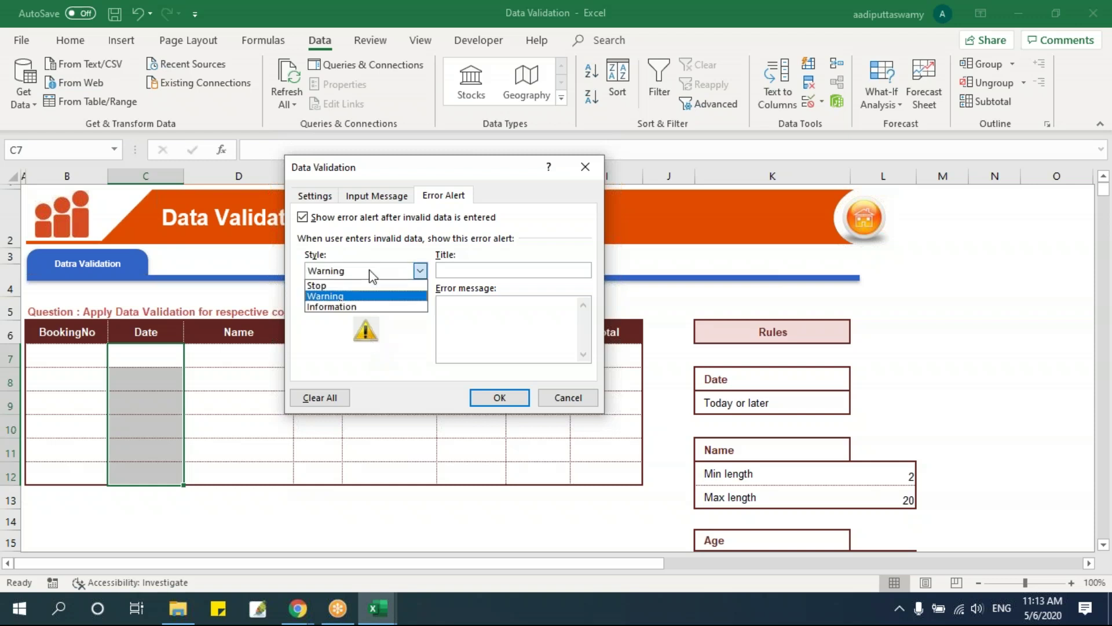
left_click(374, 307)
left_click(374, 308)
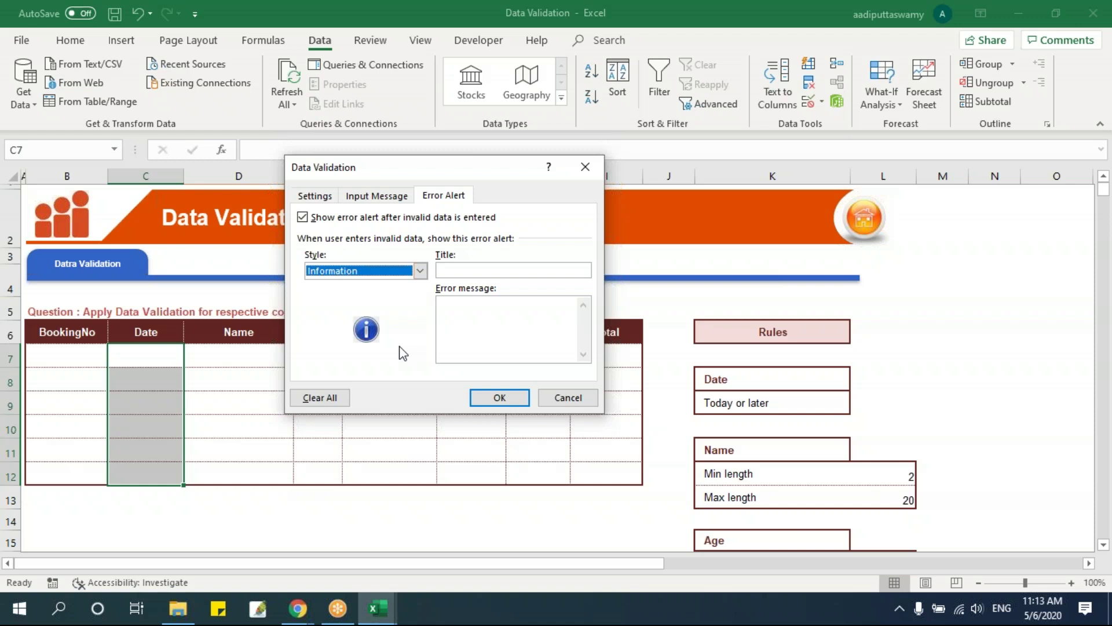
left_click(420, 271)
left_click(347, 284)
Title the error alert "Date" with the message "Enter Date greater than or equals to today date" and apply it
left_click(457, 266)
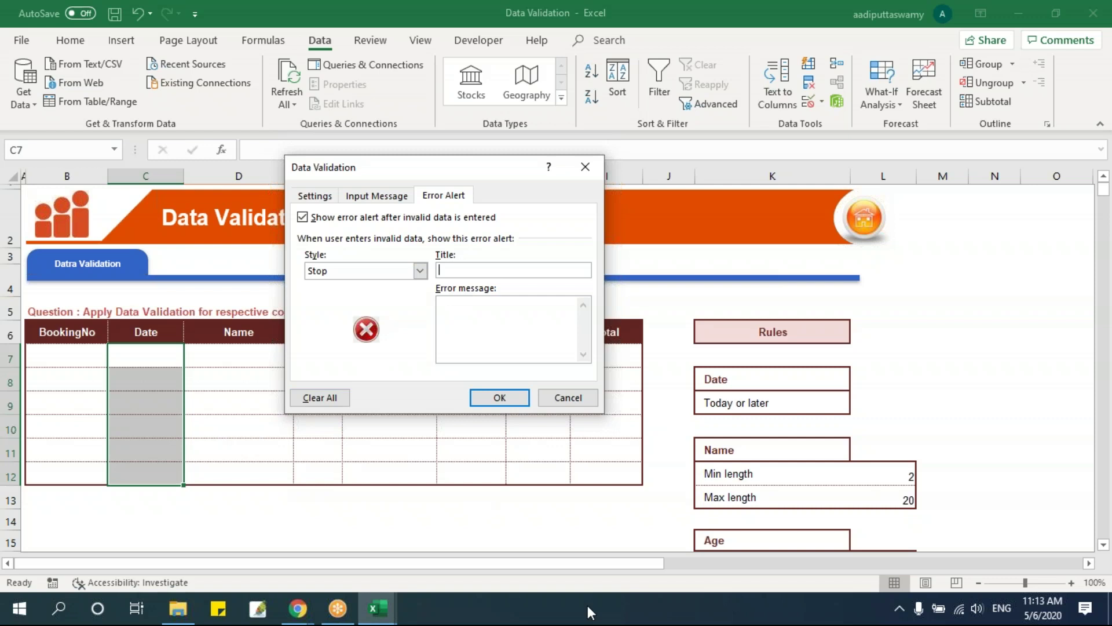
type("Date")
key("Tab")
type("Enter Date greater than or ")
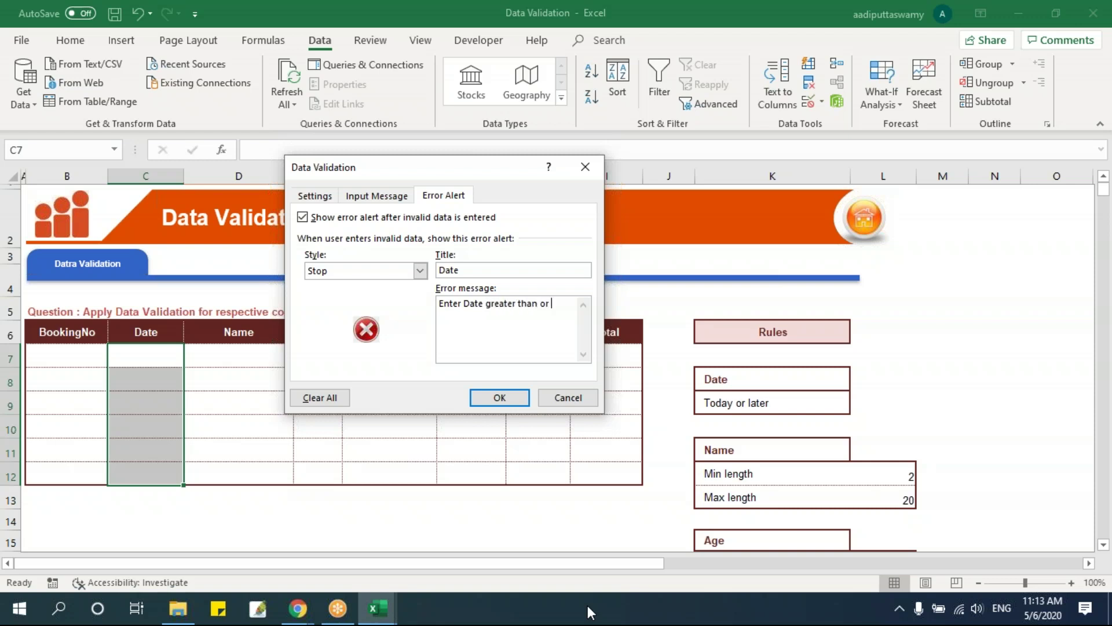
type("eu")
key("BackSpace")
type("quals to toda")
key("BackSpace")
key("BackSpace")
key("BackSpace")
type("oday date")
left_click(500, 397)
Test the custom error alert by trying 5-may-2020 in C7 again and cancel the rejected entry
left_click(145, 355)
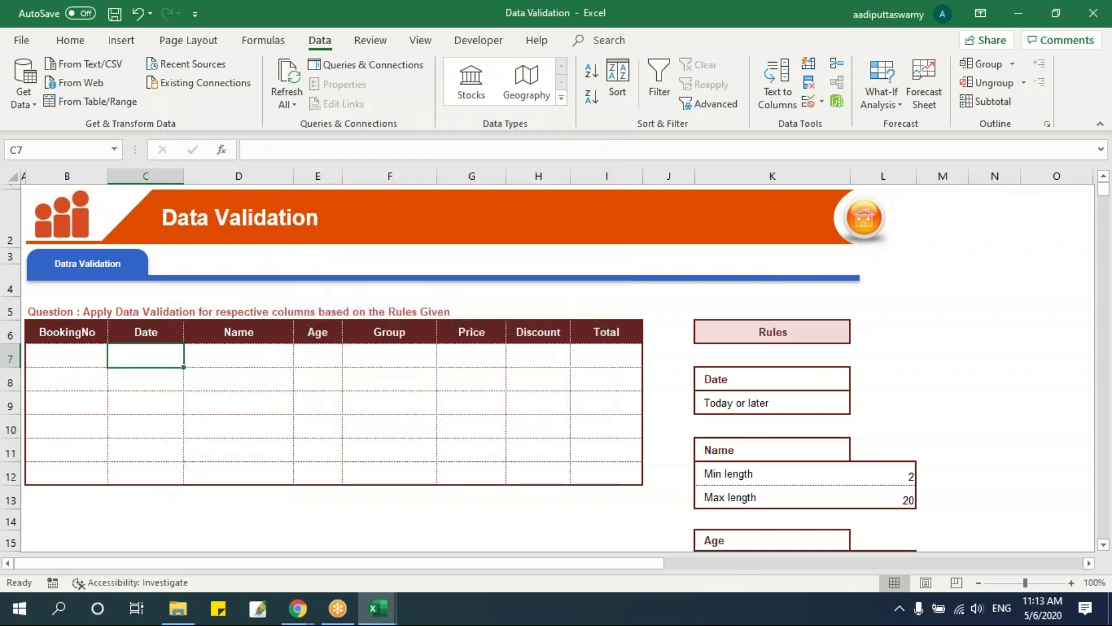
type("5-m")
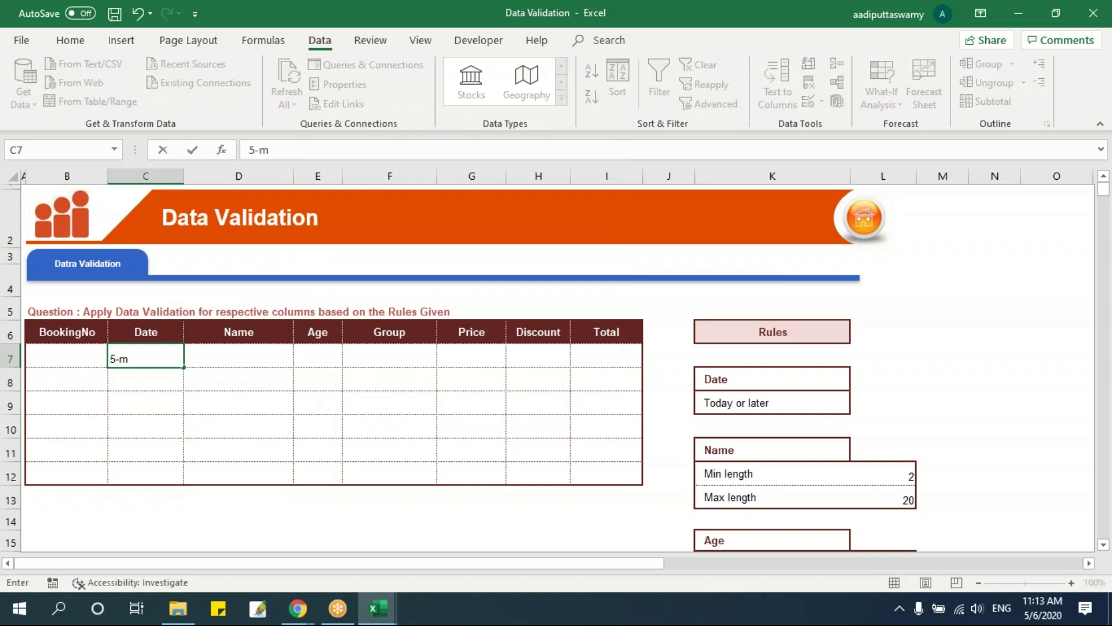
type("ay-2020")
key("Return")
left_click_drag(574, 295, 385, 317)
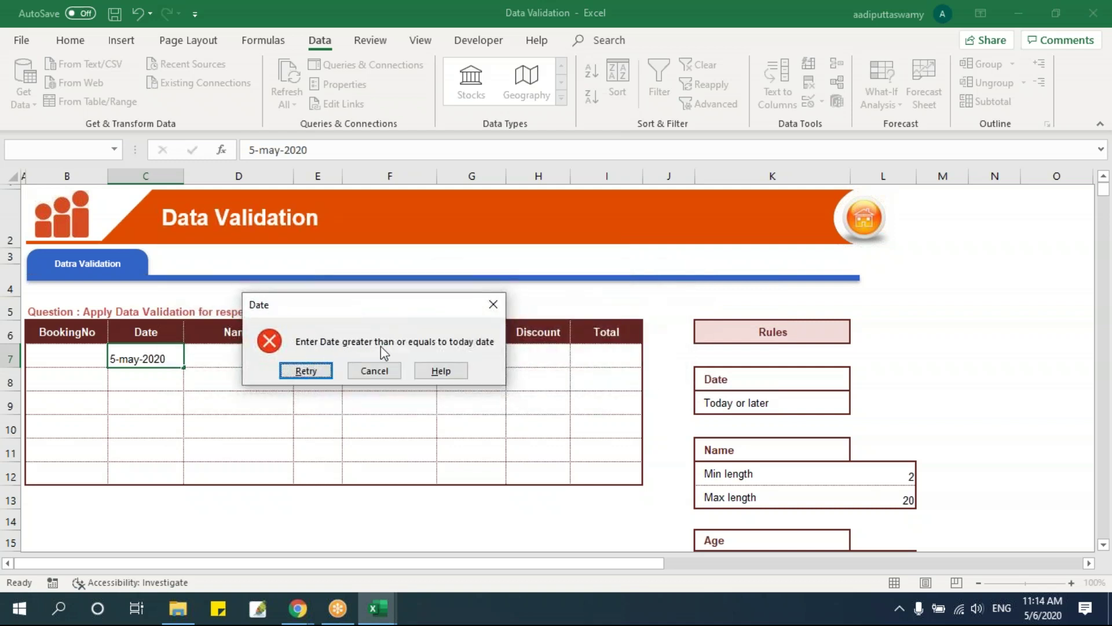
left_click(375, 374)
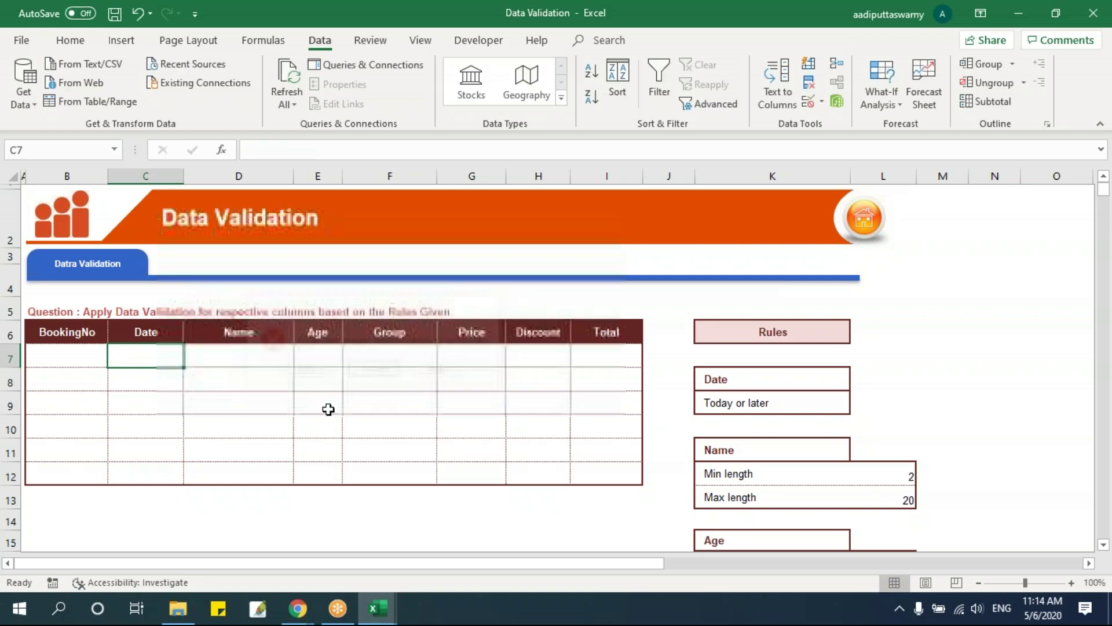
left_click(307, 434)
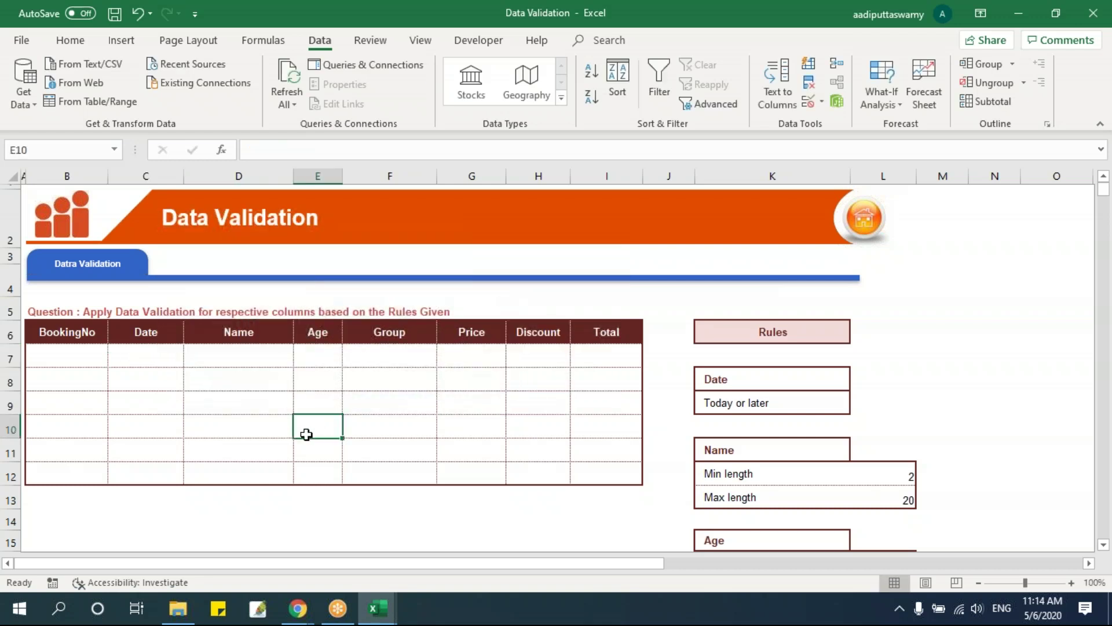
Give the Date cells C7:C12 an input message titled "Date", reusing the error alert's message text, and apply it
left_click_drag(156, 352, 164, 462)
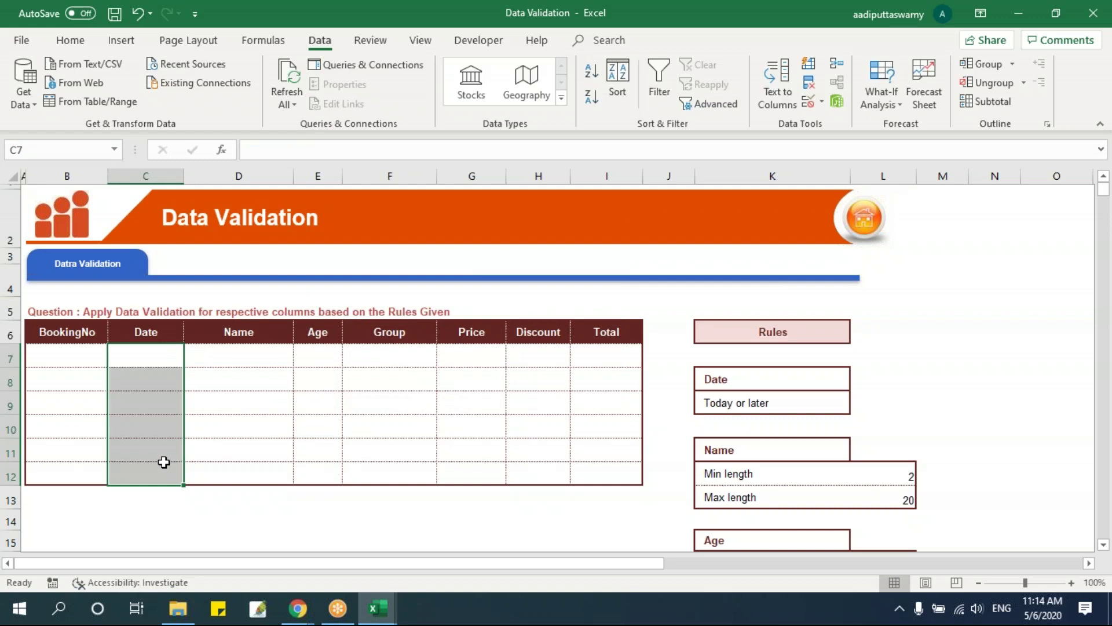
left_click_drag(146, 358, 153, 474)
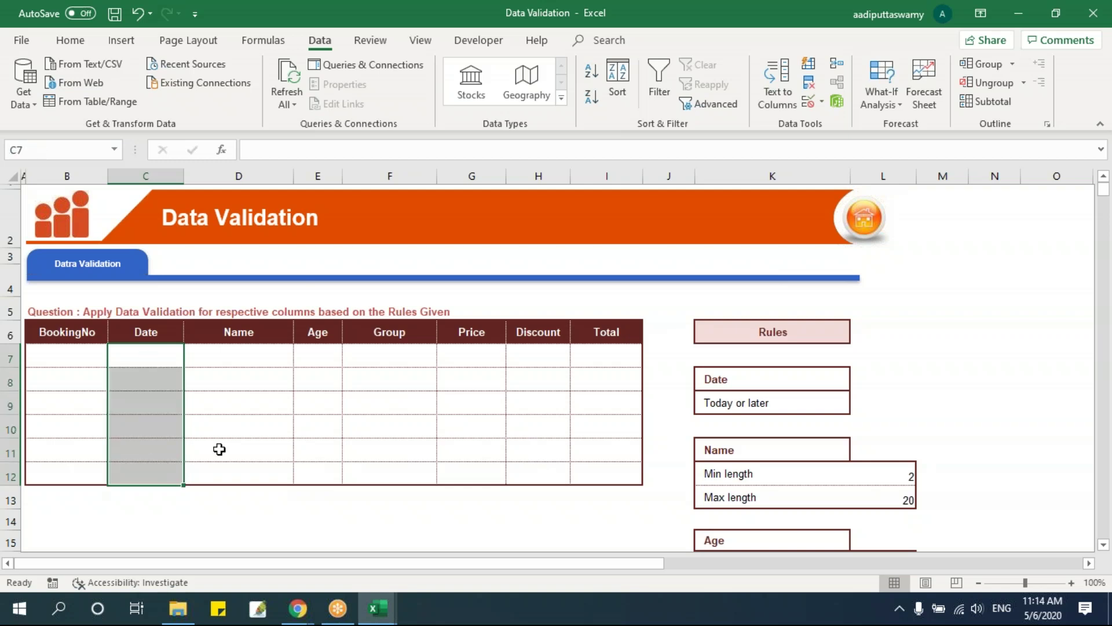
left_click(810, 104)
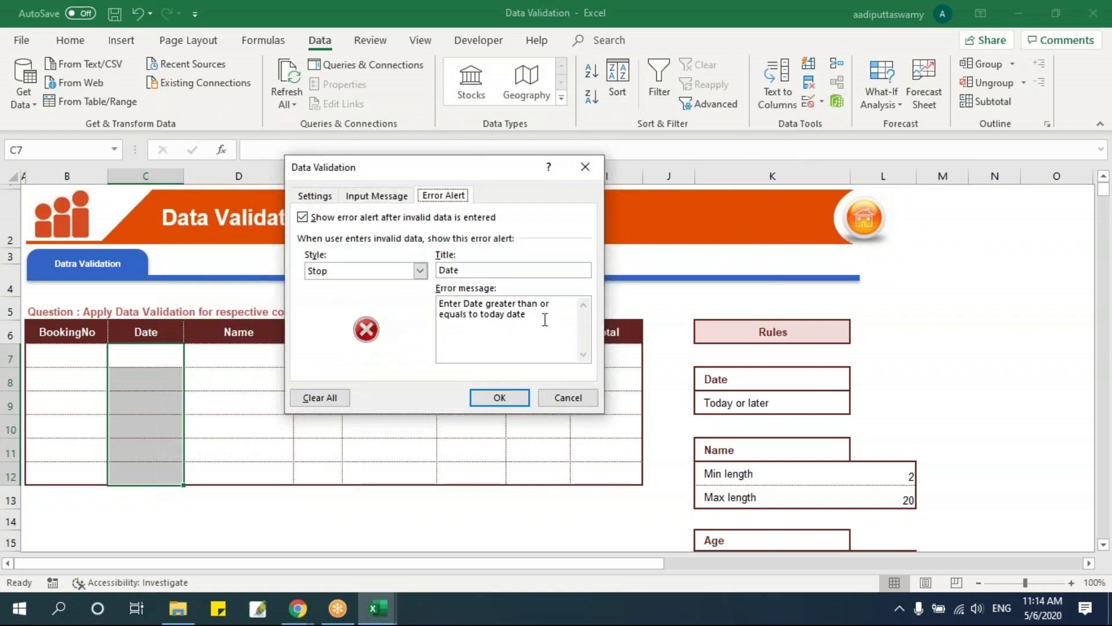
left_click_drag(544, 317, 325, 293)
key("ctrl+c")
left_click(377, 200)
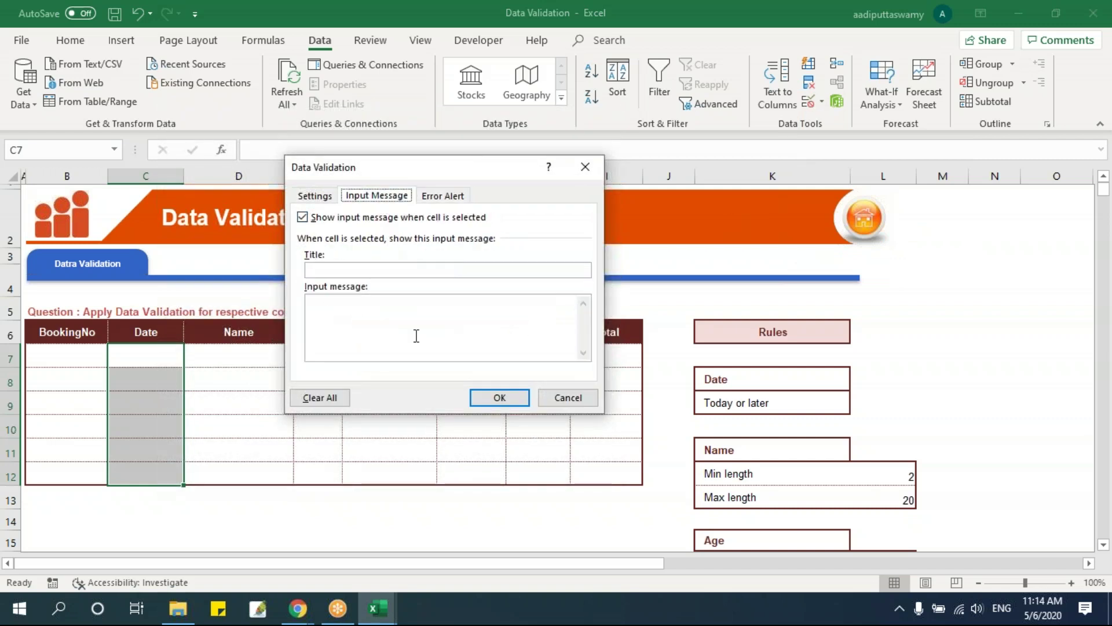
left_click(385, 314)
key("ctrl+v")
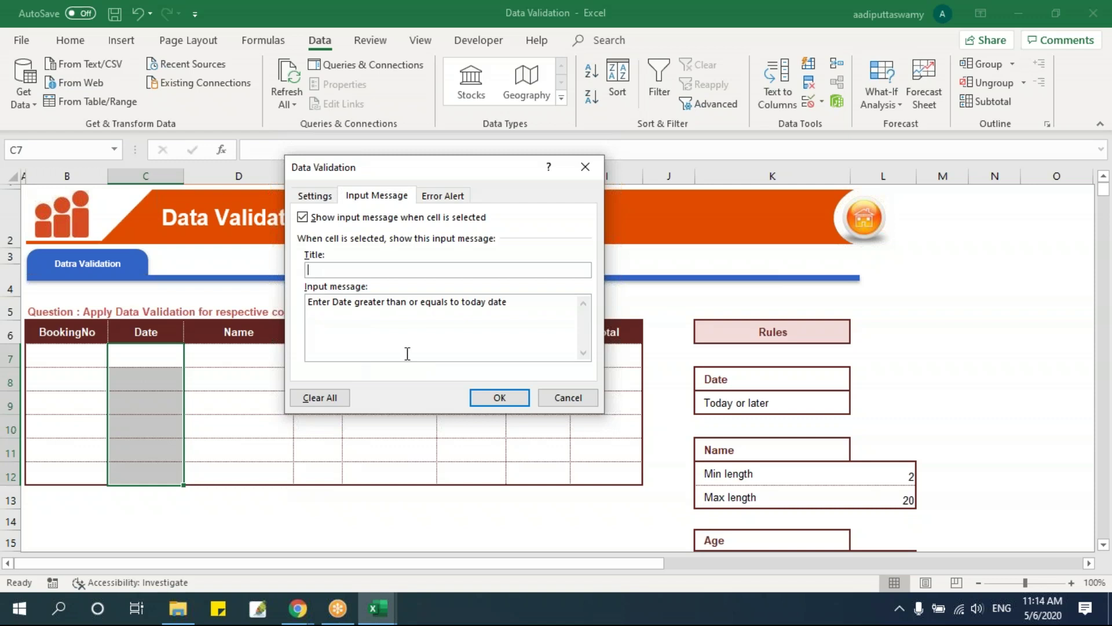
type("Date")
left_click(499, 397)
left_click(447, 408)
Select the Date cells C7 to C12 one by one to check the input message on each
left_click(159, 359)
left_click(129, 380)
left_click(127, 403)
left_click(123, 427)
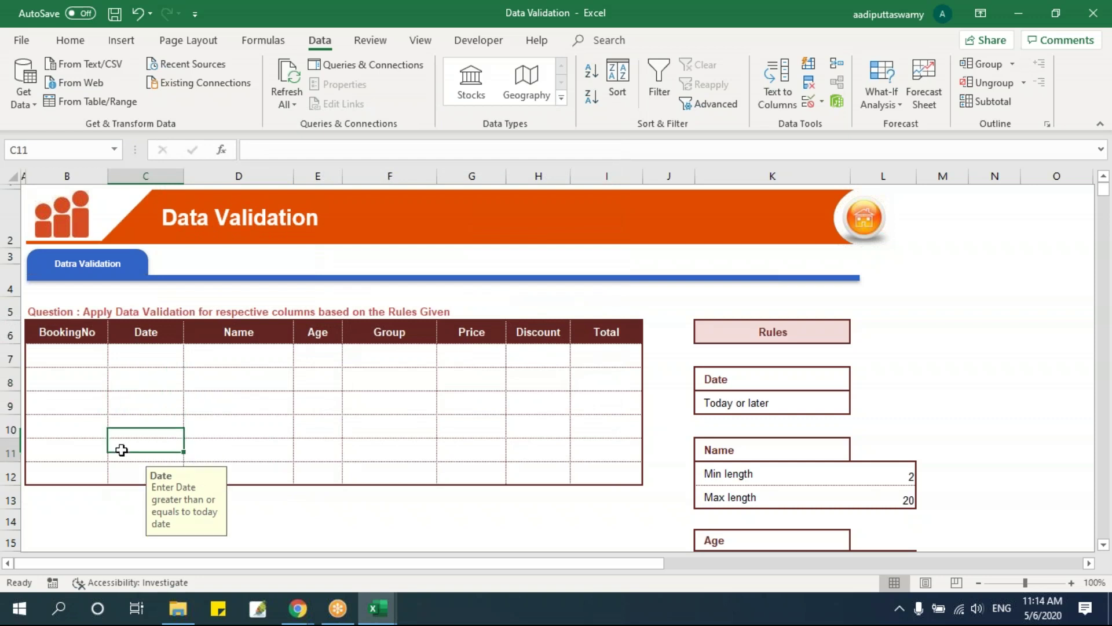
left_click(121, 450)
left_click(144, 365)
left_click(139, 378)
left_click(128, 404)
left_click(124, 427)
left_click(119, 450)
left_click(159, 468)
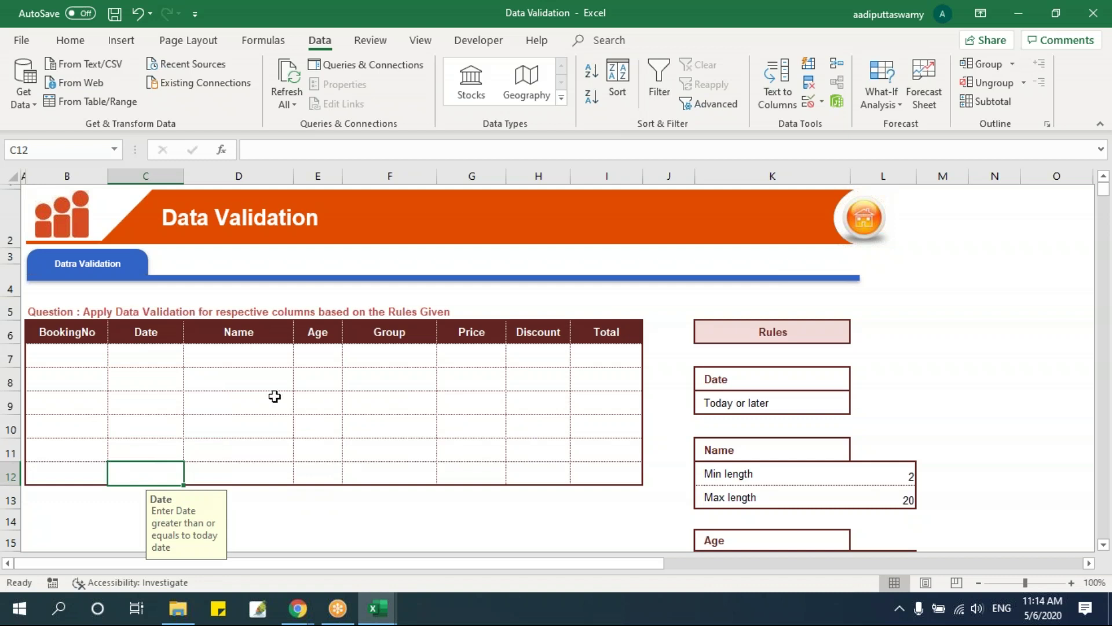
left_click(156, 357)
left_click(125, 383)
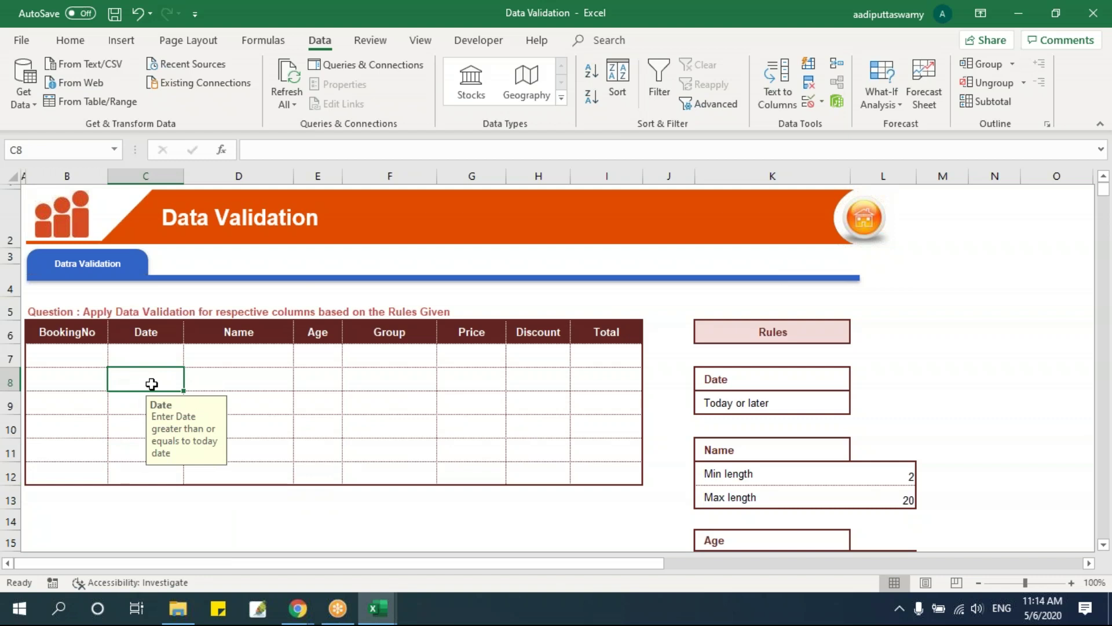
Check the input message on C9 and on the whole Date range C7:C12
left_click(123, 406)
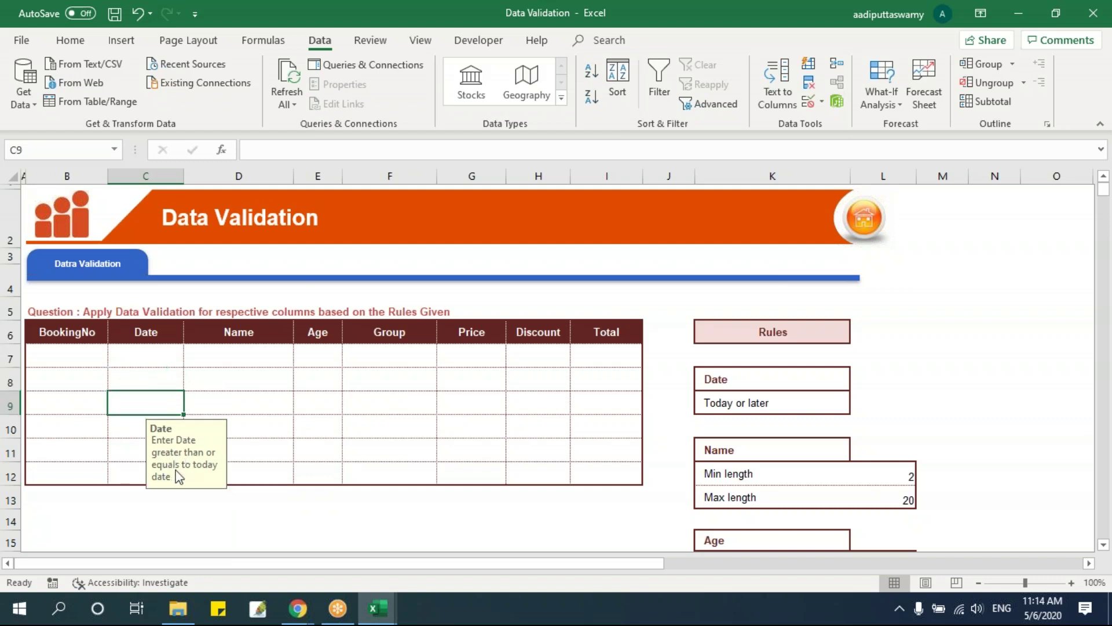
left_click_drag(145, 355, 147, 466)
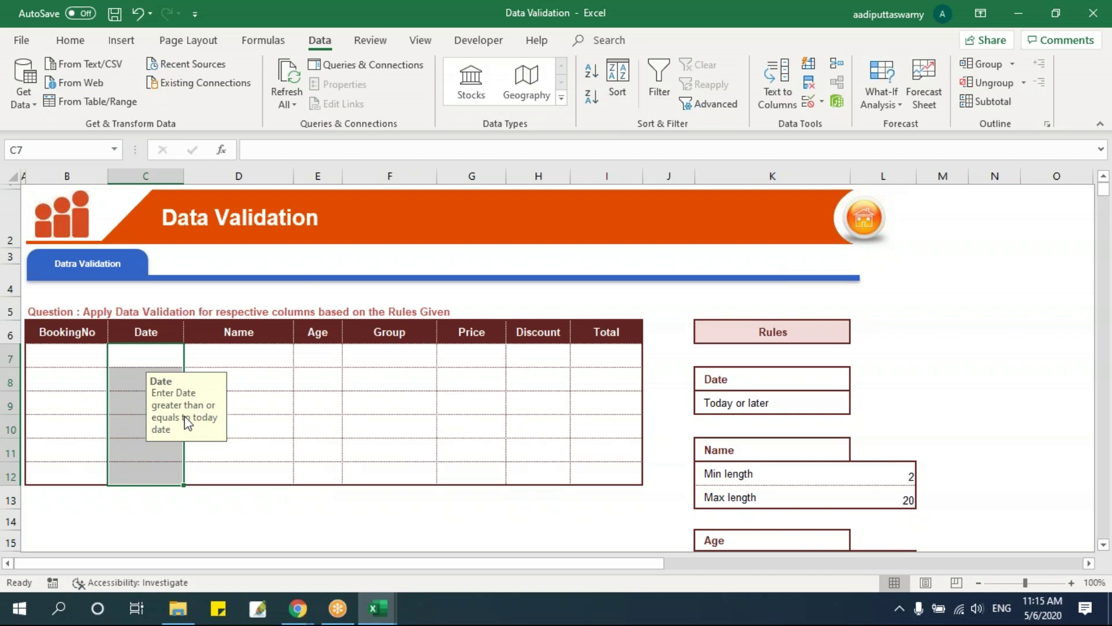
Restrict the Name cells D7:D12 to a text length between 4 and 20 with Data Validation
left_click(259, 349)
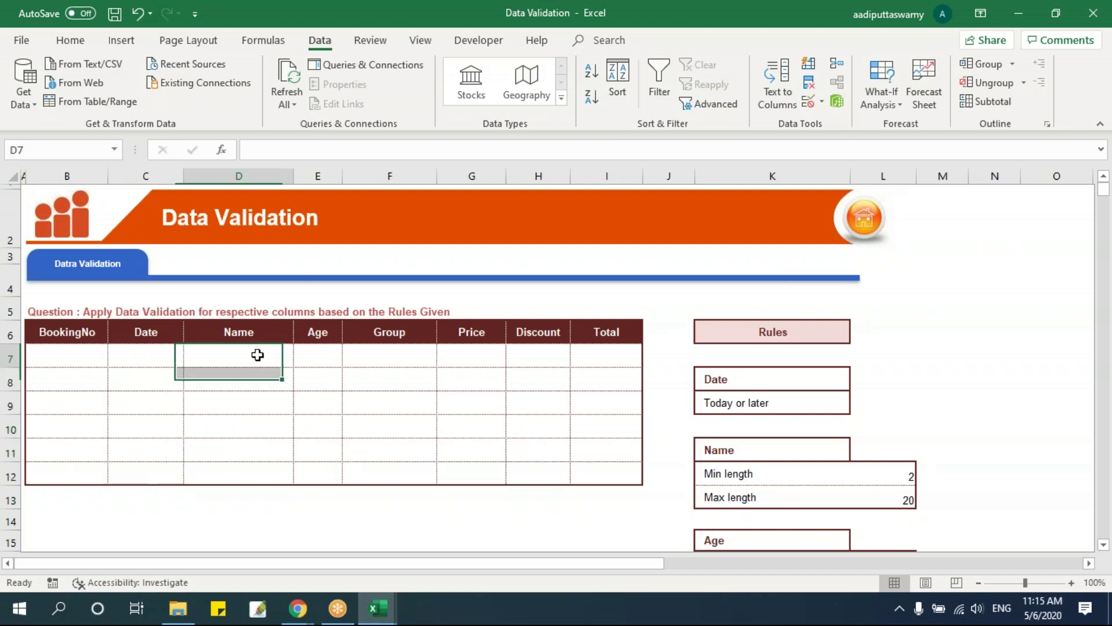
left_click_drag(266, 355, 274, 476)
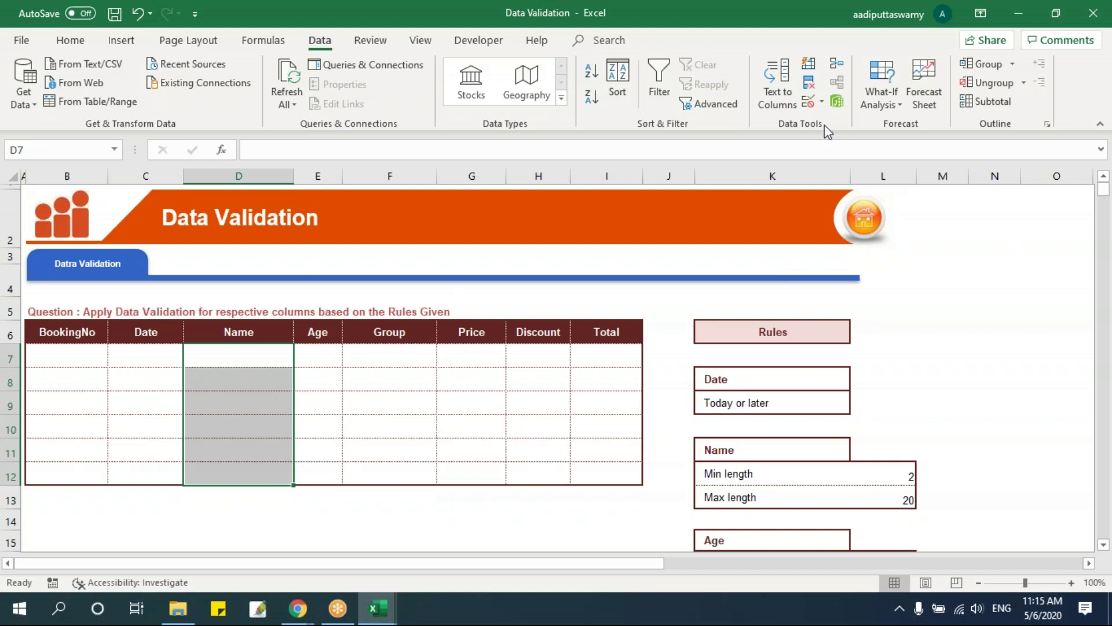
left_click(809, 104)
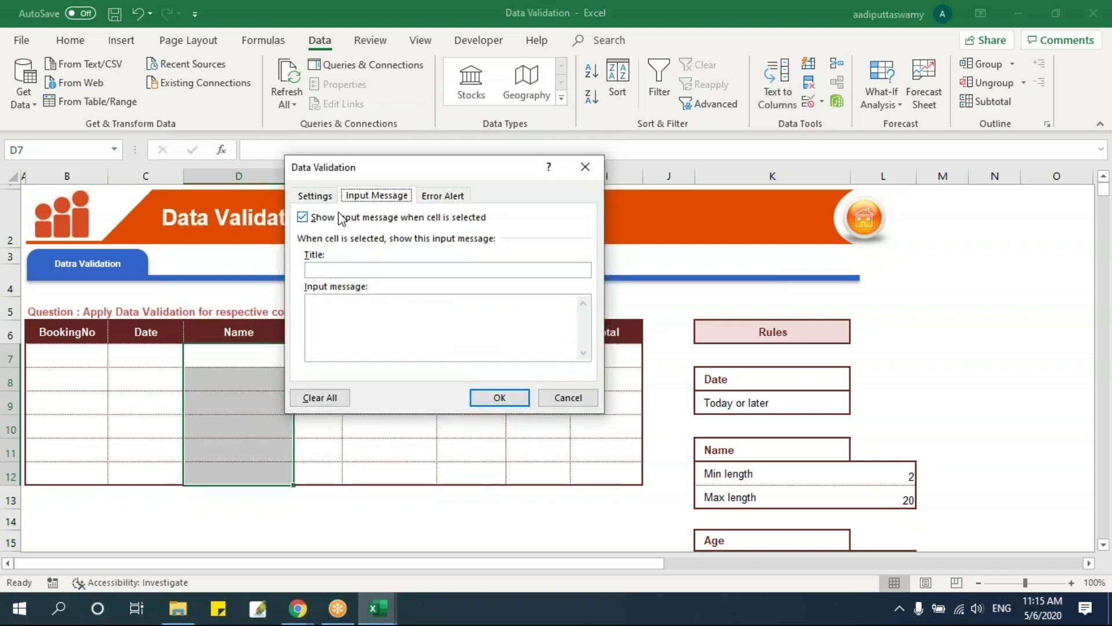
left_click(314, 196)
left_click(359, 250)
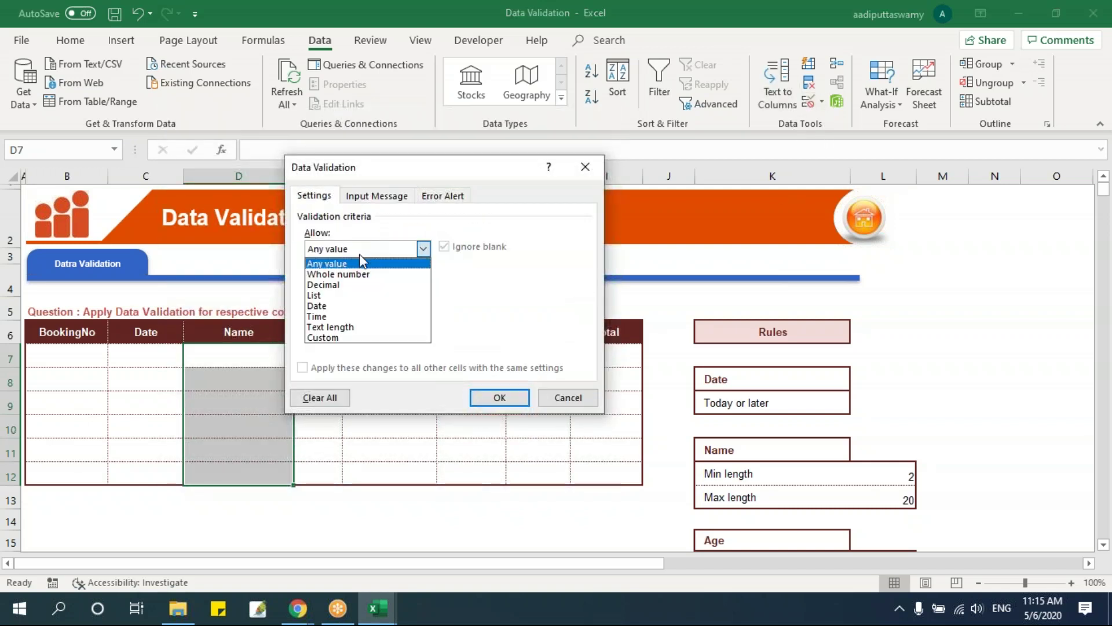
left_click(367, 328)
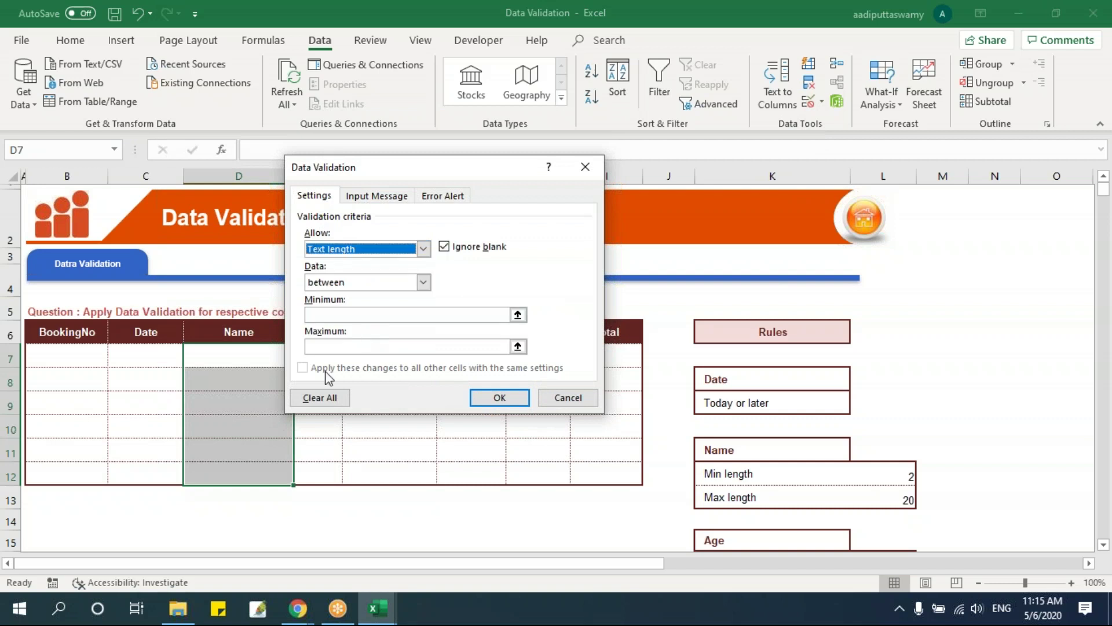
left_click(353, 282)
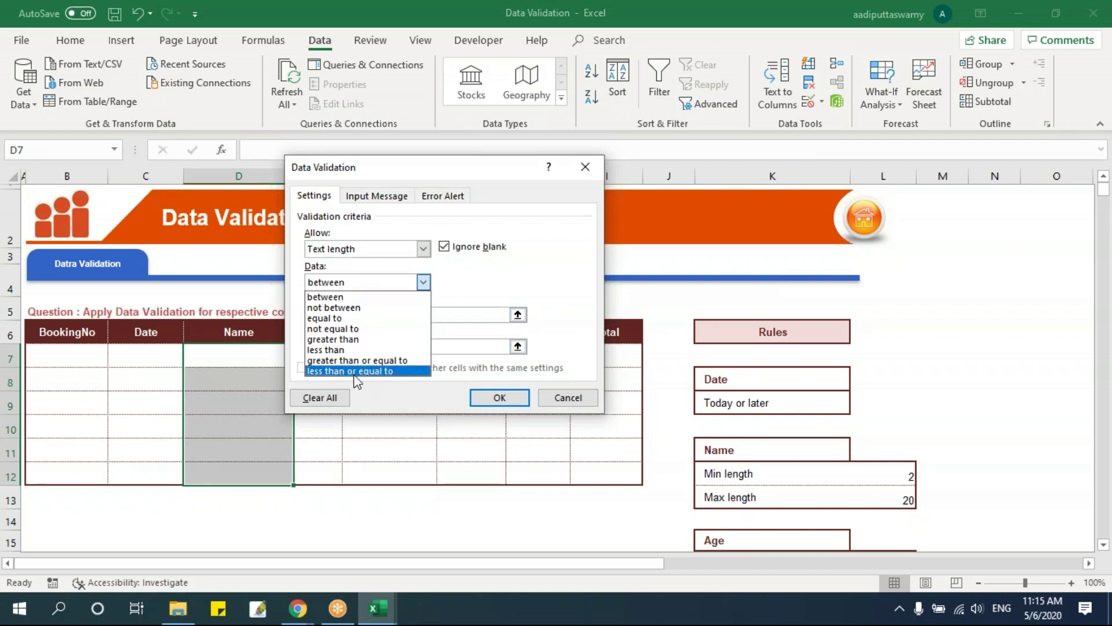
left_click(333, 296)
left_click(351, 316)
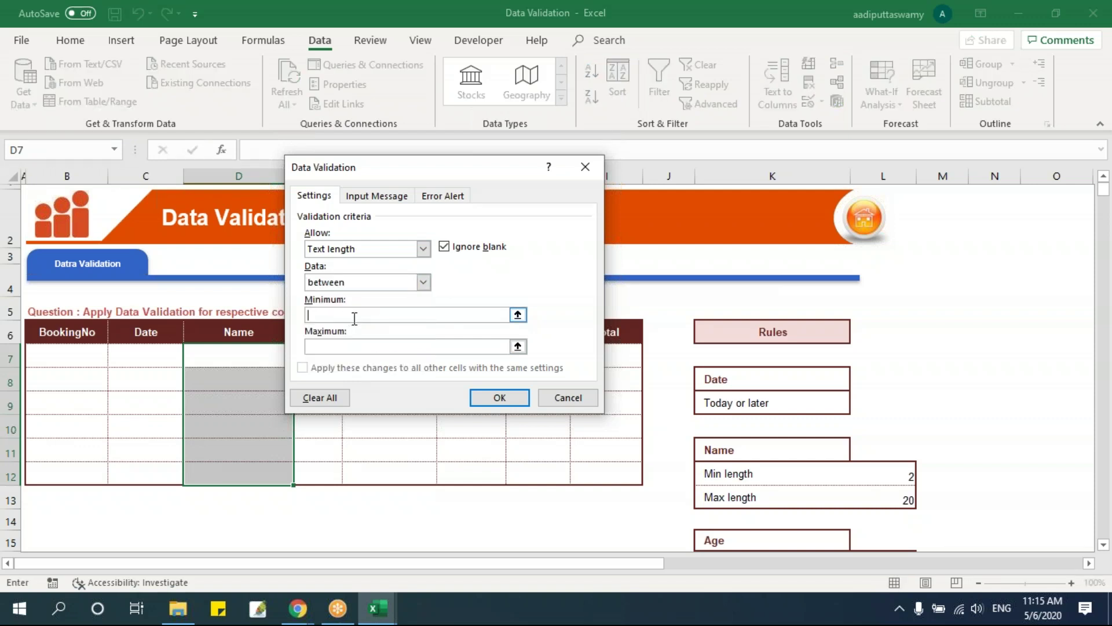
type("4")
key("Tab")
type("20")
left_click(507, 397)
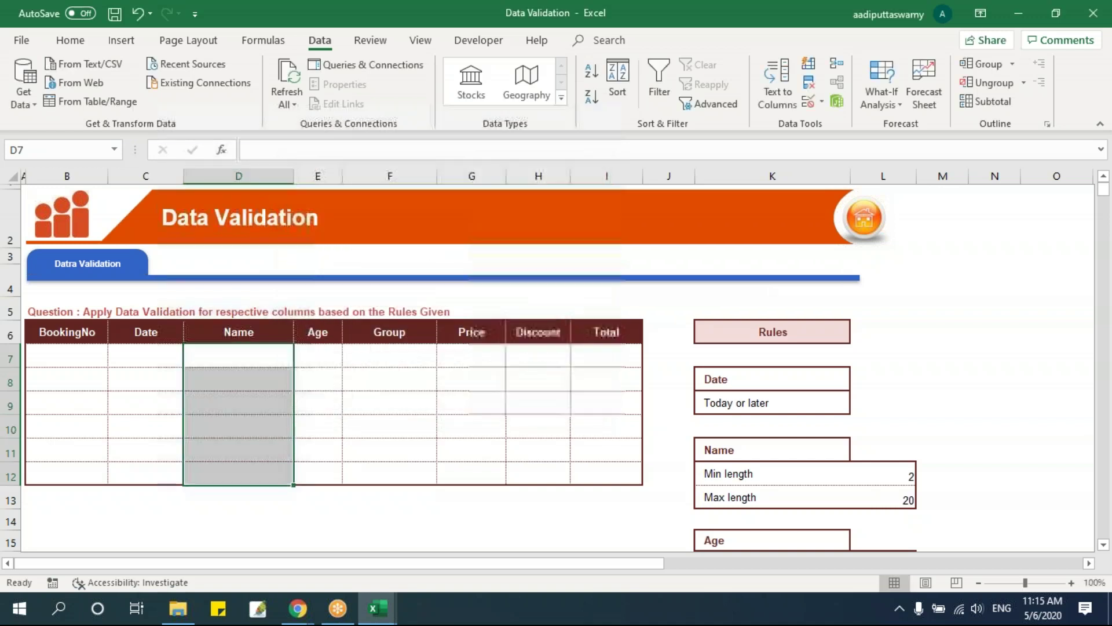
Test the Name rule by entering iTe in D7, and retry the entry as iTech
left_click(258, 355)
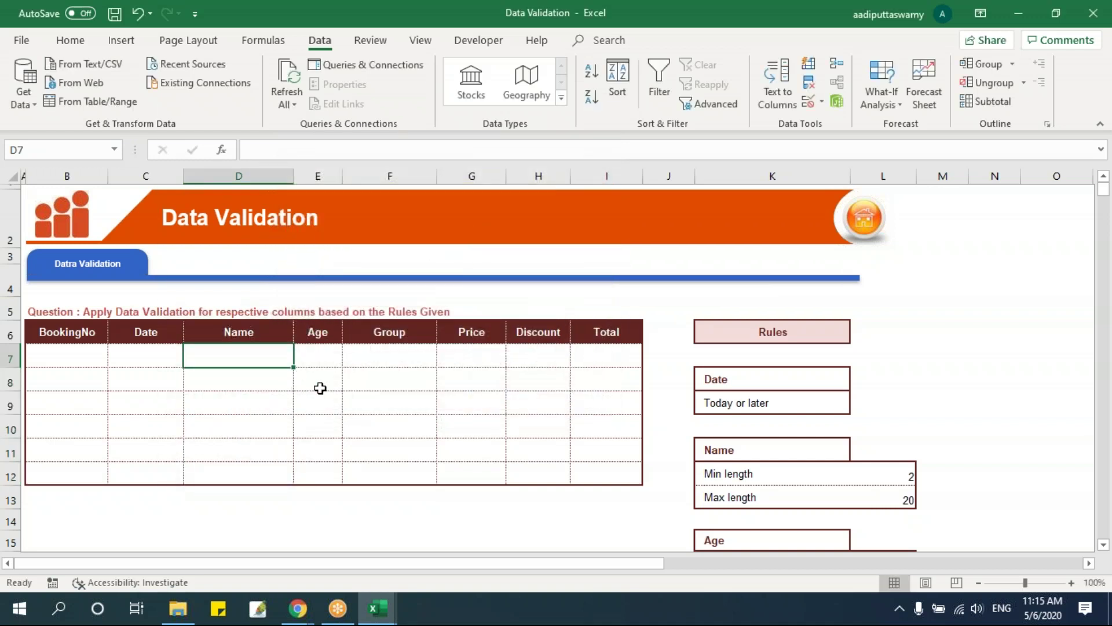
type("iTe")
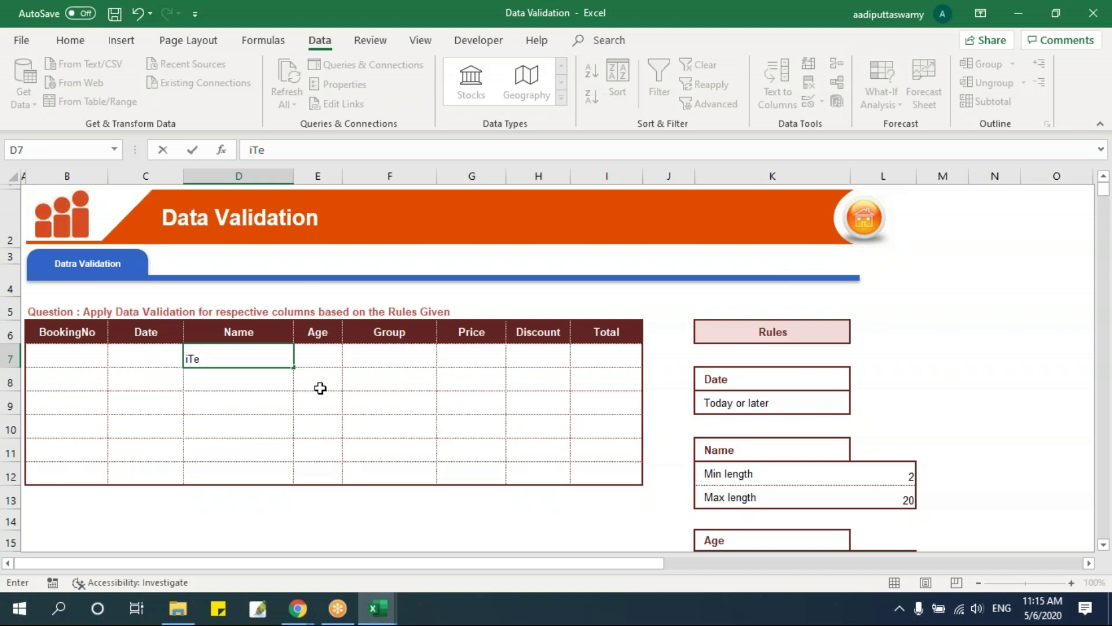
key("Return")
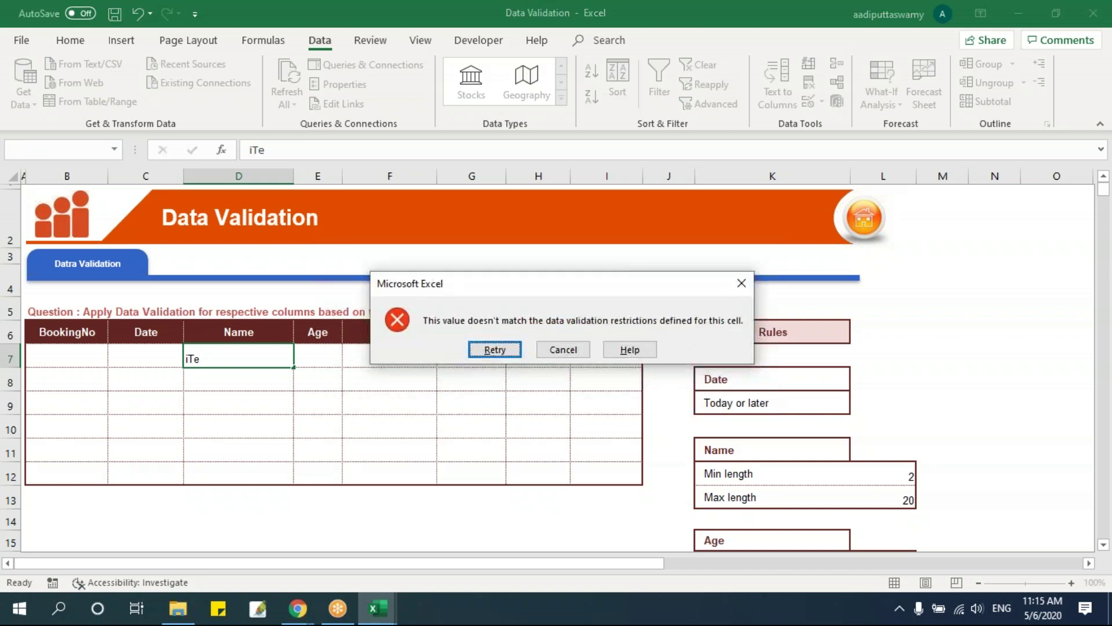
key("Return")
type("ch")
key("Return")
Test the maximum name length by trying iTech Analytic Solutions in D8, and cancel the entry
type("aklsdjf lkasjd flkasj dfkljasdklfj")
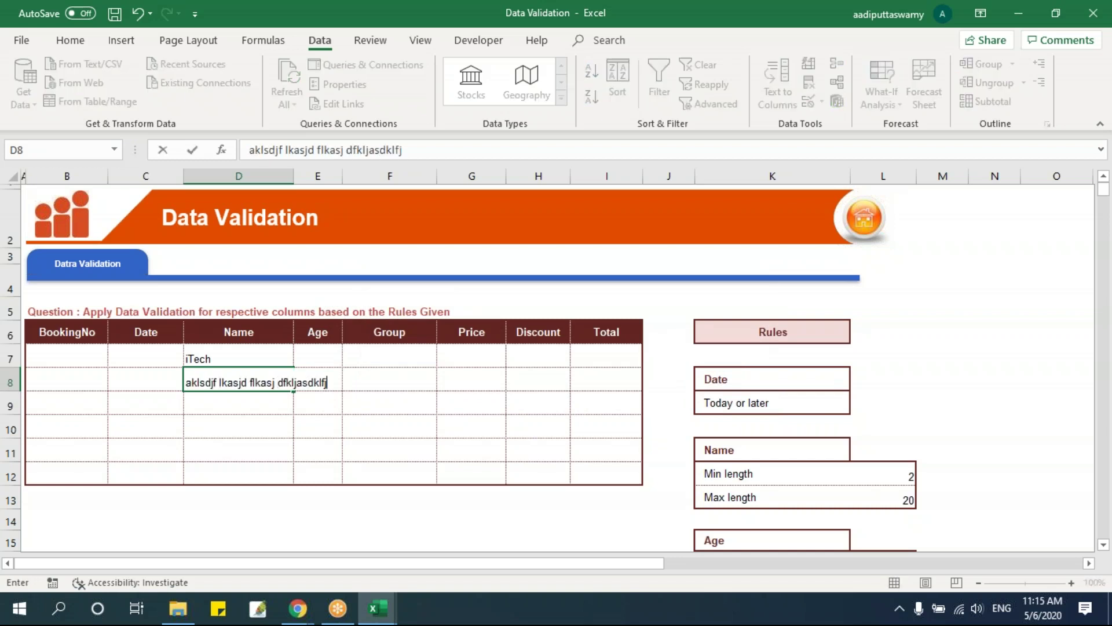
key("Escape")
type("iTech Analytic Solutions")
key("Return")
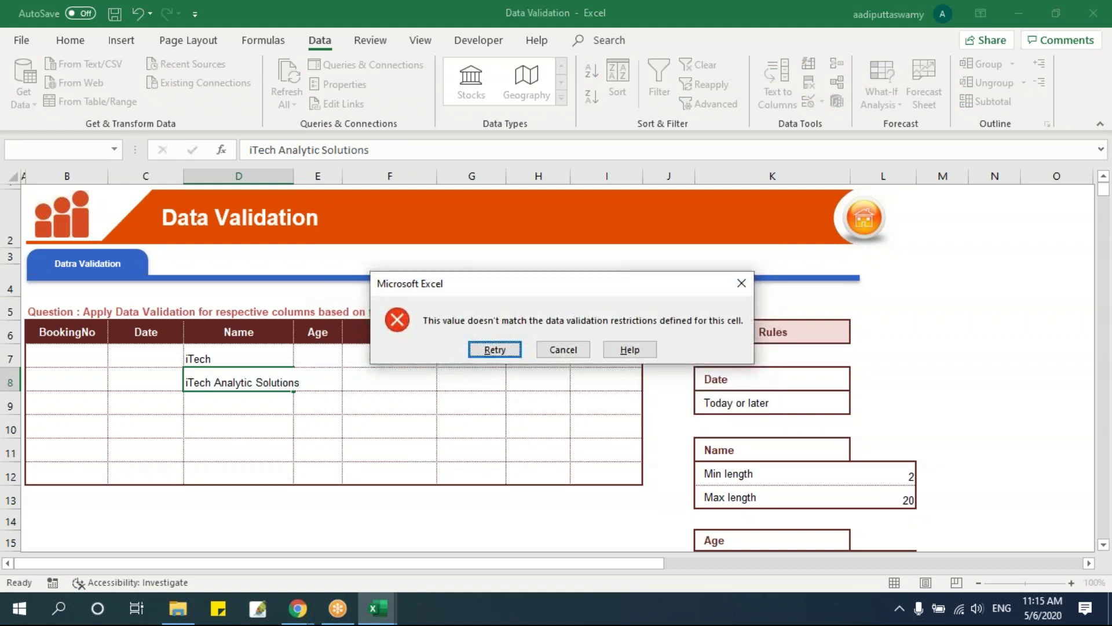
key("Escape")
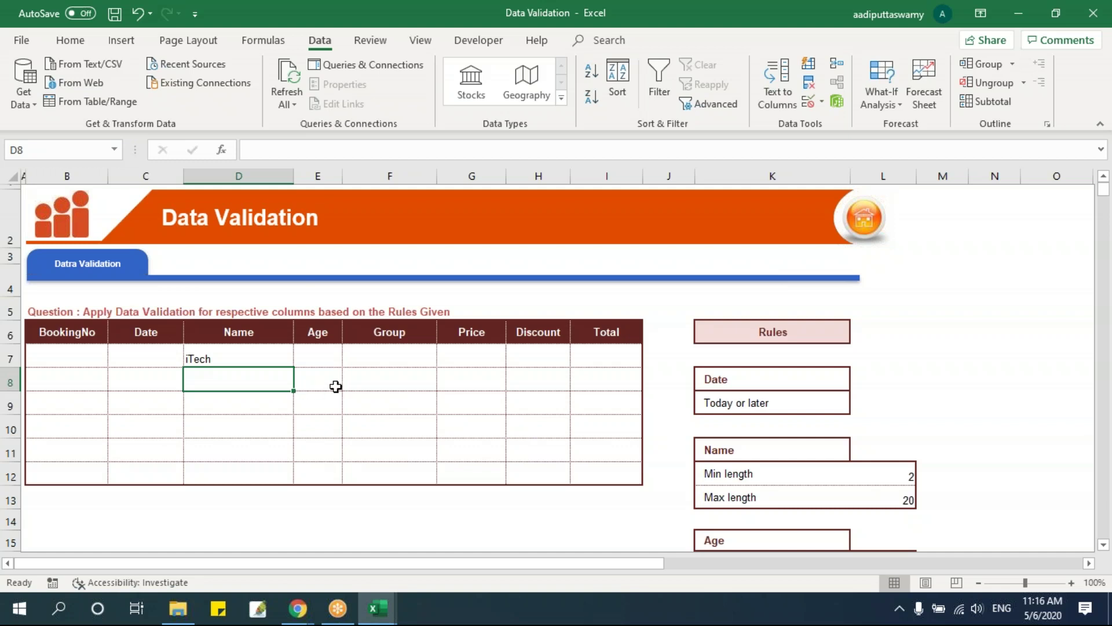
Restrict the Age cells E7:E12 to whole numbers between 0 and 100 with Data Validation
left_click_drag(330, 355, 320, 482)
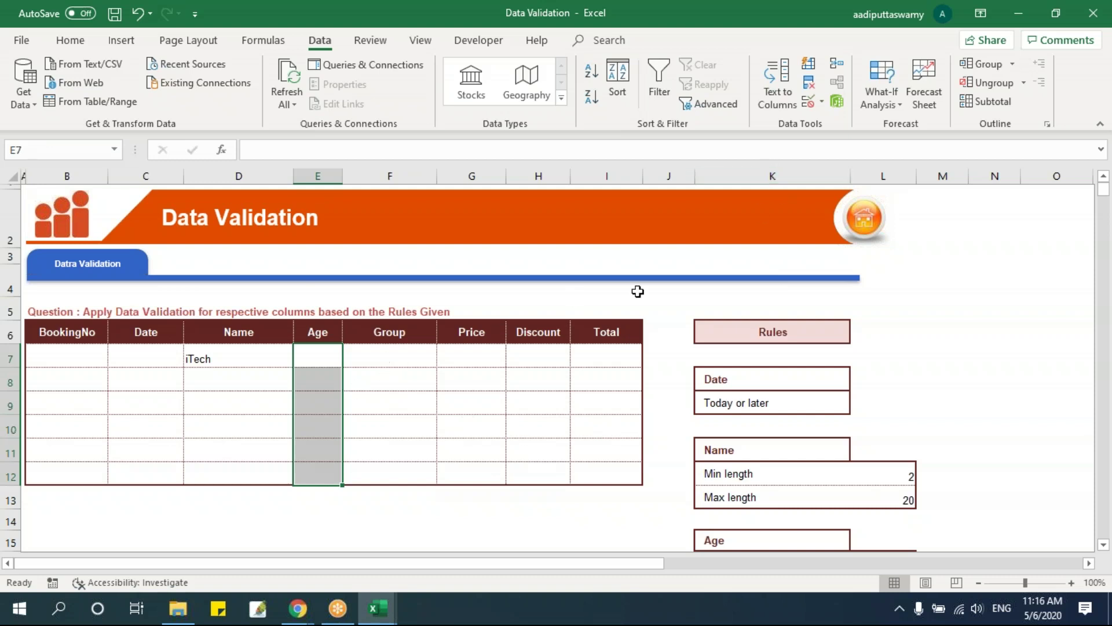
left_click(808, 102)
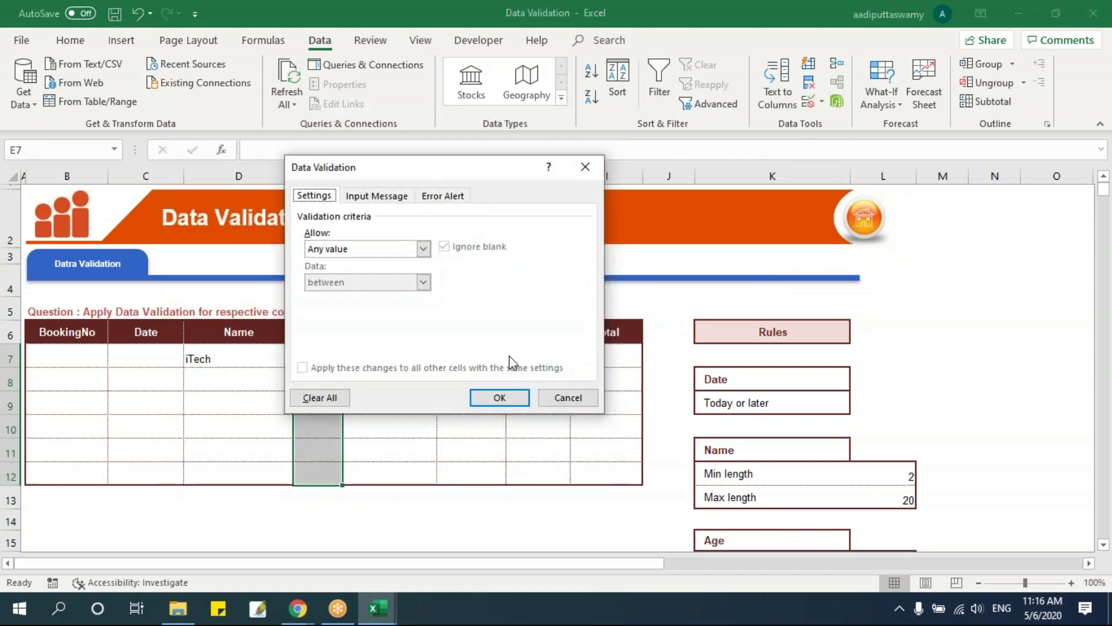
left_click_drag(419, 169, 693, 153)
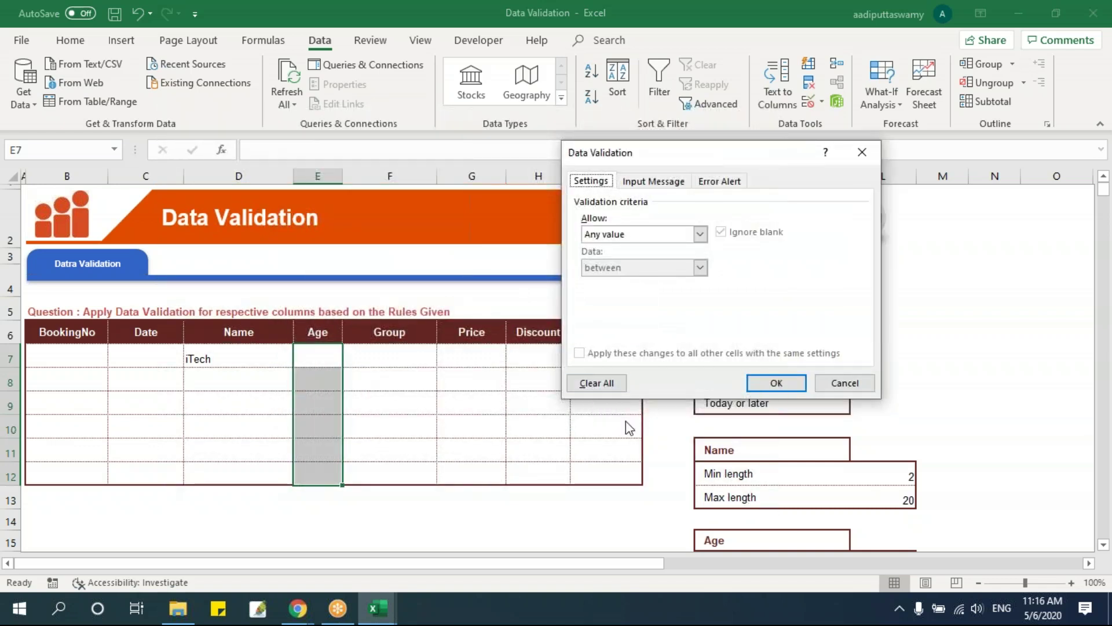
left_click(655, 235)
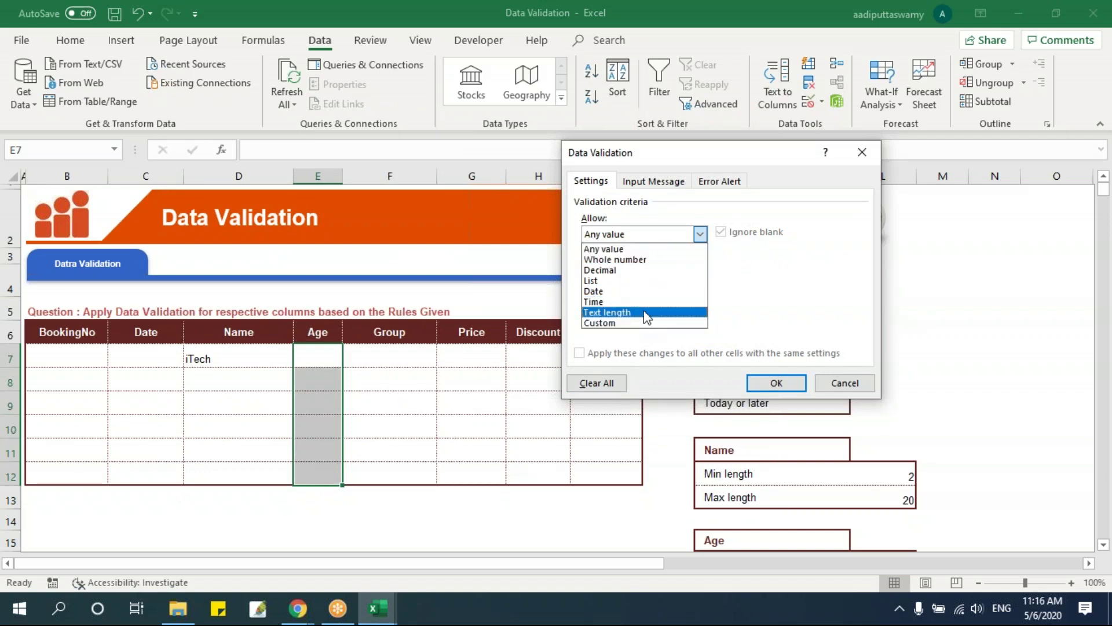
left_click(633, 260)
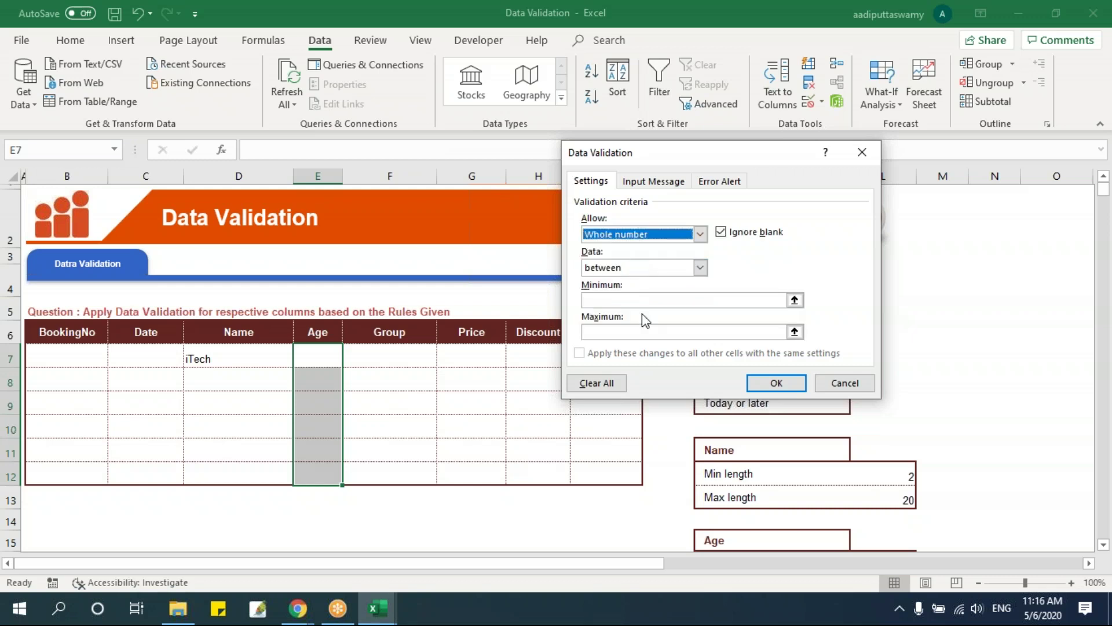
left_click(618, 300)
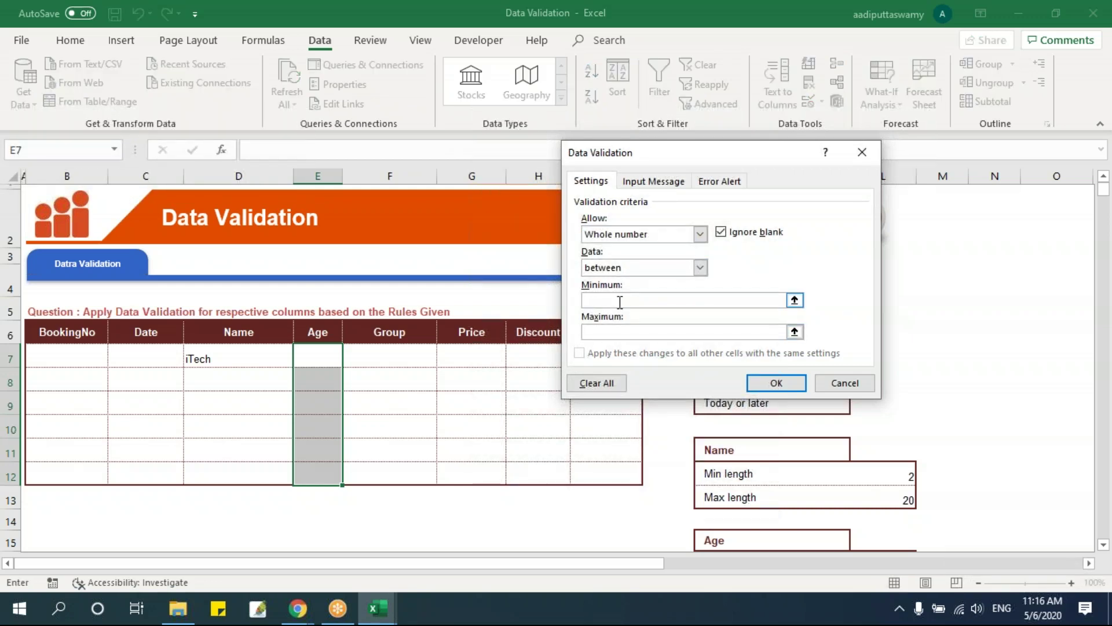
type("0")
key("Tab")
type("100")
left_click(776, 383)
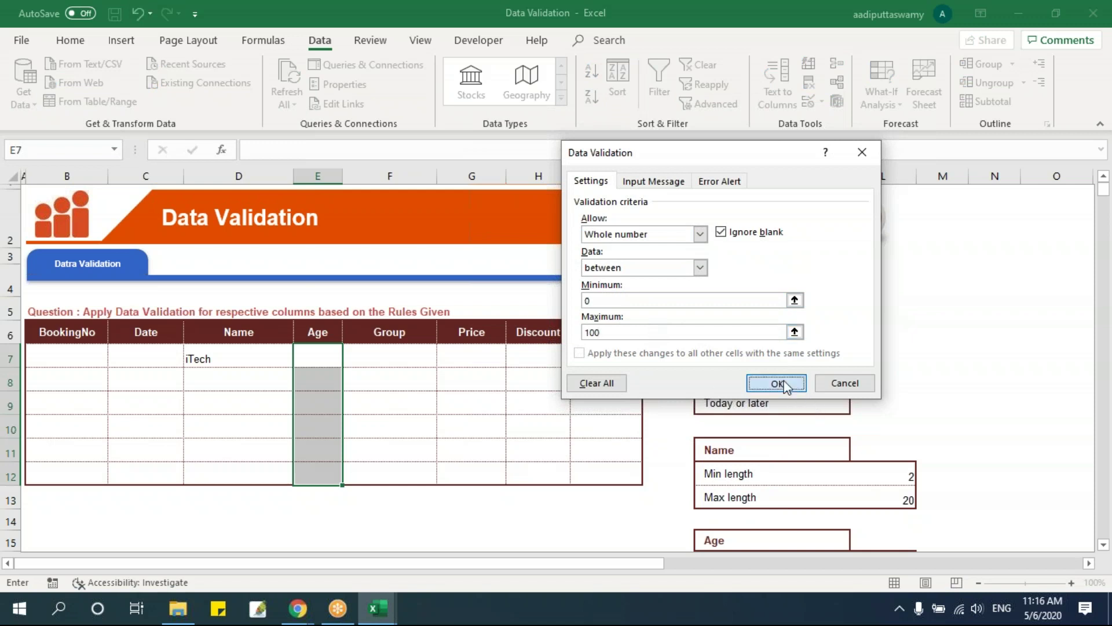
key("shift+Up")
Enter the ages 45 in E7 and 78 in E8 to try out the Age rule
left_click(319, 359)
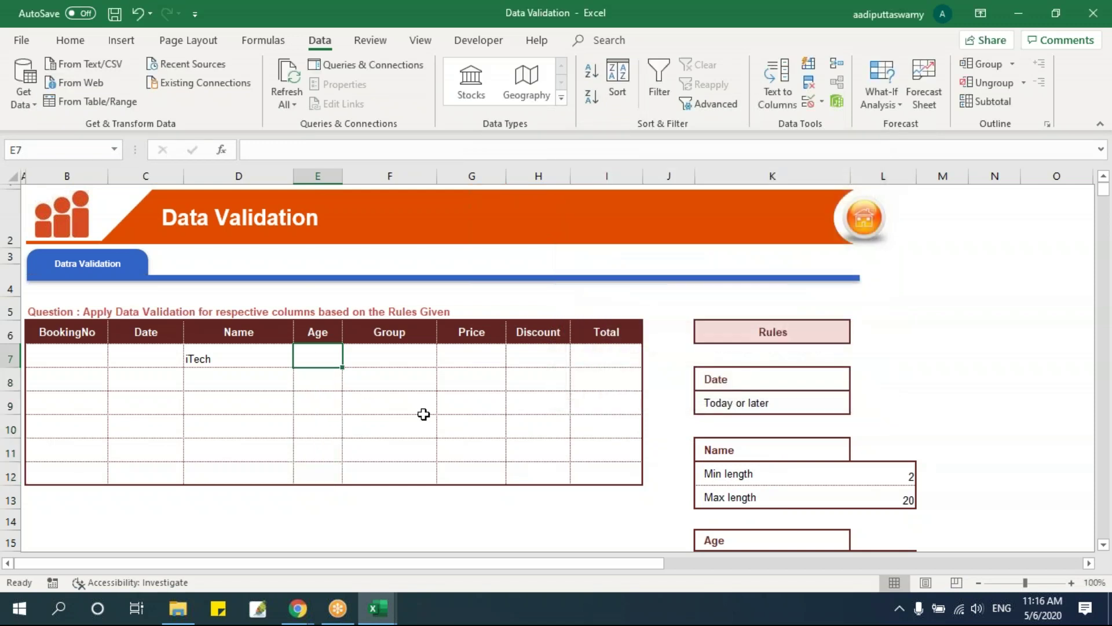
type("45")
key("Return")
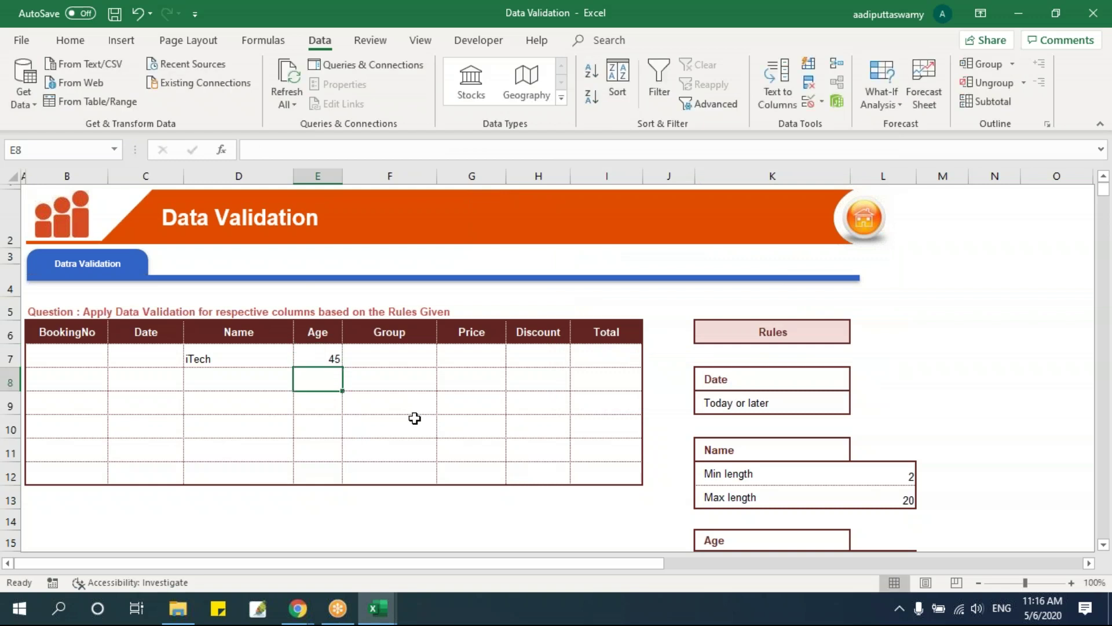
type("78")
key("Return")
Test the Age limit by trying 600 in E9, and cancel the entry
type("600")
key("Return")
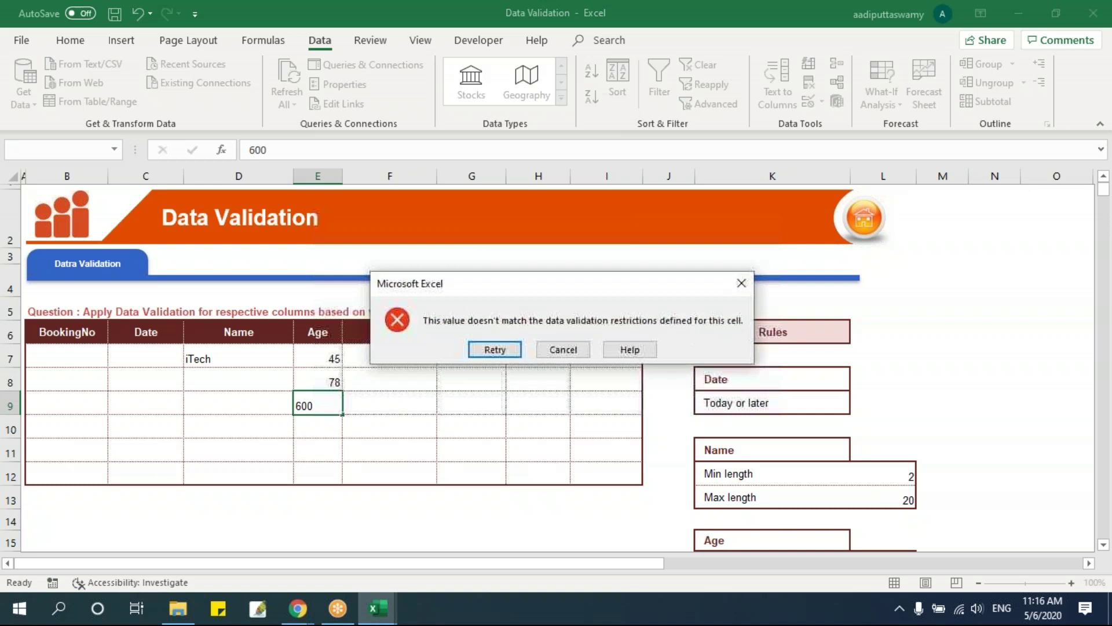
left_click(511, 352)
key("Return")
key("Escape")
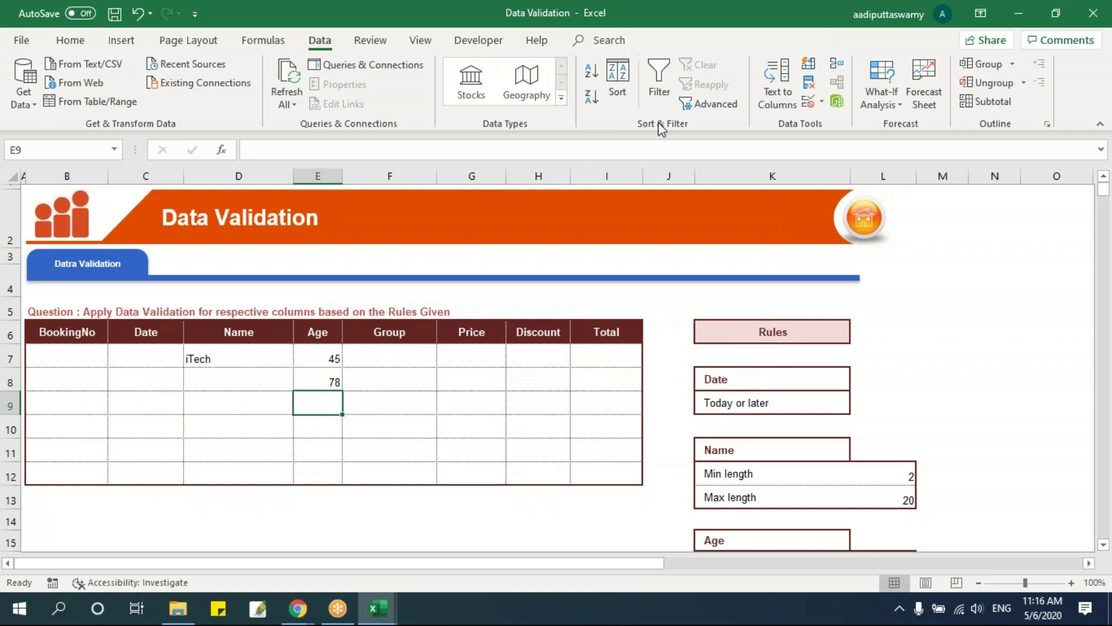
Review the error alert settings of the Age validation in E9 and close them without changes
left_click(810, 104)
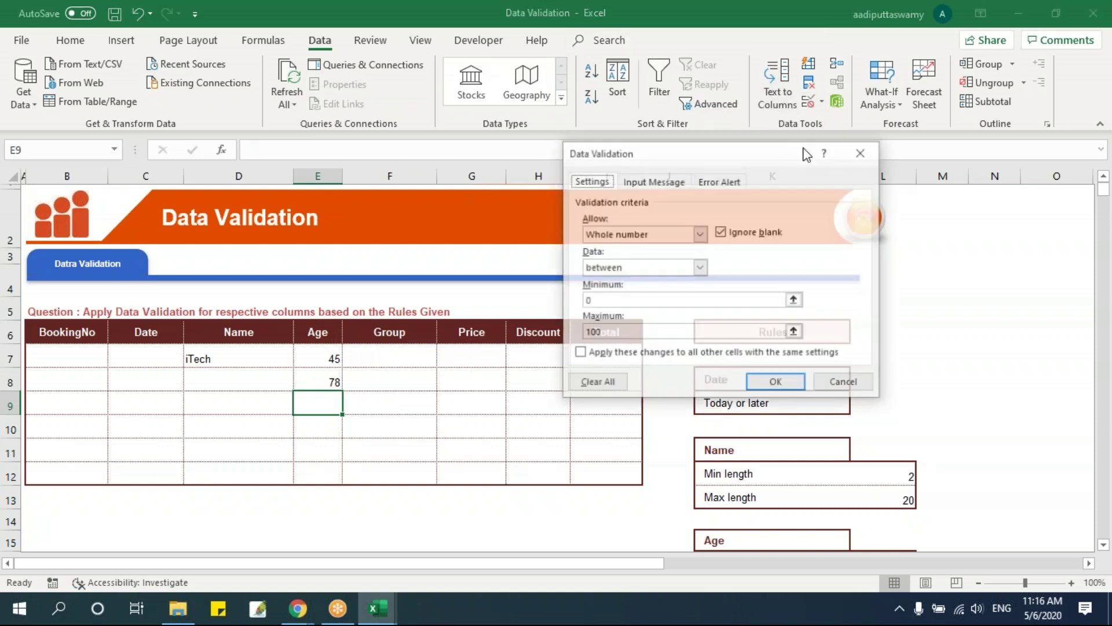
left_click(731, 183)
key("Escape")
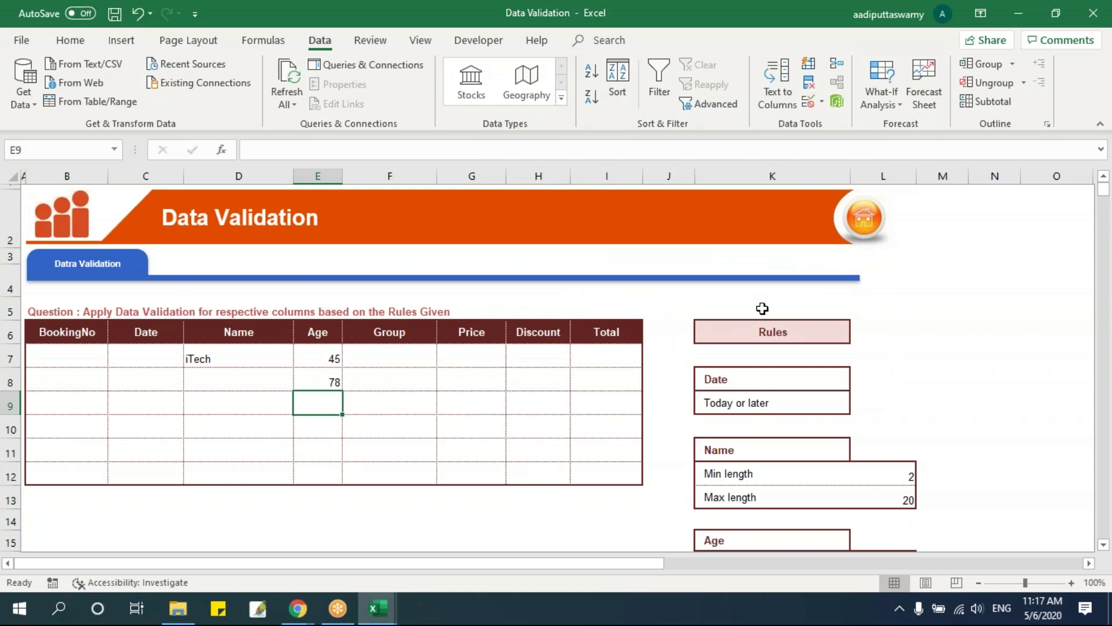
Set the Data Validation criteria of the Group cells F7:F12 to allow a List
left_click_drag(430, 363, 427, 472)
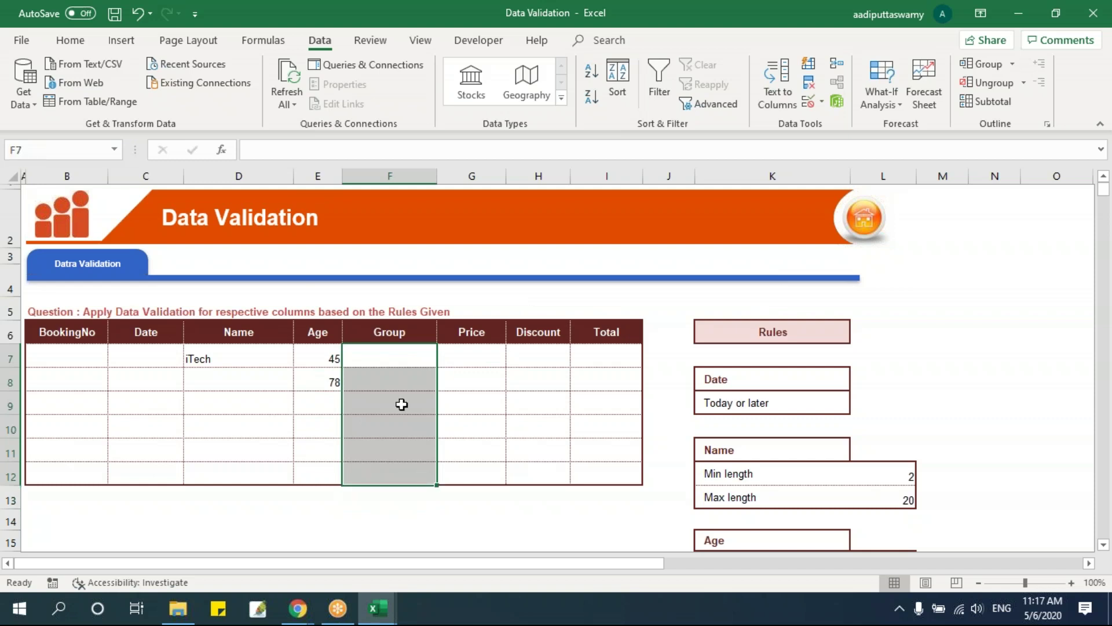
left_click(391, 357)
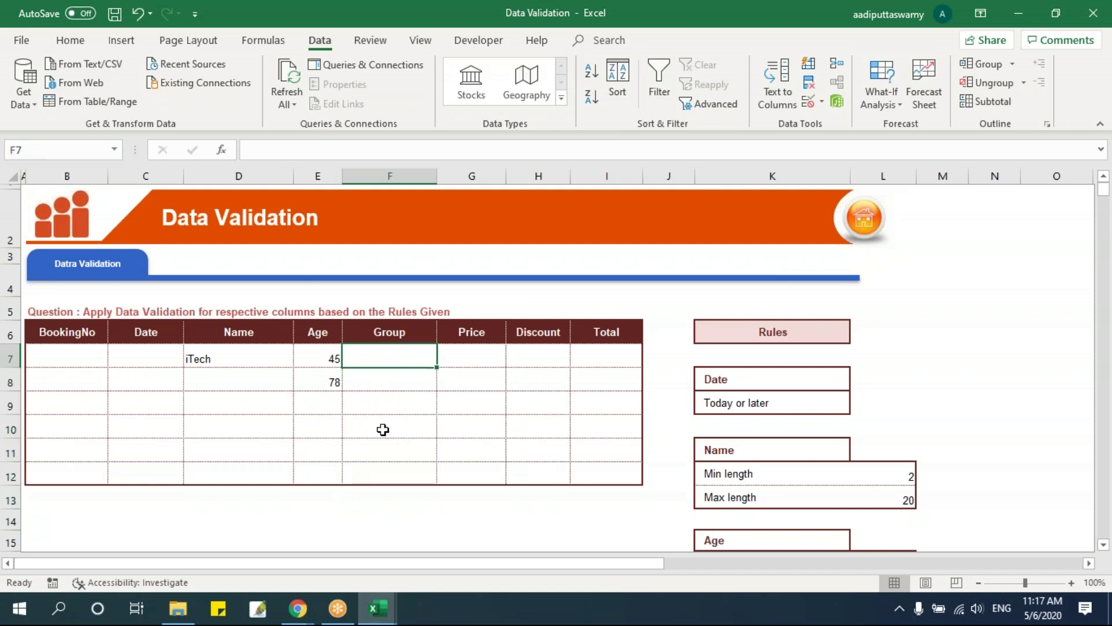
left_click_drag(395, 360, 394, 469)
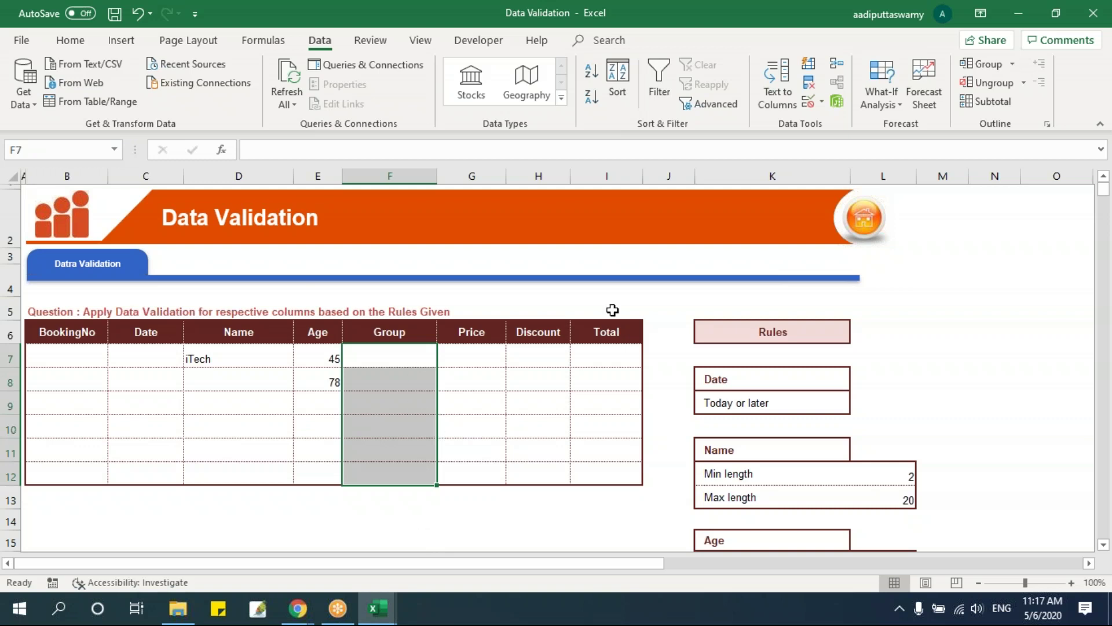
left_click(809, 101)
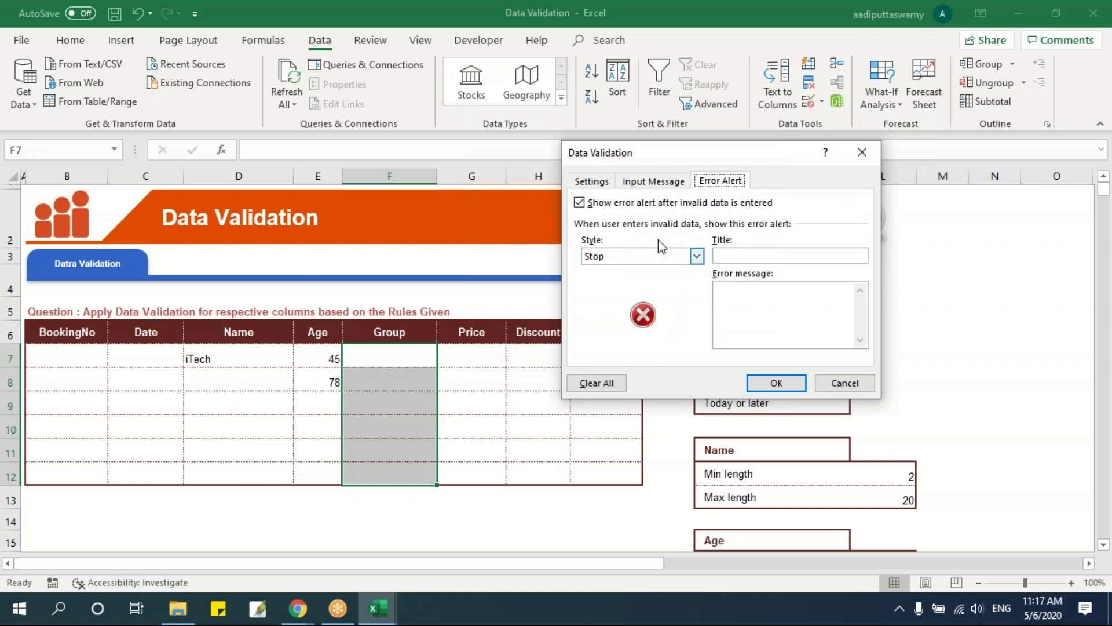
left_click(591, 181)
left_click(655, 234)
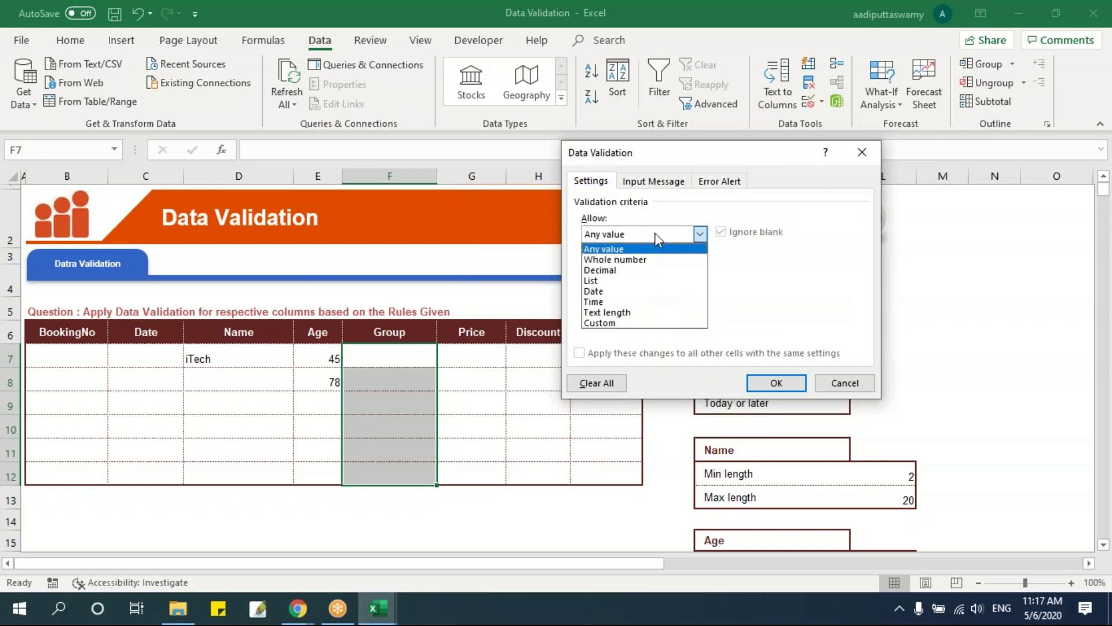
left_click(649, 281)
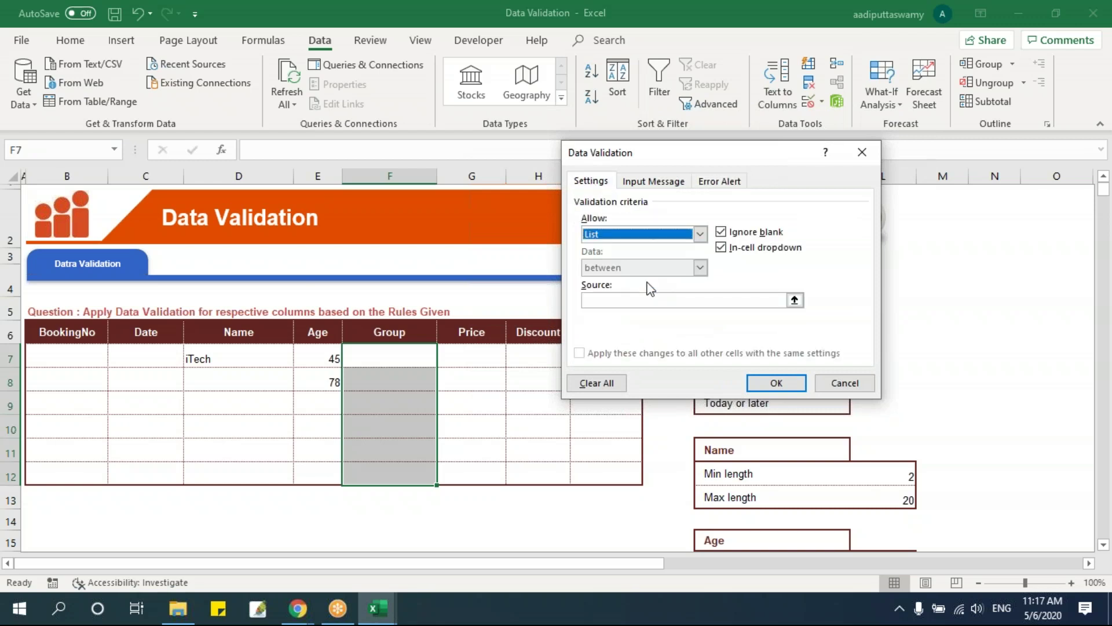
Use the group names in K20:K25 as the list source and apply the validation
left_click(795, 300)
scroll(786, 468, "down", 3)
scroll(786, 471, "down", 2)
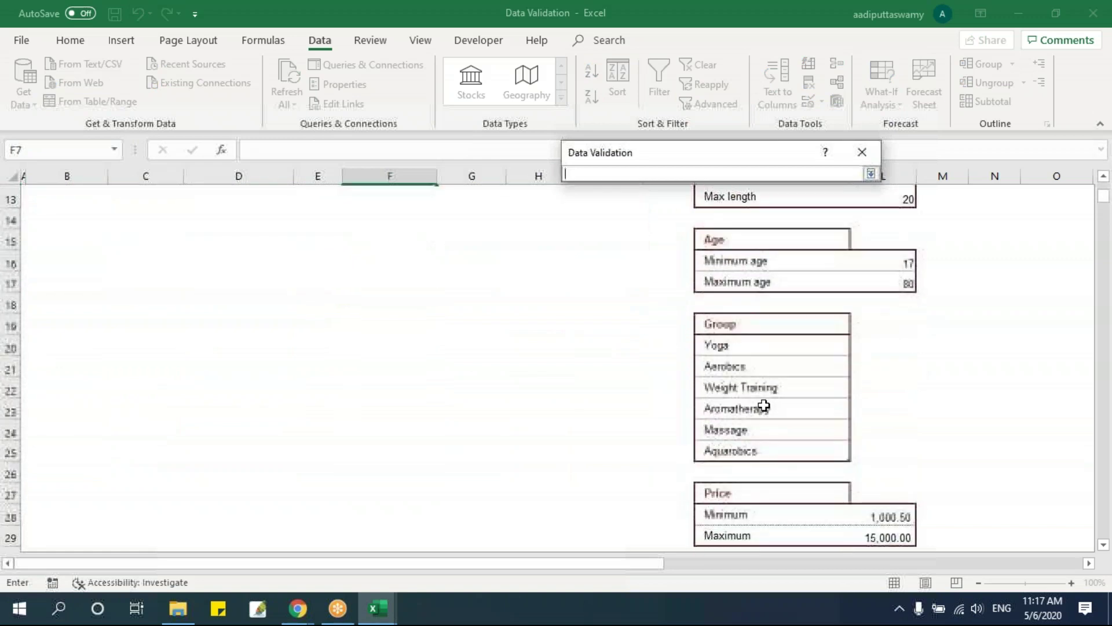
left_click_drag(747, 348, 754, 451)
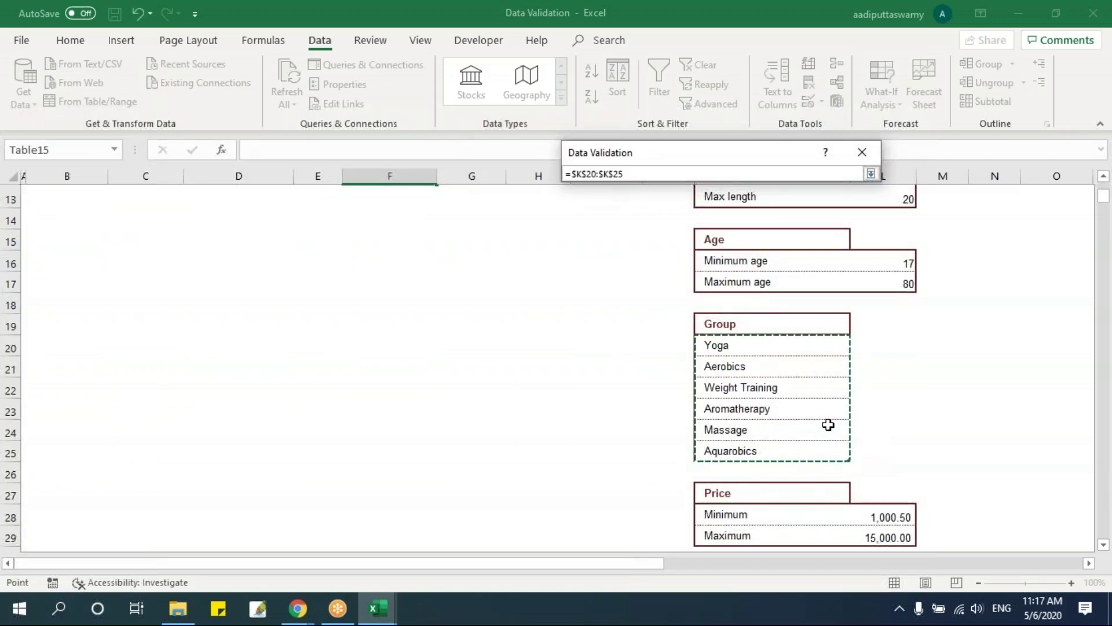
scroll(826, 425, "up", 4)
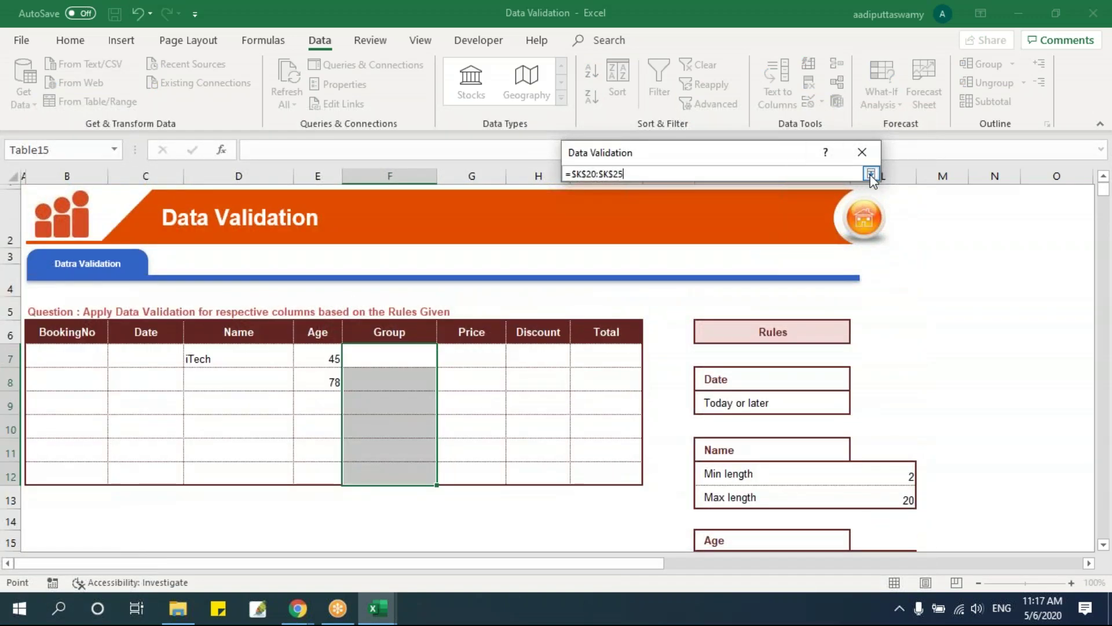
left_click(871, 174)
left_click(773, 382)
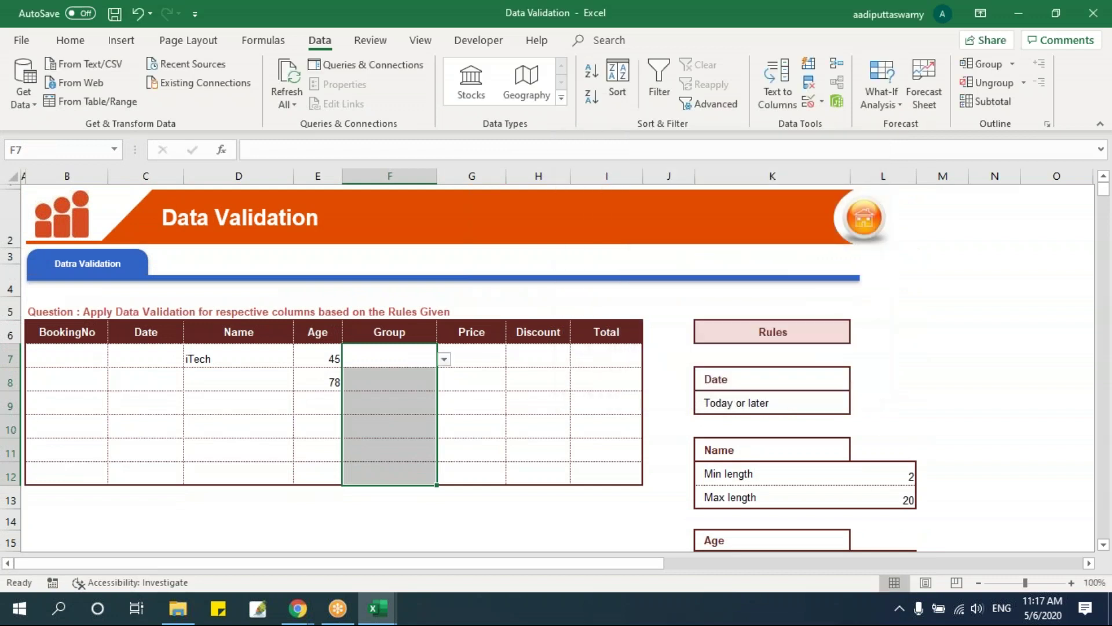
Choose Yoga in F7, Aromatherapy in F8 and Aquarobics in F9 from the Group drop-down lists
left_click(547, 418)
left_click(411, 357)
left_click(444, 362)
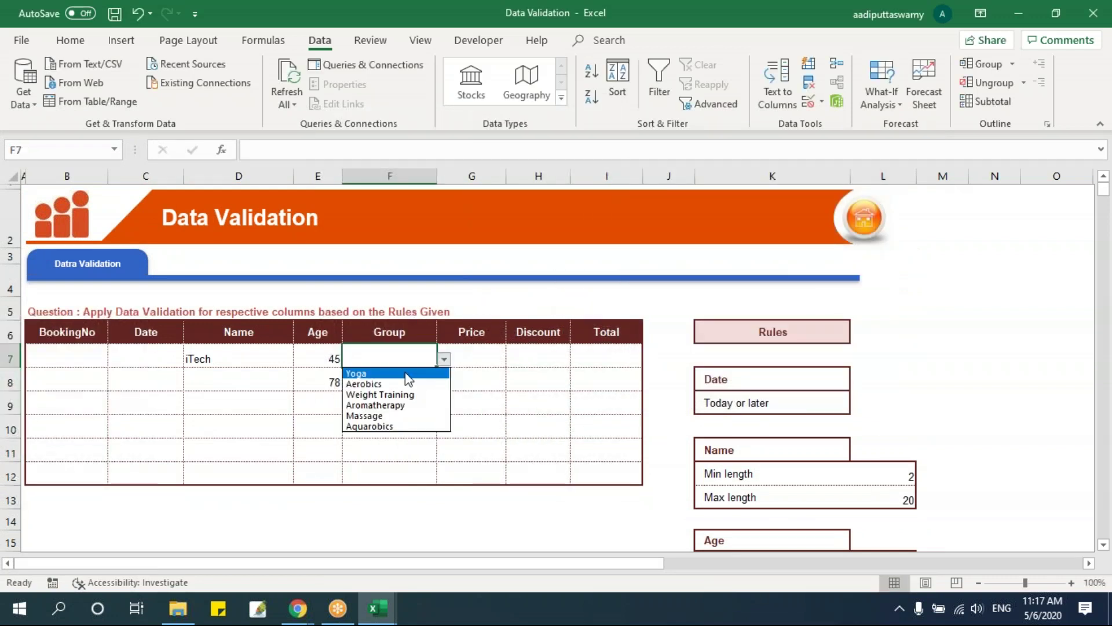
left_click(445, 373)
key("Down")
left_click(444, 383)
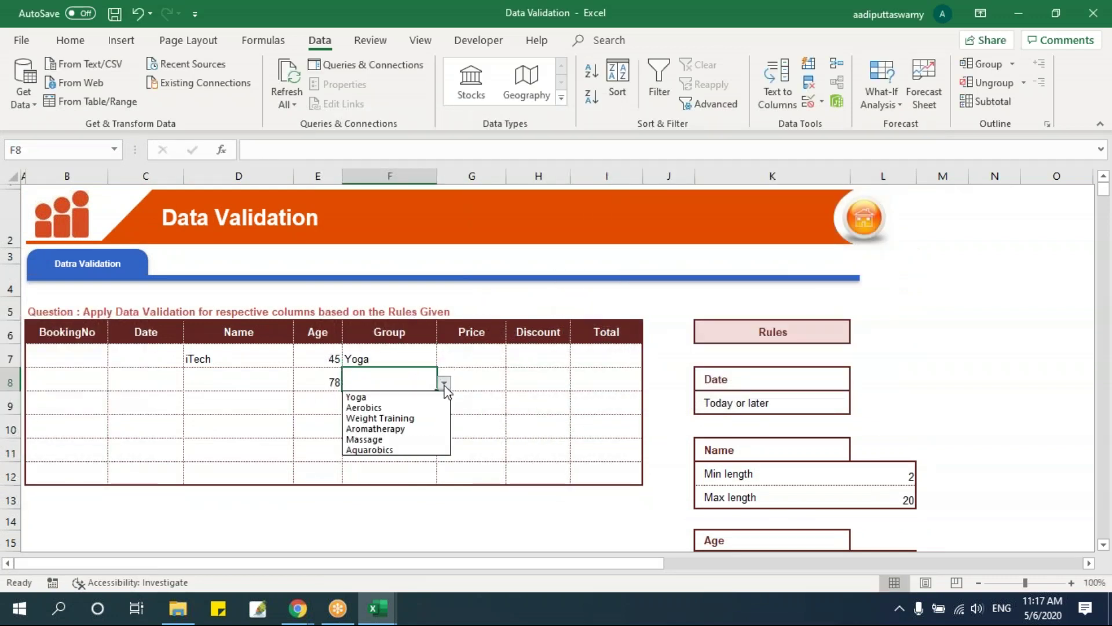
left_click(405, 428)
key("Down")
left_click(444, 406)
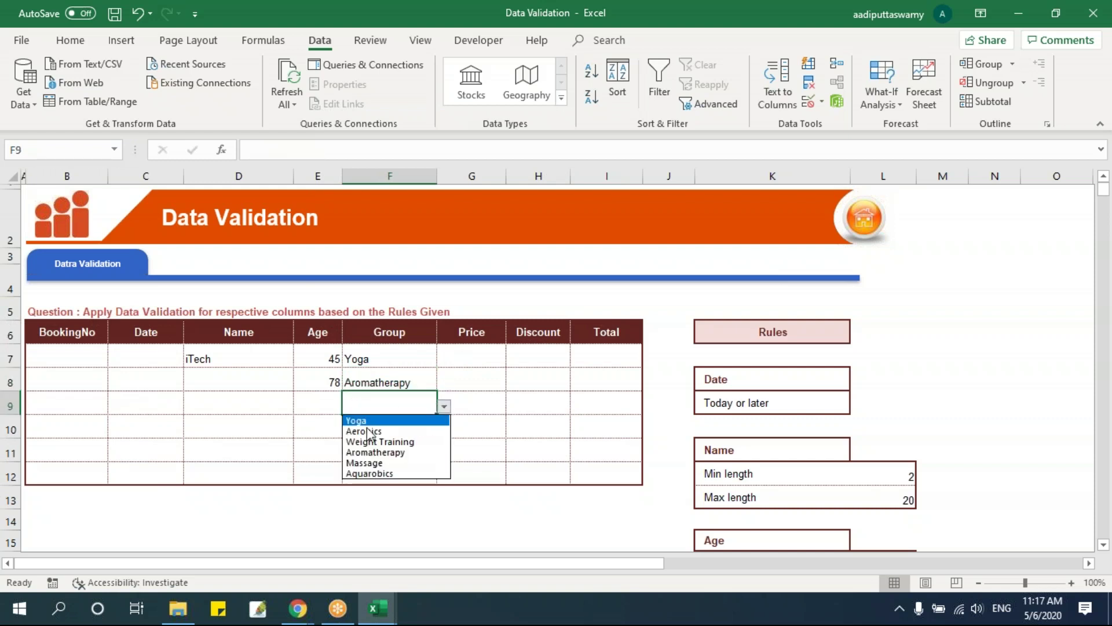
left_click(374, 477)
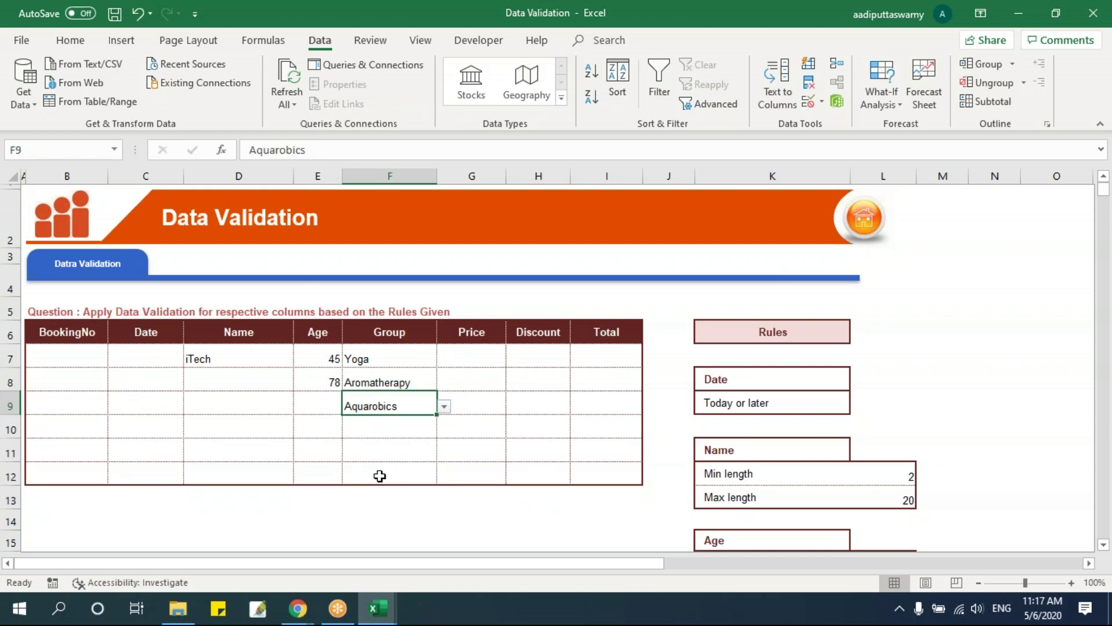
Enter the group Yoga manually in F10
left_click(396, 427)
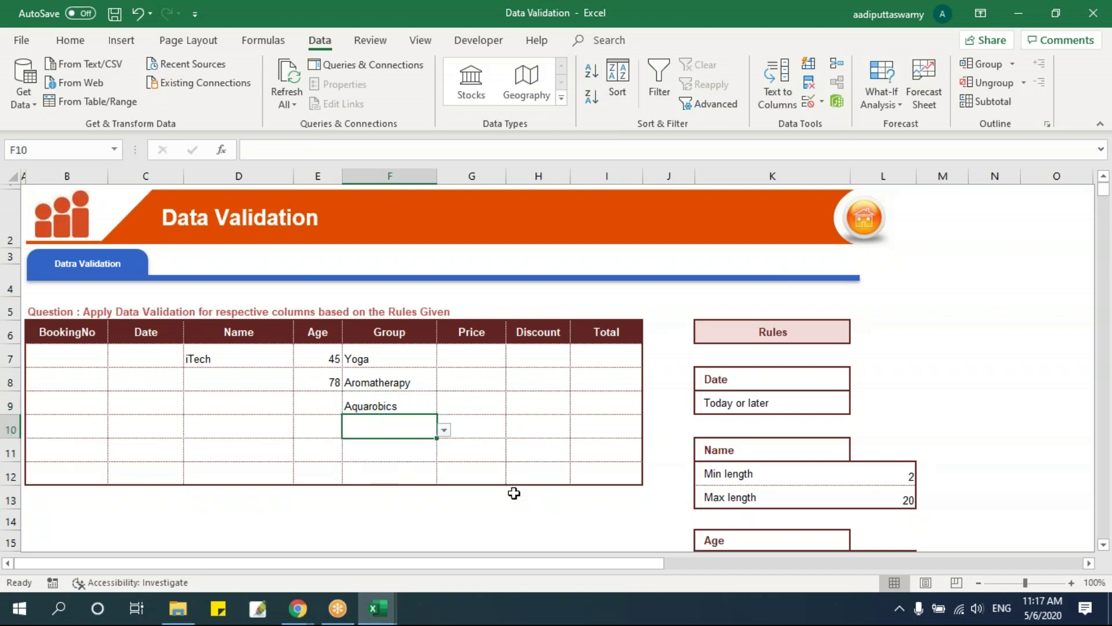
type("Yoga")
key("Return")
Test the Group rule by trying the misspelled entry Yooga in F11 twice, cancelling it each time
type("Yooga")
key("Return")
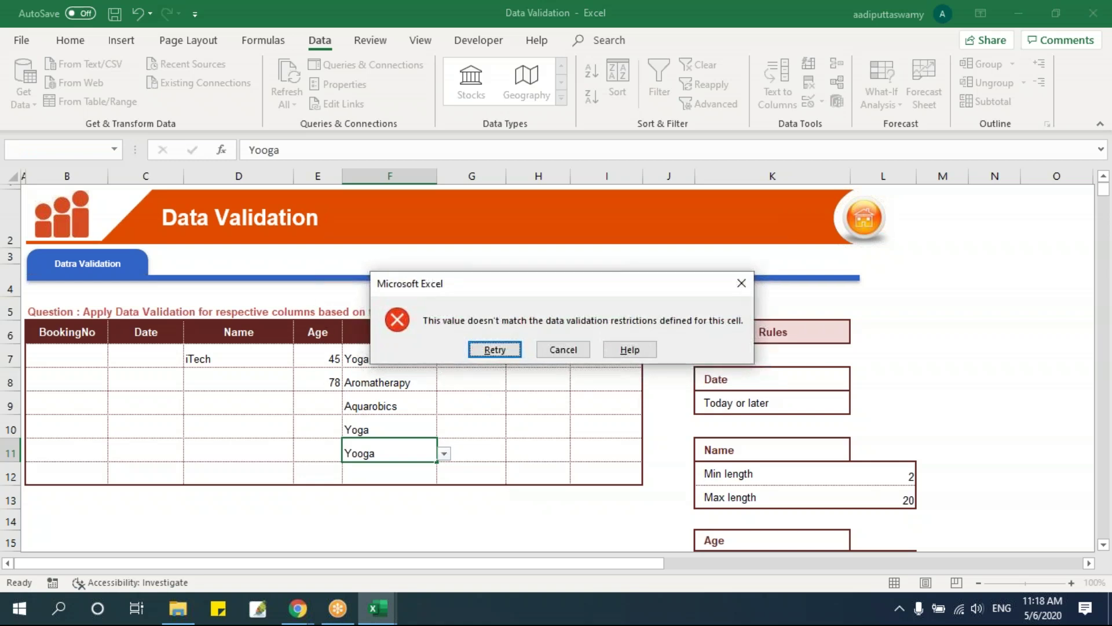
key("Escape")
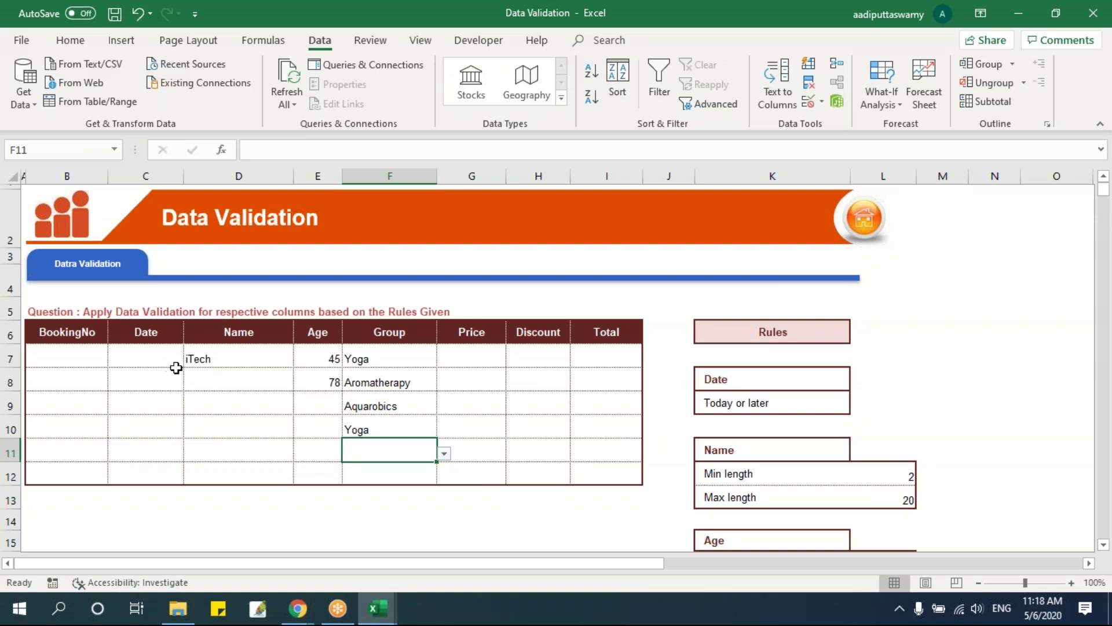
type("d")
key("Escape")
left_click(408, 429)
left_click(391, 452)
type("Yooga")
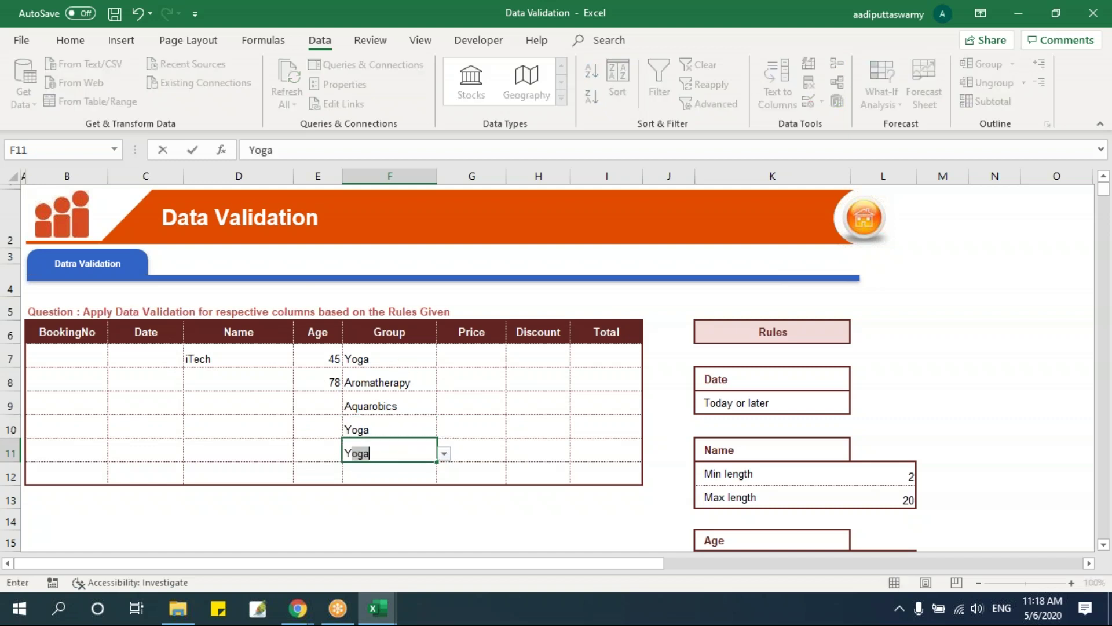
key("Return")
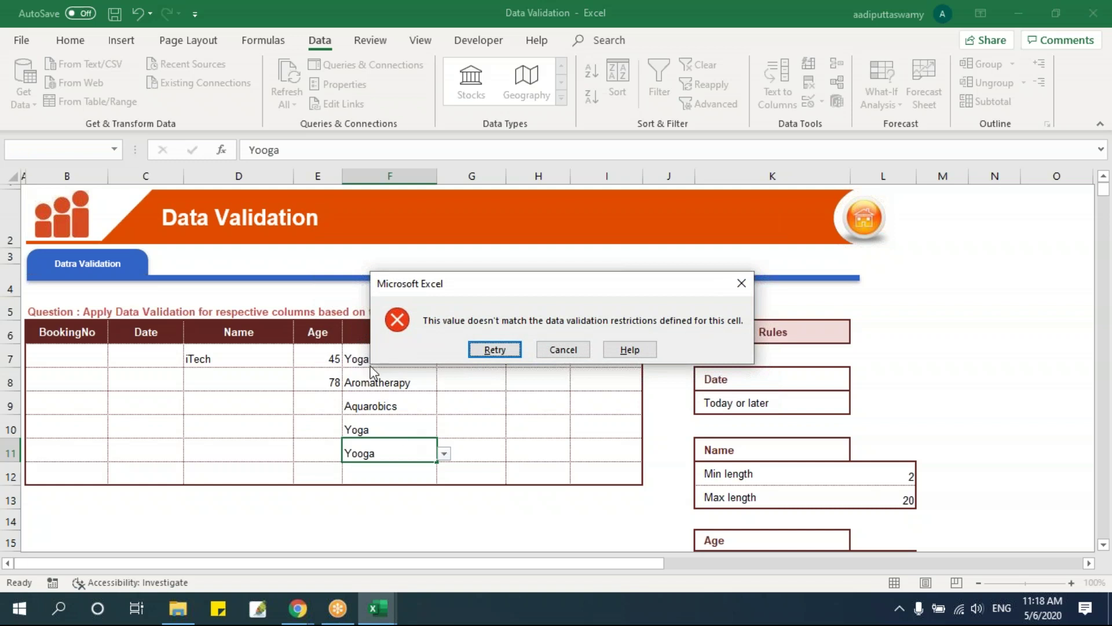
key("Escape")
Enter the text Yooga in the unrestricted cell J3 and copy that cell
left_click(690, 256)
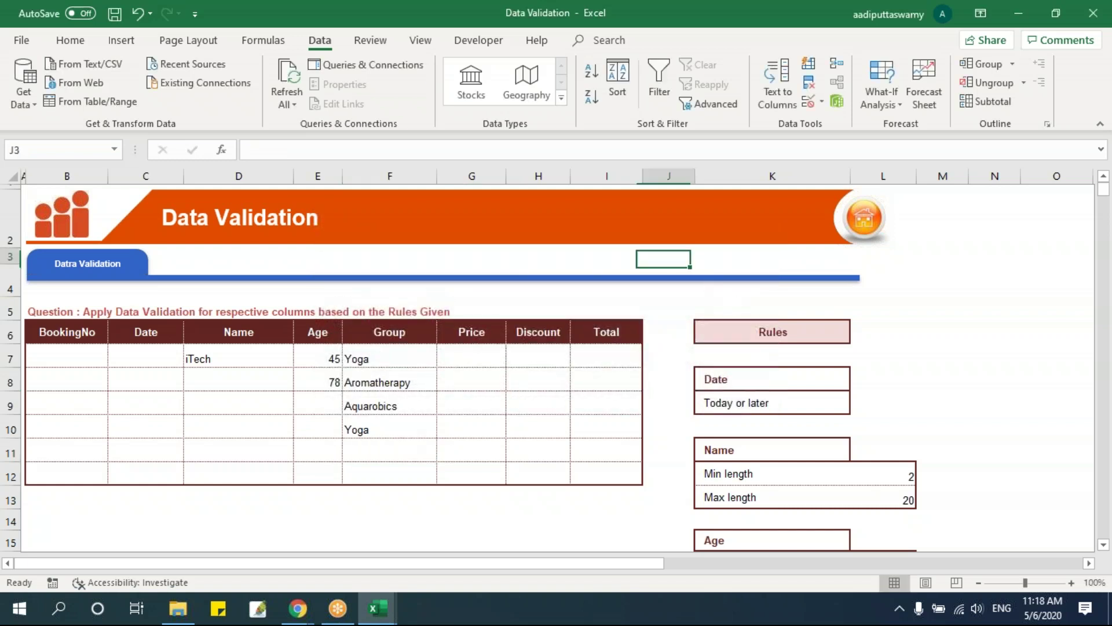
type("Yooga")
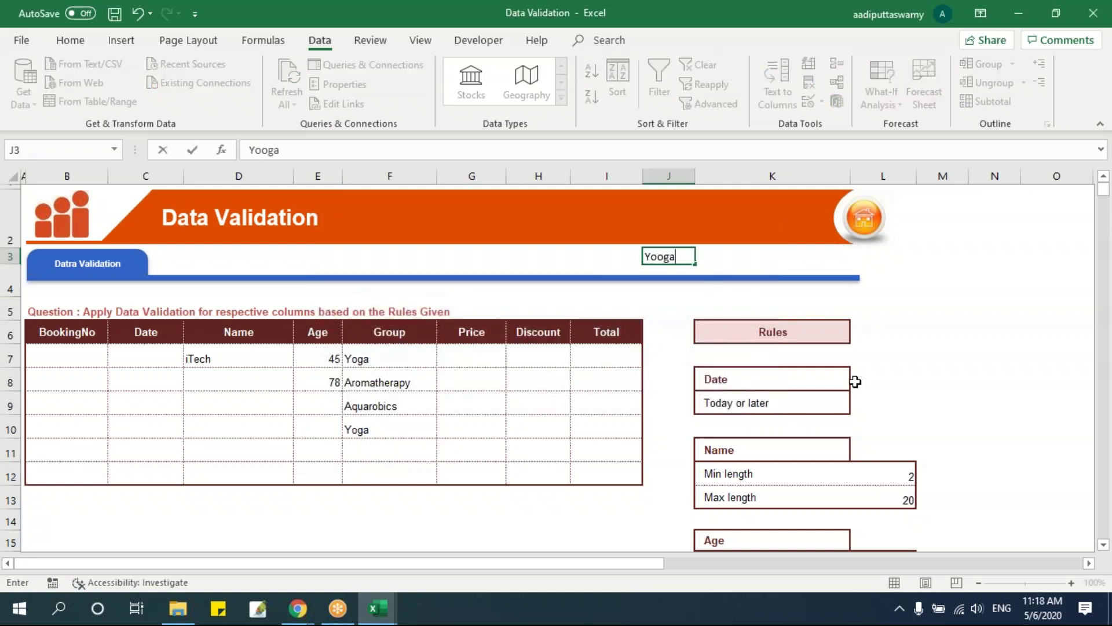
key("Return")
key("Up")
key("ctrl+c")
Paste the copied Yooga cell into the Group cell F11 and end the copy mode
key("Left")
key("Left")
key("Left")
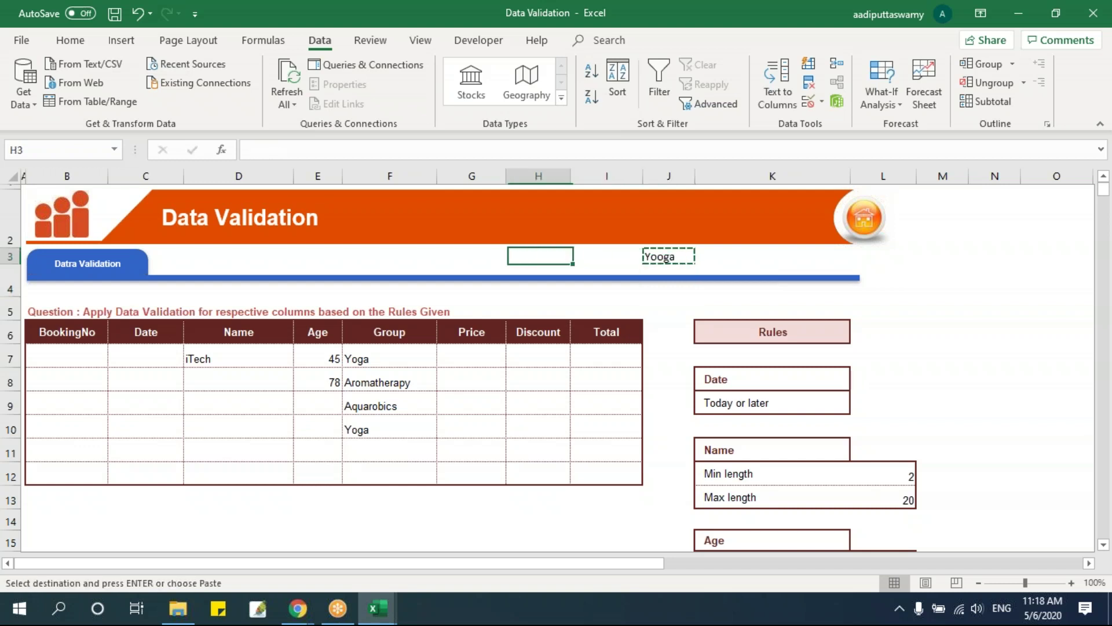
key("Down")
key("Down")
key("Down")
key("Down")
key("Down")
key("Down")
key("Left")
key("Down")
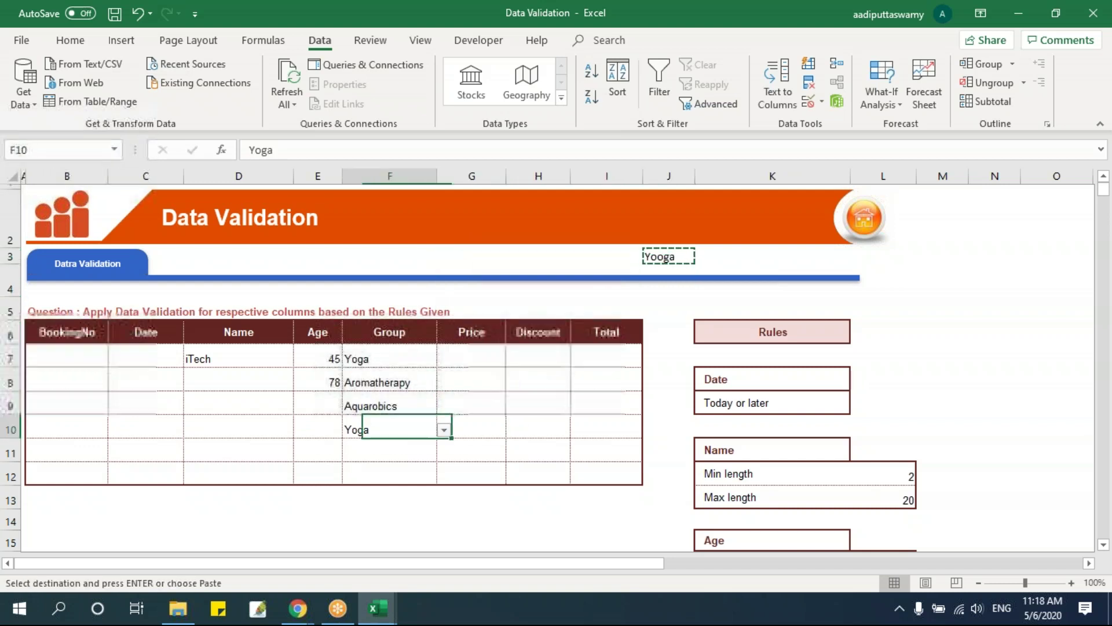
key("Down")
key("ctrl+v")
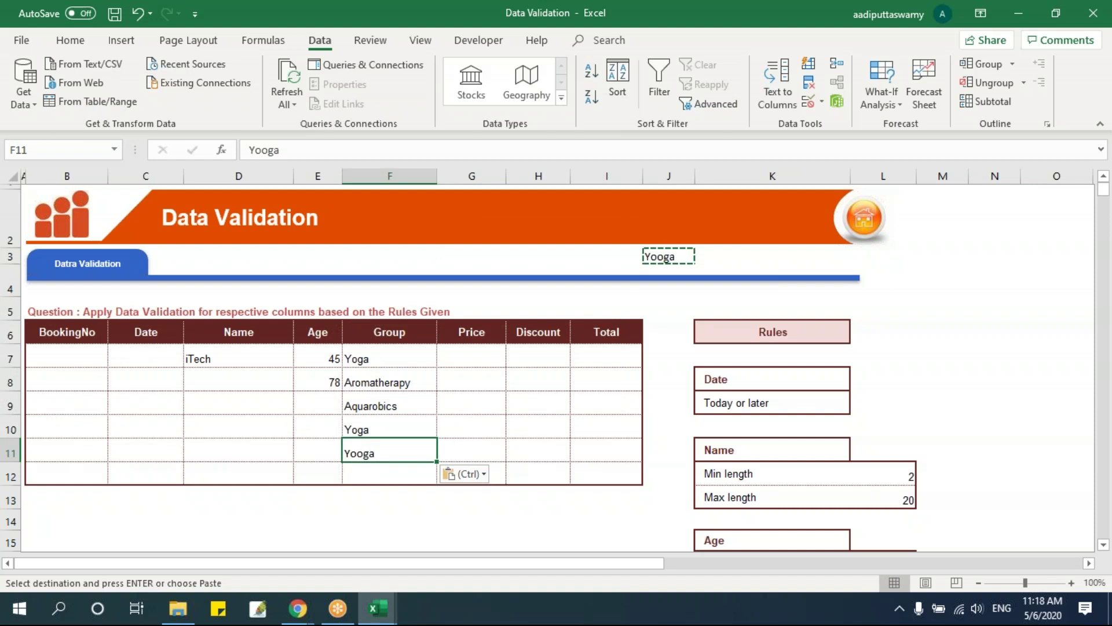
key("Escape")
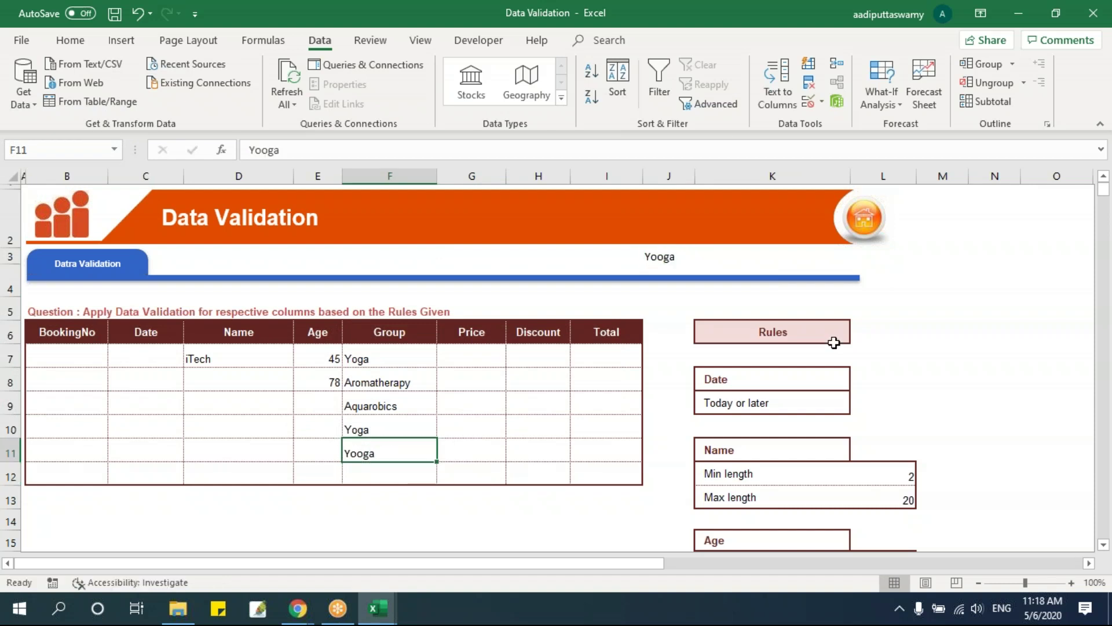
Compare Group cells F10 and F11 and the source cell J3, checking which ones offer the validation drop-down list
left_click(661, 257)
left_click(385, 458)
left_click(388, 430)
left_click(445, 430)
left_click(448, 437)
left_click(410, 458)
left_click(431, 438)
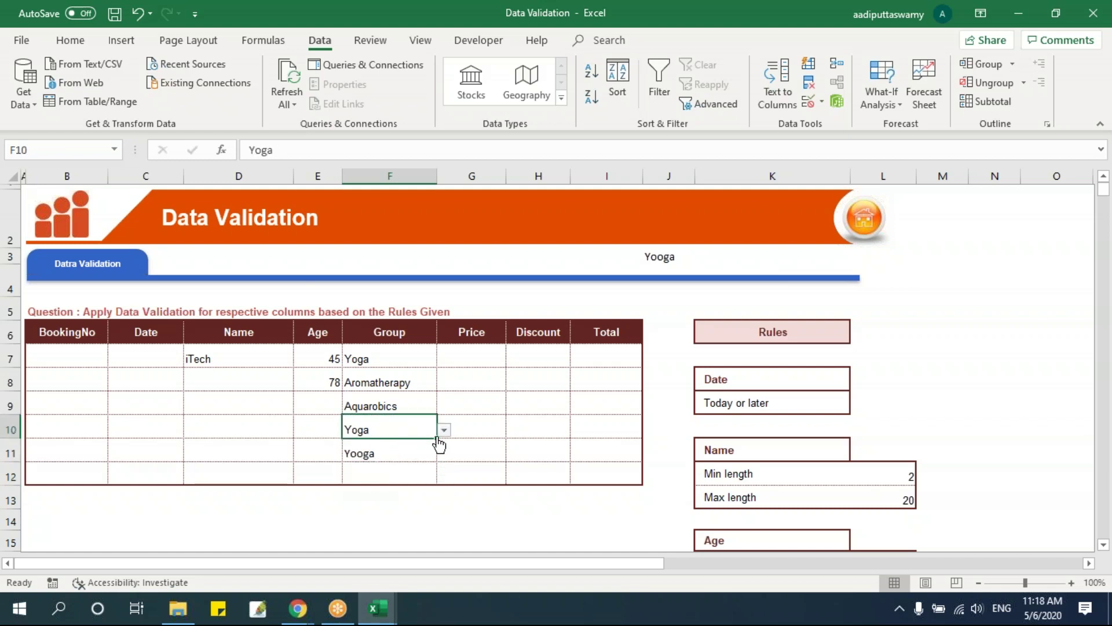
left_click(444, 430)
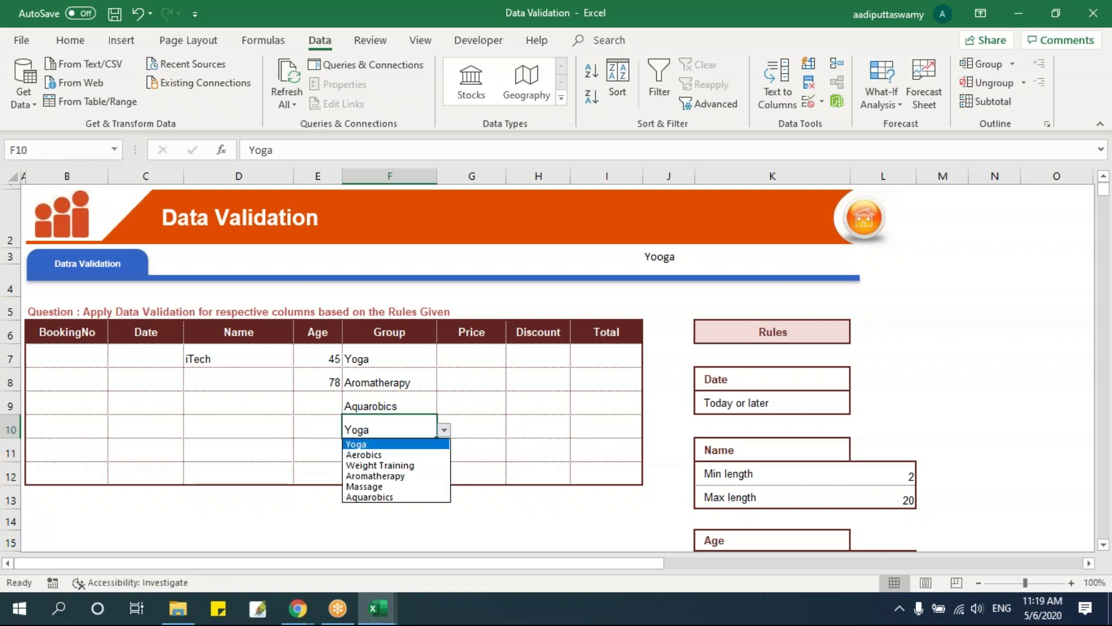
left_click(410, 446)
left_click(410, 446)
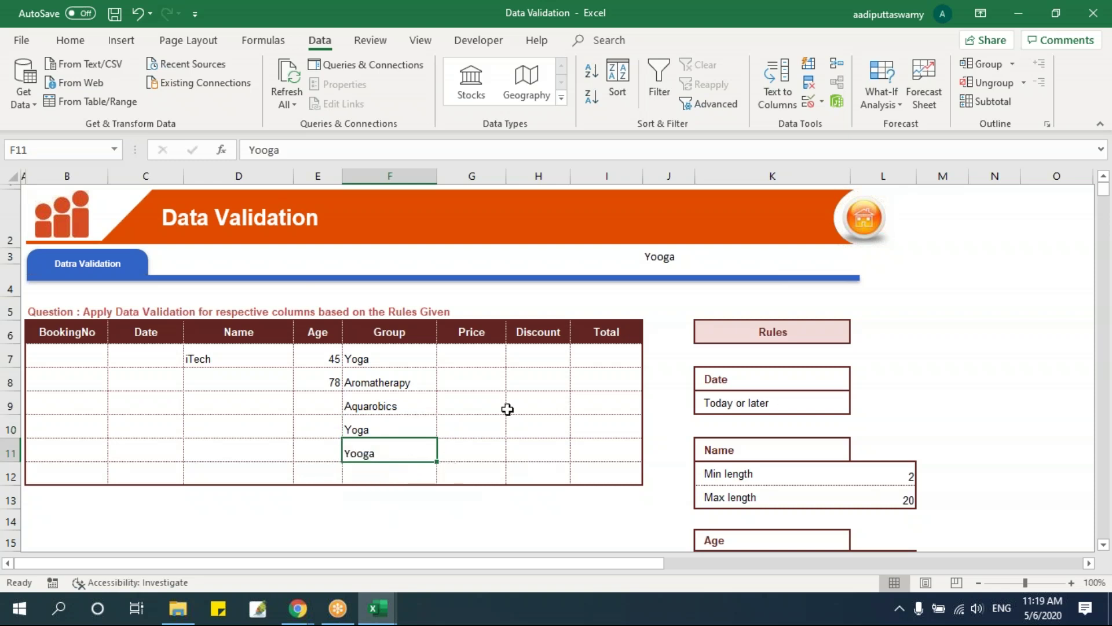
left_click(645, 260)
left_click(395, 458)
Close the Data Validation, Flash Fill and Group & Outline workbooks without saving their changes
left_click(1093, 12)
left_click(557, 335)
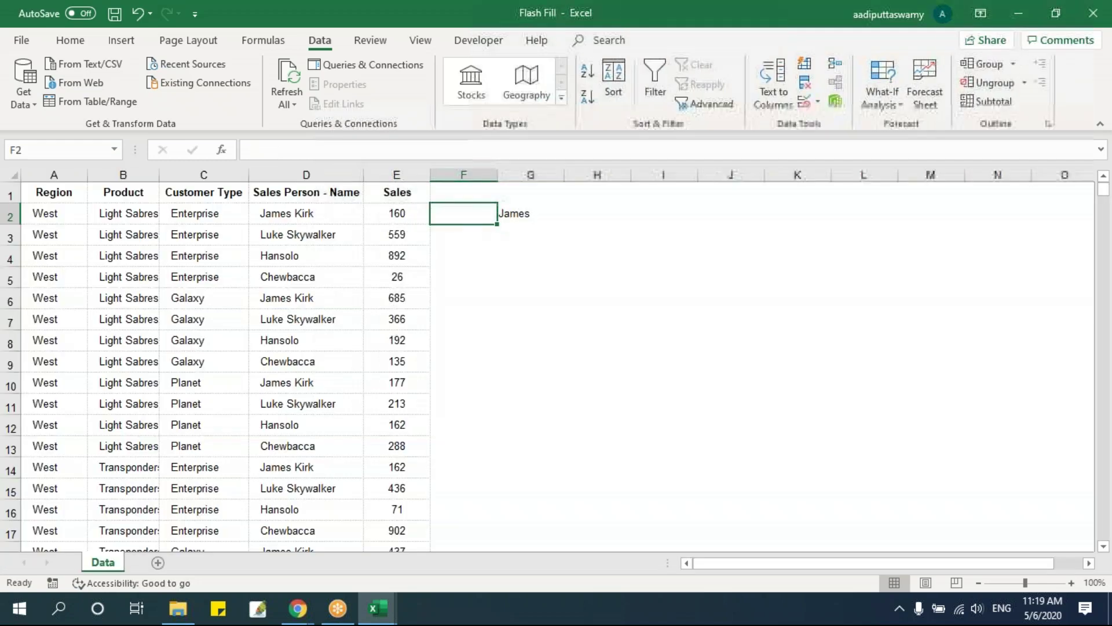
left_click(596, 340)
left_click(1094, 14)
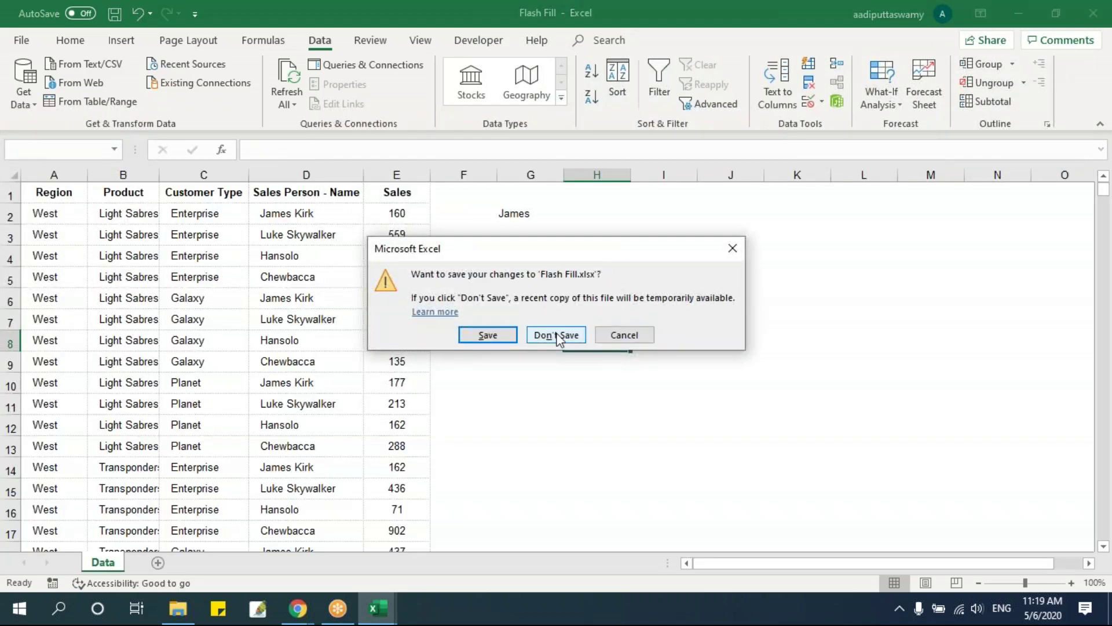
left_click(565, 333)
left_click(1094, 13)
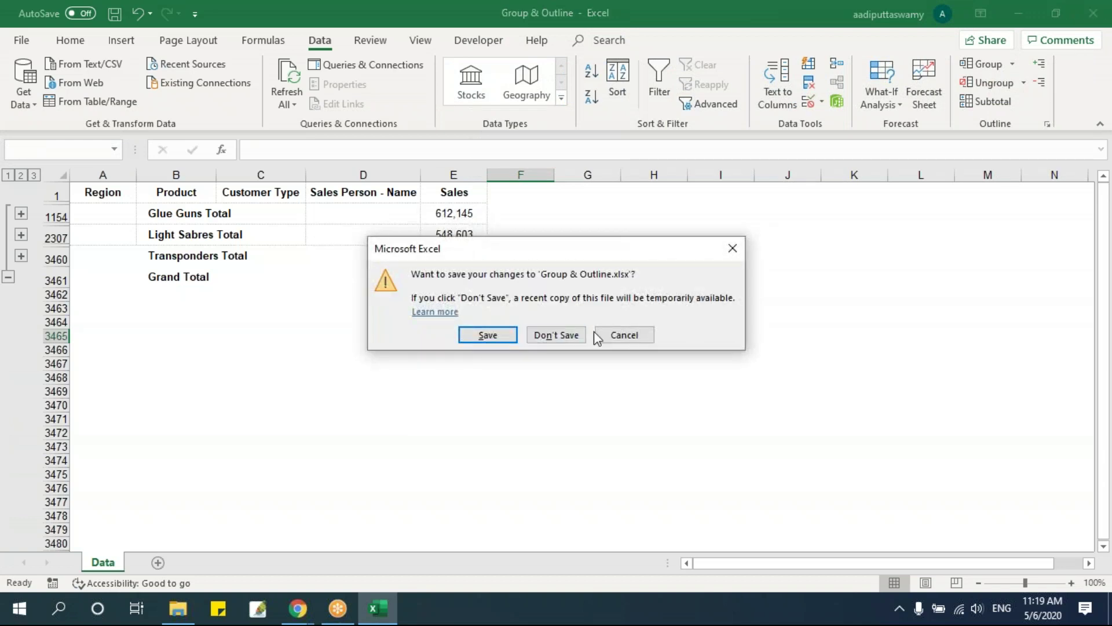
left_click(558, 334)
Go up to the training files folder and open the Car workbook from 14 - Comments
left_click(429, 289)
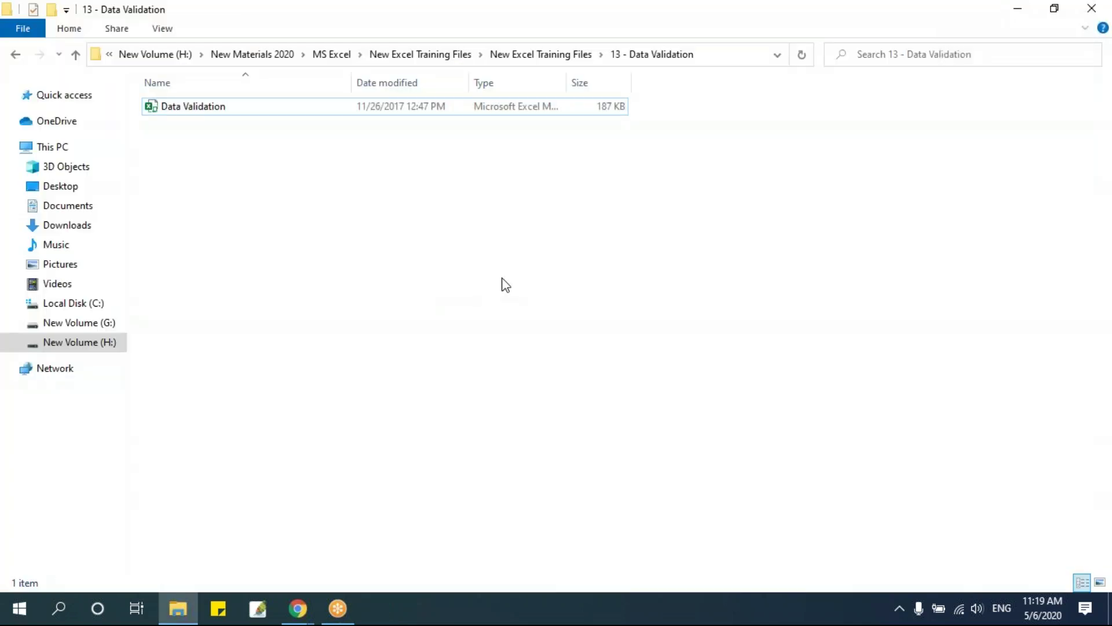
key("BackSpace")
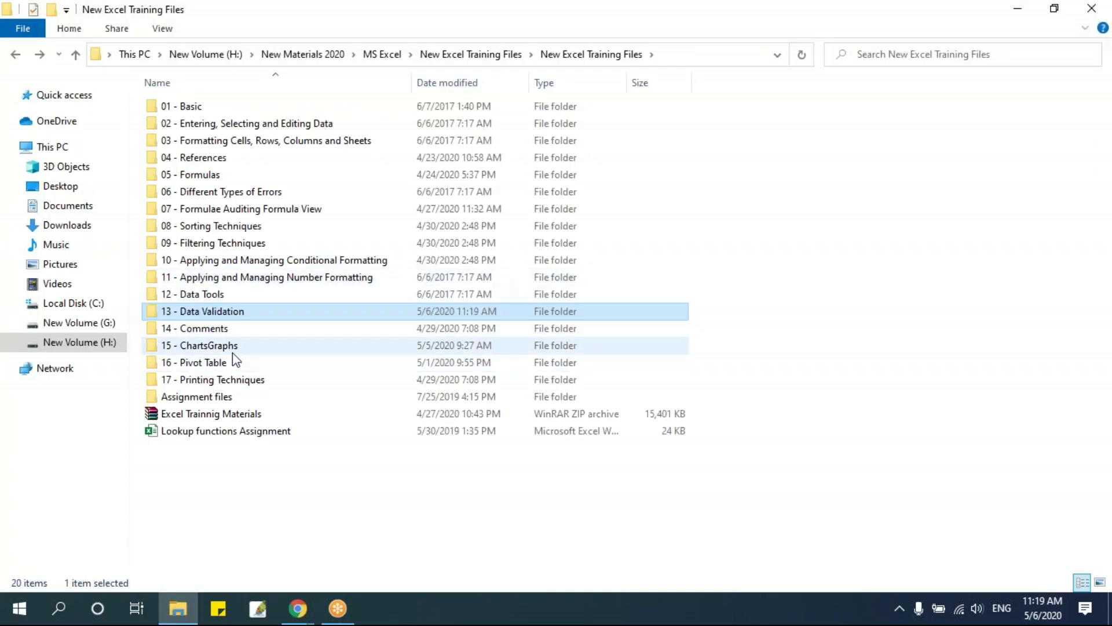
double_click(238, 329)
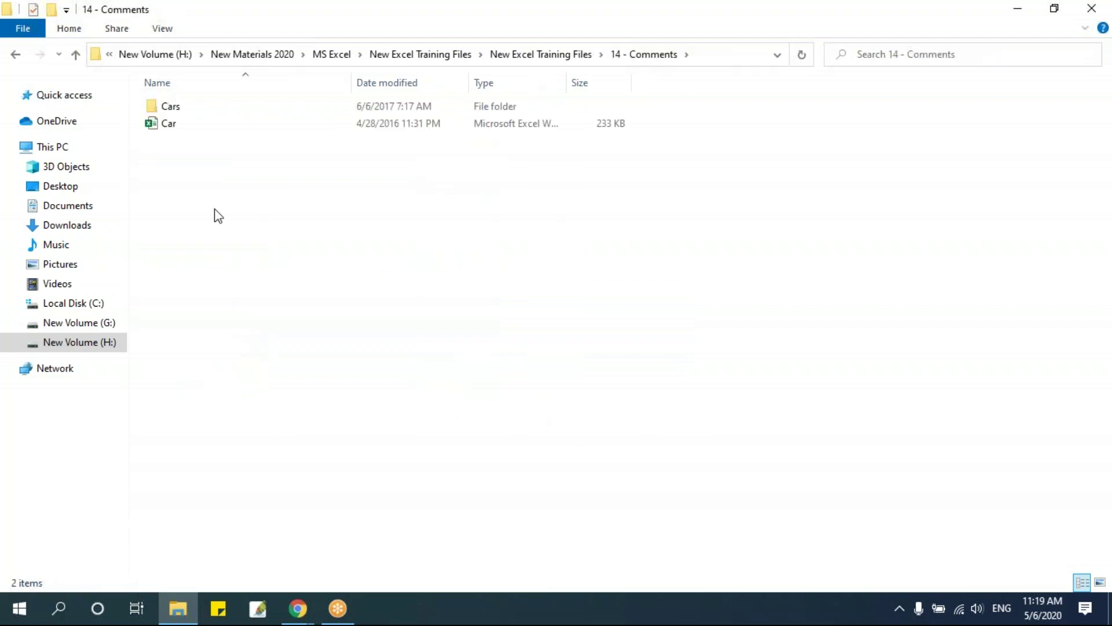
double_click(193, 124)
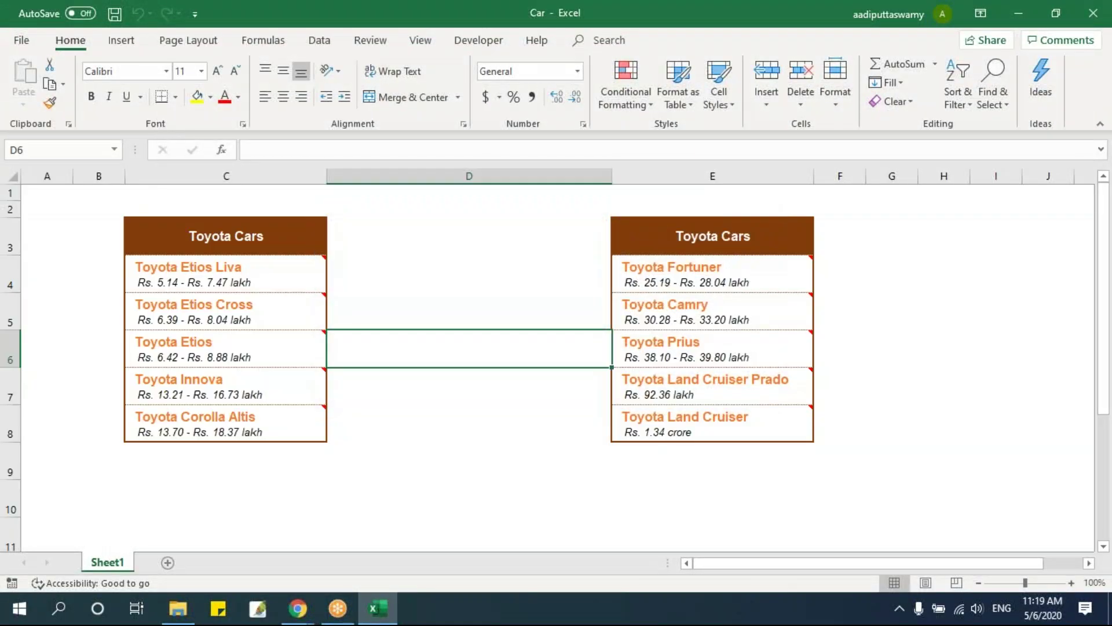
Examine the picture notes attached to the car cells in both Toyota Cars tables
left_click(393, 275)
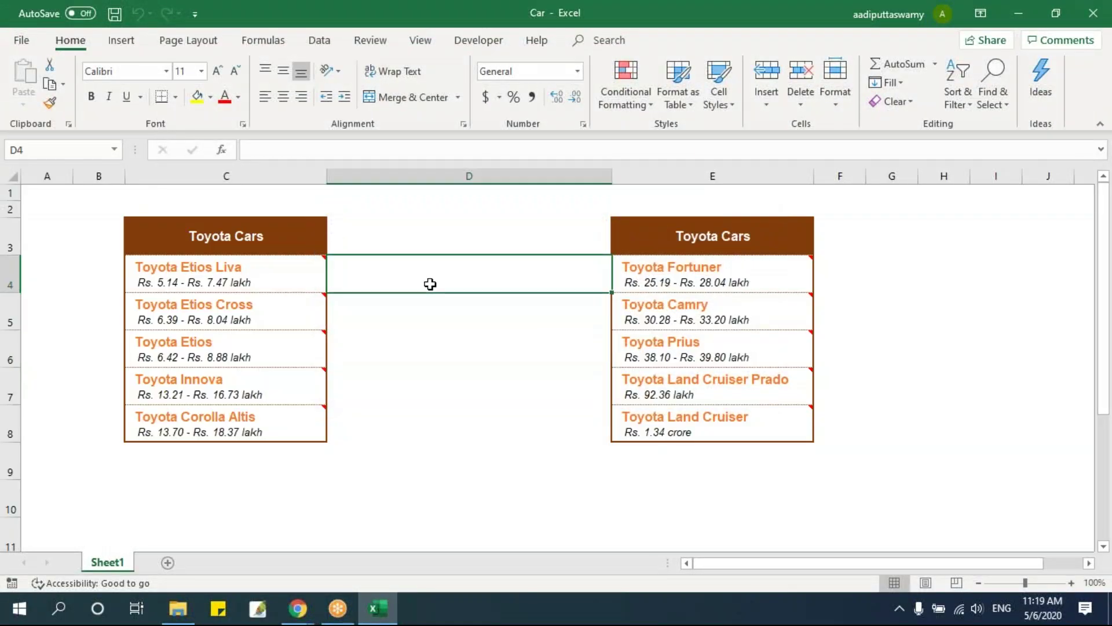
left_click(371, 524)
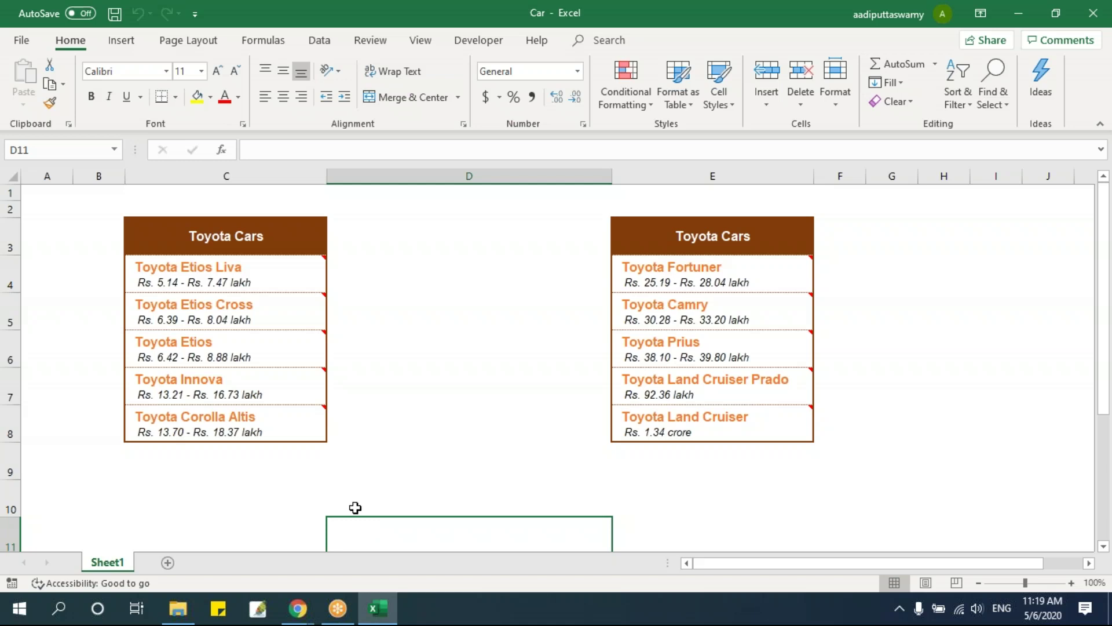
mouse_move(230, 317)
mouse_move(729, 288)
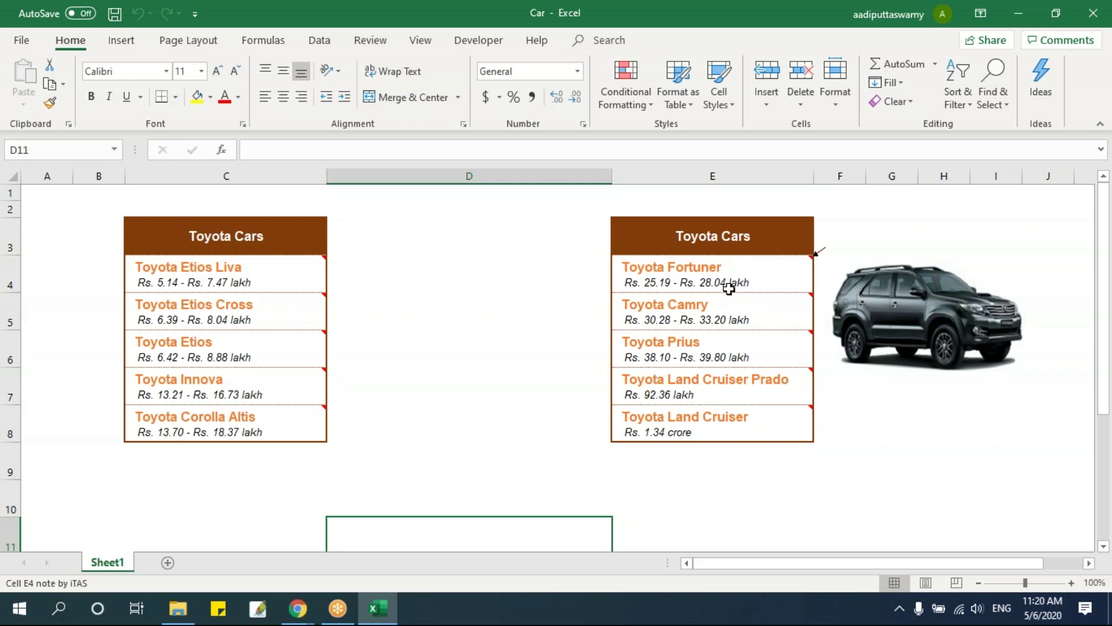
Add a note reading "Malnad College of Engineering" to cell C10 and display it alongside the Toyota Etios picture note
scroll(634, 353, "down", 1)
left_click(259, 427)
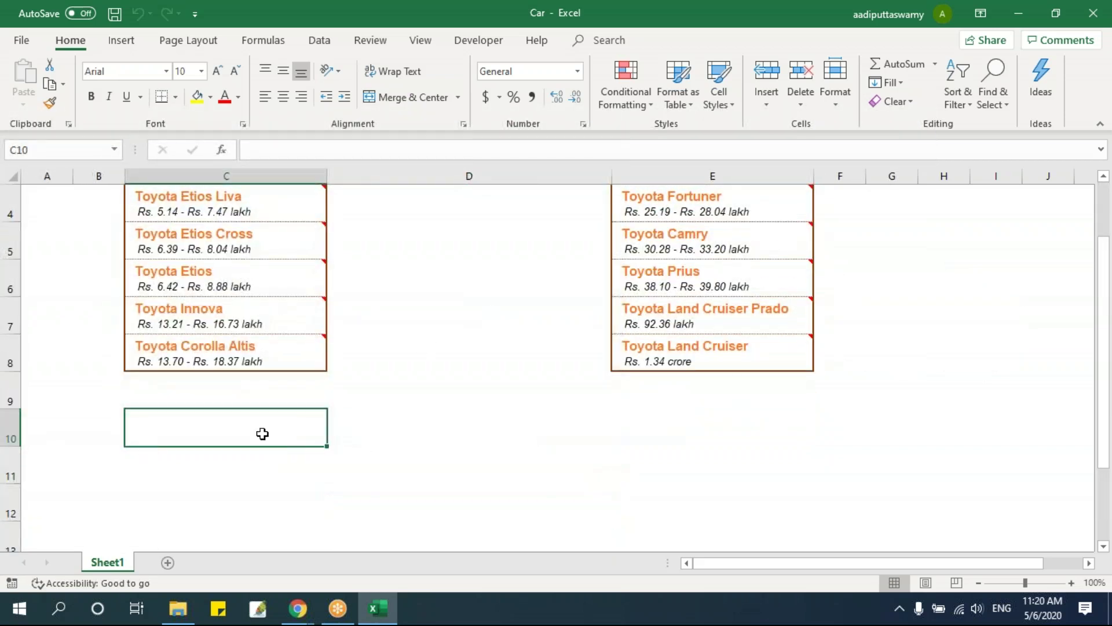
right_click(259, 427)
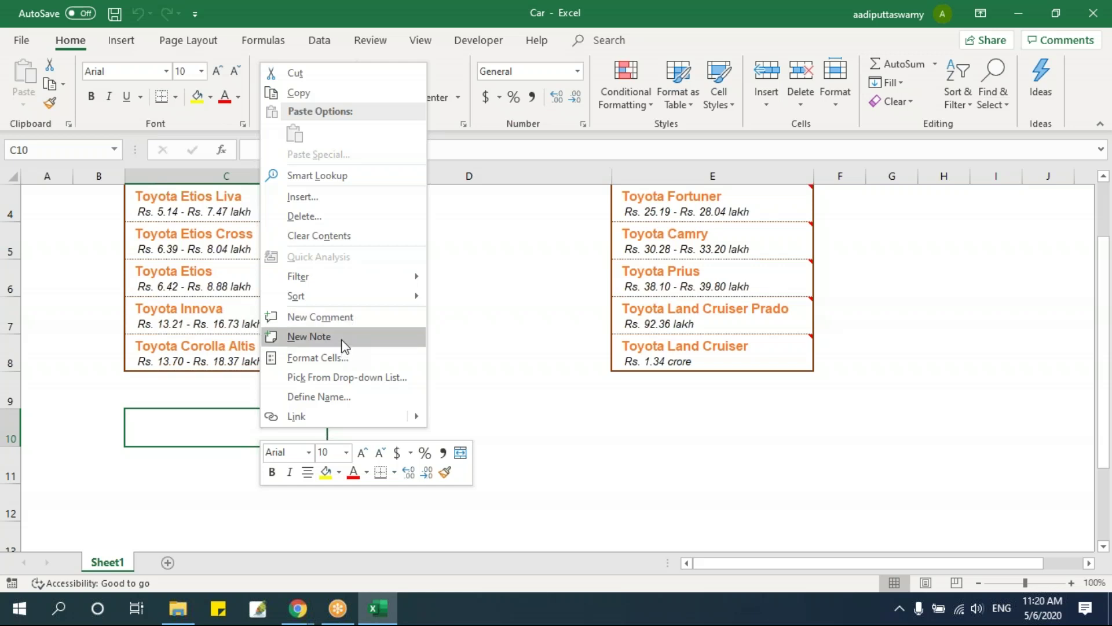
left_click(325, 339)
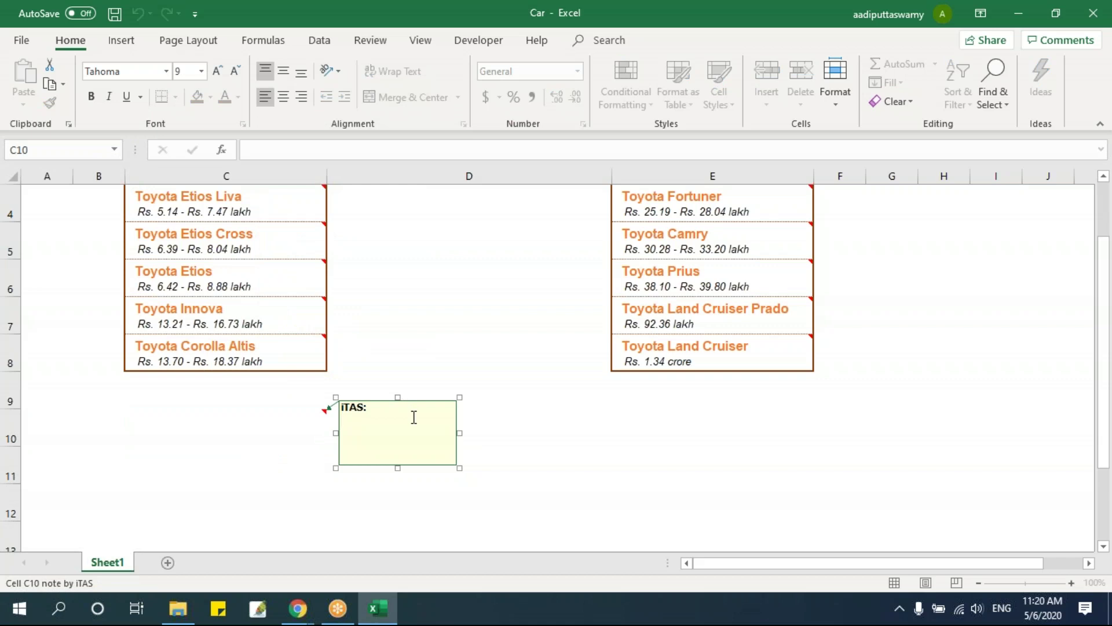
type("Malnad College of Engineering")
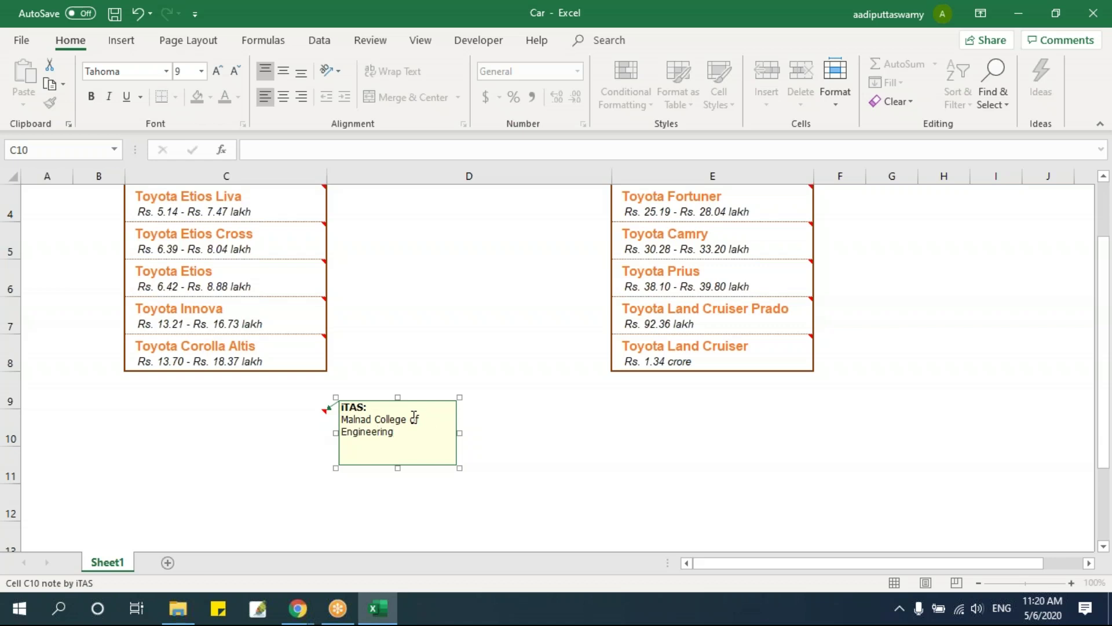
left_click(614, 463)
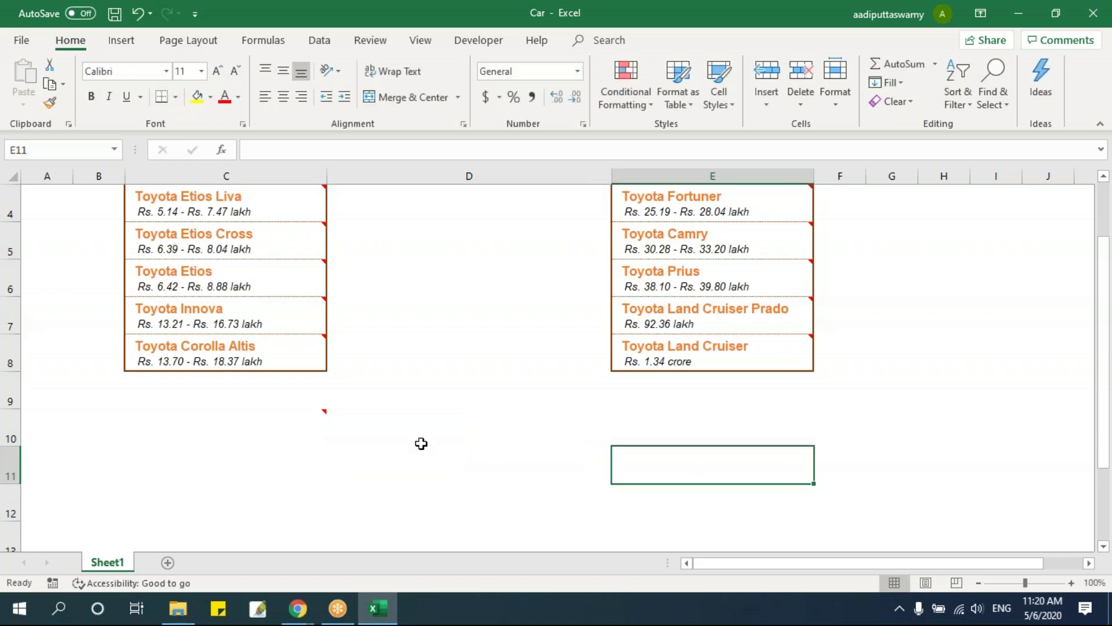
mouse_move(289, 418)
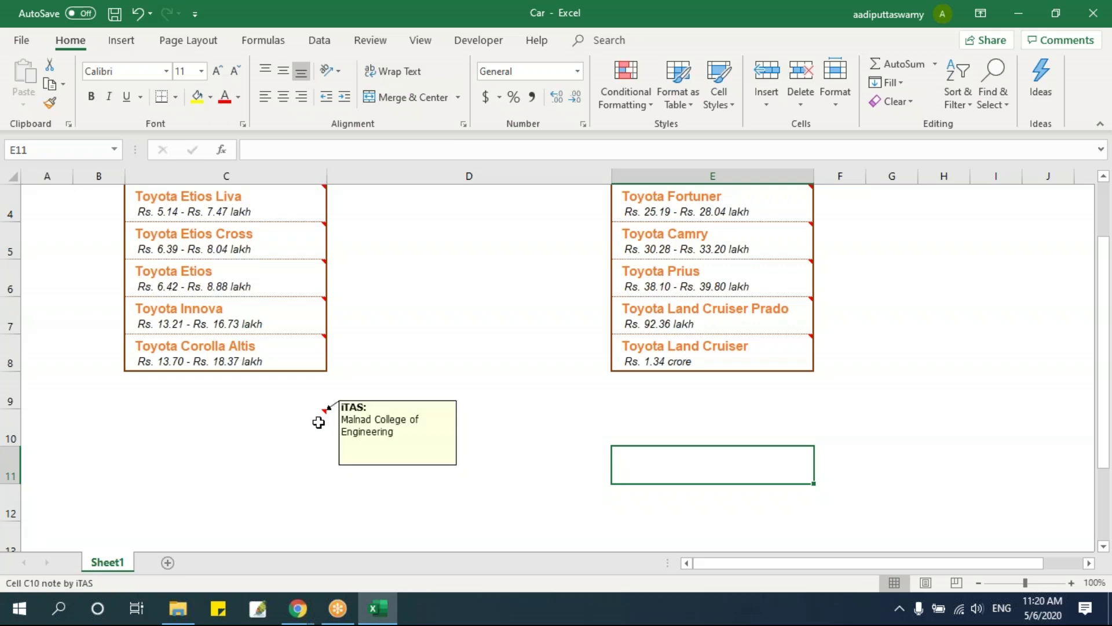
mouse_move(275, 268)
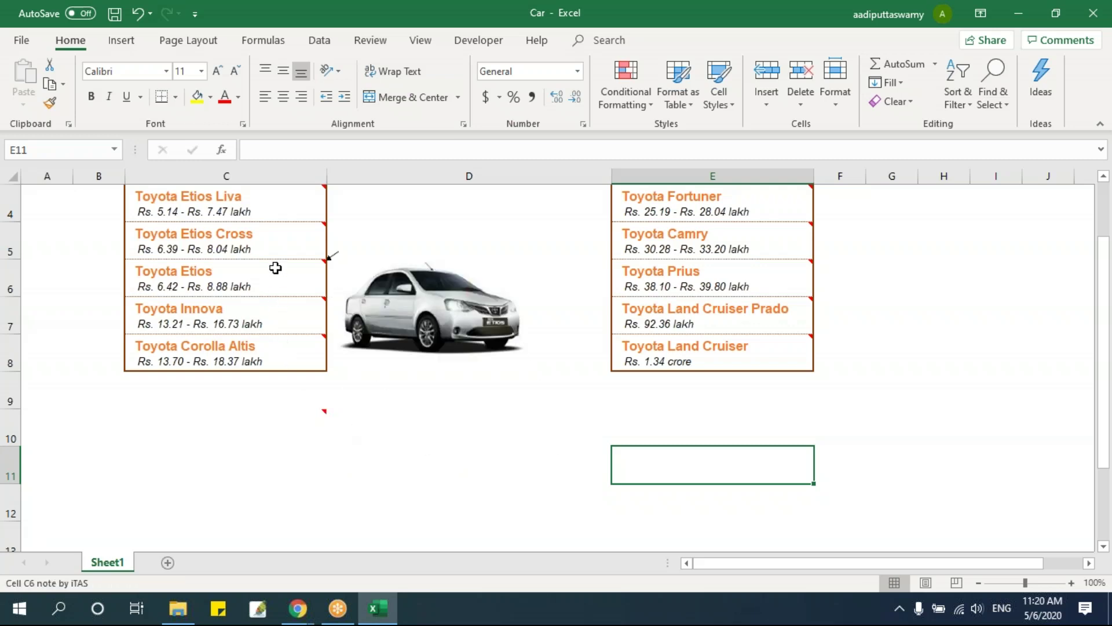
Insert a new note on cell C11, below the cell with the text note
left_click(301, 460)
left_click(302, 430)
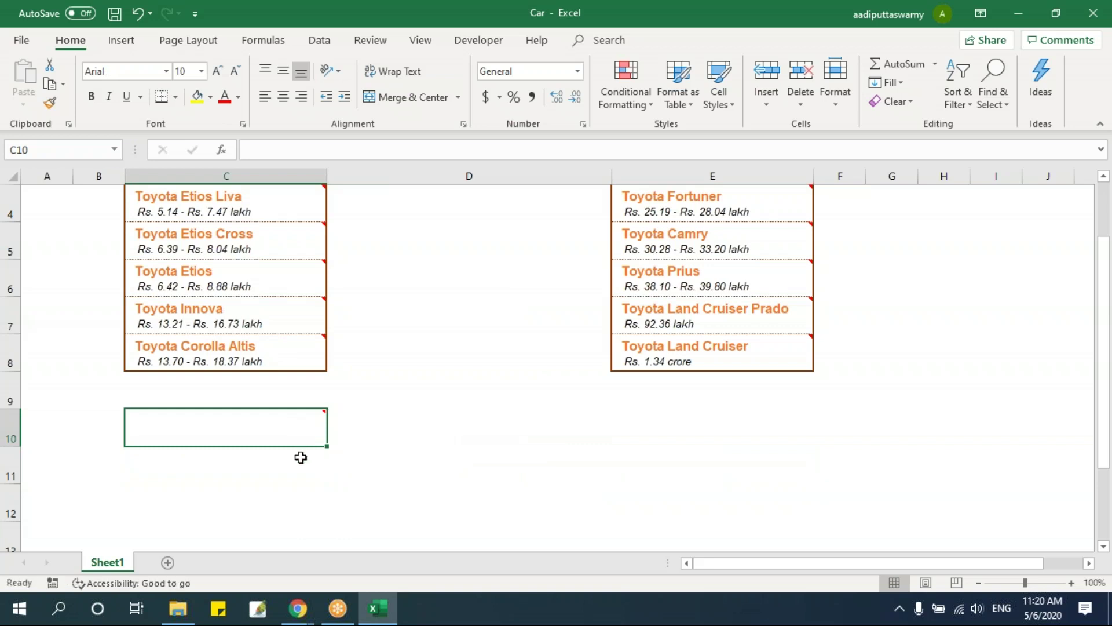
right_click(301, 458)
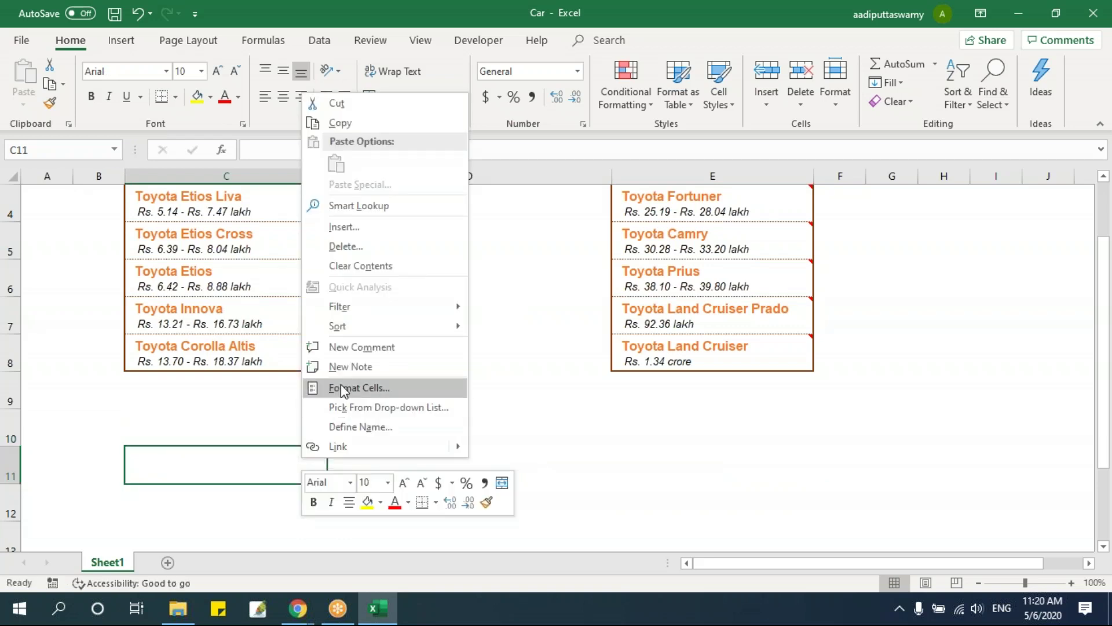
left_click(342, 367)
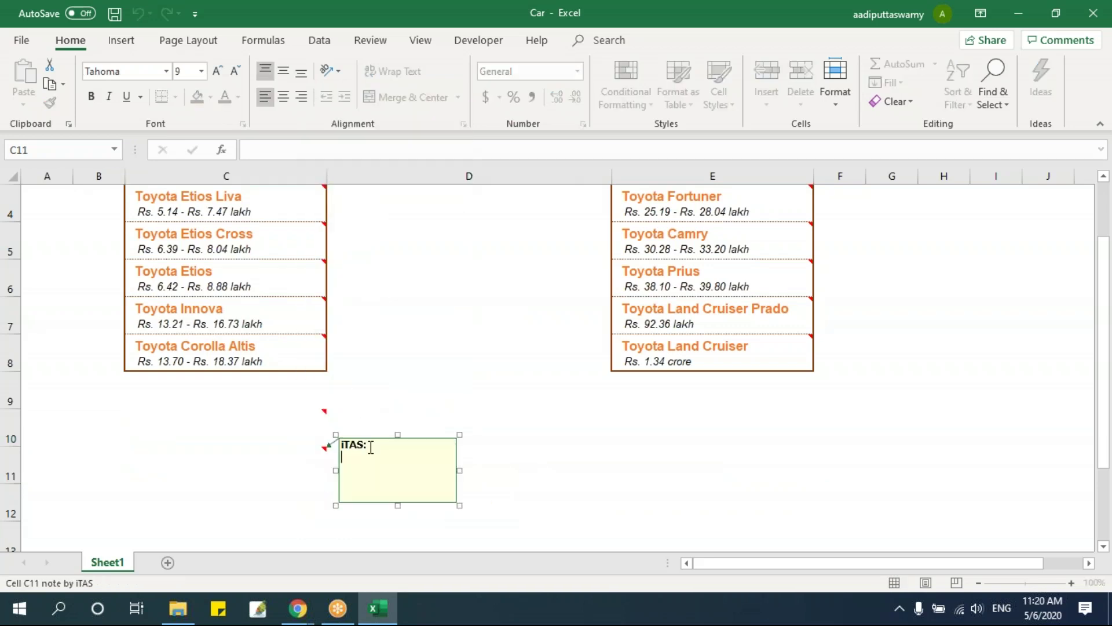
key("Escape")
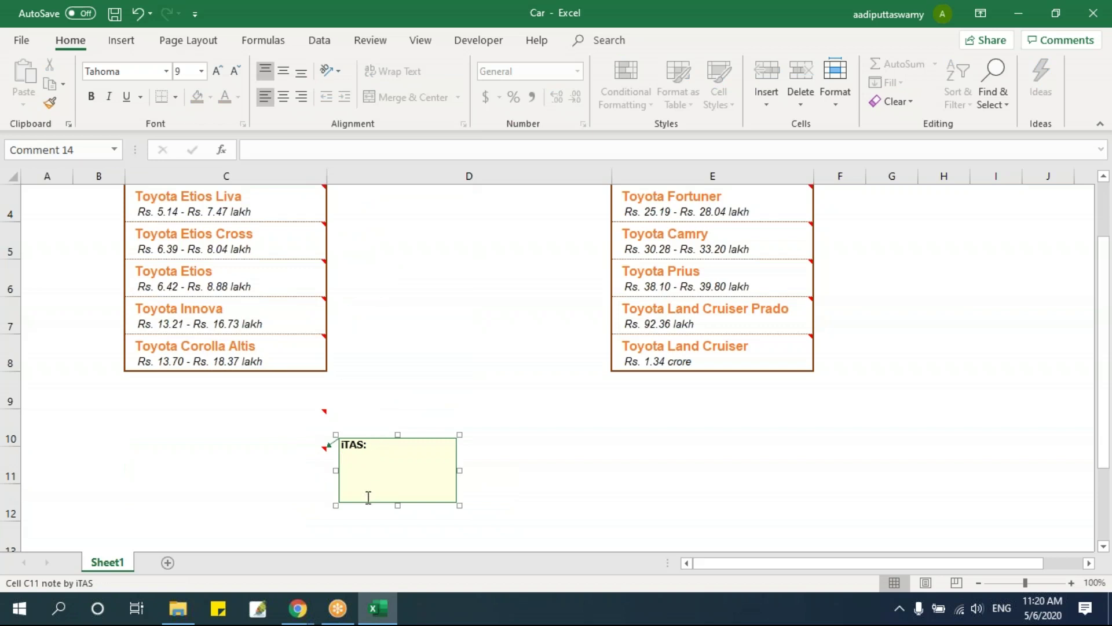
left_click(383, 444)
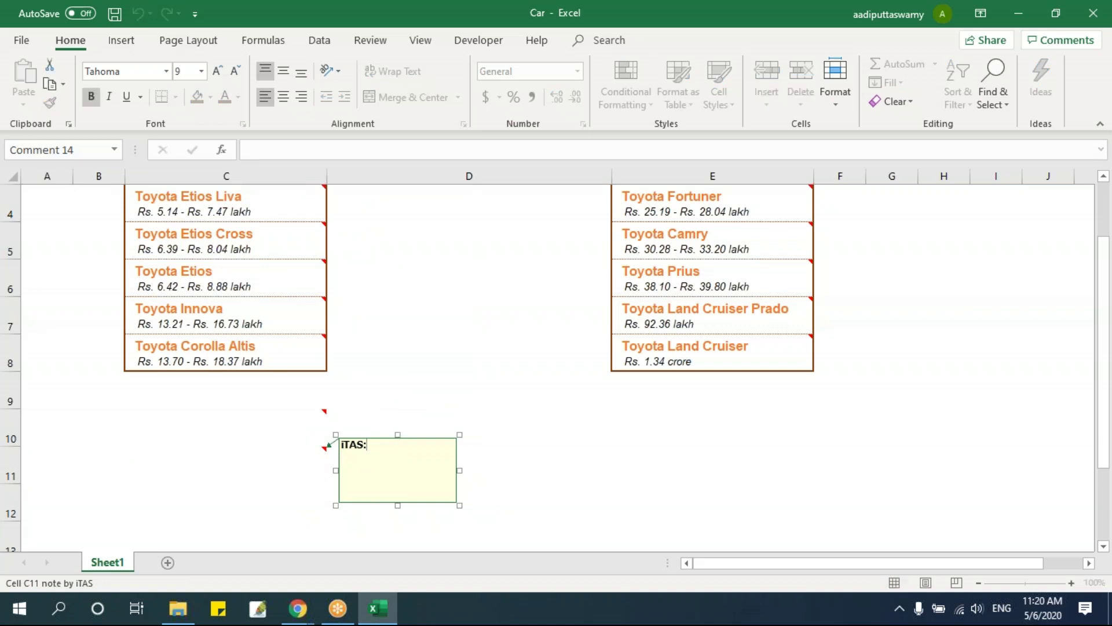
Open the comment formatting for the C11 note and set its line color to No Line
right_click(400, 435)
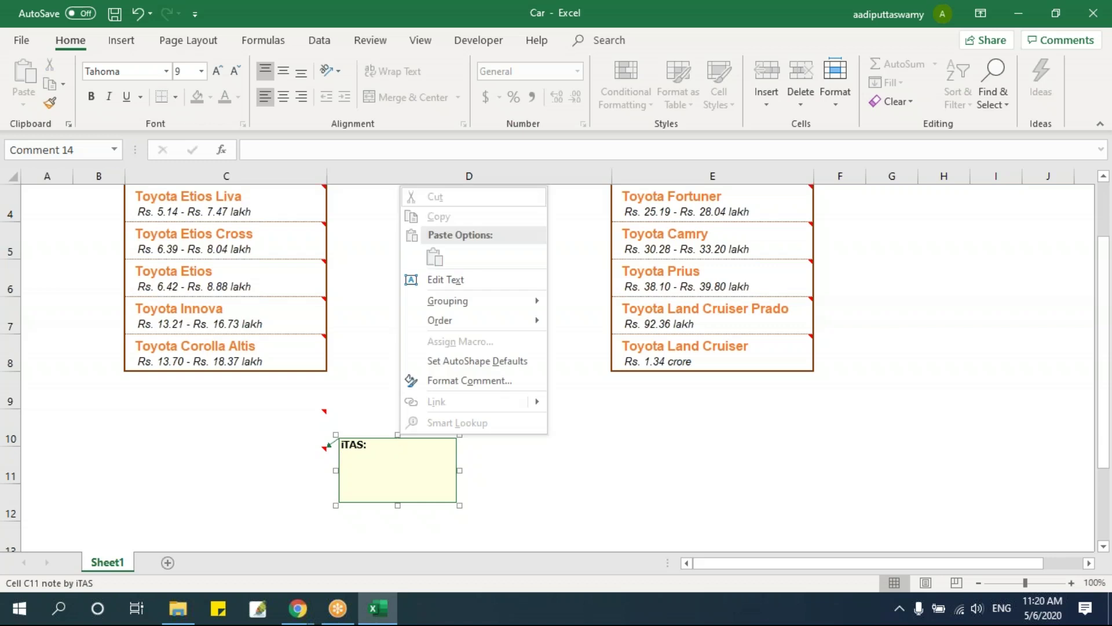
left_click(469, 381)
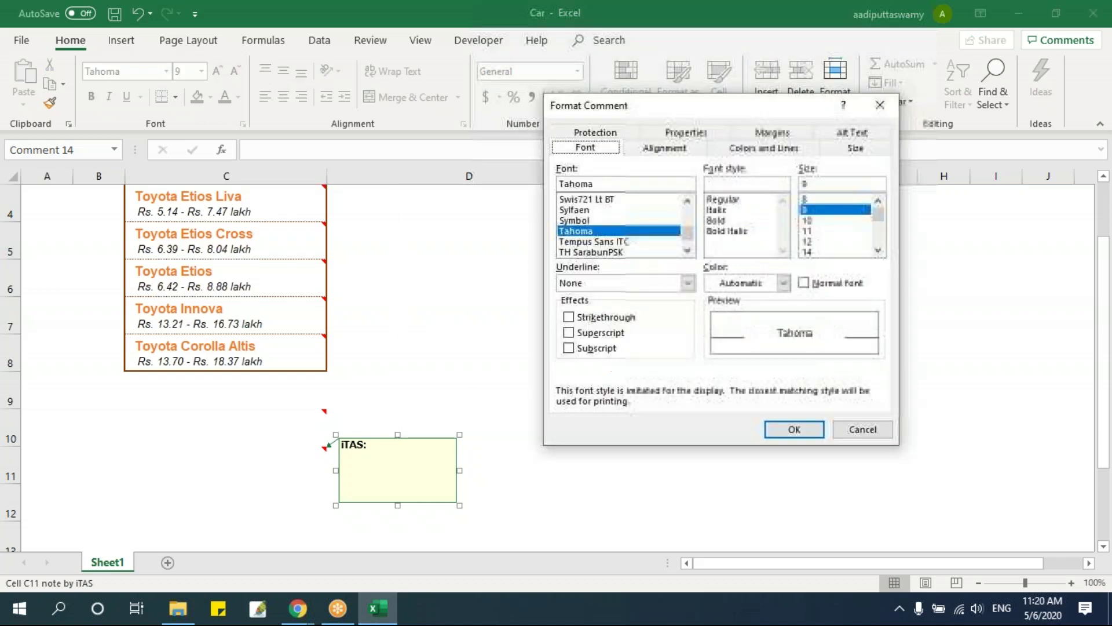
left_click_drag(726, 104, 634, 173)
left_click(723, 226)
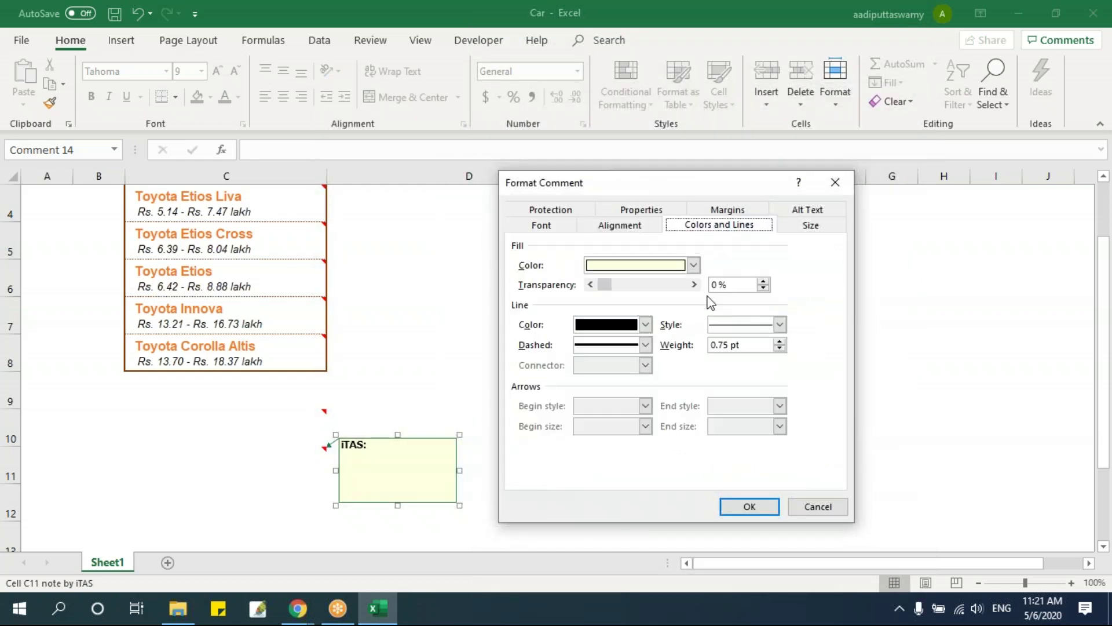
left_click(620, 330)
left_click(625, 348)
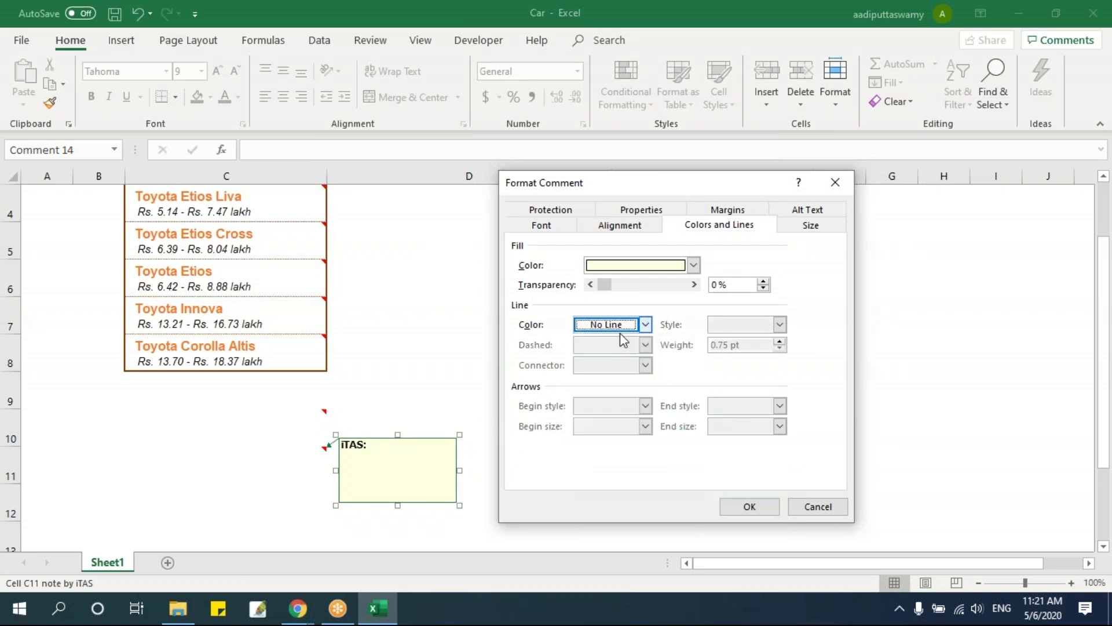
Choose a picture fill effect for the C11 note and start selecting the picture
left_click(638, 266)
left_click(661, 469)
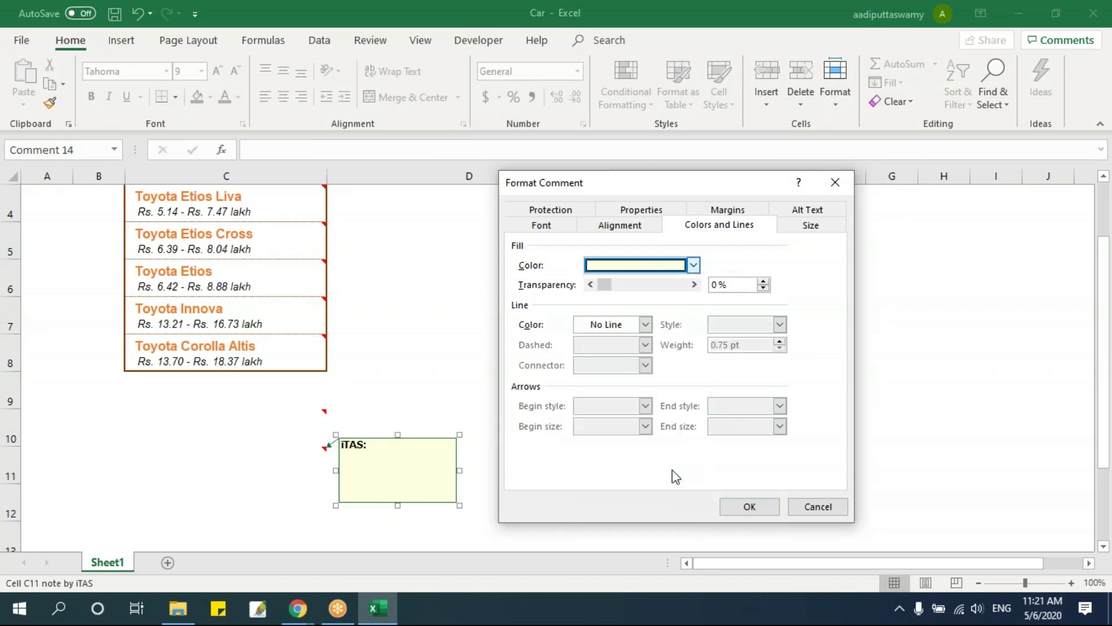
left_click(731, 122)
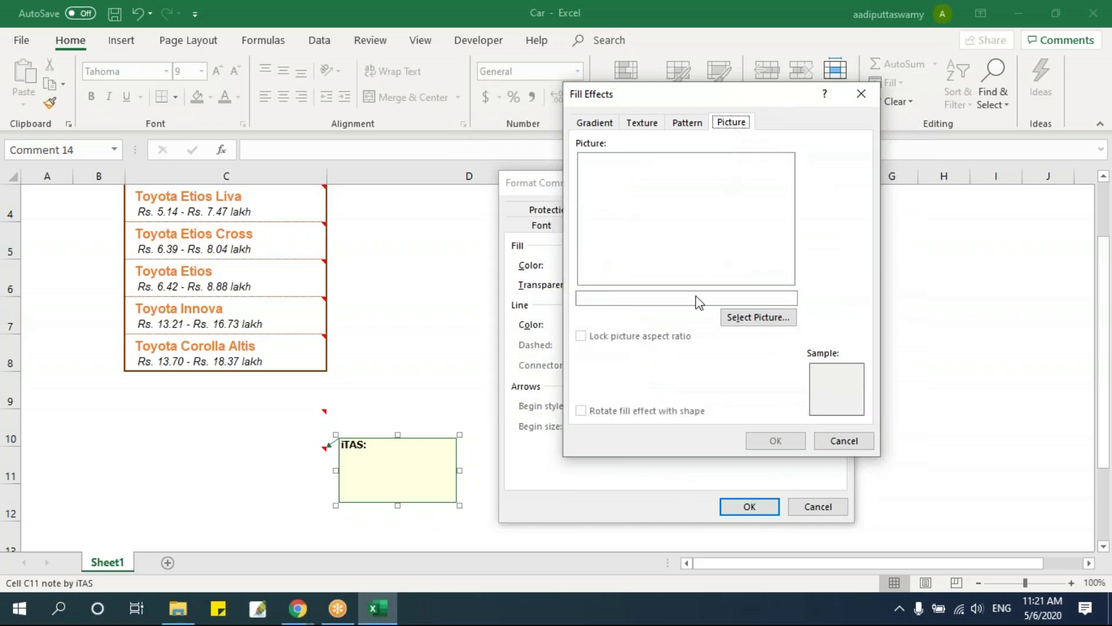
left_click(763, 318)
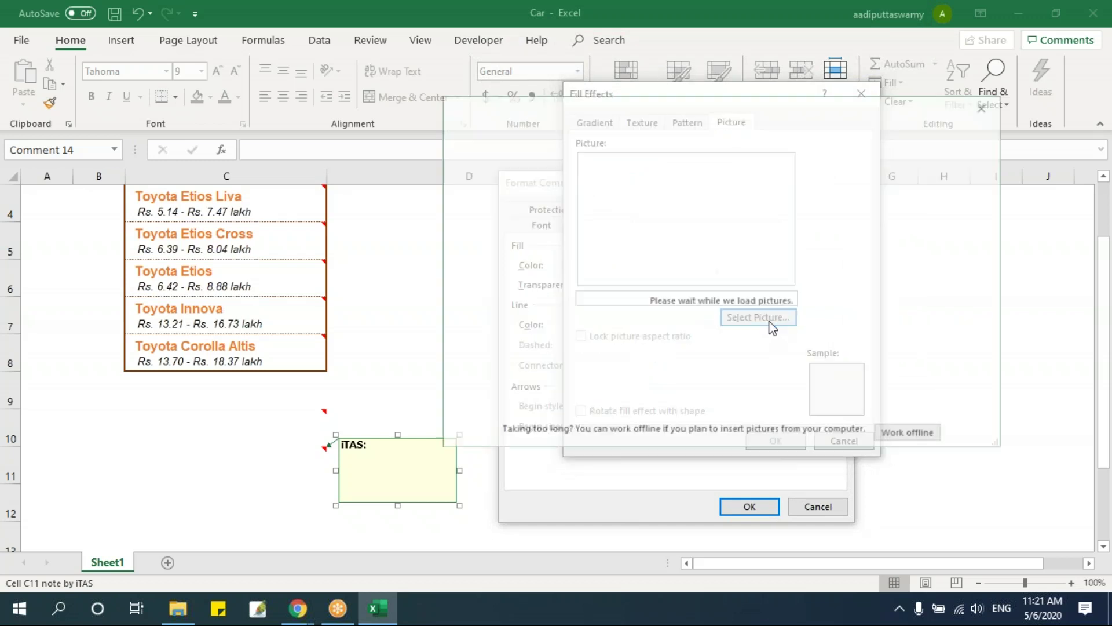
Copy the path of the Cars folder in File Explorer and open that folder in the note's picture selection
left_click(179, 617)
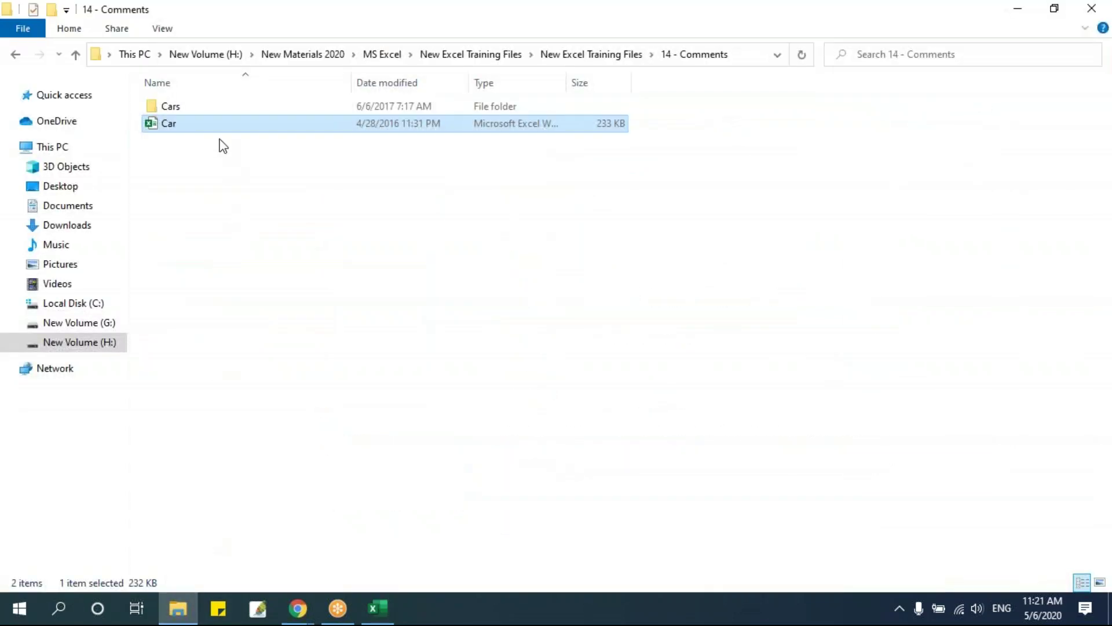
double_click(217, 110)
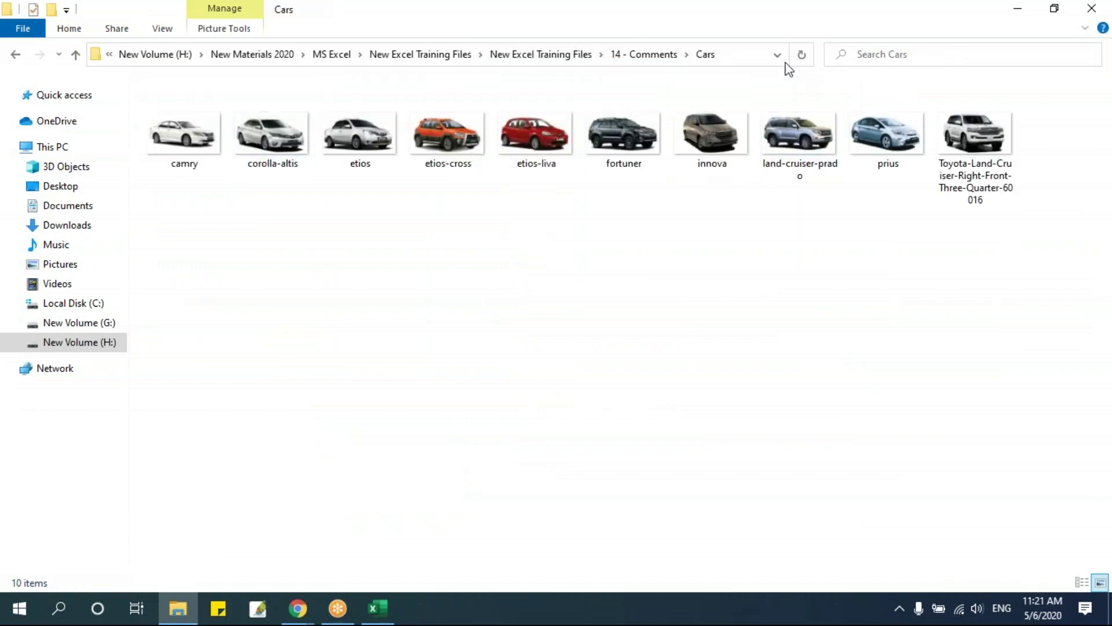
left_click(735, 53)
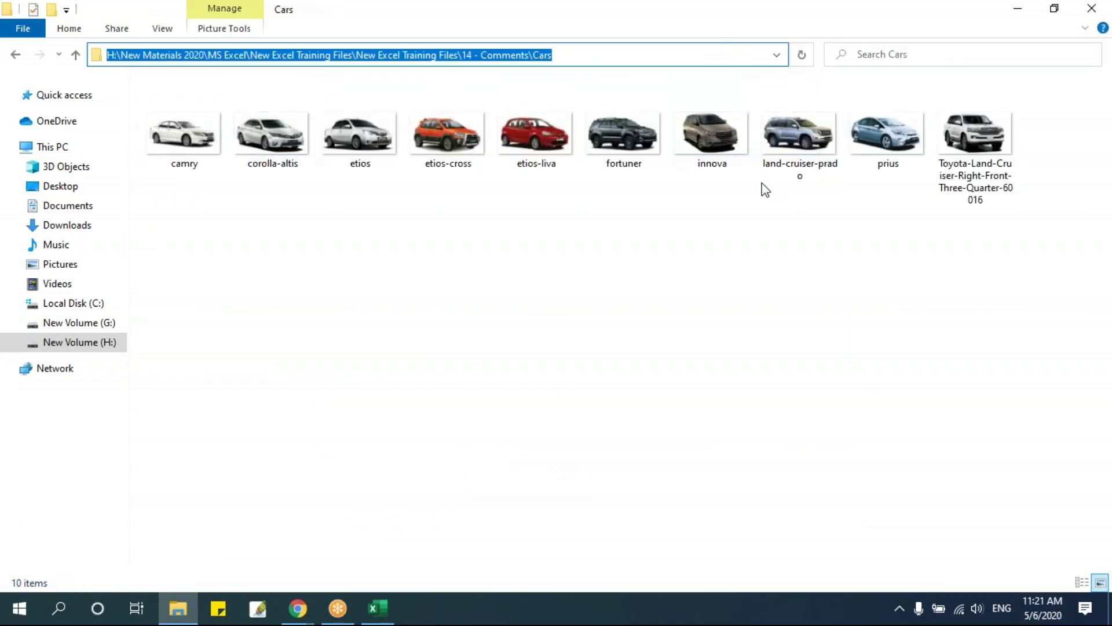
left_click(576, 197)
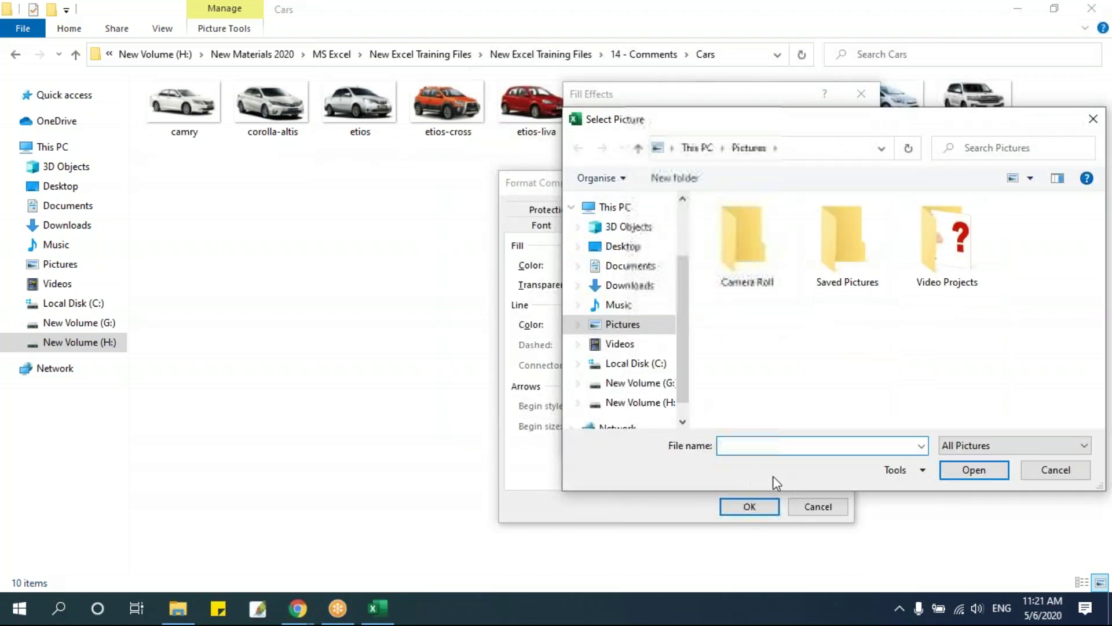
key("ctrl+v")
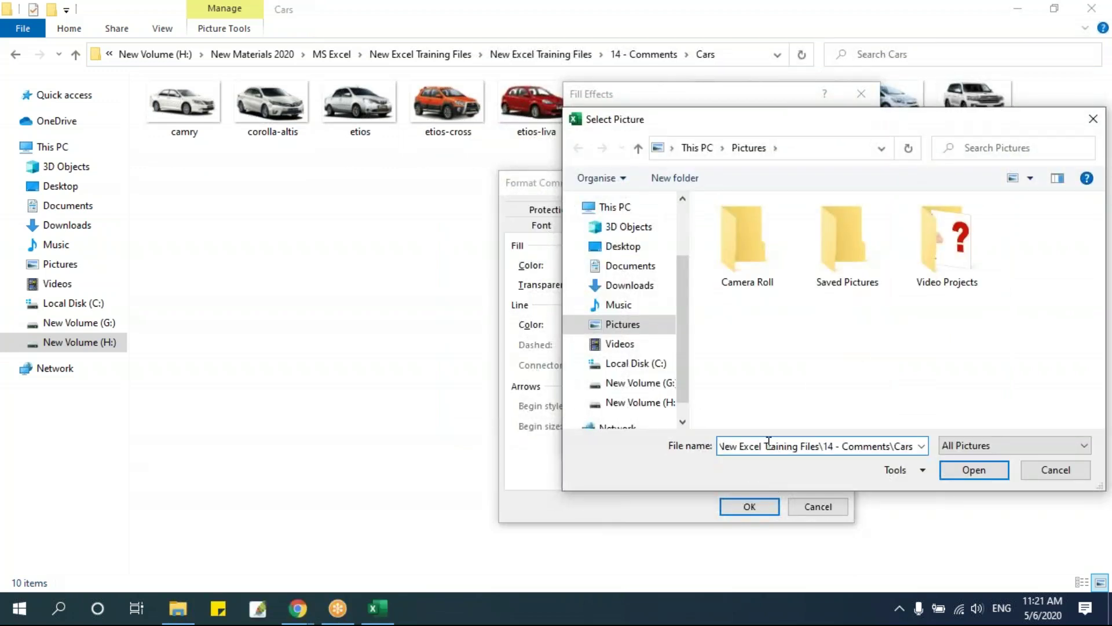
key("Return")
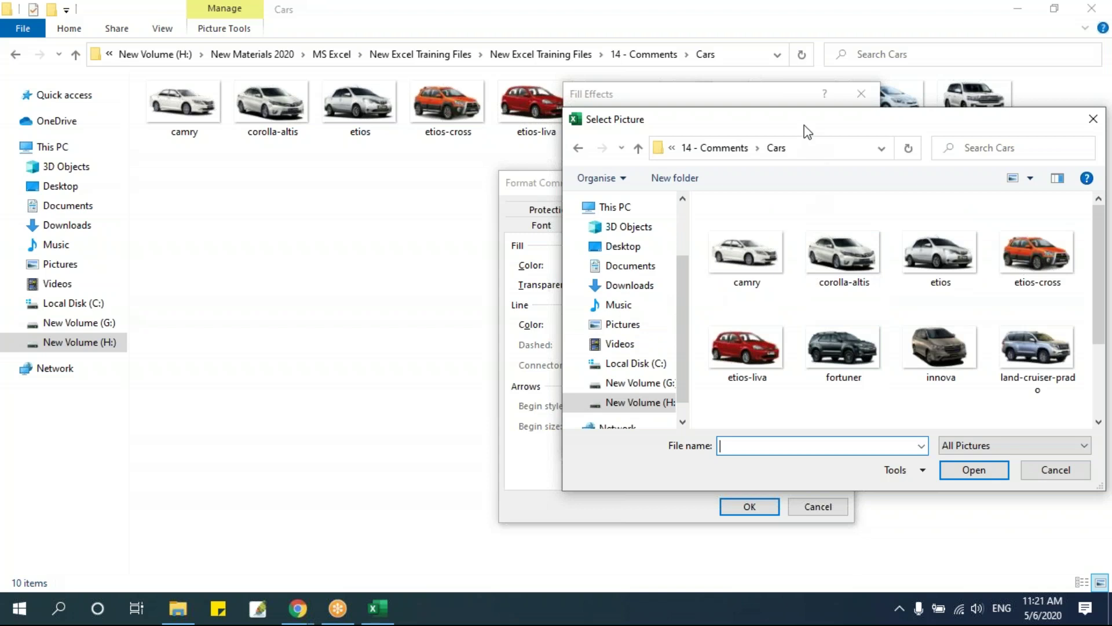
Insert the etios-liva picture as the C11 note's fill and apply the comment formatting
left_click_drag(804, 126, 610, 112)
left_click(770, 229)
left_click(821, 231)
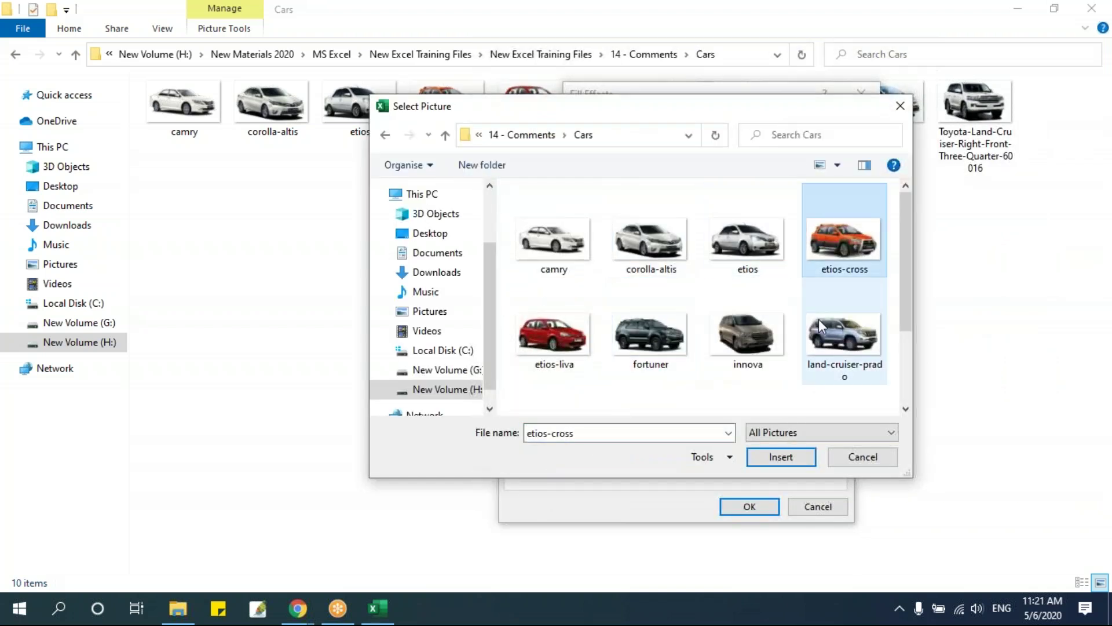
left_click(561, 336)
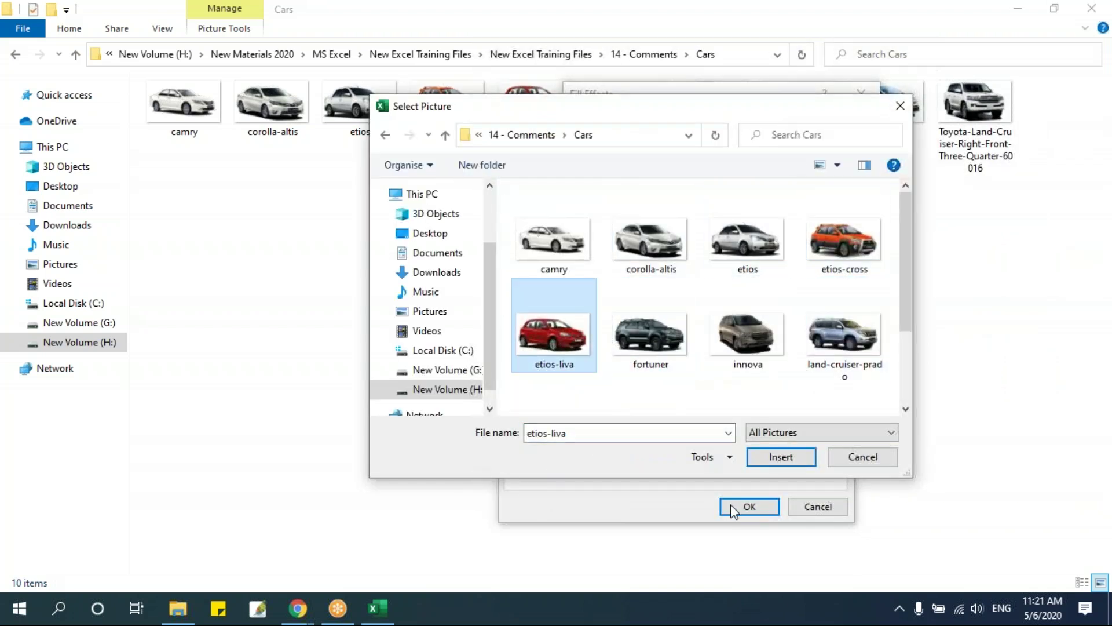
left_click(781, 456)
left_click(774, 442)
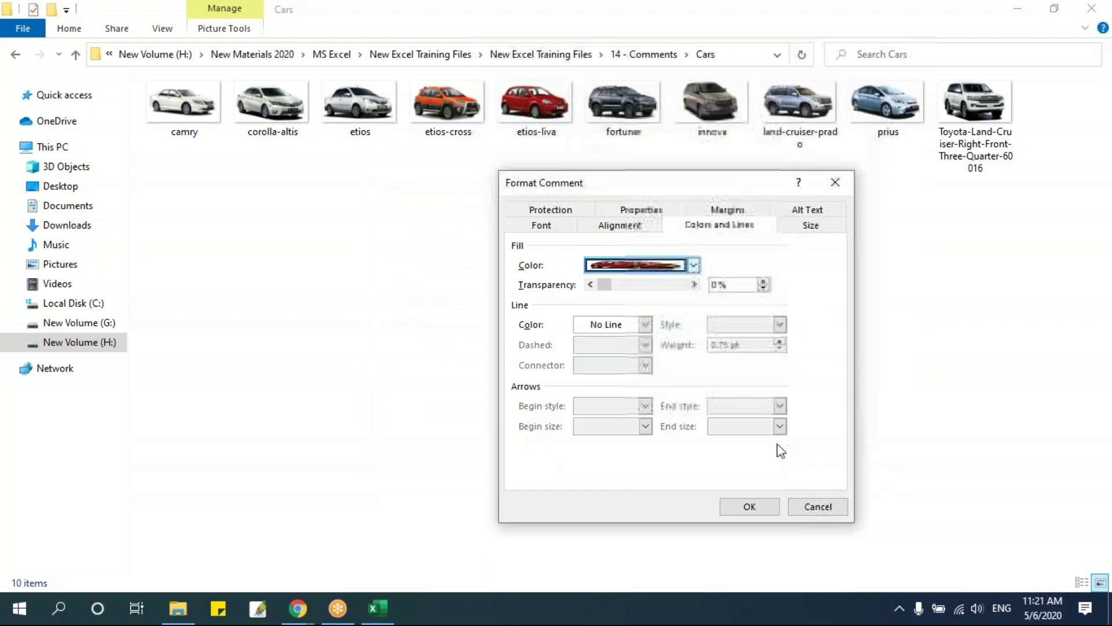
left_click(753, 507)
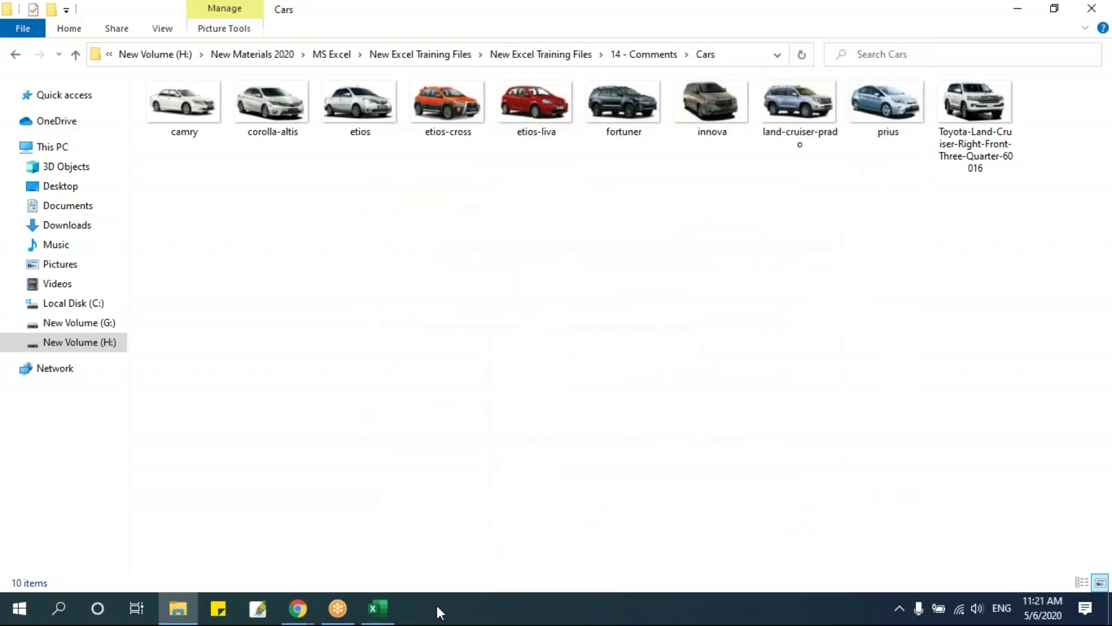
Return to the Car workbook, delete the author label from the C11 note, and display its picture
left_click(377, 608)
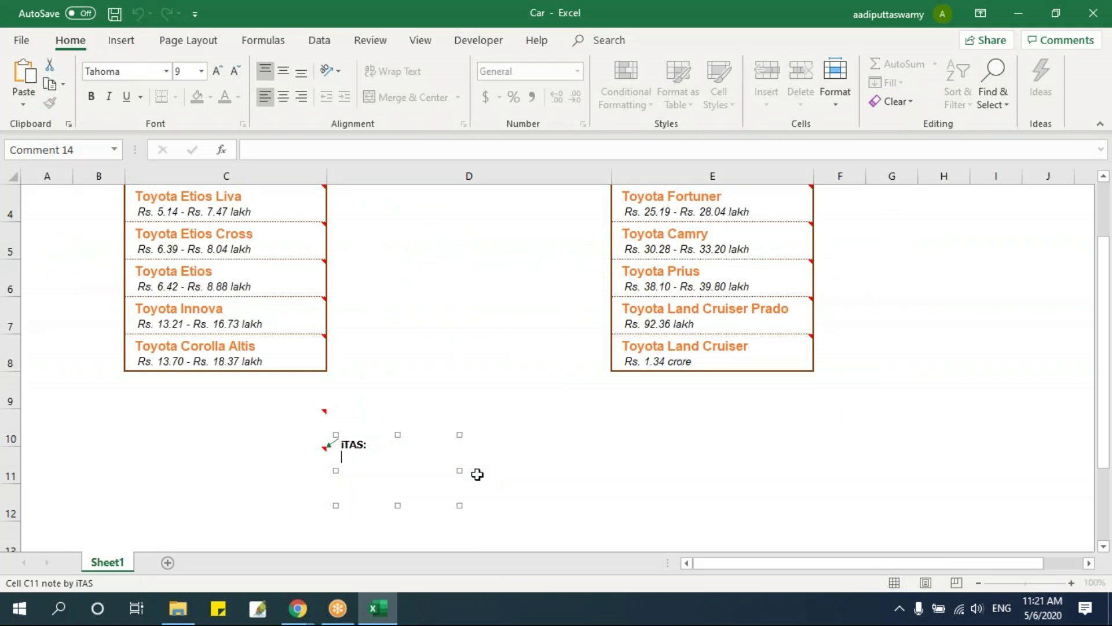
key("BackSpace")
key("BackSpace")
key("BackSpace")
key("BackSpace")
key("BackSpace")
key("BackSpace")
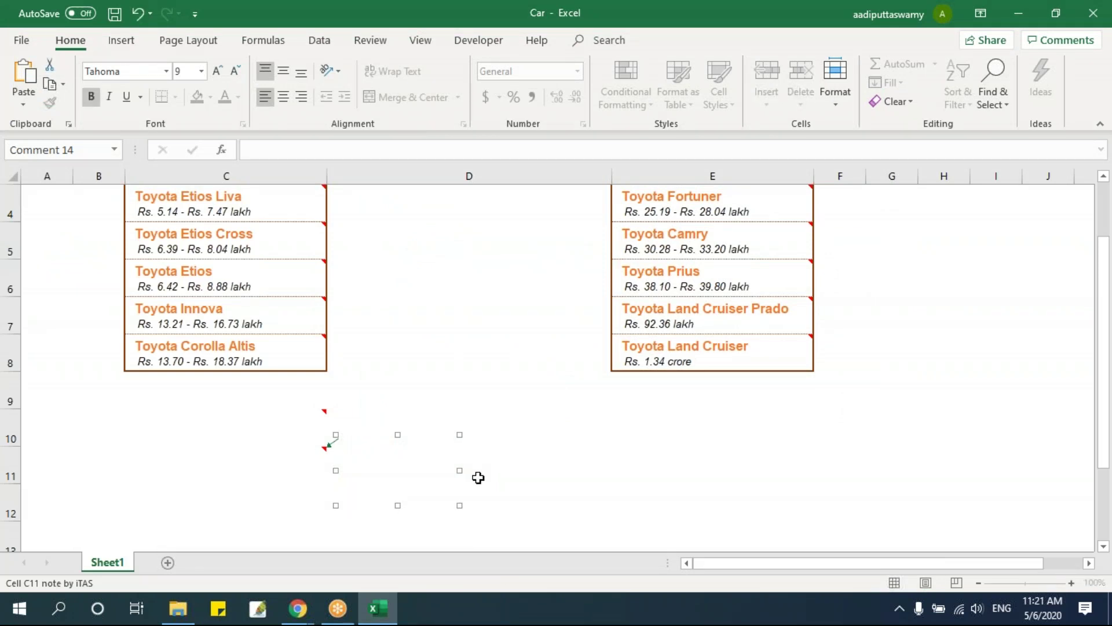
left_click(449, 343)
mouse_move(303, 454)
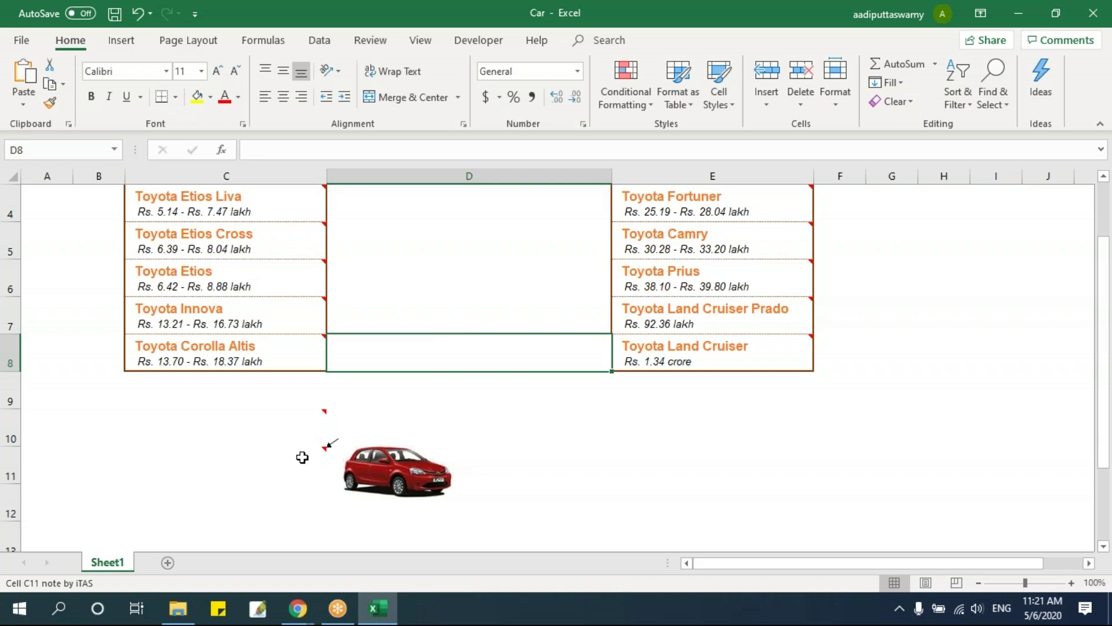
Display the C11 picture note again and close the Car workbook without saving its changes
left_click(655, 470)
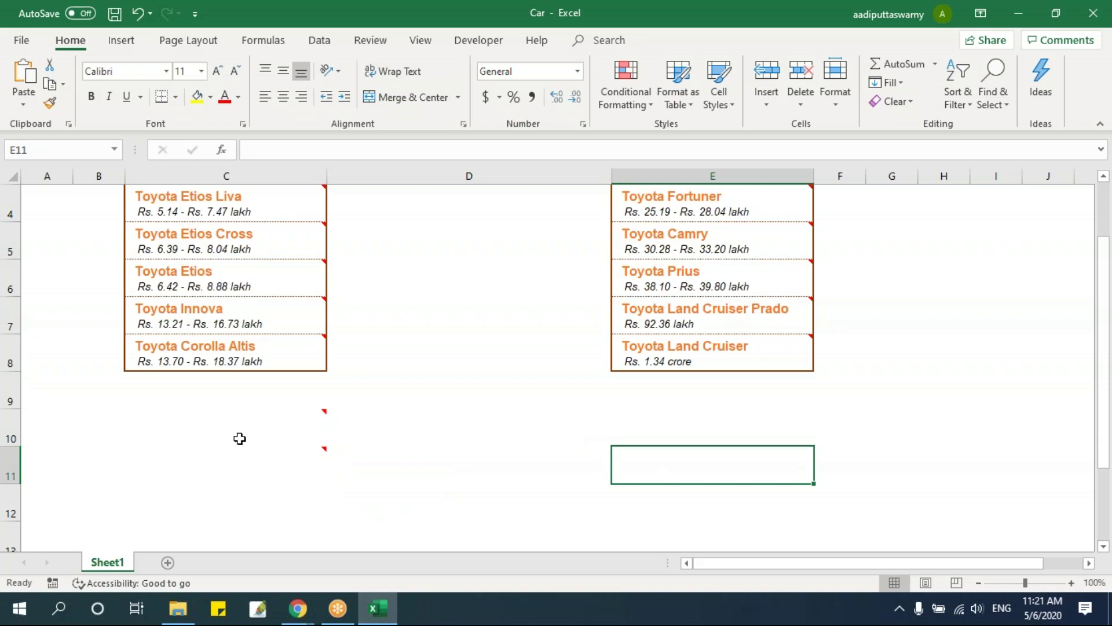
mouse_move(275, 452)
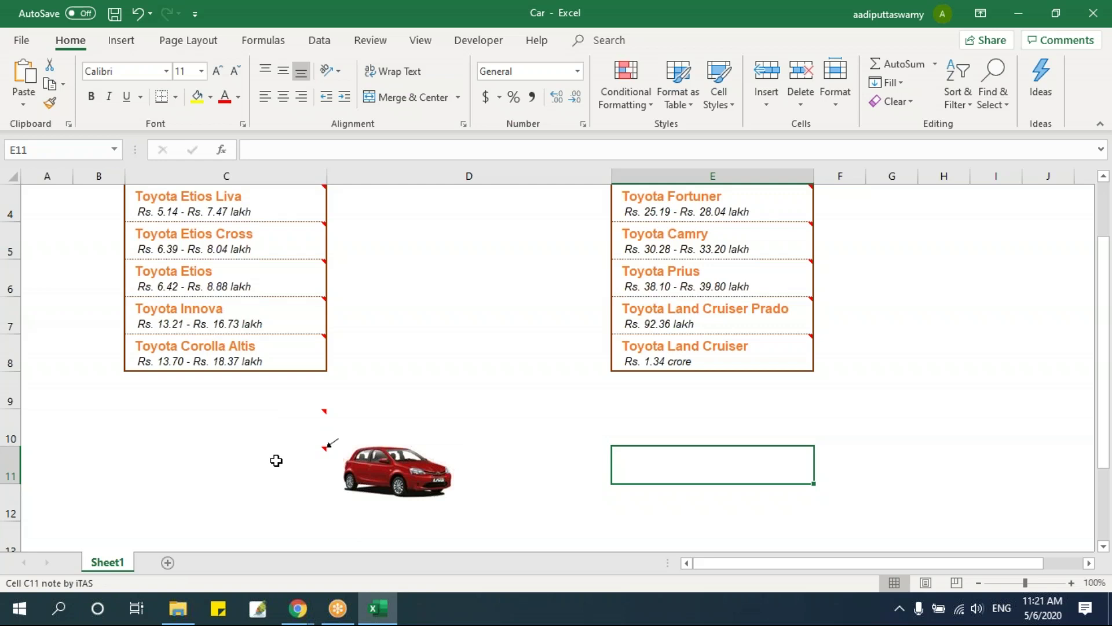
key("ctrl+w")
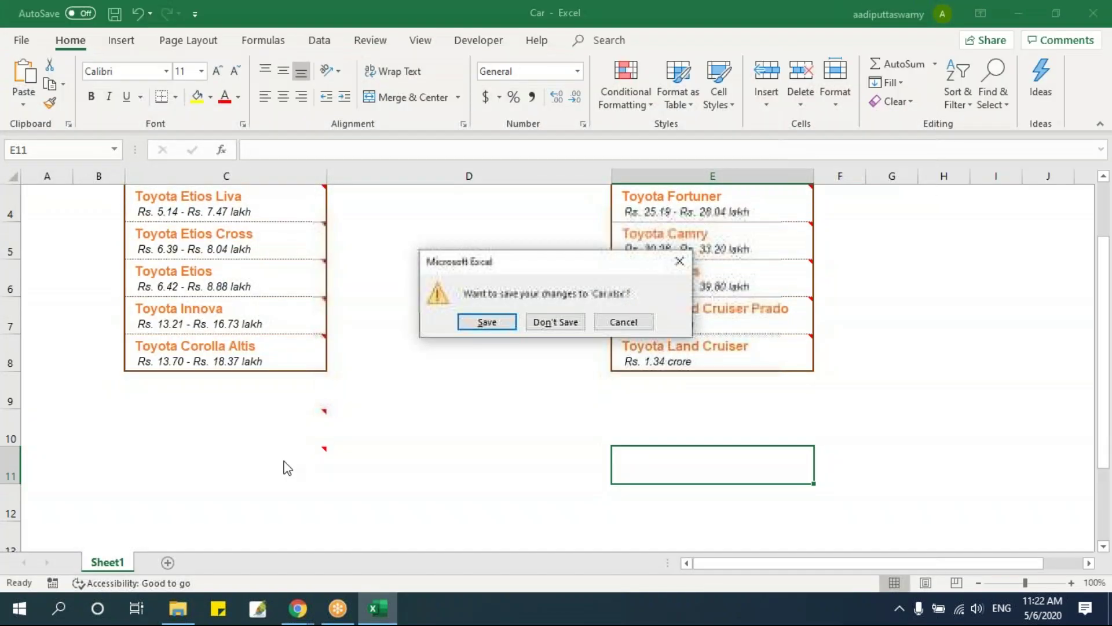
left_click(574, 323)
Switch to File Explorer and open the 17 - Printing Techniques folder within New Excel Training Files
key("alt+Tab")
key("alt+Tab")
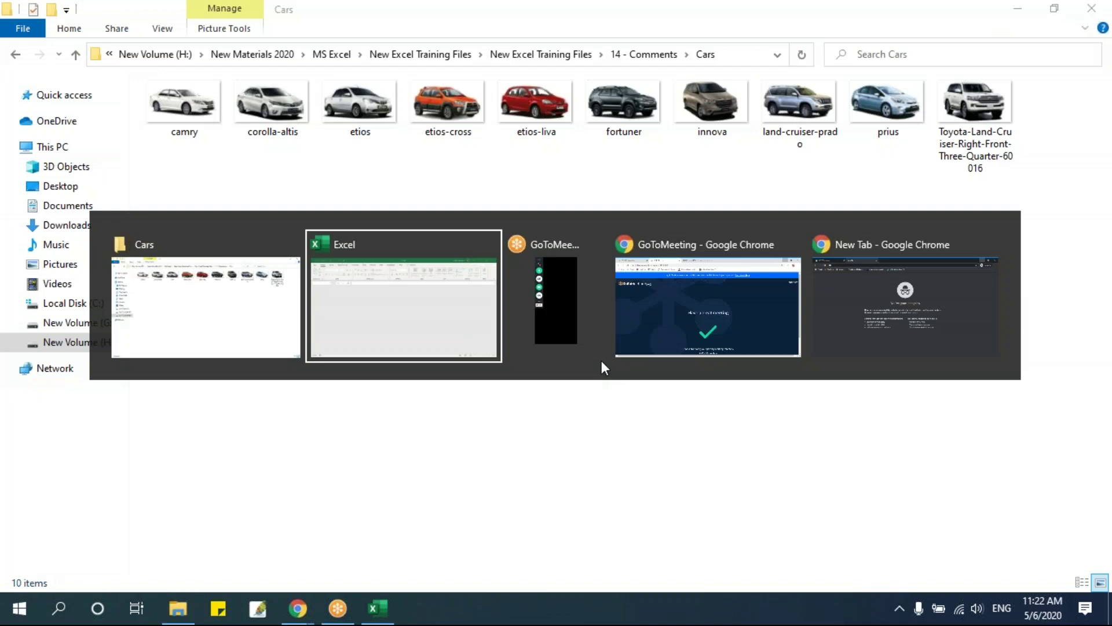
key("alt+Tab")
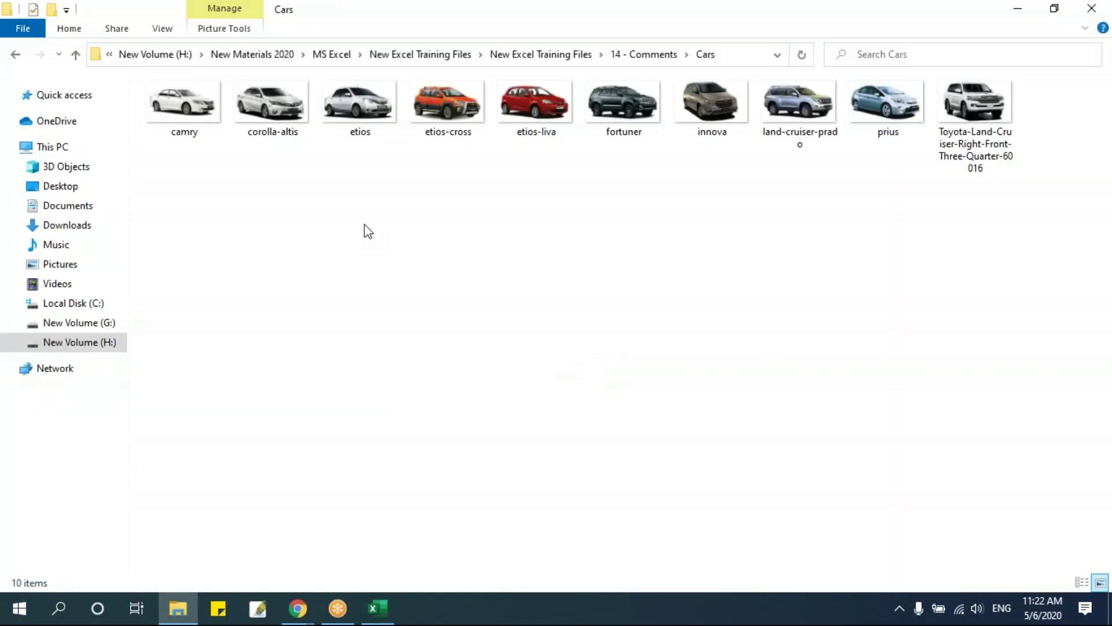
left_click(554, 57)
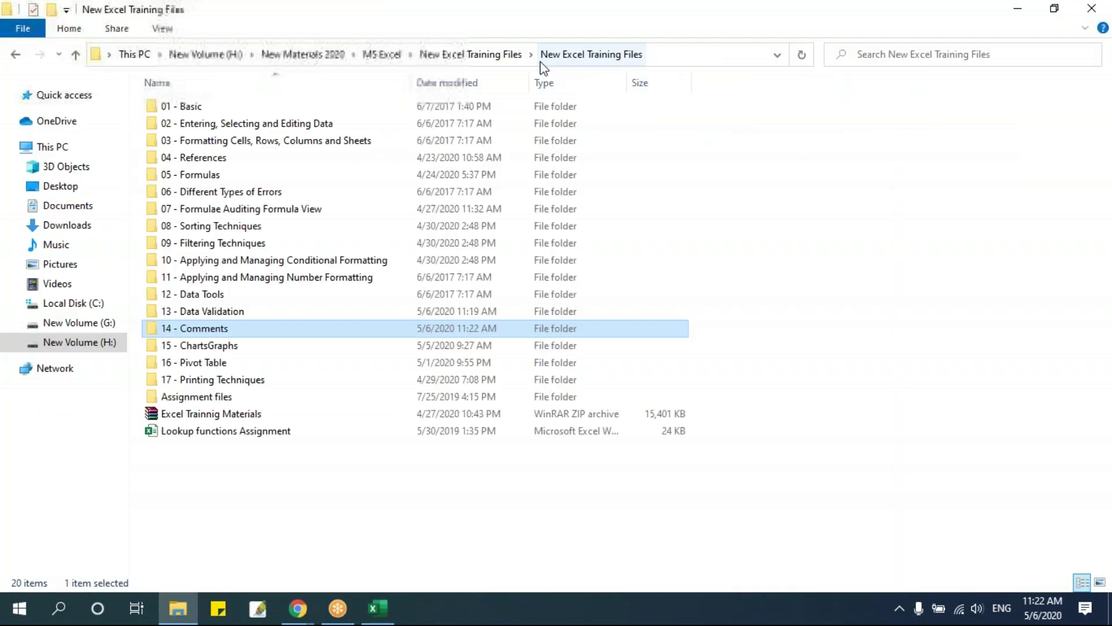
left_click(249, 377)
left_click(194, 346)
left_click(199, 363)
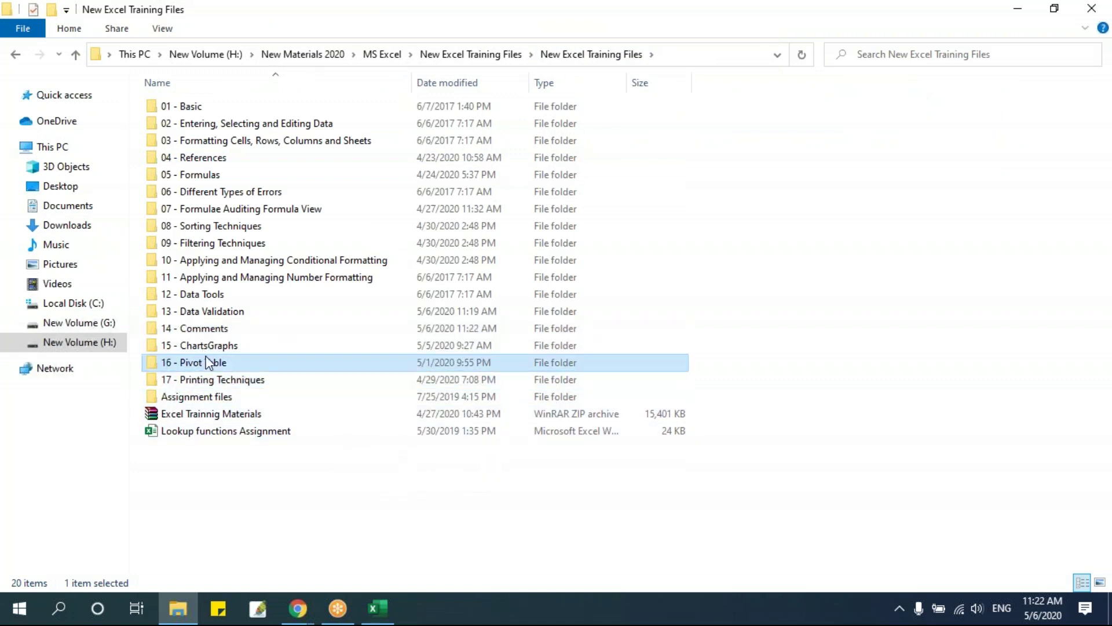
double_click(258, 380)
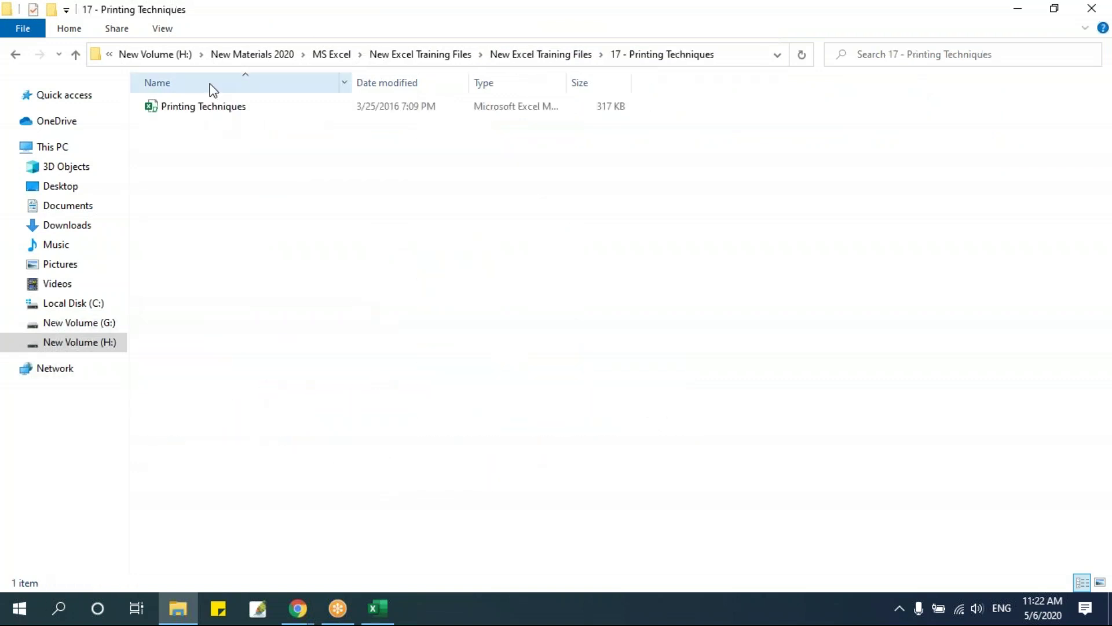
Open the Printing Techniques workbook in Excel and go from its cover page to the Header & Footer data sheet
double_click(213, 109)
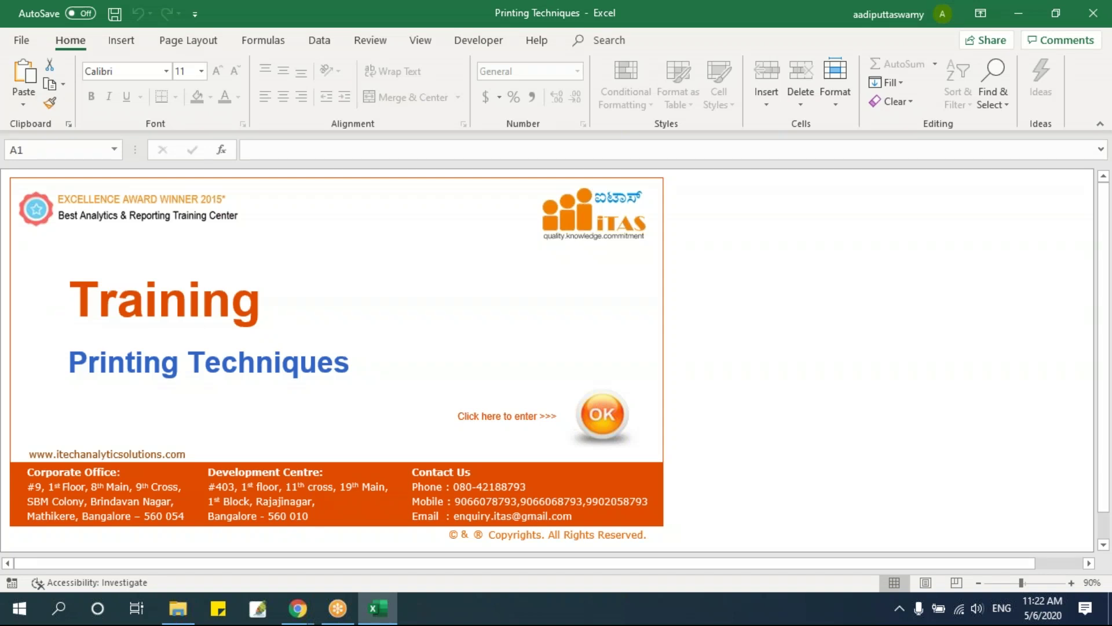
left_click(605, 415)
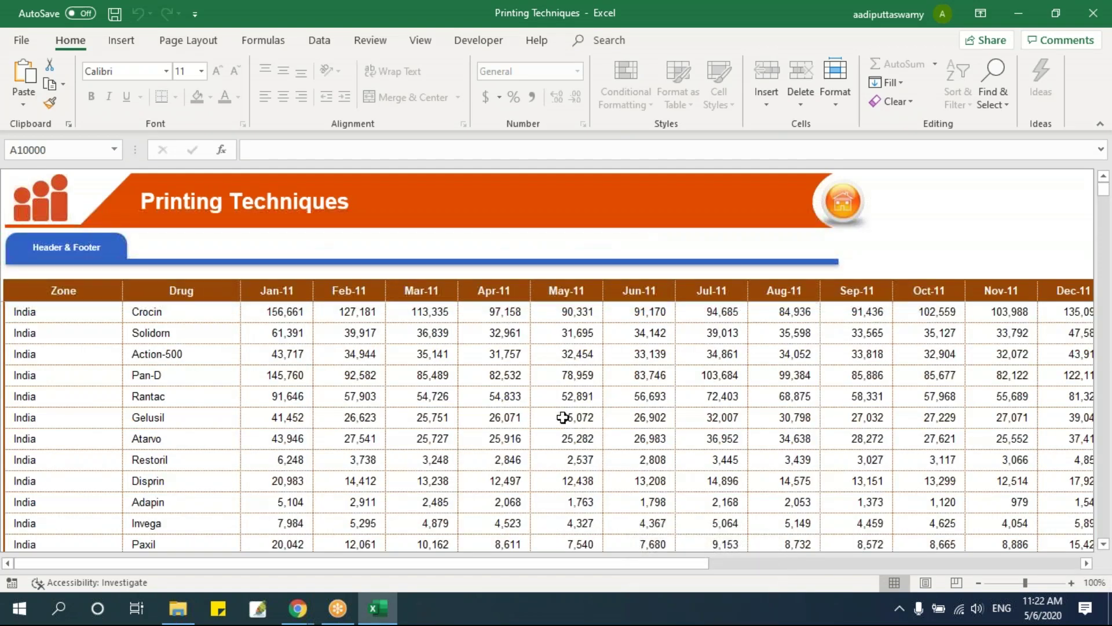
left_click(559, 418)
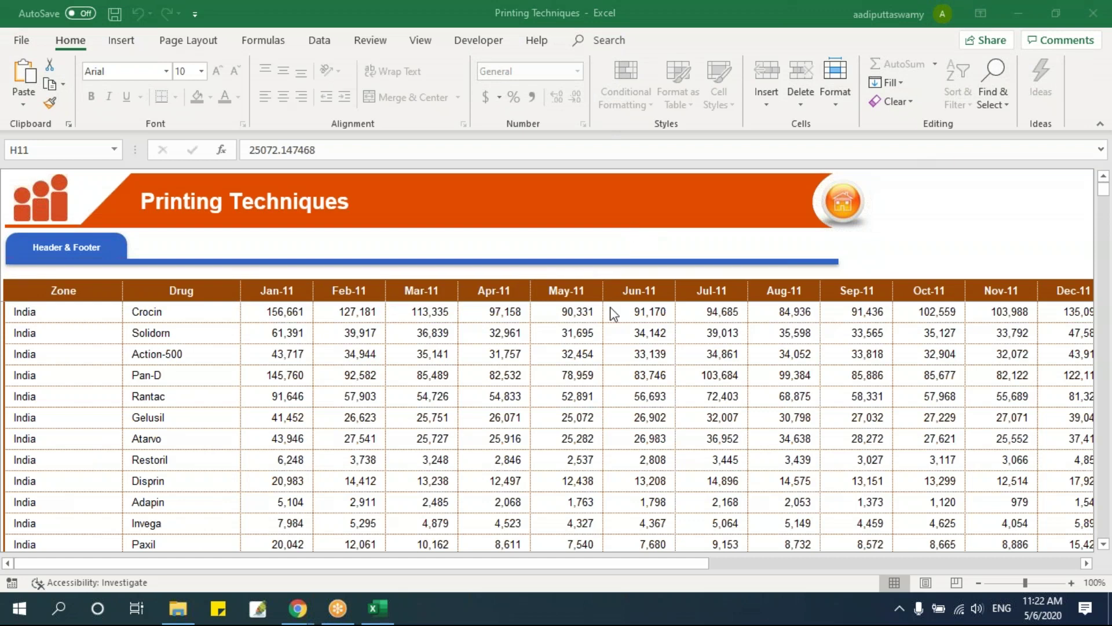
left_click(413, 355)
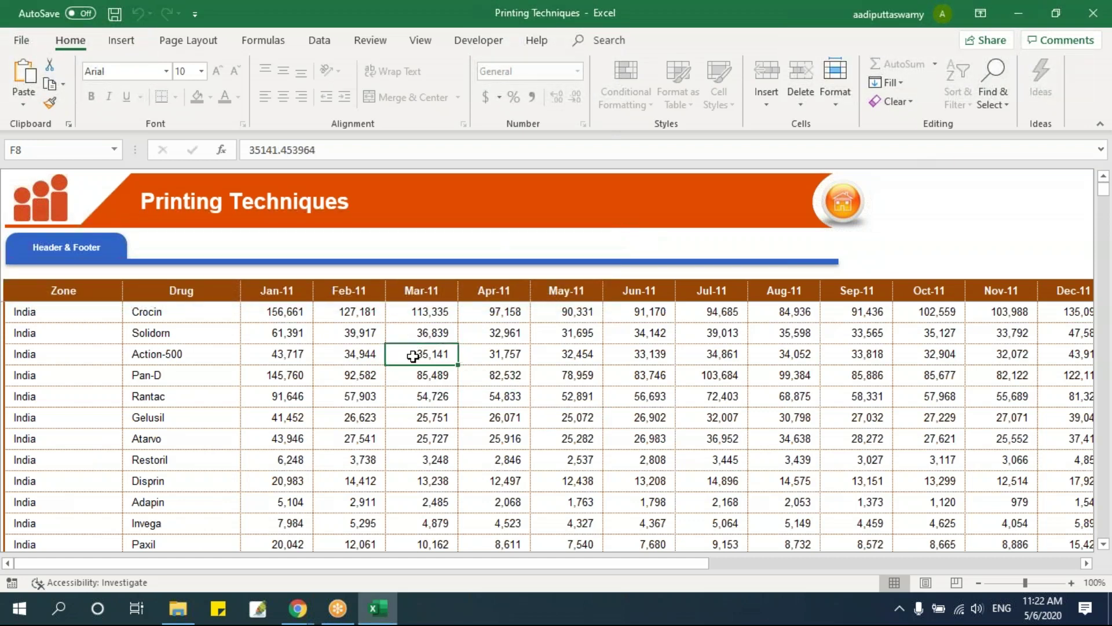
Examine the sheet's print preview page by page for missing column headers and row labels, and return to the sheet
key("ctrl+p")
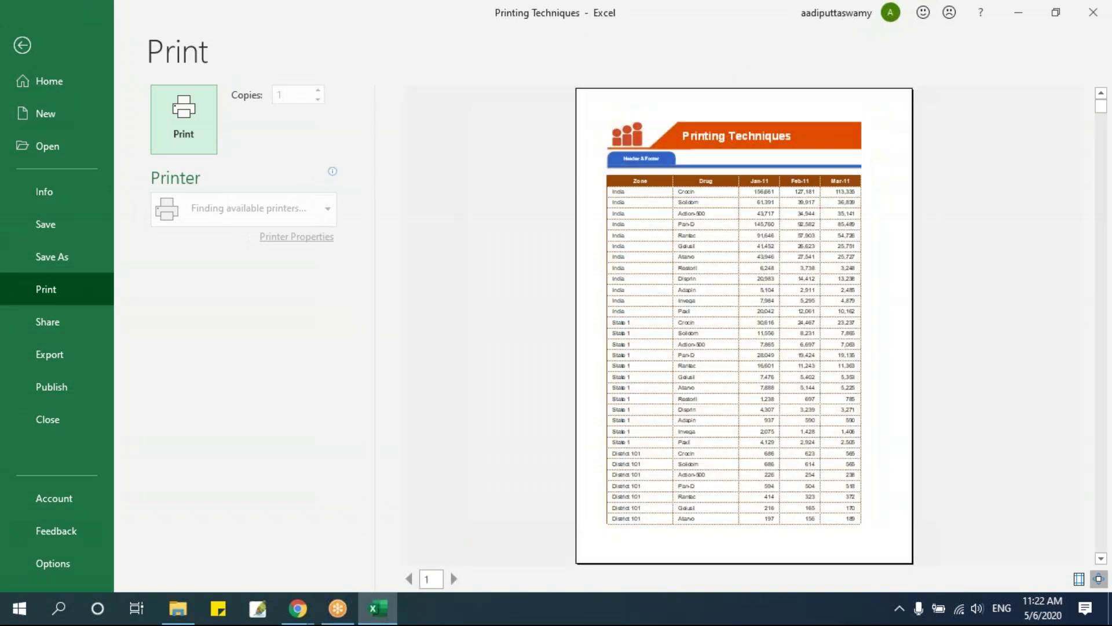
left_click(772, 196)
left_click(480, 579)
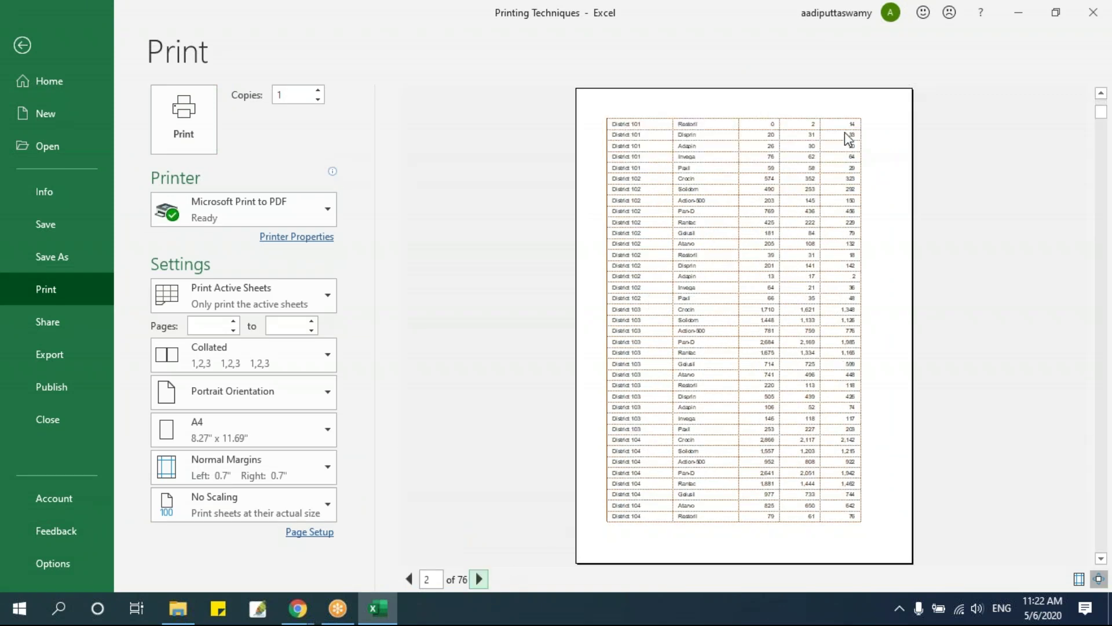
left_click(480, 579)
left_click(480, 579)
left_click(480, 579)
left_click(480, 578)
left_click(480, 578)
left_click(480, 579)
left_click(480, 579)
left_click(480, 578)
left_click(479, 579)
left_click(480, 579)
left_click(480, 579)
left_click(480, 579)
left_click(480, 578)
left_click(480, 579)
left_click(480, 579)
left_click(480, 579)
left_click(480, 579)
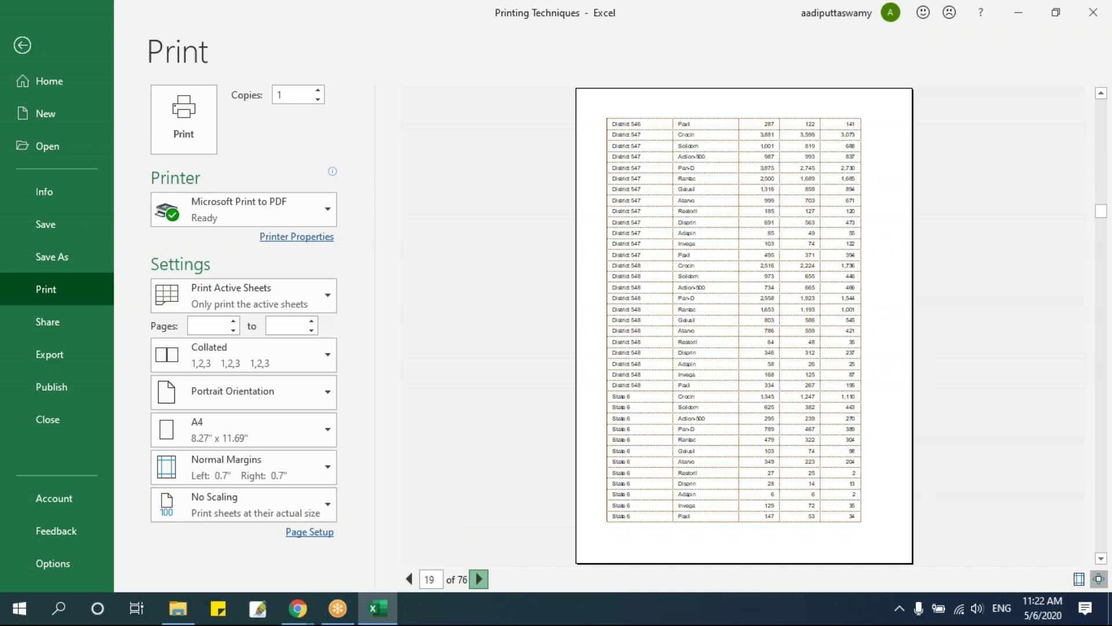
left_click(480, 578)
left_click(480, 579)
left_click(480, 579)
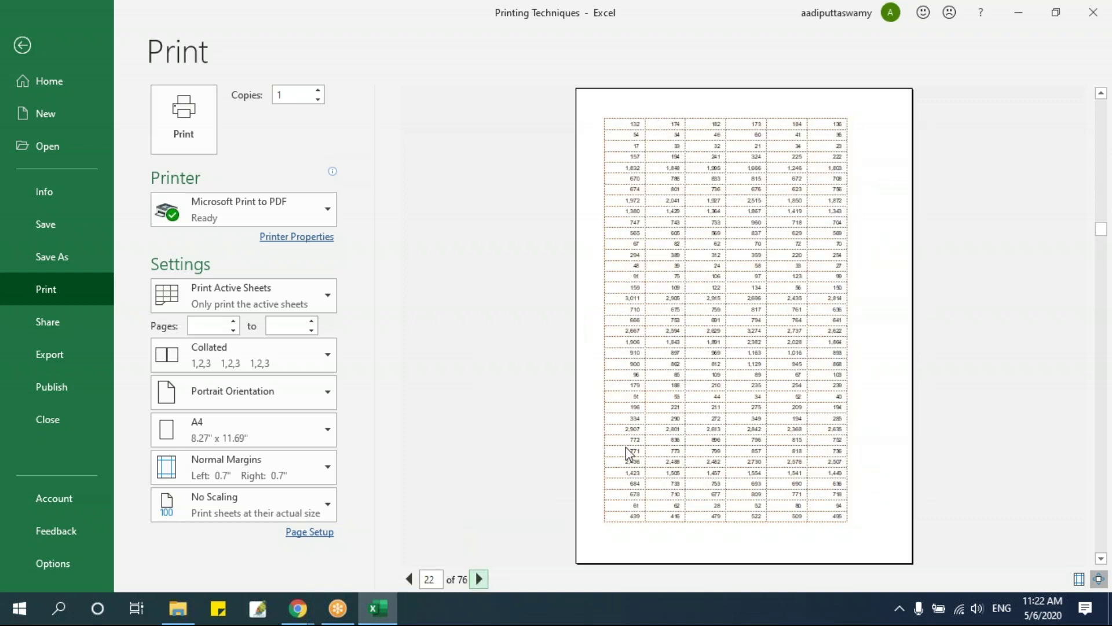
left_click(479, 579)
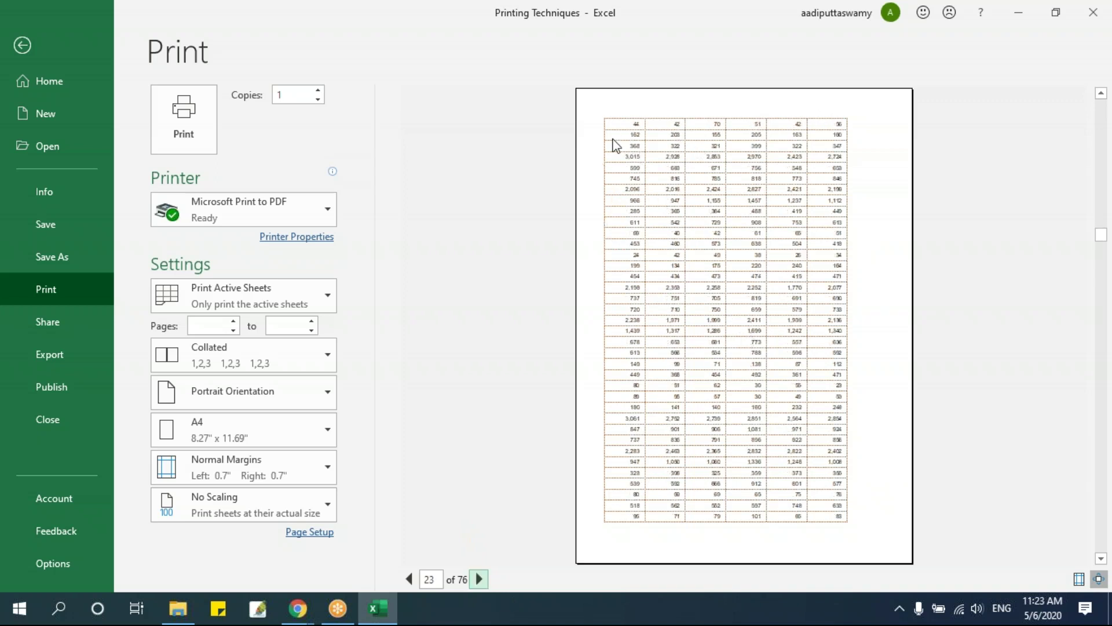
key("Tab")
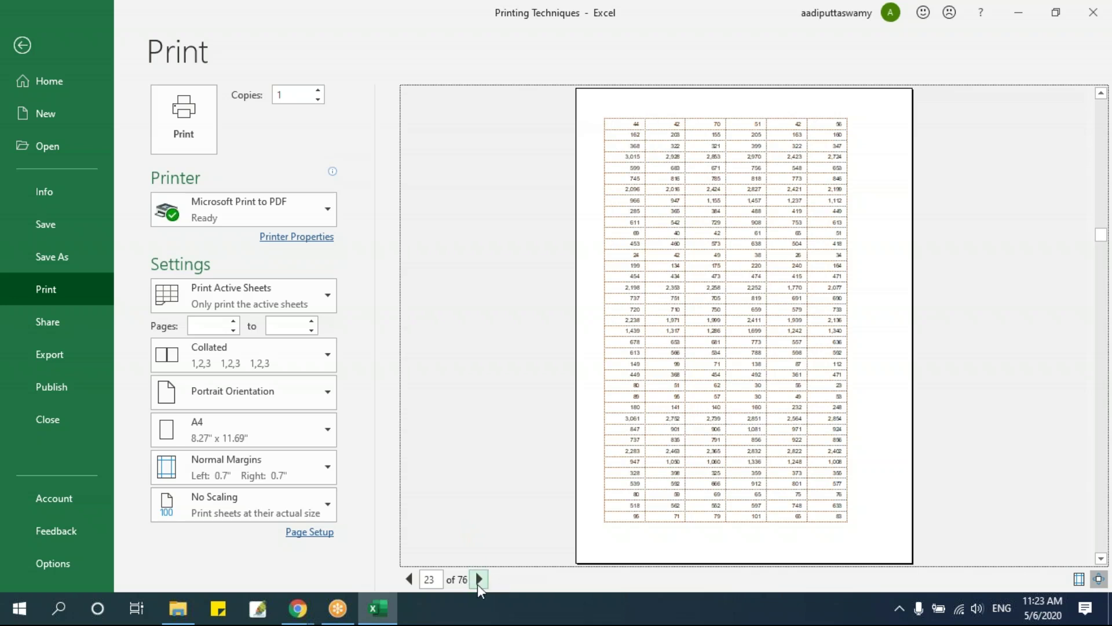
scroll(520, 179, "up", 5)
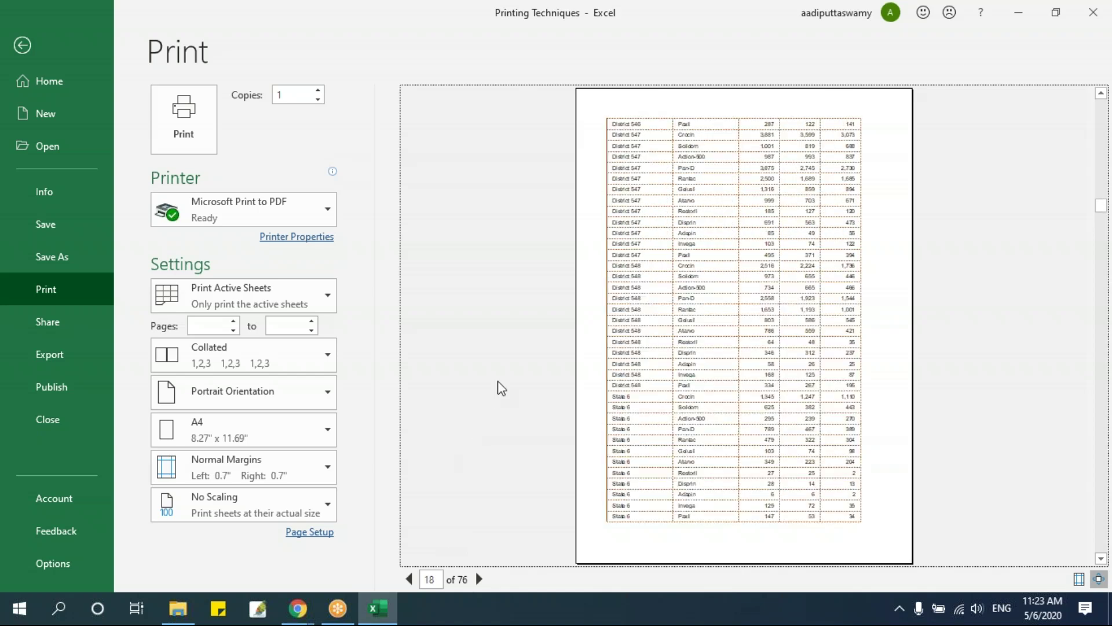
key("Escape")
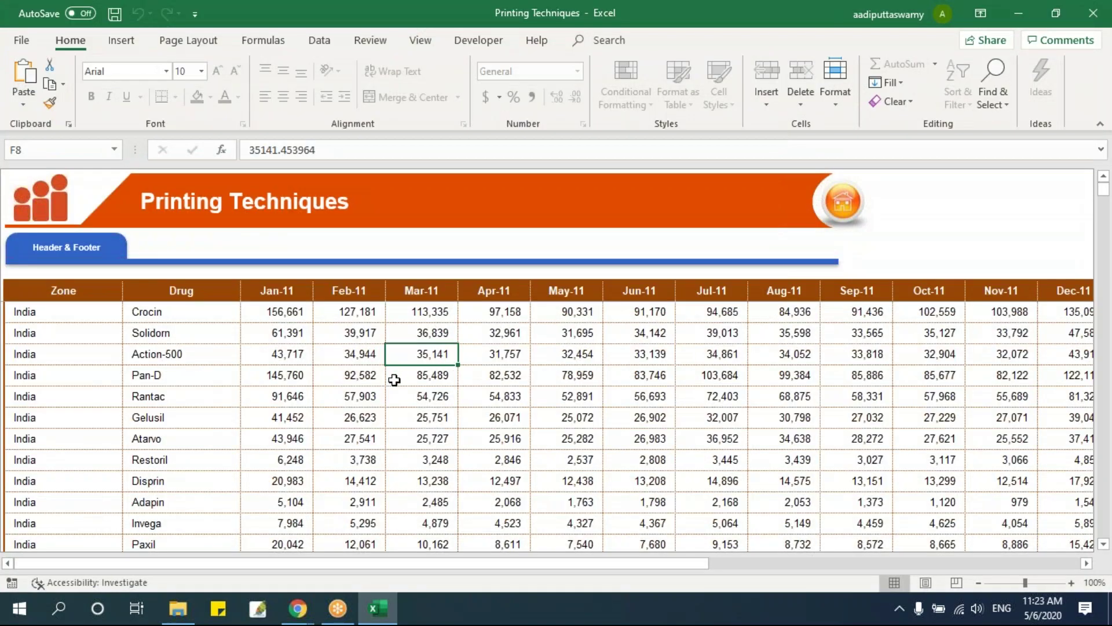
In the Print Titles settings, make header row 5 ($5:$5) repeat at the top of every printed page
left_click(915, 76)
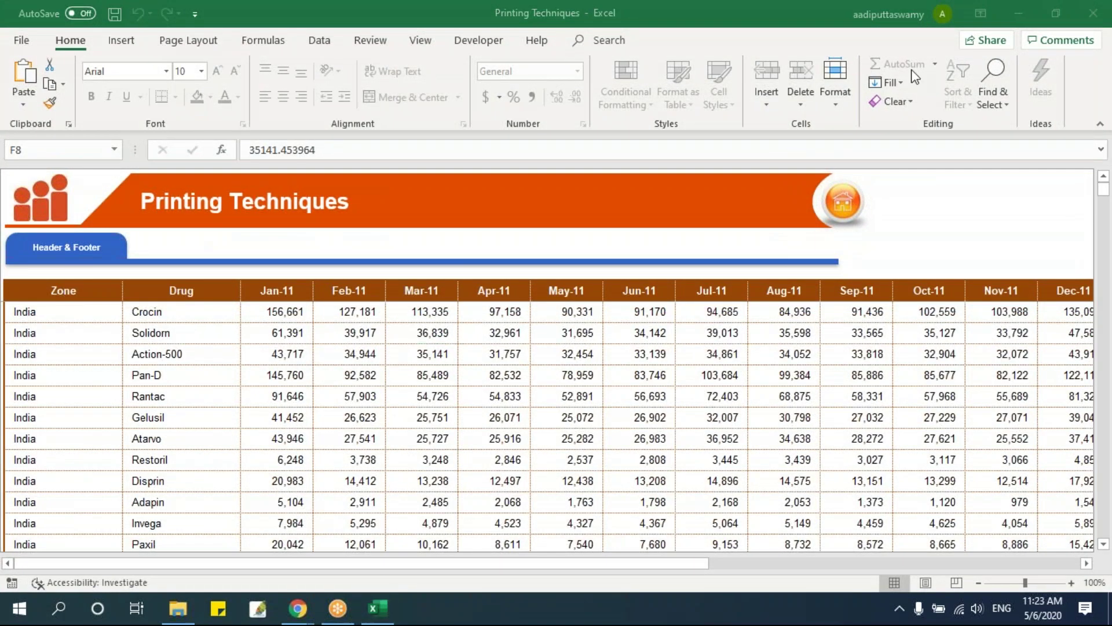
left_click(199, 41)
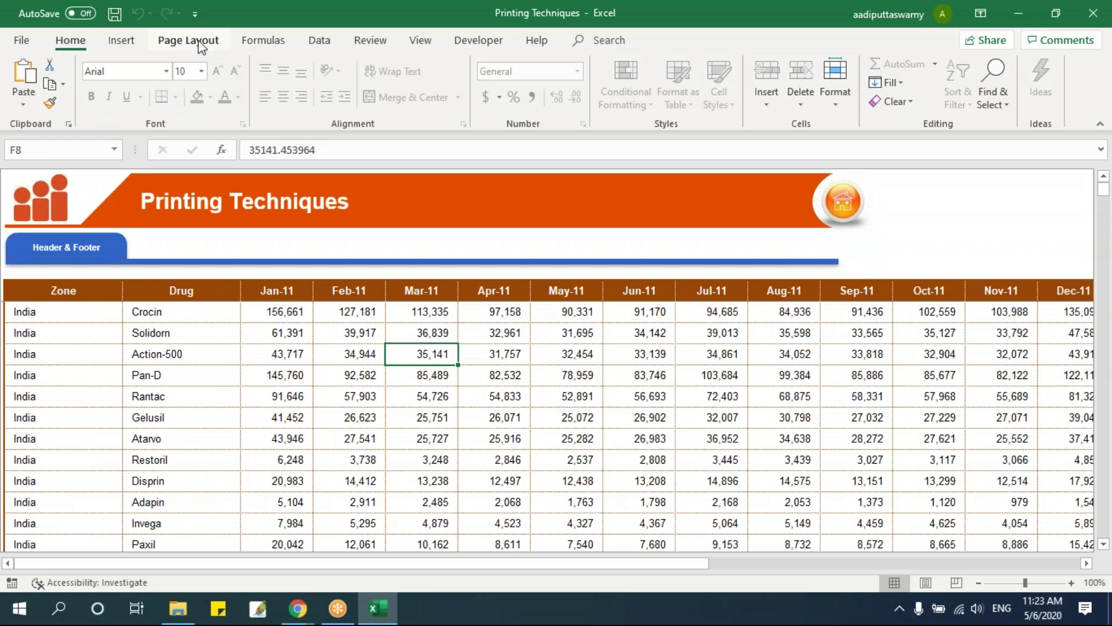
left_click(200, 42)
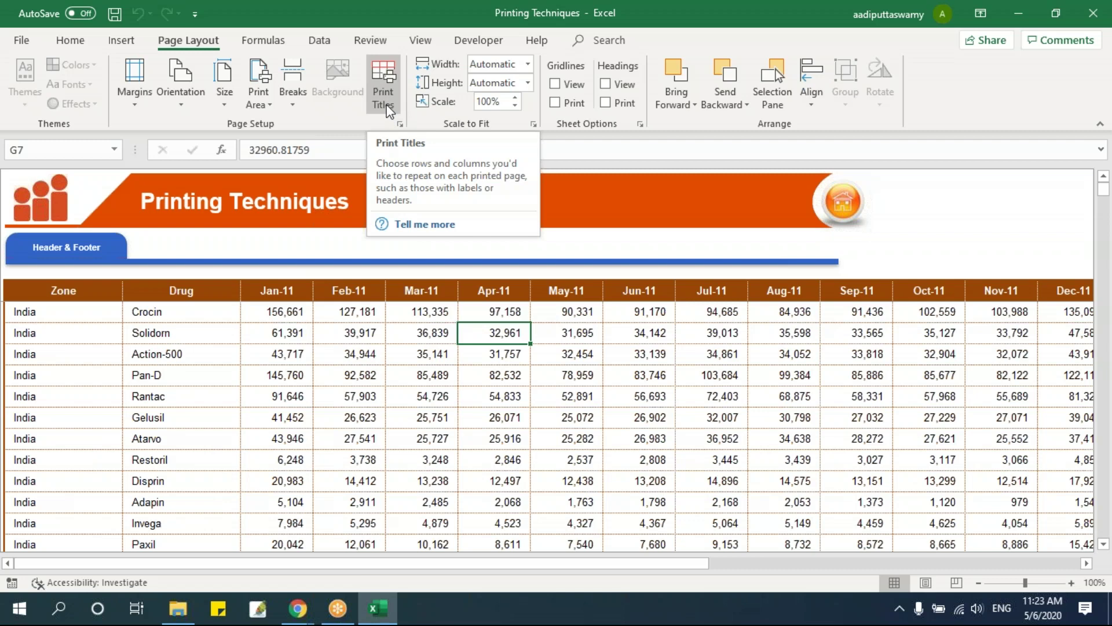
left_click(385, 110)
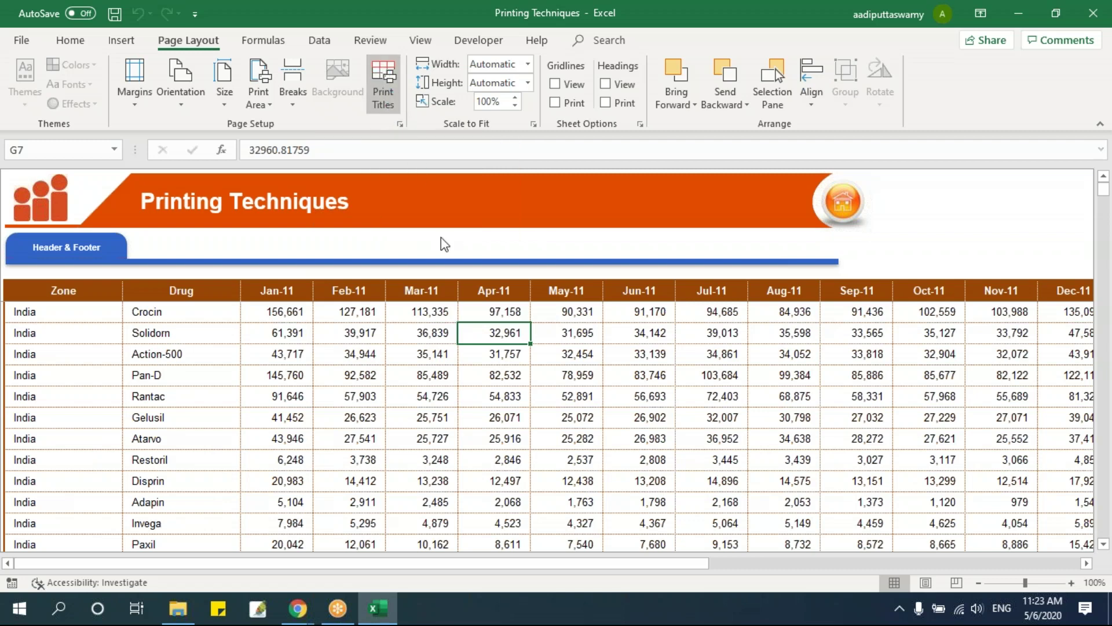
left_click_drag(579, 175, 264, 85)
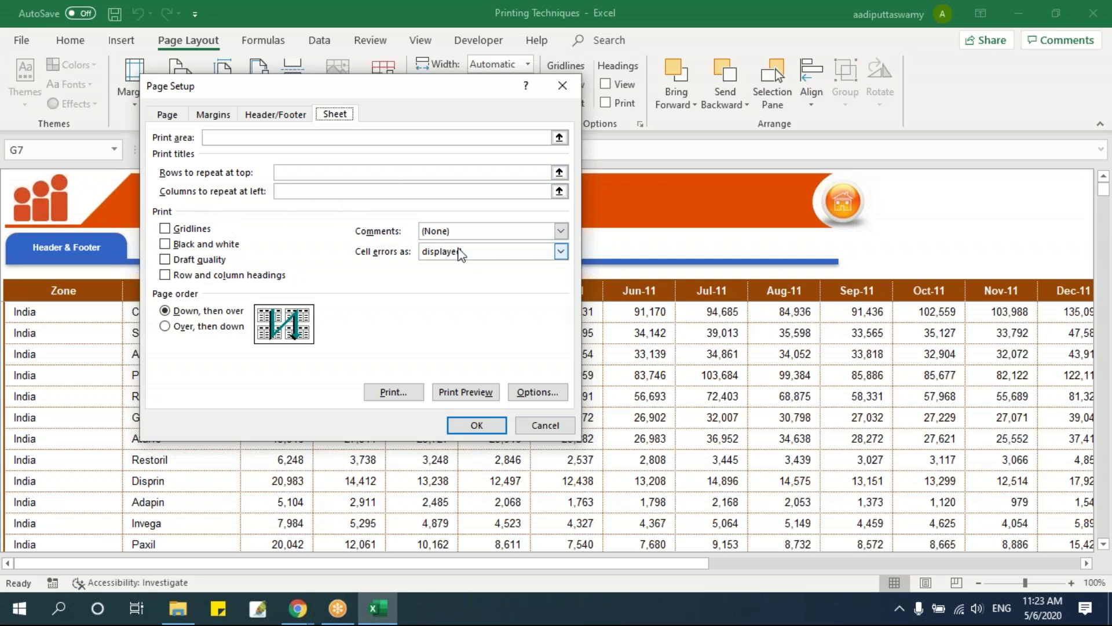
left_click(559, 172)
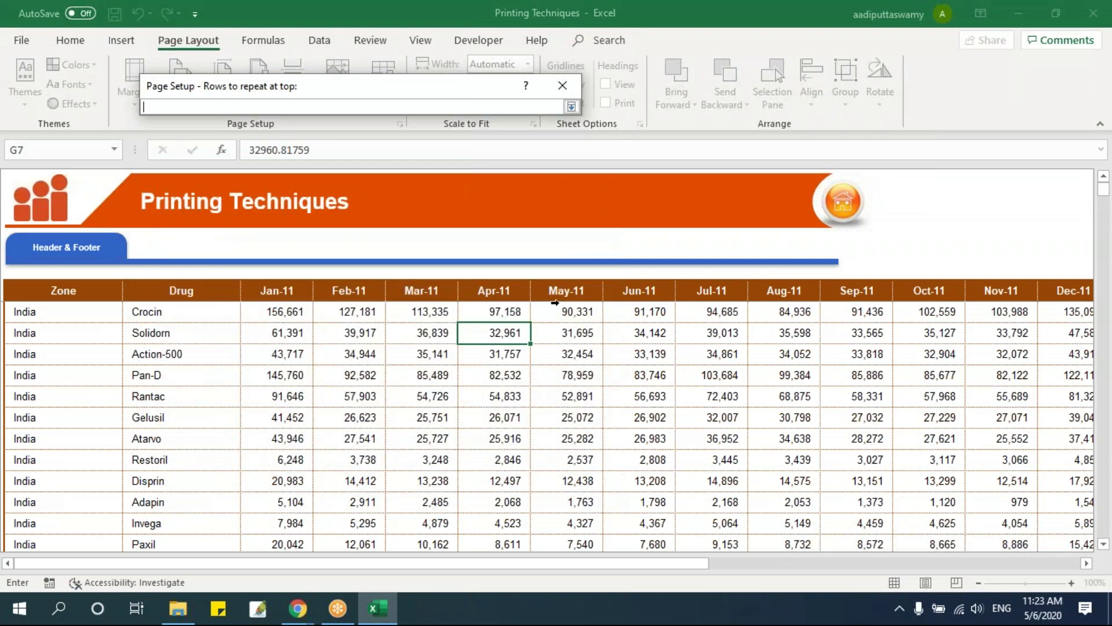
left_click(118, 296)
left_click(571, 106)
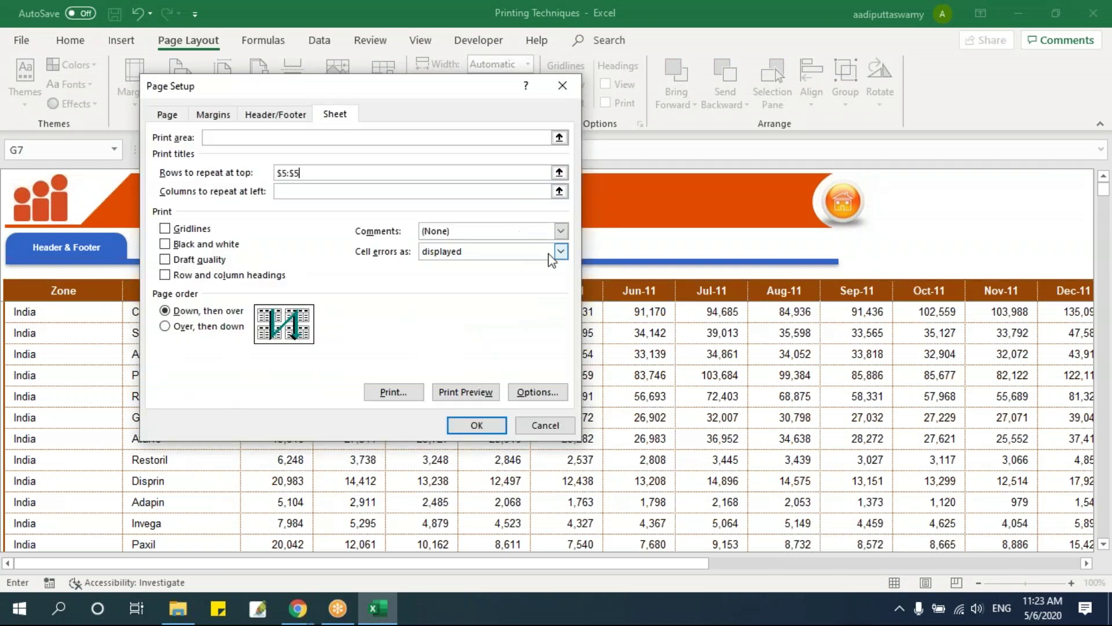
Make the Zone and Drug columns ($B:$C) repeat at the left of every printed page and preview the printout
left_click(559, 190)
left_click_drag(81, 319, 173, 342)
left_click(572, 107)
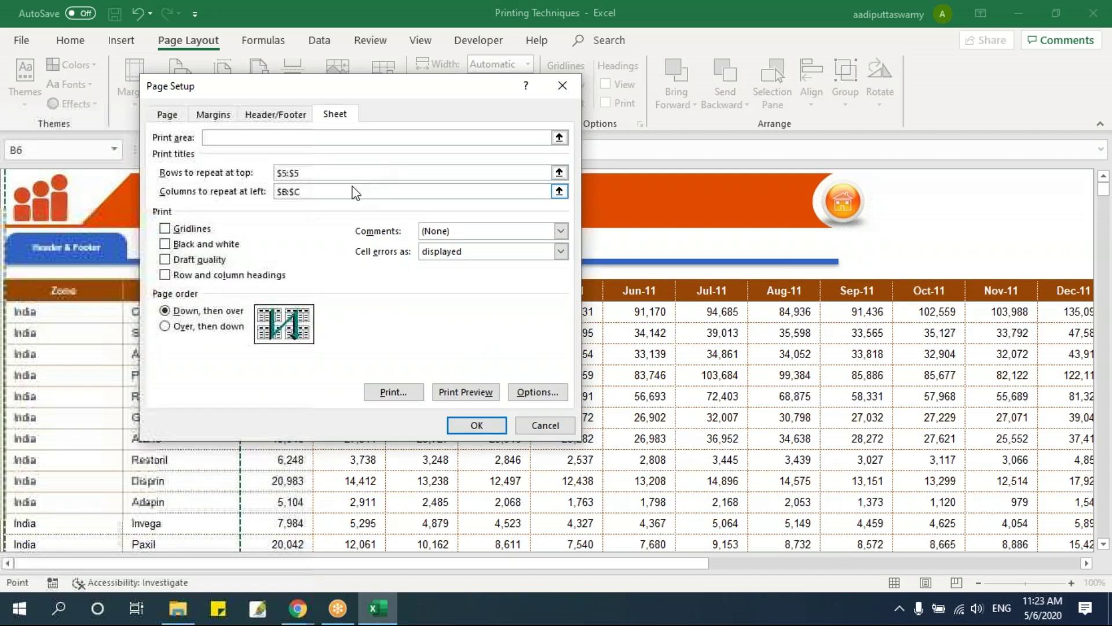
left_click(479, 393)
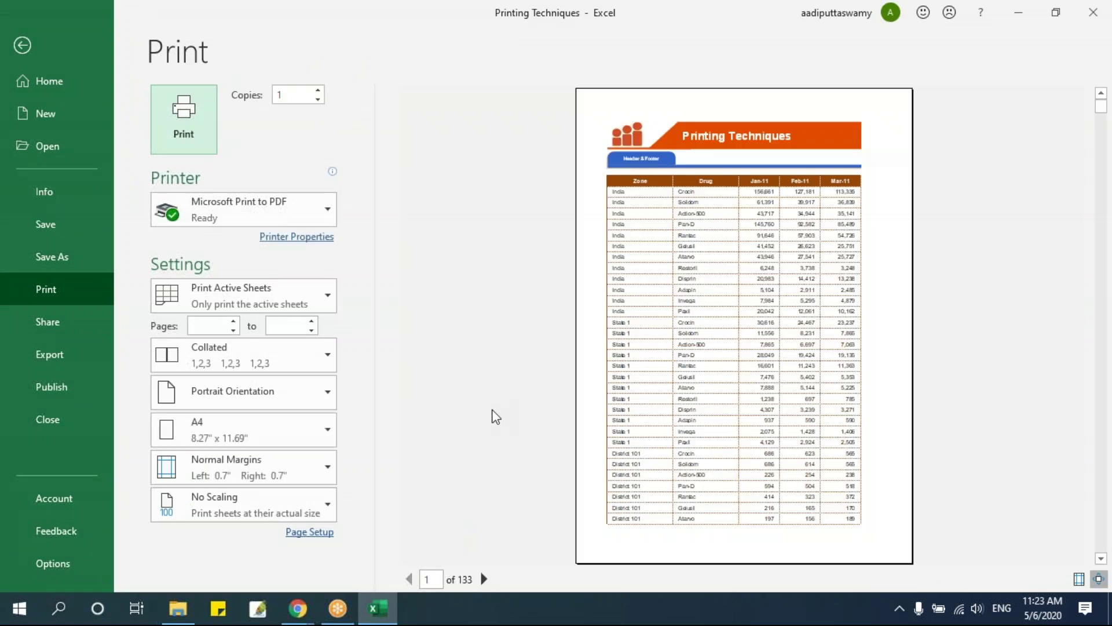
Check the repeated titles on the preview pages up to page 16 and set the page orientation to landscape
left_click(680, 239)
scroll(680, 239, "down", 5)
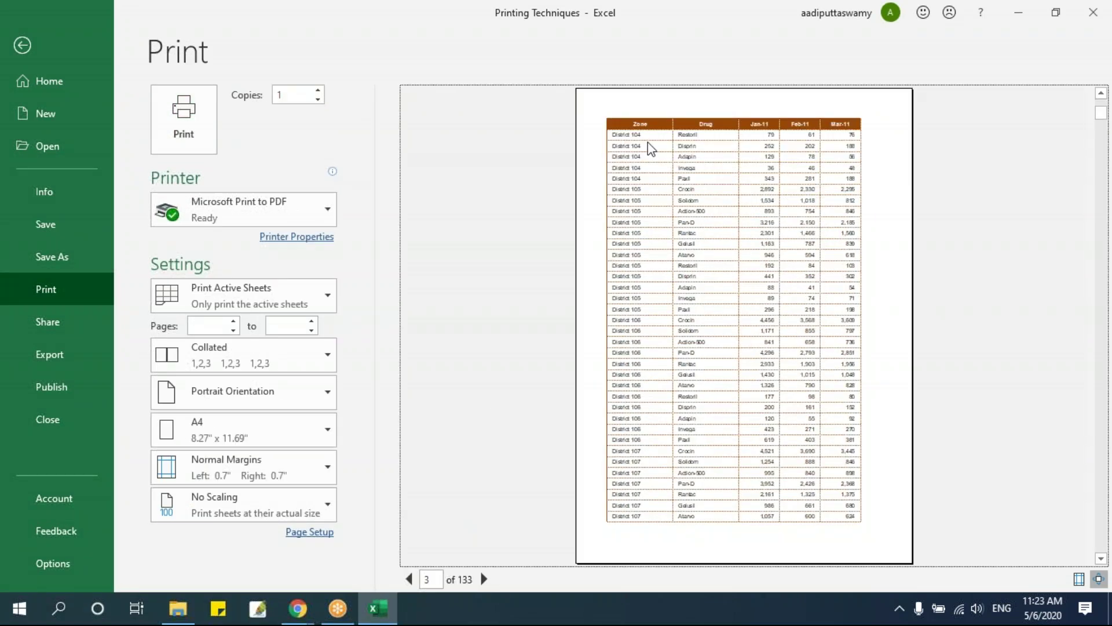
scroll(661, 285, "down", 10)
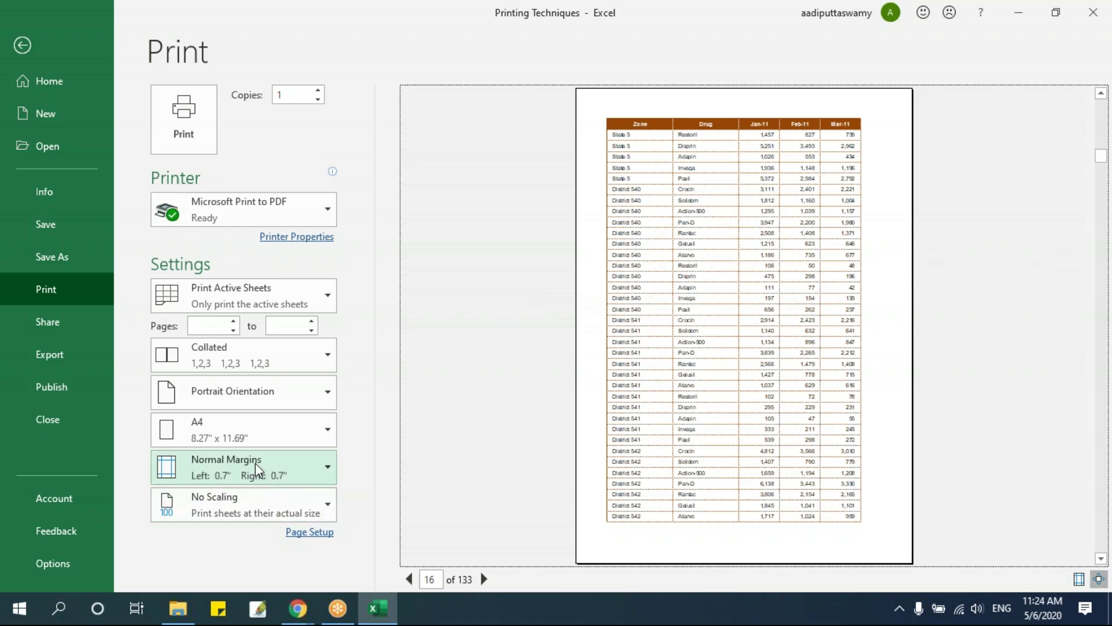
left_click(222, 394)
left_click(229, 430)
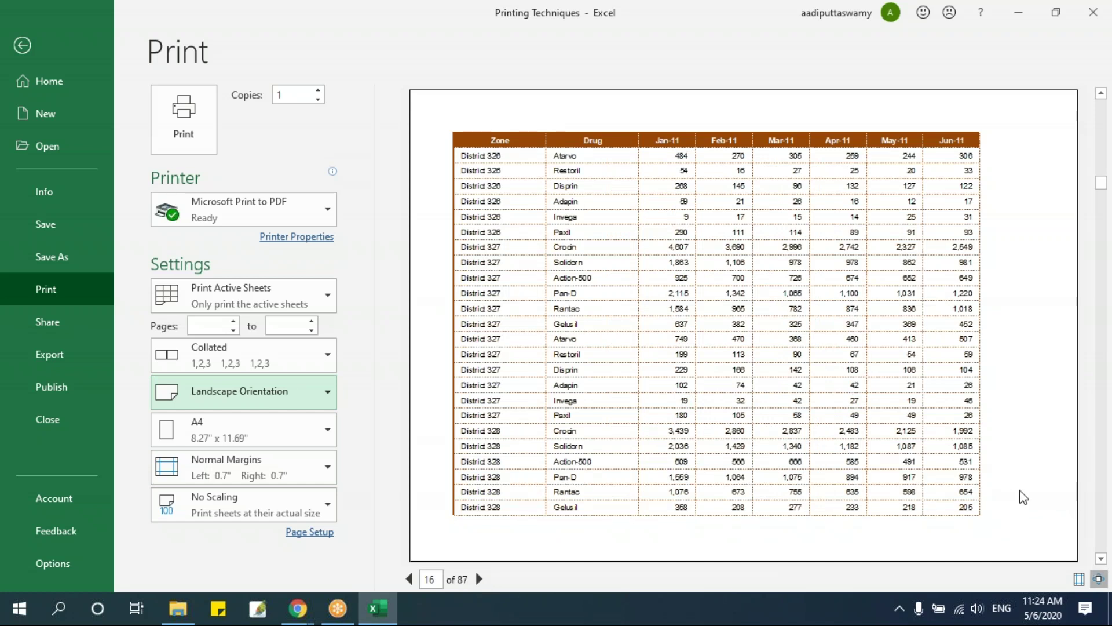
Show the margin guides in the print preview and reduce the left margin to 0.24" and the right margin to 0.14"
left_click(1080, 580)
left_click_drag(1038, 455, 1065, 498)
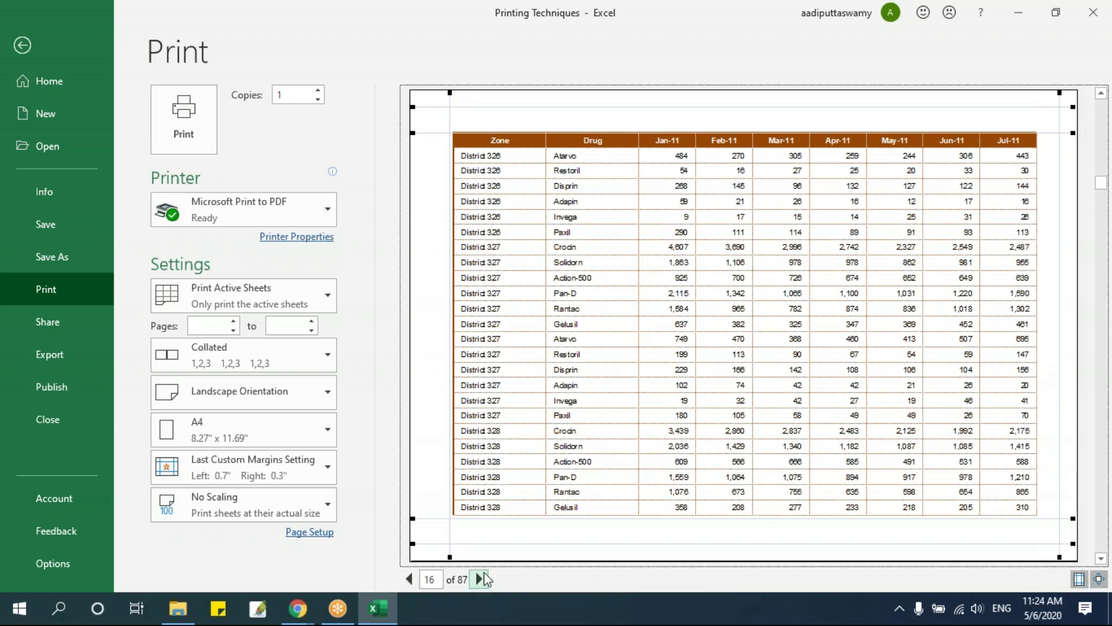
left_click_drag(449, 438, 423, 458)
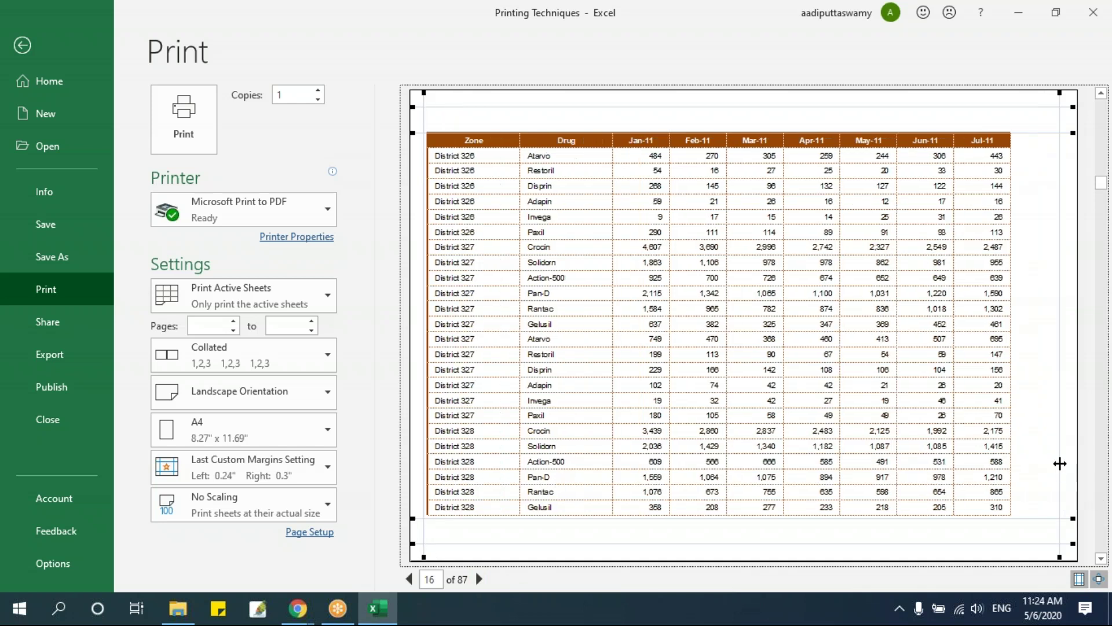
left_click_drag(1062, 470, 1070, 467)
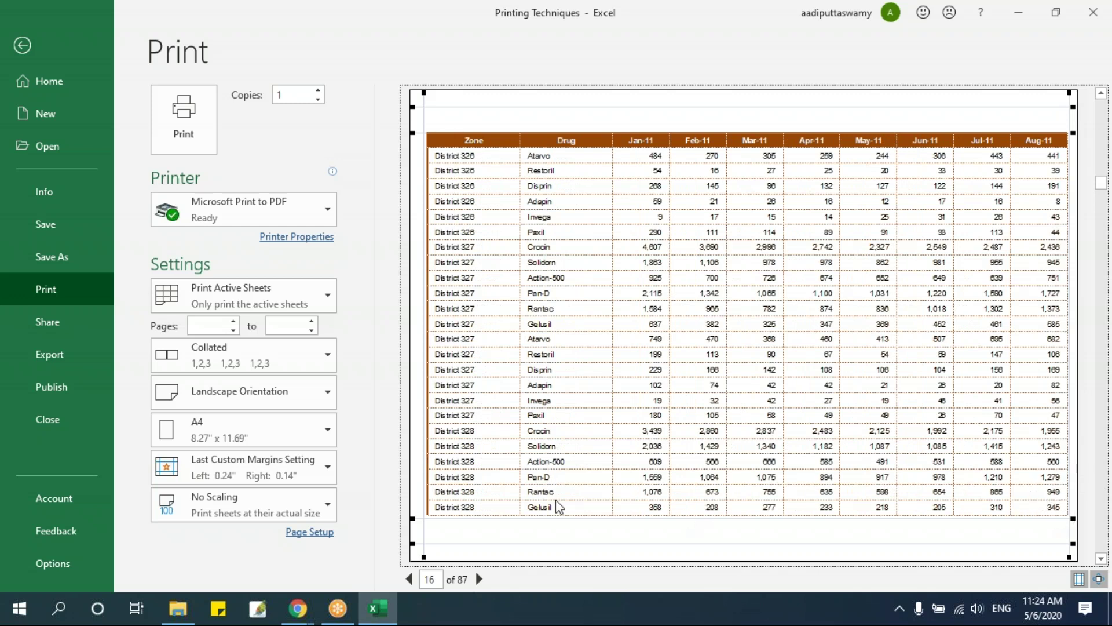
Reduce the left page margin to 0.18" and set the print scaling to 80% of normal size
left_click_drag(424, 442, 421, 443)
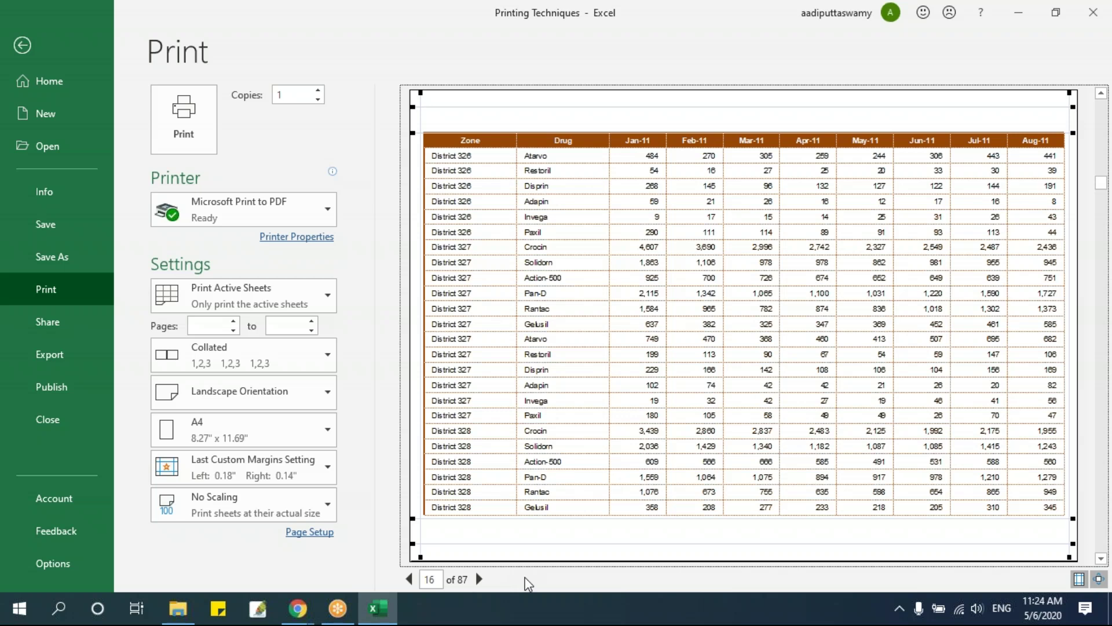
left_click(311, 532)
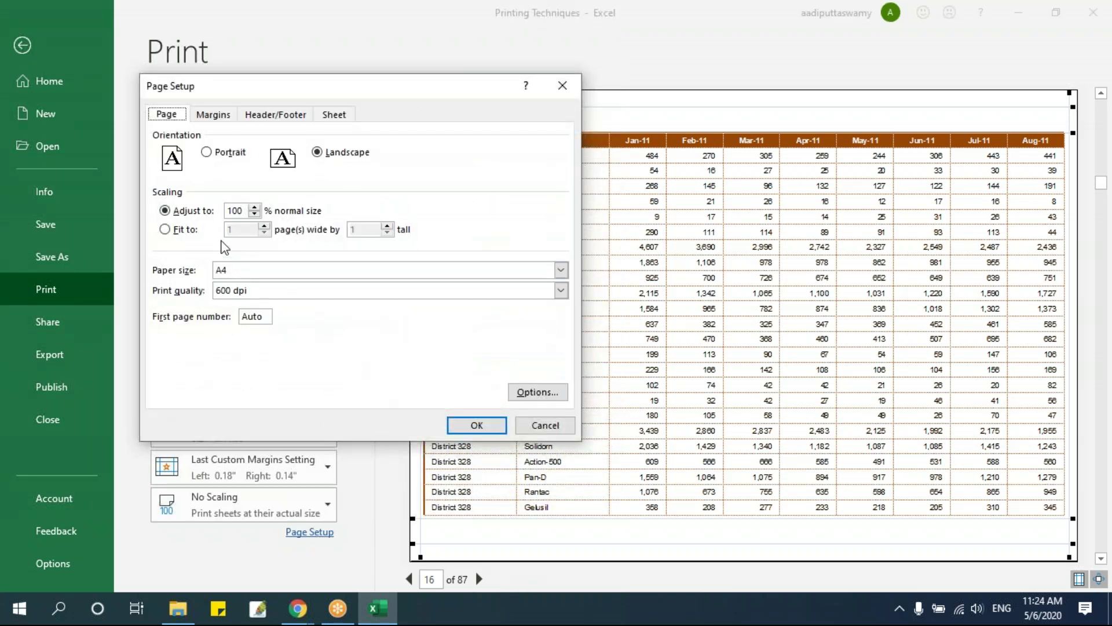
left_click(245, 212)
double_click(234, 210)
left_click(495, 427)
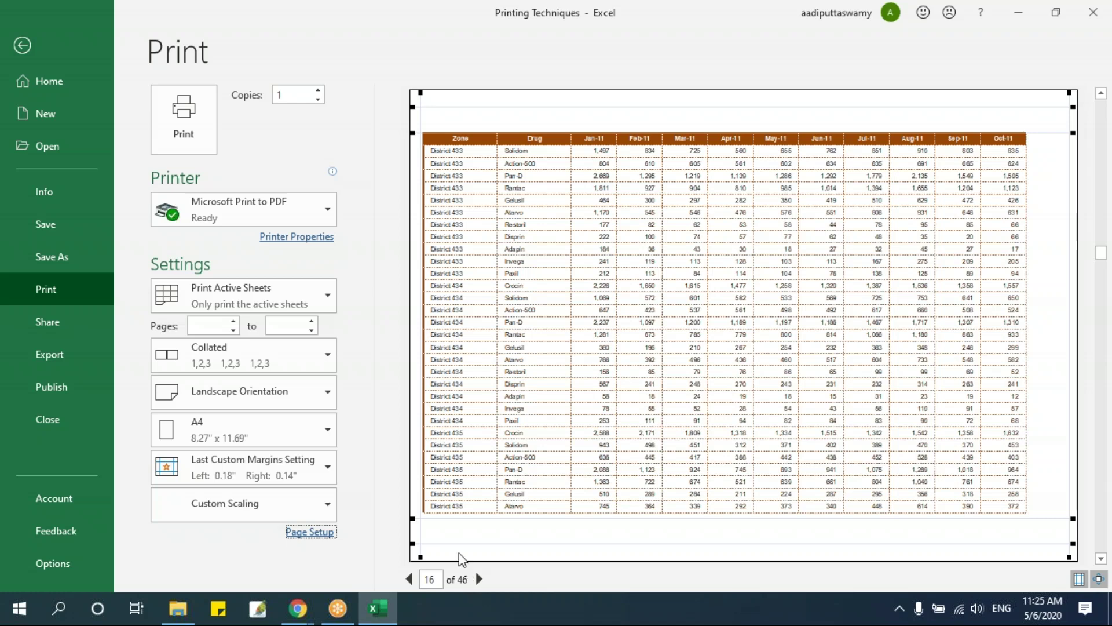
Reduce the bottom and top page margins in the print preview so more rows fit on each page
left_click_drag(460, 519, 467, 535)
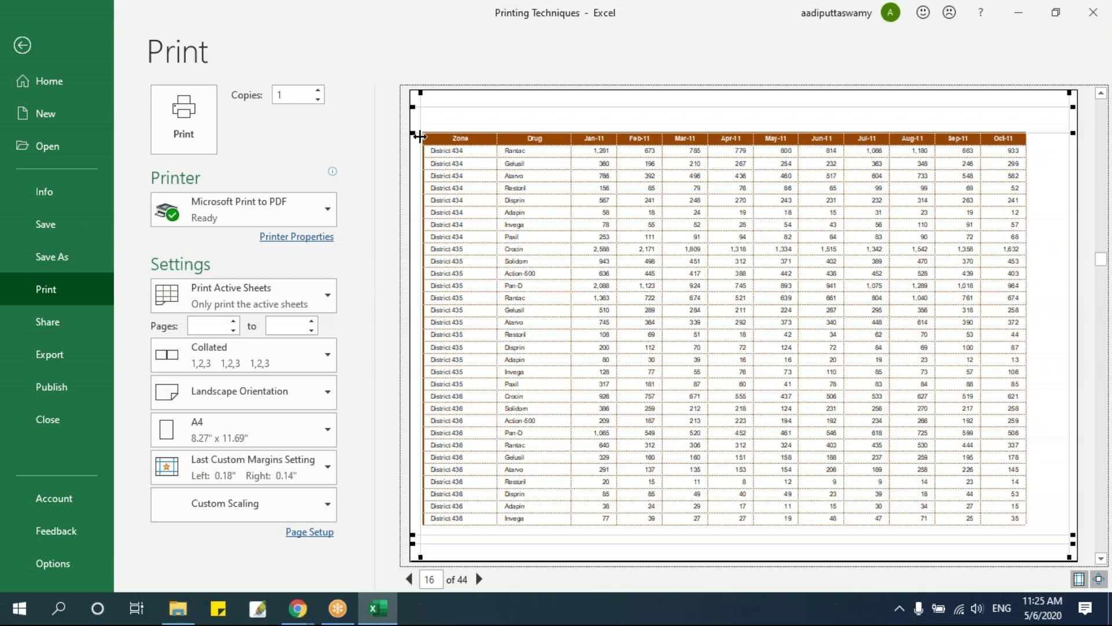
left_click_drag(422, 136, 560, 116)
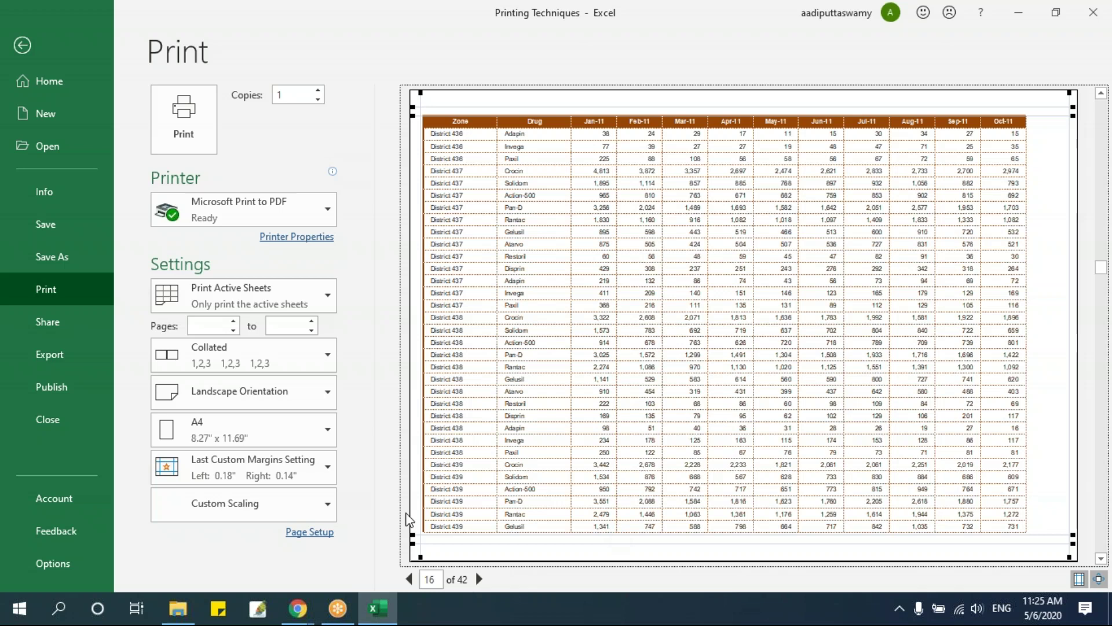
left_click(318, 532)
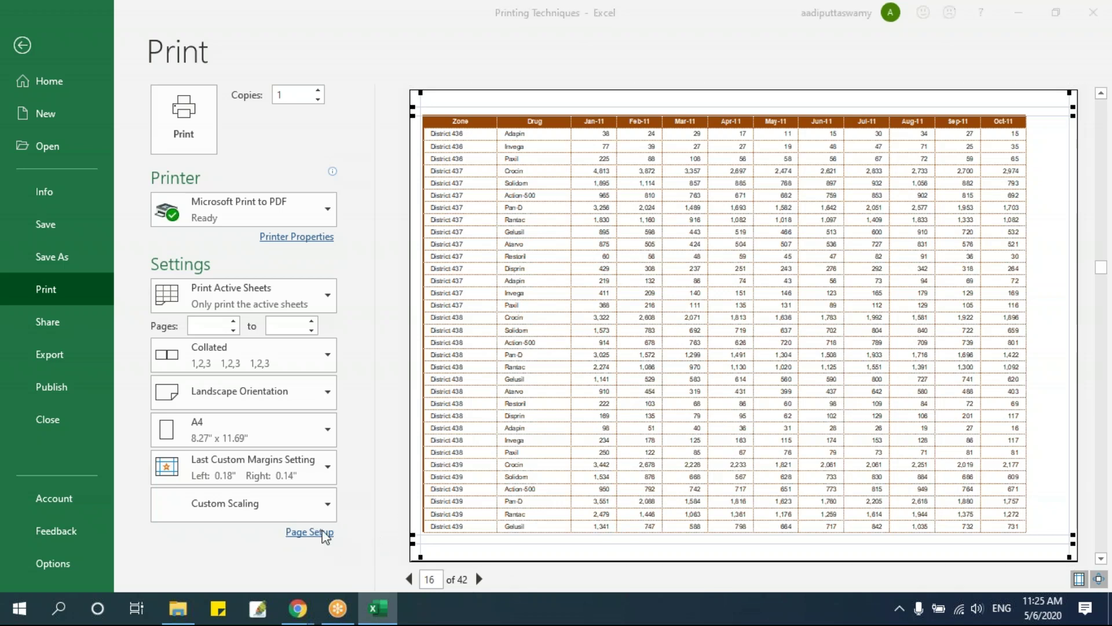
left_click(293, 114)
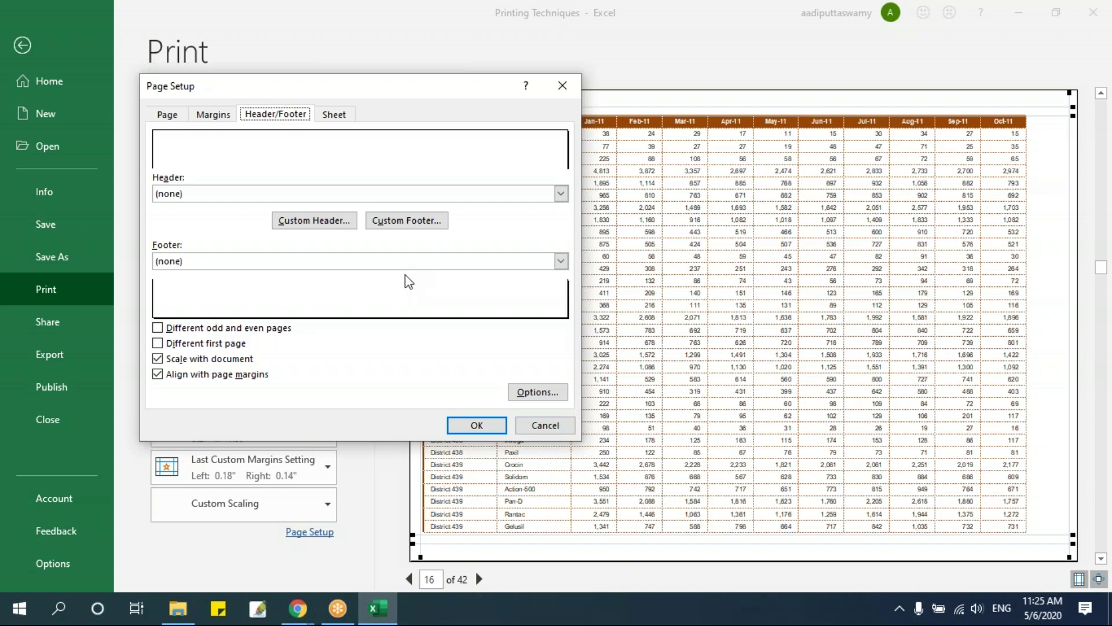
left_click(335, 226)
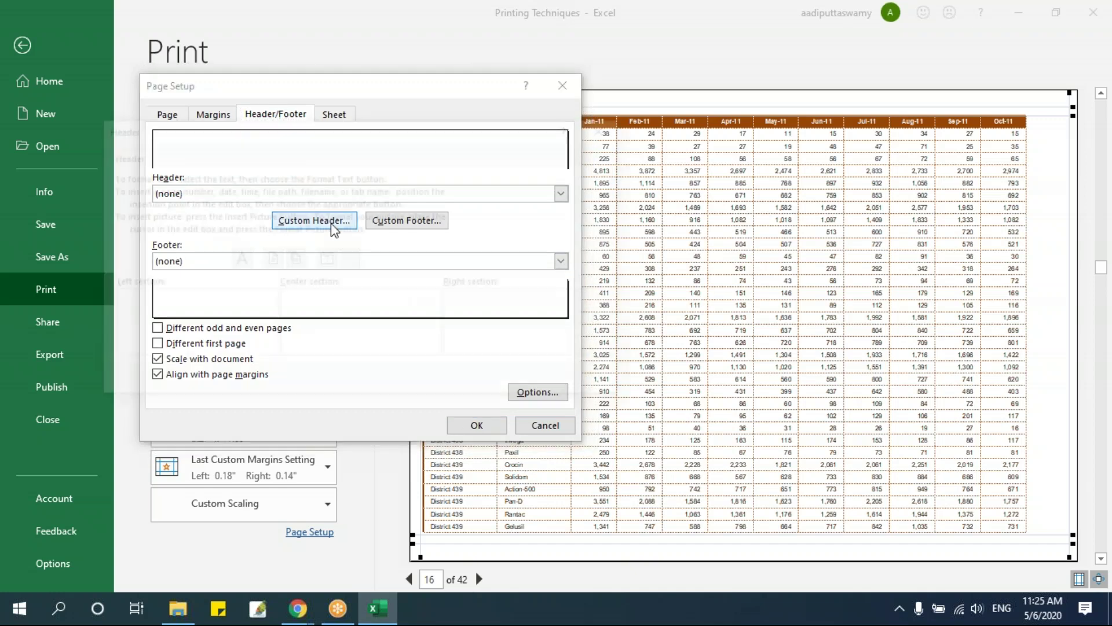
left_click_drag(327, 136, 437, 184)
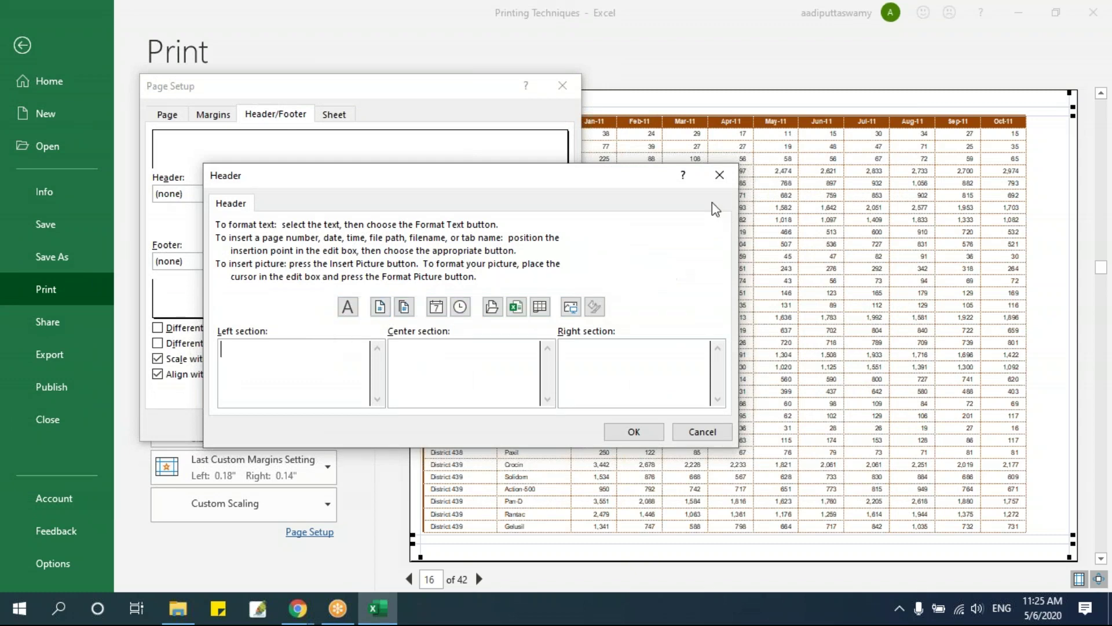
left_click(718, 175)
left_click(544, 423)
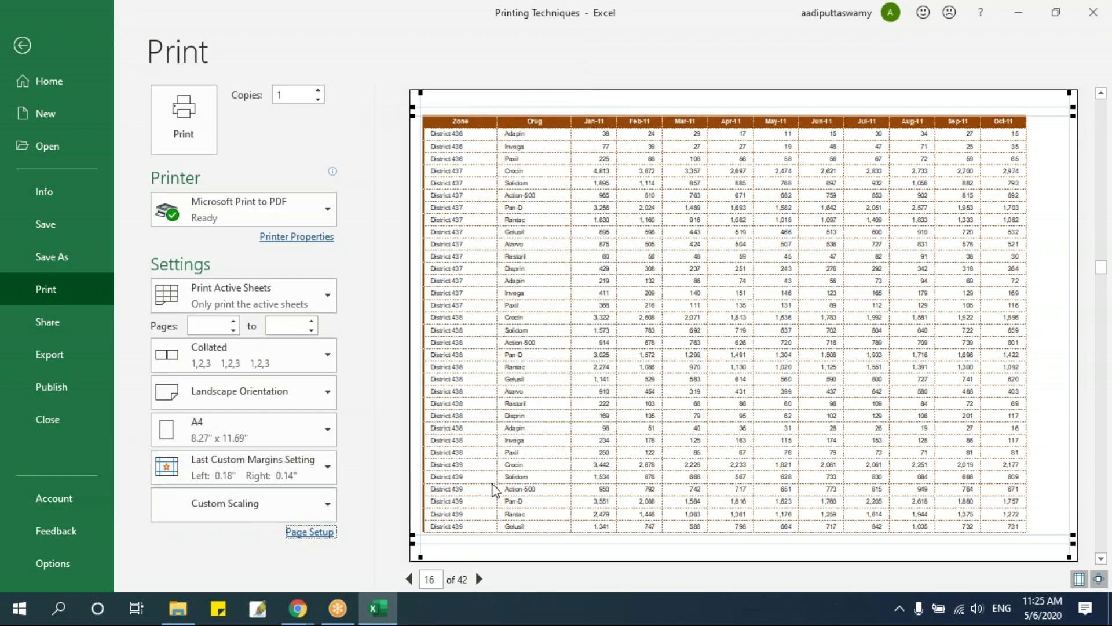
Add a custom footer with the page number and page total, "&[Page] of &[Pages]", in the right section
left_click(311, 532)
left_click(283, 115)
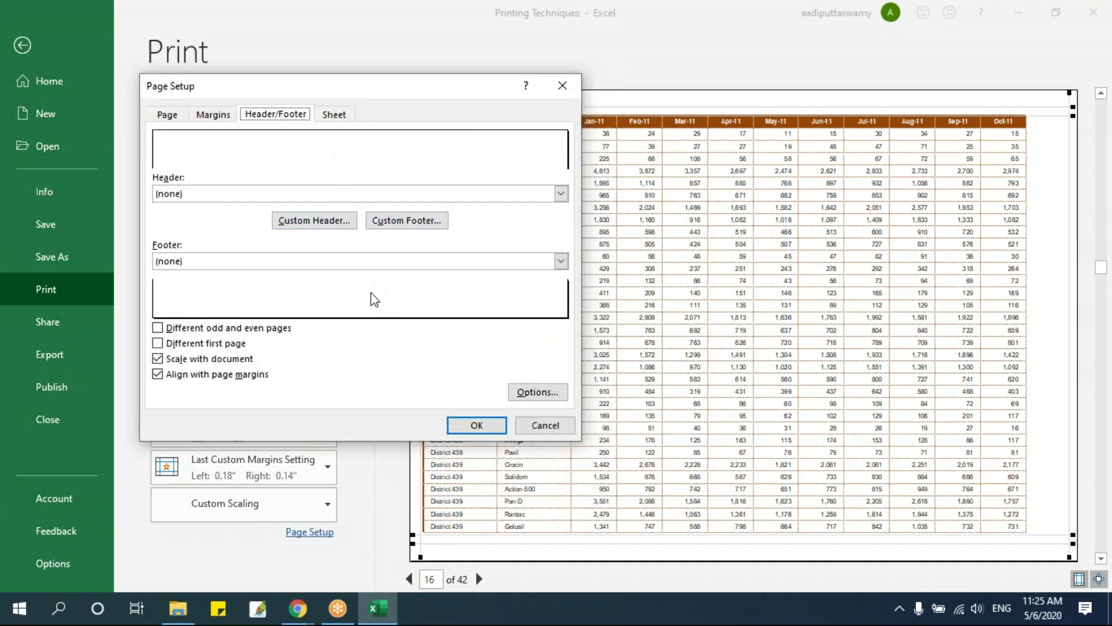
left_click(327, 224)
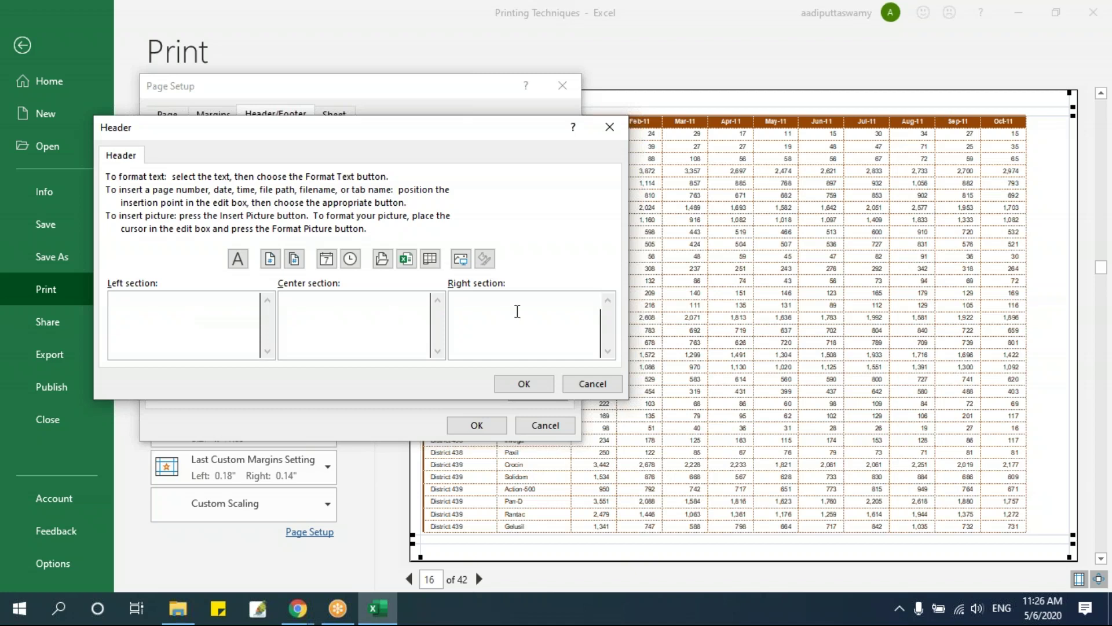
left_click(610, 128)
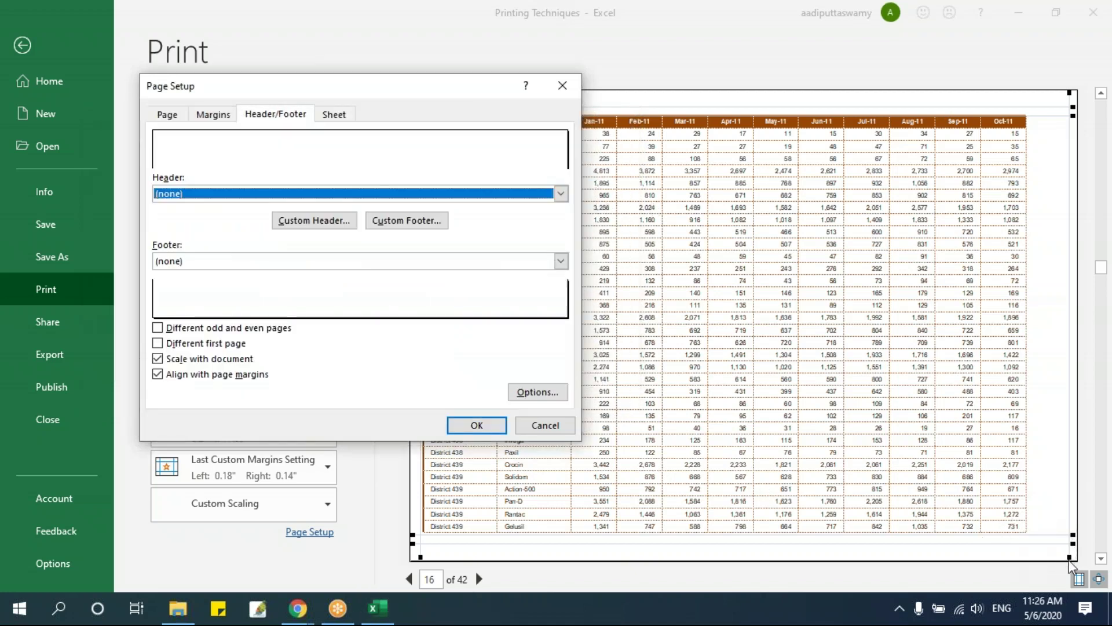
left_click(401, 222)
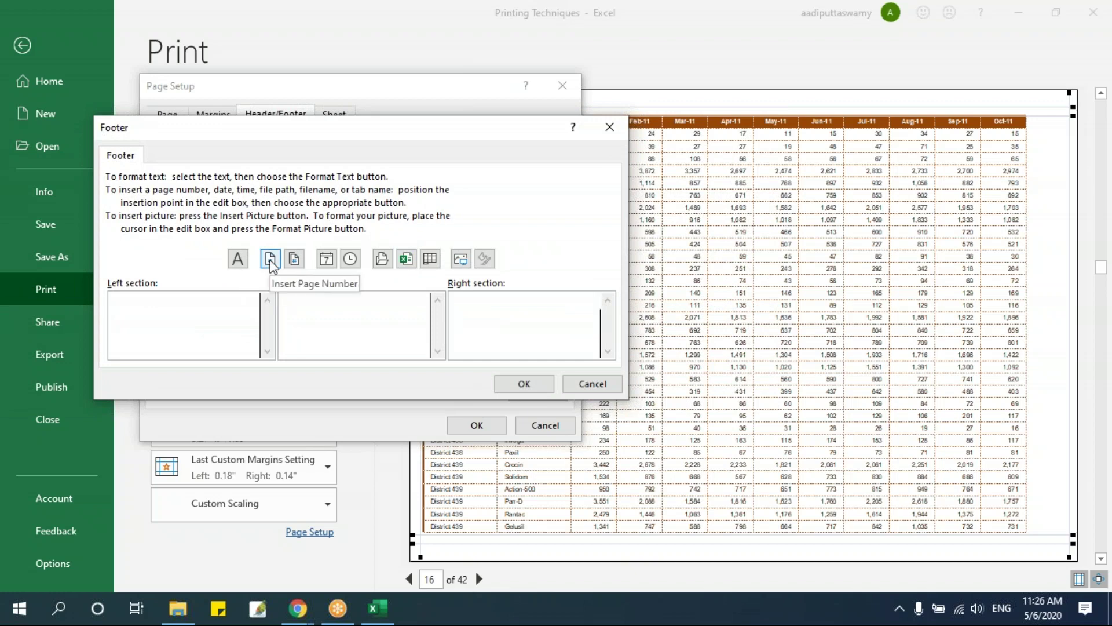
left_click(270, 261)
type("of")
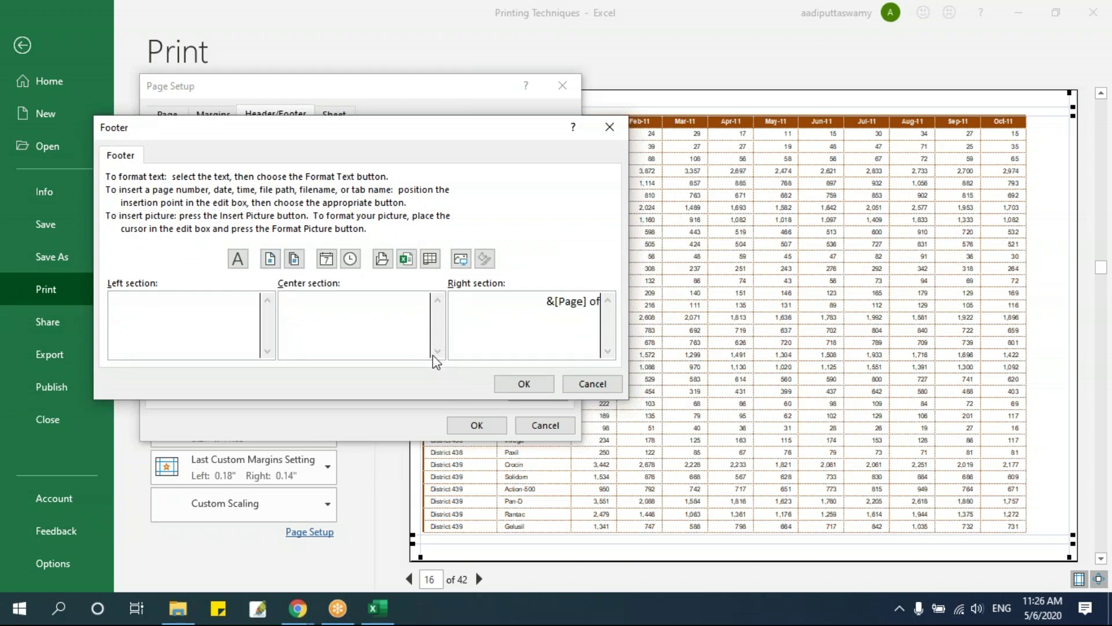
left_click(294, 259)
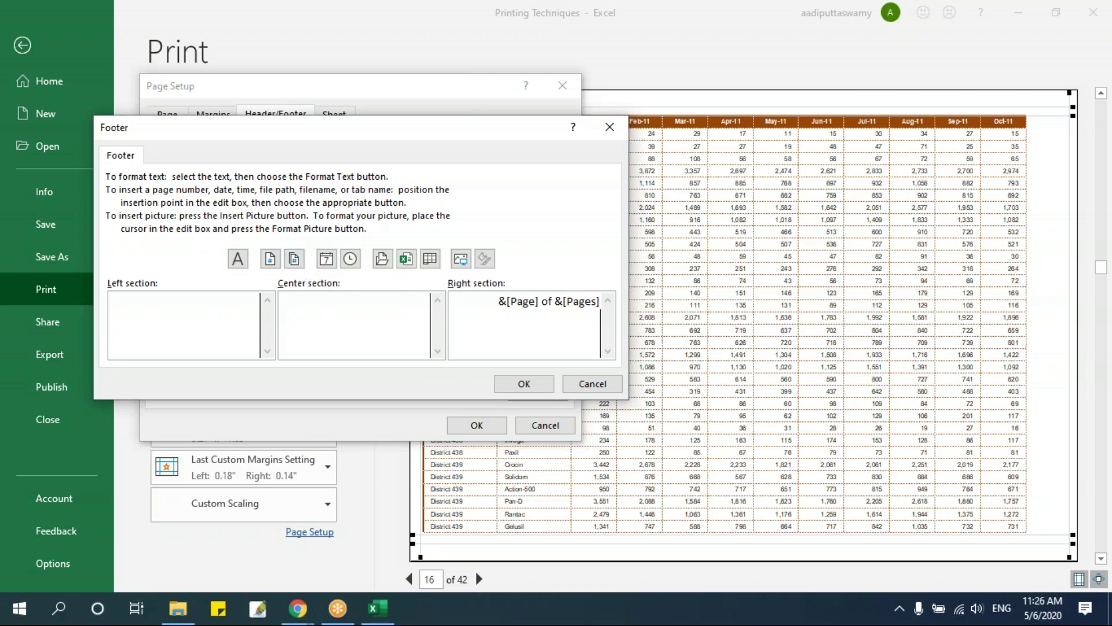
left_click(541, 385)
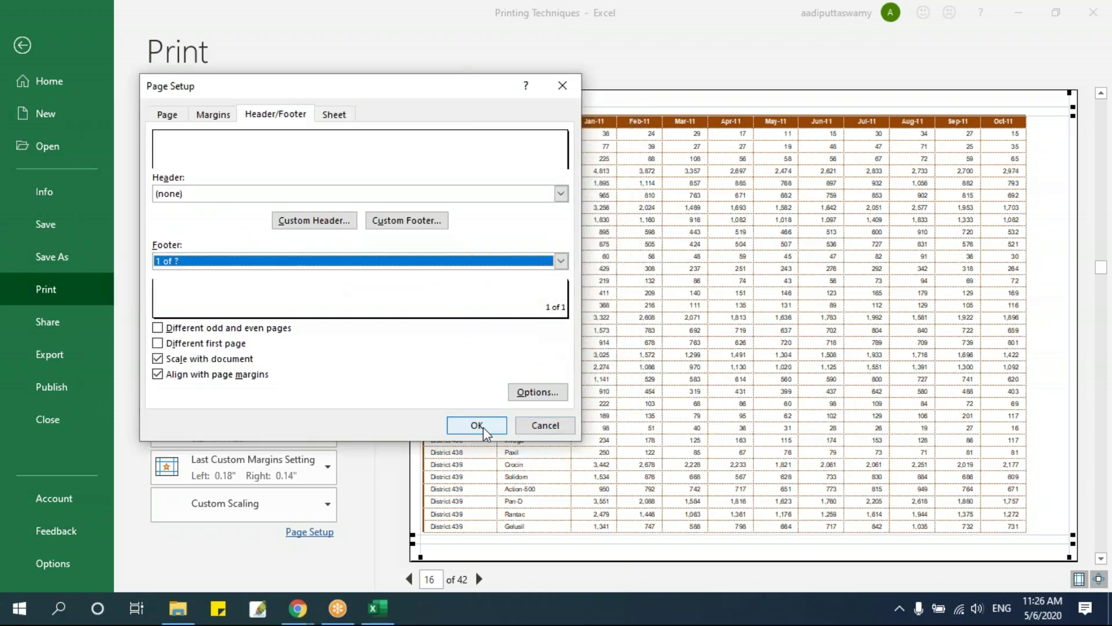
left_click(532, 426)
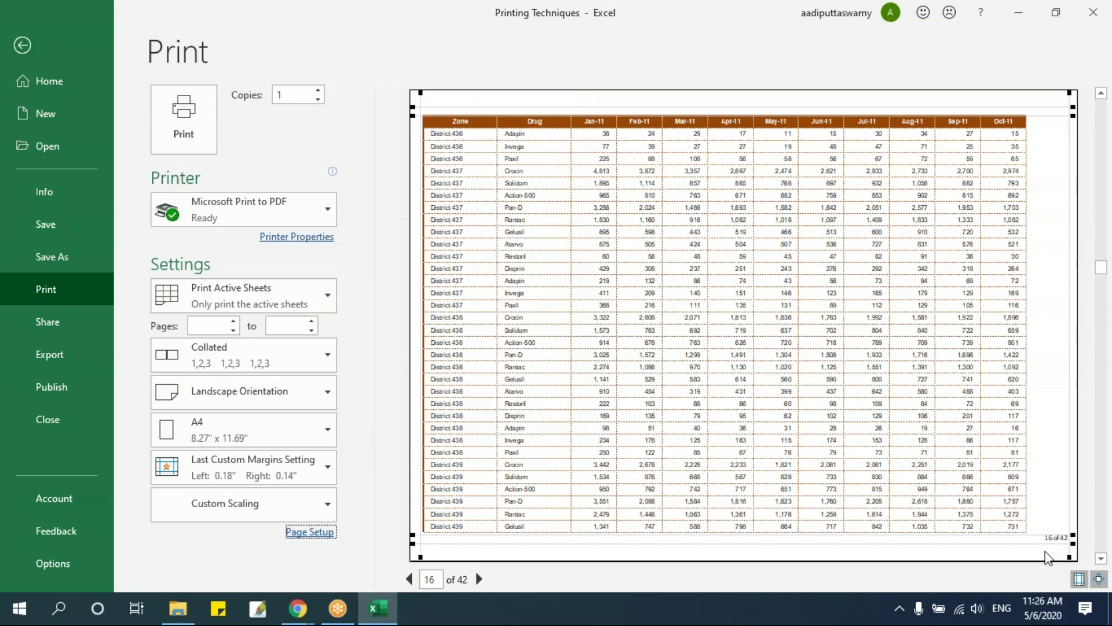
Zoom in on the footer of page 16 in the print preview and hide the margin guides
left_click(1099, 581)
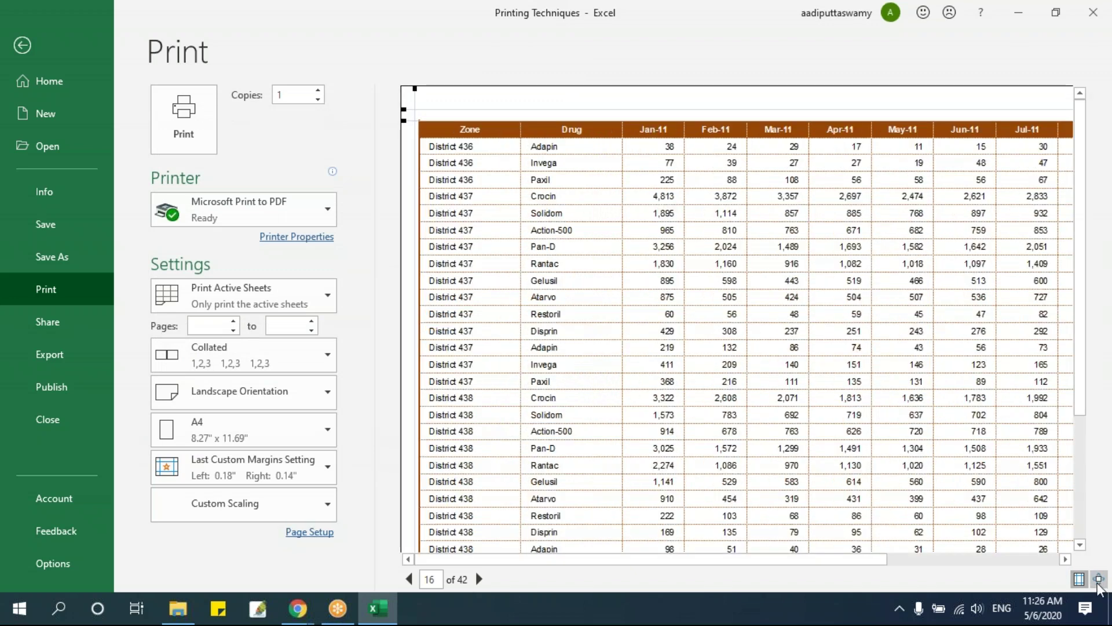
left_click(1048, 559)
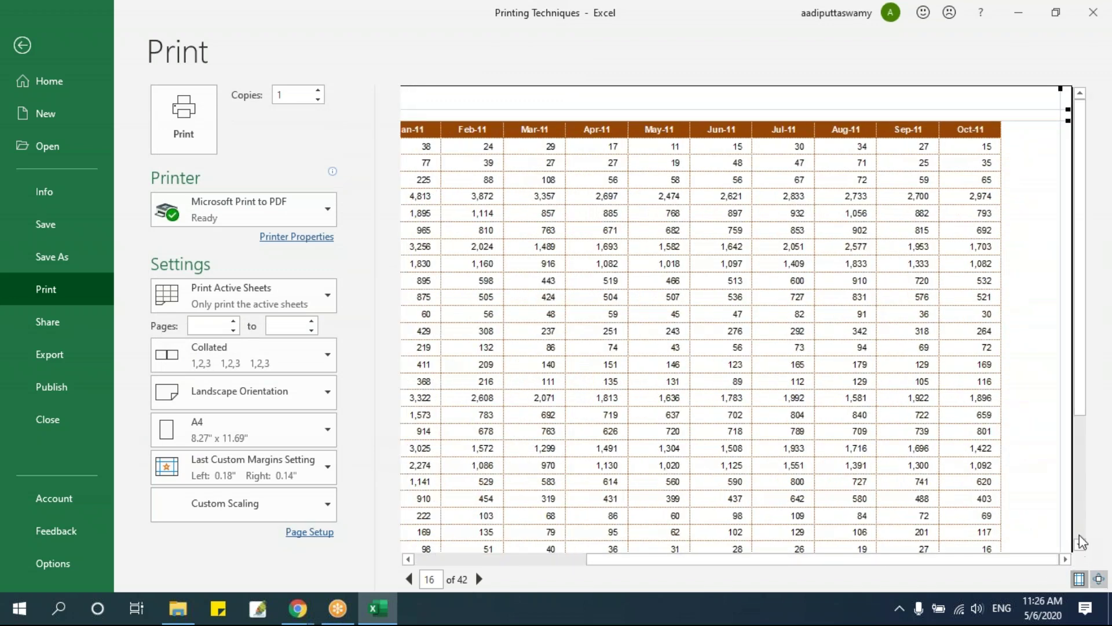
left_click(1080, 545)
left_click(1080, 579)
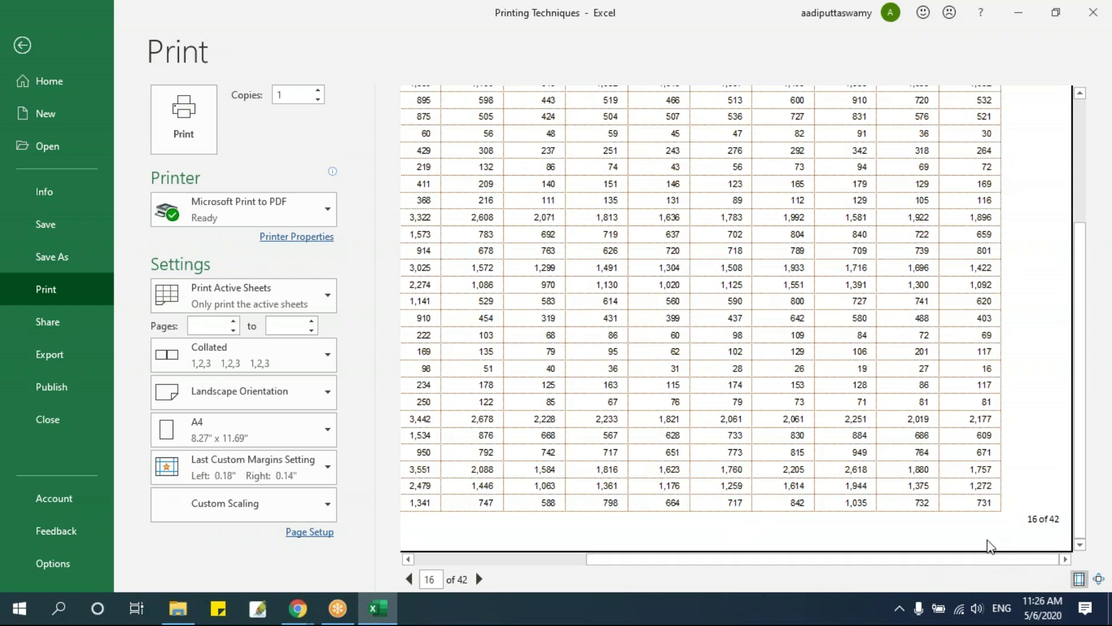
Check the page-number footer on the following preview pages up to page 24
left_click(480, 579)
left_click(480, 579)
left_click(481, 578)
left_click(481, 579)
left_click(480, 579)
left_click(480, 579)
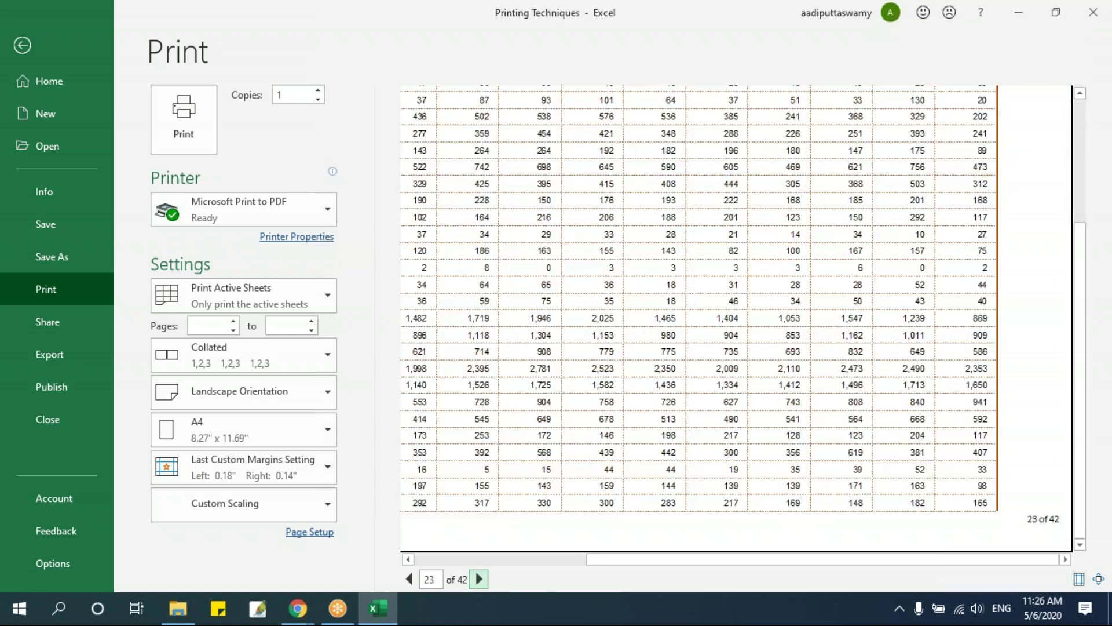
left_click(480, 579)
left_click(480, 579)
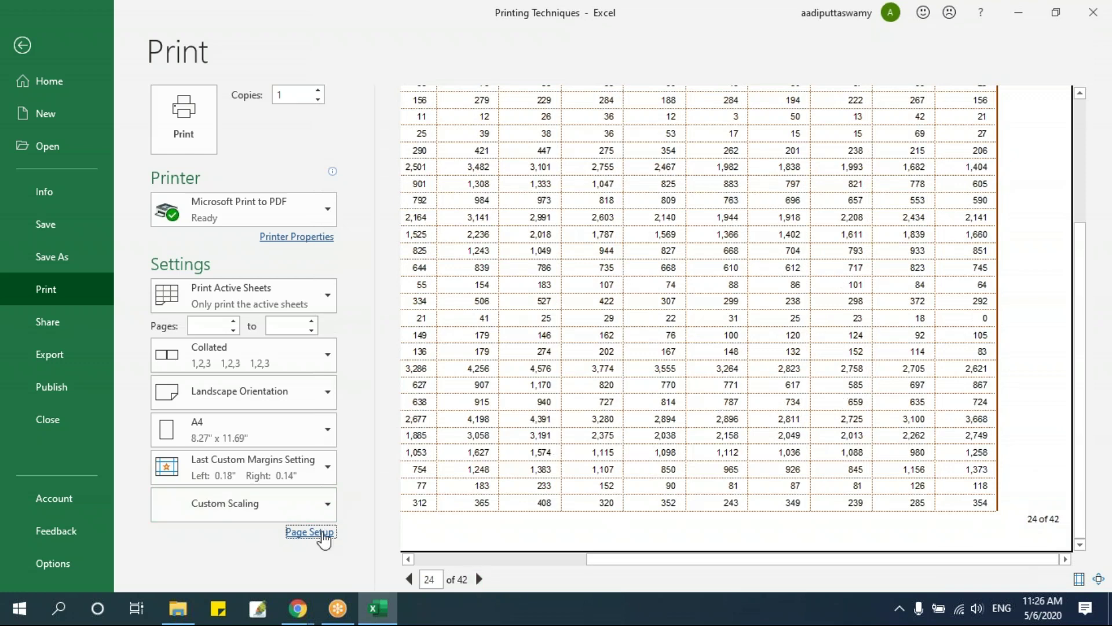
Add the file name to the left section of a custom header and zoom in on it in the print preview
left_click(331, 534)
left_click(275, 115)
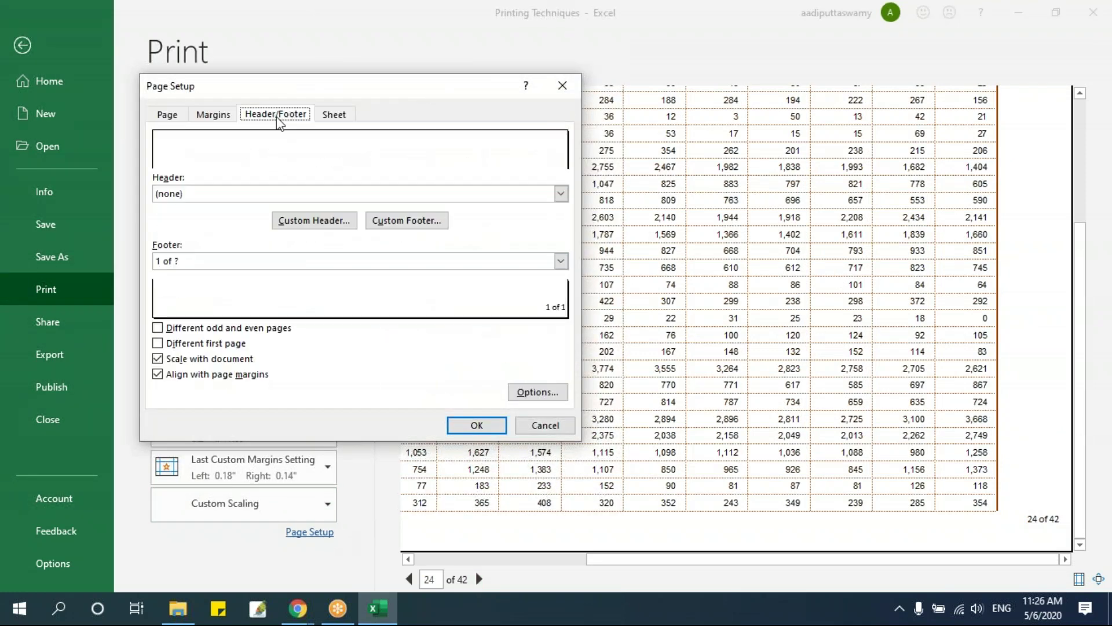
left_click(322, 217)
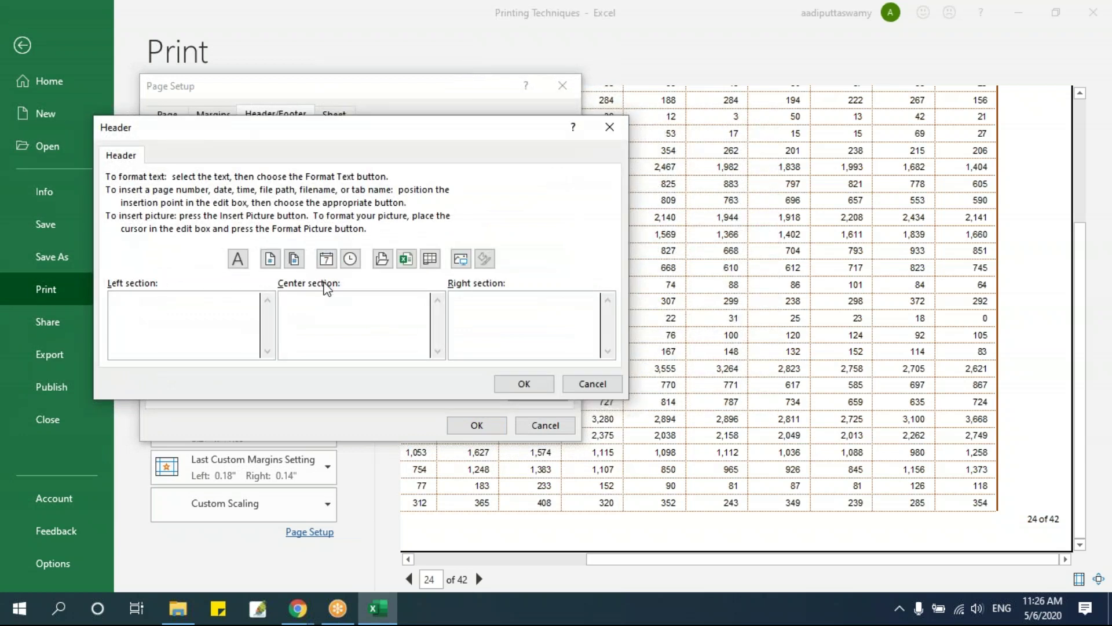
left_click(405, 262)
left_click(524, 385)
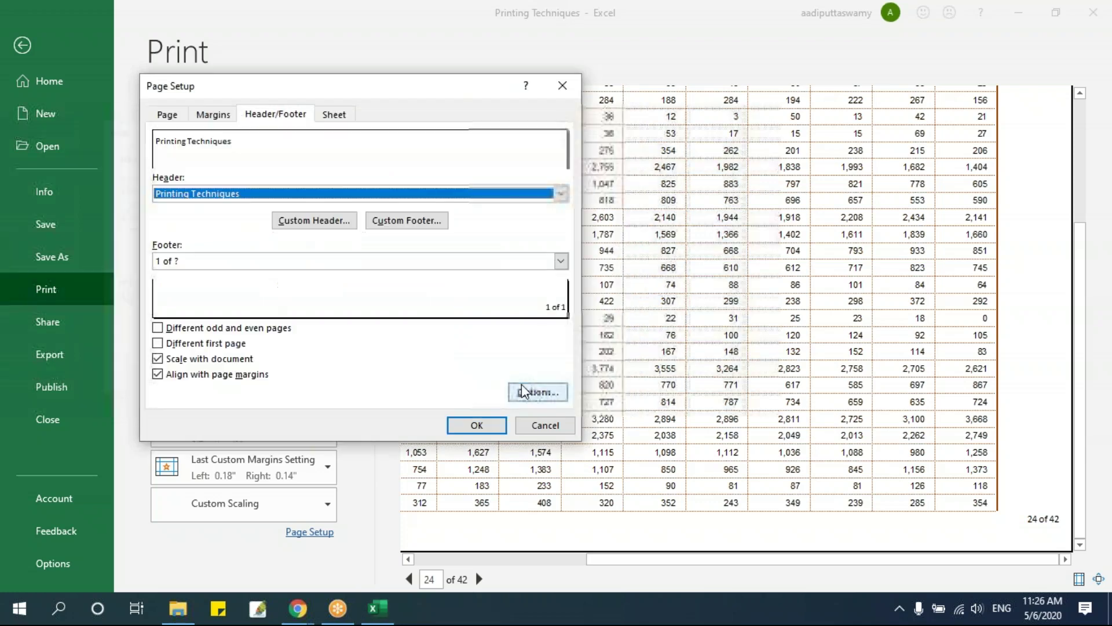
left_click(477, 426)
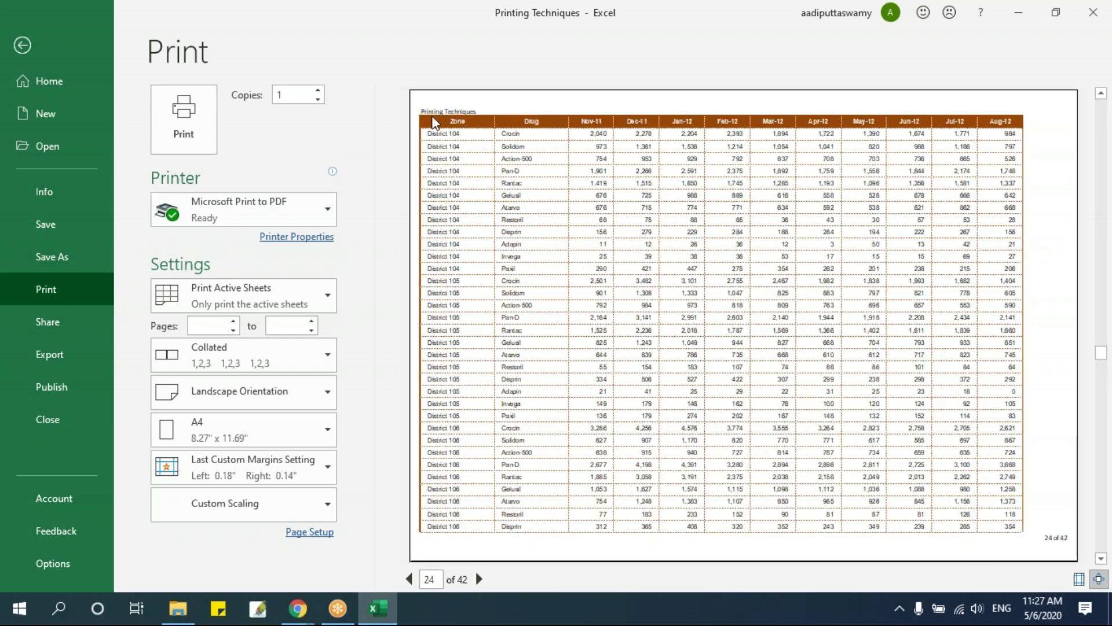
left_click(1099, 578)
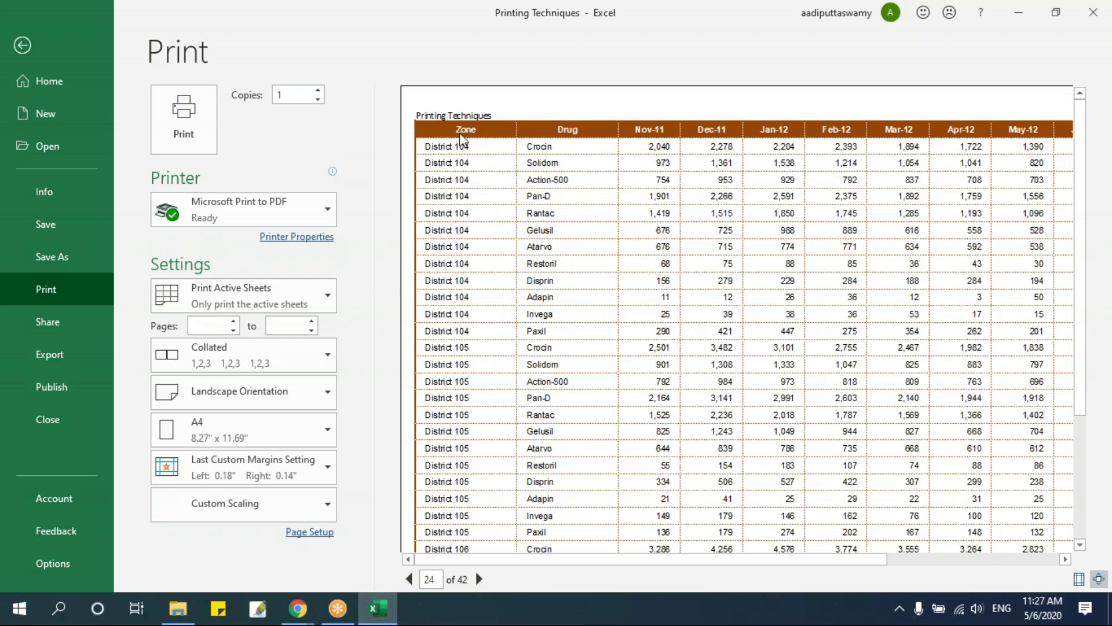
left_click(595, 255)
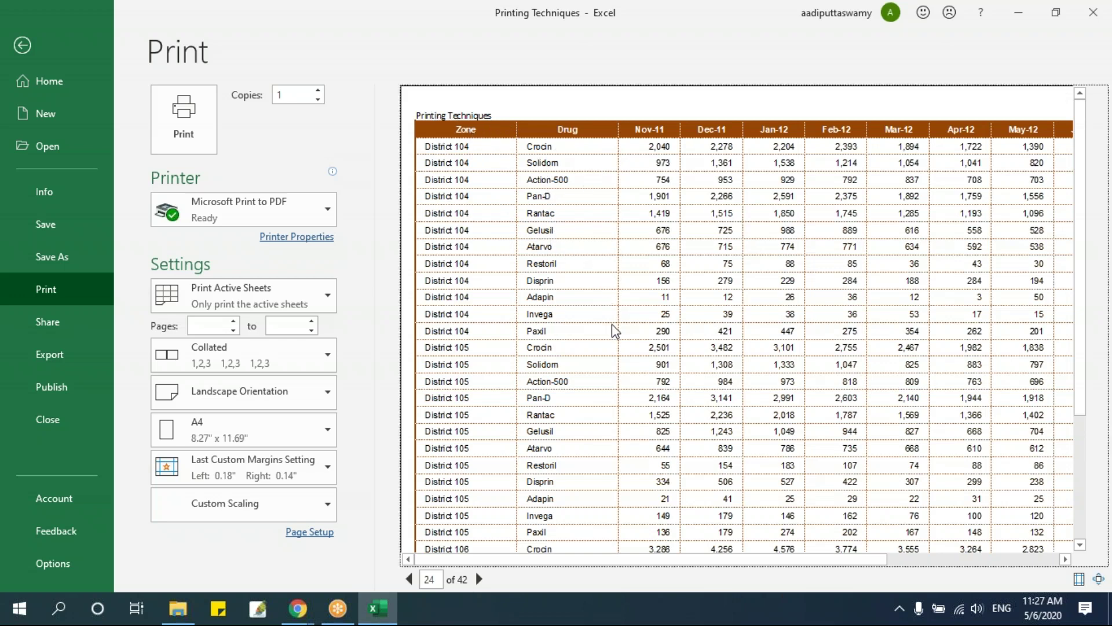
Leave the print preview, select cell H9 and switch the worksheet to Page Break Preview
key("Escape")
left_click(545, 375)
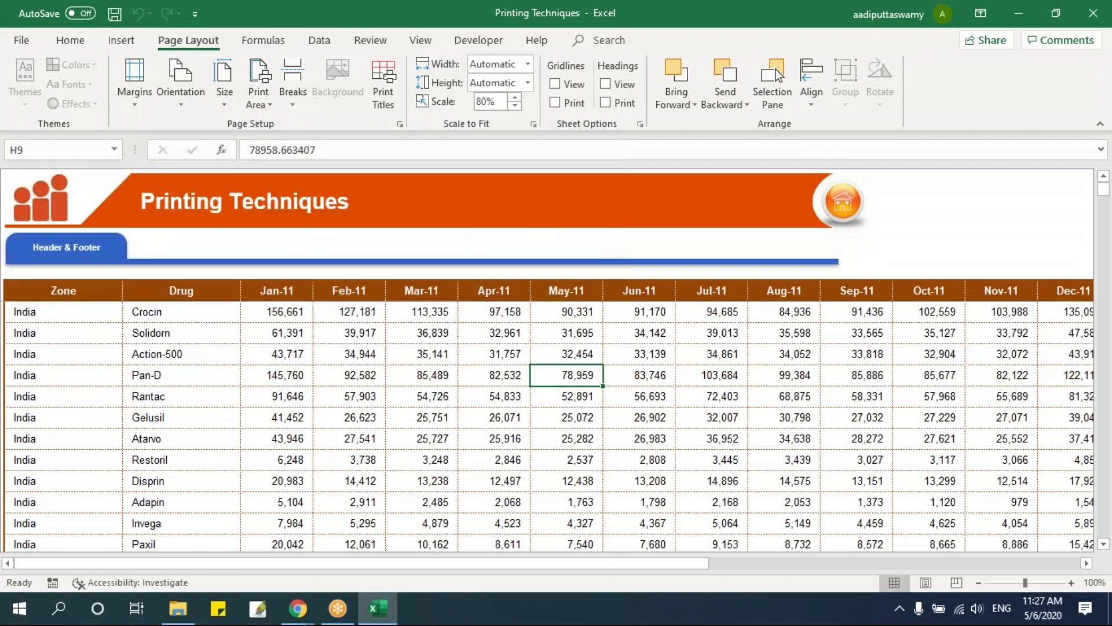
left_click(421, 40)
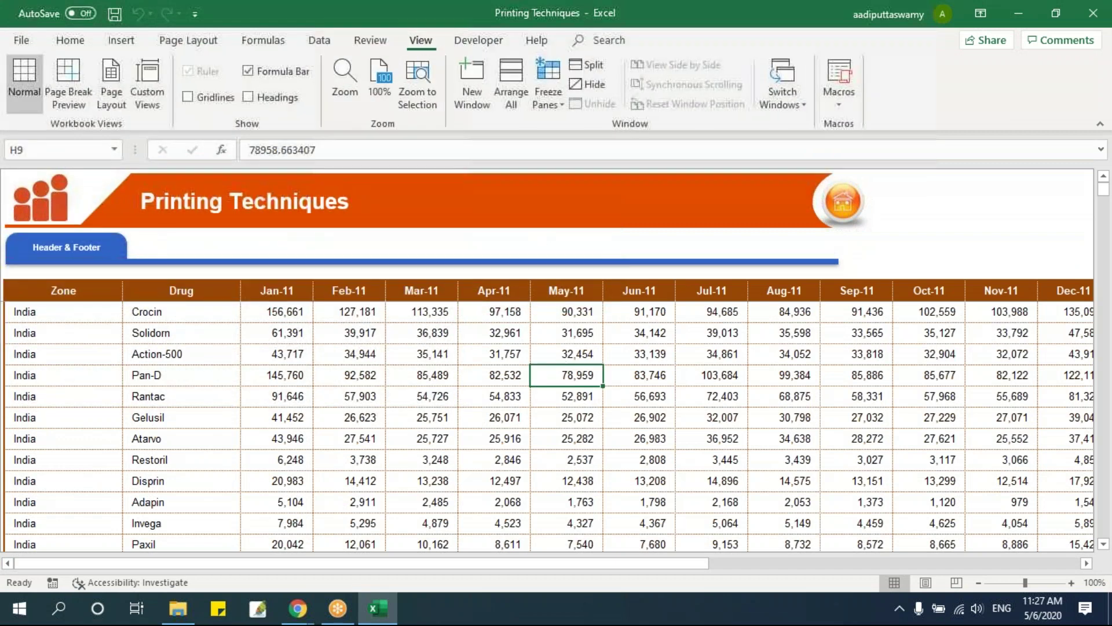
left_click(72, 99)
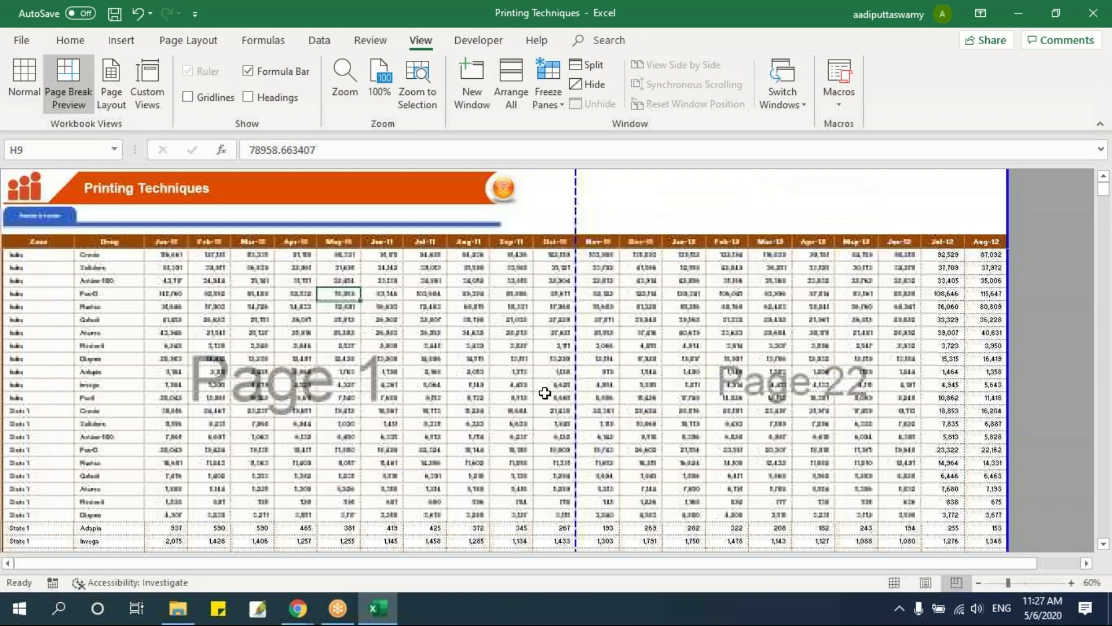
Examine how the dashed page breaks divide the worksheet's rows and columns into printed pages
scroll(563, 450, "down", 8)
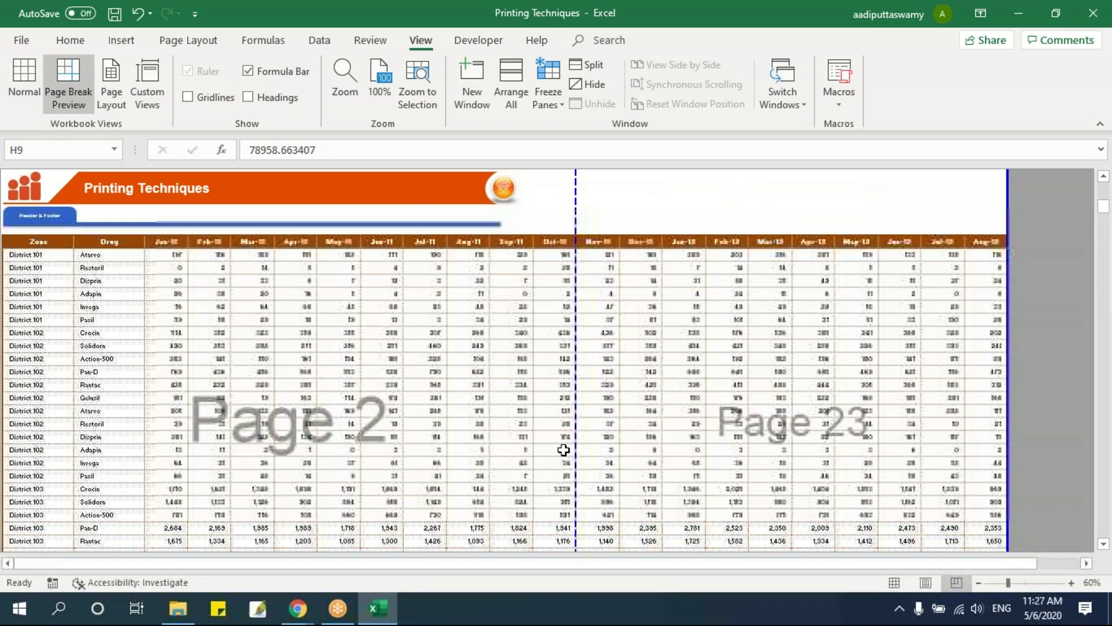
scroll(563, 450, "up", 8)
scroll(337, 393, "down", 10)
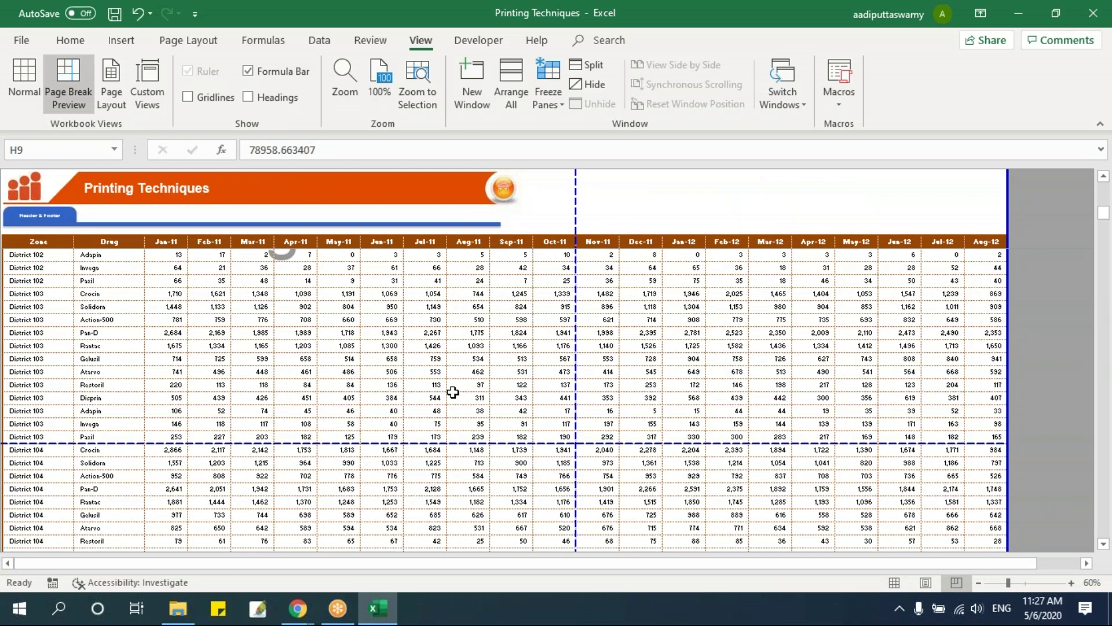
scroll(453, 395, "down", 7)
scroll(1103, 394, "down", 7)
scroll(1101, 354, "up", 7)
scroll(579, 358, "up", 15)
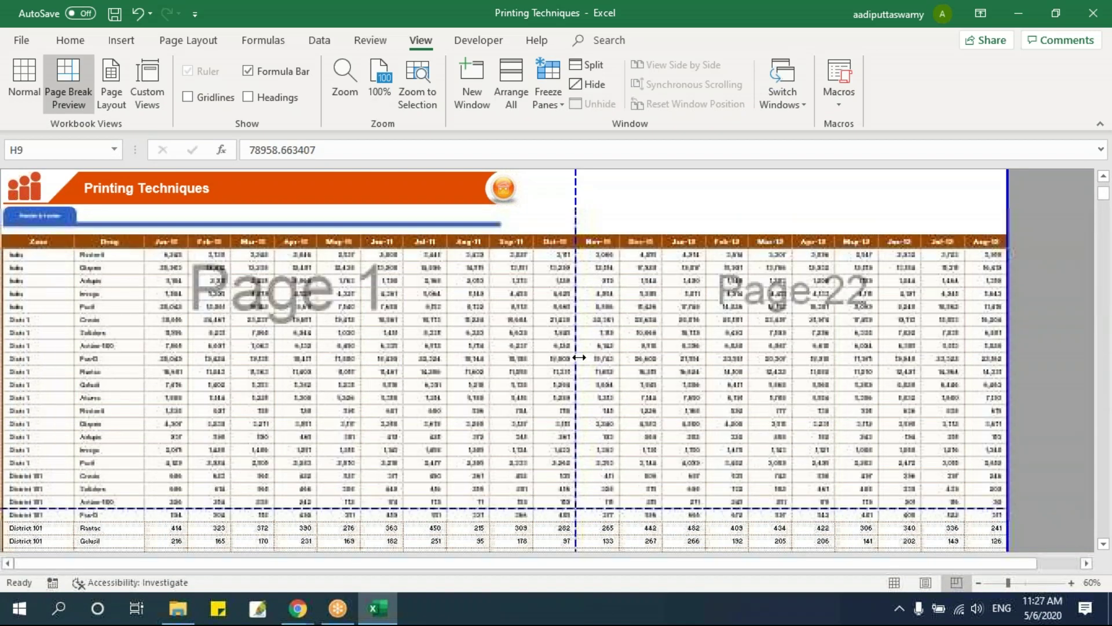
Examine how the page numbers run down and across the worksheet in the page break preview
left_click(427, 348)
scroll(427, 359, "down", 8)
left_click(426, 385)
scroll(429, 435, "down", 5)
scroll(431, 480, "down", 6)
left_click(425, 436)
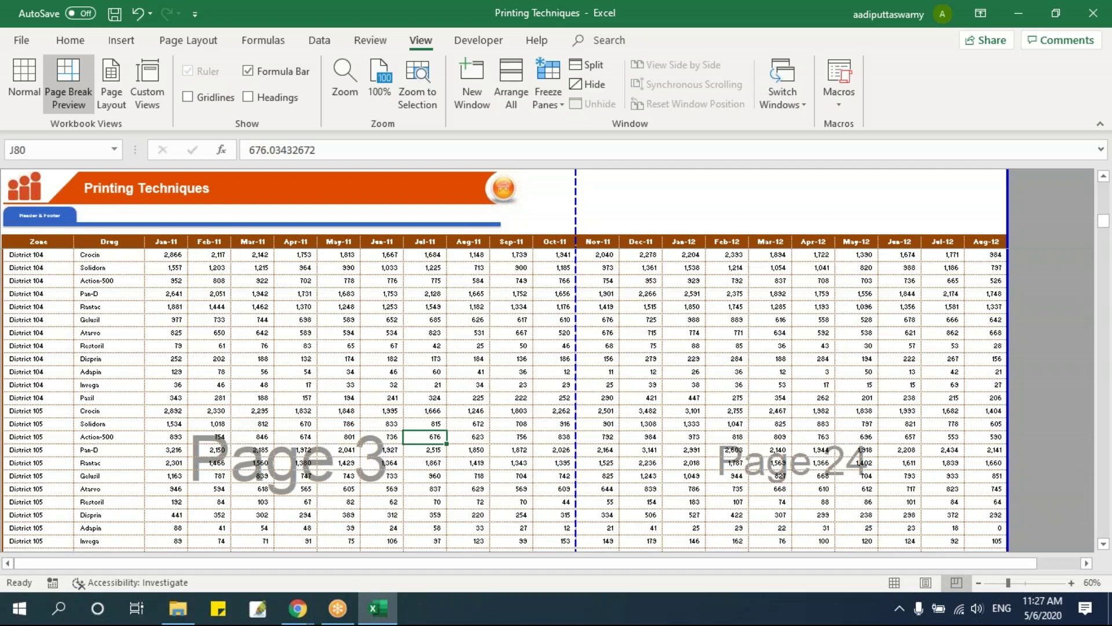
Set the sheet's printing page order to Over, then down in the page setup
left_click(189, 49)
left_click(384, 97)
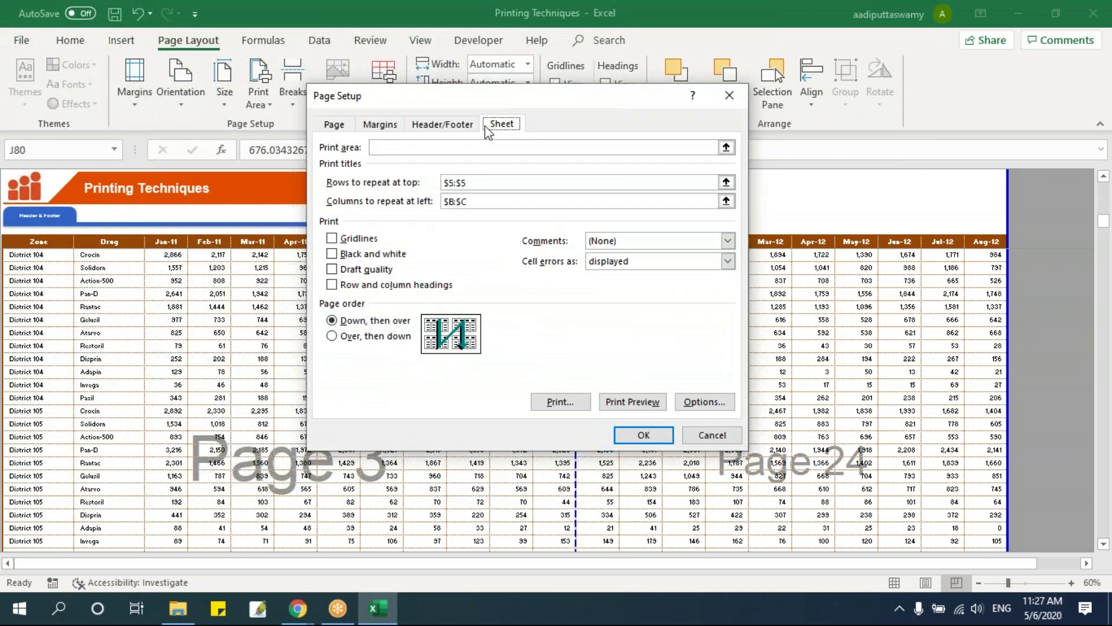
left_click(346, 337)
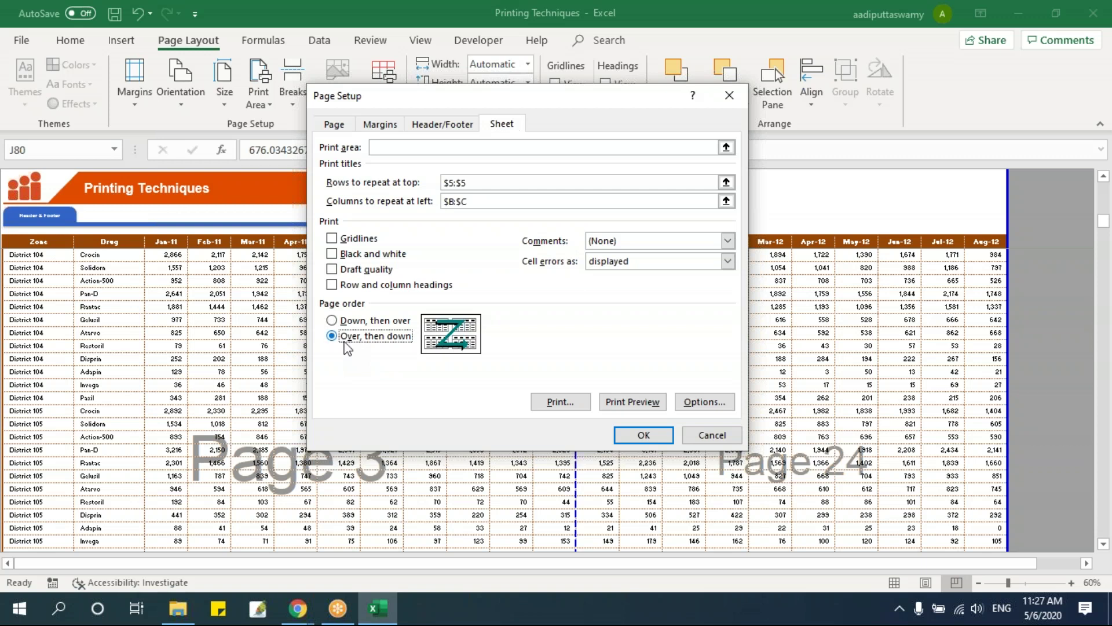
left_click(373, 320)
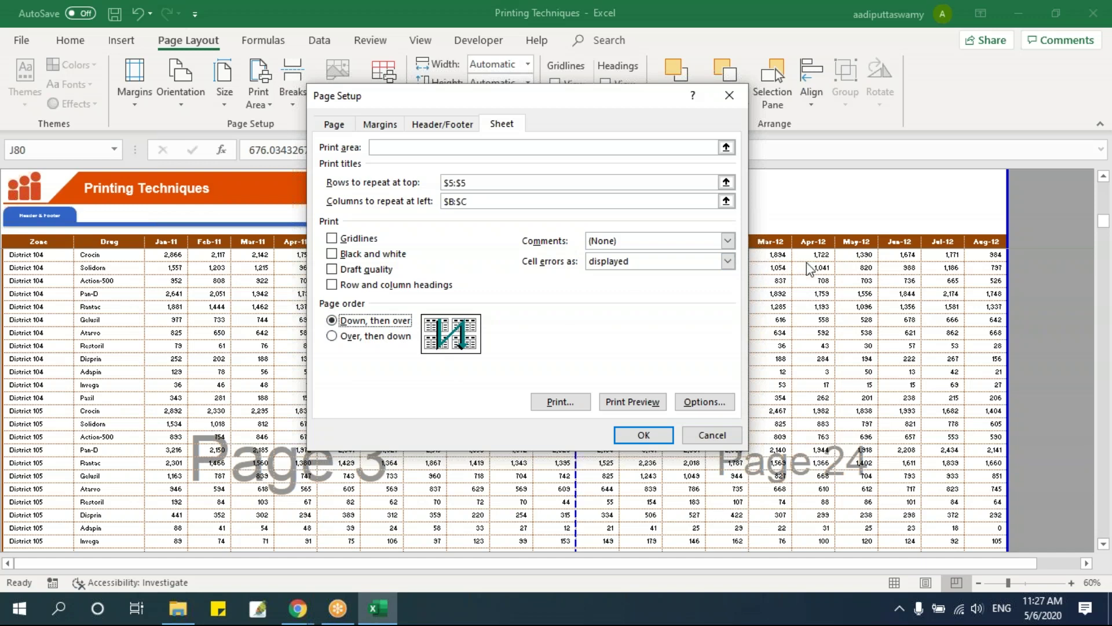
left_click(379, 337)
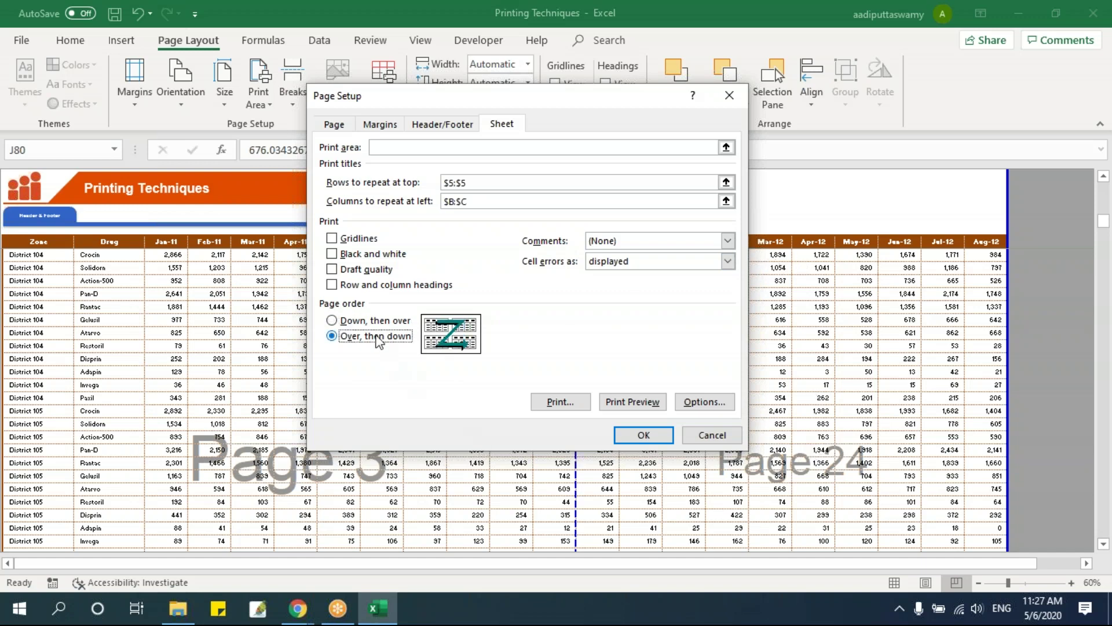
left_click(642, 435)
Check the page numbering of neighbouring pages in the page break preview under the new page order
scroll(745, 355, "up", 15)
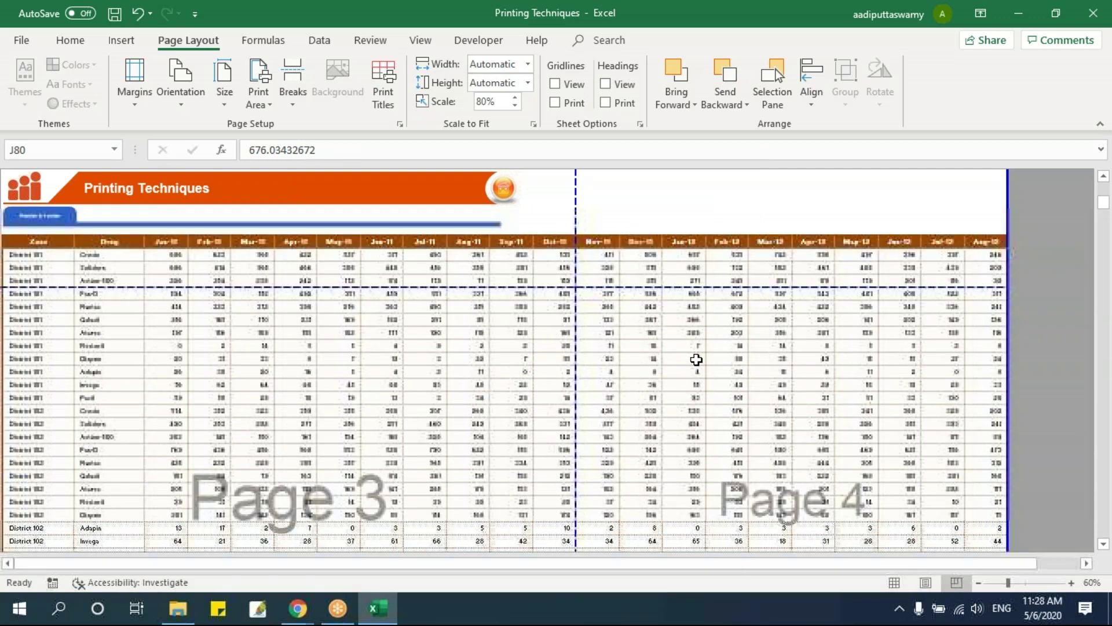
left_click(342, 429)
scroll(359, 463, "down", 8)
left_click(377, 469)
scroll(367, 499, "up", 1)
scroll(366, 499, "up", 10)
left_click(374, 397)
left_click(857, 398)
scroll(498, 452, "down", 9)
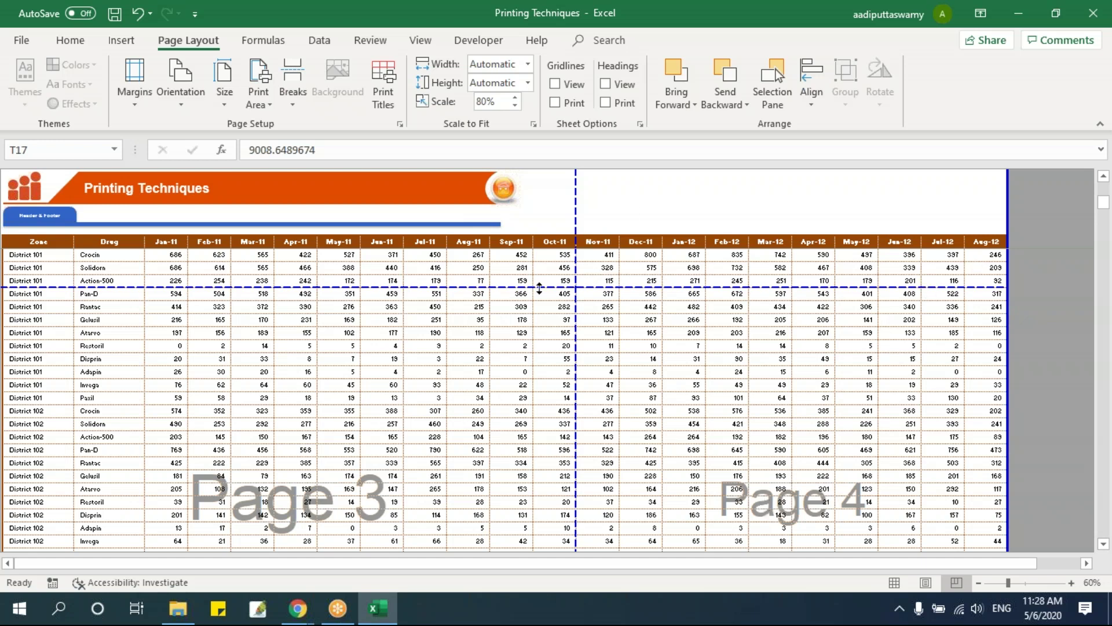
Return the worksheet to Normal view and select cell J20 in the Jul-11 column
left_click(419, 41)
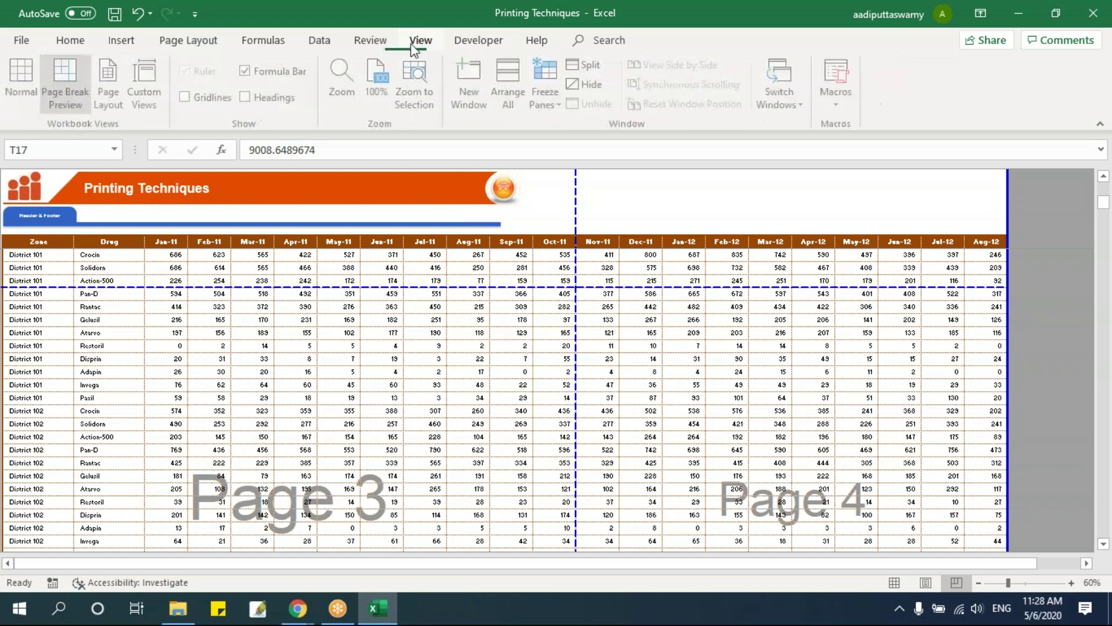
left_click(37, 85)
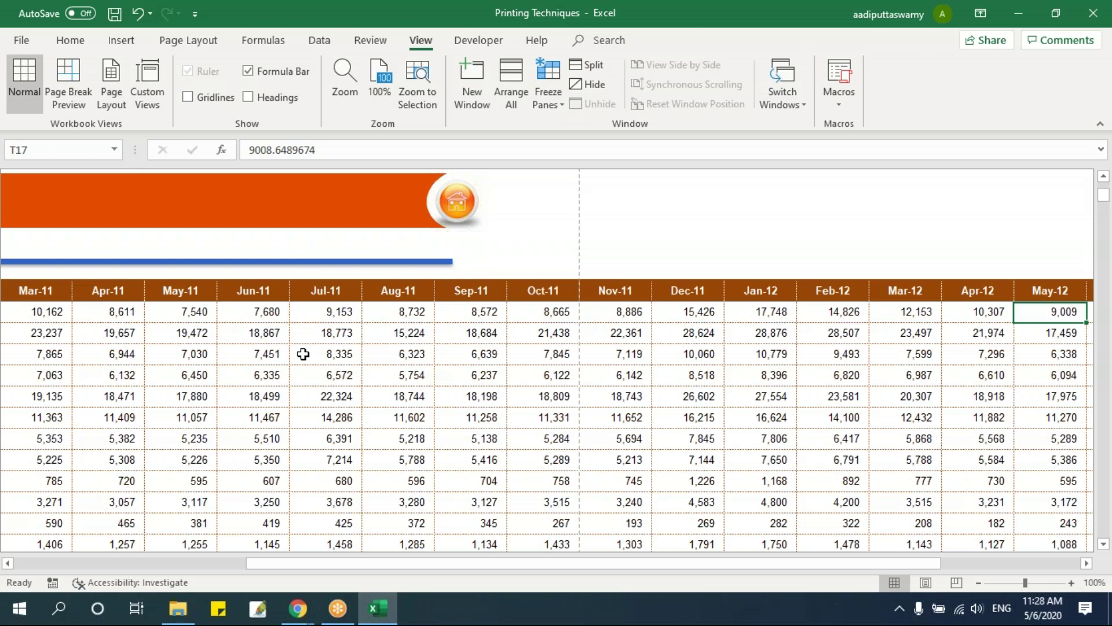
left_click(334, 375)
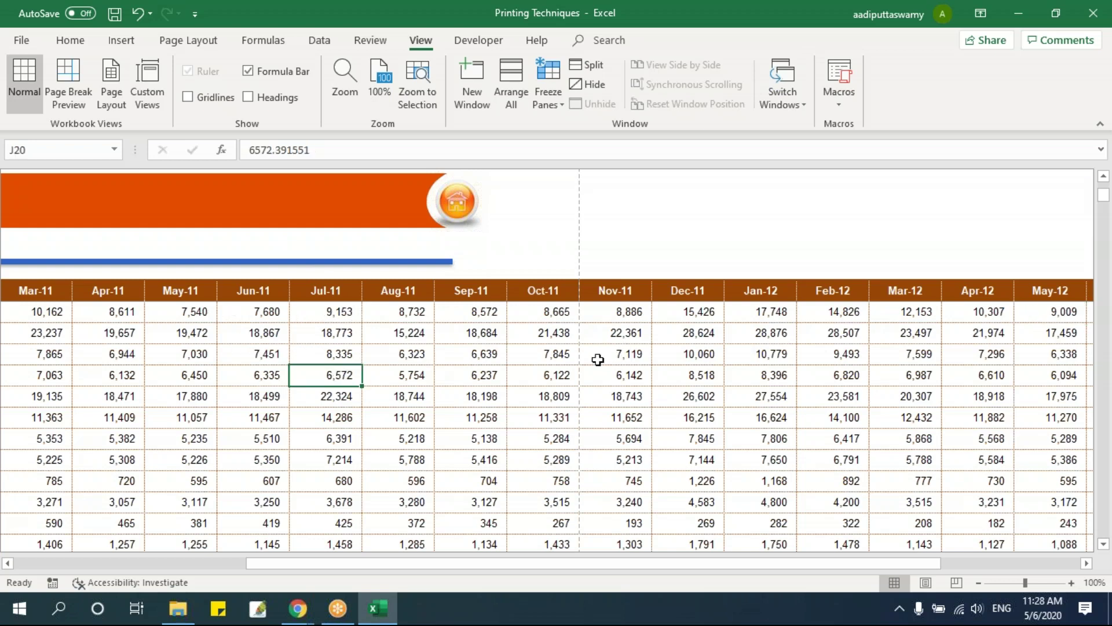
scroll(602, 356, "up", 4)
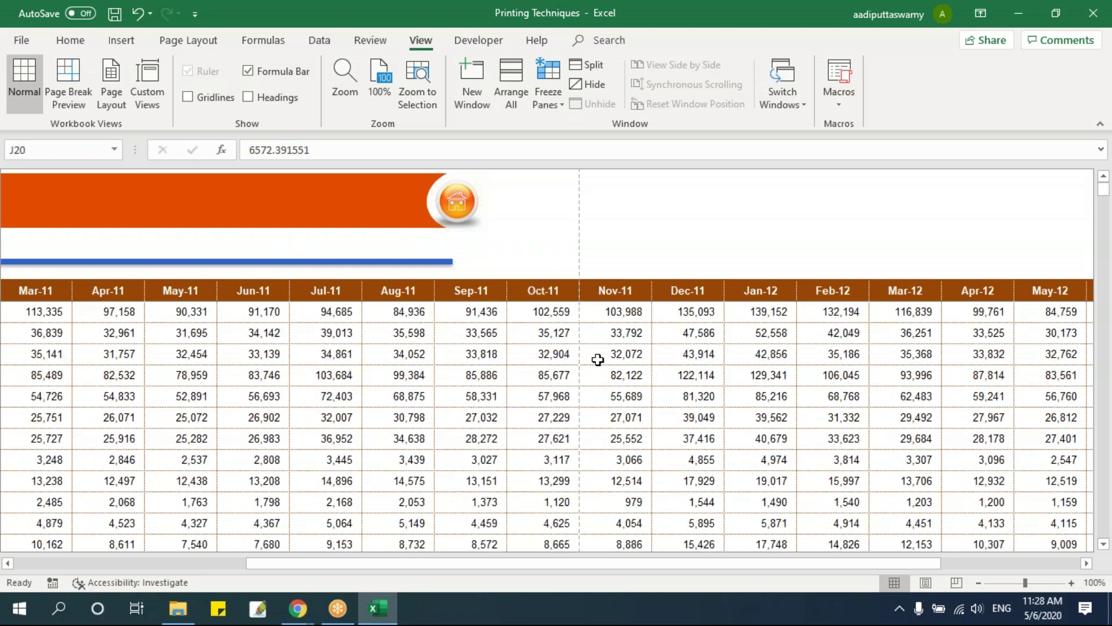
Close the Printing Techniques workbook without saving and open Pivot Table Data from the 16 - Pivot Table folder
left_click(1097, 12)
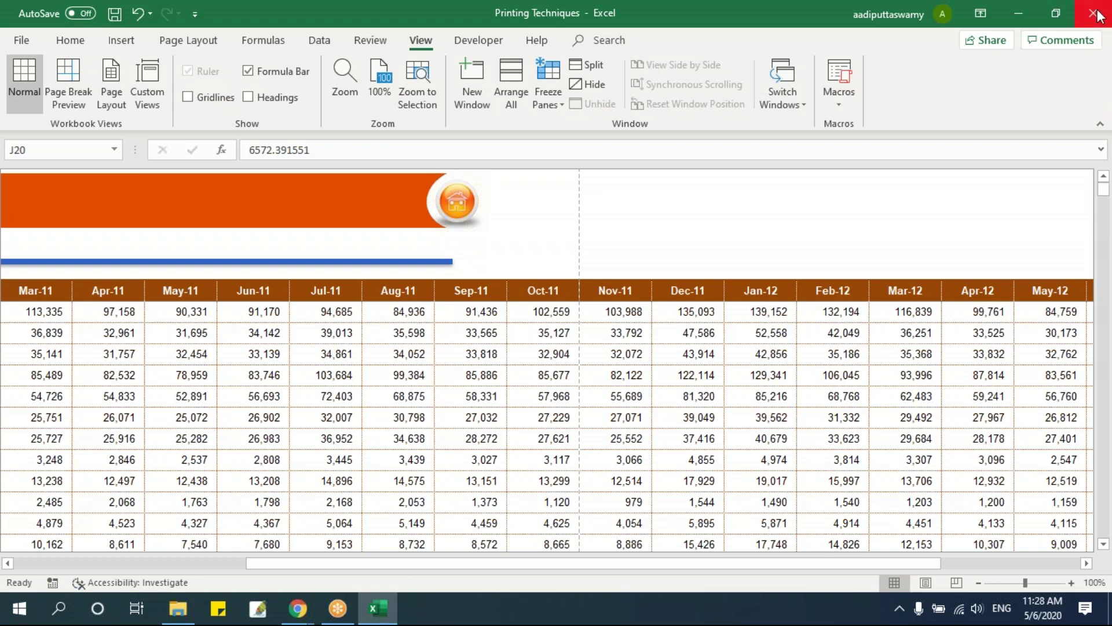
left_click(548, 326)
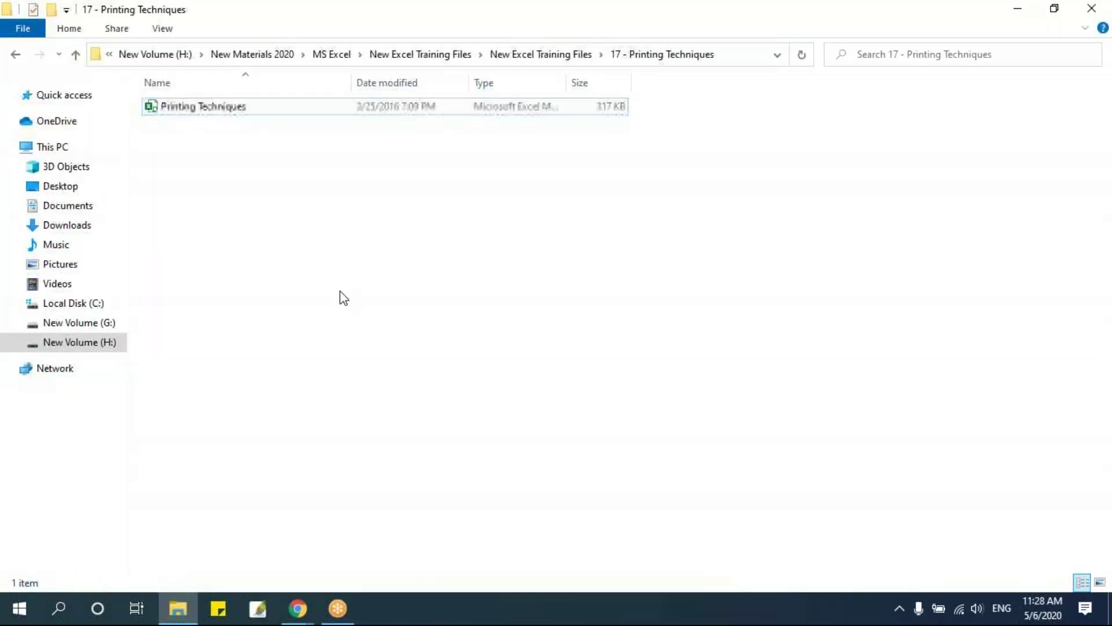
left_click(540, 54)
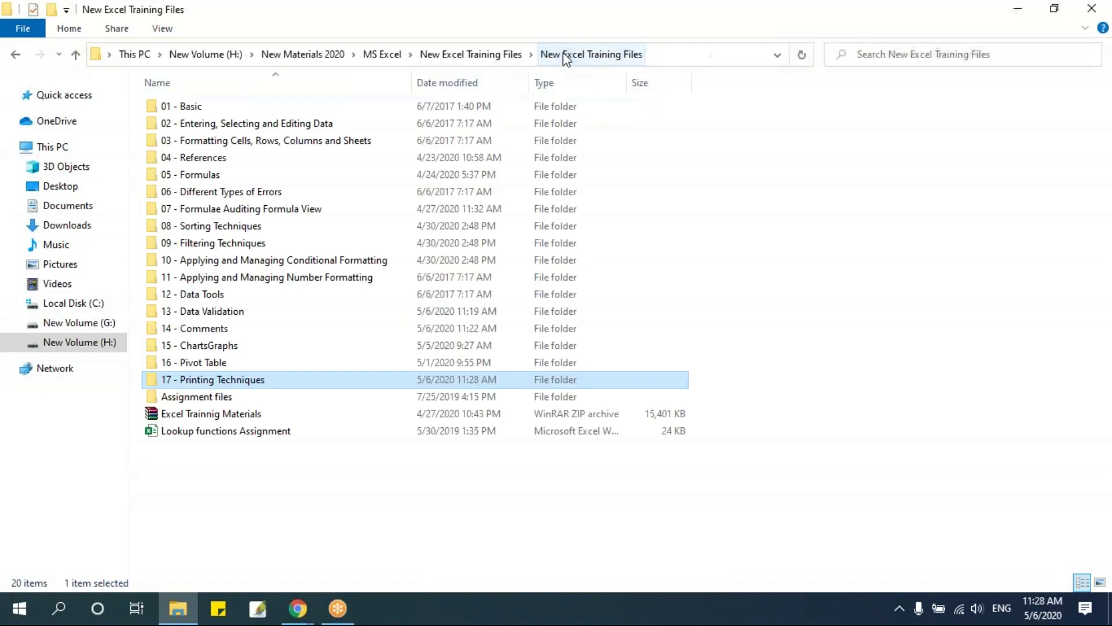
left_click(231, 364)
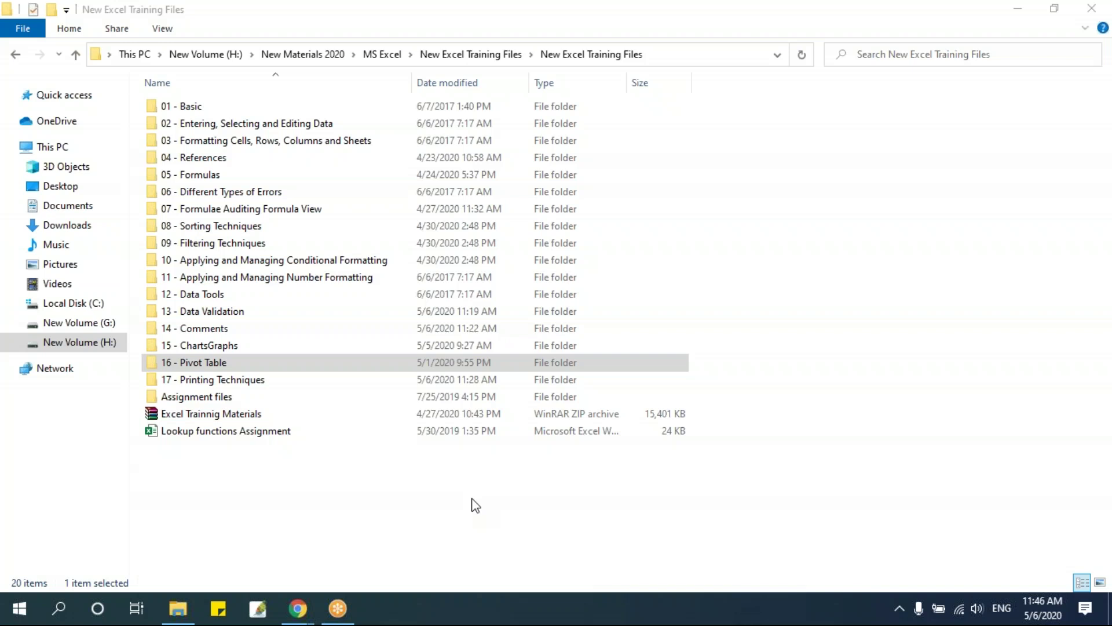
double_click(213, 364)
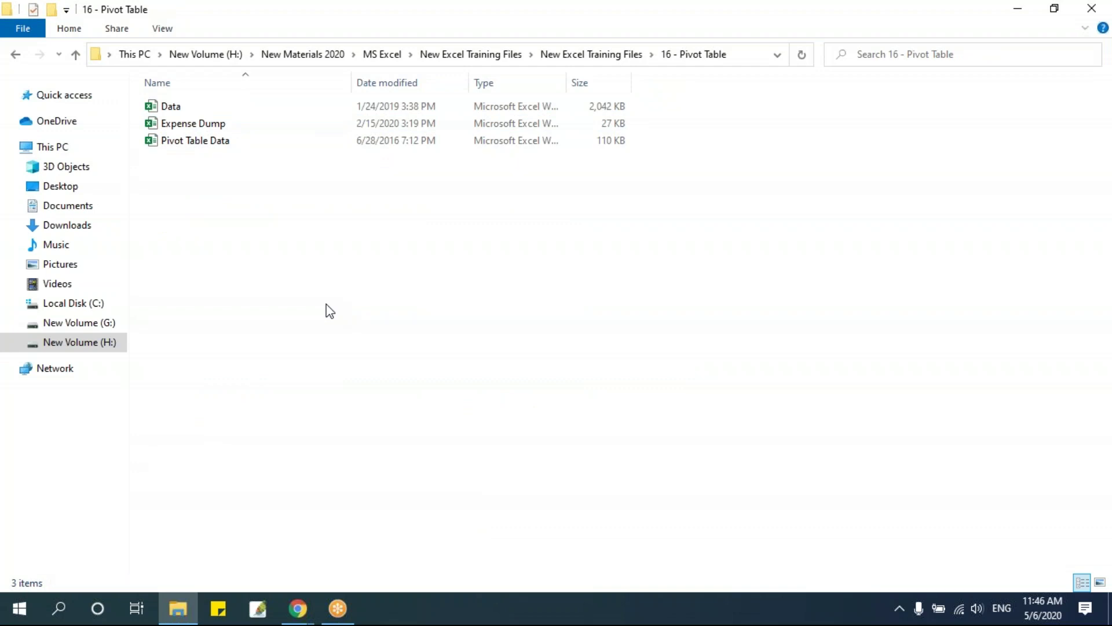
double_click(240, 145)
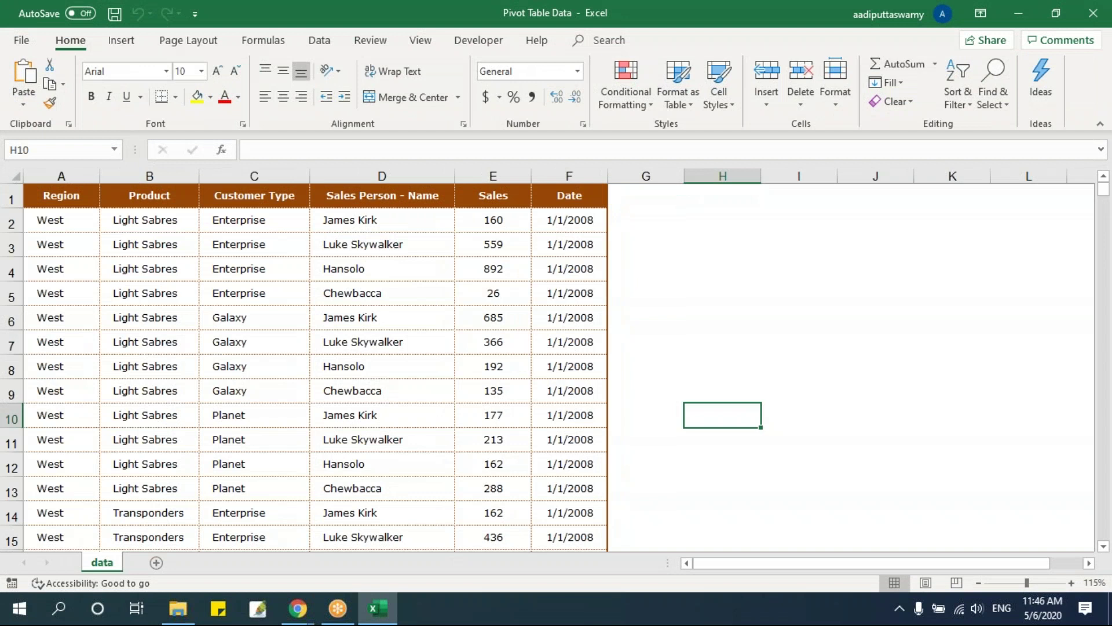
Review the Region, Product, Customer Type and Sales columns and the overall layout of the source data
left_click_drag(62, 194, 70, 320)
left_click_drag(74, 224, 74, 313)
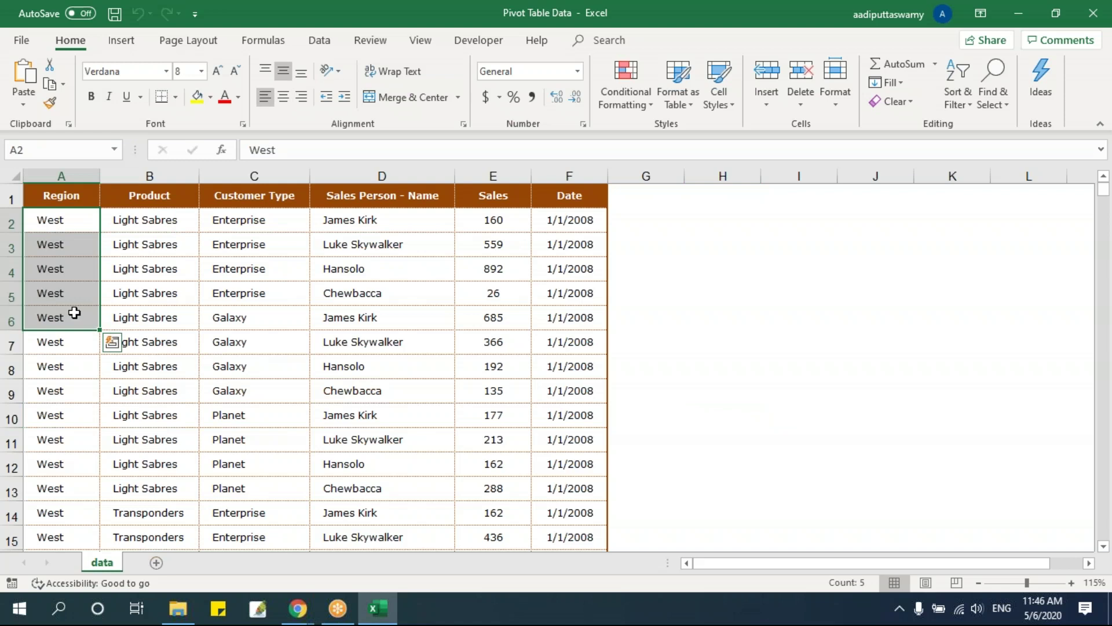
left_click_drag(496, 220, 504, 333)
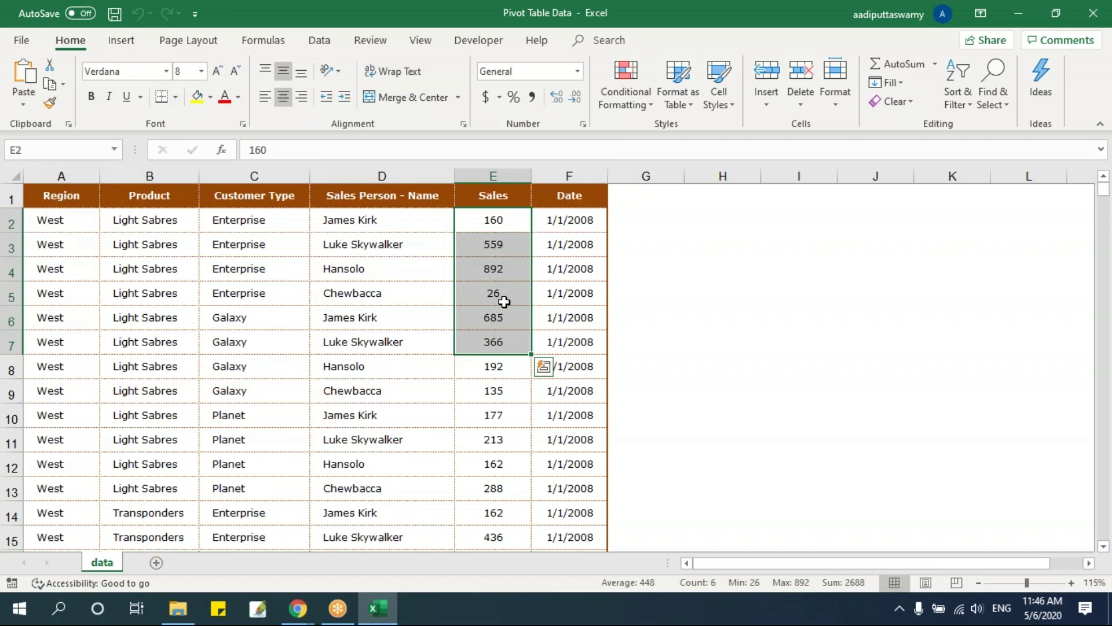
left_click(195, 301)
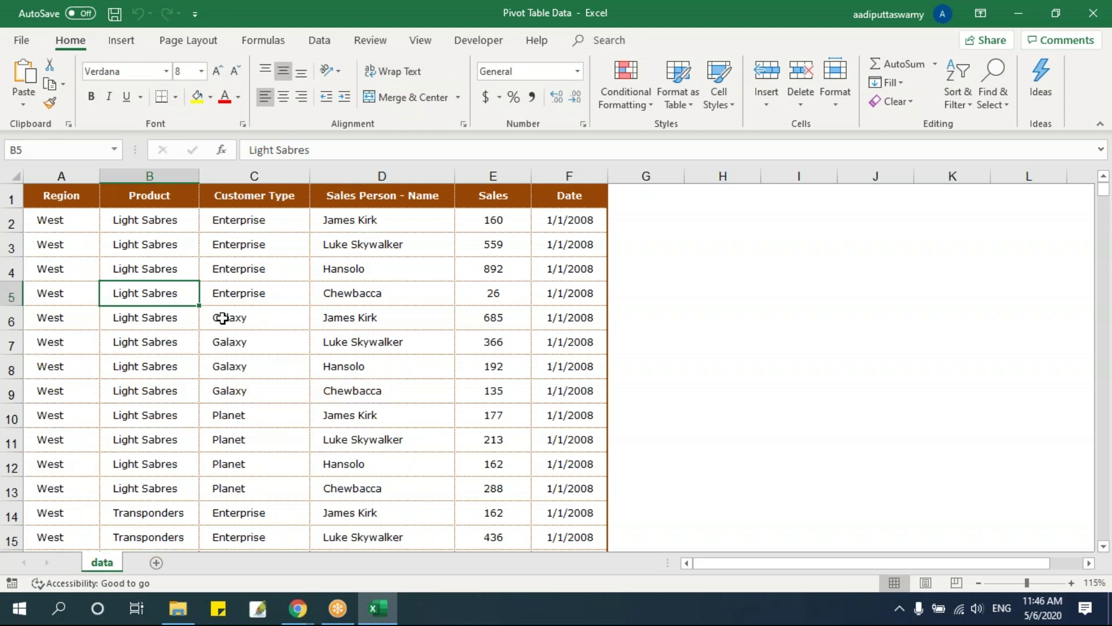
left_click(250, 337)
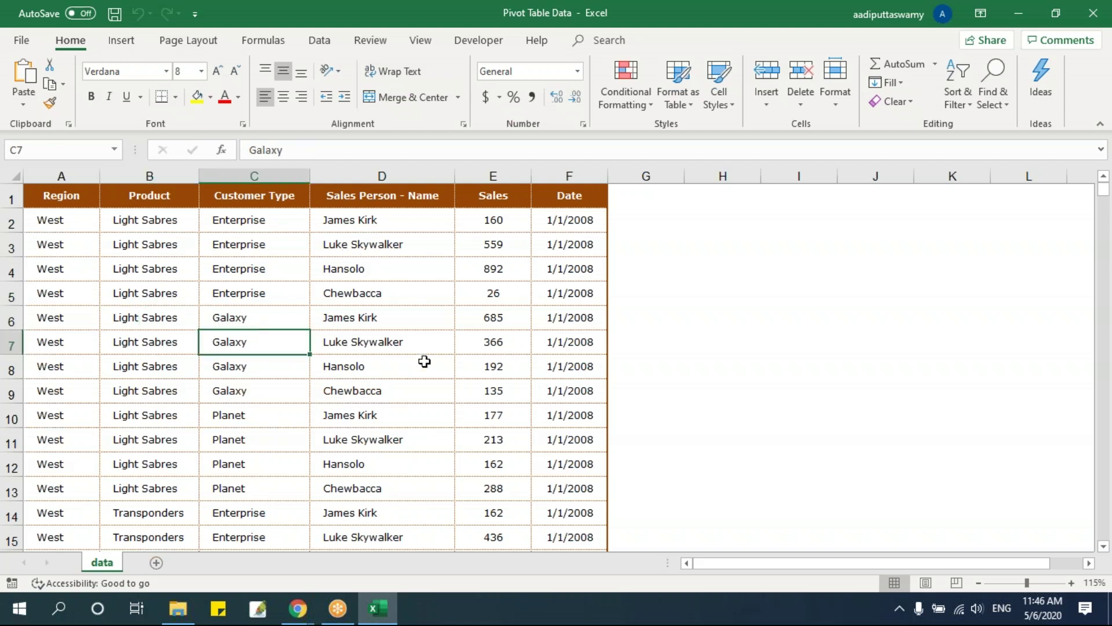
left_click(306, 277)
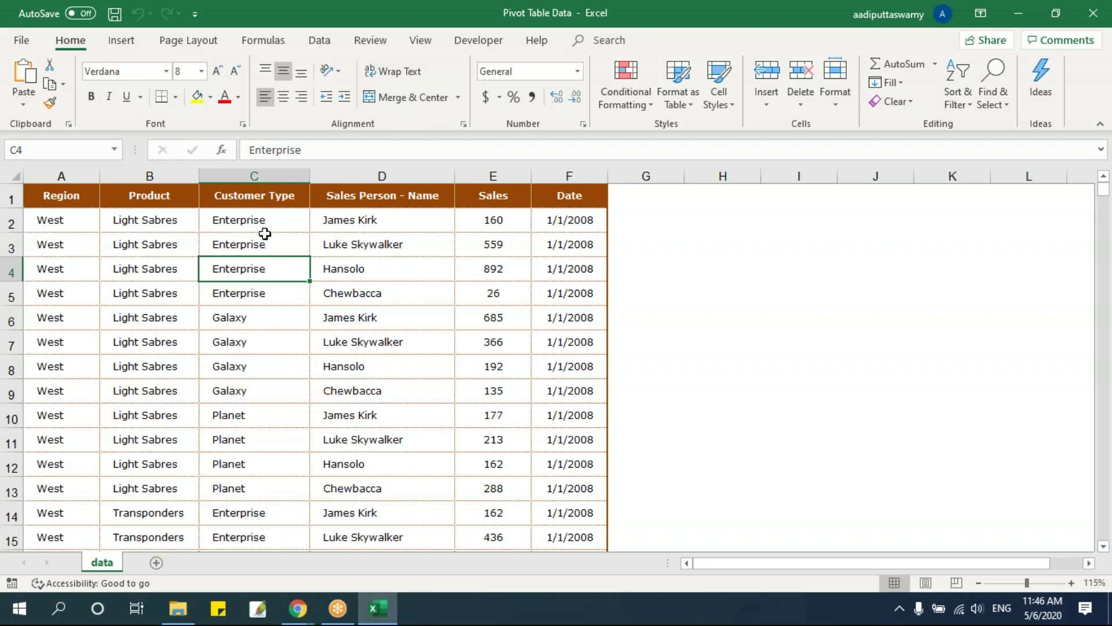
left_click_drag(62, 198, 566, 315)
left_click(406, 293)
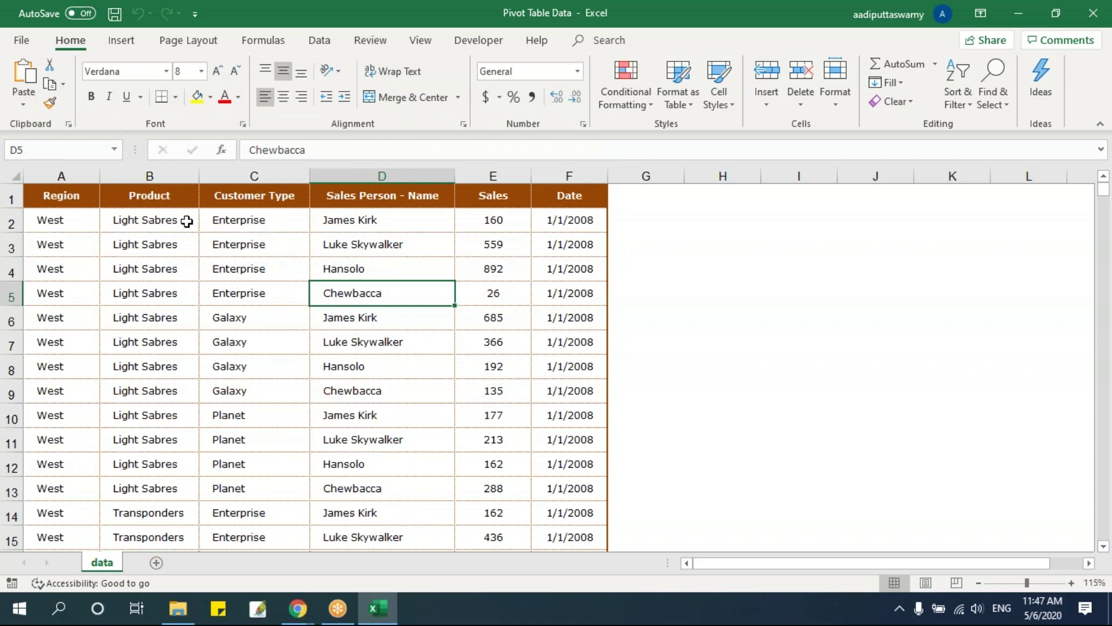
Insert a PivotTable from the range data!$A$1:$F$3457 on a new worksheet
left_click(122, 41)
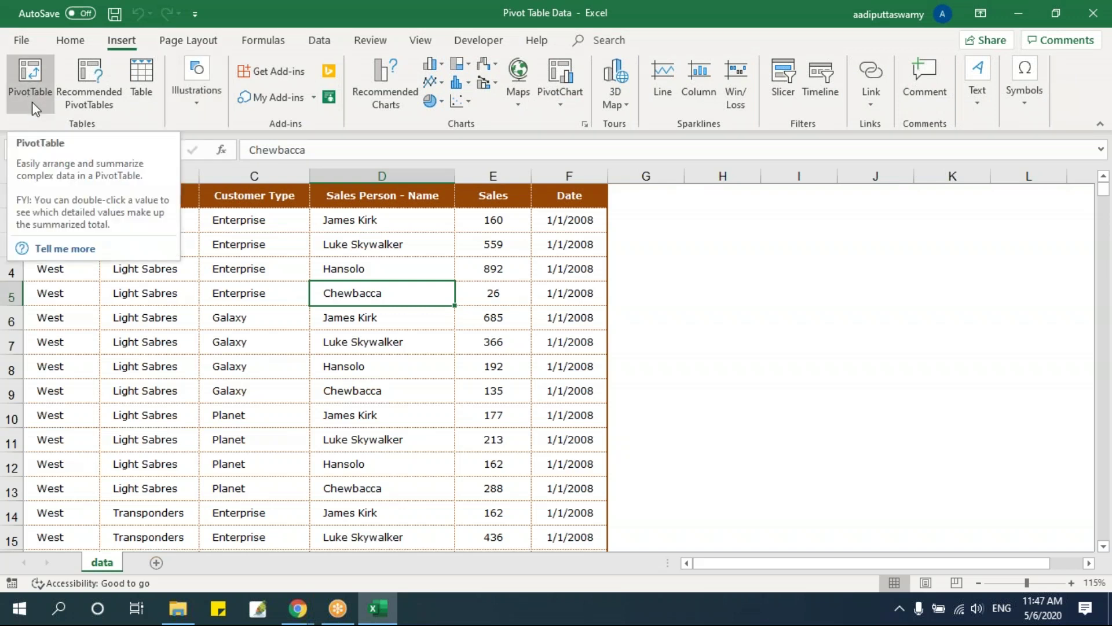
left_click(312, 345)
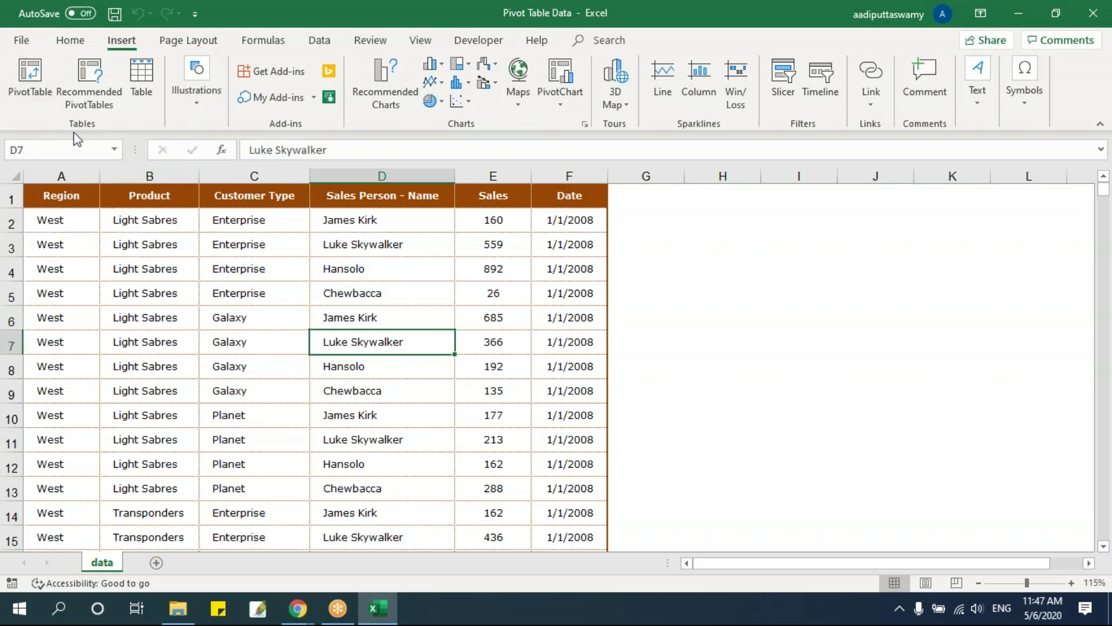
left_click(40, 86)
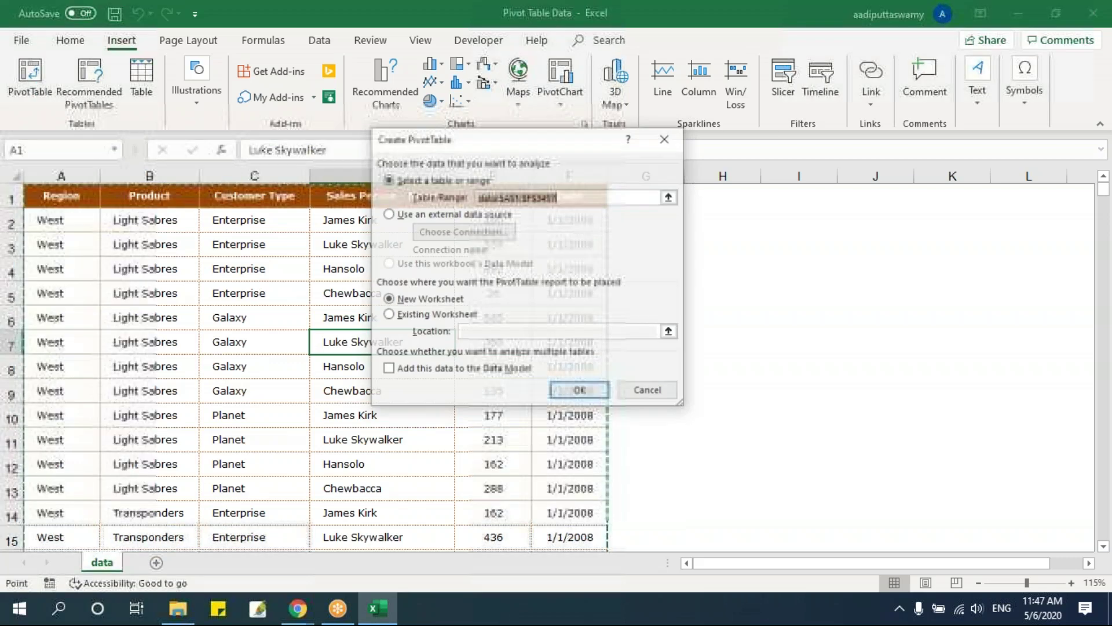
left_click_drag(530, 216, 635, 224)
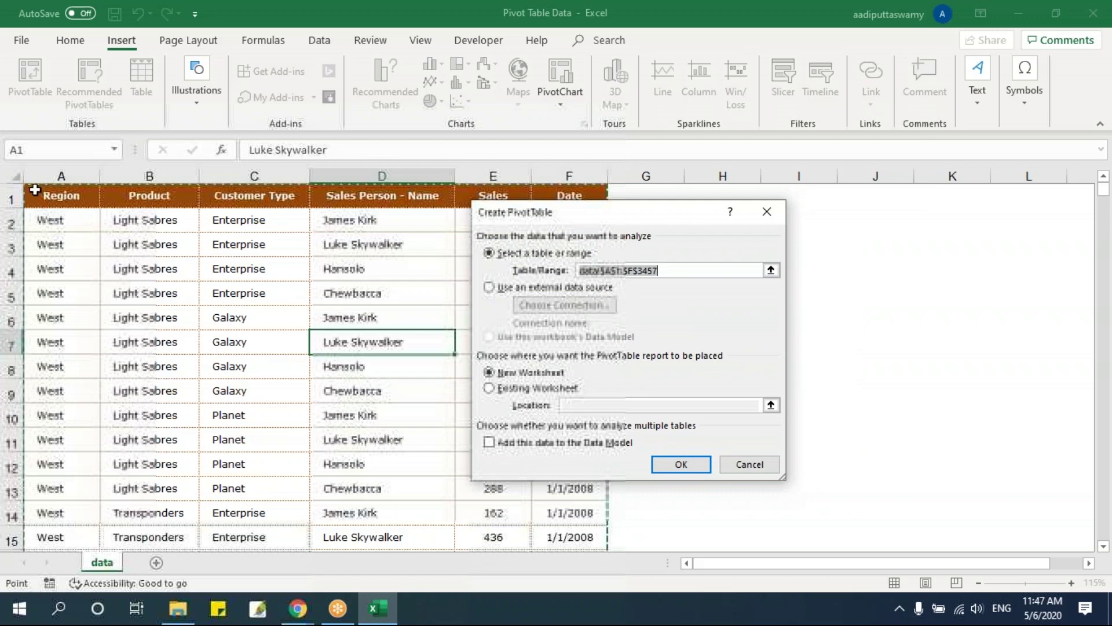
scroll(150, 444, "down", 5)
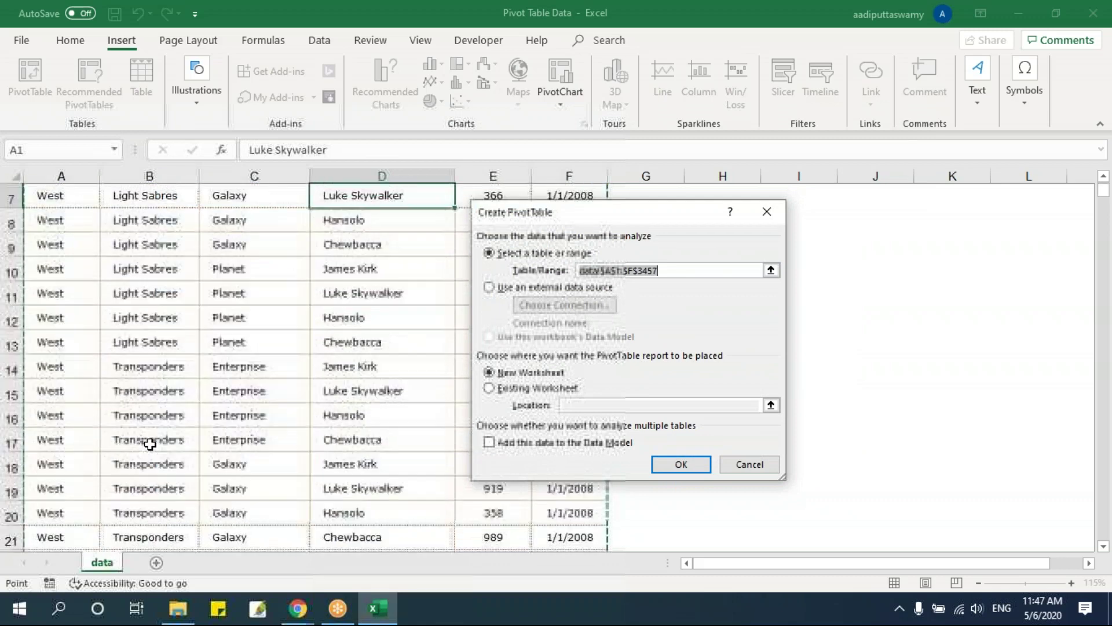
scroll(150, 444, "up", 5)
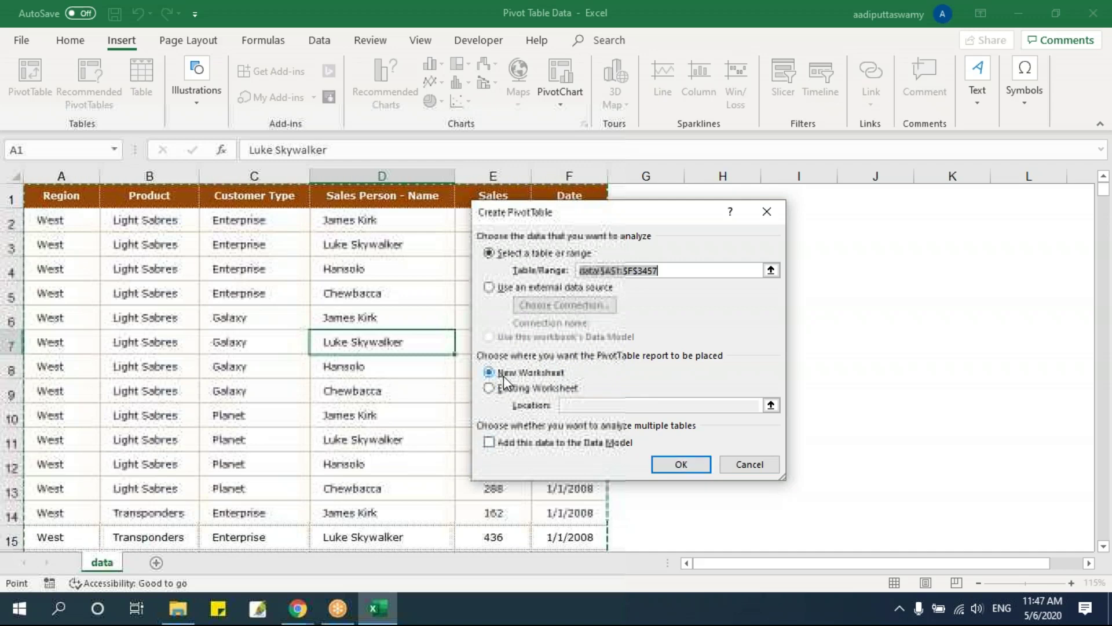
left_click(675, 463)
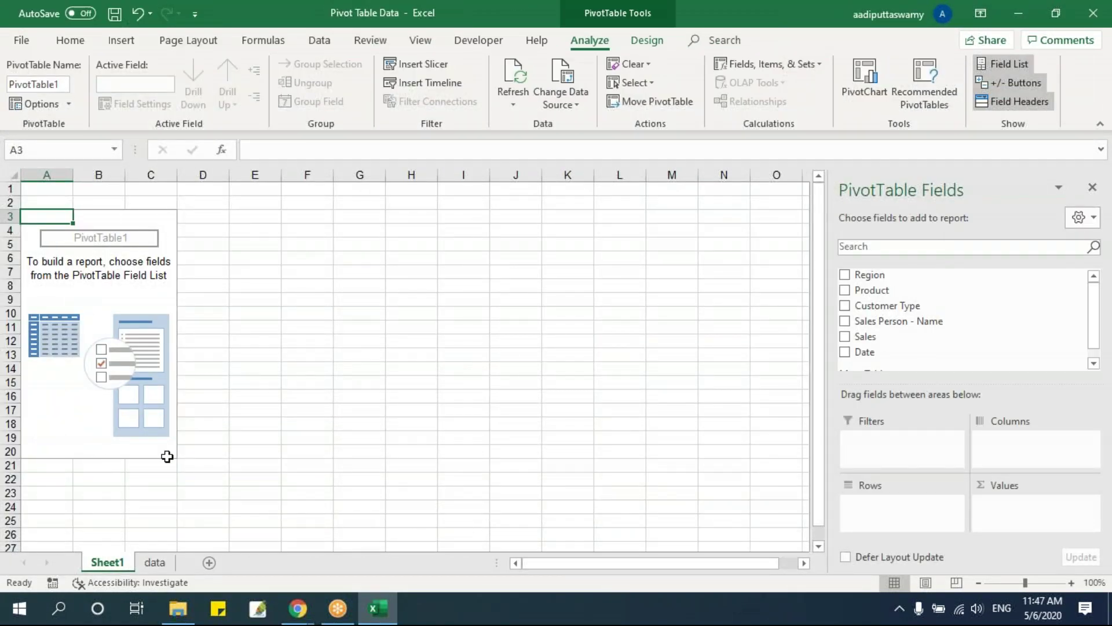
Examine the empty pivot table placeholder and the source column headers on the data sheet
left_click(107, 244)
left_click_drag(32, 219, 159, 451)
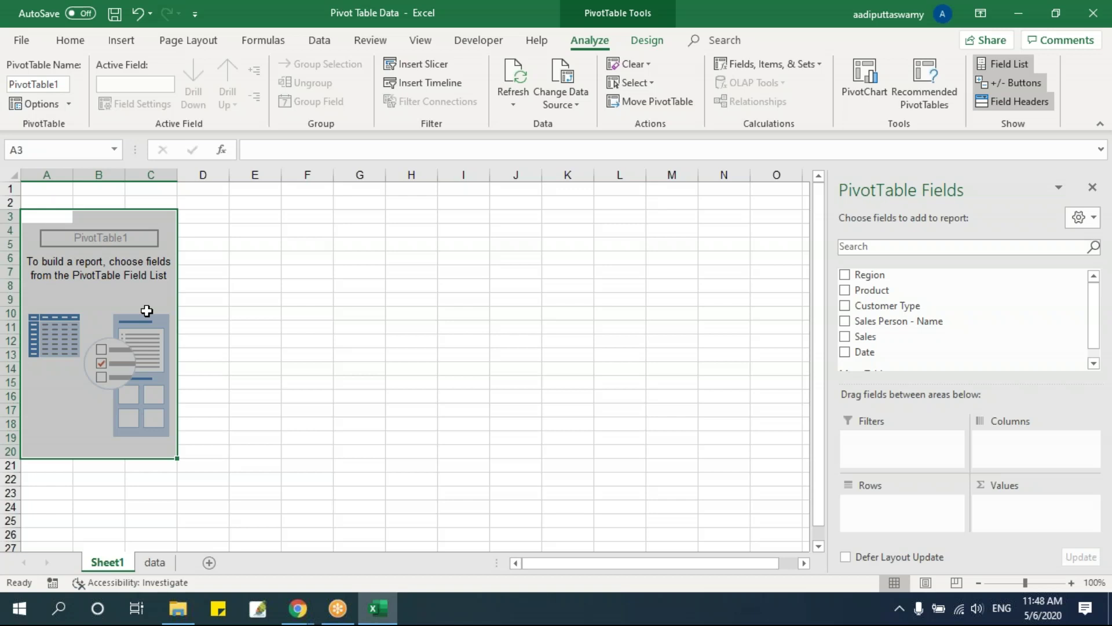
left_click(96, 227)
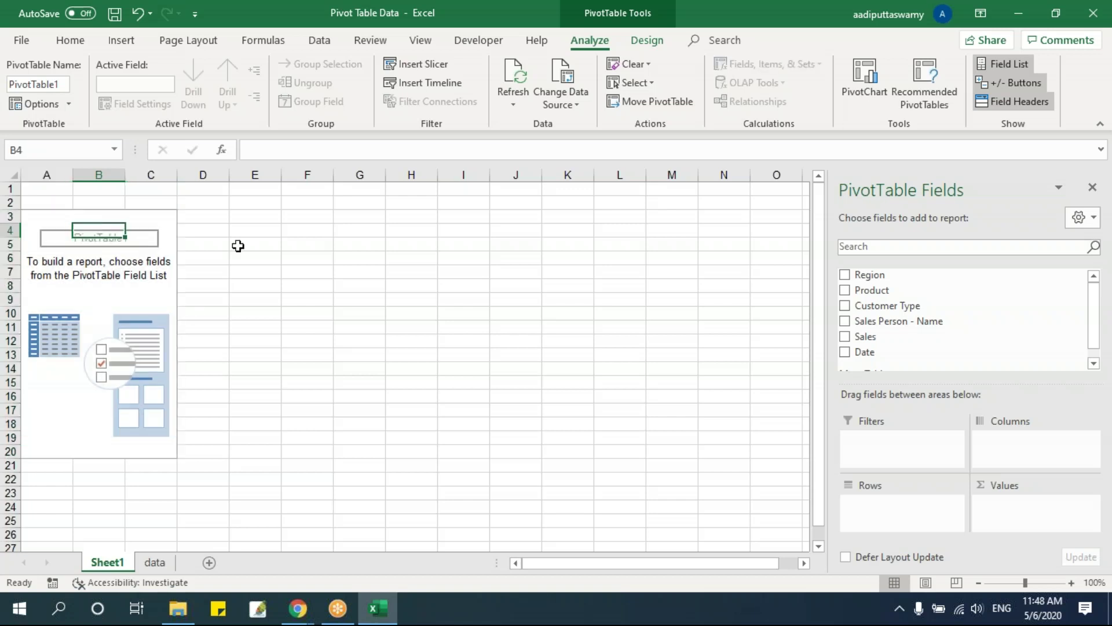
left_click(498, 322)
left_click(139, 274)
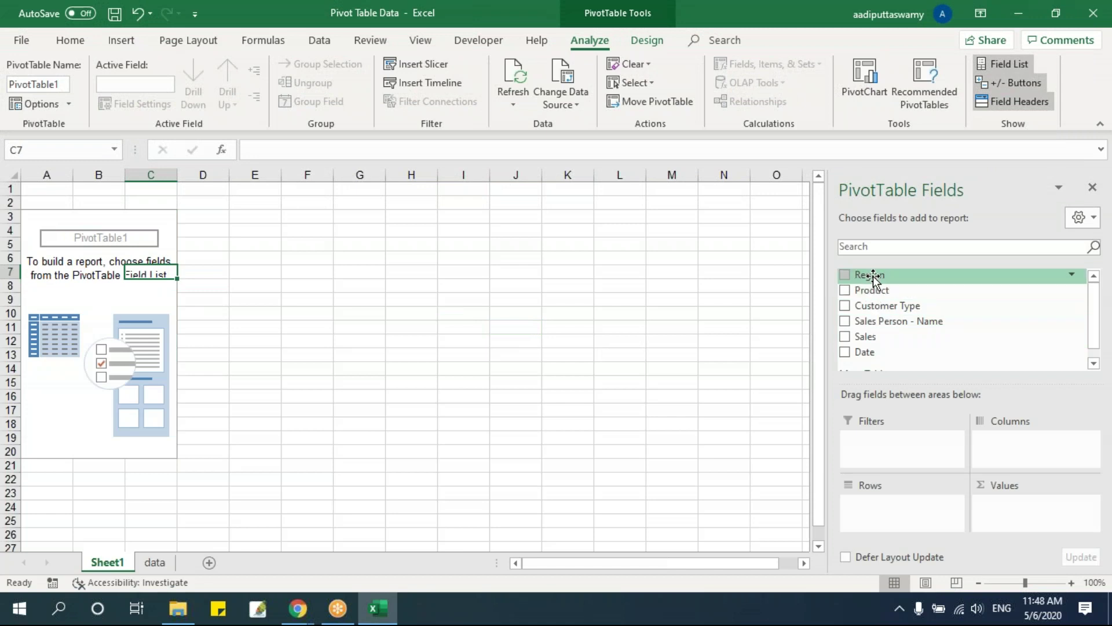
left_click(155, 562)
left_click_drag(73, 200, 667, 200)
left_click(107, 562)
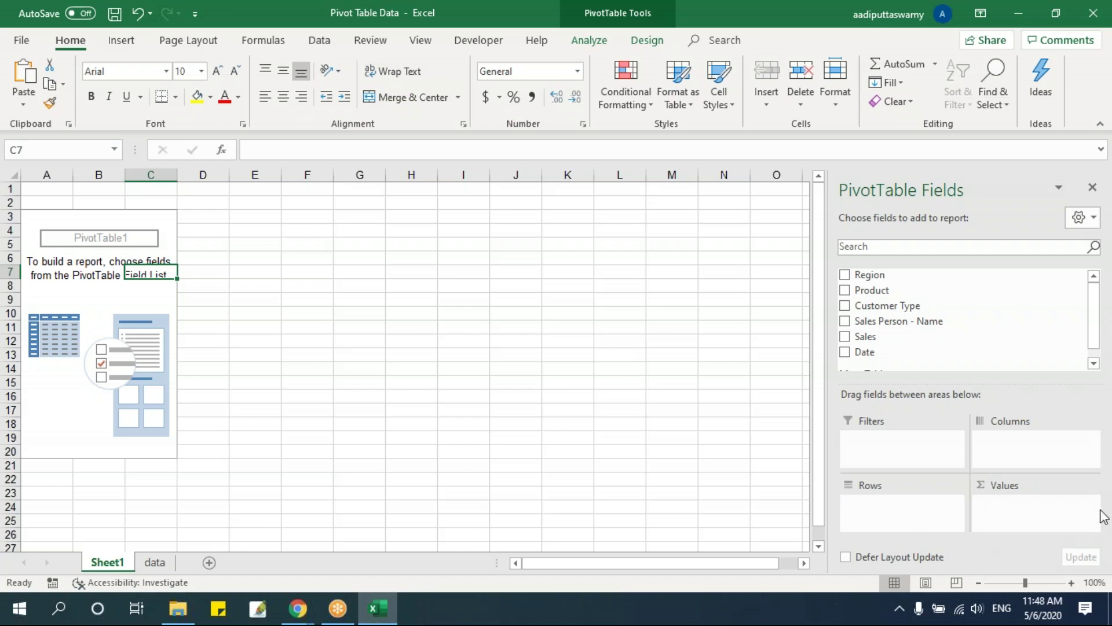
Add the Region field to the pivot table's rows
left_click_drag(901, 278, 904, 512)
left_click_drag(33, 230, 35, 272)
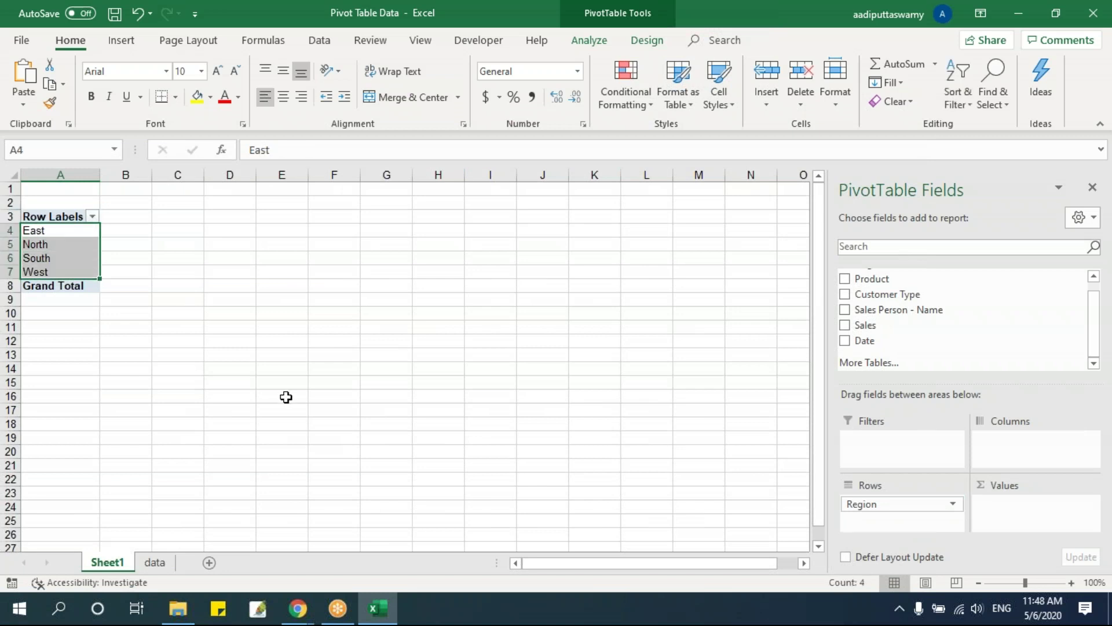
scroll(286, 396, "up", 3, "ctrl")
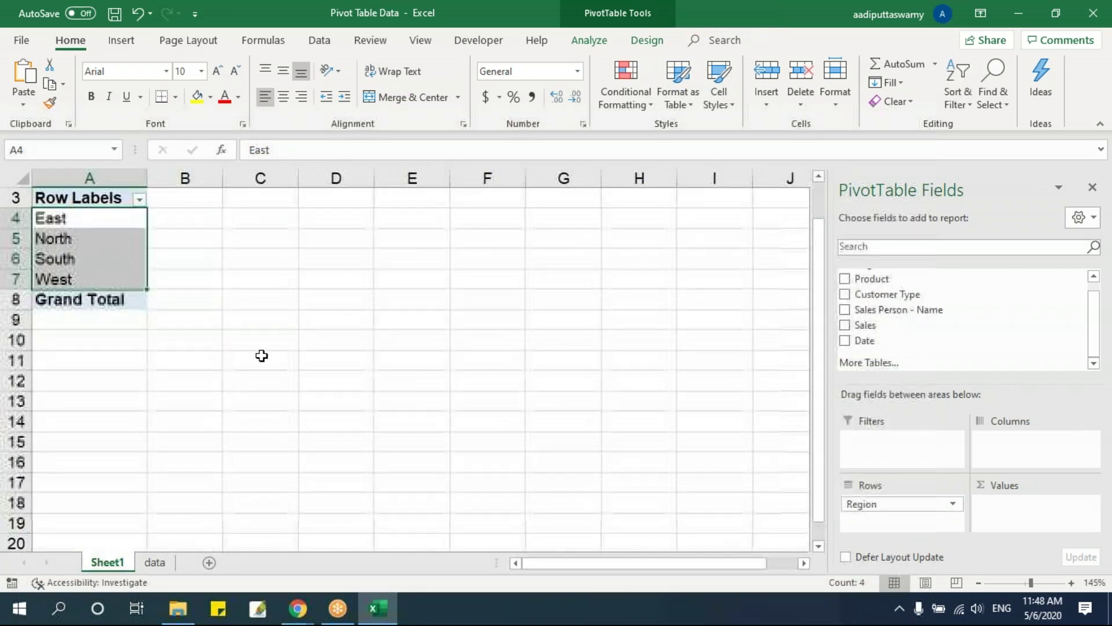
left_click(241, 342)
scroll(108, 318, "up", 1)
left_click(68, 260)
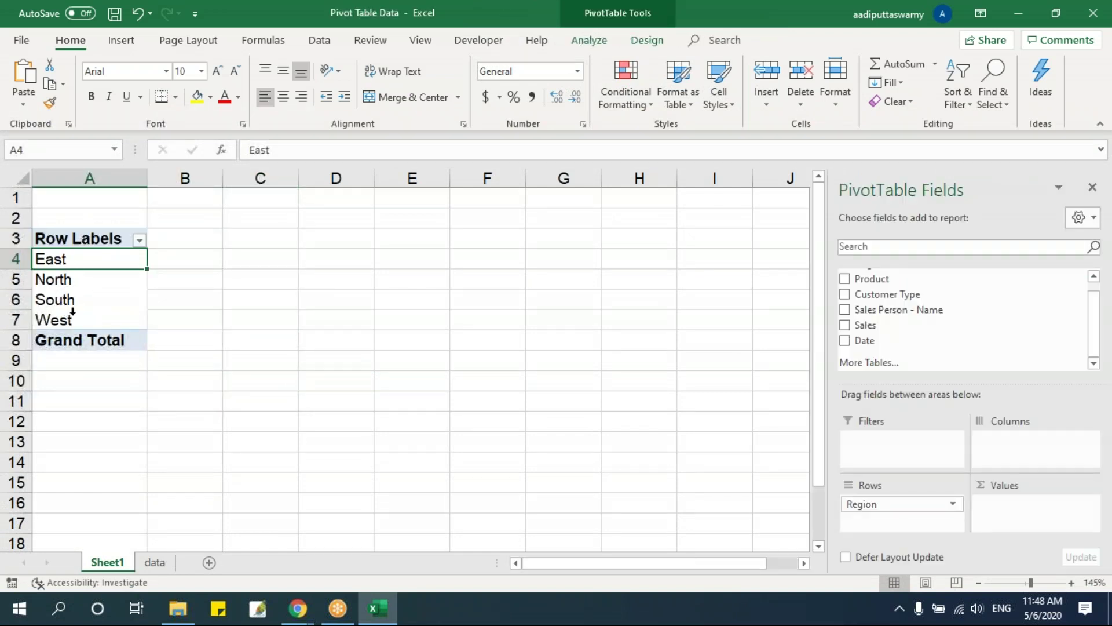
mouse_move(114, 321)
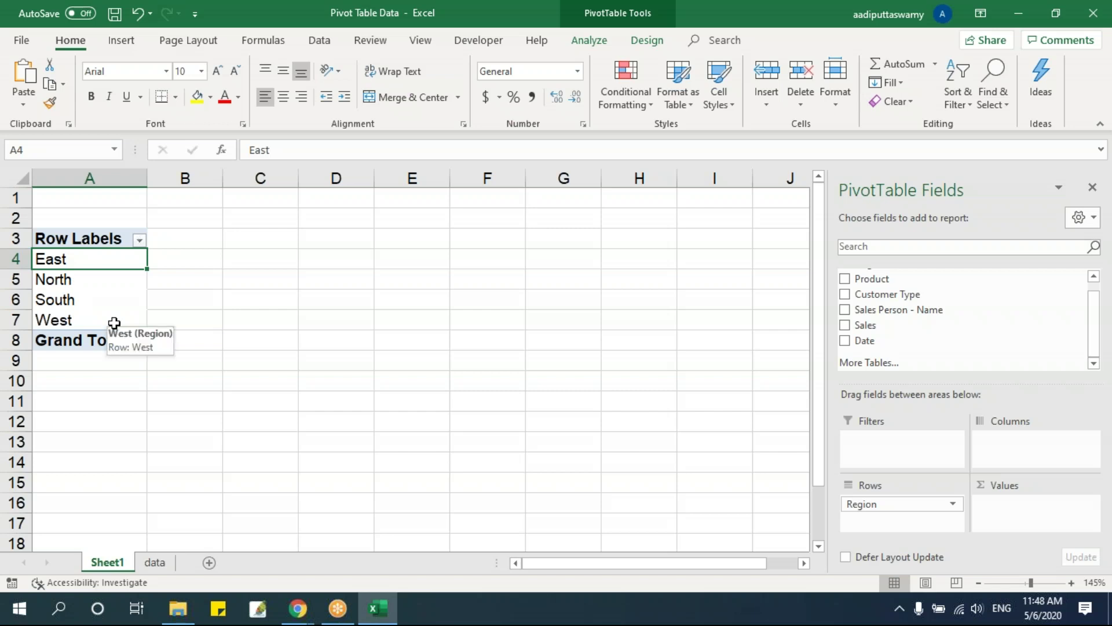
Add the Sales field to the pivot table's values so that sales are summed for each region
left_click(131, 300)
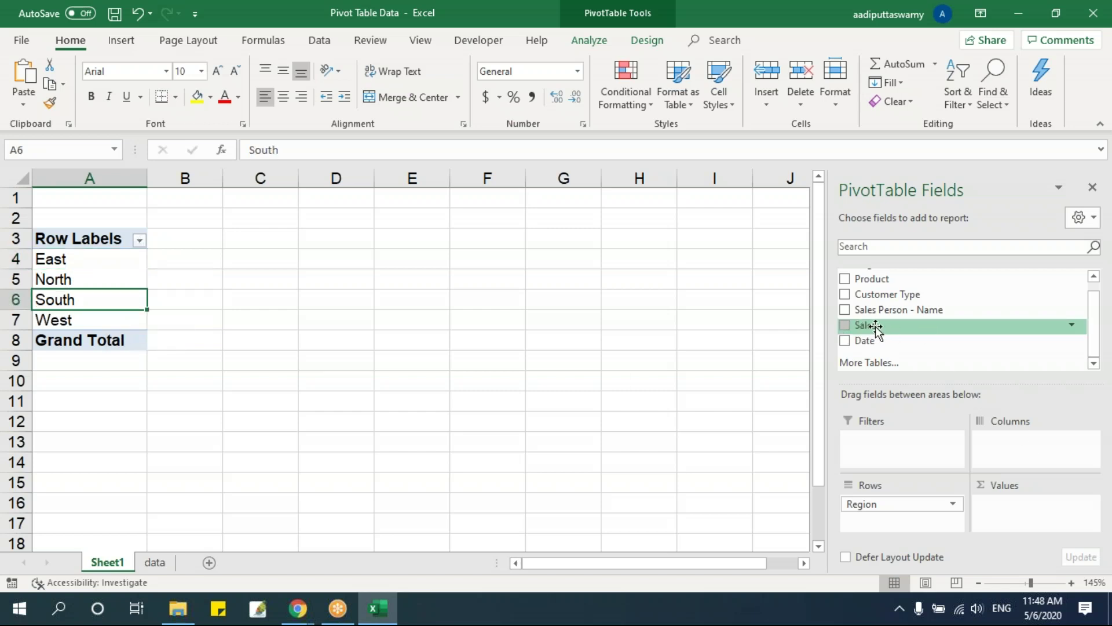
left_click_drag(1028, 520, 1027, 520)
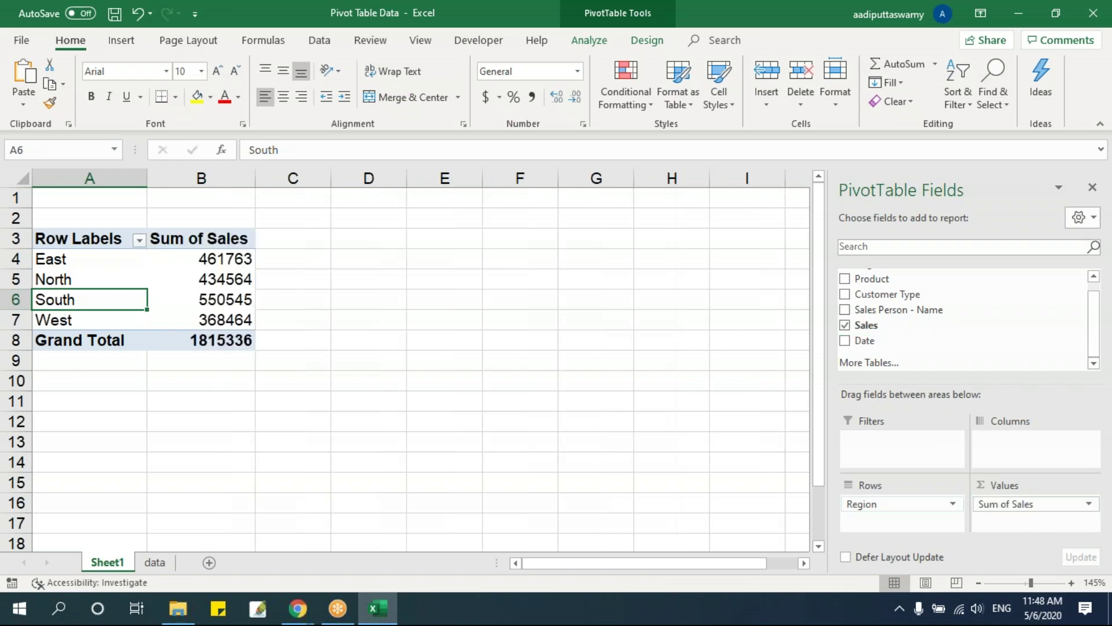
left_click(112, 259)
left_click_drag(111, 259, 204, 340)
left_click(194, 255)
key("Up")
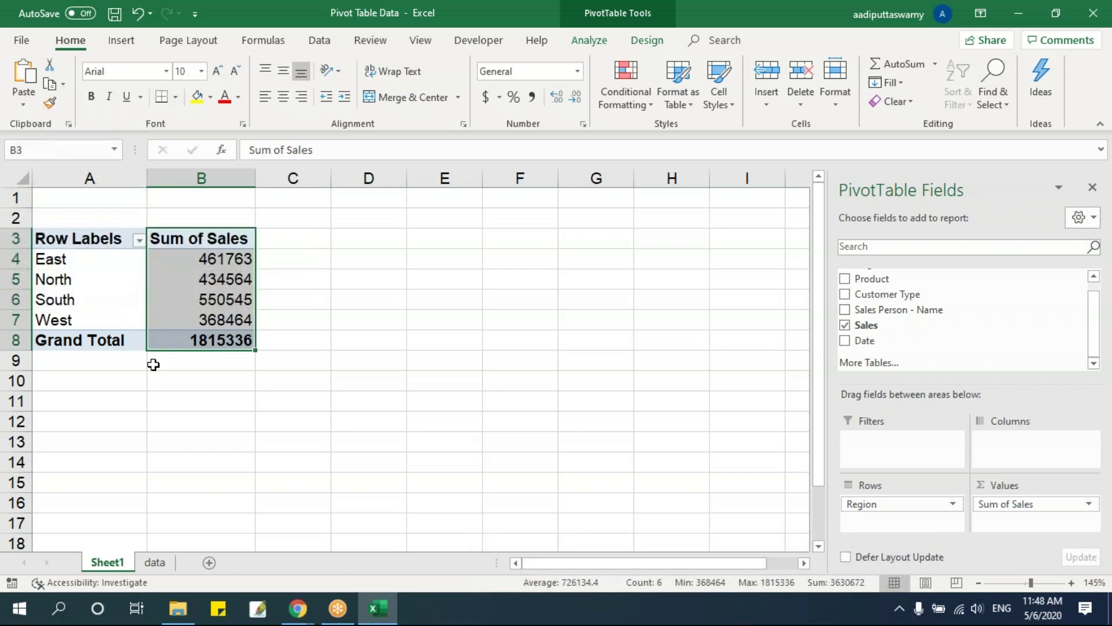
left_click(87, 301)
Replace the Region field with Product in the pivot table's rows
scroll(1043, 339, "up", 1)
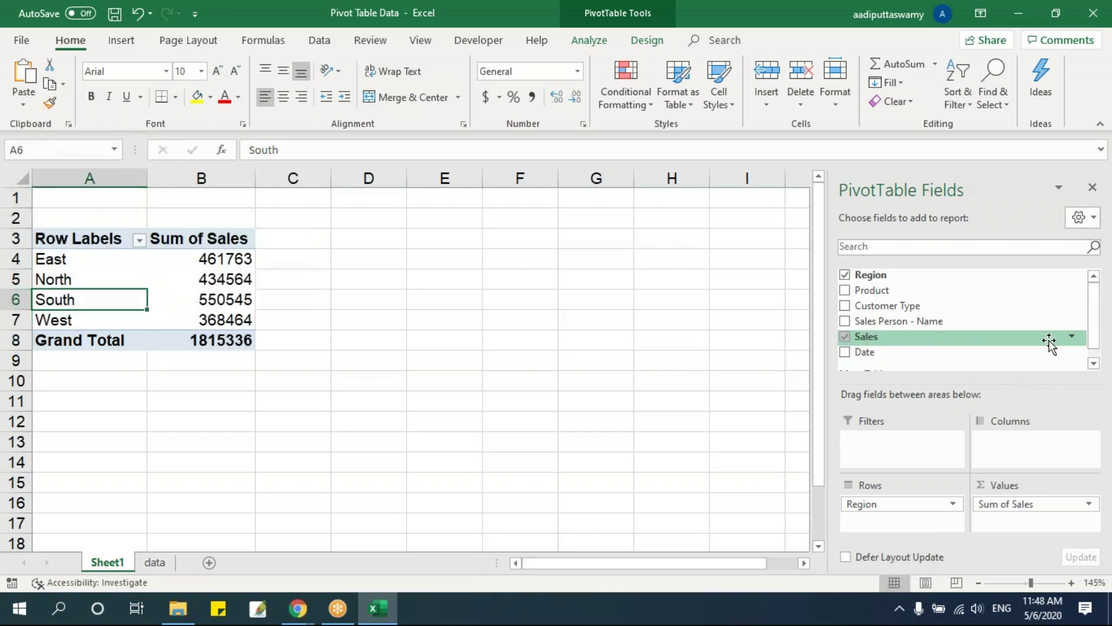
left_click_drag(889, 288, 423, 400)
left_click_drag(881, 293, 892, 507)
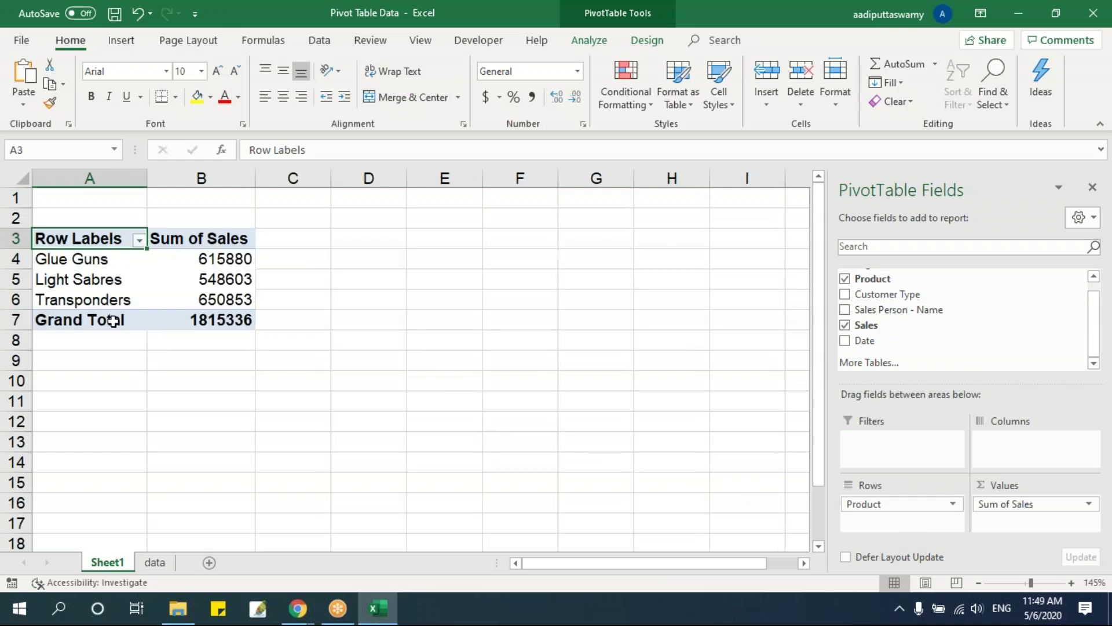
Replace the Product field with Customer Type in the pivot table's rows
left_click_drag(884, 505, 547, 445)
left_click_drag(907, 298, 930, 518)
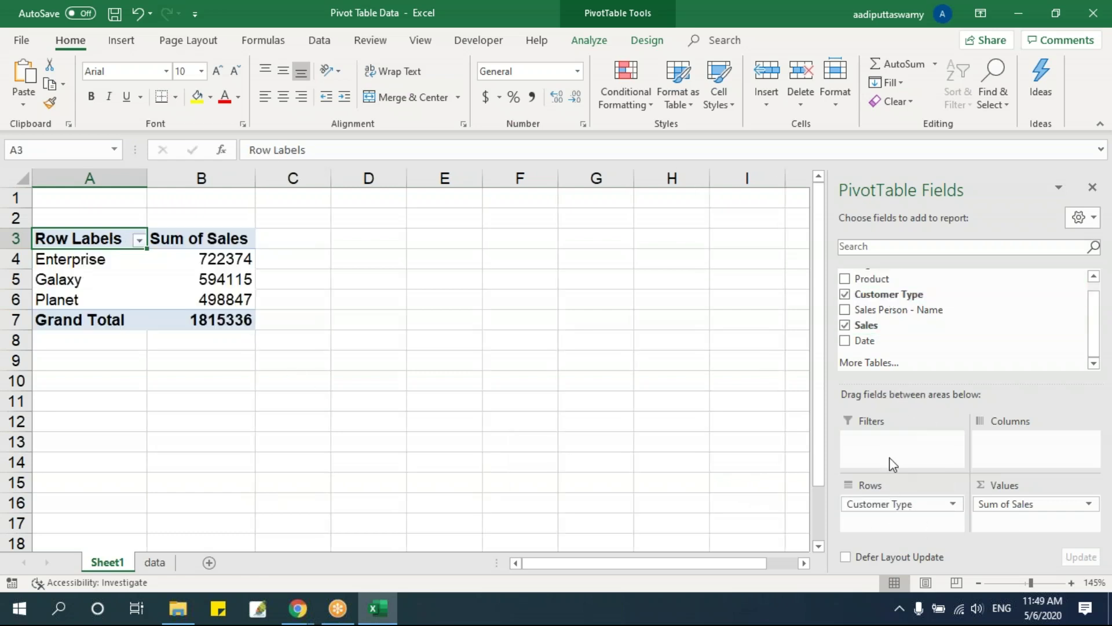
left_click_drag(1018, 507, 674, 511)
left_click_drag(107, 259, 104, 302)
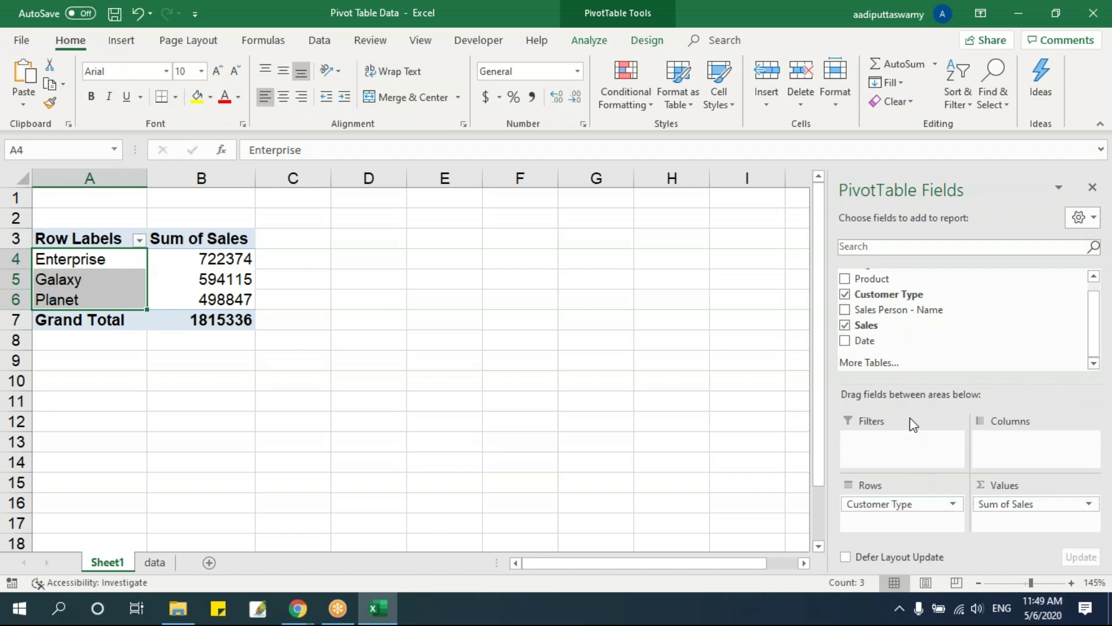
Add the Region field to the rows above Customer Type so that customer types are nested within each region
scroll(1101, 313, "up", 1)
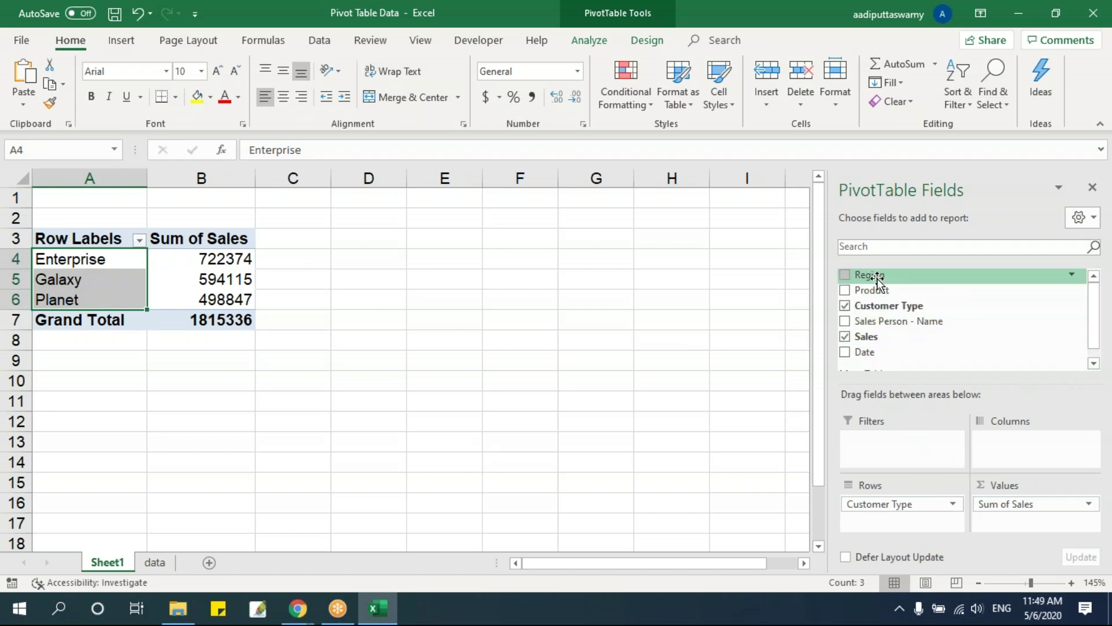
left_click_drag(879, 277, 904, 507)
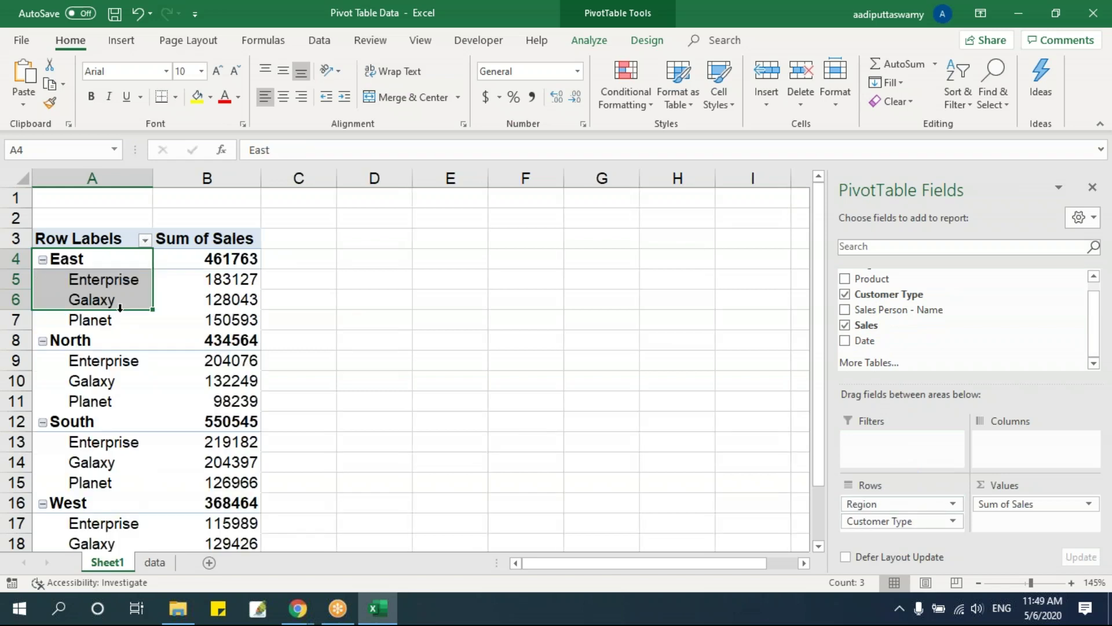
left_click(106, 287)
scroll(144, 300, "down", 2)
scroll(116, 289, "up", 2)
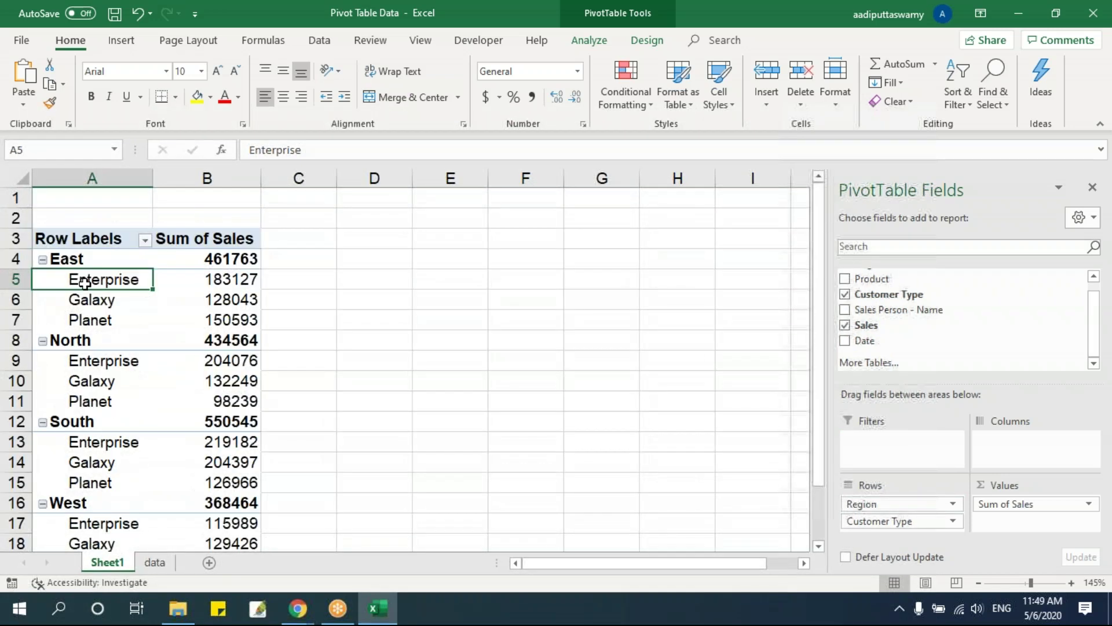
left_click(84, 253)
left_click_drag(90, 283, 94, 319)
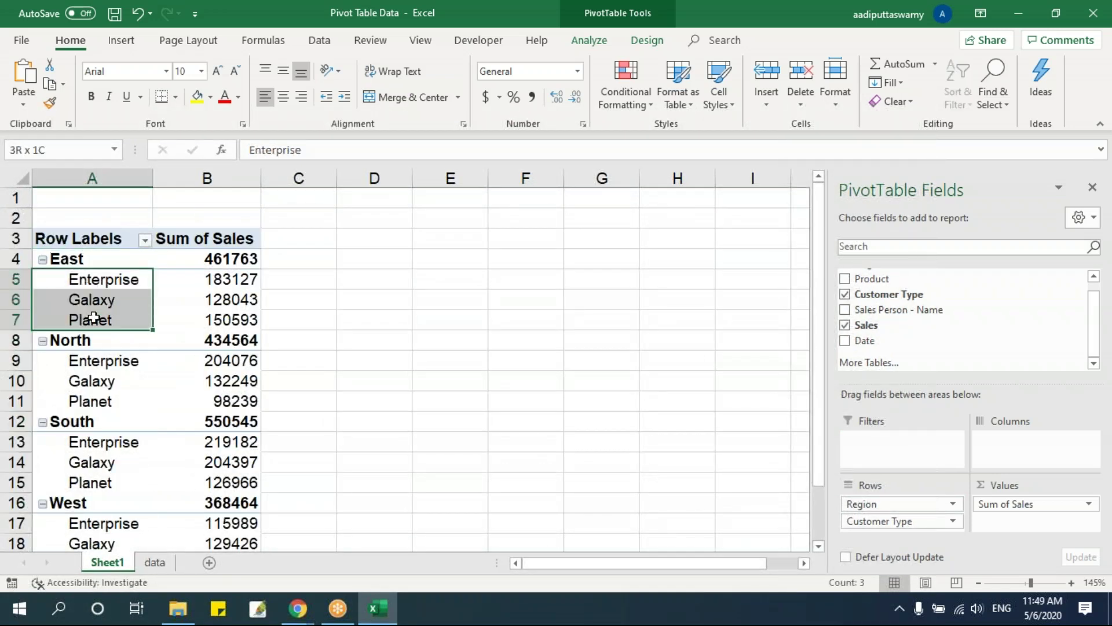
left_click(526, 300)
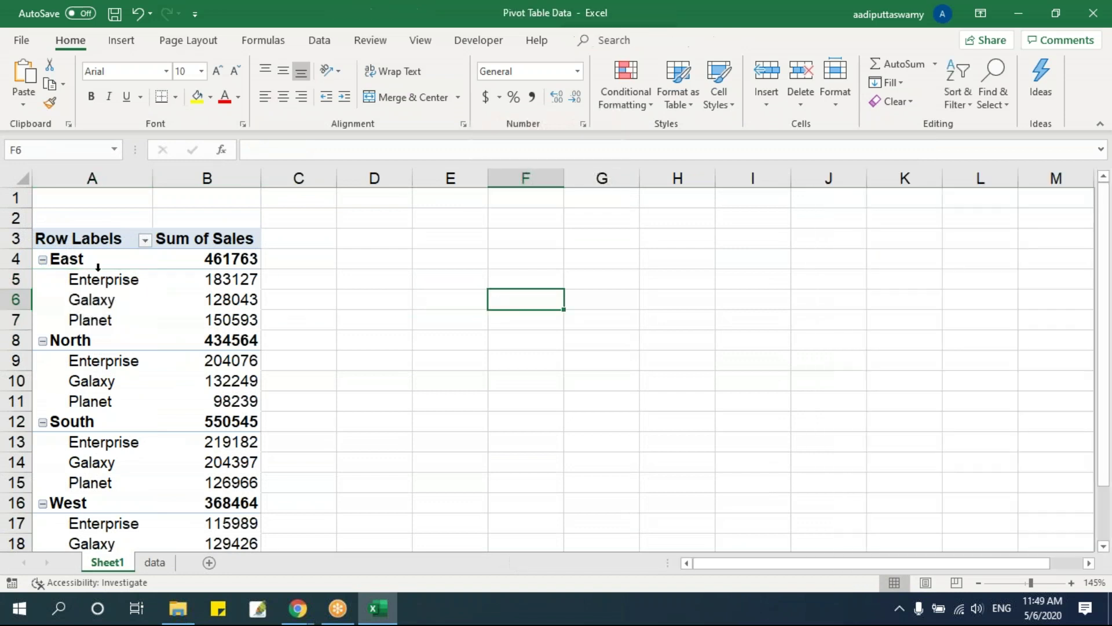
Collapse the East, North, South and West groups to hide their customer types
left_click(43, 260)
left_click(43, 280)
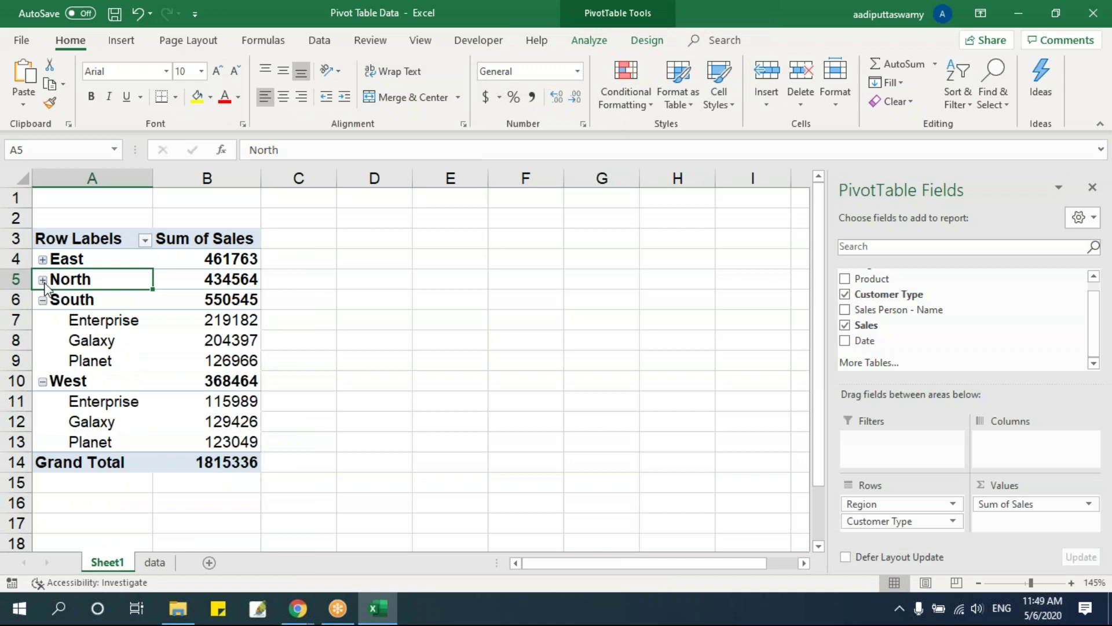
left_click(43, 301)
left_click(43, 321)
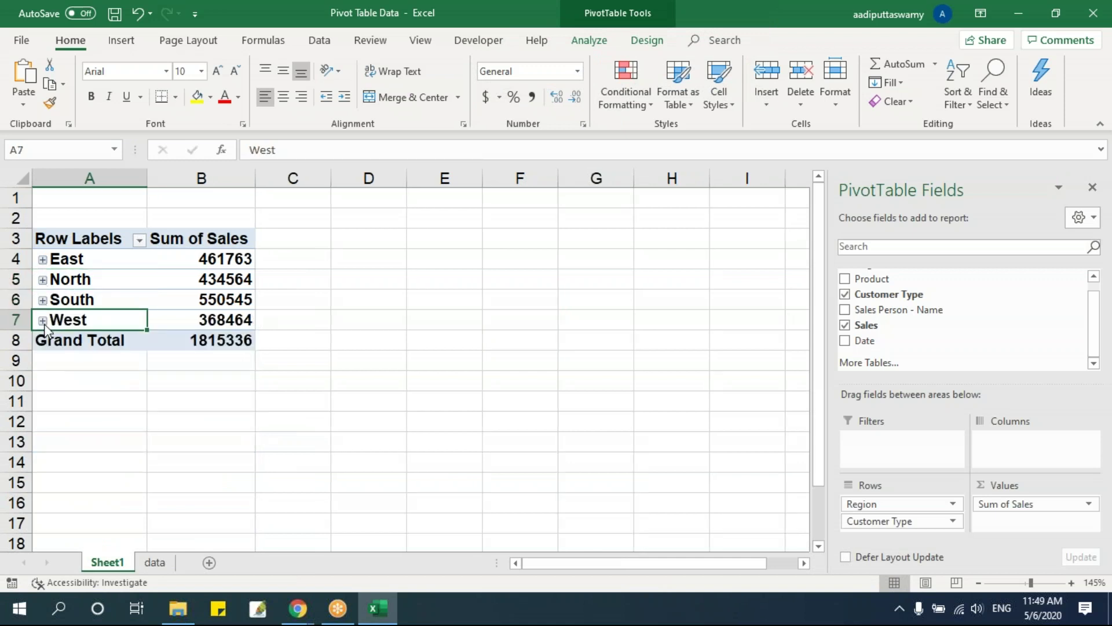
Expand the East, North, South and West groups to show their customer types again
left_click(43, 260)
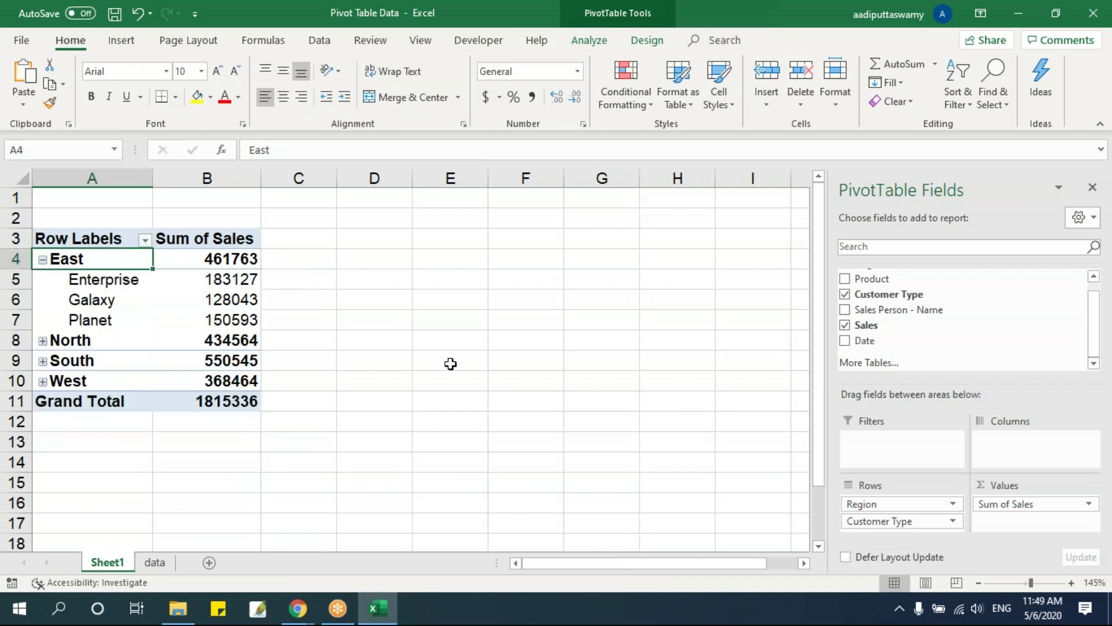
left_click(156, 300)
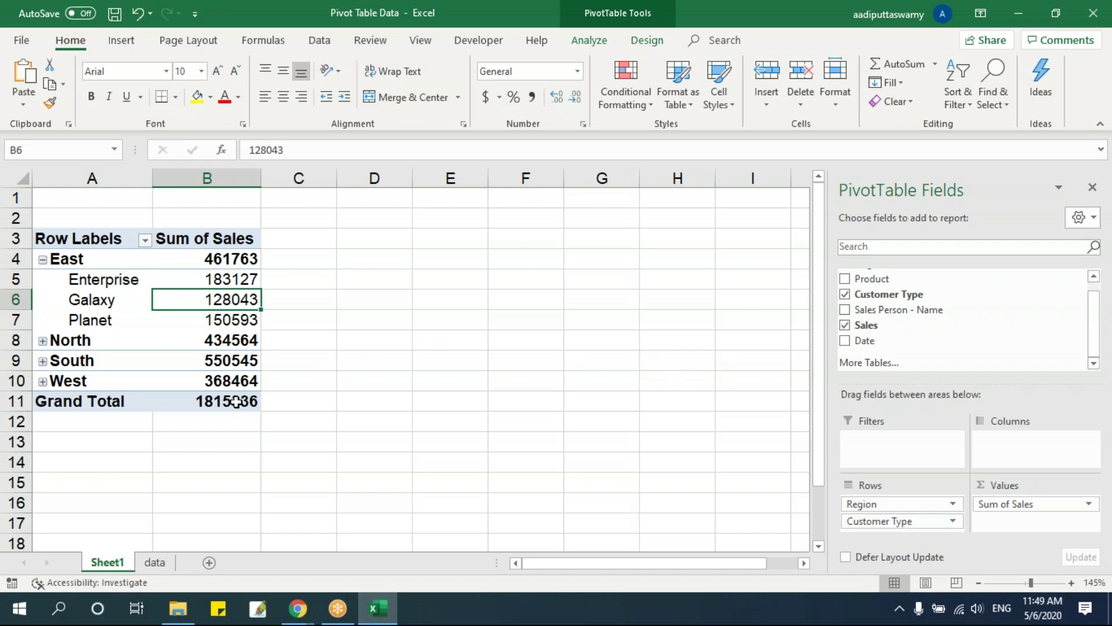
left_click(43, 341)
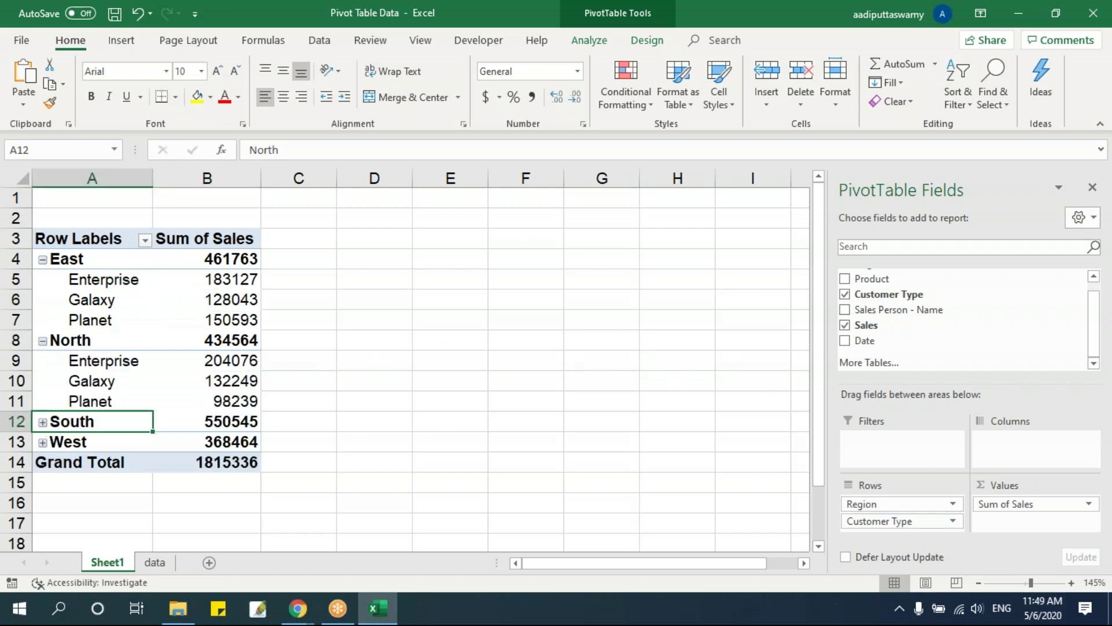
left_click(43, 422)
left_click(43, 504)
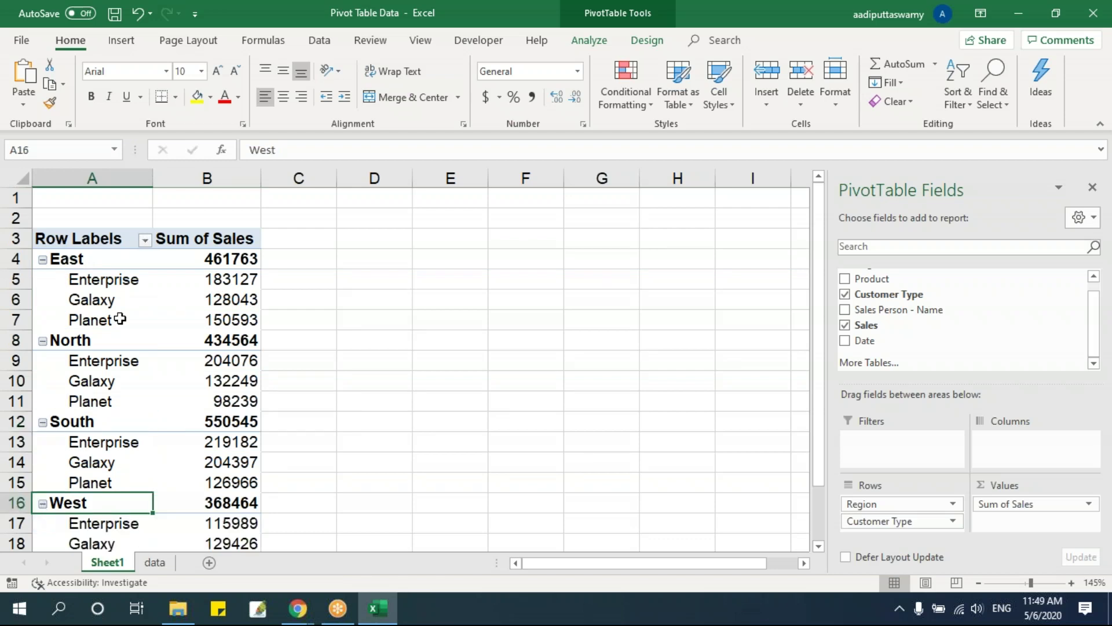
Examine how regions and customer types share the single row labels column
left_click_drag(110, 265, 112, 459)
scroll(114, 460, "down", 4)
scroll(112, 459, "up", 4)
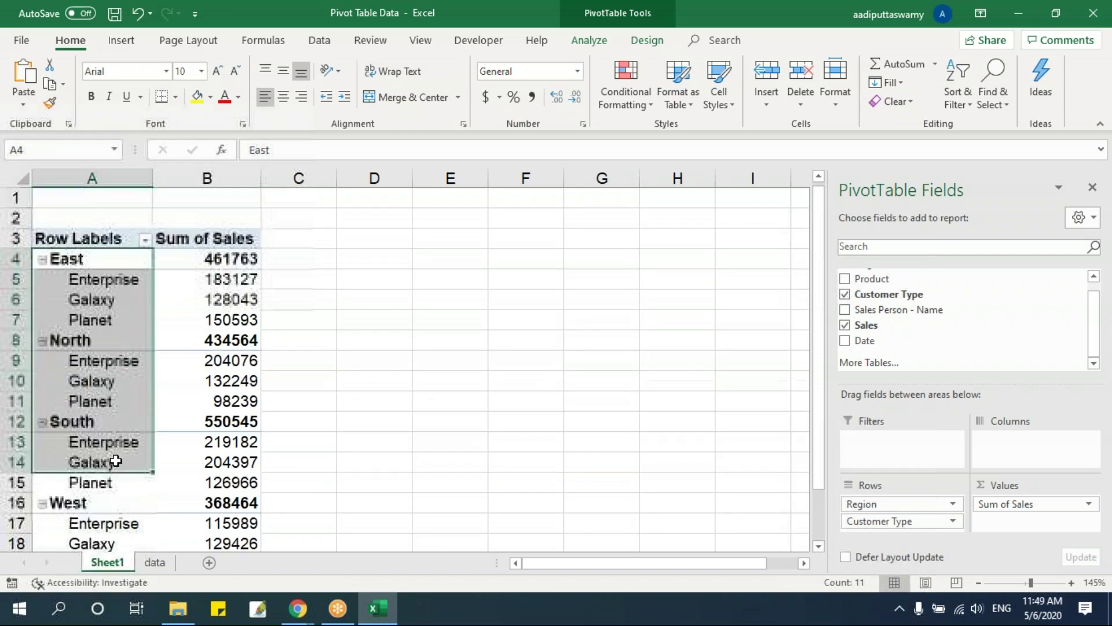
left_click(75, 260)
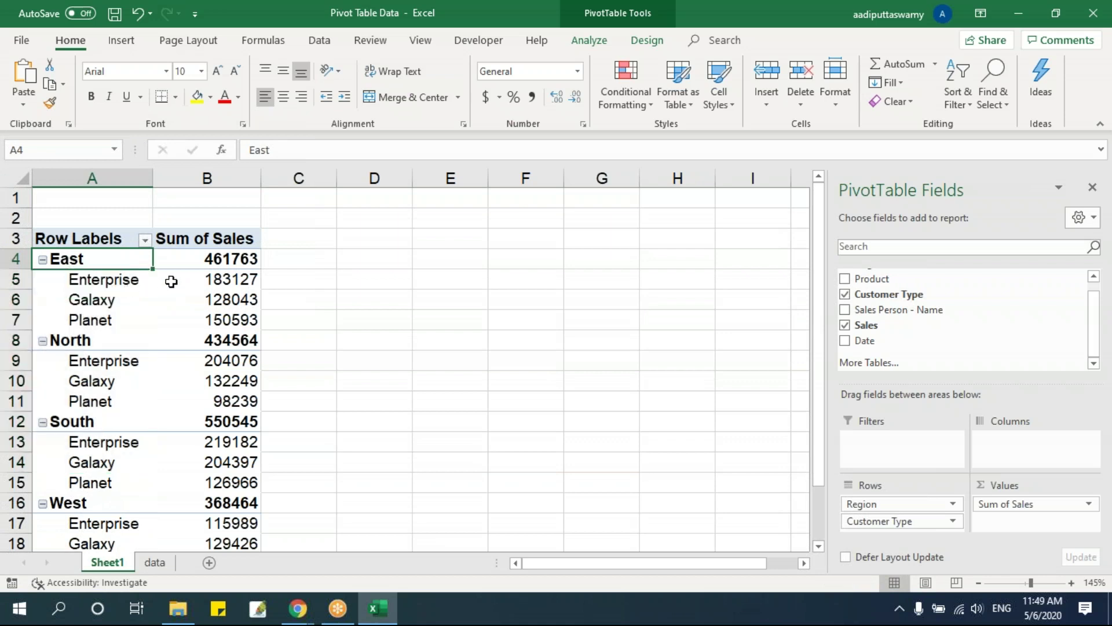
left_click(168, 281)
left_click(112, 292)
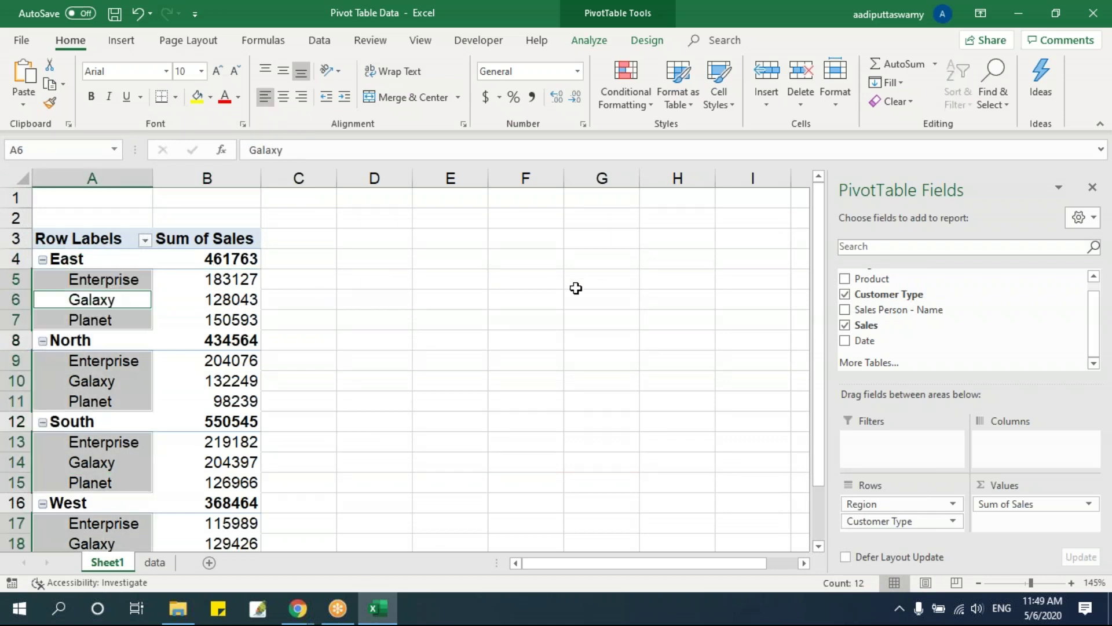
left_click(451, 278)
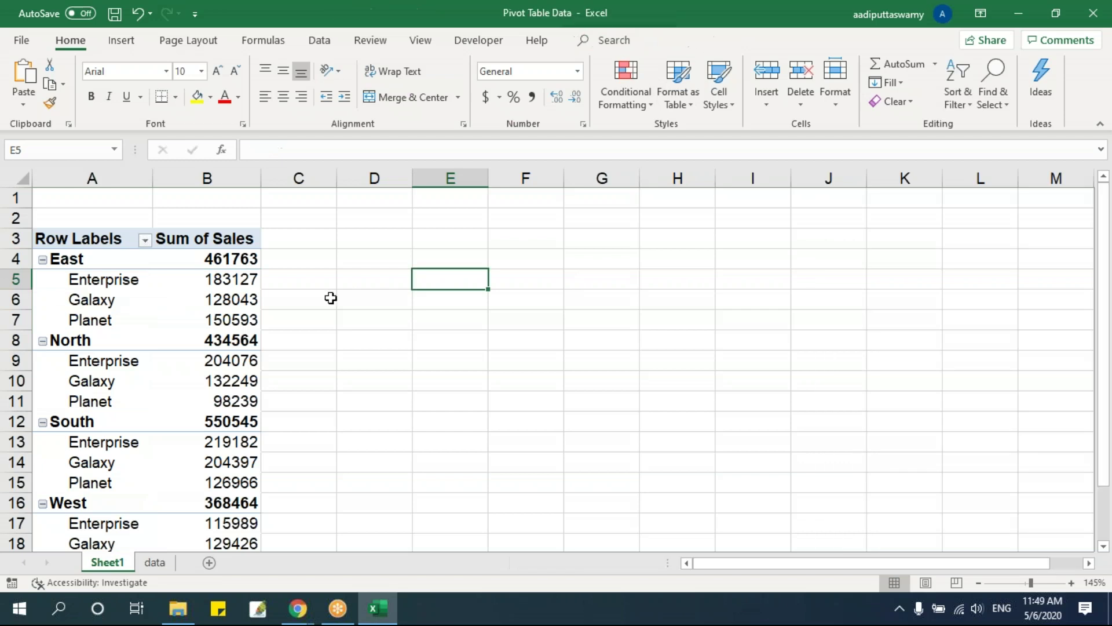
Change the pivot table's report layout to tabular form so that Region and Customer Type have separate columns
left_click(227, 283)
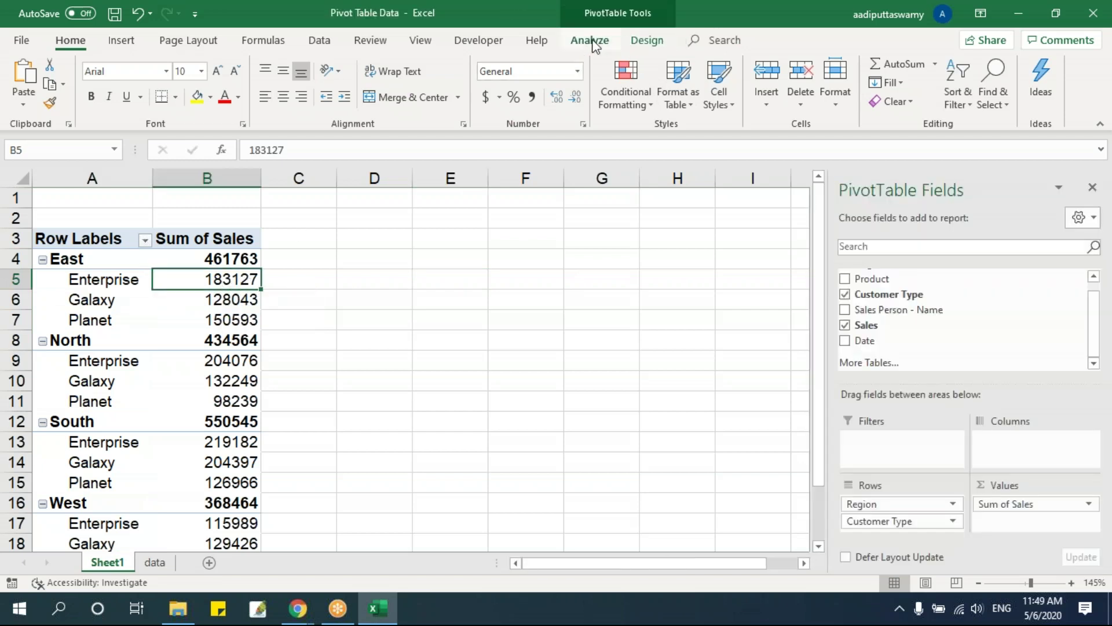
left_click(660, 44)
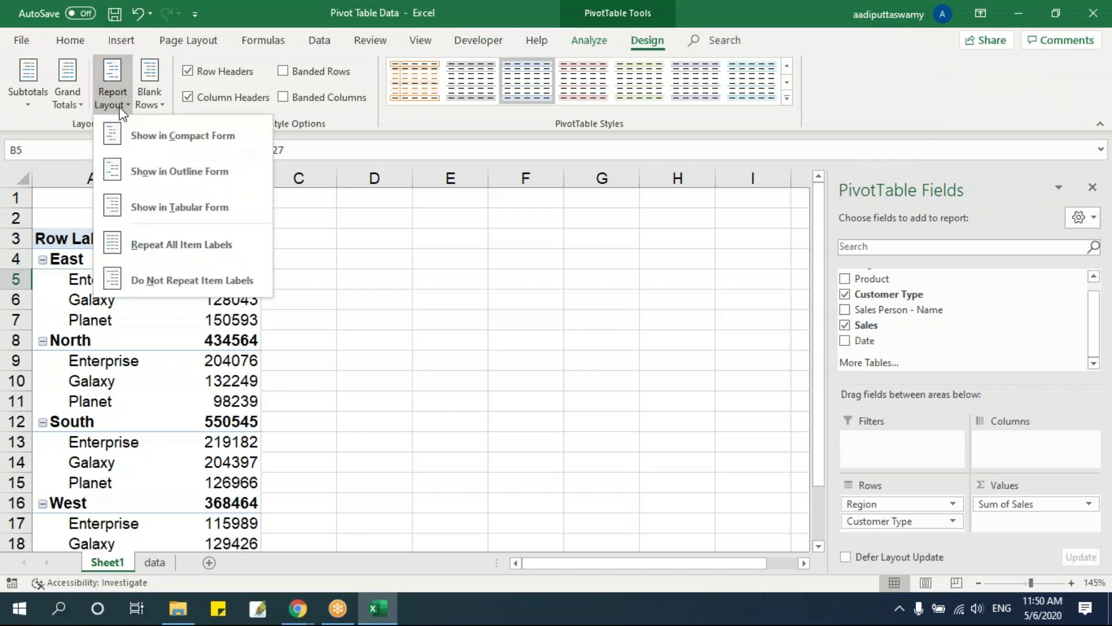
left_click(170, 208)
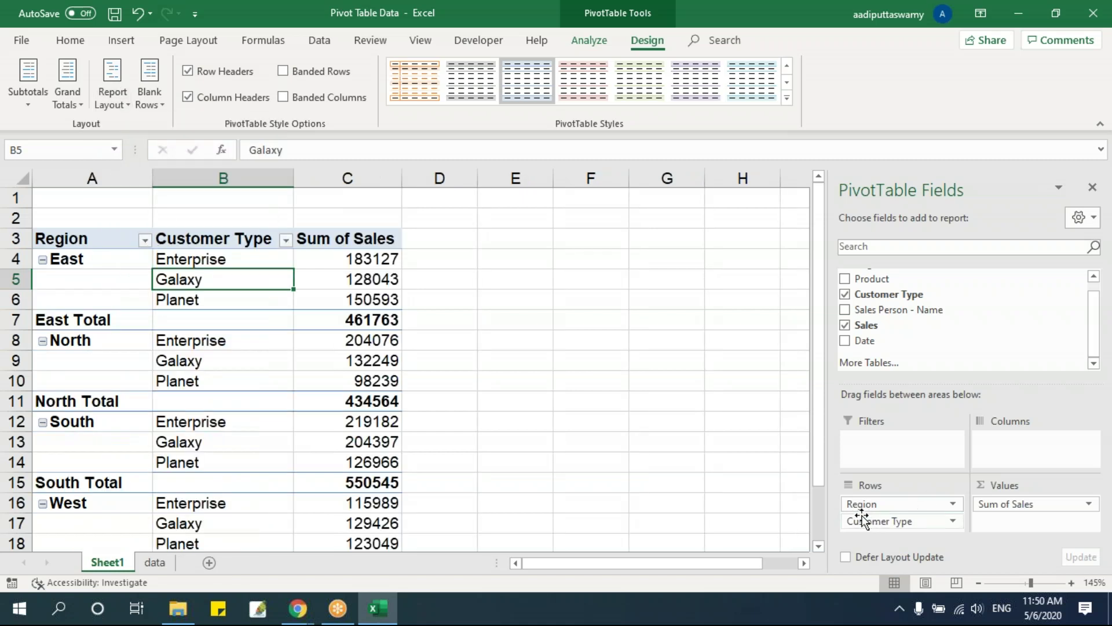
left_click_drag(105, 241, 109, 300)
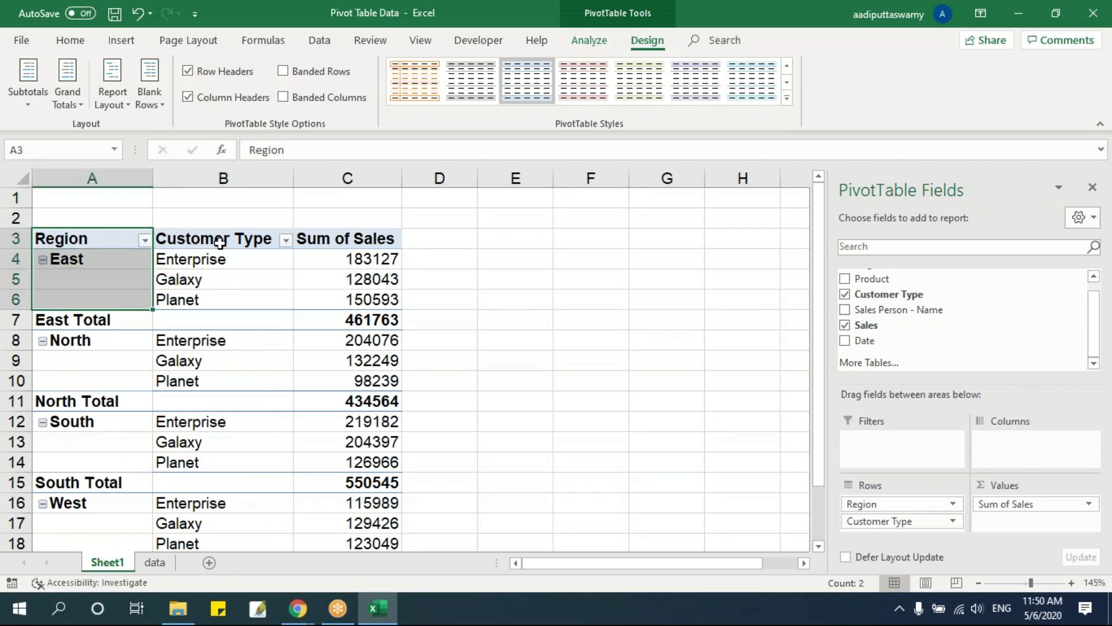
left_click_drag(228, 241, 218, 288)
left_click(563, 356)
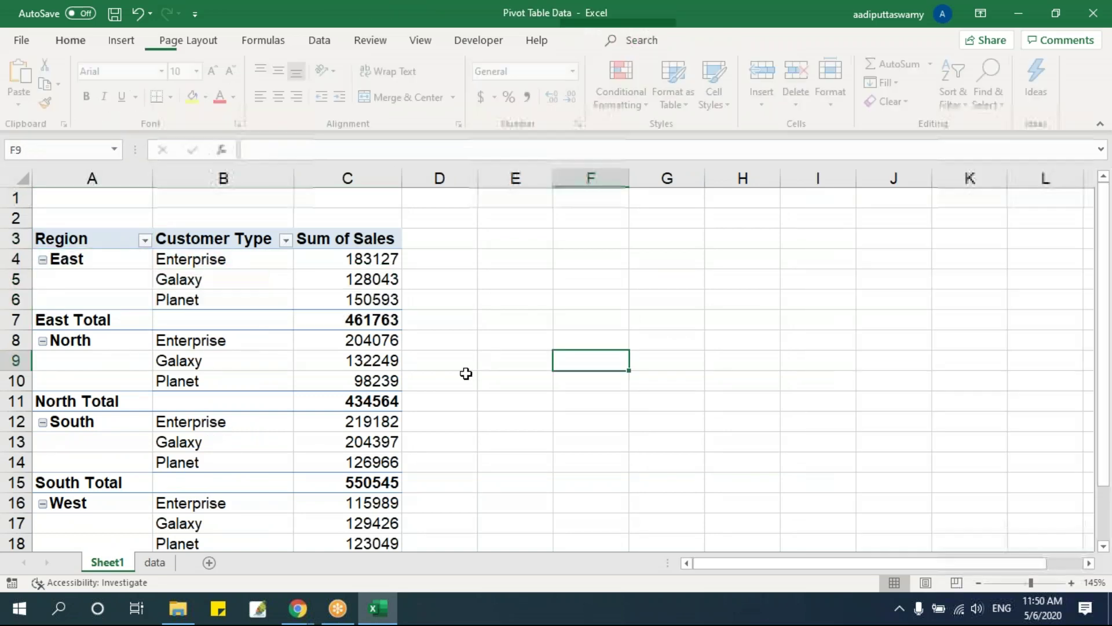
Examine the regional subtotal rows and the grand total row in the tabular pivot table
left_click(197, 282)
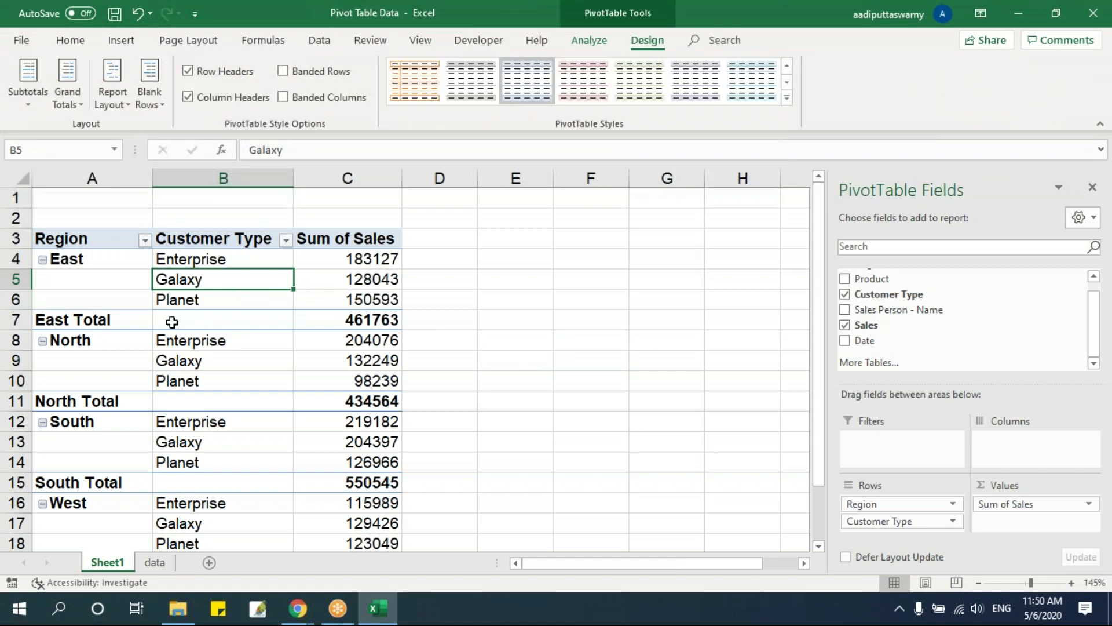
left_click_drag(89, 318, 336, 322)
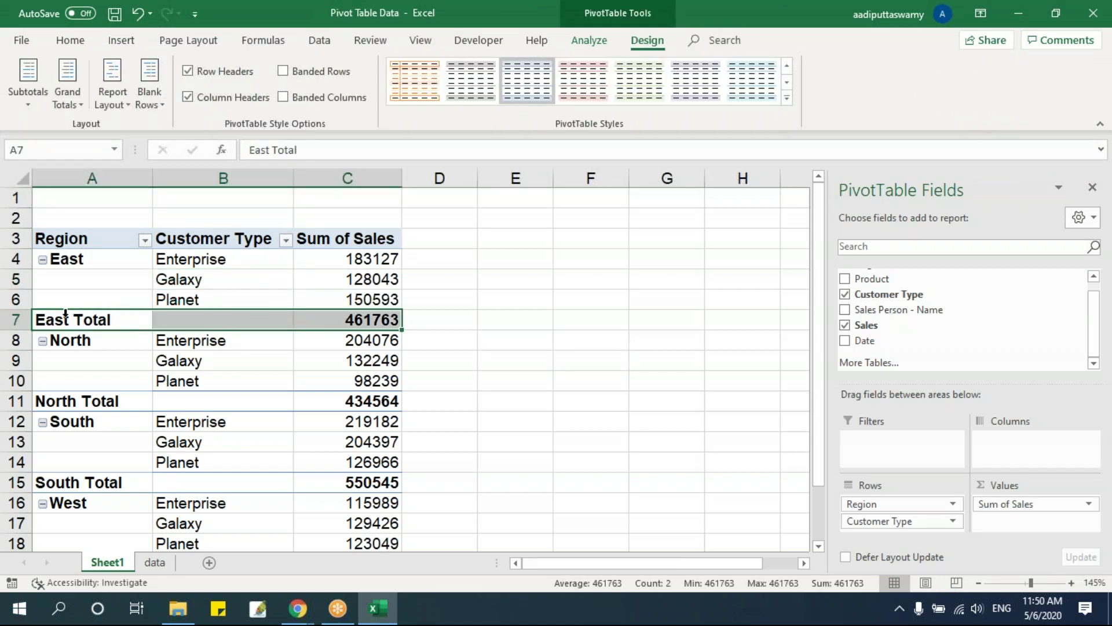
left_click(86, 389)
left_click(122, 403)
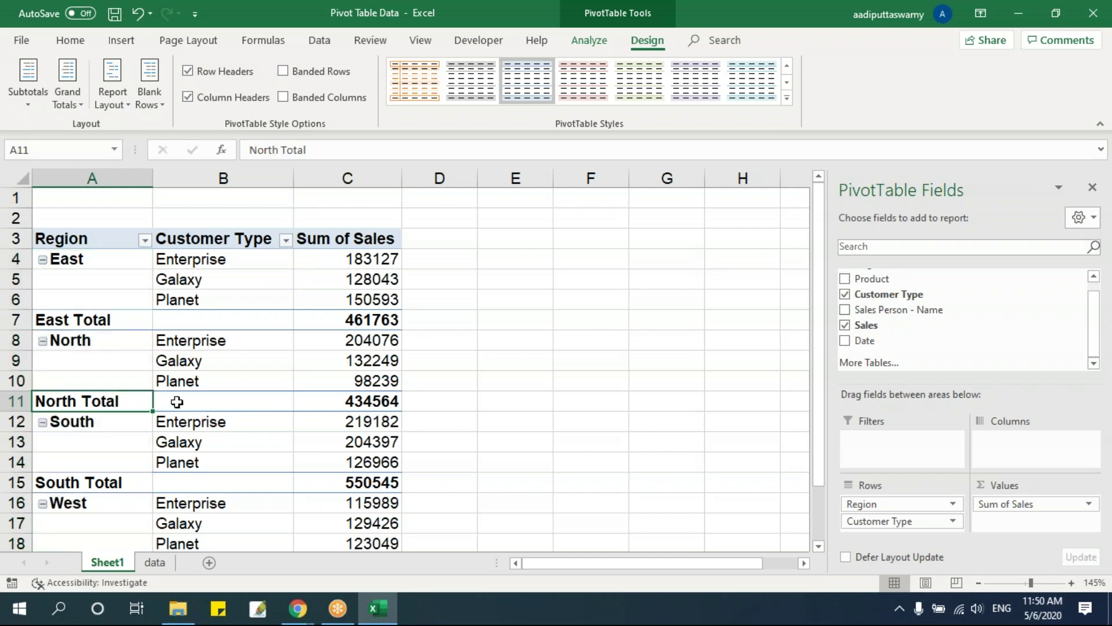
scroll(180, 401, "down", 4)
left_click_drag(99, 347, 379, 347)
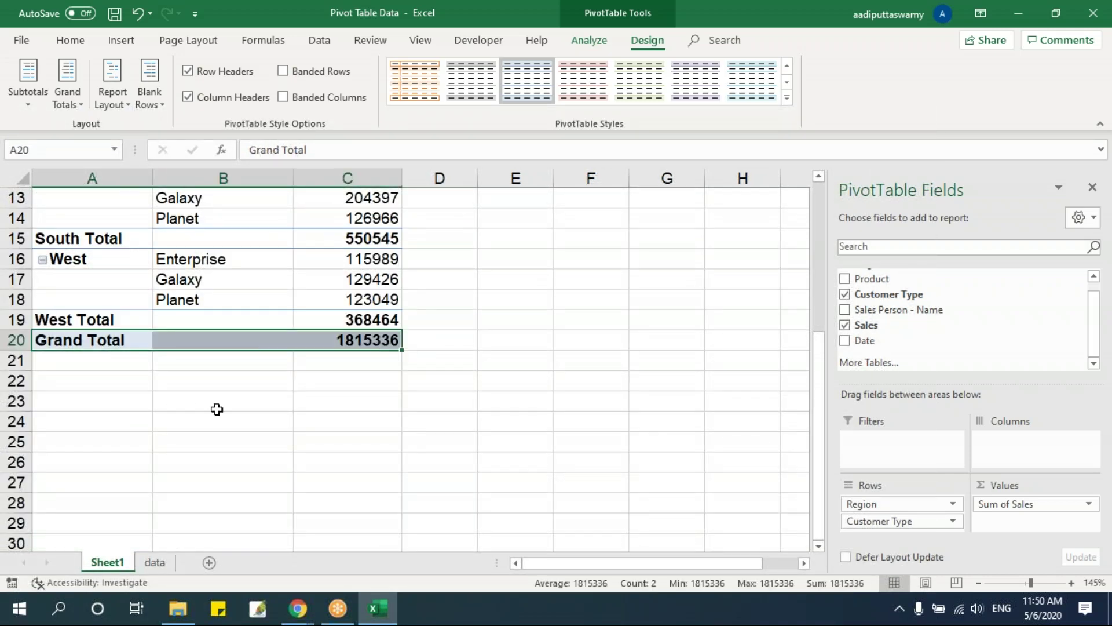
left_click_drag(117, 342, 382, 343)
scroll(510, 481, "up", 4)
left_click_drag(445, 244, 460, 472)
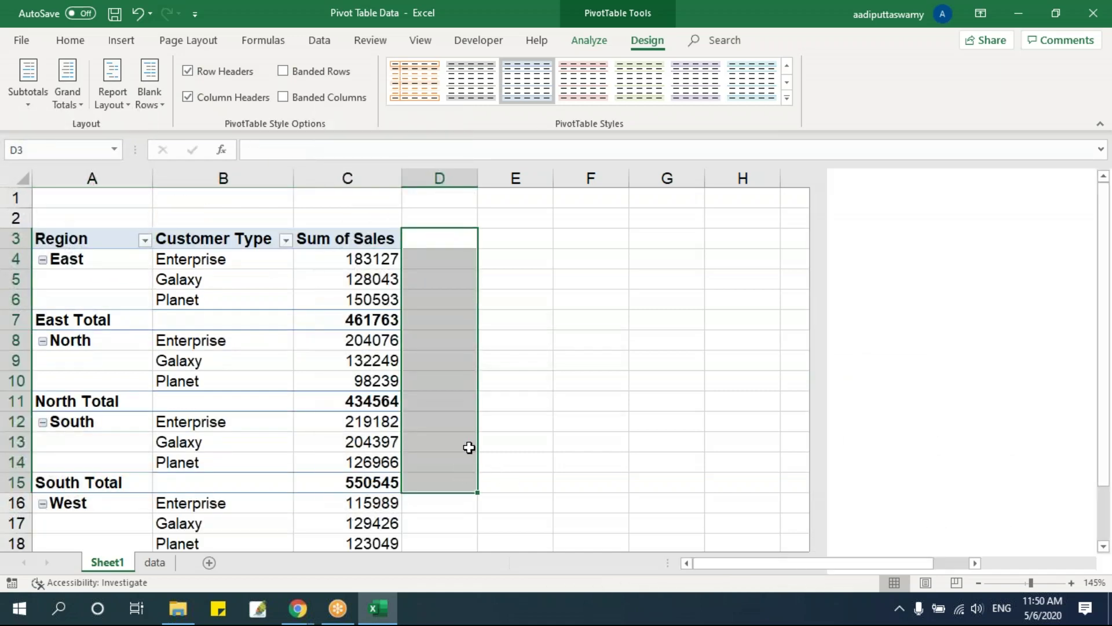
scroll(350, 429, "down", 3)
left_click(354, 398)
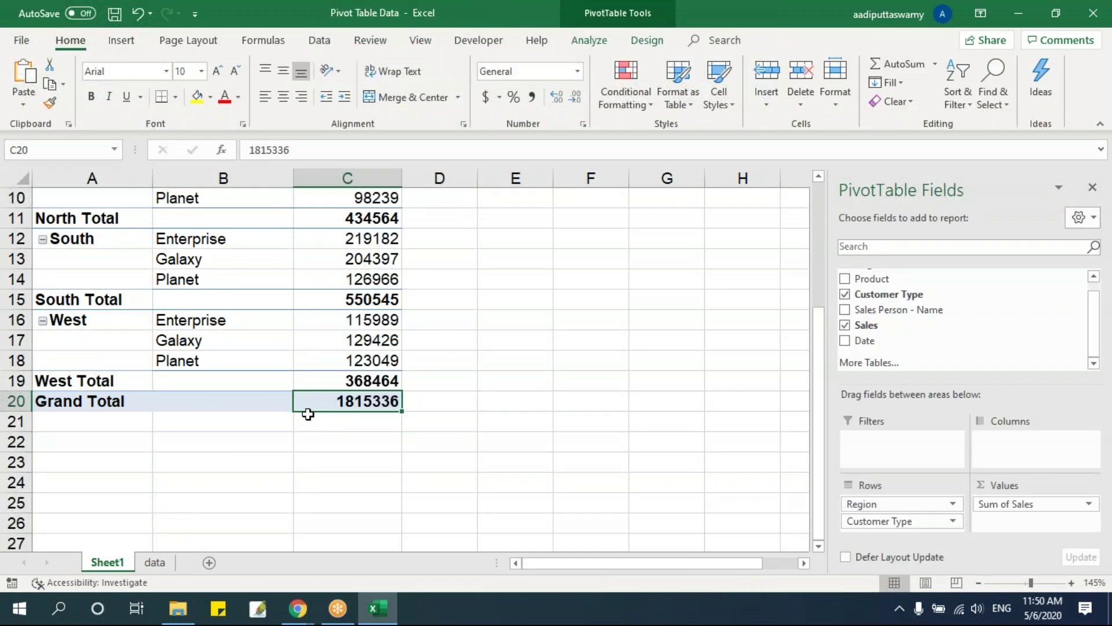
scroll(460, 419, "up", 3)
left_click(43, 319)
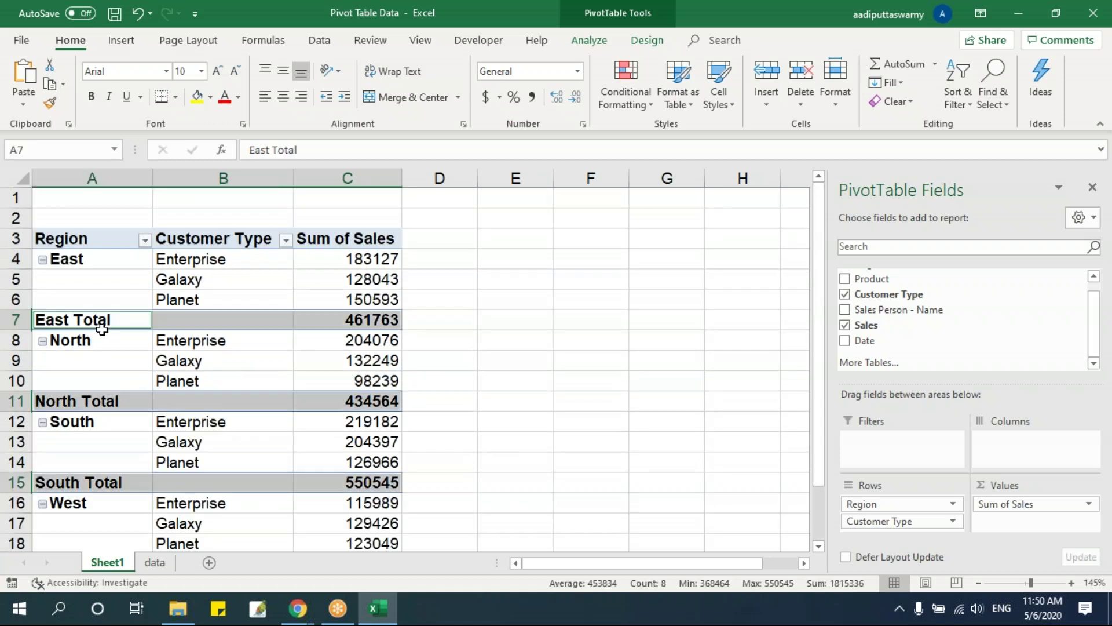
left_click(397, 399)
Turn off all subtotals in the pivot table
left_click(327, 302)
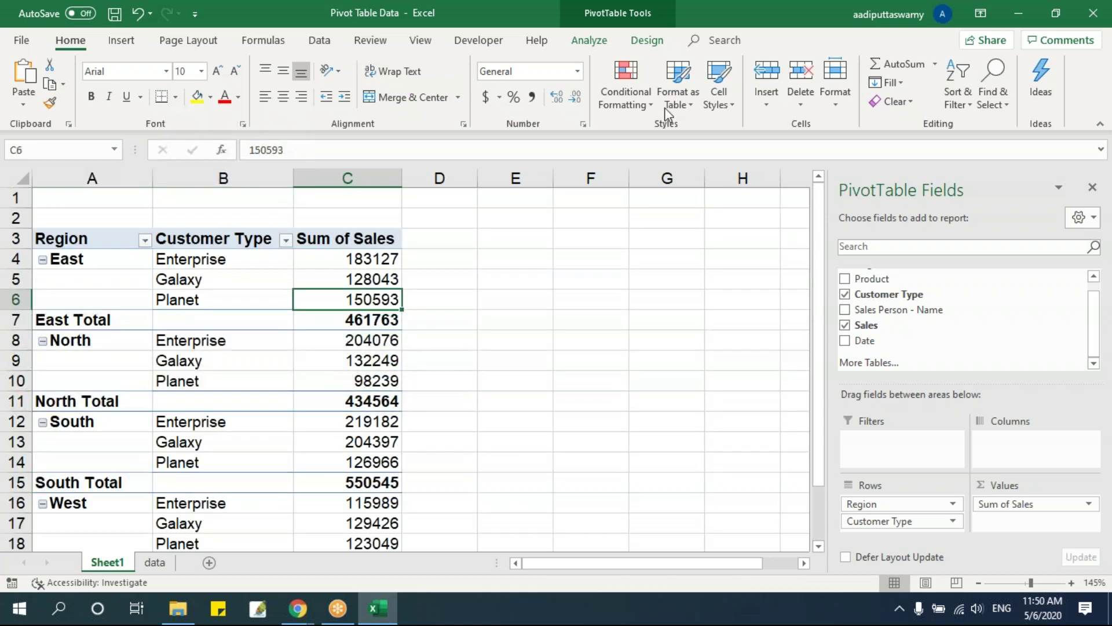
left_click(647, 41)
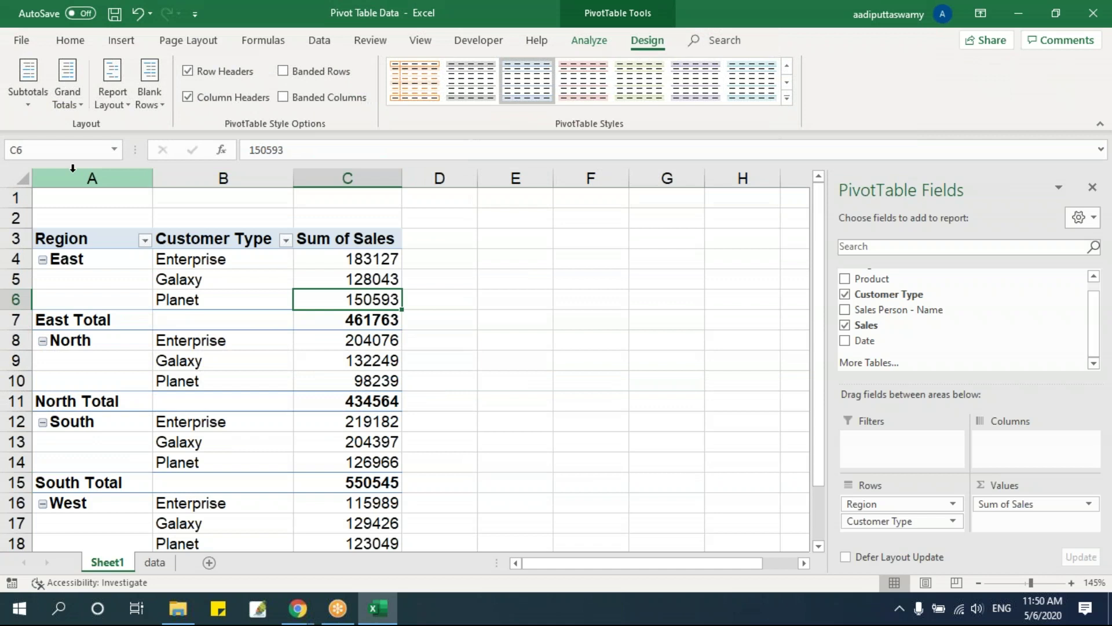
left_click(29, 105)
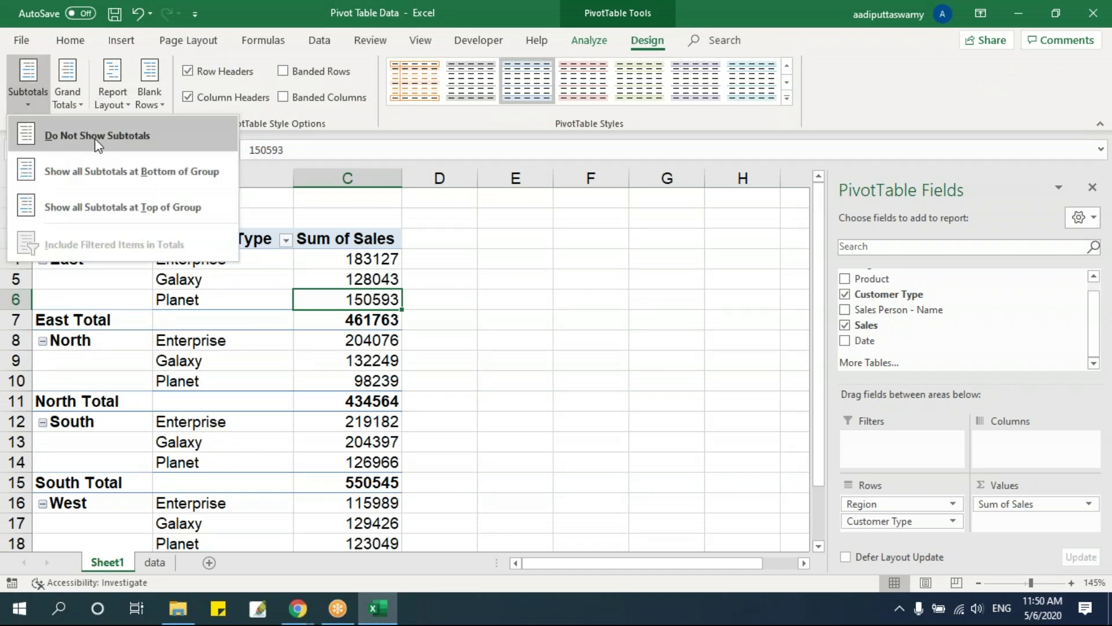
left_click(135, 148)
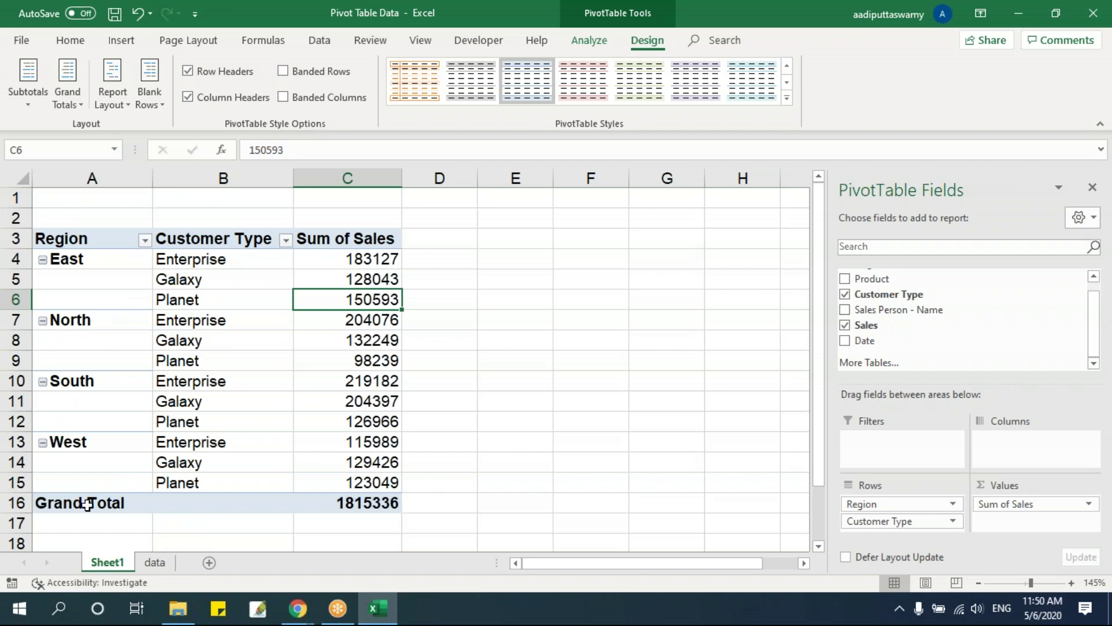
Add the Product field to the pivot table's Columns area
left_click(337, 503)
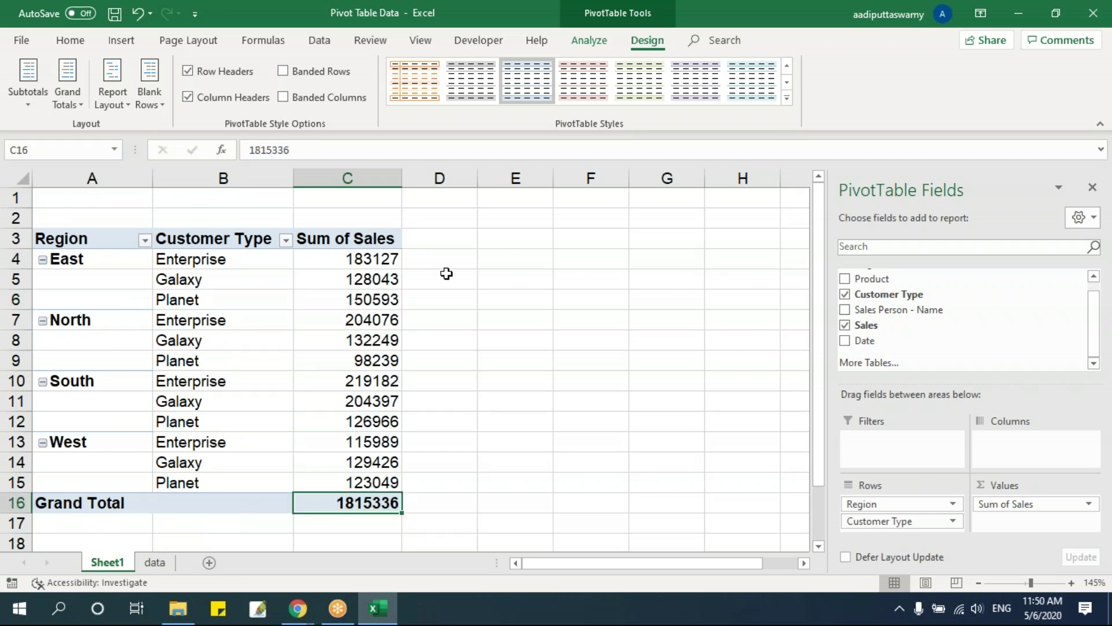
left_click_drag(357, 266, 350, 484)
left_click(342, 502)
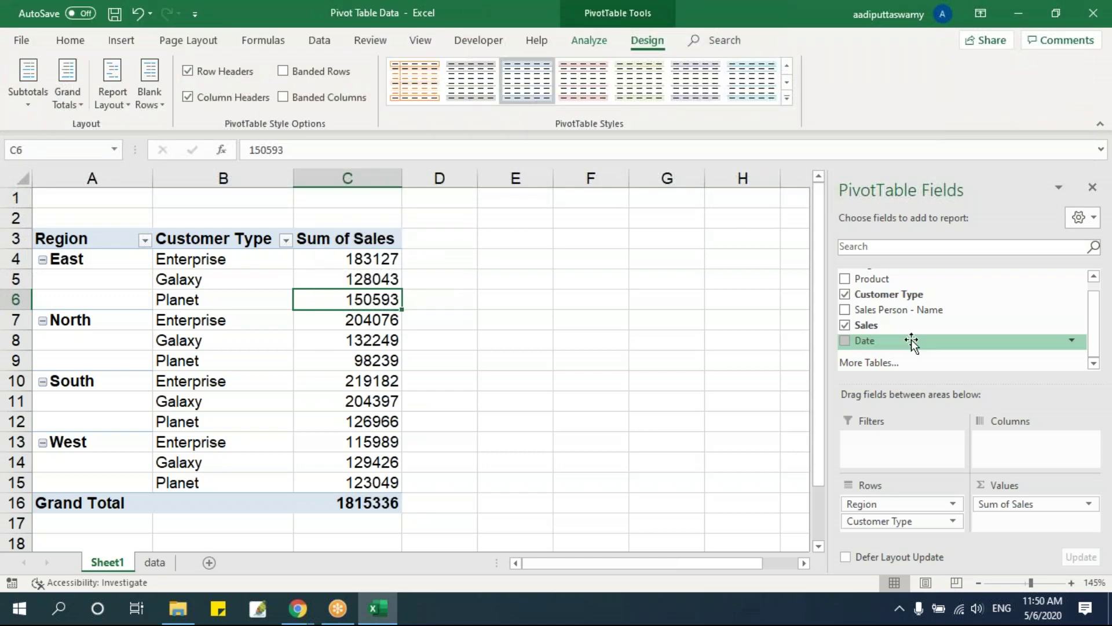
scroll(912, 338, "up", 1)
left_click_drag(889, 290, 1049, 450)
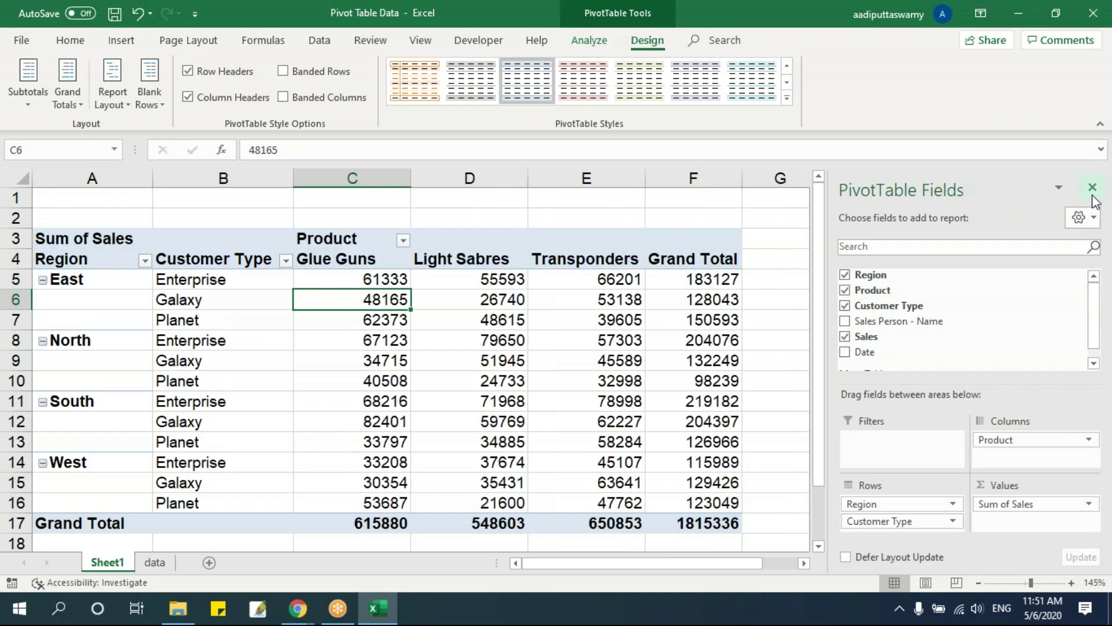
Examine the product columns, their sales by region and customer type, and the grand totals for rows and columns
left_click_drag(324, 260, 596, 262)
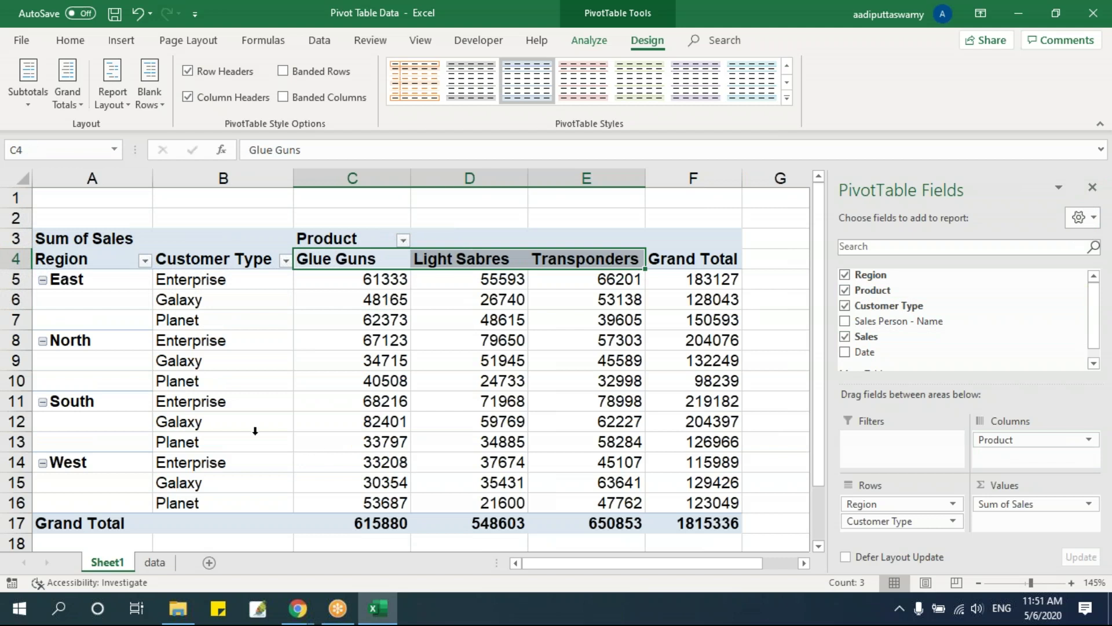
left_click(94, 285)
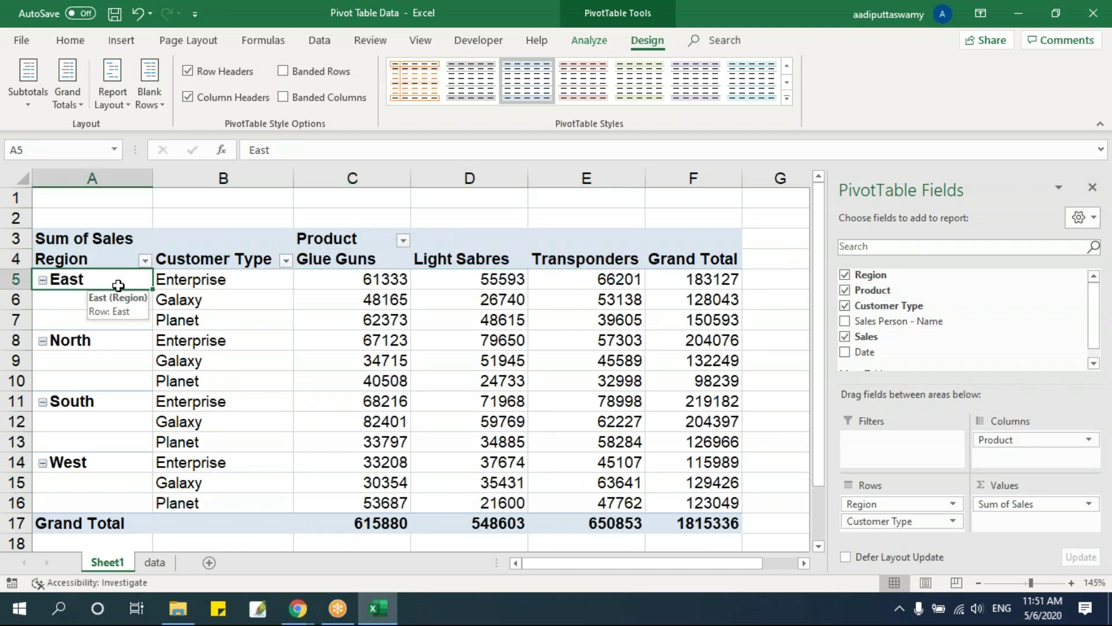
left_click(264, 283)
left_click(363, 259)
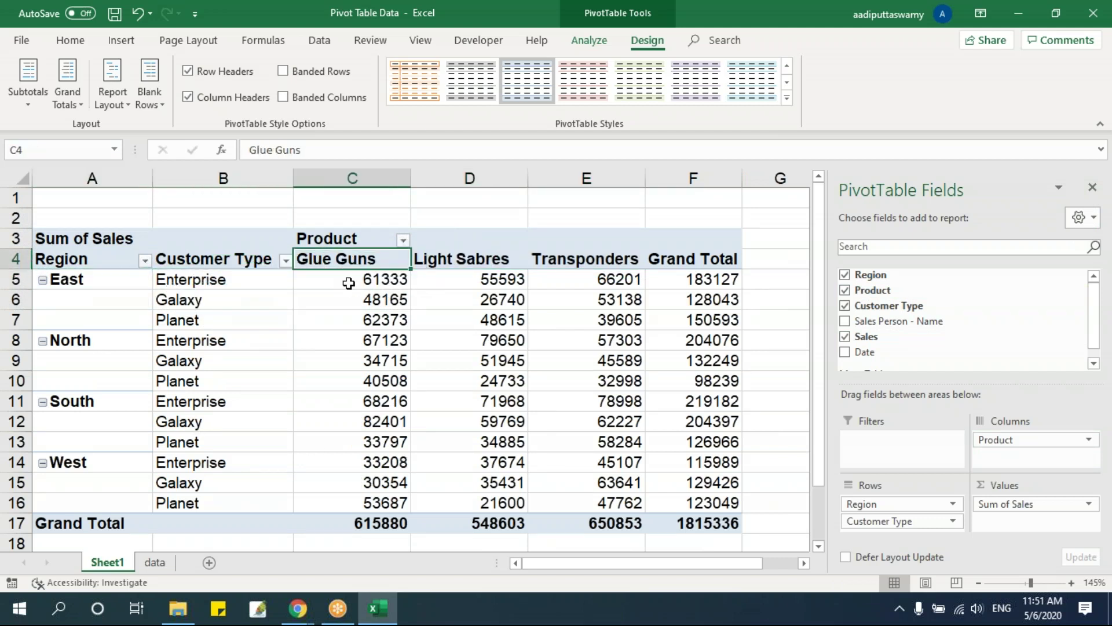
left_click(350, 282)
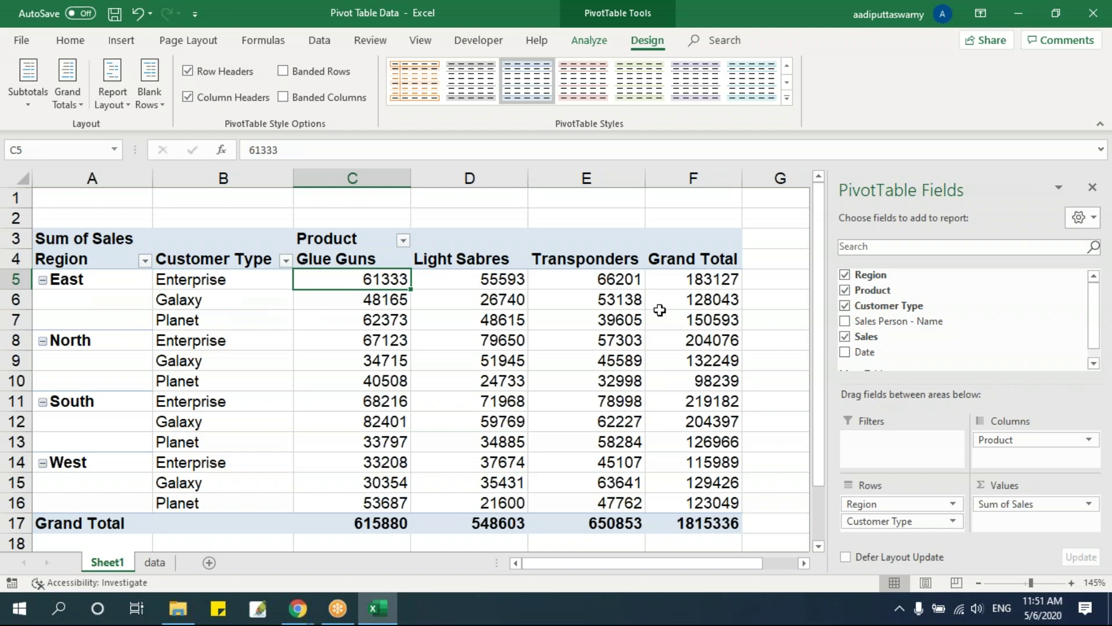
left_click_drag(692, 262, 712, 528)
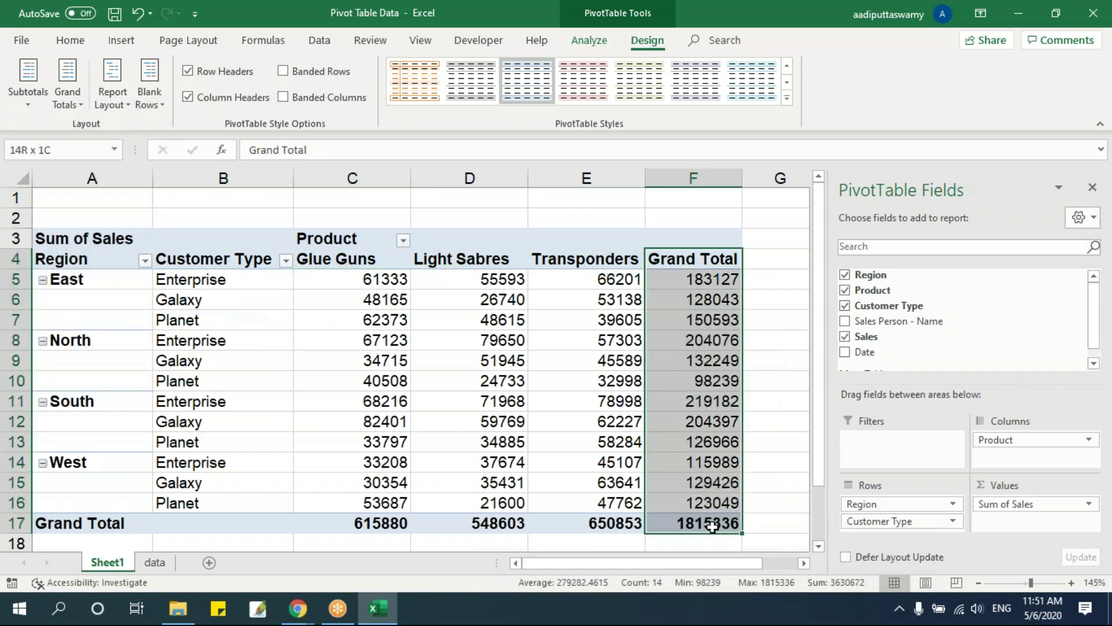
left_click_drag(92, 525, 684, 524)
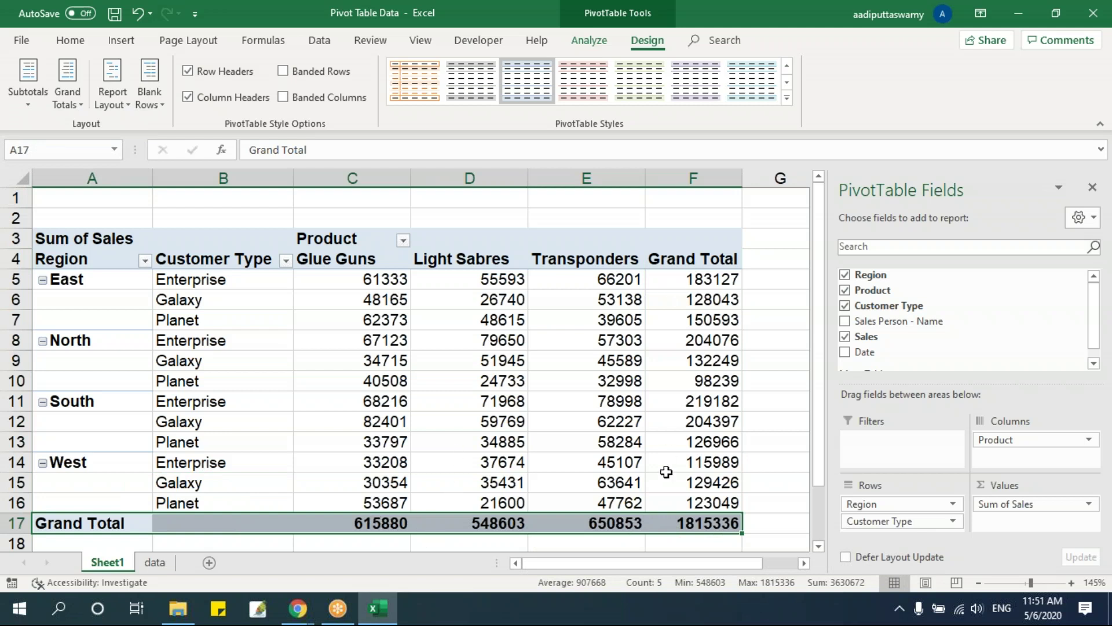
left_click(608, 523)
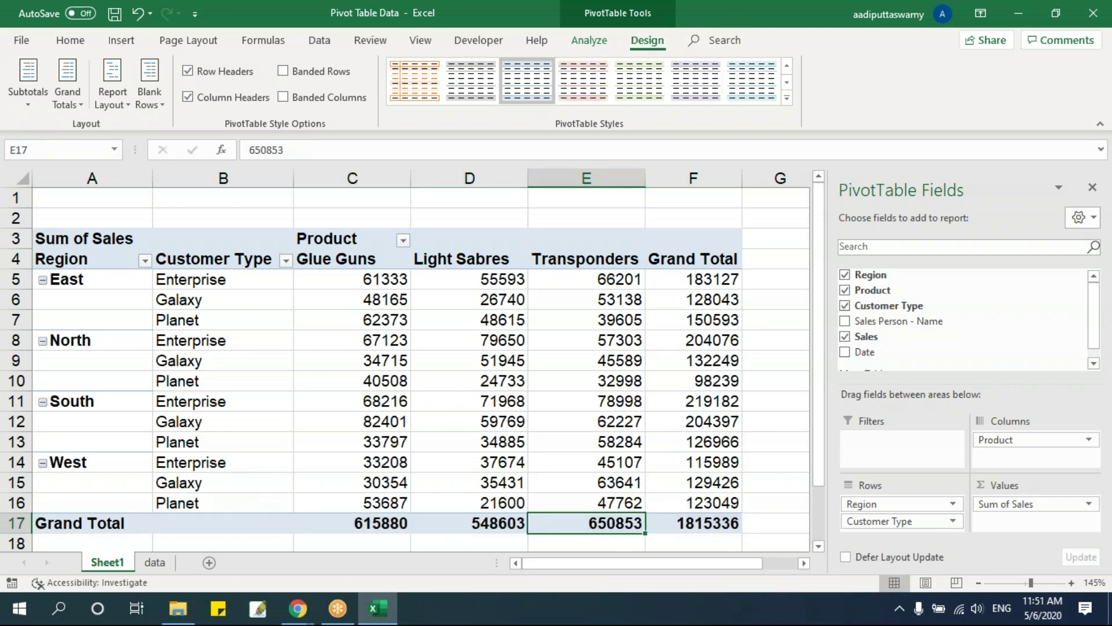
Turn the grand totals off for rows and columns and switch them back on for both
left_click(70, 103)
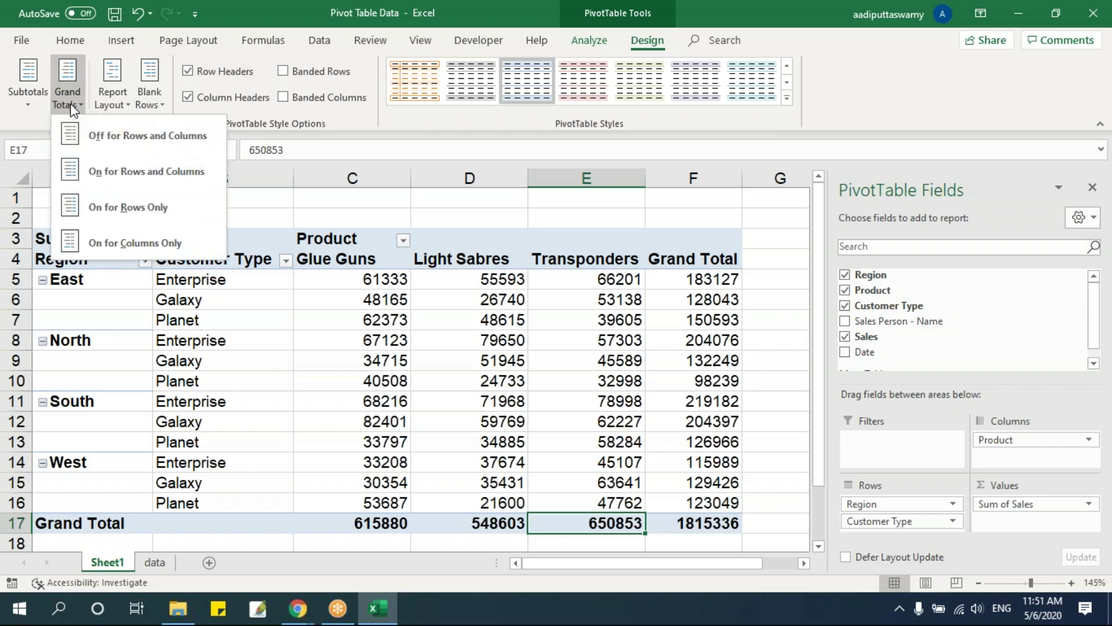
left_click(122, 139)
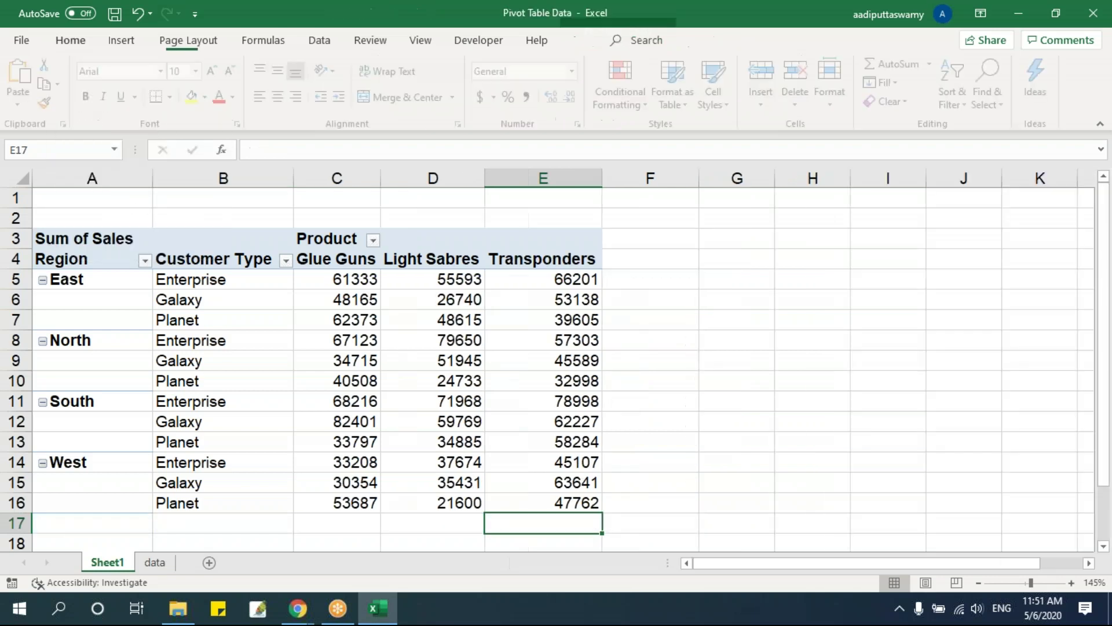
left_click(426, 378)
mouse_move(426, 401)
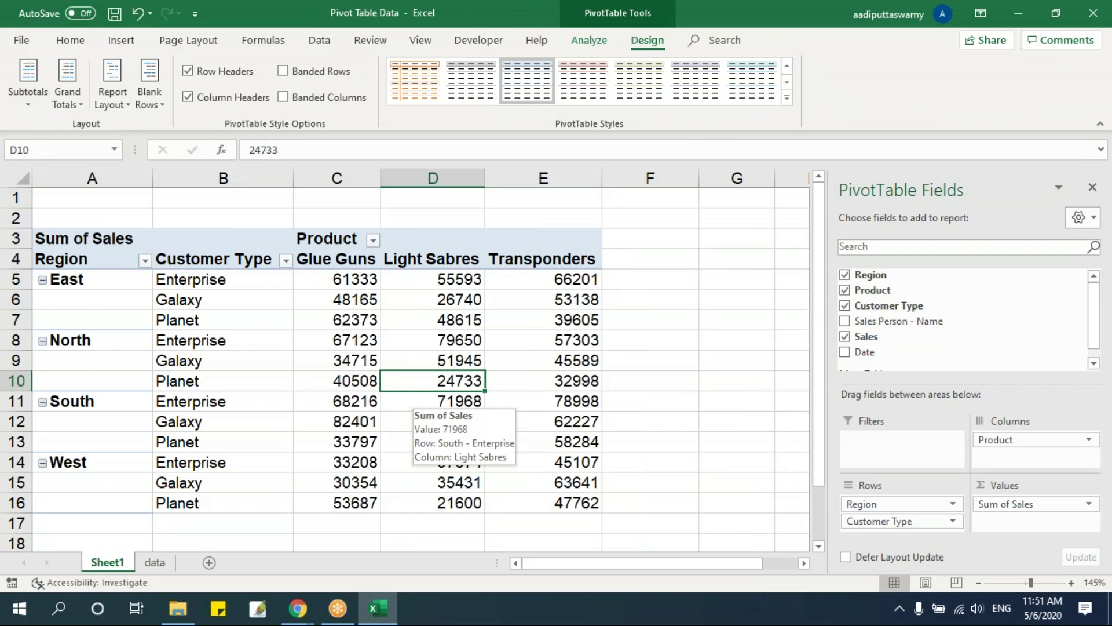
left_click(65, 91)
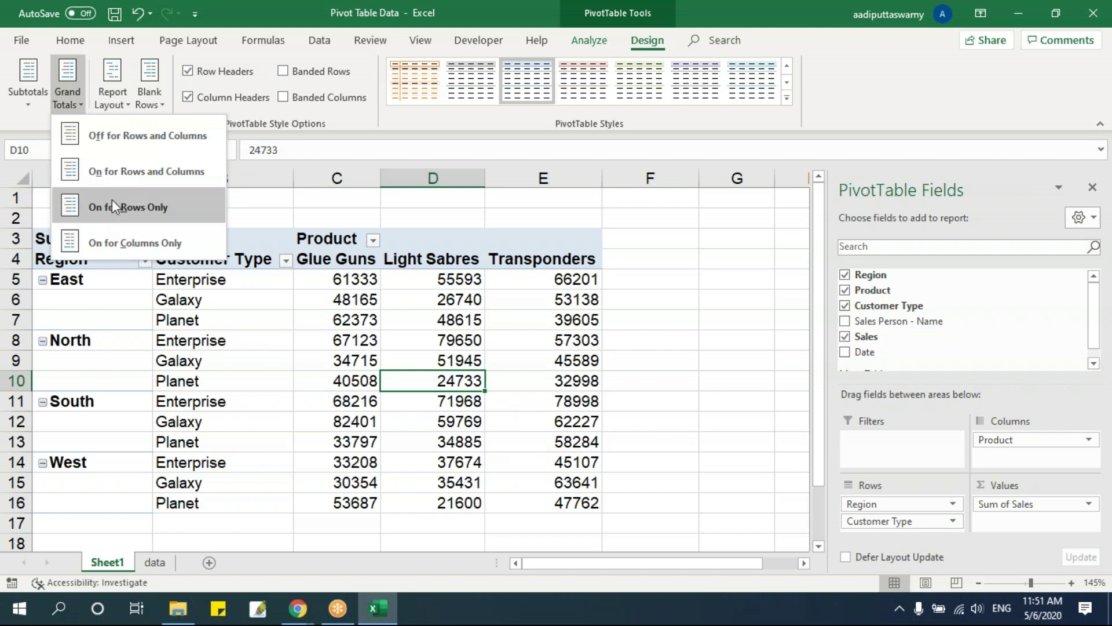
left_click(158, 175)
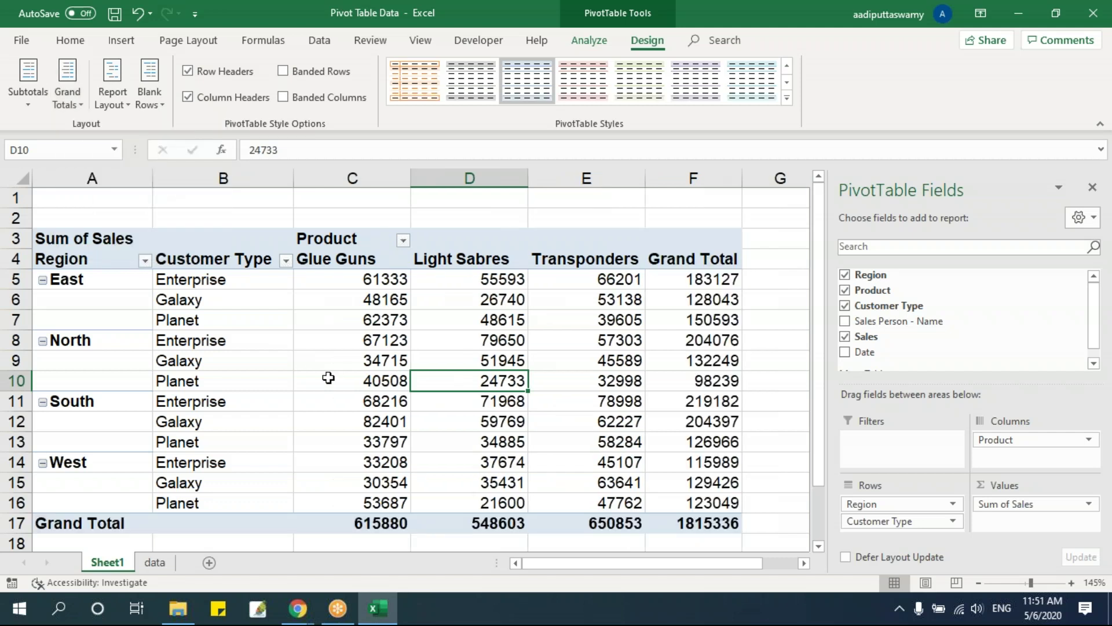
Show the grand totals for rows only, and switch them to columns only
left_click(77, 96)
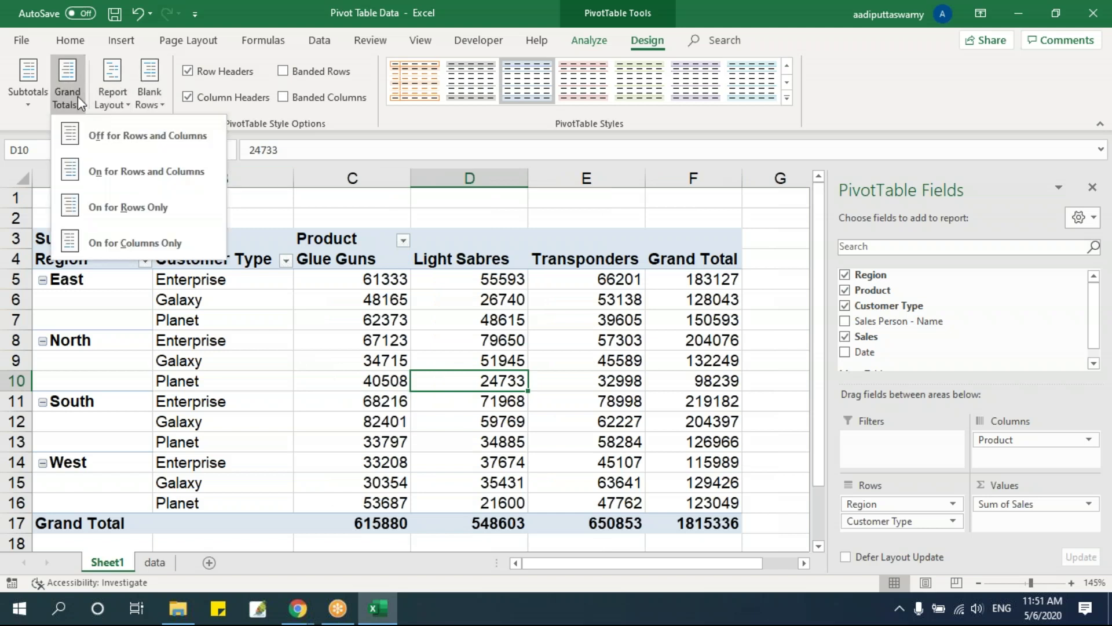
left_click(112, 207)
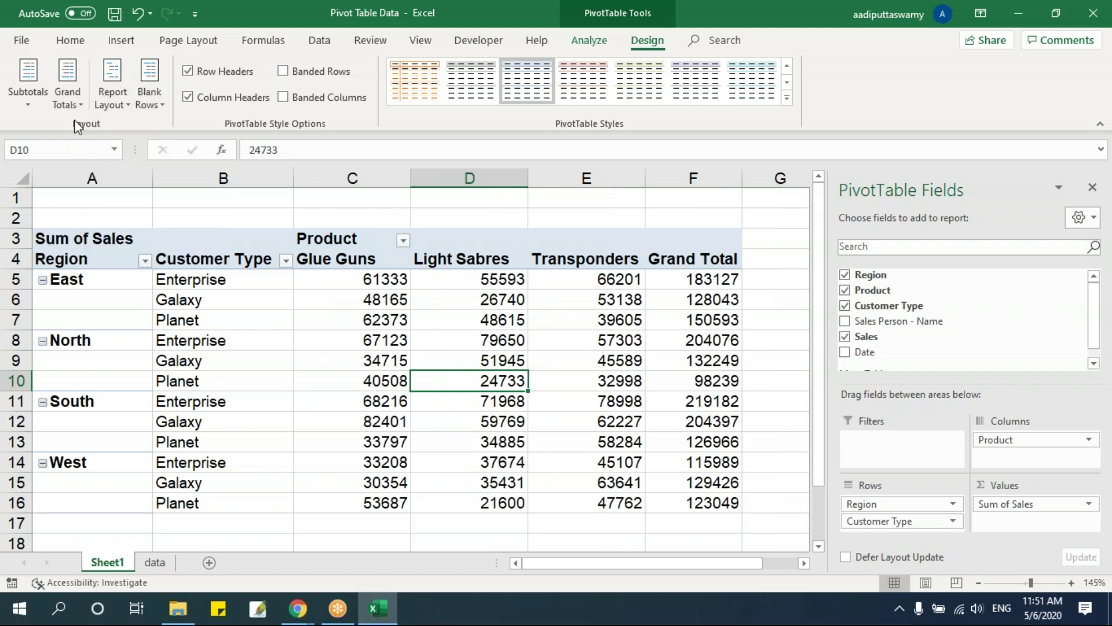
left_click(75, 99)
left_click(112, 242)
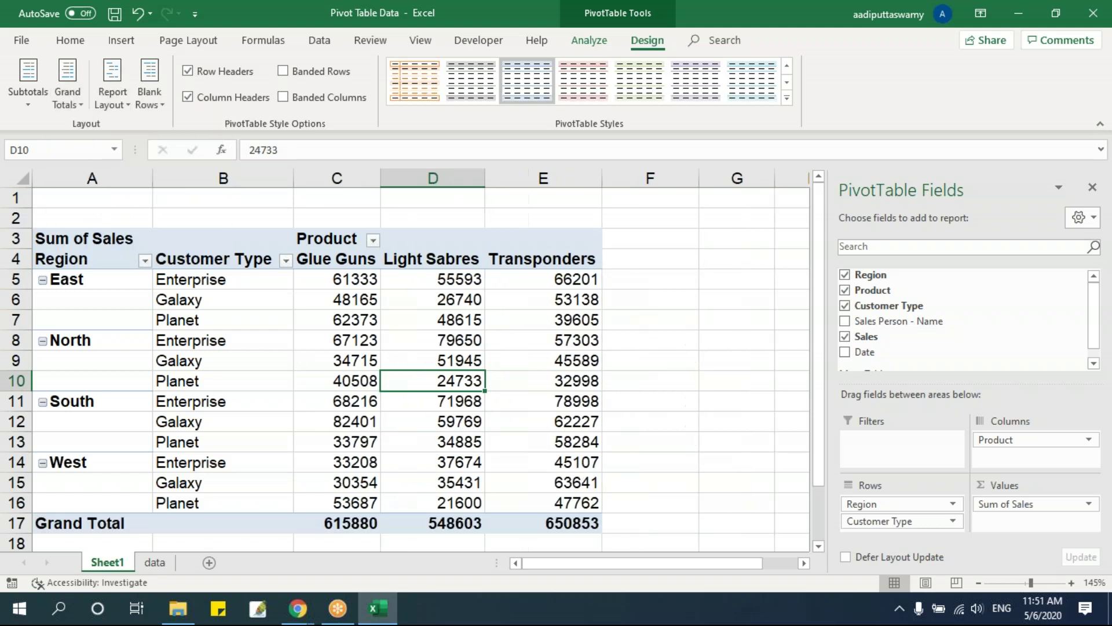
left_click(406, 460)
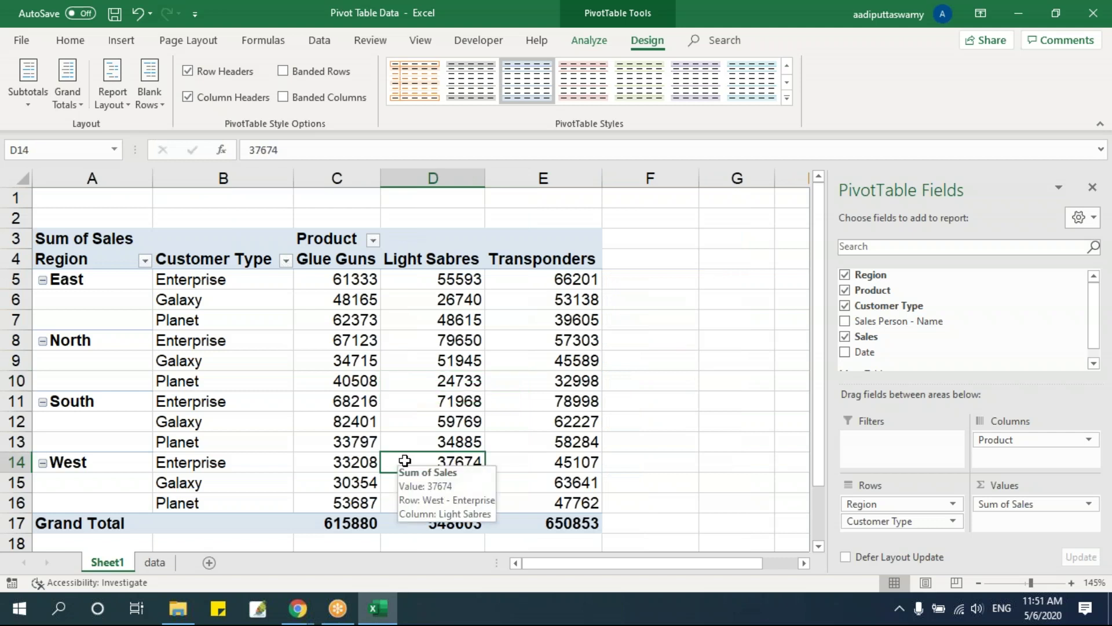
Turn off the pivot table's grand totals for both rows and columns
left_click(68, 93)
left_click(115, 147)
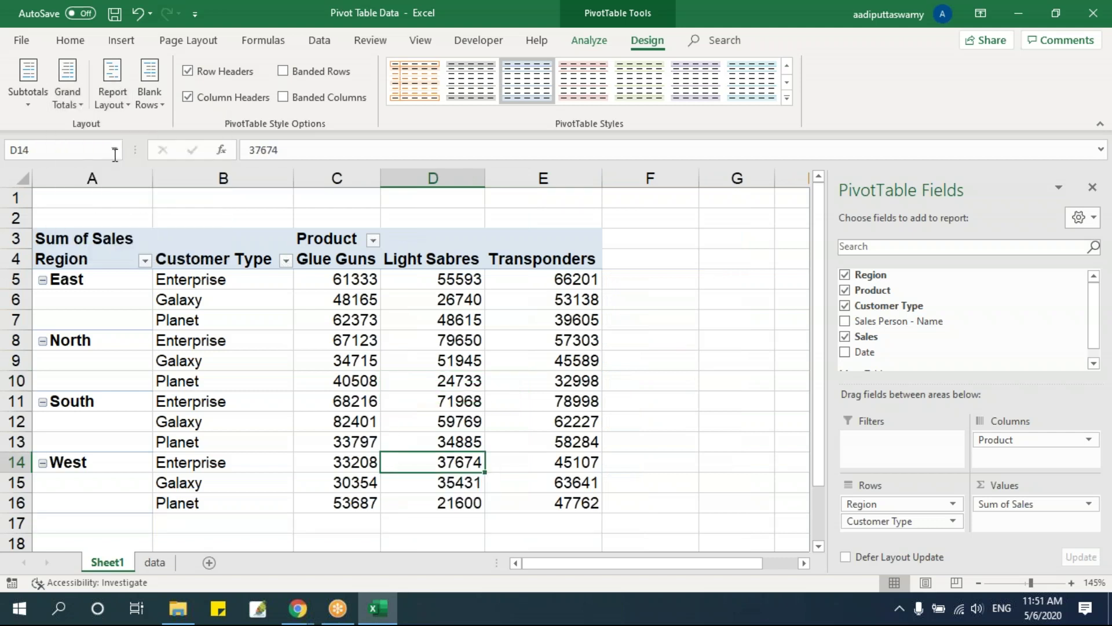
left_click(740, 396)
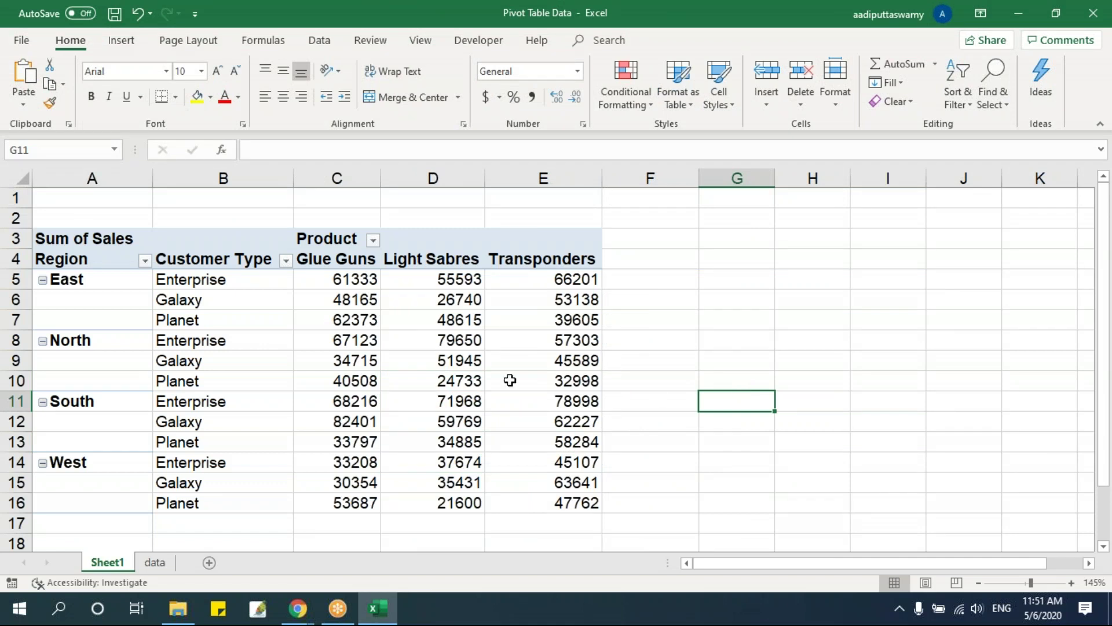
Copy pivot table cells A4:E16 and paste them as values at cell F6 of a new sheet
left_click_drag(96, 260, 556, 508)
key("ctrl+c")
left_click(209, 562)
left_click(318, 257)
key("ctrl+alt+v")
left_click(506, 290)
left_click(686, 458)
left_click(672, 381)
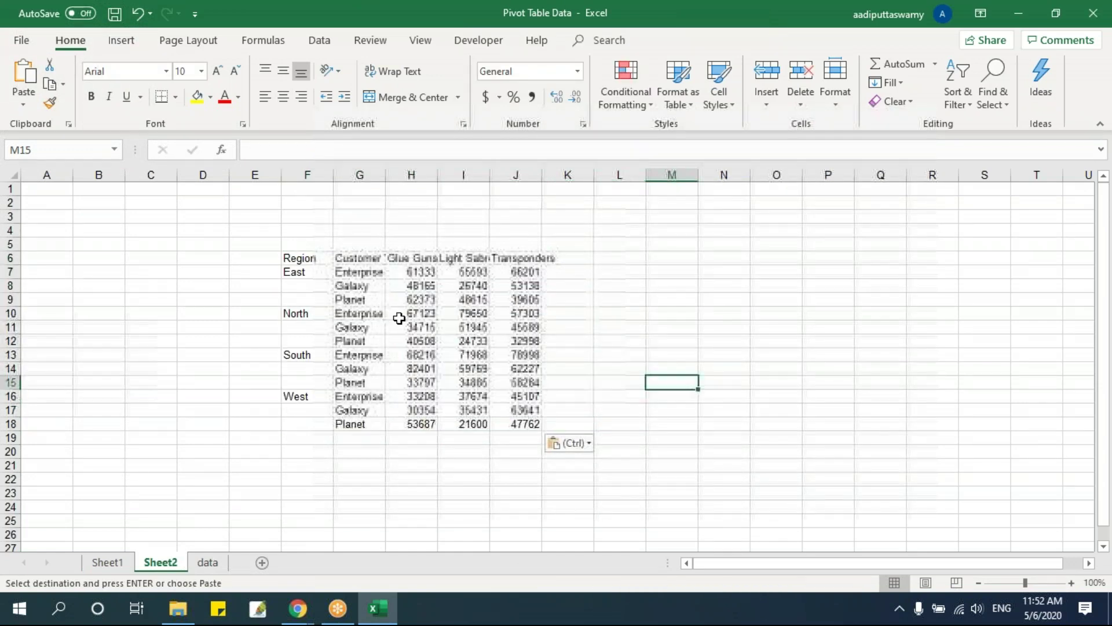
Check the cells below each region name in the pasted copy and return to Sheet1
left_click_drag(298, 273, 301, 341)
left_click_drag(299, 355, 301, 441)
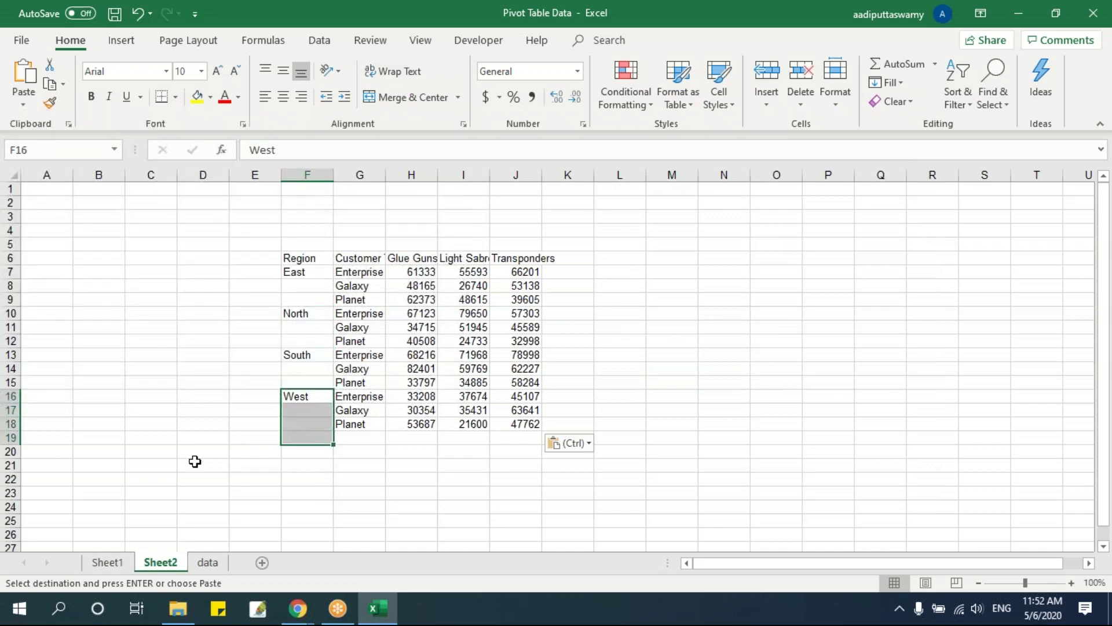
left_click(193, 451)
left_click(107, 562)
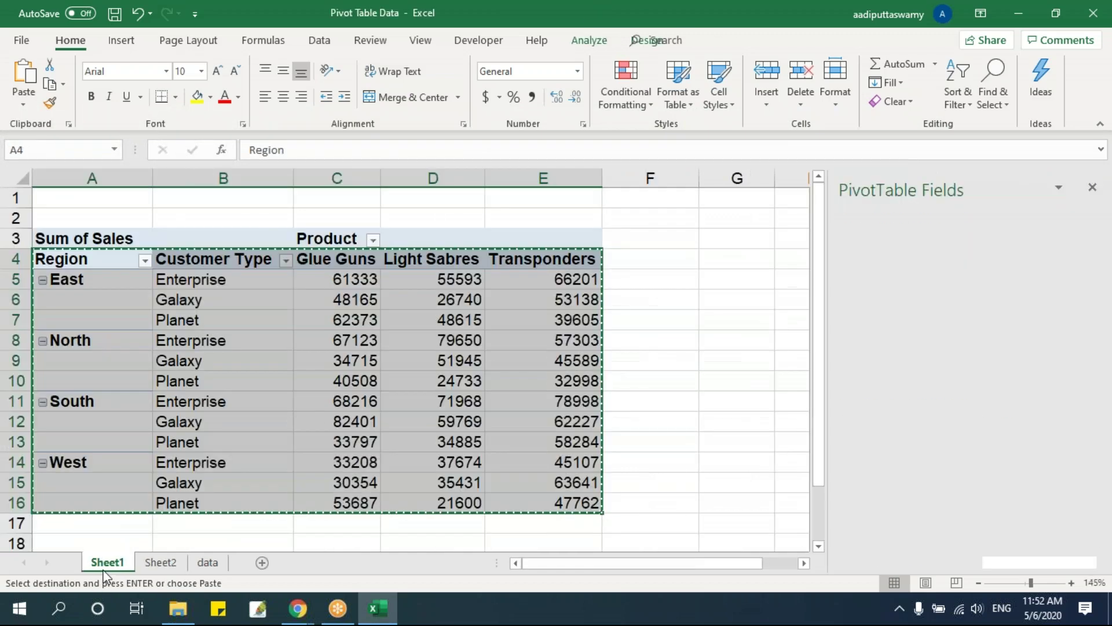
Repeat all item labels in the pivot table so every row shows its region name
left_click_drag(218, 280, 218, 340)
left_click(364, 360)
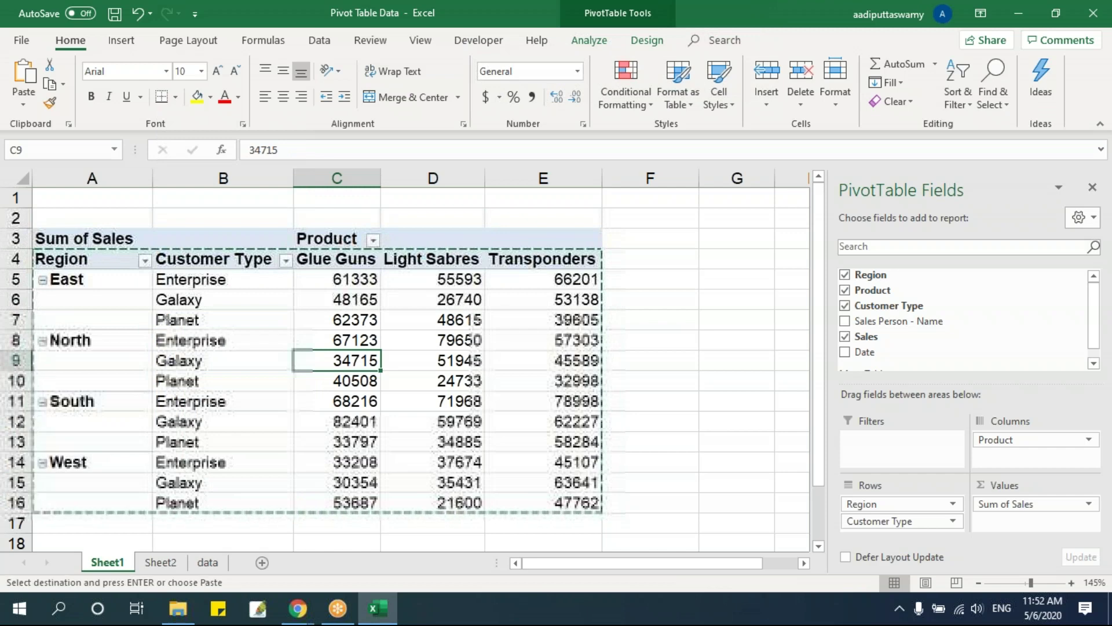
left_click(647, 41)
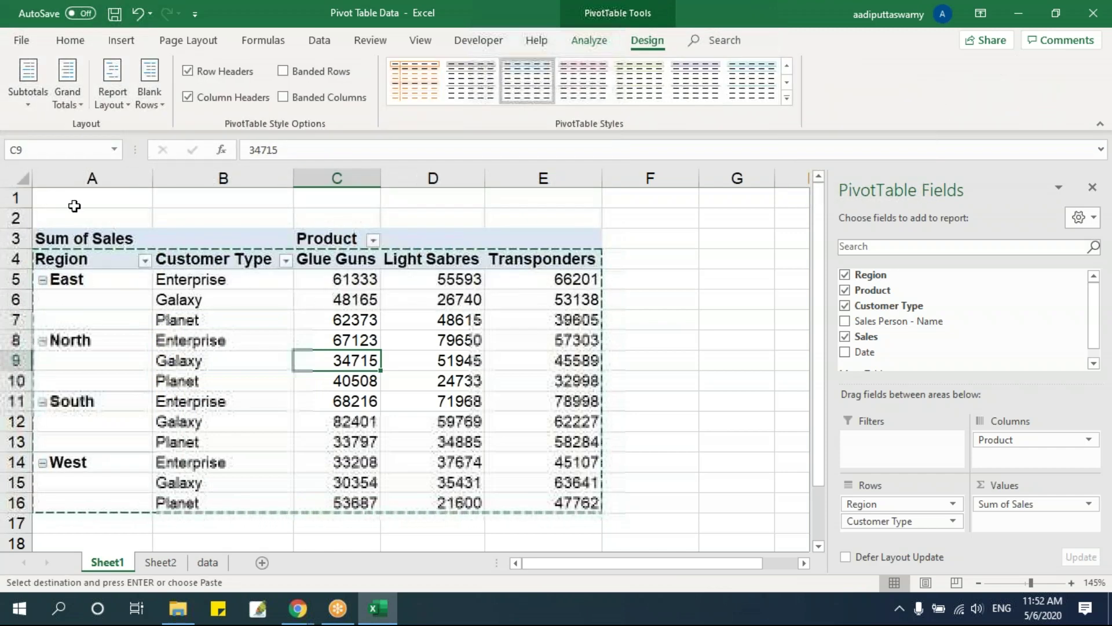
left_click(111, 96)
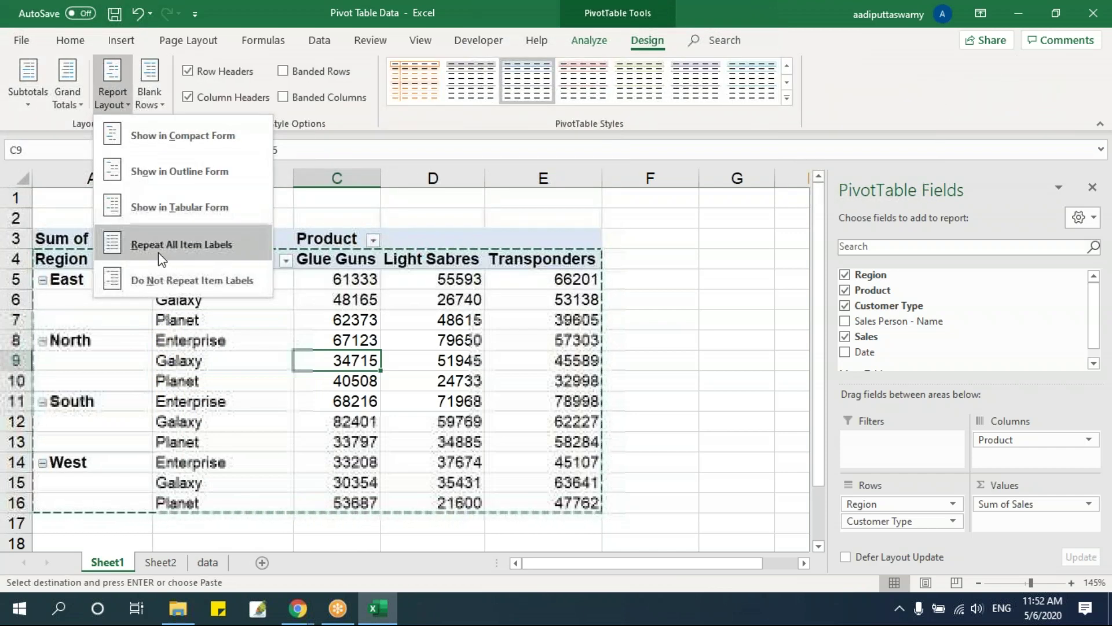
left_click(174, 244)
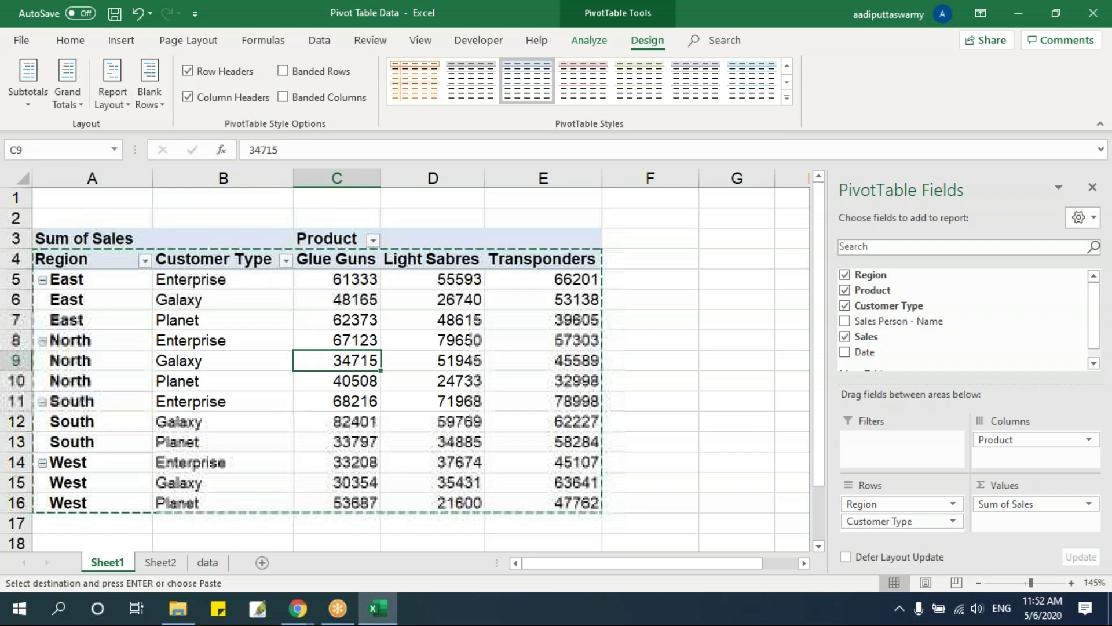
Copy pivot table cells A4:E16 and paste them as values at cell M6 of Sheet2
left_click_drag(102, 279, 336, 401)
left_click_drag(87, 259, 546, 499)
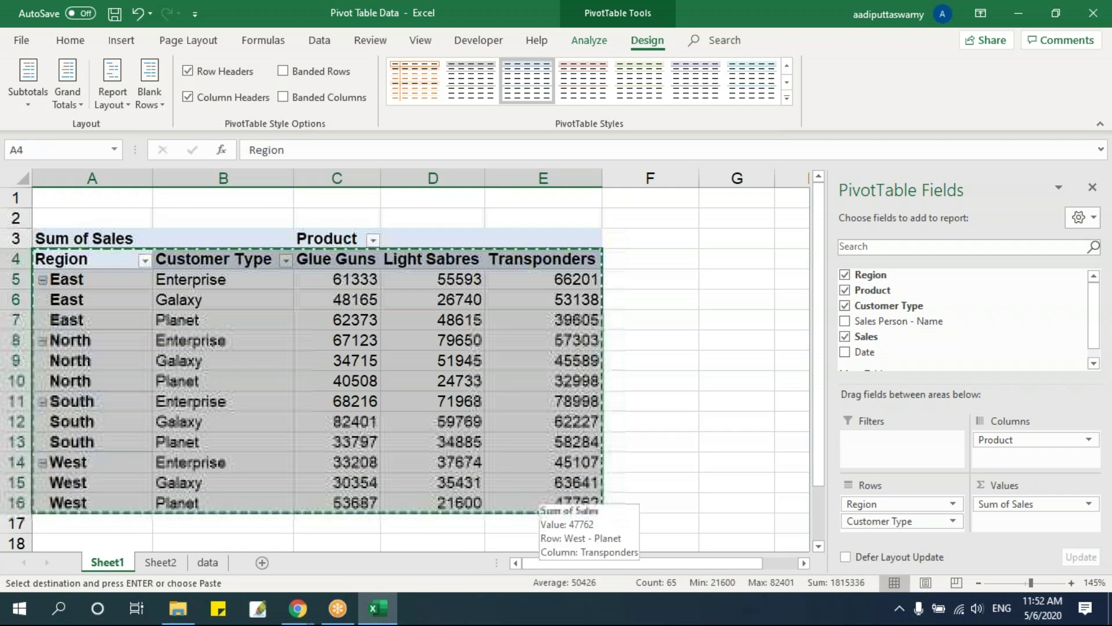
left_click(160, 562)
left_click(649, 259)
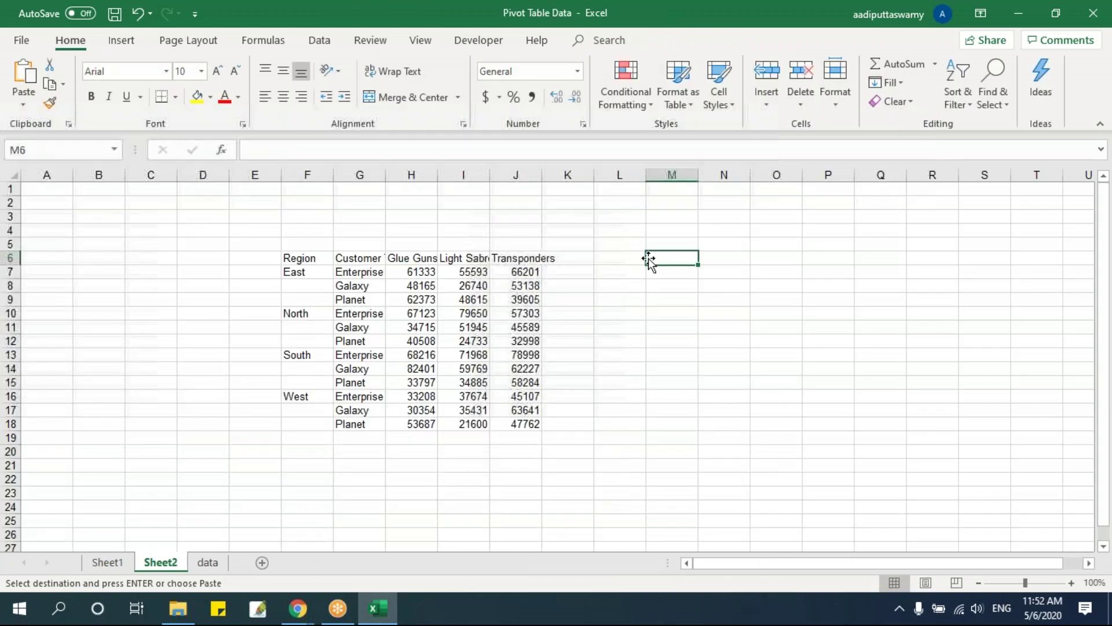
key("ctrl+alt+v")
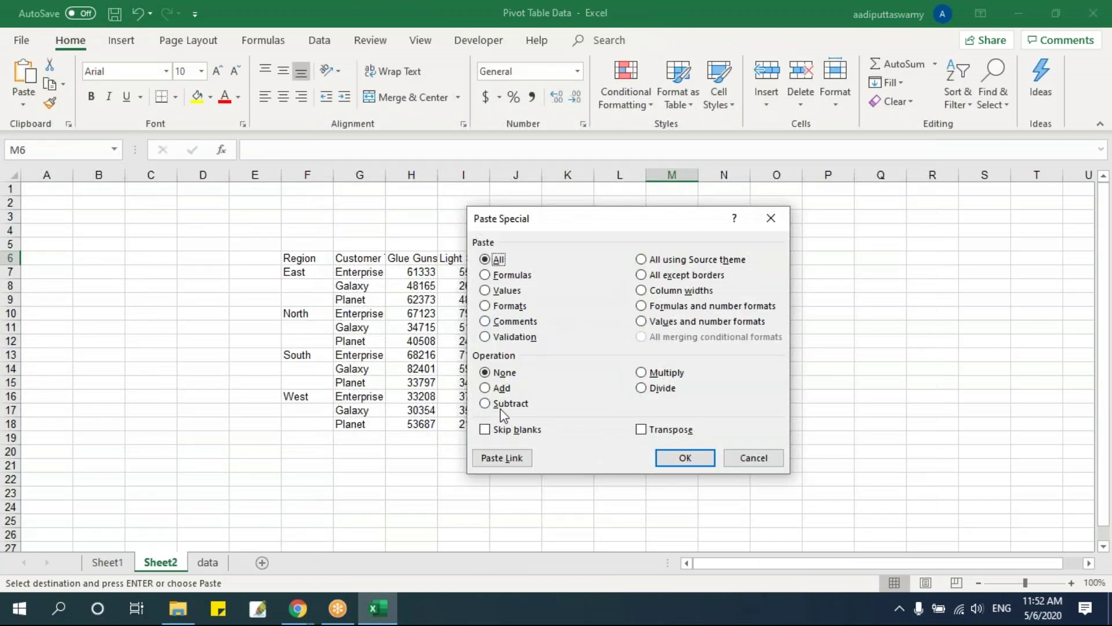
left_click(498, 290)
left_click(690, 462)
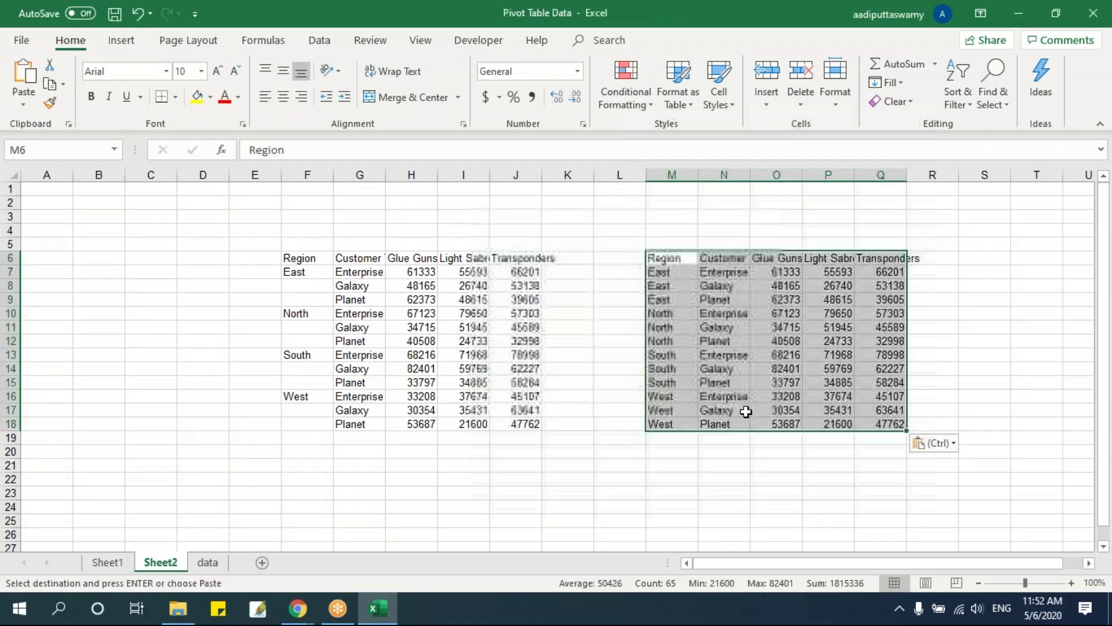
Check the region names in the pasted copy starting at M6 and look at the data sheet
left_click_drag(660, 271, 898, 424)
left_click(671, 342)
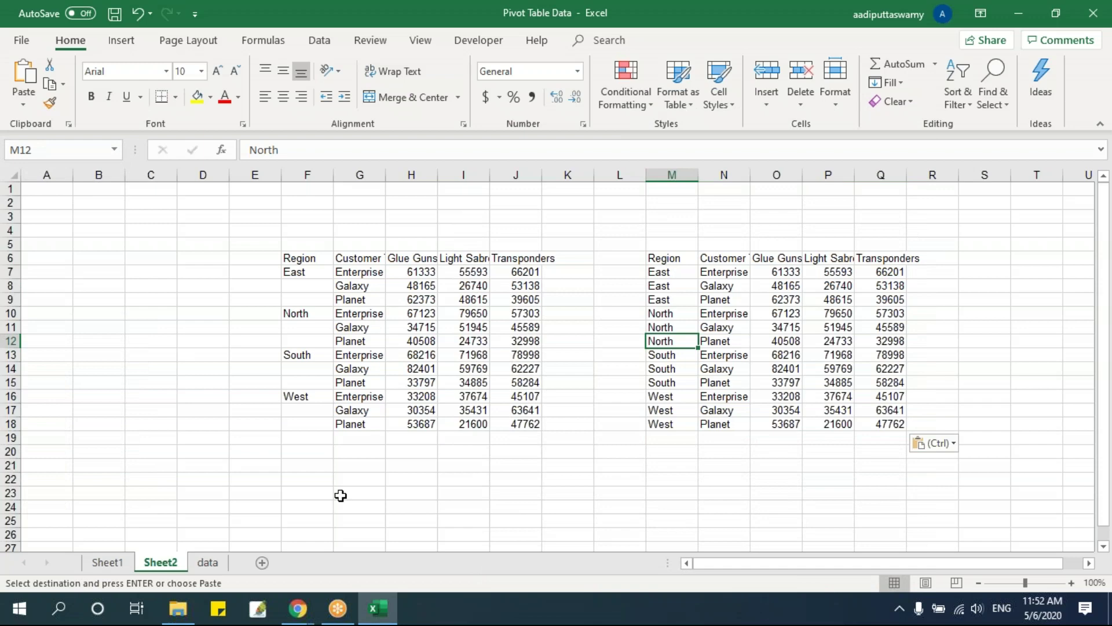
left_click(219, 564)
left_click(286, 268)
left_click(174, 561)
On Sheet1, remove Product and Customer Type from the pivot table, leaving Region in rows and Sales in values
left_click(109, 562)
left_click(334, 294)
left_click_drag(1020, 441, 915, 452)
left_click_drag(896, 522, 568, 458)
Change the Sales value field to be summarized by Average
left_click(197, 240)
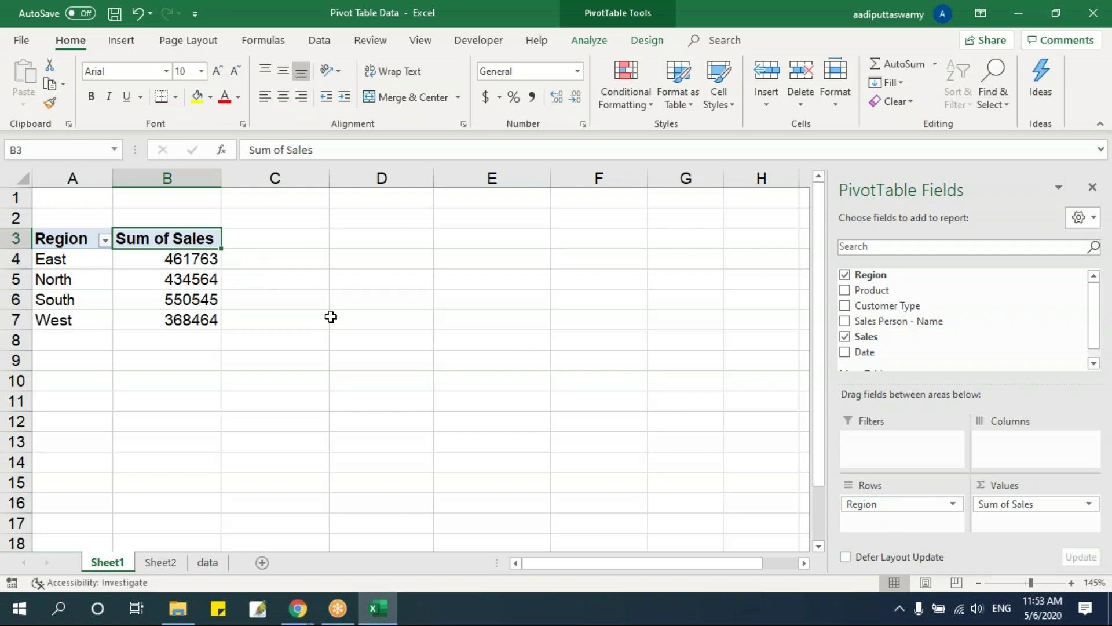
double_click(165, 238)
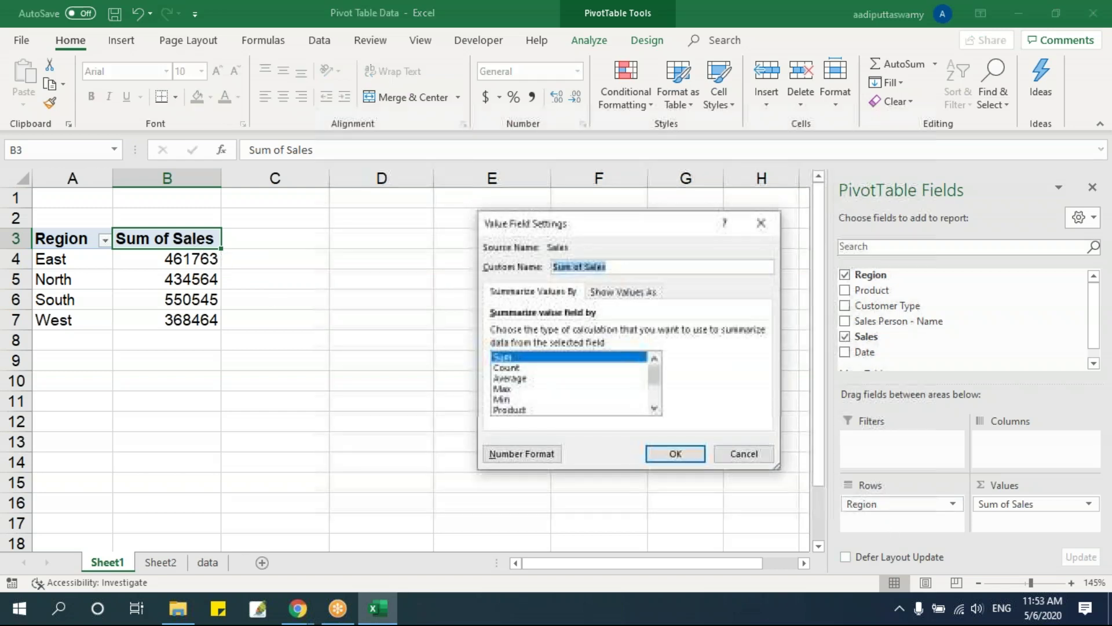
left_click_drag(625, 228, 436, 209)
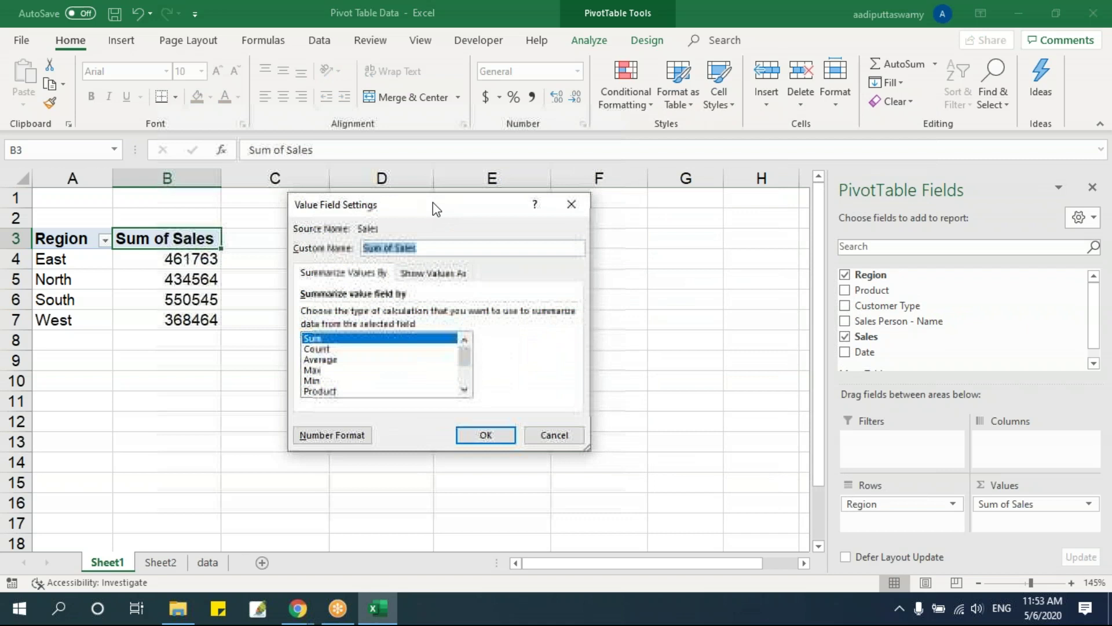
left_click(322, 360)
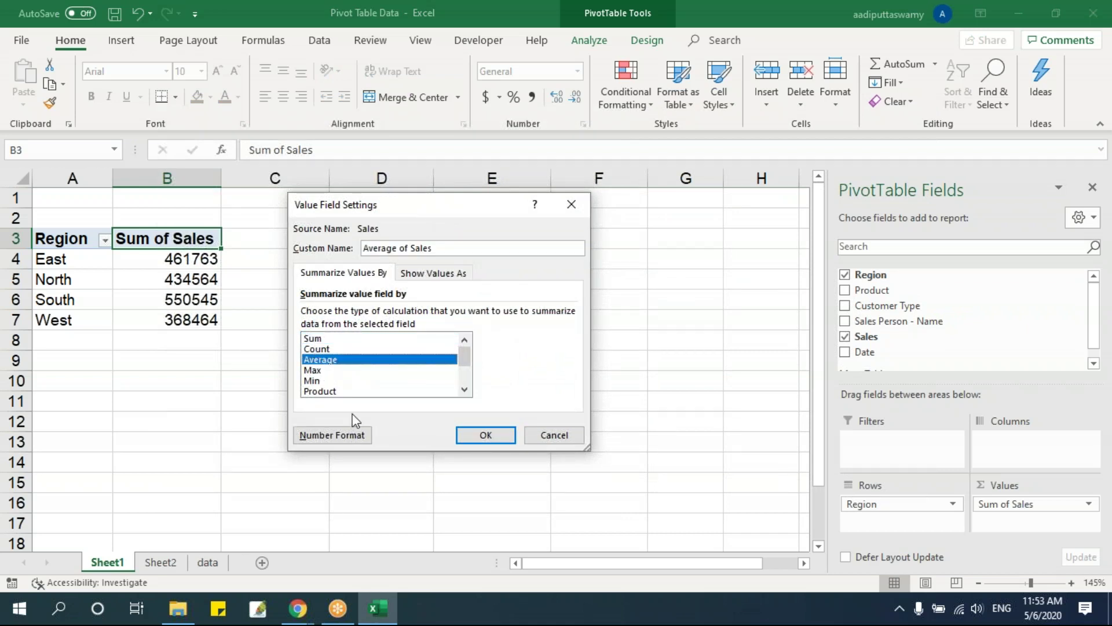
left_click(488, 437)
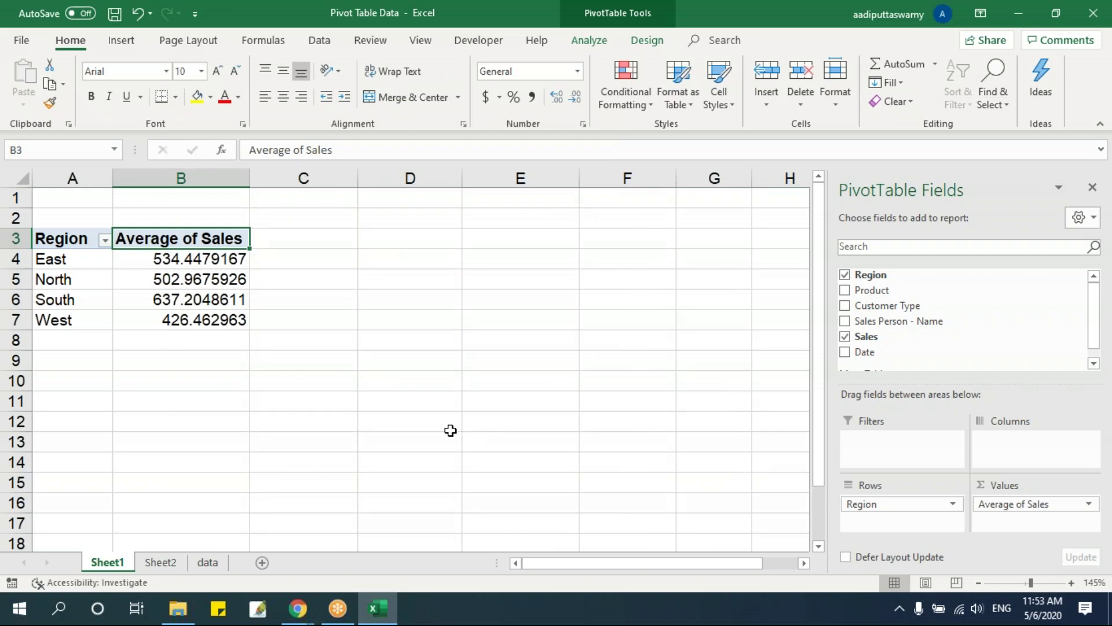
double_click(212, 239)
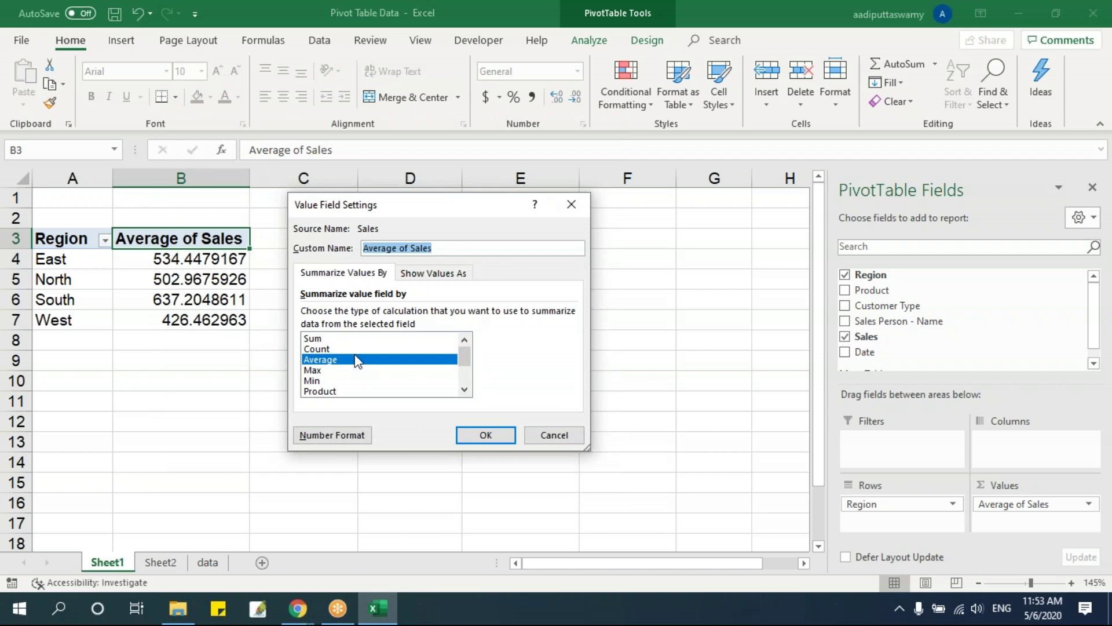
left_click(334, 381)
left_click(335, 371)
left_click(333, 349)
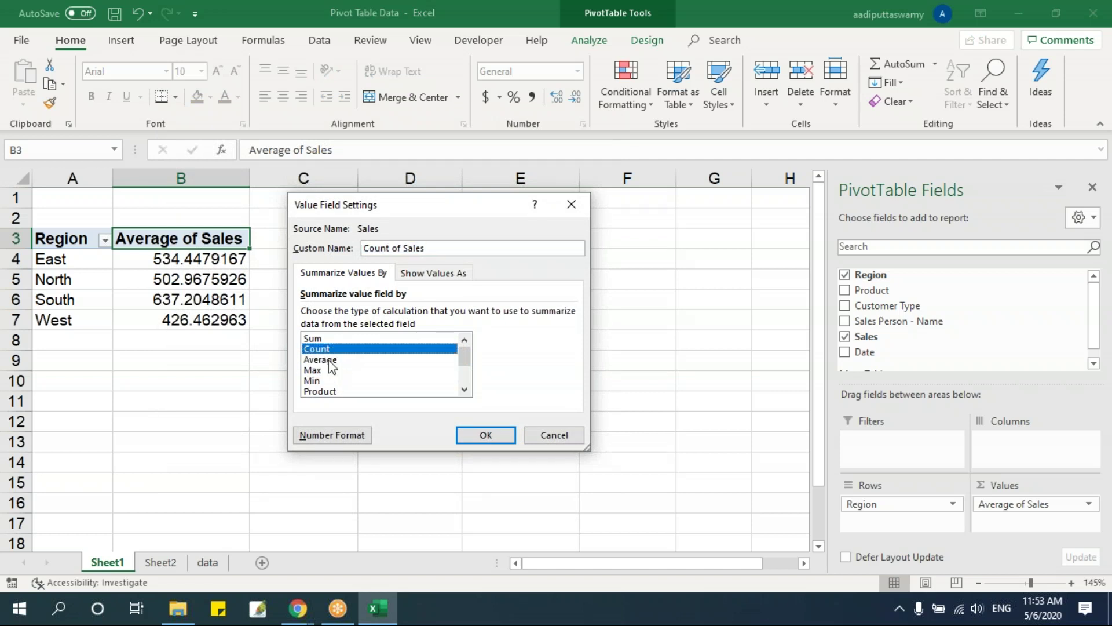
left_click(329, 338)
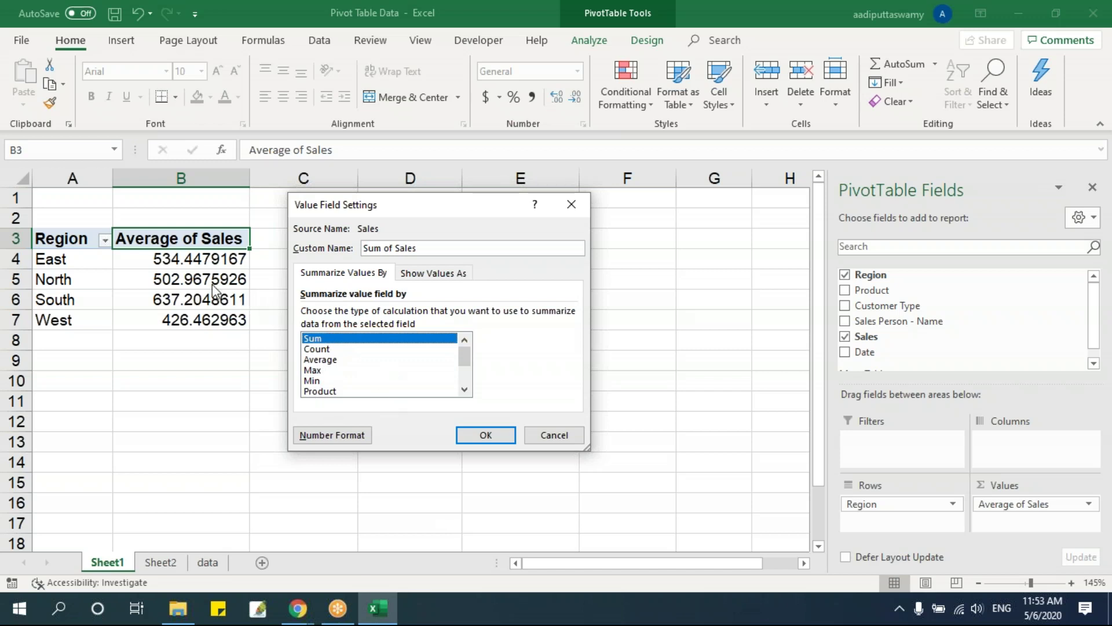
left_click(571, 204)
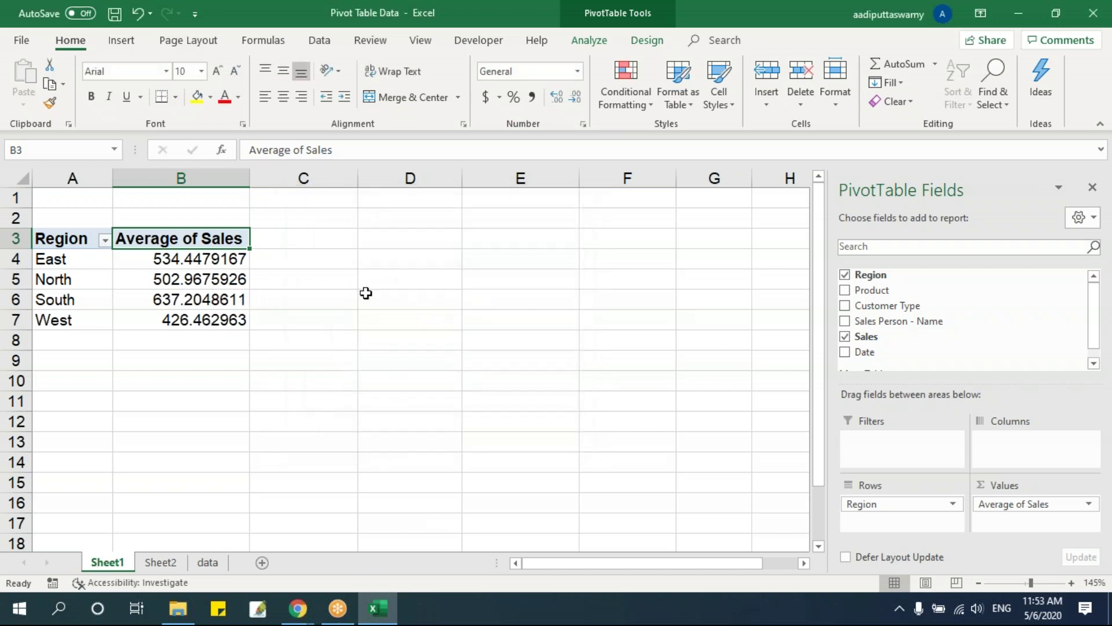
Set the Sales value field to be summarized by Sum again
left_click(1090, 506)
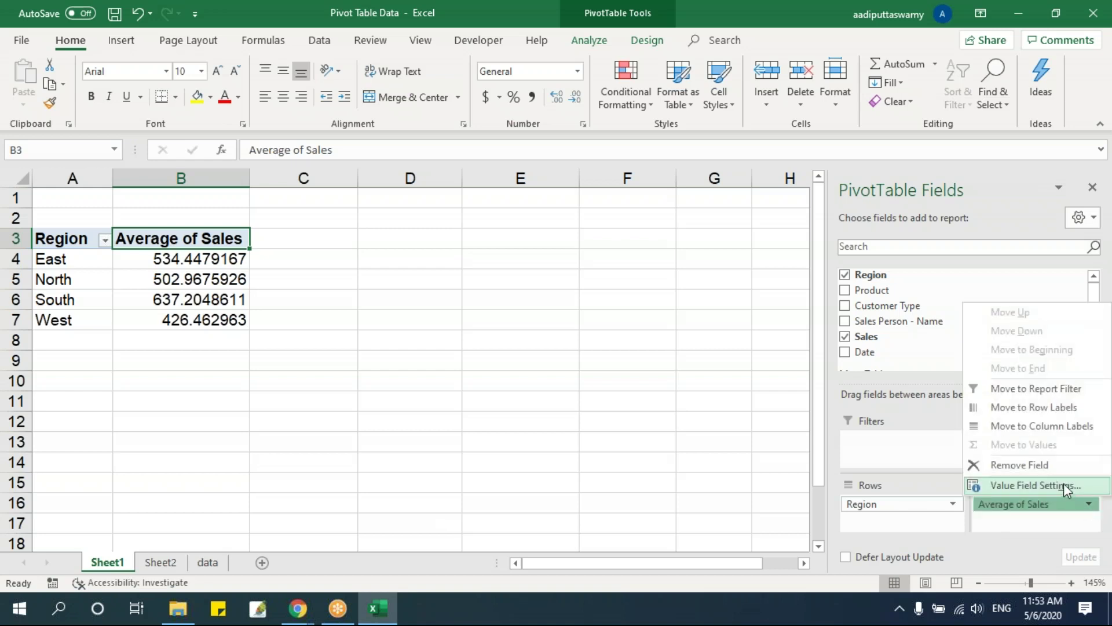
left_click(1066, 485)
left_click(311, 338)
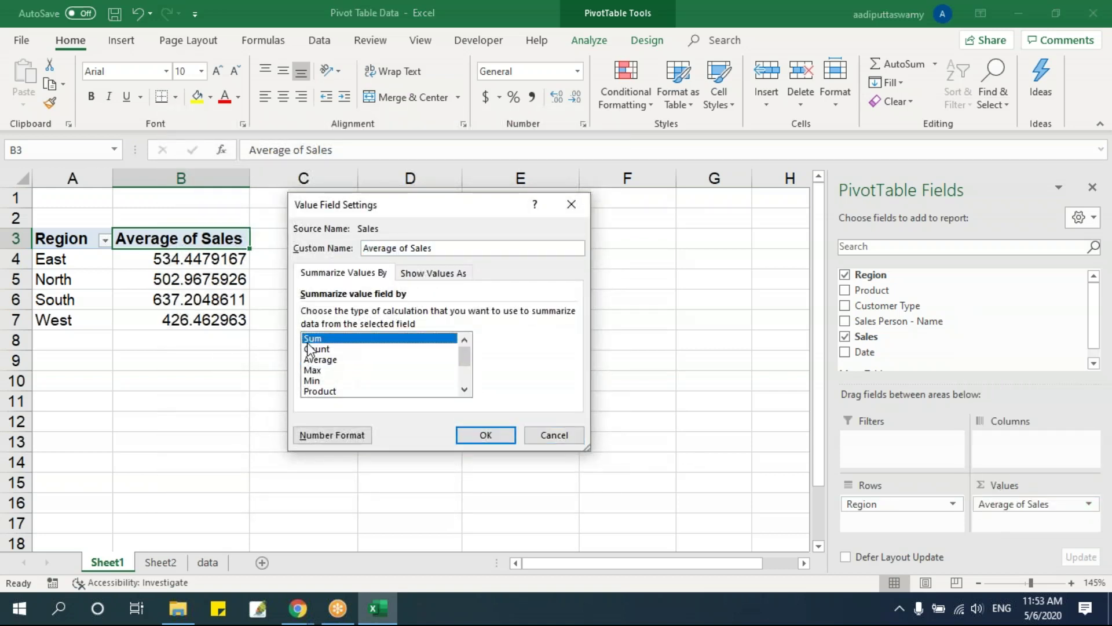
left_click(486, 435)
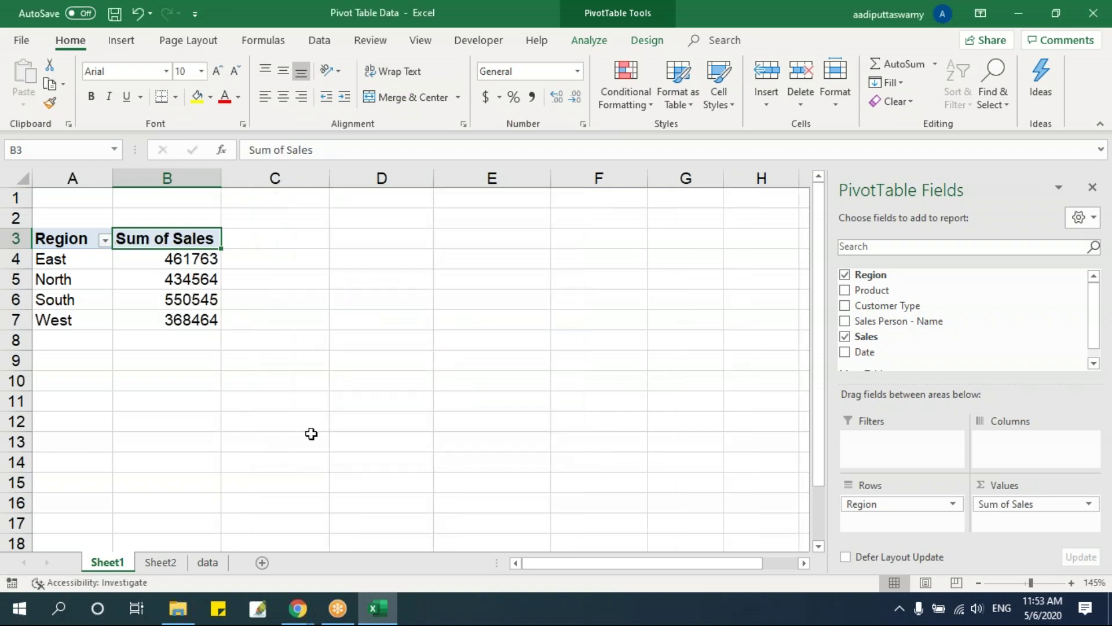
Add Product to the pivot table's columns and summarize the Sales values by Average
left_click(195, 285)
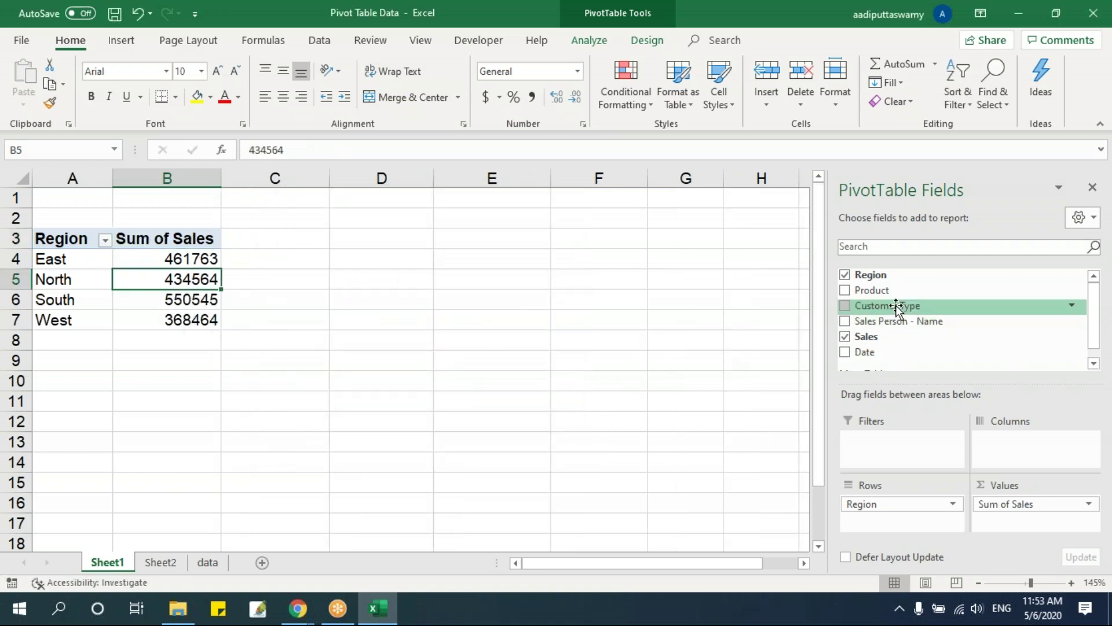
left_click_drag(892, 291, 1037, 461)
left_click(92, 235)
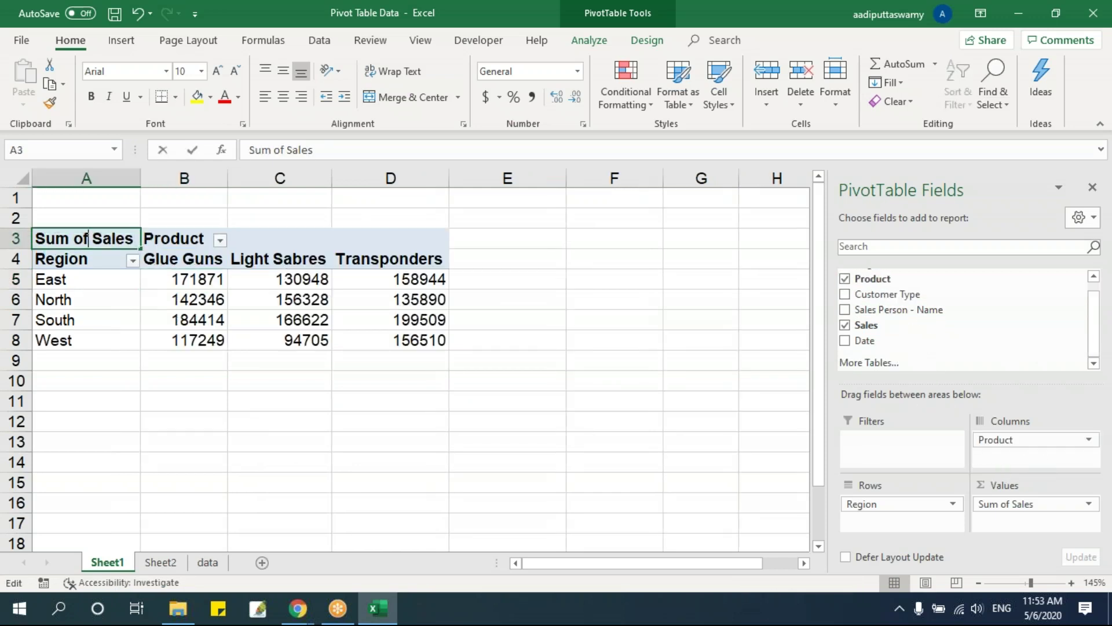
left_click(515, 467)
left_click(262, 321)
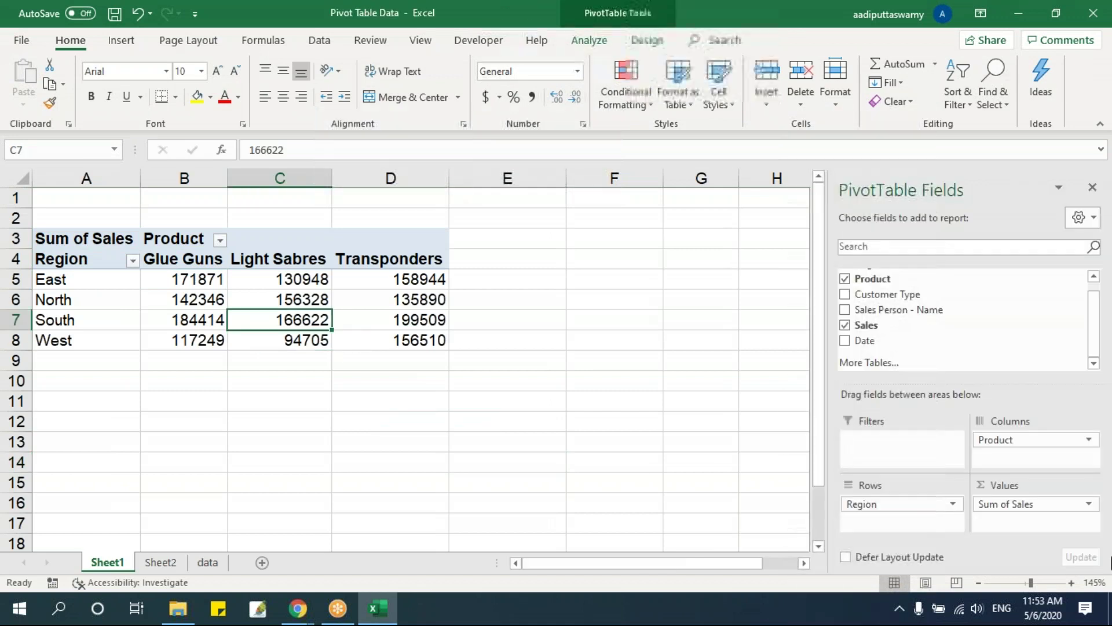
left_click(1090, 506)
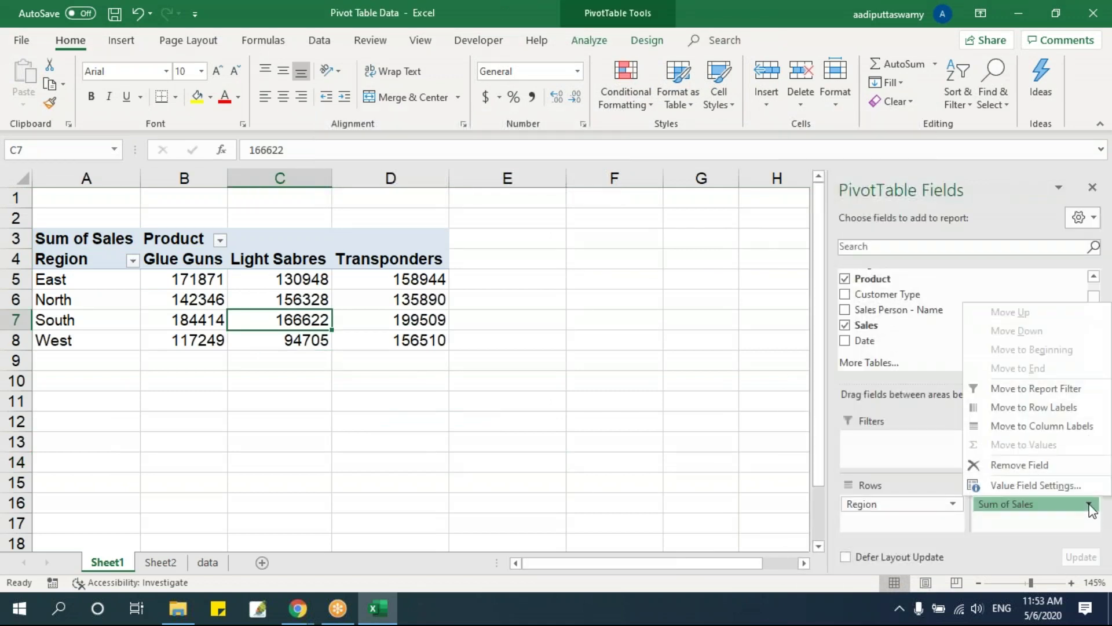
left_click(1040, 492)
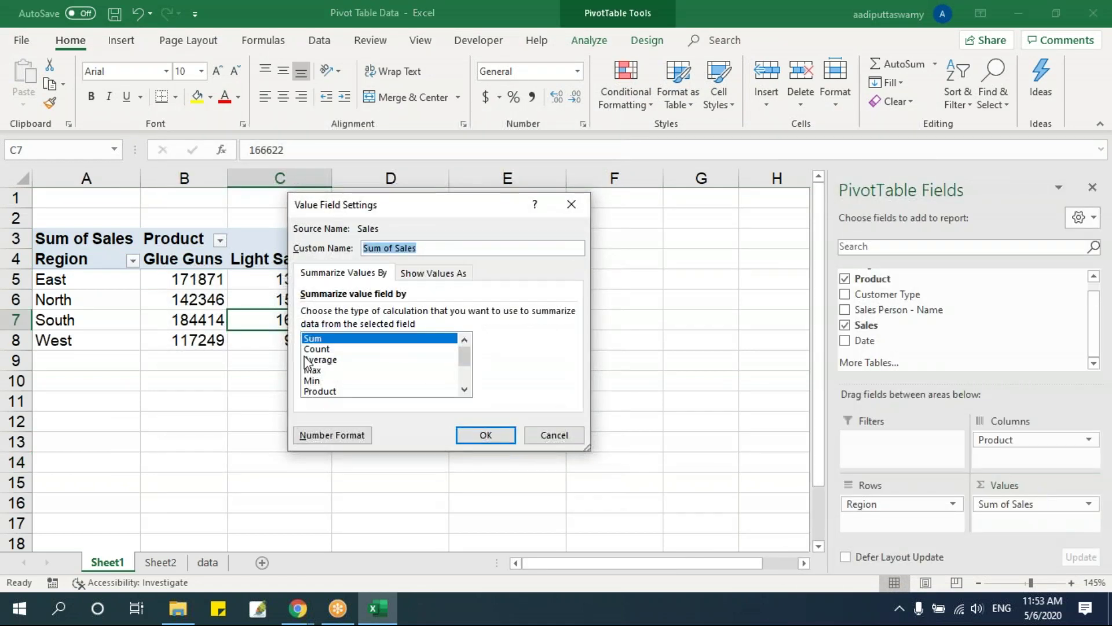
left_click(320, 360)
left_click(485, 436)
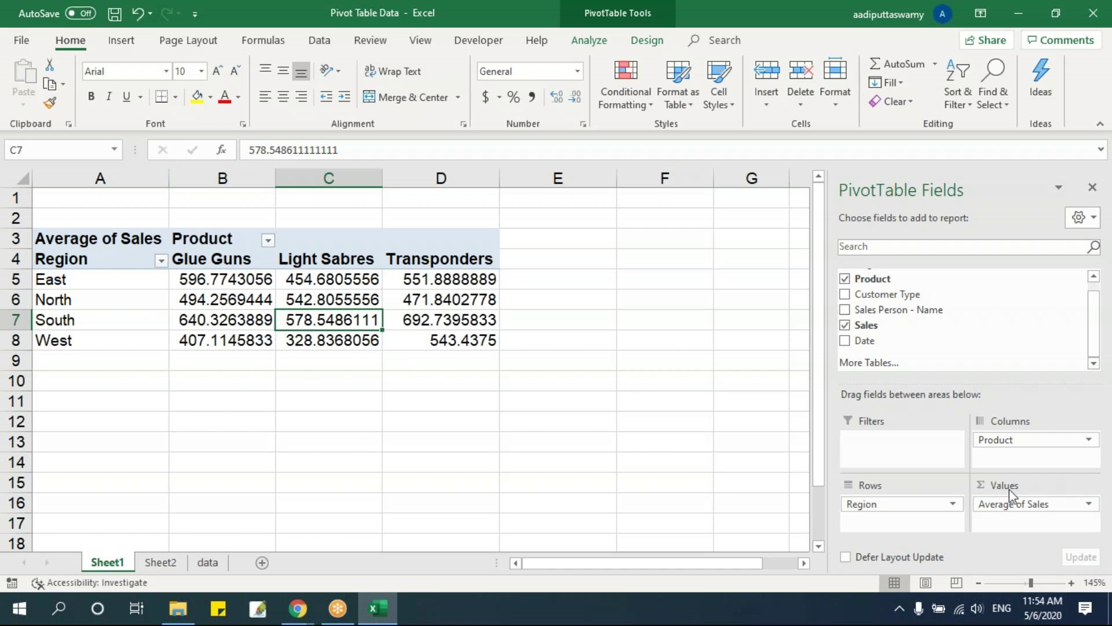
Remove Product from the pivot table's columns and switch the Sales summary back to Sum
left_click_drag(994, 439, 927, 371)
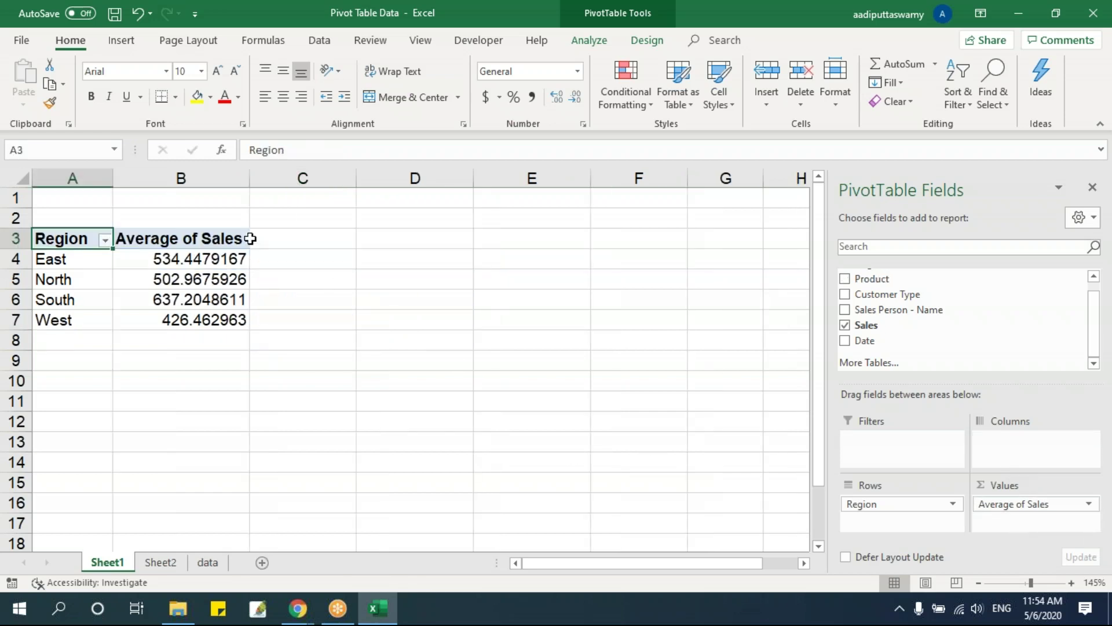
left_click(221, 239)
double_click(206, 239)
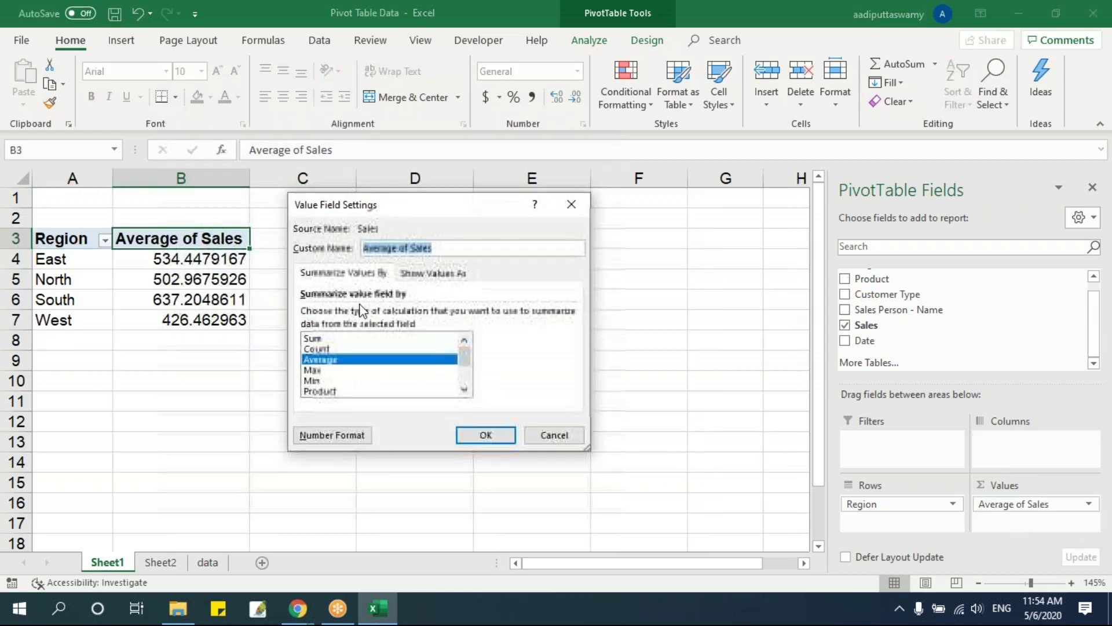
left_click(316, 335)
left_click(486, 435)
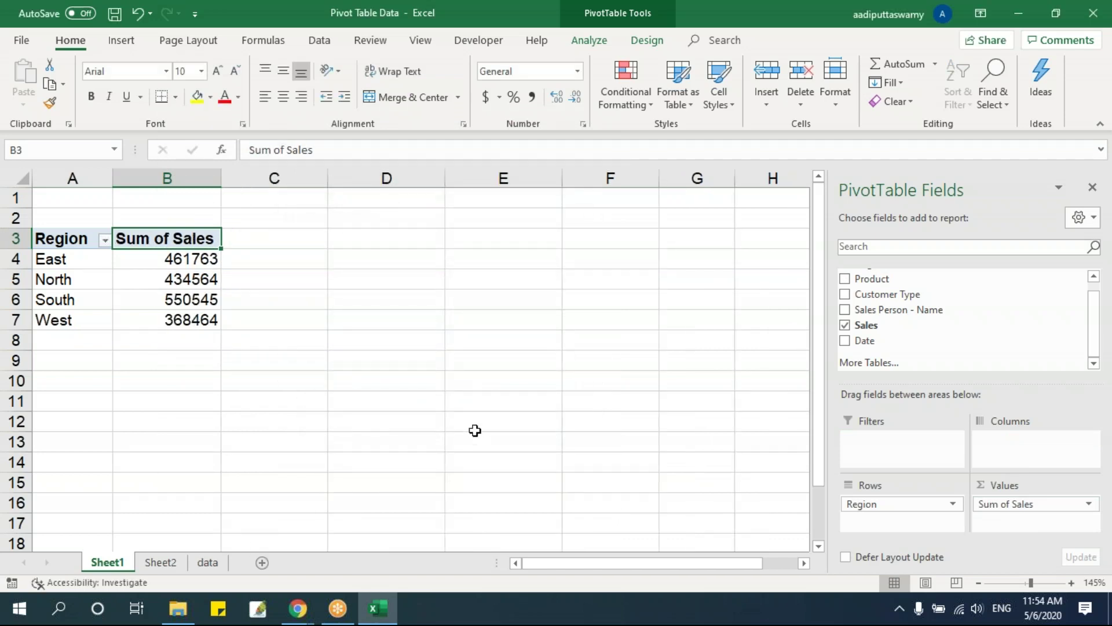
left_click(384, 396)
left_click_drag(179, 238, 174, 316)
left_click(168, 264)
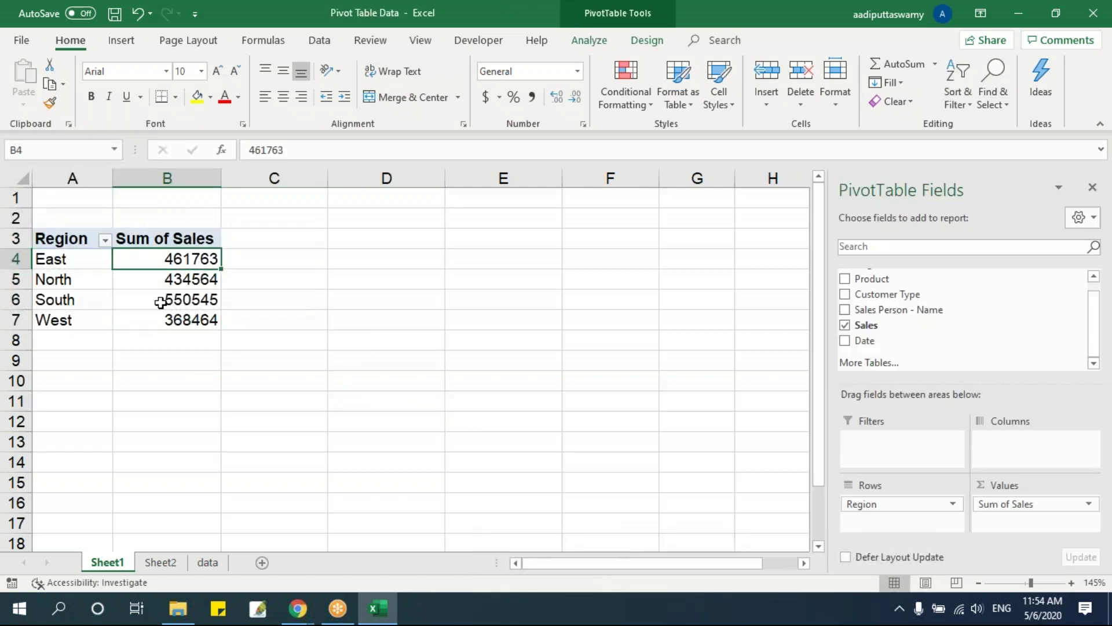
left_click_drag(70, 238, 168, 323)
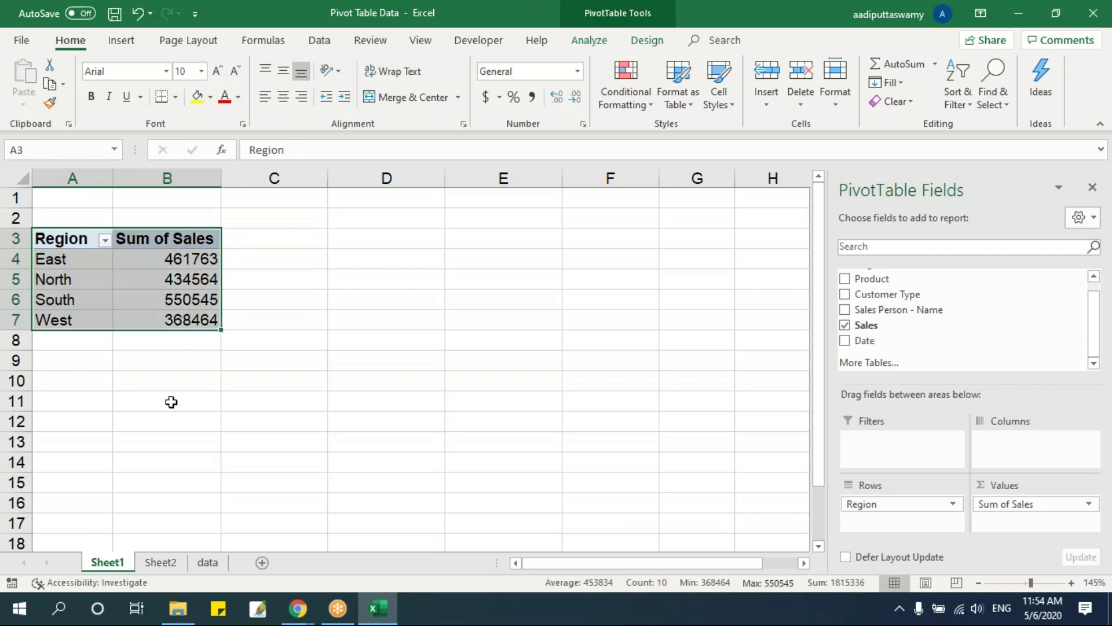
left_click(104, 281)
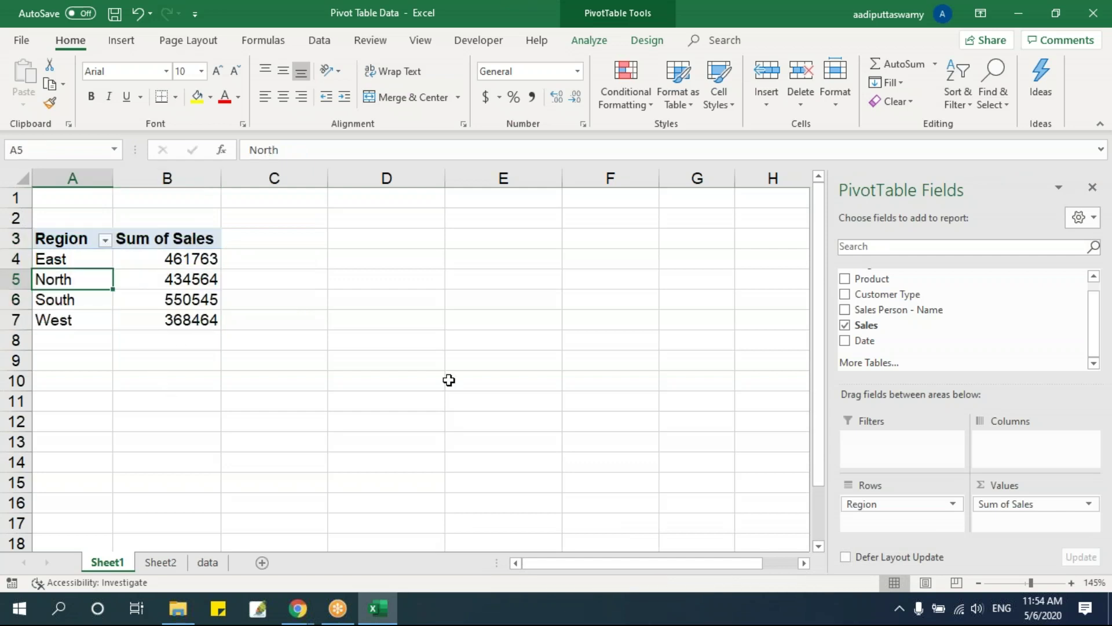
Move Region to the pivot table's report filter and add Product to the rows
left_click_drag(874, 504, 881, 455)
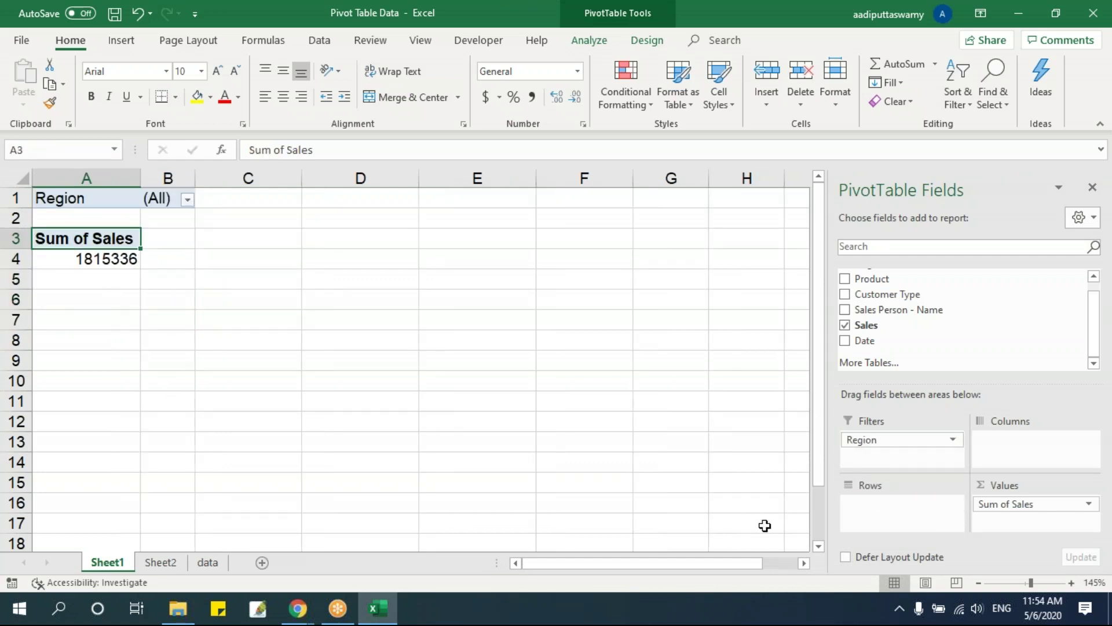
scroll(875, 318, "up", 1)
left_click_drag(879, 292, 906, 504)
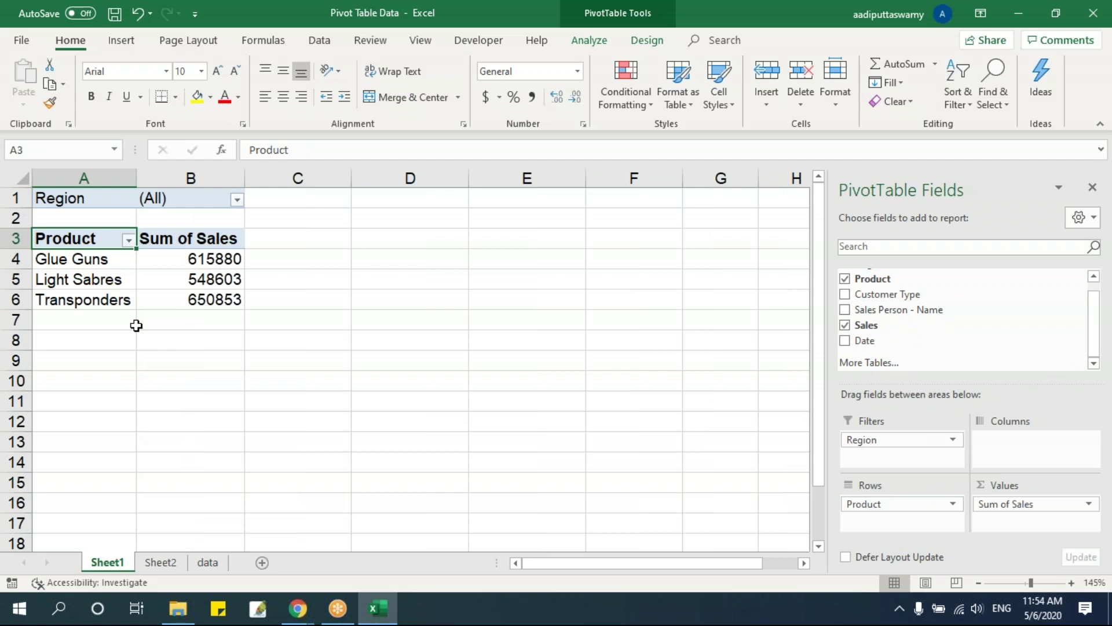
Switch the pivot table's Region report filter to East, to North, and finally to West
left_click(237, 199)
left_click(93, 253)
left_click(146, 406)
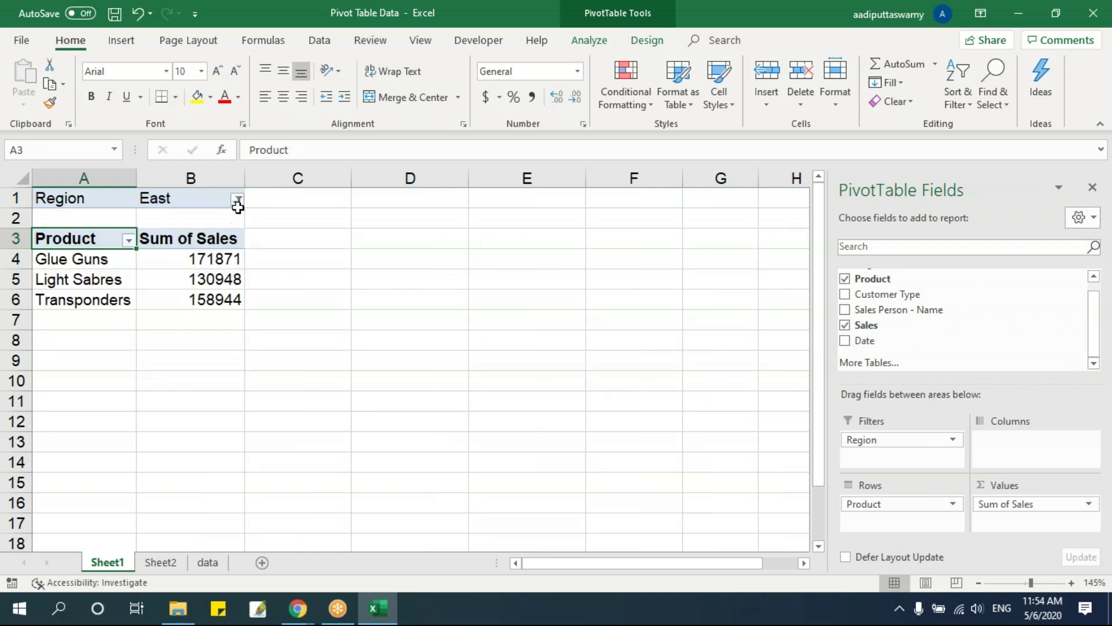
left_click(237, 201)
left_click(140, 405)
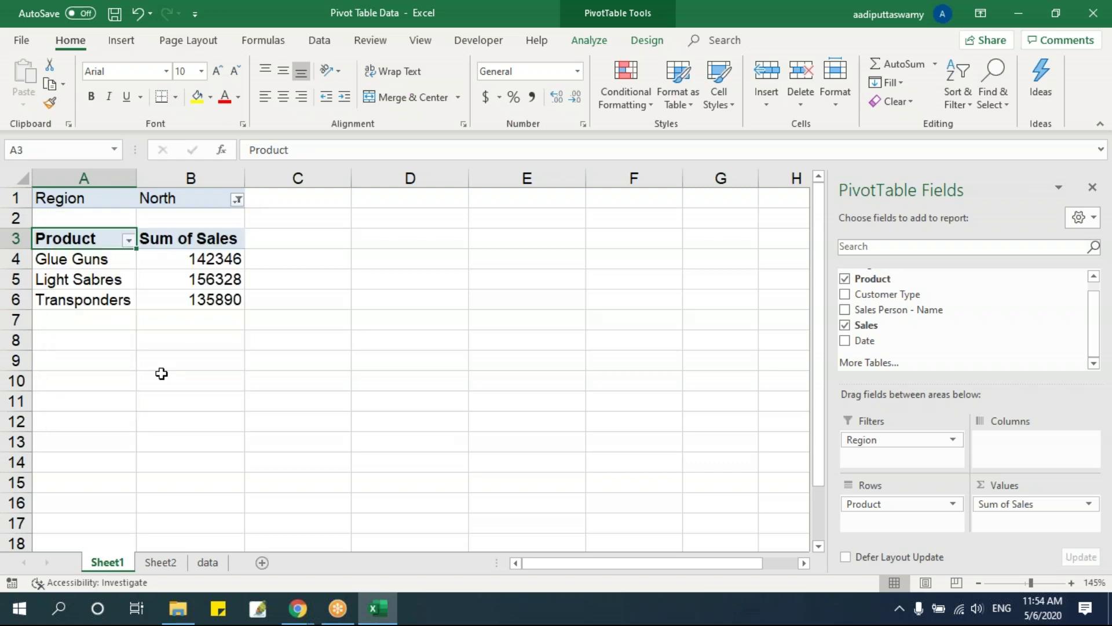
left_click(237, 199)
left_click(82, 297)
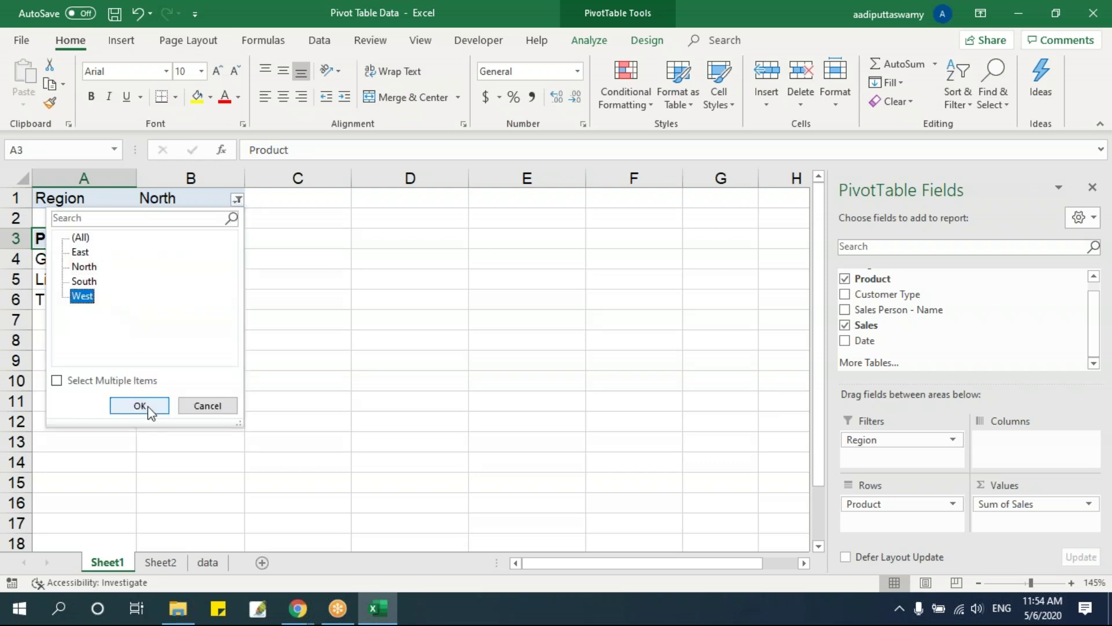
left_click(140, 405)
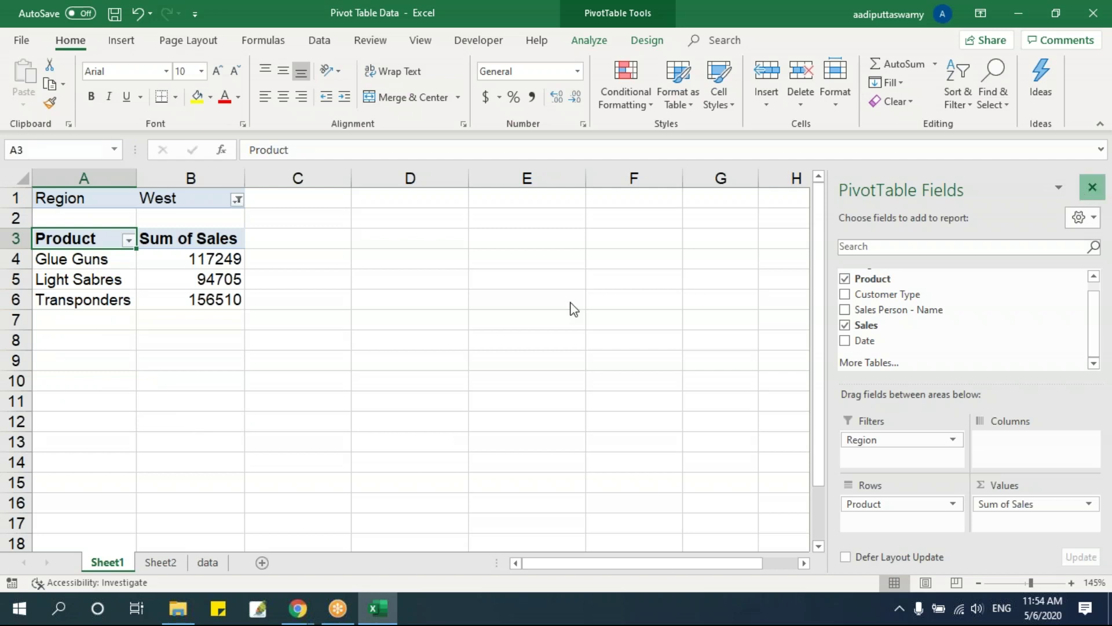
Close the field list, copy the whole pivot table including its Region filter, and paste the copy at A10
left_click(1092, 190)
left_click(82, 255)
left_click(81, 239)
left_click_drag(82, 199, 187, 297)
key("ctrl+c")
left_click(89, 379)
key("ctrl+v")
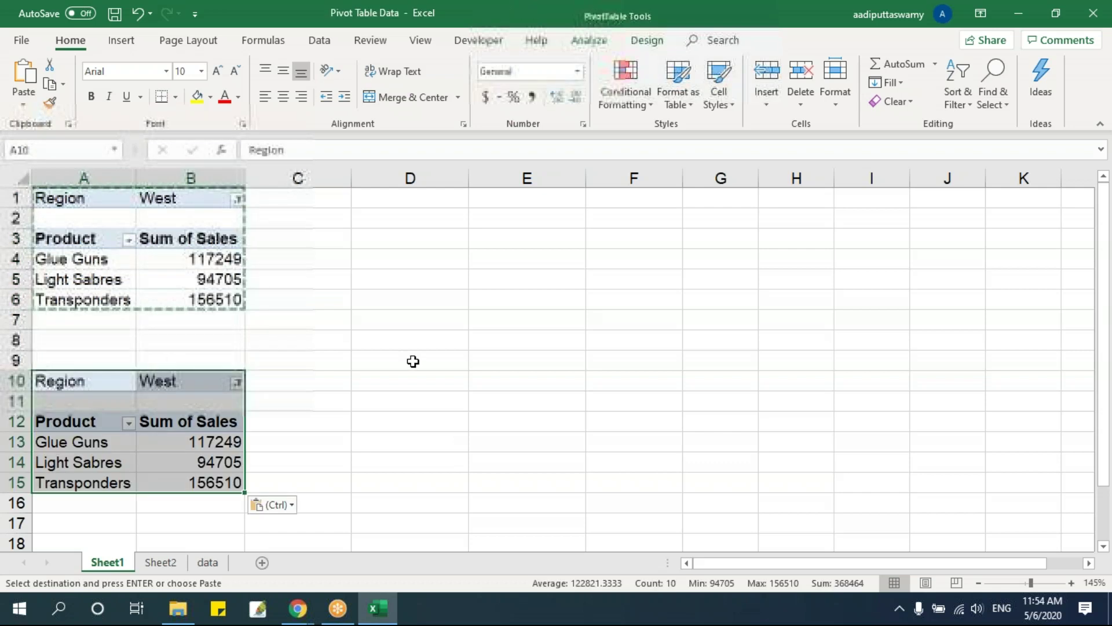
left_click(390, 362)
In the copied pivot table at A10, replace Product with Customer Type in the rows
left_click(133, 444)
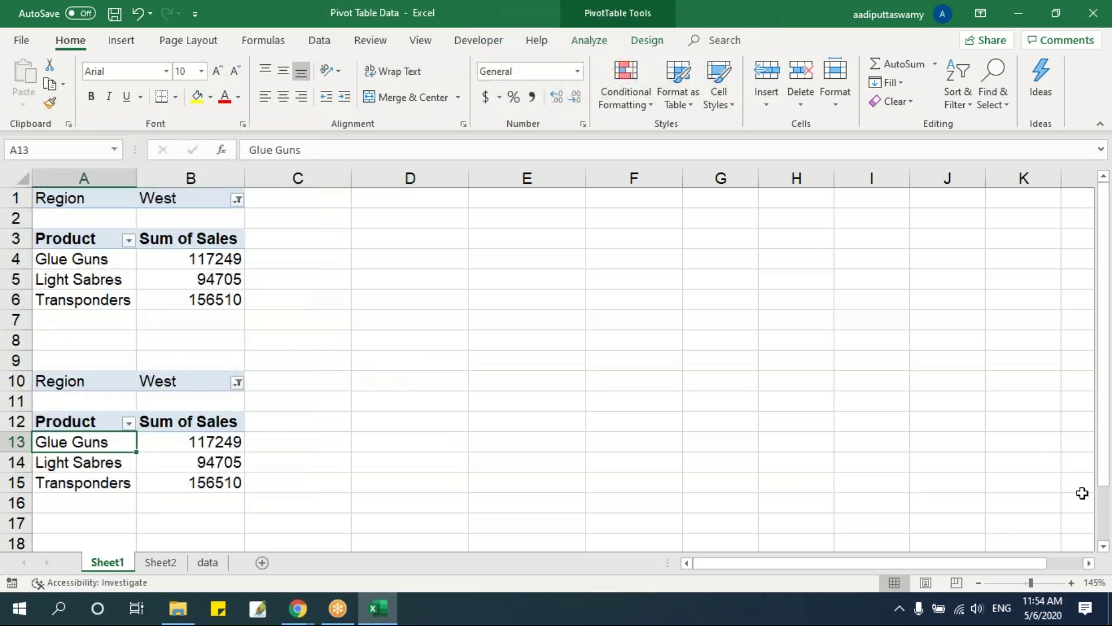
right_click(226, 445)
left_click(284, 433)
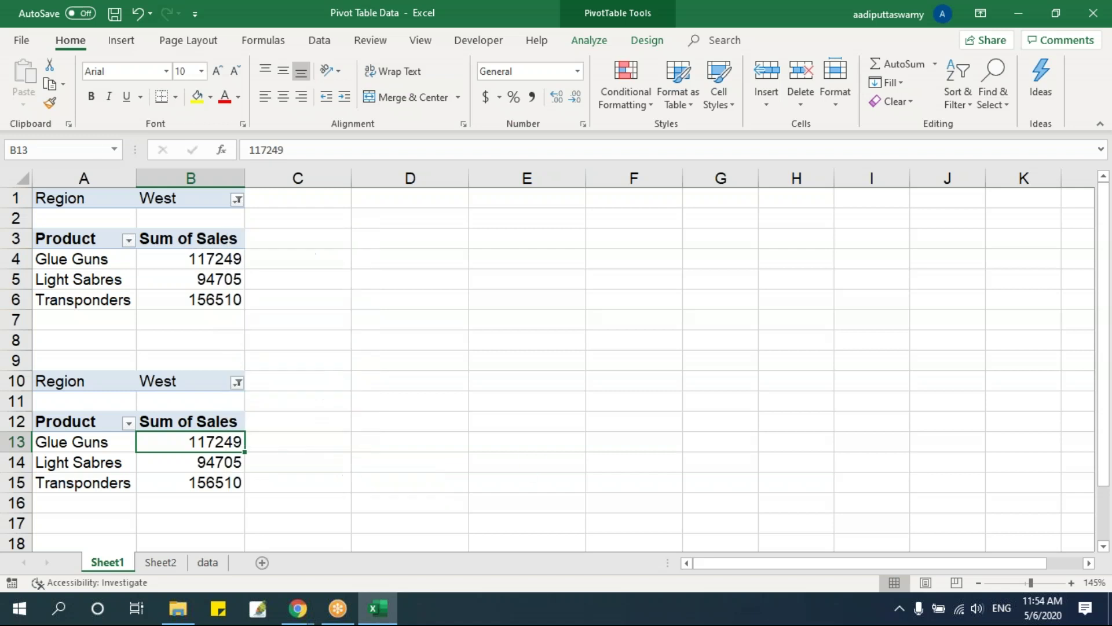
left_click_drag(906, 504, 637, 443)
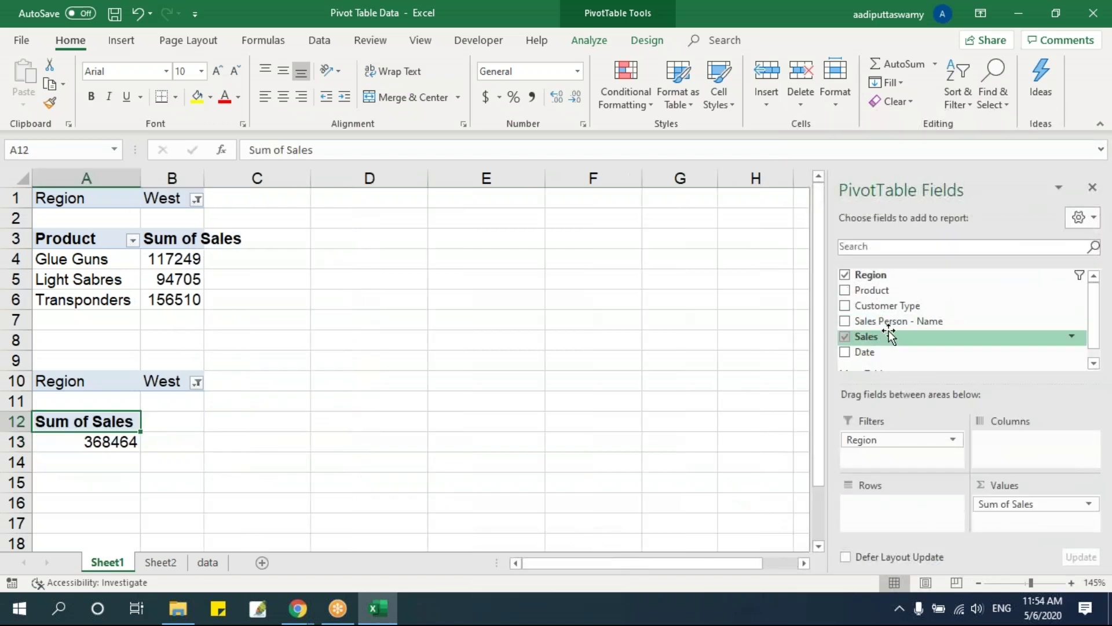
left_click_drag(910, 307, 905, 512)
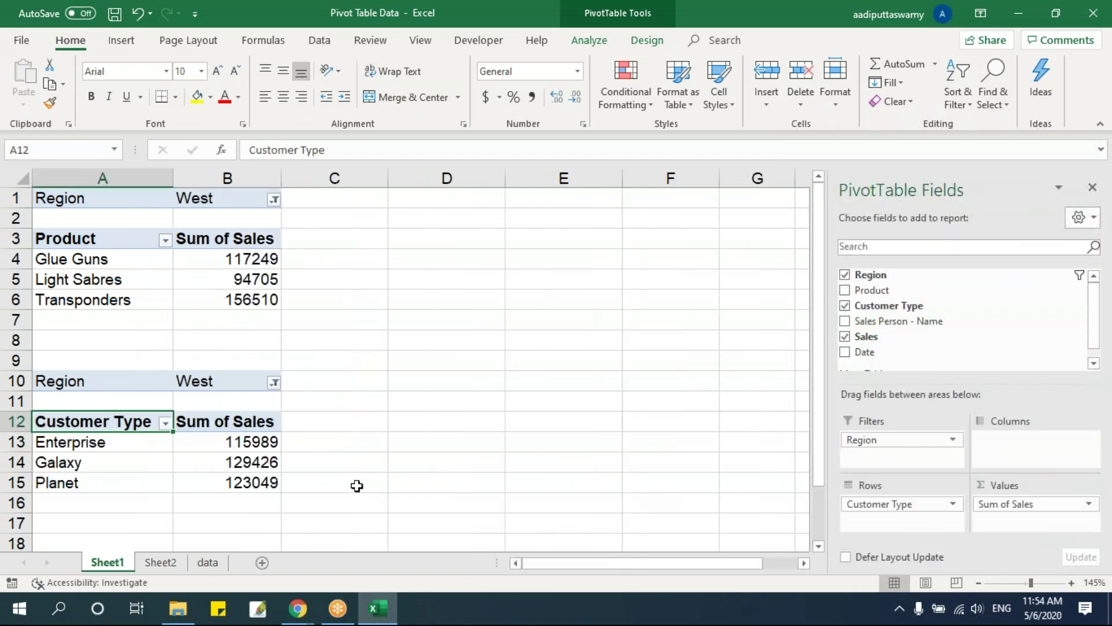
left_click(477, 377)
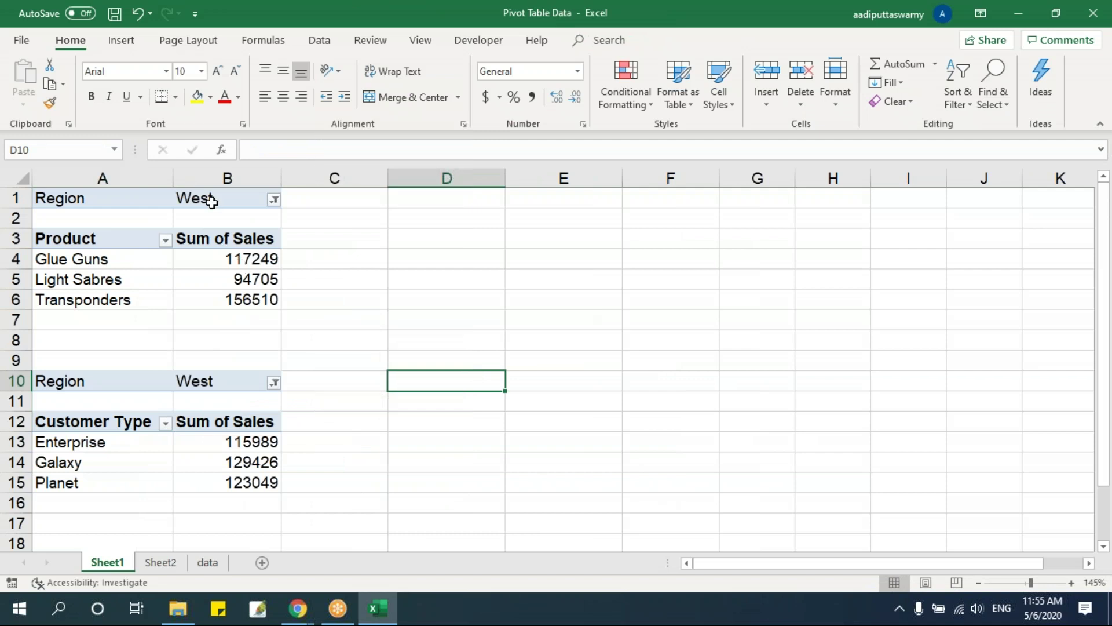
Set the Region report filter of the Product pivot table to South
left_click(274, 199)
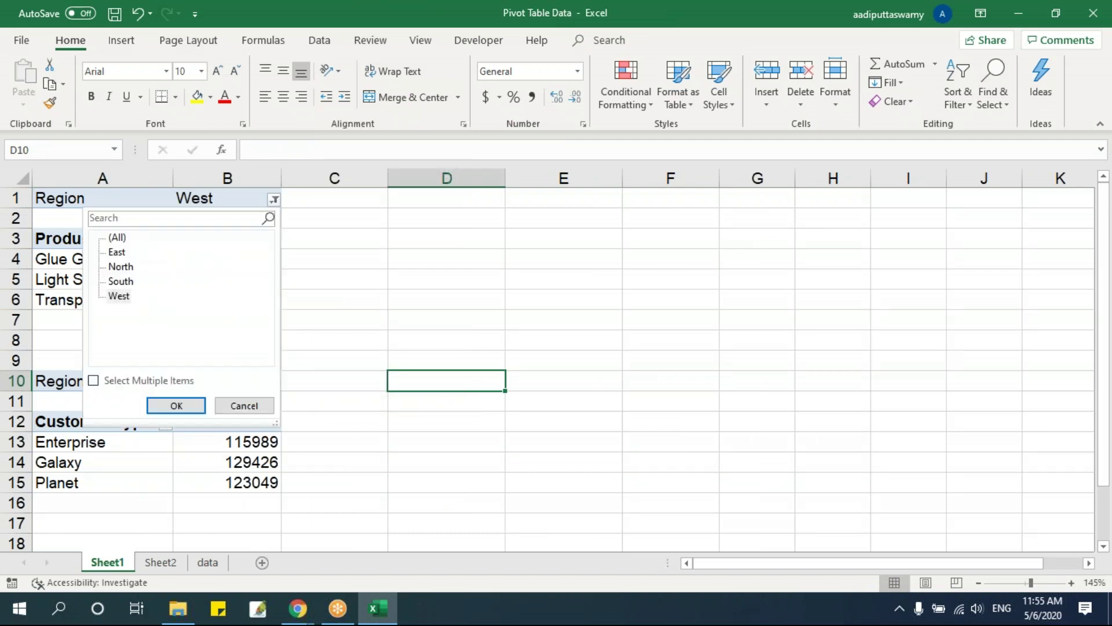
left_click(122, 281)
left_click(177, 405)
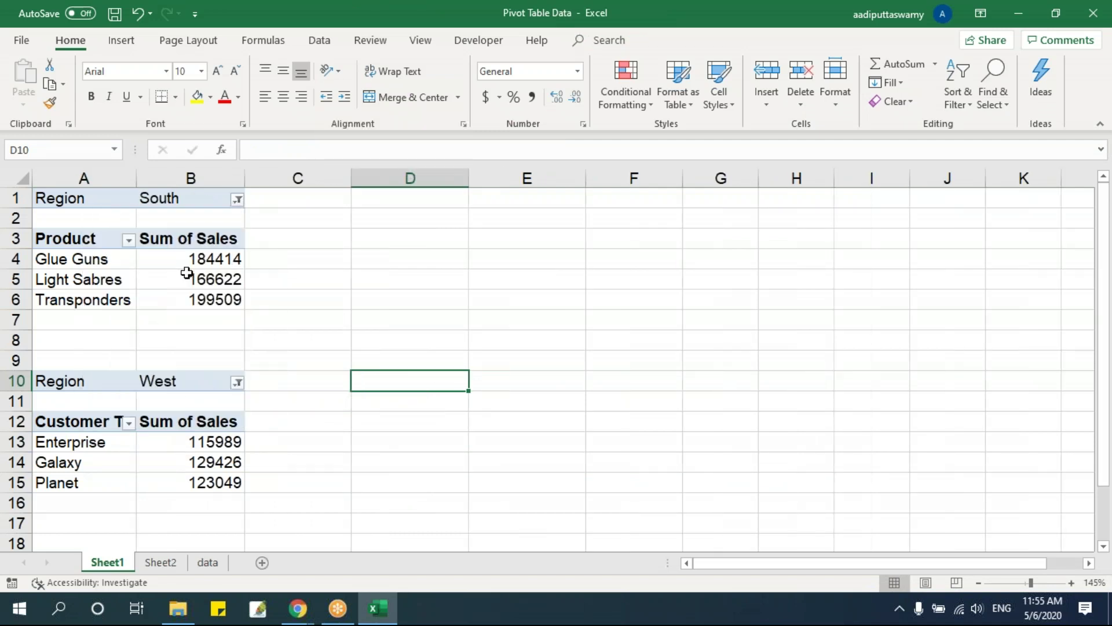
Set the Region report filter of the Customer Type pivot table to South as well
left_click_drag(191, 242, 194, 254)
left_click(203, 445)
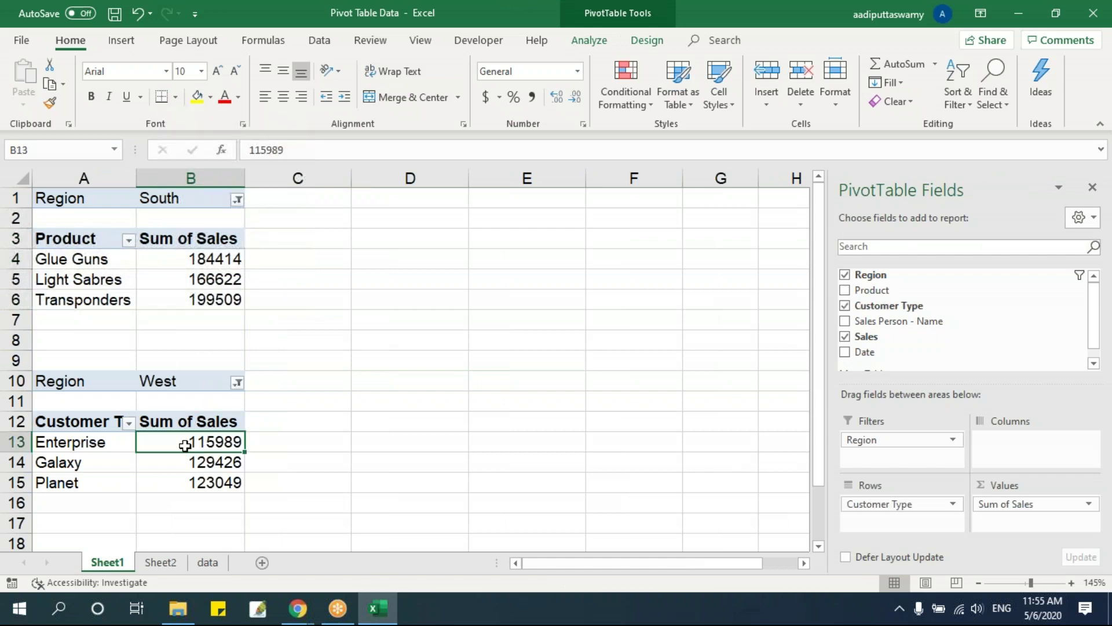
left_click(179, 381)
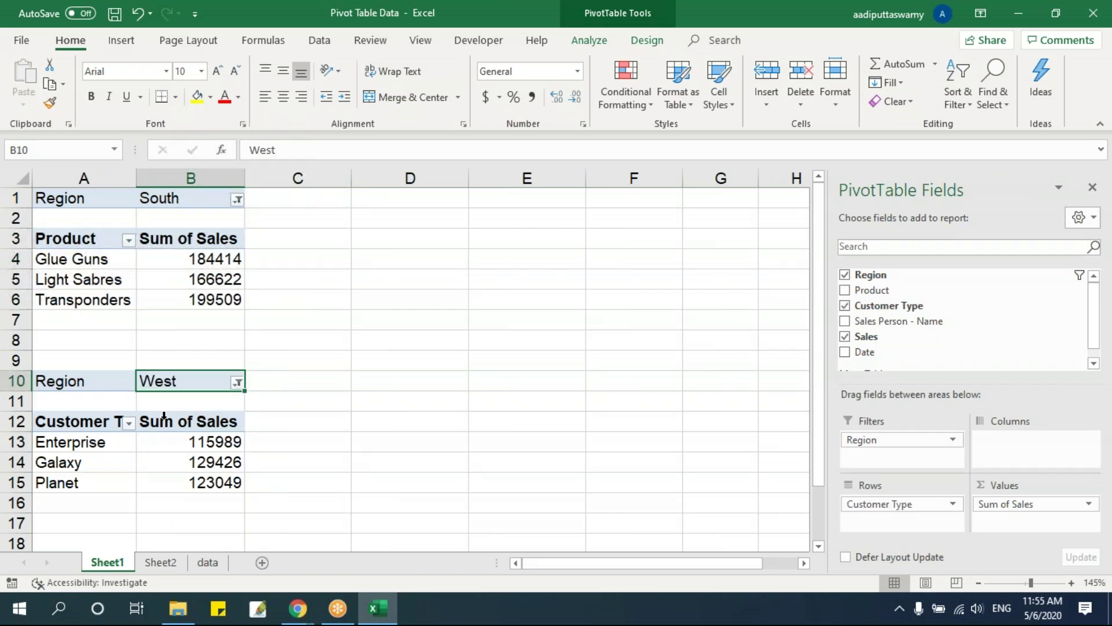
left_click(238, 382)
left_click(139, 353)
left_click(414, 463)
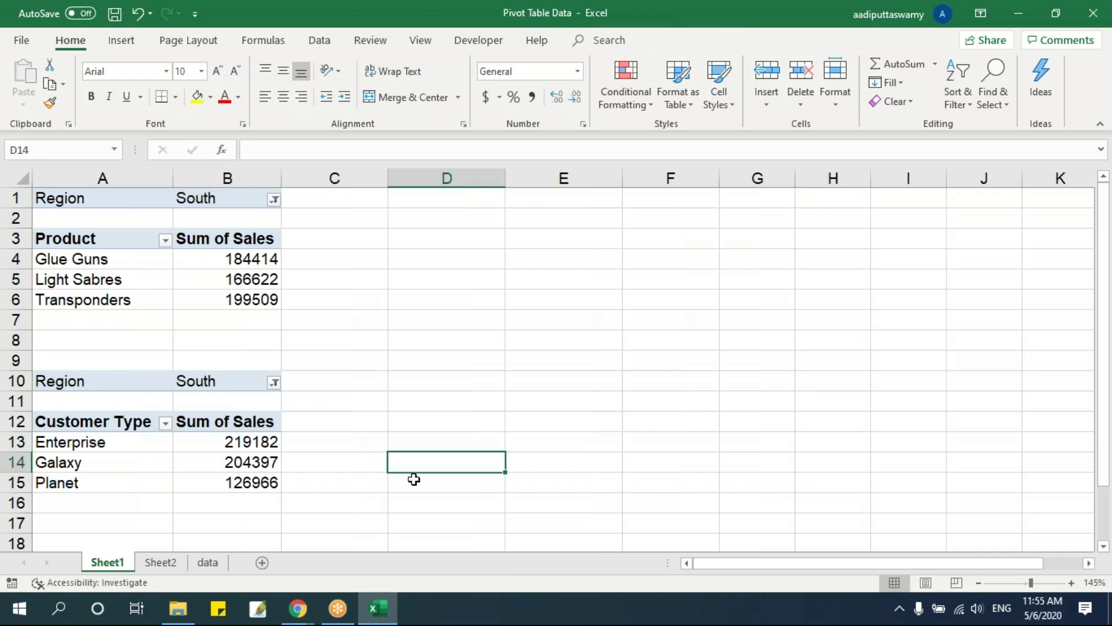
Close the PivotTable field list shown for the Customer Type pivot table
left_click(226, 201)
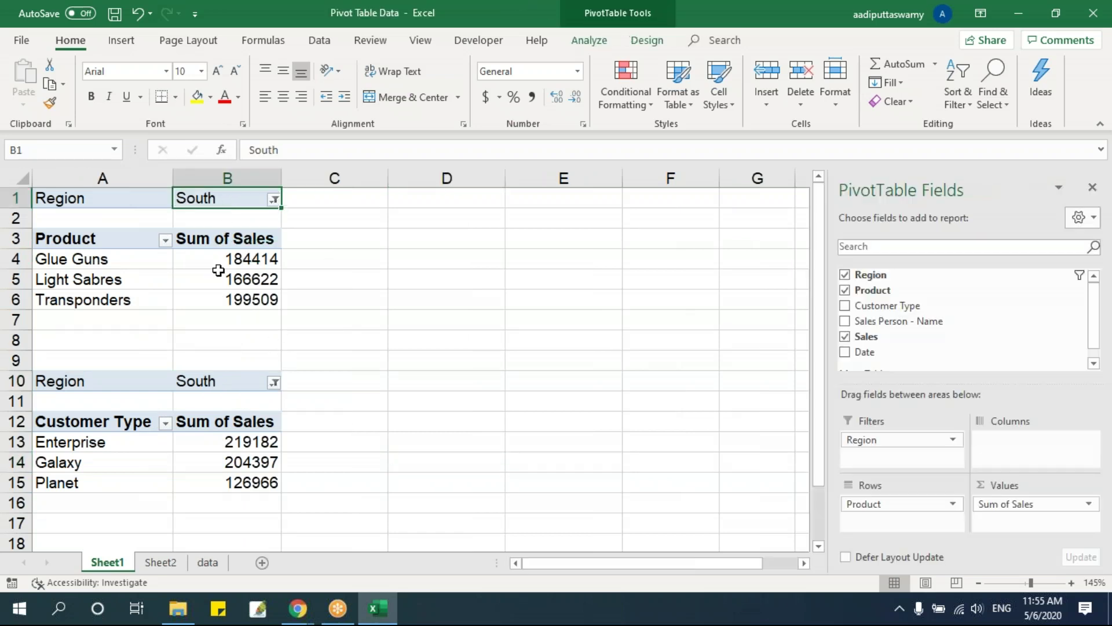
left_click(219, 400)
left_click(226, 443)
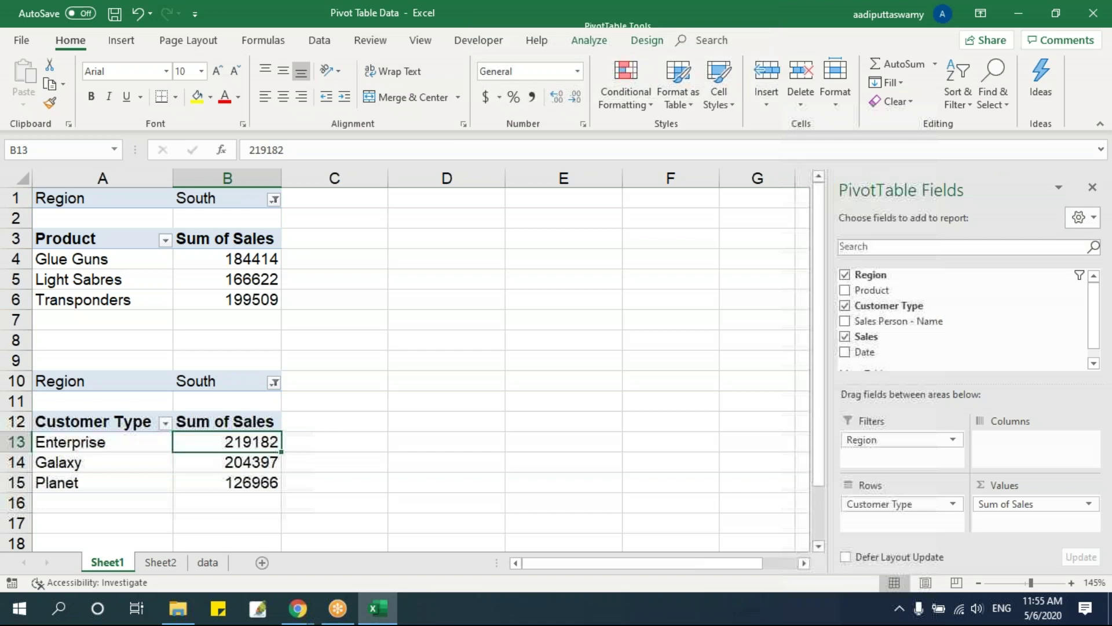
left_click(1094, 192)
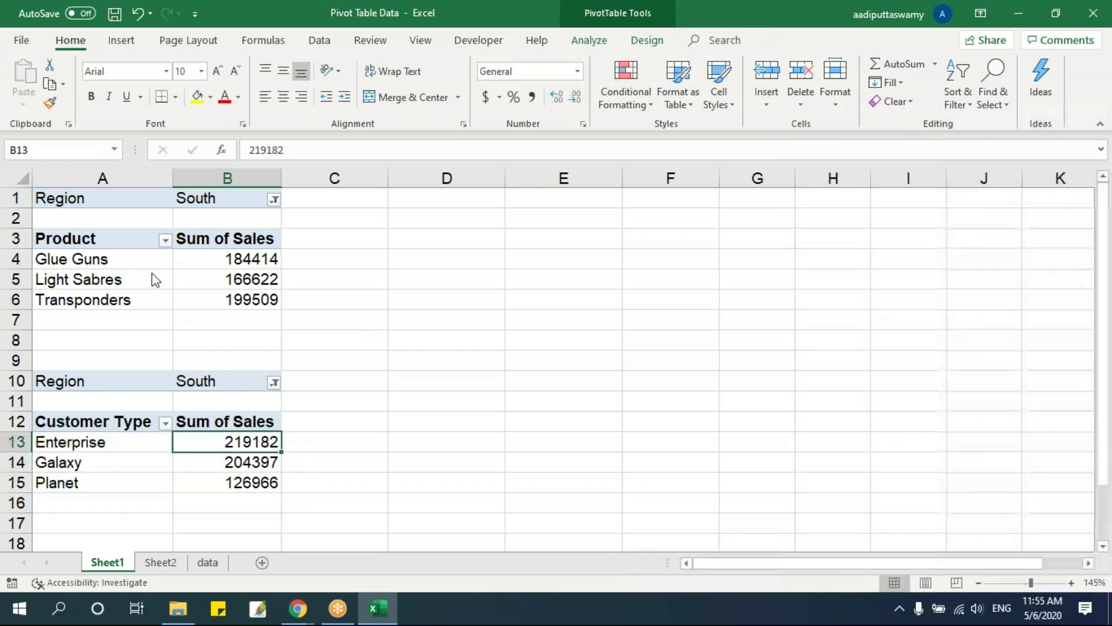
left_click(216, 262)
mouse_move(214, 279)
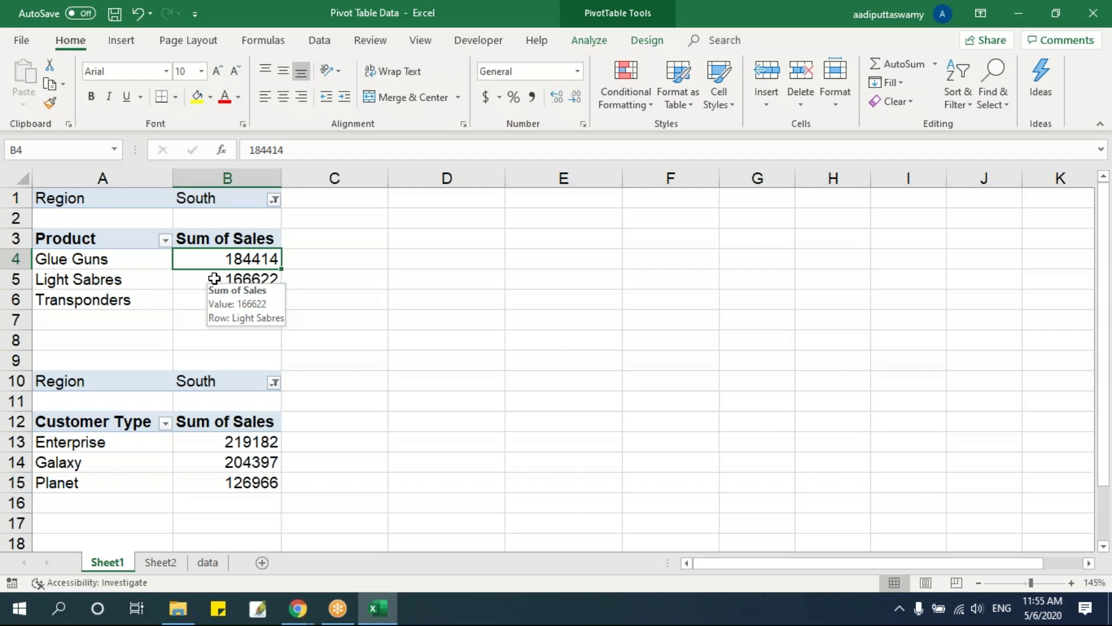
left_click_drag(79, 246, 231, 298)
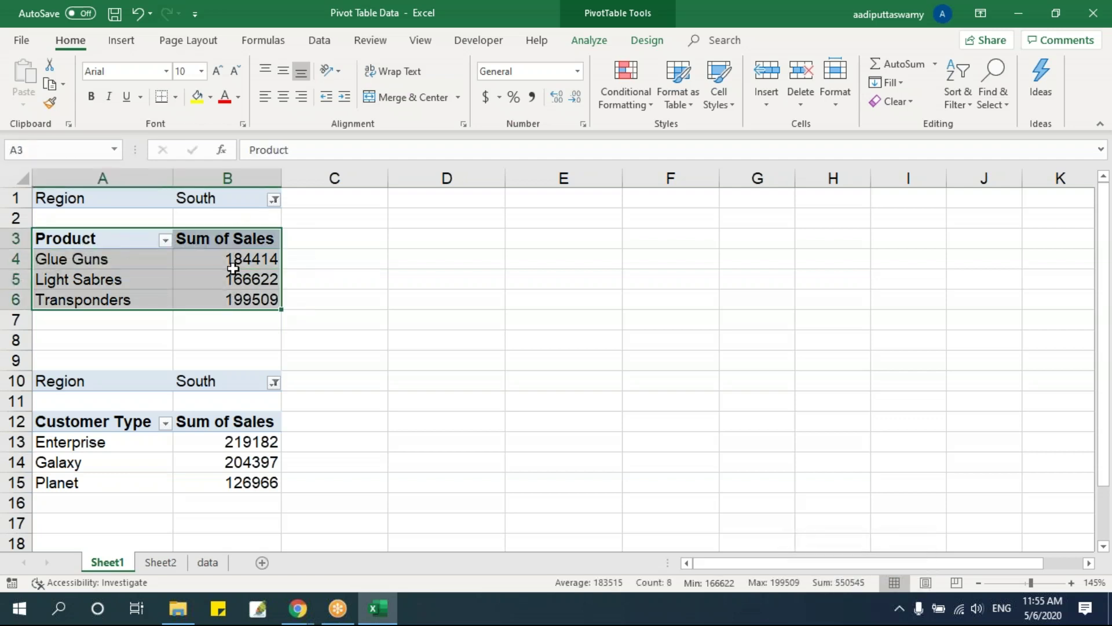
left_click(225, 281)
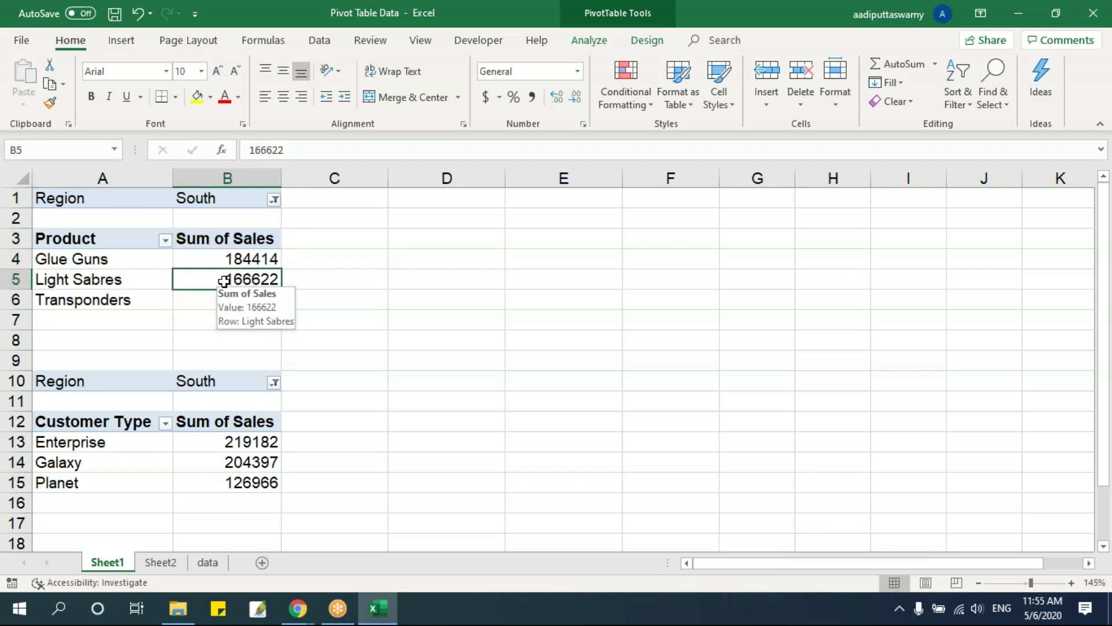
left_click(402, 279)
Insert a slicer for the Region field on the Product pivot table
left_click(258, 259)
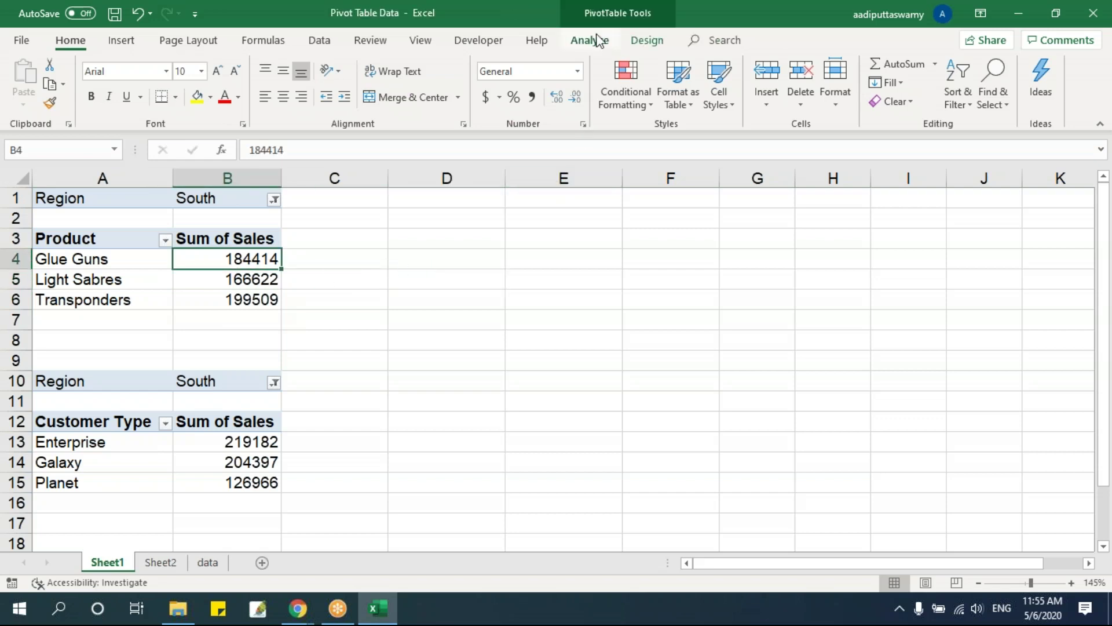
left_click(591, 40)
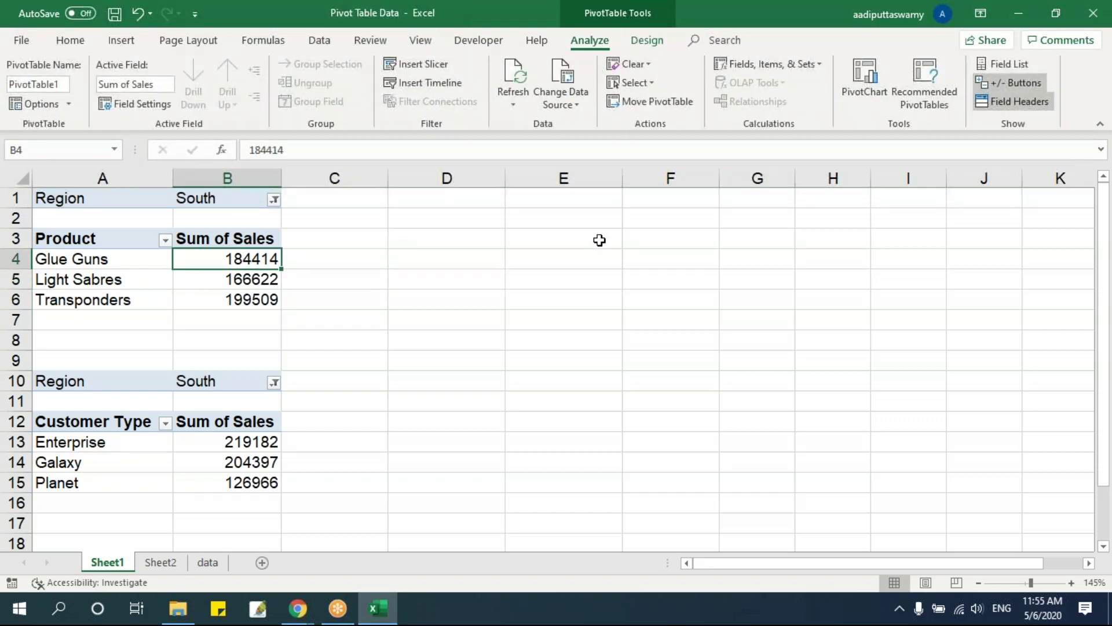
left_click(206, 193)
left_click(231, 279)
left_click(479, 284)
left_click(204, 279)
left_click(416, 64)
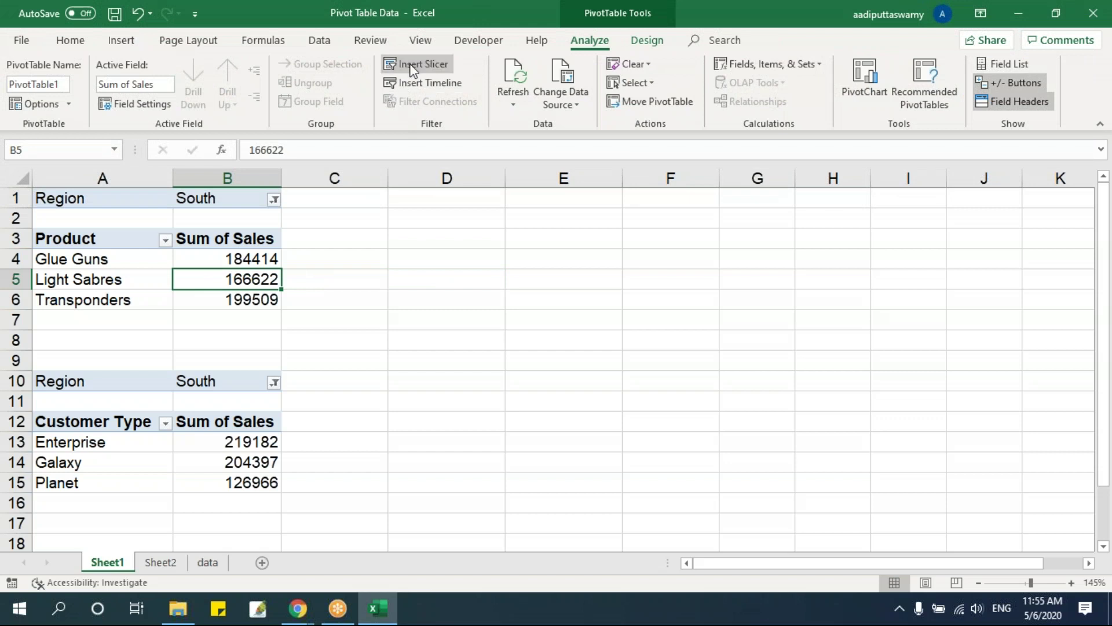
left_click_drag(427, 189, 474, 175)
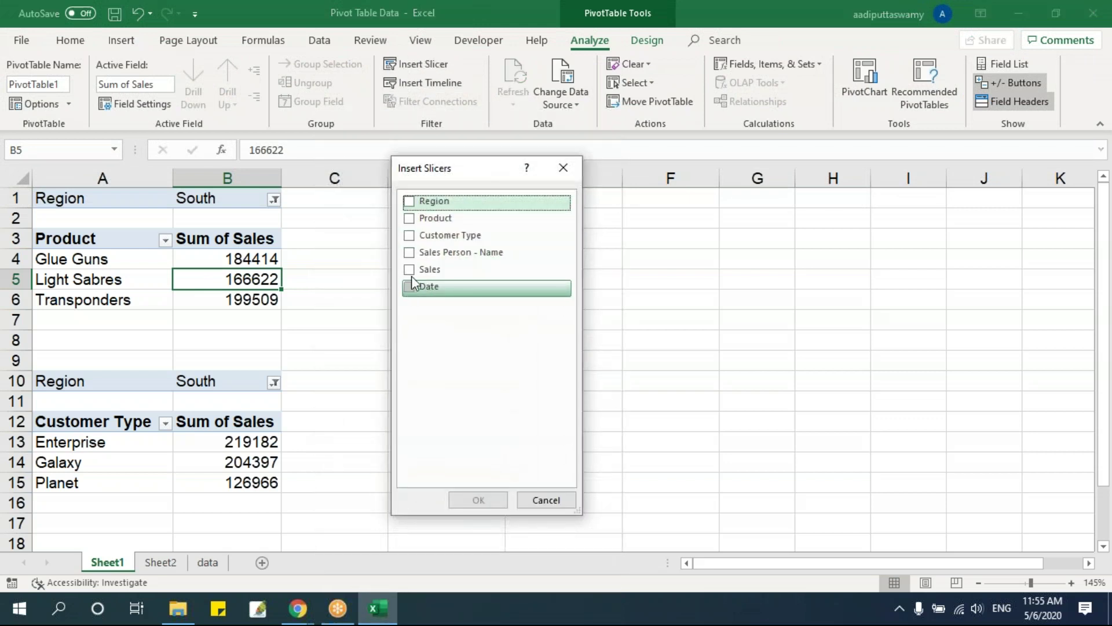
left_click(409, 201)
left_click(476, 499)
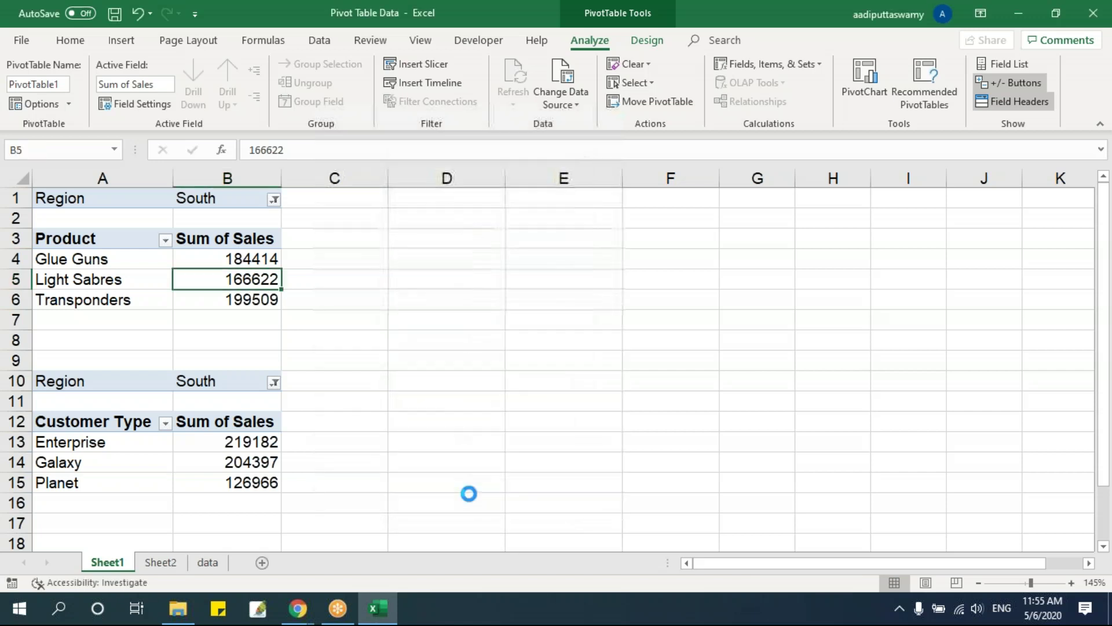
Shorten the Region slicer to about 1.52" tall and place it beside the Product pivot table over columns C to E
left_click_drag(646, 516, 656, 387)
left_click_drag(509, 239, 409, 219)
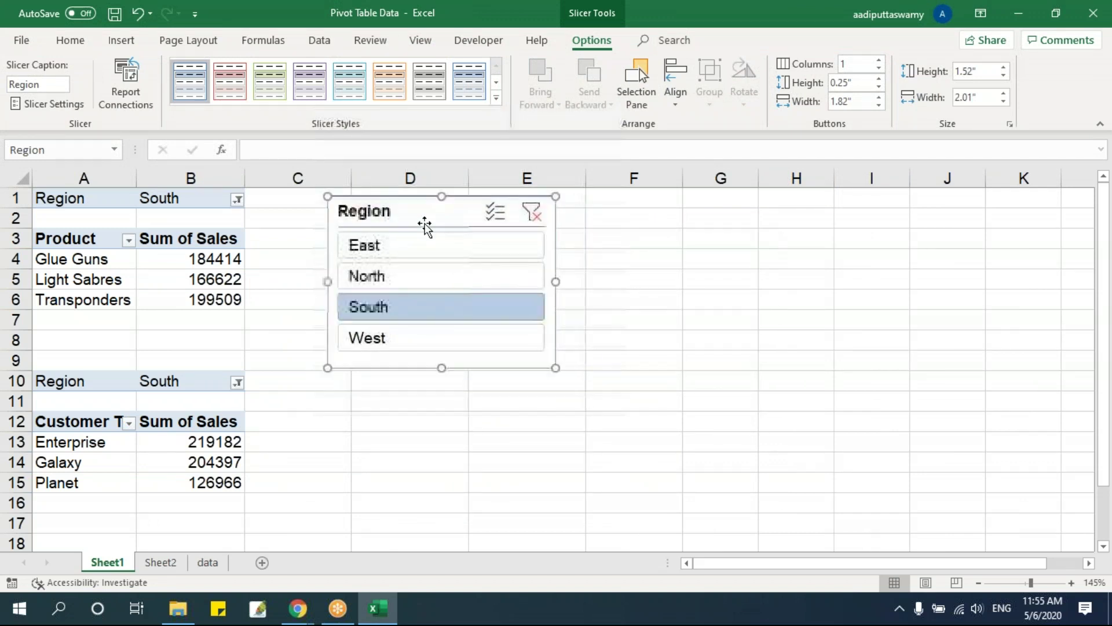
left_click(777, 336)
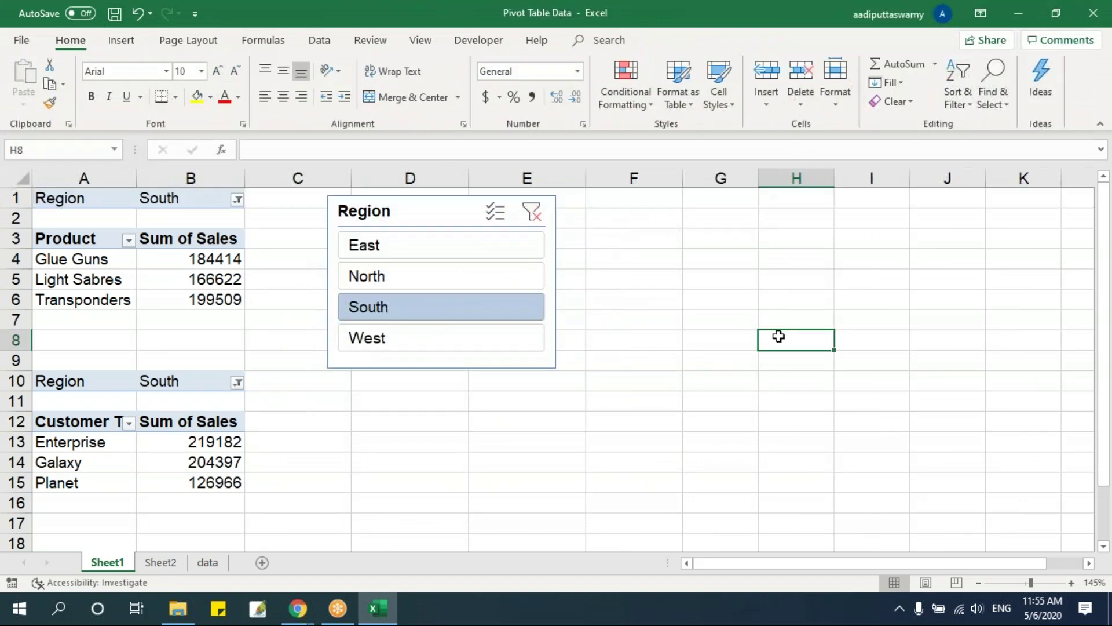
Filter the Product pivot table by East, North, South and West in turn with the Region slicer, finishing on West
left_click(409, 247)
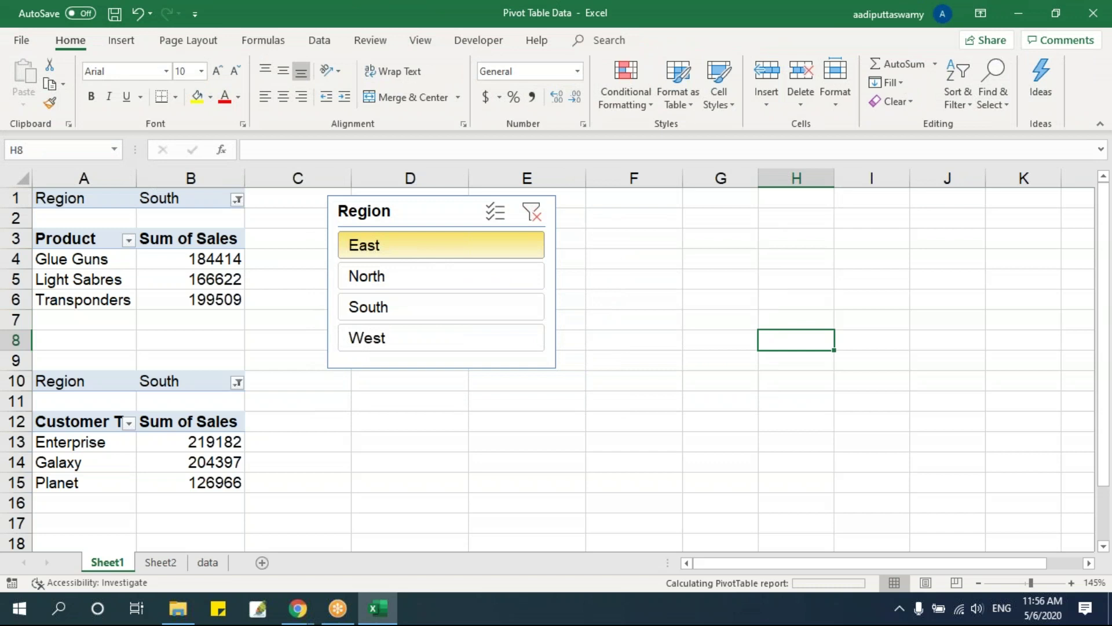
left_click(400, 279)
left_click(404, 313)
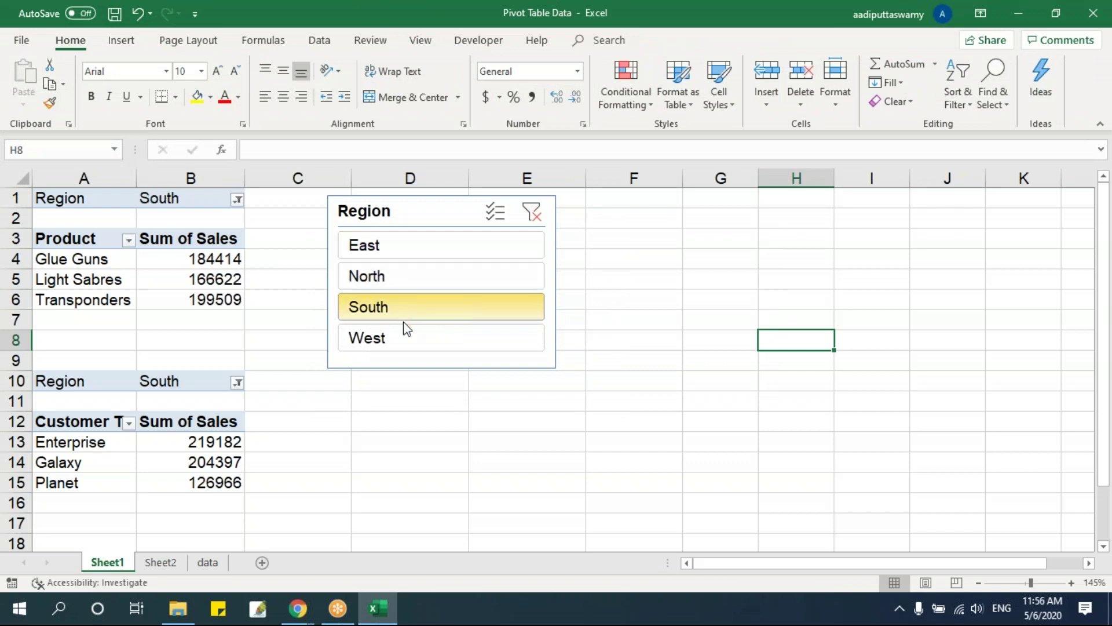
left_click(409, 339)
left_click(402, 250)
left_click(401, 278)
left_click(400, 308)
left_click(400, 339)
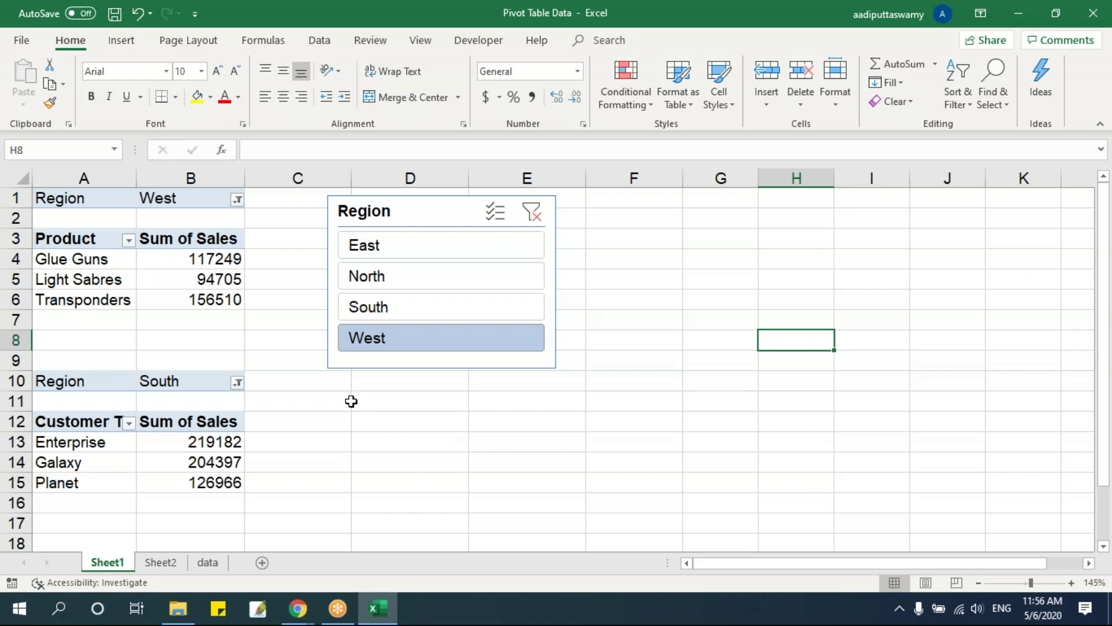
left_click(390, 248)
left_click(390, 279)
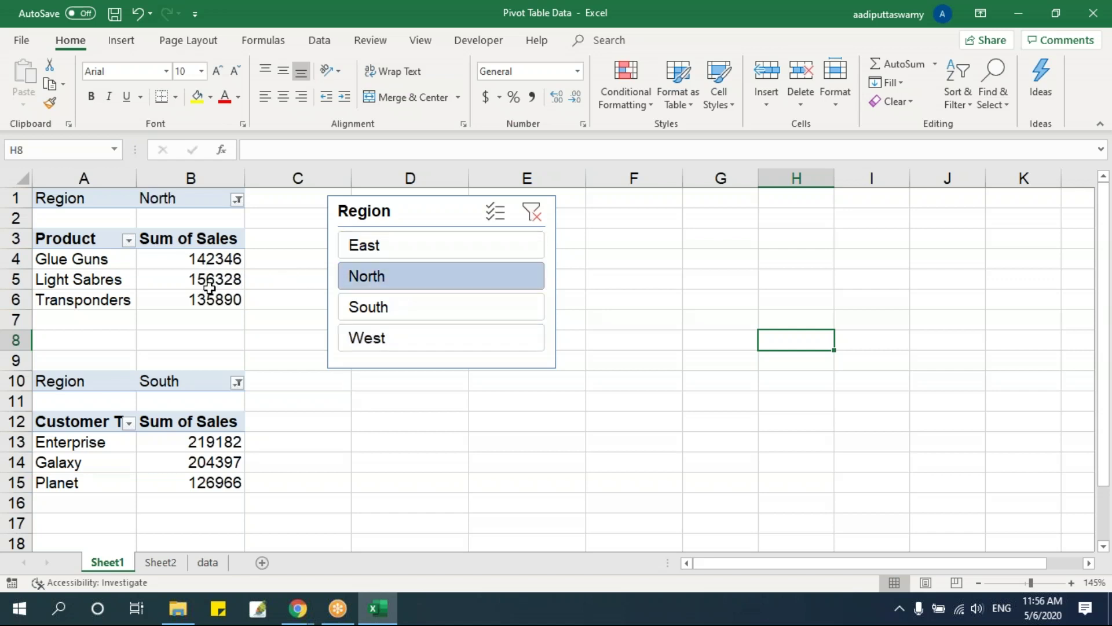
mouse_move(211, 263)
mouse_move(209, 451)
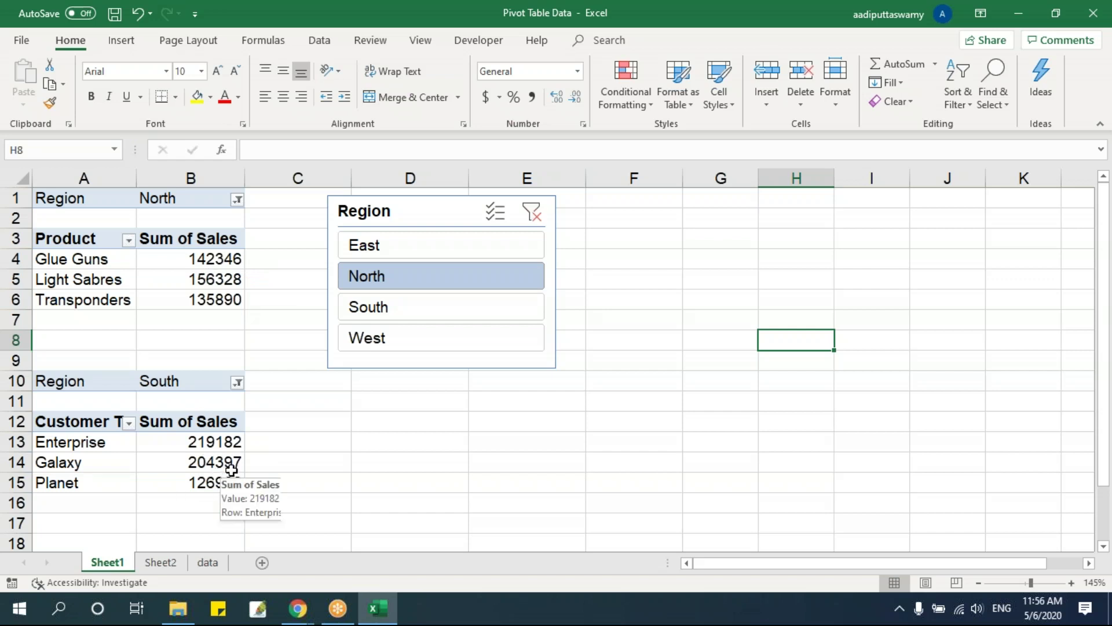
left_click(400, 245)
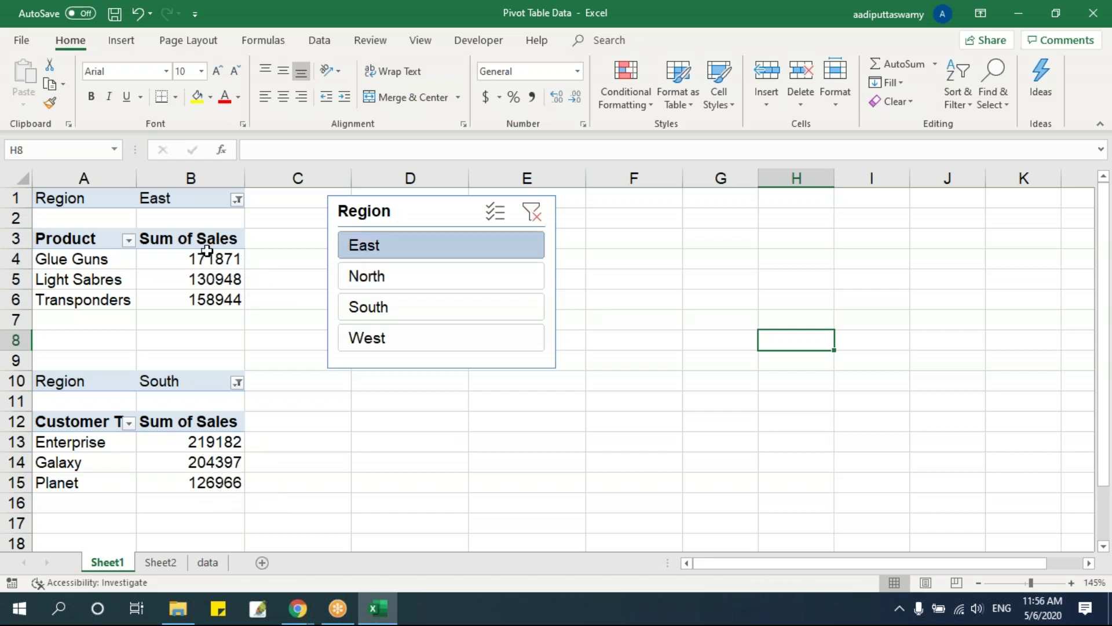
left_click(415, 342)
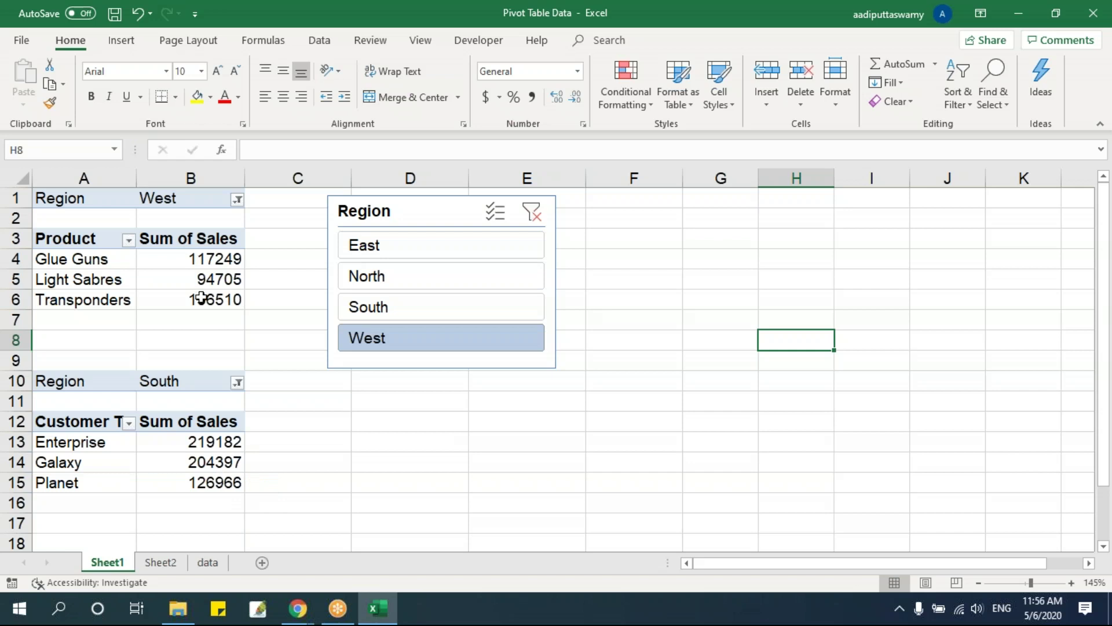
Move the Region slicer closer to the pivot tables and connect it to PivotTable2 as well through its report connections
left_click_drag(383, 211, 336, 212)
right_click(340, 212)
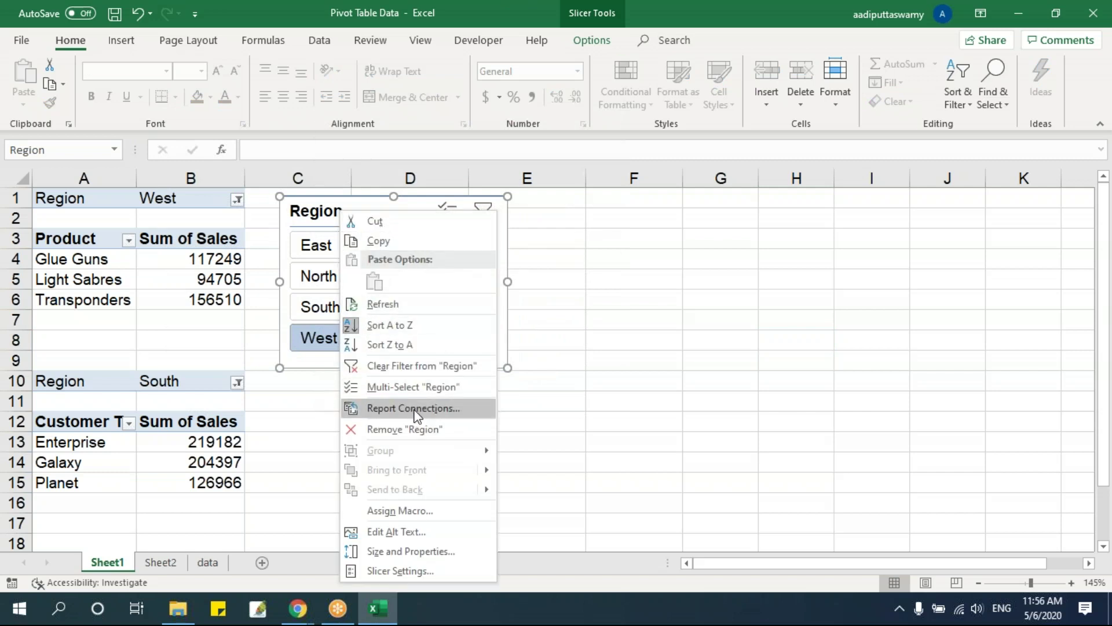
key("Escape")
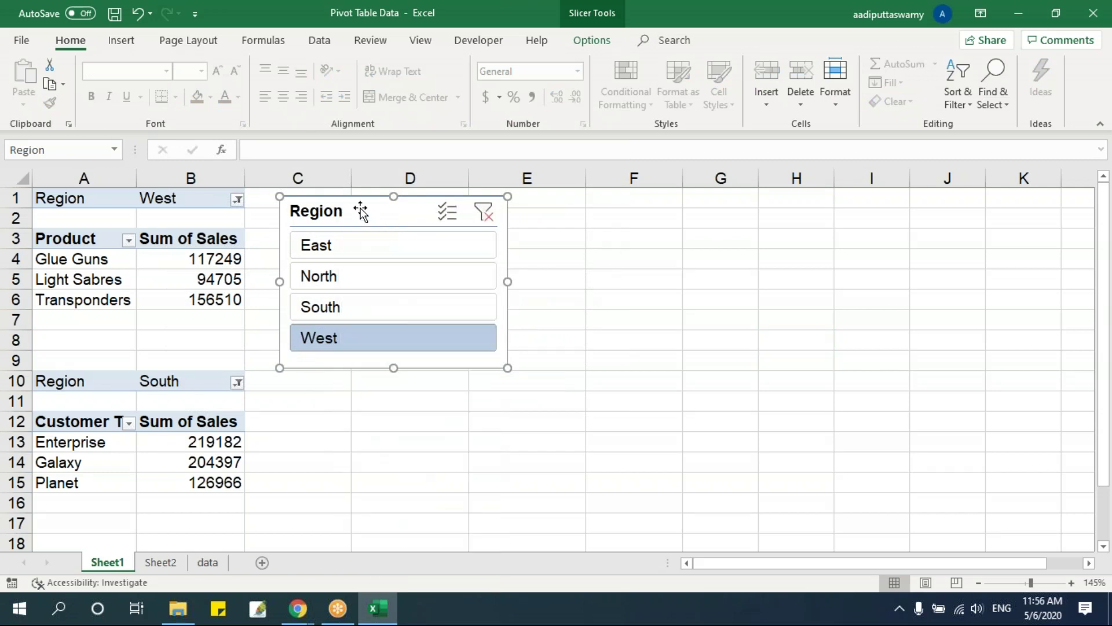
left_click(598, 45)
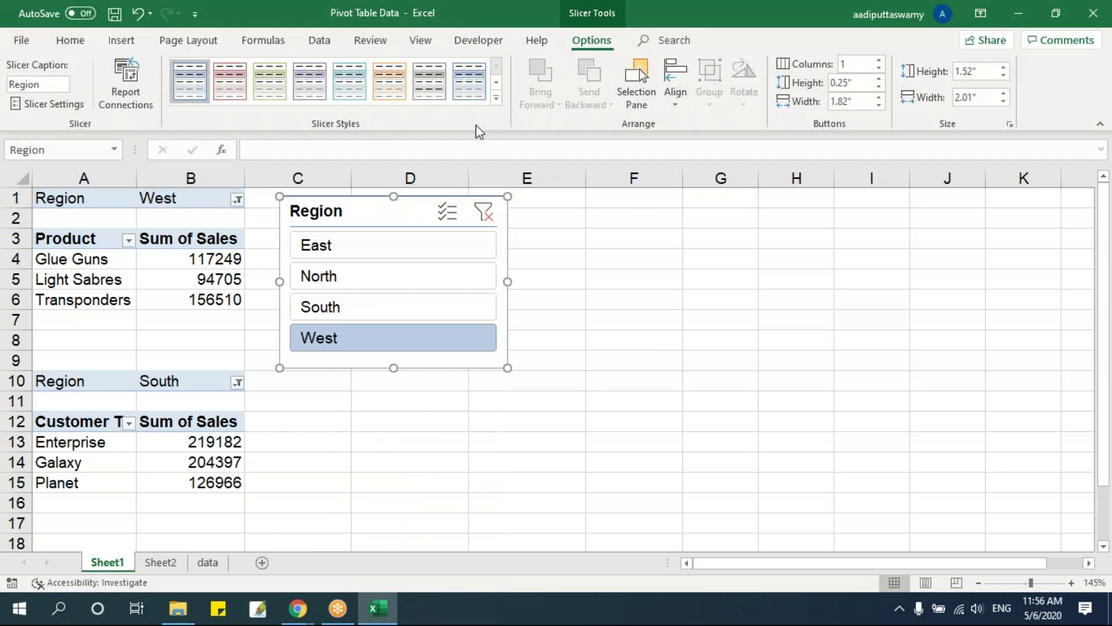
left_click(136, 106)
left_click_drag(486, 280, 664, 219)
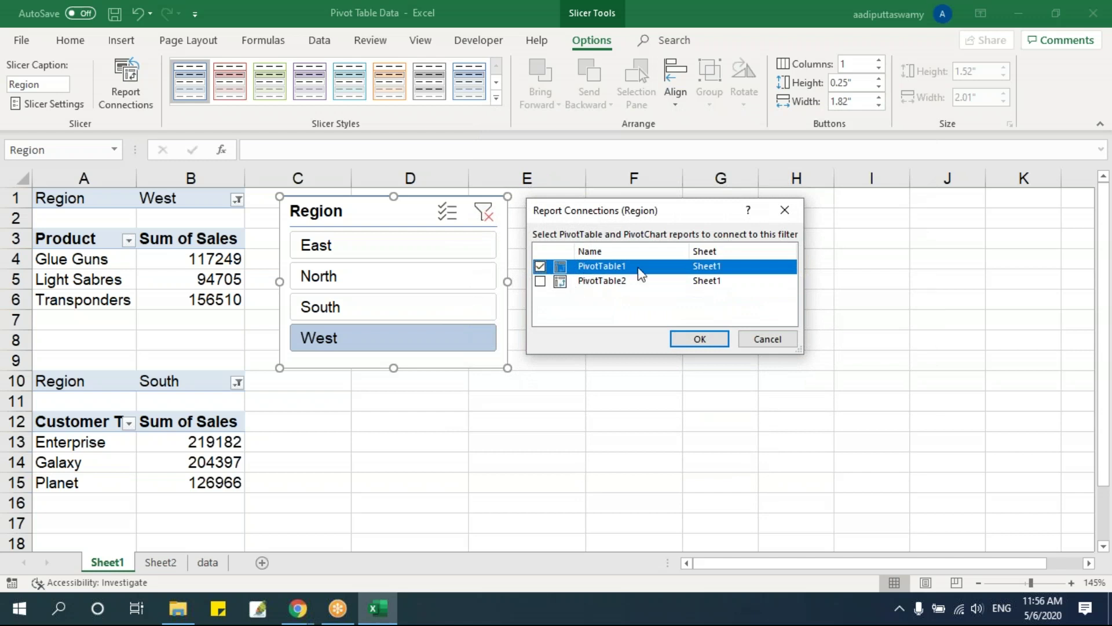
left_click(541, 282)
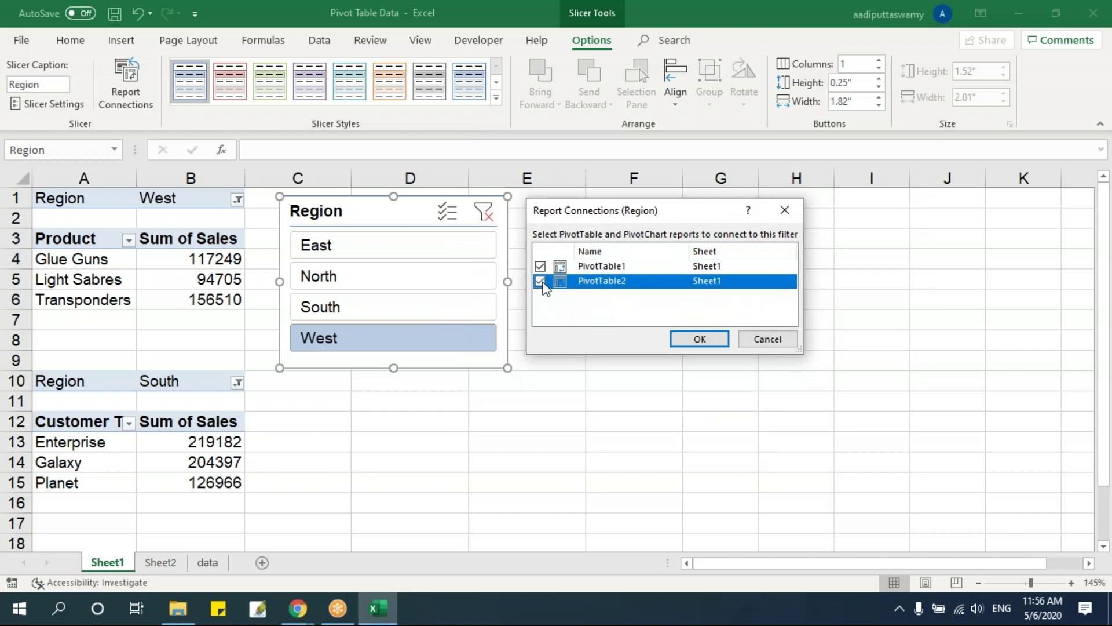
left_click(700, 341)
Filter both connected pivot tables by East, North, South and West in turn with the Region slicer
left_click(360, 245)
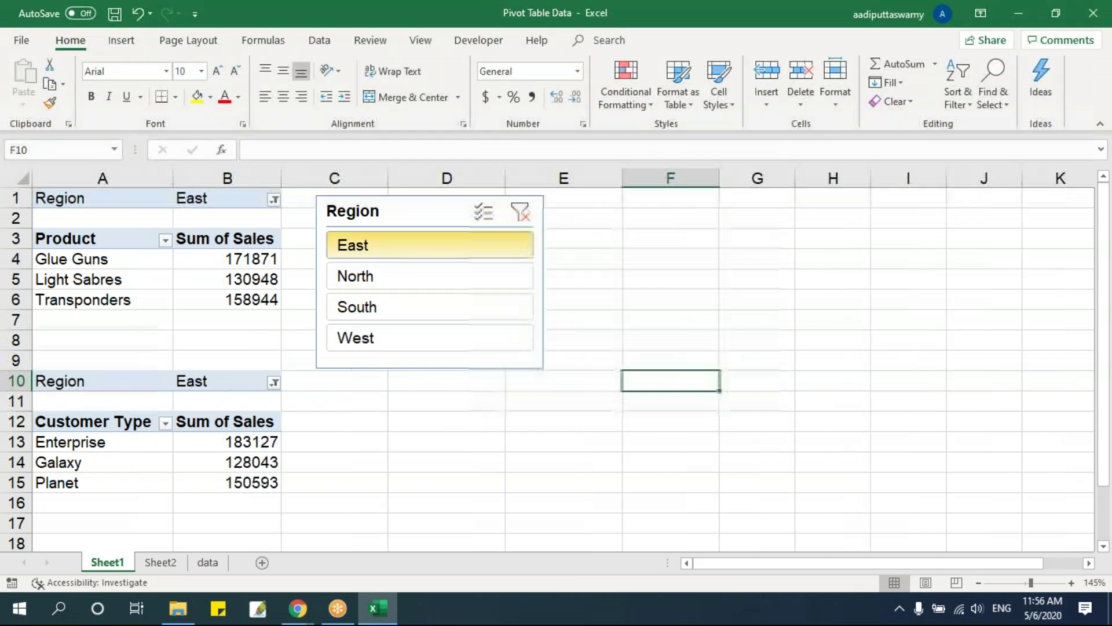
left_click(365, 277)
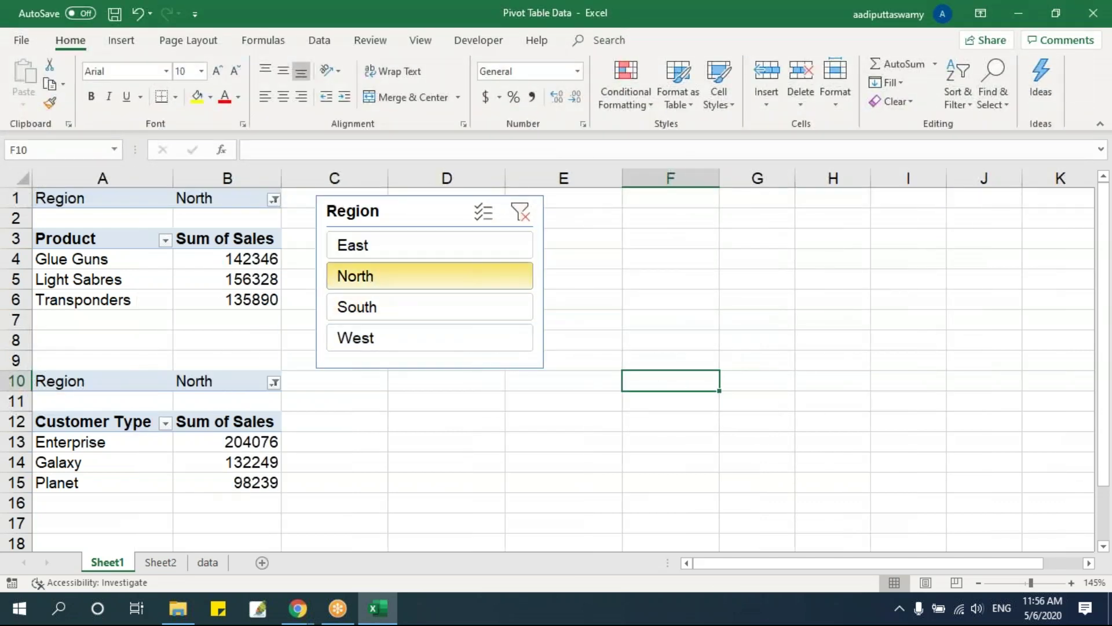
left_click(369, 308)
left_click(368, 339)
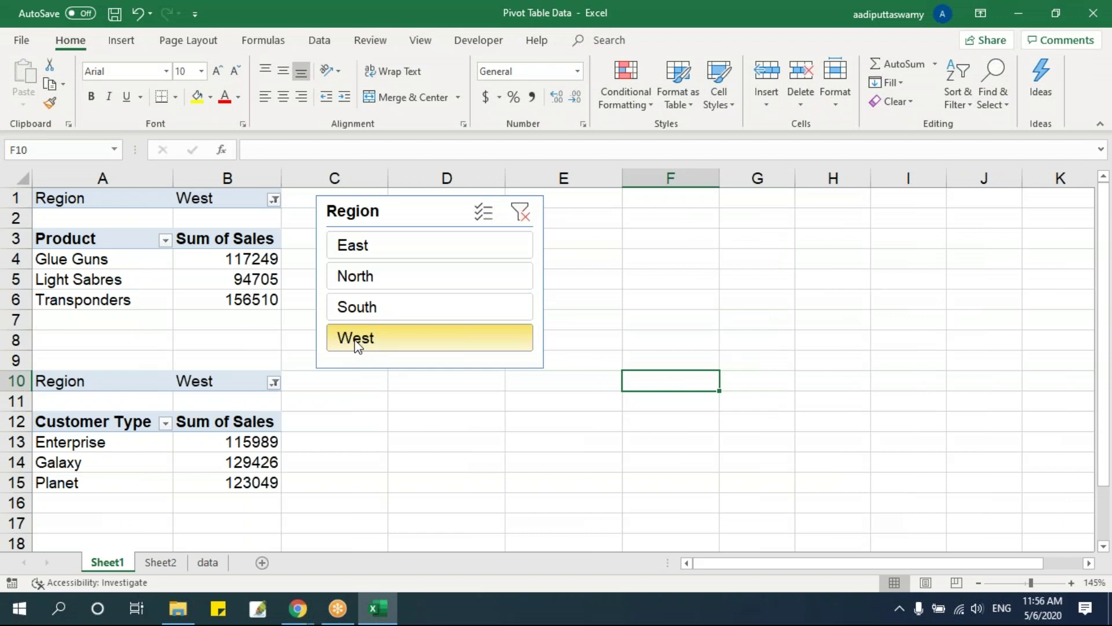
Remove the Region report filter from both the Product and the Customer Type pivot tables
left_click(227, 210)
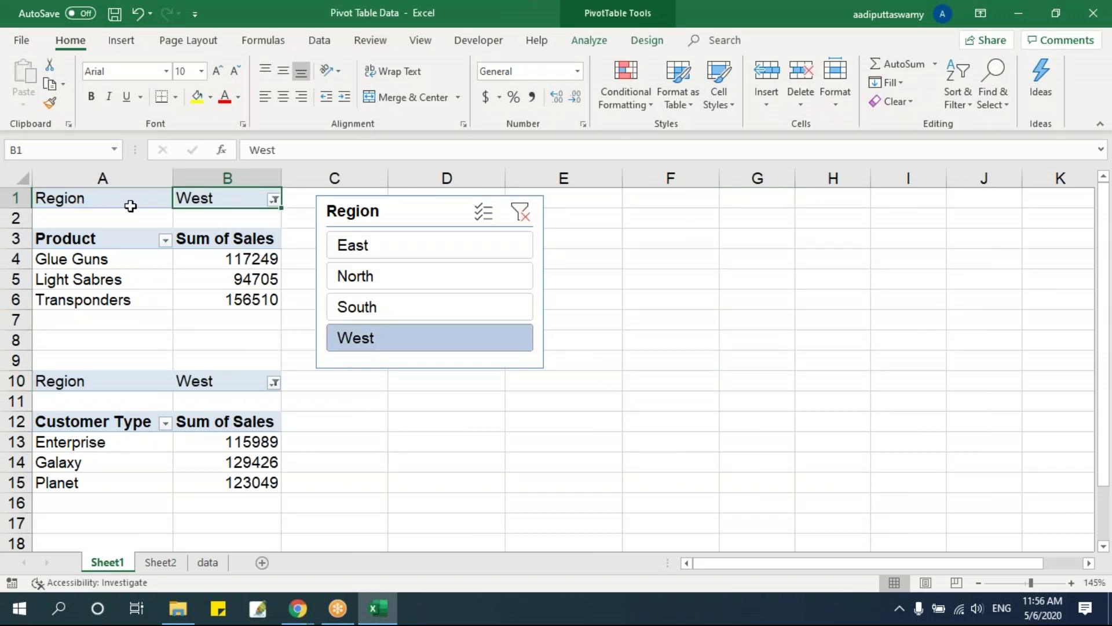
right_click(232, 279)
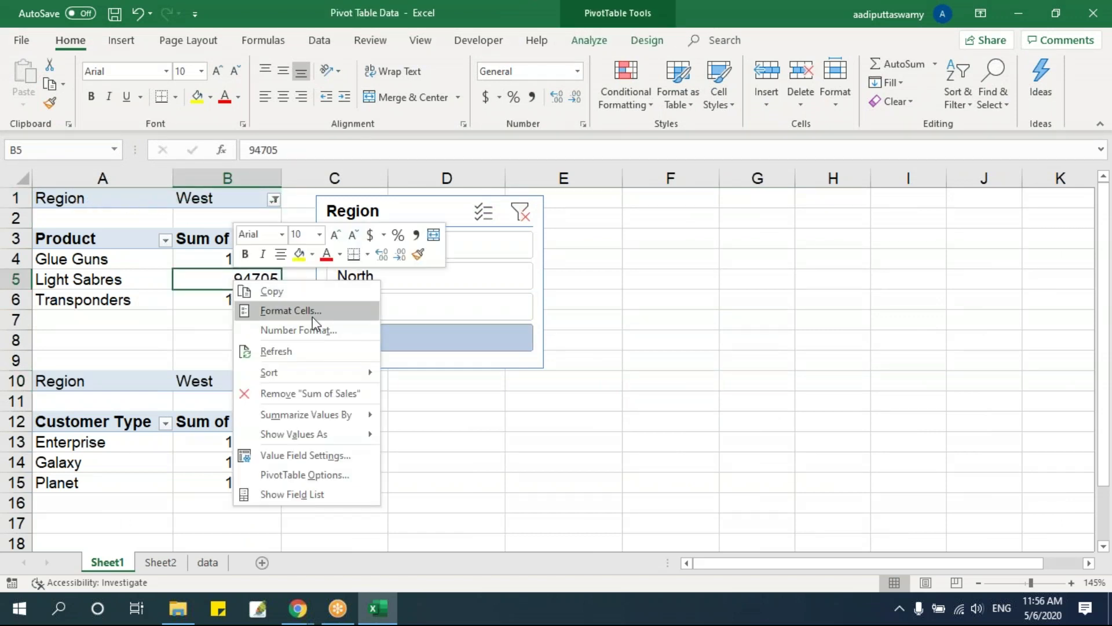
left_click(333, 494)
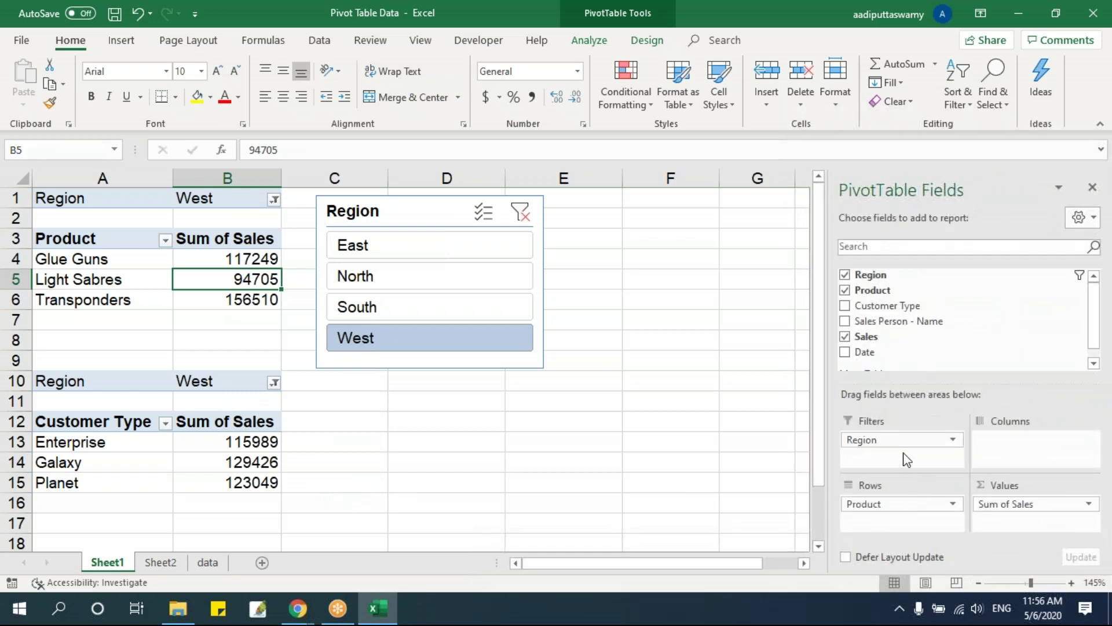
left_click_drag(895, 442, 669, 434)
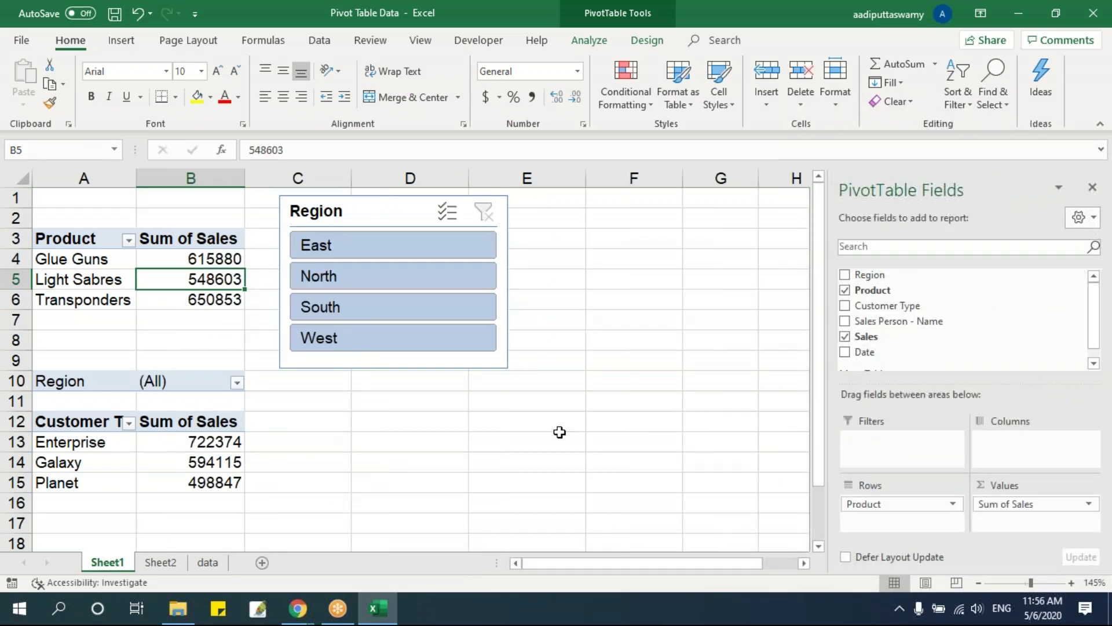
left_click(202, 439)
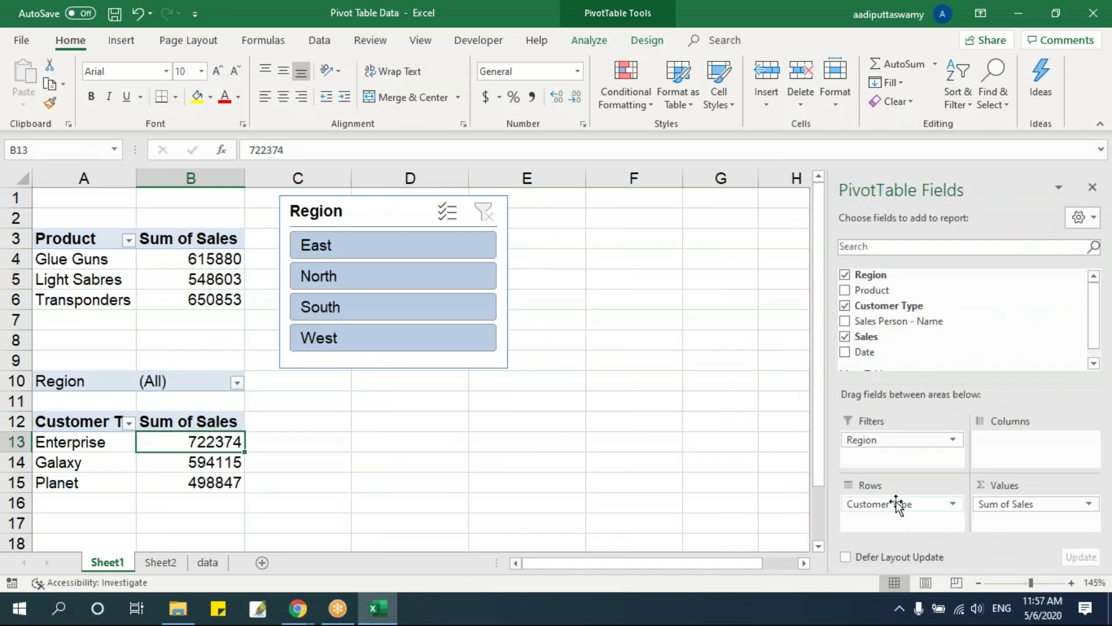
left_click_drag(516, 436, 575, 437)
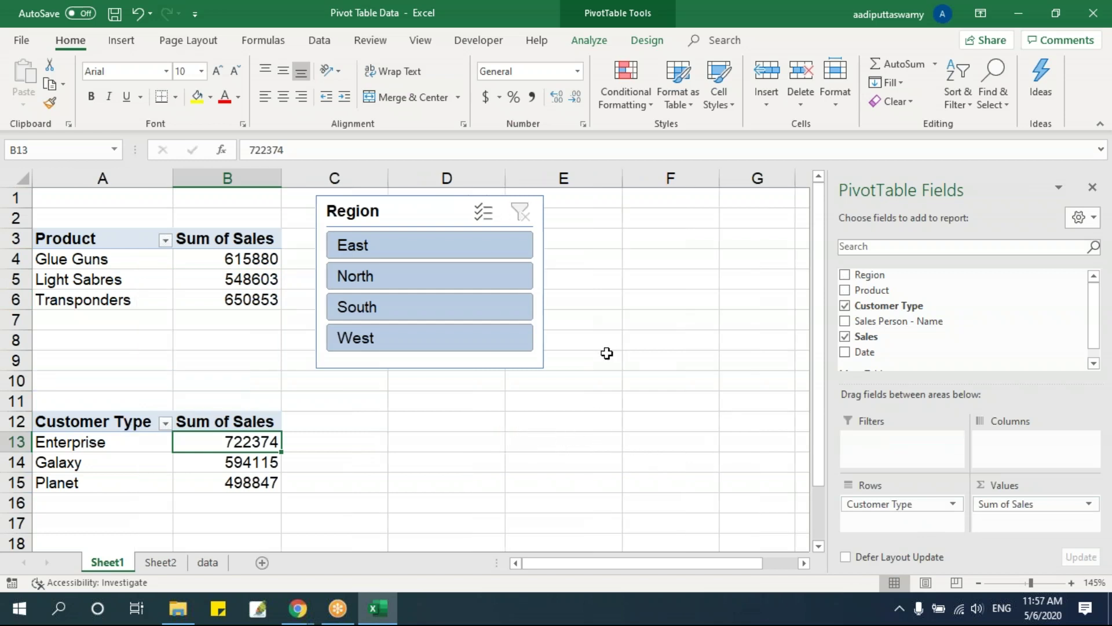
Cycle the Region slicer through East, North, South and West without the report filters, and close the PivotTable field list
left_click(351, 250)
left_click(387, 277)
left_click(390, 300)
left_click(388, 338)
left_click(1093, 188)
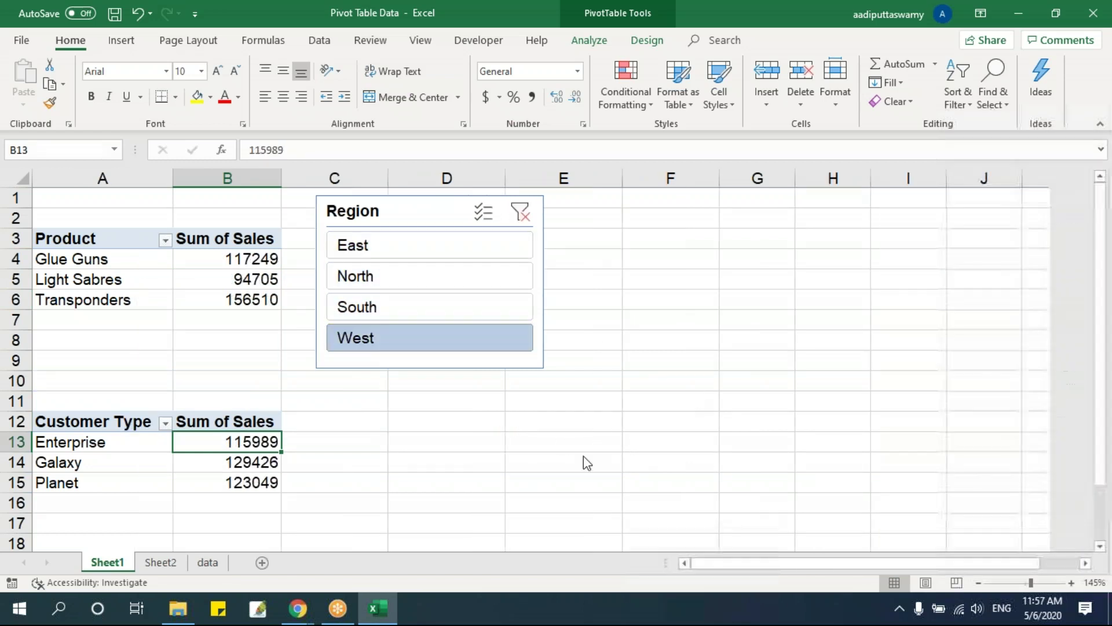
Move the Region slicer slightly closer to the pivot tables and slightly lower over columns C to E, and filter by East
left_click_drag(394, 218, 357, 225)
left_click(929, 251)
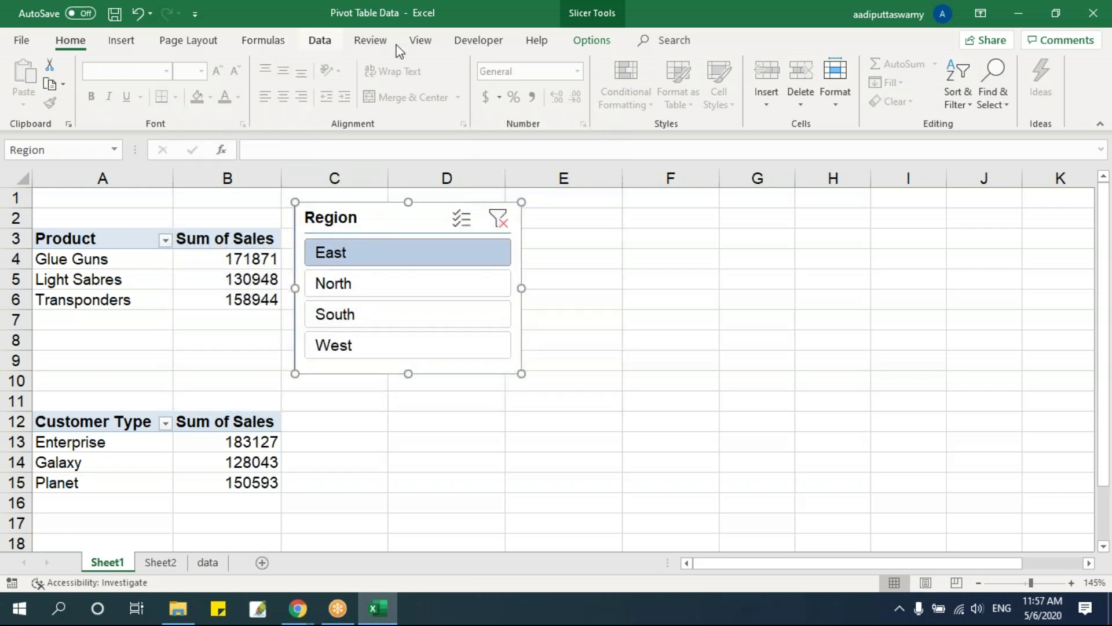
Insert a slicer for the Sales Person - Name field on the Product pivot table
left_click(227, 279)
left_click(590, 41)
left_click(426, 64)
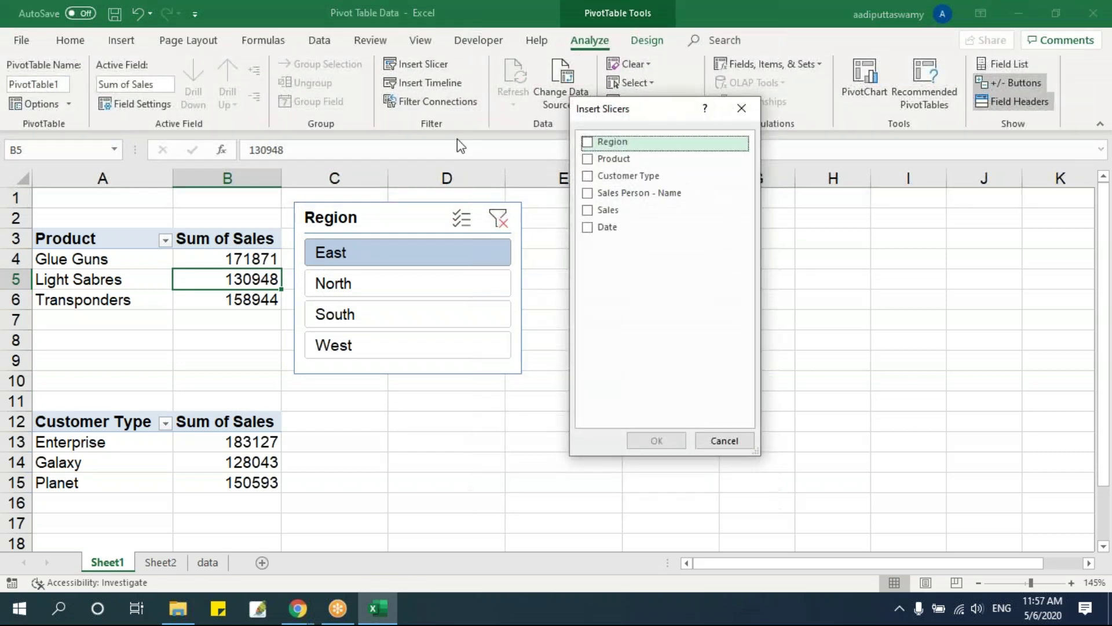
left_click(589, 163)
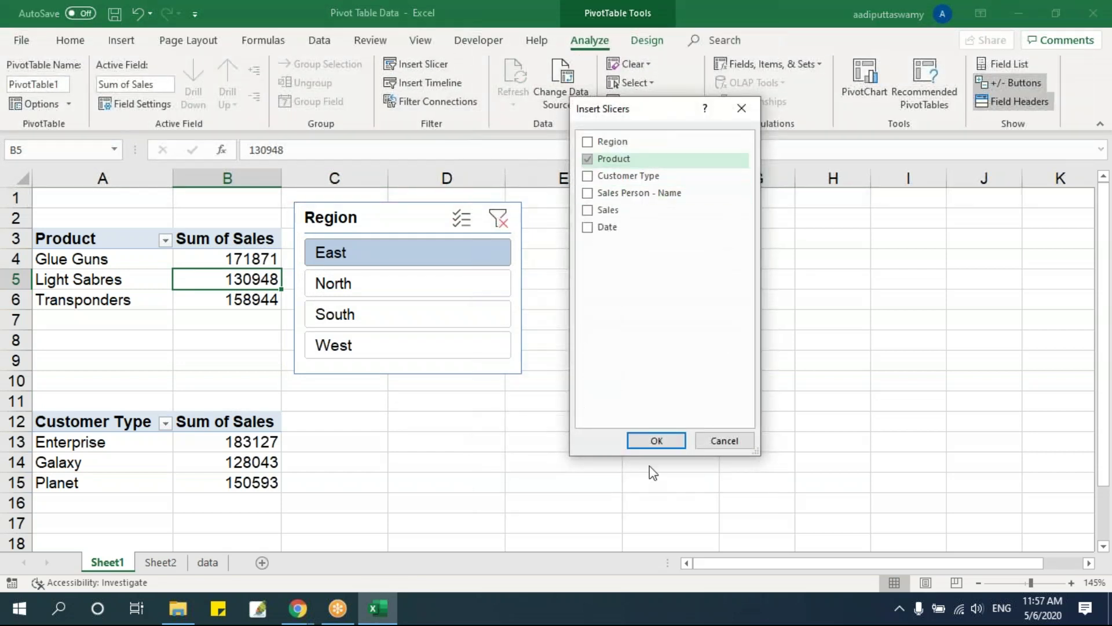
left_click(588, 160)
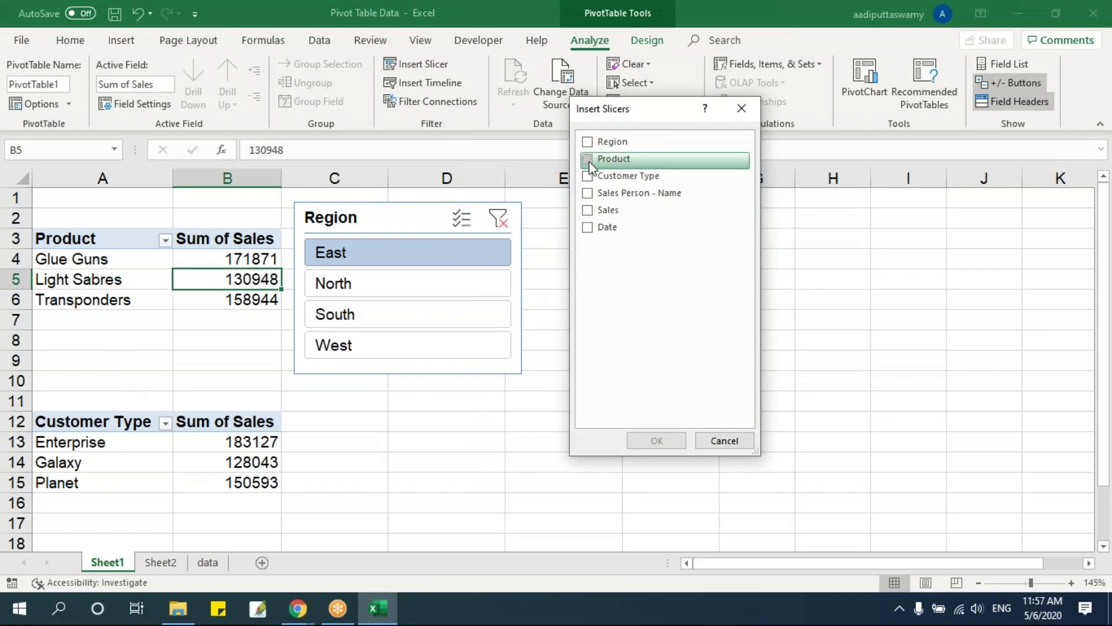
left_click(603, 193)
left_click(649, 442)
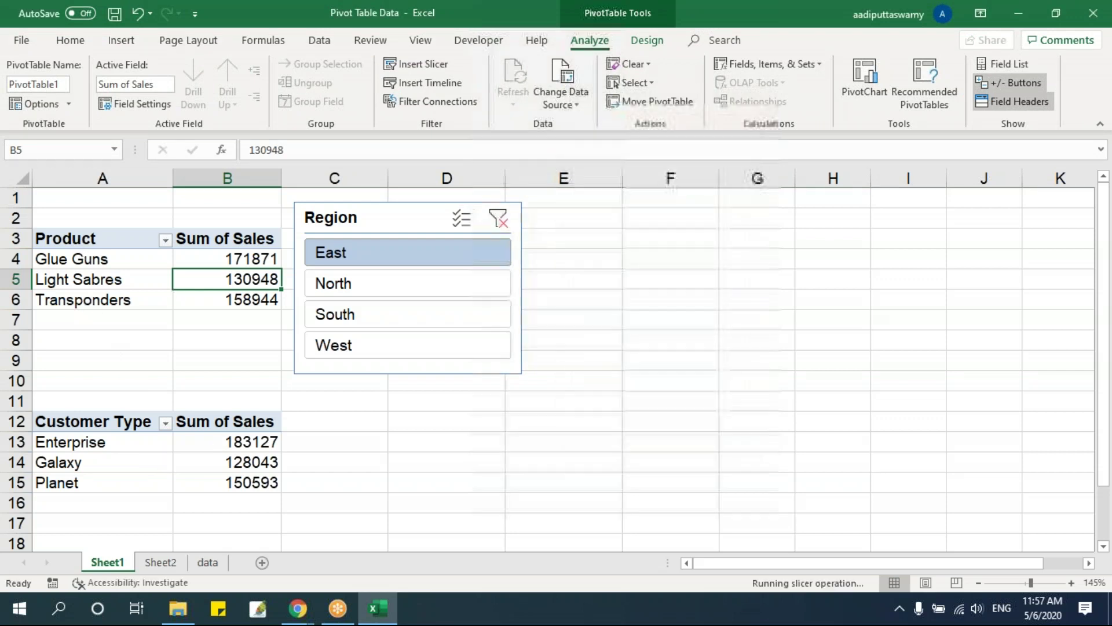
Place the Sales Person - Name slicer beside the Region slicer and shorten it to end near row 10
left_click_drag(493, 226, 603, 217)
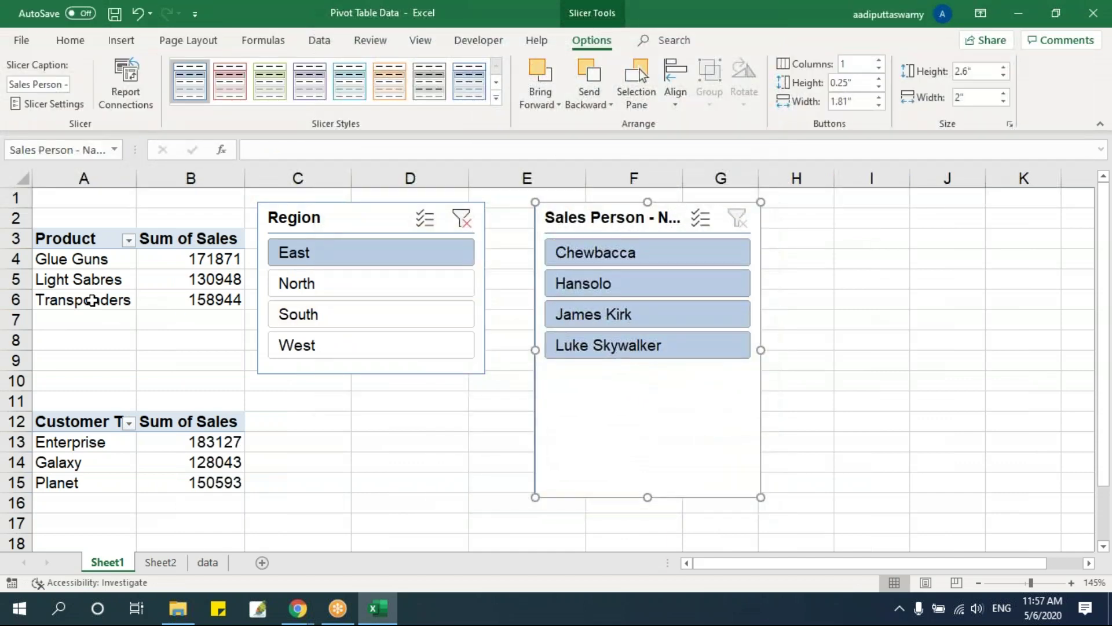
left_click_drag(66, 260, 174, 260)
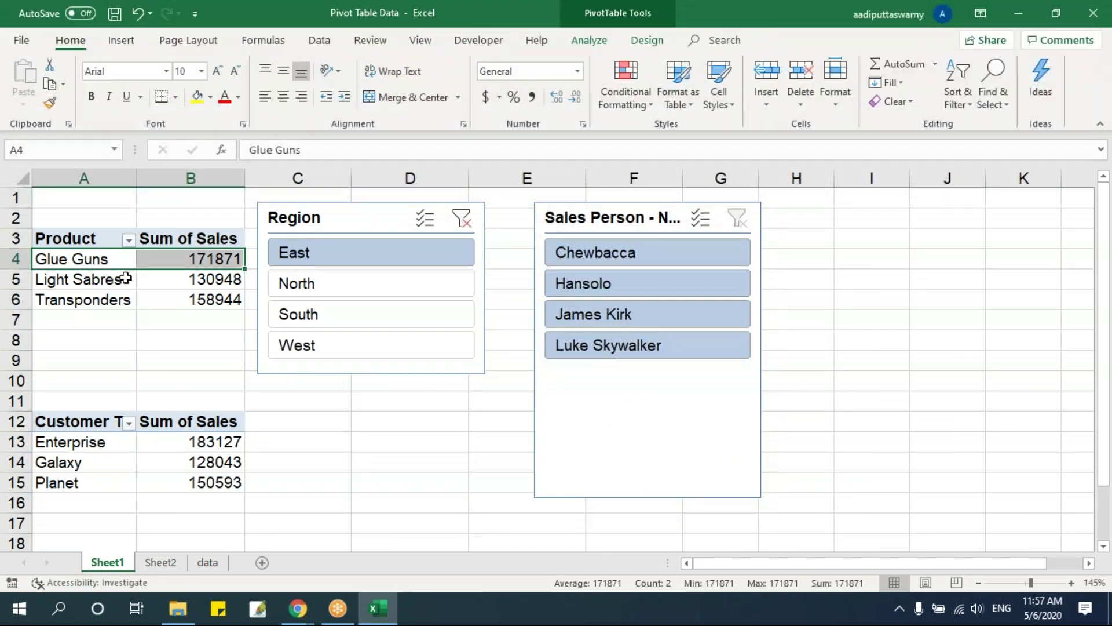
left_click_drag(757, 499, 768, 376)
left_click(904, 399)
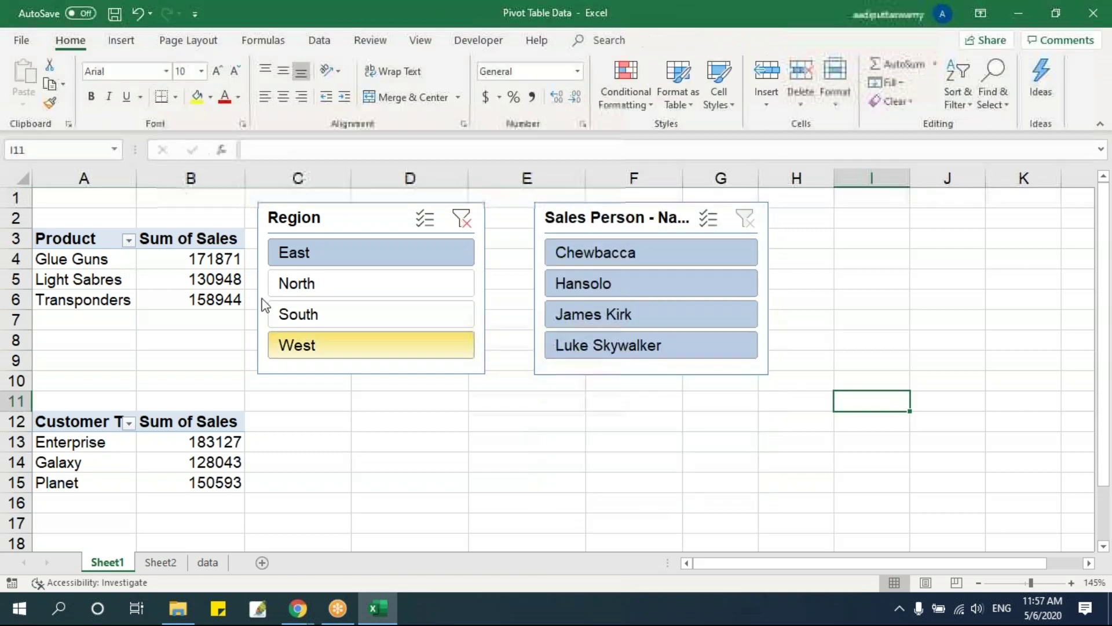
Filter the Product pivot table by each sales person in turn with the Sales Person - Name slicer, finishing on the first one
left_click(633, 262)
left_click(671, 290)
left_click(672, 316)
left_click(620, 347)
left_click(607, 310)
left_click(600, 284)
left_click(597, 253)
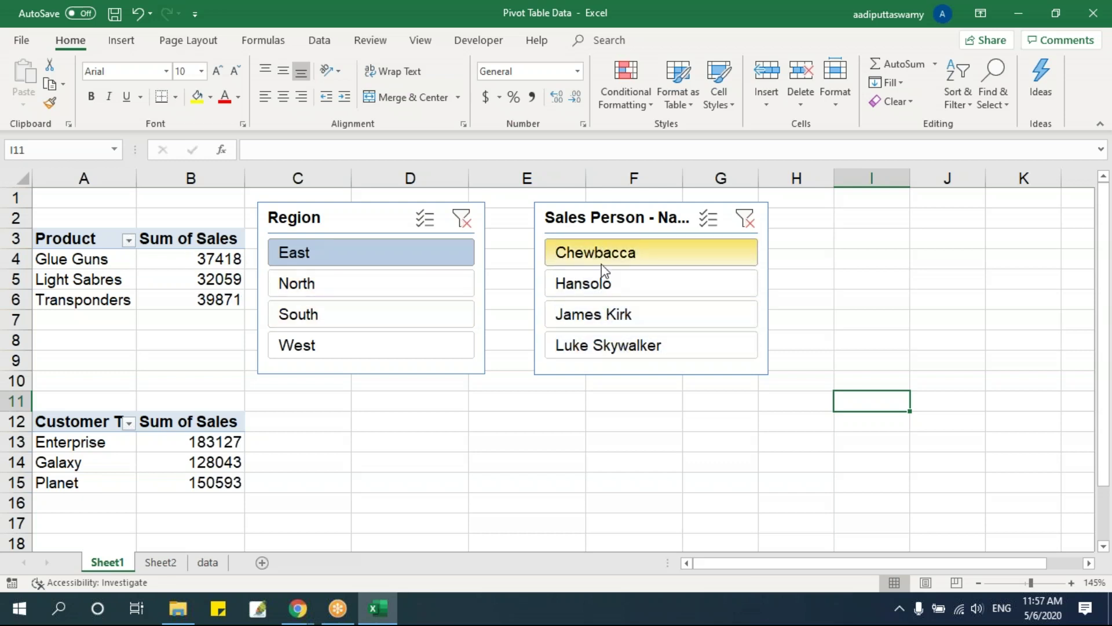
Connect the Sales Person - Name slicer to PivotTable2 as well through its report connections
right_click(596, 219)
key("Escape")
right_click(669, 220)
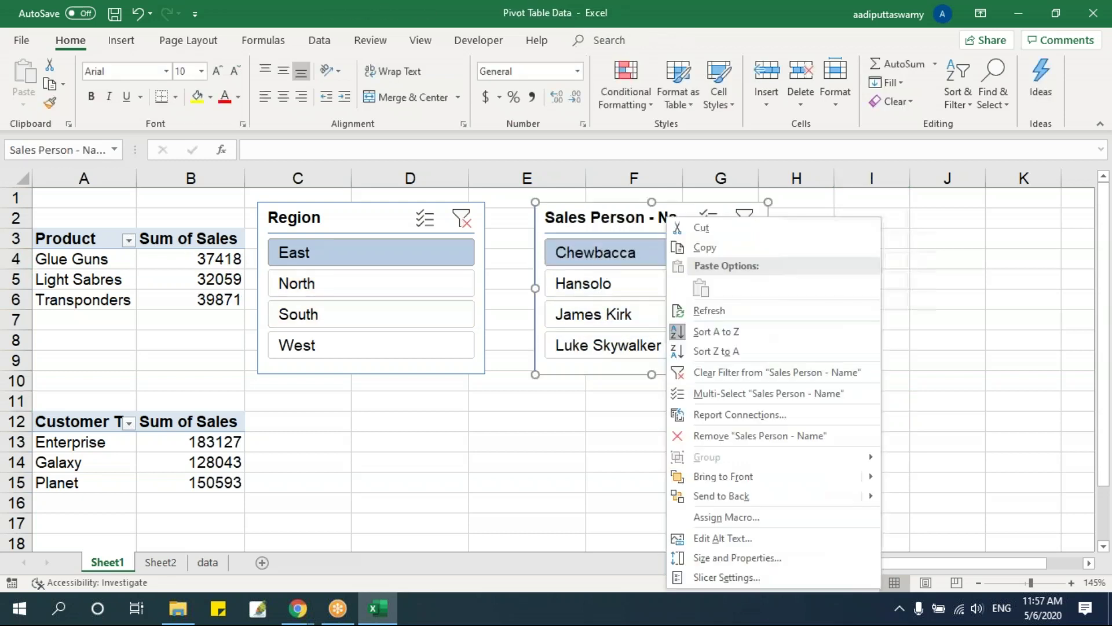
left_click(738, 416)
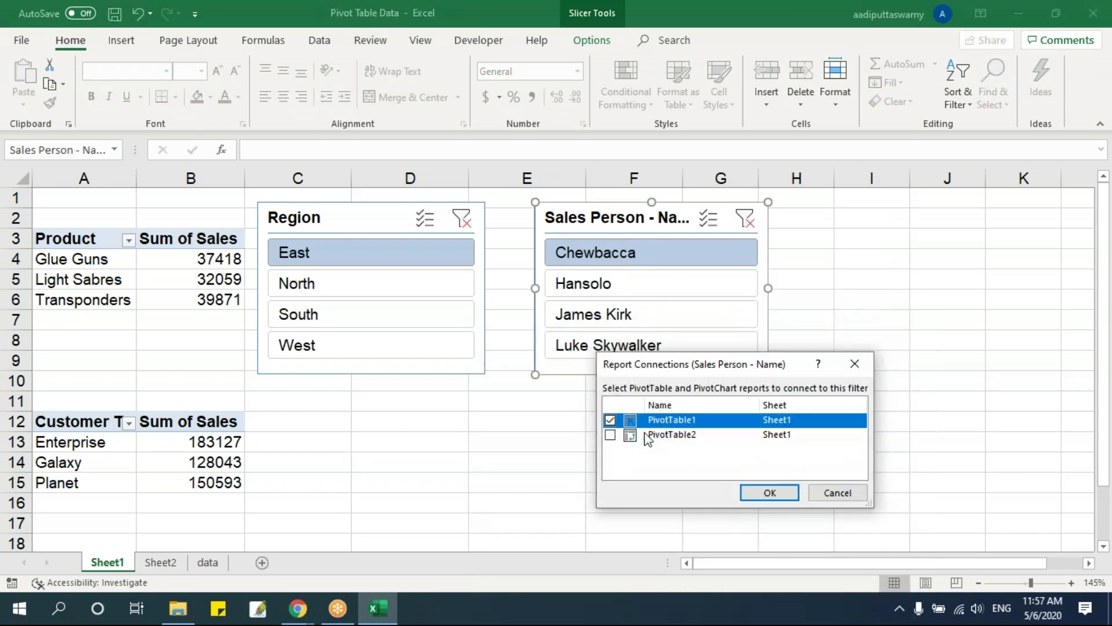
left_click(610, 435)
left_click(769, 493)
left_click(840, 400)
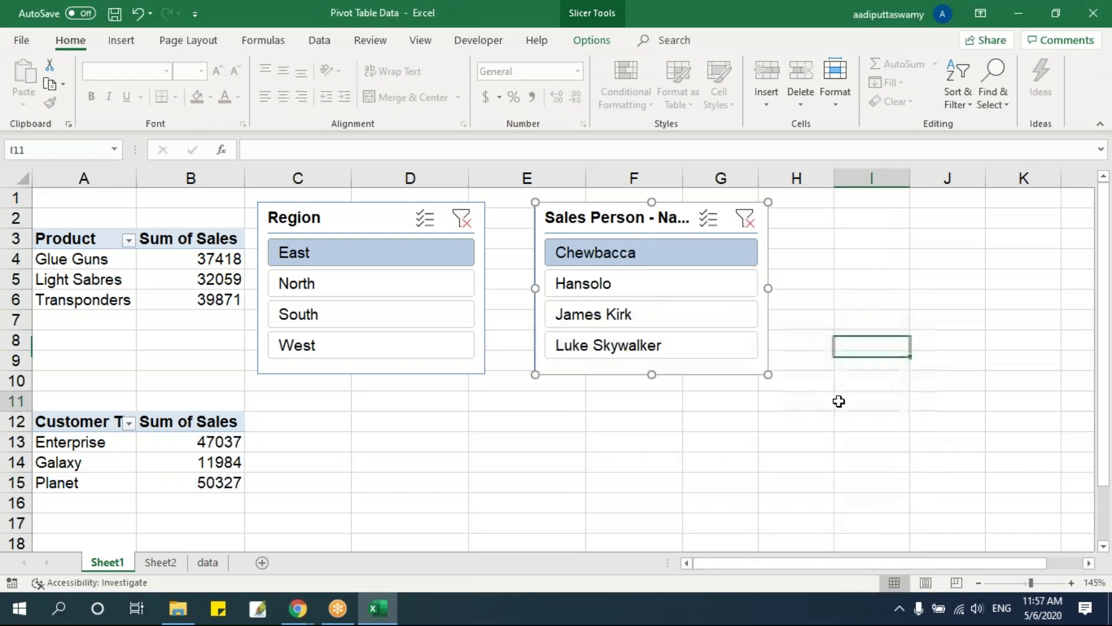
Filter both pivot tables by the different sales persons with the Sales Person - Name slicer, finishing on the last one
left_click(613, 293)
left_click(597, 314)
left_click(604, 283)
left_click(623, 253)
left_click(626, 314)
left_click(629, 345)
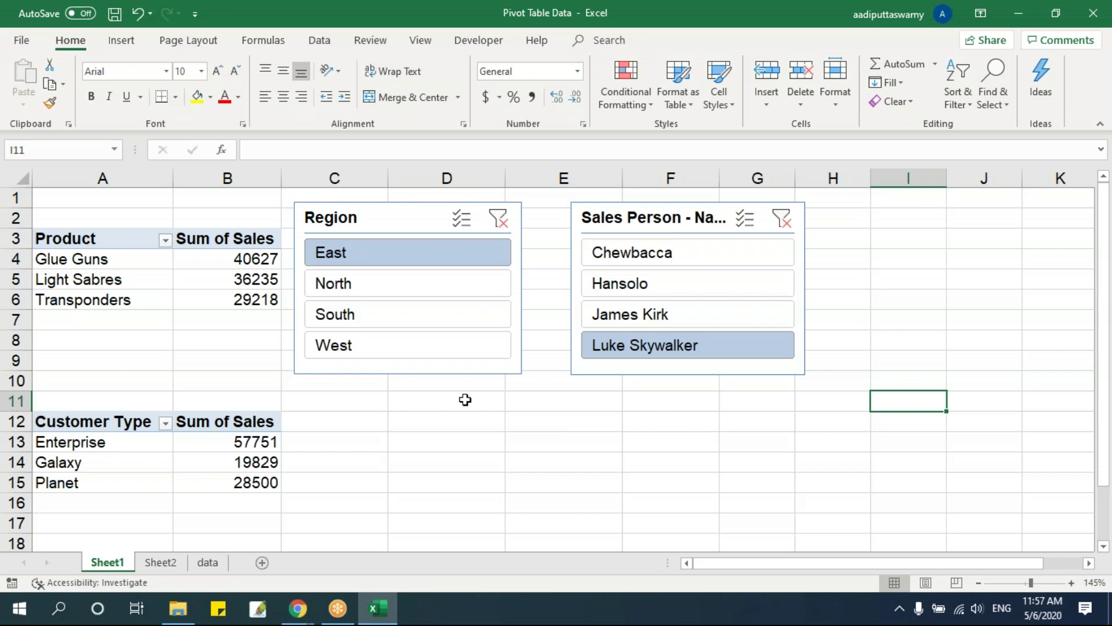
Check which fields can be used for a timeline on the Product pivot table, and examine the Date column on the data sheet
left_click(229, 278)
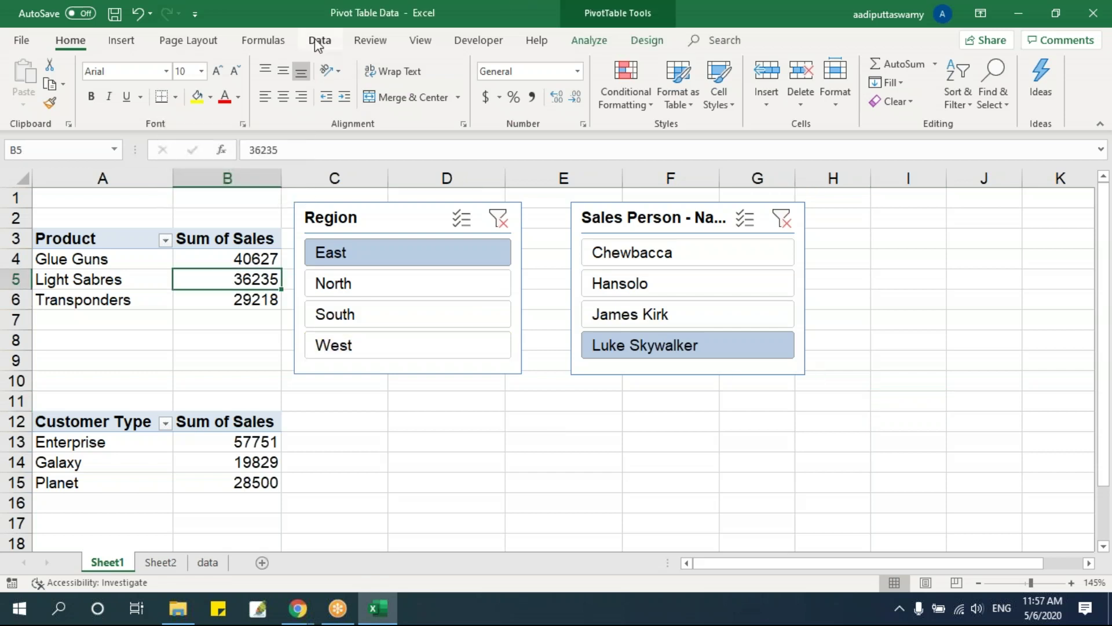
left_click(591, 46)
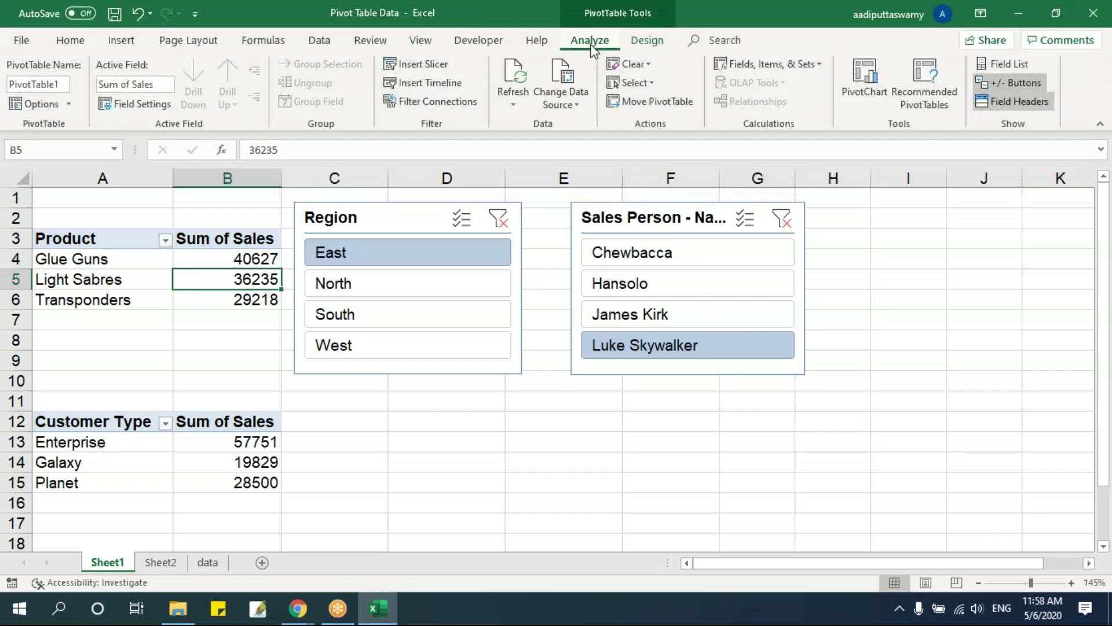
left_click(457, 88)
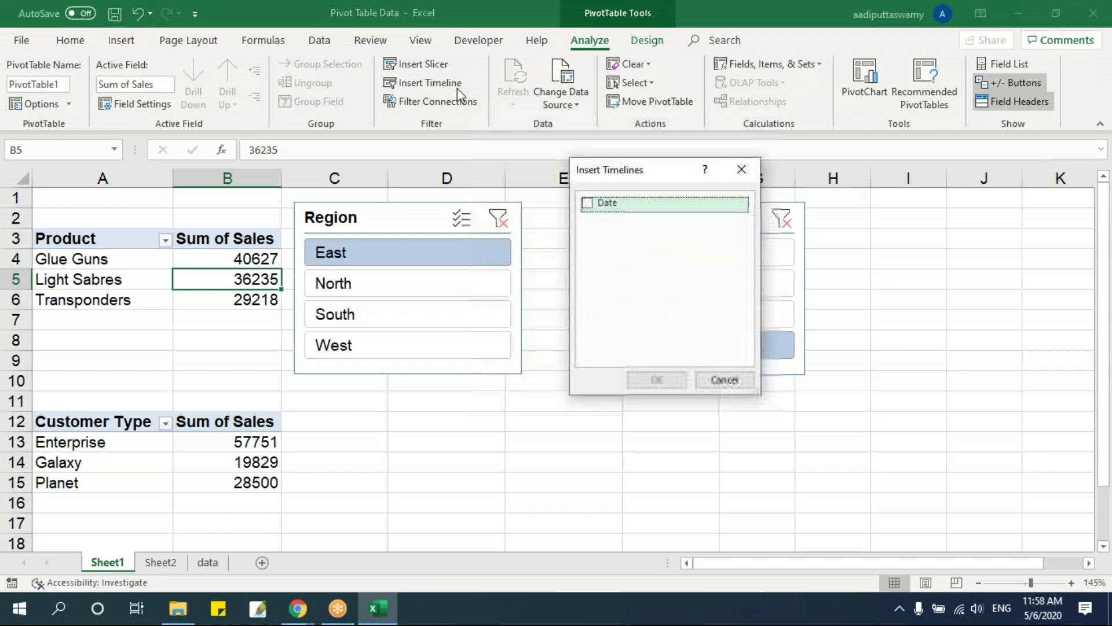
left_click_drag(639, 176, 603, 229)
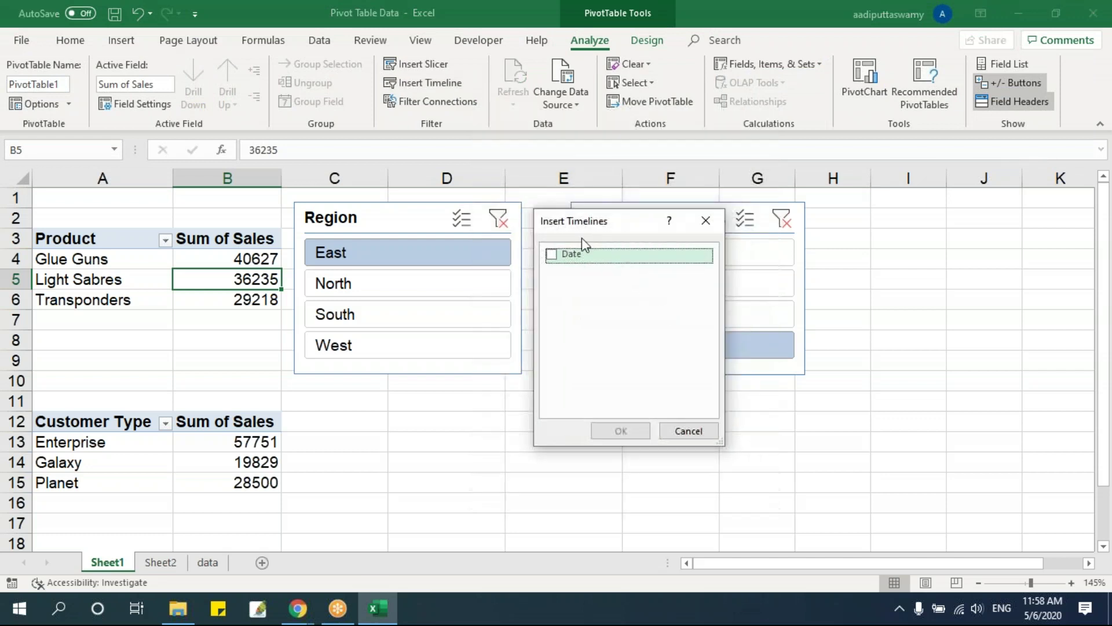
left_click(697, 430)
left_click(208, 562)
left_click_drag(563, 222, 576, 484)
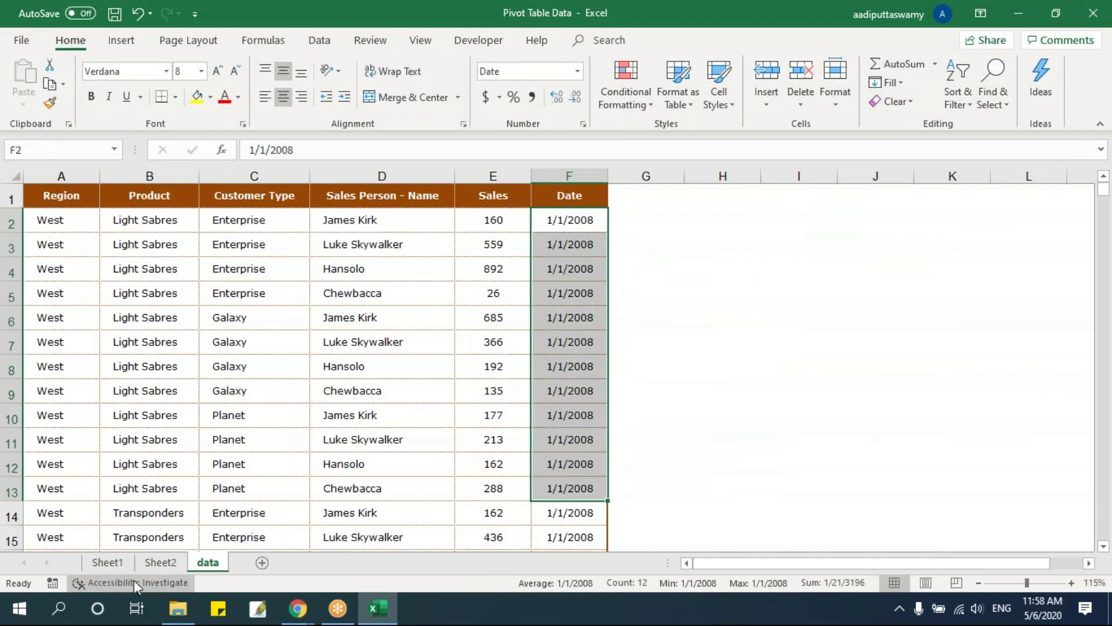
Insert a timeline based on the Date field for the Product pivot table on Sheet1
left_click(107, 562)
left_click(330, 44)
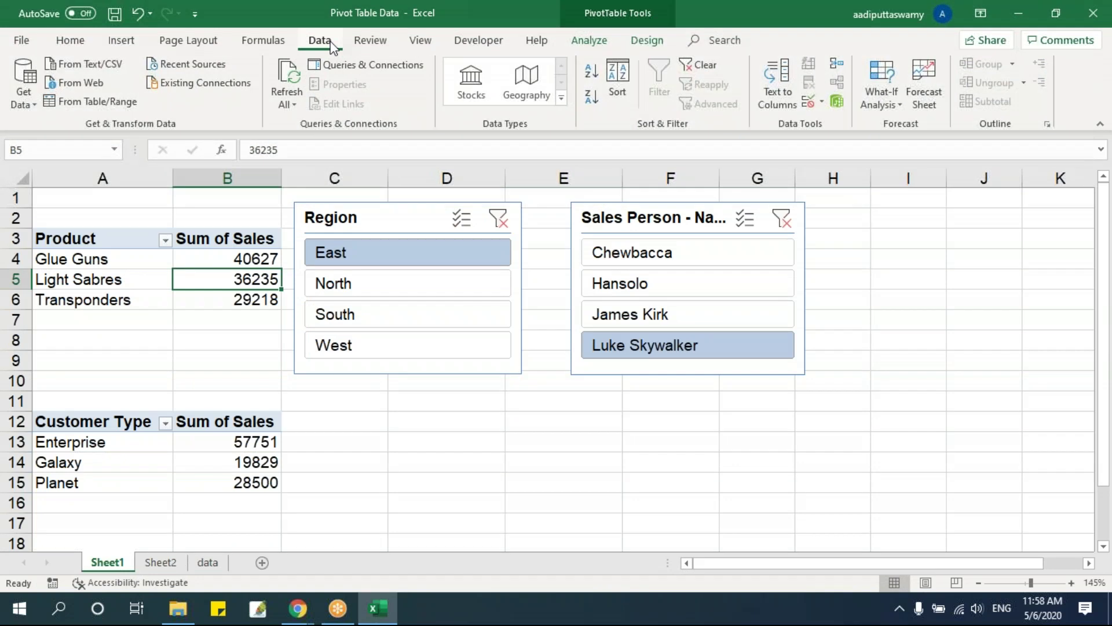
left_click(592, 40)
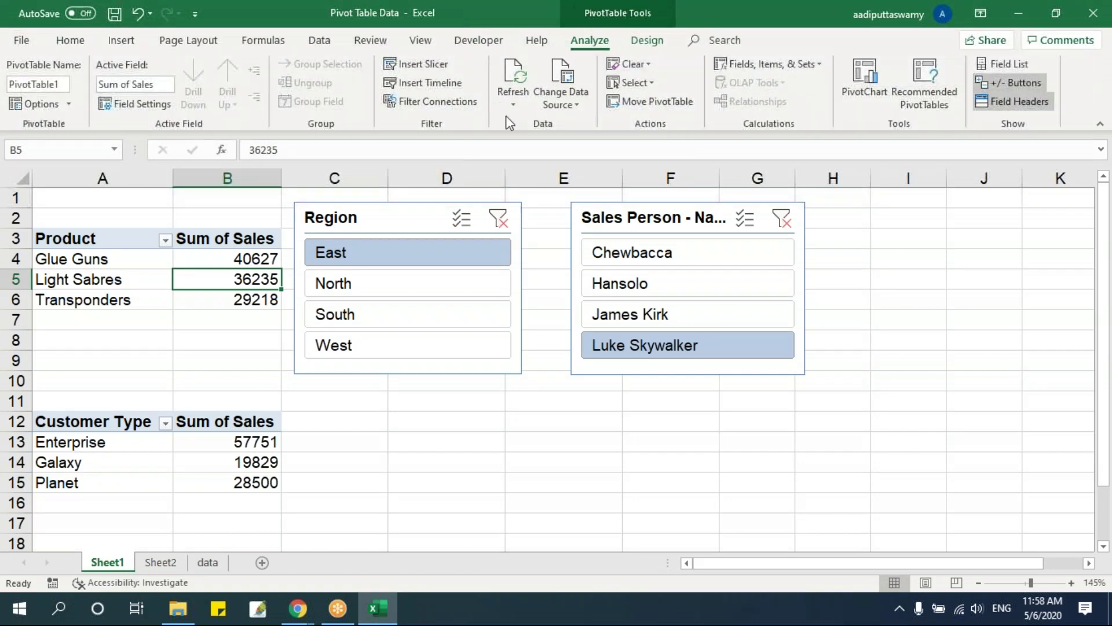
left_click(430, 83)
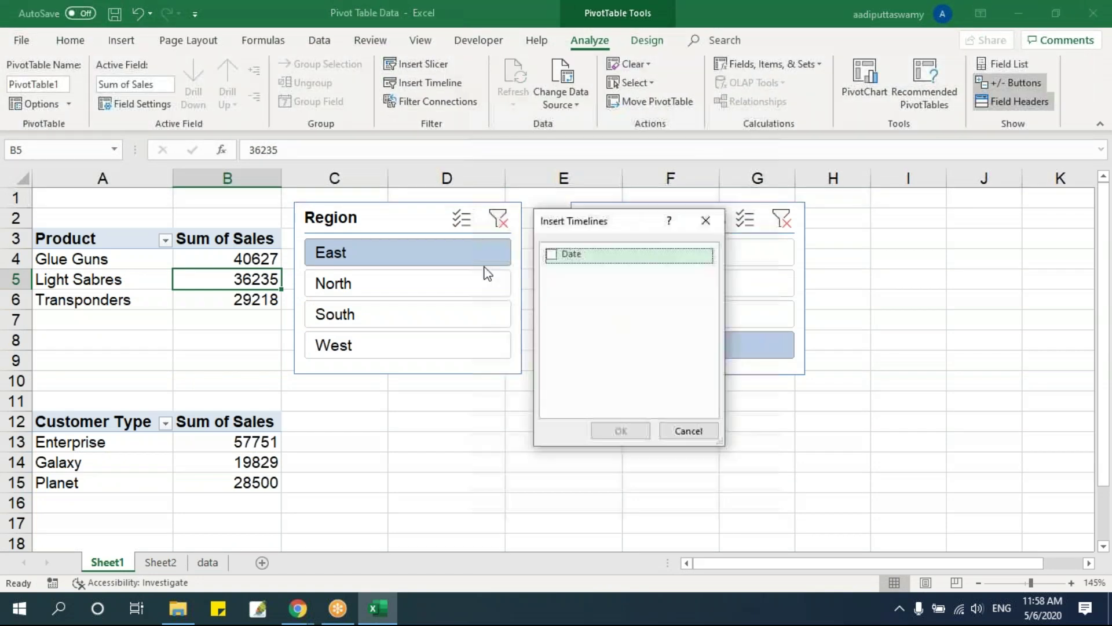
left_click(551, 255)
left_click(620, 431)
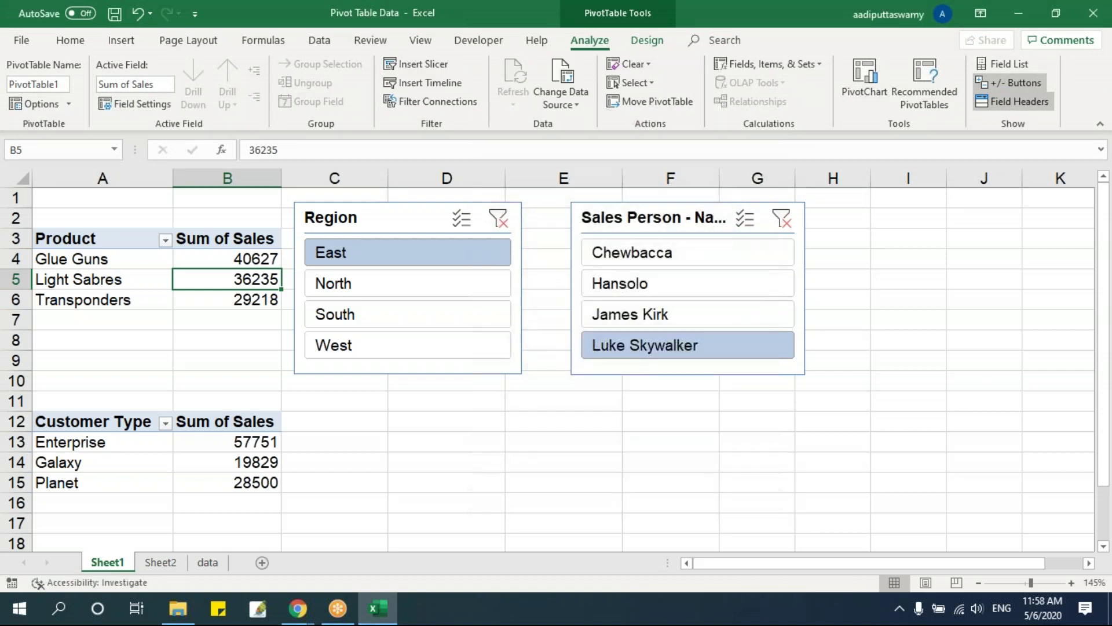
Place the Date timeline below the slicers, widen it to 4.8", and filter the Product pivot table by month, finishing on Sep 2008
left_click_drag(477, 302, 404, 397)
left_click_drag(672, 467, 803, 467)
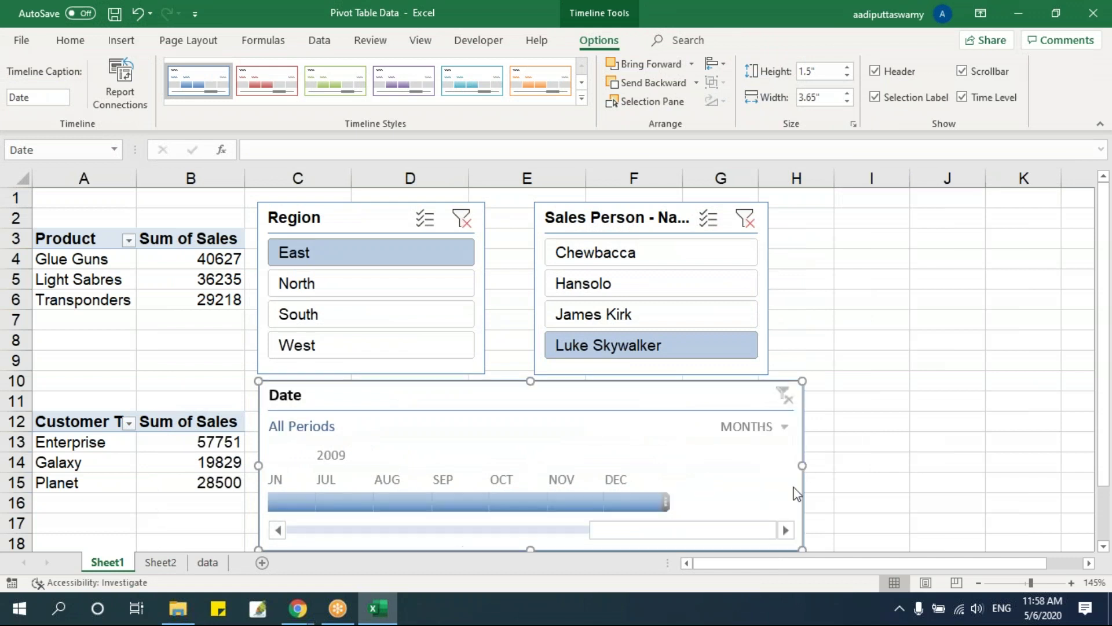
left_click_drag(588, 540, 758, 502)
left_click(297, 503)
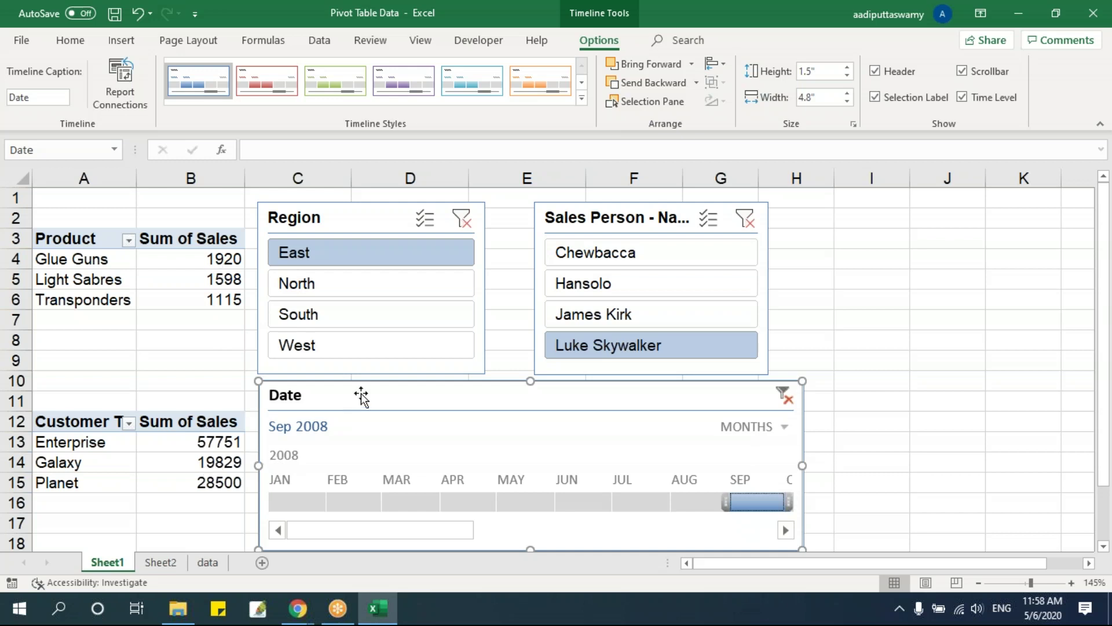
Connect the Date timeline to PivotTable2 as well through its report connections
right_click(361, 396)
left_click(442, 244)
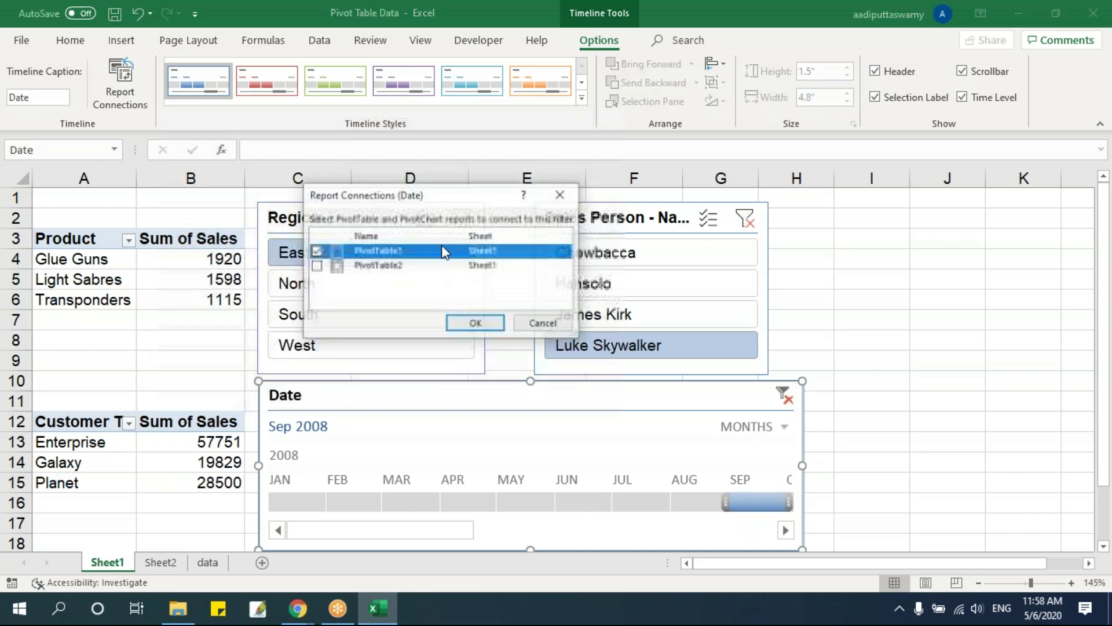
left_click(316, 265)
left_click(474, 325)
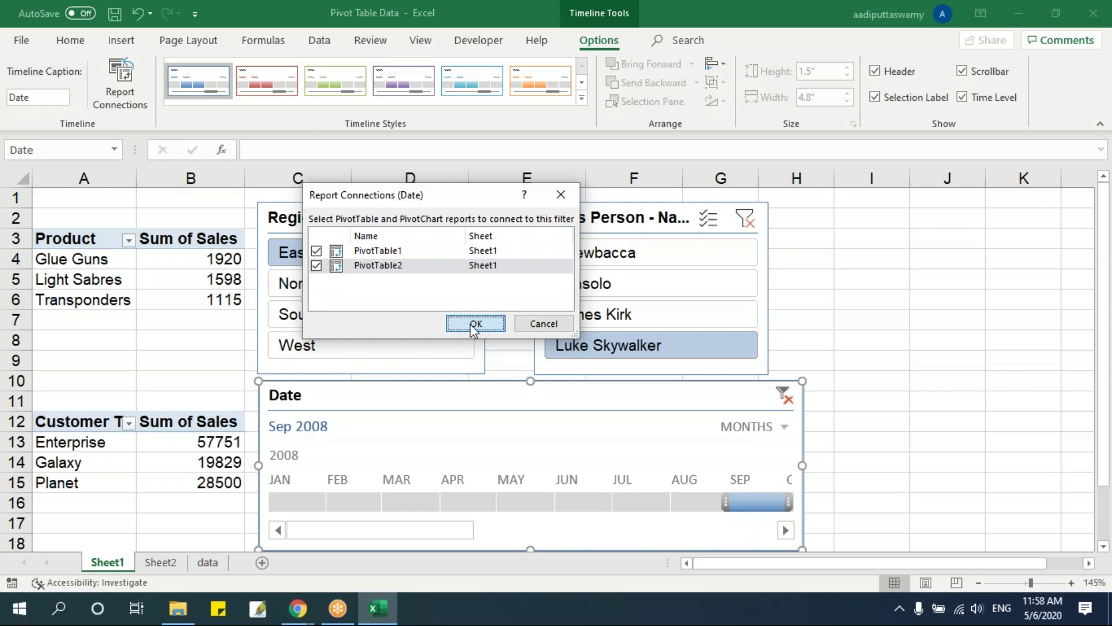
Filter both pivot tables month by month with the Date timeline, finishing on Oct 2008
left_click(995, 444)
left_click(308, 500)
left_click_drag(334, 501, 823, 502)
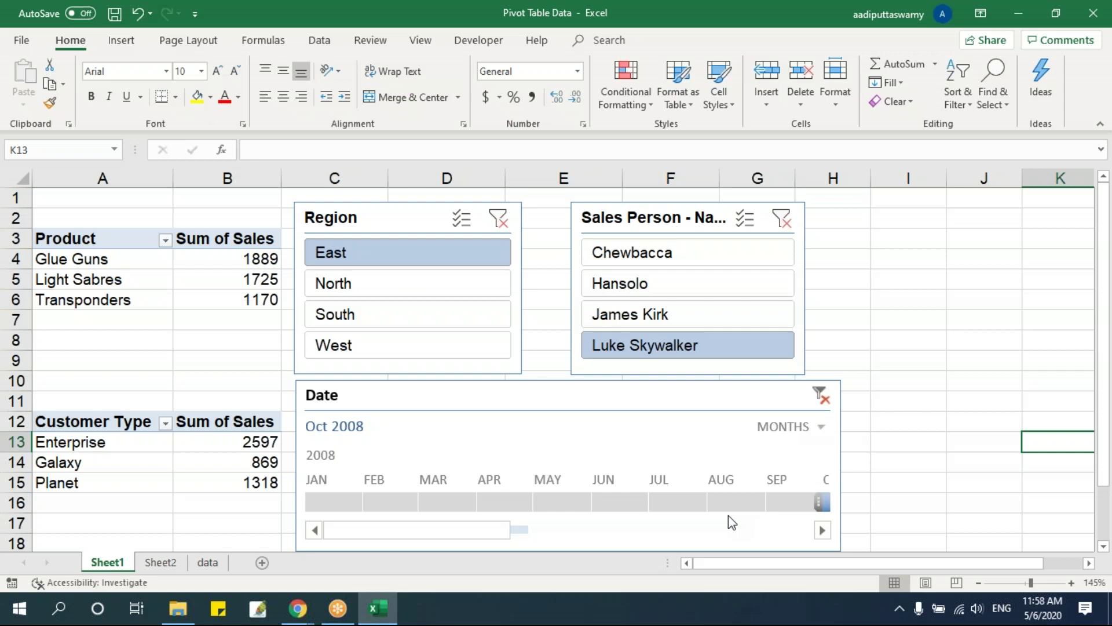
Filter both pivot tables by North and then West, and by each sales person in turn with the slicers, finishing on the last one
left_click(356, 283)
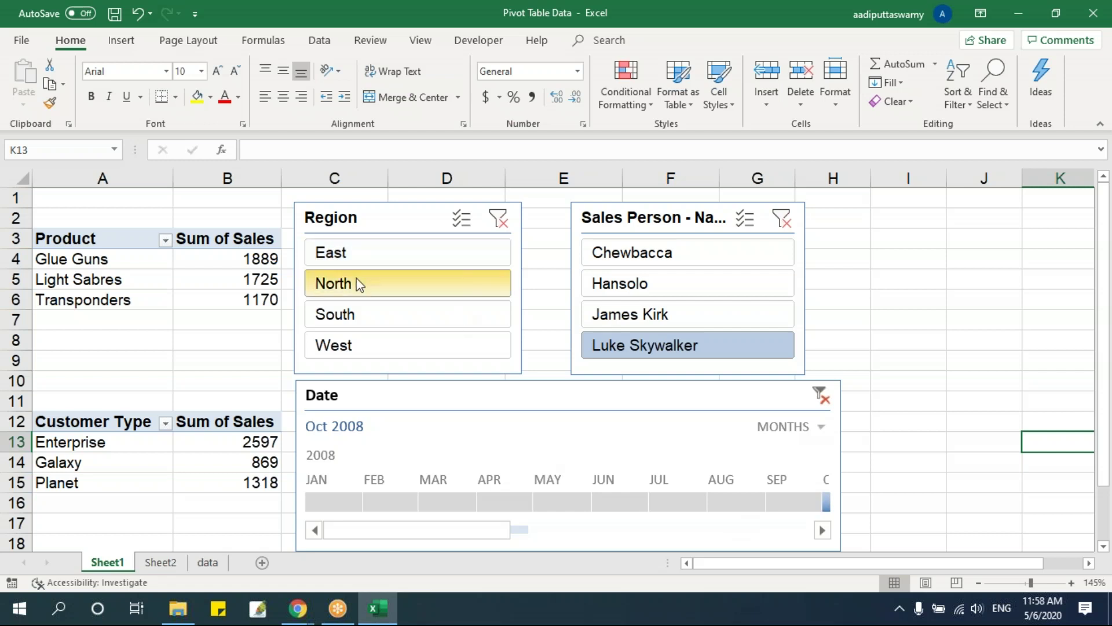
left_click(371, 342)
left_click(632, 253)
left_click(628, 283)
left_click(653, 314)
left_click(606, 346)
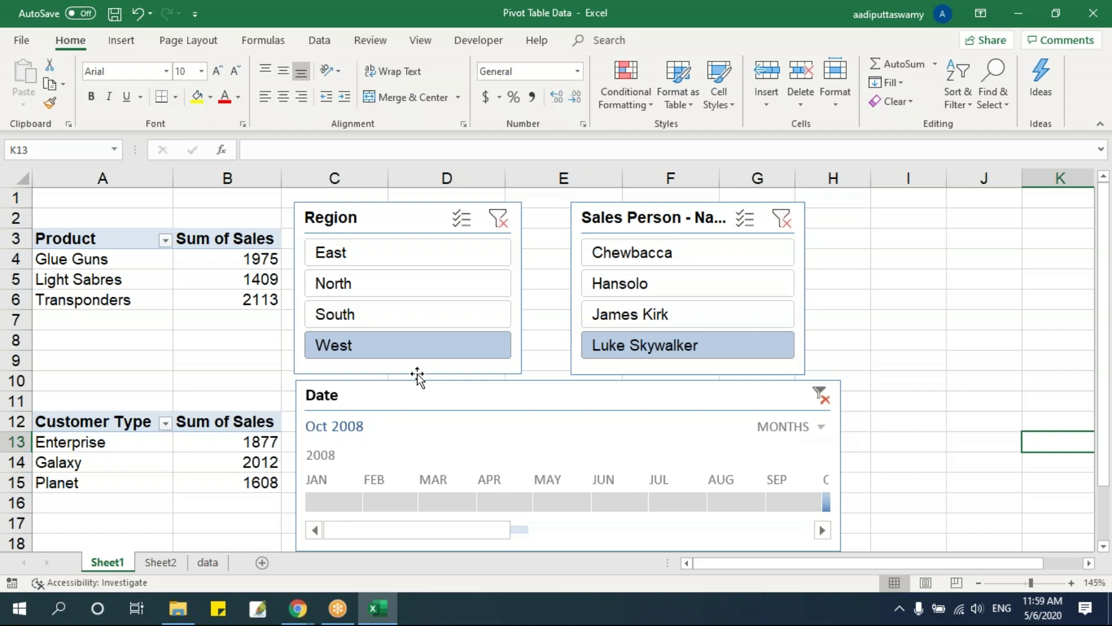
Copy the last 48 sales rows on the data sheet, A3410:F3457, and paste them directly below the data from A3458
left_click(206, 562)
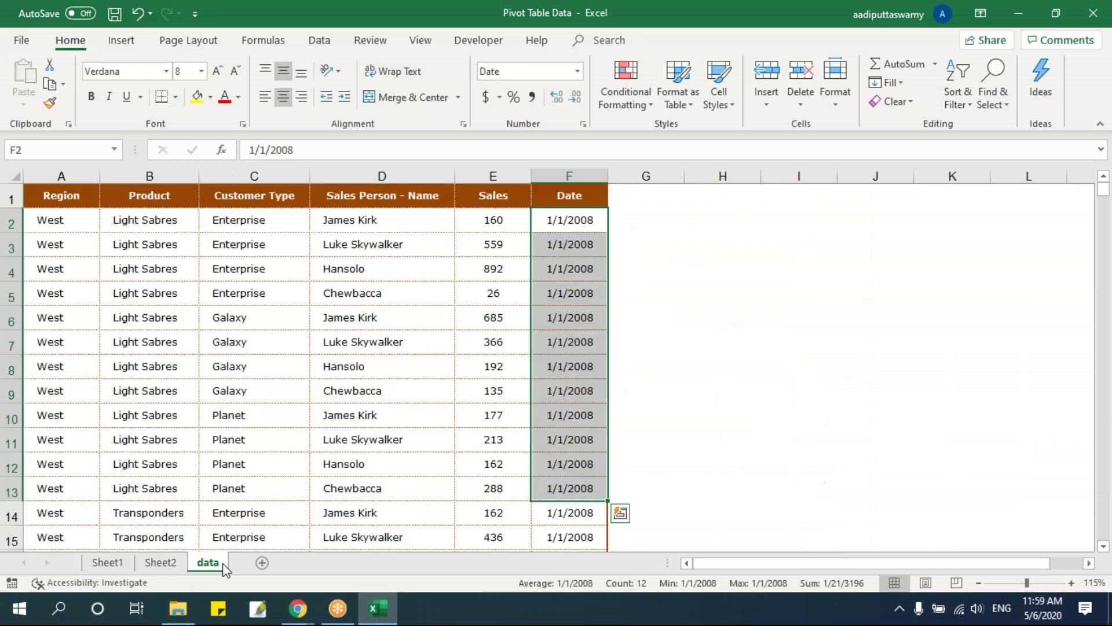
left_click(40, 391)
scroll(88, 423, "down", 13)
left_click(88, 423)
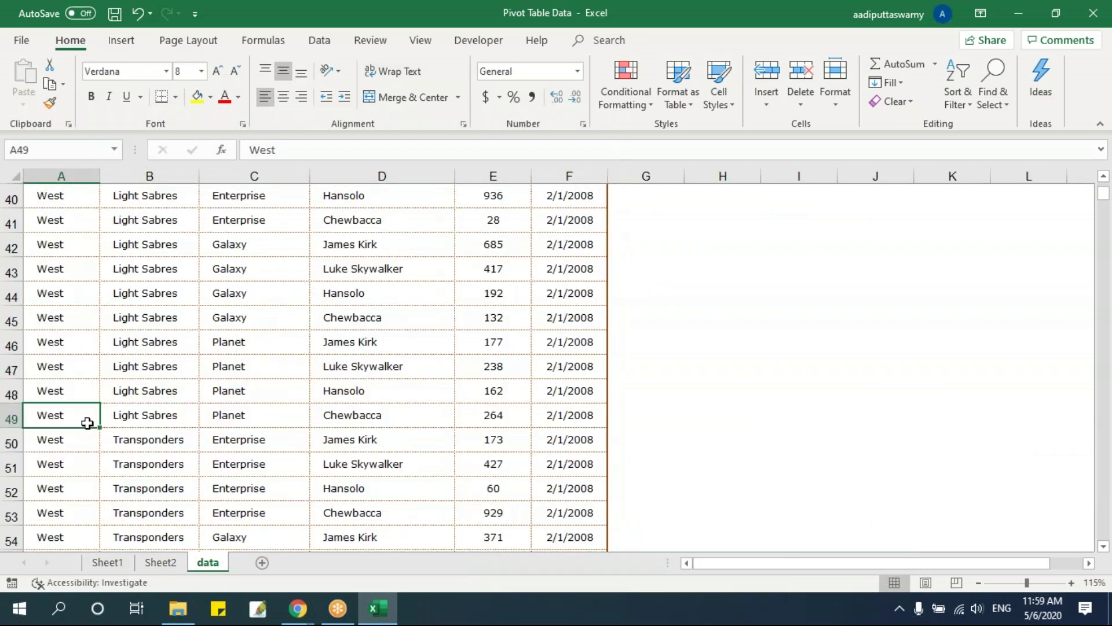
key("ctrl+Down")
key("shift+Up")
key("shift+Up")
key("shift+Up")
key("shift+Up")
key("shift+Up")
key("shift+Up")
key("shift+Up")
key("shift+Up")
key("shift+Up")
key("shift+Up")
key("shift+Up")
key("shift+Up")
key("shift+Up")
key("shift+Up")
key("shift+Up")
key("shift+Up")
key("shift+Up")
key("shift+Up")
key("shift+Up")
key("shift+Up")
key("shift+Up")
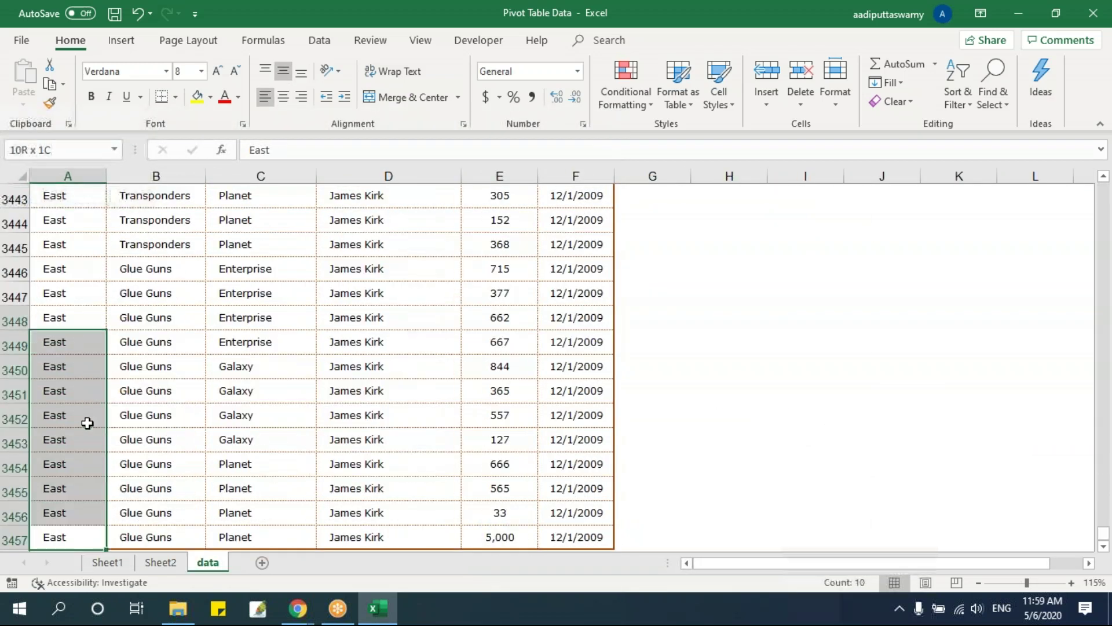
key("shift+Up")
key("shift+Up")
key("shift+Up")
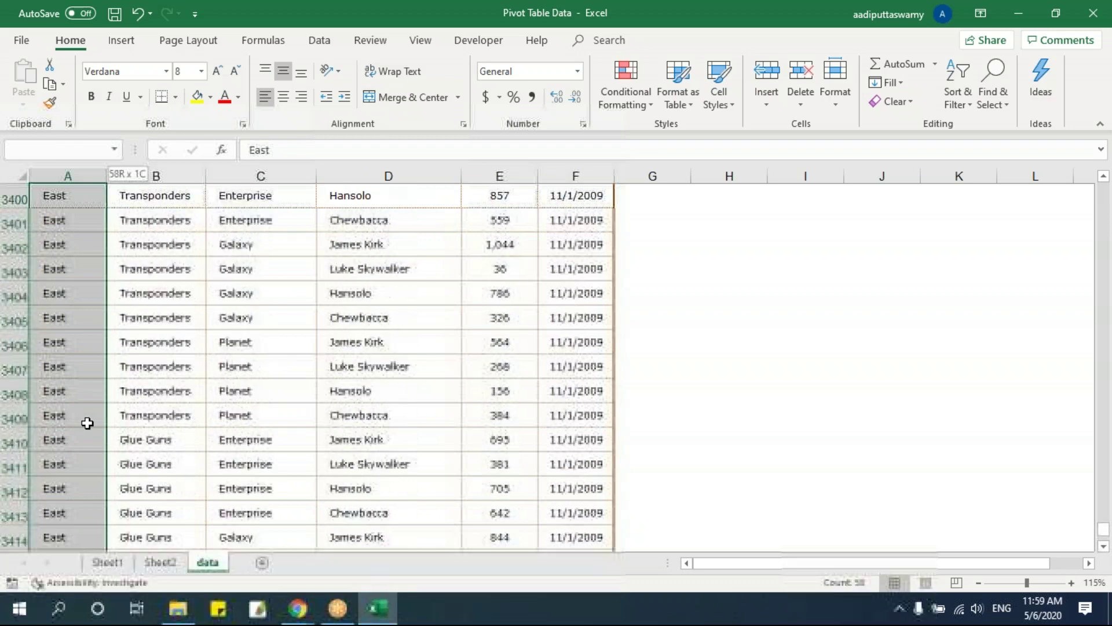
key("shift+Down")
key("shift+Down")
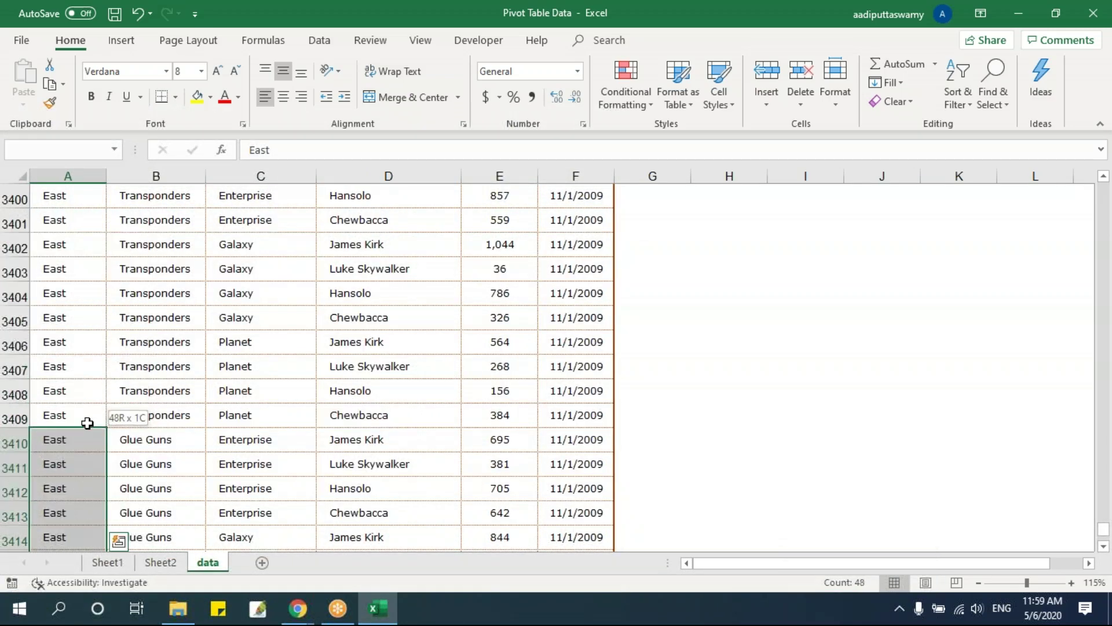
key("shift+Right")
key("shift+Right")
key("shift+Right")
key("shift+Right")
key("shift+Right")
key("ctrl+c")
key("ctrl+Down")
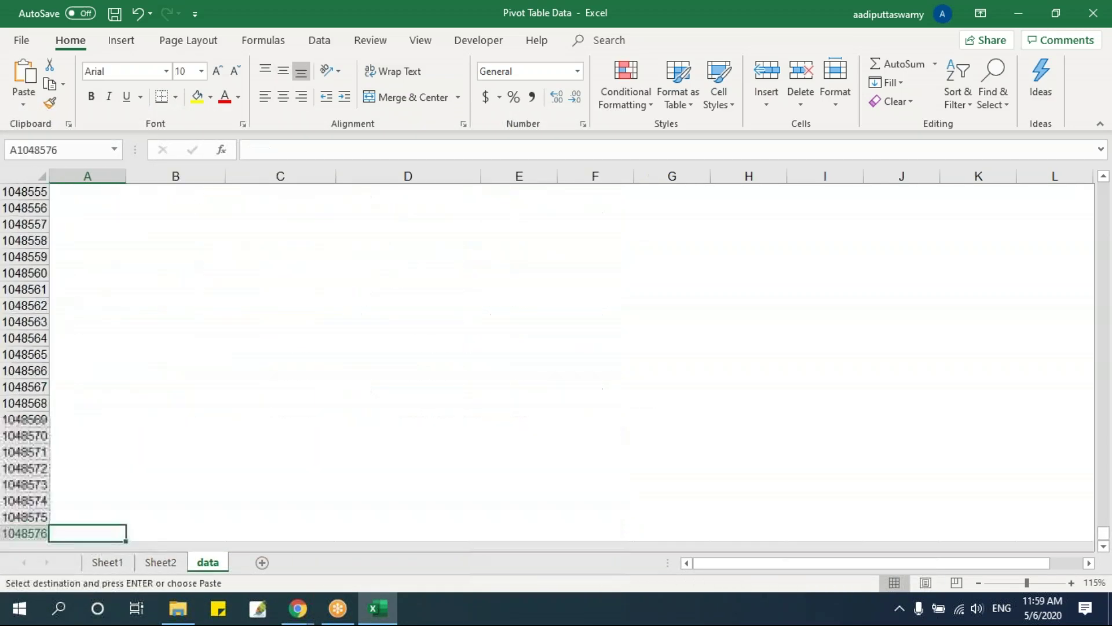
key("ctrl+Up")
key("Down")
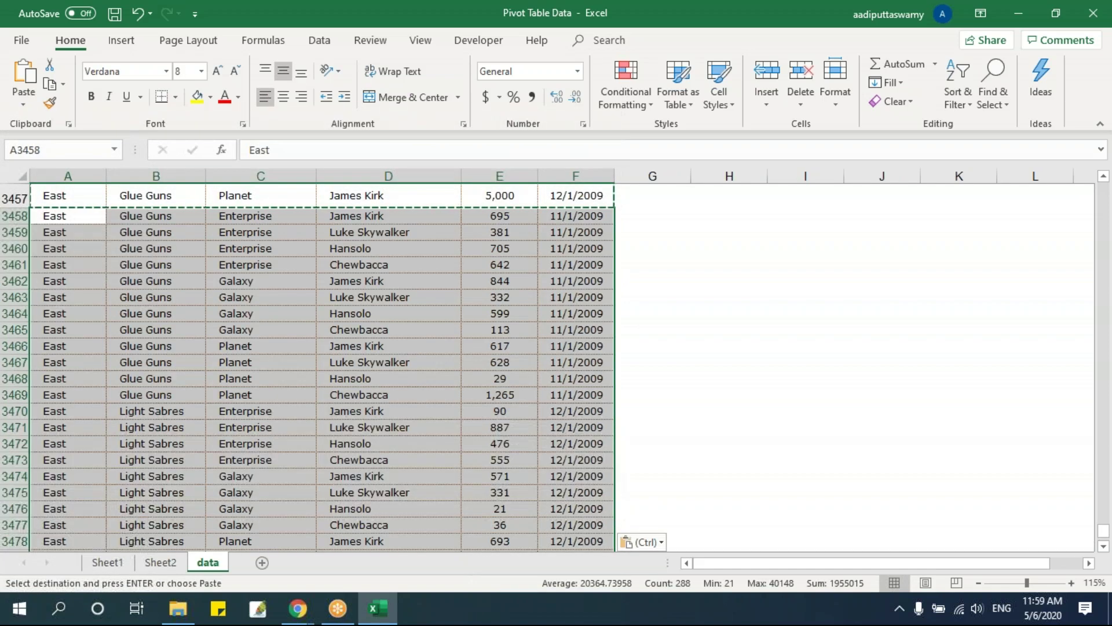
Change the Region of all the pasted rows, A3458:A3505, to North East
left_click(46, 216)
double_click(45, 216)
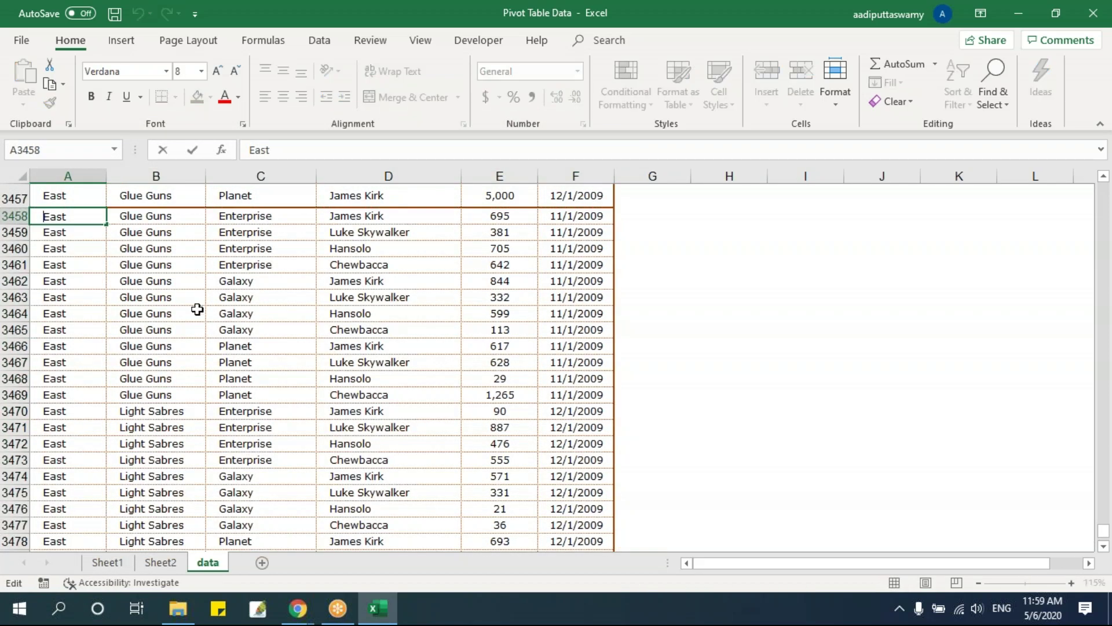
type("North")
key("ctrl+Return")
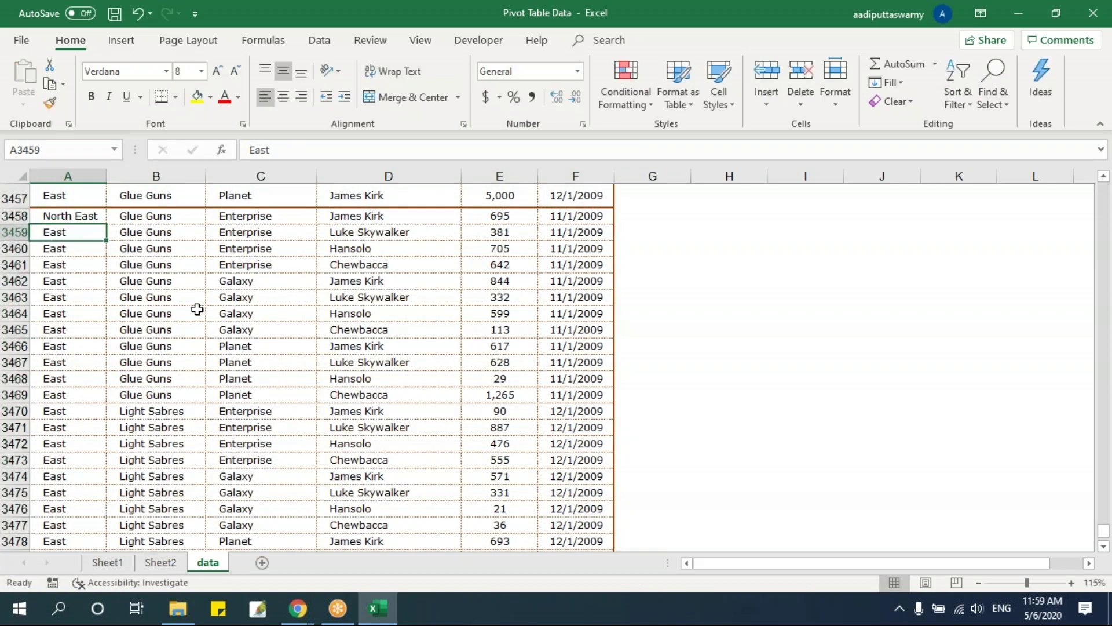
key("ctrl+shift+Down")
key("ctrl+d")
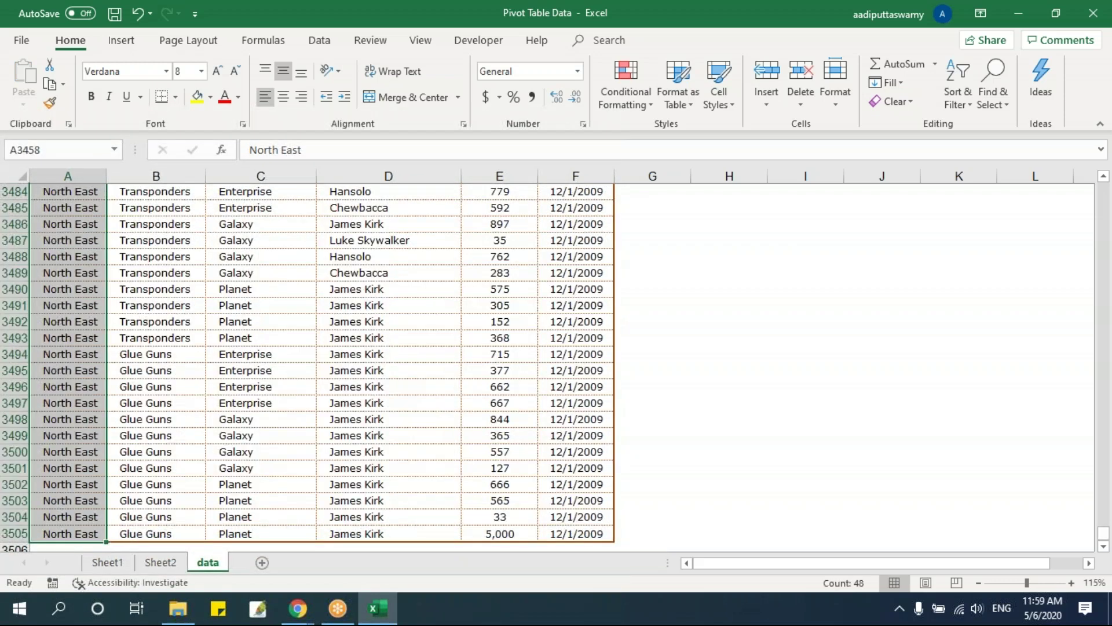
key("ctrl+Home")
key("Down")
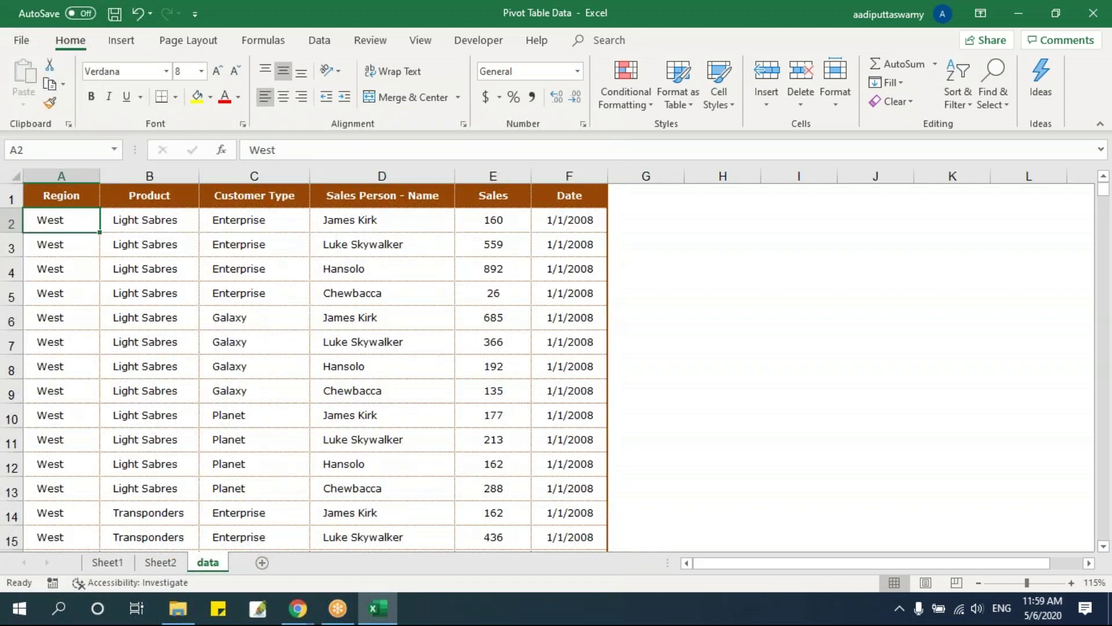
Refresh the Product pivot table on Sheet1
left_click(120, 561)
left_click(124, 282)
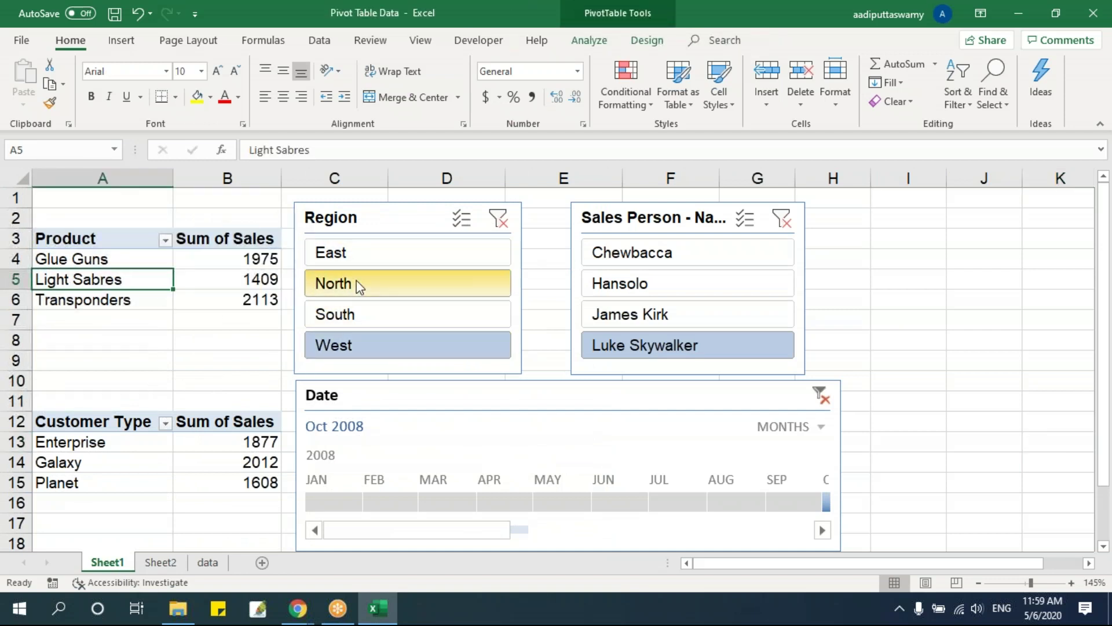
right_click(126, 279)
left_click(184, 326)
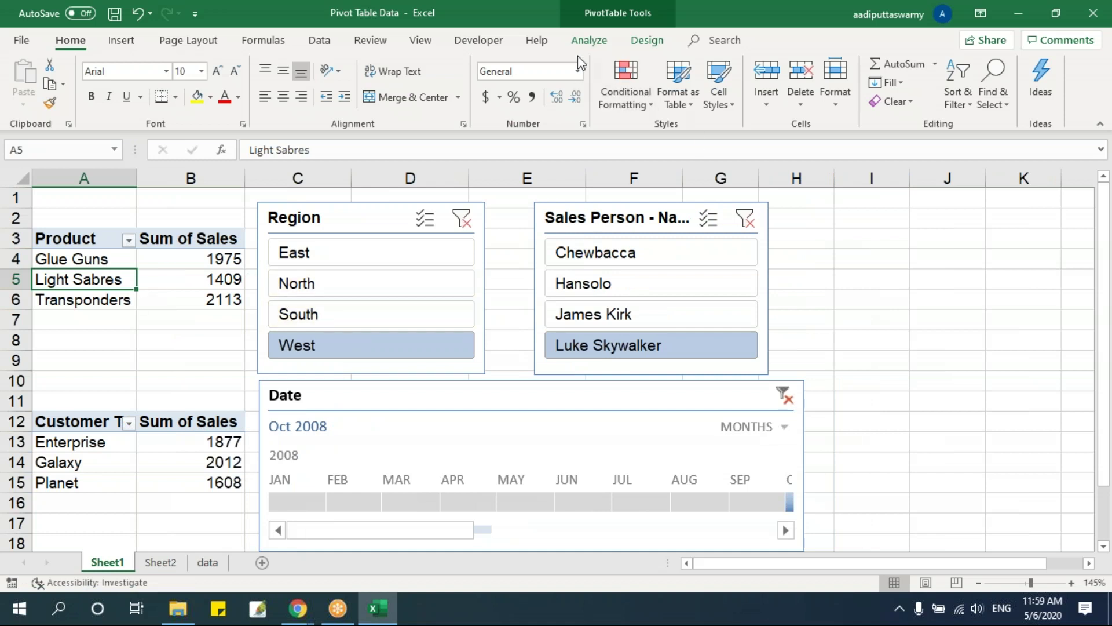
Compare the Product pivot table's source range with the added North East rows on the data sheet, leaving the data source unchanged
left_click(586, 41)
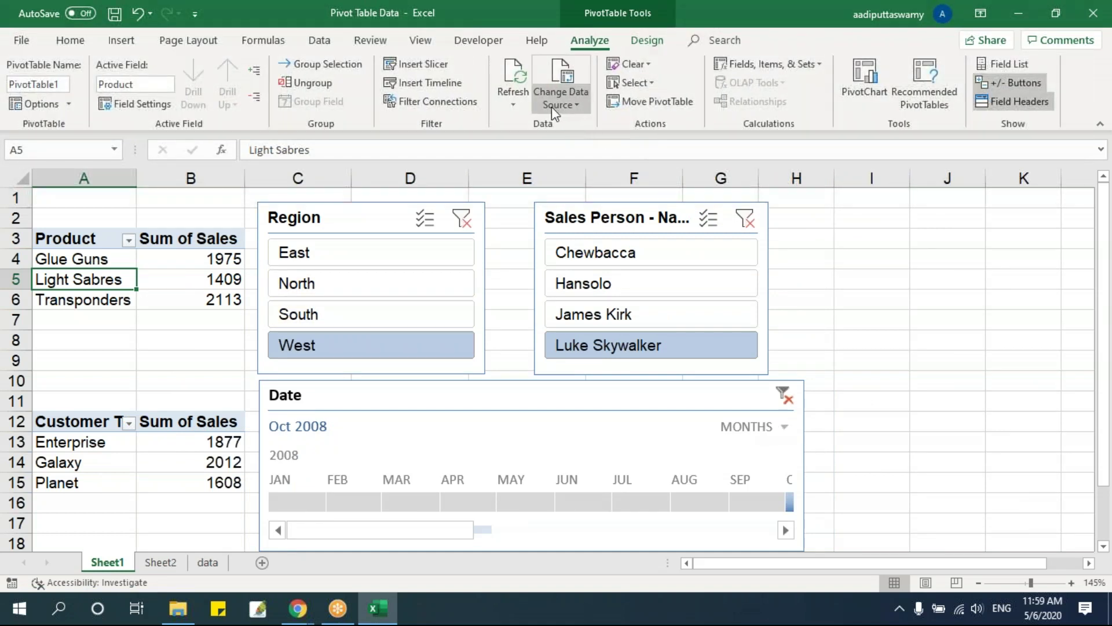
left_click(573, 105)
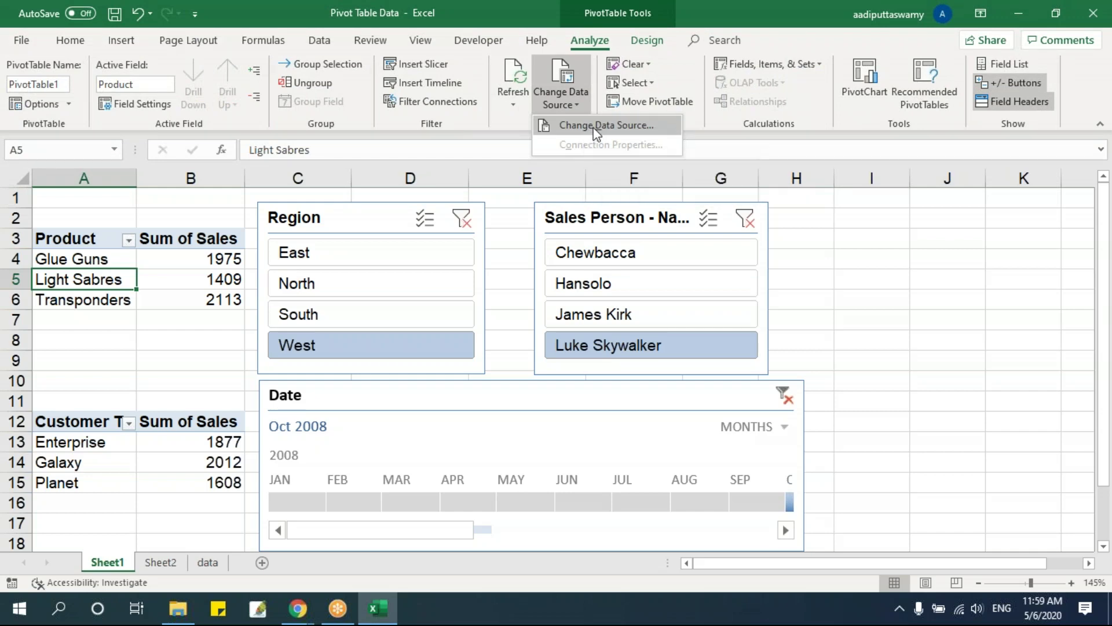
left_click(588, 127)
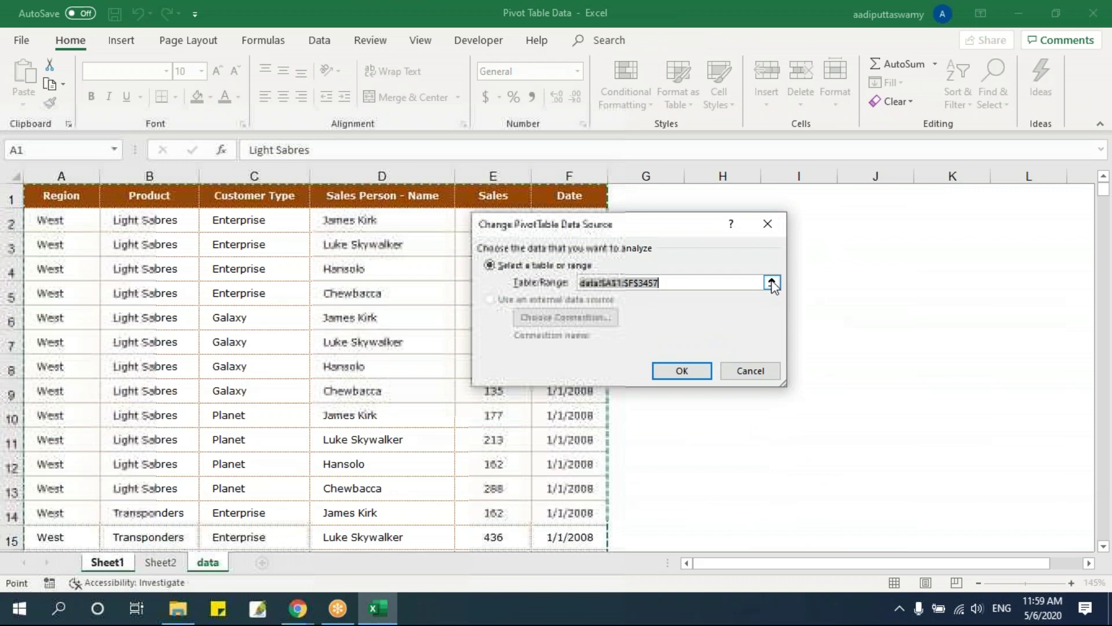
left_click(772, 283)
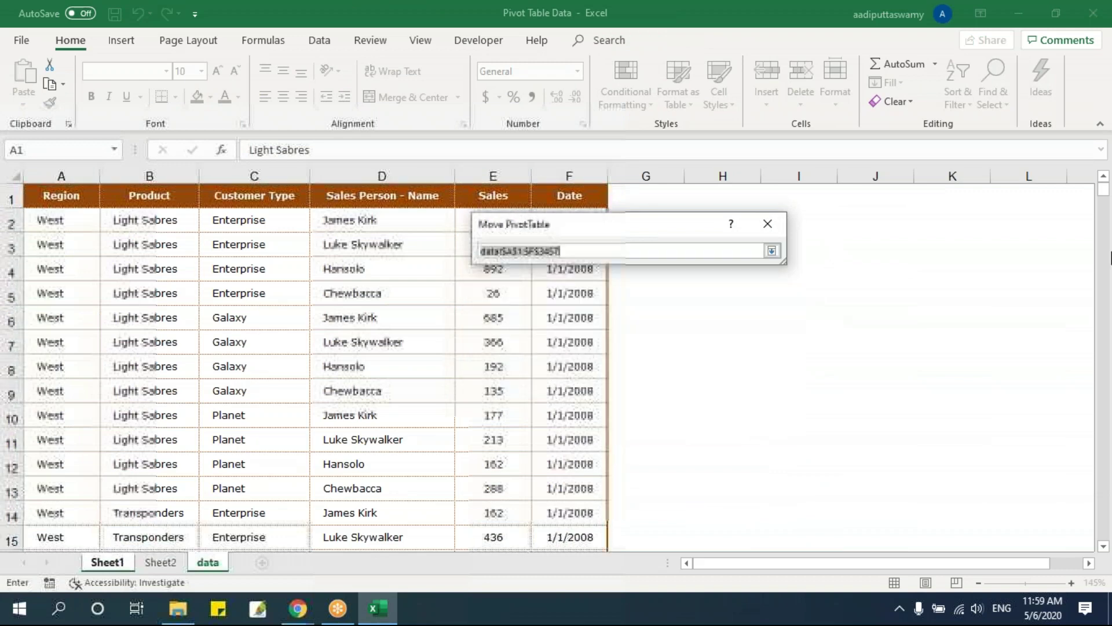
left_click_drag(1108, 363, 1110, 440)
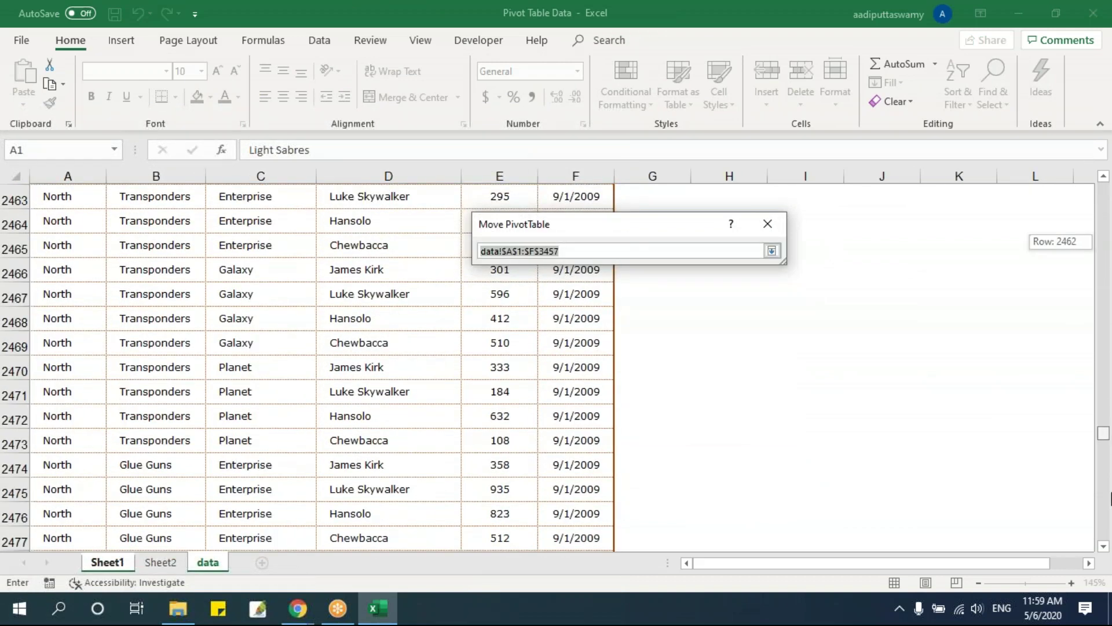
left_click_drag(1109, 486, 1110, 497)
scroll(571, 395, "down", 20)
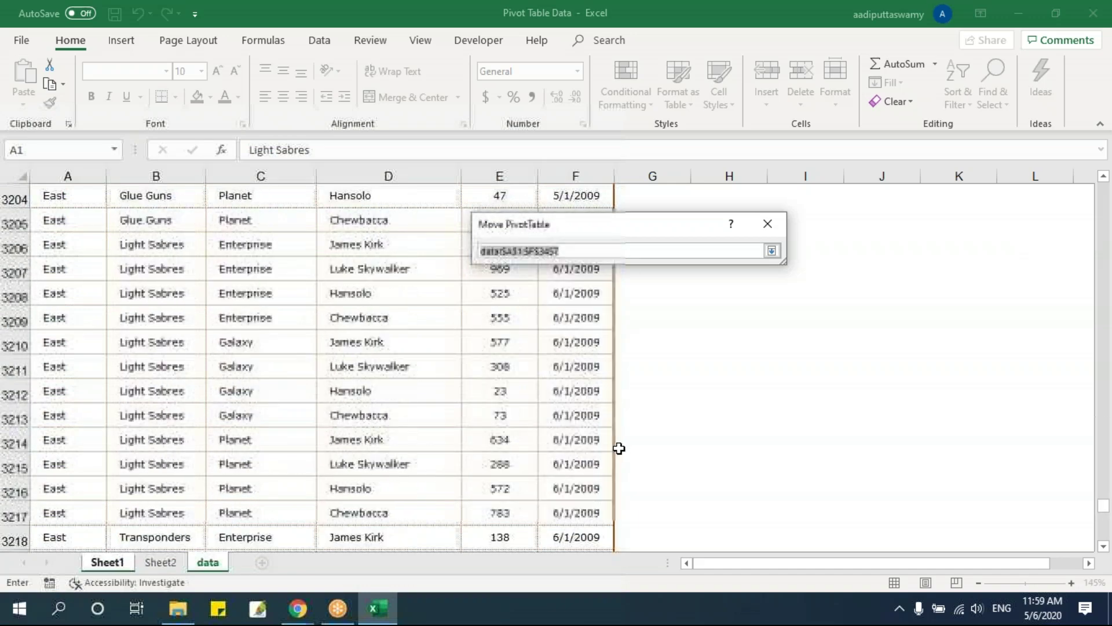
scroll(652, 456, "down", 20)
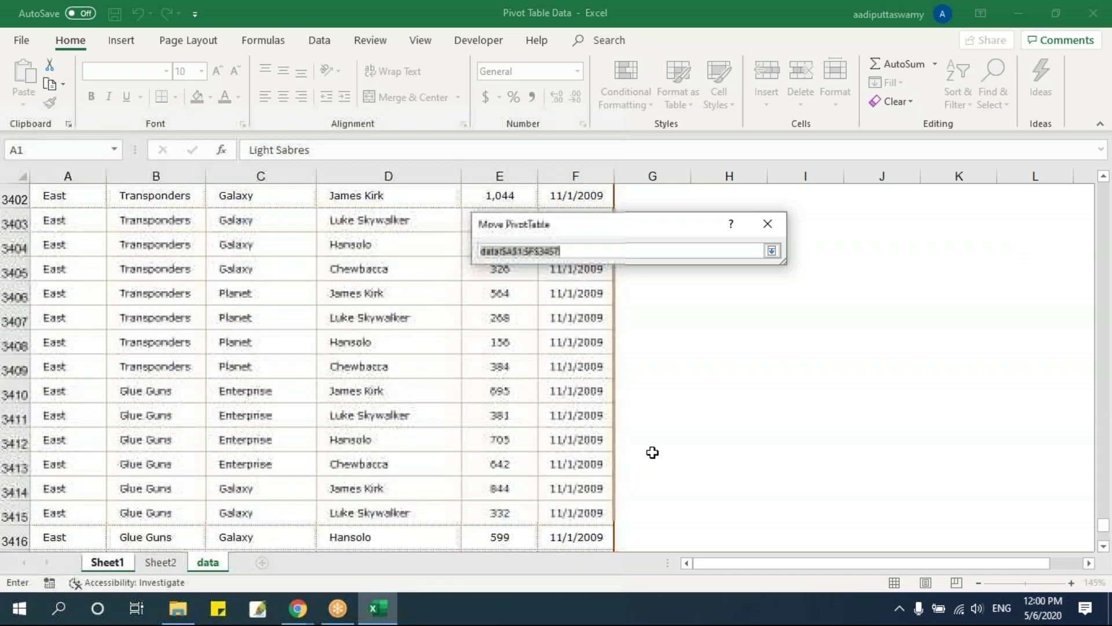
scroll(652, 452, "up", 11)
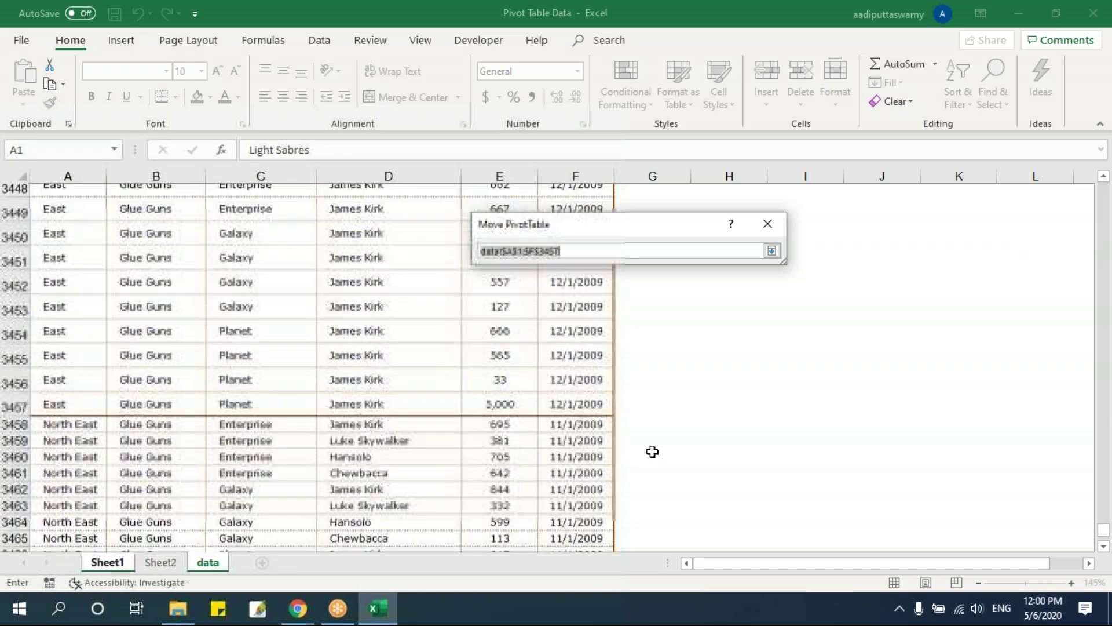
scroll(704, 483, "down", 2)
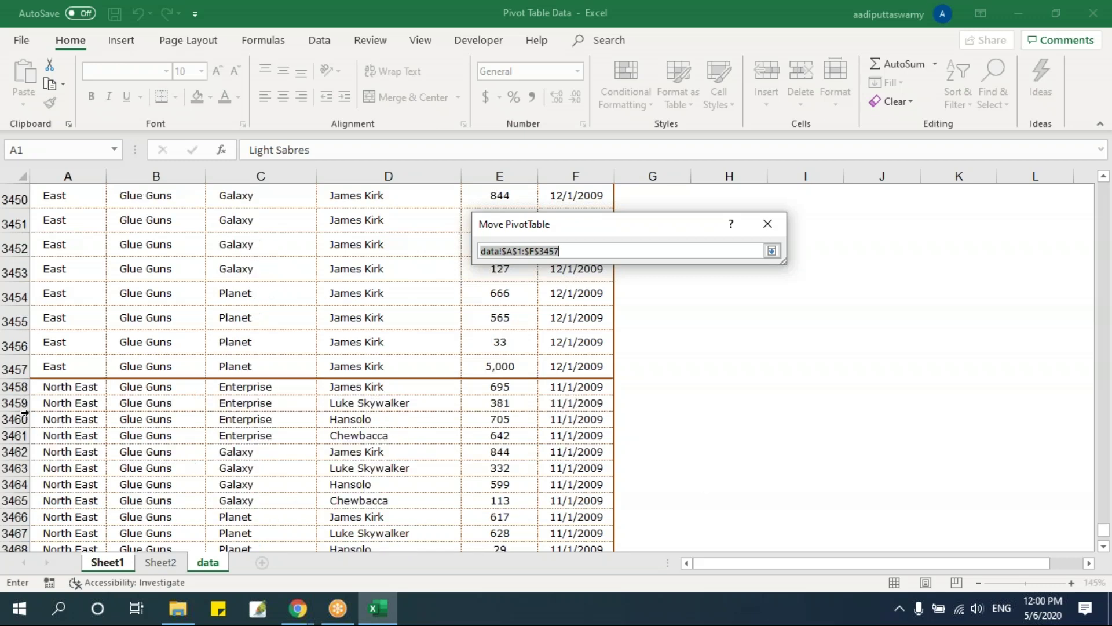
left_click(771, 250)
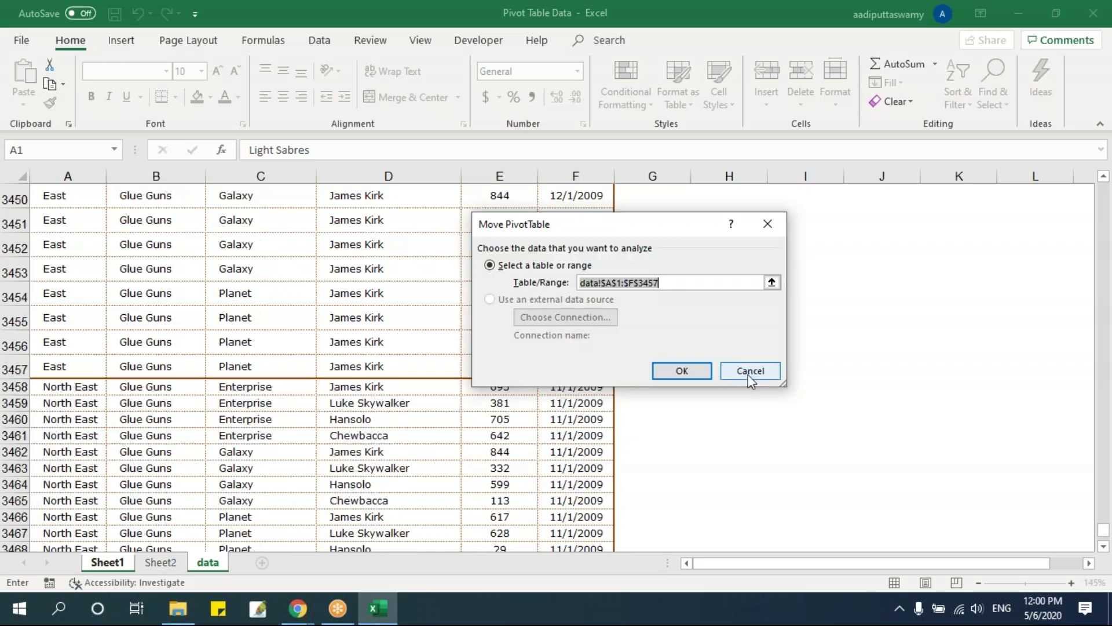
left_click(747, 370)
left_click(875, 340)
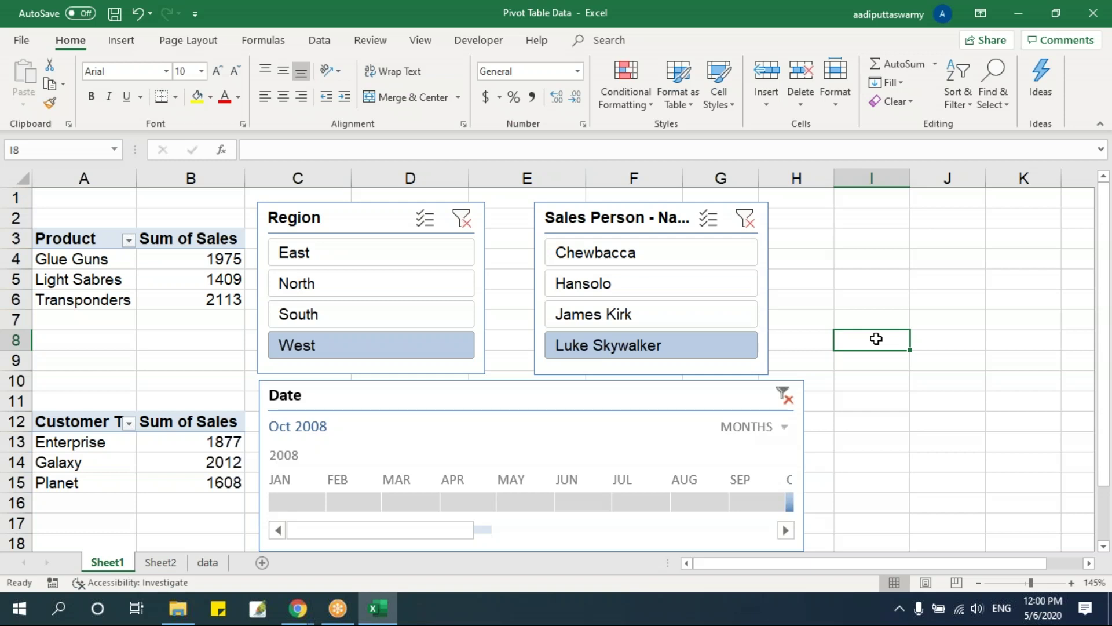
Delete the contents of the added North East rows, from A3458 down, on the data sheet
left_click(207, 562)
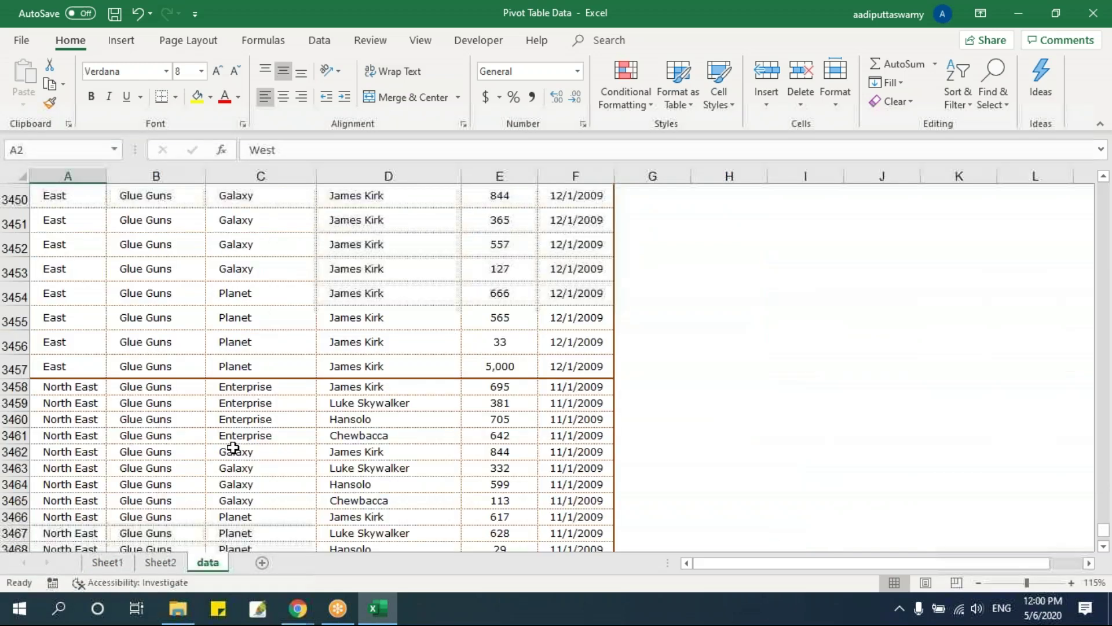
left_click(176, 333)
left_click(85, 384)
key("ctrl+shift+Right")
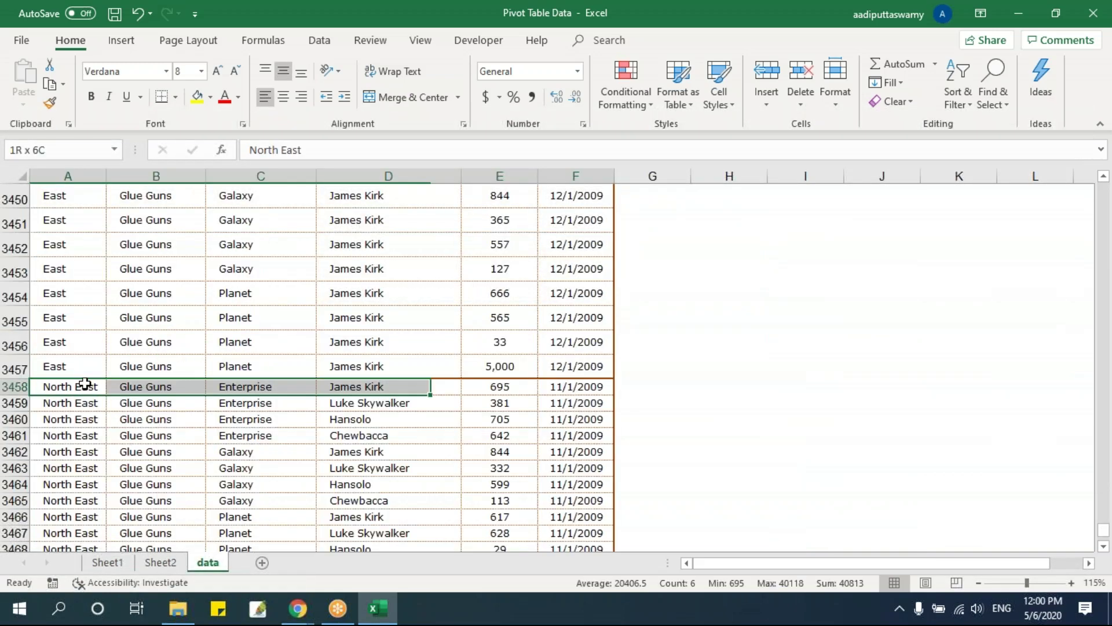
key("ctrl+shift+Down")
scroll(84, 383, "down", 1)
scroll(85, 384, "up", 11)
key("Delete")
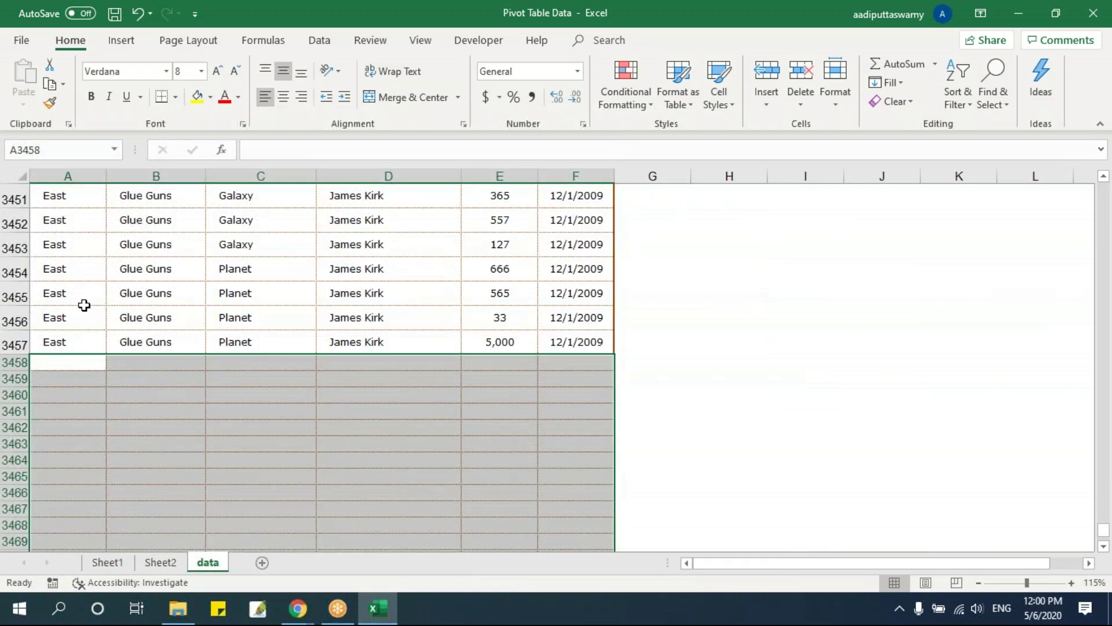
Clear all remaining formatting and contents in columns A to F from row 3458 down and return to A2
left_click(156, 295)
left_click_drag(65, 360, 544, 464)
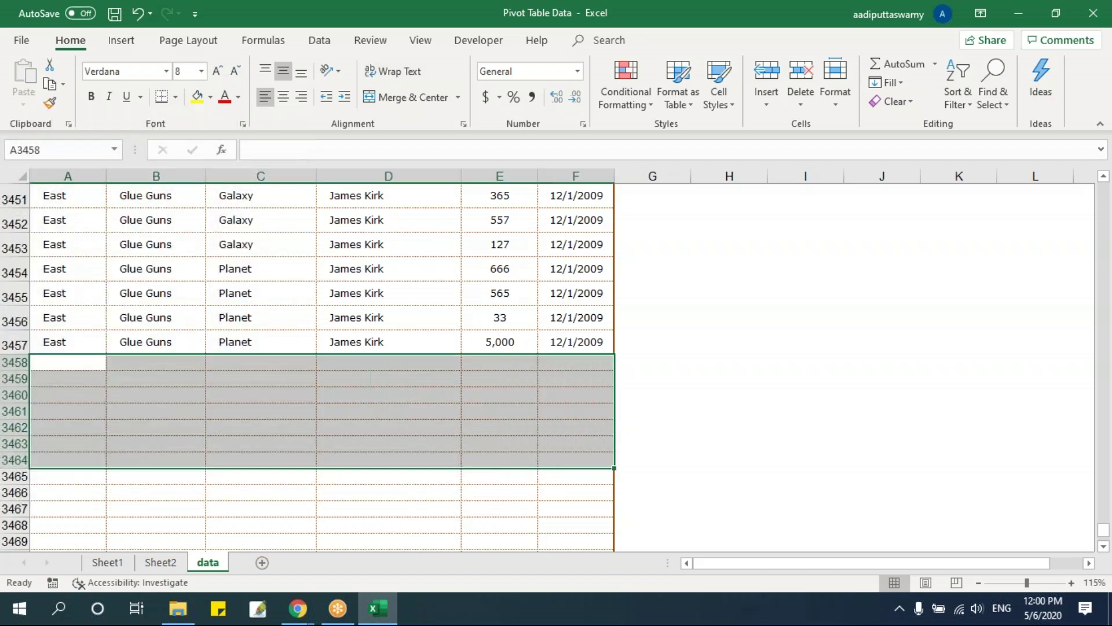
key("ctrl+shift+Down")
key("alt+e")
key("a")
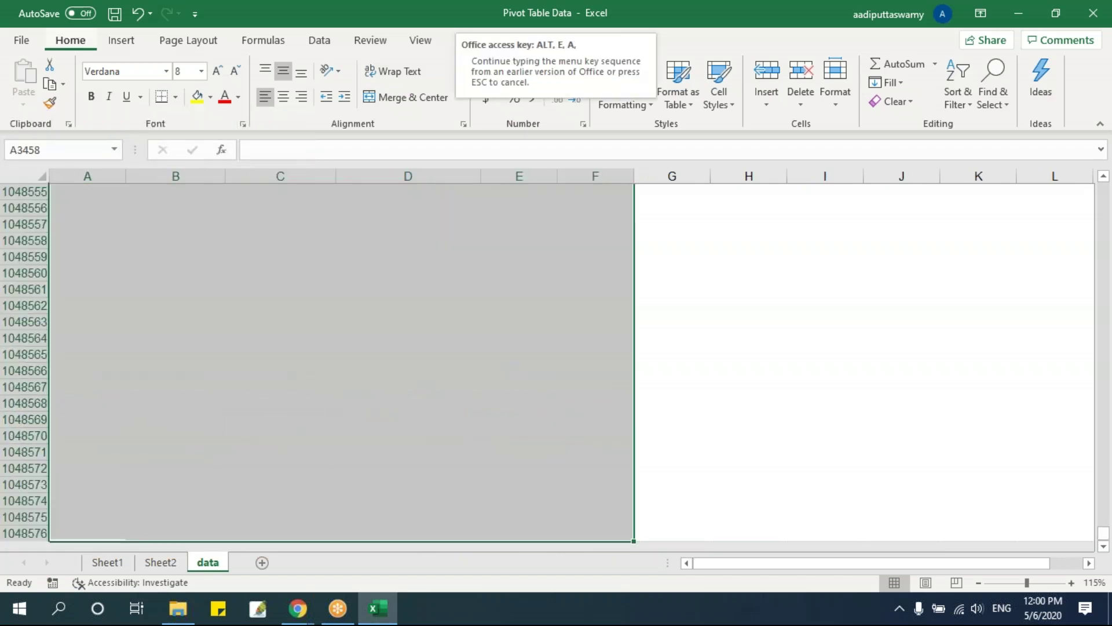
key("a")
key("alt+e")
key("a")
key("a")
key("ctrl+Up")
key("ctrl+Up")
key("Down")
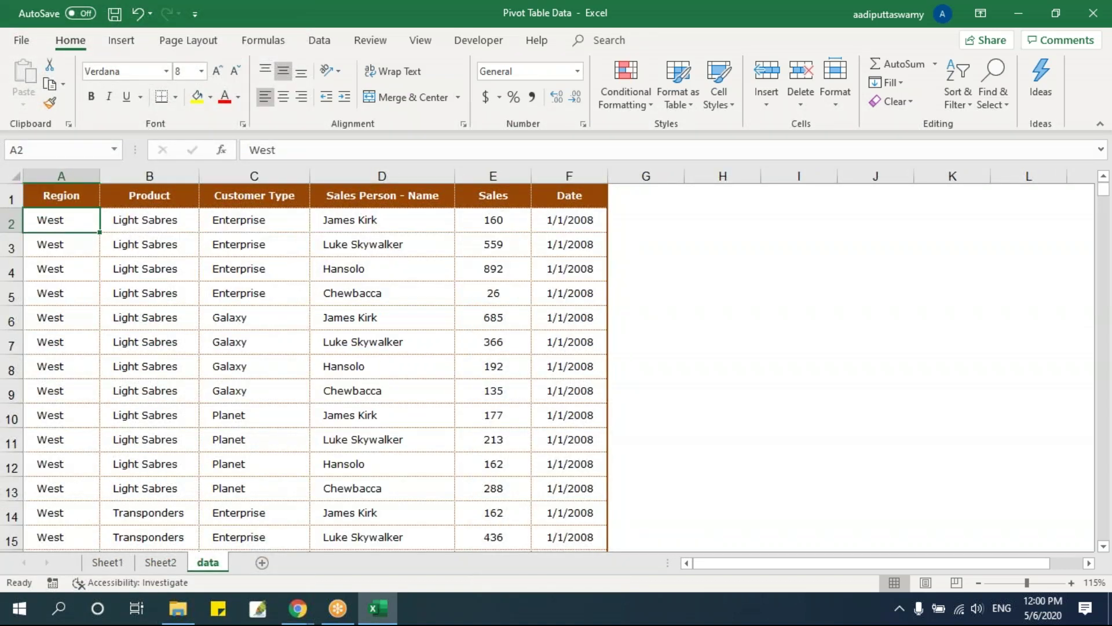
Convert the sales data range A1:F3457 into a table with headers
left_click(334, 242)
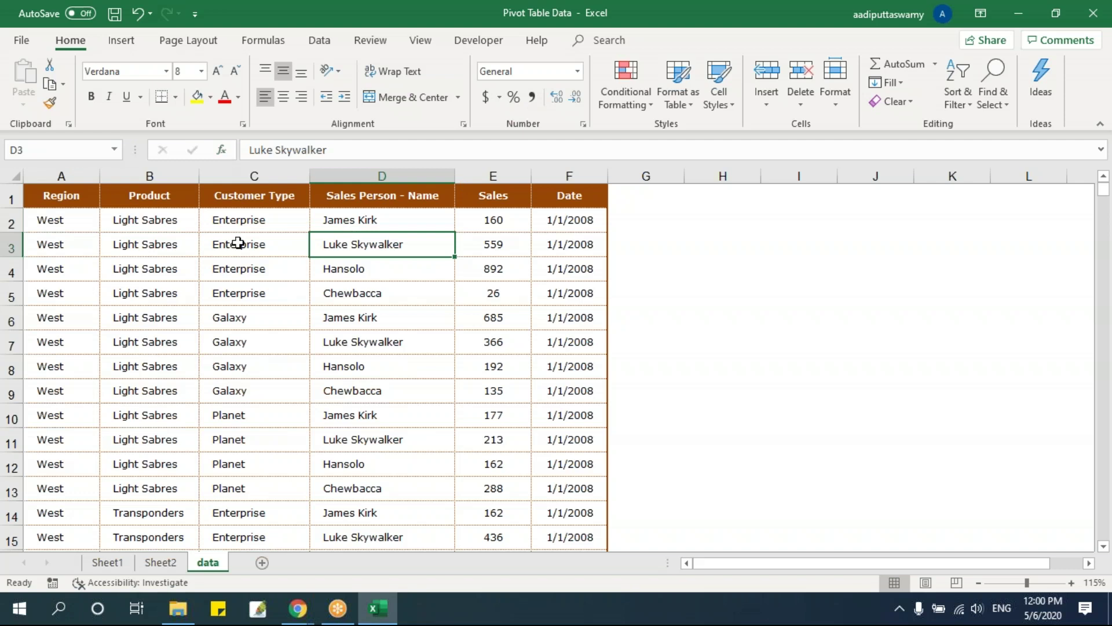
left_click(270, 263)
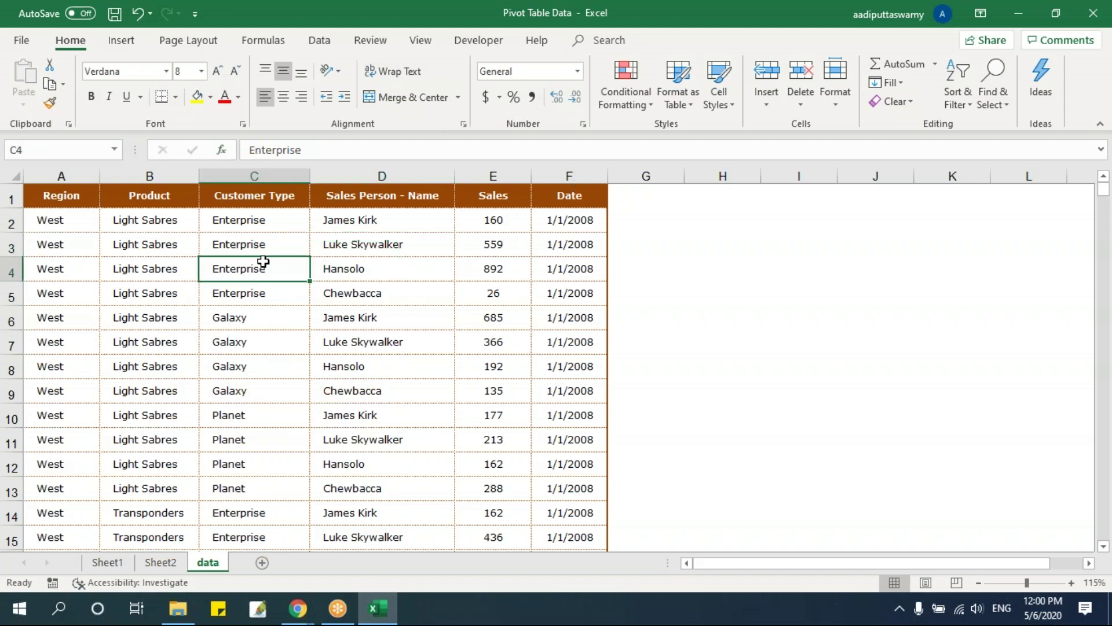
left_click(121, 40)
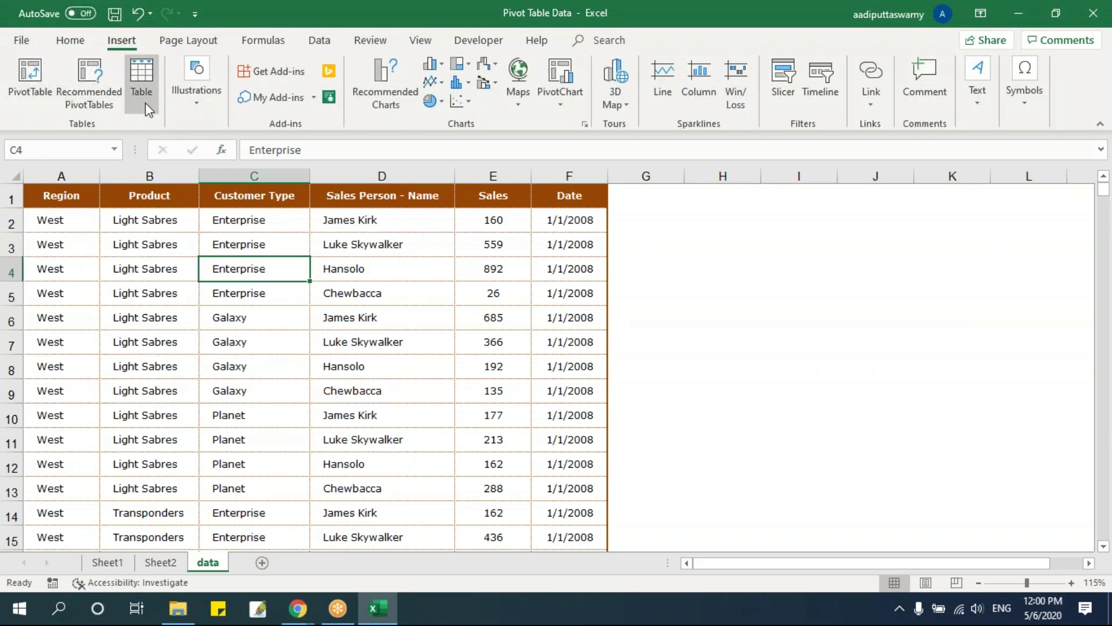
left_click(319, 225)
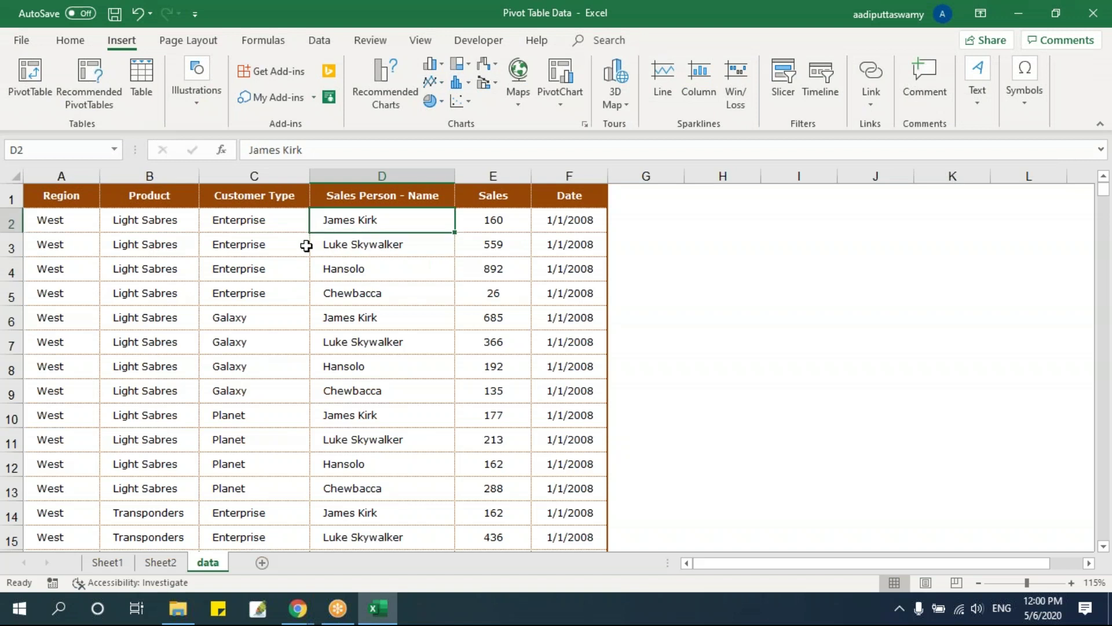
left_click(144, 81)
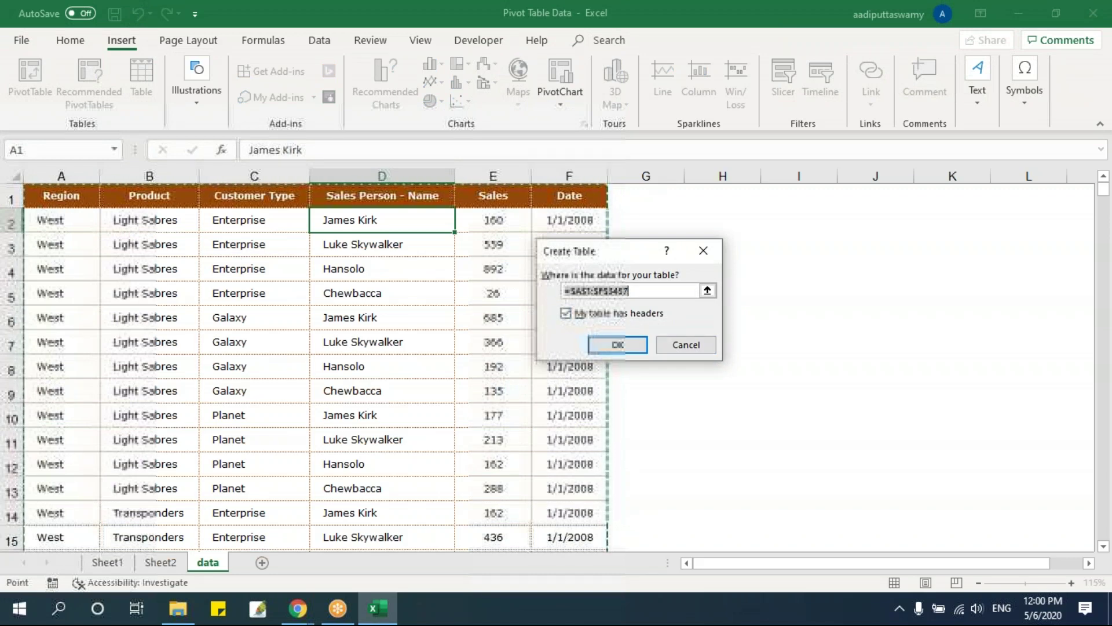
left_click(620, 344)
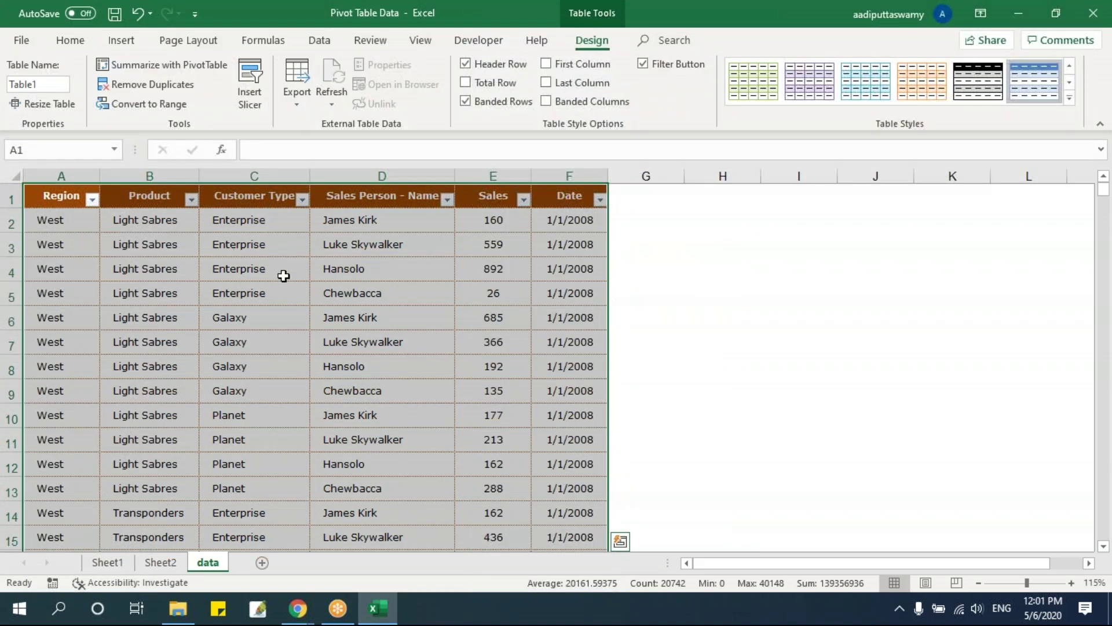
Rename the sales data table as tblMain
left_click(283, 276)
left_click(50, 85)
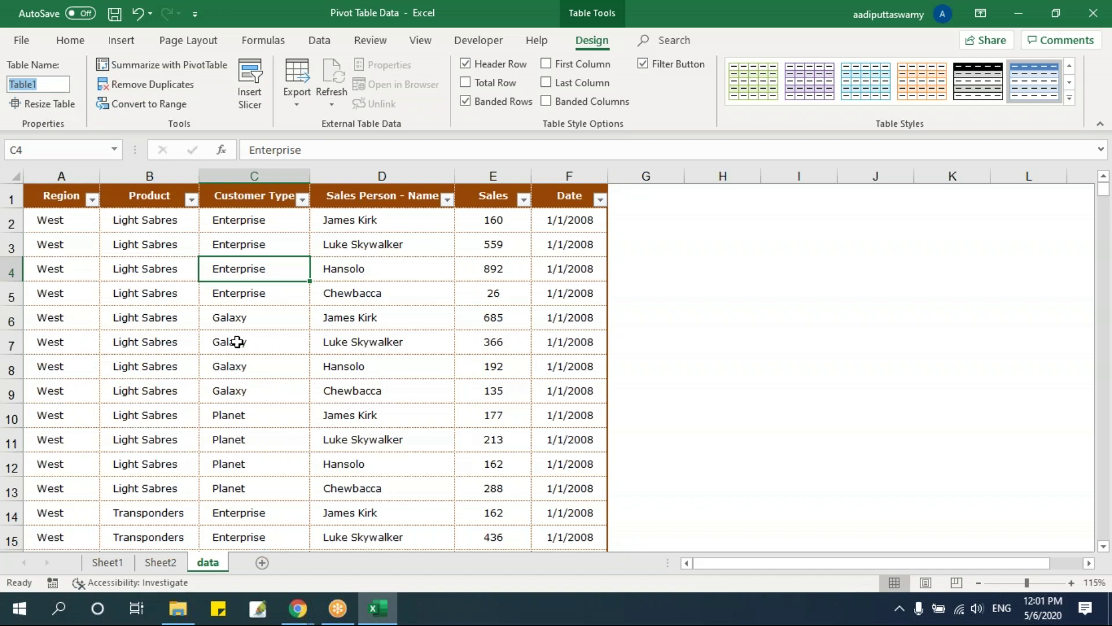
type("tblMain")
key("Return")
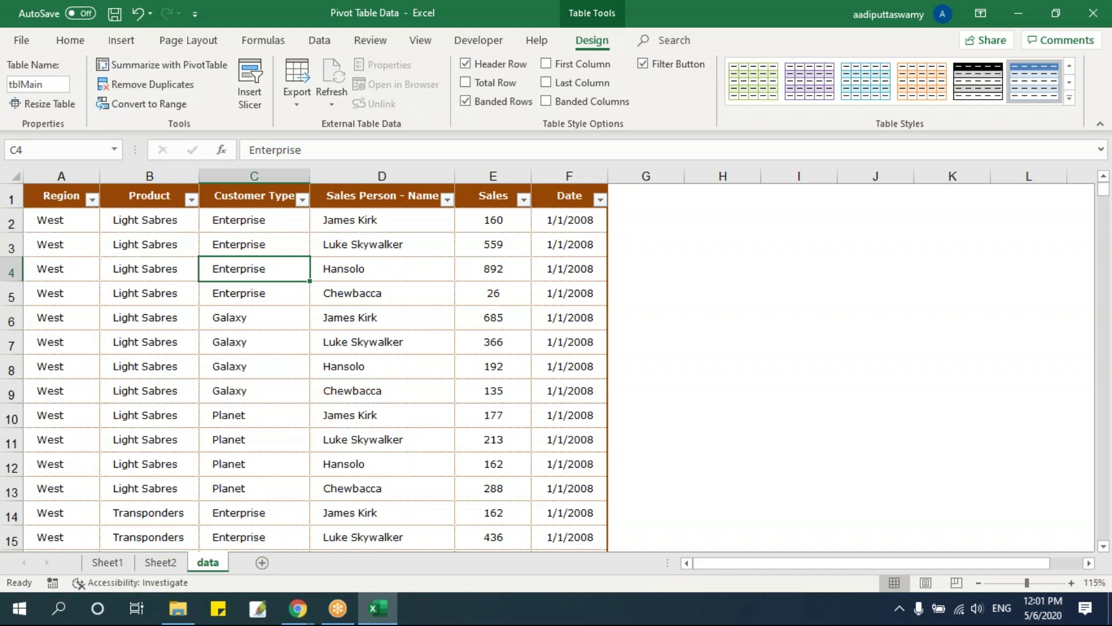
left_click(217, 338)
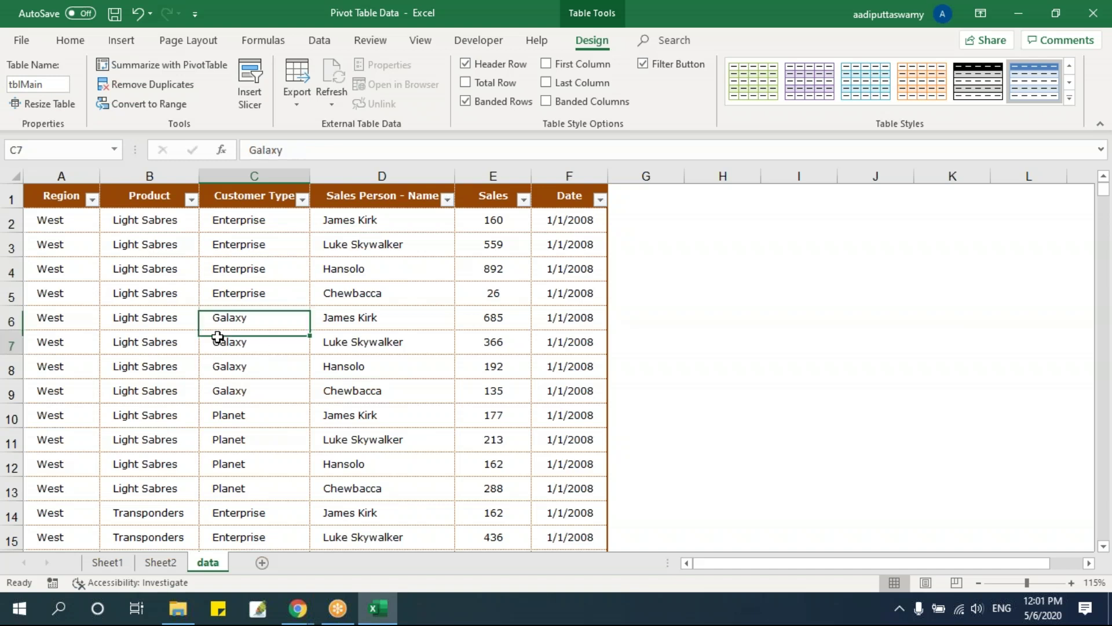
left_click(271, 239)
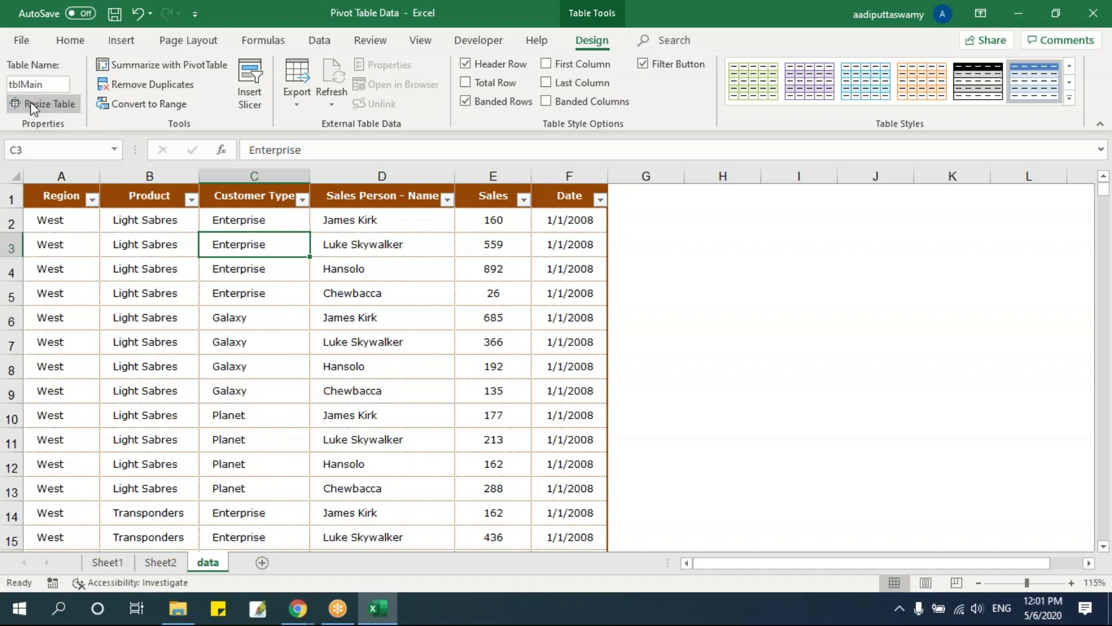
left_click(350, 296)
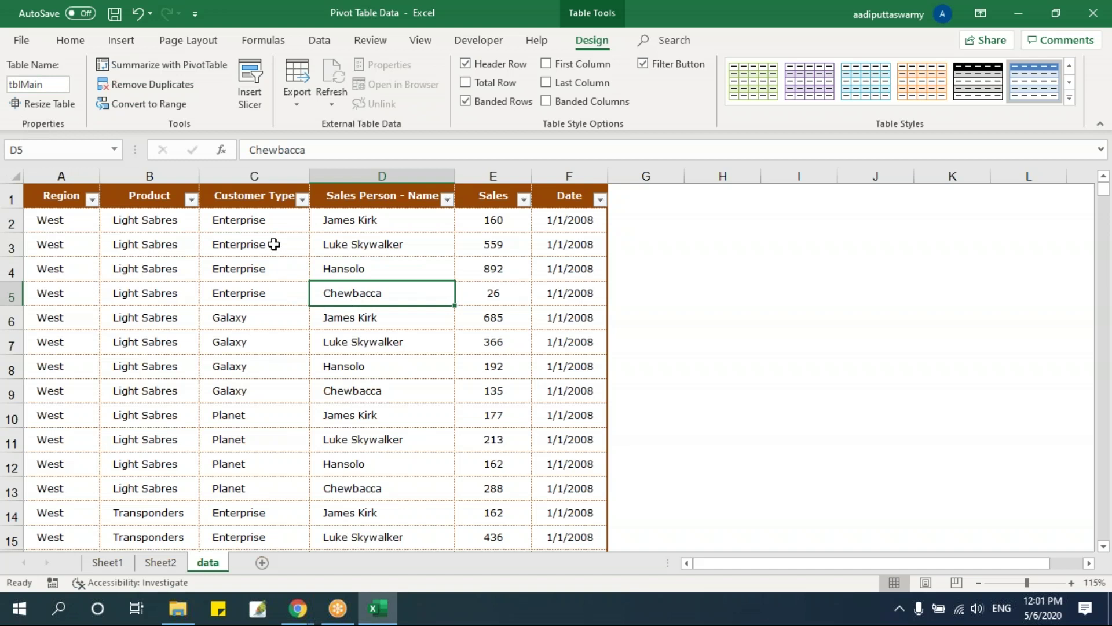
left_click(320, 318)
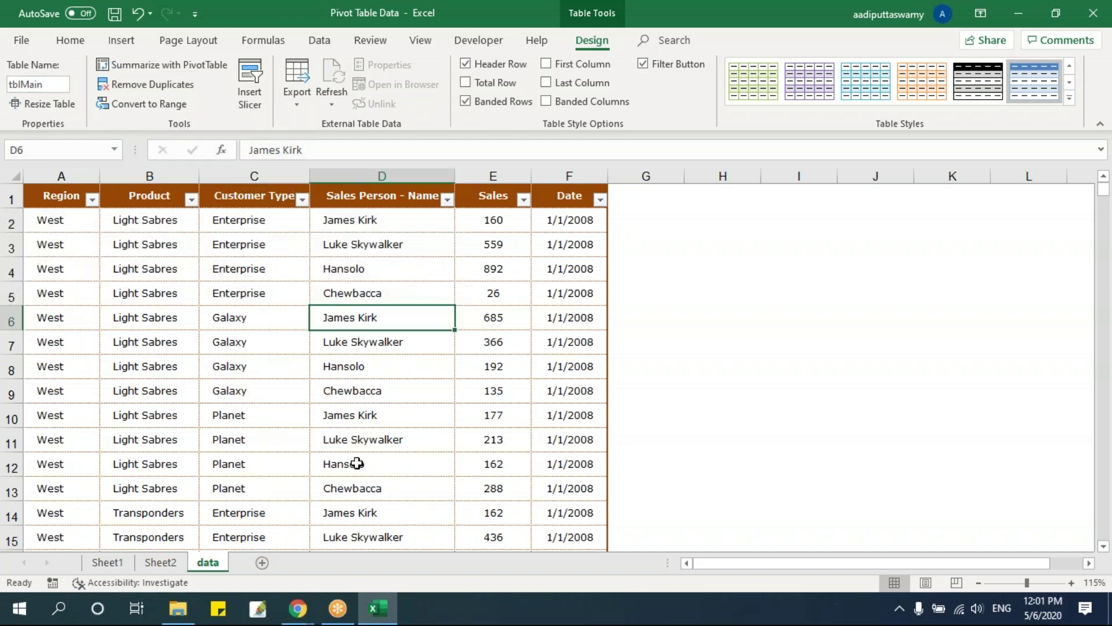
left_click(237, 349)
left_click(122, 40)
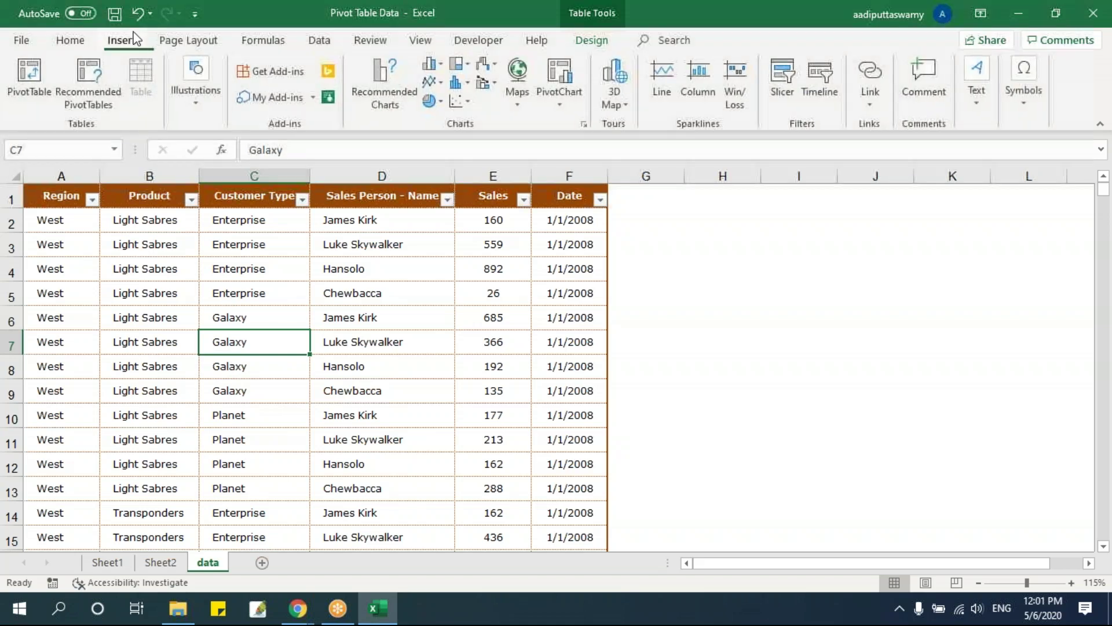
left_click(32, 71)
left_click_drag(636, 176, 473, 195)
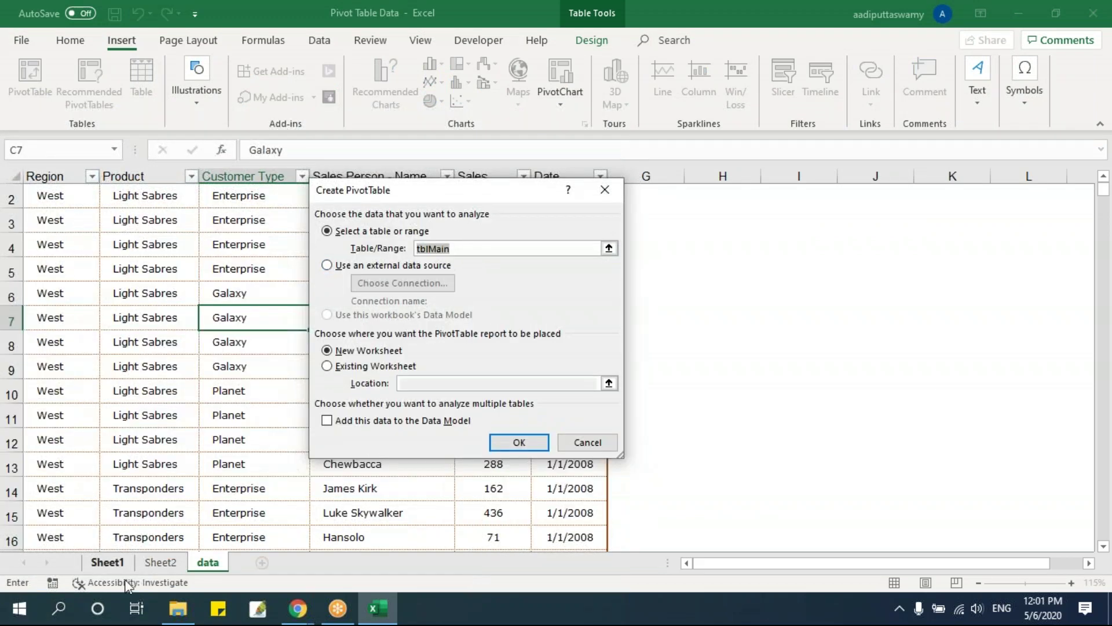
key("Escape")
Check the data source of the Product pivot table on Sheet1
left_click(111, 565)
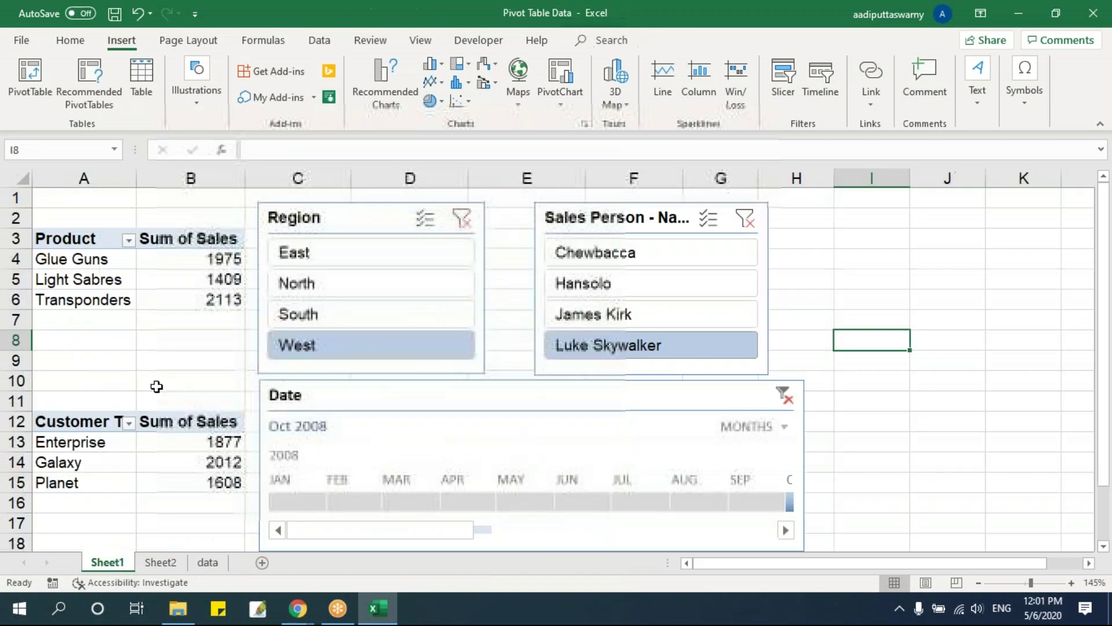
left_click(98, 275)
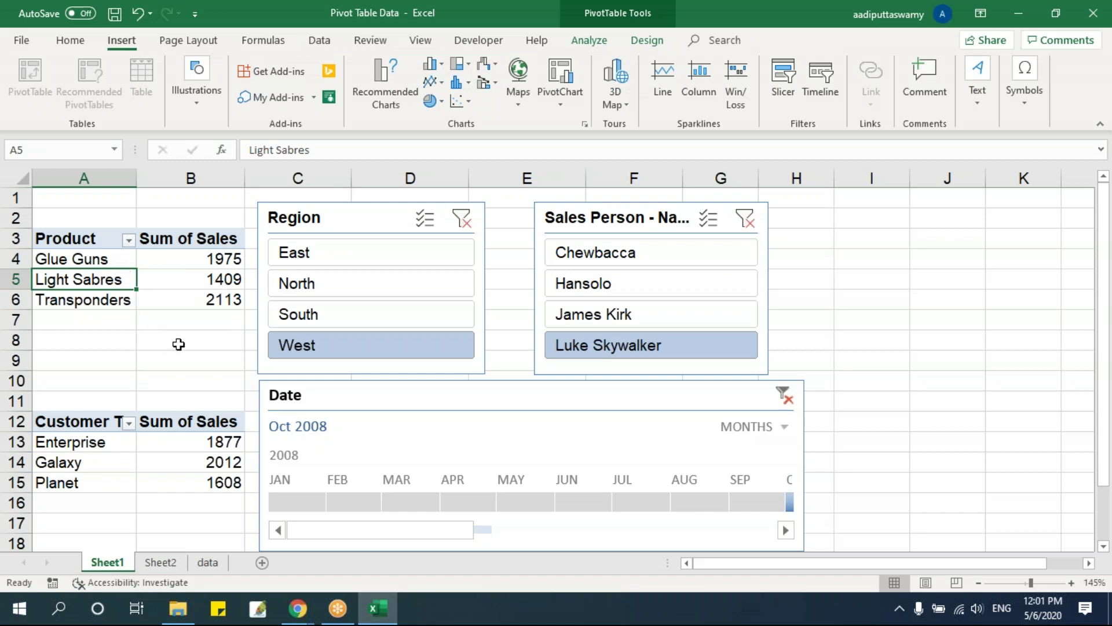
left_click(586, 41)
left_click(571, 107)
left_click(579, 126)
left_click(539, 300)
key("Tab")
key("Return")
Insert a pivot table on a new worksheet using tblMain on the data sheet as its source
left_click(165, 563)
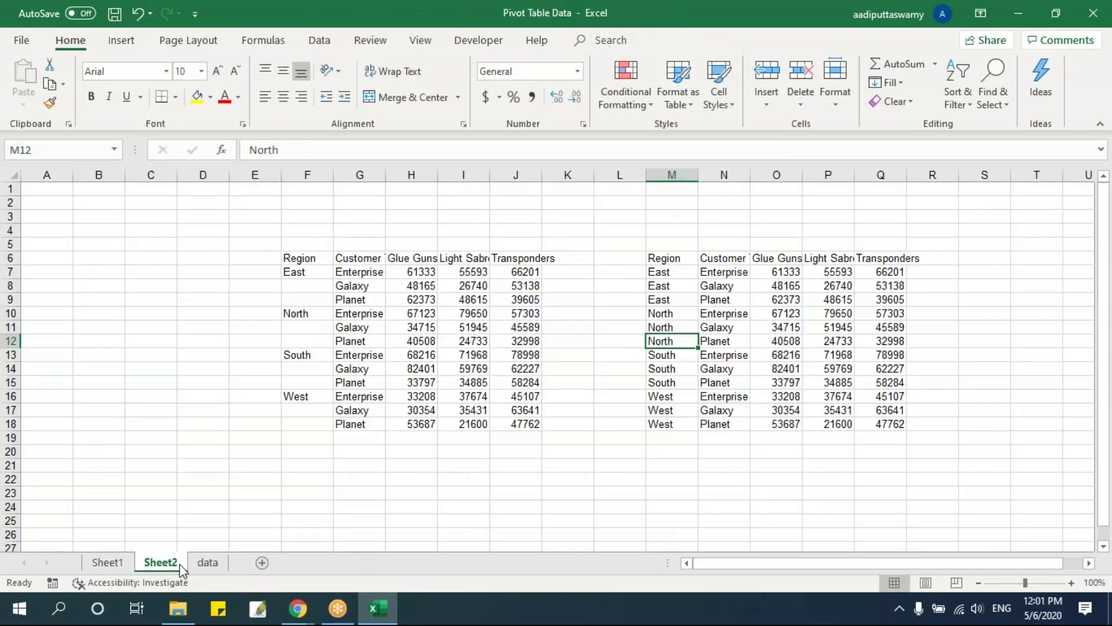
left_click(209, 564)
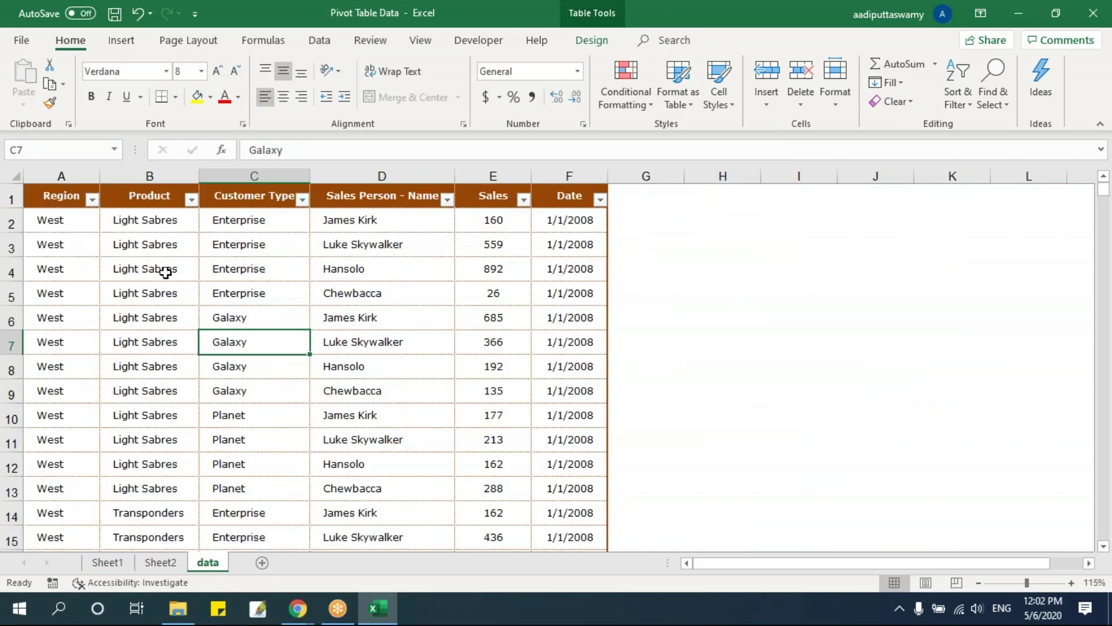
left_click(118, 43)
left_click(32, 89)
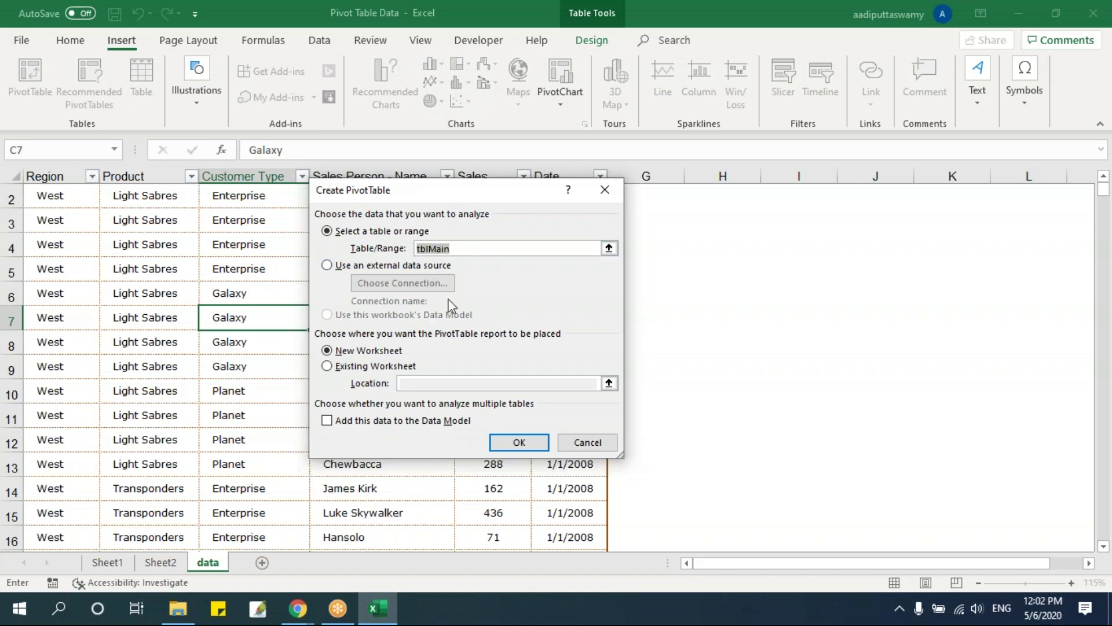
left_click(510, 443)
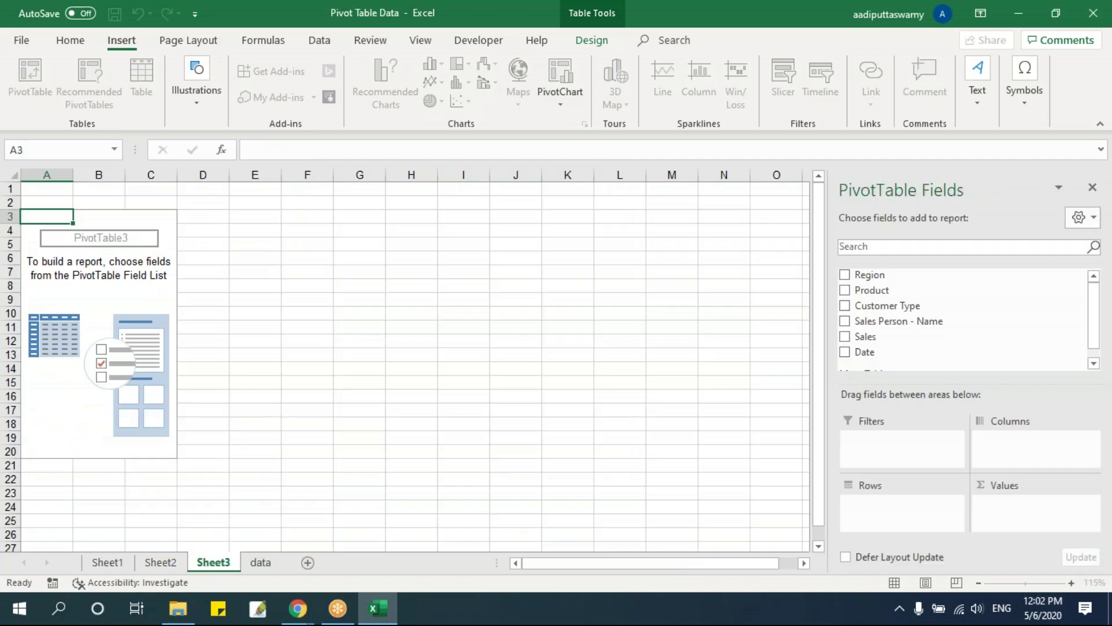
Rename the new pivot table worksheet as Pivot Table by Table
double_click(225, 561)
type("Pivot Table by N")
key("BackSpace")
type("Table")
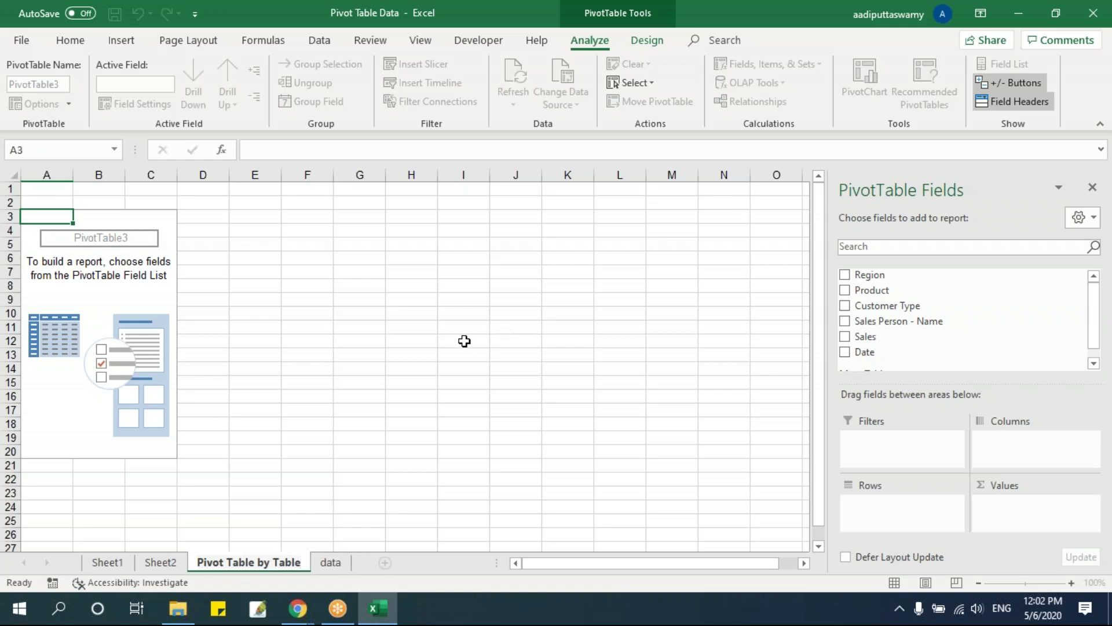
left_click(463, 338)
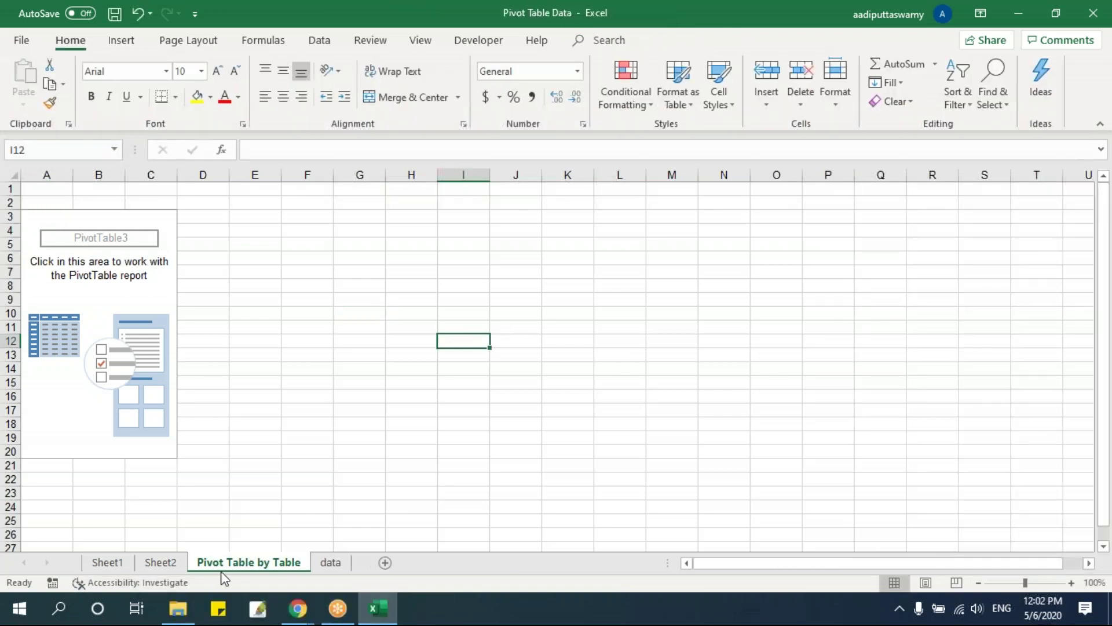
Build the new pivot table with Region as rows and the sum of Sales as values
left_click(123, 354)
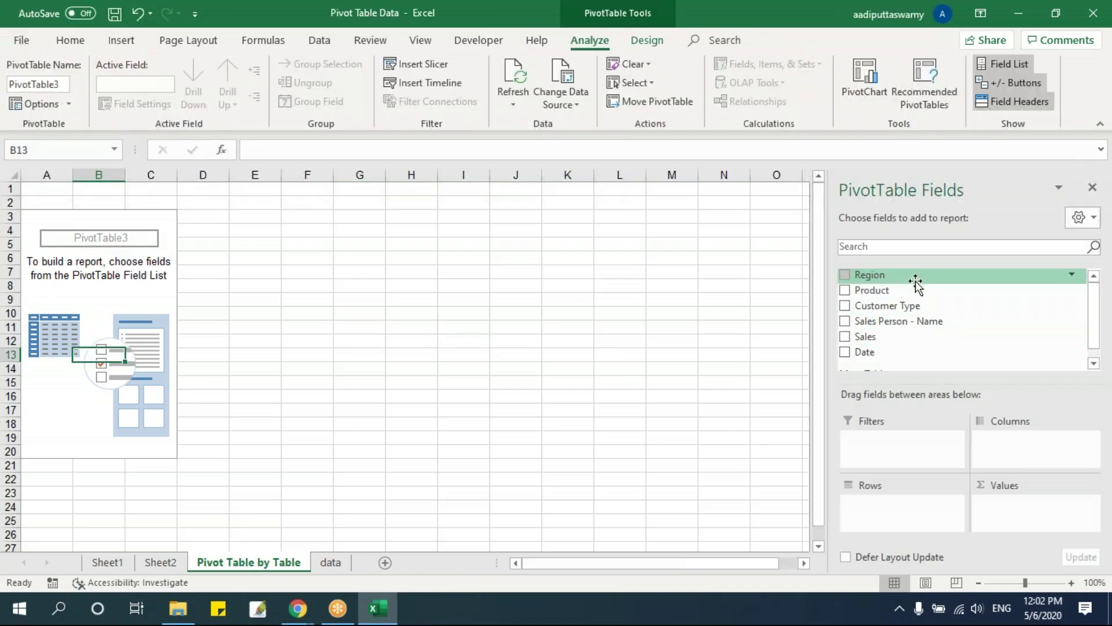
left_click_drag(916, 278, 916, 507)
left_click_drag(886, 336, 1020, 513)
left_click_drag(42, 231, 42, 283)
left_click(218, 359)
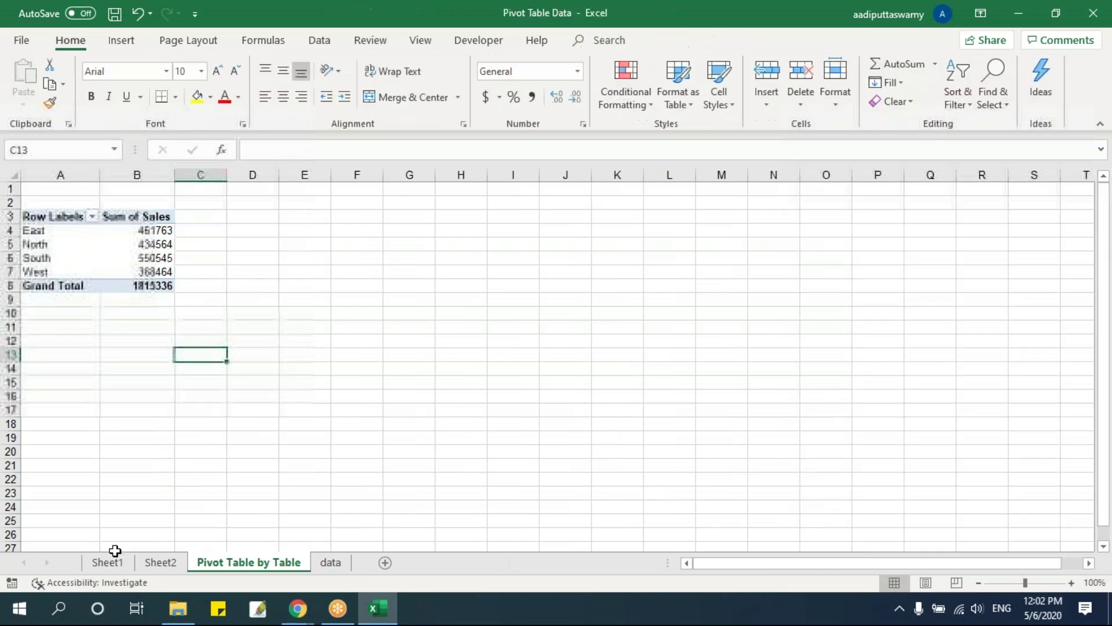
Append a copy of the data sheet's last 48 table records, rows 3410 to 3457, directly below the table at A3458
left_click(109, 560)
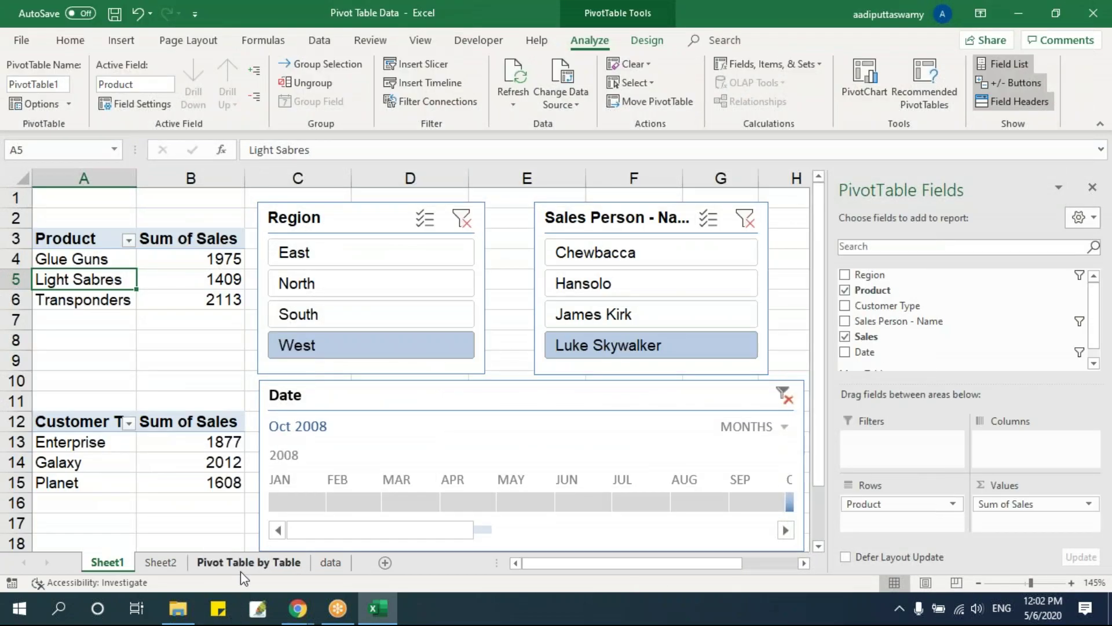
left_click(241, 566)
left_click(333, 565)
left_click(79, 336)
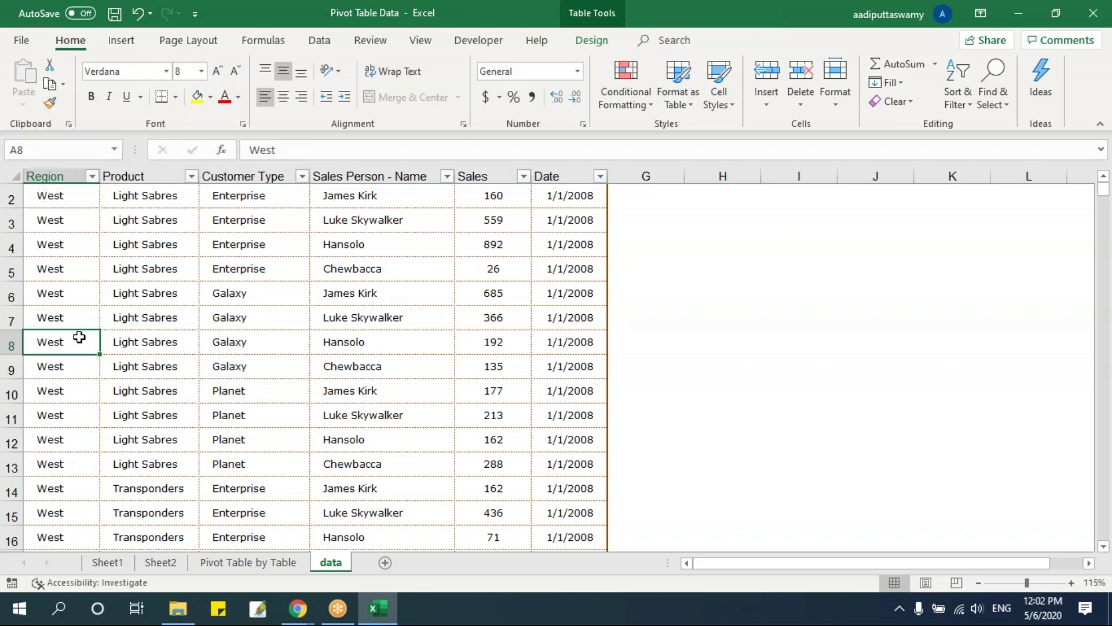
key("ctrl+Down")
key("shift+Up")
key("shift+Up")
key("shift+Up")
key("shift+Up")
key("shift+Up")
key("shift+Up")
key("shift+Up")
key("shift+Up")
key("shift+Up")
key("shift+Up")
key("shift+Up")
key("shift+Up")
key("shift+Up")
key("shift+Up")
key("shift+Up")
key("shift+Up")
key("shift+Up")
key("shift+Up")
key("shift+Up")
key("shift+Up")
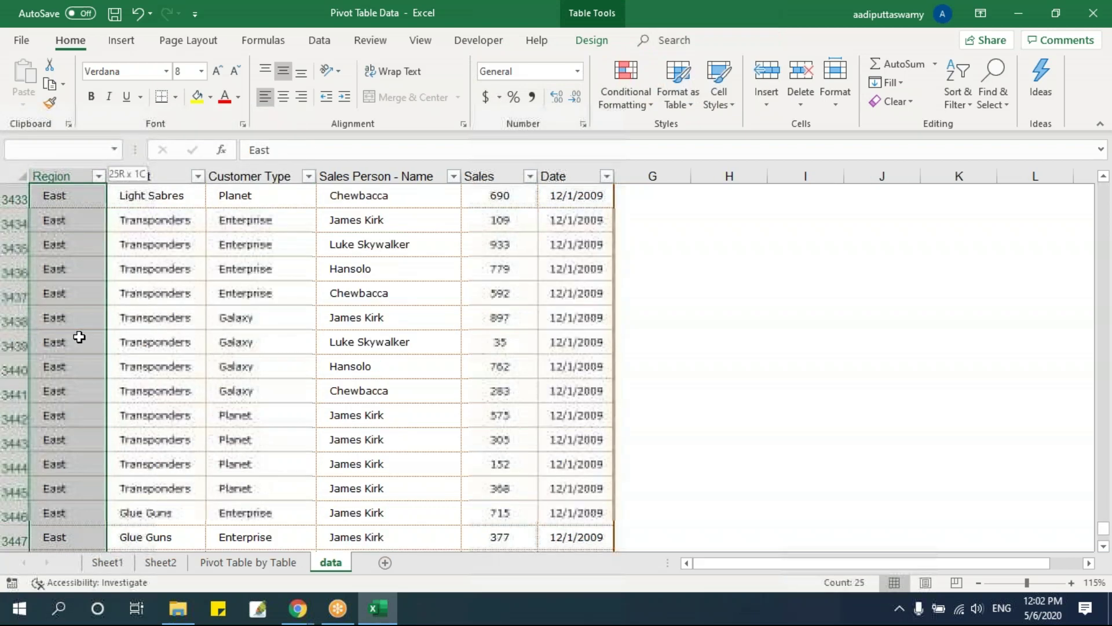
key("shift+Up")
key("shift+Up")
key("shift+Up")
key("shift+Up")
key("shift+Up")
key("shift+Up")
key("shift+Up")
key("shift+Up")
key("shift+Up")
key("shift+Up")
key("shift+Up")
key("shift+Up")
key("shift+Up")
key("shift+Up")
key("shift+Up")
key("shift+Up")
key("shift+Up")
key("shift+Up")
key("shift+Up")
key("shift+Up")
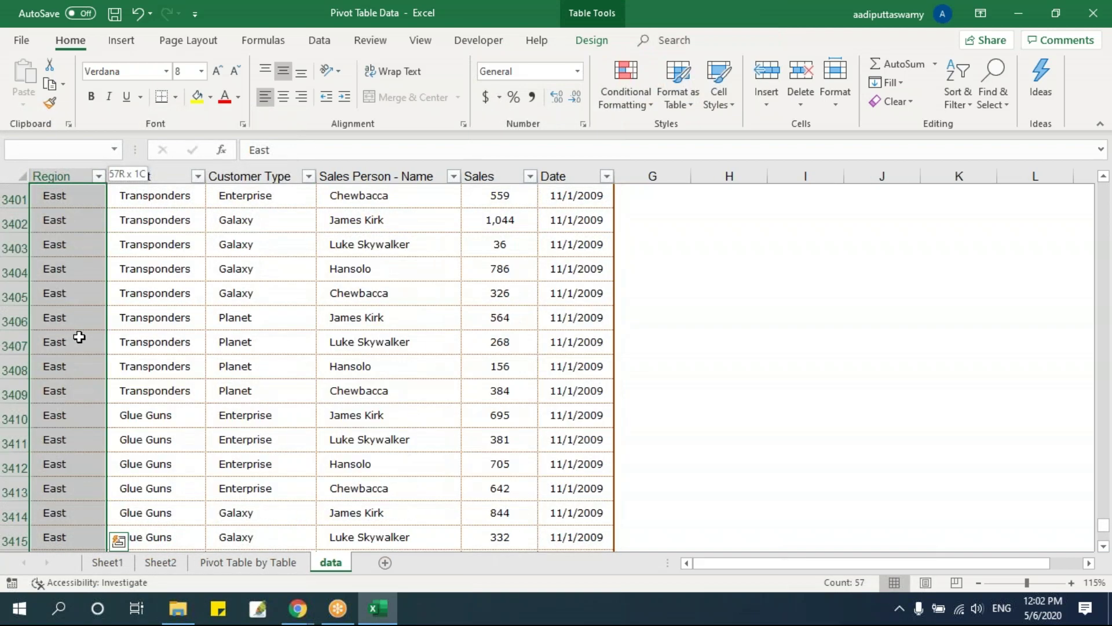
key("shift+Down")
key("shift+Down")
key("shift+Down")
key("shift+Down")
key("shift+Down")
key("shift+Down")
key("shift+Down")
key("shift+Down")
key("shift+Down")
key("ctrl+shift+Right")
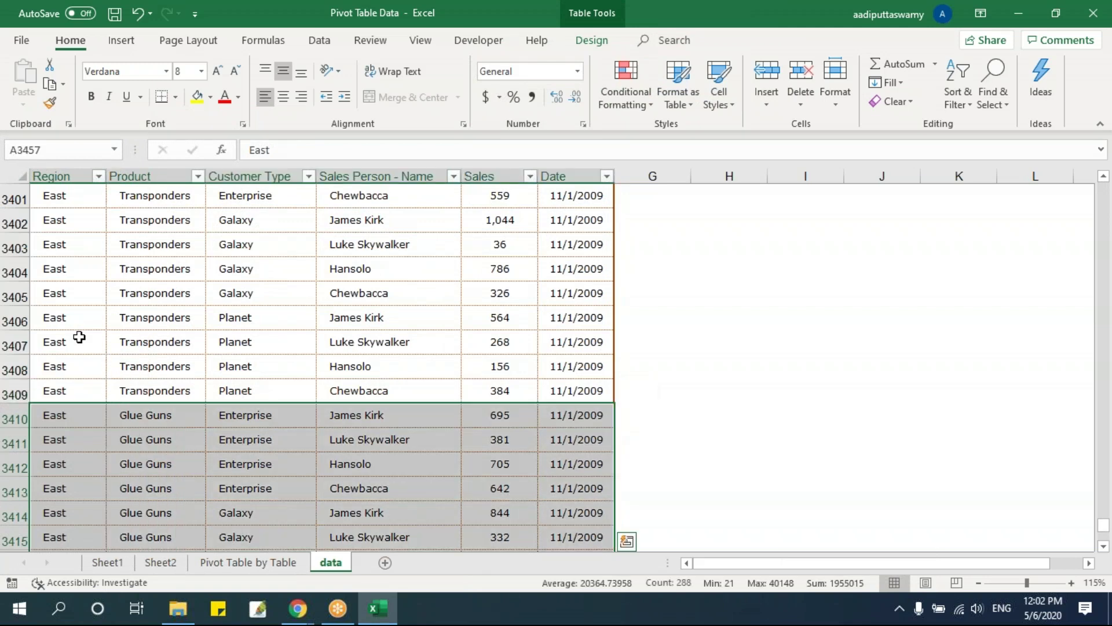
key("ctrl+c")
key("ctrl+Down")
key("ctrl+Up")
key("Down")
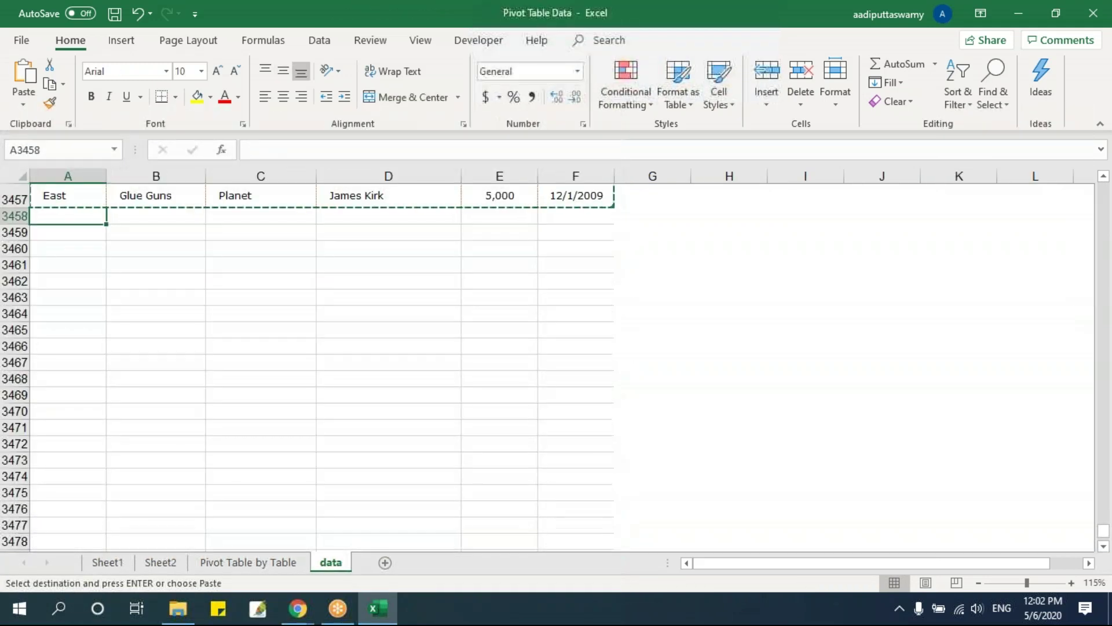
key("ctrl+v")
Set the Region of all the appended rows from row 3458 down to North East
double_click(51, 216)
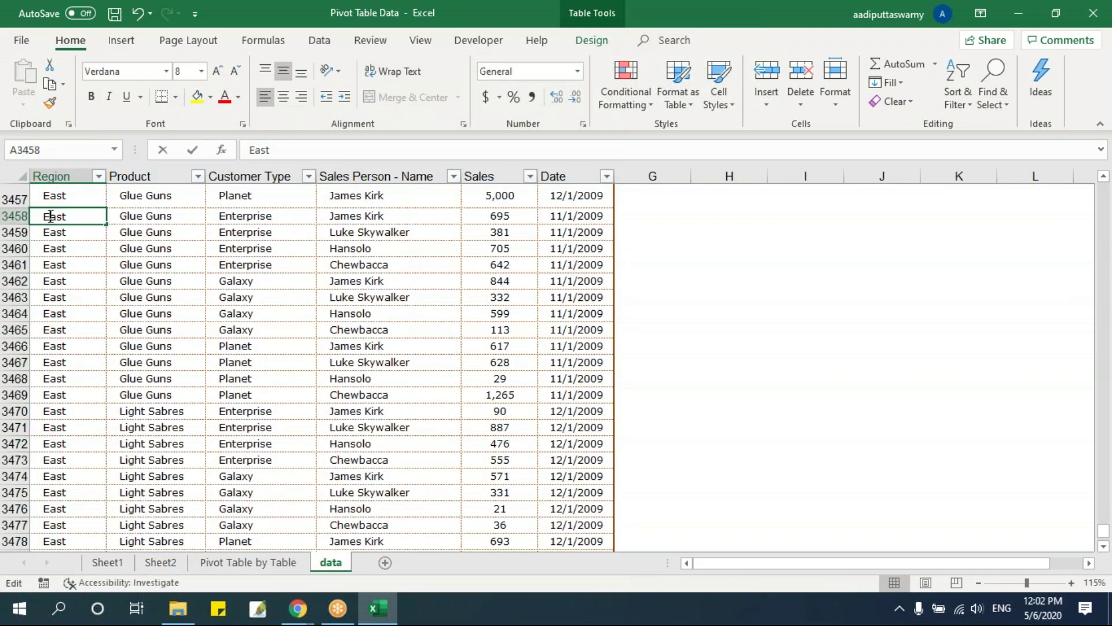
type("North")
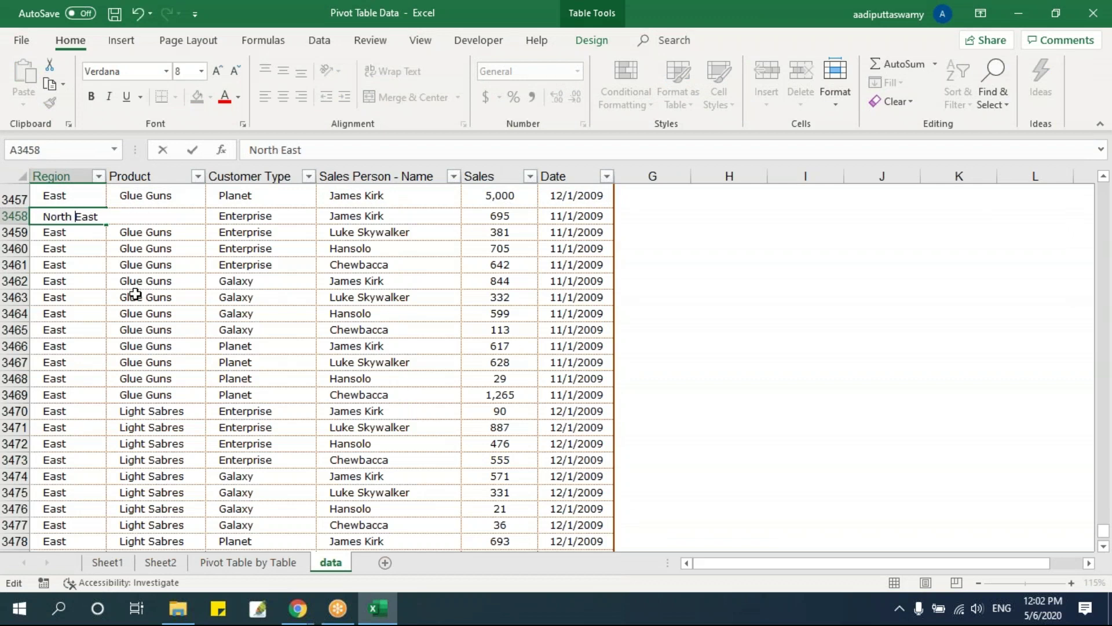
key("Return")
key("Up")
key("ctrl+shift+Down")
key("ctrl+d")
left_click(262, 366)
scroll(365, 382, "up", 12)
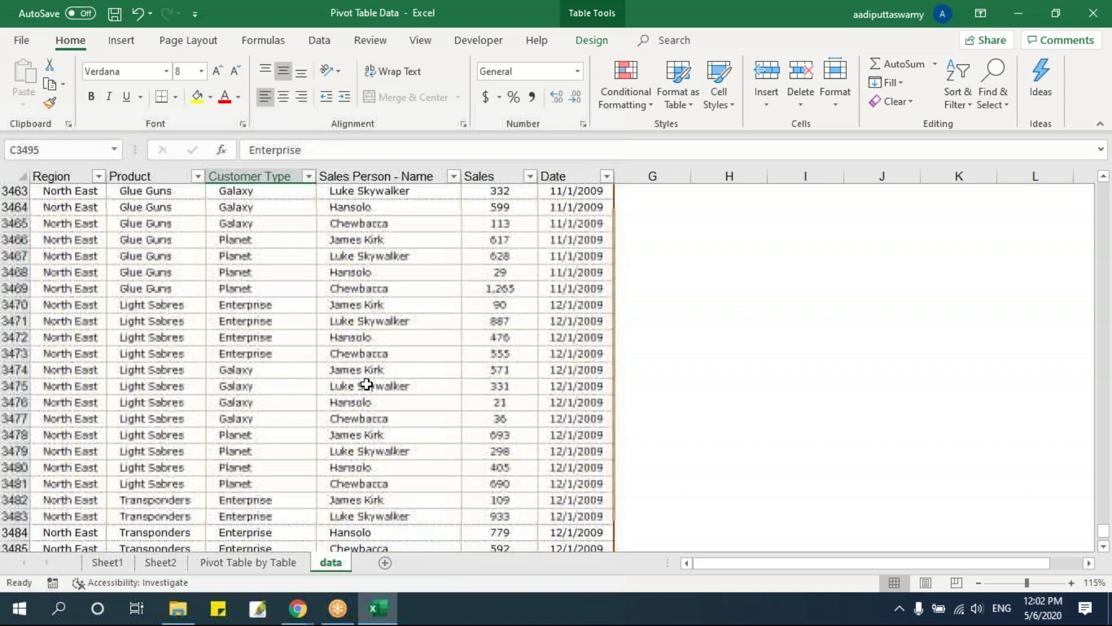
Refresh the pivot table on the Pivot Table by Table sheet and inspect its North East row
left_click(249, 563)
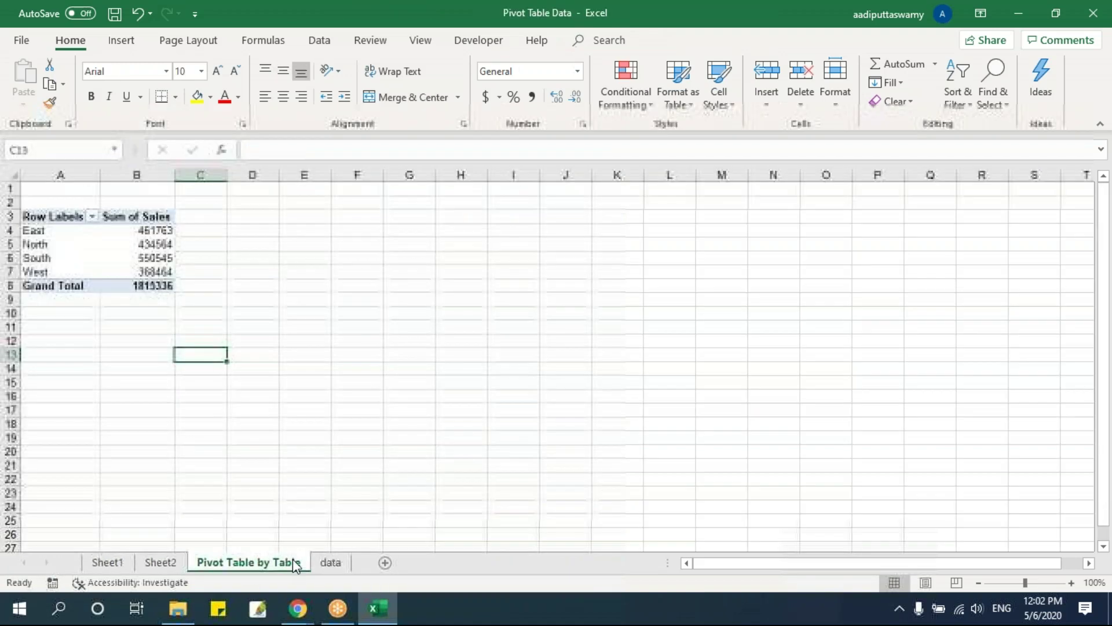
right_click(102, 259)
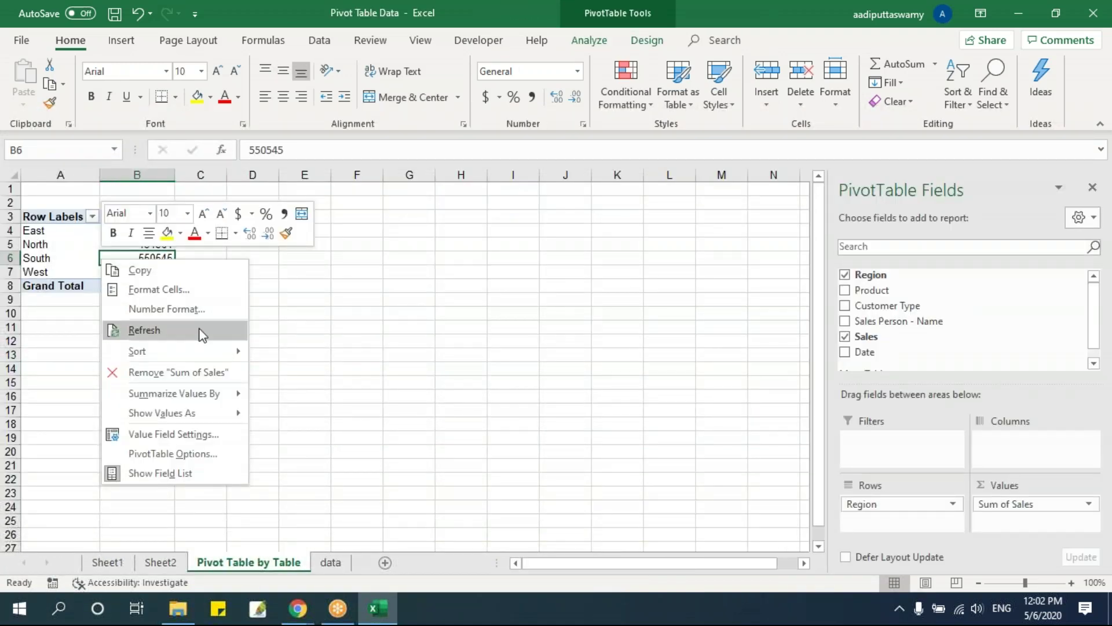
left_click(203, 330)
left_click_drag(60, 288, 124, 286)
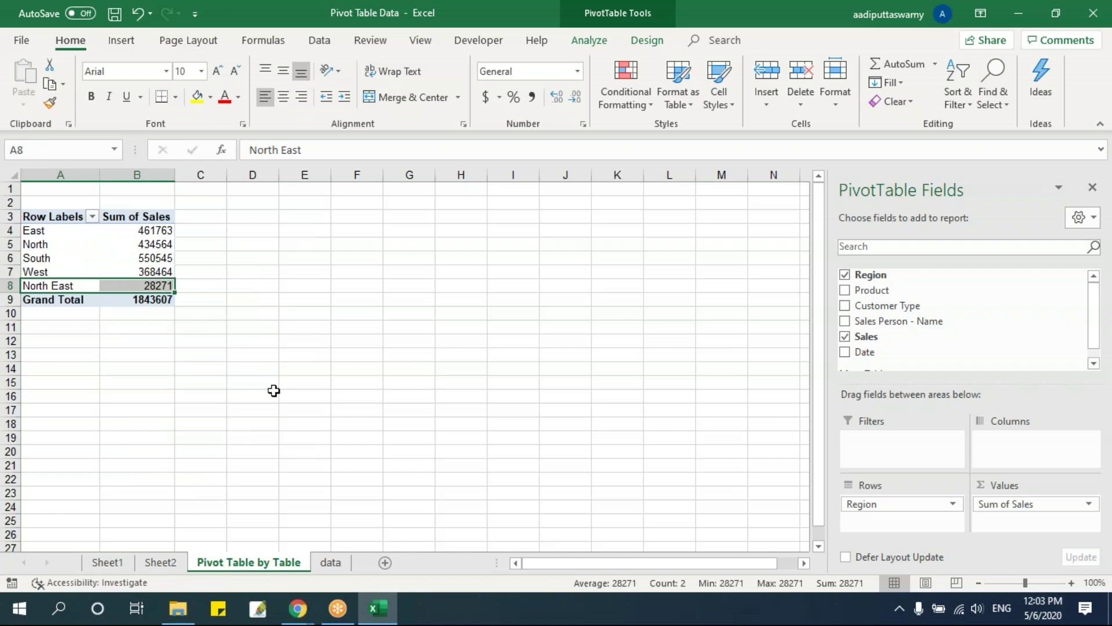
scroll(276, 390, "up", 3)
scroll(286, 388, "up", 1)
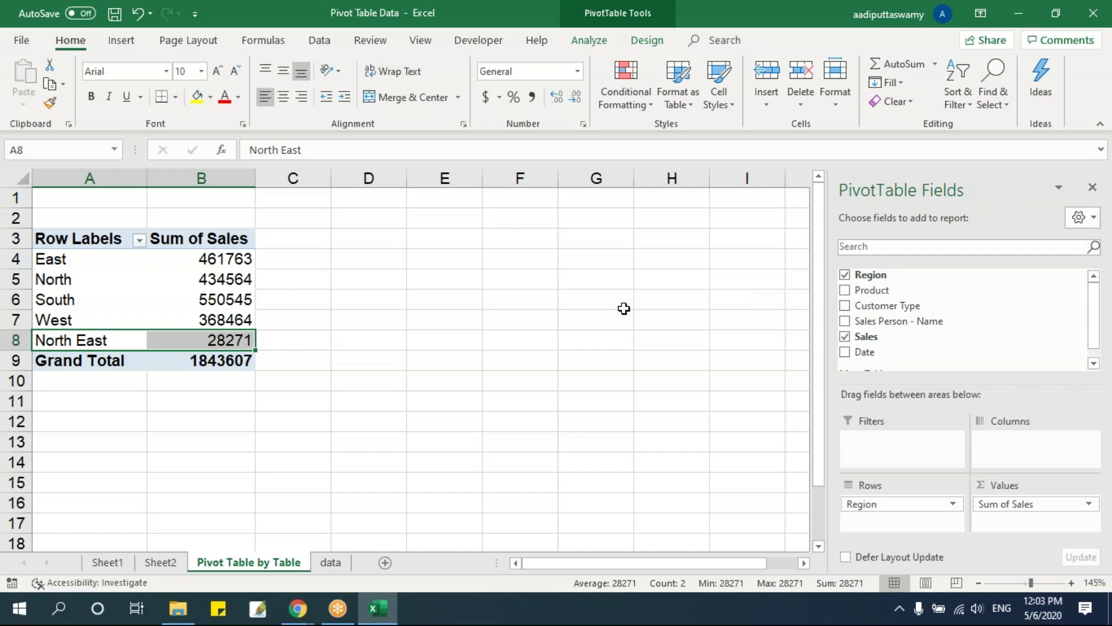
Copy the North East records, rows 3458 to 3505, and paste them directly below the table at A3506
left_click(340, 569)
left_click(79, 433)
key("ctrl+shift+End")
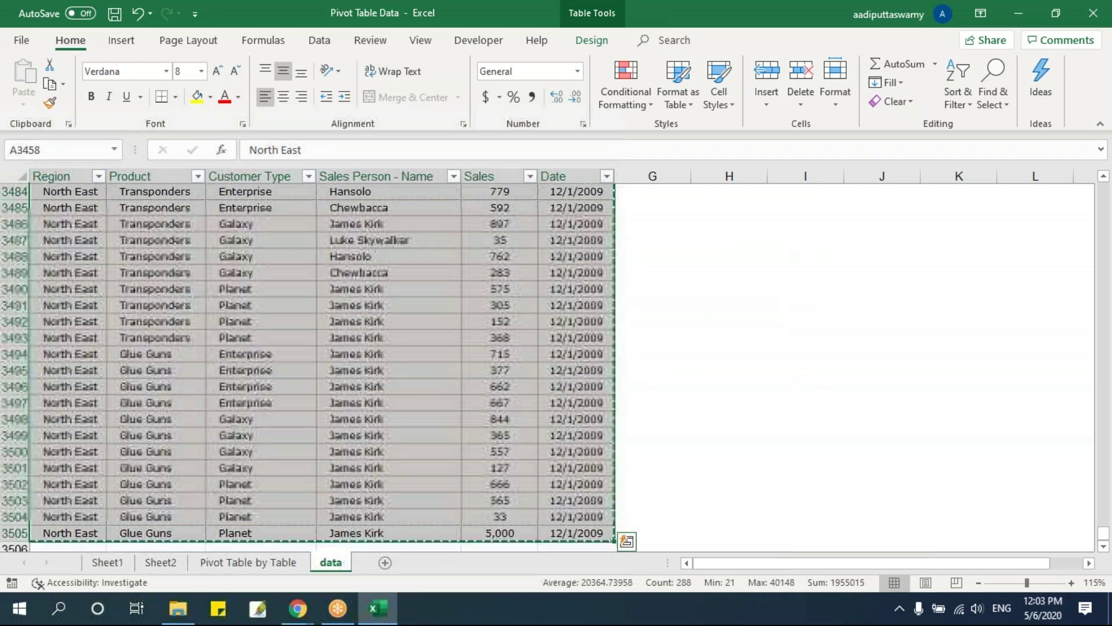
key("ctrl+c")
key("ctrl+Down")
key("Down")
key("ctrl+v")
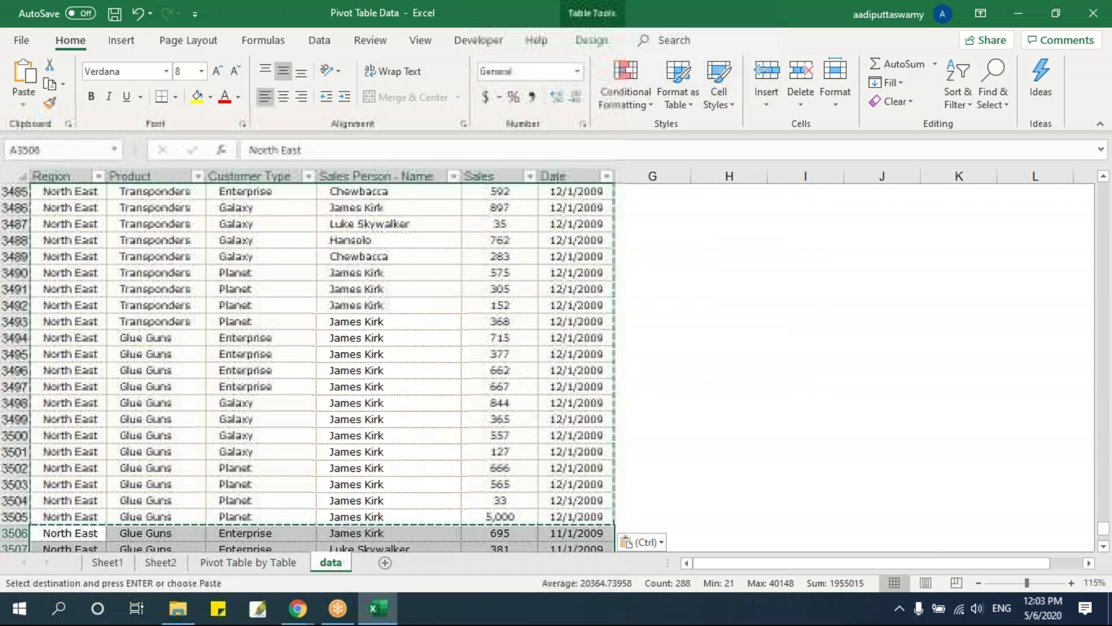
Set the Region of the newly pasted rows 3506 to 3553 to South East
scroll(70, 396, "down", 3)
left_click(71, 388)
double_click(58, 386)
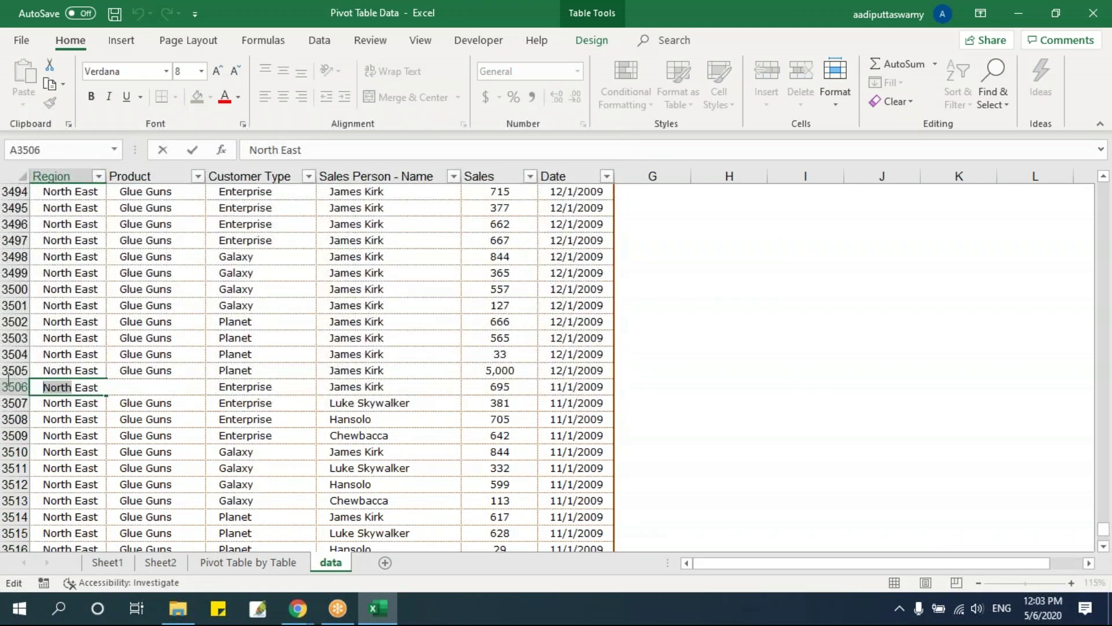
type("South")
key("Return")
key("Up")
left_click_drag(106, 395, 112, 532)
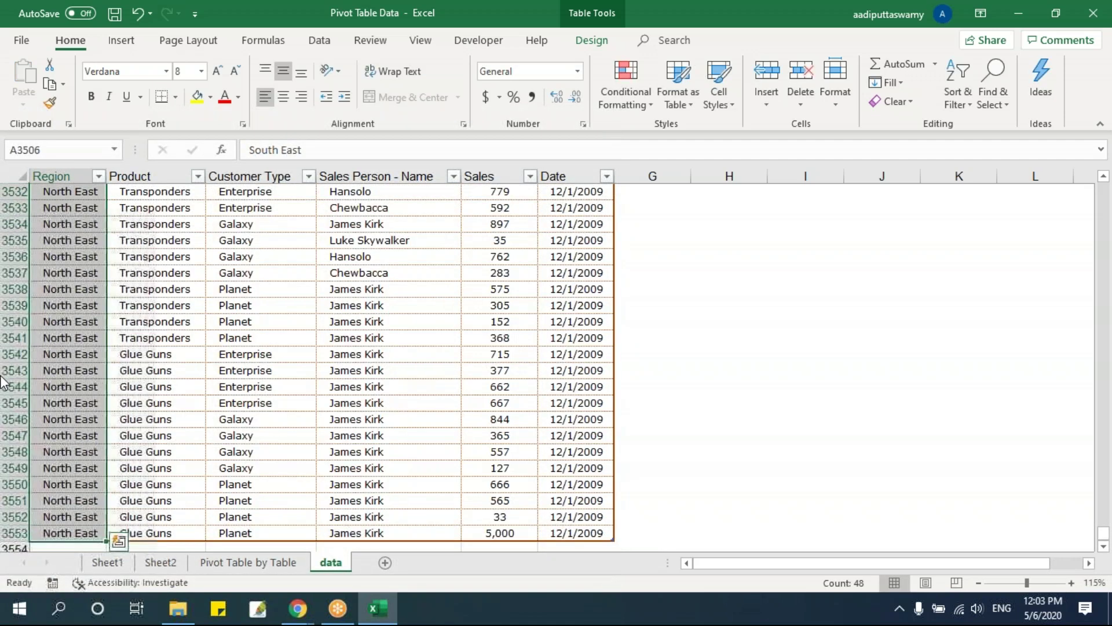
Refresh the Pivot Table by Table pivot table again and compare its South East row with the data sheet's records
left_click(248, 562)
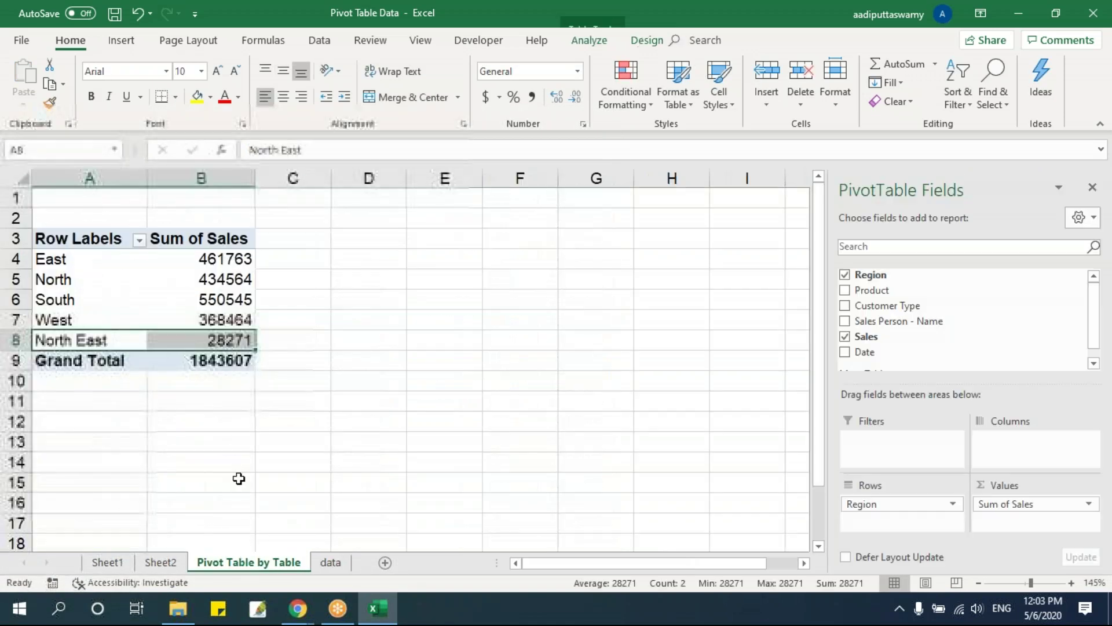
right_click(160, 298)
left_click(246, 366)
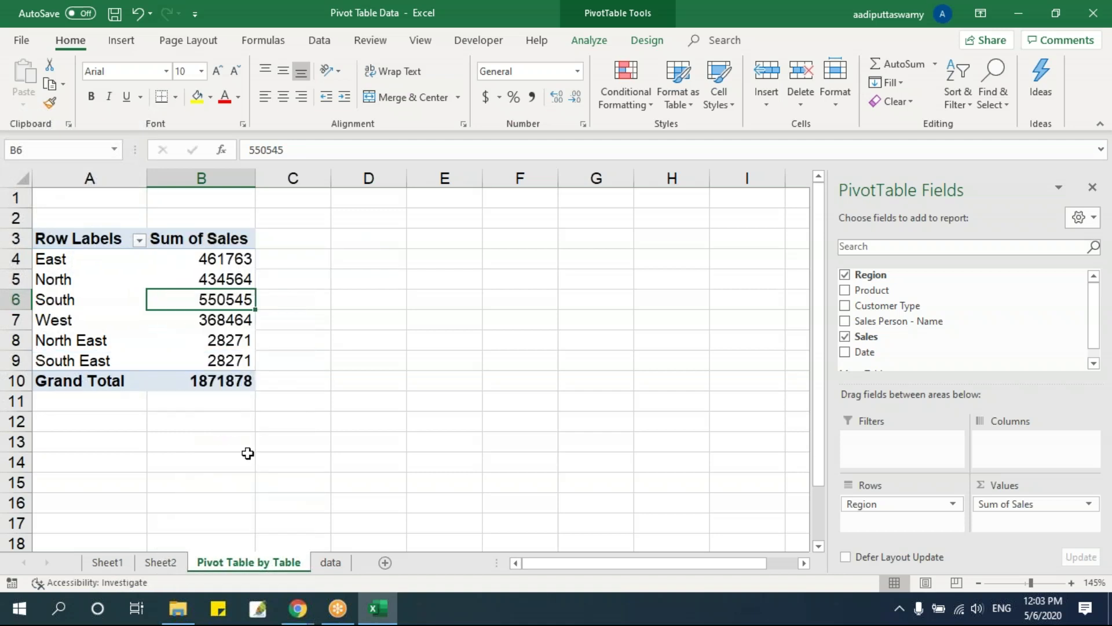
left_click_drag(101, 346, 226, 364)
left_click(116, 362)
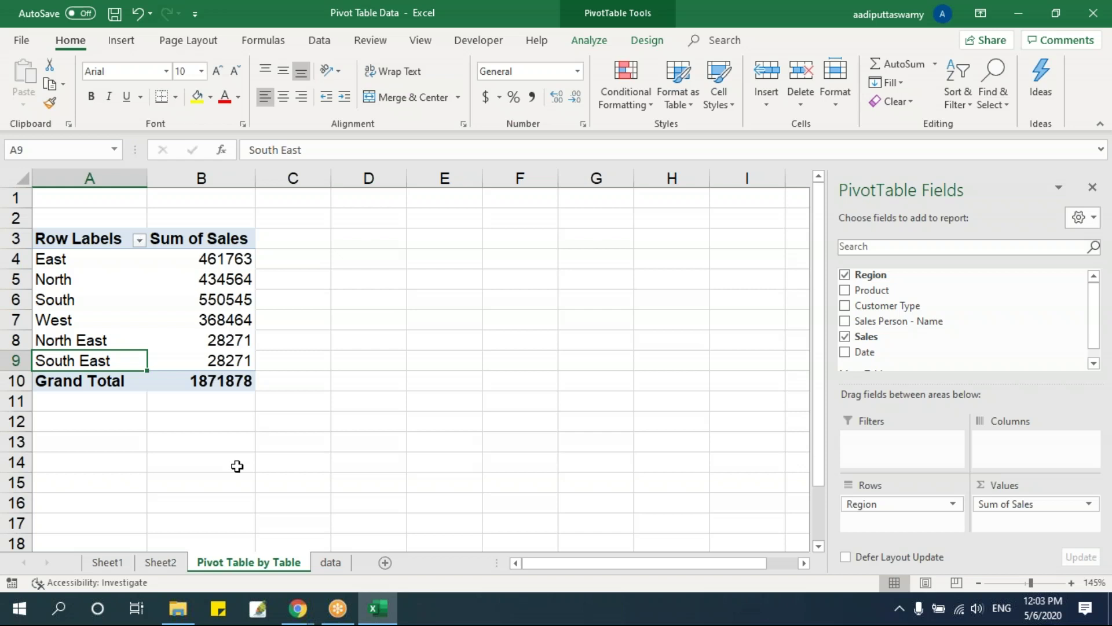
left_click(332, 563)
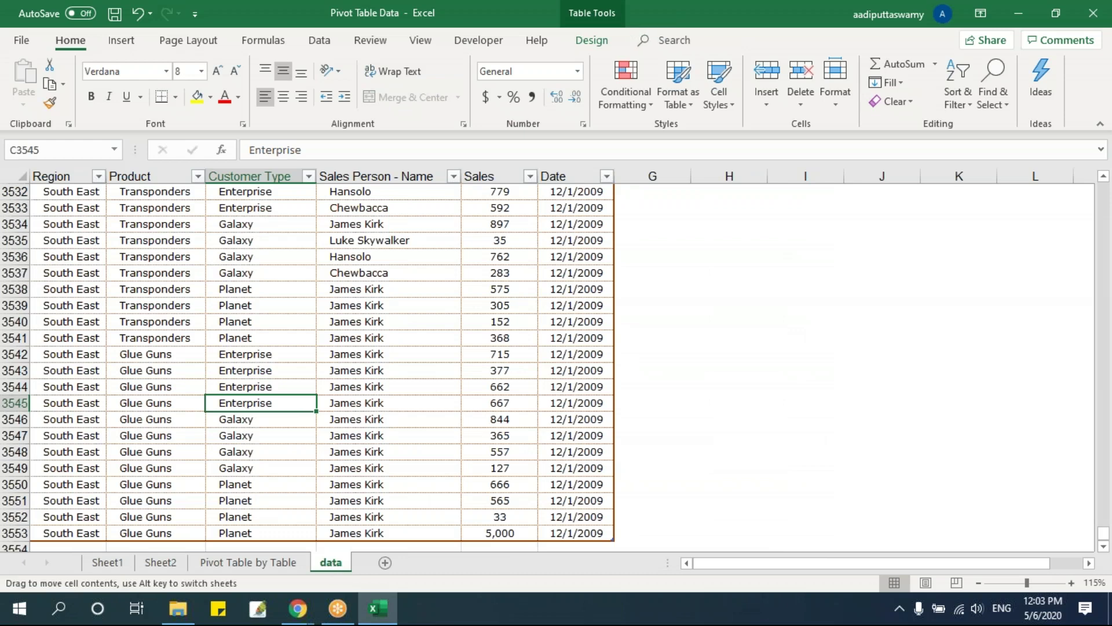
left_click(290, 563)
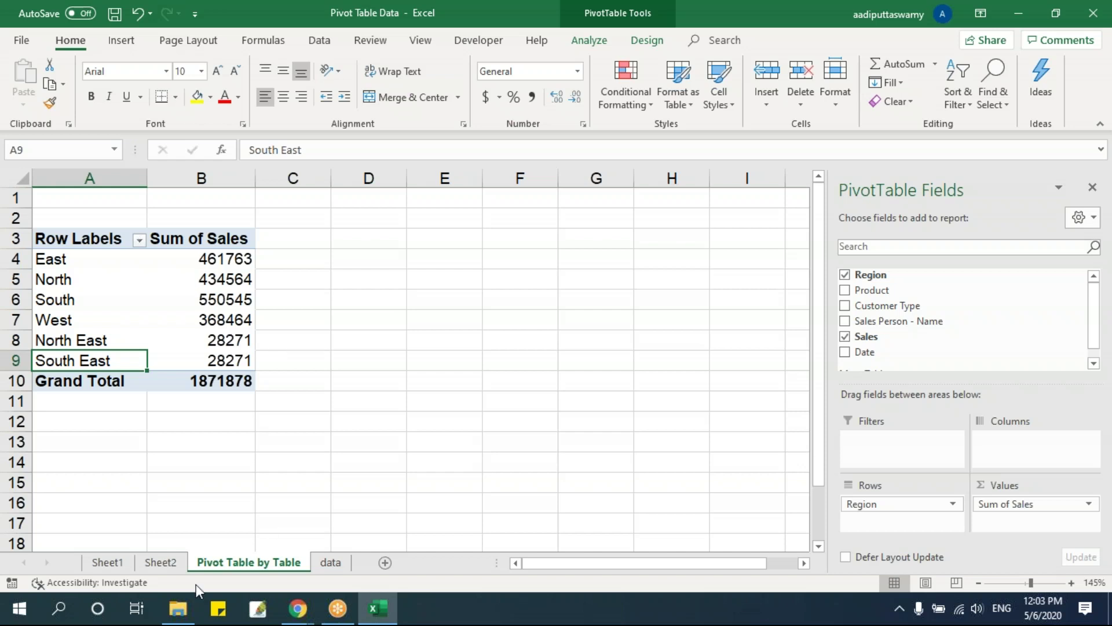
Close the Pivot Table Data workbook
left_click(180, 609)
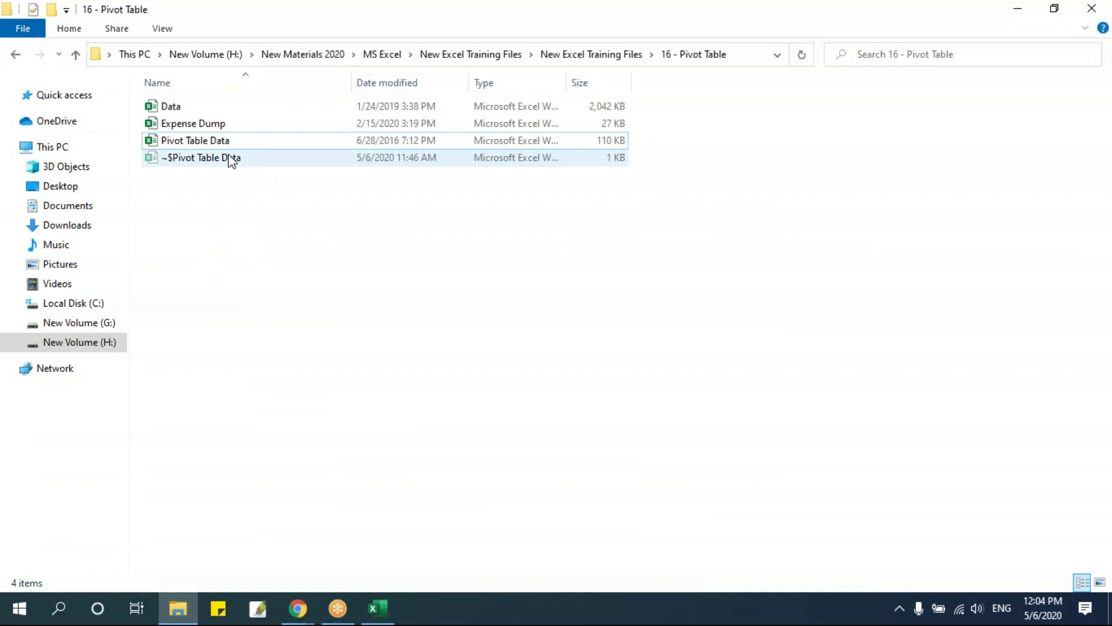
left_click(380, 596)
left_click(369, 441)
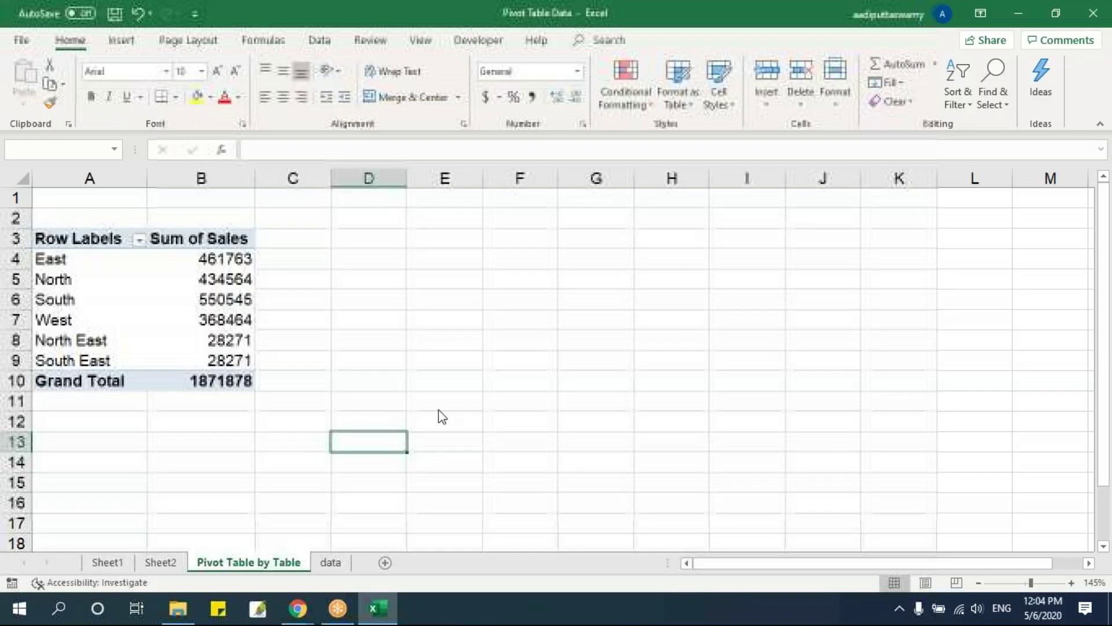
key("ctrl+w")
left_click(547, 324)
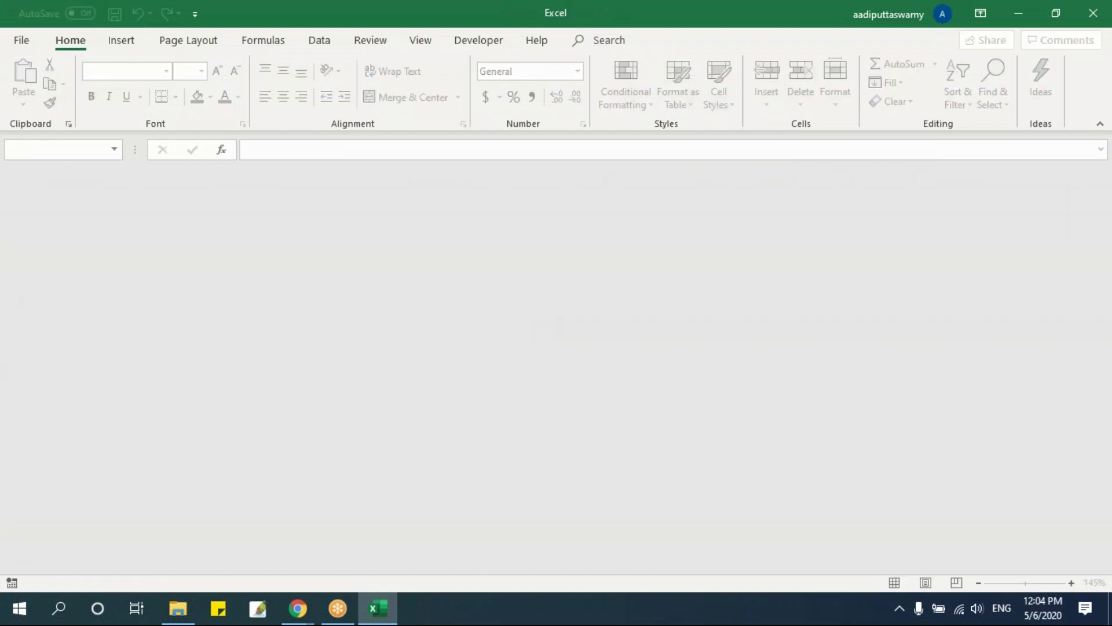
Open the Expense Dump workbook from the 16 - Pivot Table folder
left_click(178, 608)
left_click(228, 127)
double_click(228, 128)
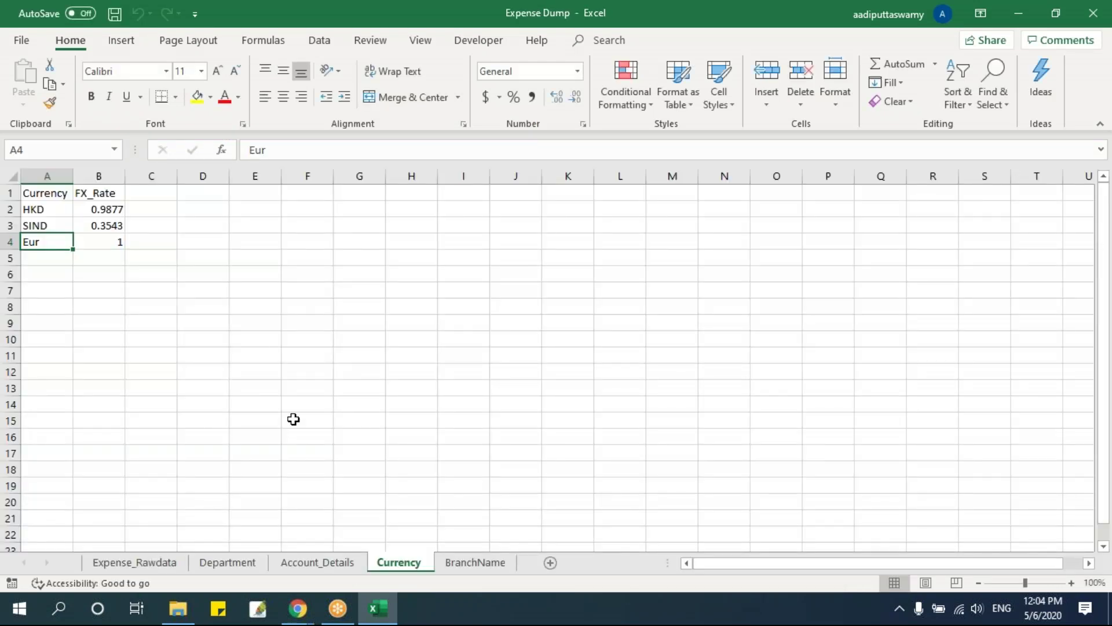
Examine the Expense_Rawdata sheet's business unit, journal ID, account number, currency and department columns
left_click(140, 564)
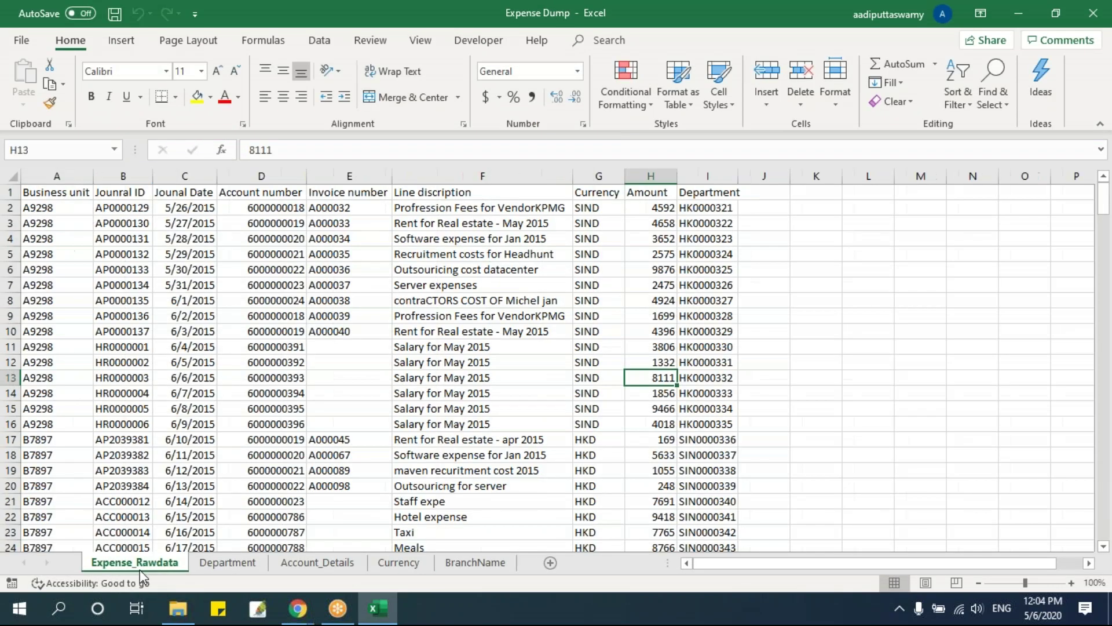
left_click(161, 342)
left_click_drag(65, 210, 62, 437)
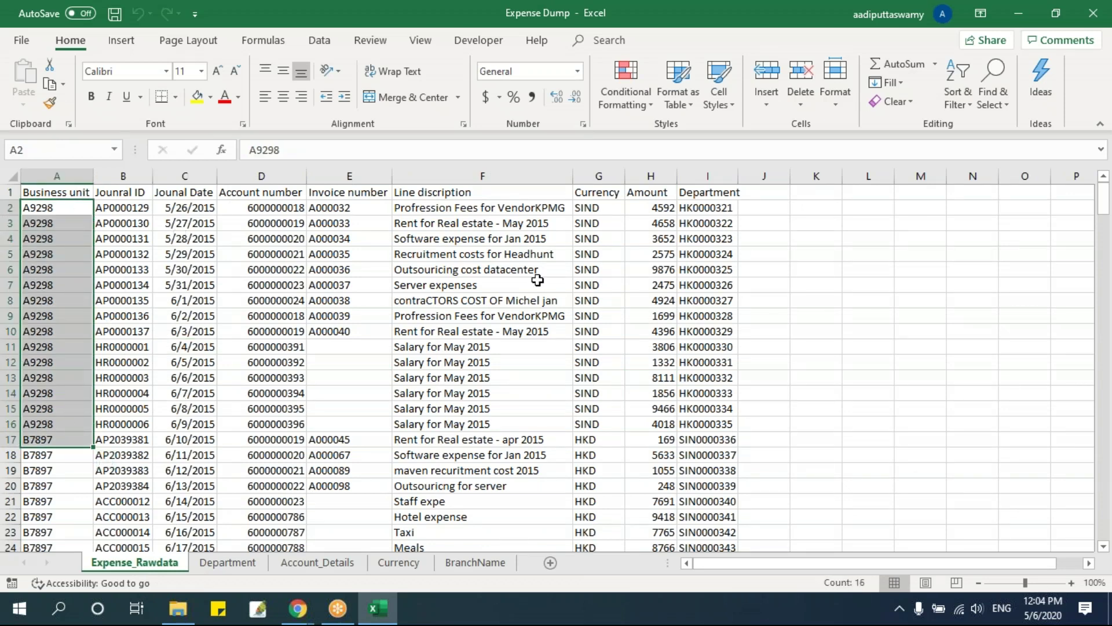
left_click_drag(58, 194, 721, 455)
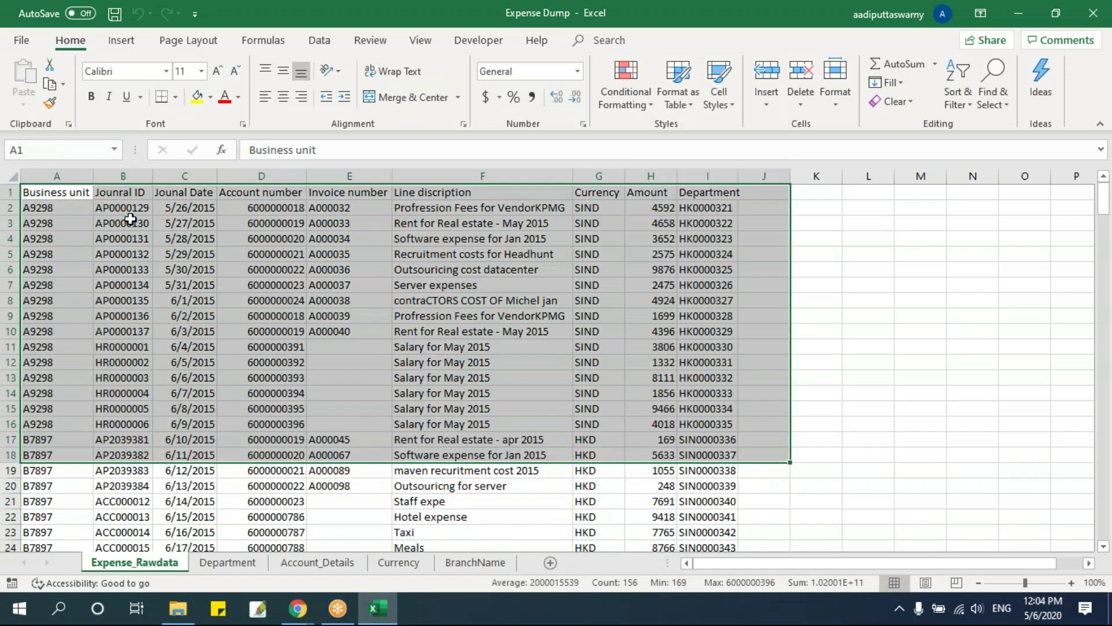
left_click_drag(125, 223, 122, 330)
left_click_drag(281, 208, 280, 426)
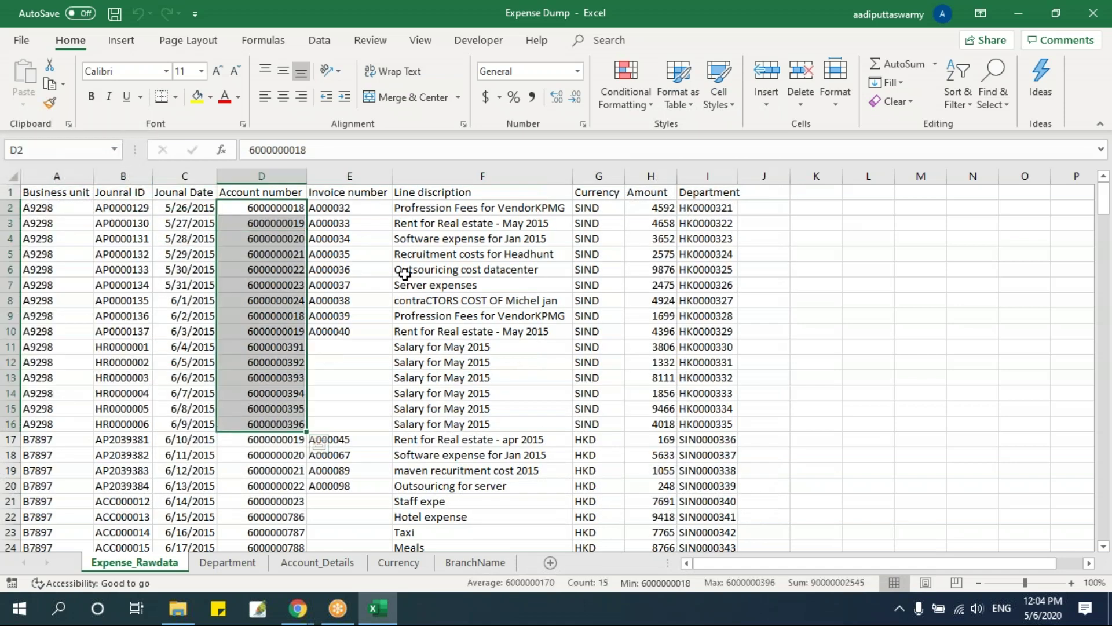
left_click_drag(600, 208, 620, 420)
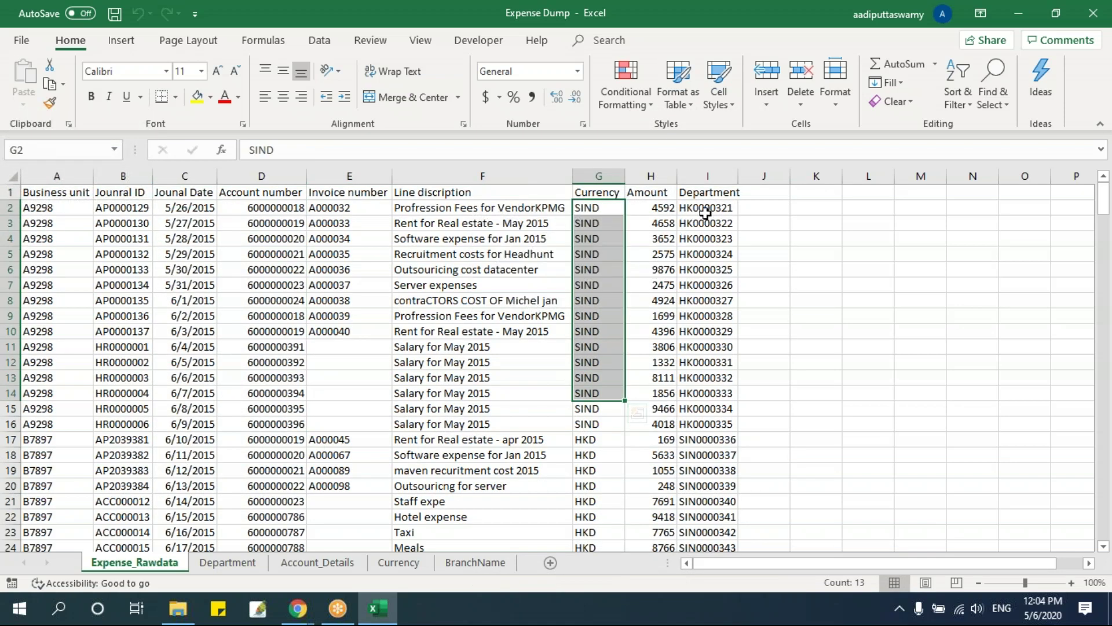
left_click_drag(704, 210, 704, 394)
left_click(65, 210)
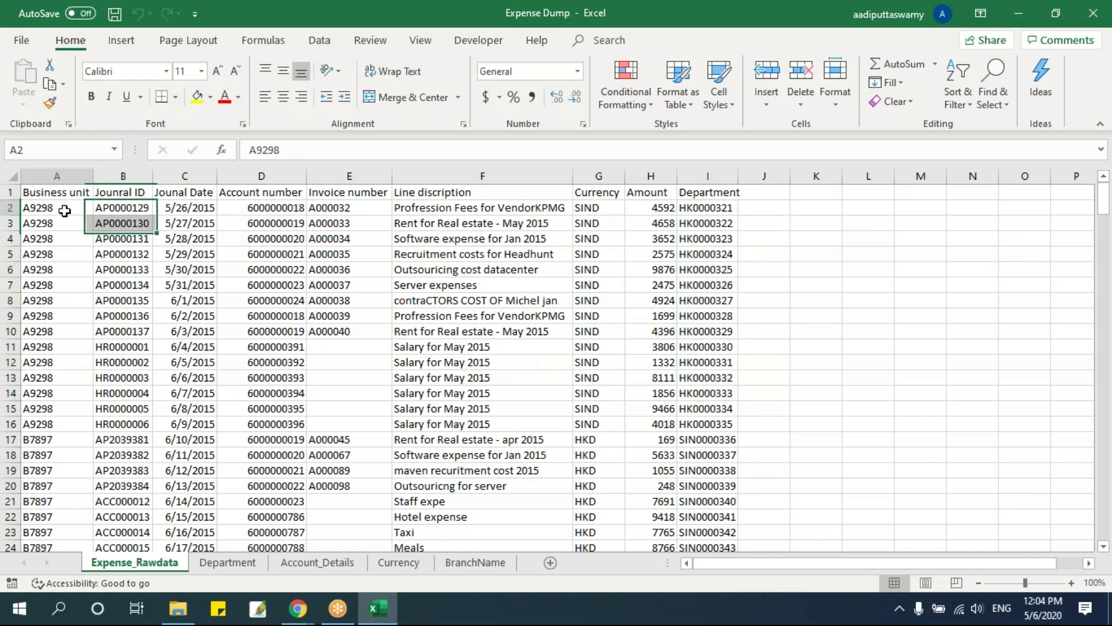
left_click(717, 210)
Examine the codes and names on the Department sheet and compare them with the Department column in Expense_Rawdata
left_click(227, 563)
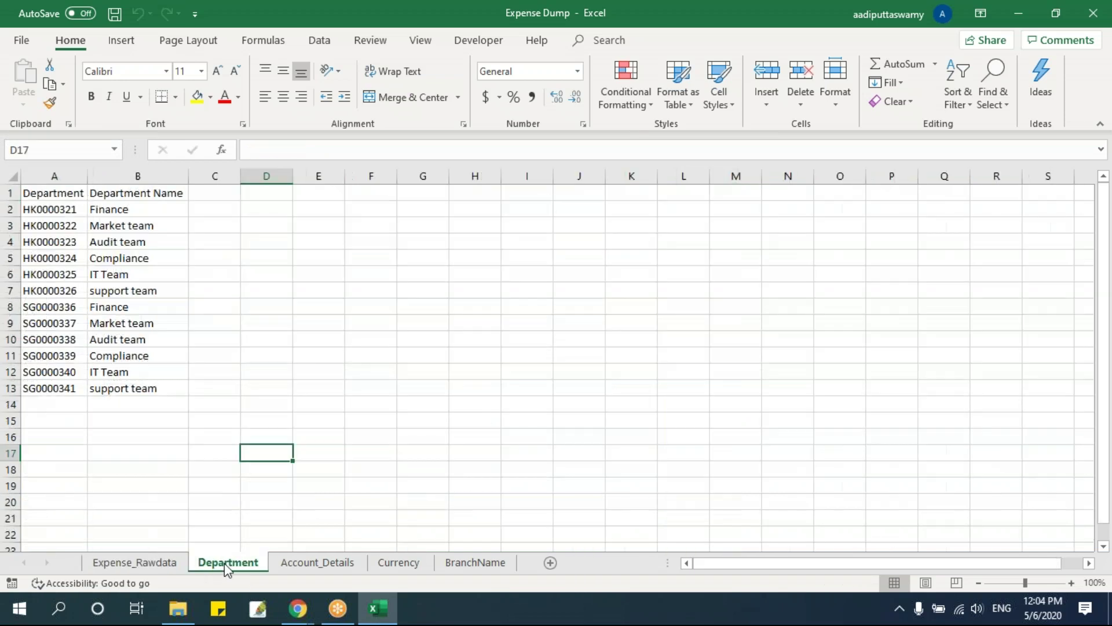
left_click_drag(33, 212, 138, 307)
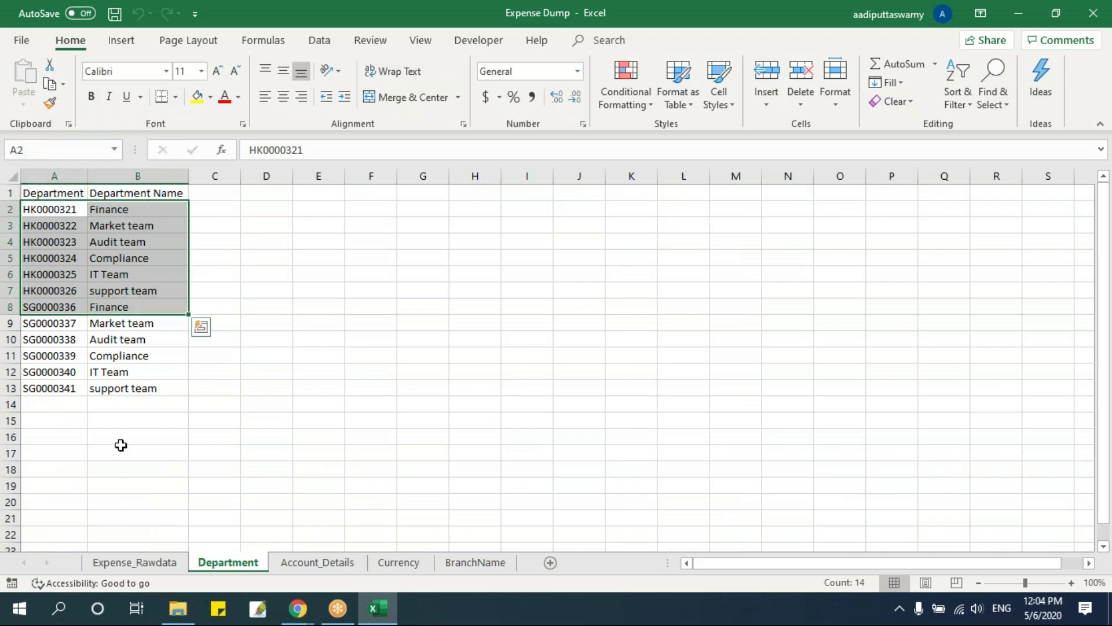
left_click(30, 211)
left_click(139, 211)
left_click(135, 562)
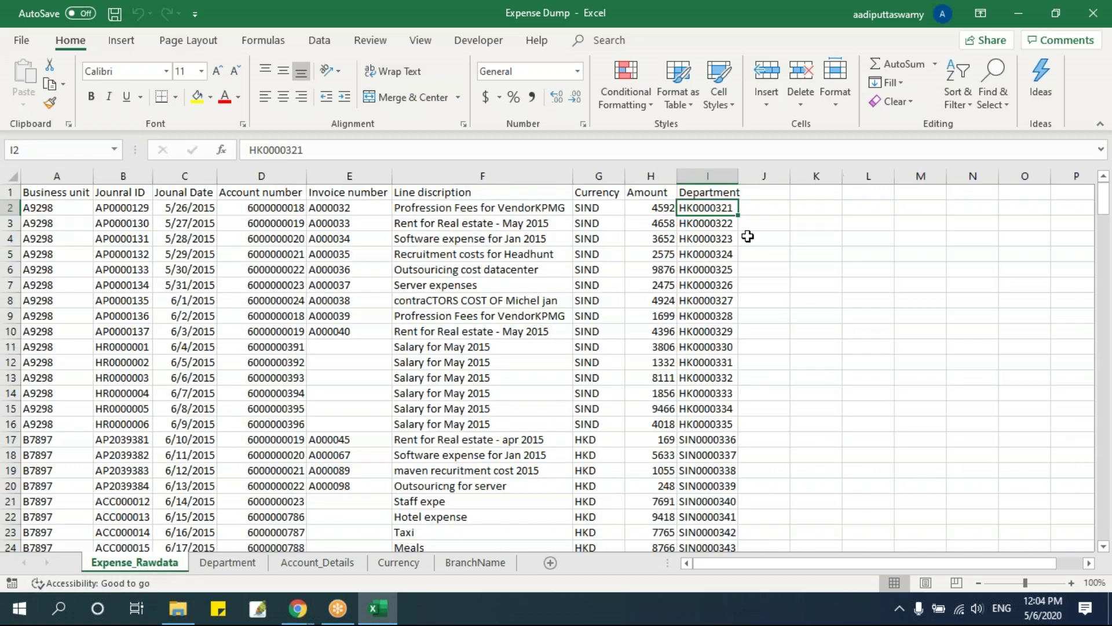
Compare the Department and Account_Details lookup sheets with the department codes and account numbers in Expense_Rawdata
left_click(255, 562)
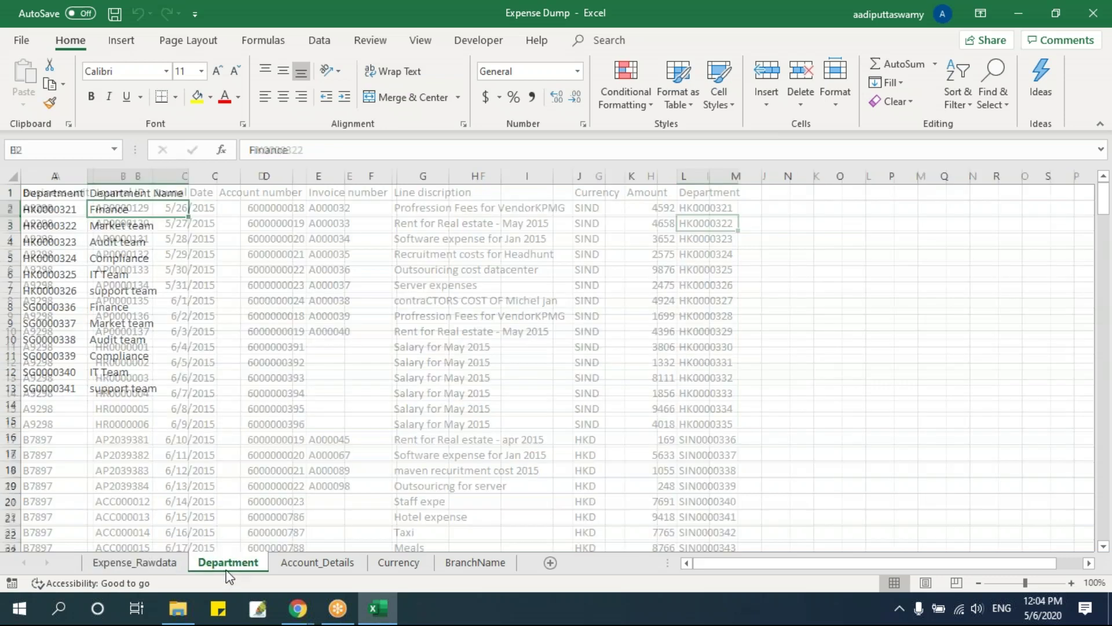
left_click(113, 235)
left_click(169, 565)
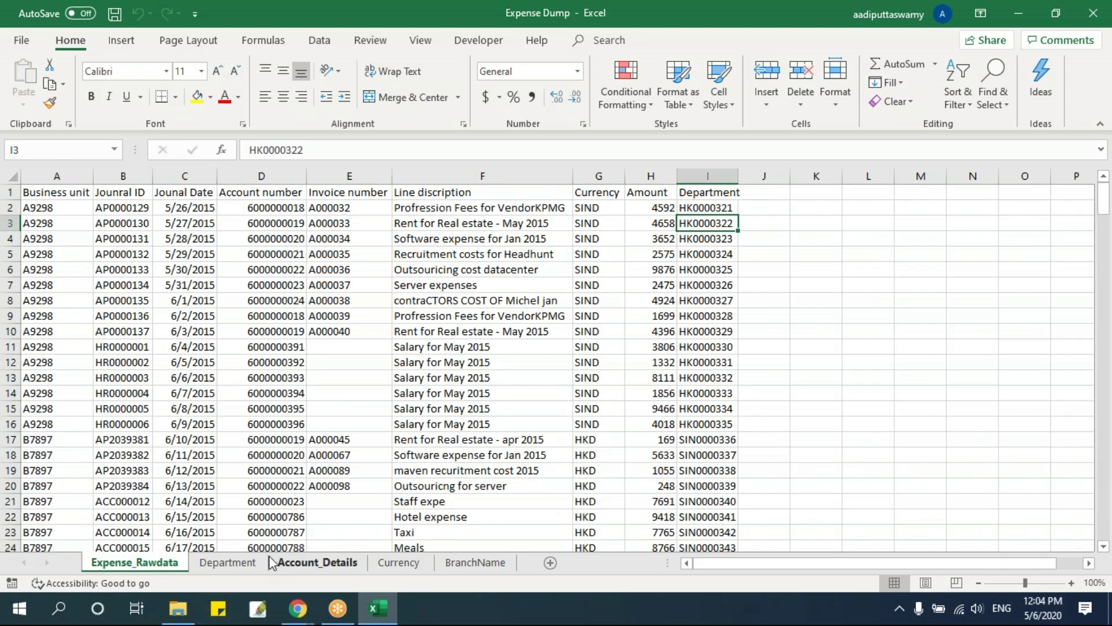
left_click(310, 565)
left_click_drag(95, 210, 148, 515)
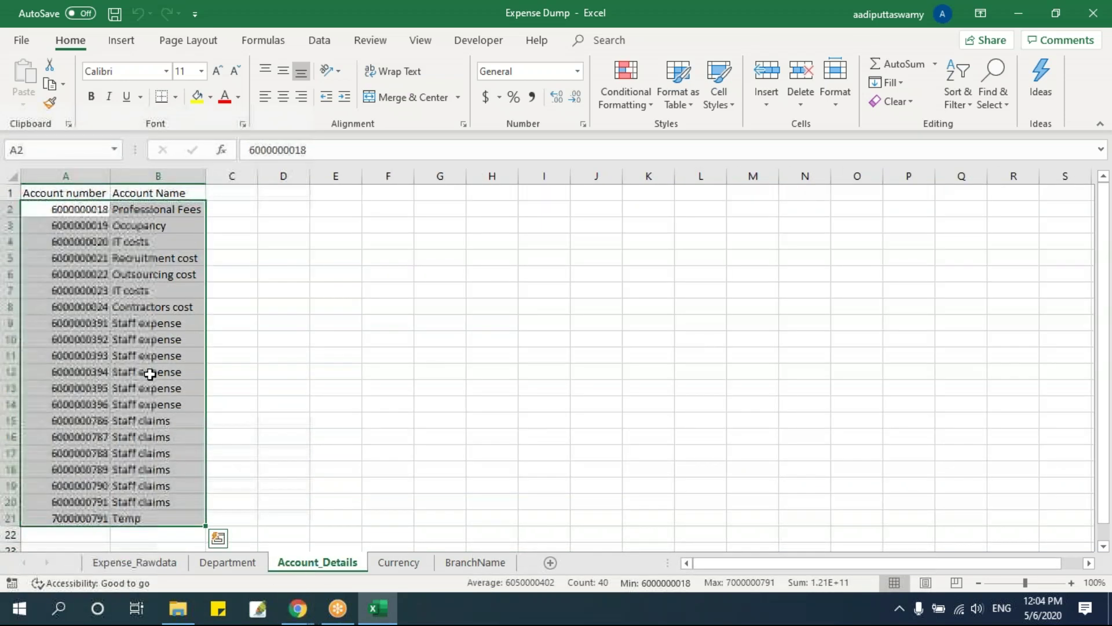
left_click(176, 565)
left_click_drag(272, 207, 272, 472)
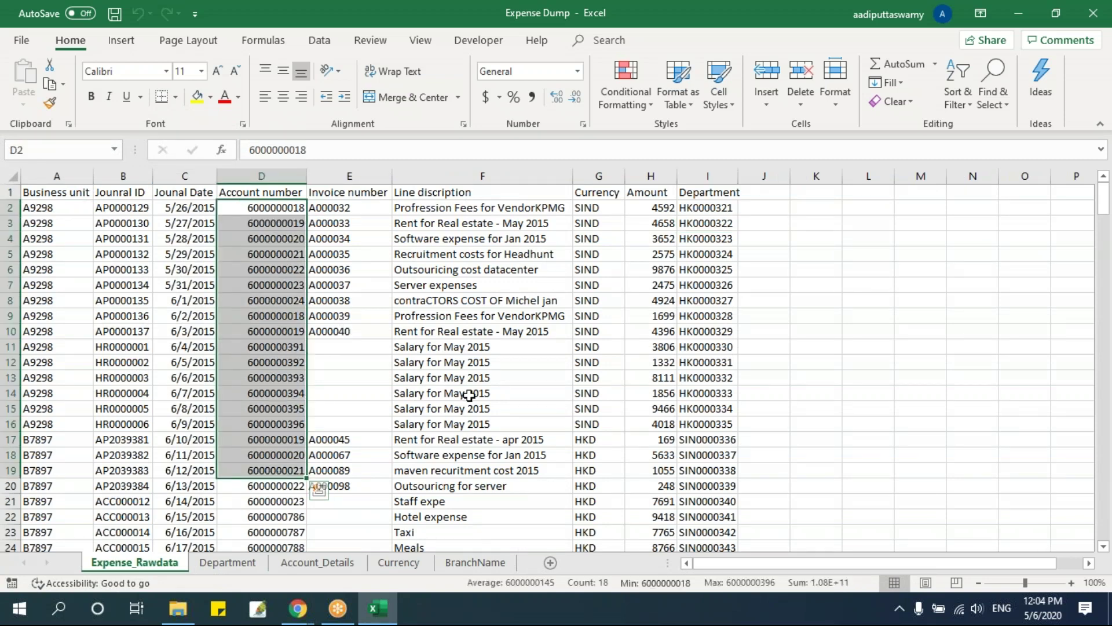
left_click(721, 270)
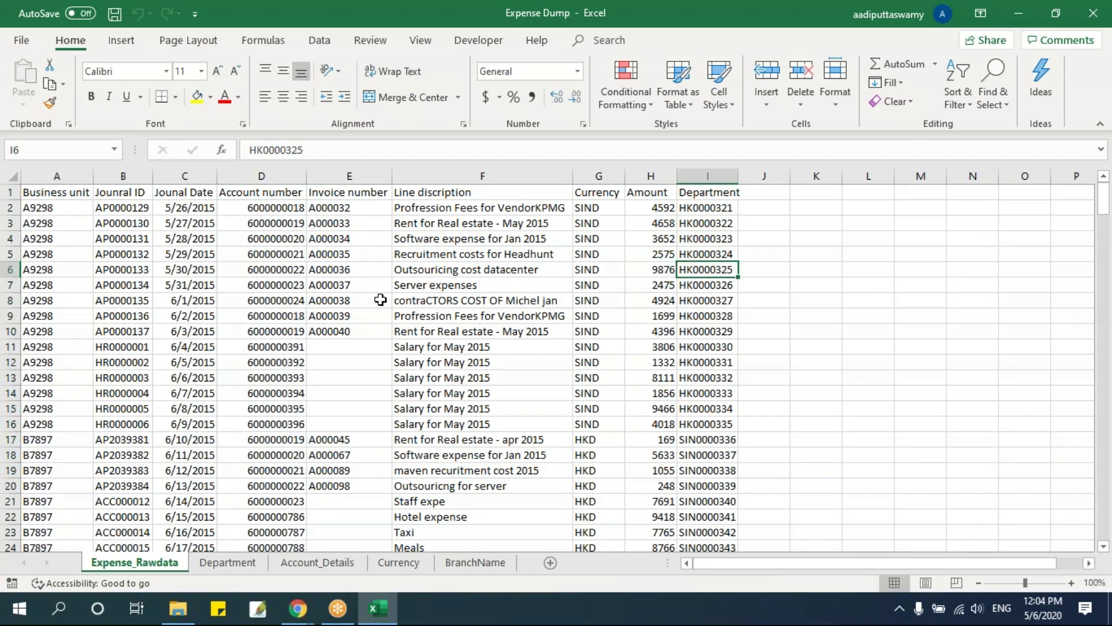
left_click_drag(707, 208, 720, 378)
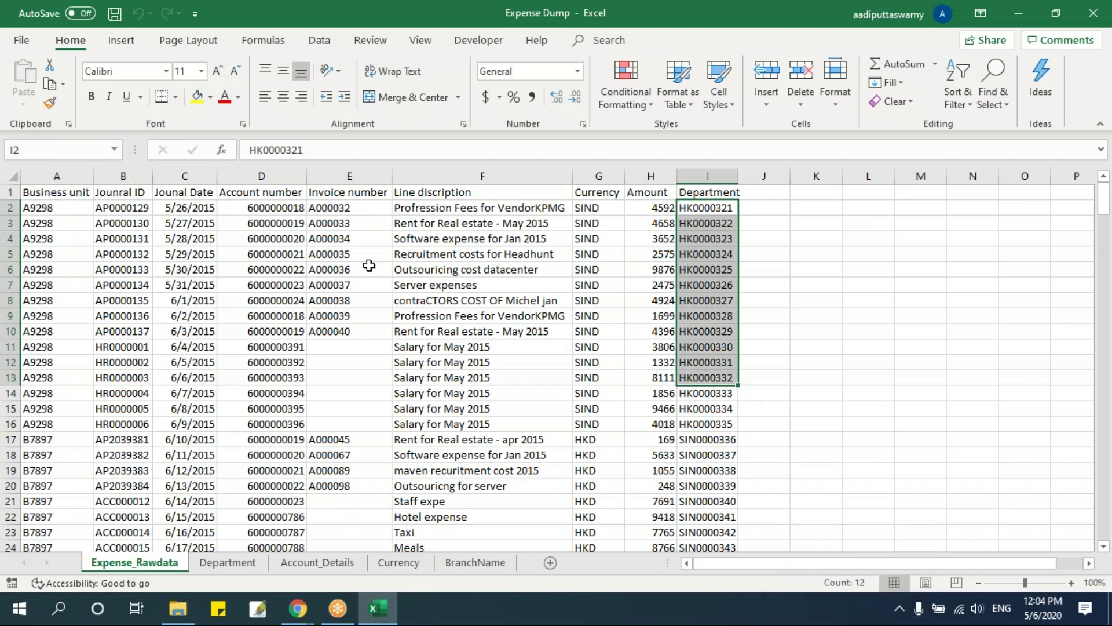
left_click_drag(277, 208, 277, 385)
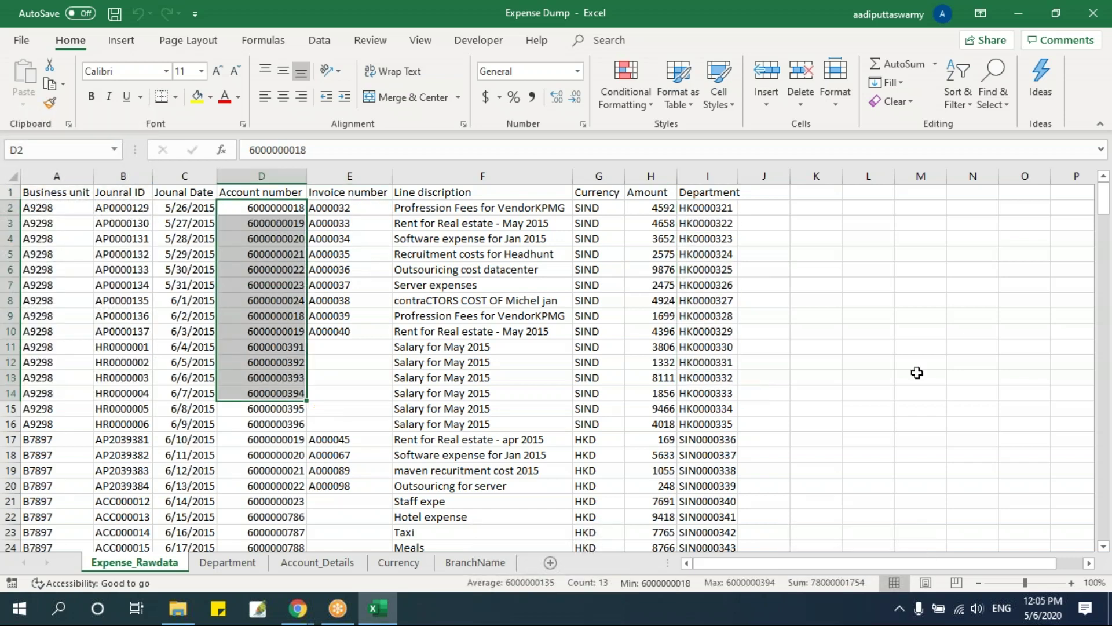
left_click_drag(766, 209, 751, 507)
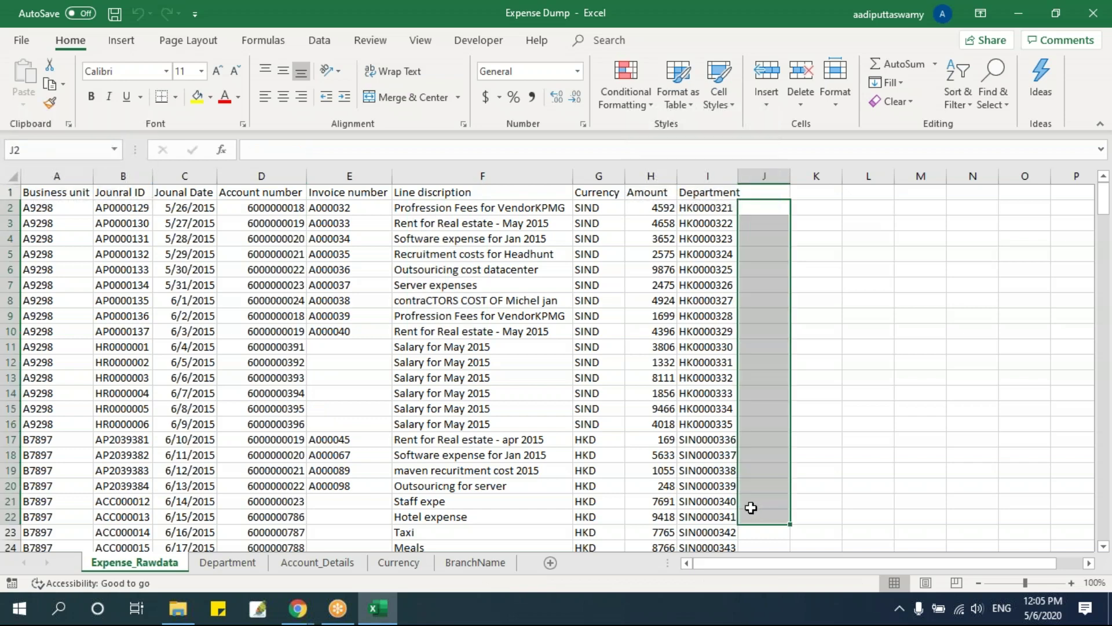
Review the Department, Account_Details, Currency and BranchName sheets, then examine the data range on Expense_Rawdata
left_click(532, 409)
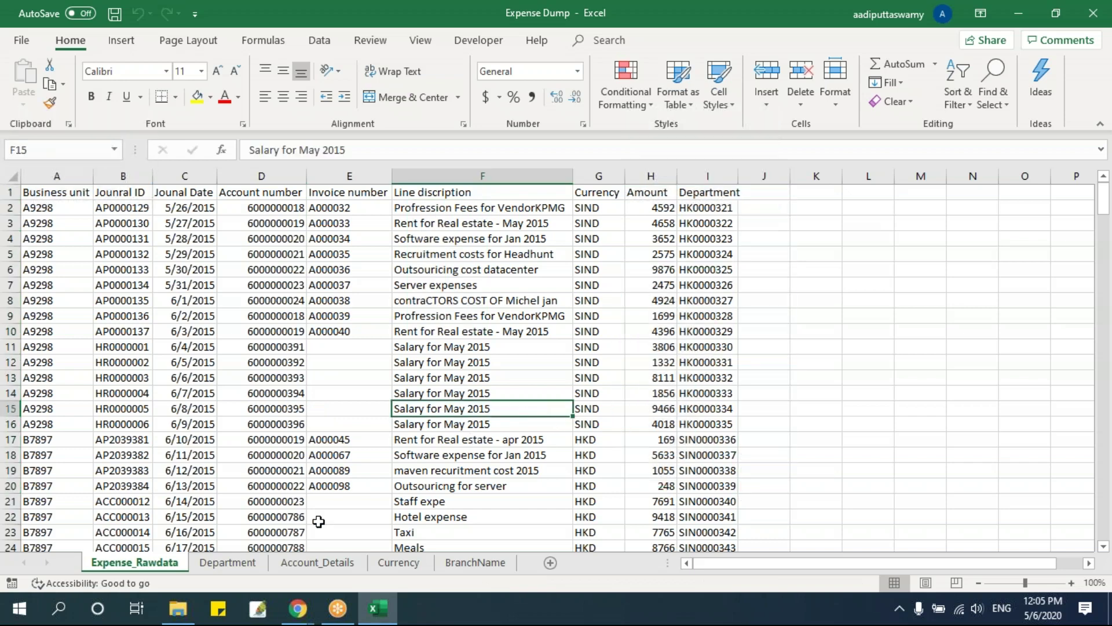
left_click(243, 563)
left_click(319, 563)
left_click(399, 563)
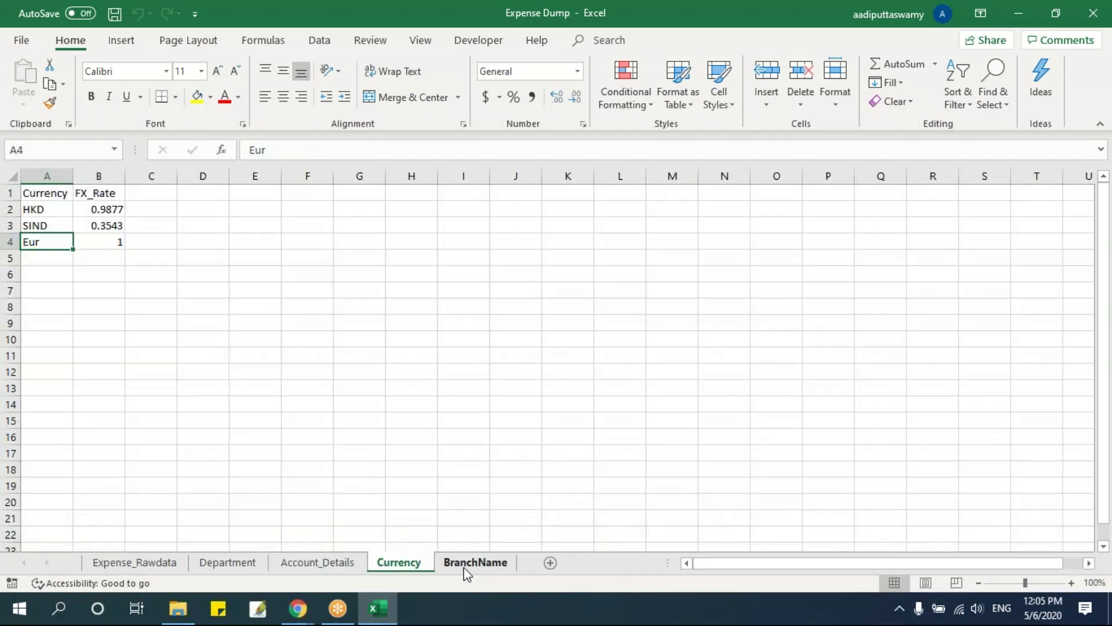
left_click(458, 563)
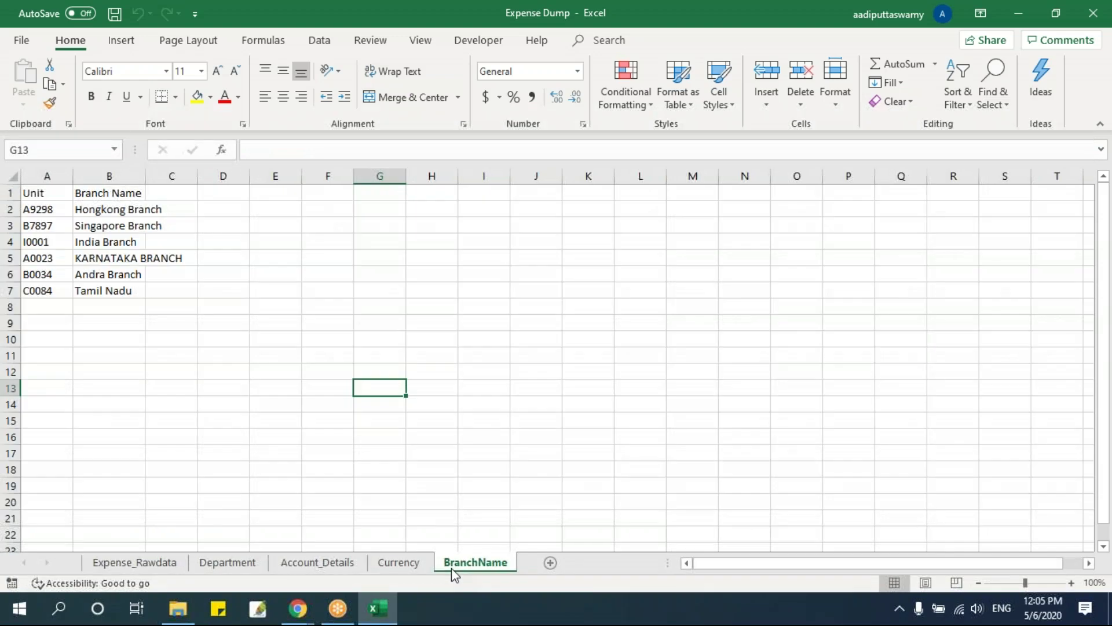
left_click(153, 563)
left_click(289, 331)
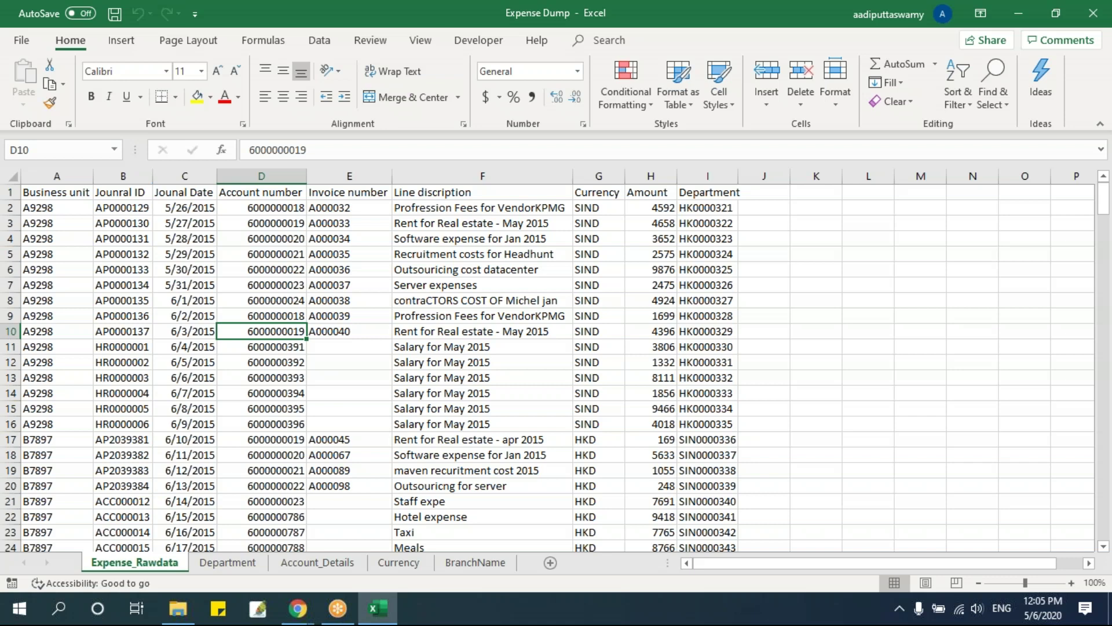
left_click(124, 315)
left_click(233, 375)
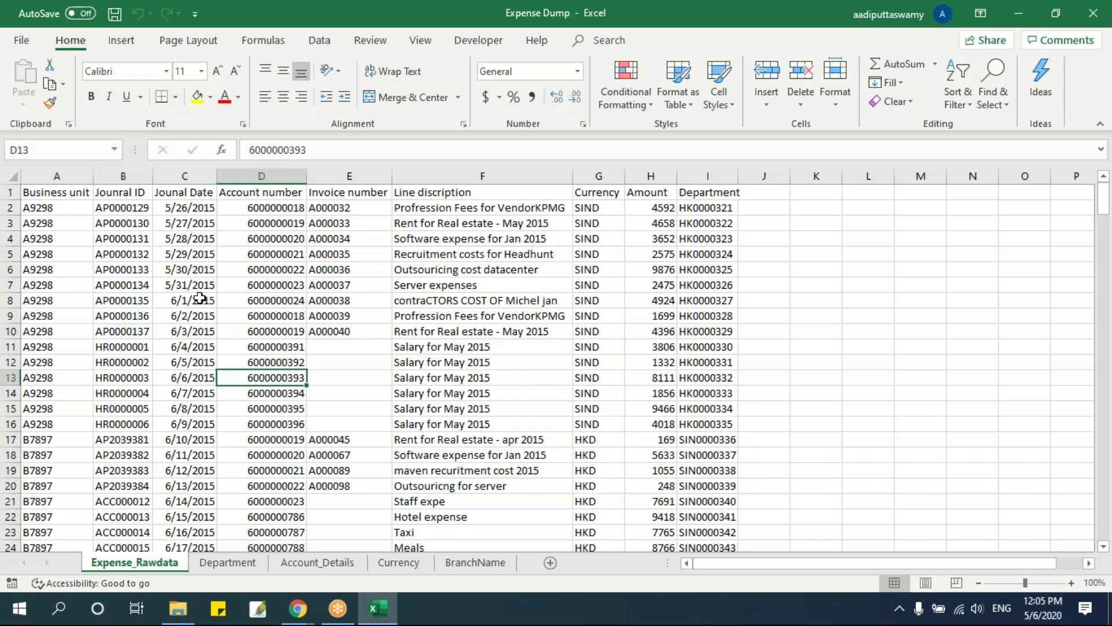
left_click_drag(66, 193, 688, 499)
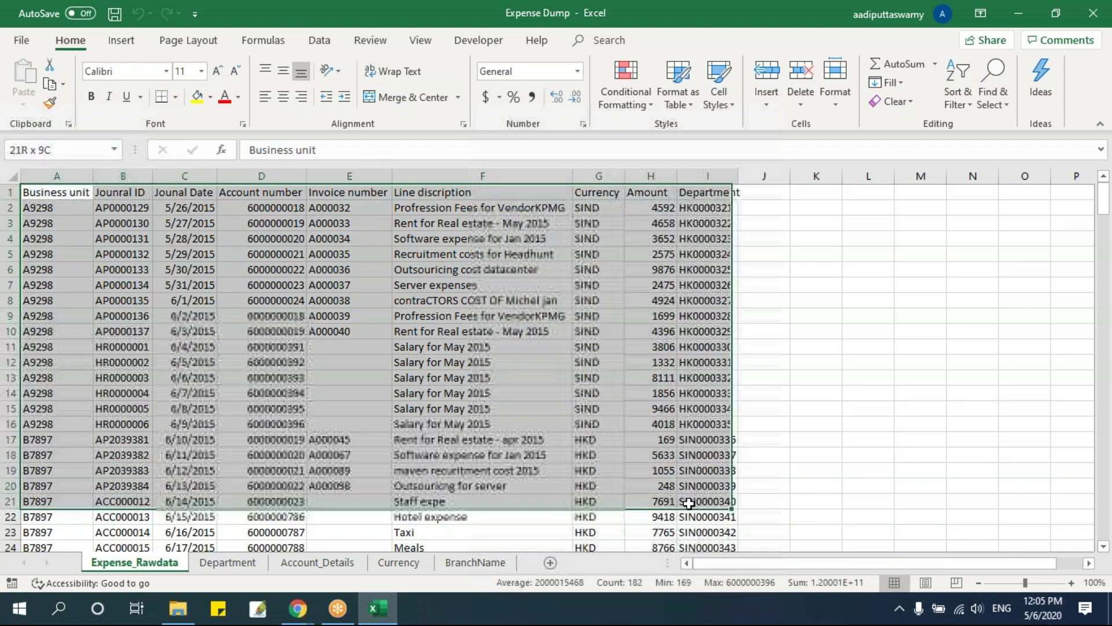
left_click(355, 330)
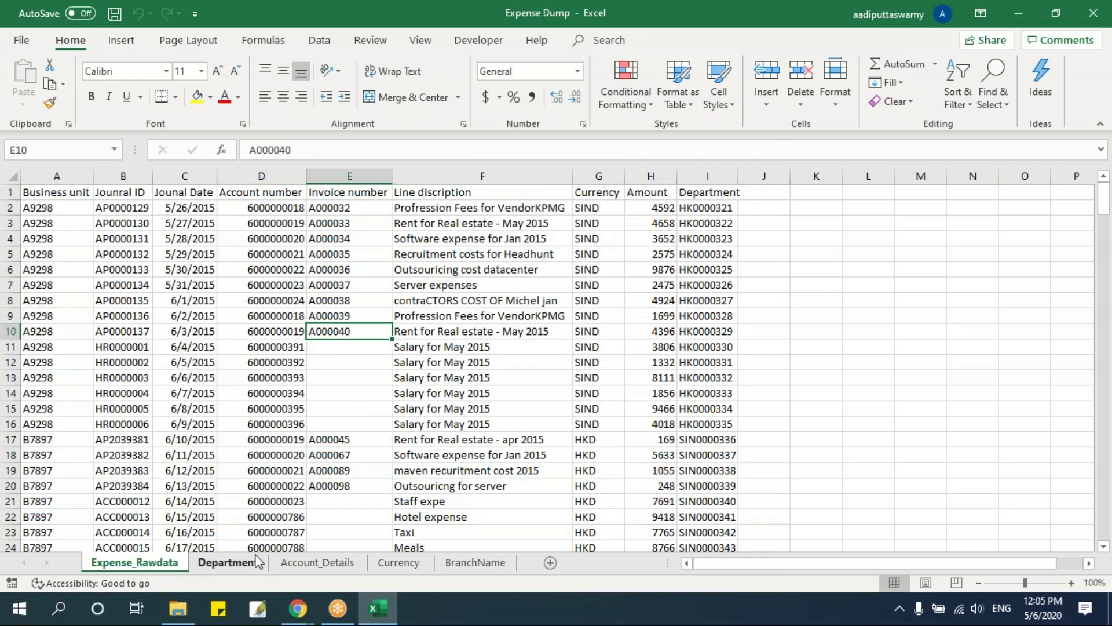
left_click(122, 305)
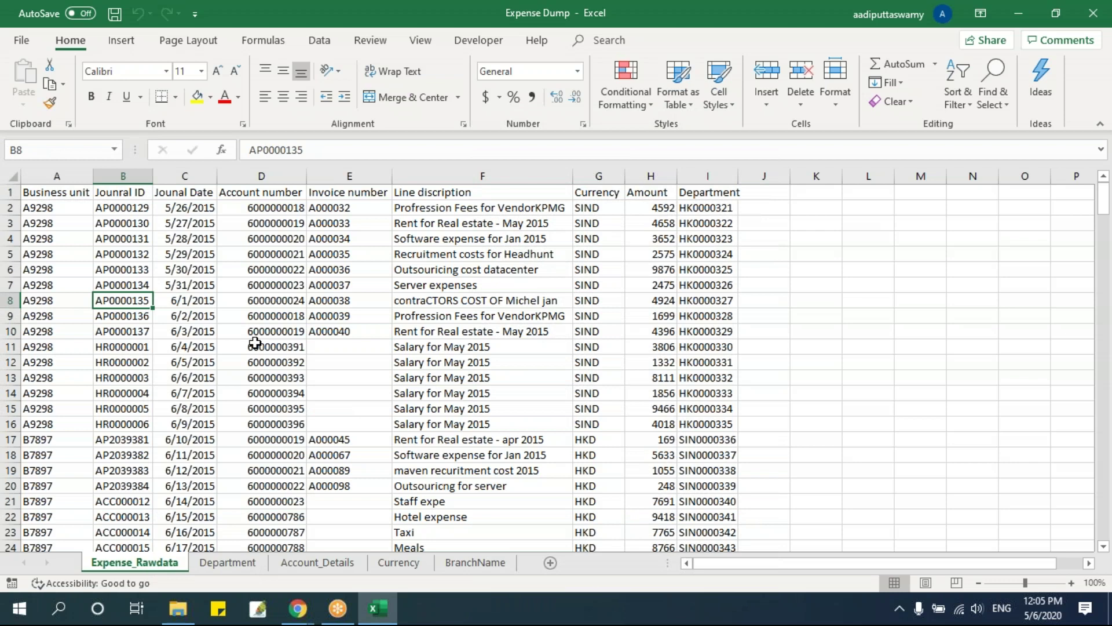
Convert the whole data range on the Expense_Rawdata sheet into a table with headers
left_click(275, 268)
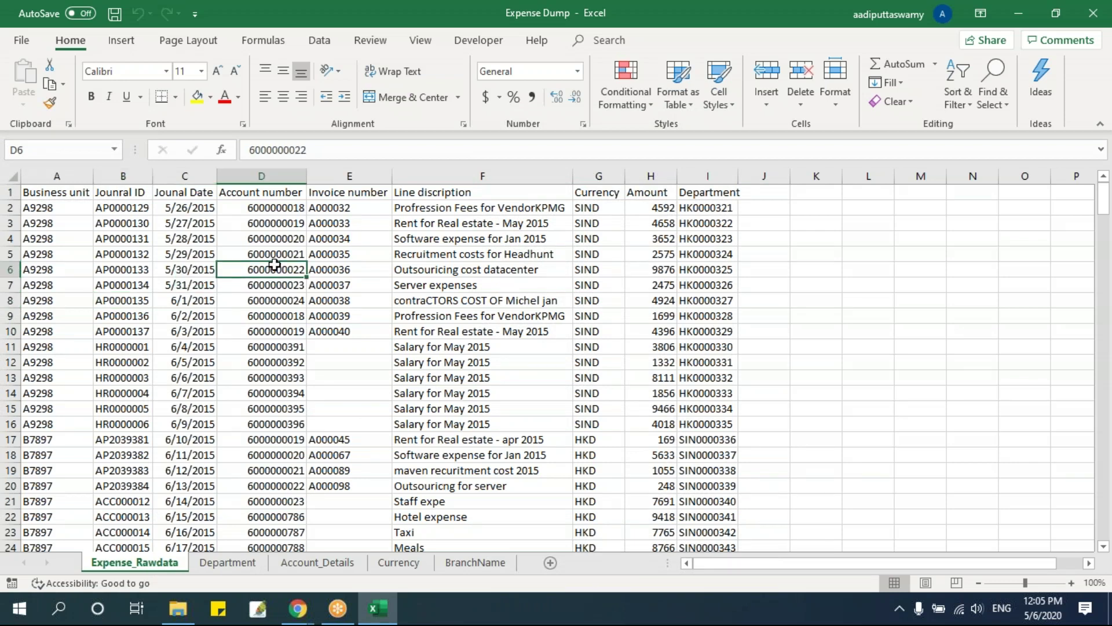
left_click(128, 41)
left_click(141, 81)
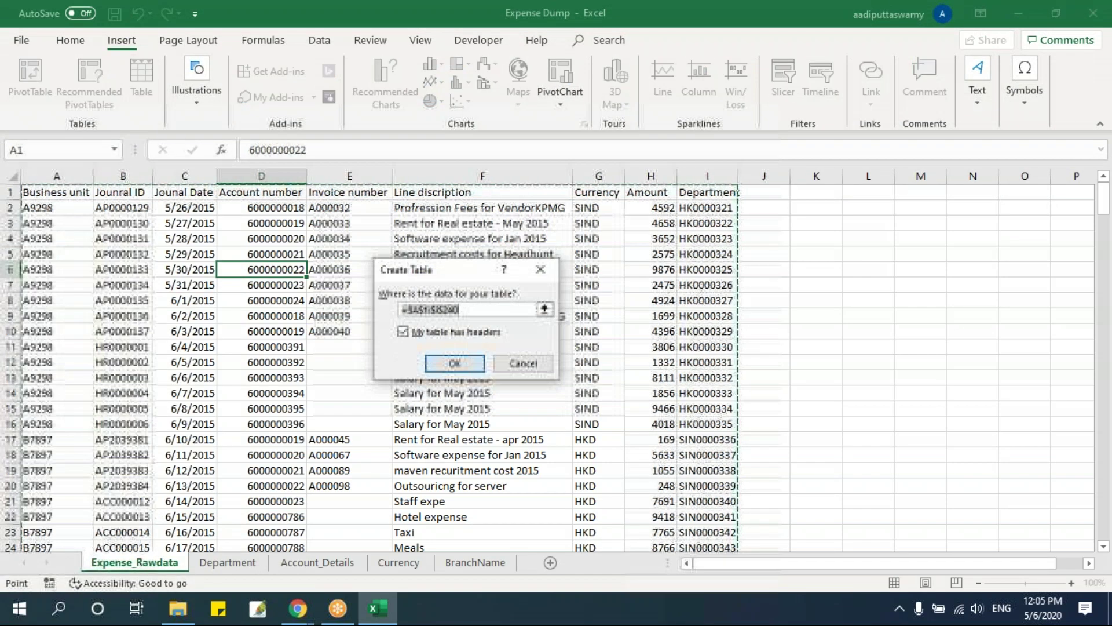
left_click(455, 363)
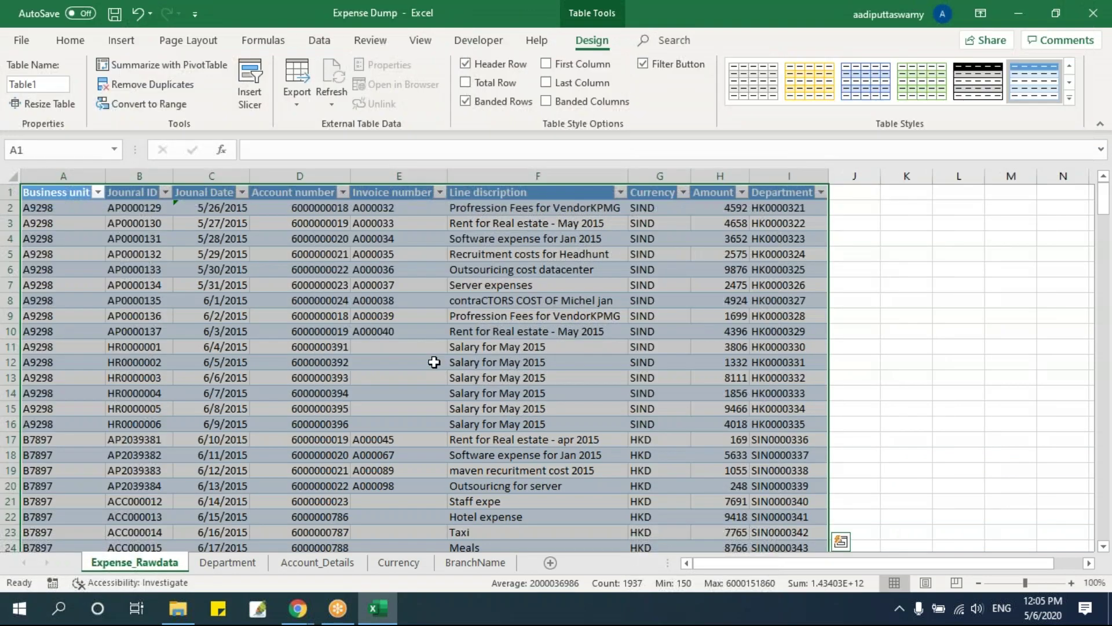
Rename the Expense_Rawdata table as tblMain
left_click(338, 314)
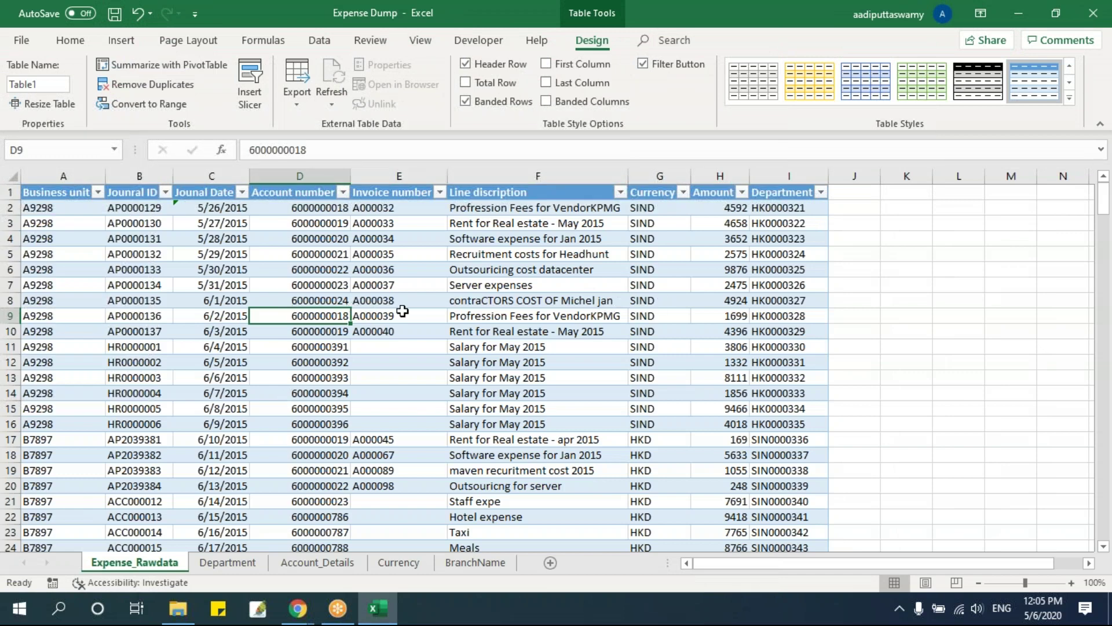
left_click(46, 84)
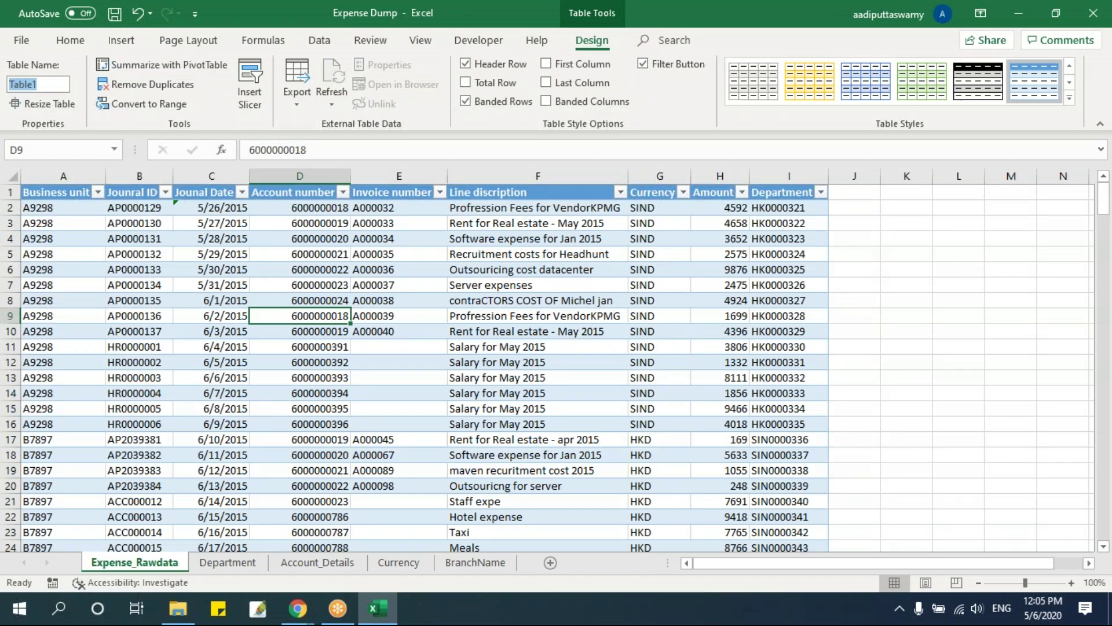
type("t")
key("Return")
left_click(347, 352)
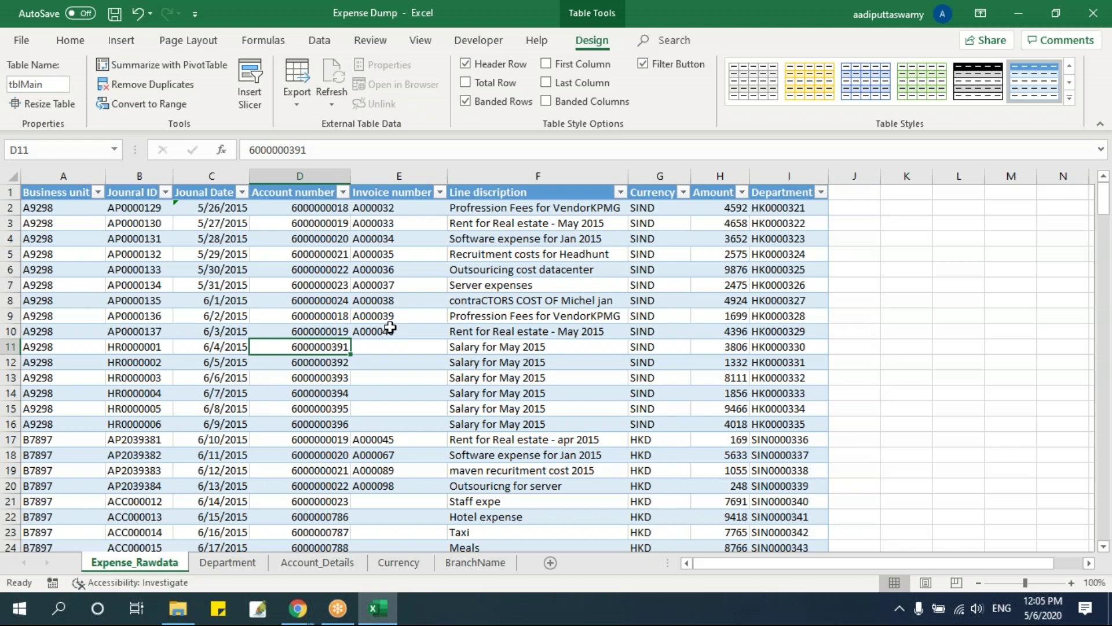
Convert the department list in A1:B13 on the Department sheet into a table with headers
left_click(234, 562)
left_click(142, 320)
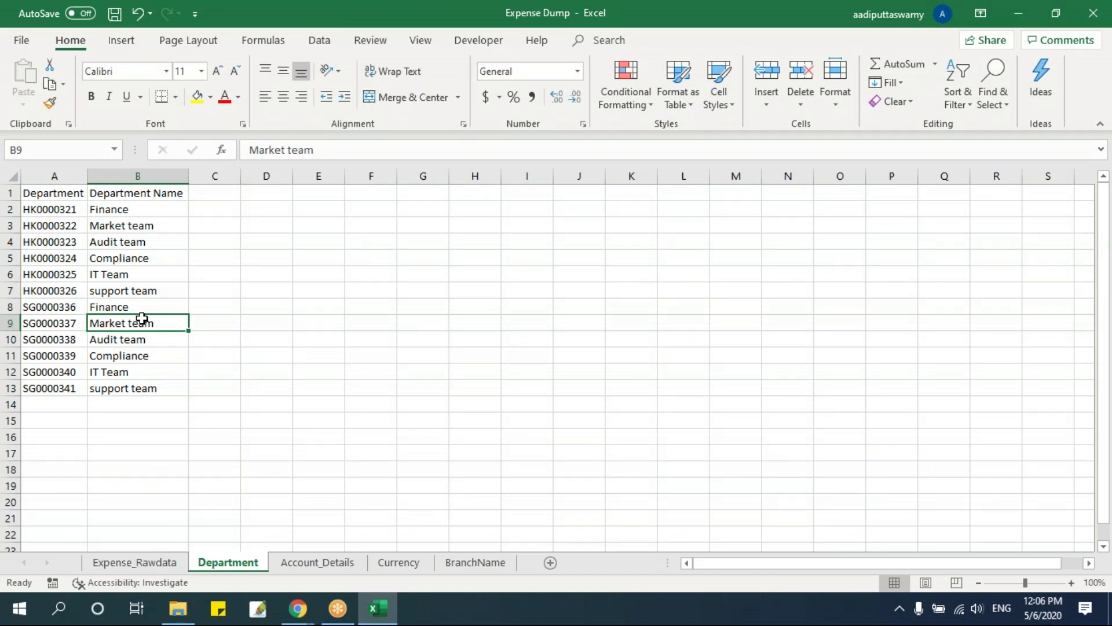
left_click(123, 245)
left_click(133, 43)
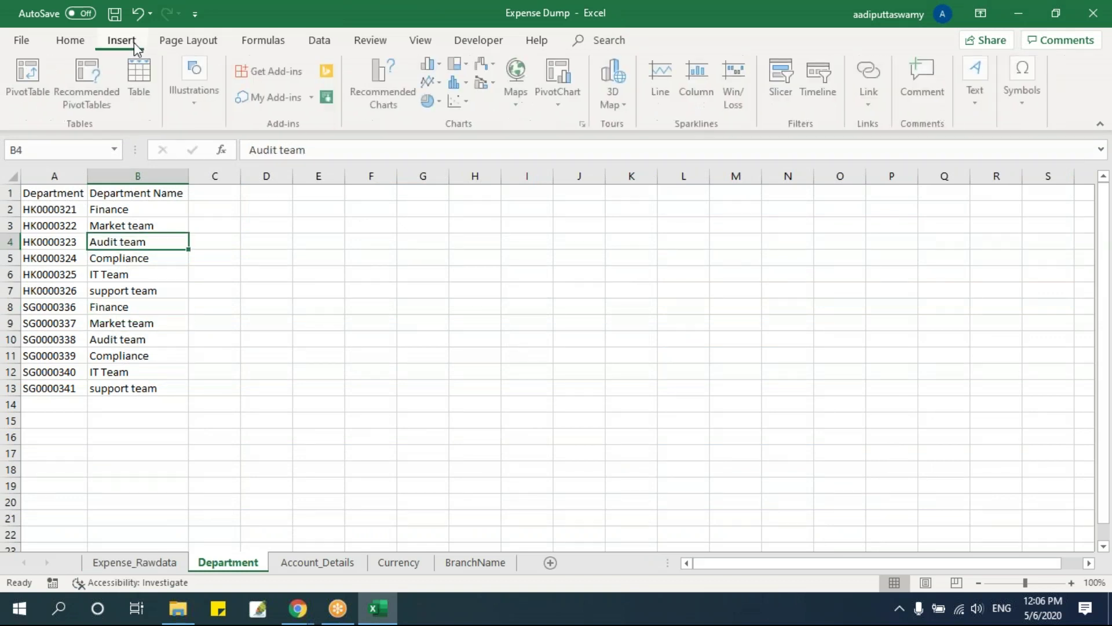
left_click(142, 88)
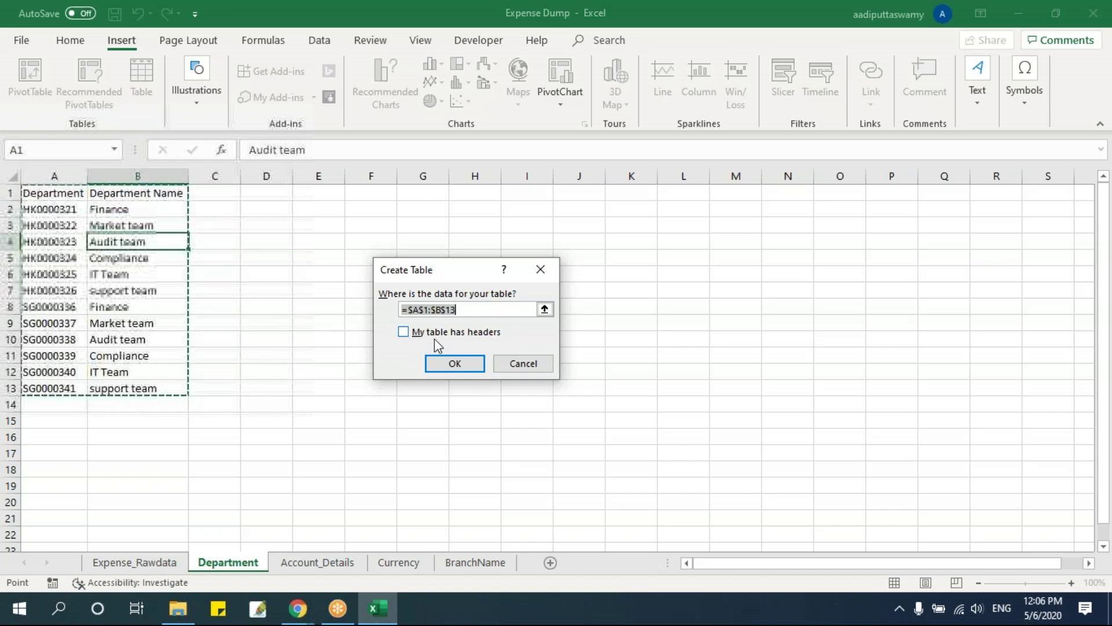
left_click(411, 335)
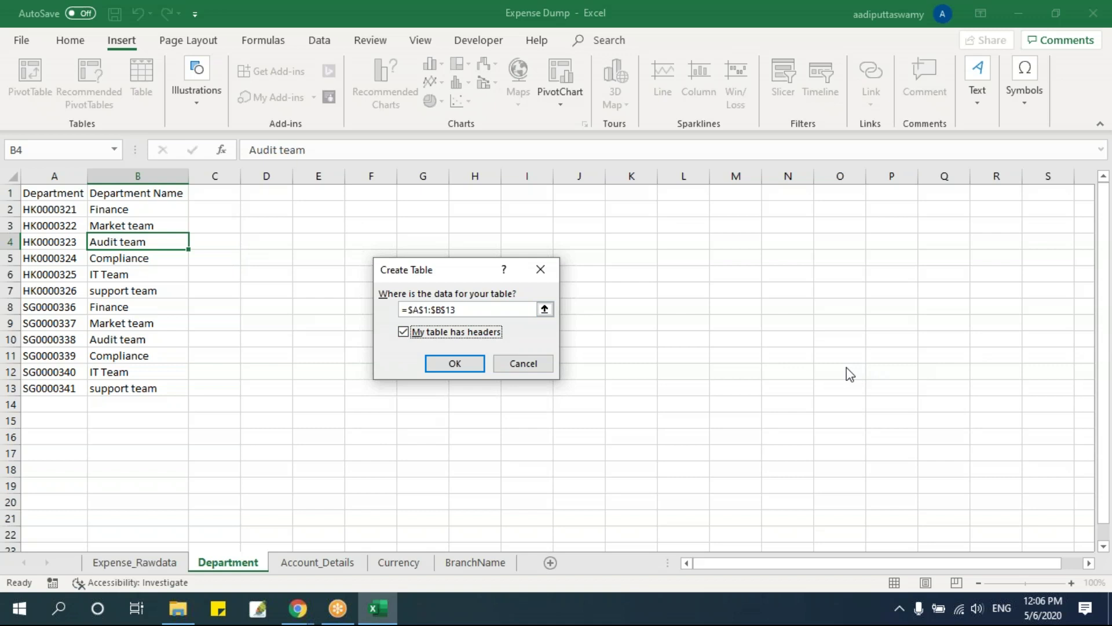
left_click(455, 364)
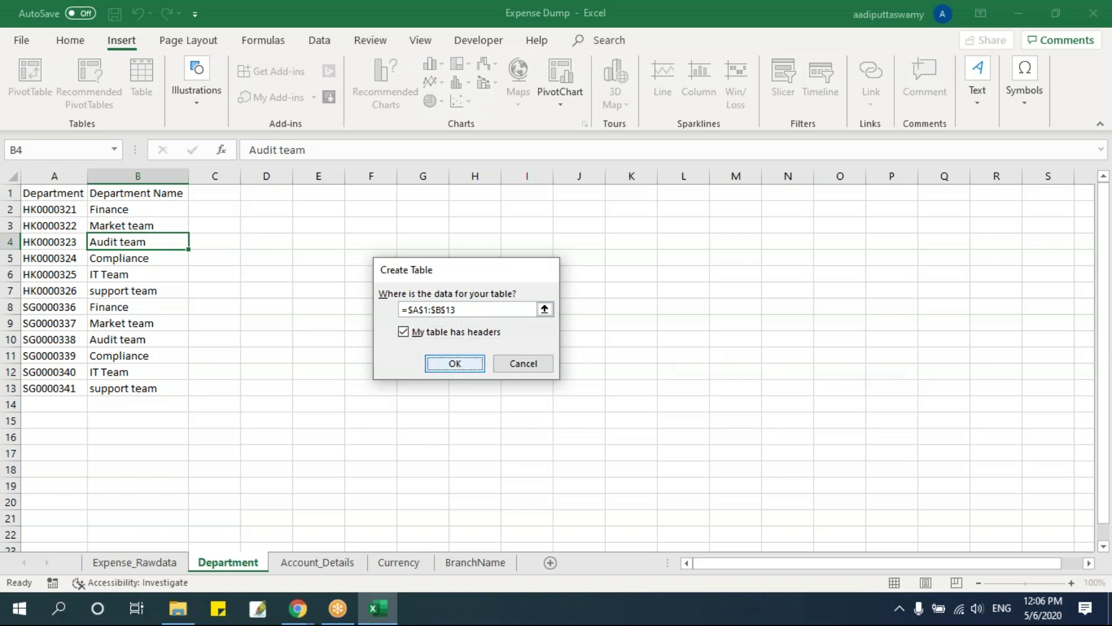
Convert the department list A1:B13 into a table with headers and name it tblDept
left_click(139, 240)
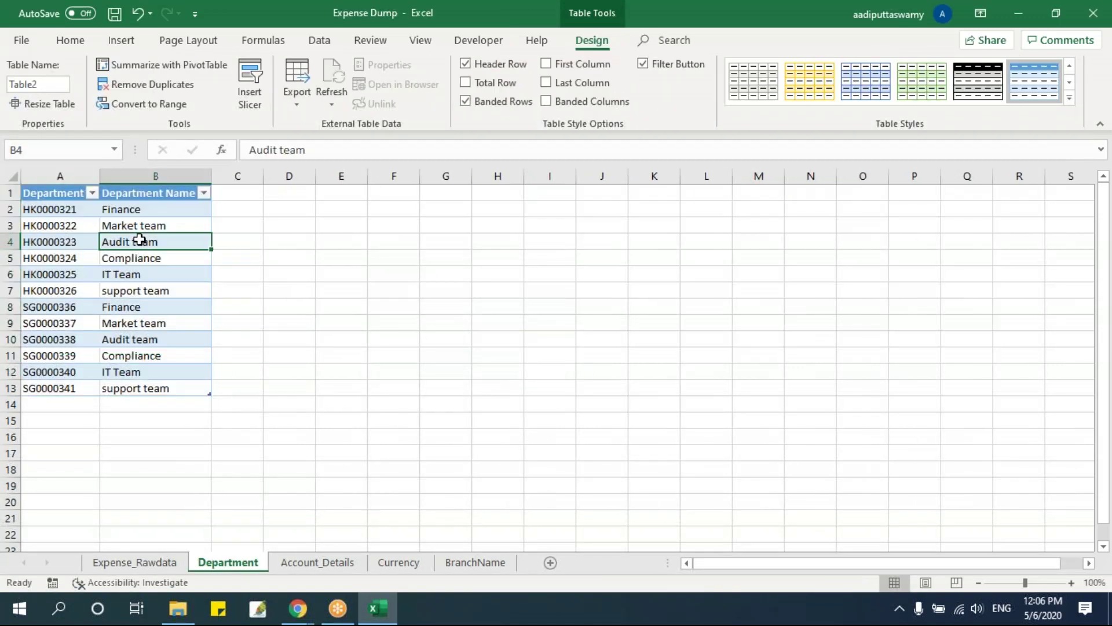
left_click(47, 85)
type("tblDepa")
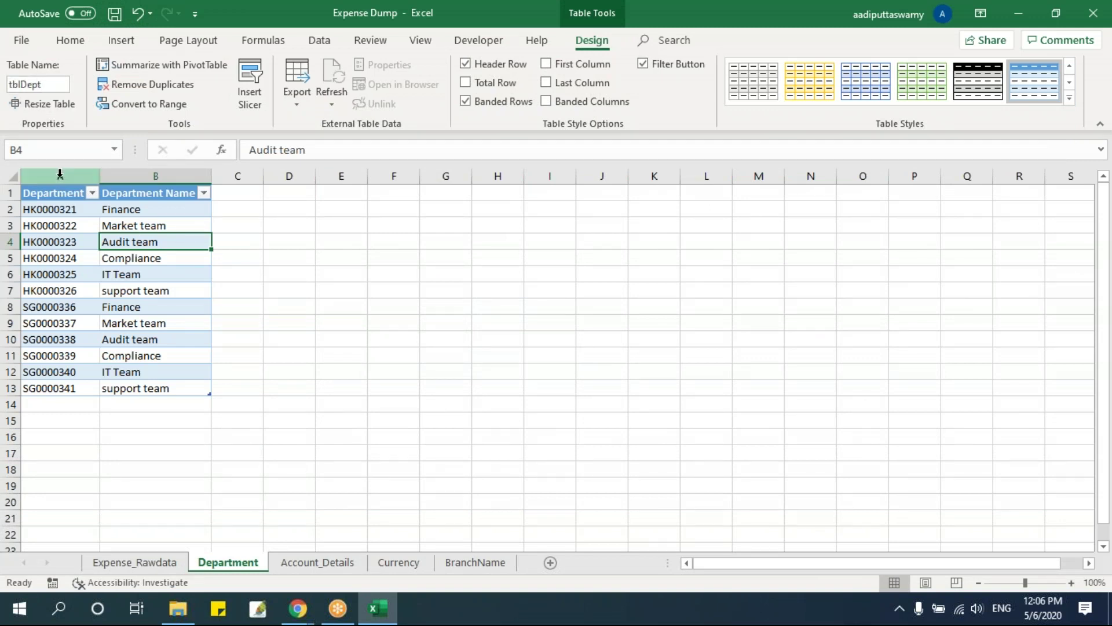
key("Return")
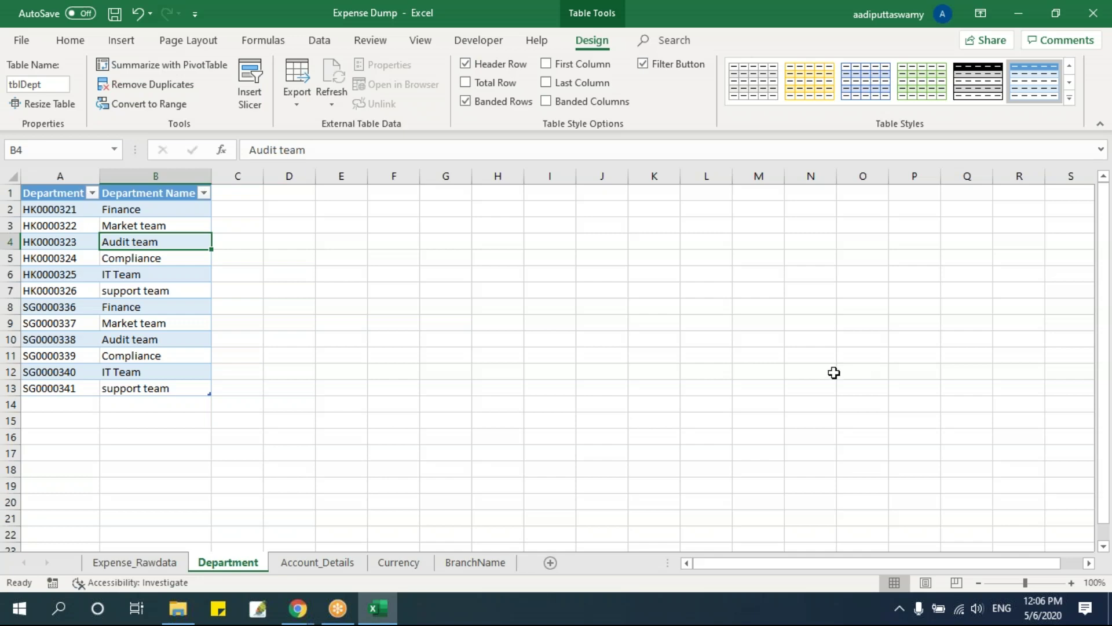
Convert the account list A1:B21 on the Account_Details sheet into a table with headers
left_click(317, 563)
left_click(145, 355)
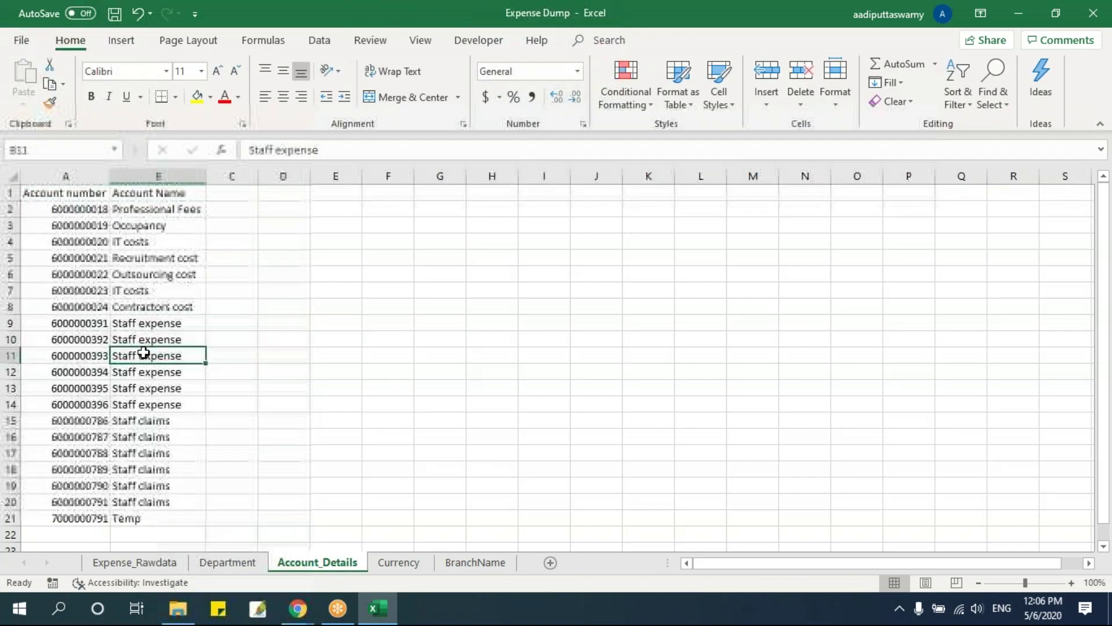
left_click(120, 40)
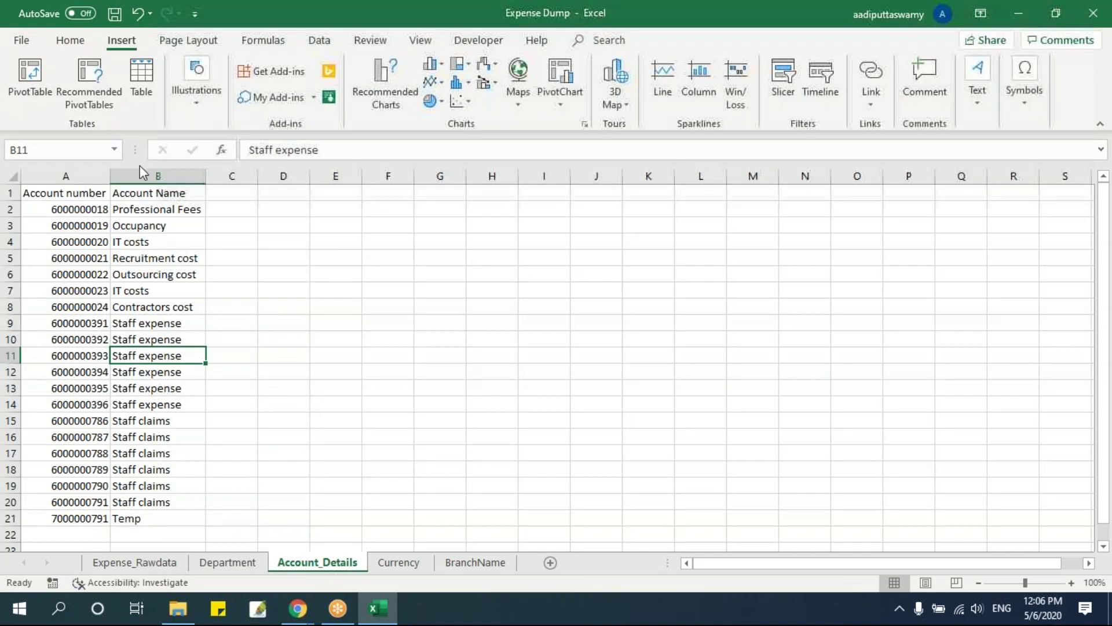
left_click(141, 78)
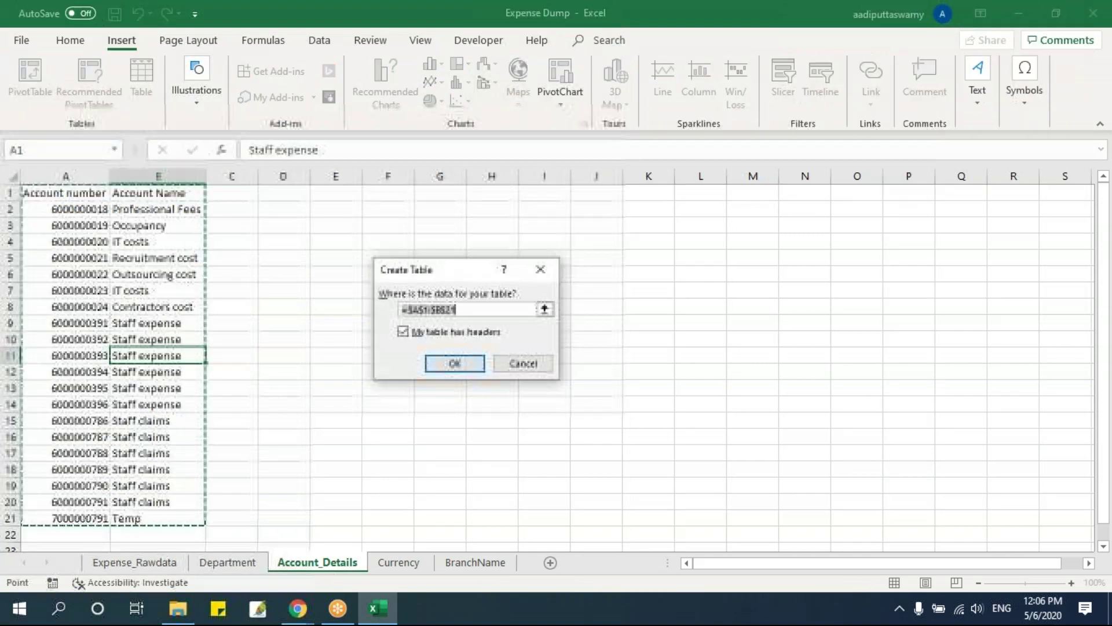
left_click(454, 363)
Name the table on the Account_Details sheet tblAcc
left_click(37, 84)
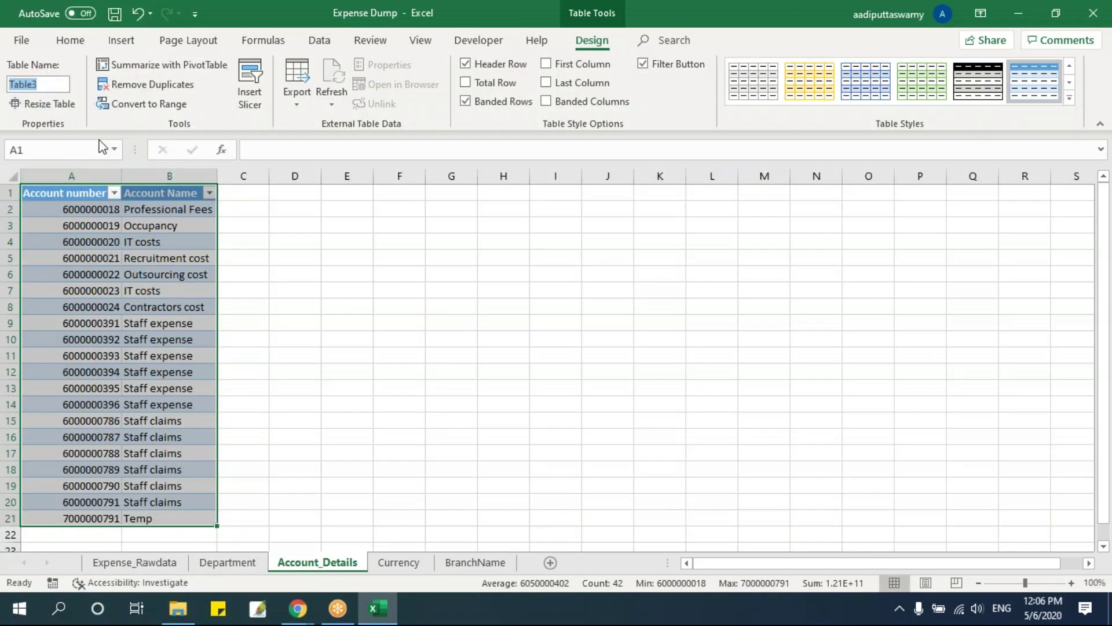
type("tblAcc")
key("Return")
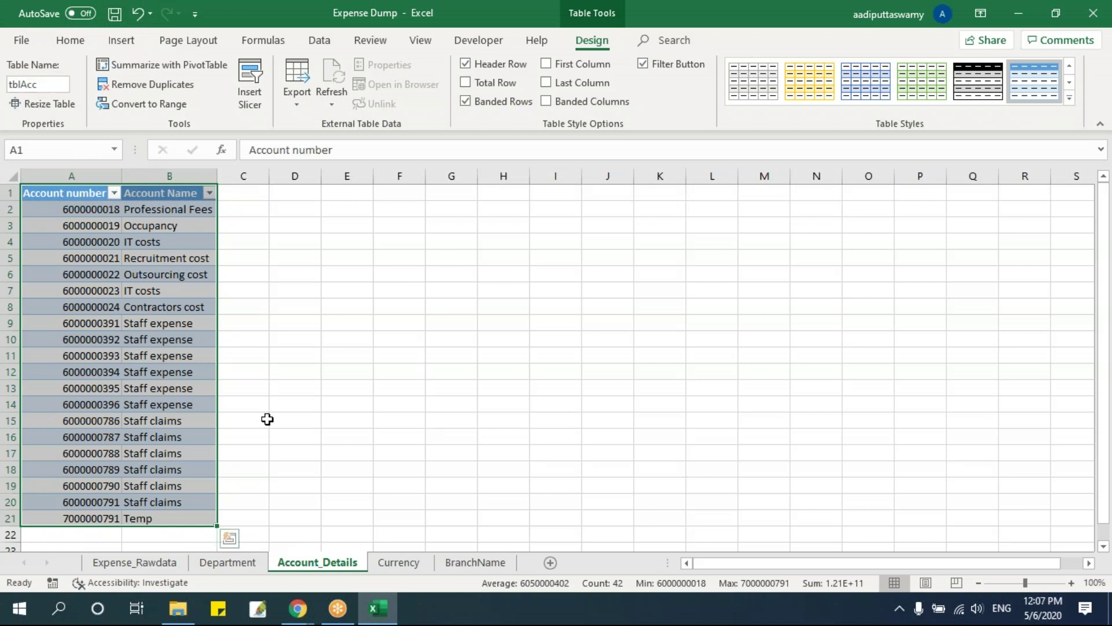
left_click(318, 484)
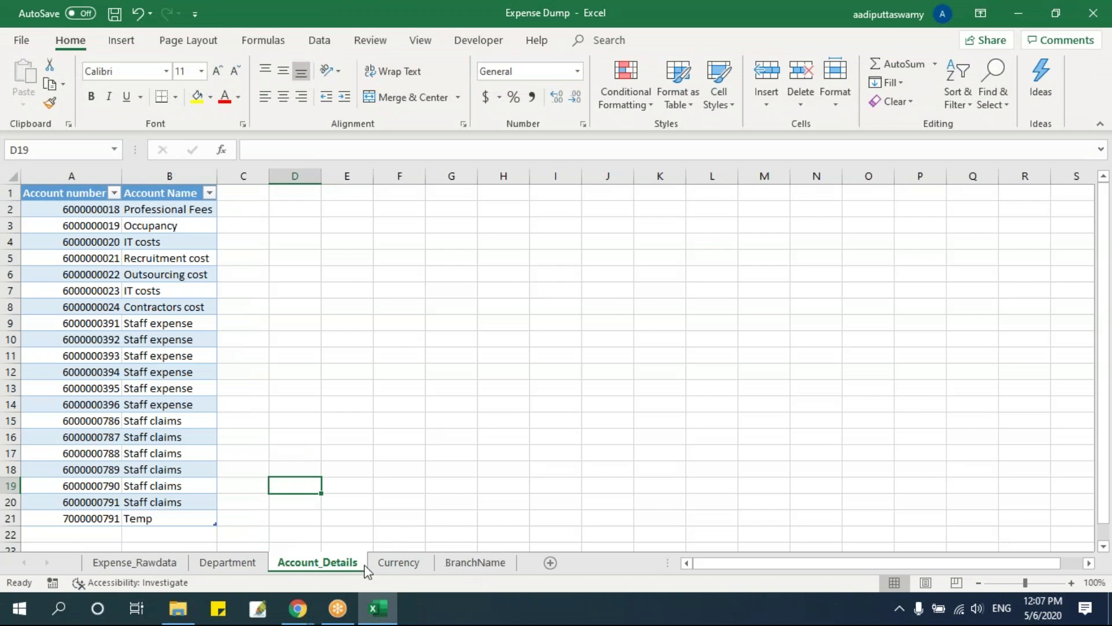
Check the table names on the Expense_Rawdata, Department and Account_Details sheets
left_click(147, 564)
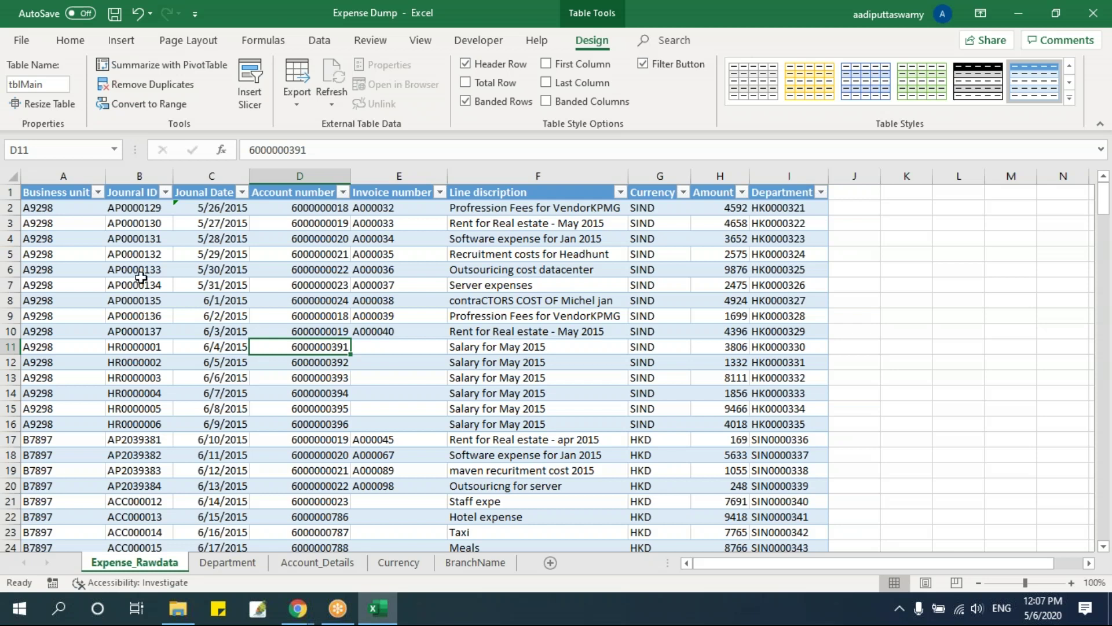
left_click(237, 561)
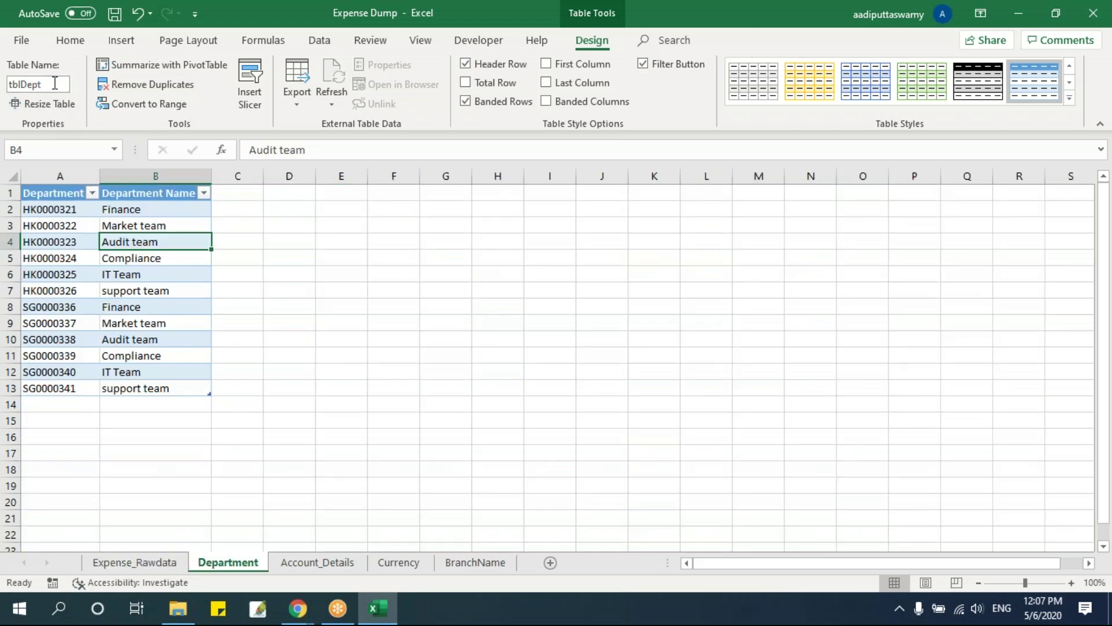
left_click(317, 562)
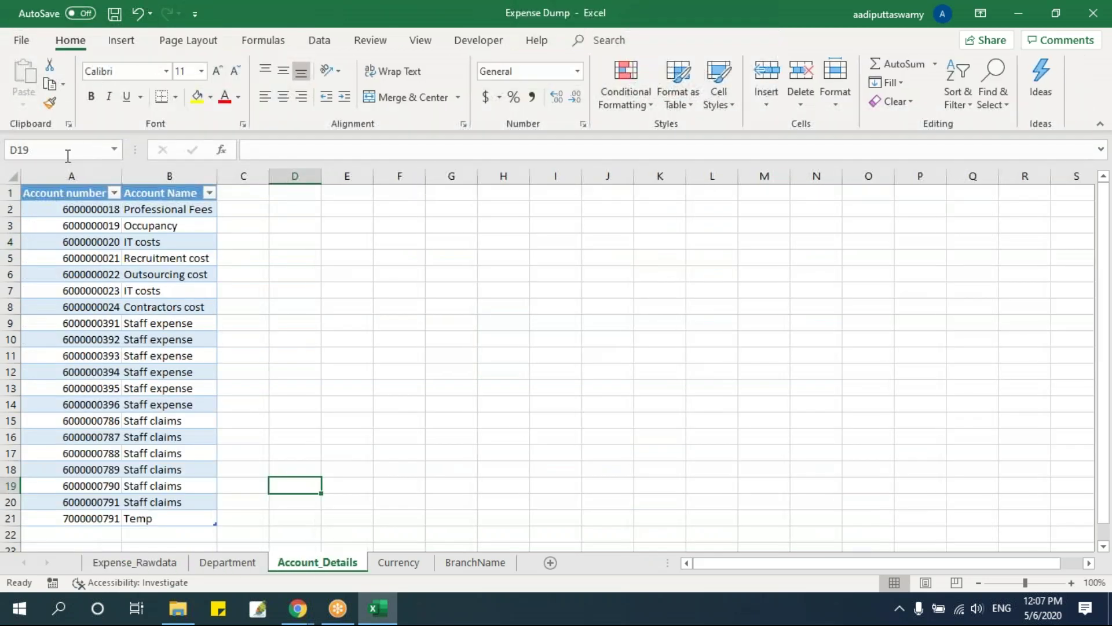
left_click(129, 304)
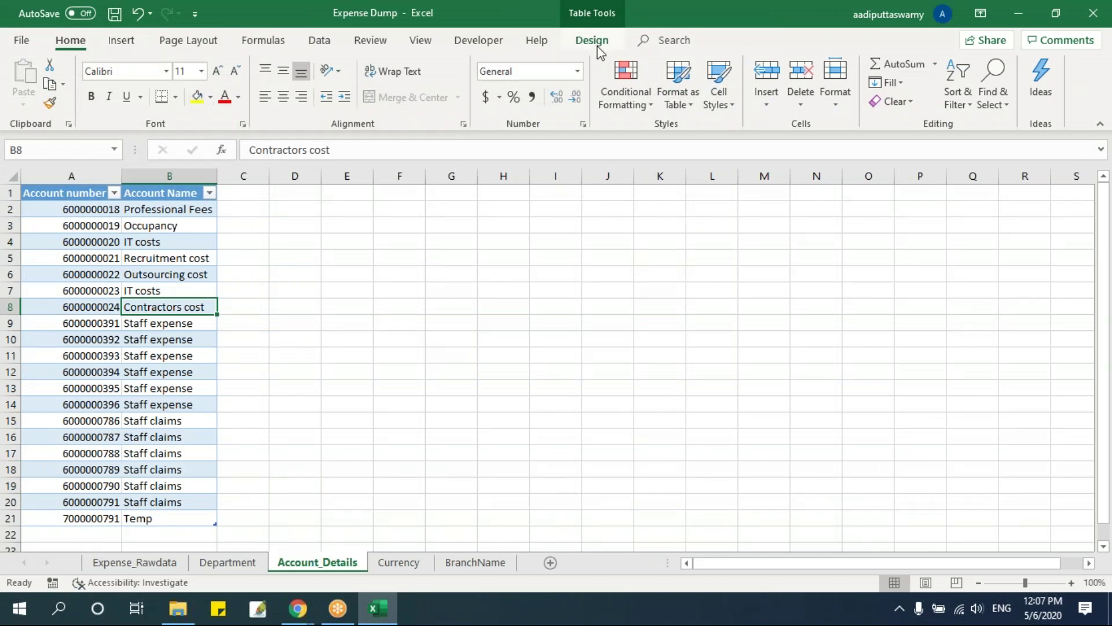
left_click(592, 40)
left_click(35, 84)
left_click(389, 380)
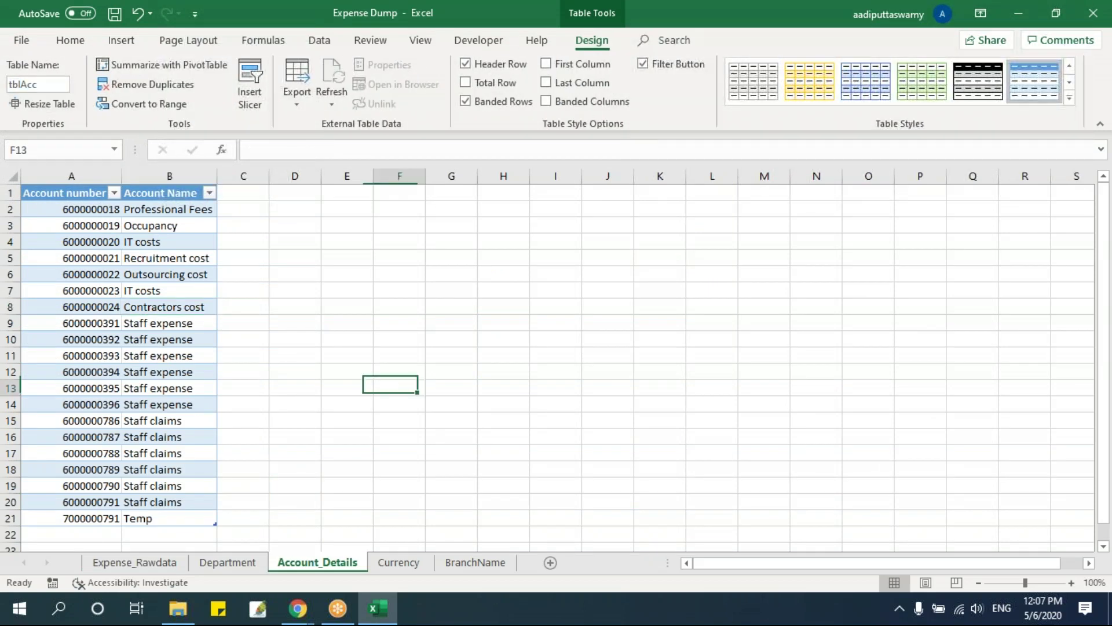
left_click(116, 338)
left_click(254, 405)
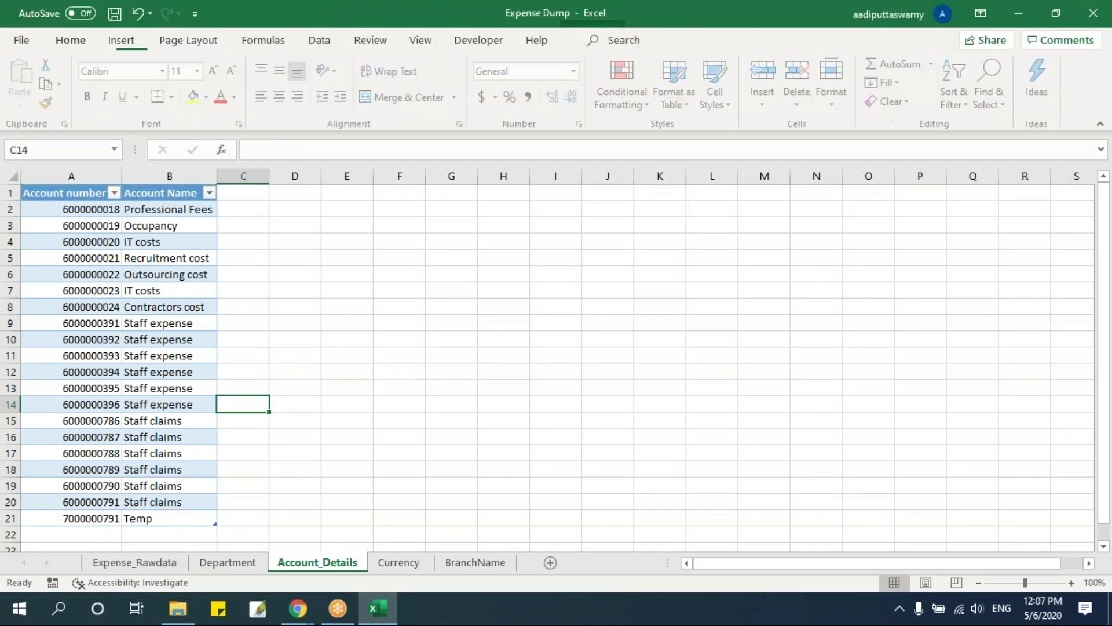
Create a PivotTable from tblMain on the Expense_Rawdata sheet, placed on a new worksheet and with the data added to the Data Model
left_click(134, 562)
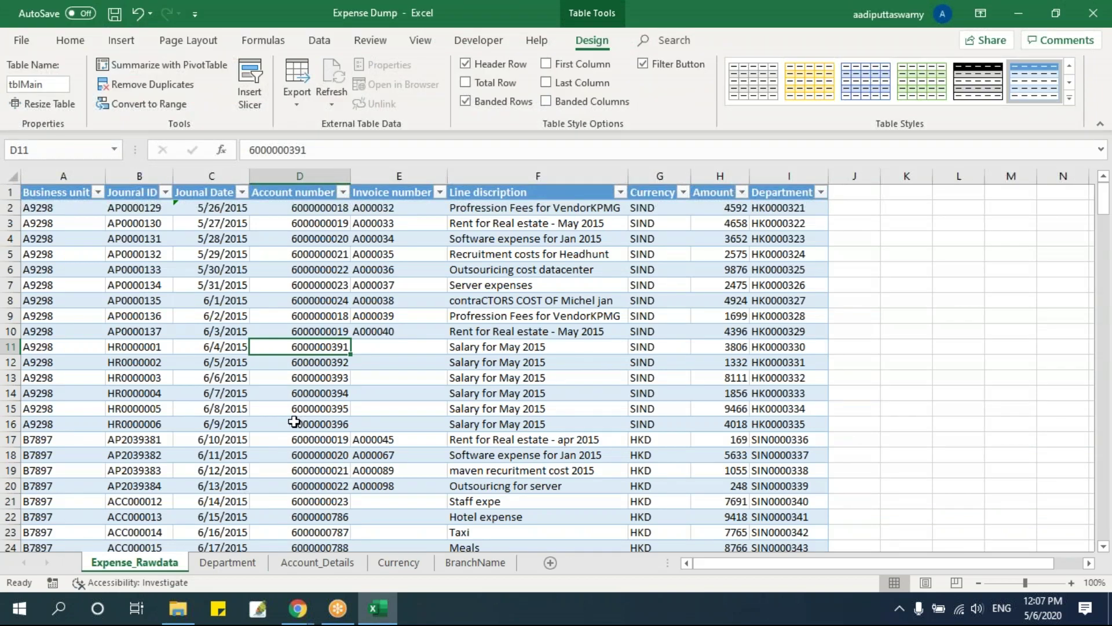
left_click(235, 314)
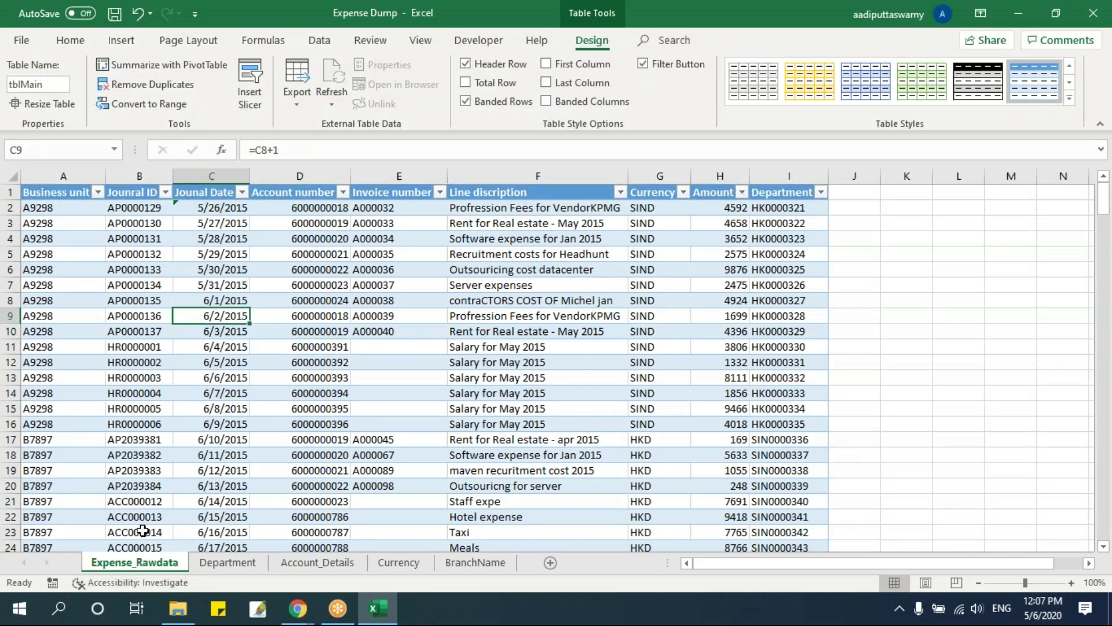
left_click(210, 305)
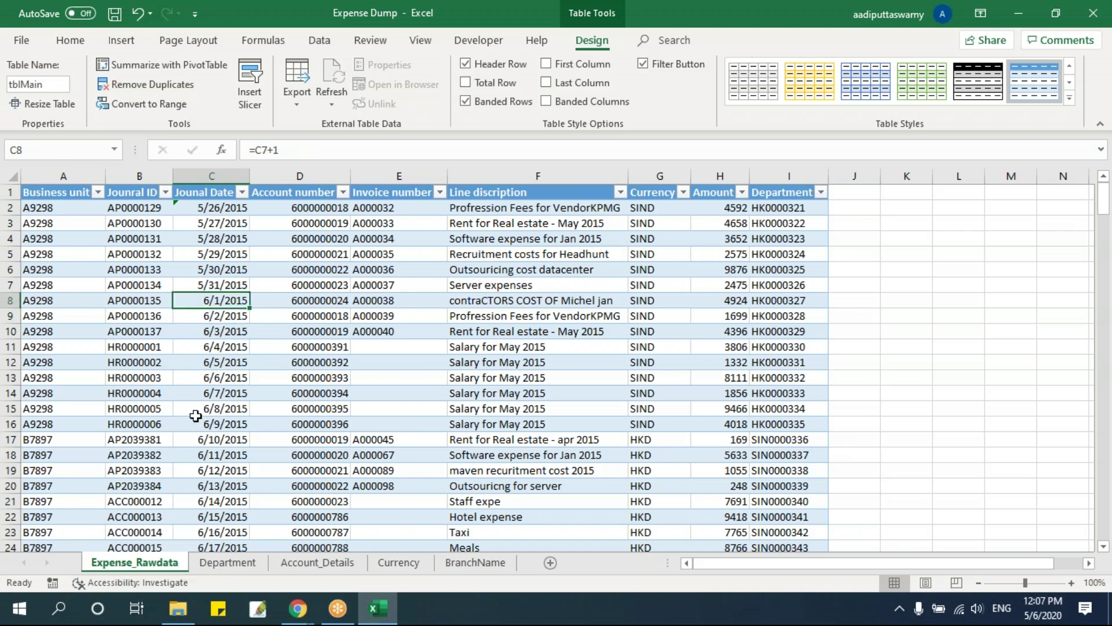
left_click(121, 41)
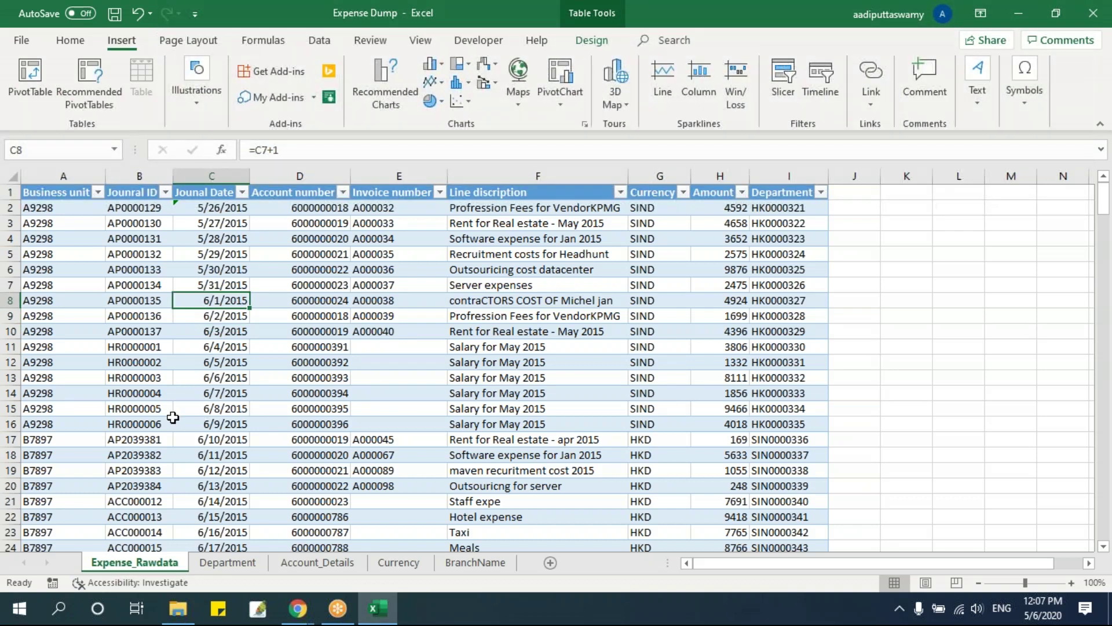
left_click(47, 107)
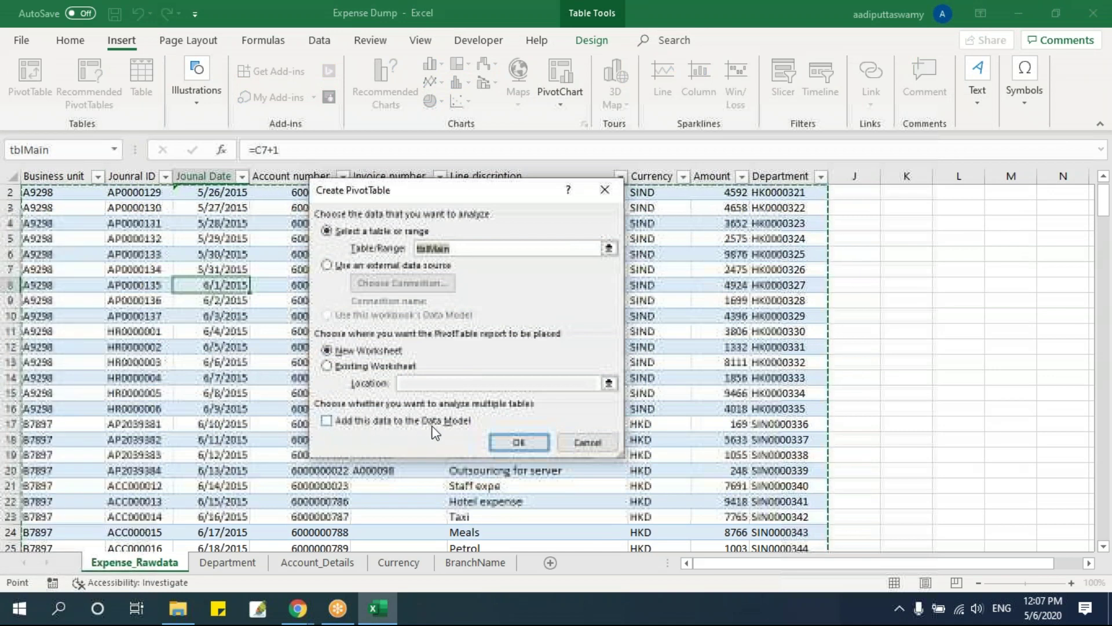
left_click(328, 420)
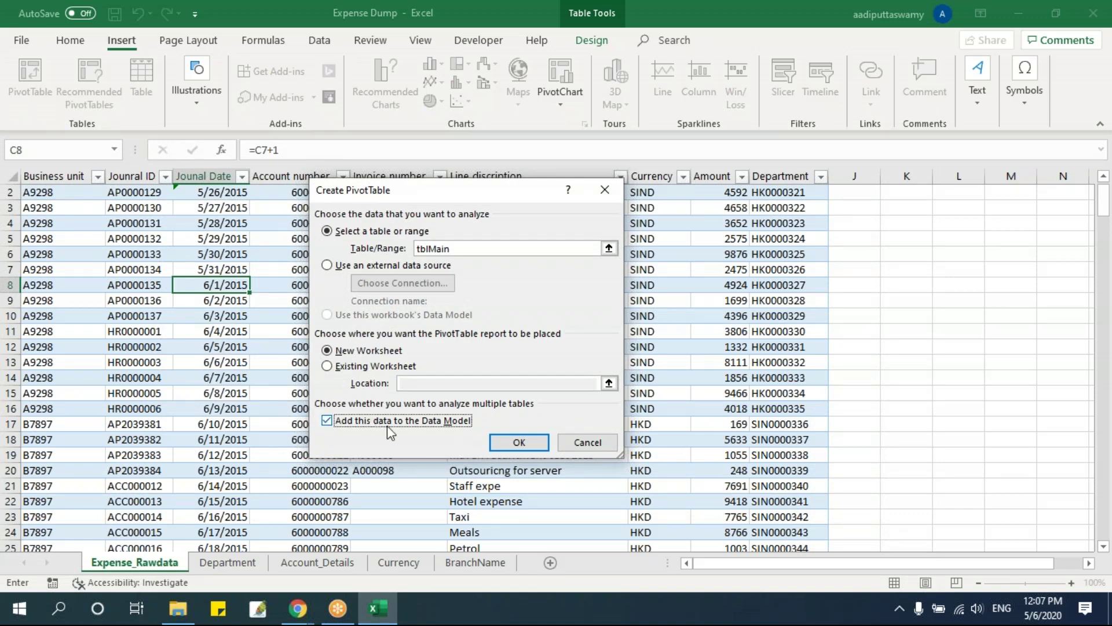
left_click(525, 443)
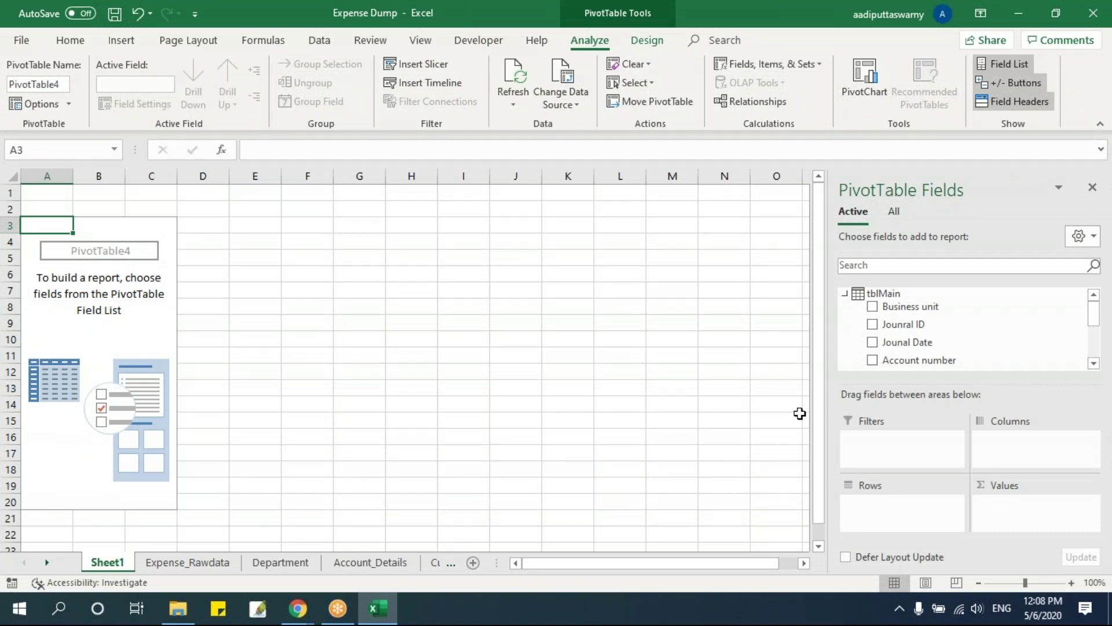
Collapse tblMain in the PivotTable field list, list all workbook tables there, and widen the sheet tab area
left_click(845, 294)
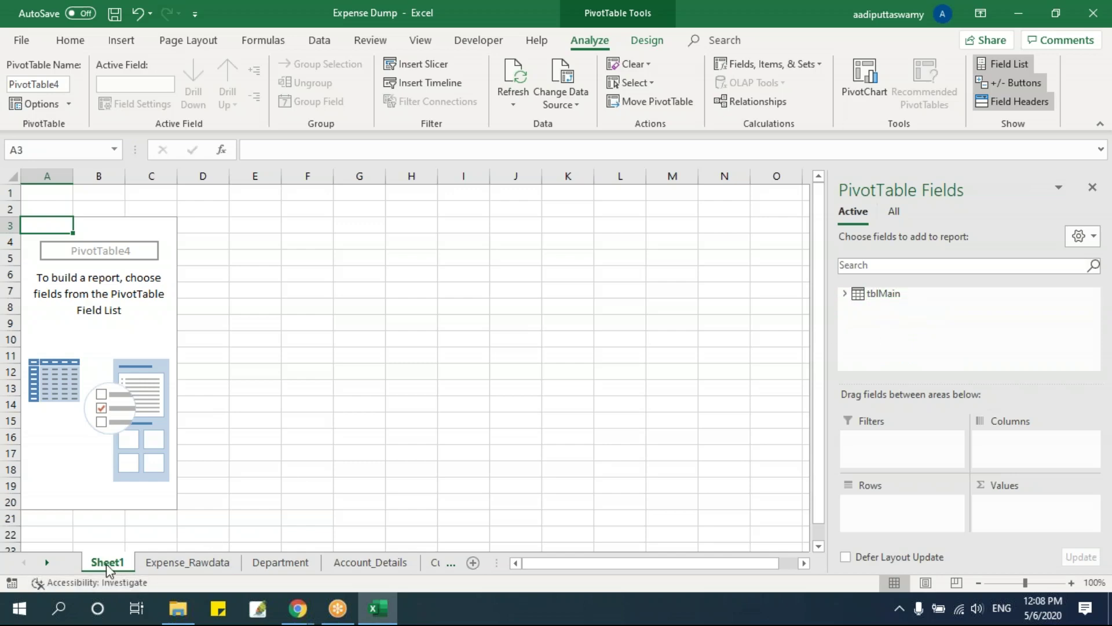
left_click(203, 563)
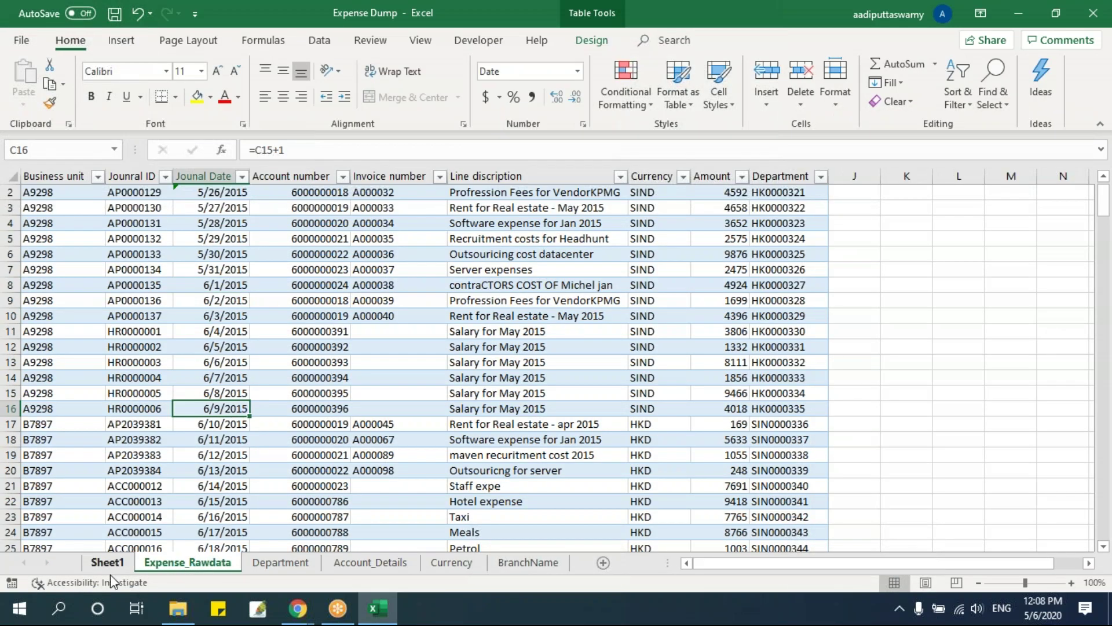
left_click(107, 562)
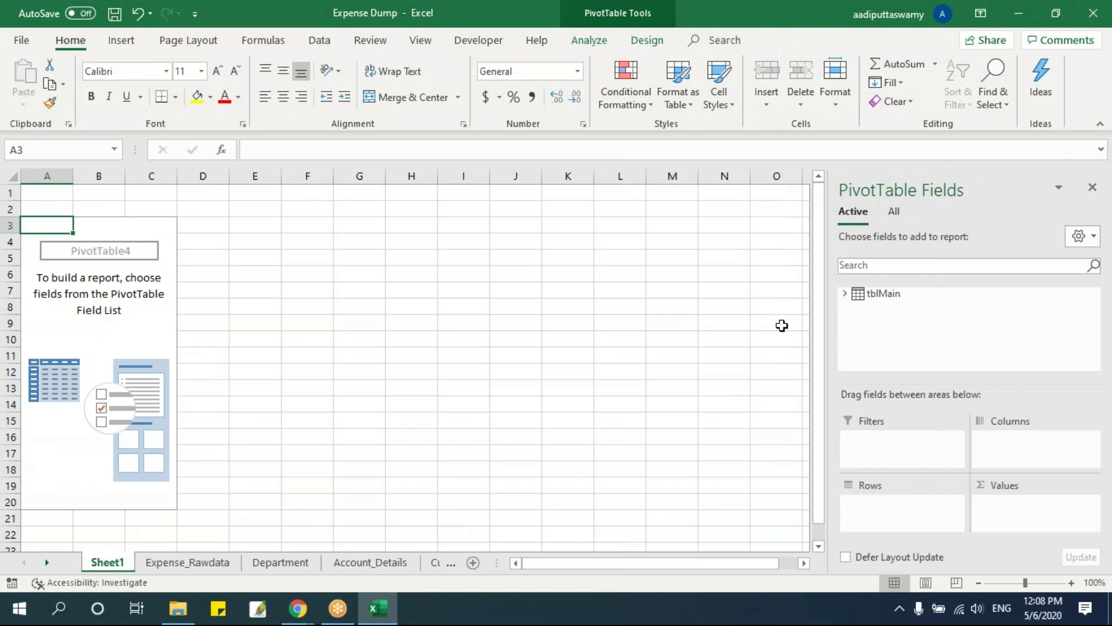
left_click(894, 213)
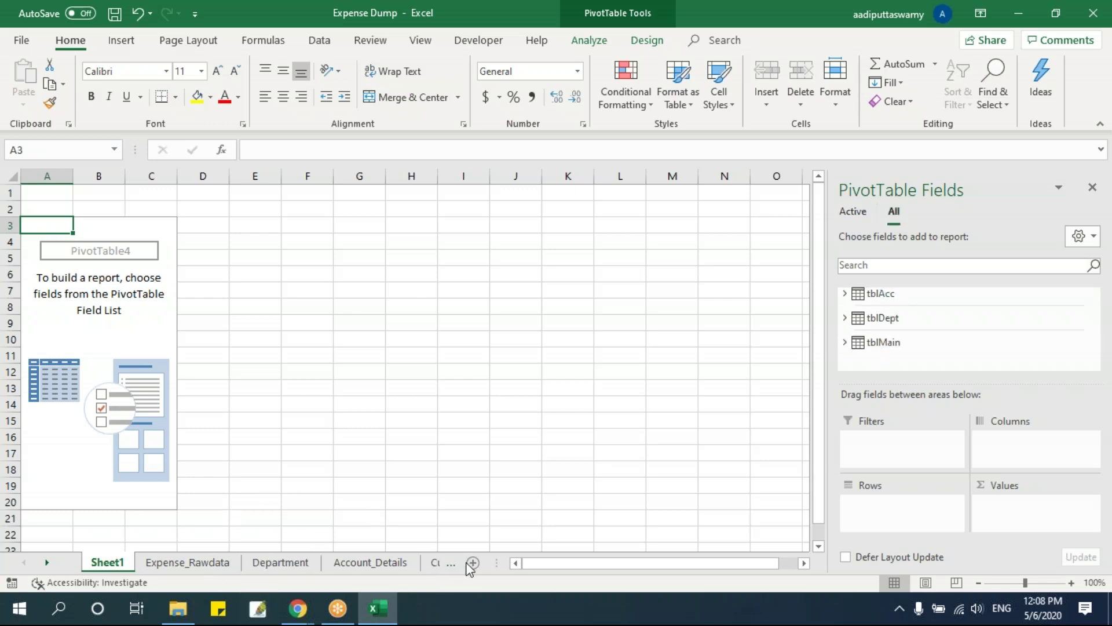
left_click_drag(539, 562, 661, 562)
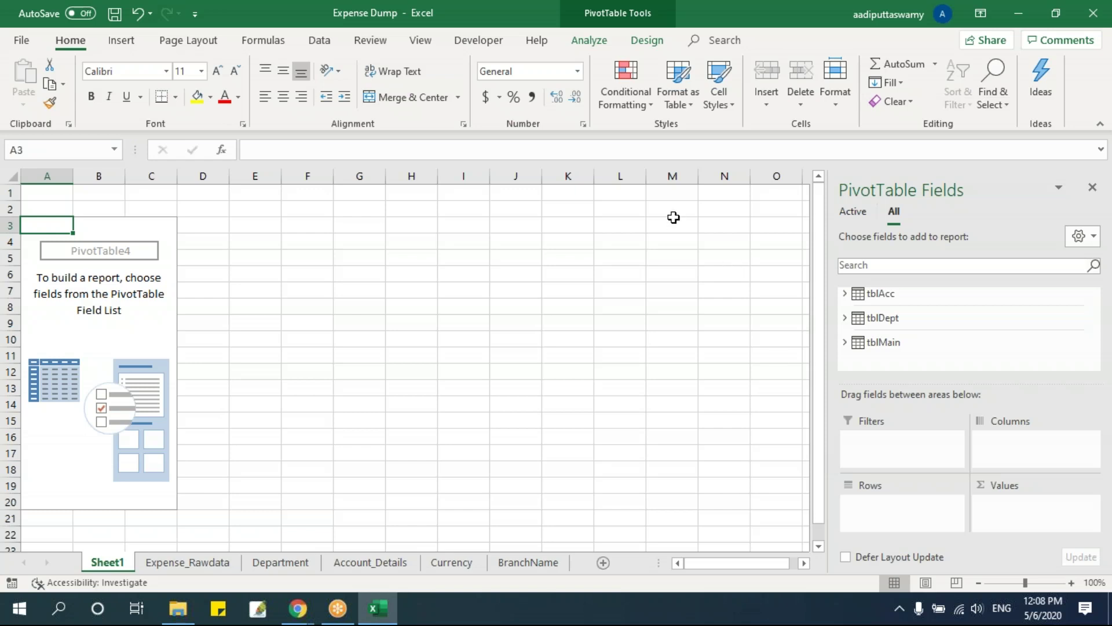
Create a relationship from the Department column of tblMain to the Department column of the related table tblDept
left_click(592, 49)
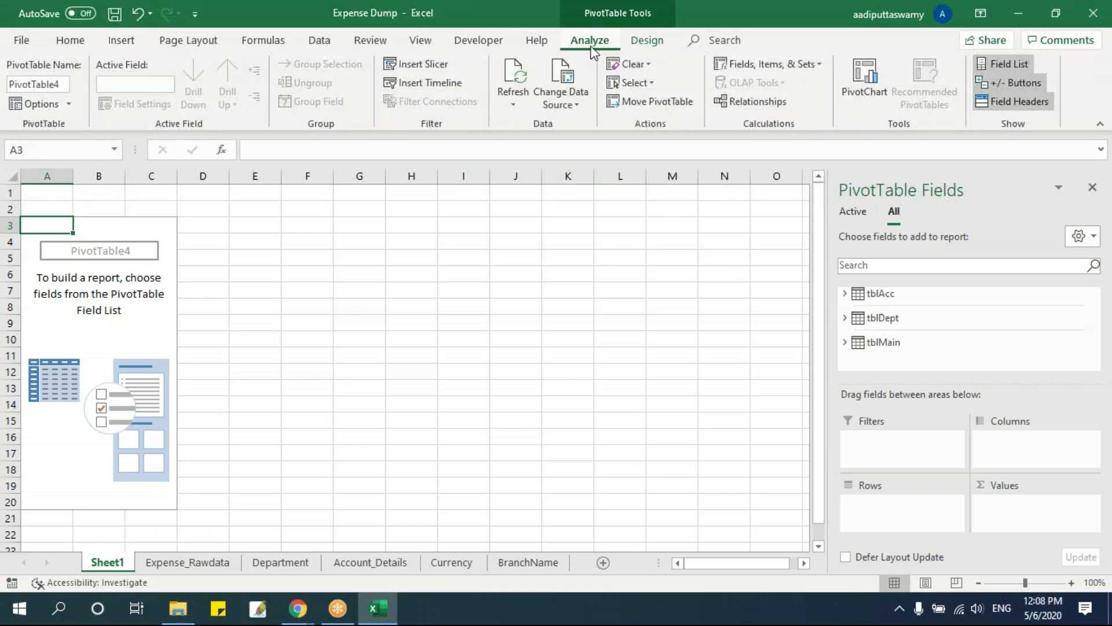
left_click(745, 102)
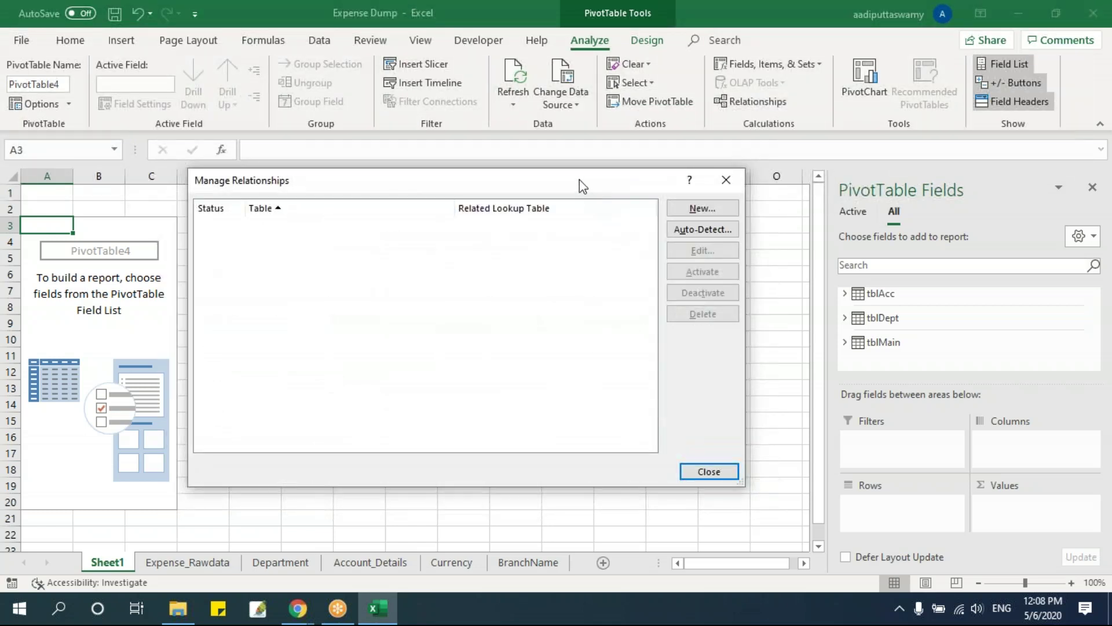
left_click_drag(580, 180, 598, 164)
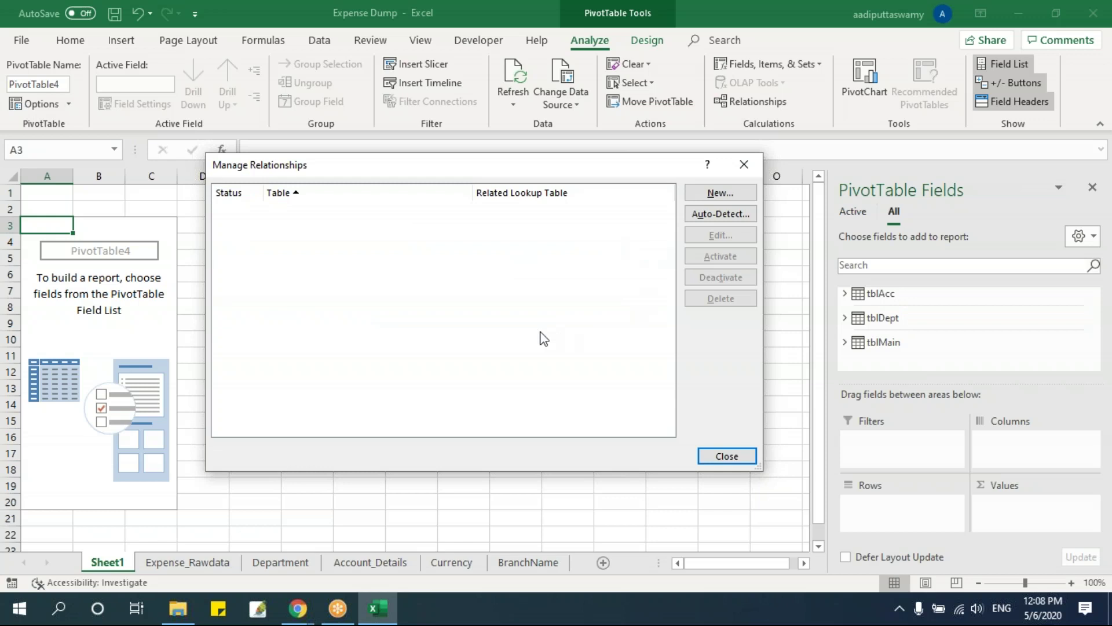
left_click(713, 194)
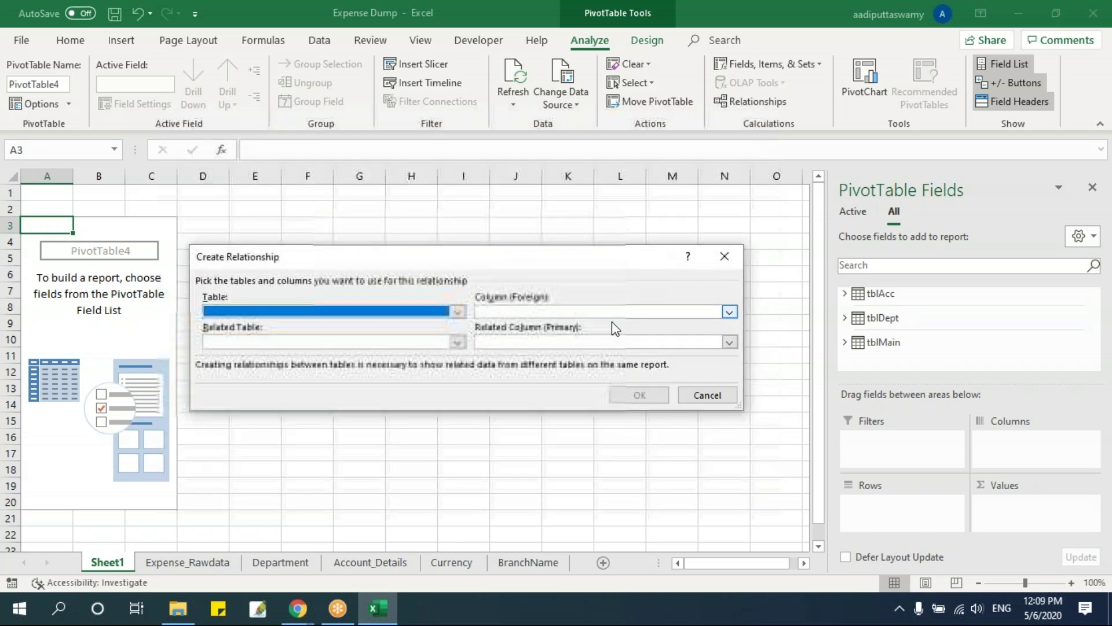
left_click_drag(561, 240, 577, 200)
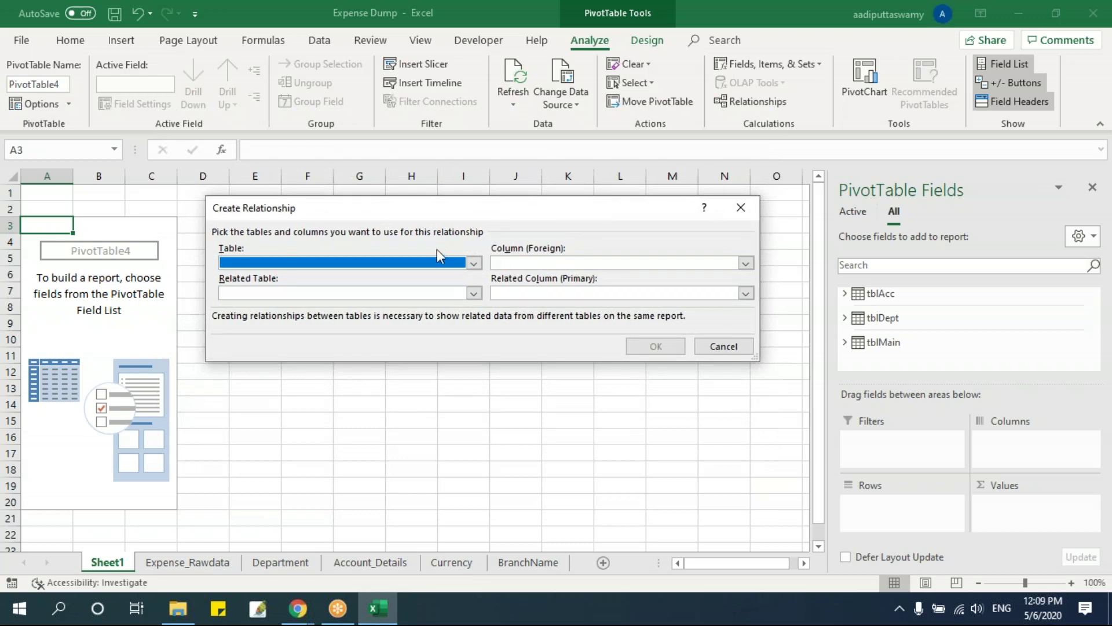
left_click(410, 263)
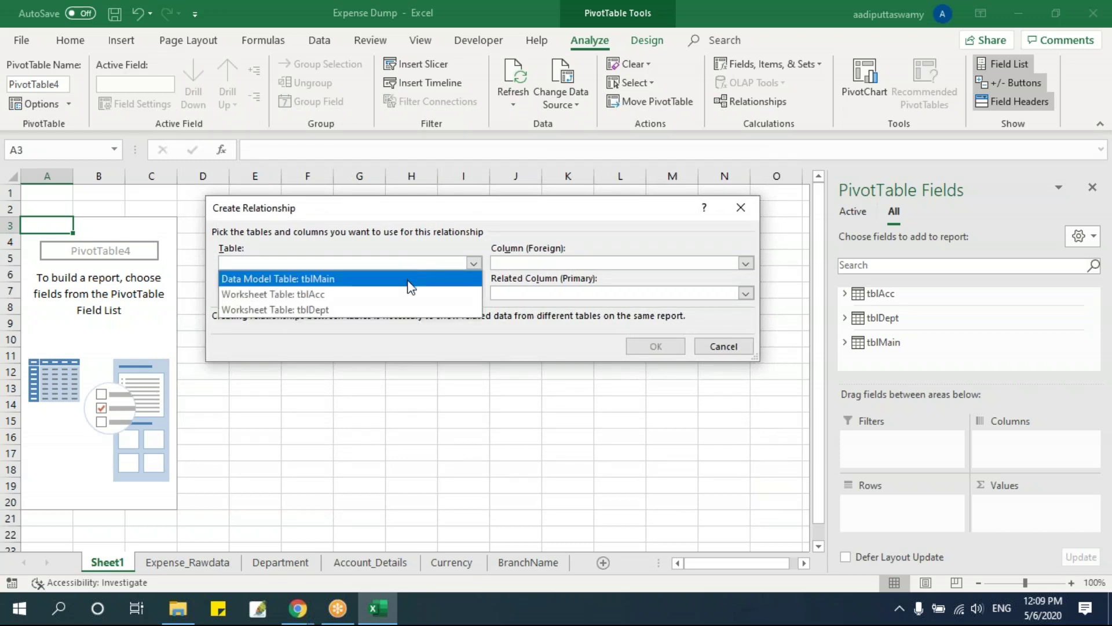
left_click(400, 279)
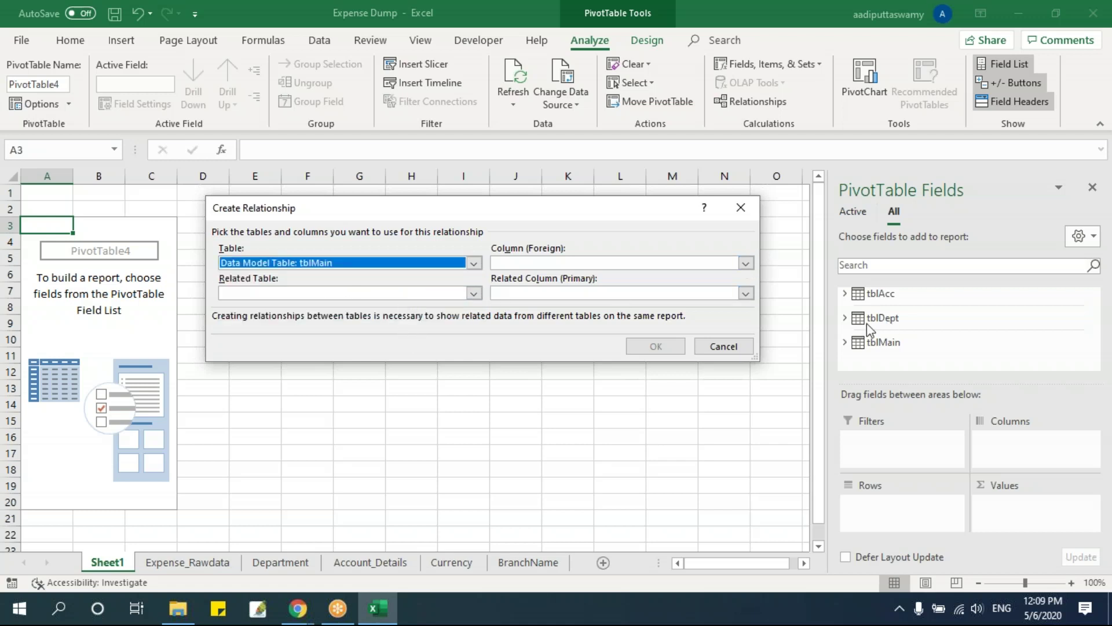
left_click(747, 263)
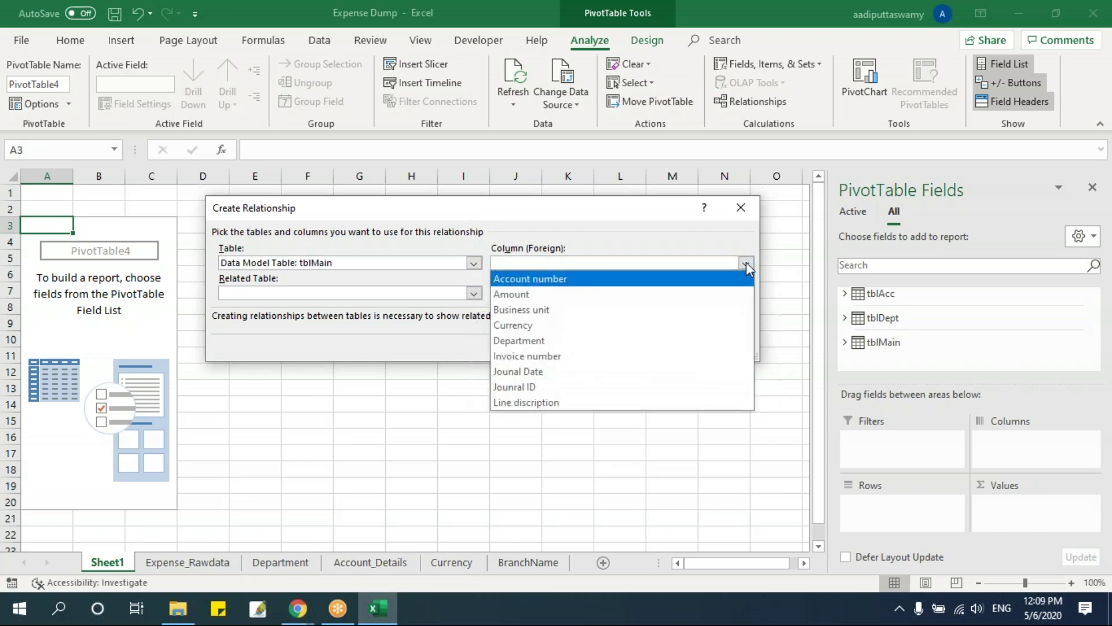
left_click(597, 344)
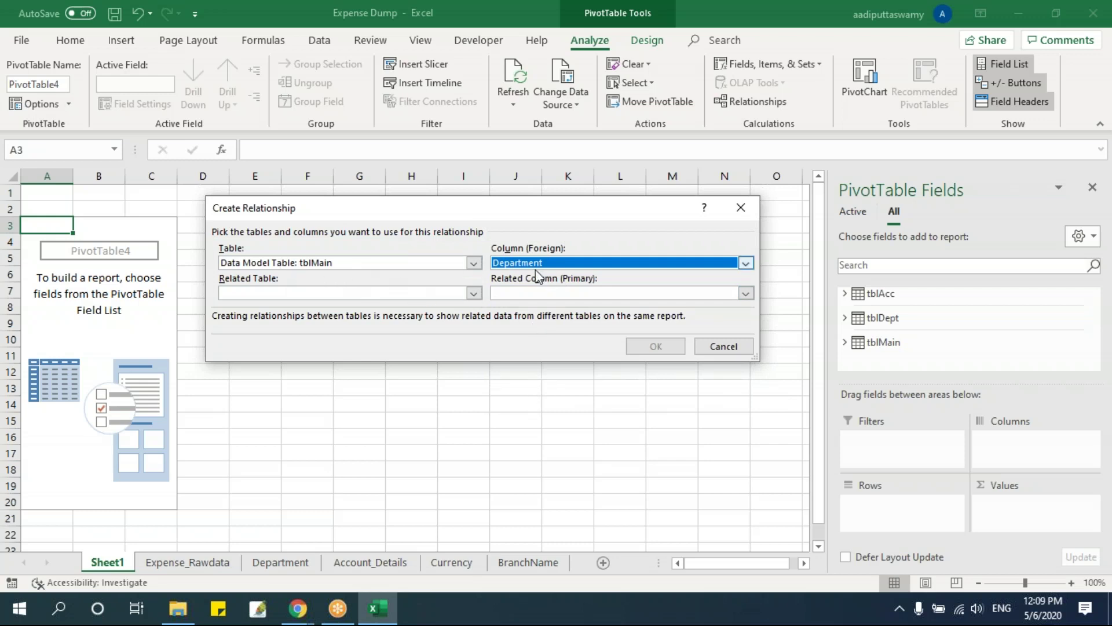
left_click(382, 295)
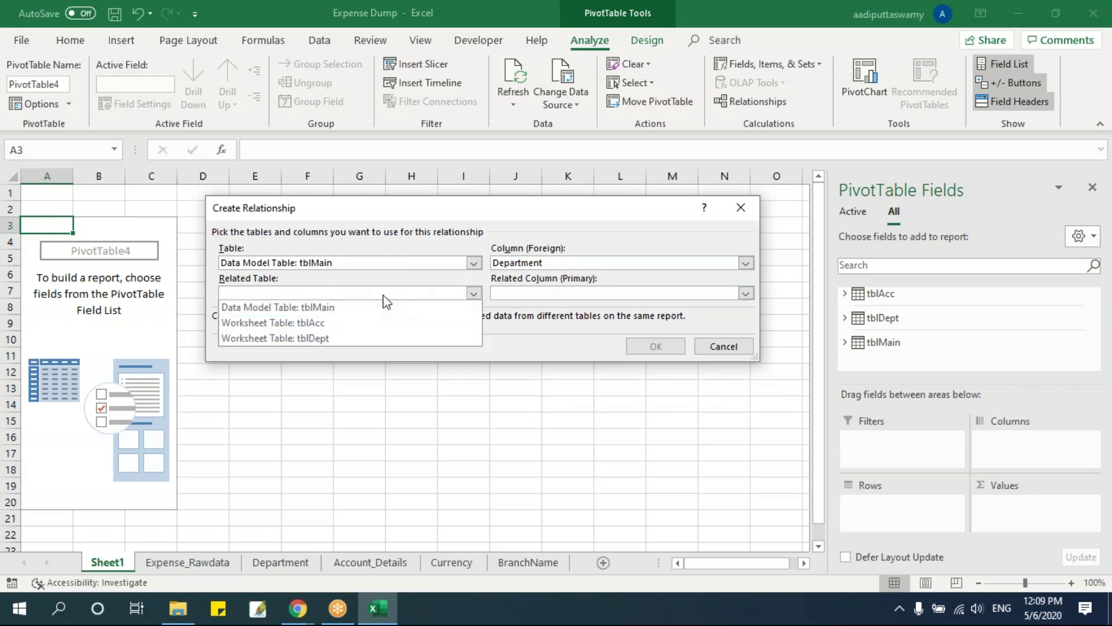
left_click(371, 341)
left_click(565, 294)
left_click(565, 309)
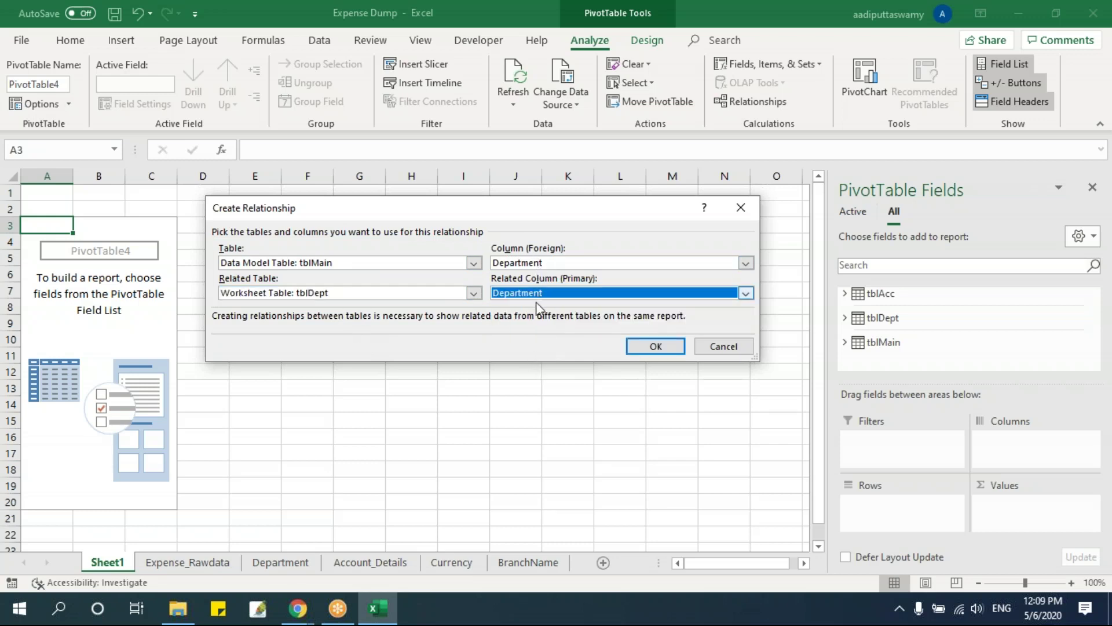
left_click(658, 347)
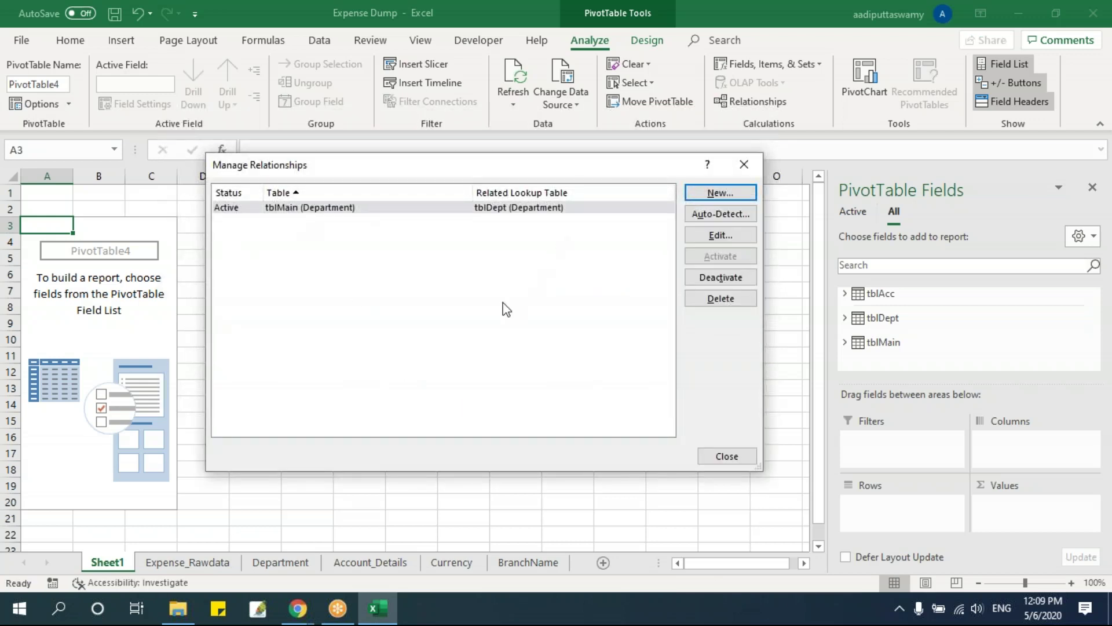
Create a relationship from the Account number column of tblMain to Account number in tblAcc and close the relationship manager
left_click(718, 192)
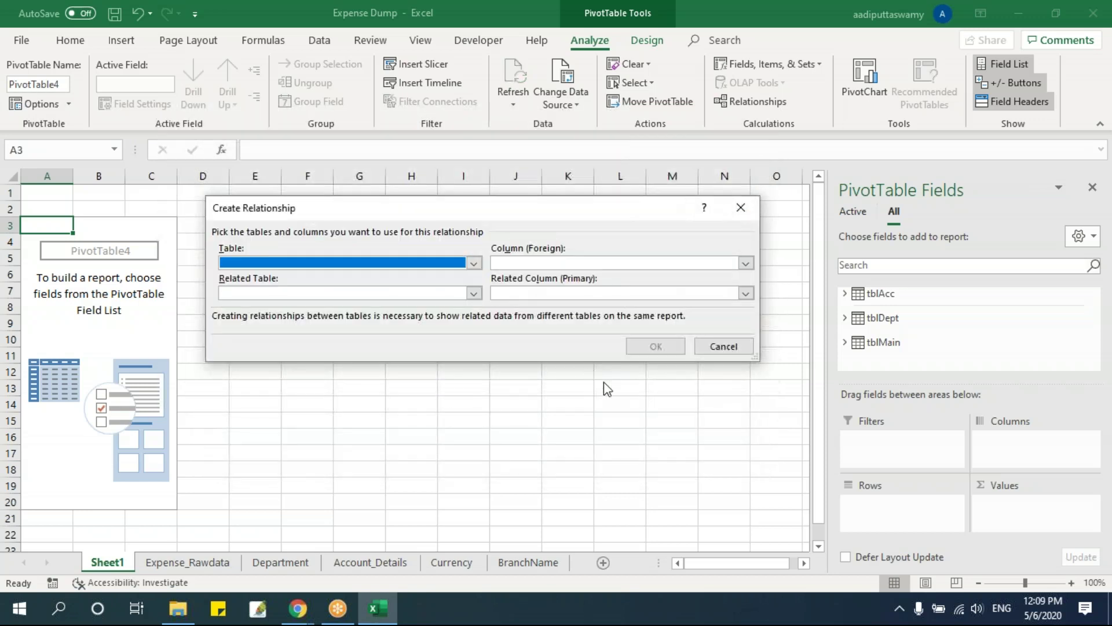
left_click(470, 263)
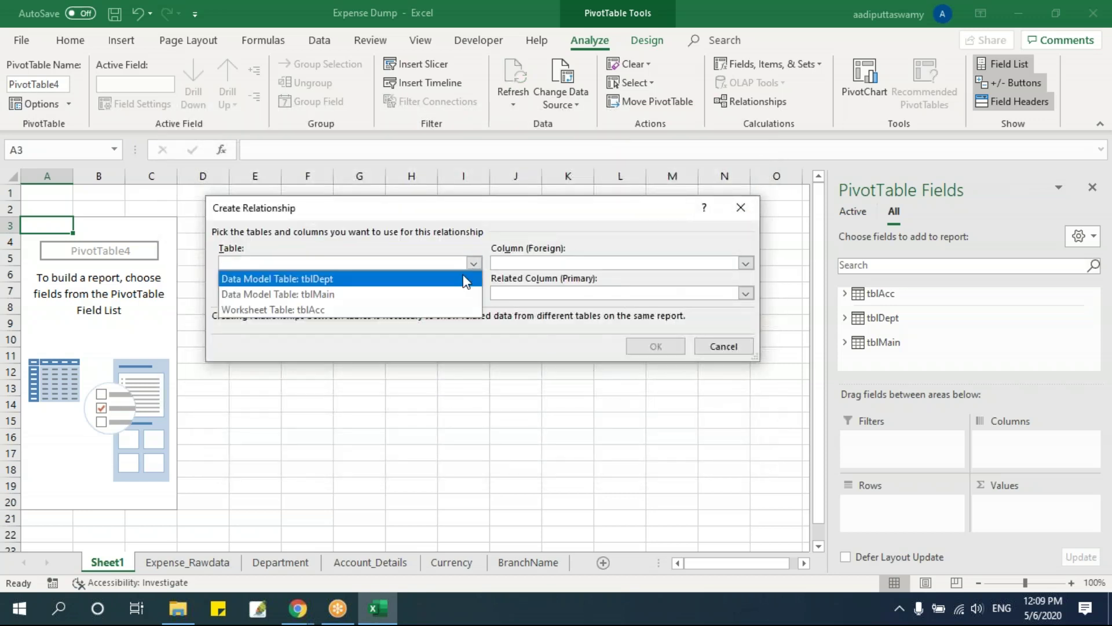
left_click(359, 309)
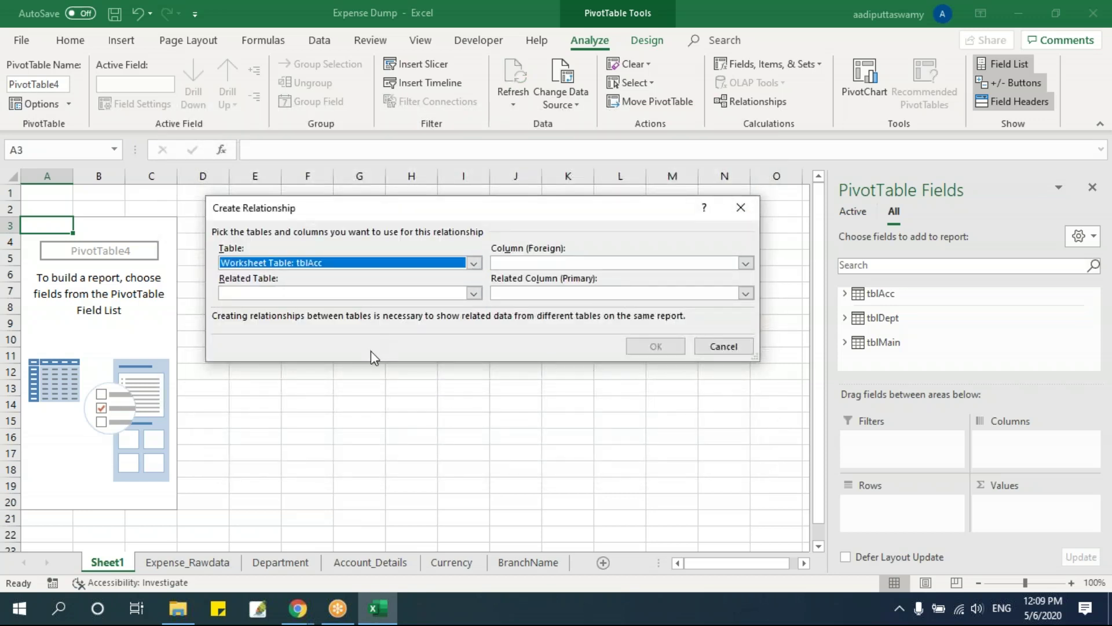
left_click(436, 262)
left_click(410, 295)
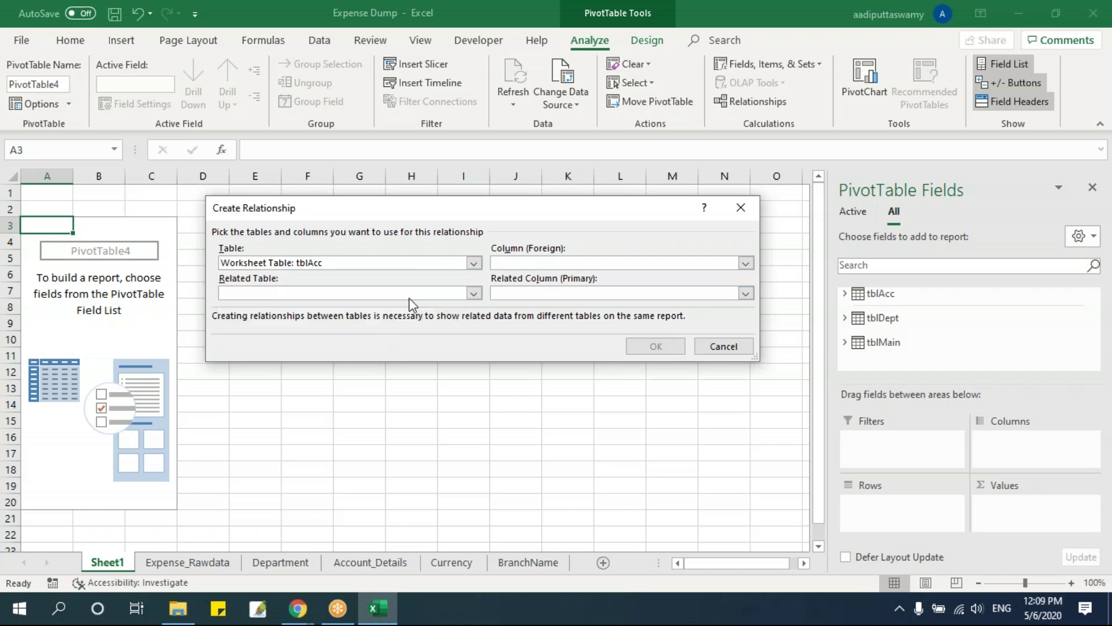
left_click(736, 266)
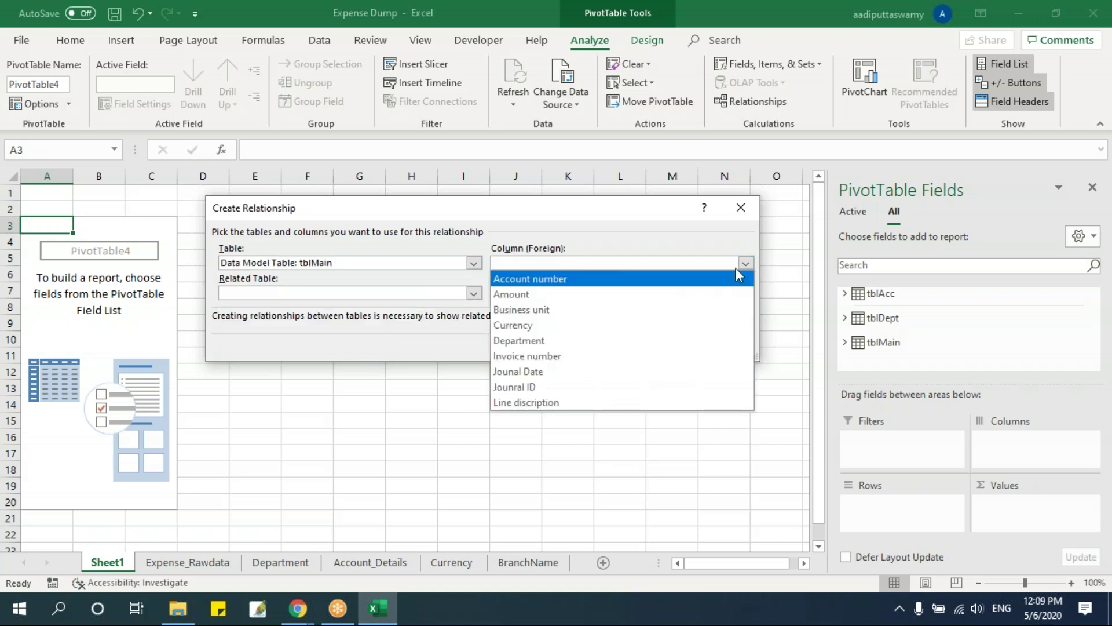
left_click(579, 279)
left_click(474, 293)
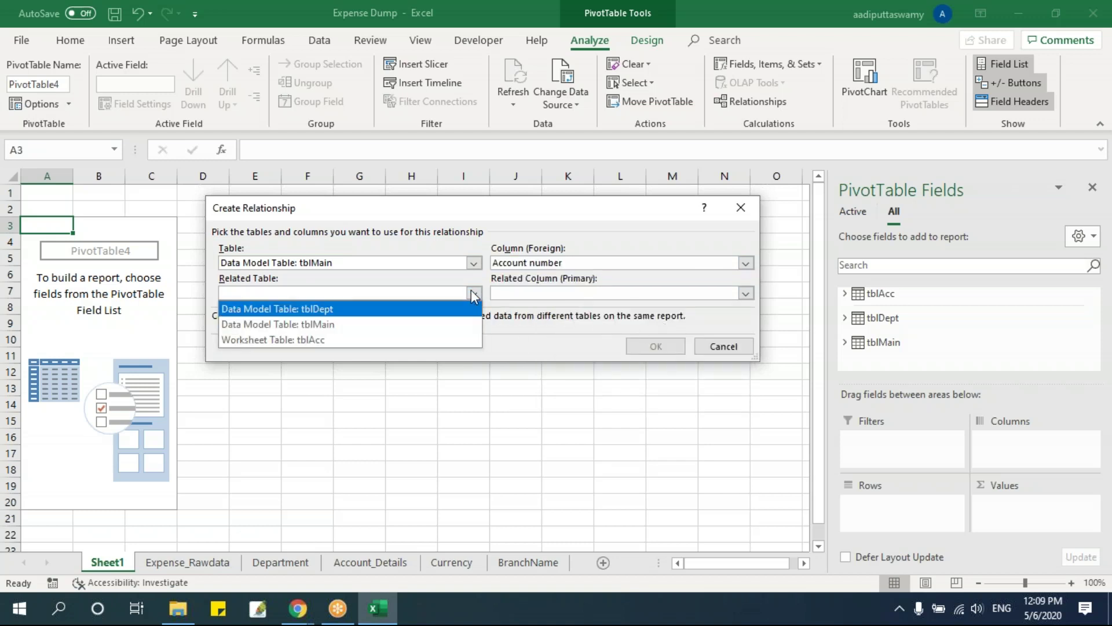
left_click(329, 342)
left_click(573, 296)
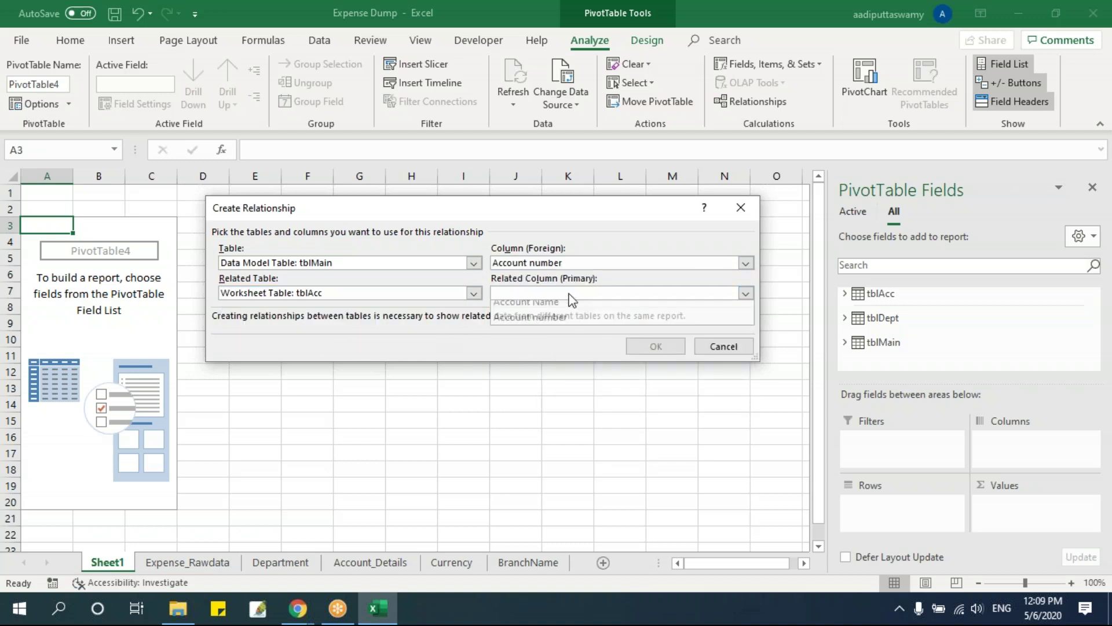
left_click(556, 325)
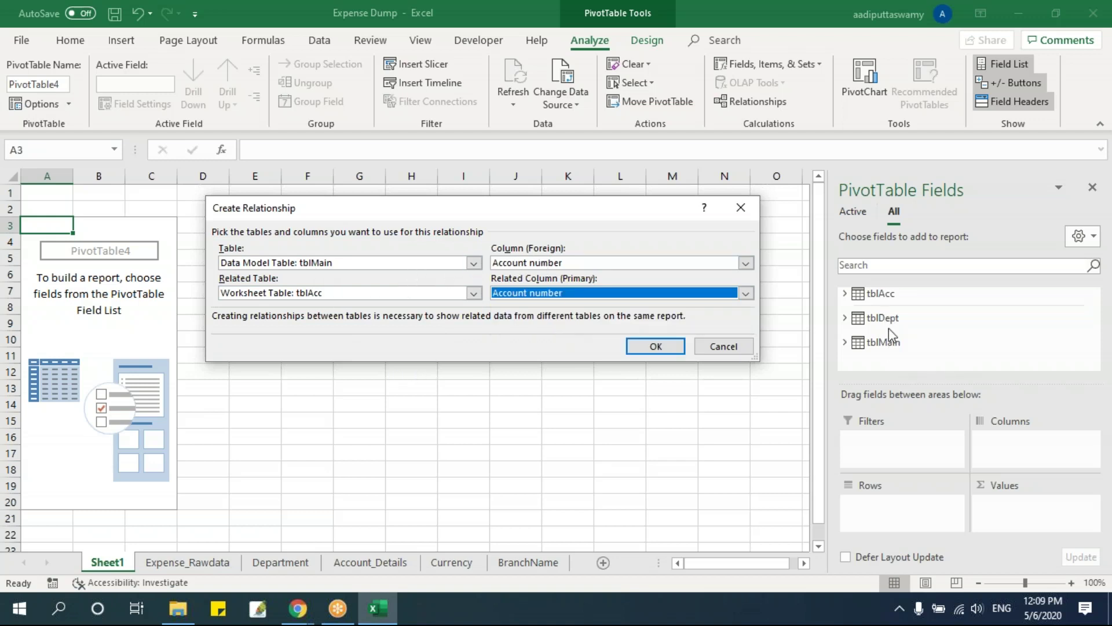
left_click(656, 346)
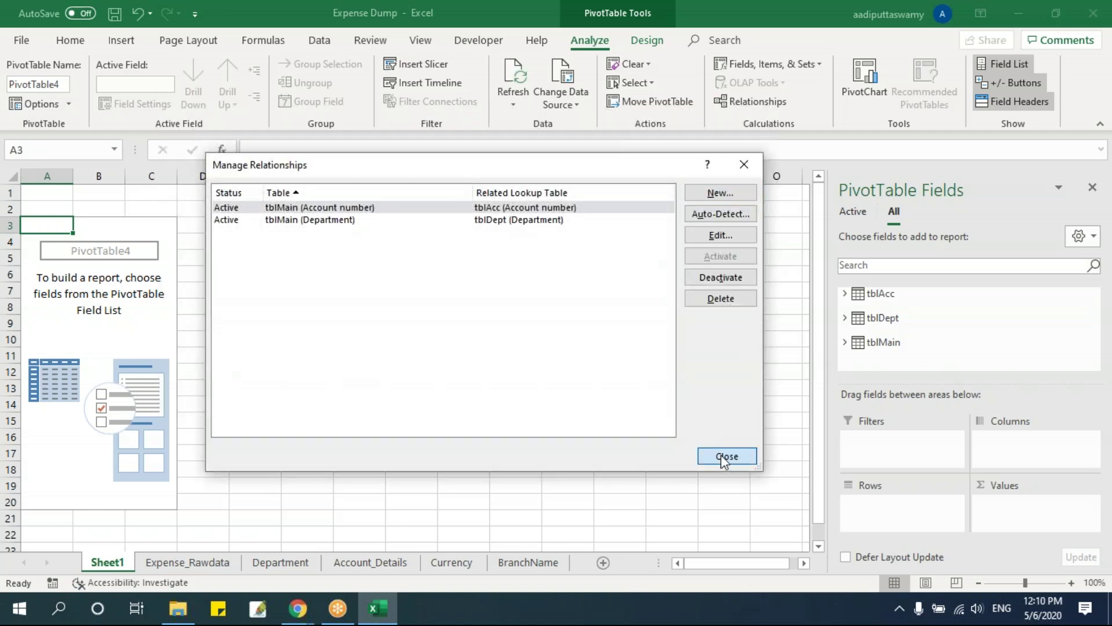
left_click(727, 456)
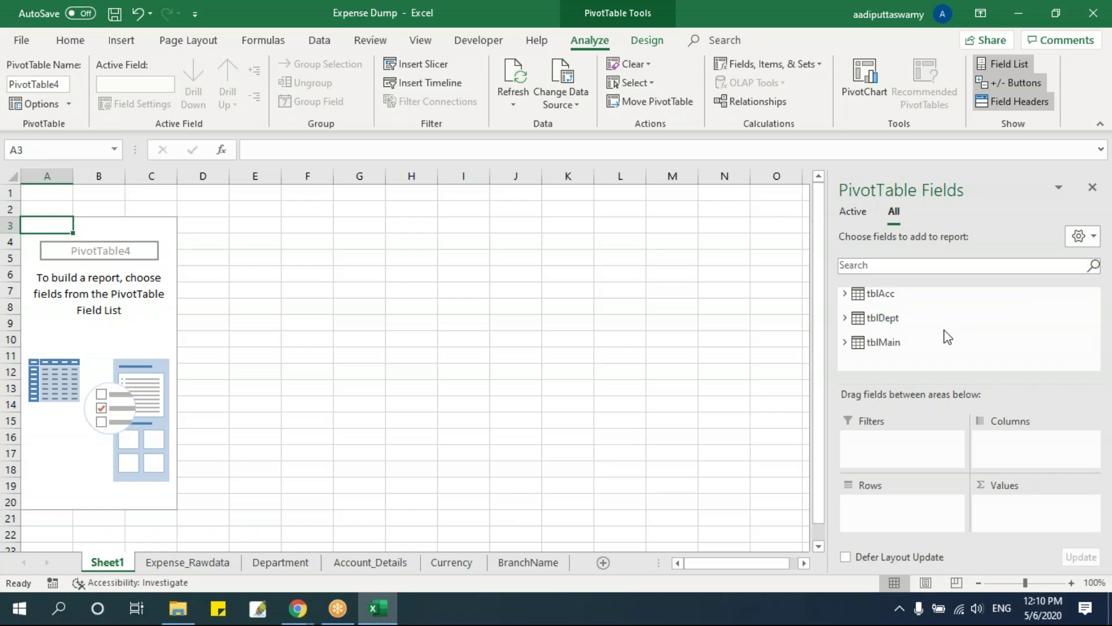
Look through the tblMain fields and add Account Name from tblAcc to the PivotTable's rows
left_click(202, 564)
left_click(107, 562)
left_click(856, 342)
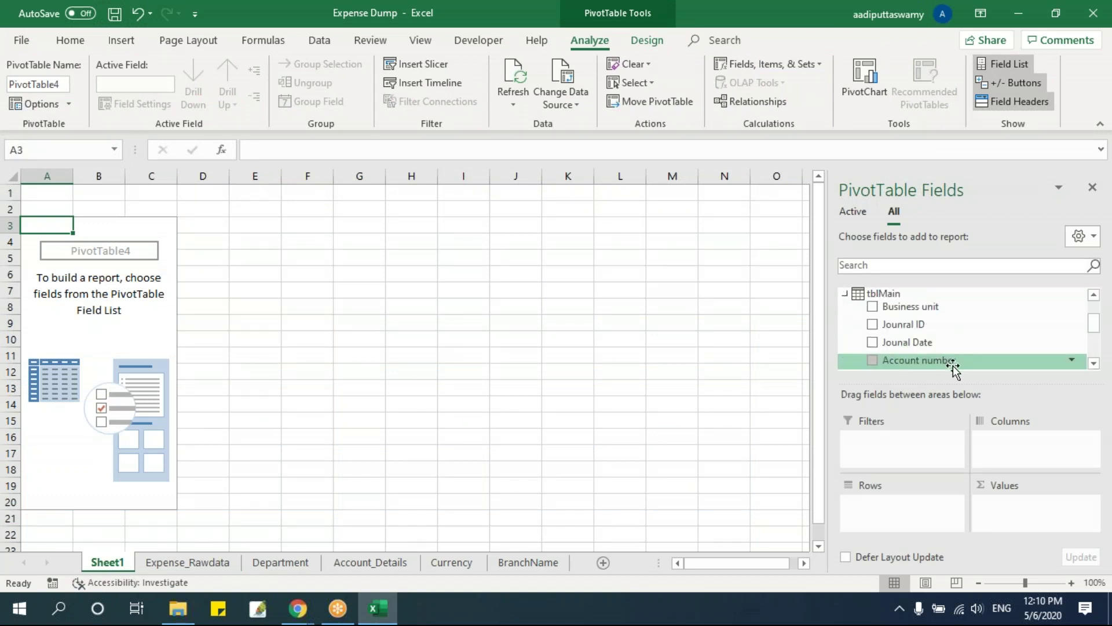
scroll(953, 365, "down", 2)
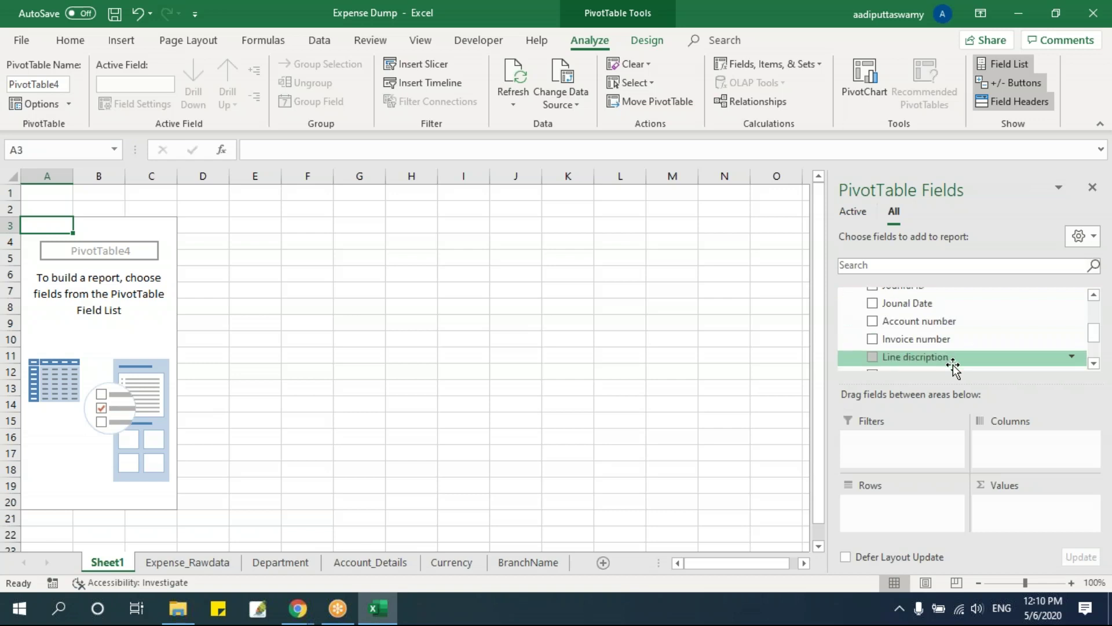
scroll(953, 365, "up", 3)
left_click(856, 294)
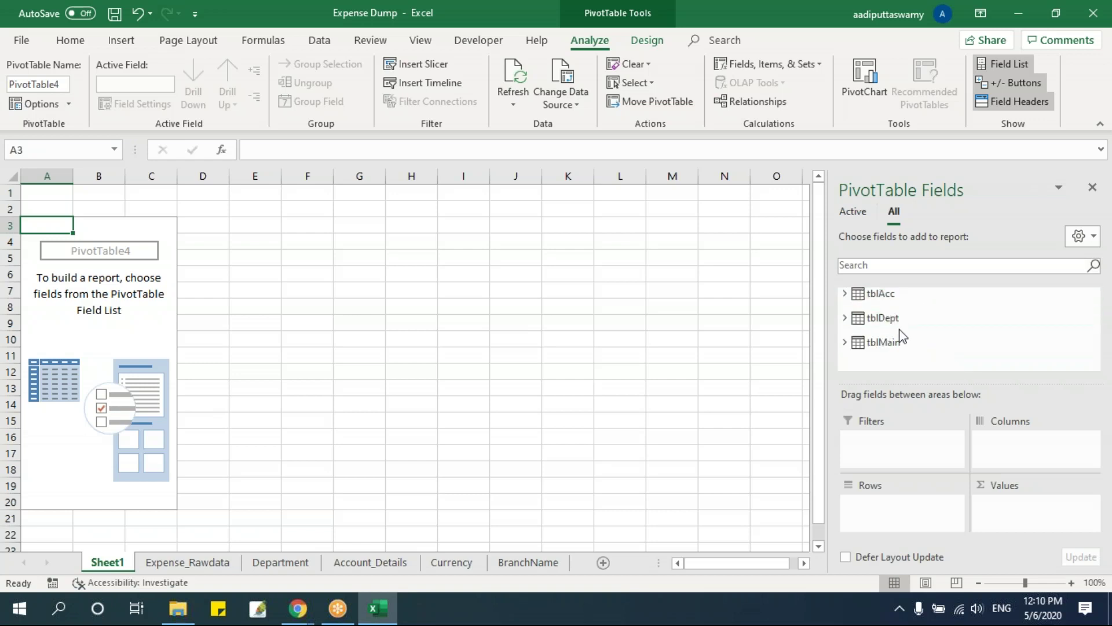
left_click(845, 293)
left_click_drag(939, 325, 927, 507)
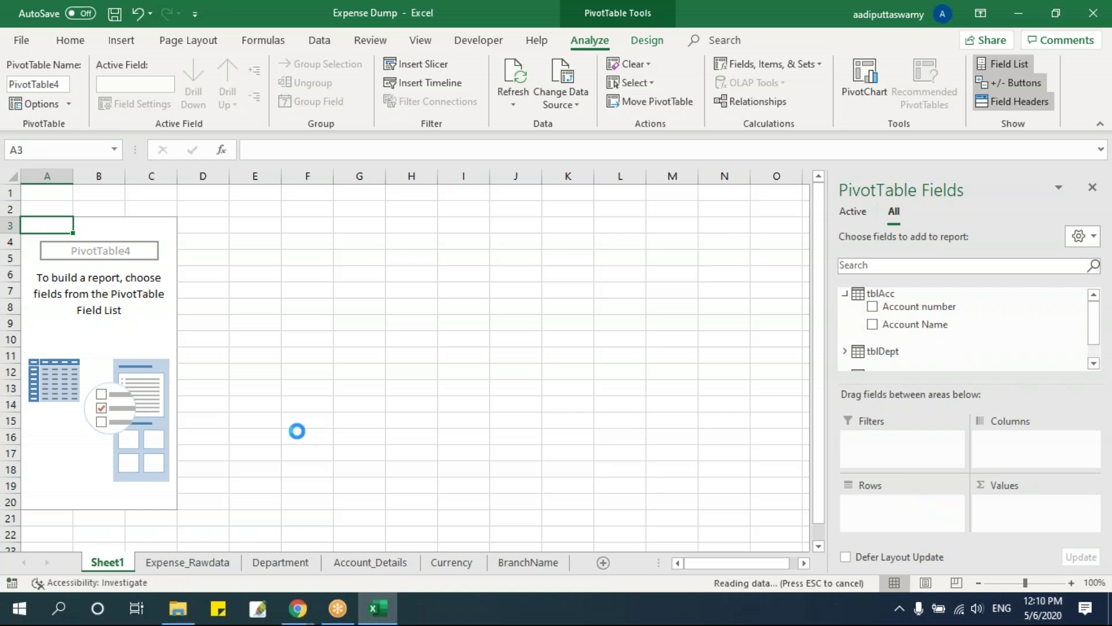
left_click_drag(83, 249, 83, 378)
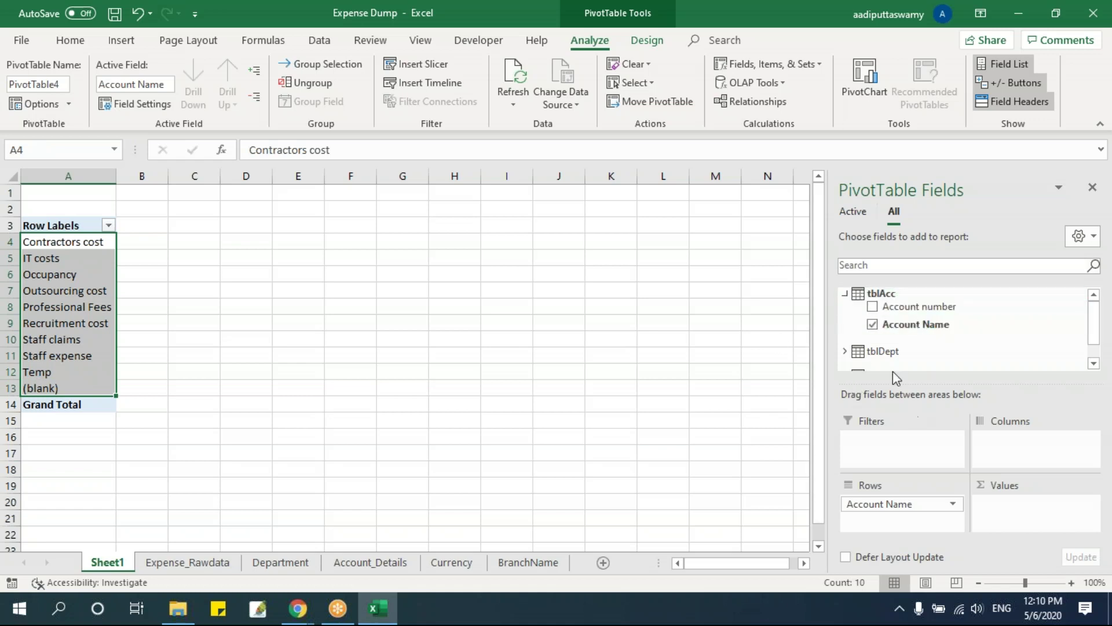
Add the Amount field from tblMain to the PivotTable's values
left_click(845, 294)
left_click(845, 339)
scroll(963, 348, "down", 2)
scroll(944, 347, "up", 3)
scroll(943, 346, "down", 3)
left_click_drag(924, 336, 1021, 520)
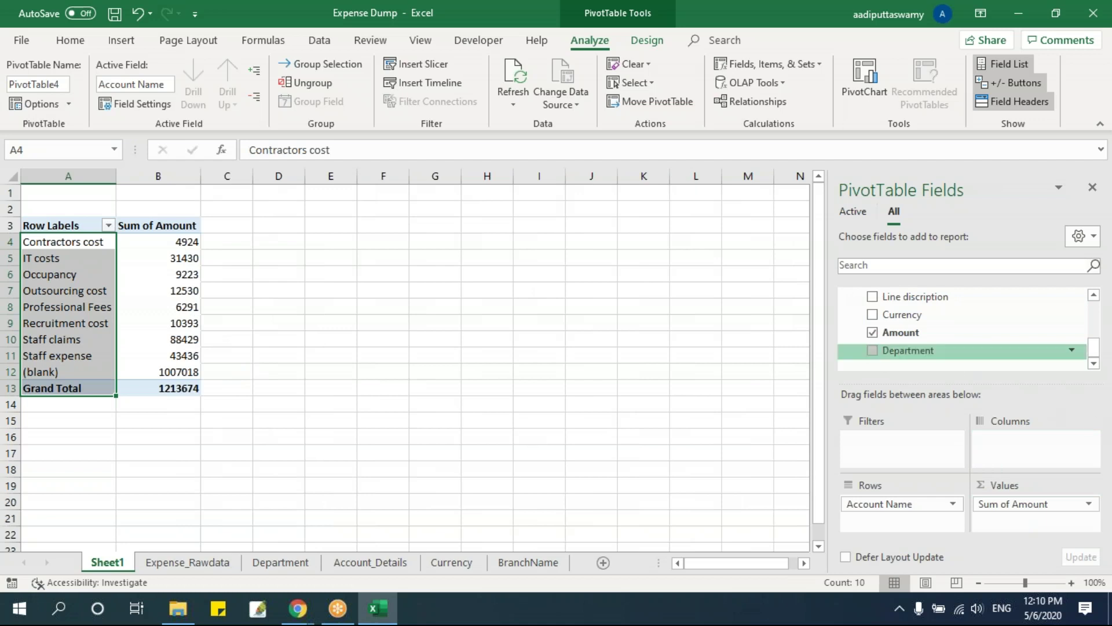
Try Department Name from tblDept as the PivotTable's columns, check the department headers, and take the field out again
scroll(916, 348, "up", 4)
left_click(845, 318)
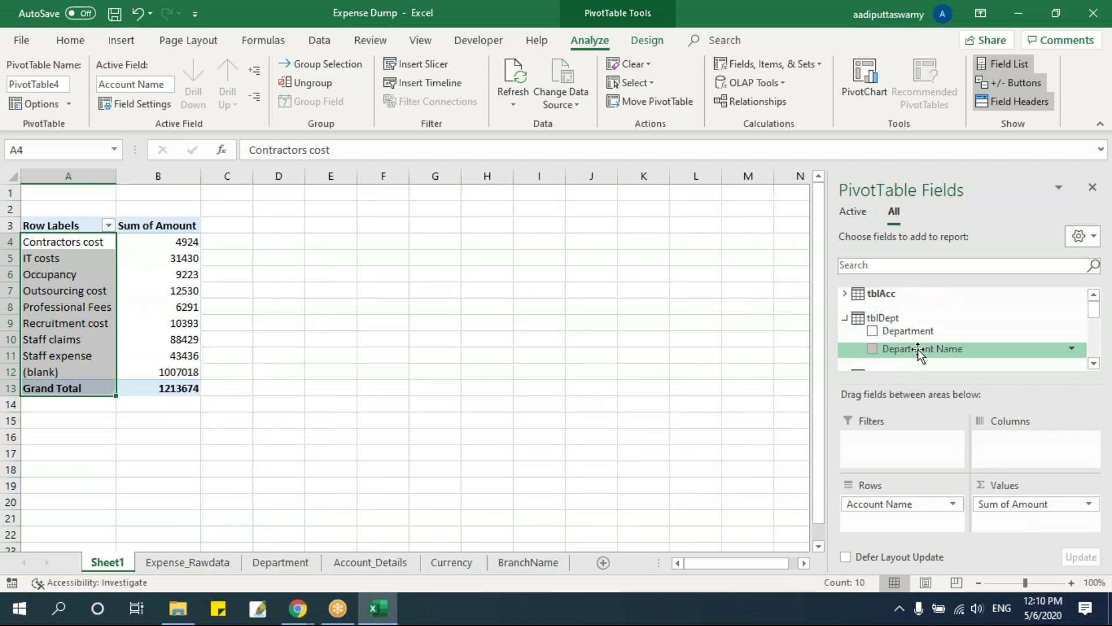
left_click_drag(920, 352, 1034, 457)
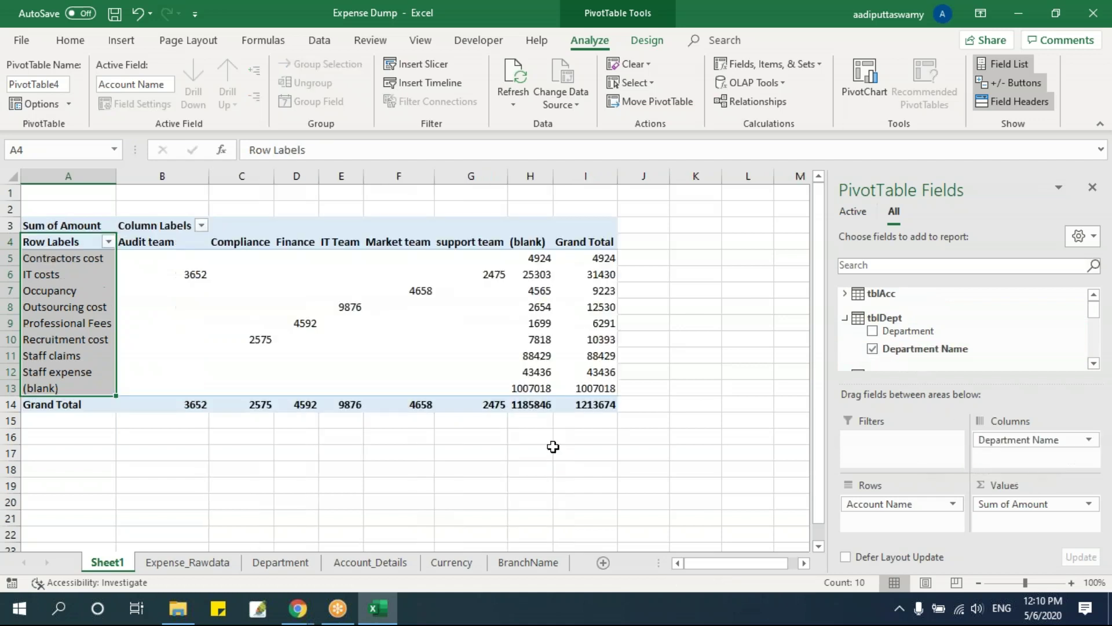
left_click_drag(160, 241, 529, 242)
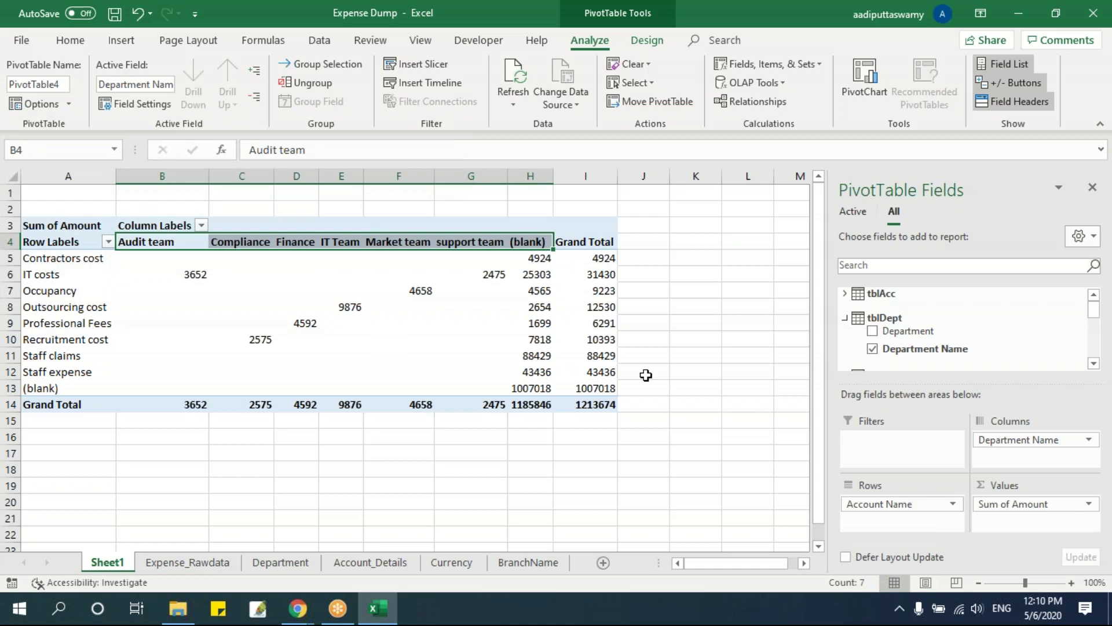
left_click_drag(1001, 441, 724, 429)
Delete the relationship between tblMain and tblAcc on Account number
left_click(156, 290)
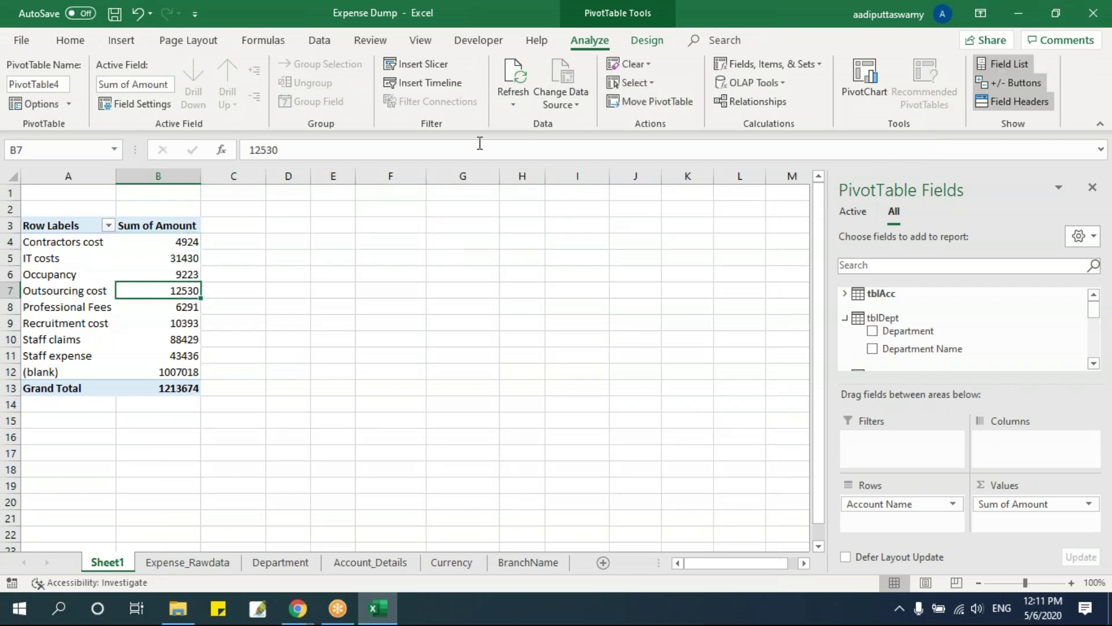
left_click(752, 101)
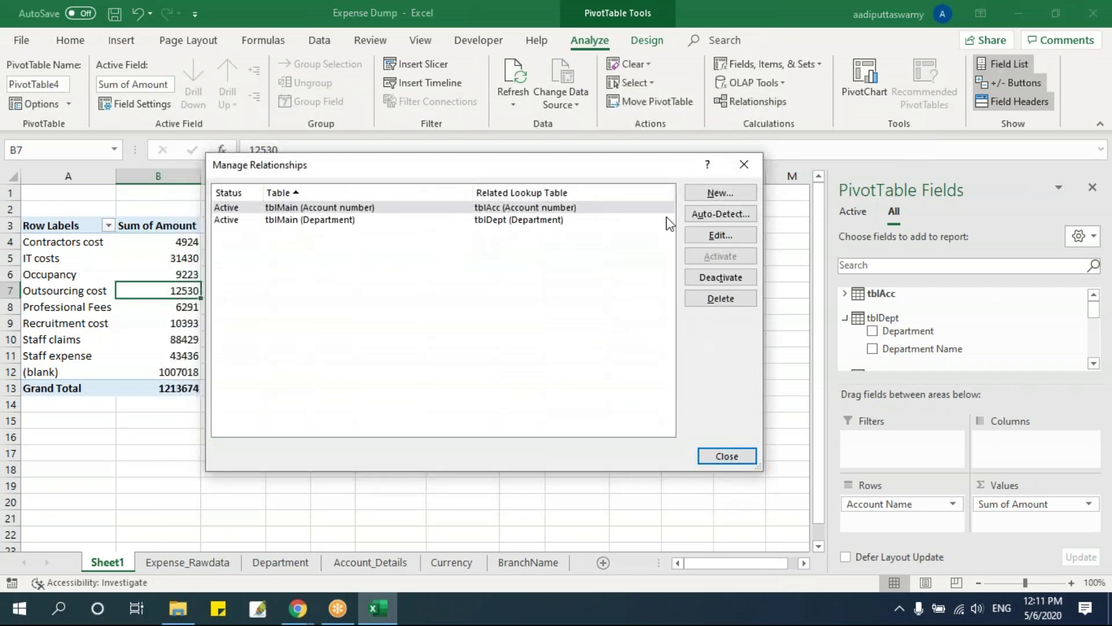
left_click(728, 298)
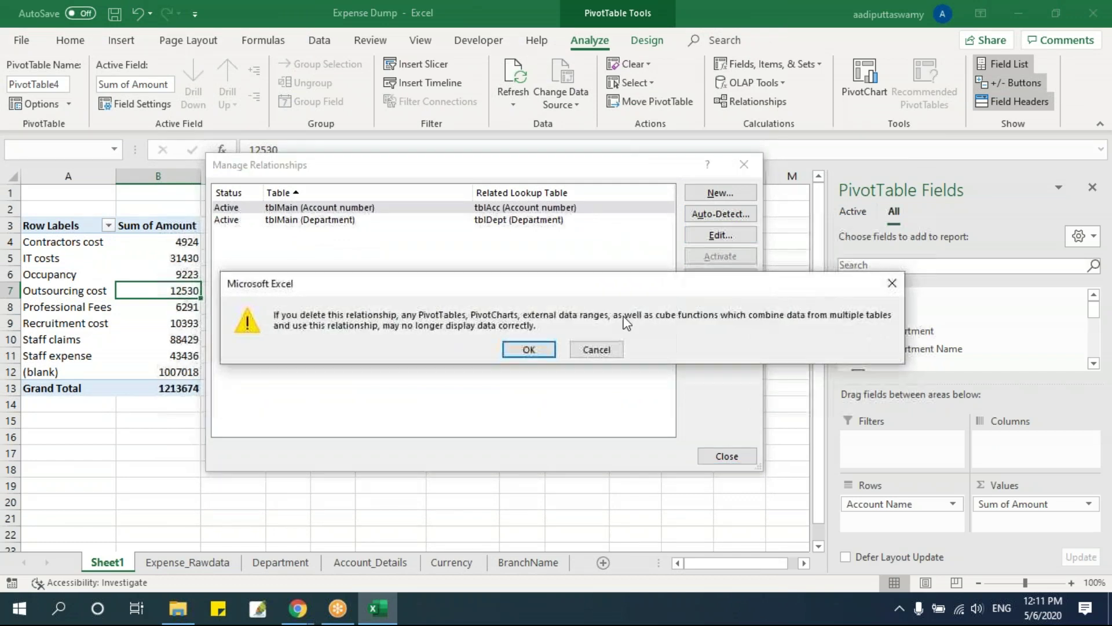
left_click(529, 349)
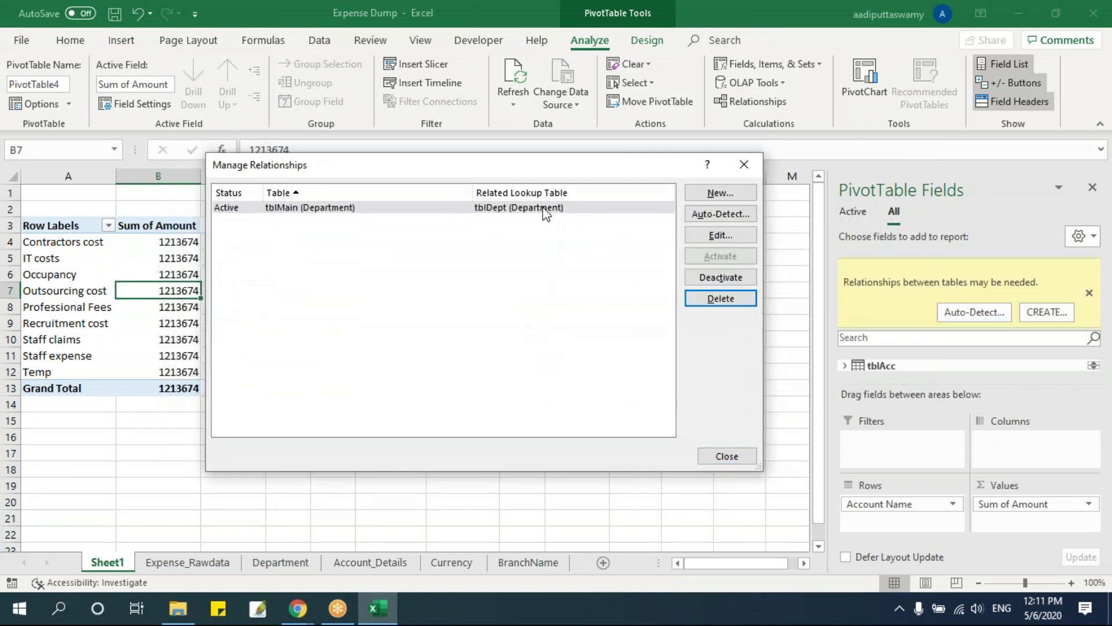
Delete the relationship between tblMain and tblDept on Department, and check the amounts in the PivotTable
left_click(545, 207)
left_click(720, 299)
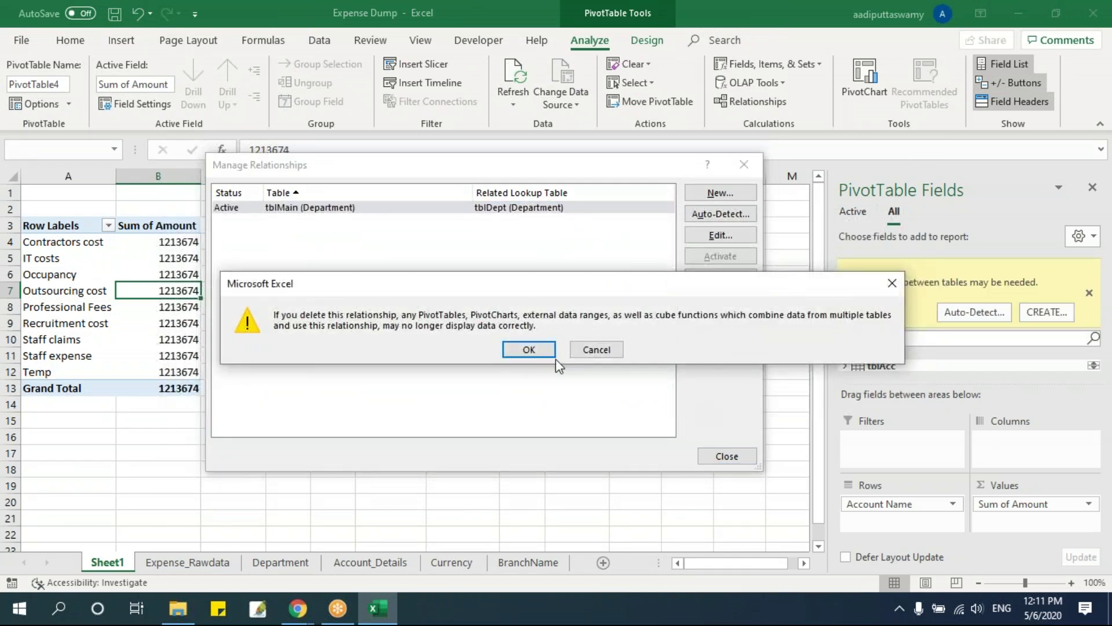
left_click(545, 350)
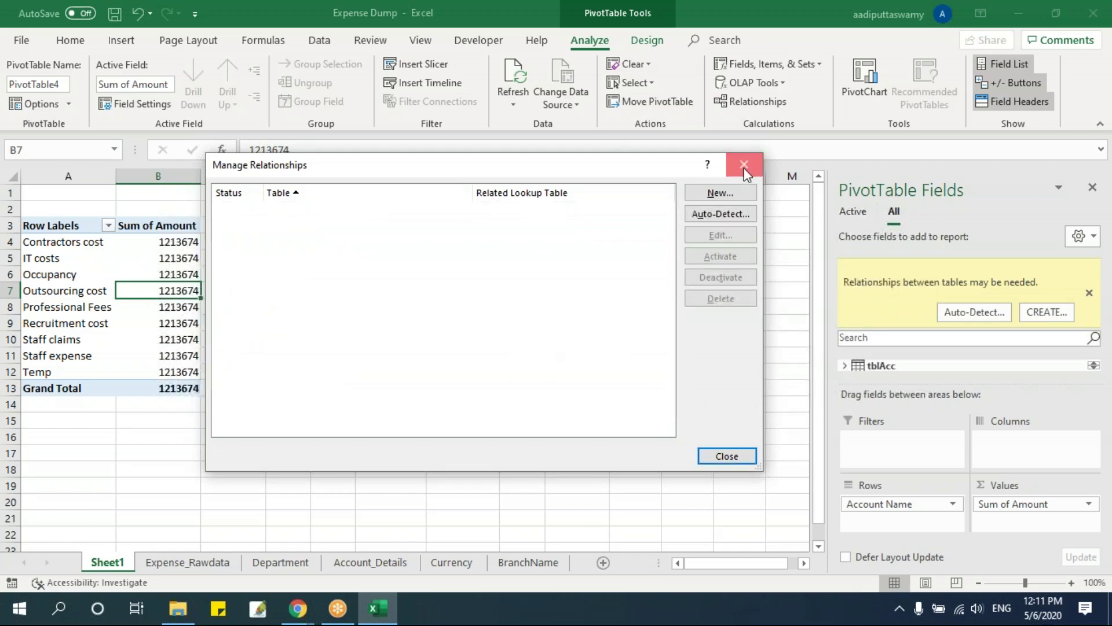
left_click(745, 165)
left_click(466, 375)
left_click_drag(179, 238, 187, 371)
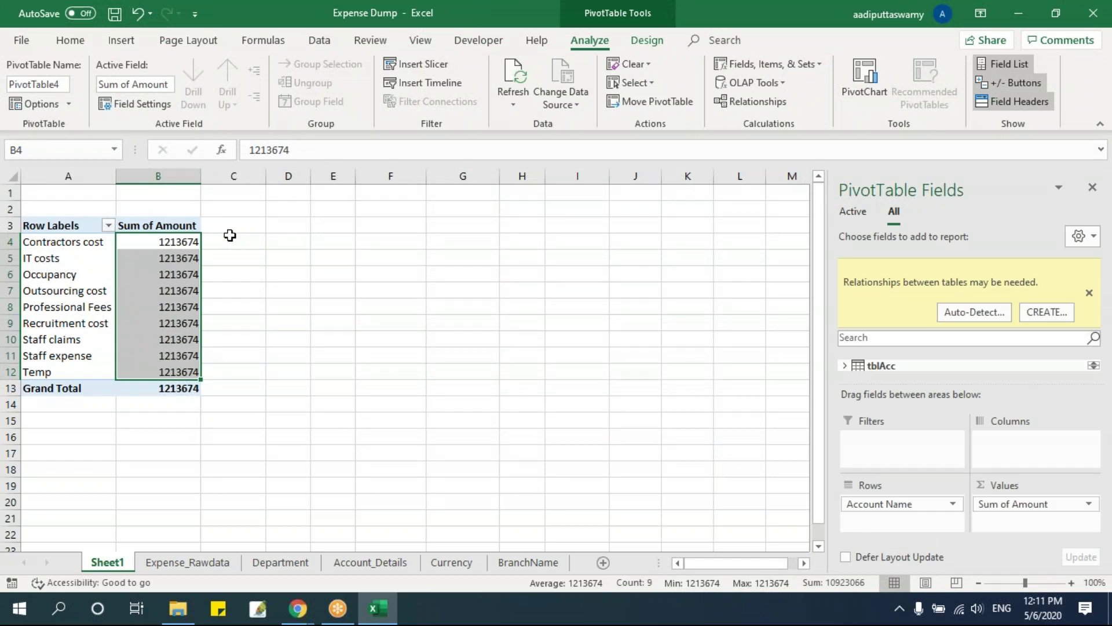
Compare the first account number in Expense_Rawdata with the Professional Fees entry in Account_Details
left_click(188, 562)
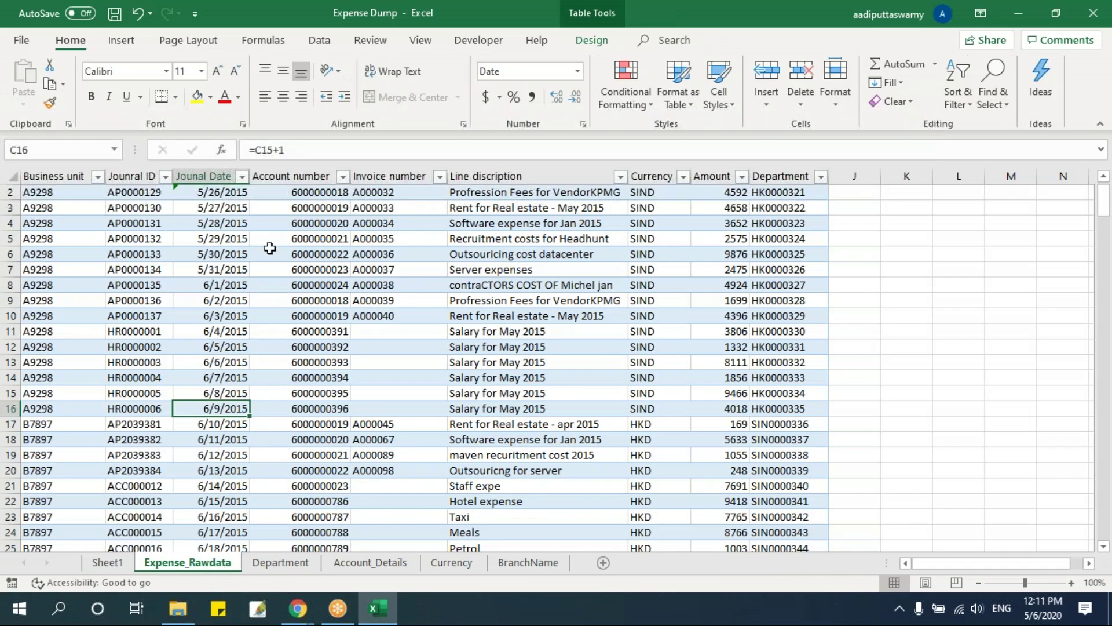
mouse_move(295, 191)
left_mouse_down()
mouse_move(293, 273)
mouse_move(294, 189)
mouse_move(291, 212)
left_mouse_up()
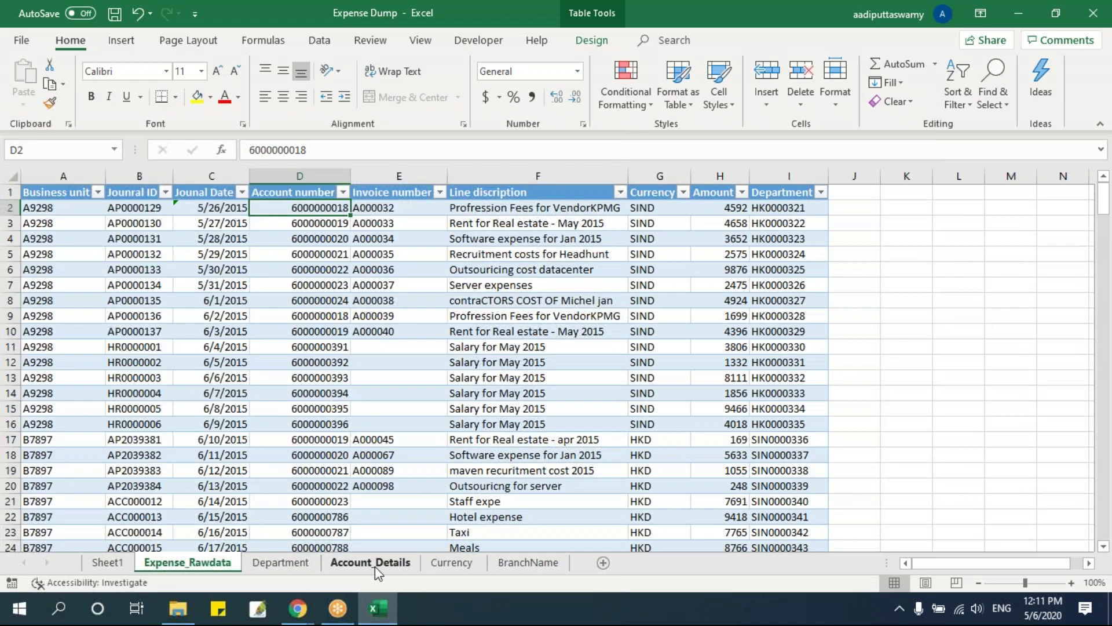
left_click(374, 566)
left_click(99, 224)
left_click(100, 209)
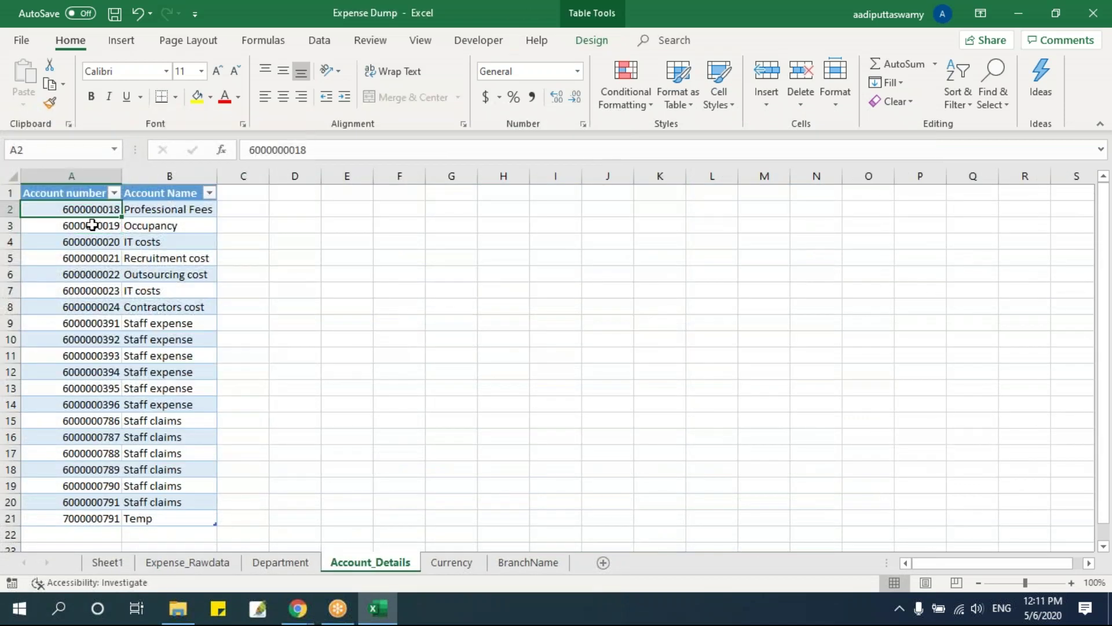
double_click(81, 209)
left_click_drag(65, 208, 228, 210)
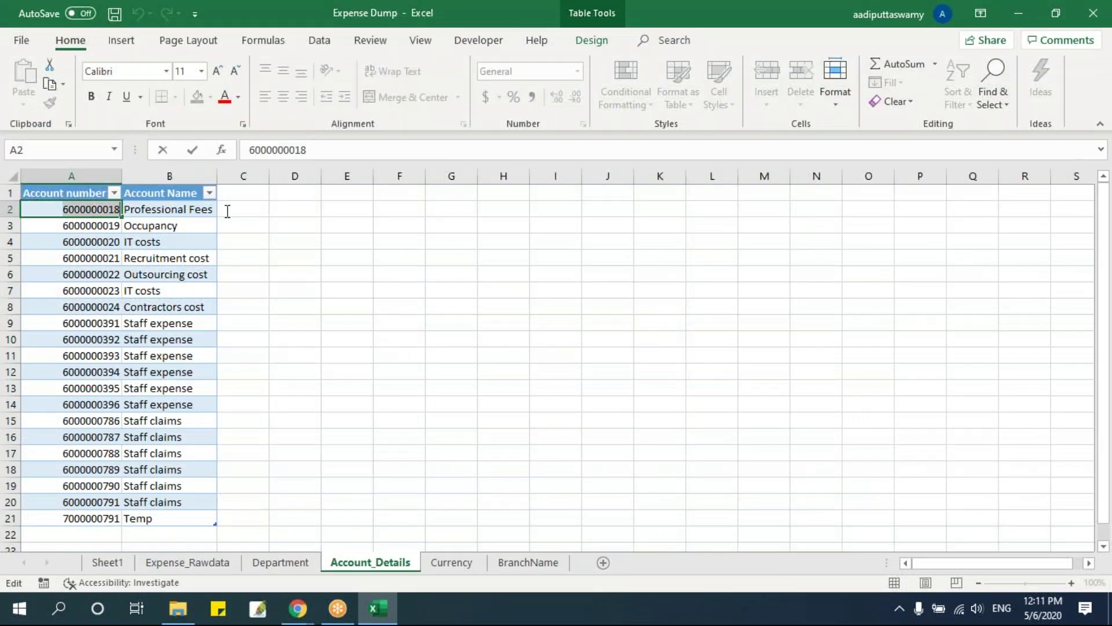
left_click(377, 403)
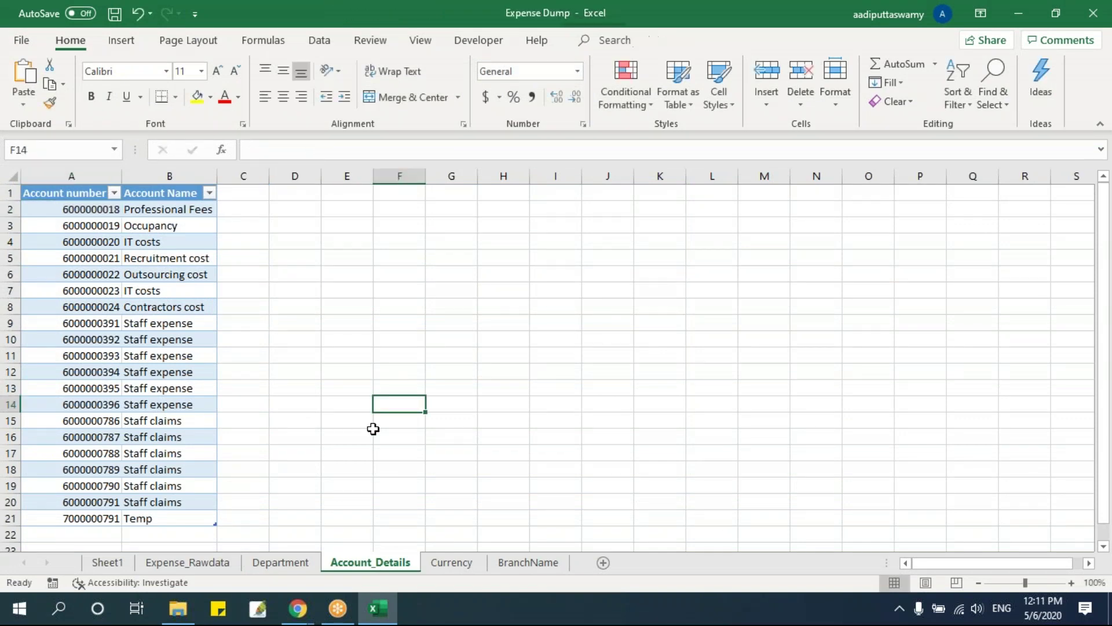
Filter Expense_Rawdata to the Professional Fees account number and check the sum of the filtered amounts
left_click(156, 565)
left_click(343, 192)
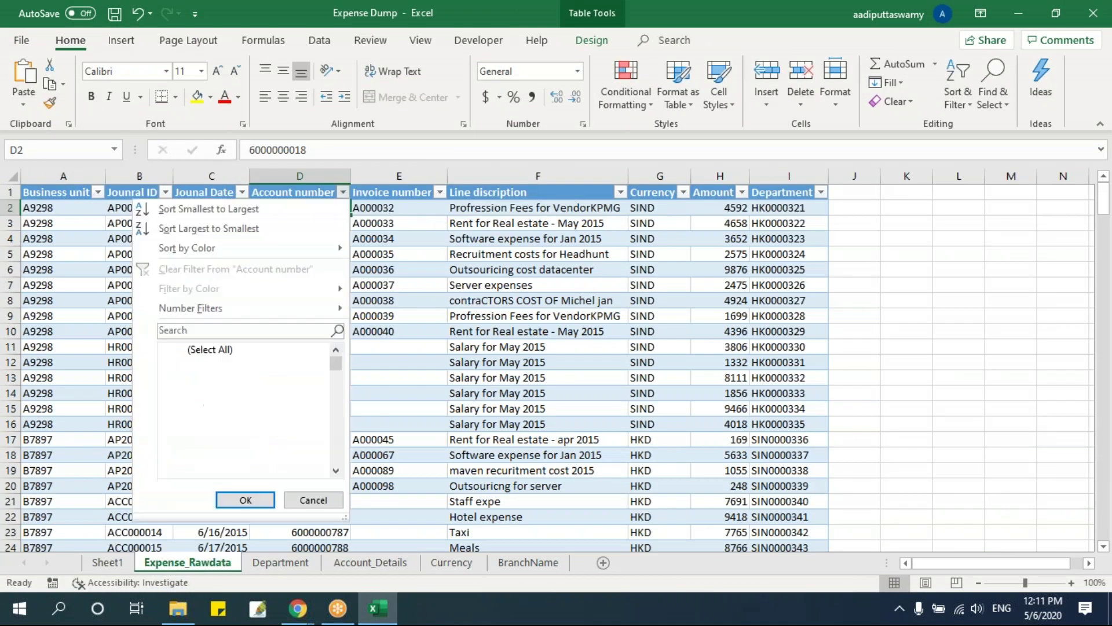
type("6000000018")
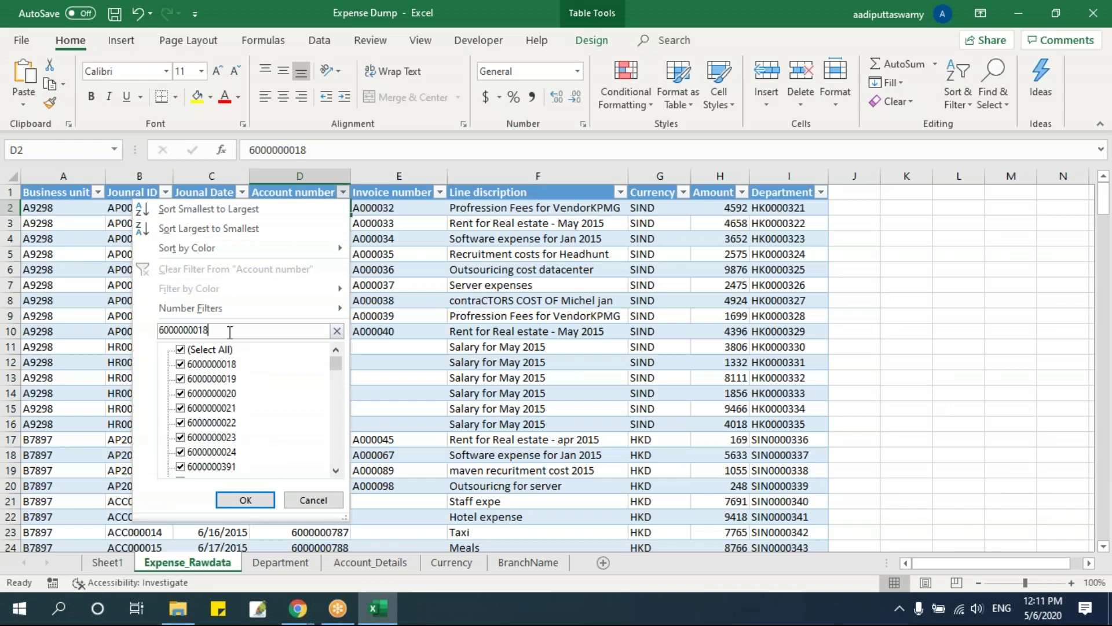
key("Return")
left_click(354, 341)
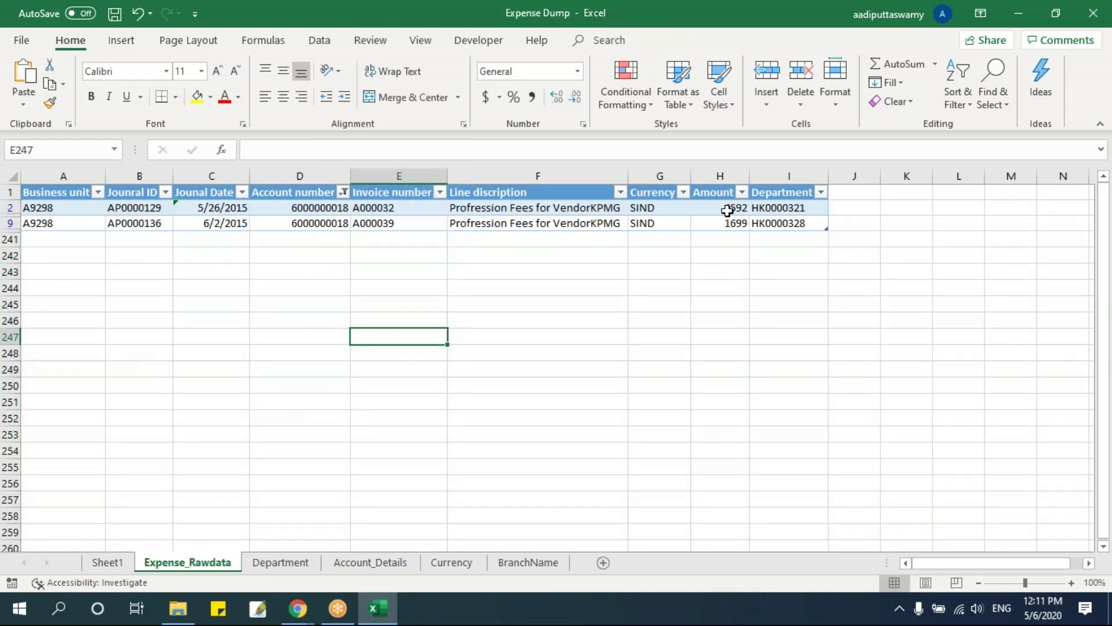
left_click_drag(728, 211, 728, 222)
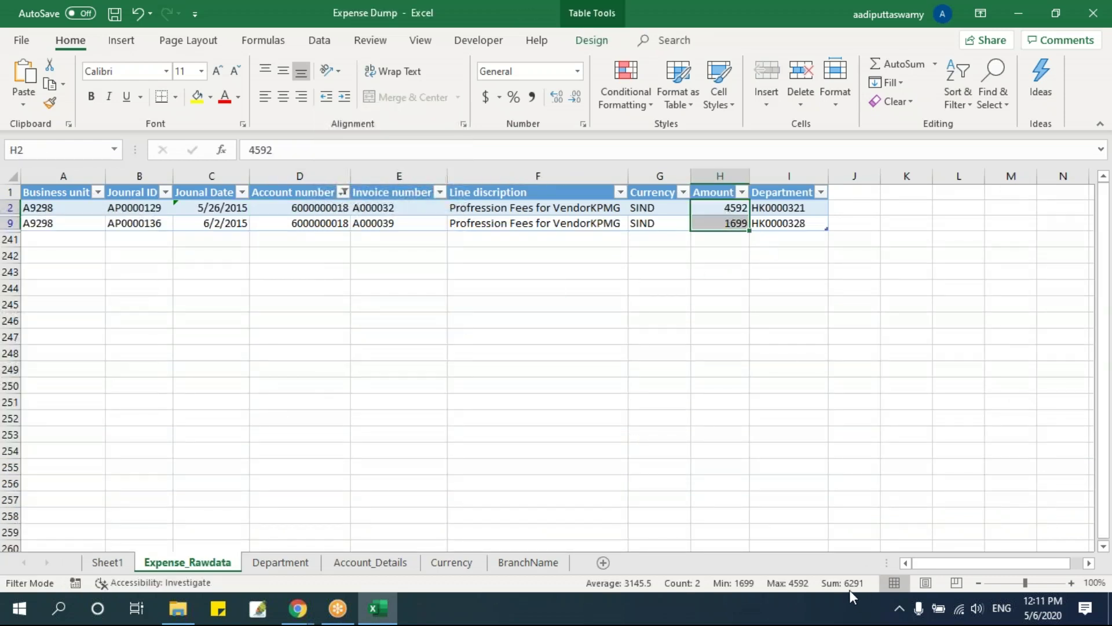
left_click(478, 298)
Turn off filtering on the Expense_Rawdata table to show all rows again
key("ctrl+shift+l")
key("Return")
left_click(465, 223)
key("alt+d")
key("f")
key("f")
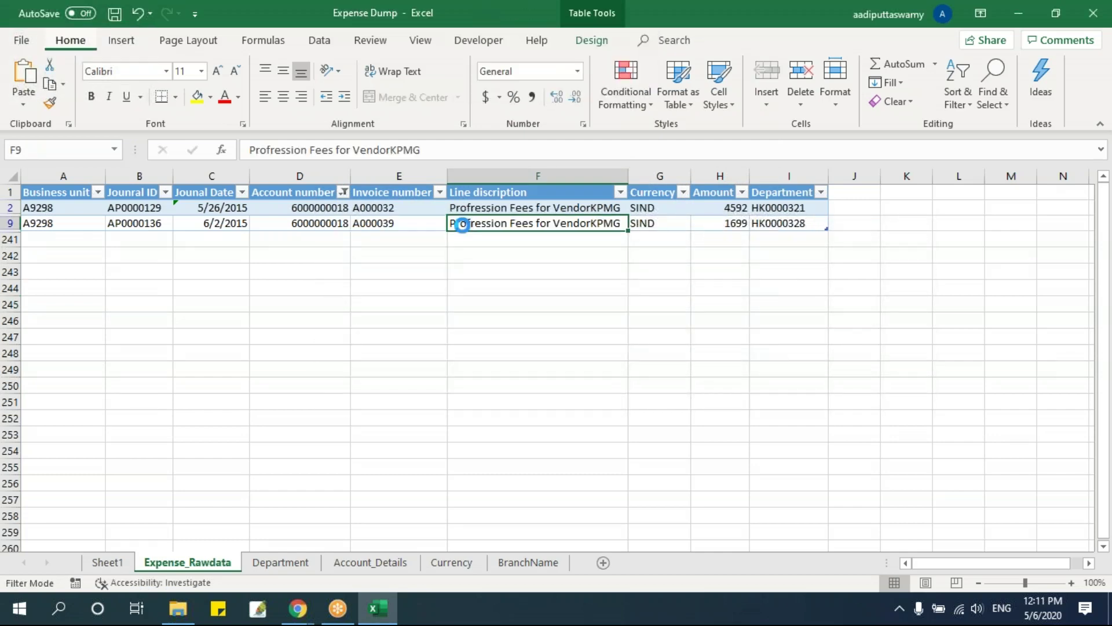
left_click(377, 269)
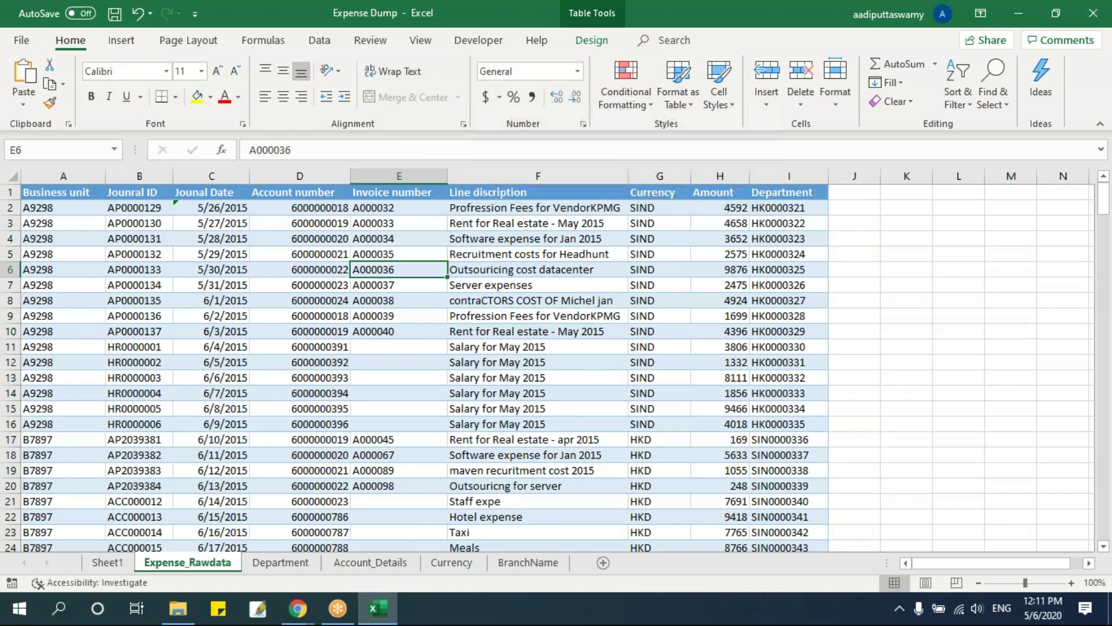
Create a relationship from tblMain's Account number to tblAcc's Account number for the PivotTable on Sheet1
left_click(107, 562)
left_click(1047, 313)
left_click(458, 314)
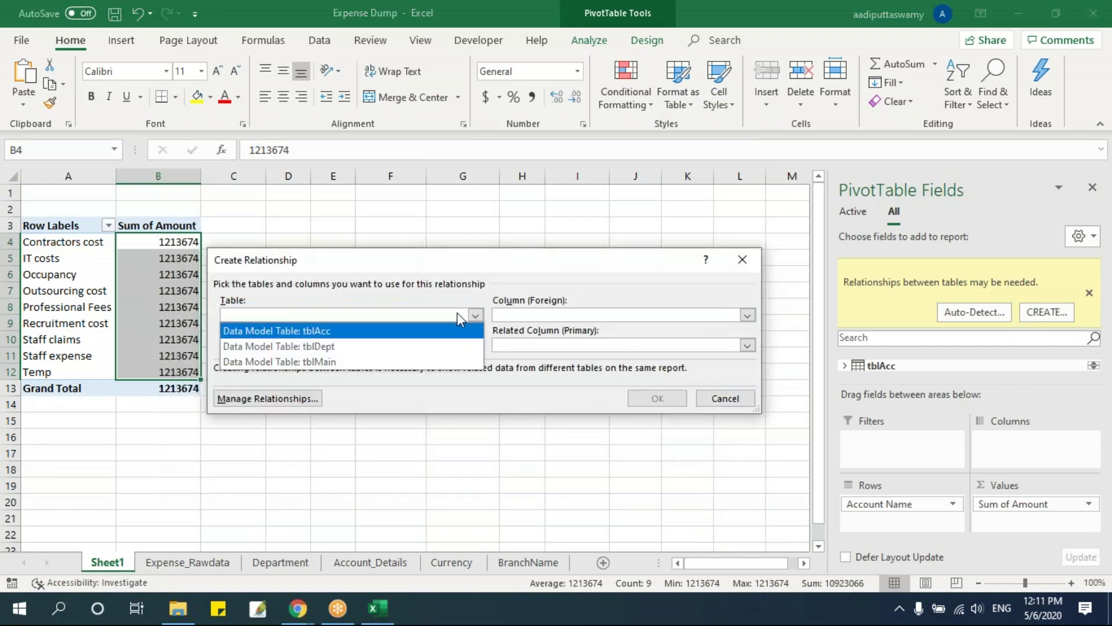
left_click(446, 362)
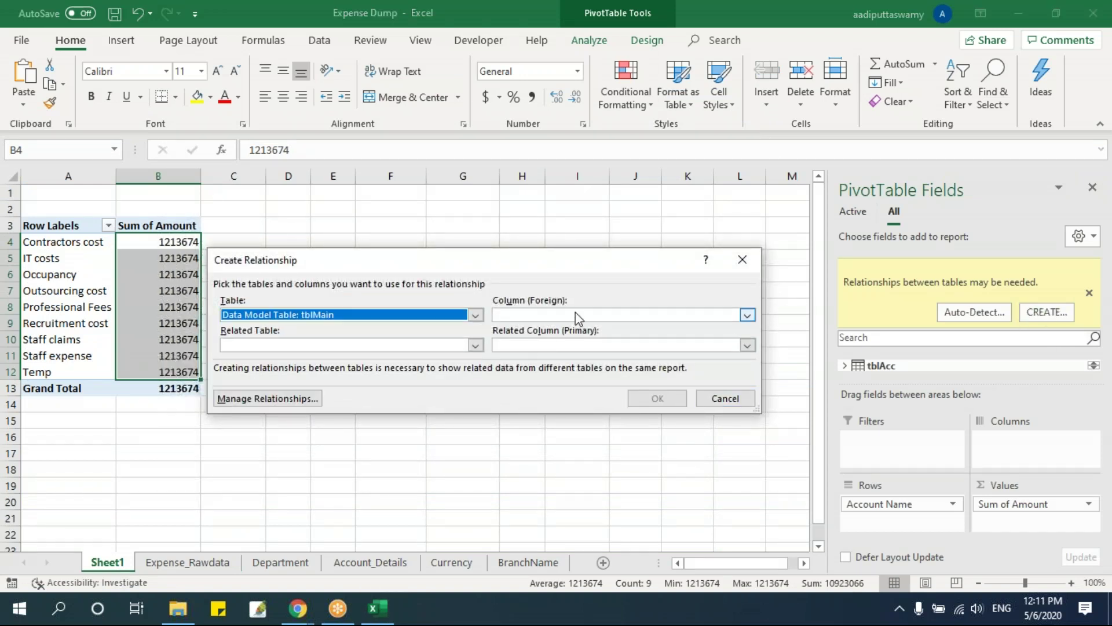
left_click(575, 315)
left_click(577, 331)
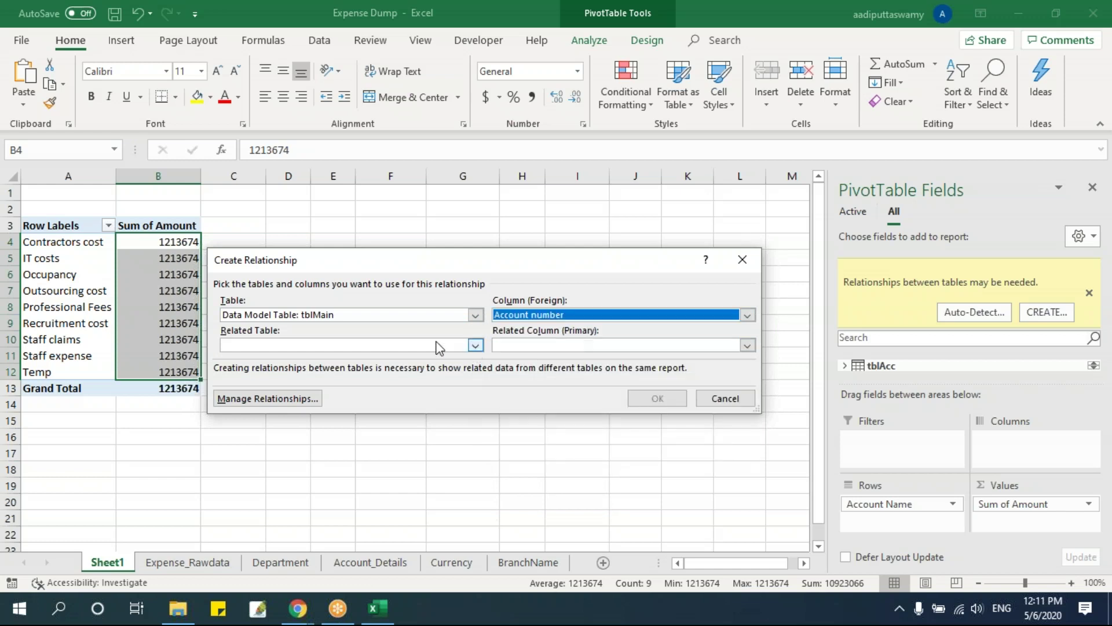
left_click(431, 346)
left_click(407, 361)
left_click(547, 346)
left_click(545, 377)
left_click(656, 400)
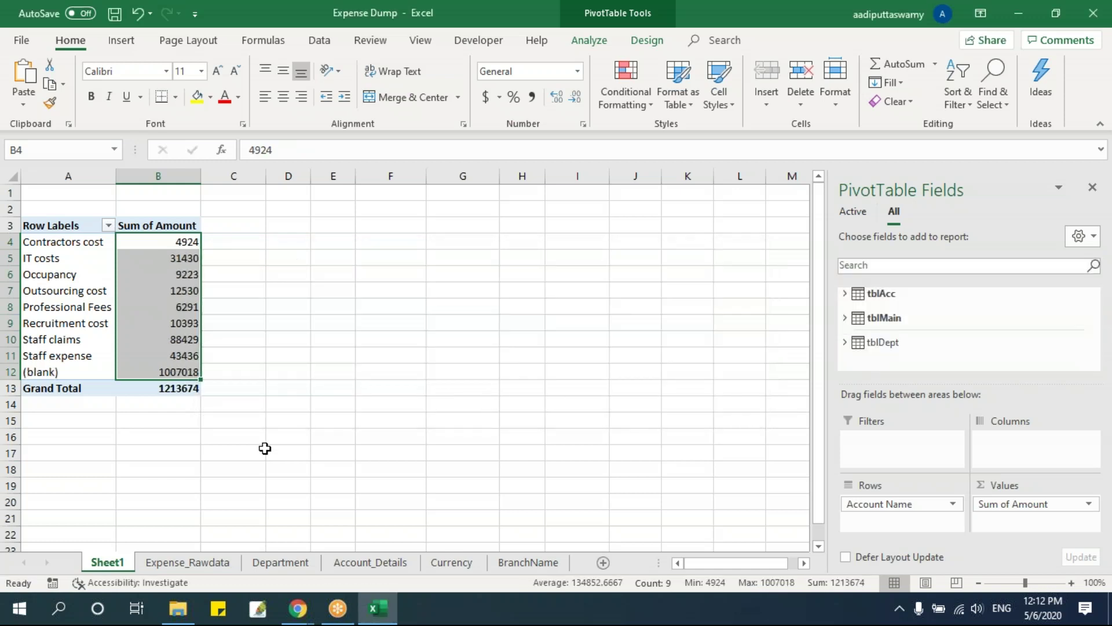
Trace the PivotTable's Professional Fees row back to its account number in Expense_Rawdata and its name in Account_Details
left_click(40, 309)
left_click(181, 311, "shift")
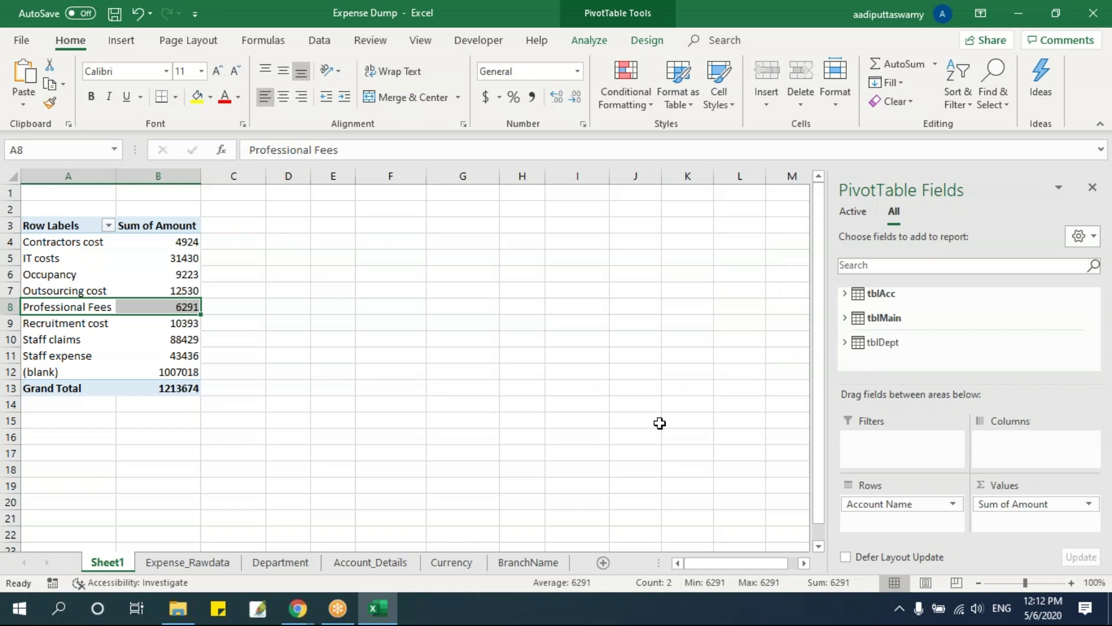
left_click(207, 562)
left_click(324, 208)
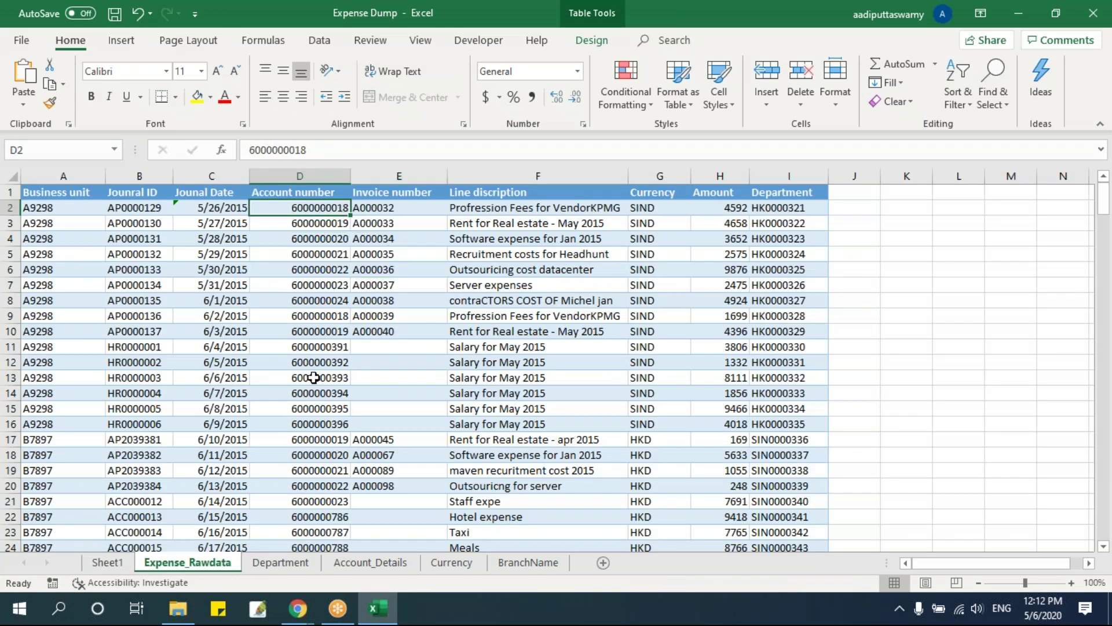
left_click(374, 563)
left_click(145, 217)
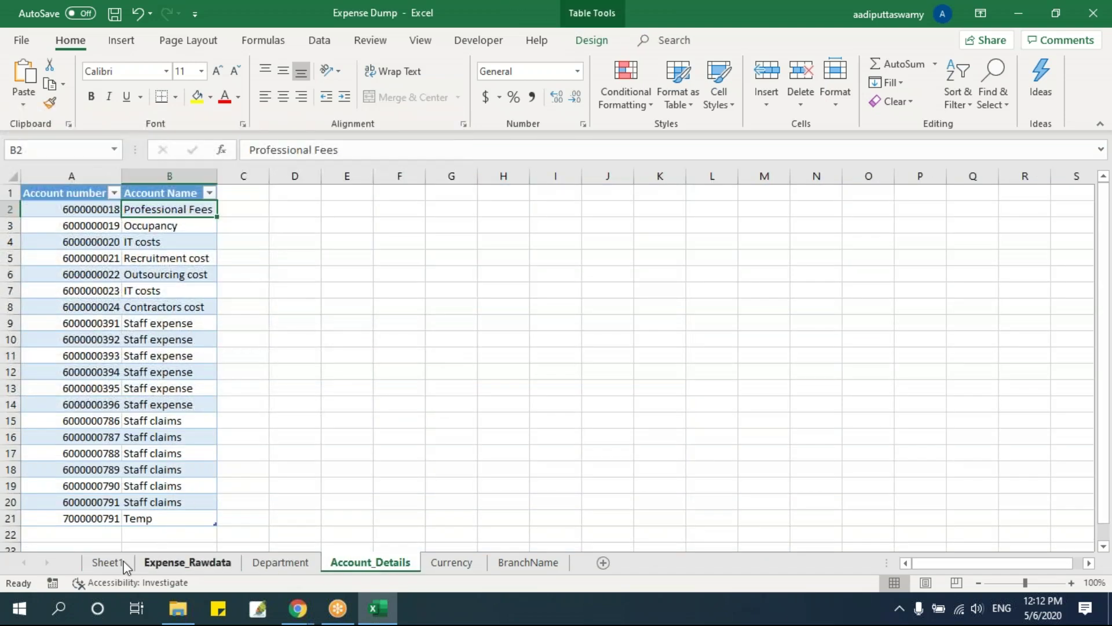
left_click(123, 564)
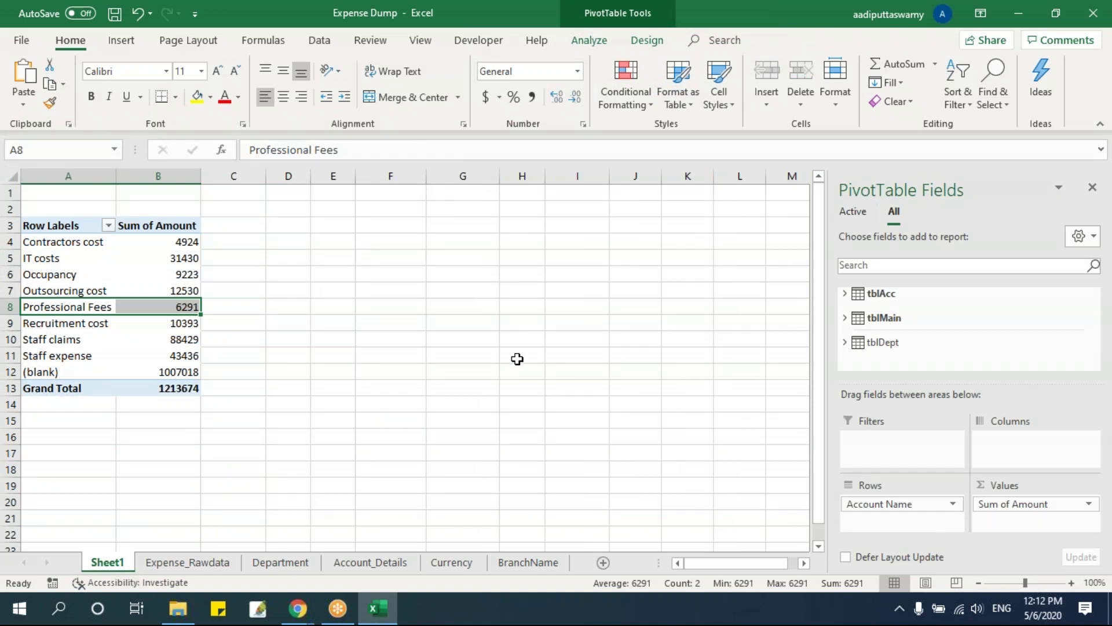
Insert a slicer for Department Name from tblDept on the PivotTable
left_click(413, 327)
left_click(165, 280)
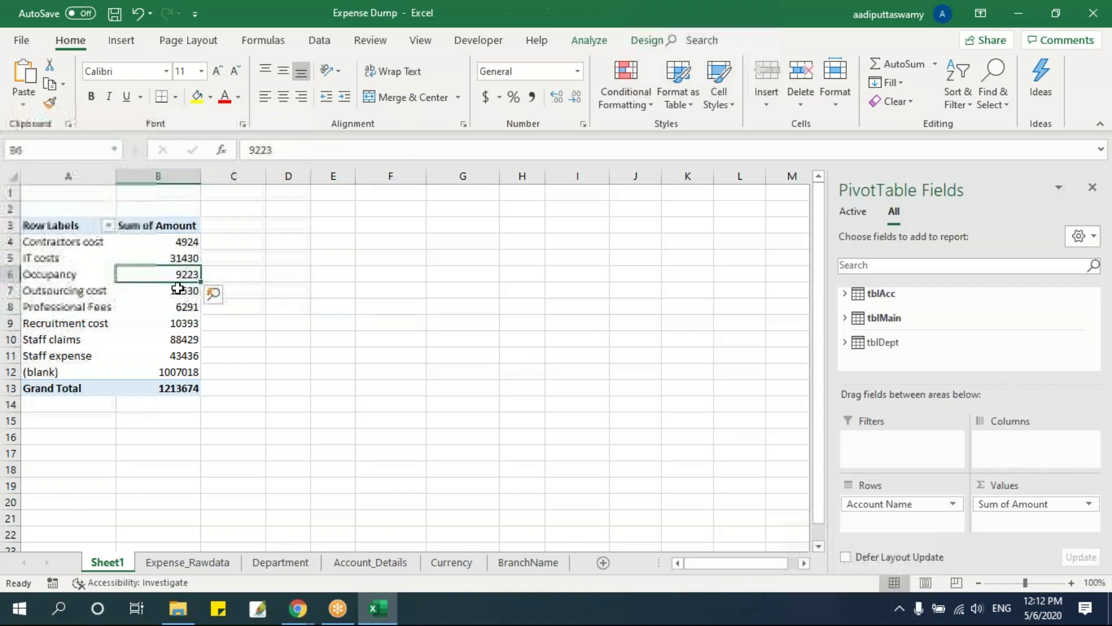
left_click(590, 41)
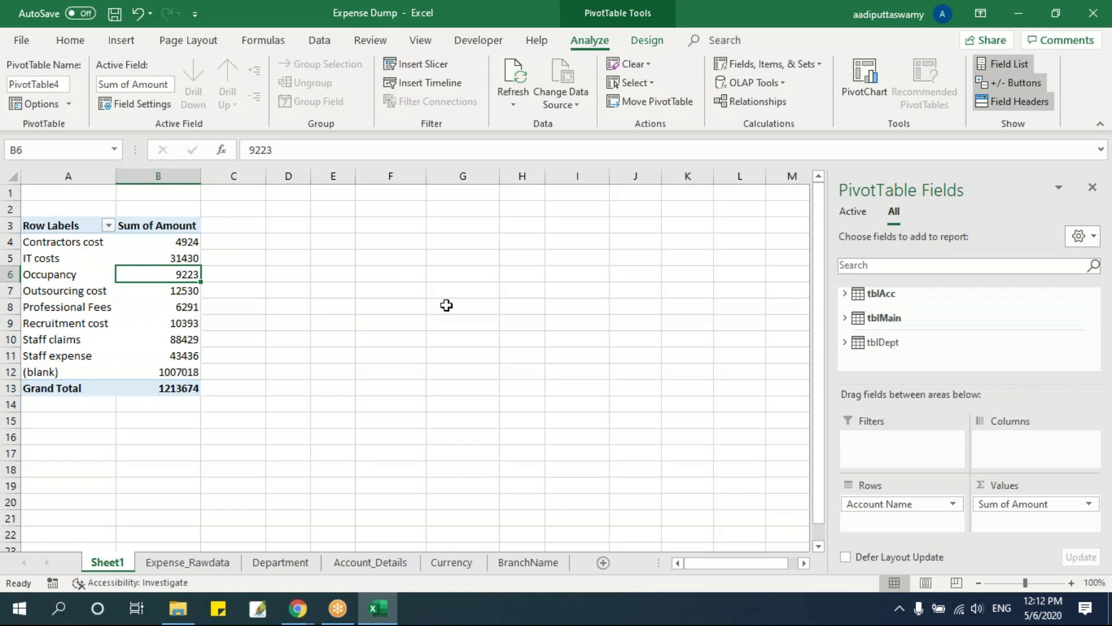
left_click(423, 64)
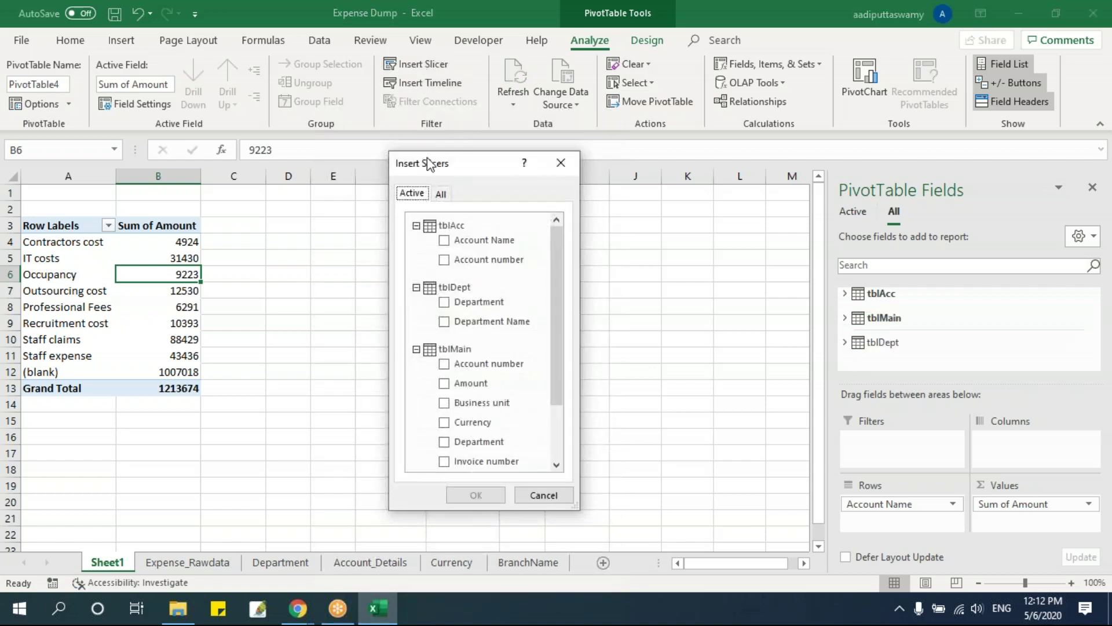
scroll(559, 249, "down", 2)
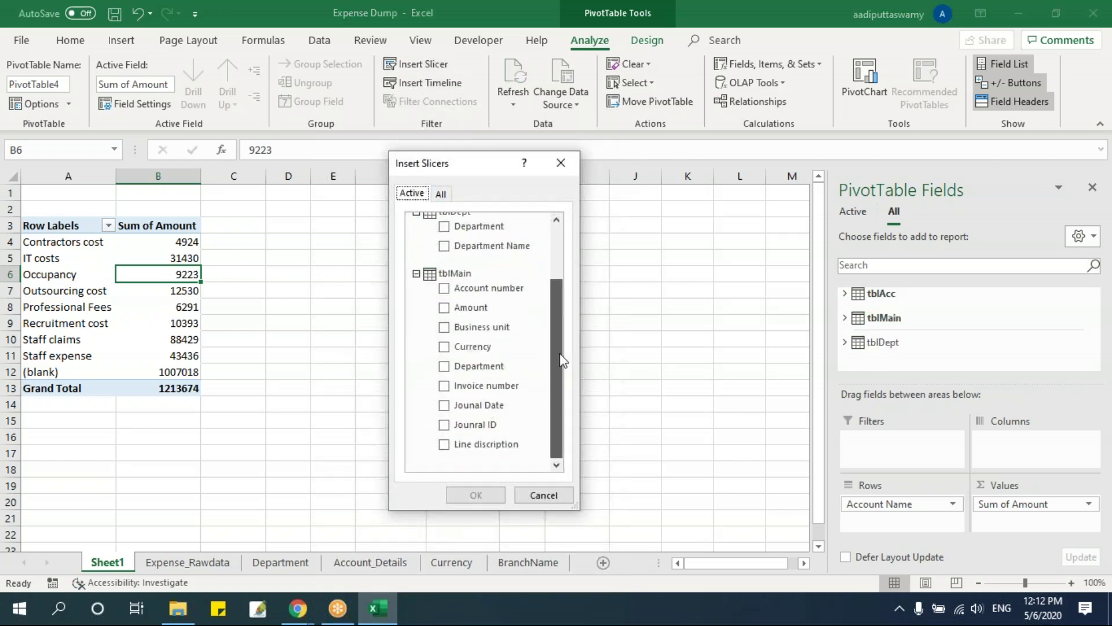
left_click(445, 245)
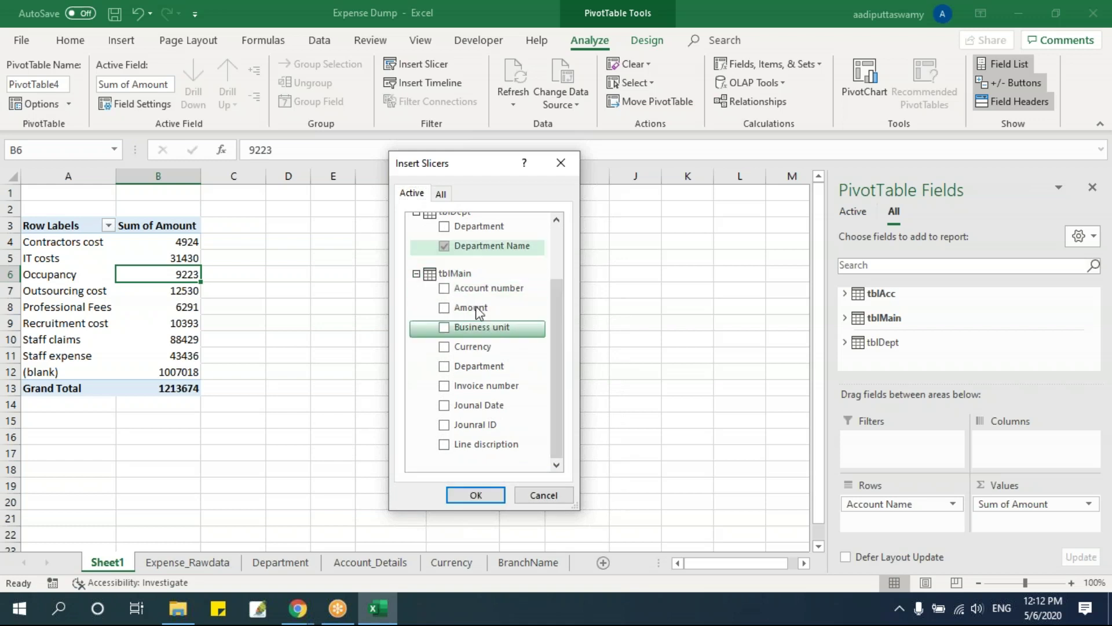
left_click(488, 495)
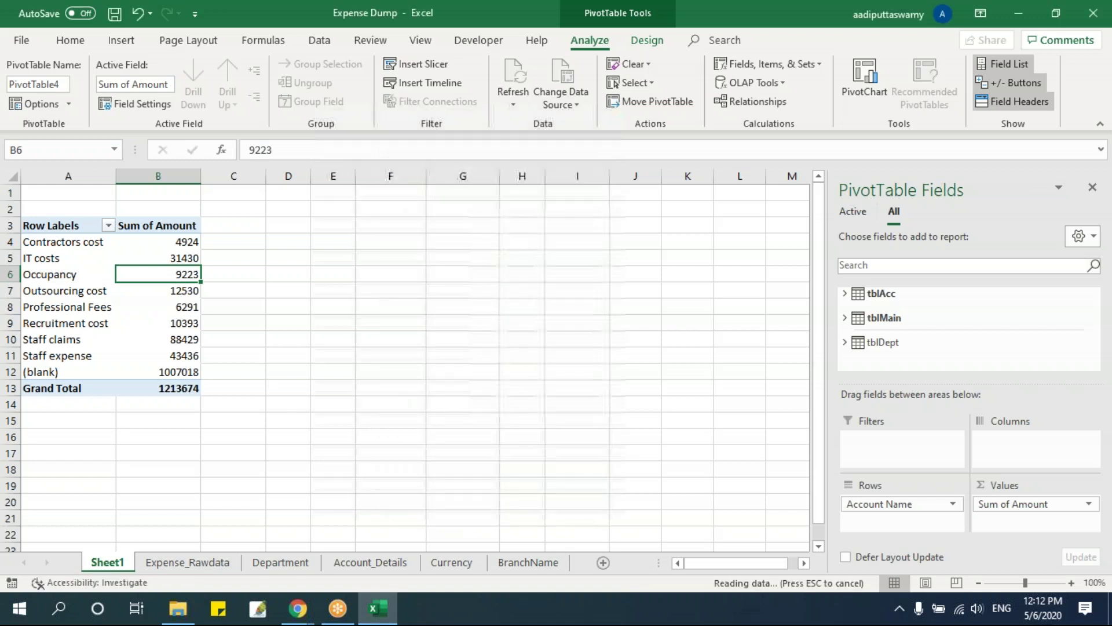
Filter the slicer by Audit team, Compliance and finally Finance, and place it closer to the PivotTable
left_click_drag(429, 274, 537, 205)
left_click(506, 230)
left_click(498, 251)
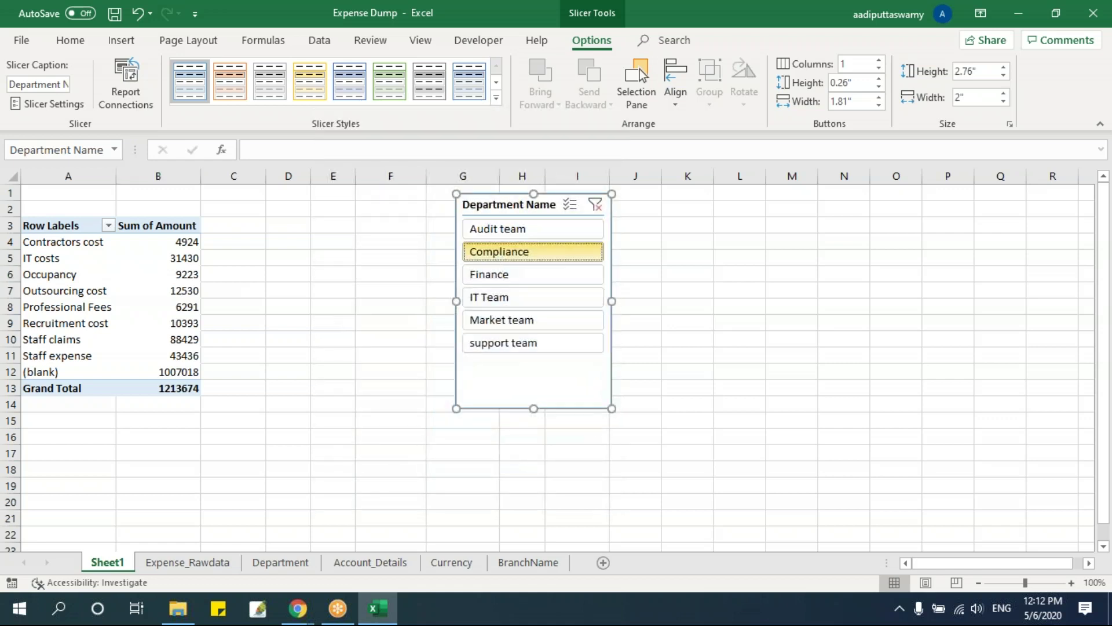
left_click(498, 275)
left_click_drag(501, 213, 379, 229)
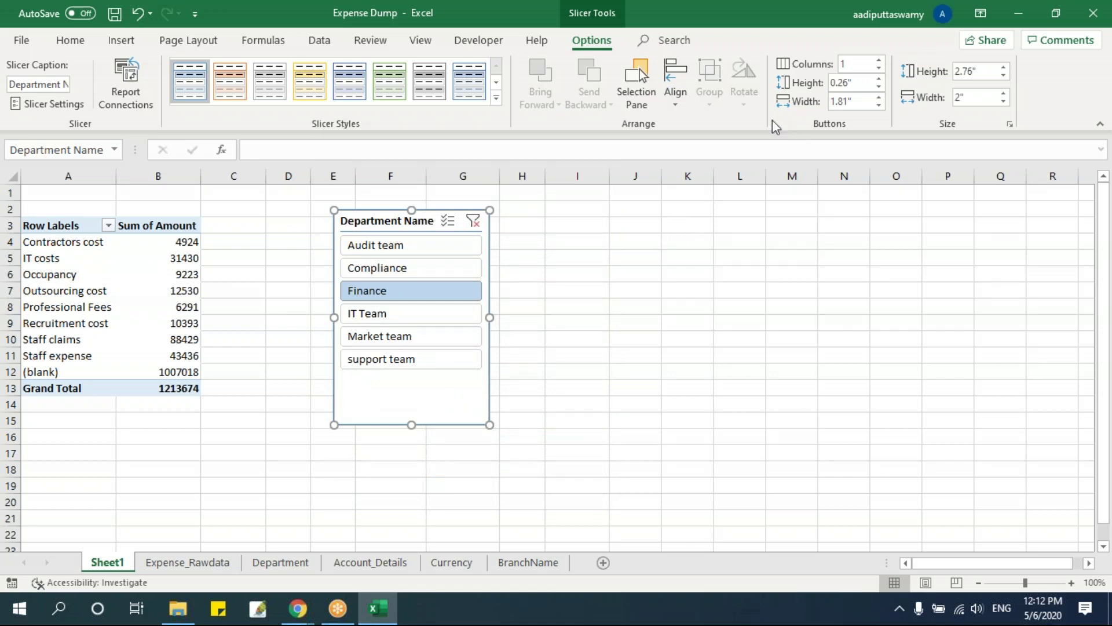
Create a relationship from tblMain's Department column to tblDept's Department column for the PivotTable
left_click(170, 287)
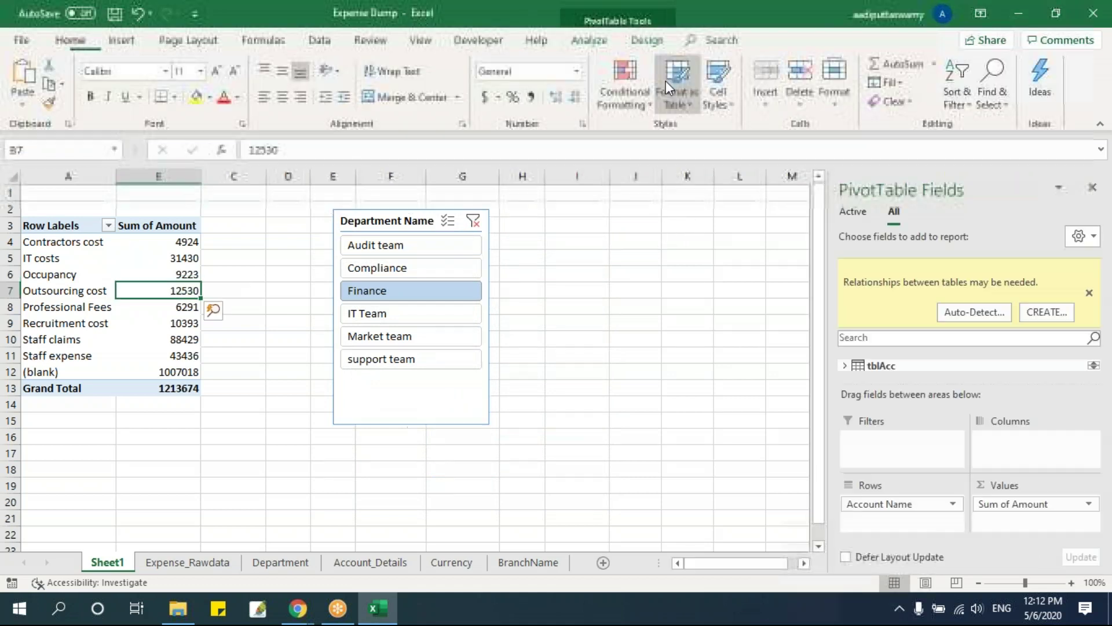
left_click(593, 40)
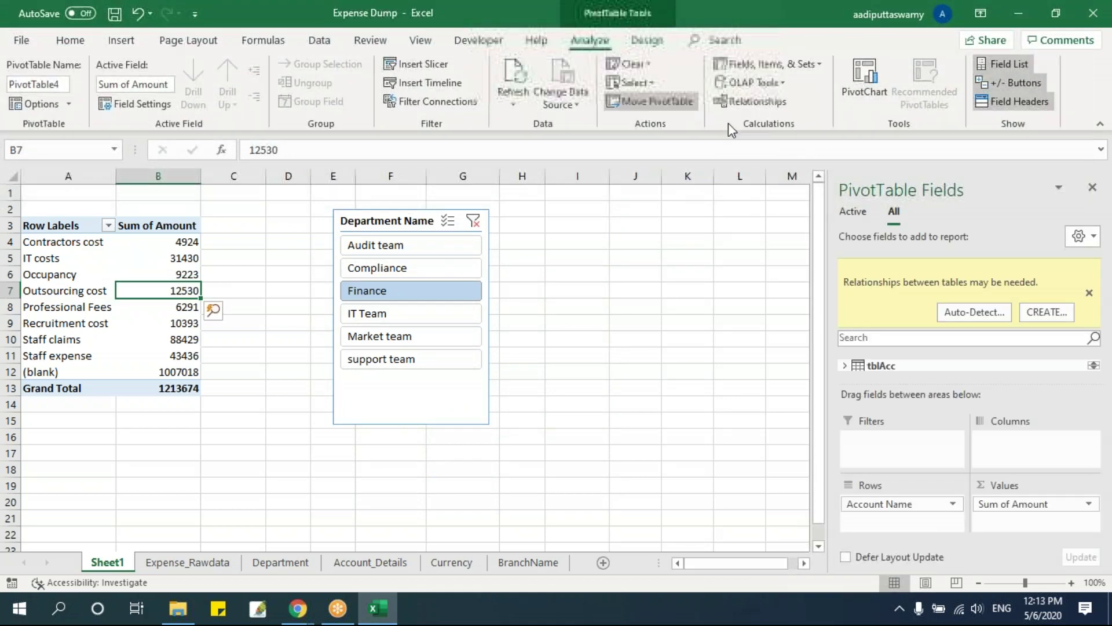
left_click(753, 102)
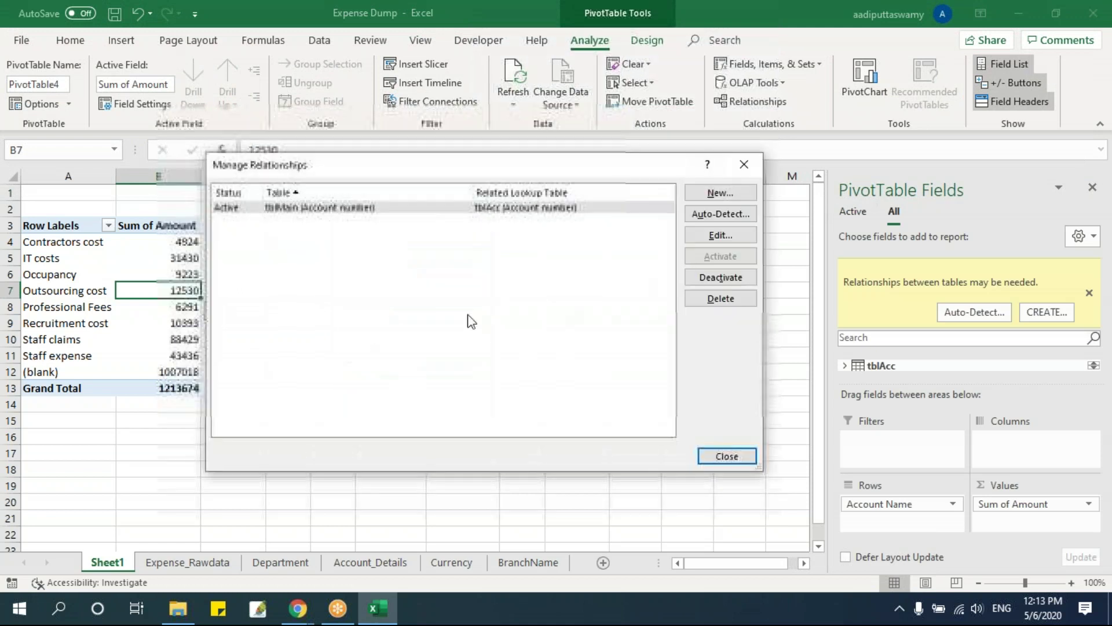
left_click(721, 193)
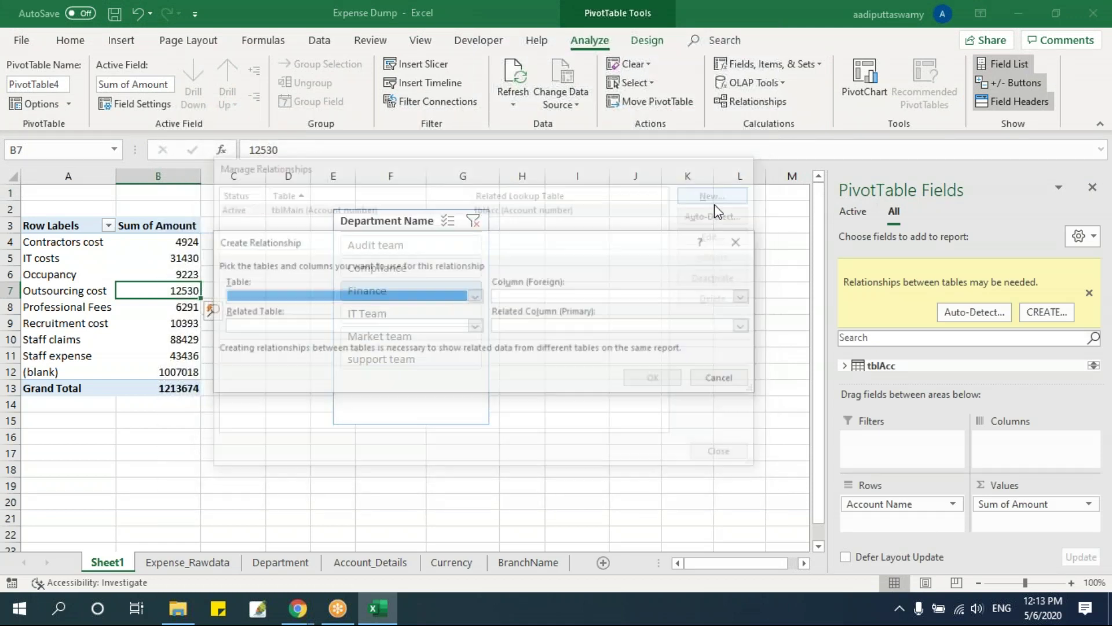
left_click(355, 297)
left_click(350, 343)
left_click(547, 296)
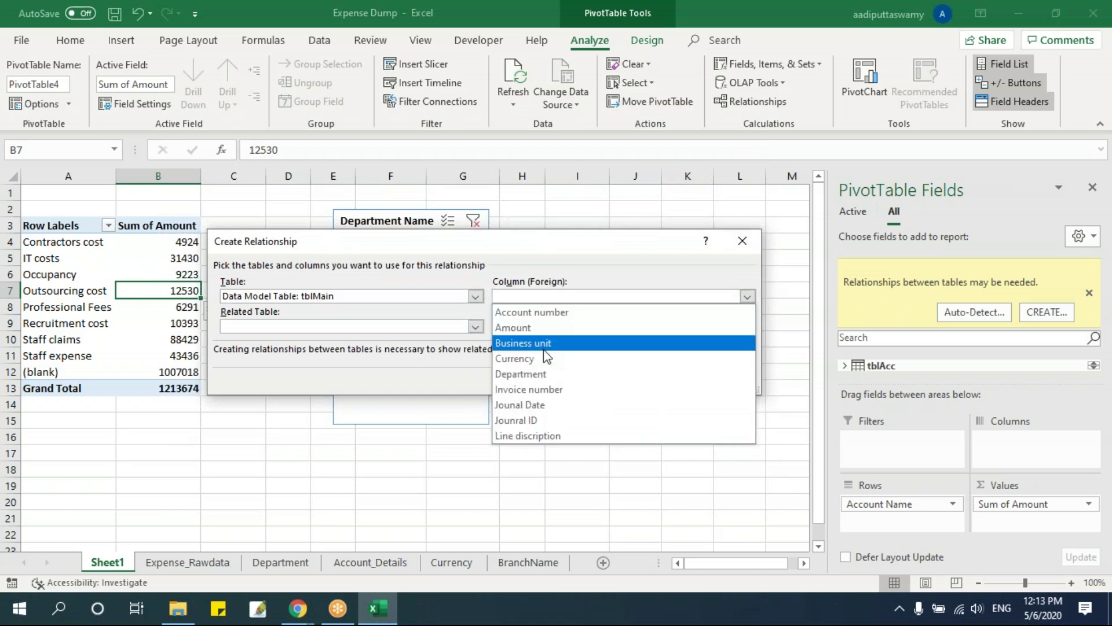
left_click(551, 374)
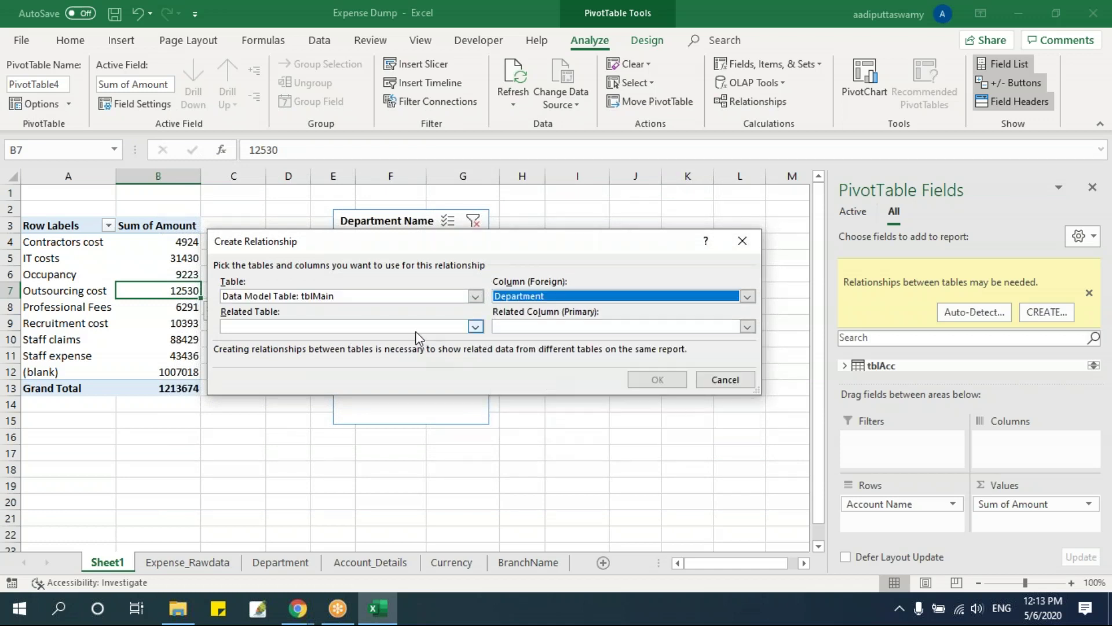
left_click(475, 326)
left_click(478, 354)
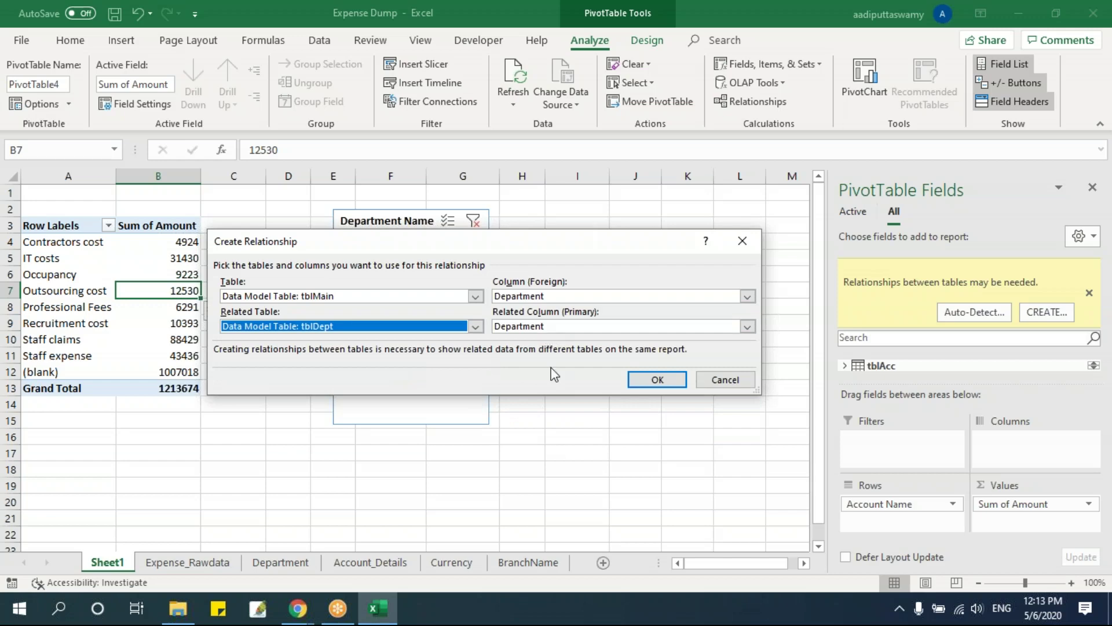
left_click(657, 379)
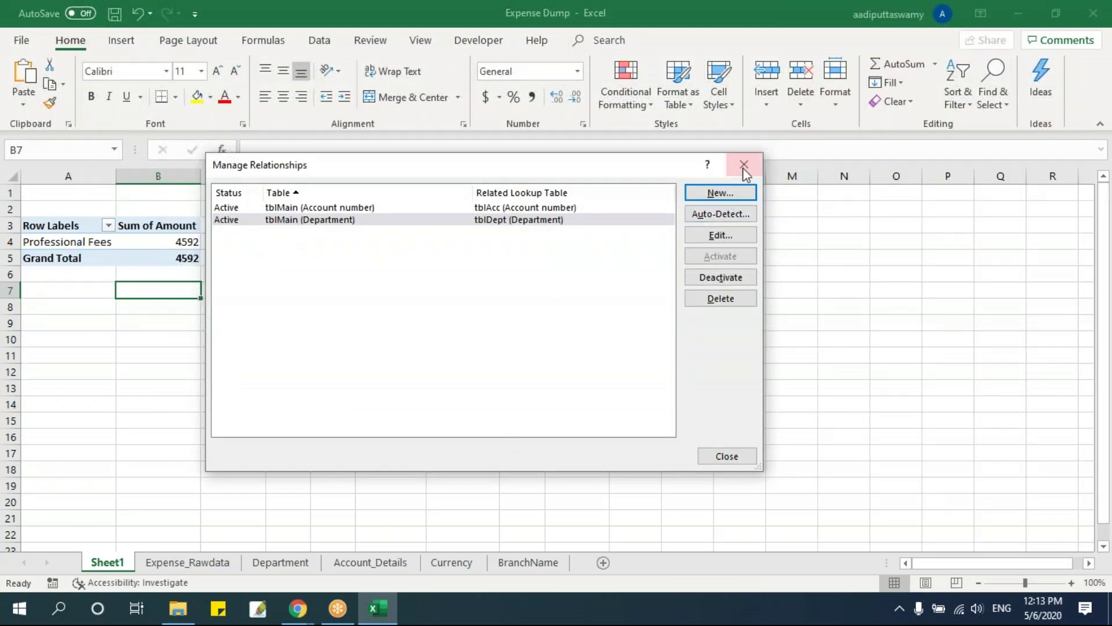
left_click(742, 168)
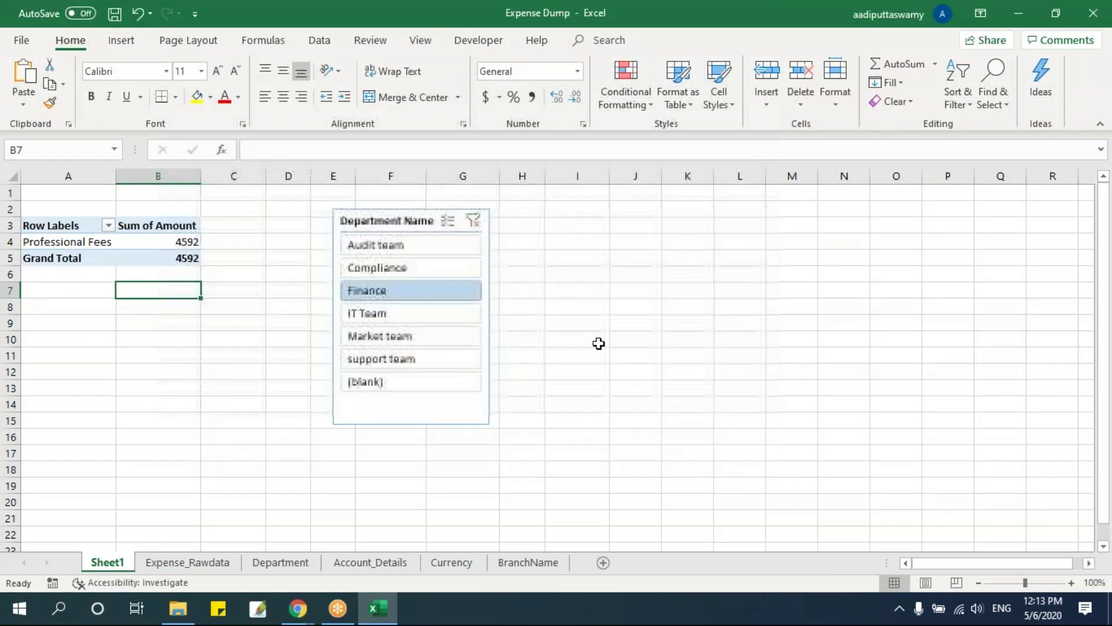
Filter the PivotTable by each department in the Department Name slicer in turn, finishing on (blank)
left_click(406, 246)
left_click(390, 291)
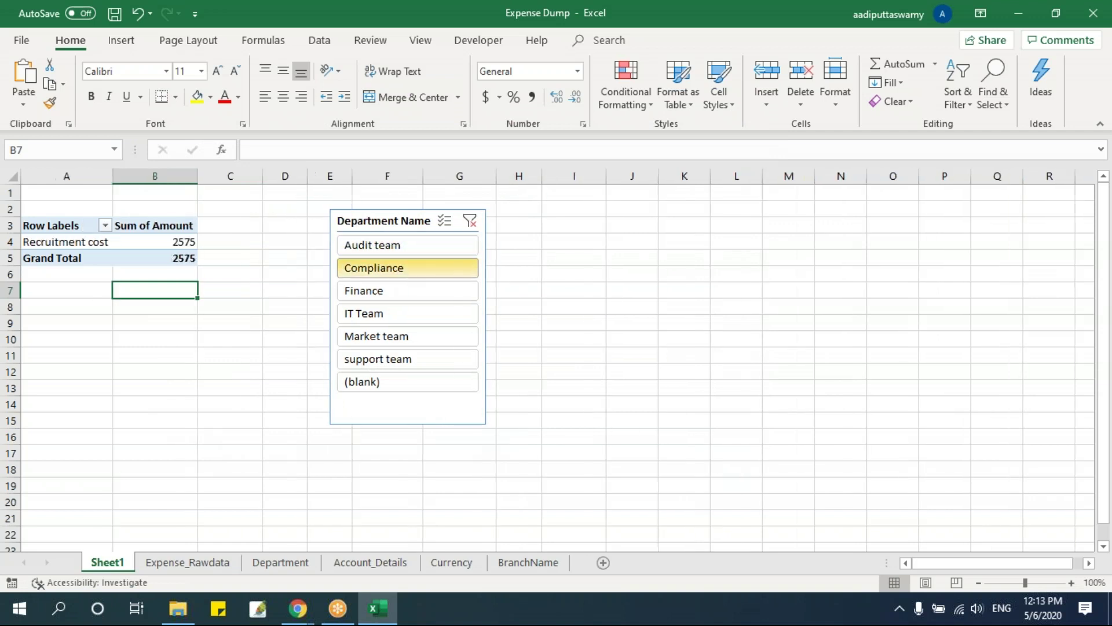
left_click(392, 314)
left_click(392, 337)
left_click(394, 357)
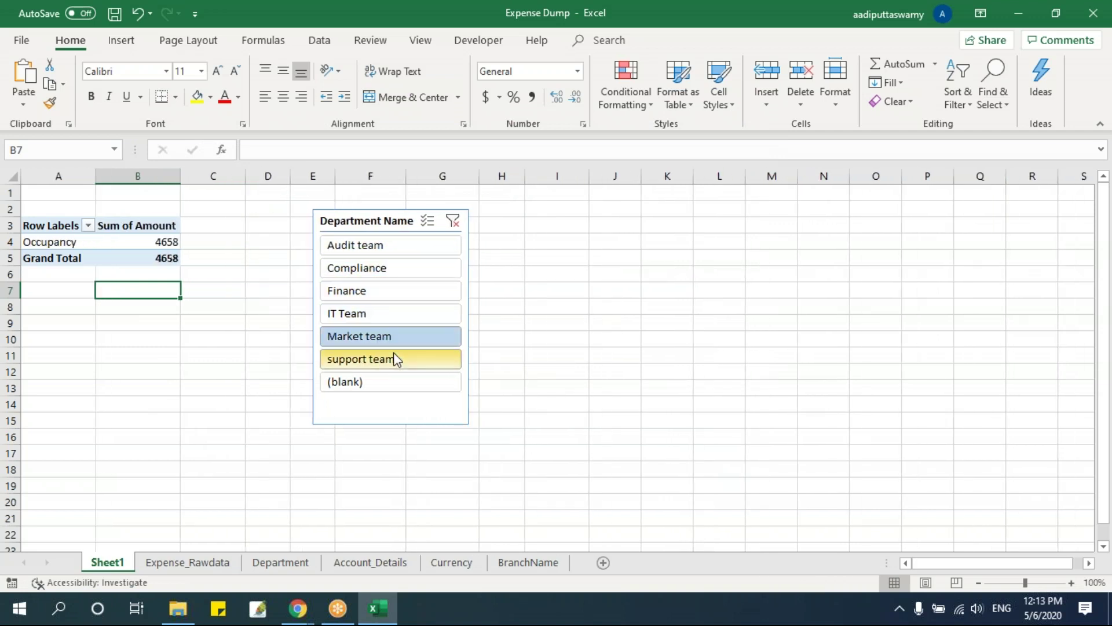
left_click(394, 358)
left_click(394, 380)
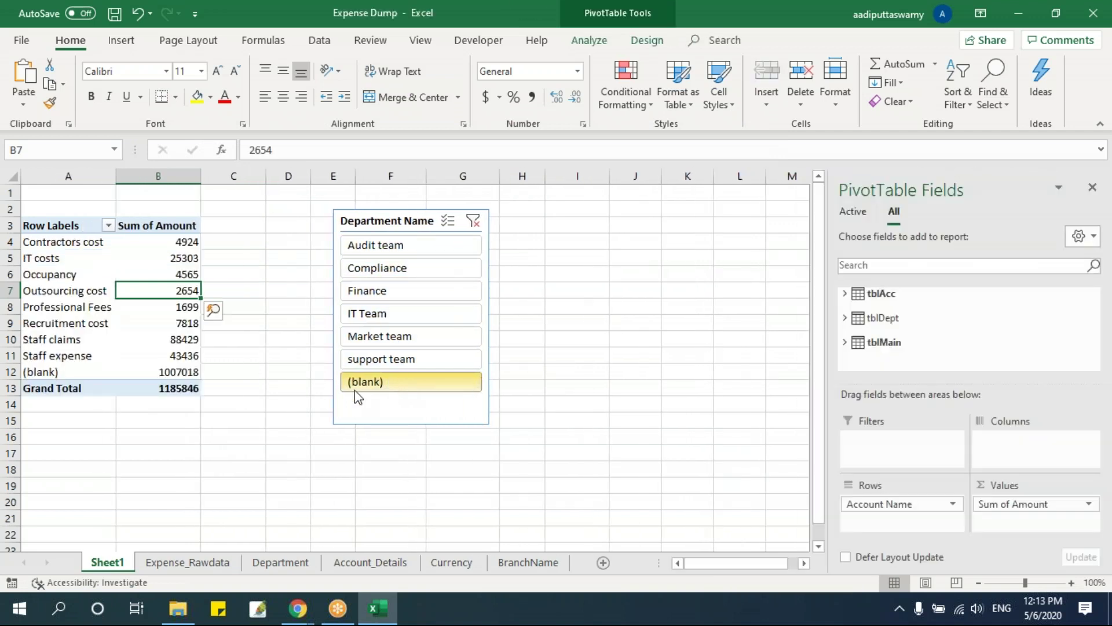
left_click(387, 244)
left_click(389, 274)
left_click(380, 293)
left_click(380, 359)
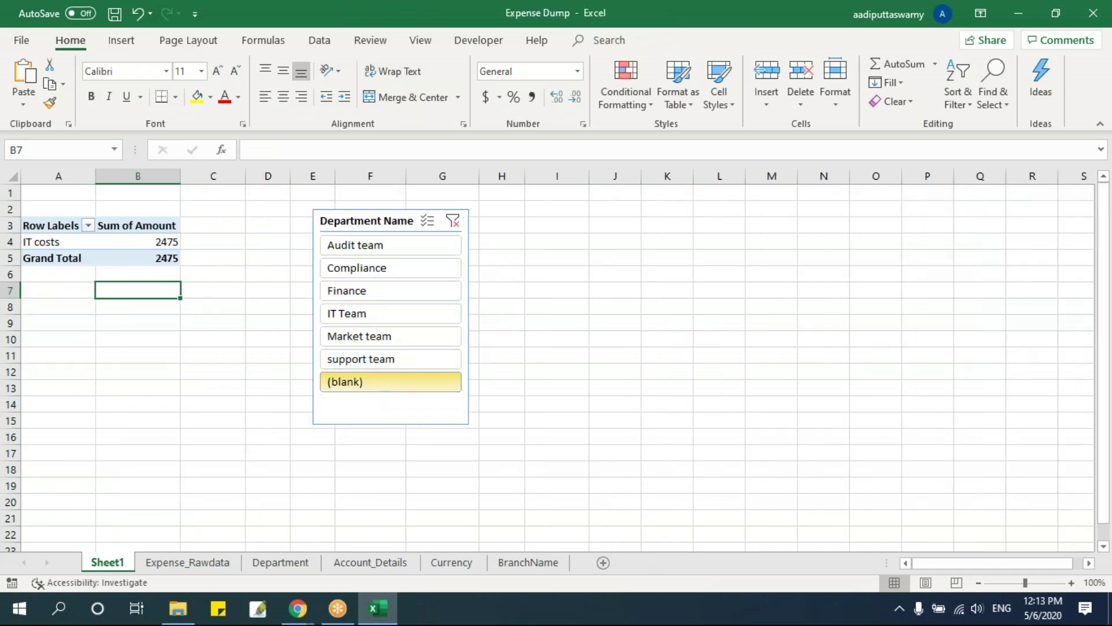
left_click(377, 382)
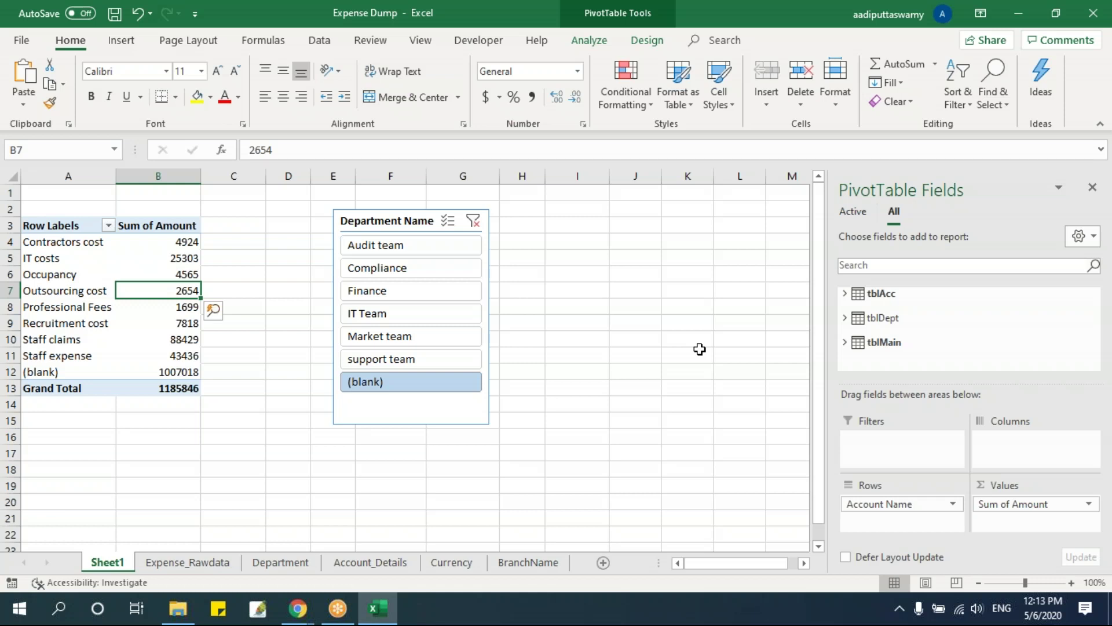
Examine the column headers and the AP0000136 record in the Expense_Rawdata table
left_click(224, 562)
left_click(124, 255)
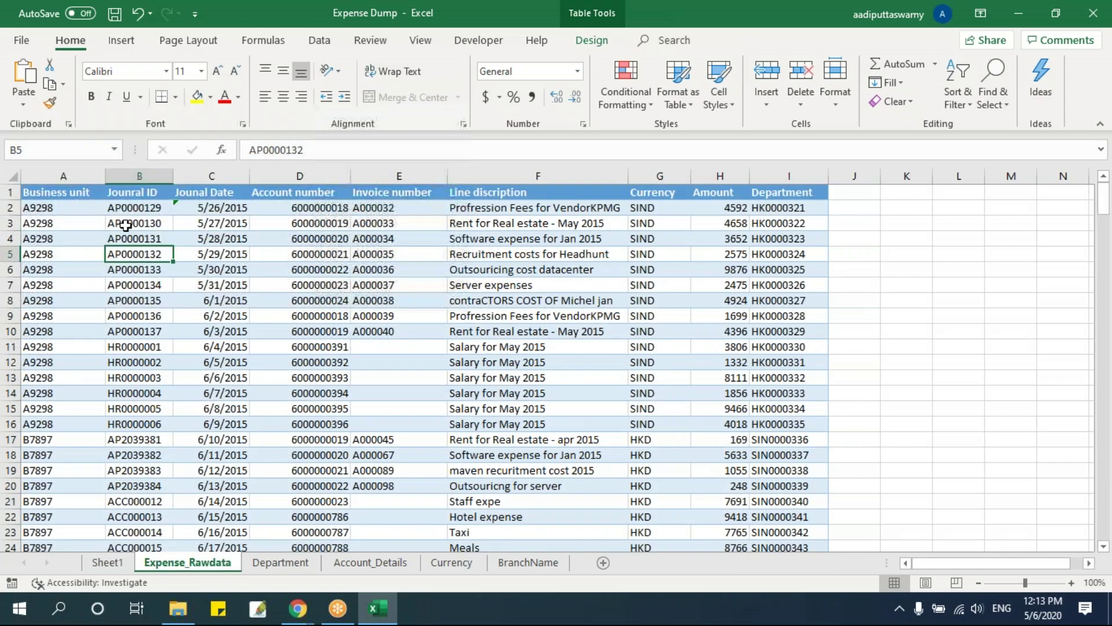
left_click(64, 194)
left_click_drag(64, 193, 757, 188)
left_click(504, 195)
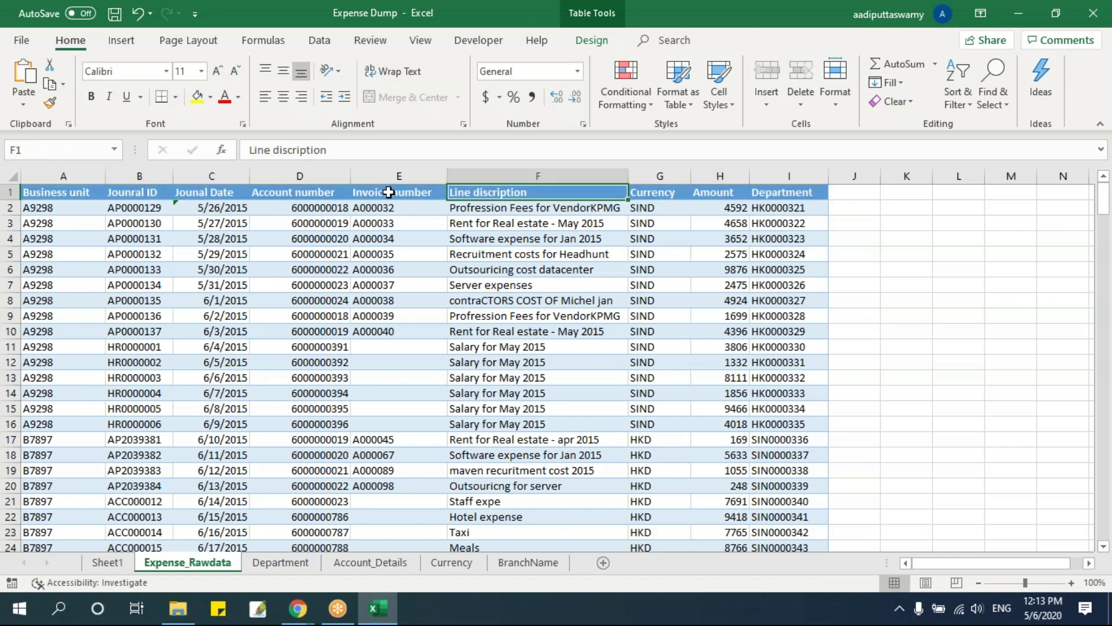
left_click(303, 192)
left_click(200, 191)
left_click(139, 192)
left_click(73, 191)
left_click_drag(56, 316, 803, 315)
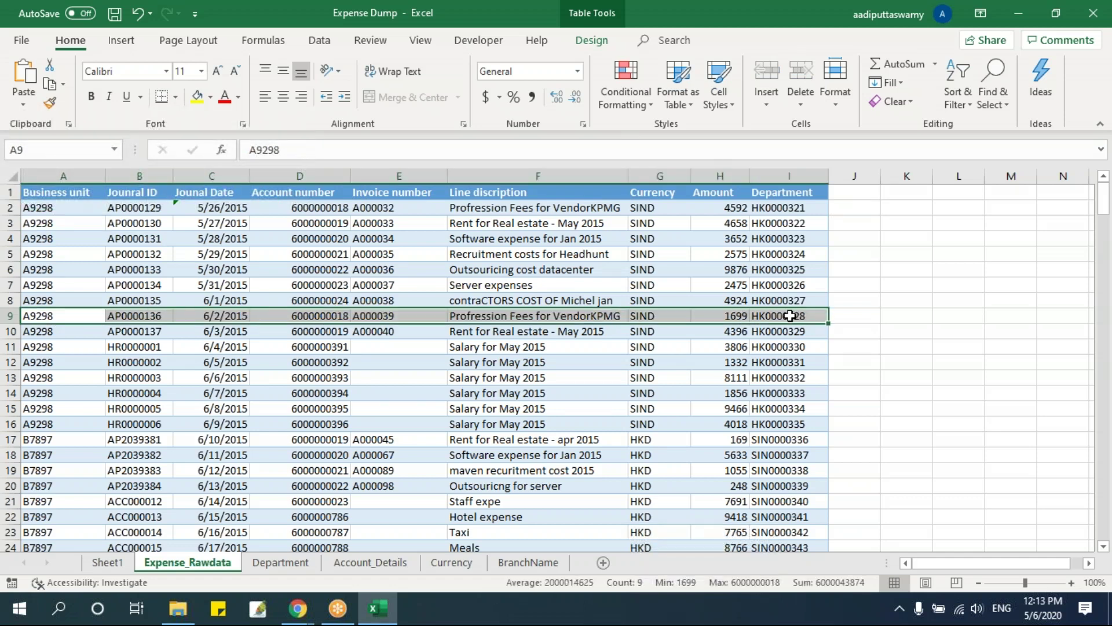
left_click(55, 191)
left_click(157, 196)
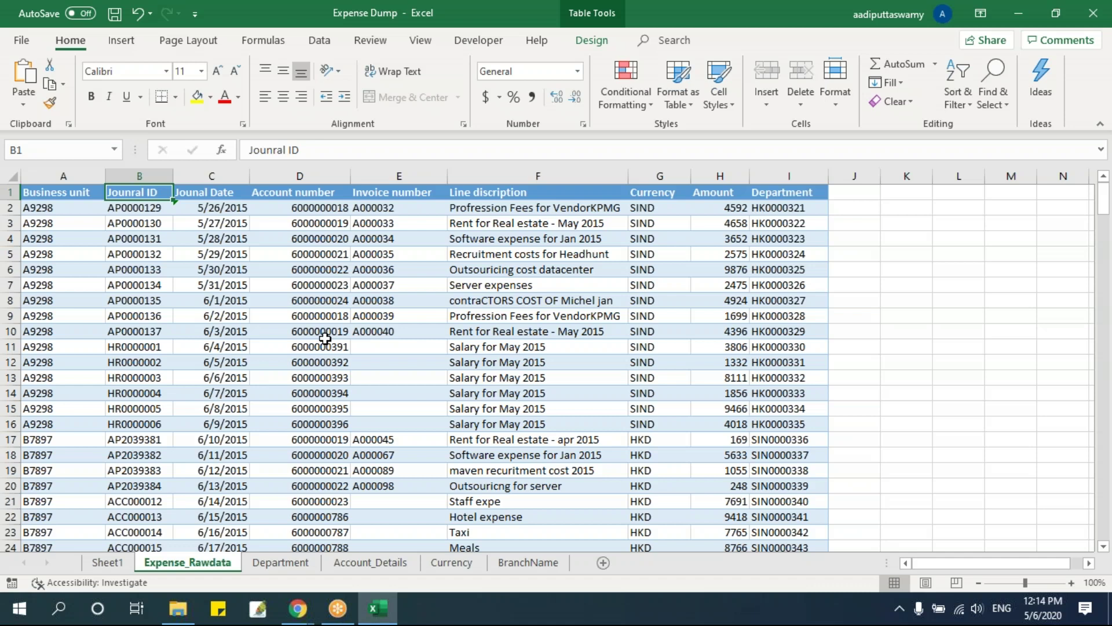
left_click(516, 359)
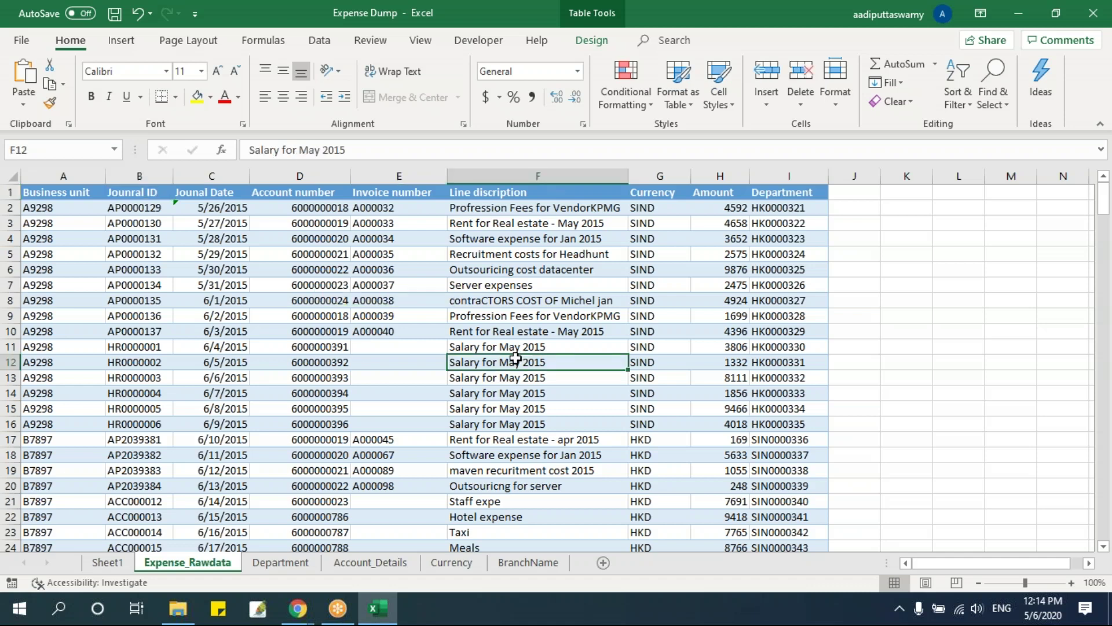
Close the Expense Dump workbook without saving the changes
key("alt+f")
key("c")
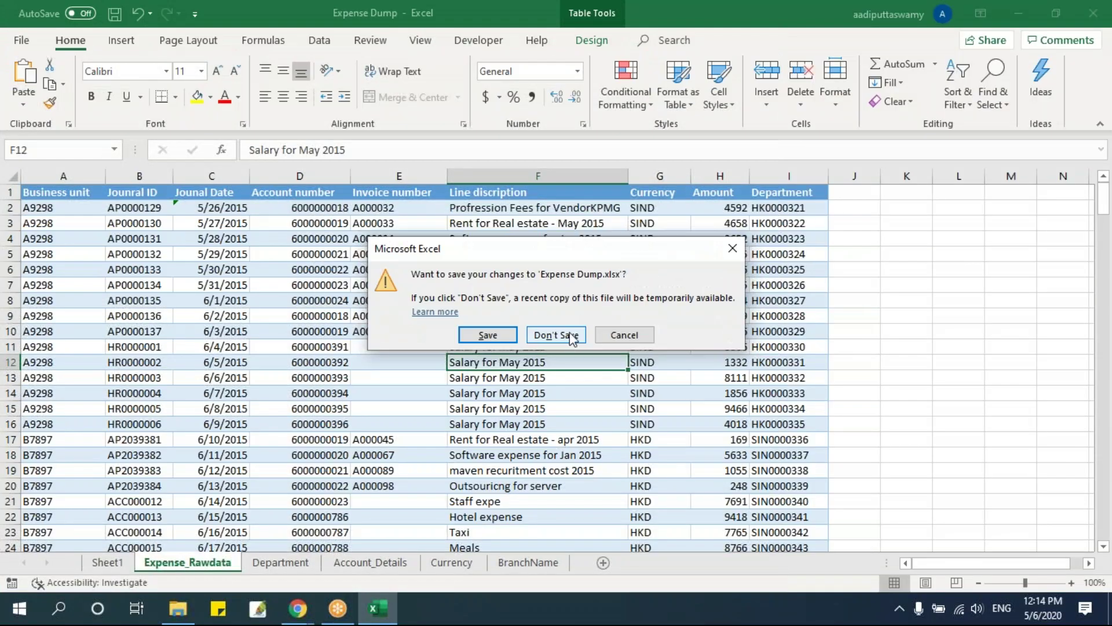
left_click(556, 333)
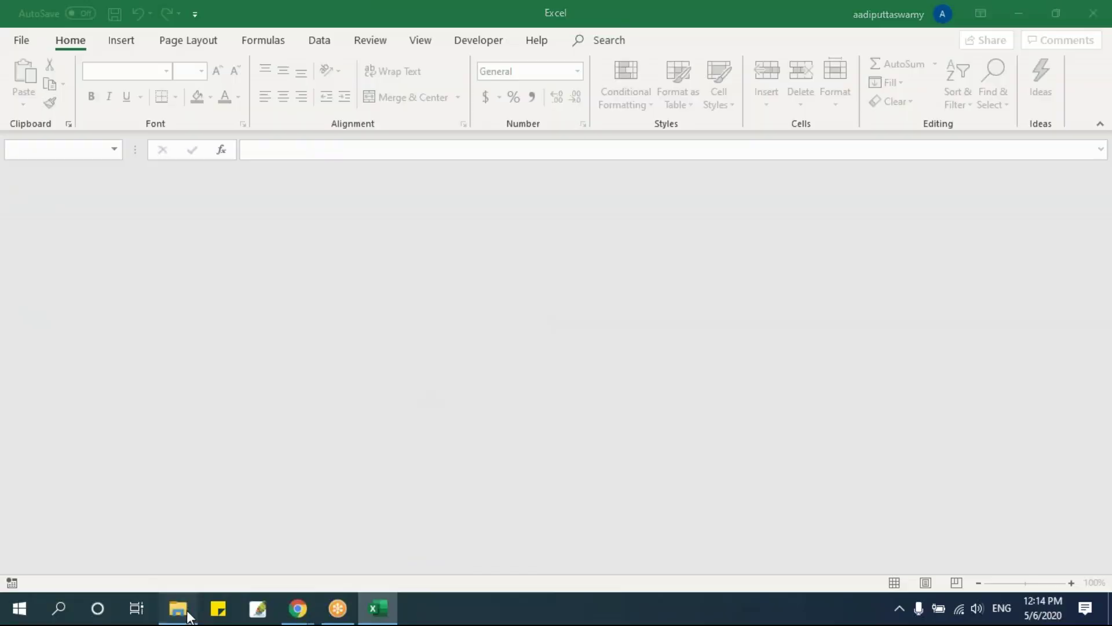
Switch to File Explorer and open the Basic Charts workbook from the 15 - ChartsGraphs folder
left_click(186, 615)
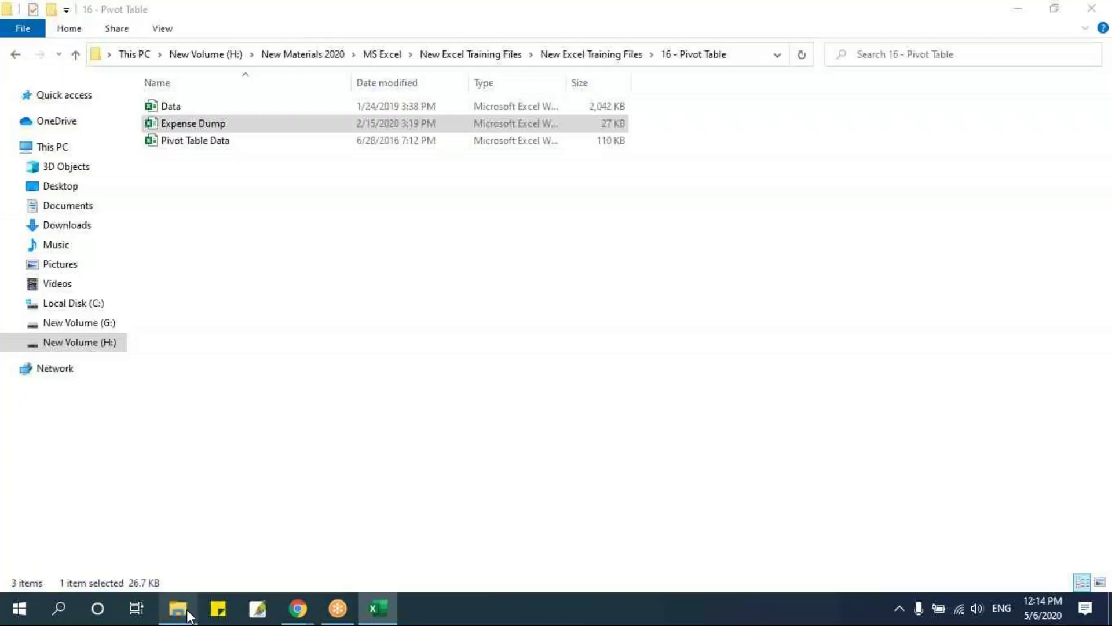
left_click(193, 108)
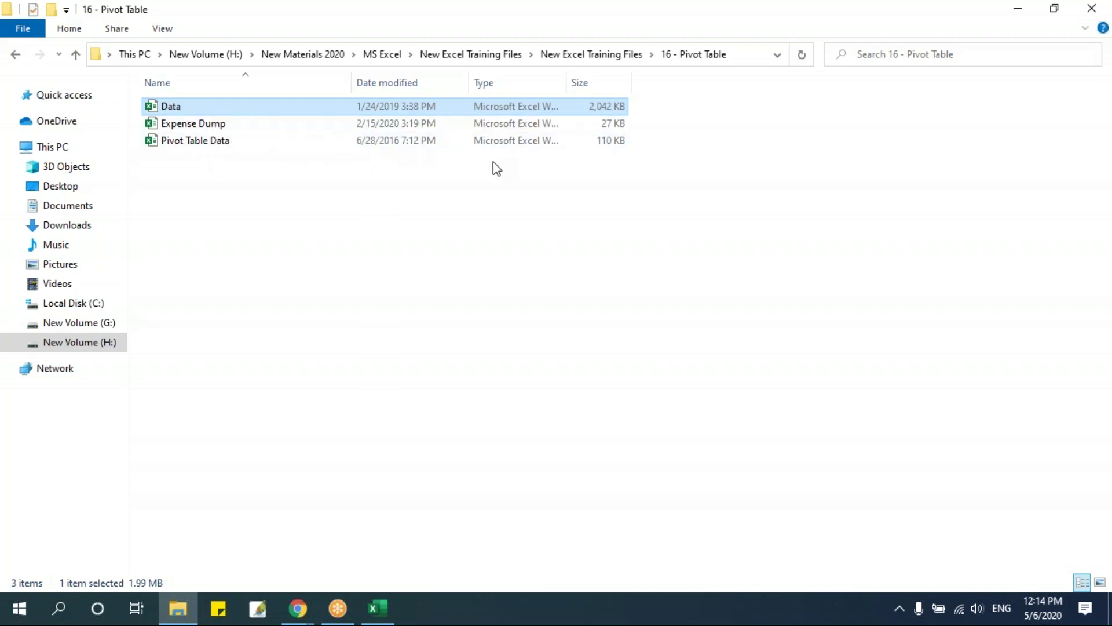
left_click(591, 54)
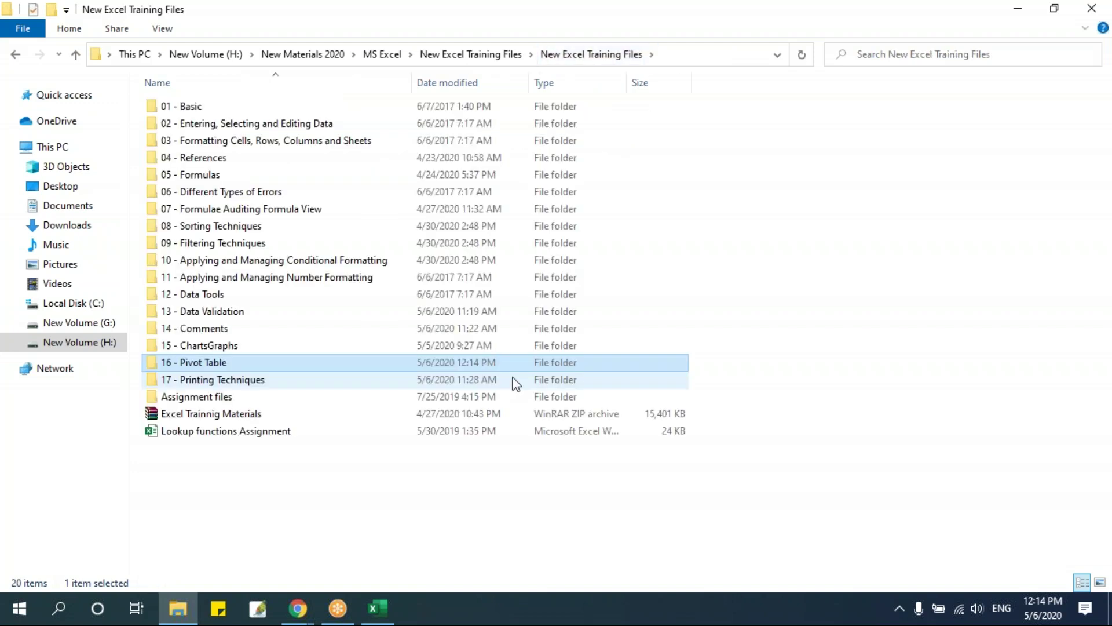
double_click(251, 345)
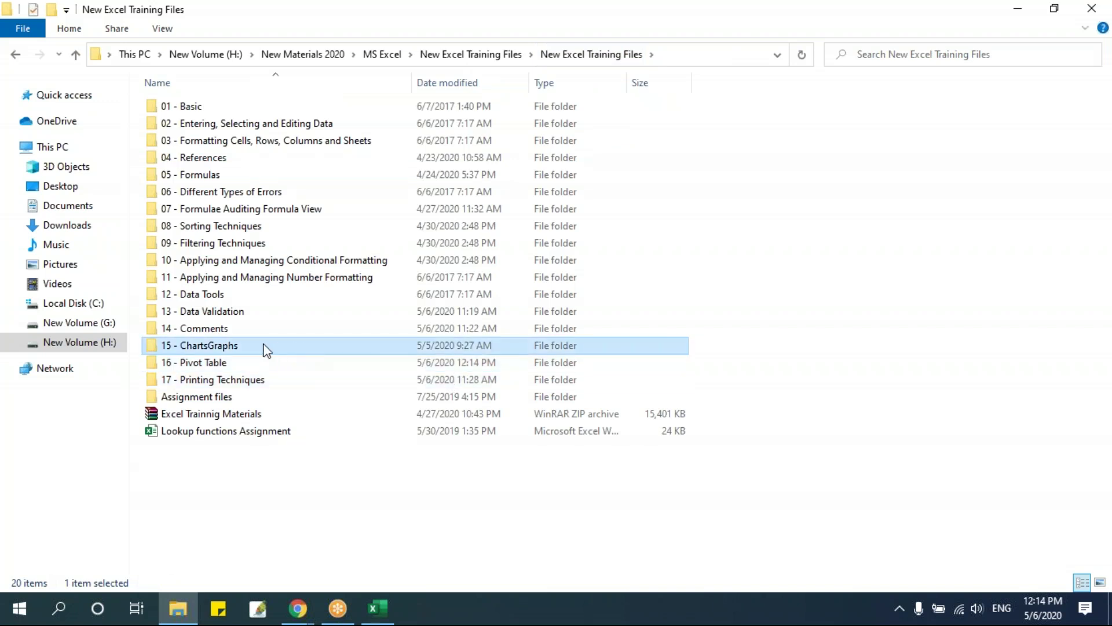
right_click(284, 298)
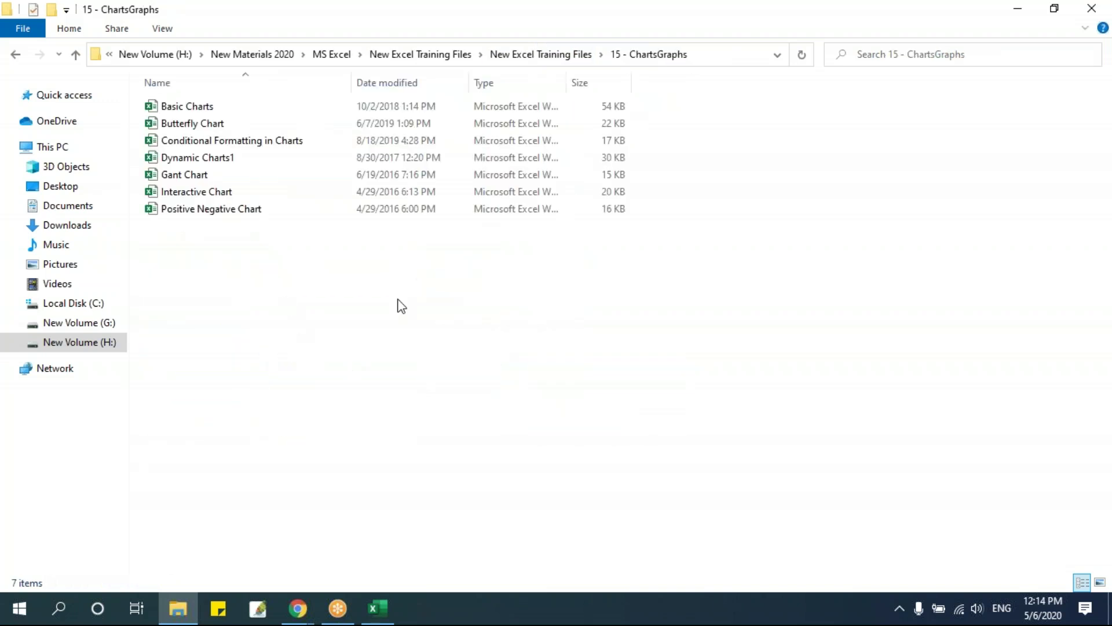
left_click(367, 365)
double_click(186, 107)
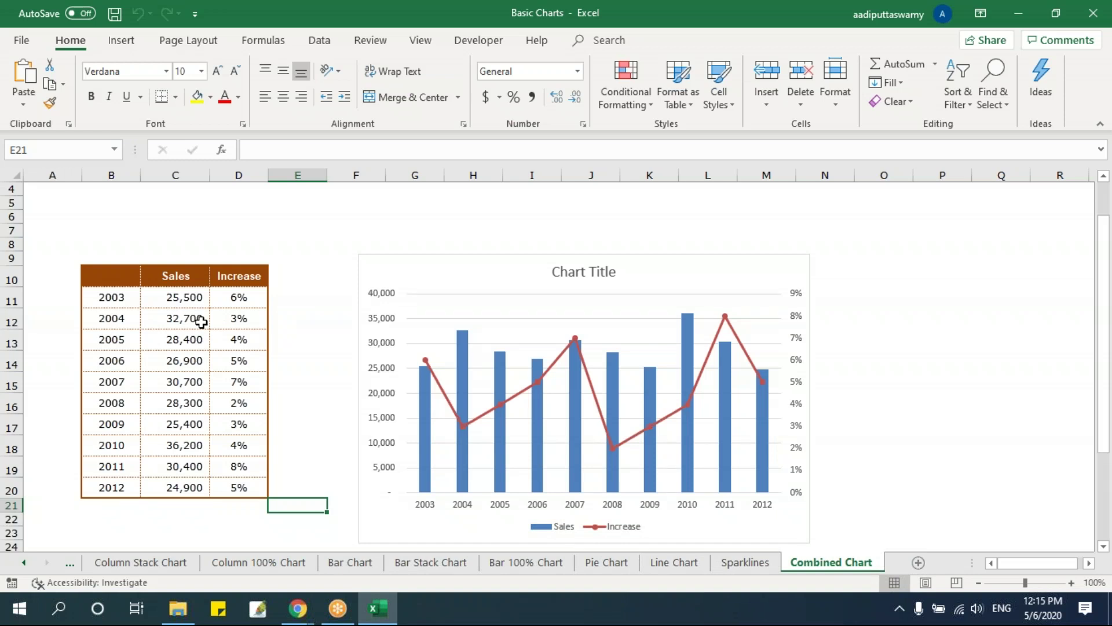
On the Column Chart sheet, enlarge the existing Sales column chart and delete it
left_click(24, 562)
left_click(131, 560)
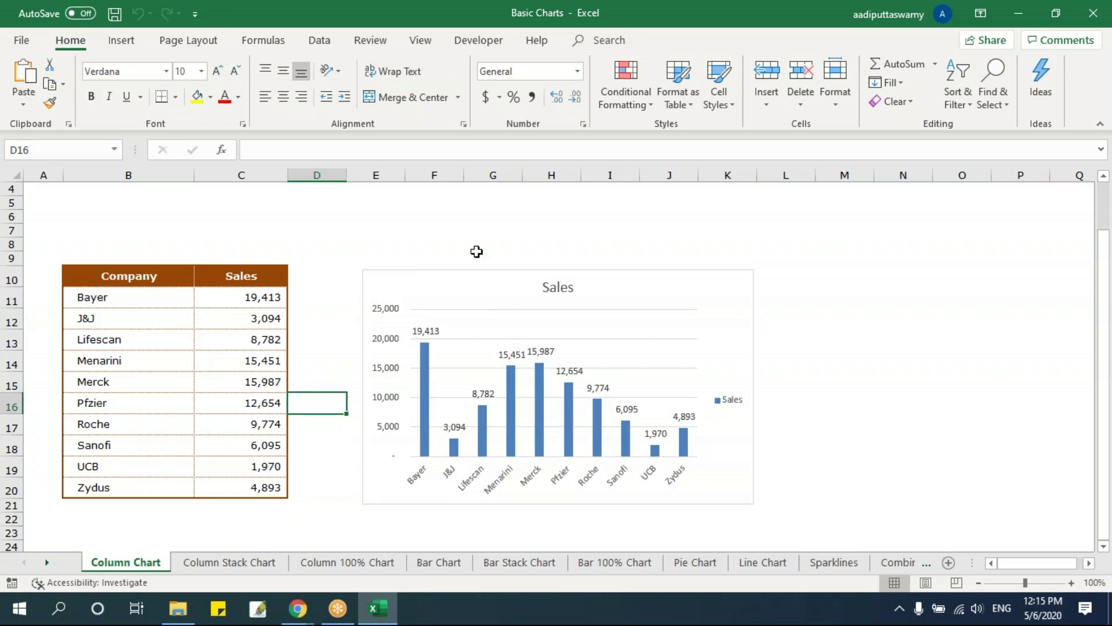
left_click_drag(469, 273, 429, 245)
left_click_drag(712, 474, 957, 515)
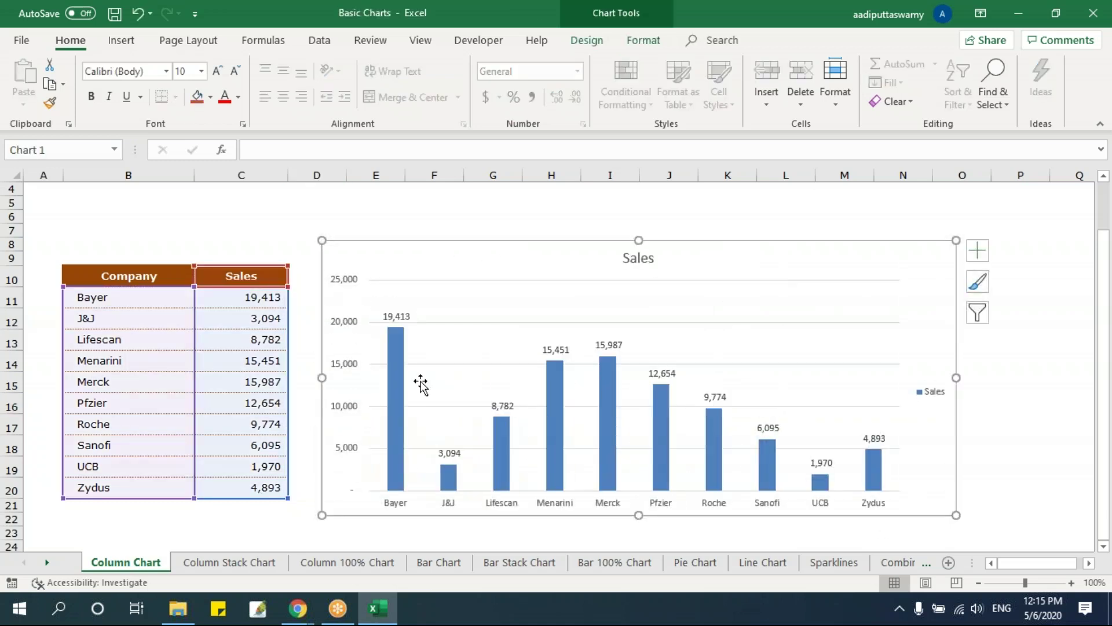
key("Delete")
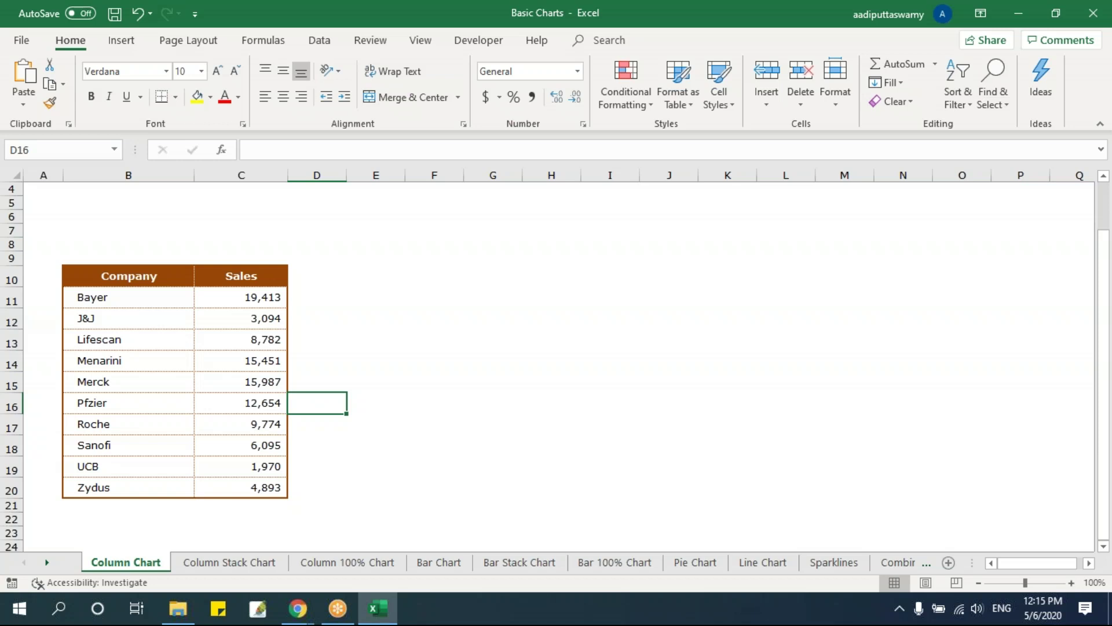
Examine the Company and Sales table as chart source data, with its header row and without it
left_click_drag(145, 277, 243, 486)
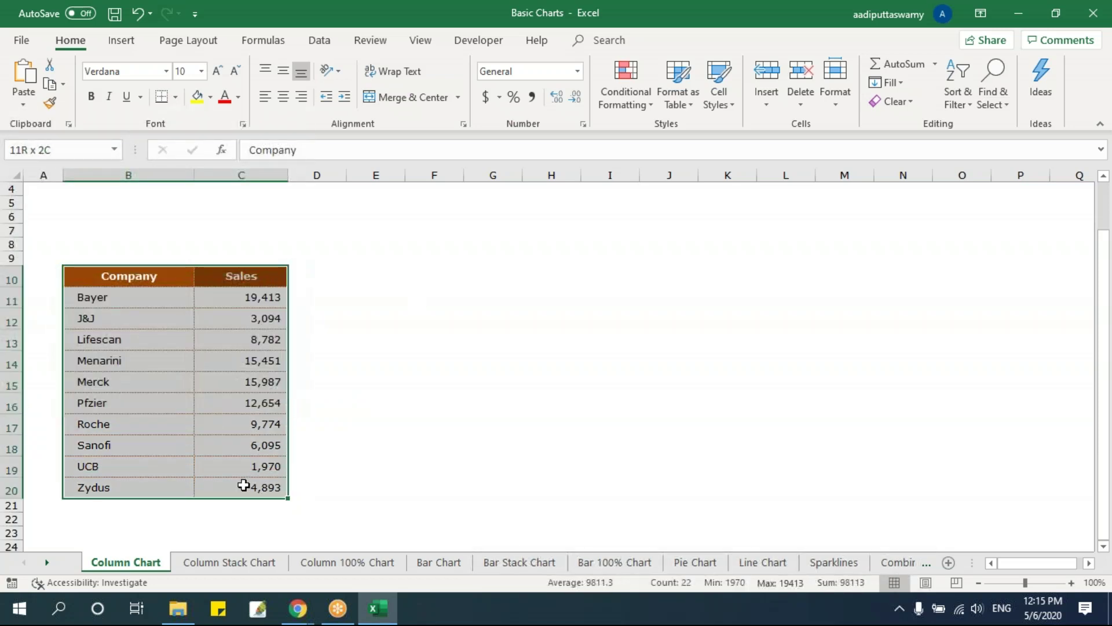
left_click(134, 300)
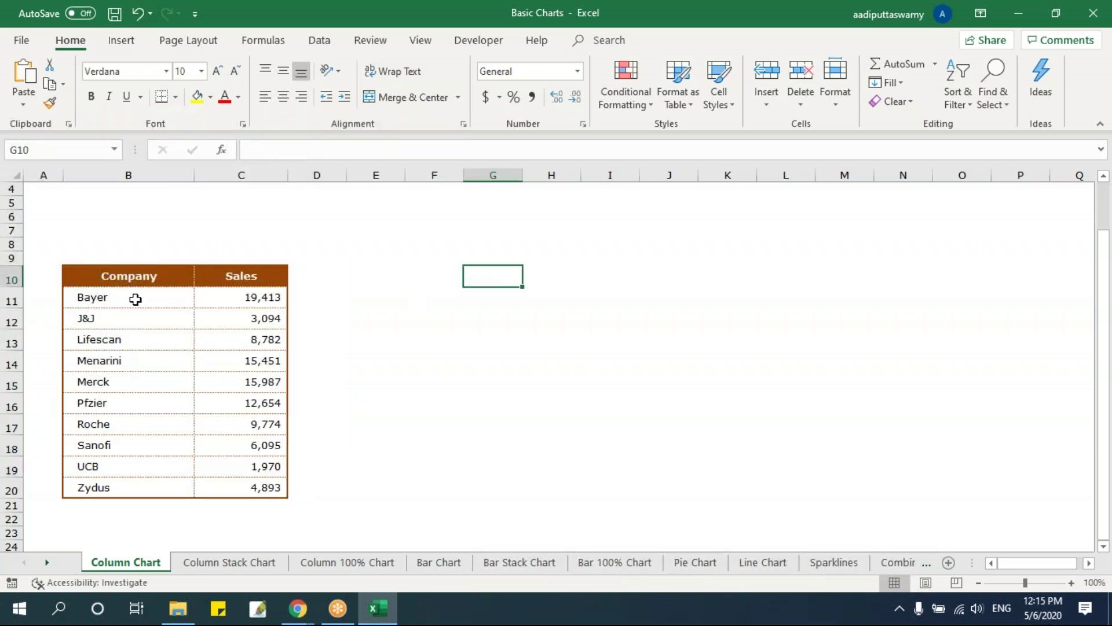
left_click_drag(135, 312, 258, 485)
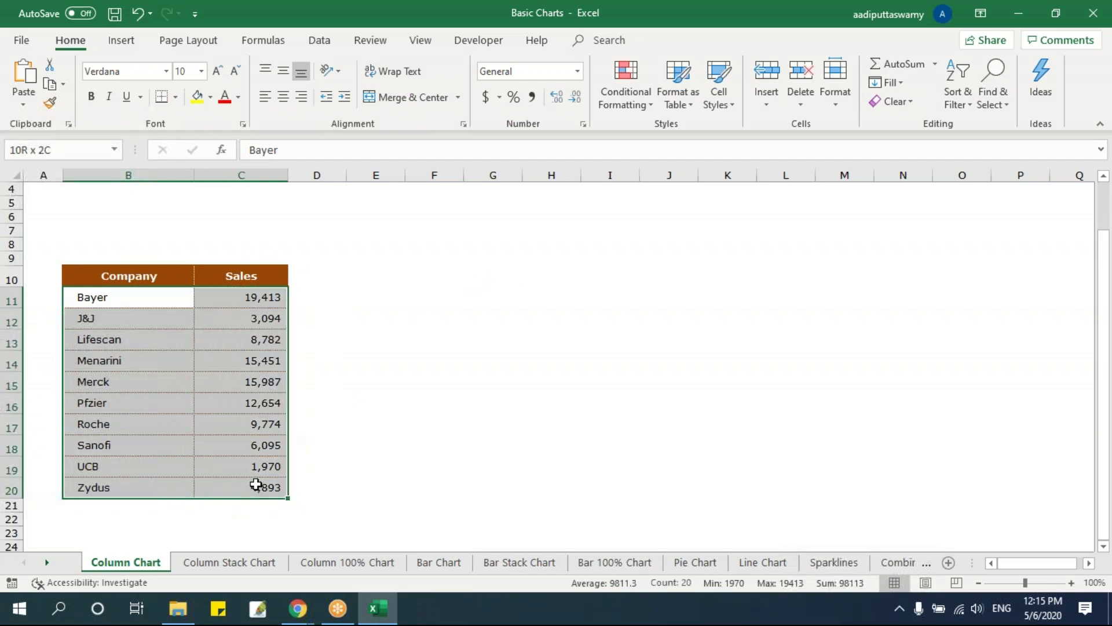
left_click(446, 302)
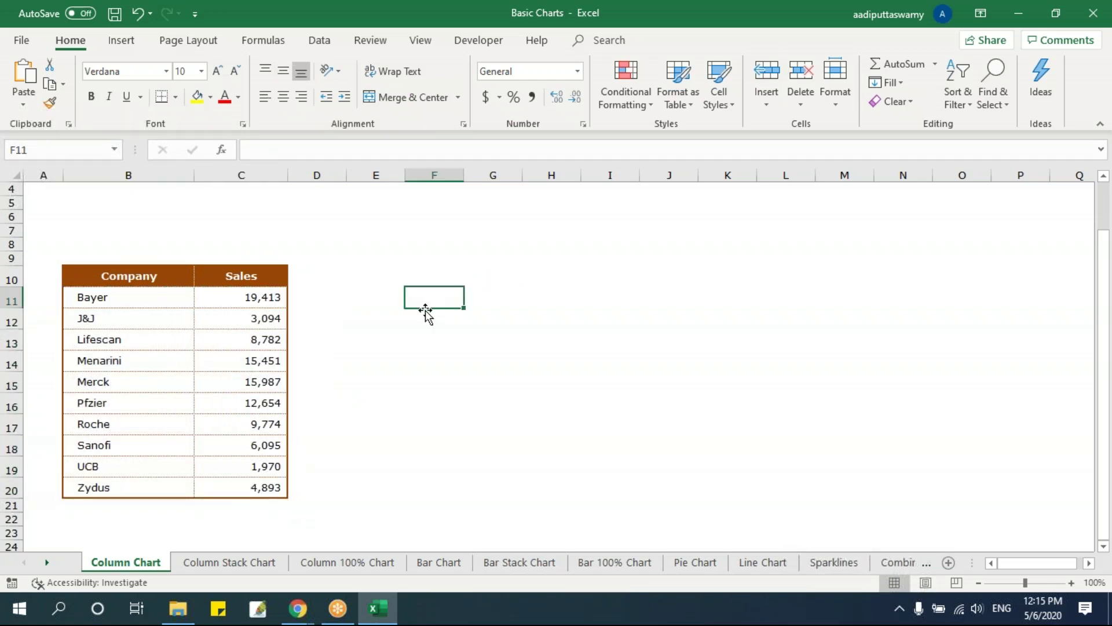
left_click_drag(166, 298, 254, 490)
left_click(434, 258)
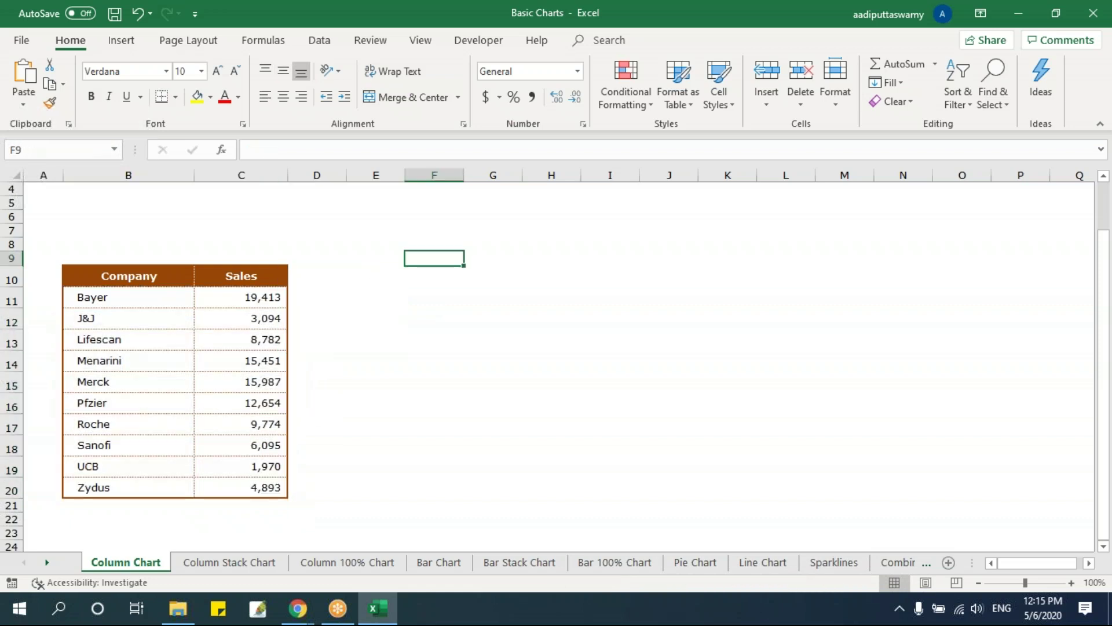
Insert a 2-D clustered column chart from the Company and Sales table with headers, then place it beside the table and widen it
left_click_drag(260, 298, 266, 489)
left_click(393, 212)
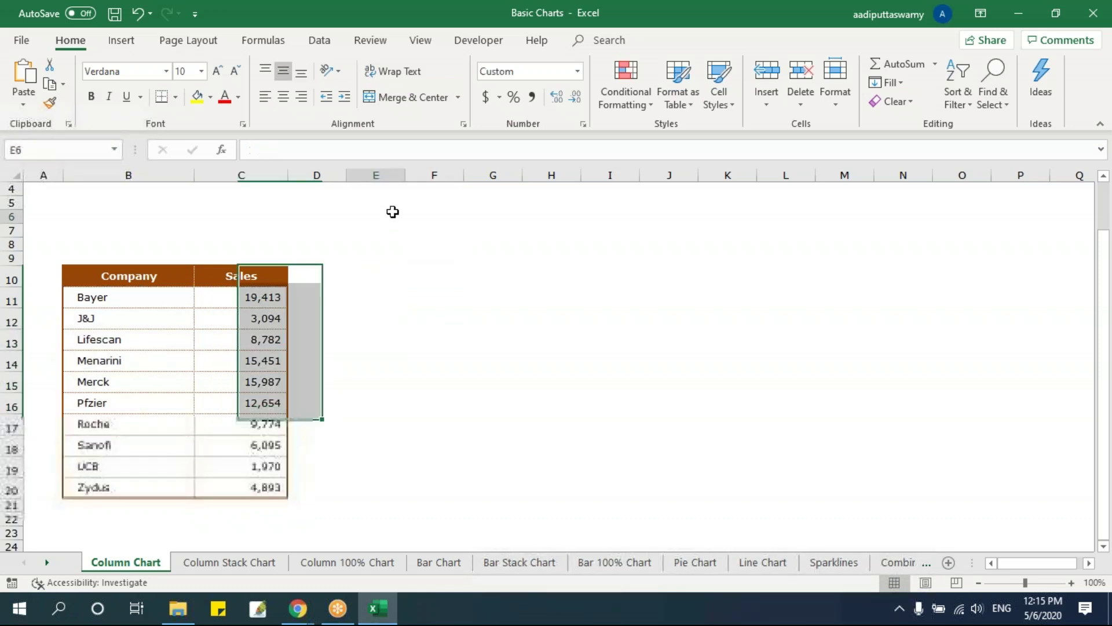
left_click_drag(145, 278, 236, 482)
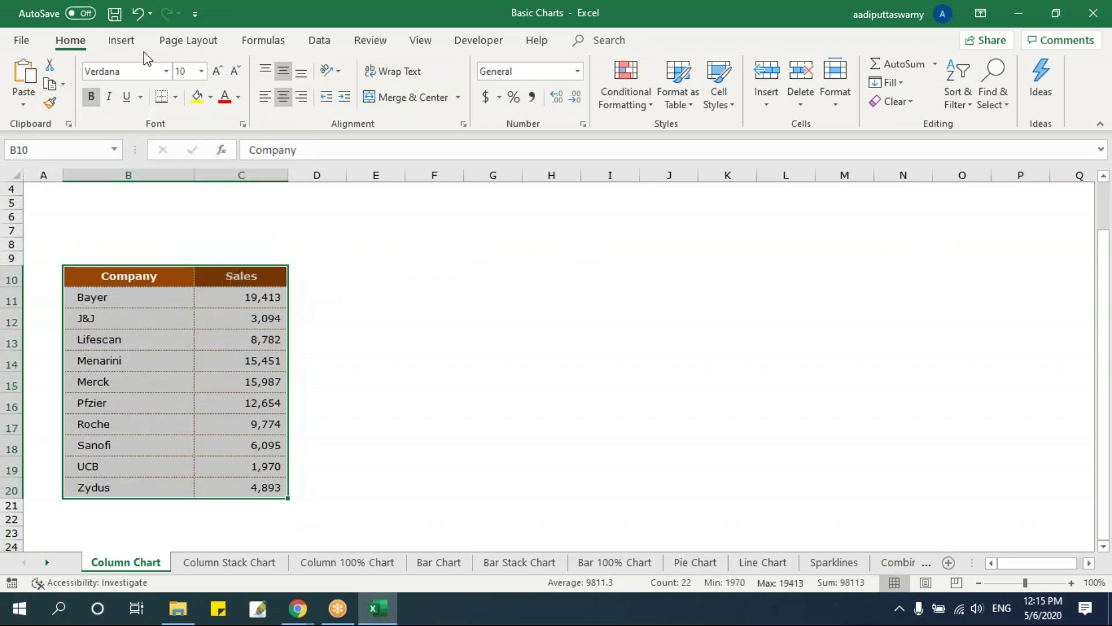
left_click(122, 41)
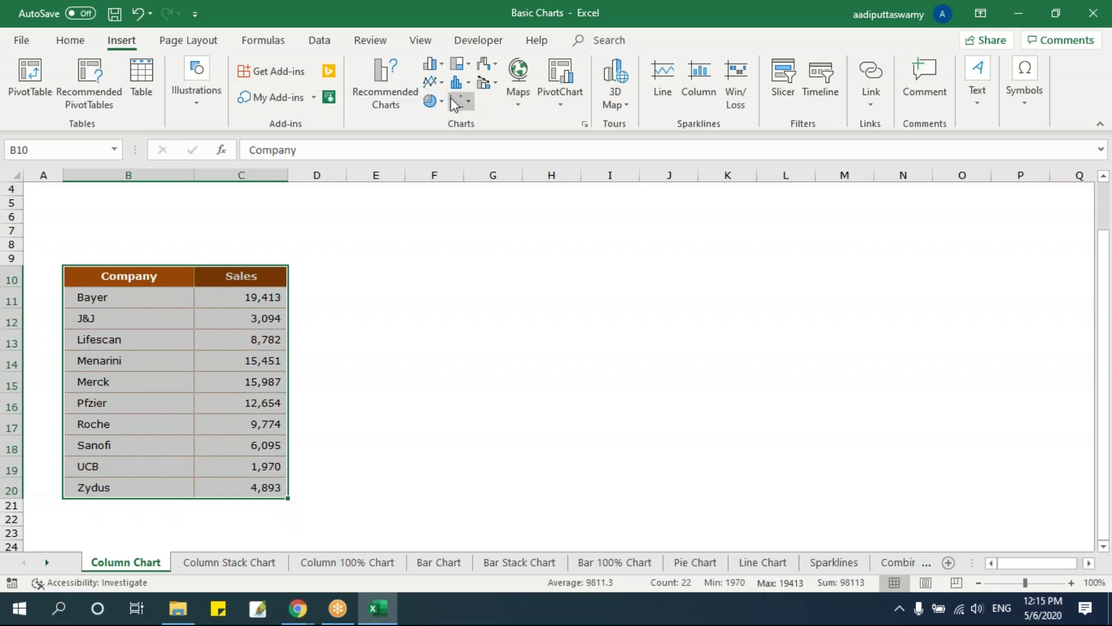
left_click(440, 66)
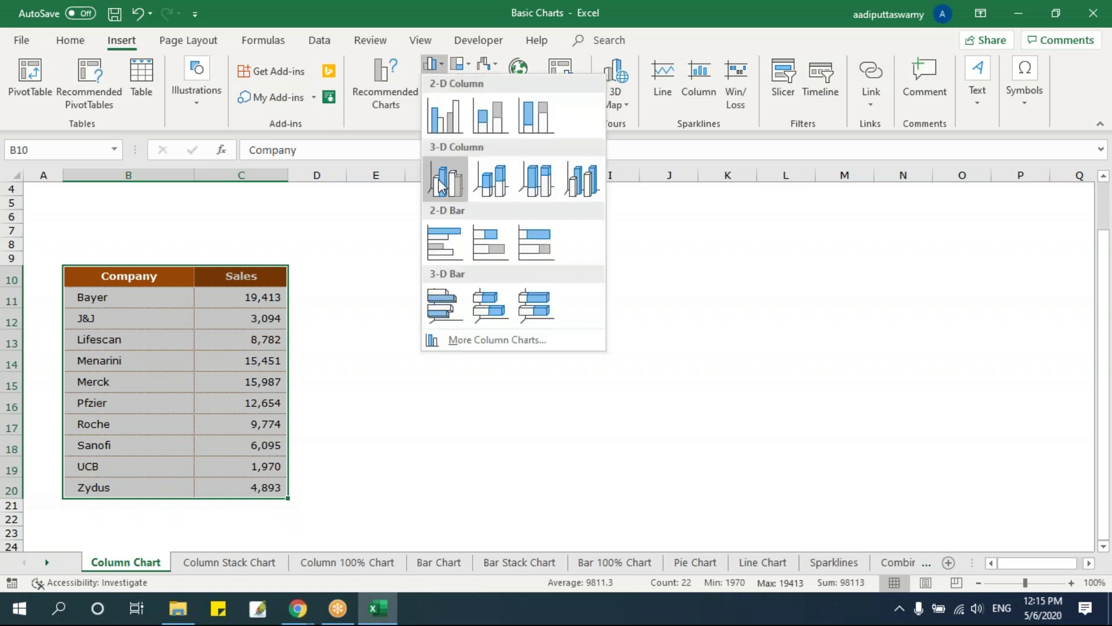
left_click(448, 126)
left_click_drag(425, 256, 371, 272)
left_click_drag(699, 386, 865, 385)
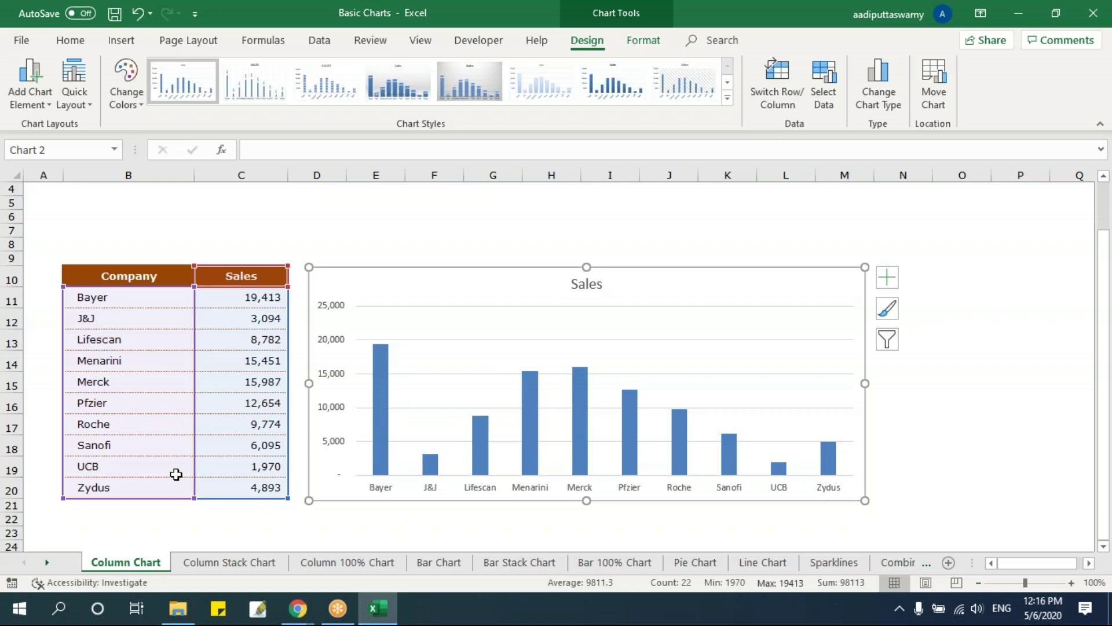
Remove the horizontal gridlines from the Sales column chart
left_click_drag(238, 300, 240, 486)
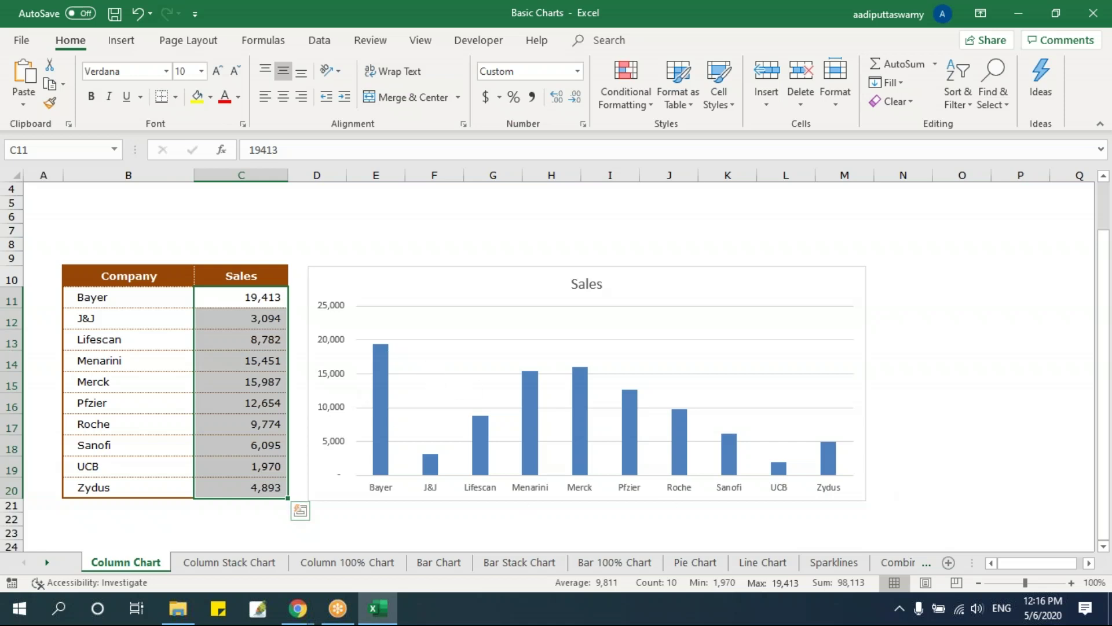
left_click(431, 379)
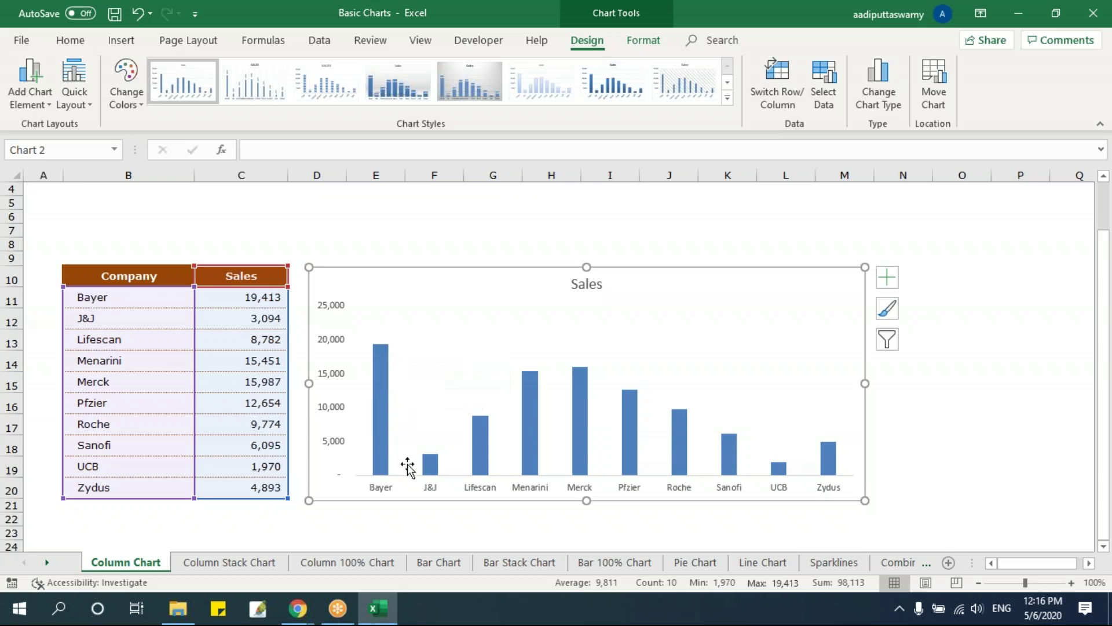
mouse_move(374, 389)
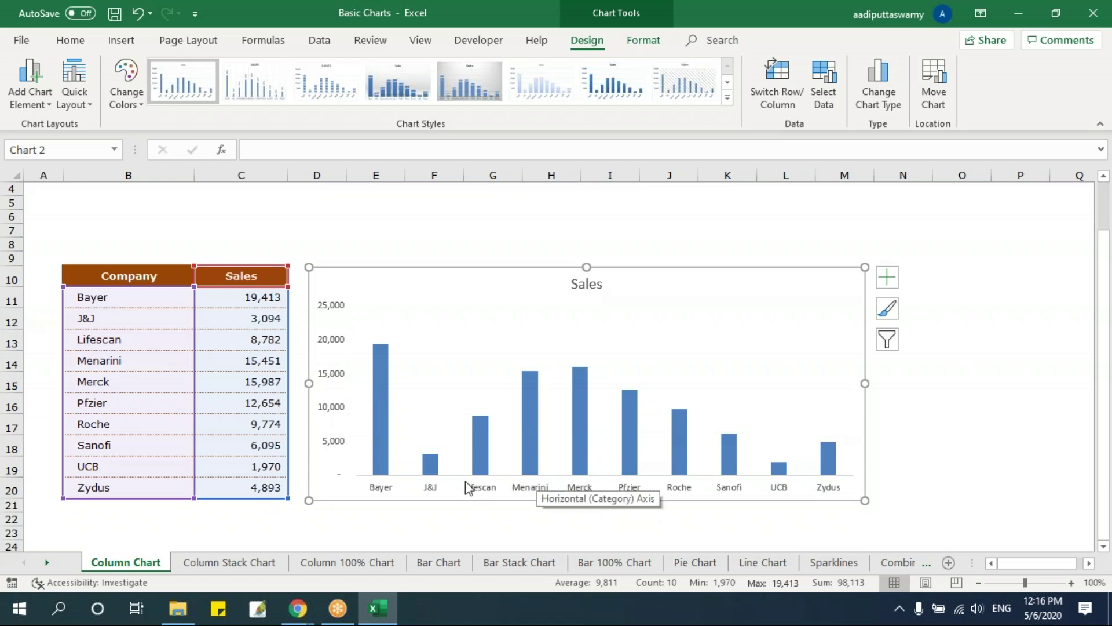
Add axis titles to the column chart and name the horizontal axis title Company
left_click(889, 278)
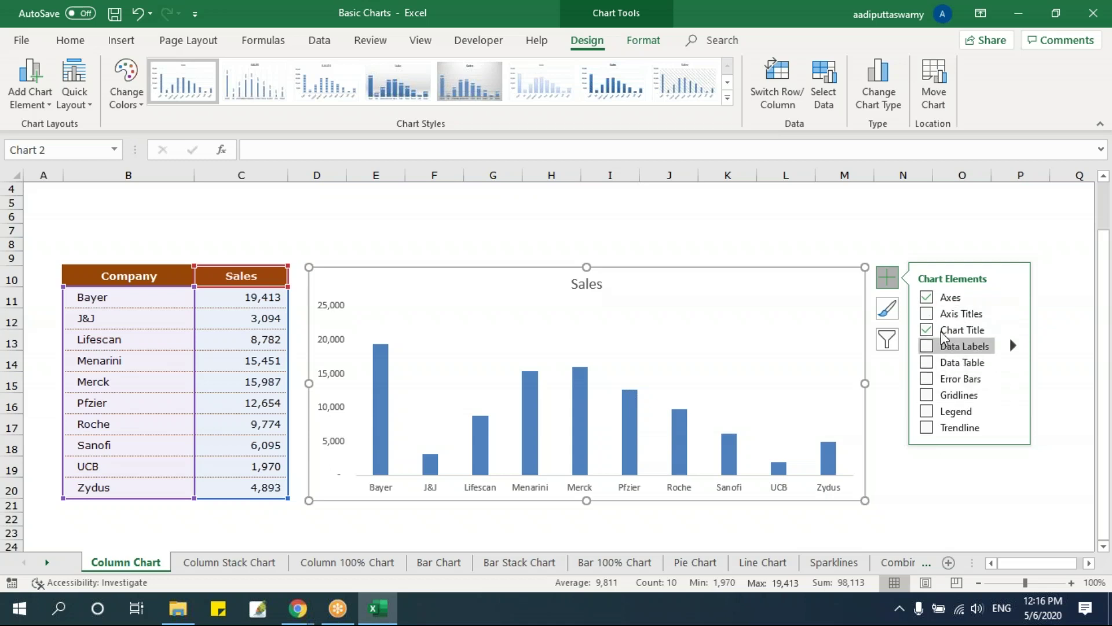
left_click(928, 314)
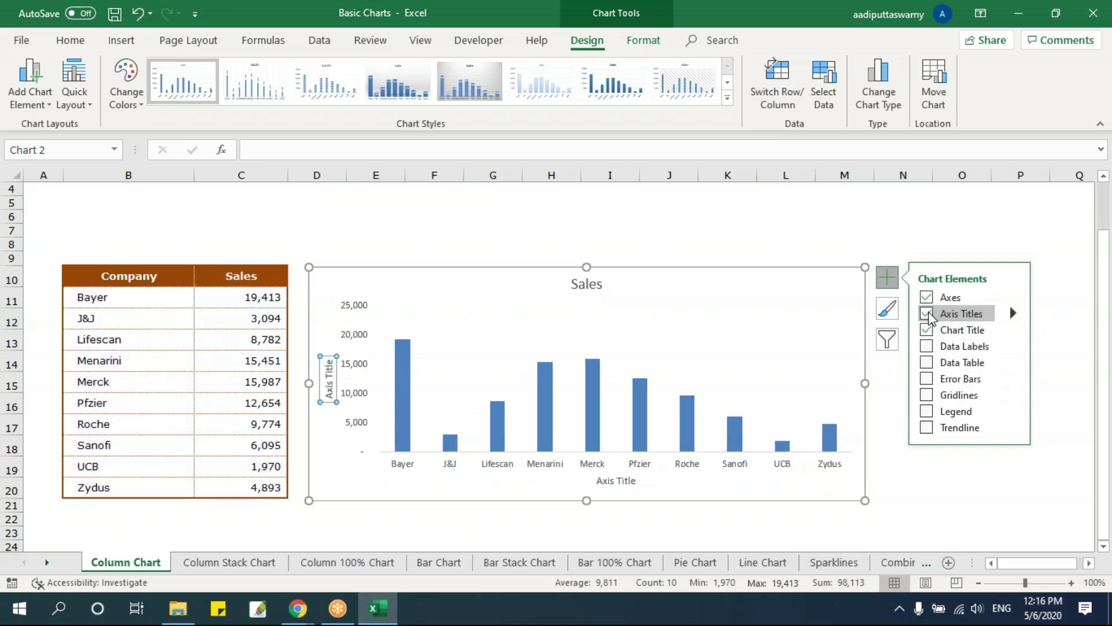
left_click(606, 481)
left_click_drag(736, 496, 745, 497)
key("BackSpace")
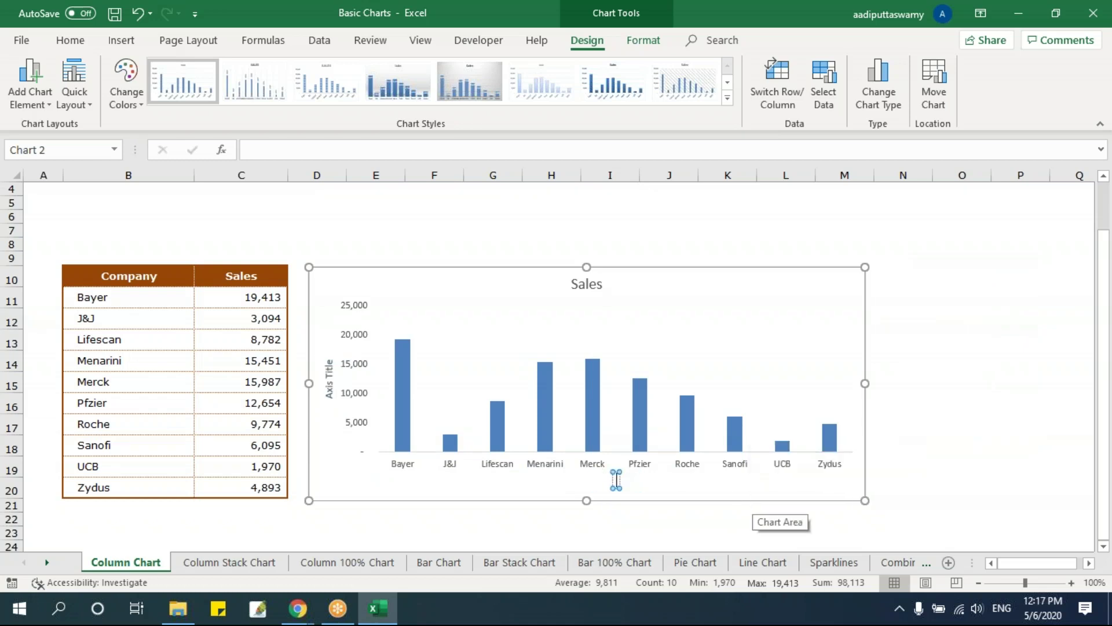
type("Company")
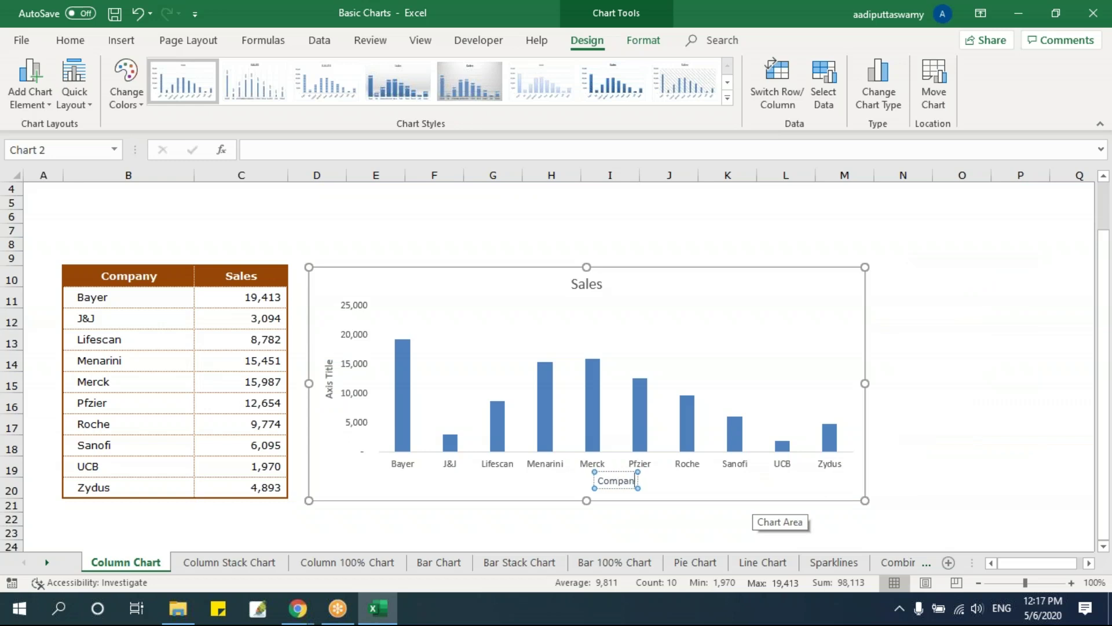
Change the column chart's vertical axis title to Sales
left_click(329, 374)
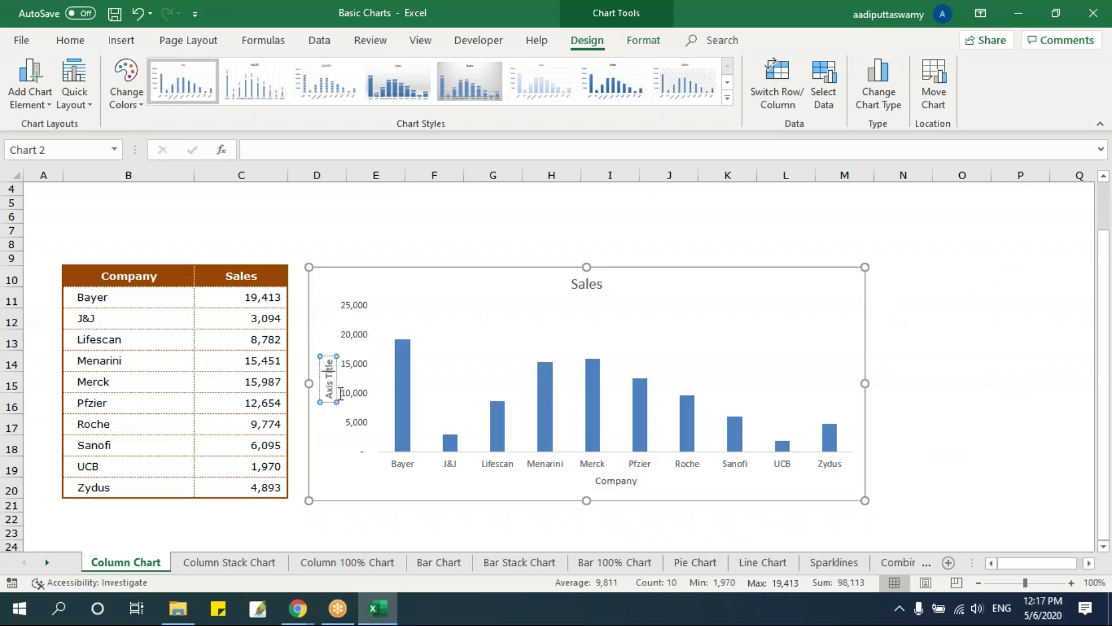
triple_click(329, 377)
type("Sale")
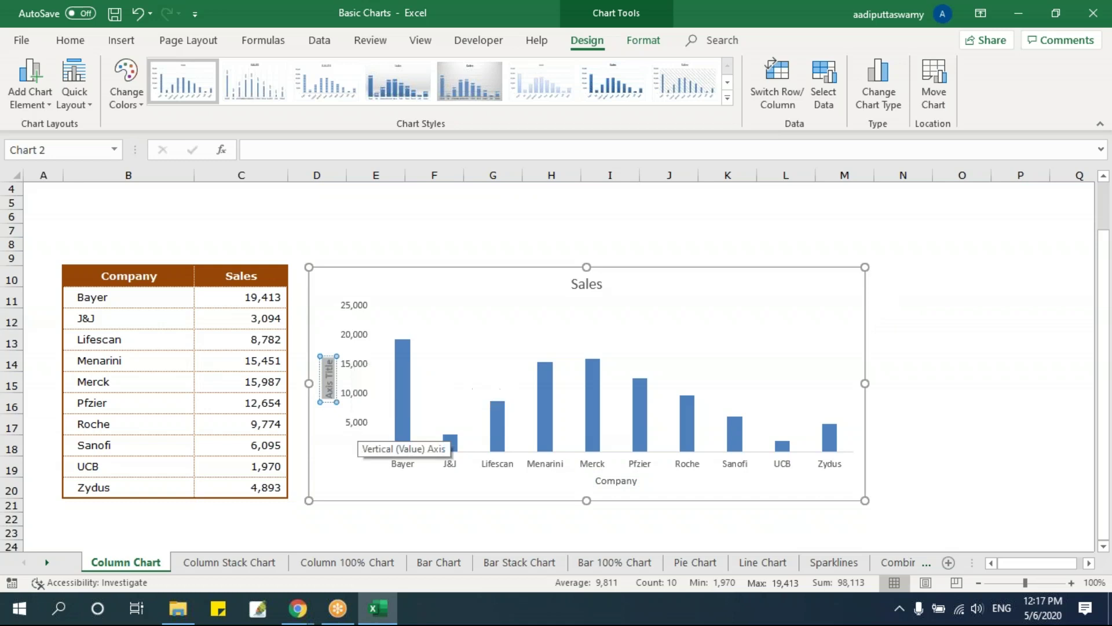
type("s")
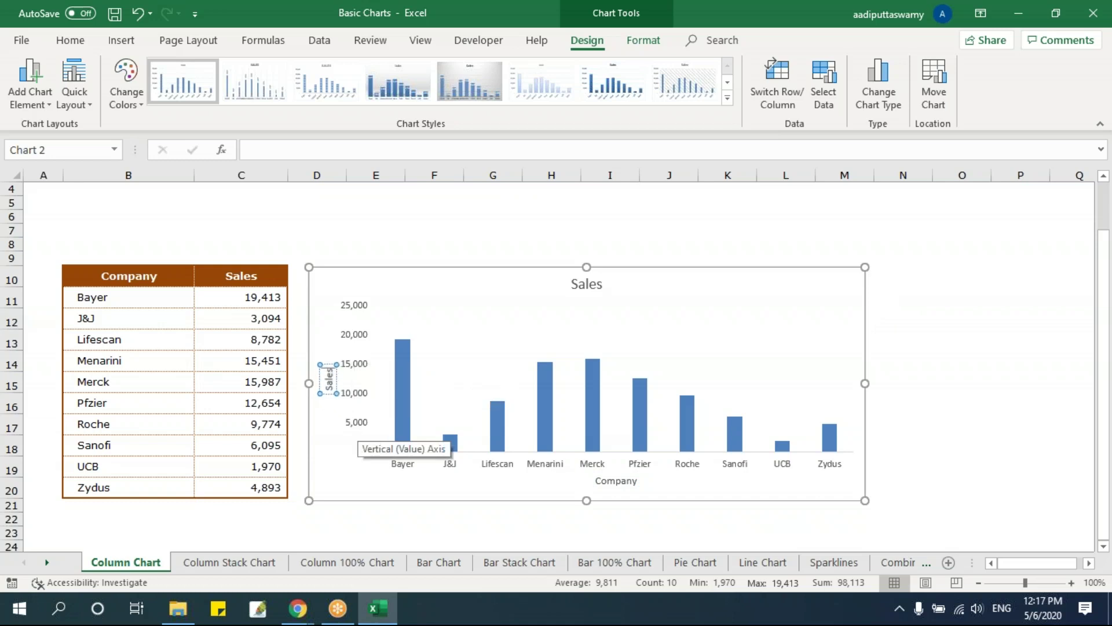
left_click(417, 216)
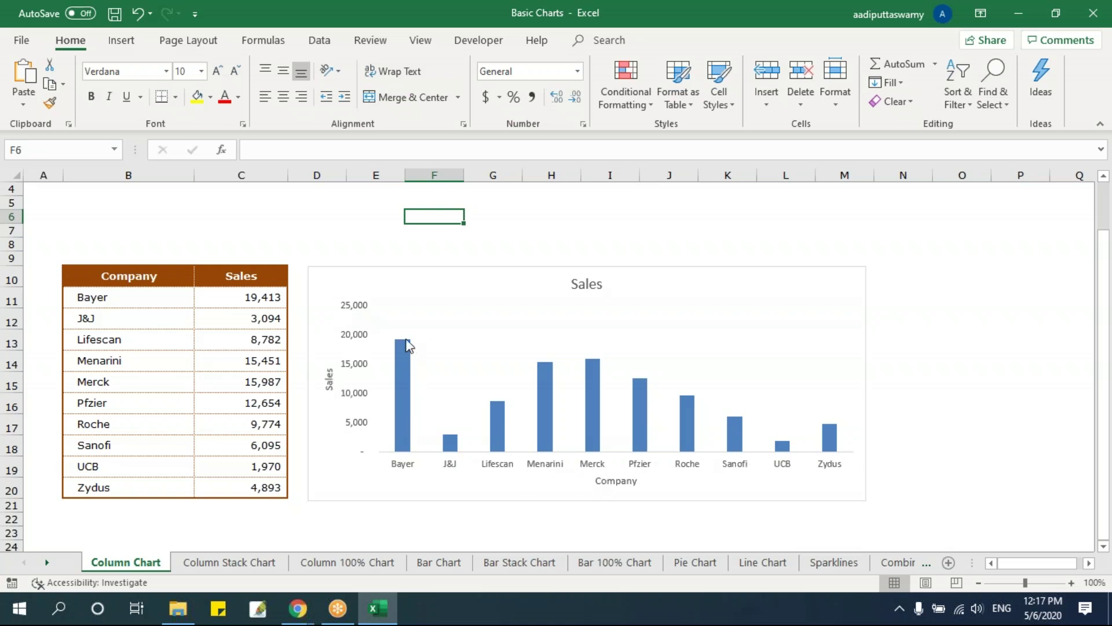
Show data labels above the columns of the Sales chart
left_click(849, 270)
left_click(887, 277)
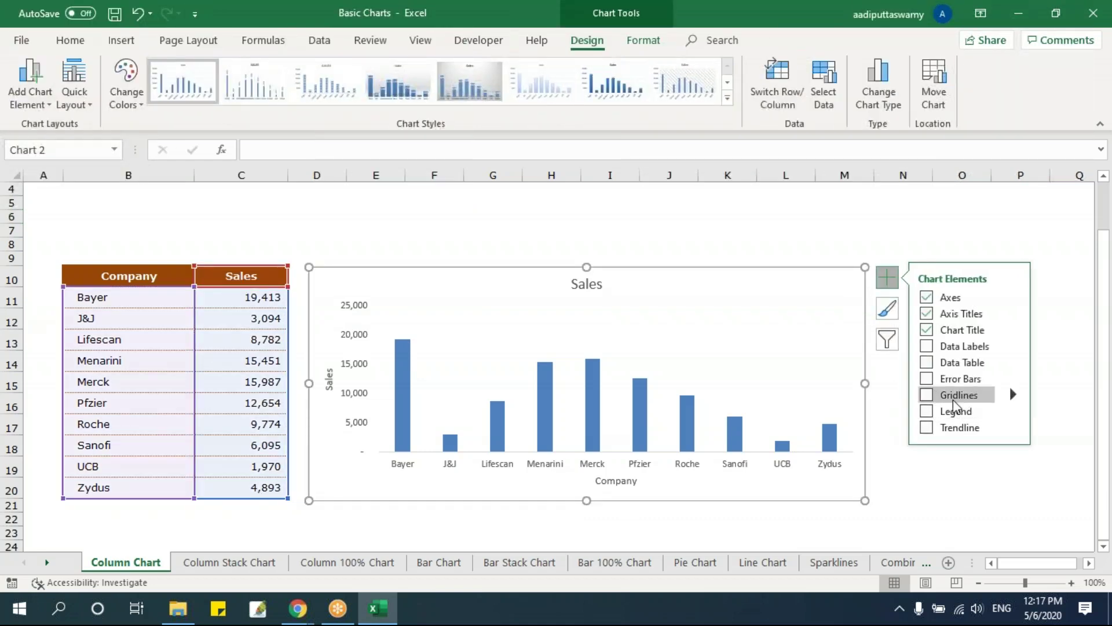
left_click(928, 347)
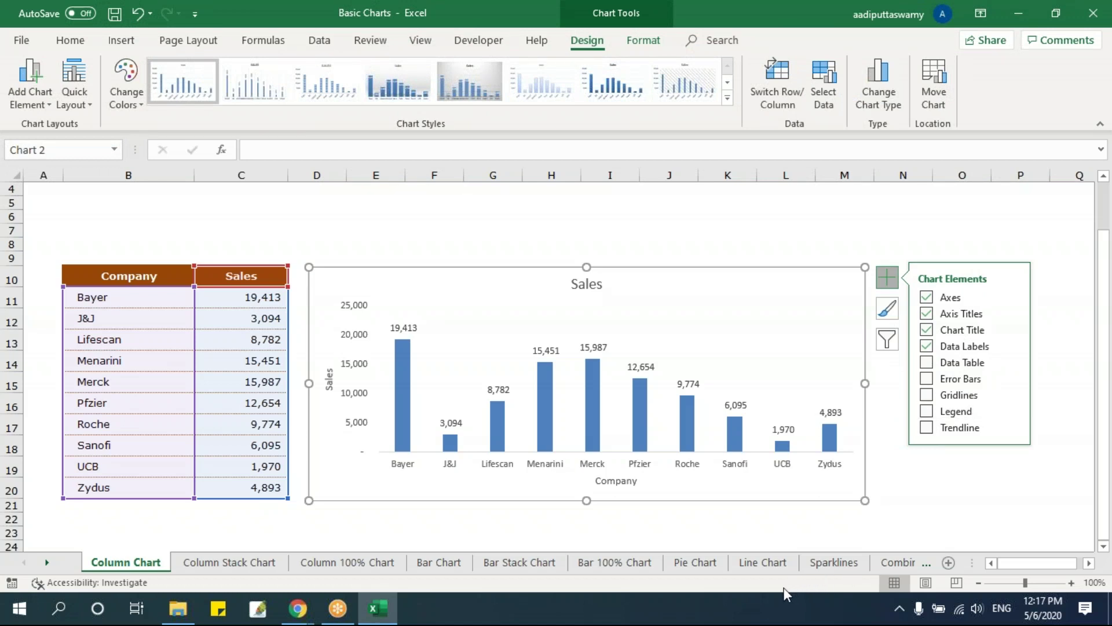
left_click(625, 241)
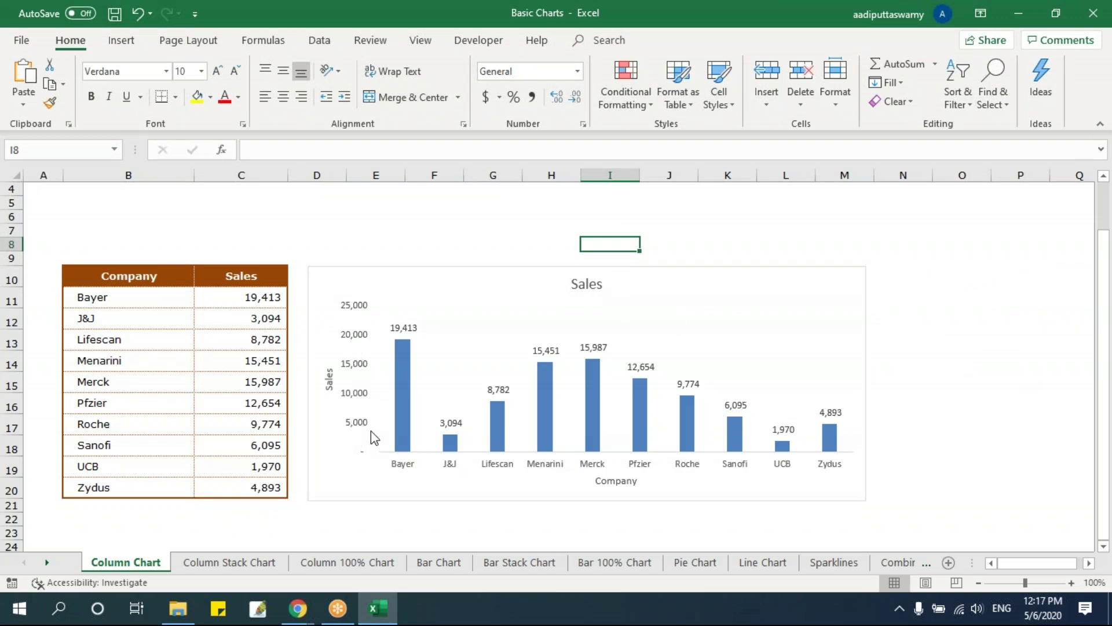
Open the formatting options of the chart's vertical value axis and examine its bounds and units
left_click(354, 339)
right_click(363, 343)
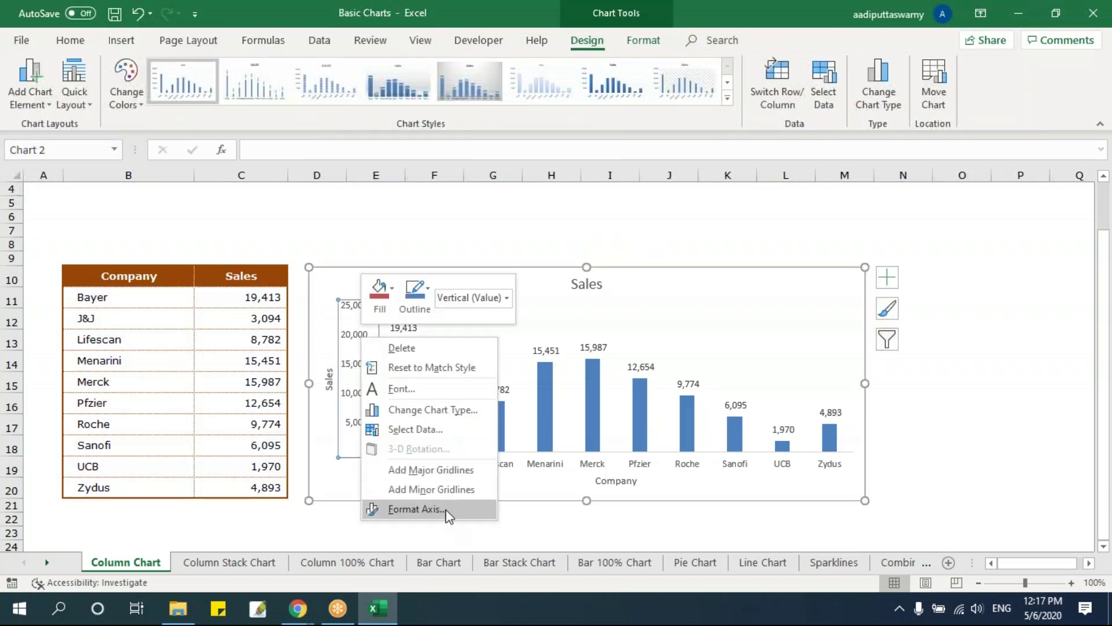
left_click(447, 510)
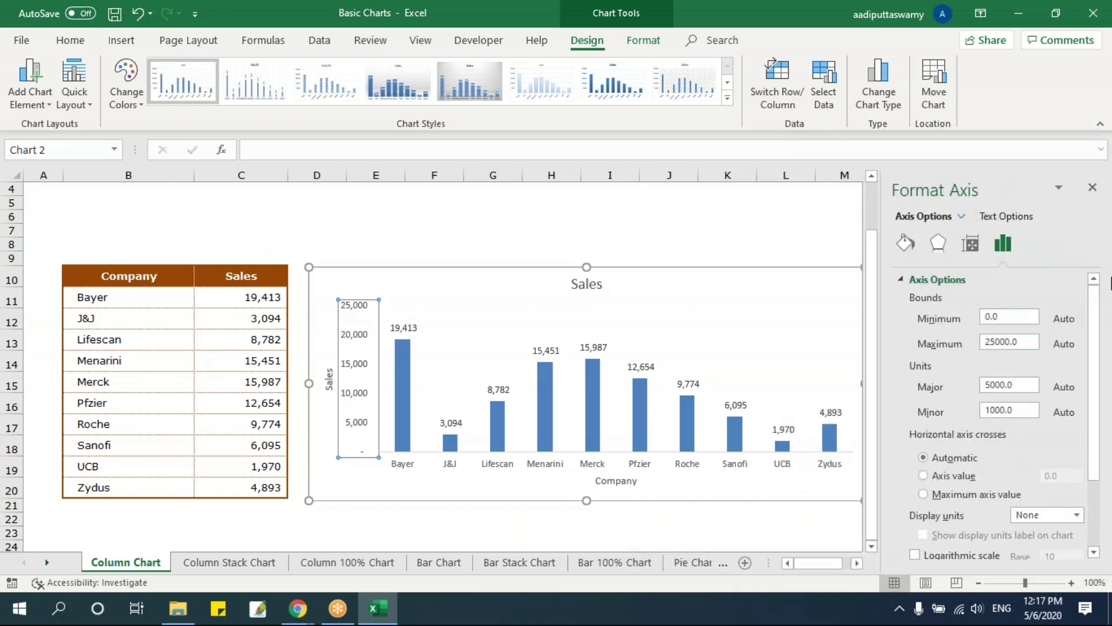
scroll(1101, 429, "down", 3)
scroll(1101, 428, "up", 3)
left_click_drag(1092, 312, 1089, 385)
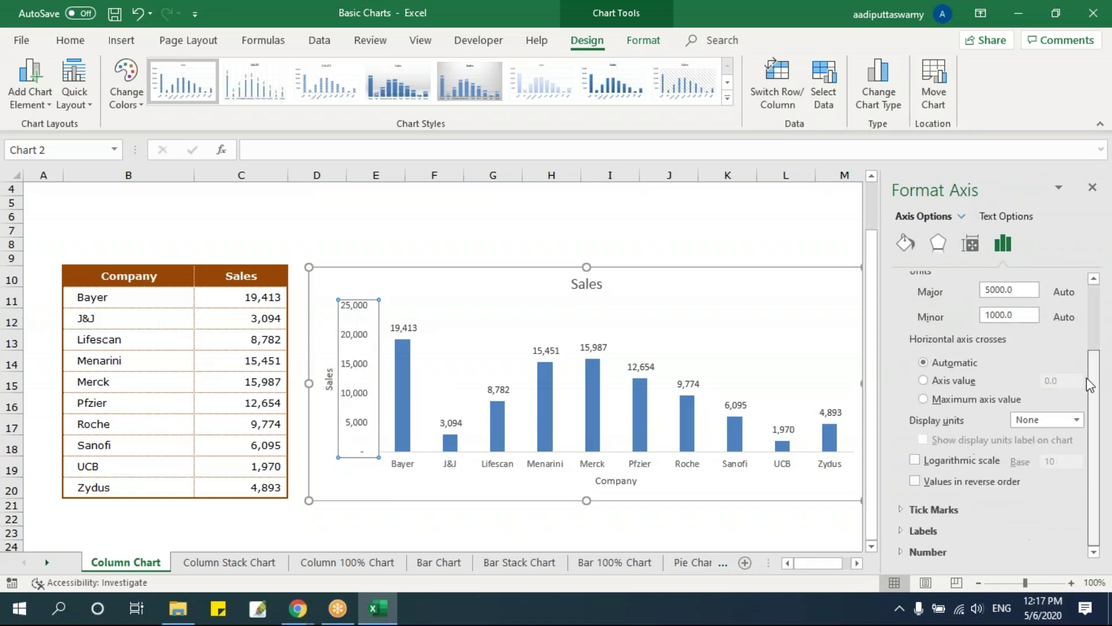
scroll(1032, 360, "up", 3)
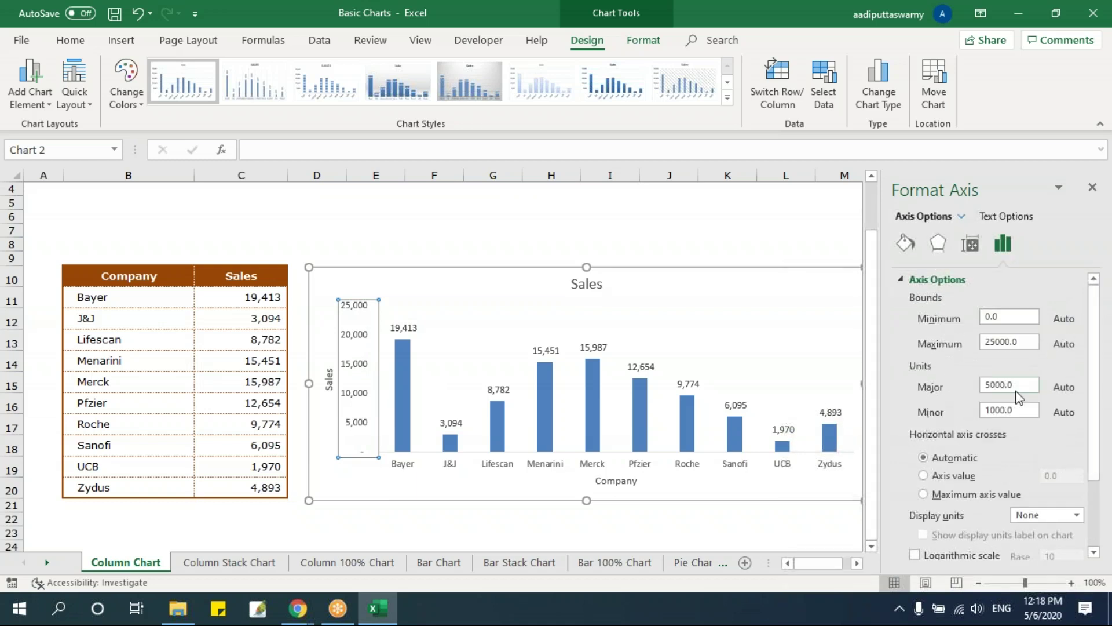
left_click(1024, 385)
left_click(786, 446)
mouse_move(401, 345)
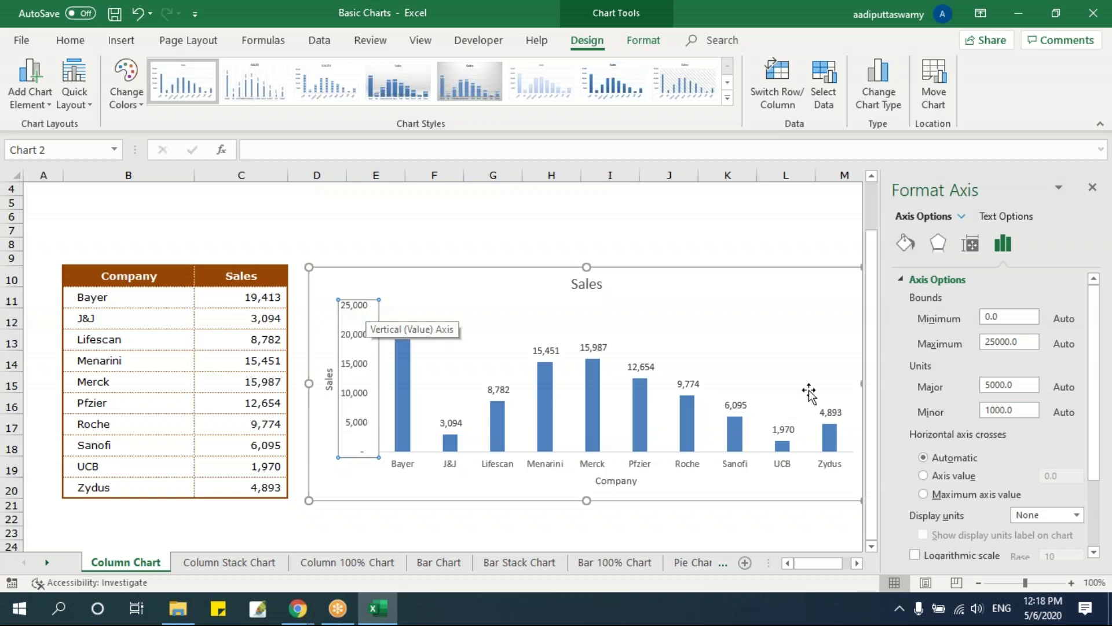
Set the vertical axis maximum to 20000 and its major unit to 5000, and close the axis formatting options
left_click(994, 342)
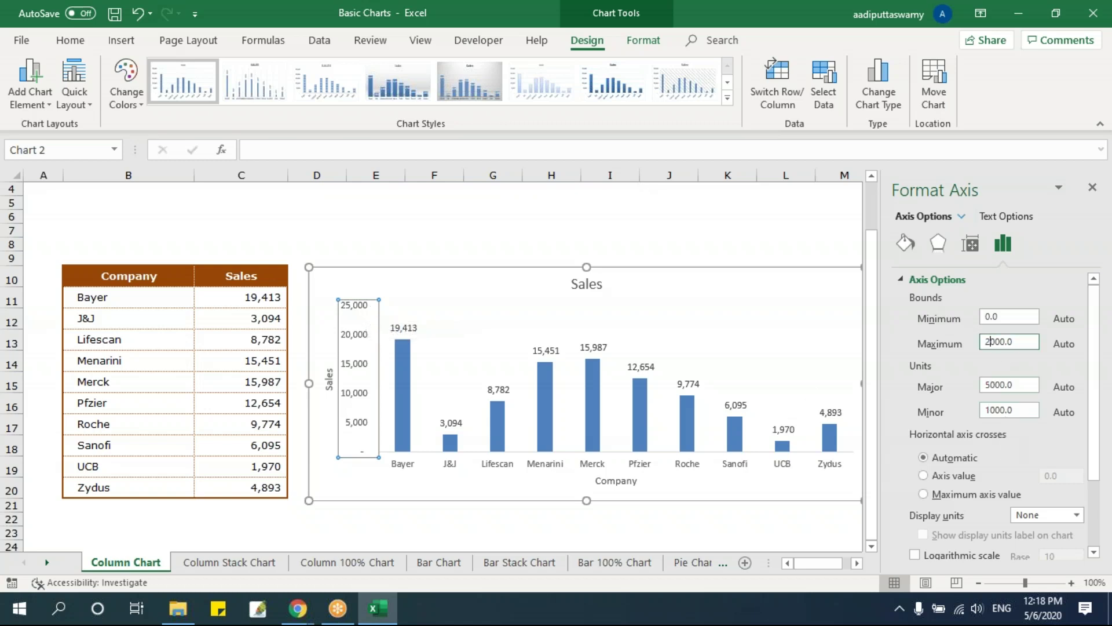
key("Return")
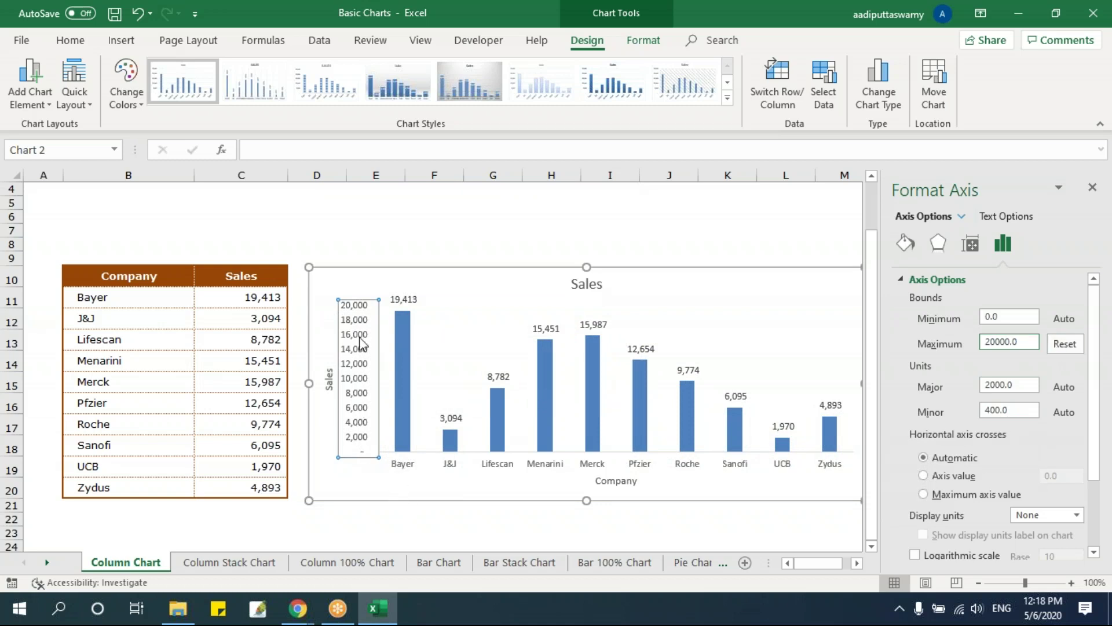
left_click(986, 385)
type("5")
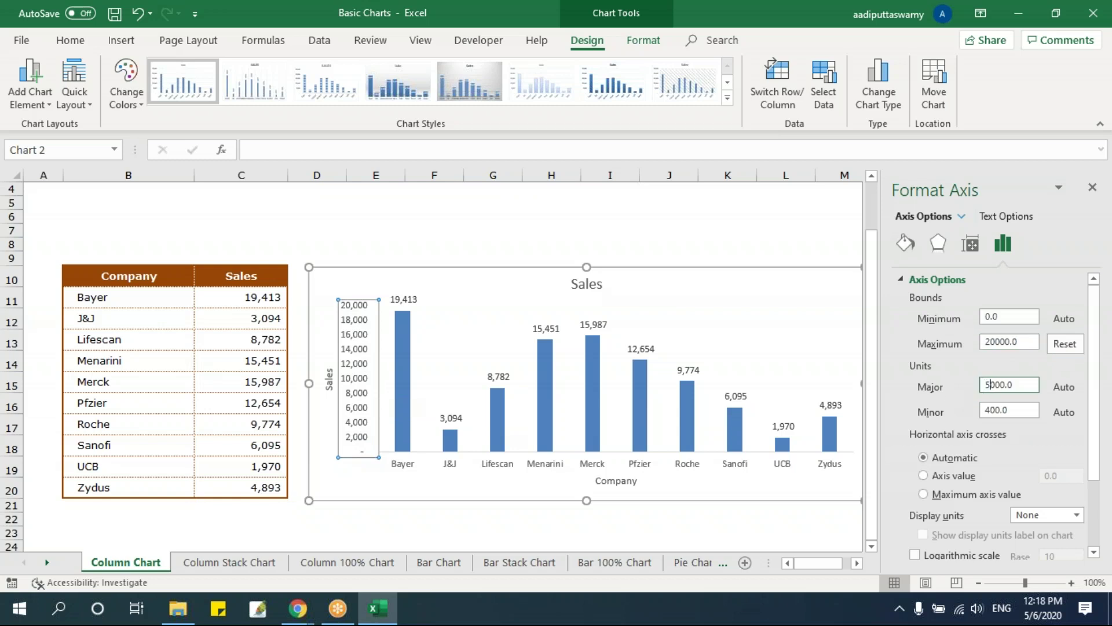
key("Return")
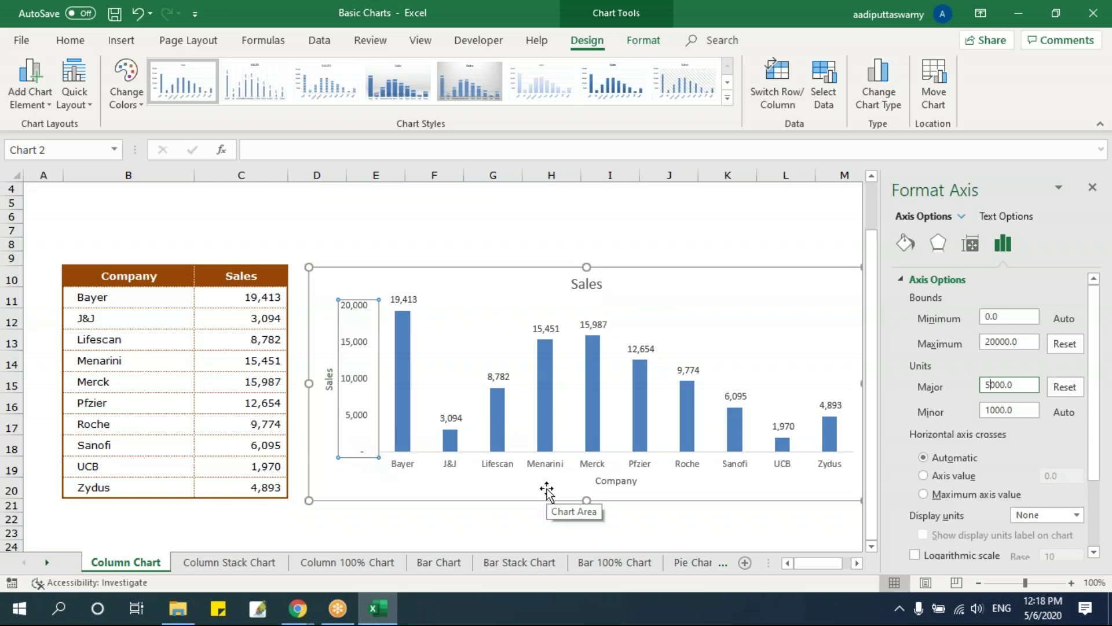
left_click(1093, 190)
left_click(610, 230)
Nudge the column chart slightly toward the table and review the Company and Sales source range
left_click_drag(153, 284, 219, 492)
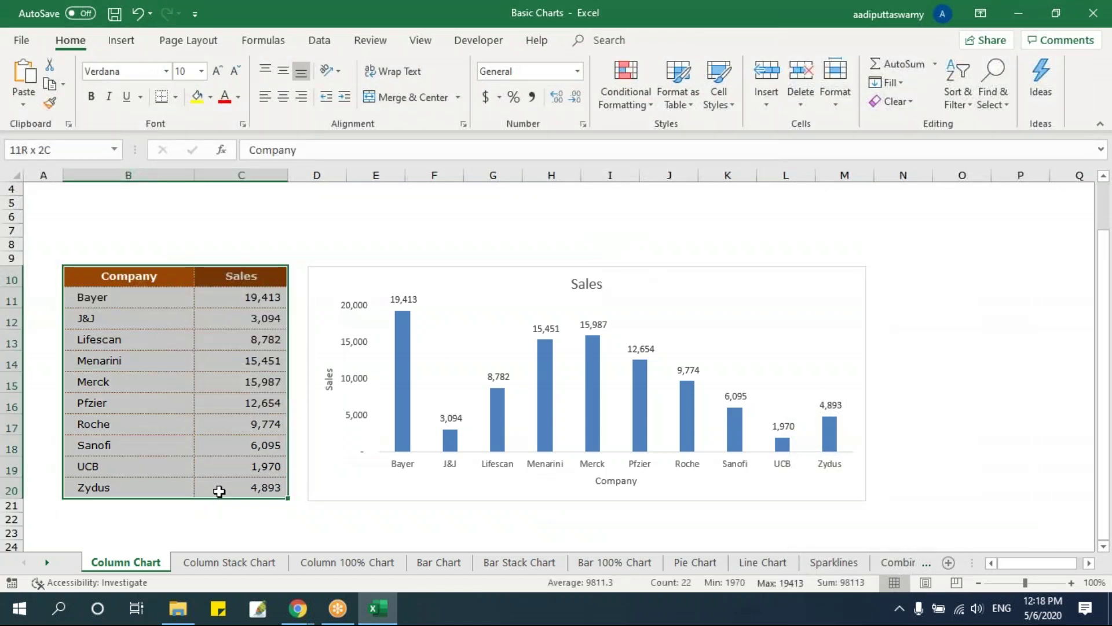
left_click_drag(386, 266, 383, 265)
left_click_drag(243, 297, 247, 430)
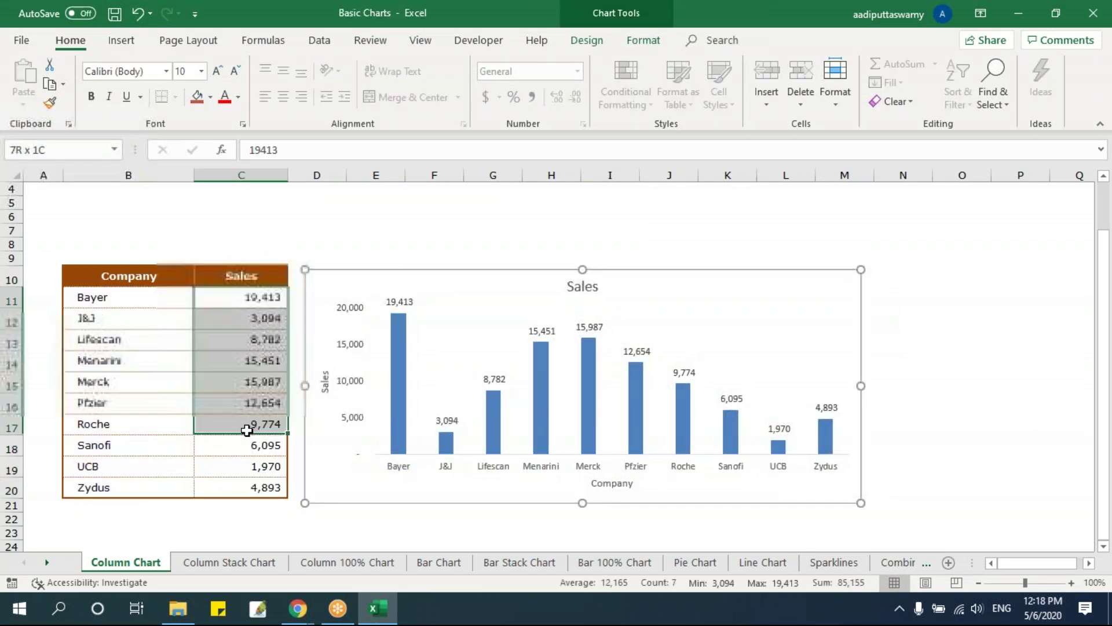
left_click_drag(149, 276, 239, 488)
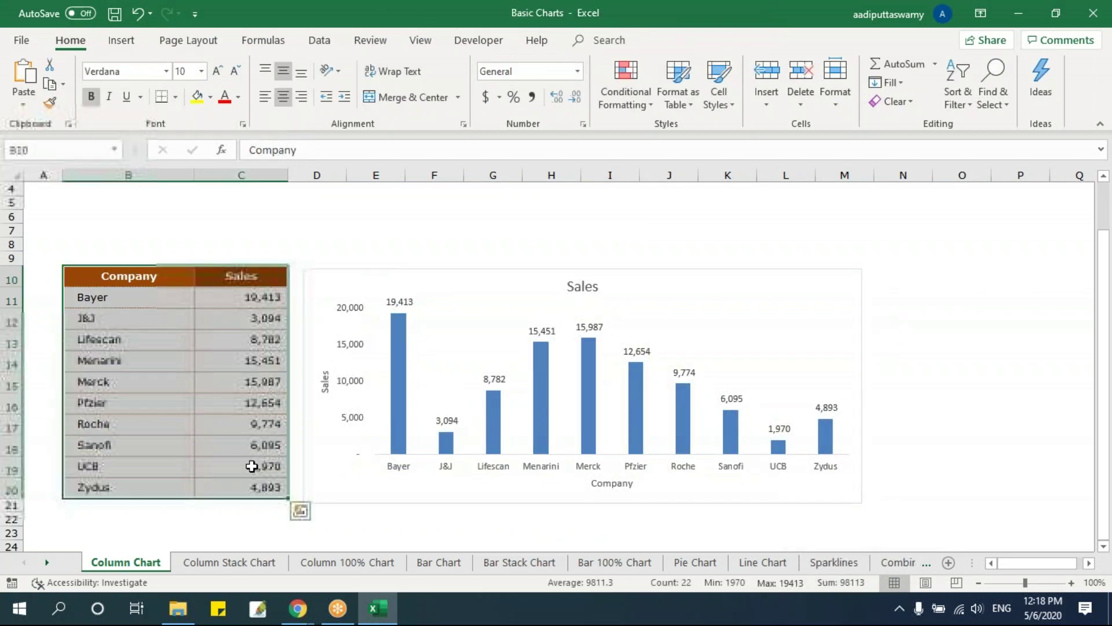
left_click(403, 235)
Insert a 2-D clustered bar chart from the Company and Sales table and place it below the column chart
left_click_drag(156, 278, 248, 492)
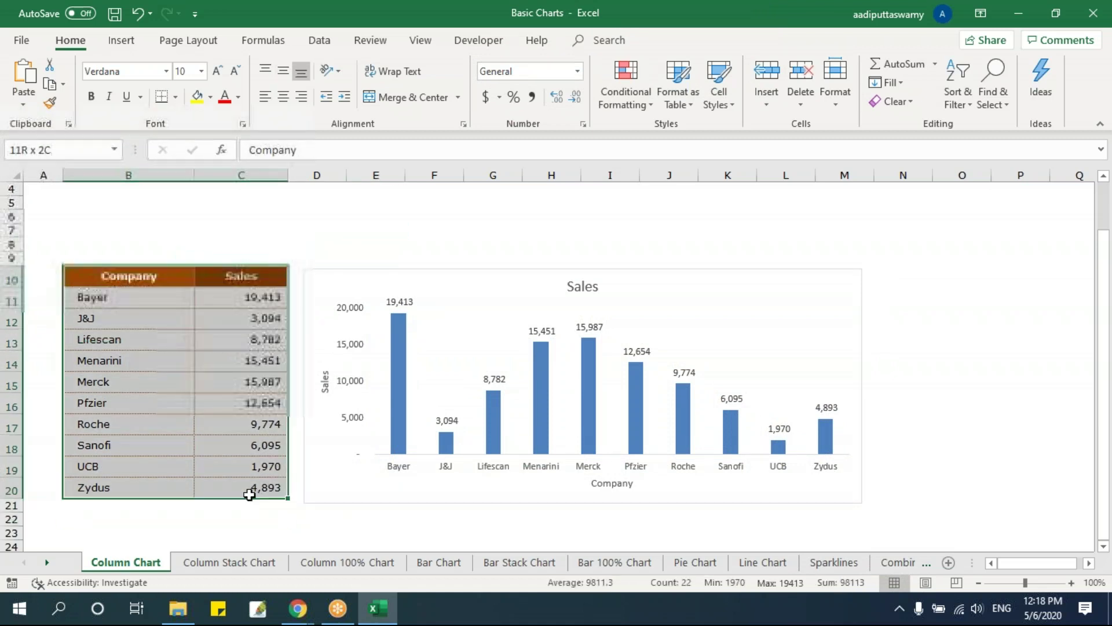
left_click(123, 41)
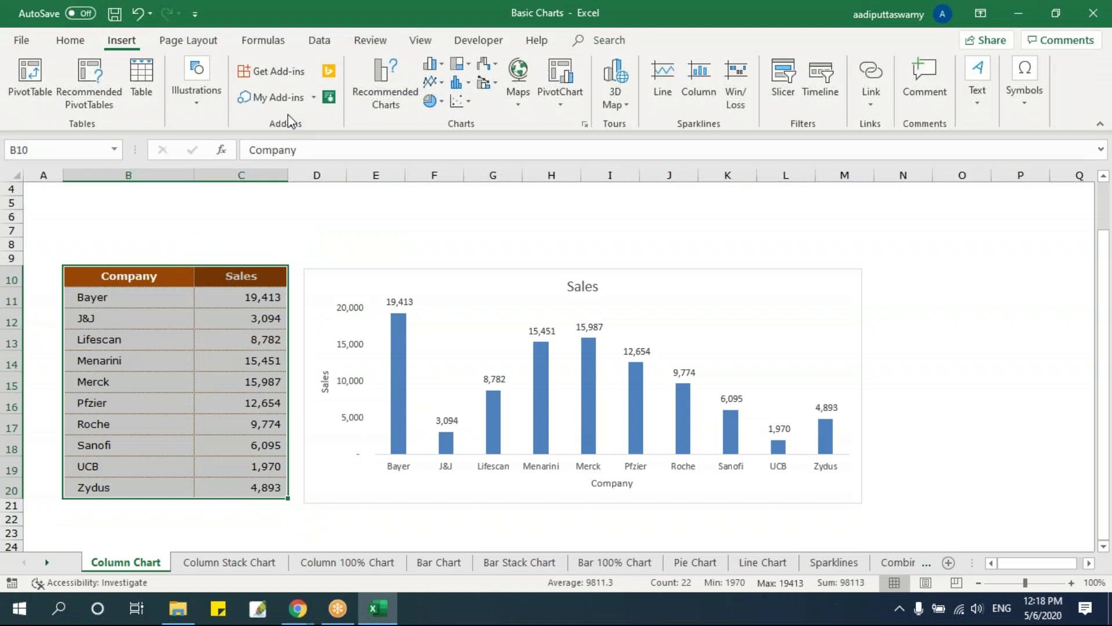
left_click(442, 63)
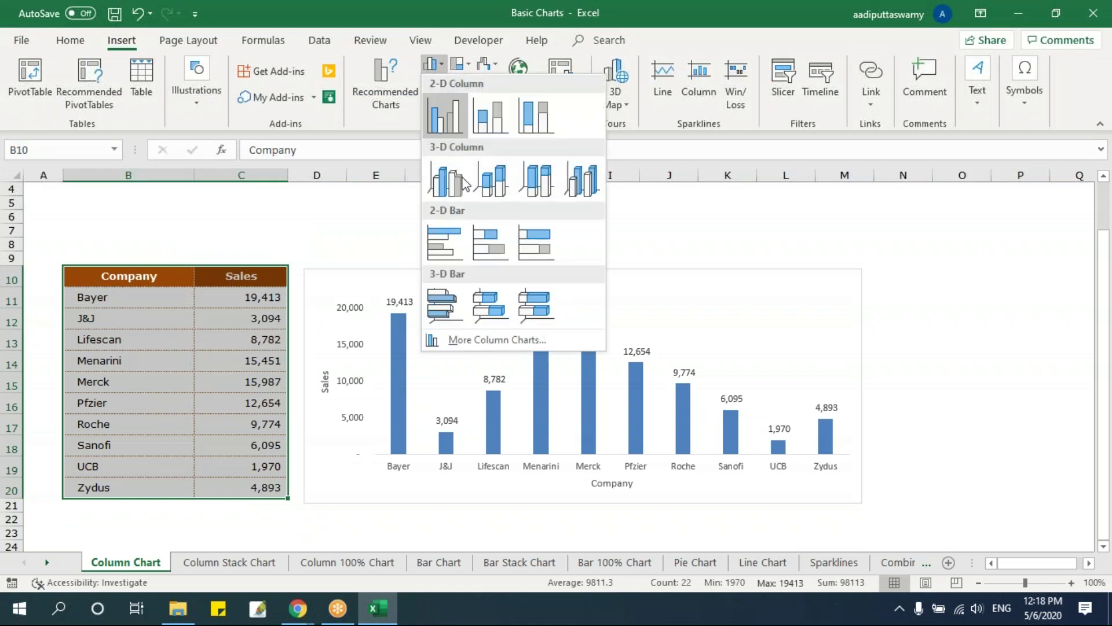
left_click(448, 236)
left_click_drag(478, 298, 336, 533)
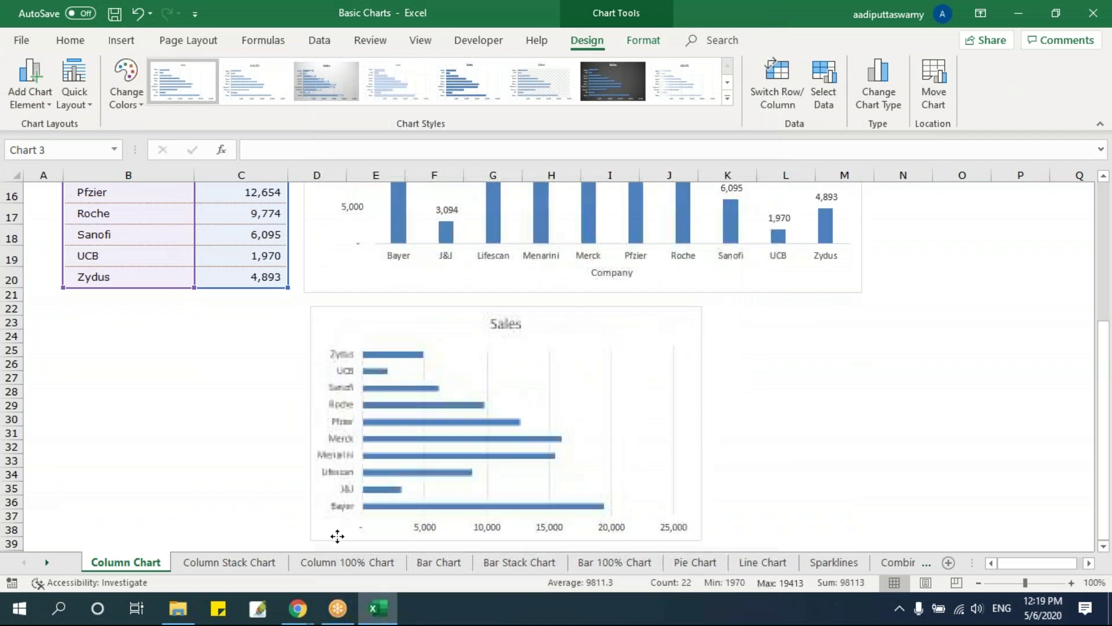
Widen the bar chart to match the width of the column chart above it and compare the two charts
left_click_drag(697, 418, 862, 437)
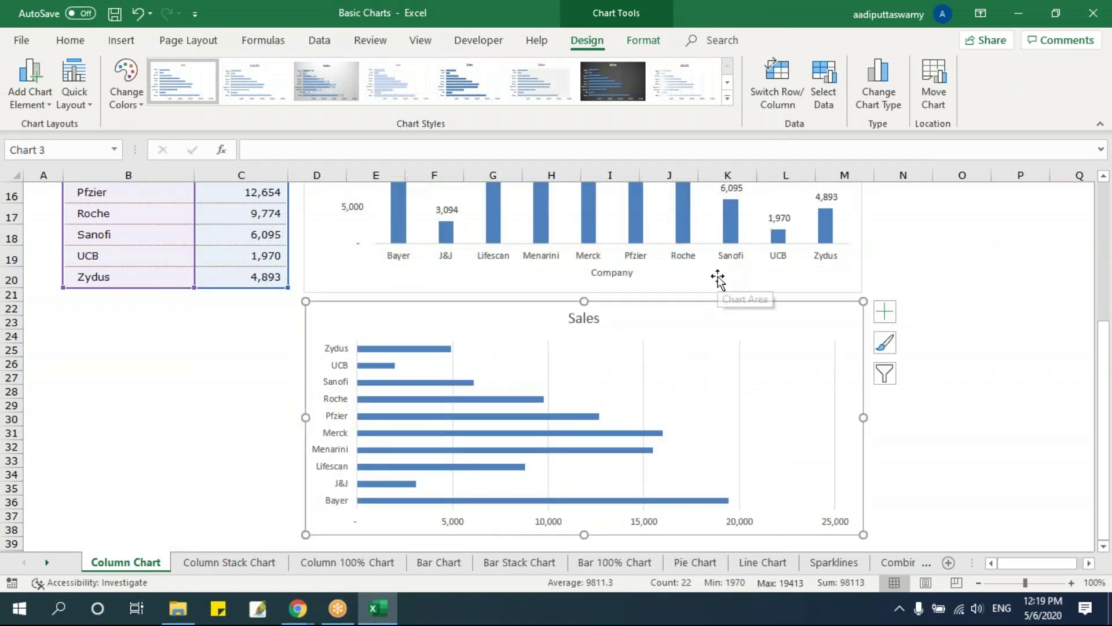
scroll(532, 382, "up", 2)
scroll(531, 382, "up", 2)
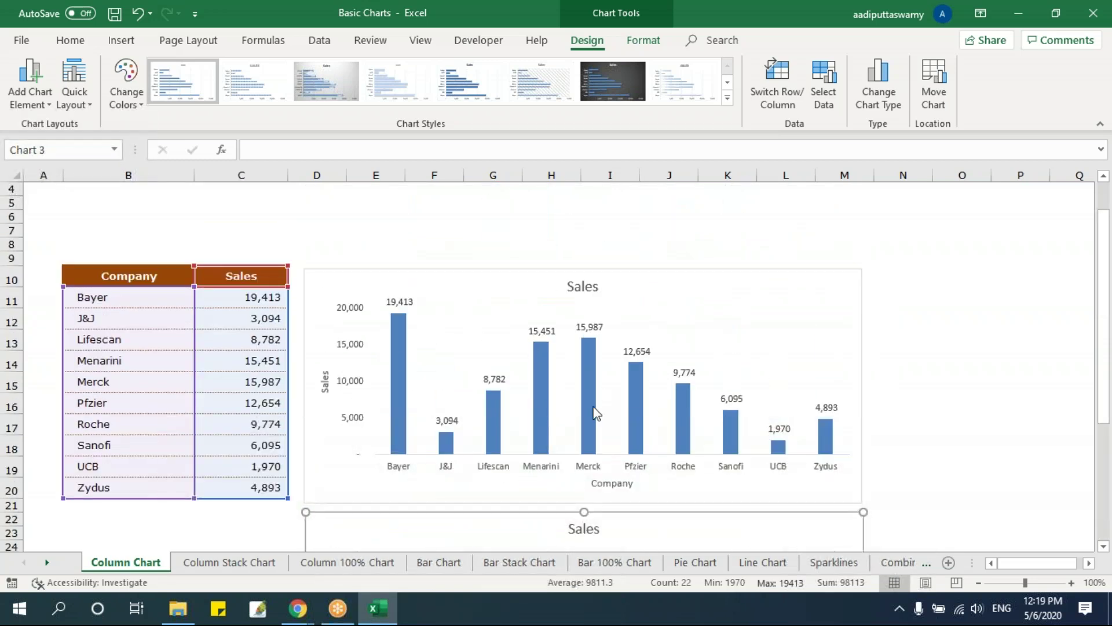
scroll(601, 400, "down", 5)
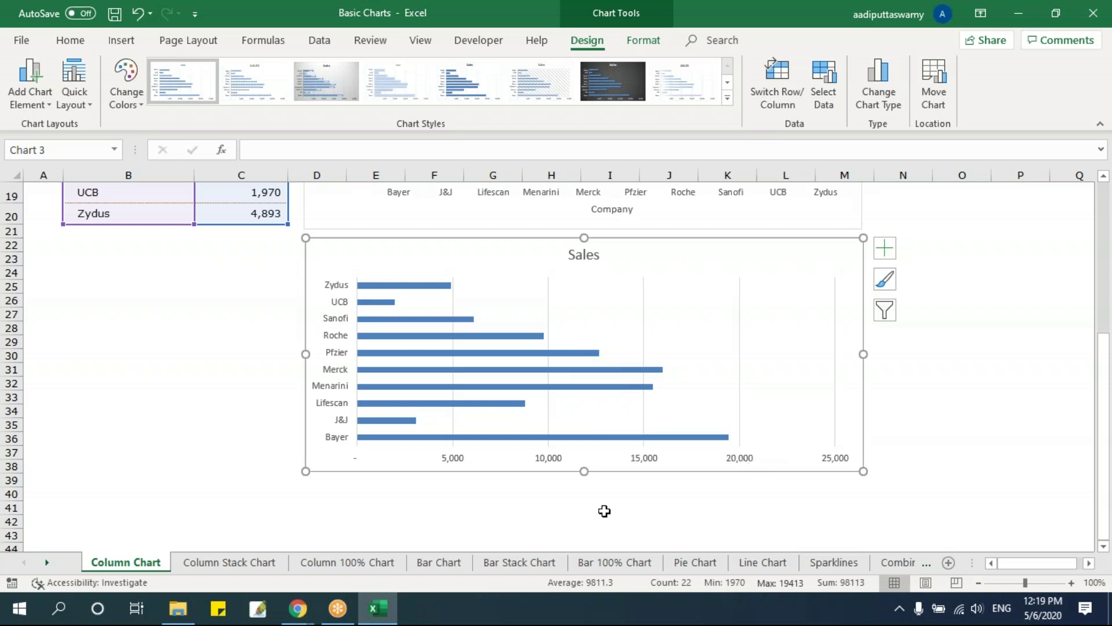
Add axis titles and data labels to the bar chart
left_click(885, 248)
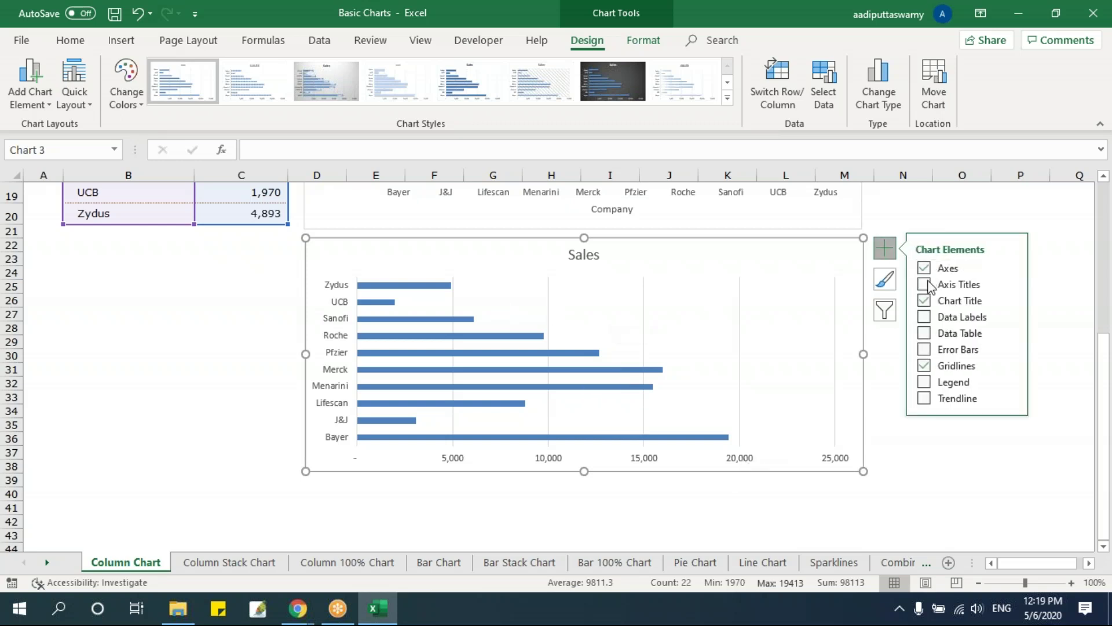
left_click(925, 284)
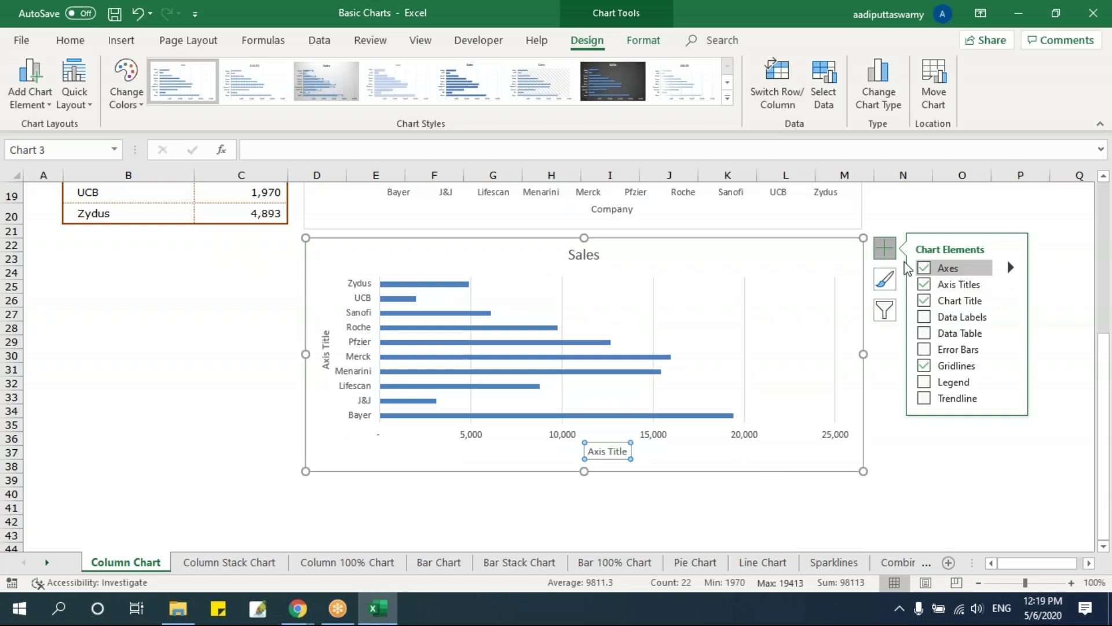
left_click(925, 316)
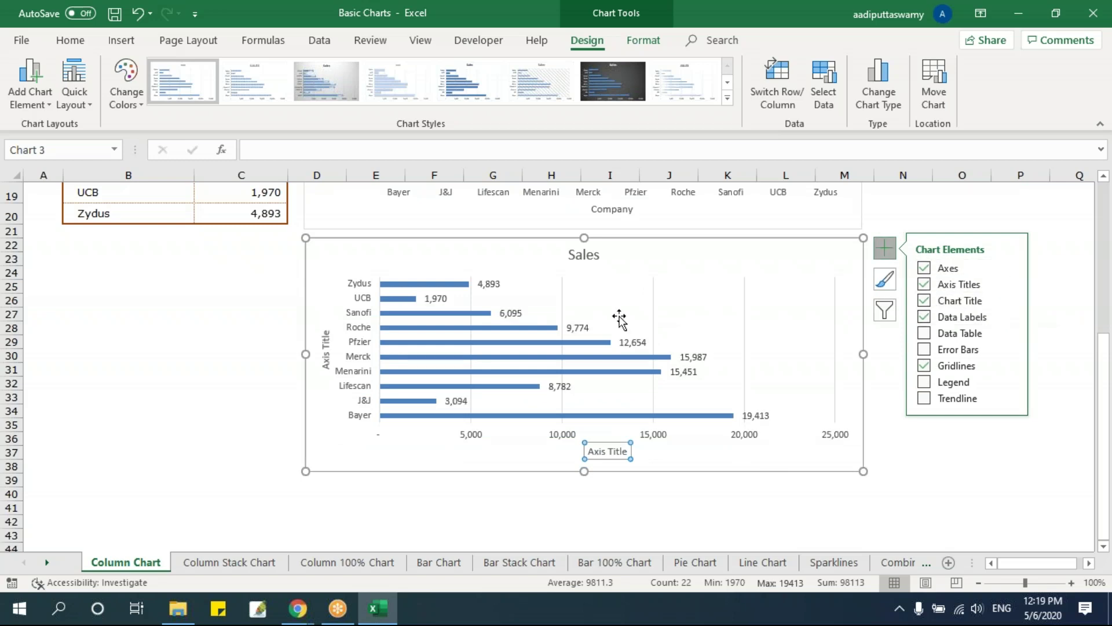
scroll(498, 435, "up", 6)
scroll(544, 461, "down", 5)
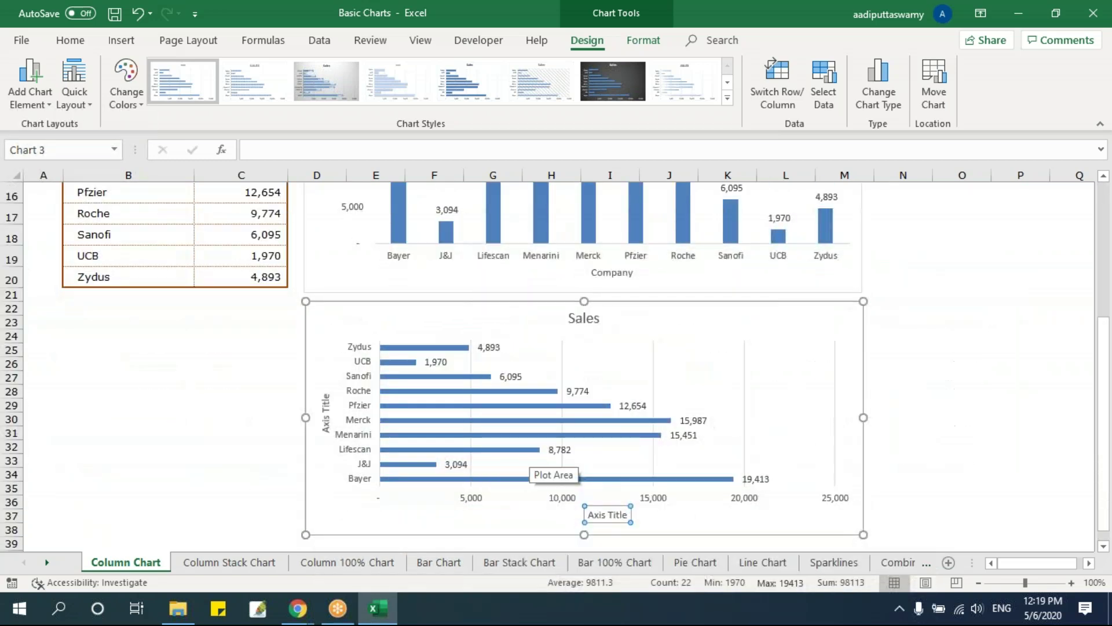
Insert a 2-D pie chart from the Company and Sales table, range B10:C20
scroll(544, 462, "up", 5)
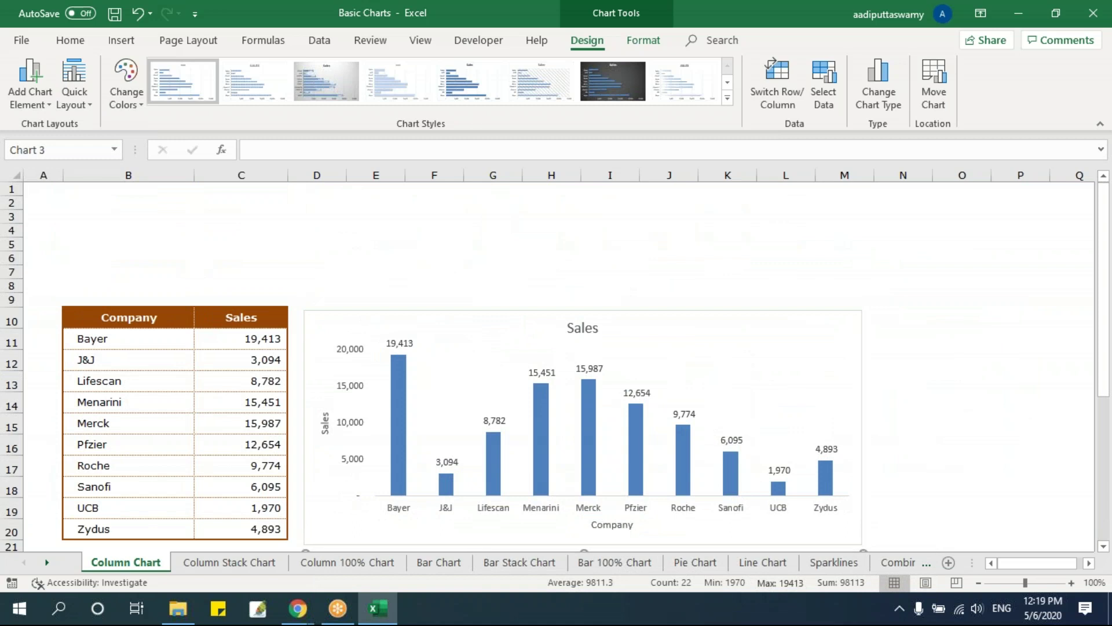
left_click(355, 255)
left_click_drag(157, 322, 236, 533)
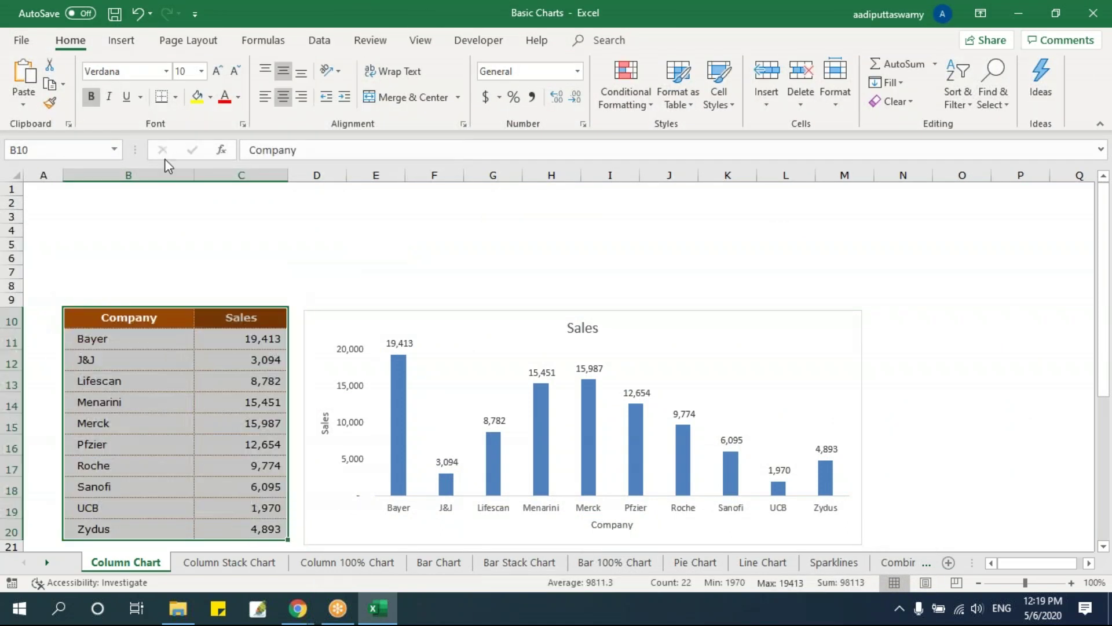
left_click(121, 42)
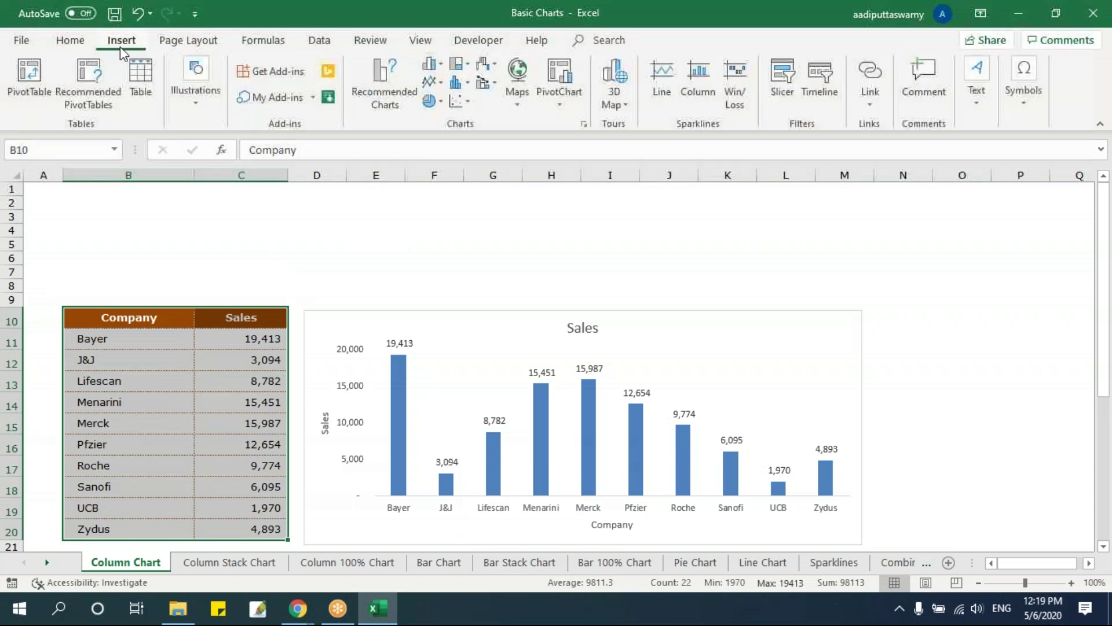
left_click(442, 106)
left_click(445, 152)
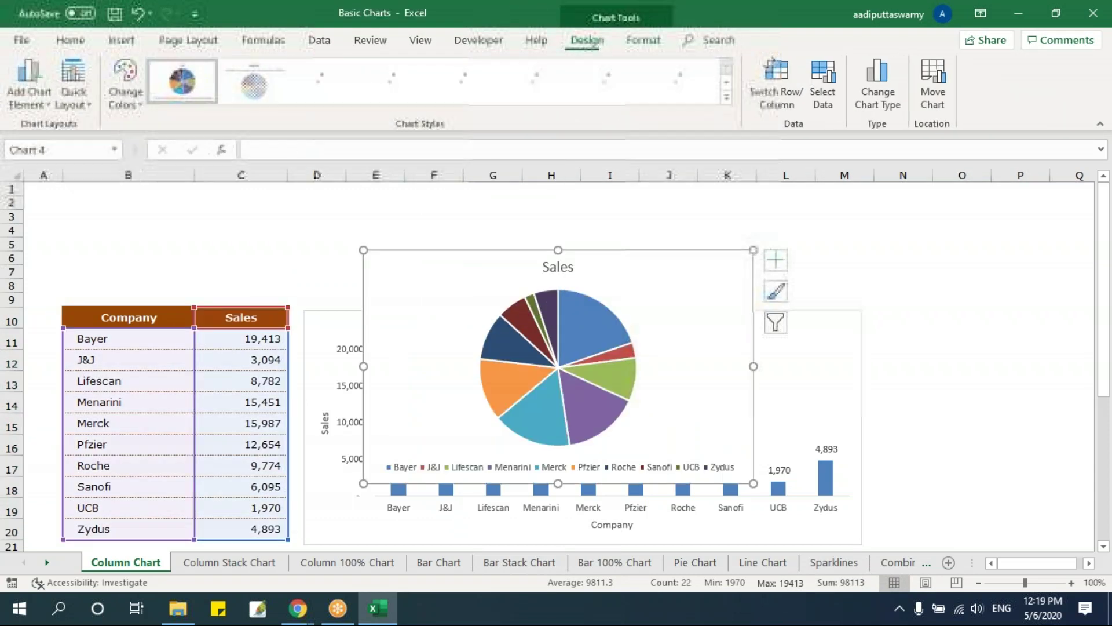
Narrow the column chart to end around column I and place the pie chart directly beside it, above the bar chart
scroll(530, 265, "down", 3)
scroll(530, 266, "down", 1)
scroll(455, 241, "up", 3)
left_click_drag(435, 211, 924, 261)
left_click(753, 278)
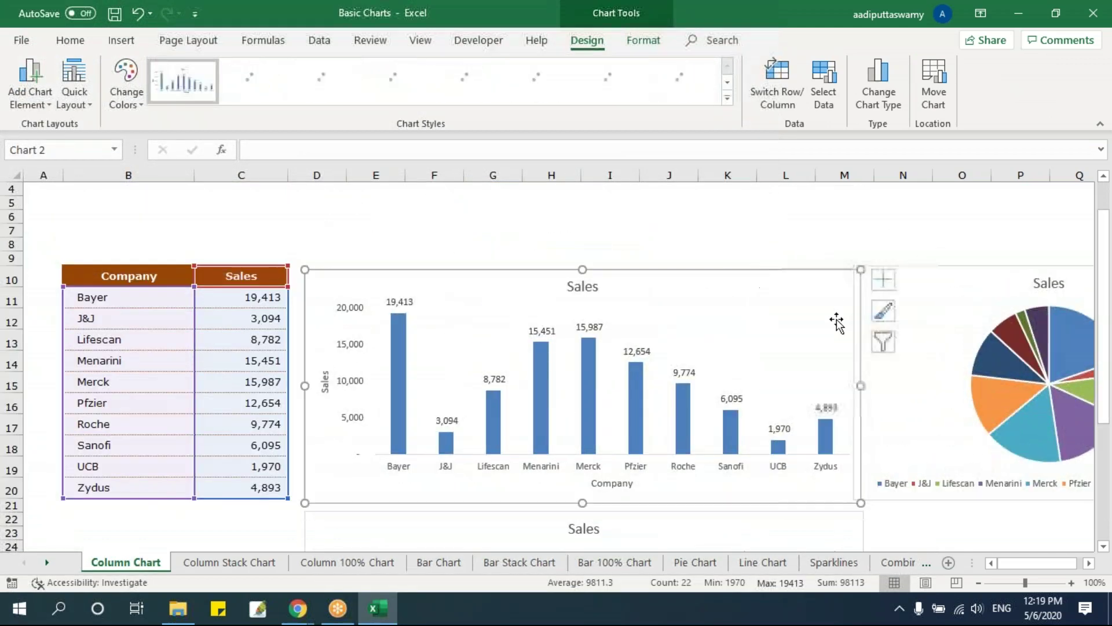
left_click_drag(860, 385, 618, 373)
left_click_drag(924, 278, 701, 276)
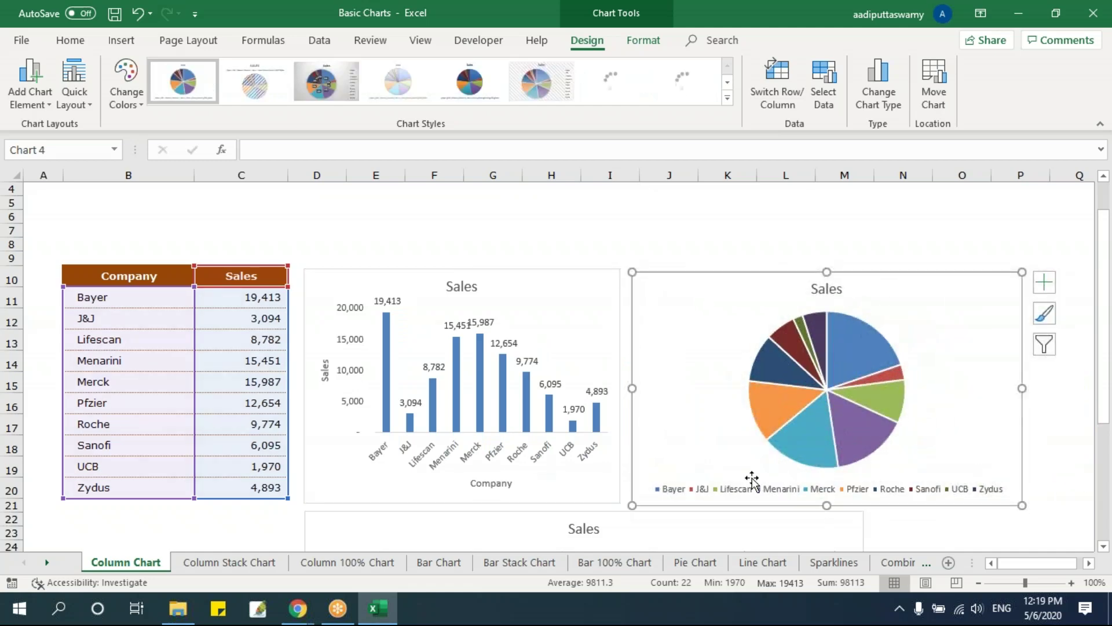
scroll(752, 479, "down", 3)
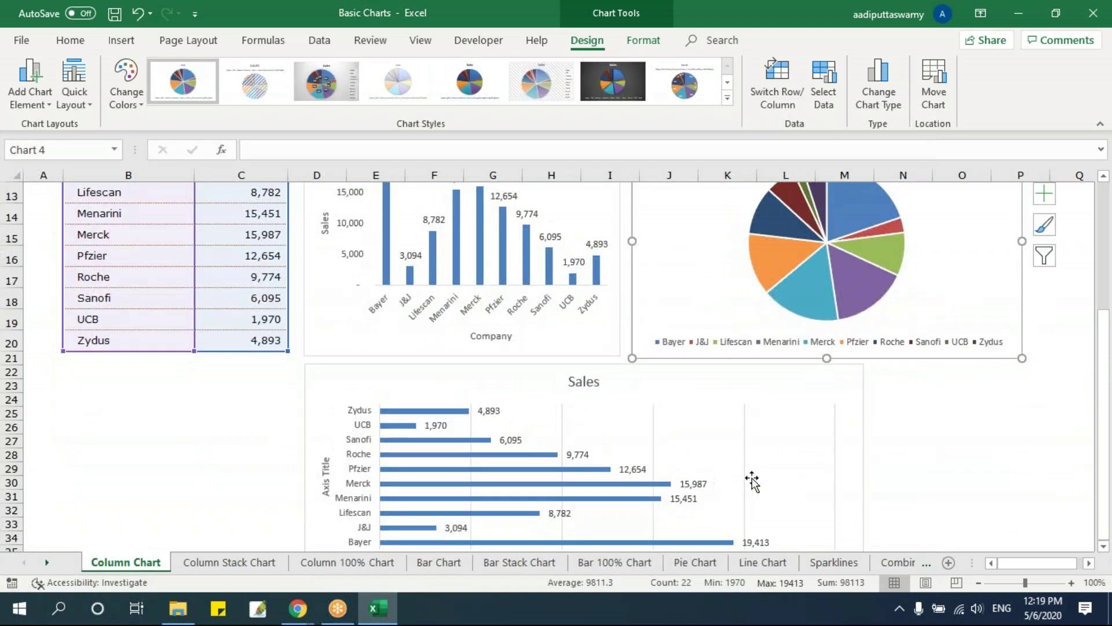
scroll(752, 479, "up", 1)
scroll(752, 478, "up", 3)
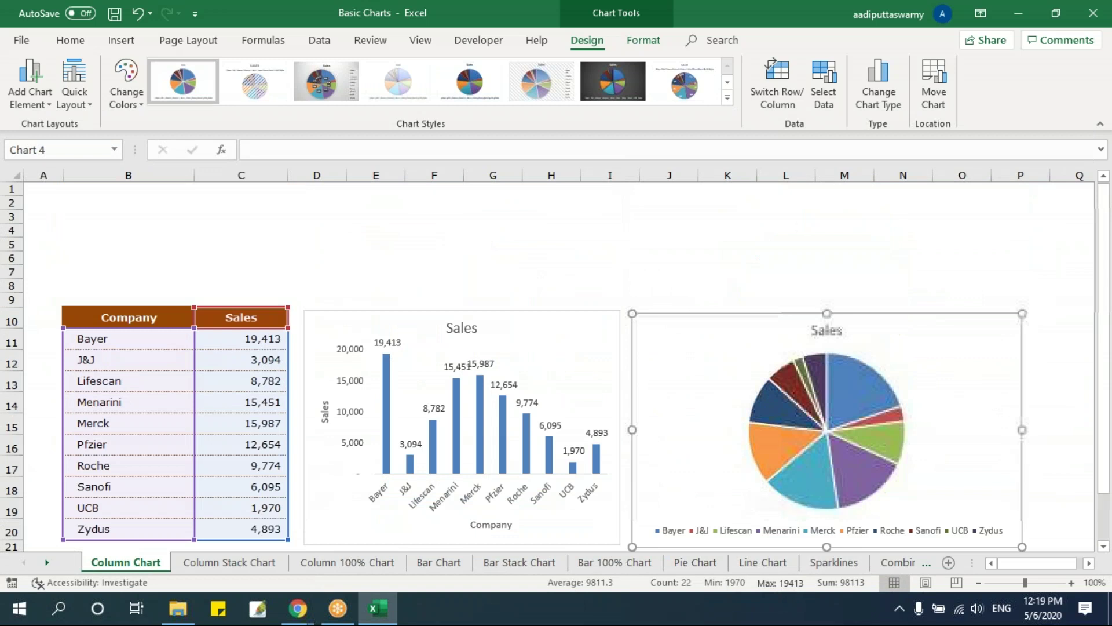
Add data labels to the pie chart
left_click(426, 318)
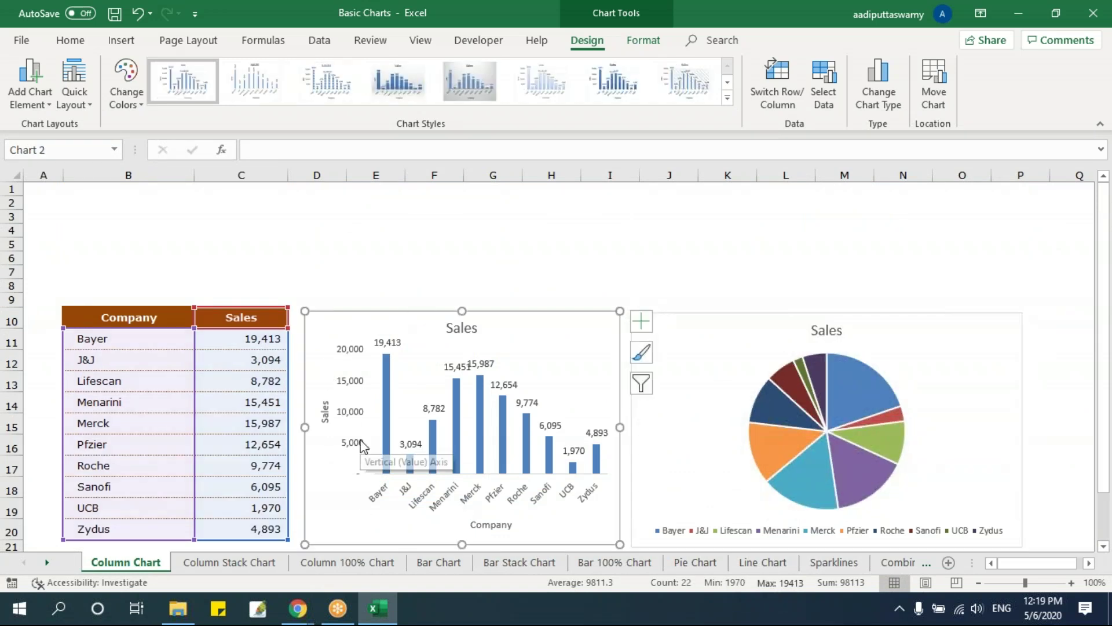
left_click(715, 219)
left_click(722, 318)
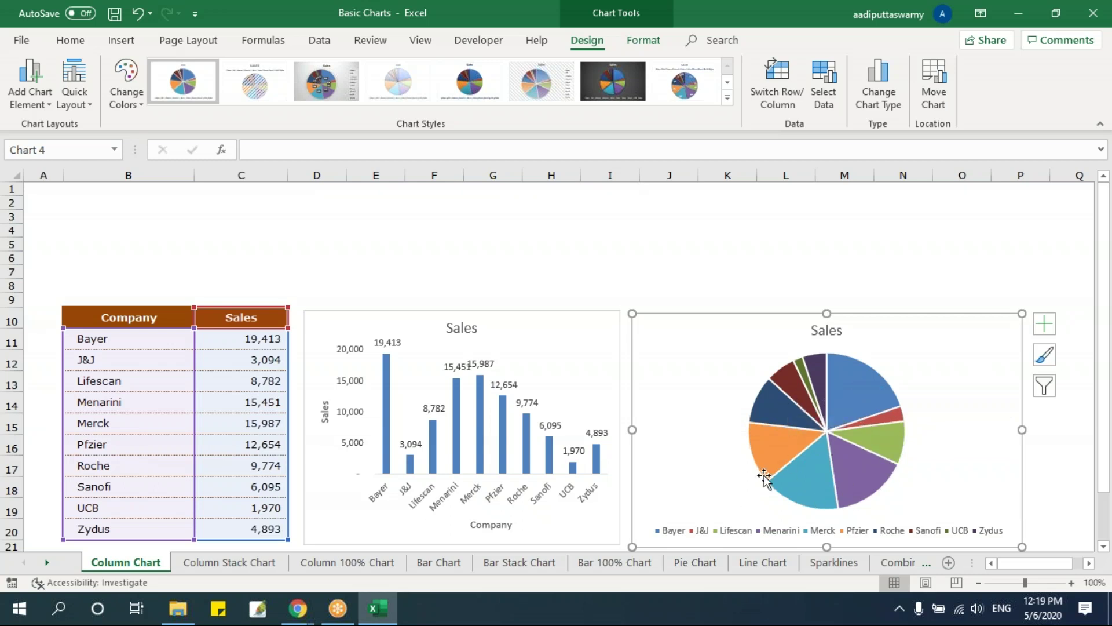
left_click(1045, 324)
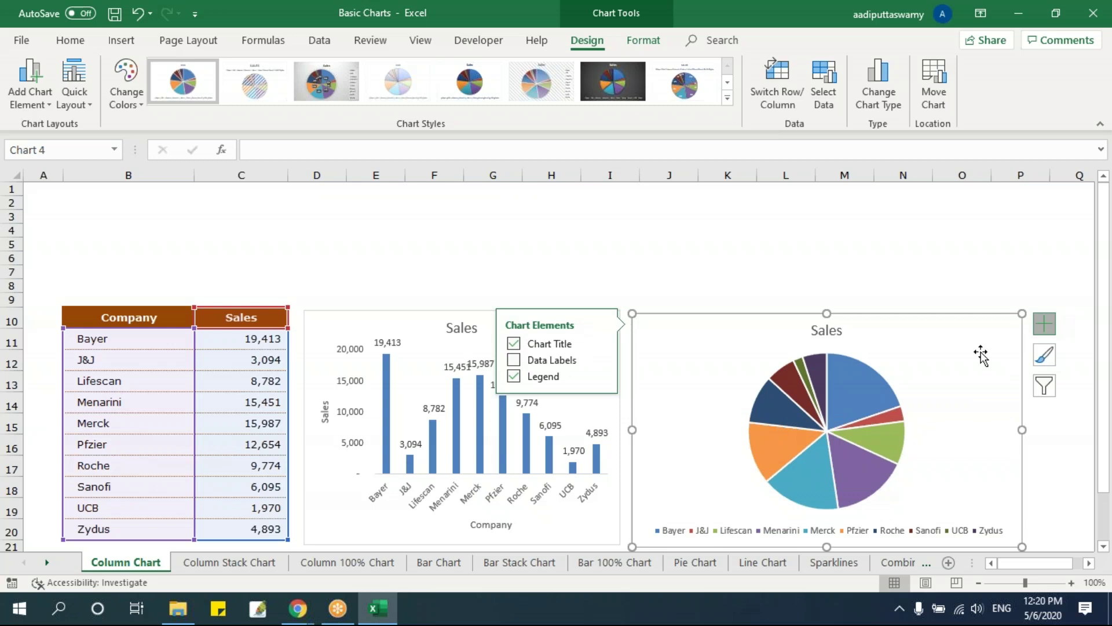
left_click(514, 360)
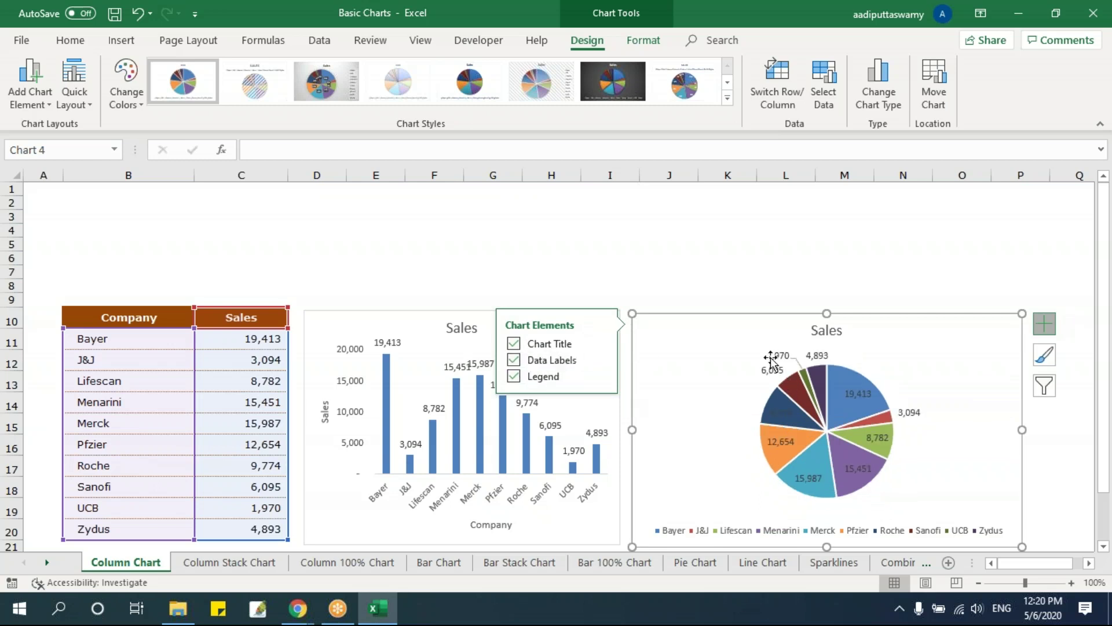
mouse_move(822, 452)
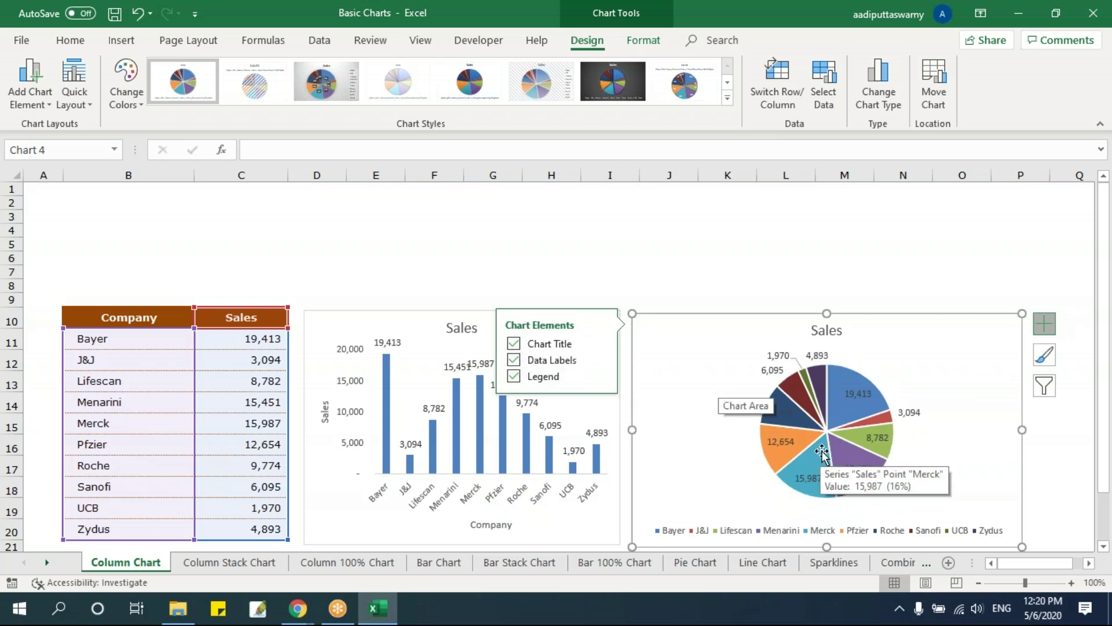
Examine the Sales column of the table and compare how the column, bar and pie charts present it
left_click(568, 298)
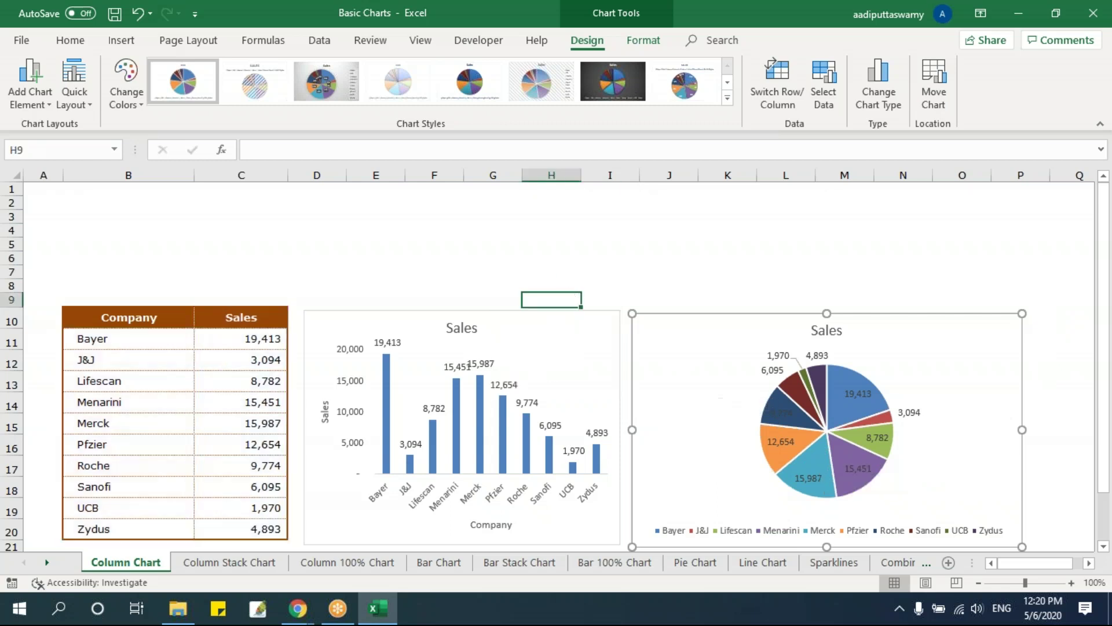
left_click_drag(238, 318, 253, 526)
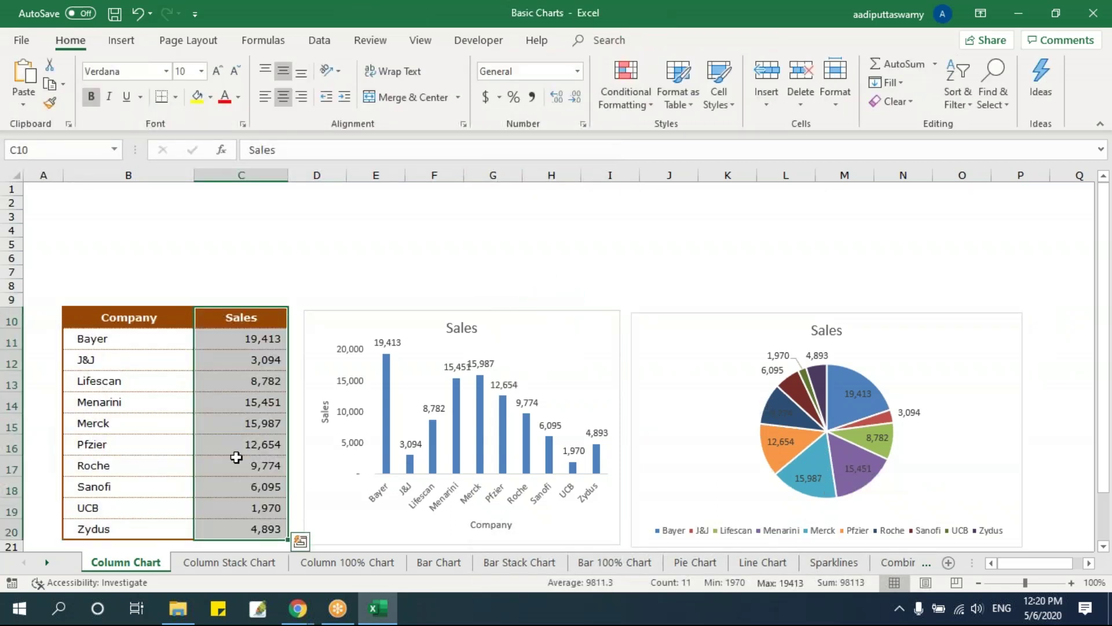
left_click_drag(149, 319, 244, 528)
left_click_drag(242, 318, 247, 528)
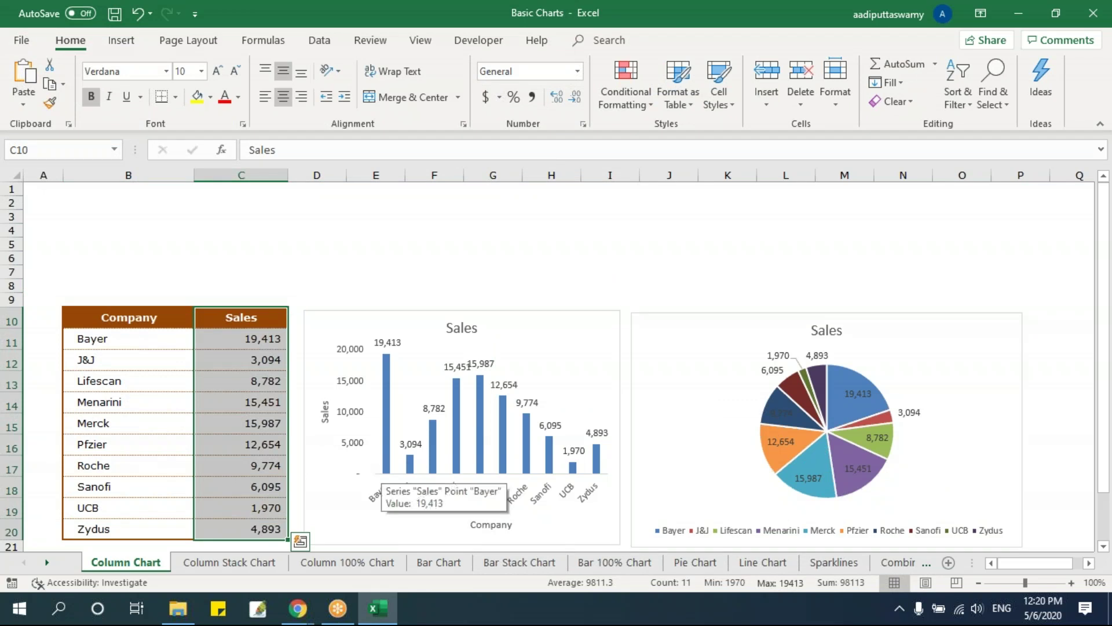
scroll(486, 337, "down", 3)
left_click(476, 319)
left_click(680, 446)
left_click(678, 388)
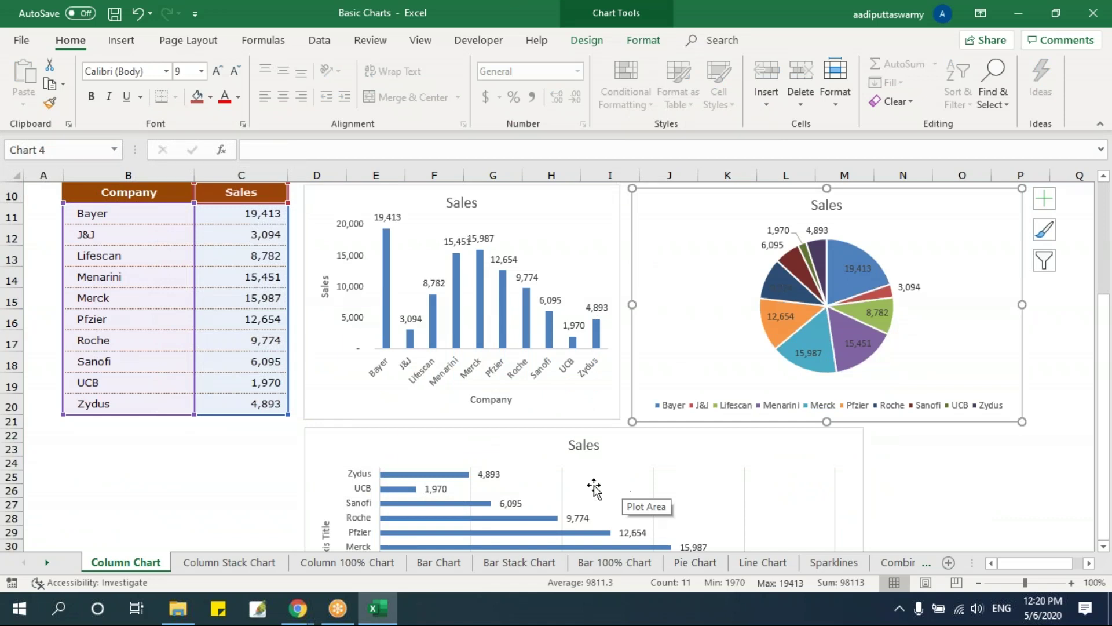
scroll(596, 487, "up", 2)
left_click_drag(242, 276, 266, 489)
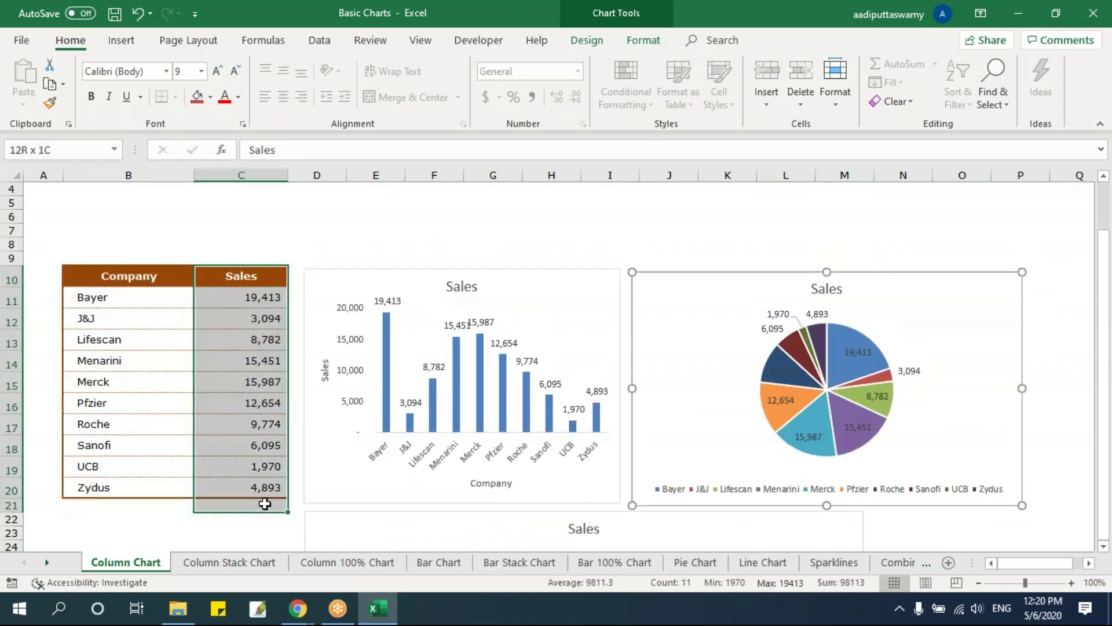
Switch to the Column Stack Chart sheet and delete its existing 100% stacked column chart
left_click(229, 562)
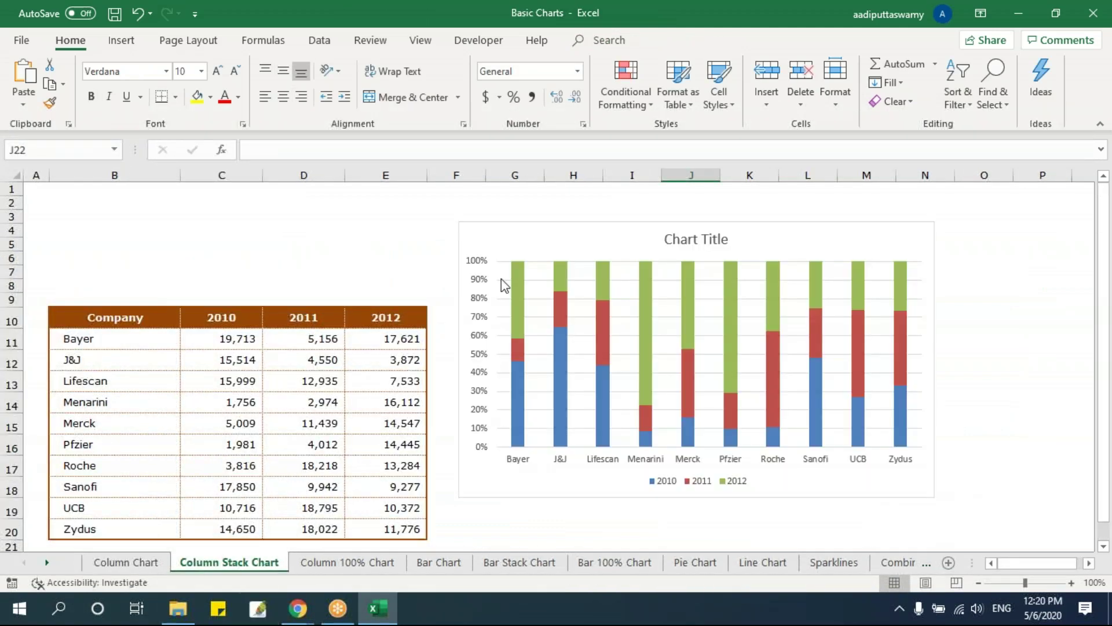
scroll(504, 479, "down", 1)
left_click(507, 446)
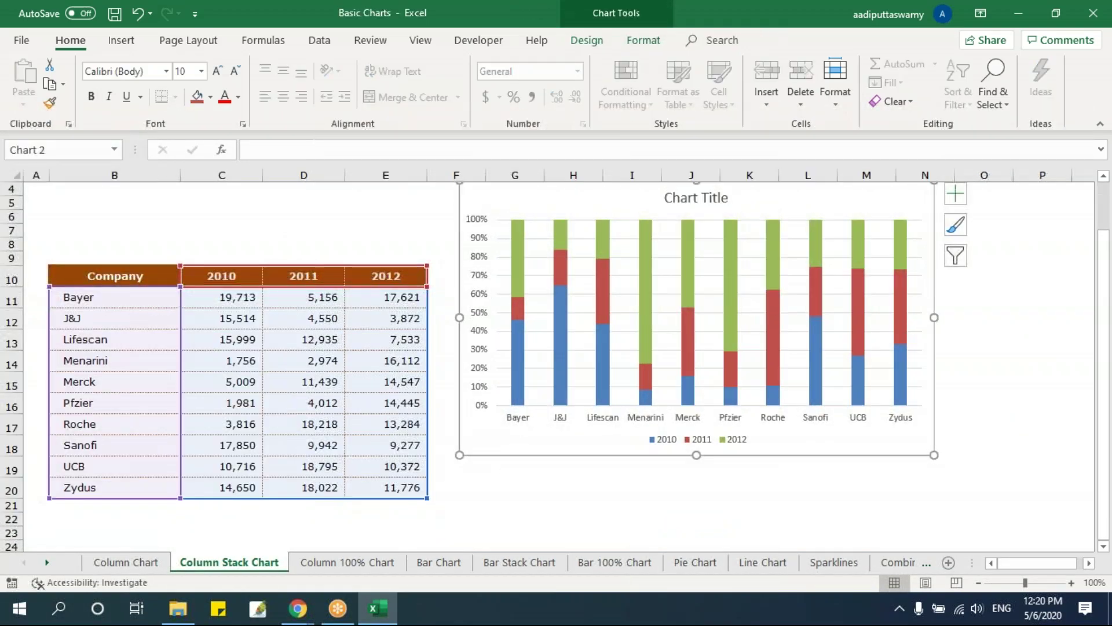
key("Delete")
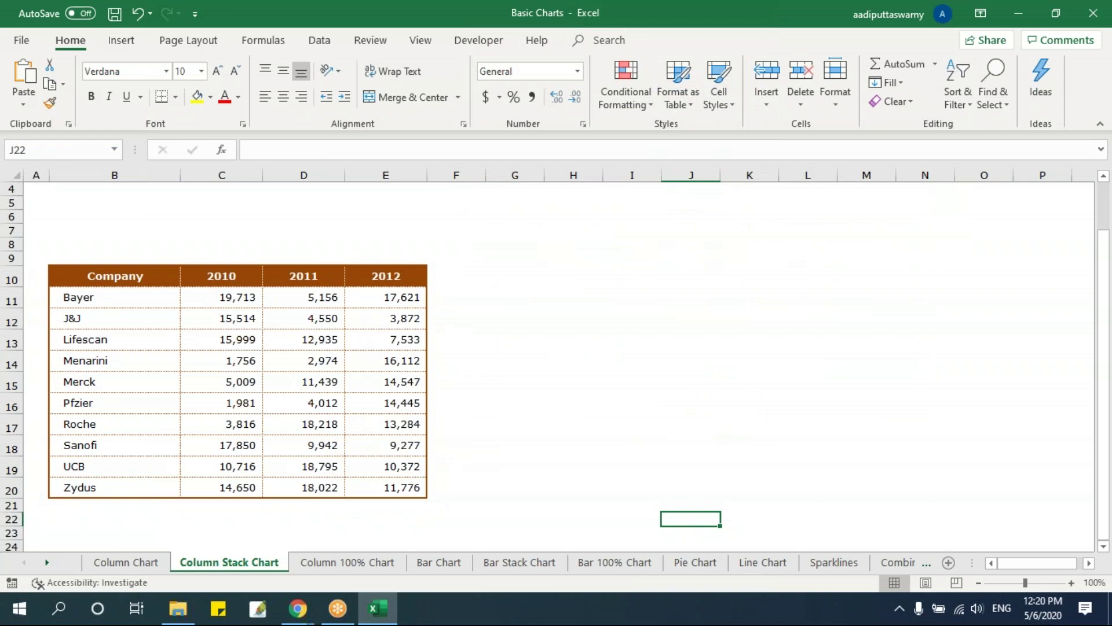
Insert a 2-D clustered column chart from the Company and 2010–2012 table, place it beside the table and enlarge it to about column O
left_click_drag(157, 279, 396, 489)
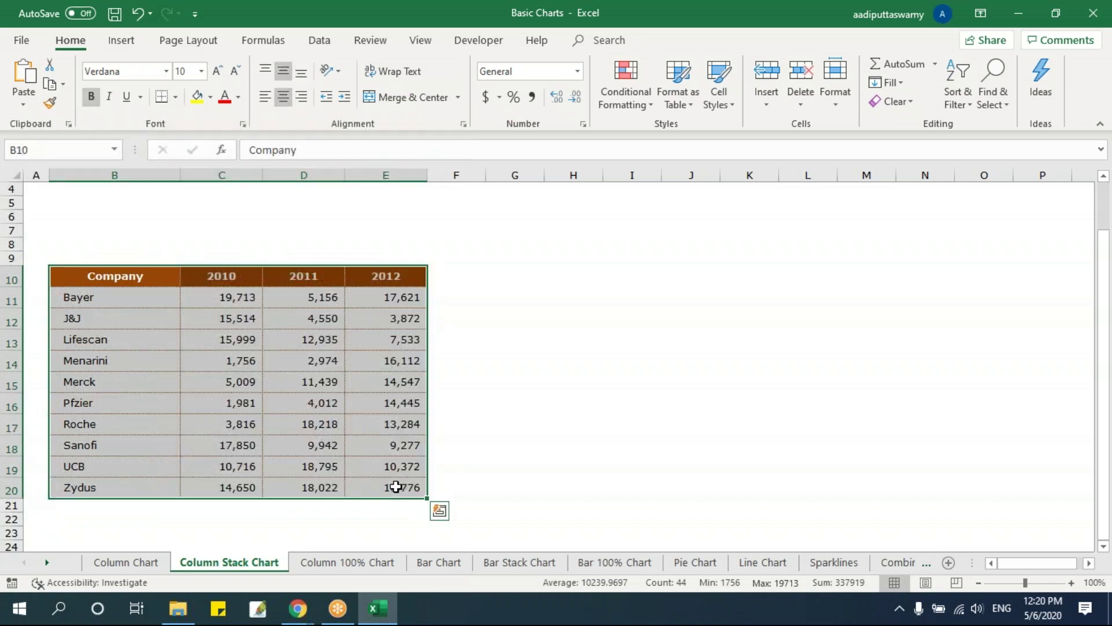
left_click(124, 40)
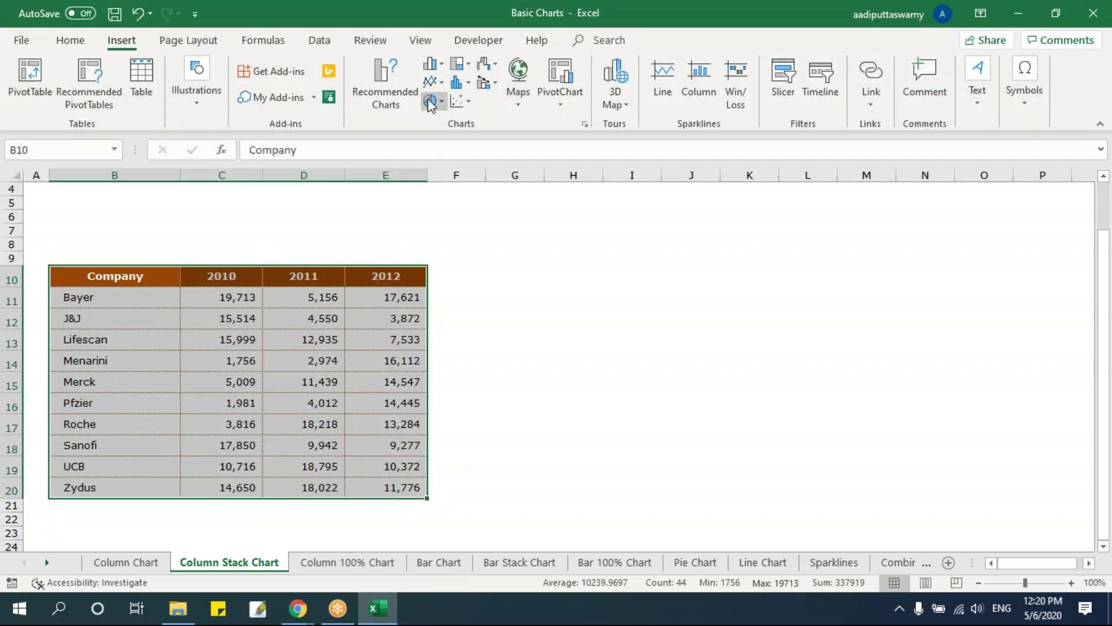
left_click(431, 65)
left_click(445, 116)
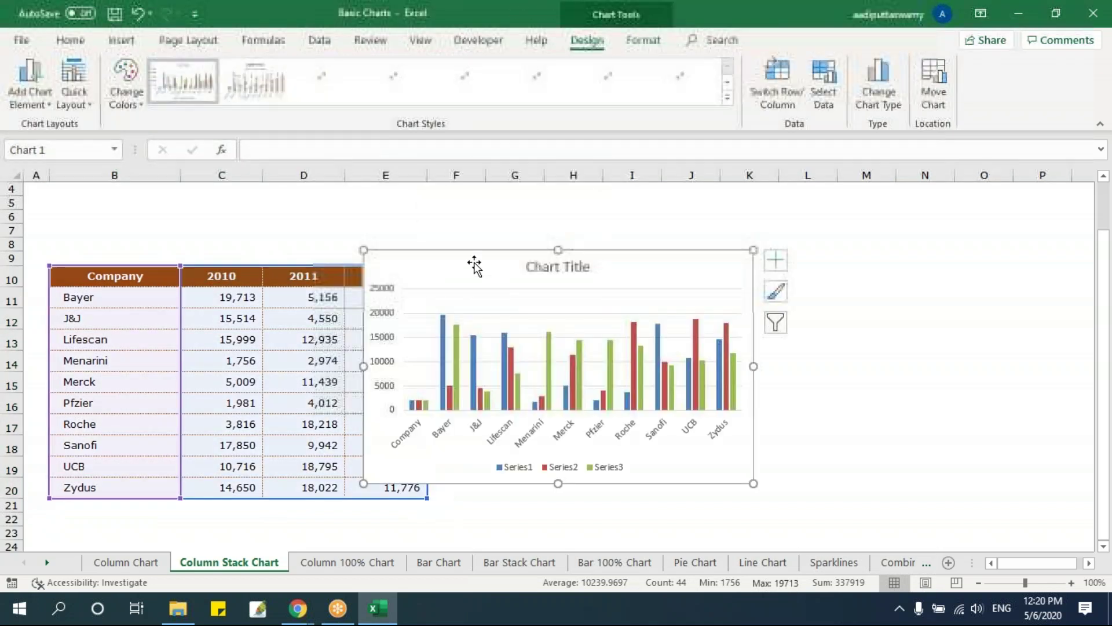
left_click_drag(487, 251, 562, 229)
left_click_drag(878, 480, 1033, 511)
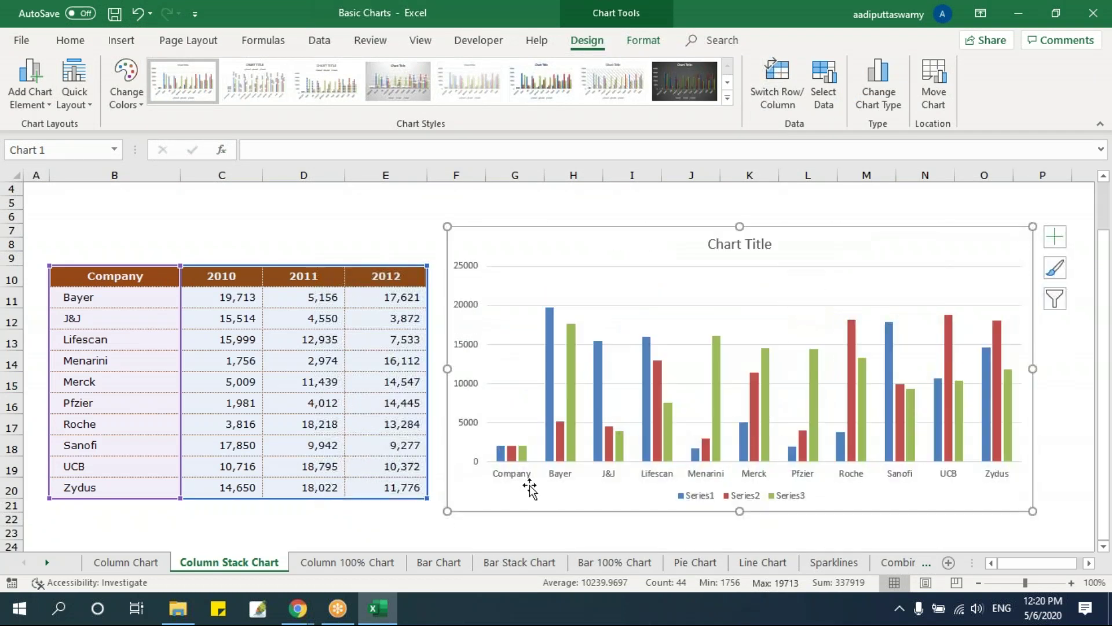
Review the table's year headers and company data, and delete the clustered column chart
left_click_drag(145, 275, 394, 275)
left_click_drag(143, 301, 399, 488)
left_click(525, 217)
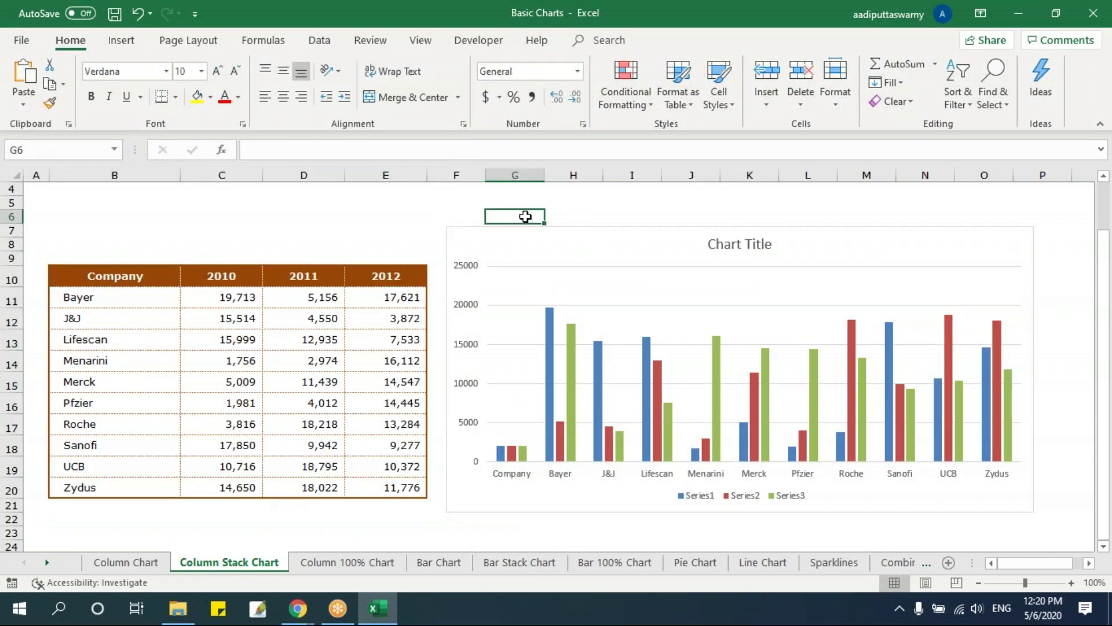
left_click(526, 245)
key("Delete")
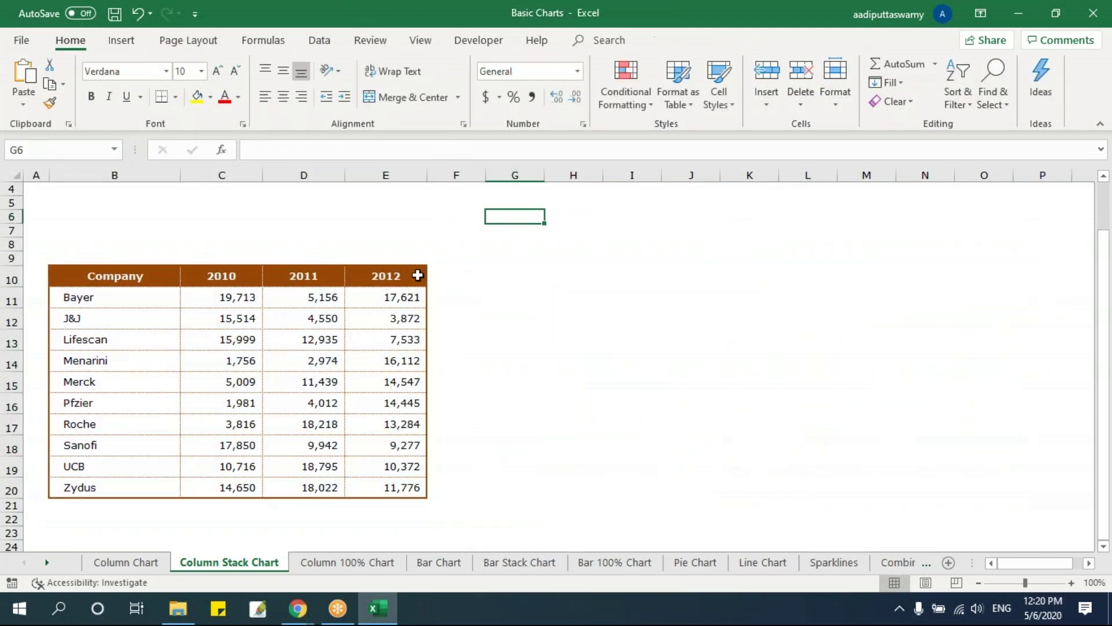
Clear the Company header text from cell B10 of the yearly sales table
left_click(148, 277)
key("Delete")
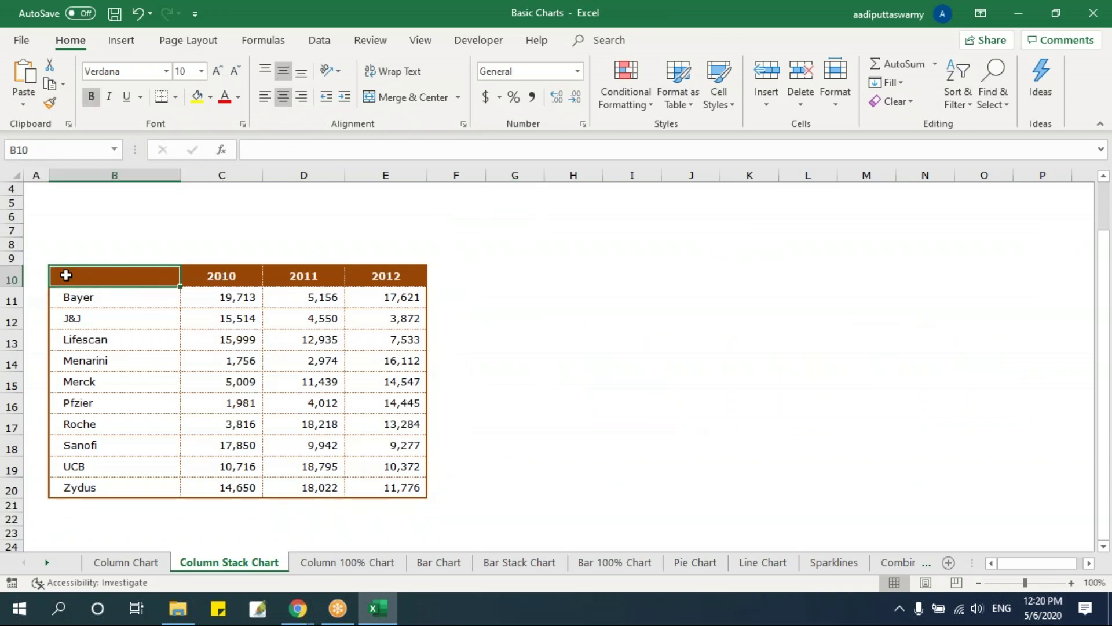
Examine the 2010, 2011 and 2012 year headers of the yearly sales table
left_click_drag(256, 275, 385, 273)
left_click(258, 282)
left_click_drag(288, 278, 391, 278)
left_click(229, 277)
left_click(307, 275)
left_click(389, 275)
left_click(235, 278)
left_click(385, 276)
left_click(223, 275)
left_click(382, 276)
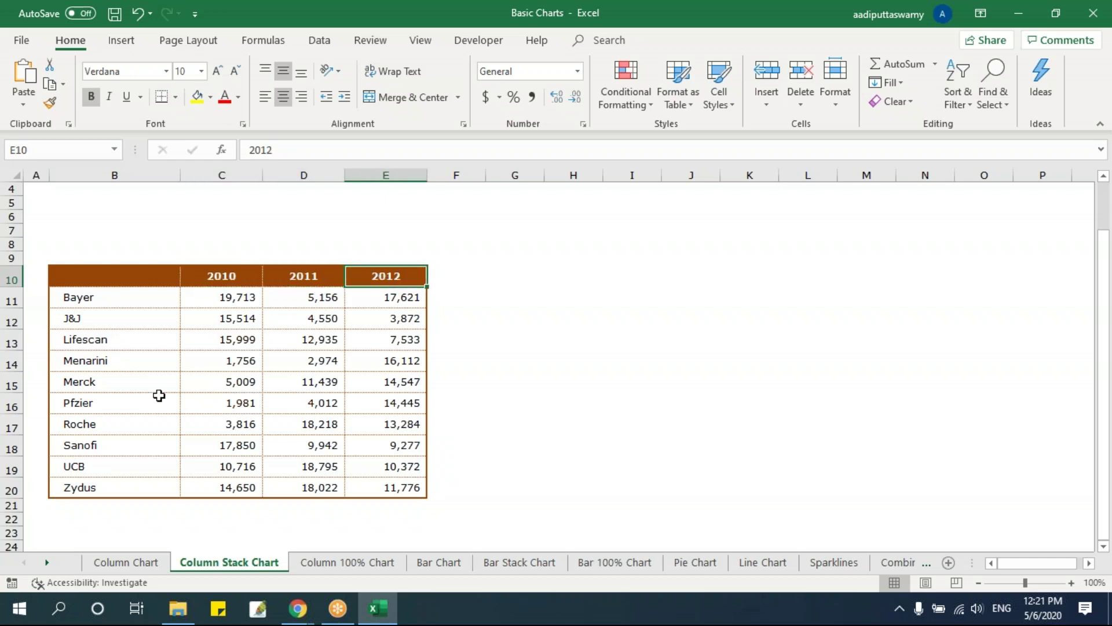
Insert a 2-D clustered column chart from B10:E20, place it beside the table and enlarge it to about column P
left_click_drag(128, 278, 385, 487)
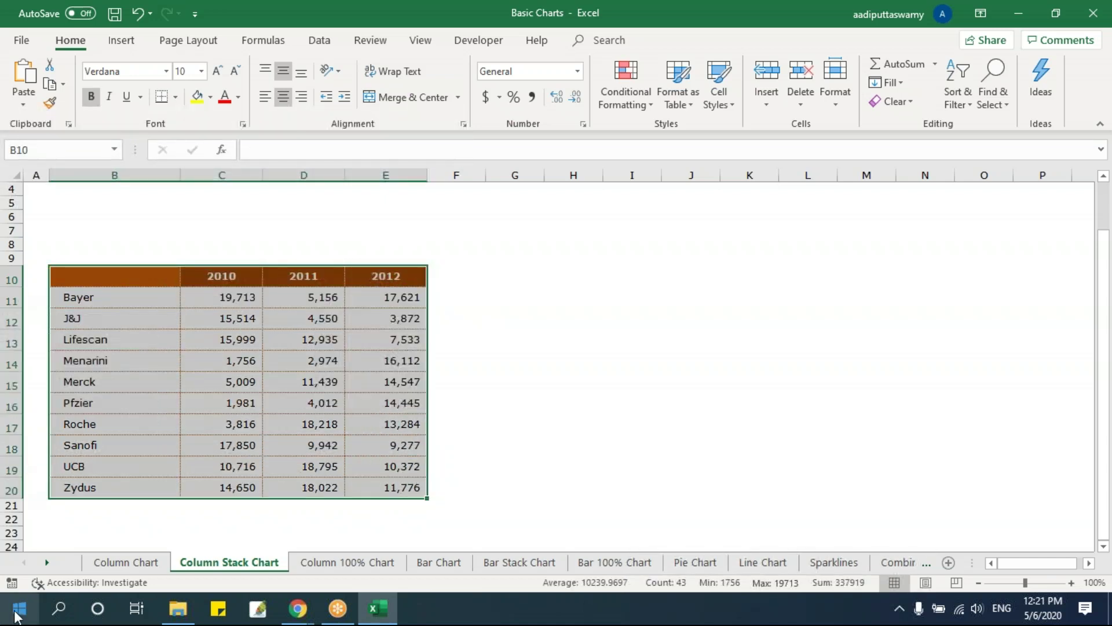
left_click(123, 42)
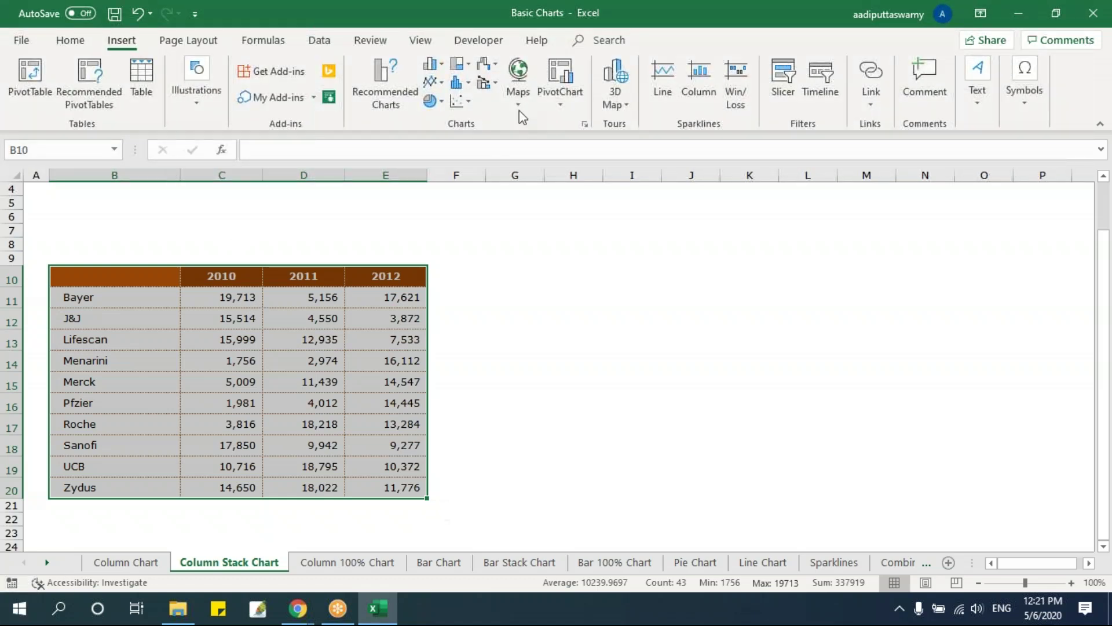
left_click(432, 63)
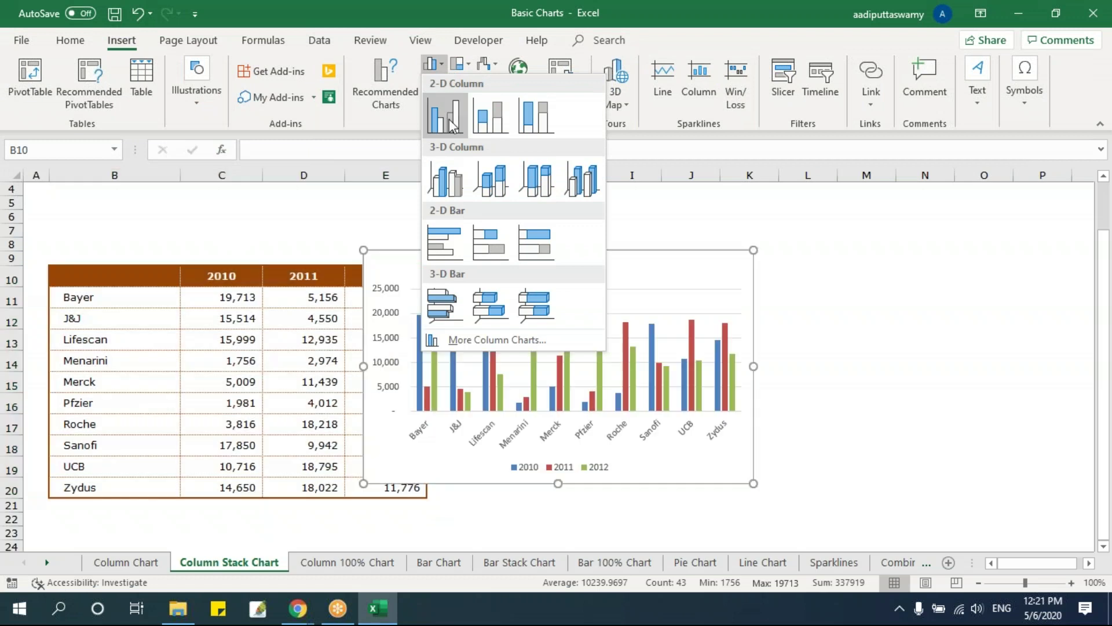
left_click(451, 125)
left_click_drag(517, 246, 592, 208)
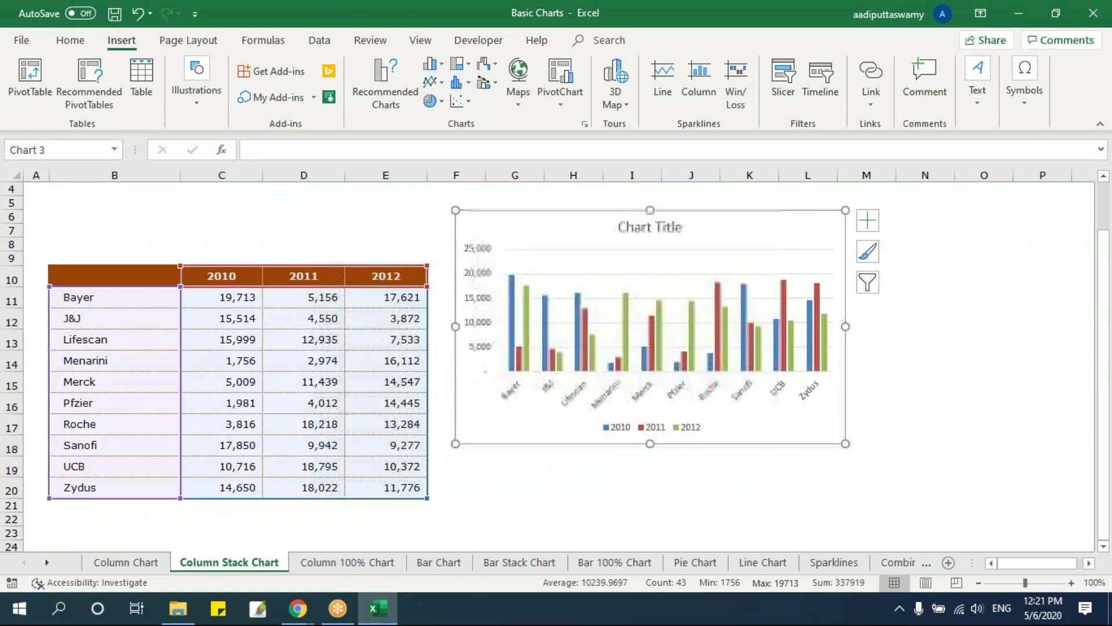
left_click_drag(846, 444, 1051, 504)
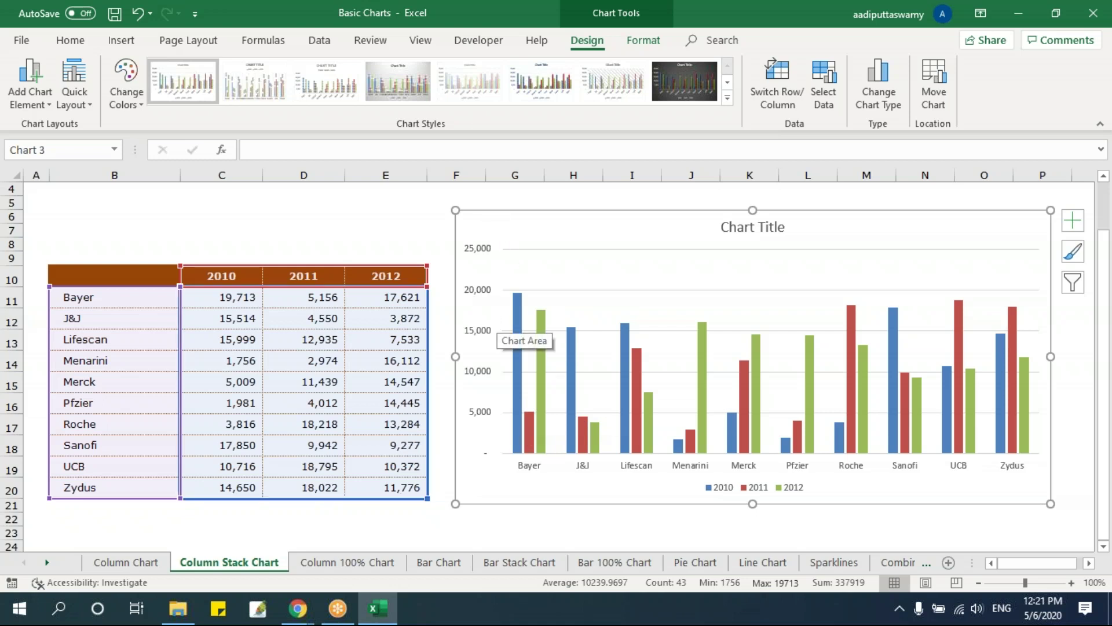
Compare Bayer's 2010–2012 sales in C11:E11 with its clustered columns in the chart
key("Escape")
left_click_drag(229, 298, 406, 305)
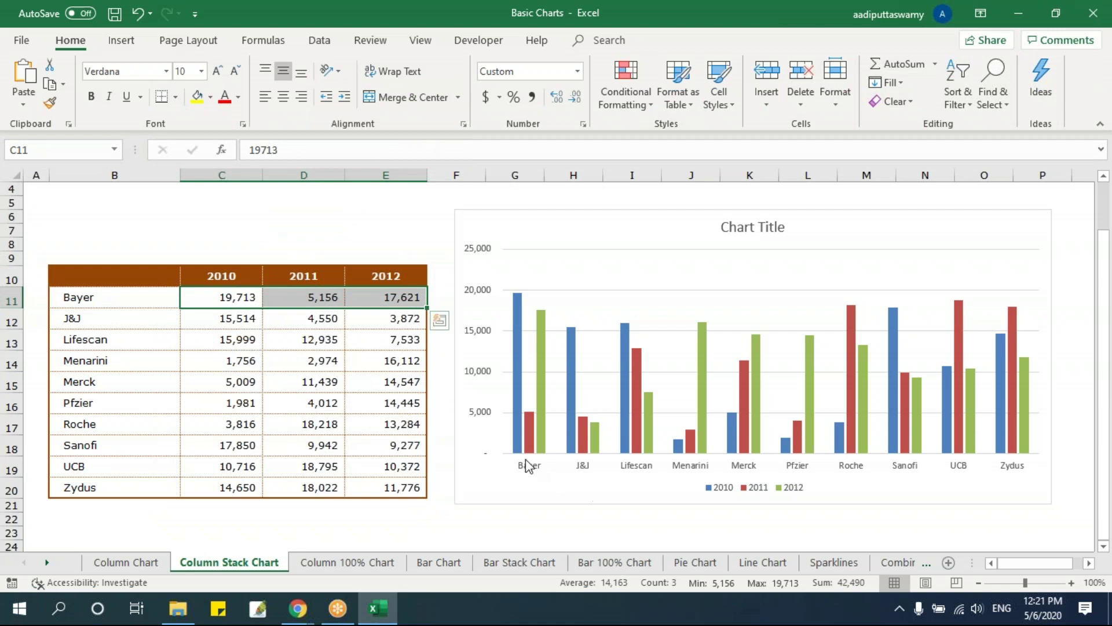
mouse_move(578, 374)
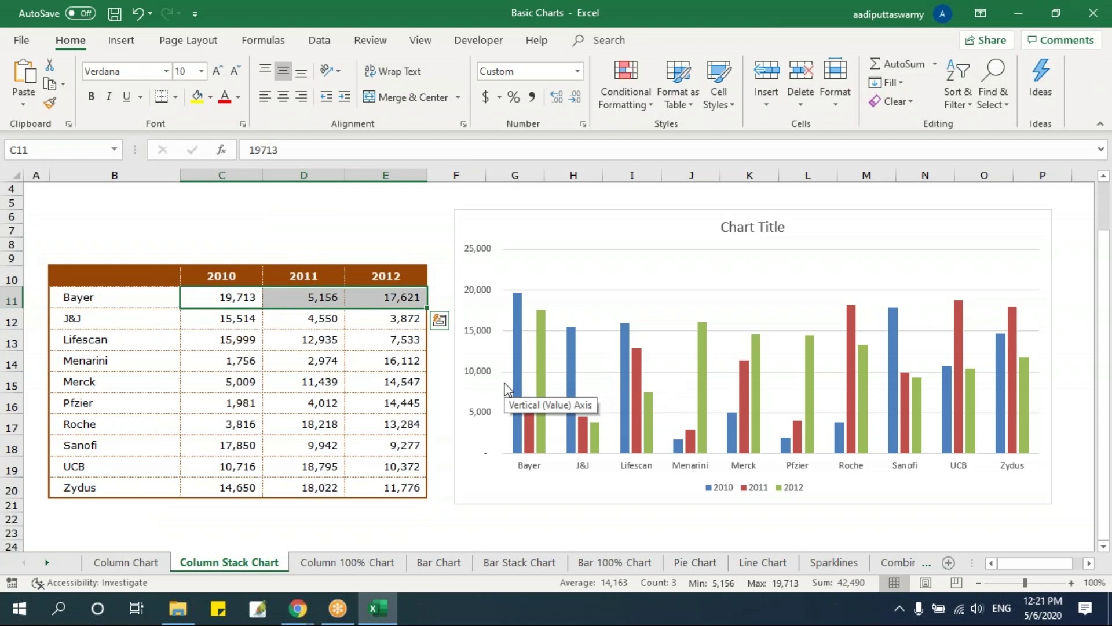
mouse_move(518, 311)
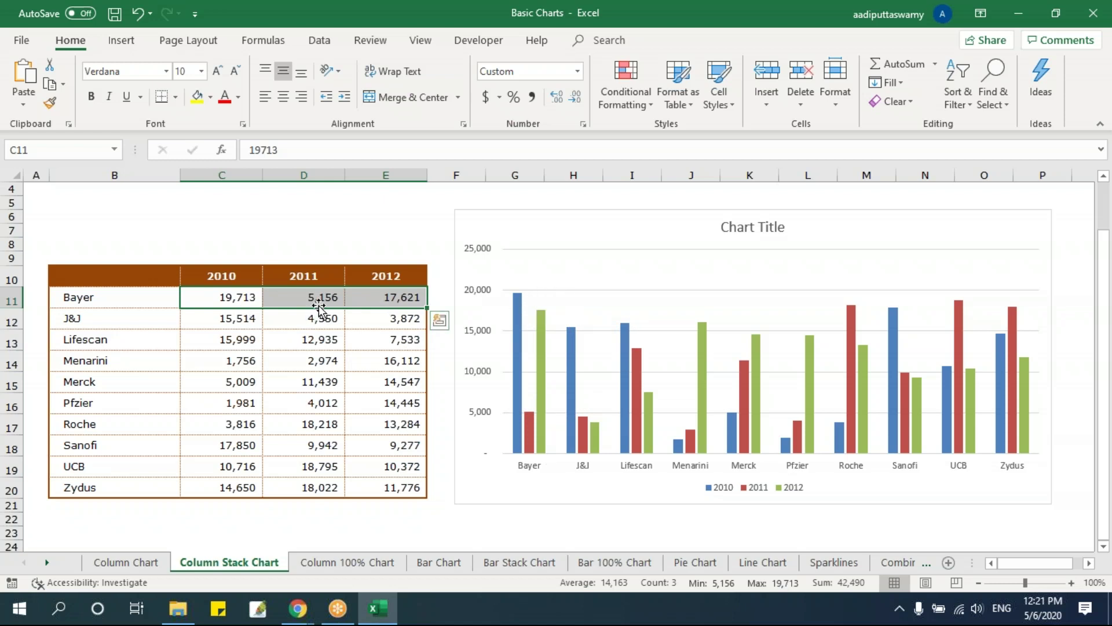
left_click(227, 233)
Insert a 2-D stacked column chart from the company sales table in B10:E20
left_click_drag(149, 266, 400, 487)
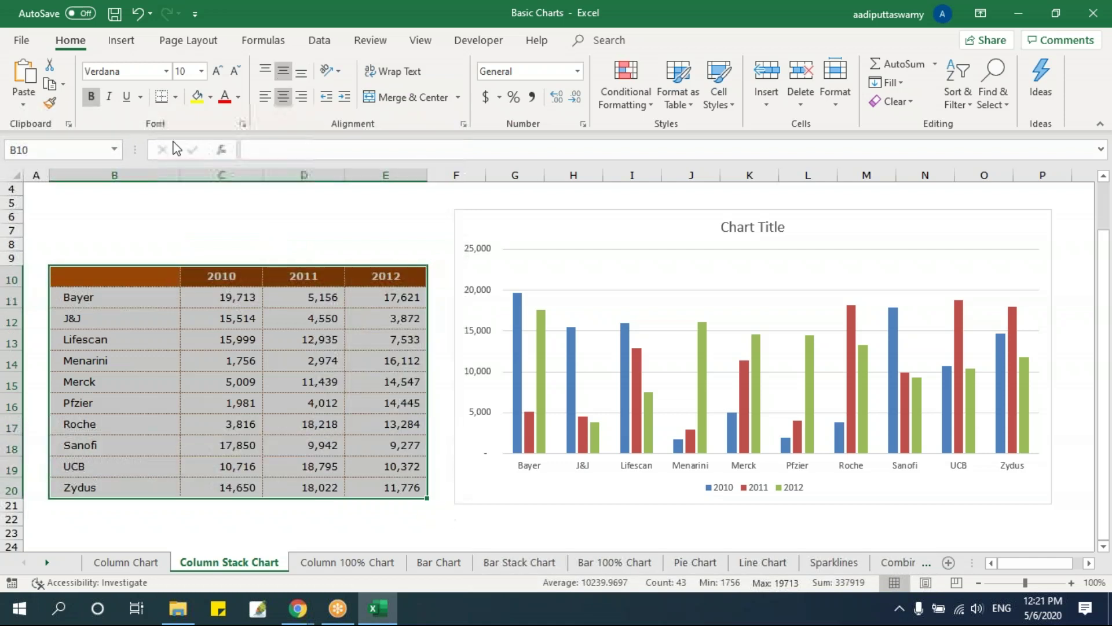
left_click(130, 44)
left_click(440, 65)
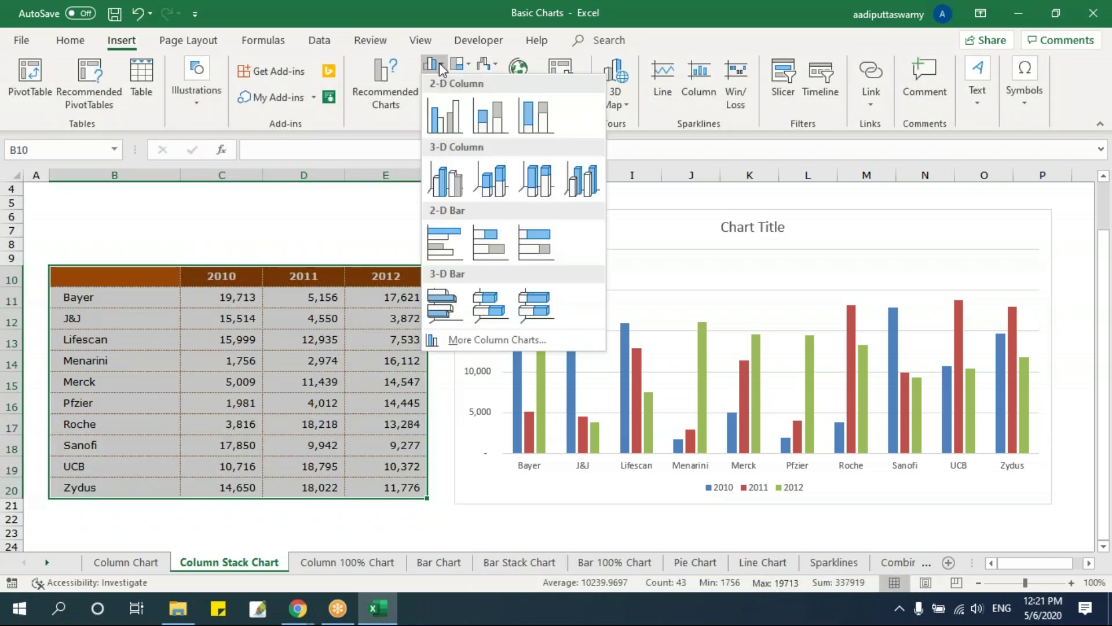
left_click(490, 114)
scroll(526, 298, "down", 2)
scroll(435, 226, "up", 1)
Place the stacked column chart over the lower part of the clustered chart and widen it to about column P
left_click_drag(427, 218, 521, 298)
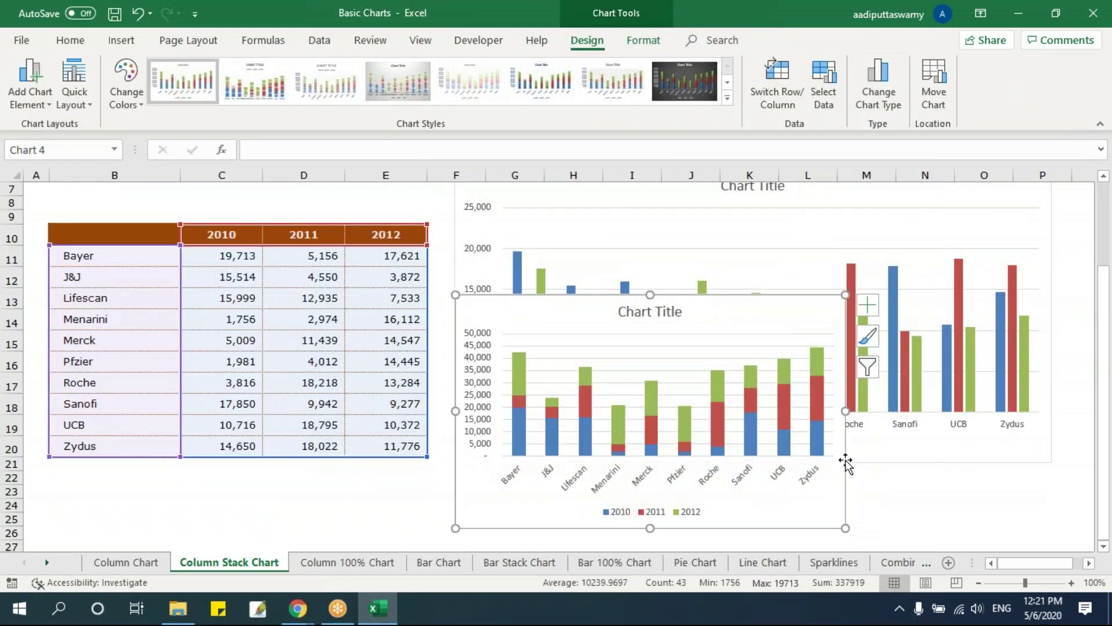
left_click(854, 423)
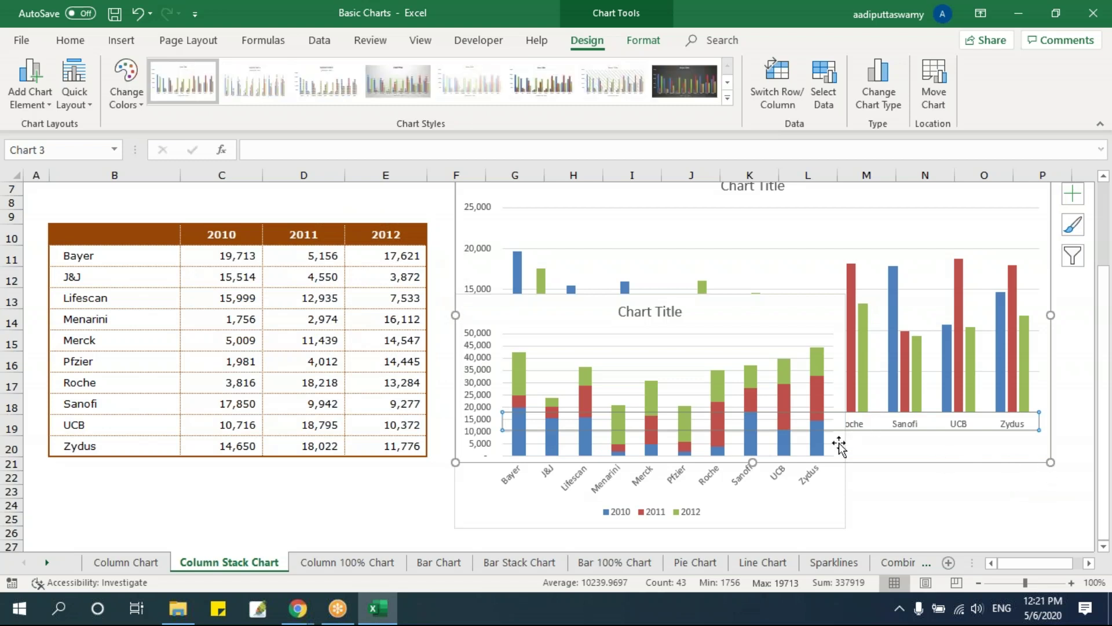
left_click_drag(845, 467, 752, 380)
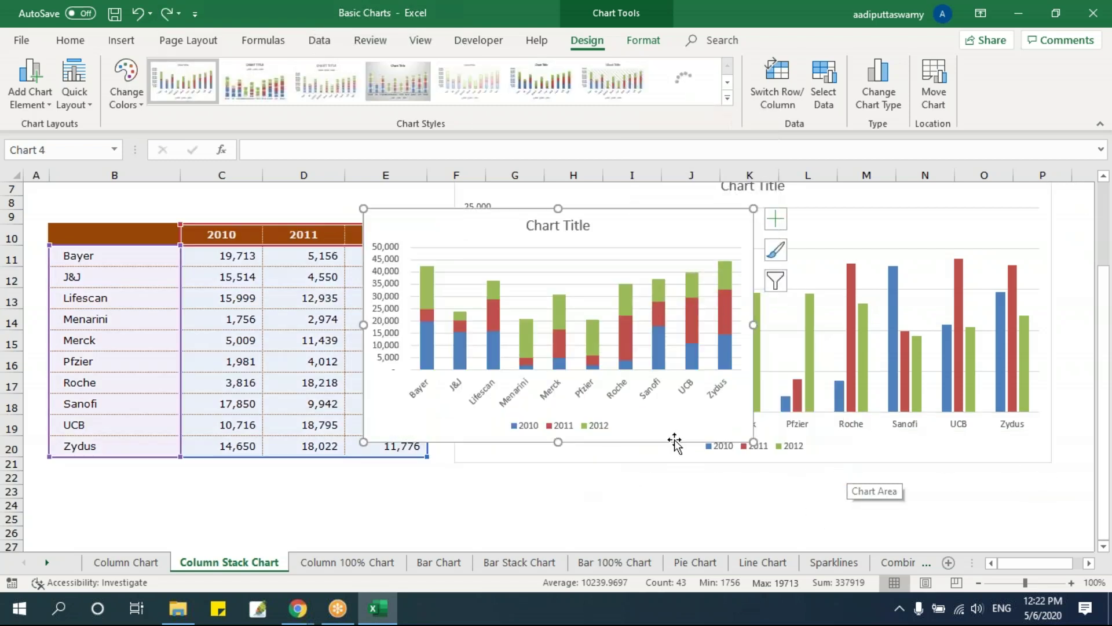
left_click_drag(666, 435, 758, 532)
left_click_drag(846, 432, 1052, 446)
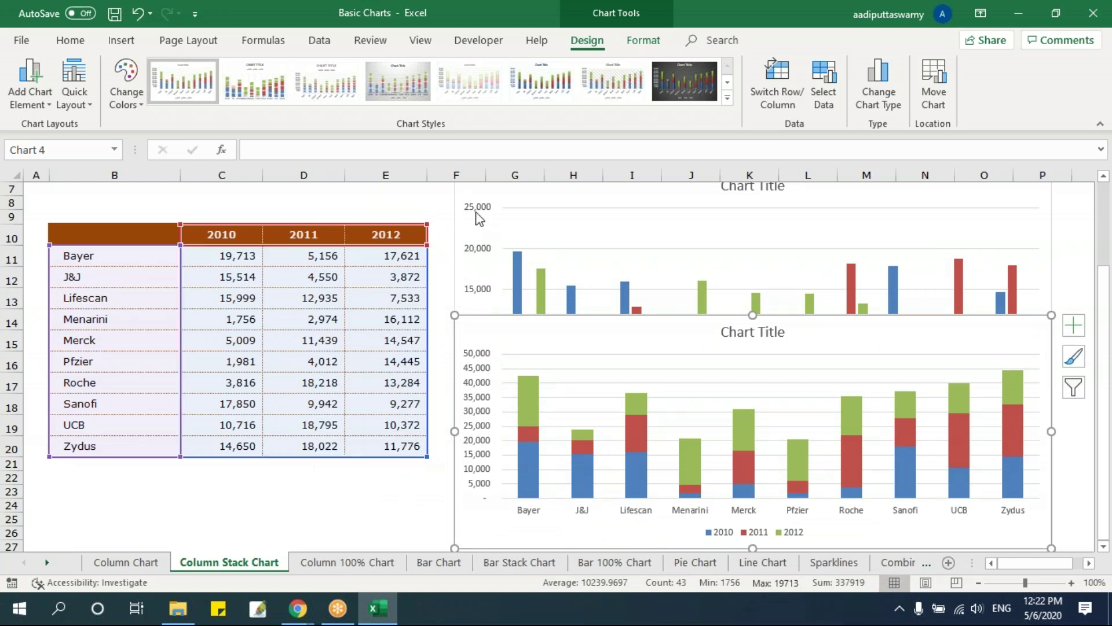
Compare Bayer's and J&J's yearly sales with the segments of their stacked columns
mouse_move(516, 260)
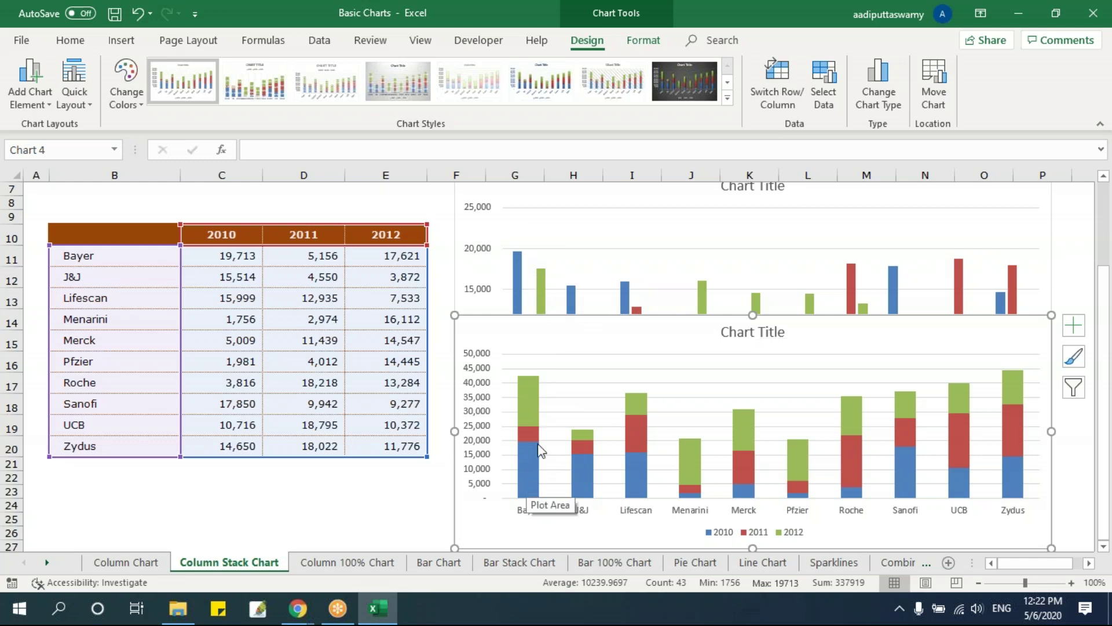
left_click_drag(238, 264, 397, 255)
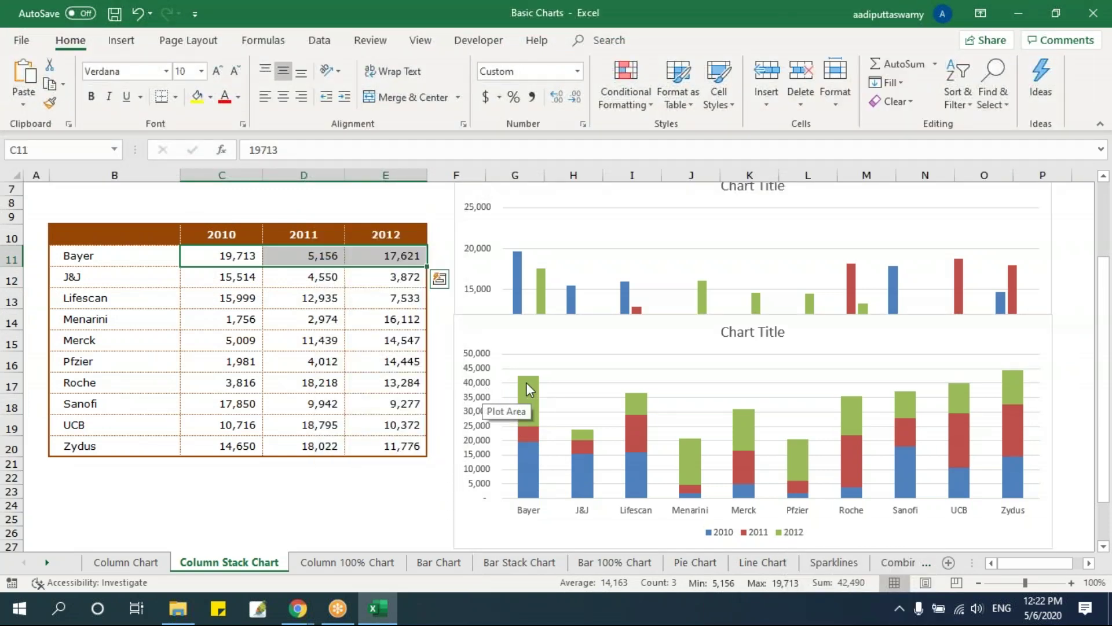
mouse_move(527, 384)
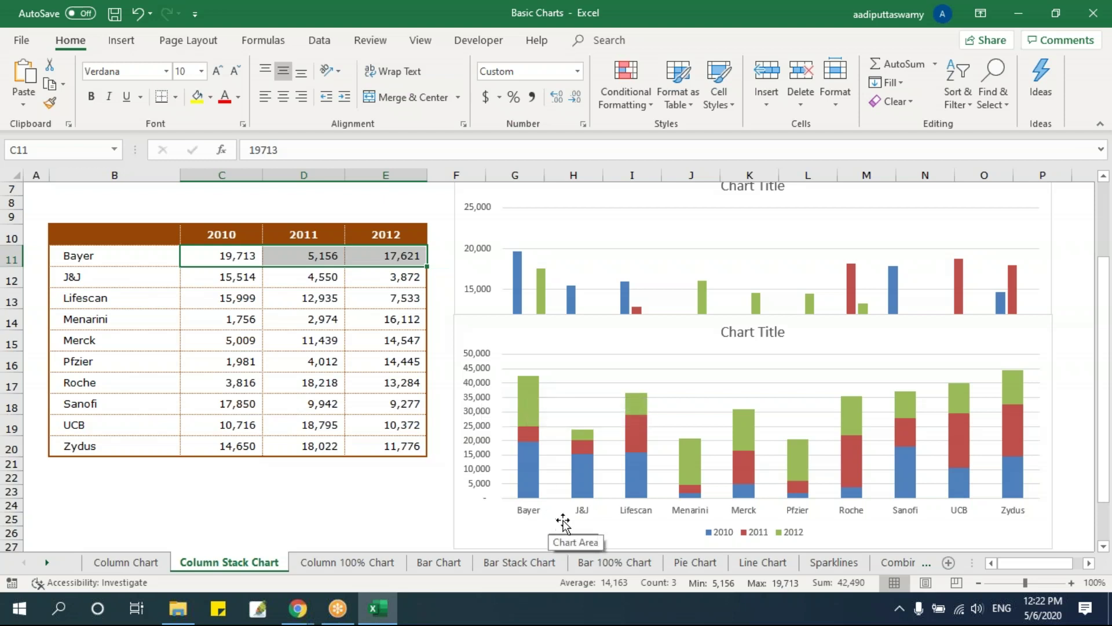
mouse_move(580, 464)
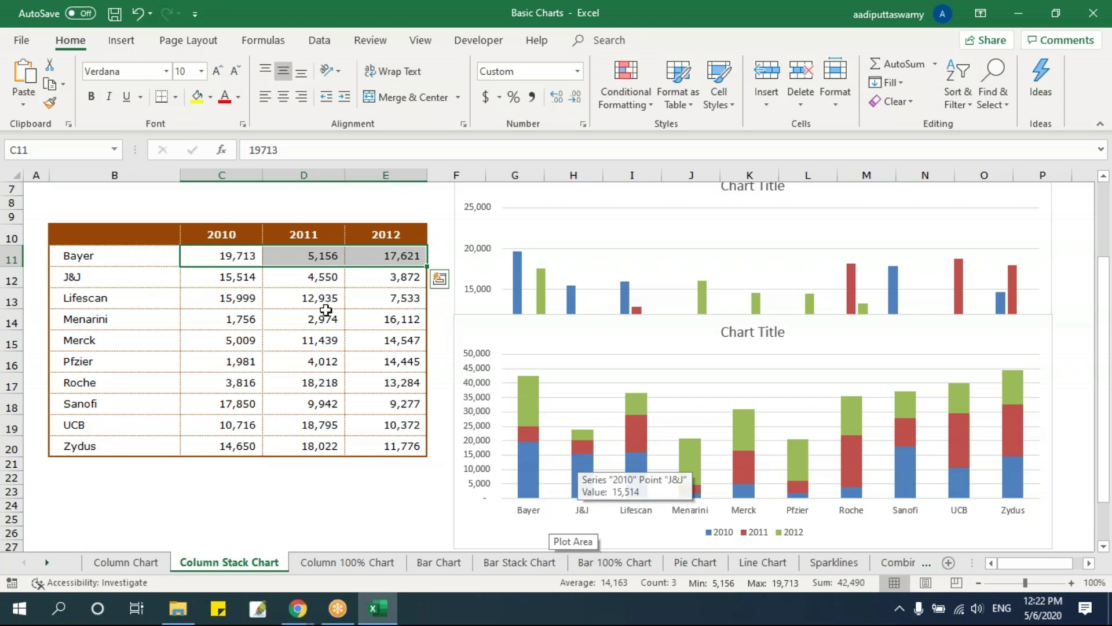
Insert a 2-D stacked bar chart from B10:E20, place it over the column charts and enlarge it to about column O
left_click_drag(177, 236, 390, 457)
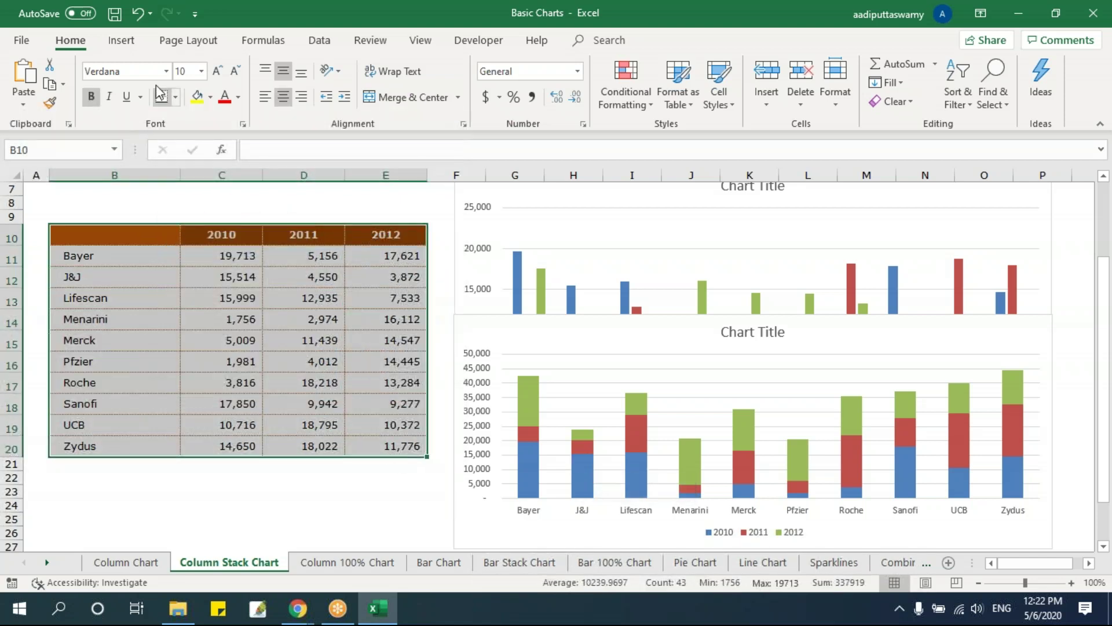
left_click(121, 40)
left_click(436, 69)
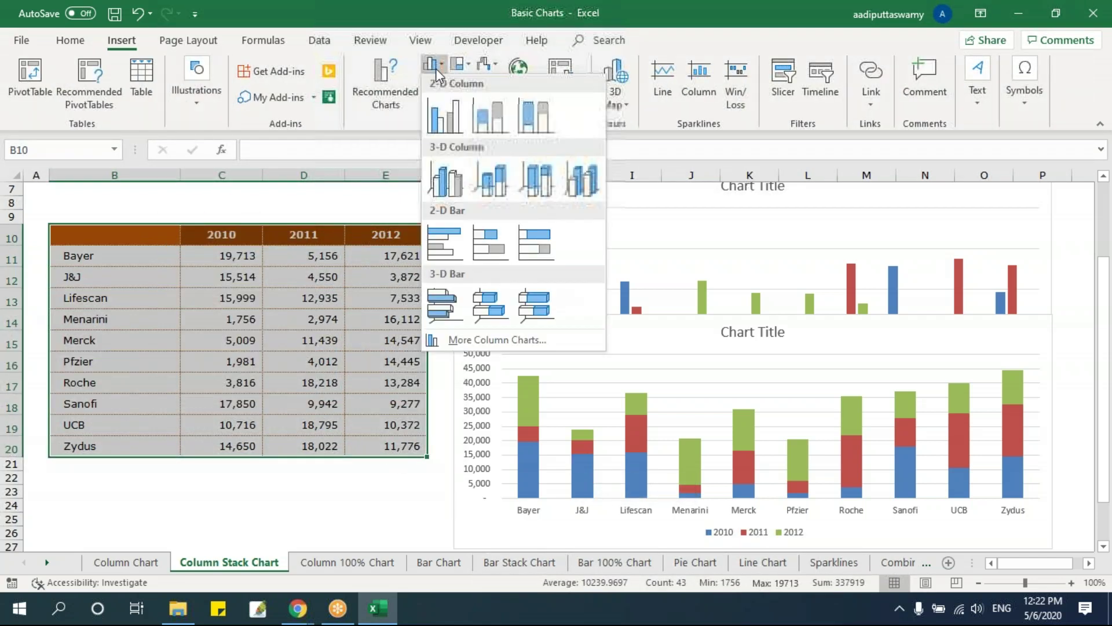
left_click(494, 240)
left_click_drag(481, 259, 571, 199)
left_click_drag(843, 425, 1009, 509)
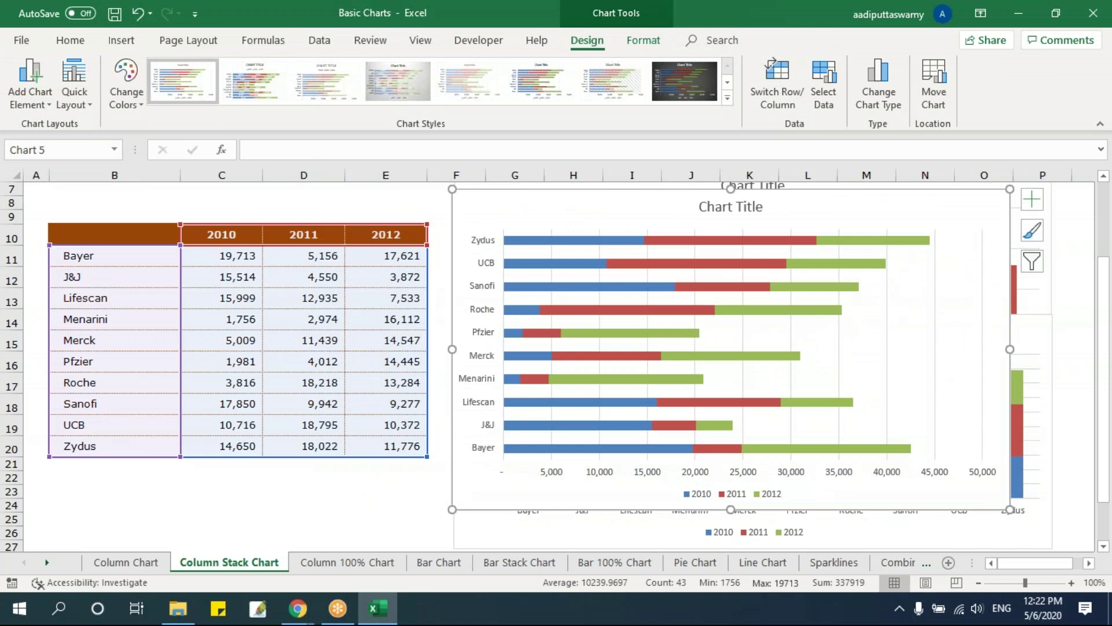
Examine the single-year 2010 data and Bayer's multi-year row as alternative chart data ranges
left_click_drag(168, 234, 235, 445)
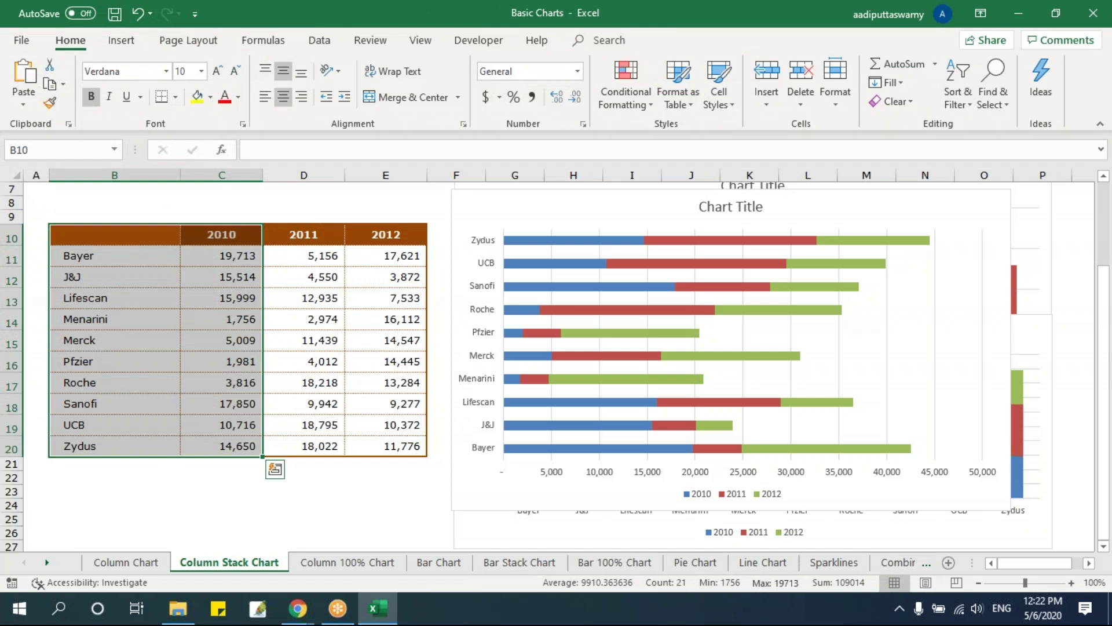
left_click_drag(220, 235, 230, 447)
left_click_drag(154, 232, 440, 256)
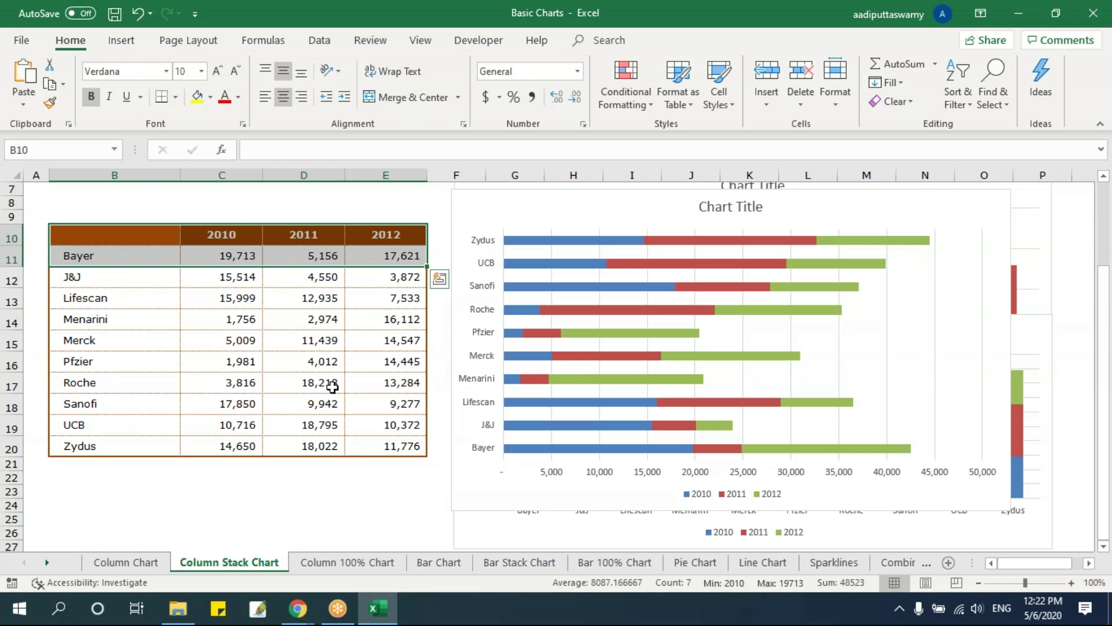
left_click(332, 387)
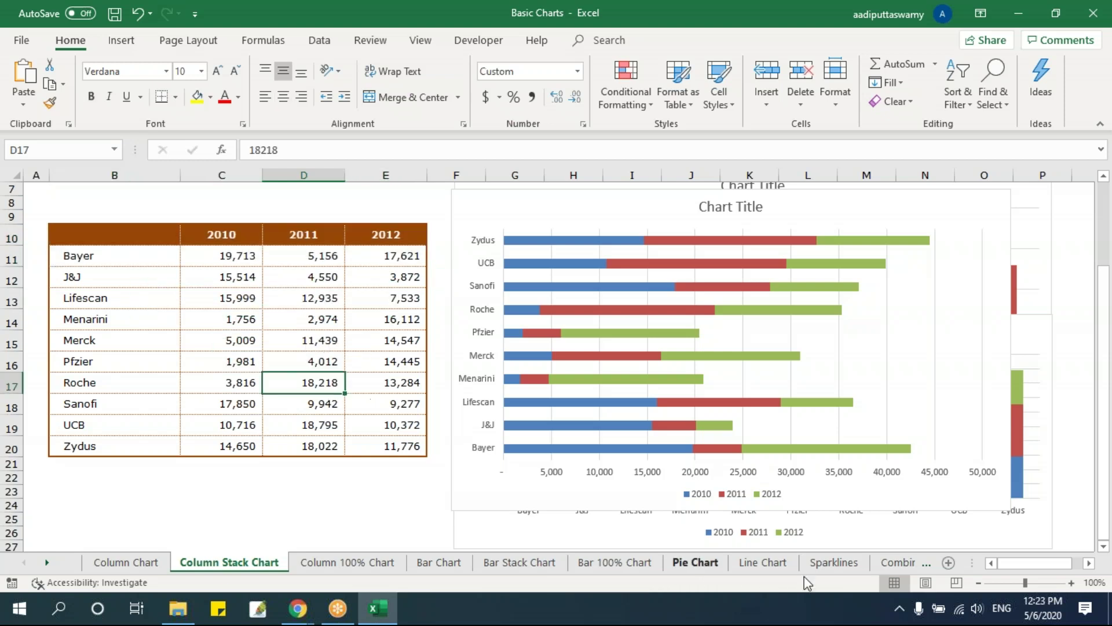
Glance at the Pie Chart sheet, and open the Line Chart sheet with its full monthly sales table in view
left_click(704, 565)
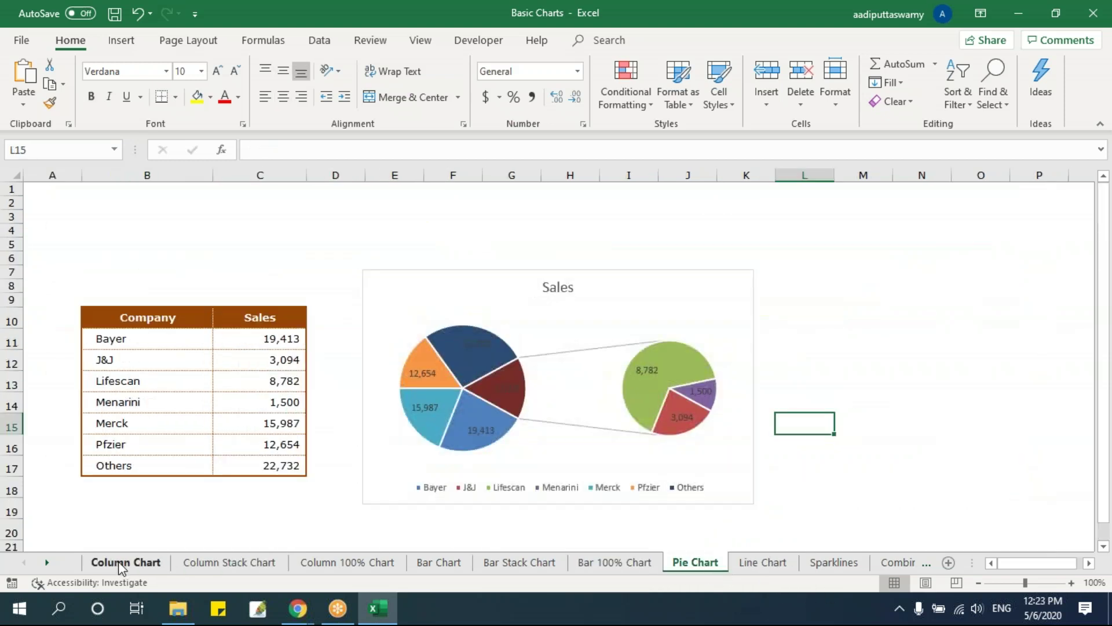
left_click(764, 563)
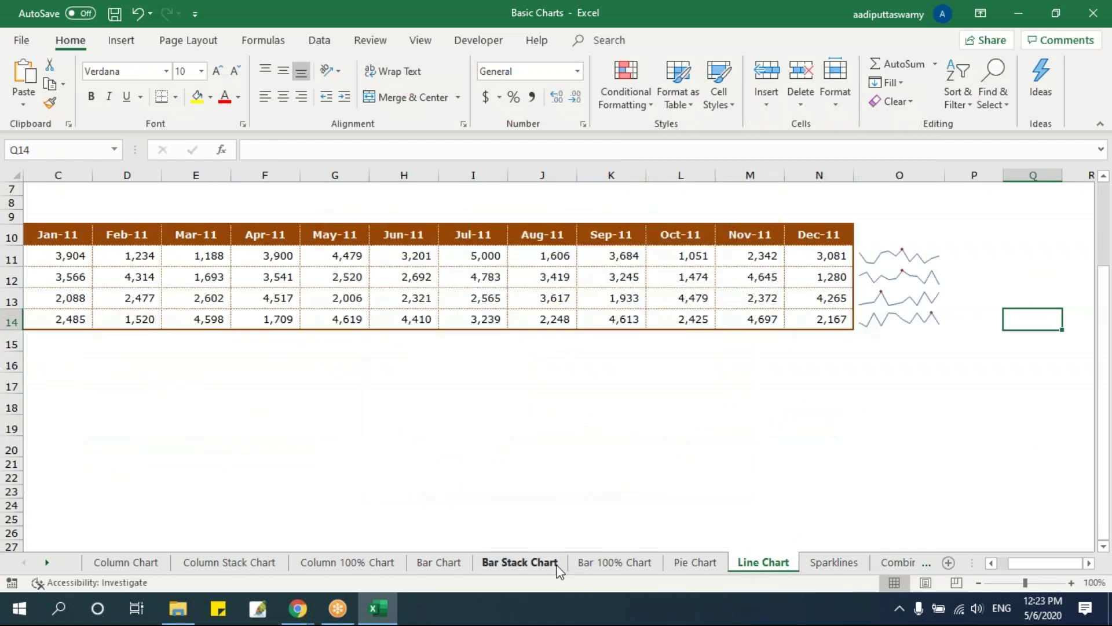
left_click_drag(1037, 567, 1026, 565)
left_click(484, 502)
scroll(484, 503, "up", 2)
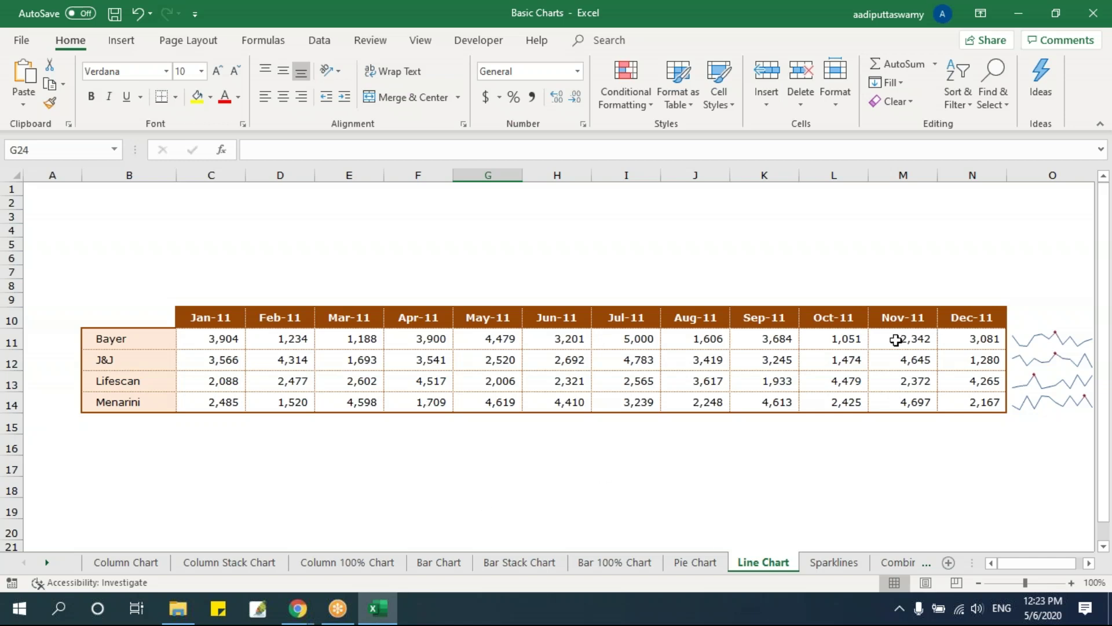
left_click(214, 339)
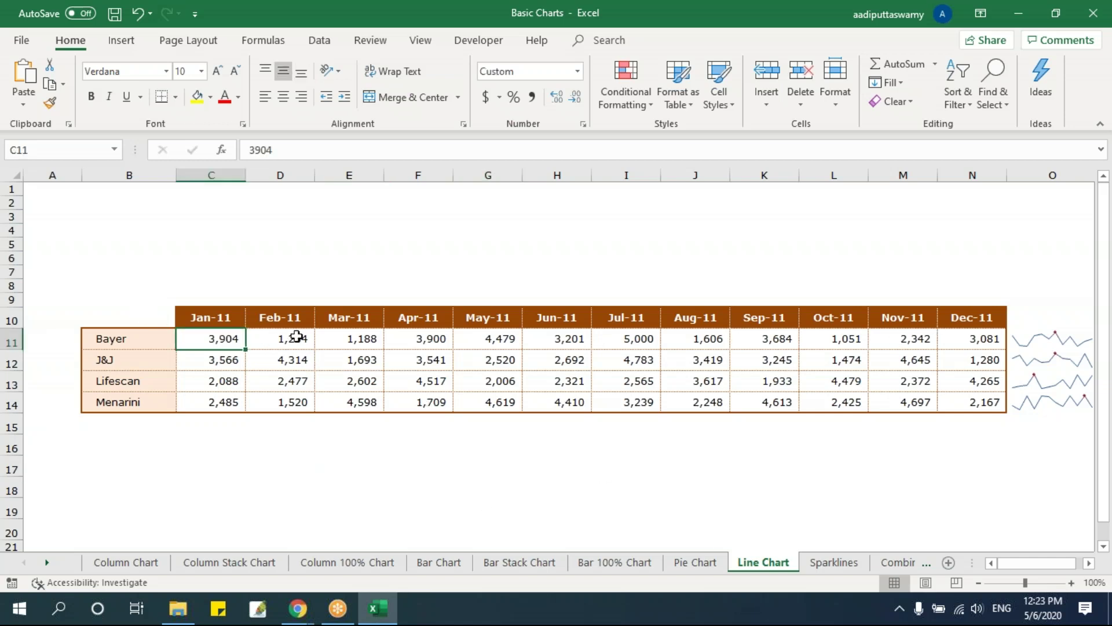
Try a 2-D stacked column chart of the monthly sales table in B10:N14, and delete it
left_click_drag(895, 388, 982, 405)
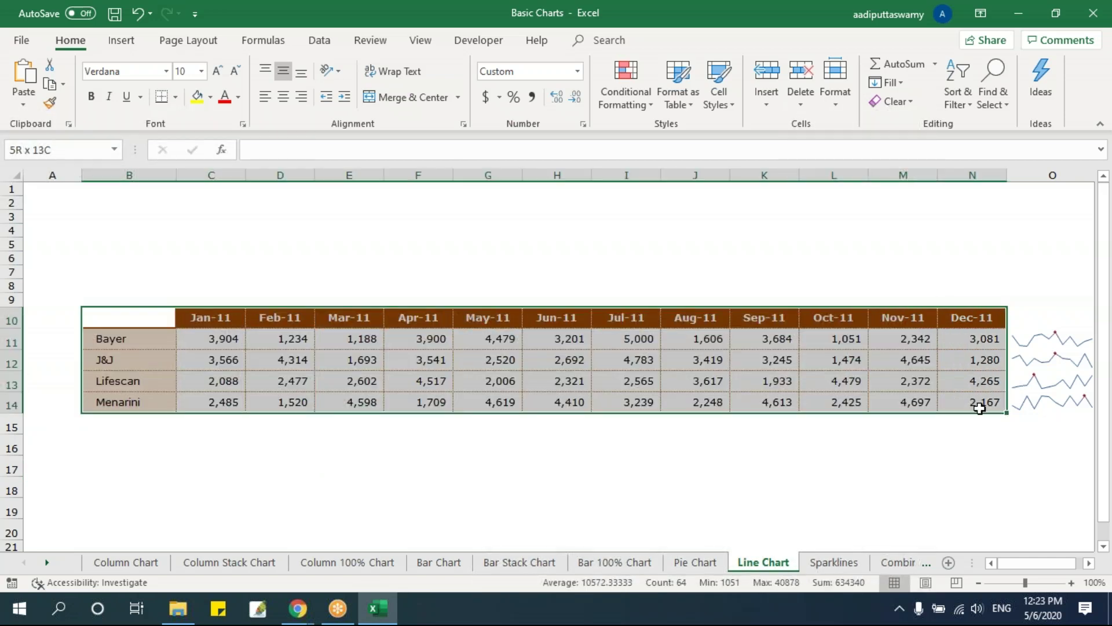
left_click(121, 40)
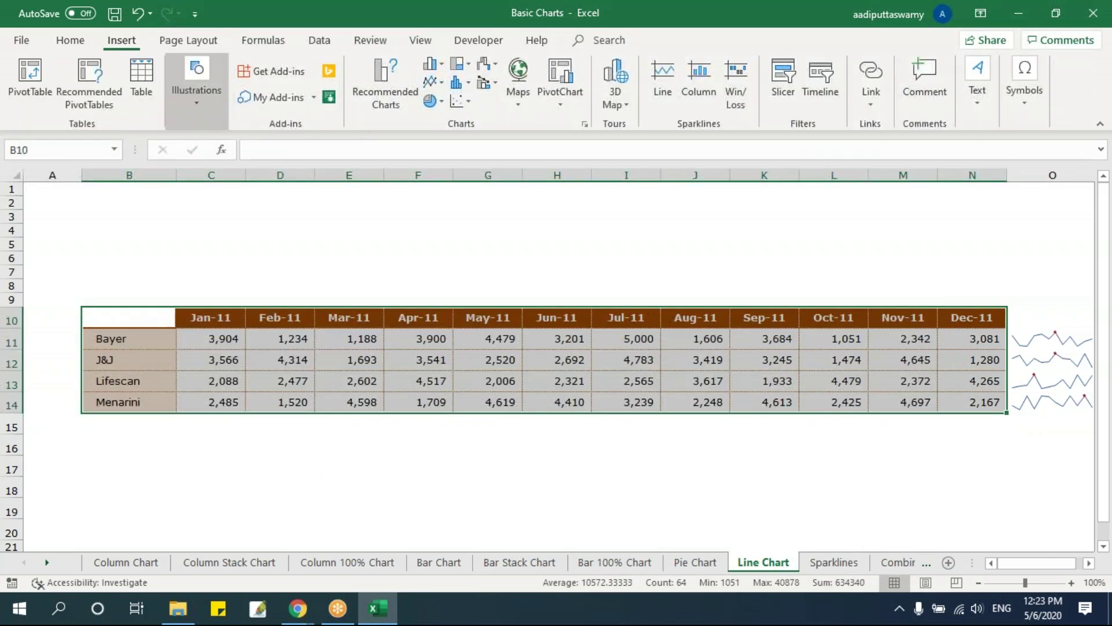
left_click(437, 67)
left_click(490, 115)
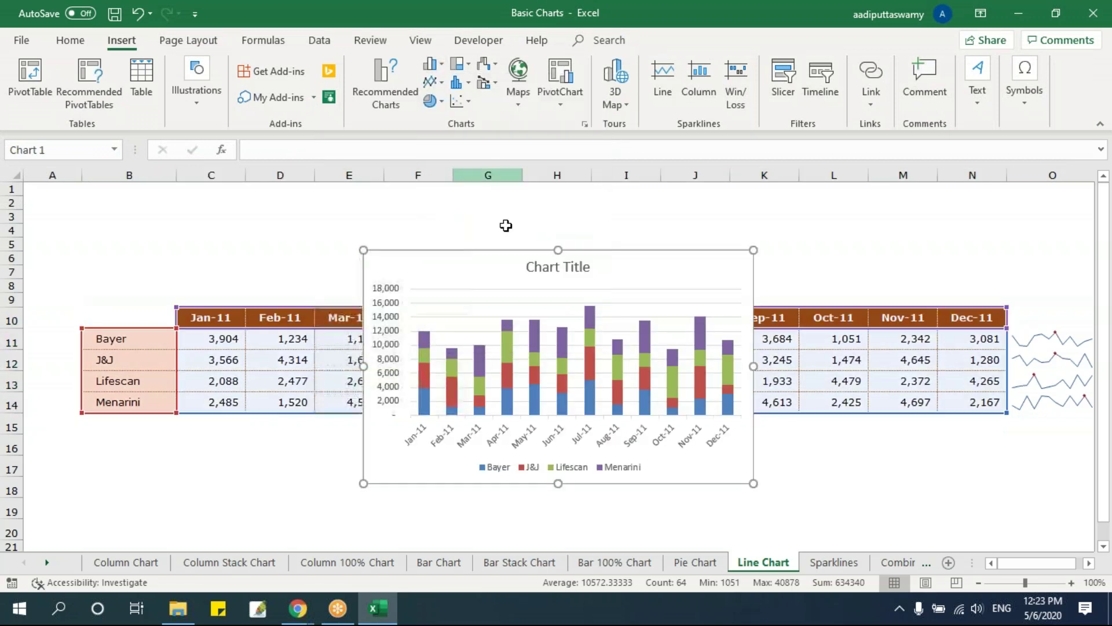
key("Delete")
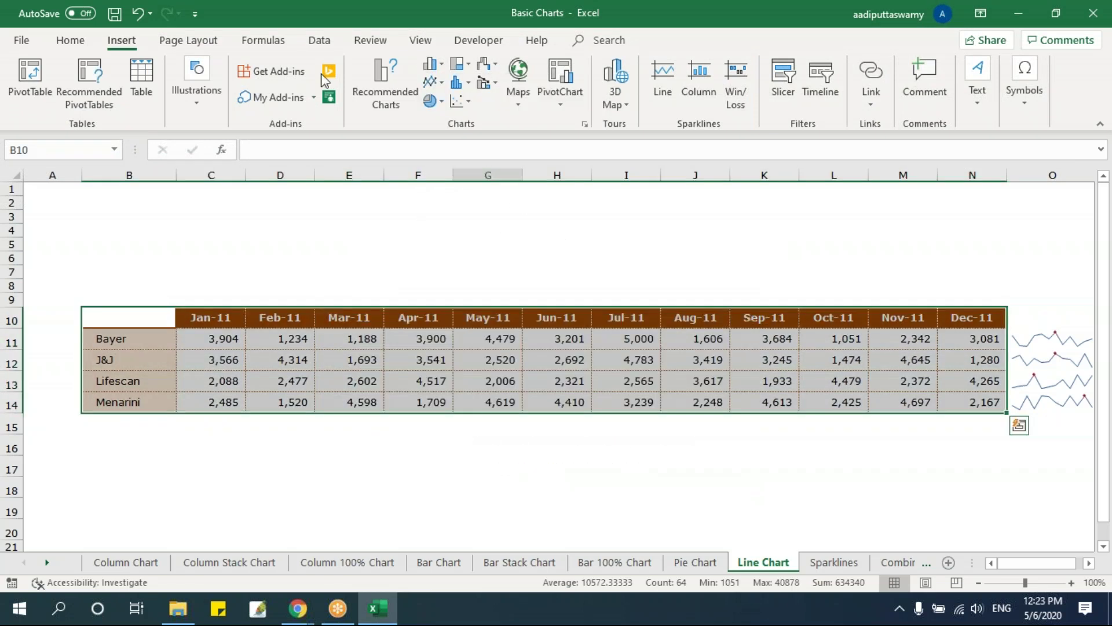
Insert a 2-D clustered column chart from the Jan-11 to Dec-11 table and stretch it across the table's full width
left_click(437, 68)
left_click(443, 114)
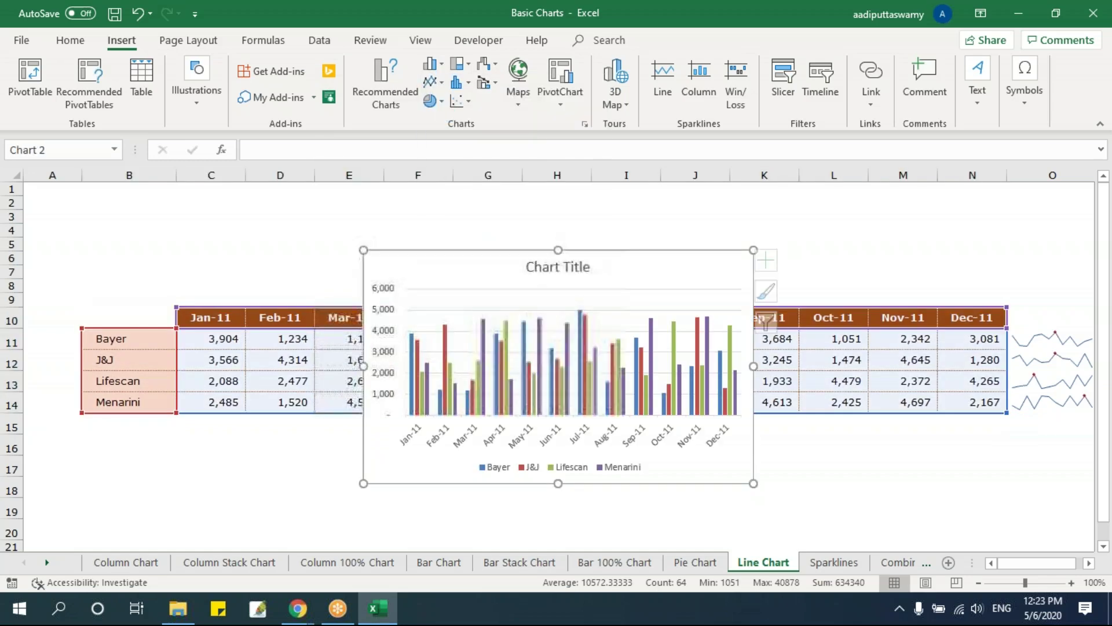
left_click_drag(489, 254, 177, 259)
left_click_drag(442, 490, 1018, 512)
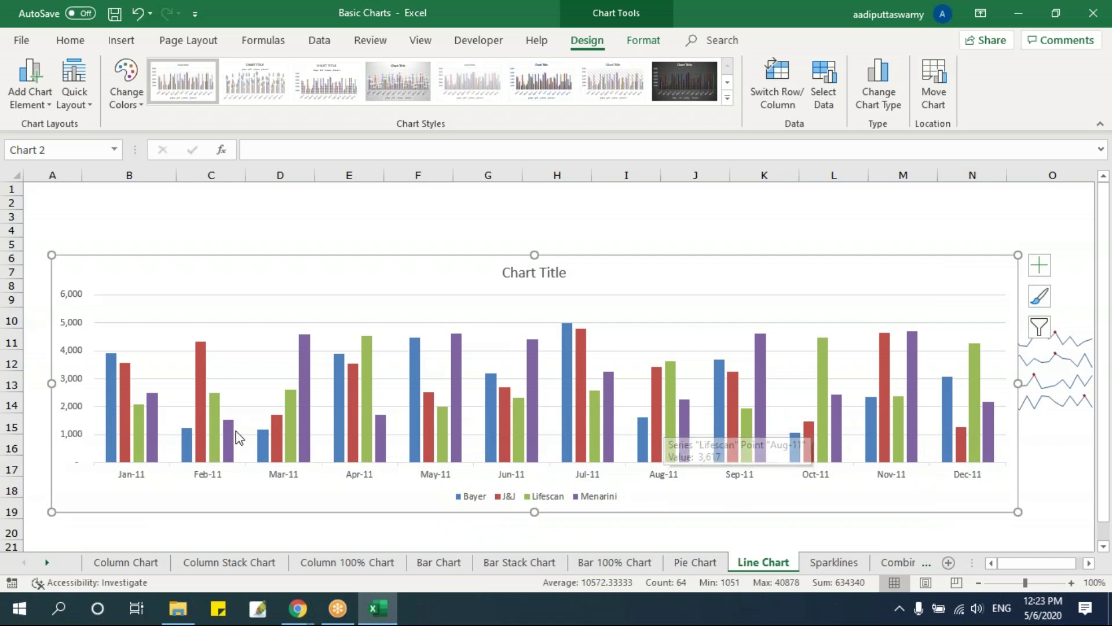
Replace the clustered column chart of monthly sales with a 2-D line chart with markers, and enlarge it across the table's width
key("Delete")
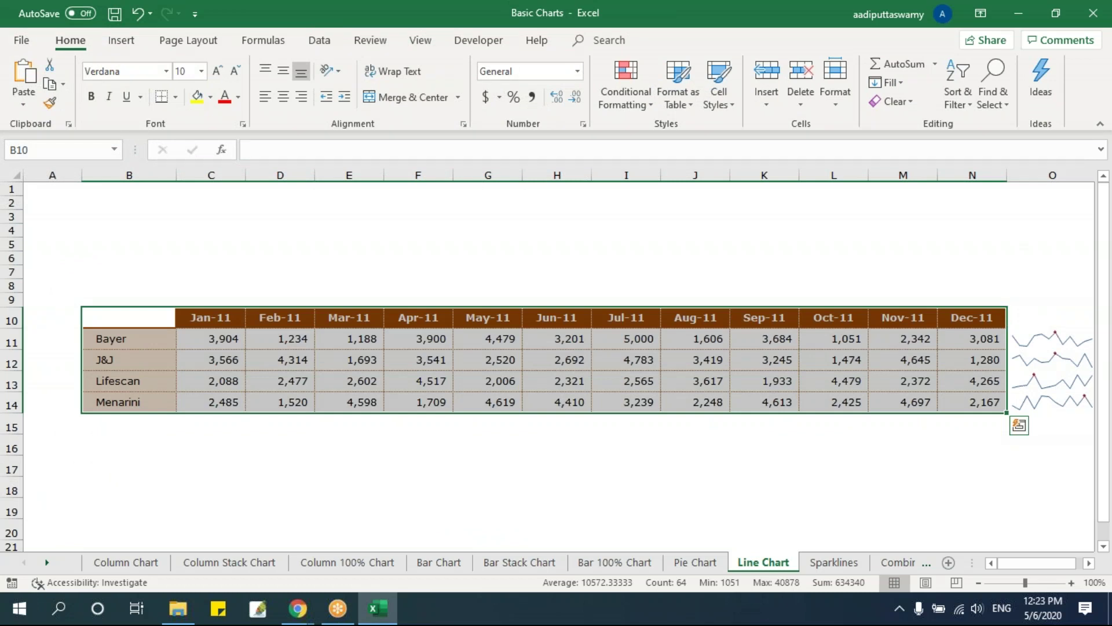
left_click(121, 40)
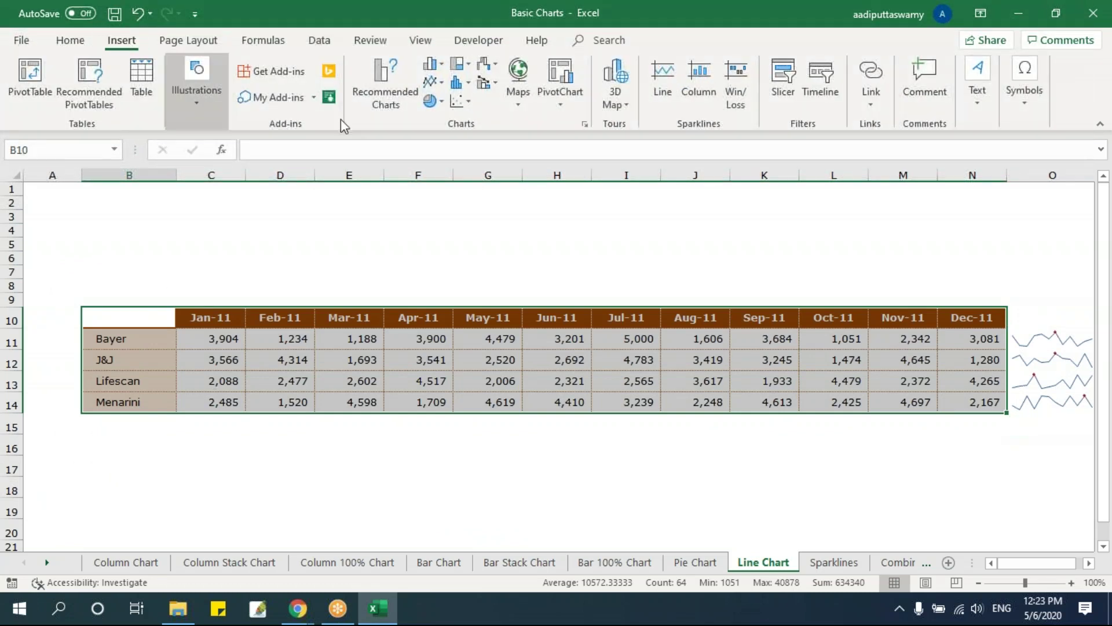
left_click(440, 85)
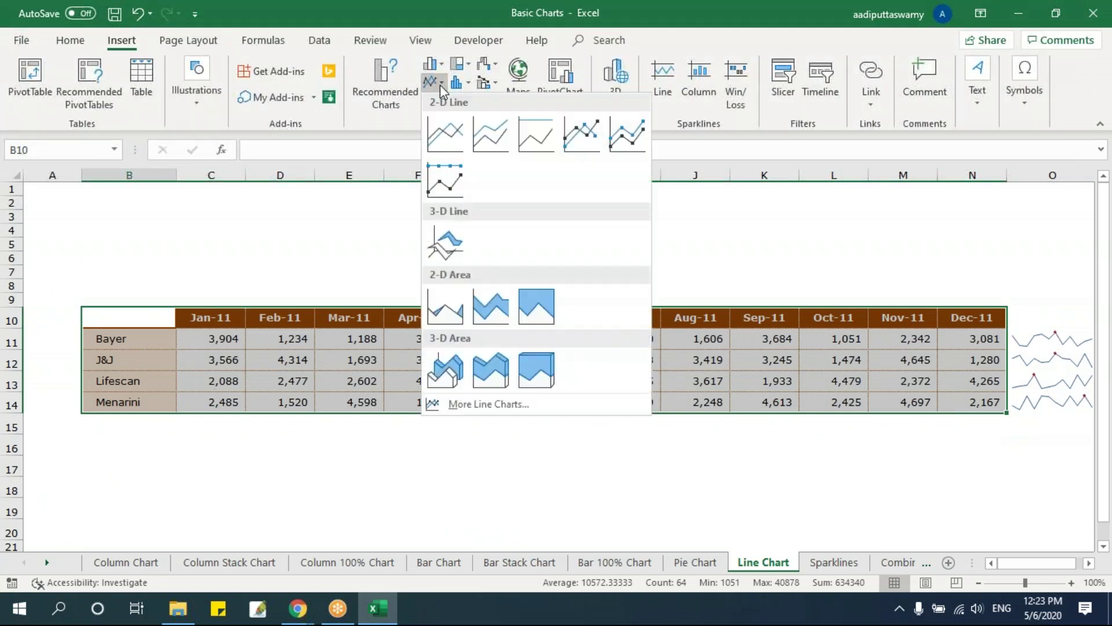
left_click(583, 138)
left_click_drag(504, 255, 237, 218)
left_click_drag(467, 446, 1013, 509)
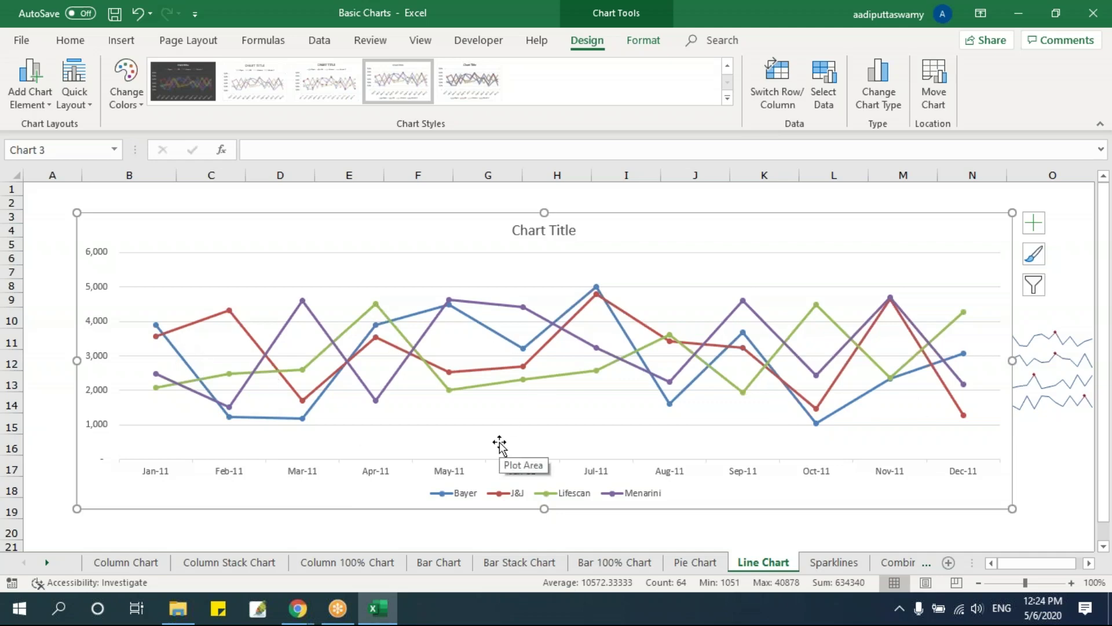
On the Sparklines sheet, create line sparklines in O11:O14 from the monthly sales data in C11:N14
left_click(841, 561)
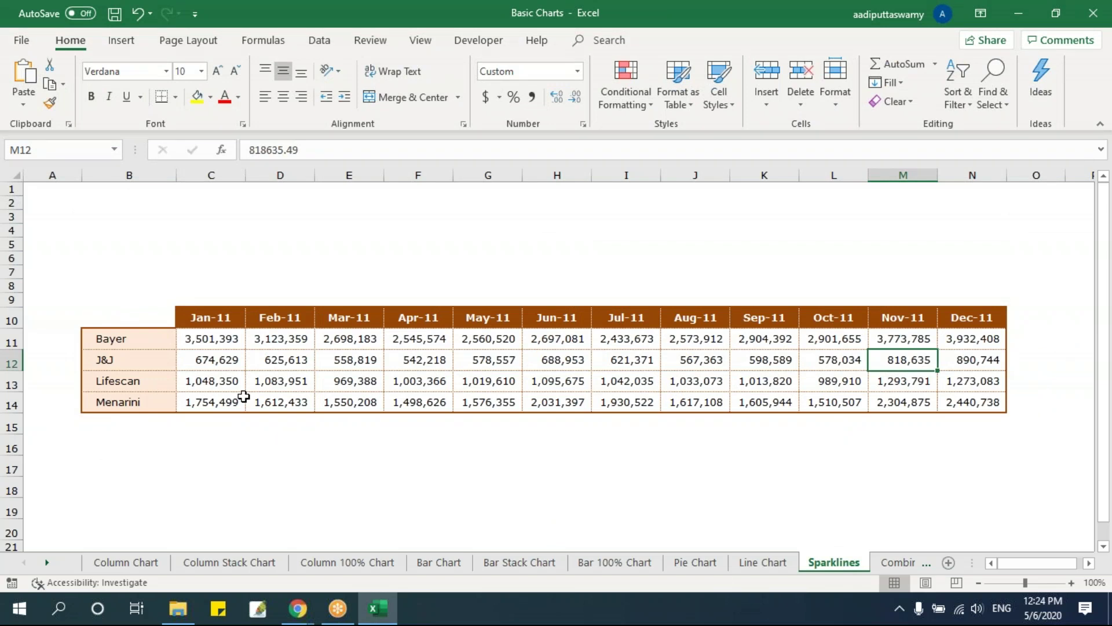
left_click_drag(1043, 343, 1038, 402)
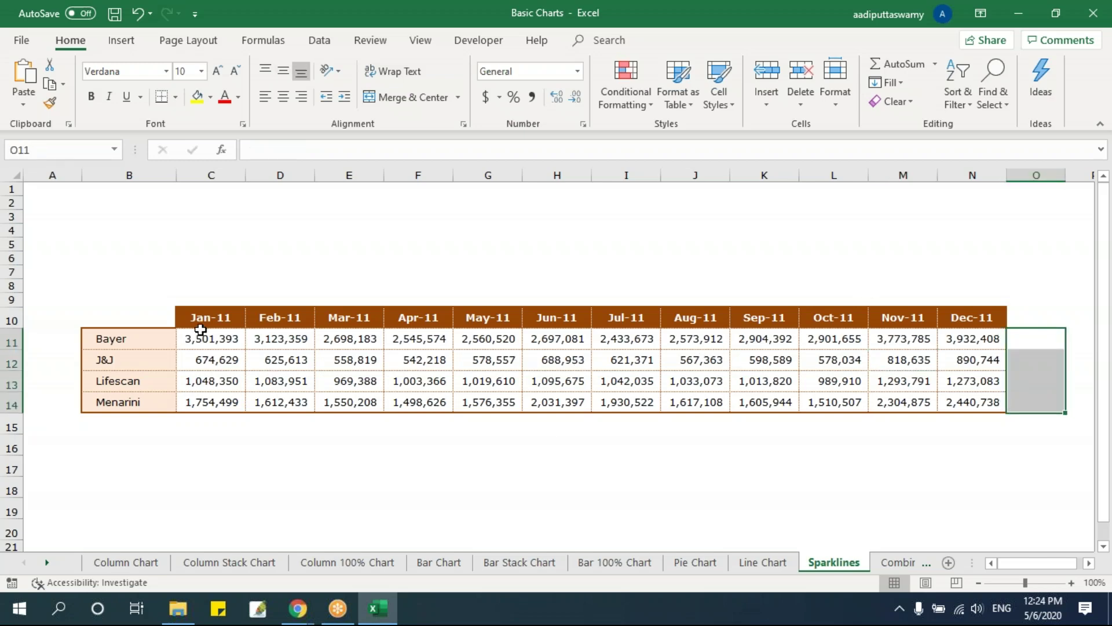
left_click_drag(207, 343, 976, 400)
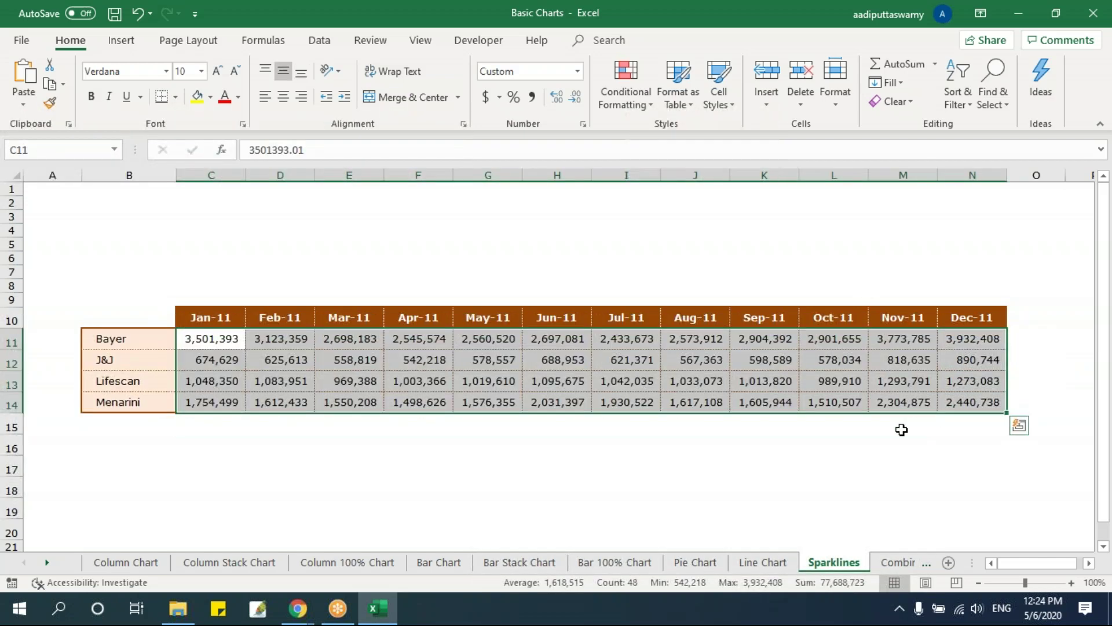
left_click(130, 45)
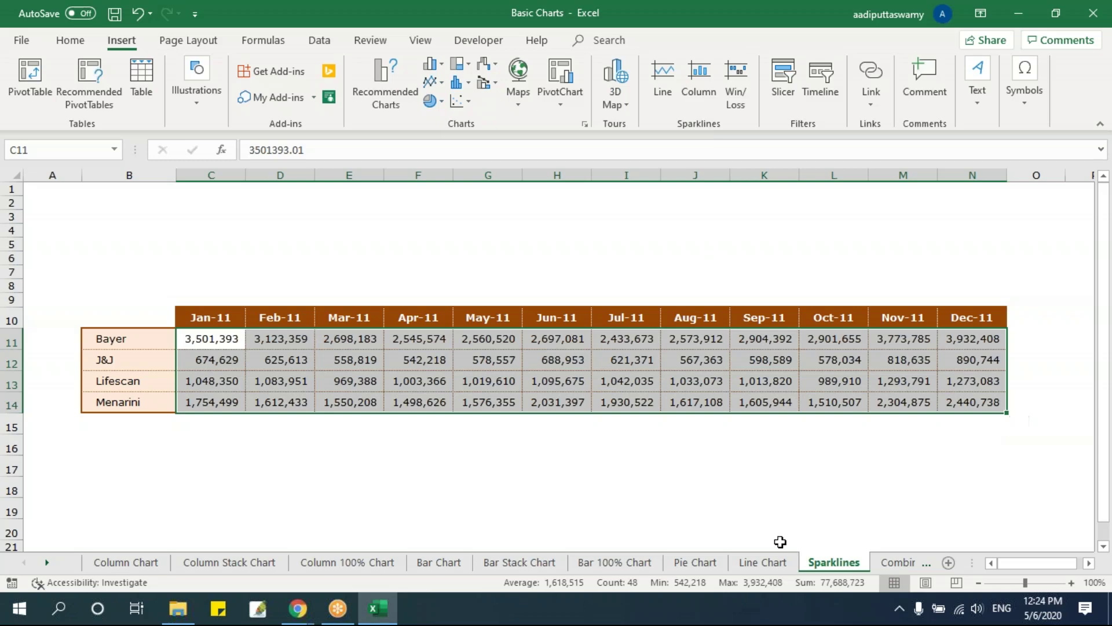
left_click(771, 562)
left_click(840, 562)
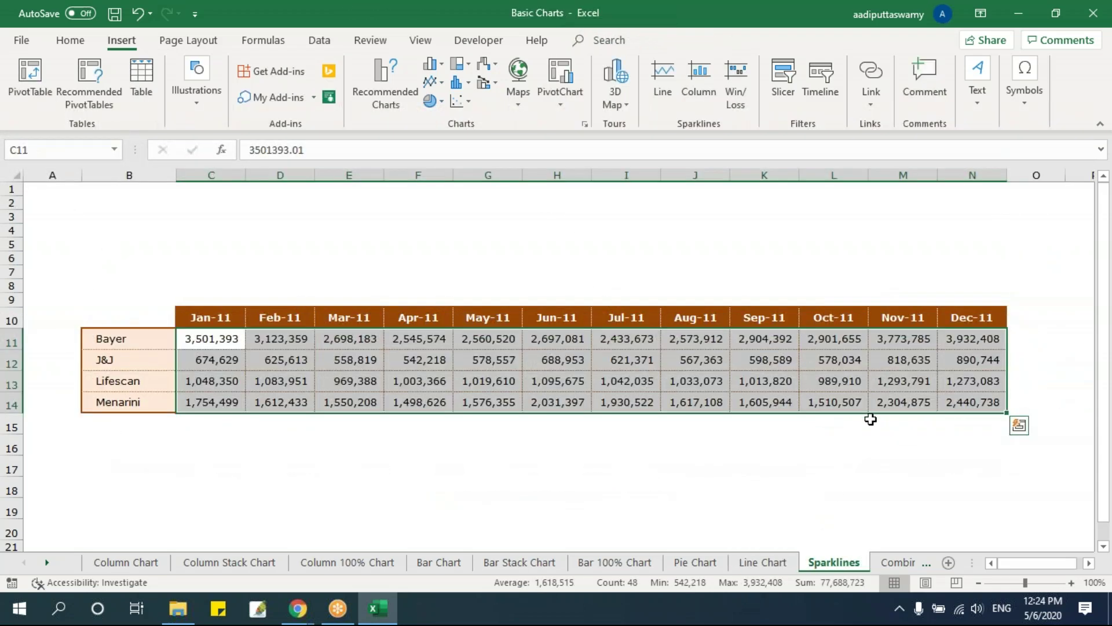
left_click(662, 79)
left_click(598, 358)
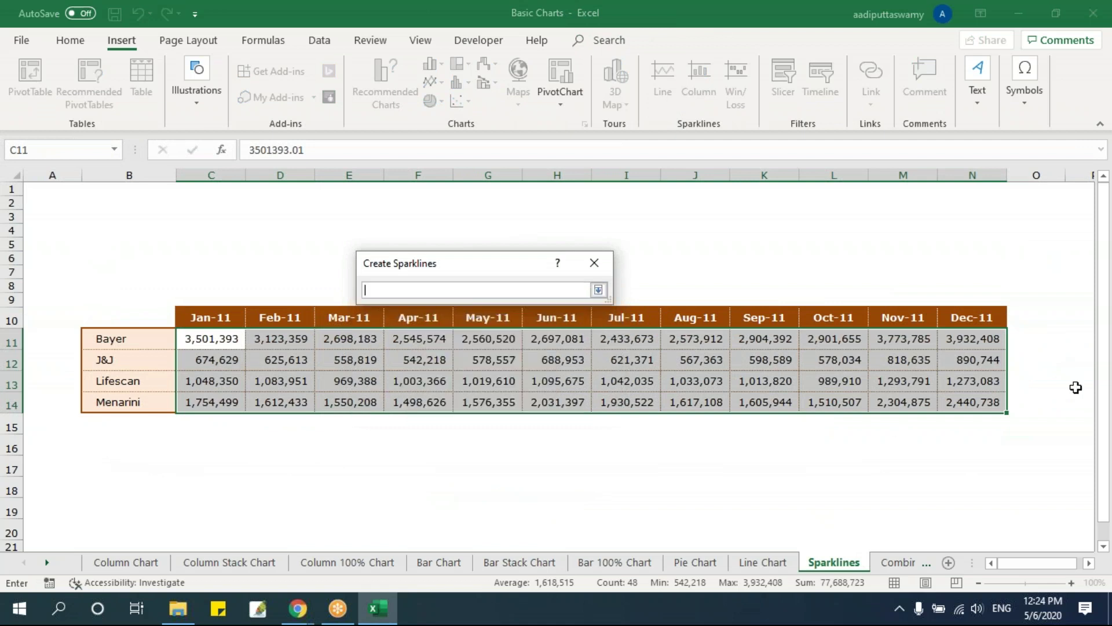
left_click_drag(1032, 333, 1038, 409)
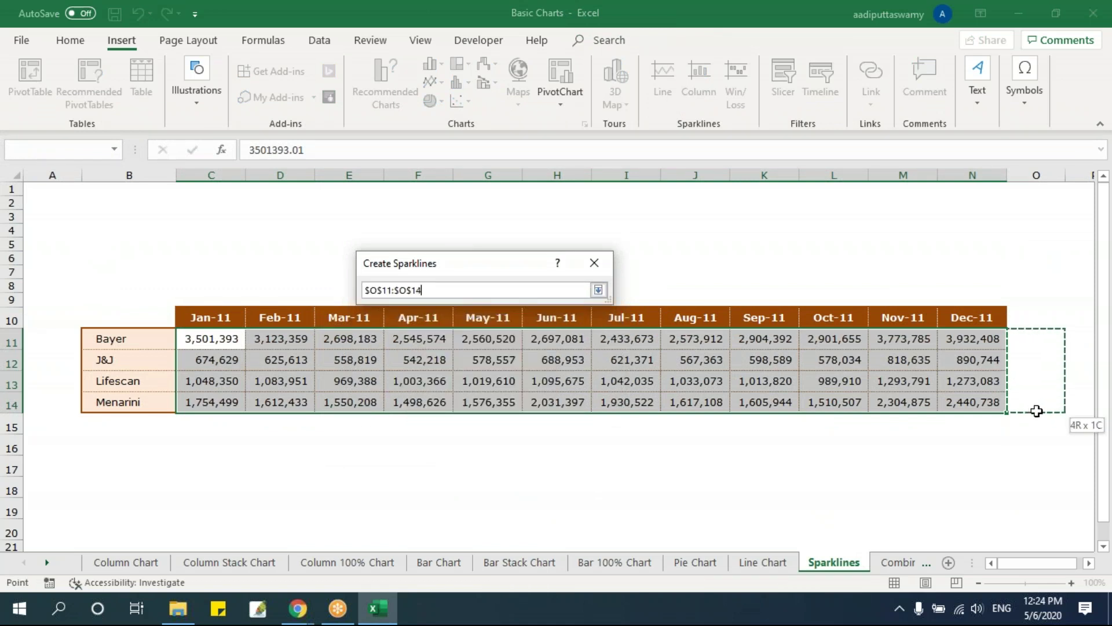
left_click(598, 289)
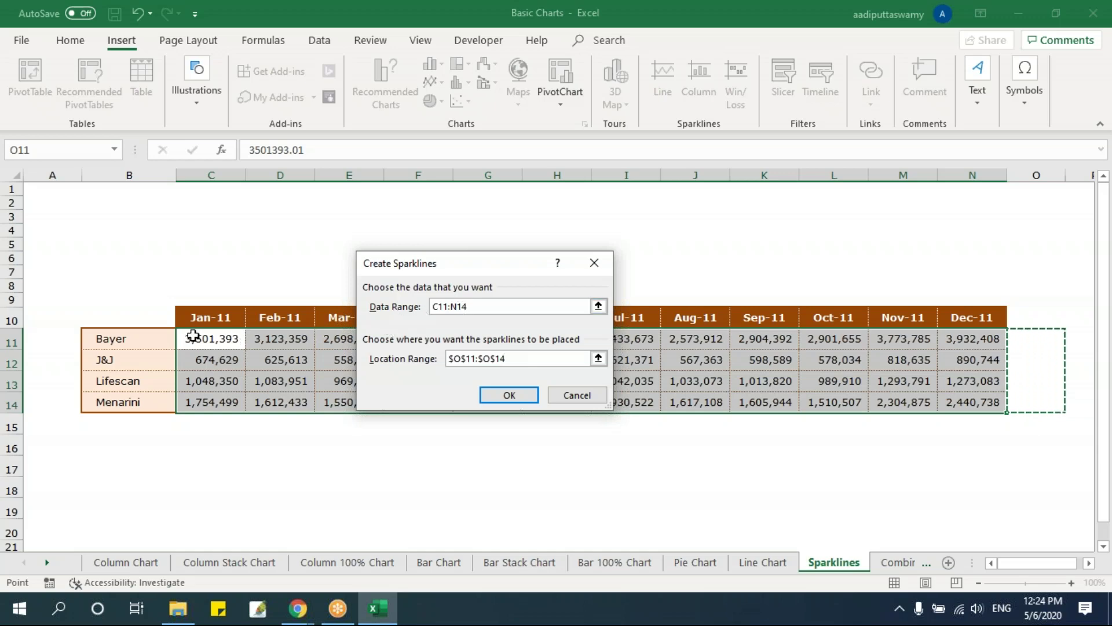
left_click(525, 395)
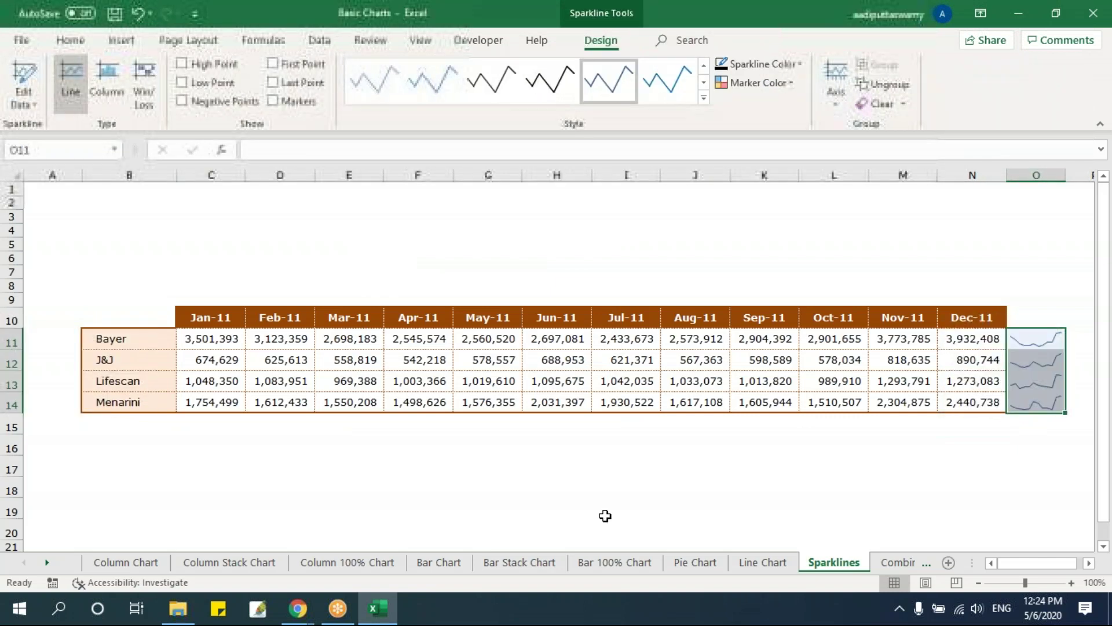
Compare the sparklines in O11:O14 with the chart on the Line Chart sheet
left_click(760, 562)
left_click(825, 557)
key("Up")
key("Up")
key("Up")
left_click_drag(1042, 329, 1046, 396)
Add data labels to the monthly sales chart on the Line Chart sheet
left_click(763, 562)
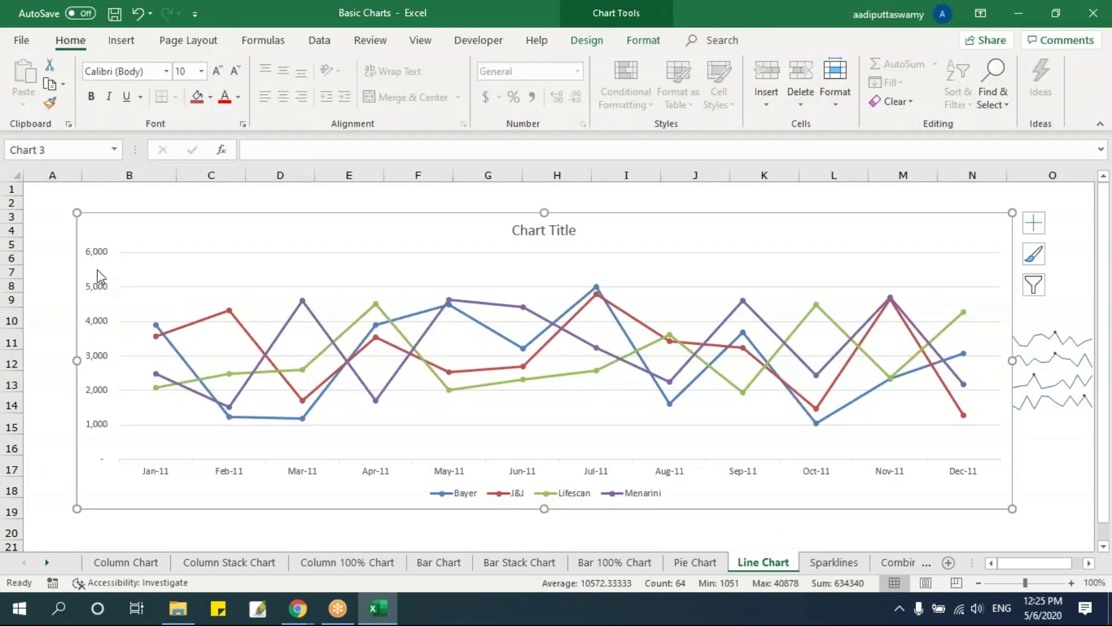
left_click(1035, 223)
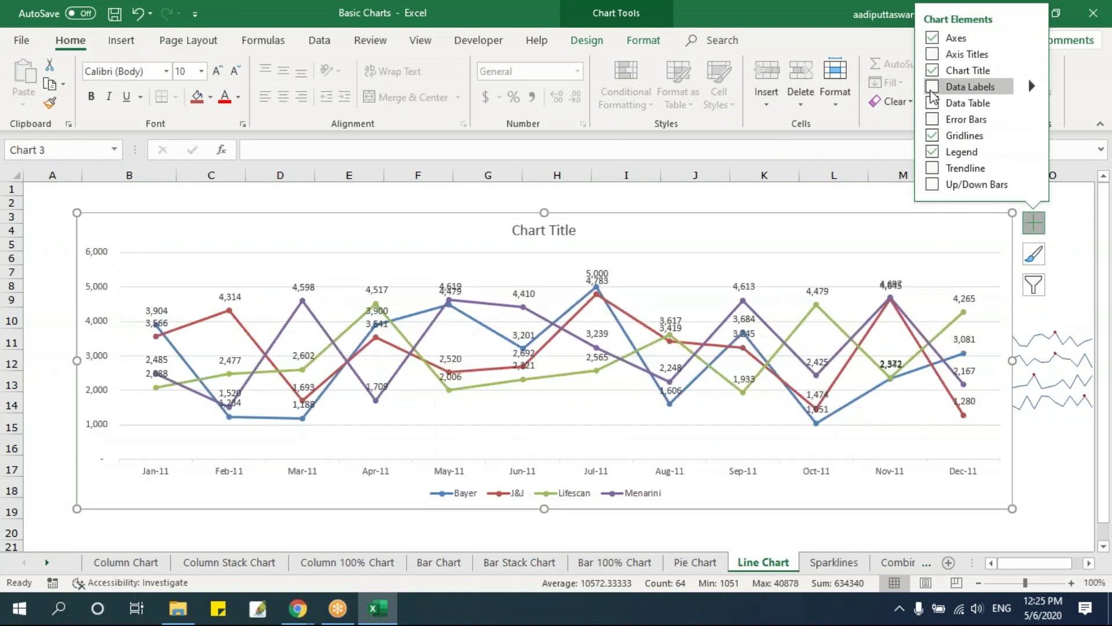
left_click(932, 87)
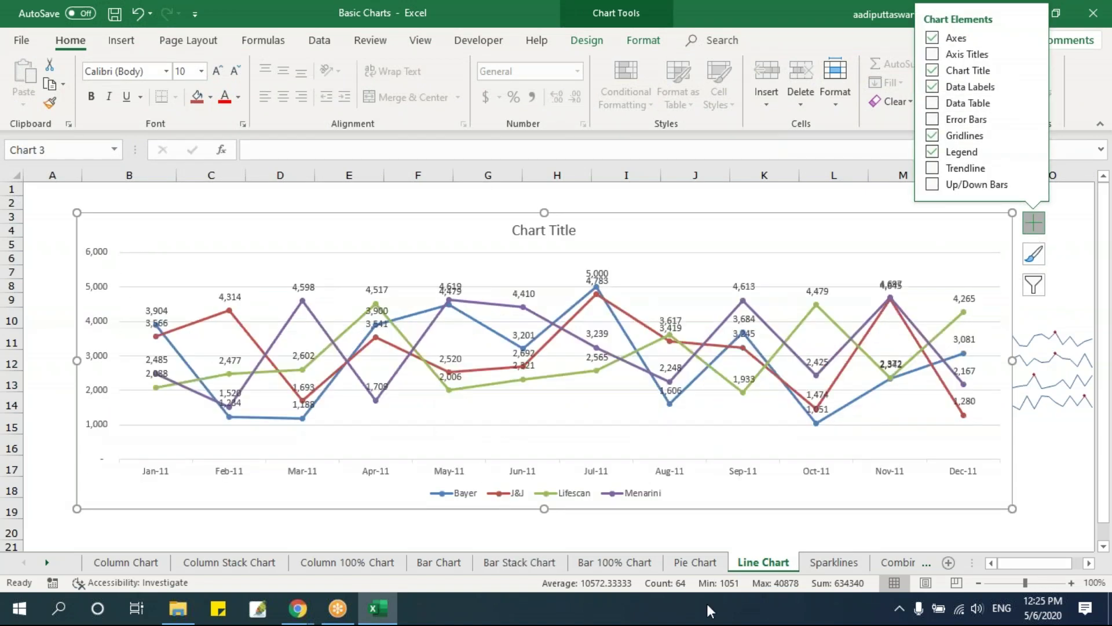
Show high point markers on the sparklines in O11:O14 of the Sparklines sheet
left_click(835, 562)
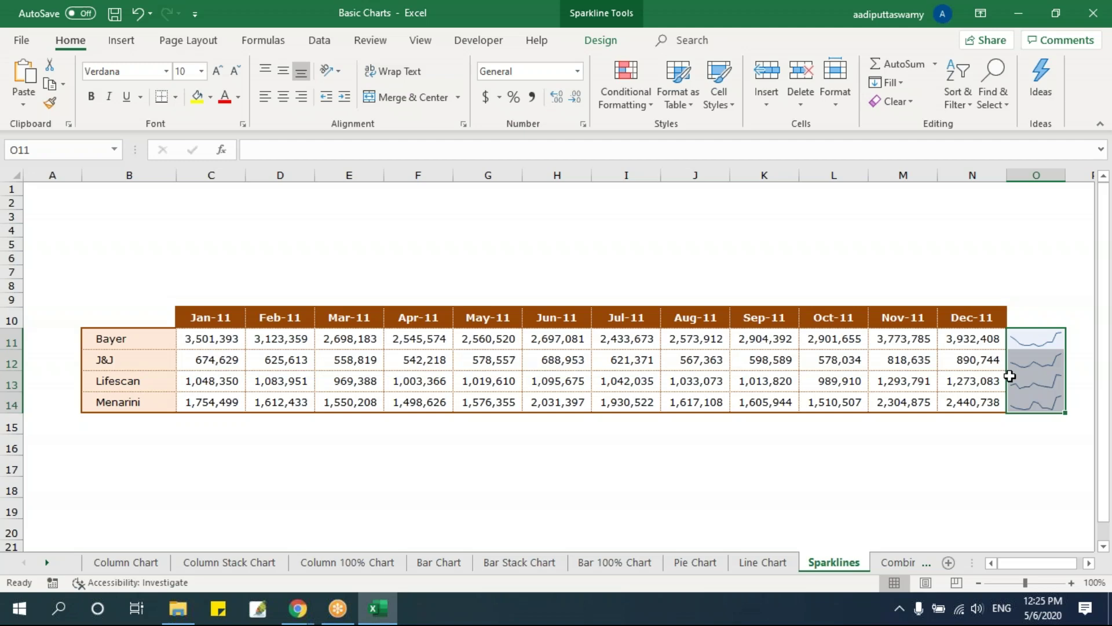
left_click(601, 40)
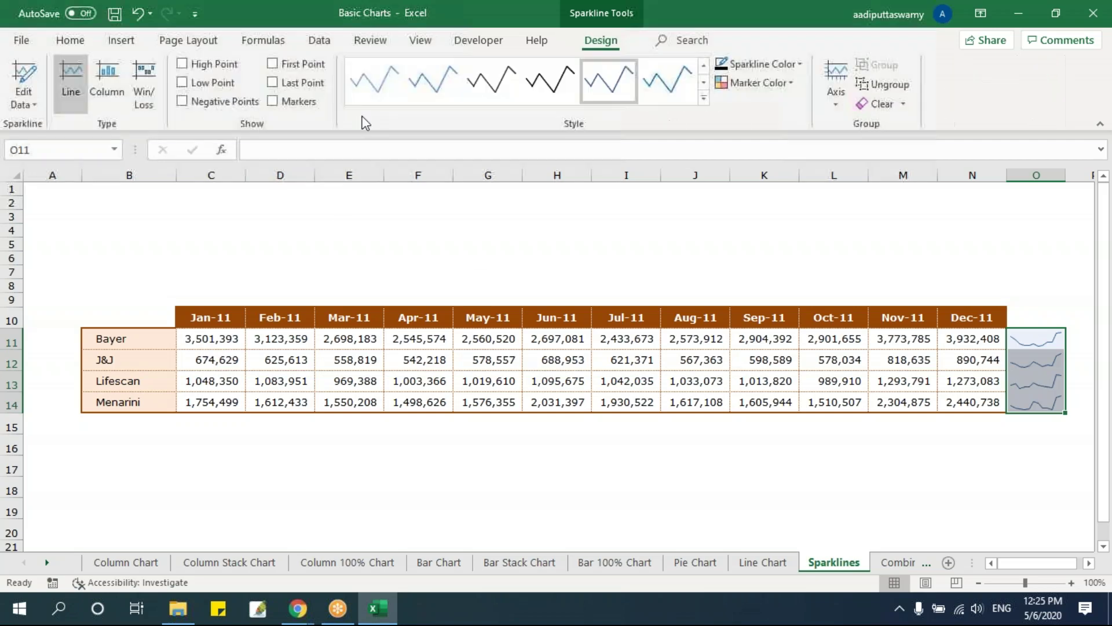
left_click(181, 65)
scroll(979, 413, "up", 8, "ctrl")
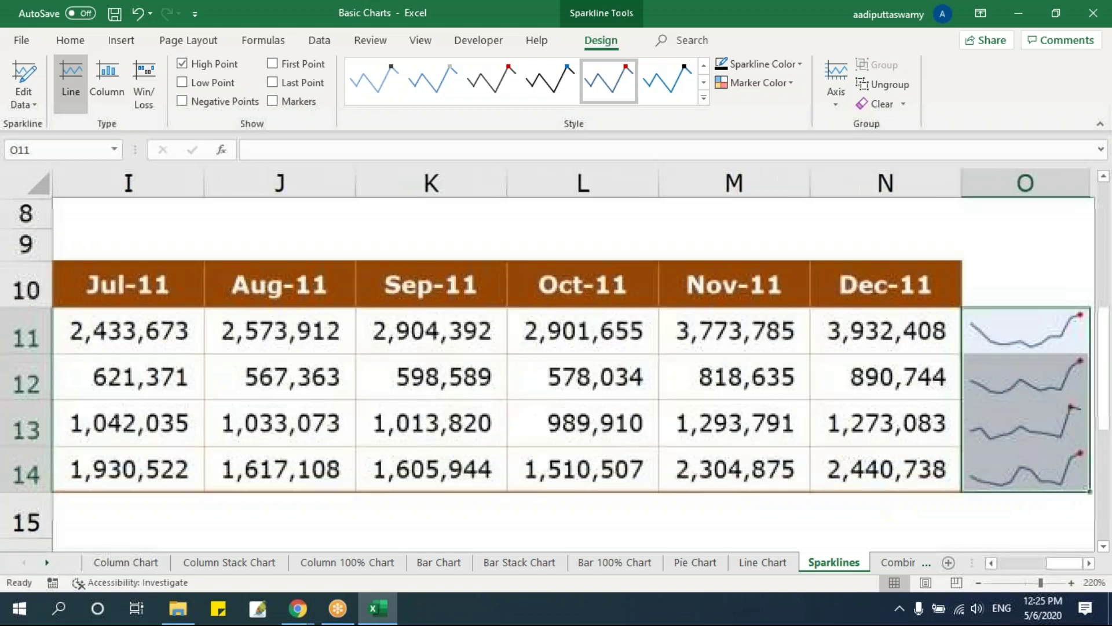
left_click(1090, 563)
left_click(831, 376)
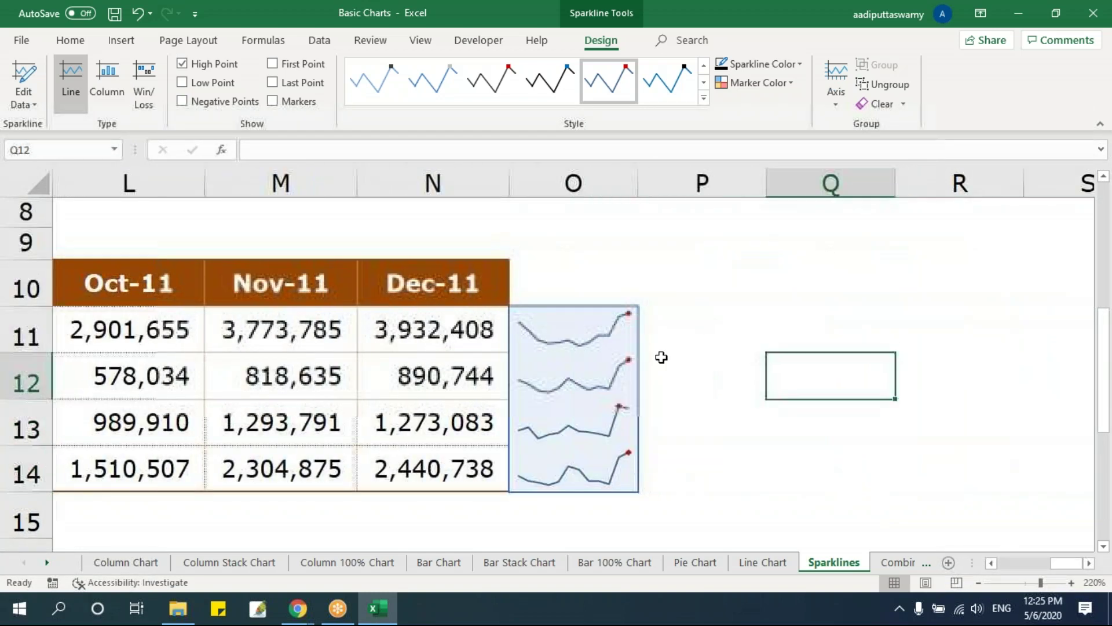
Replace the sparklines' high point markers with first and last point markers after briefly trying the low point option
left_click_drag(549, 328, 584, 457)
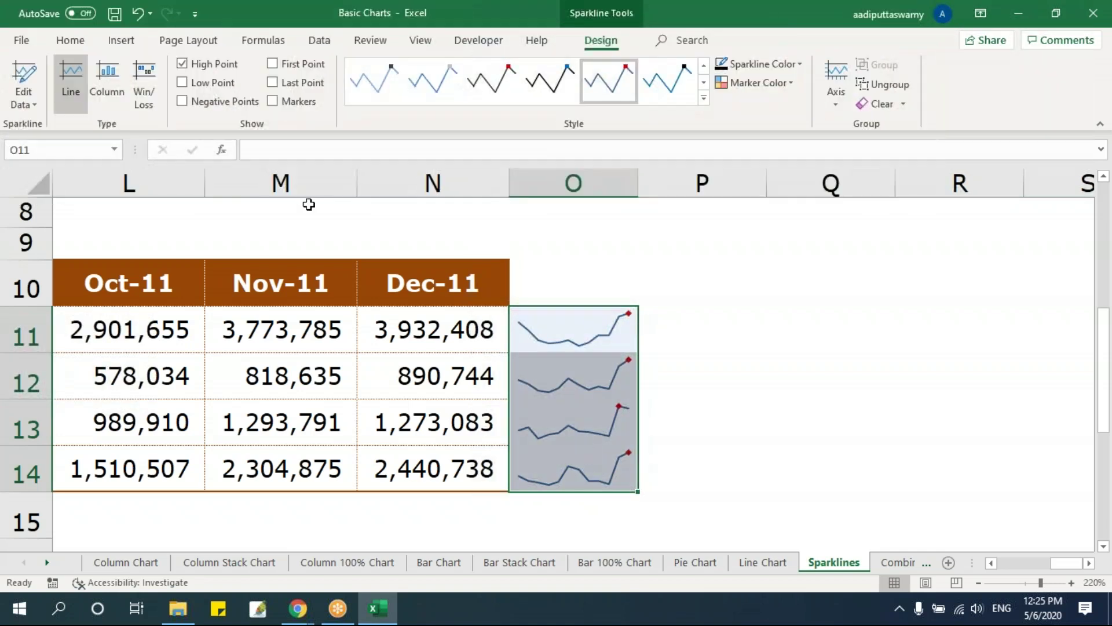
left_click(183, 64)
left_click(183, 82)
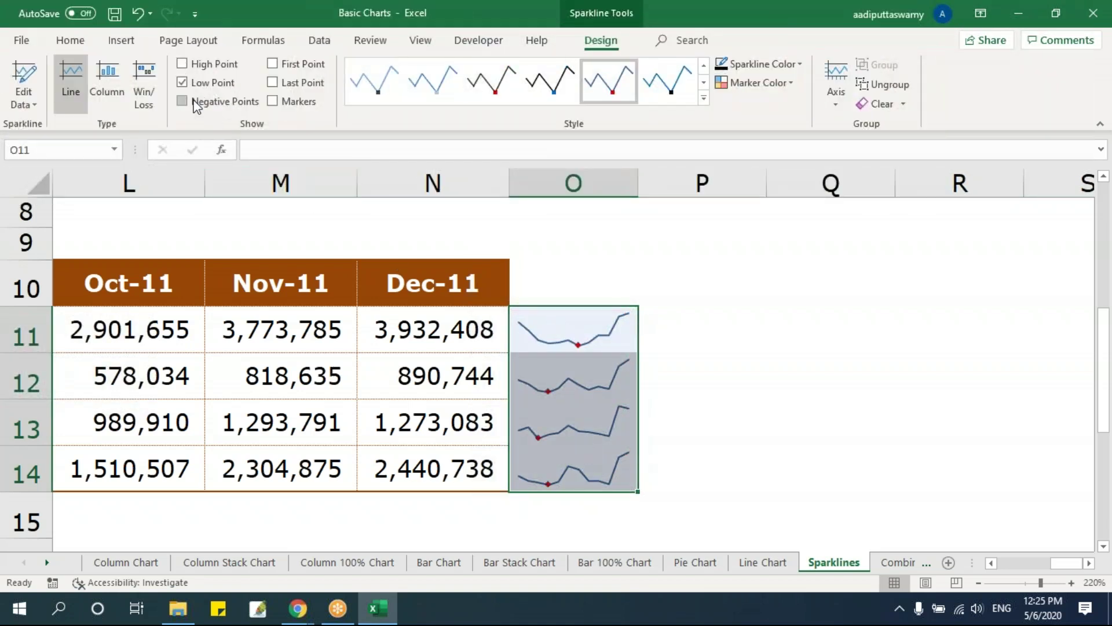
left_click(183, 82)
left_click(273, 85)
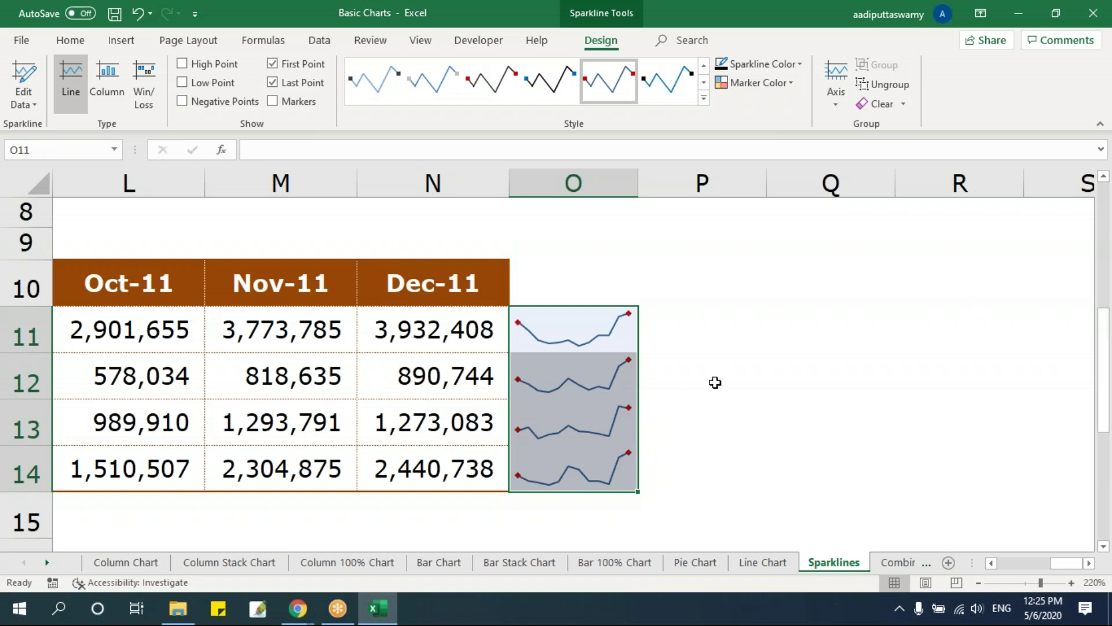
Contrast the overlapping company lines on the Line Chart sheet with the separate per-company trends on the Sparklines sheet
left_click_drag(585, 340, 589, 485)
left_click(762, 562)
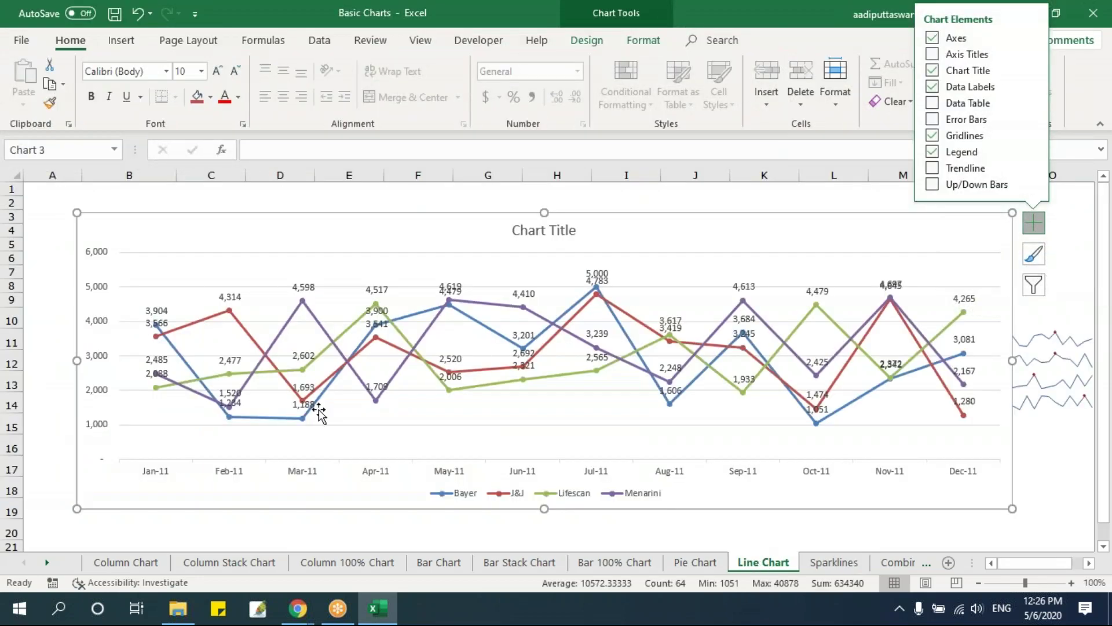
left_click(1075, 289)
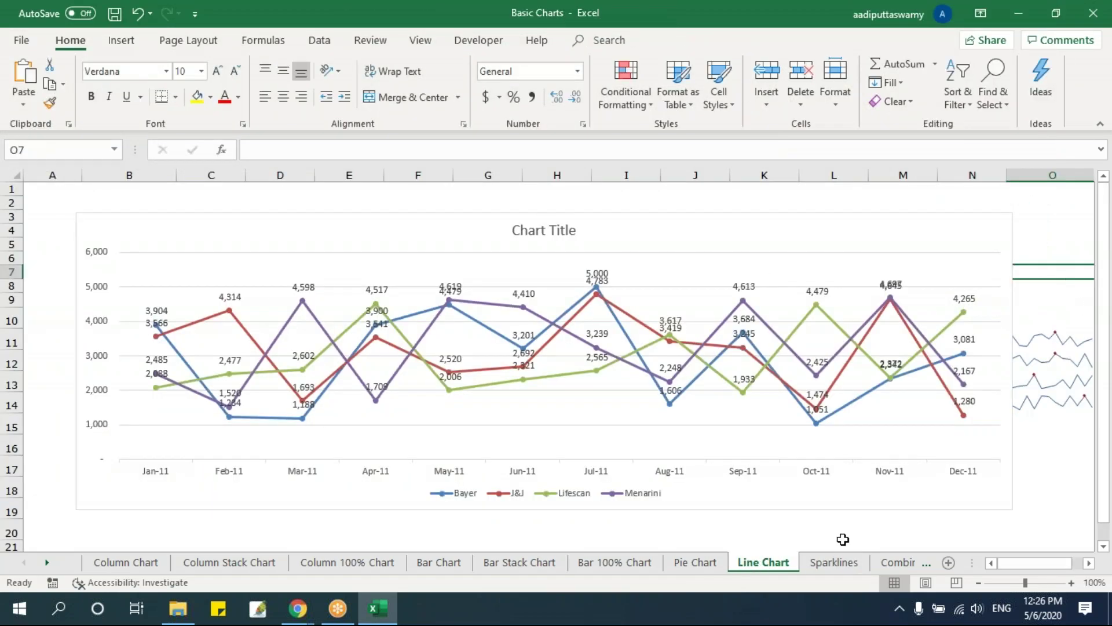
left_click(834, 562)
left_click_drag(574, 326, 574, 370)
left_click(580, 422)
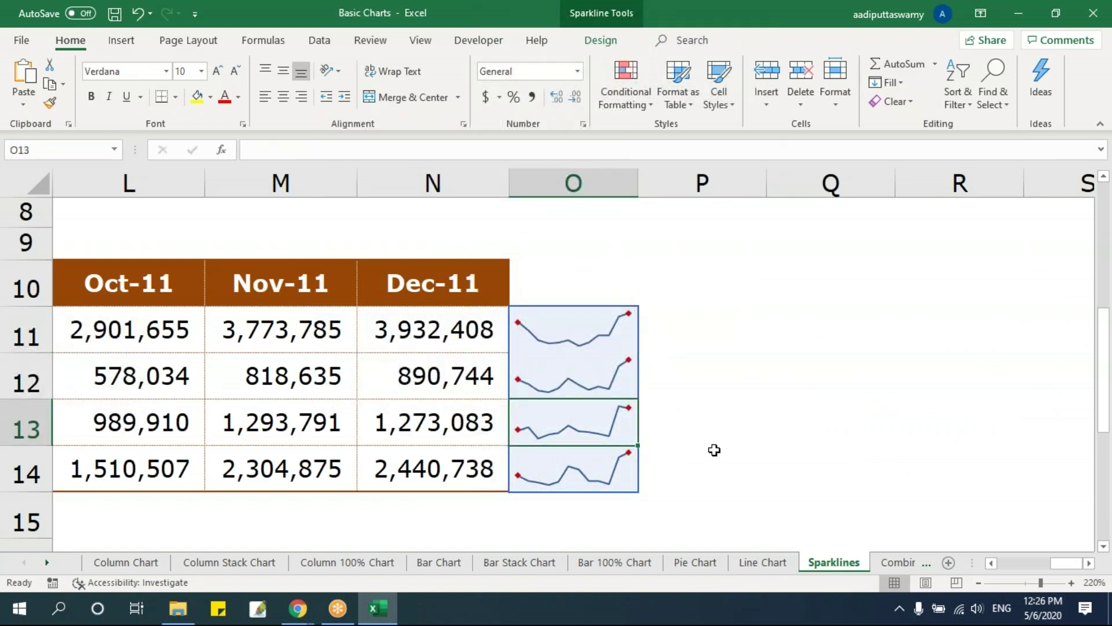
Open the Combined Chart sheet and delete its existing combined Sales and Increase chart
left_click(904, 563)
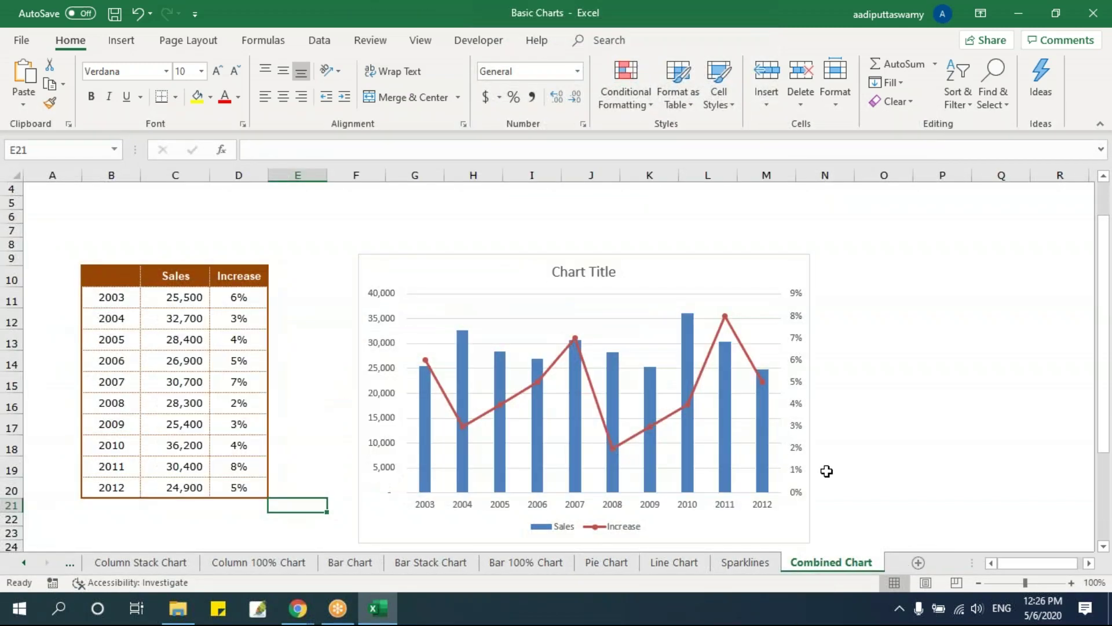
left_click(422, 270)
key("Delete")
left_click(459, 278)
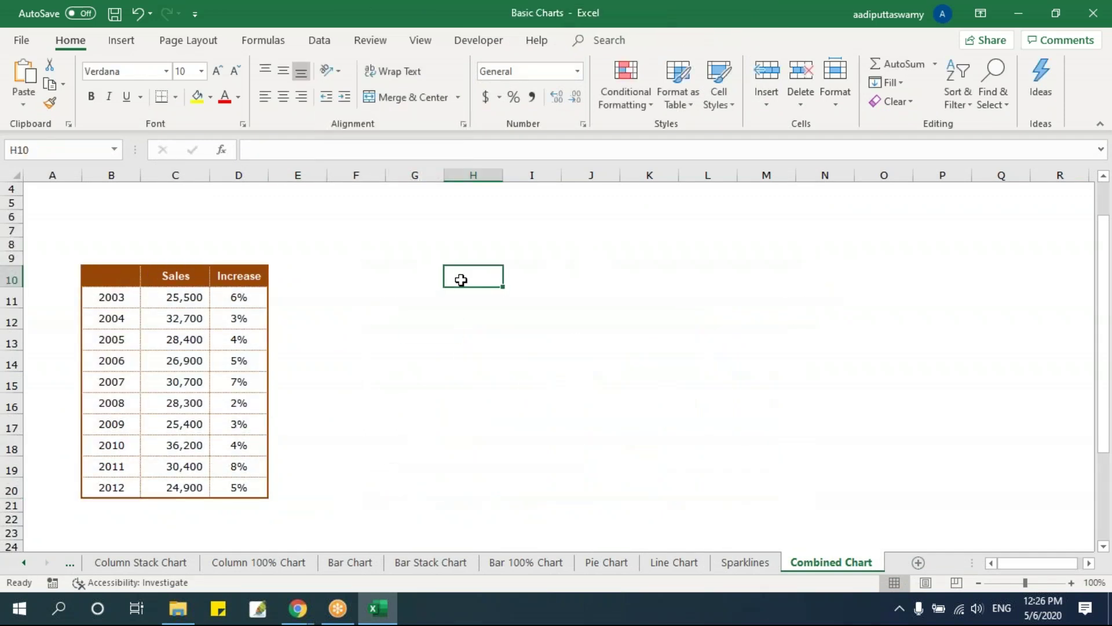
Examine the Sales amounts, Increase percentages and years 2003 to 2012 in the Combined Chart table
left_click_drag(178, 275, 179, 493)
left_click_drag(184, 298, 184, 466)
scroll(412, 417, "up", 2)
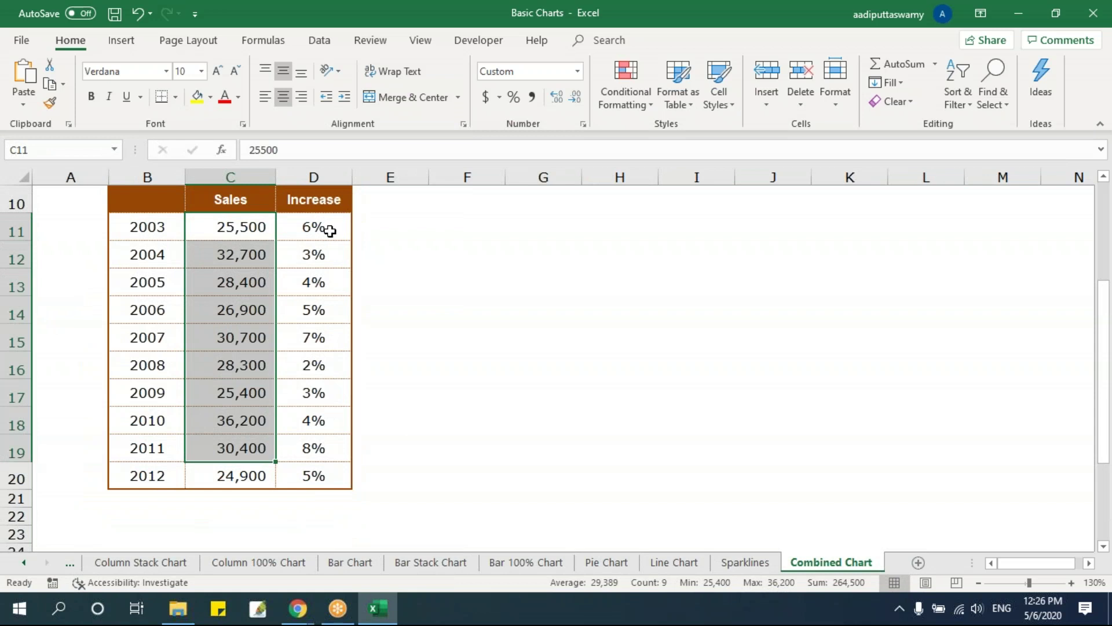
left_click(329, 231)
left_click(317, 271)
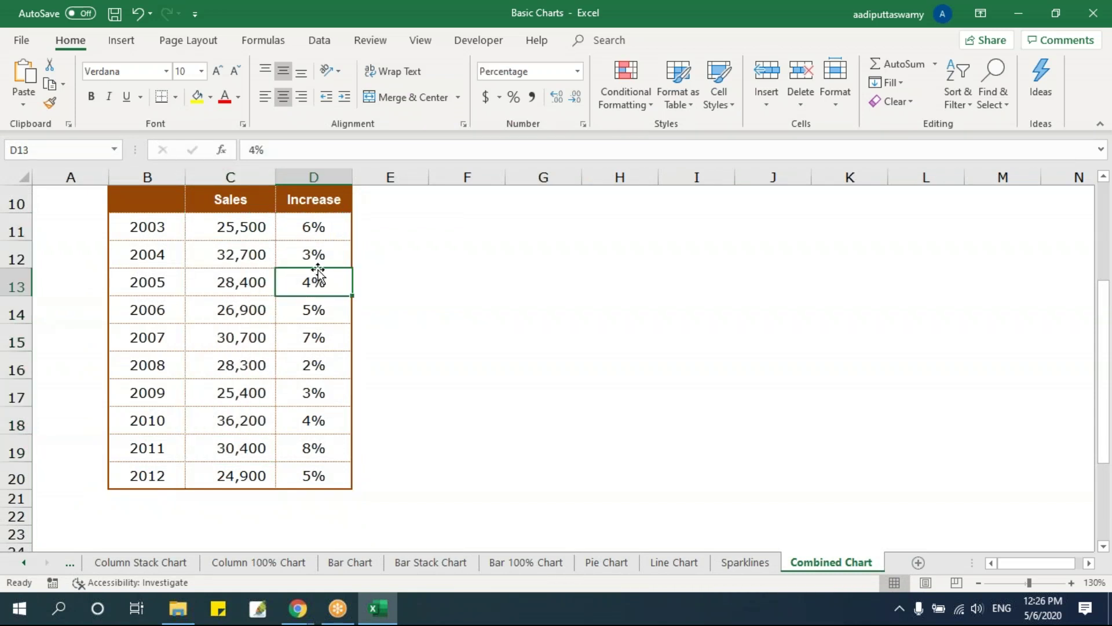
left_click(544, 337)
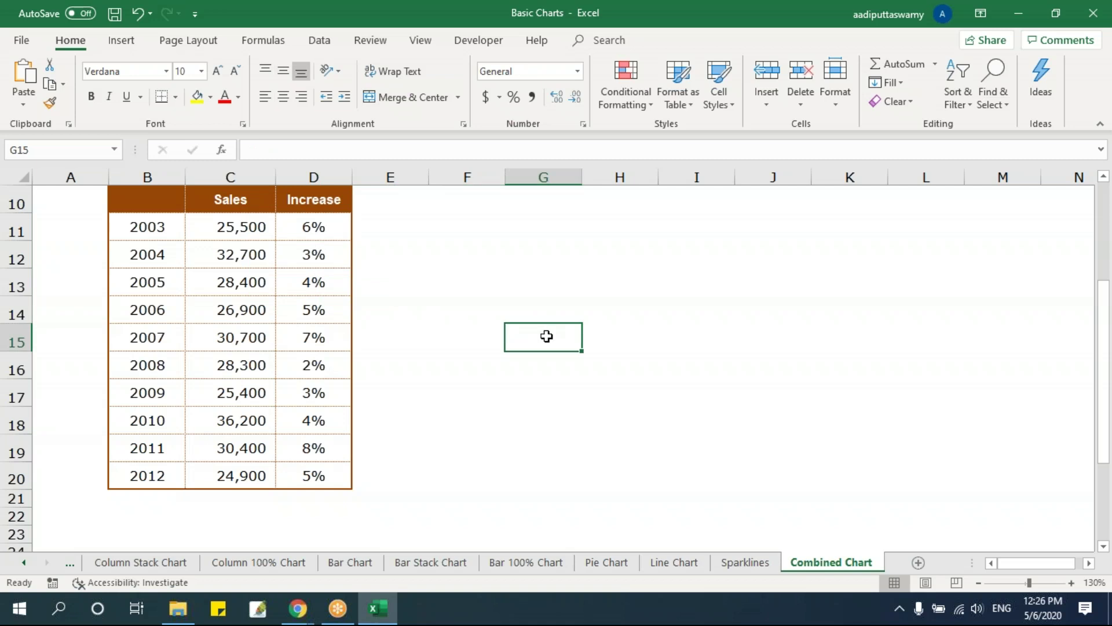
left_click_drag(150, 228, 156, 476)
left_click(624, 411)
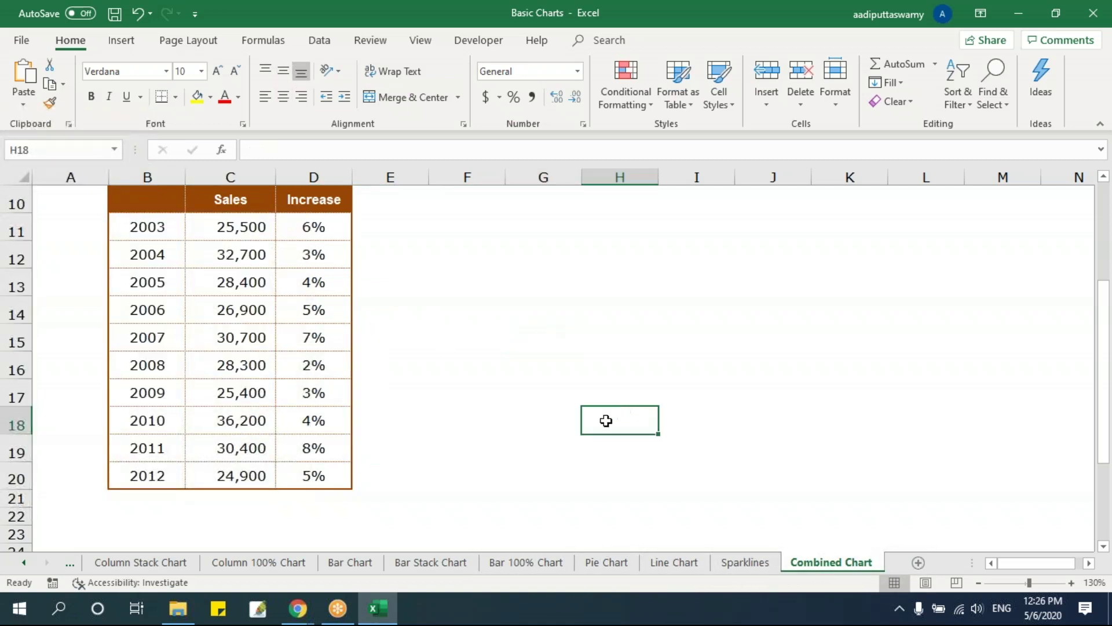
Insert a 2-D clustered column chart from B10:D20 and place it beside the table
left_click_drag(151, 200, 318, 472)
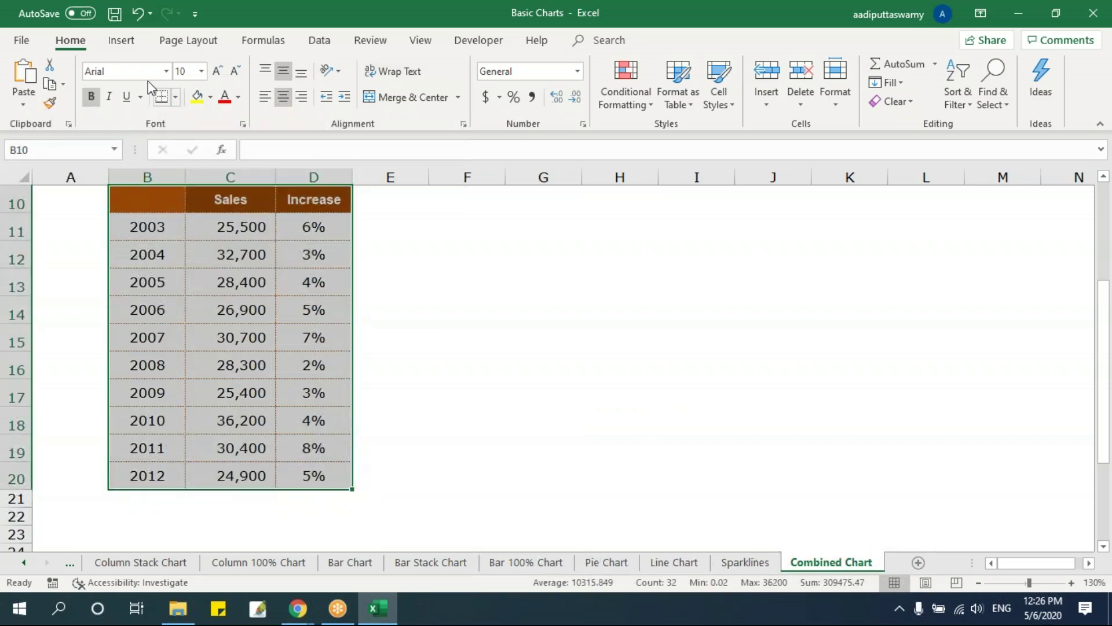
left_click(121, 40)
left_click(433, 65)
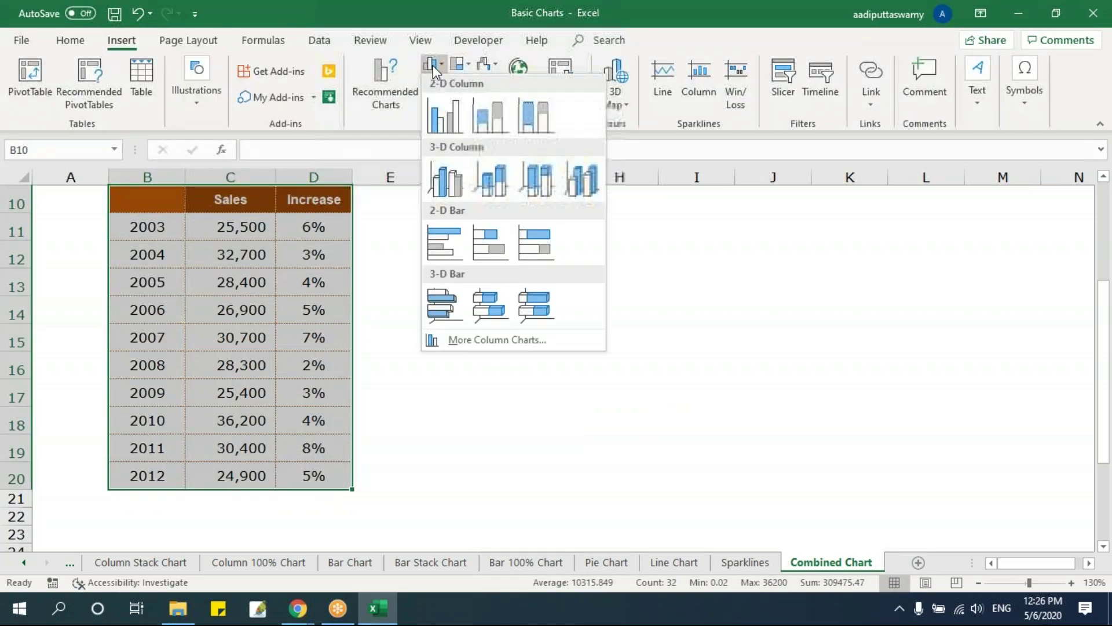
left_click(444, 116)
left_click_drag(466, 216, 541, 197)
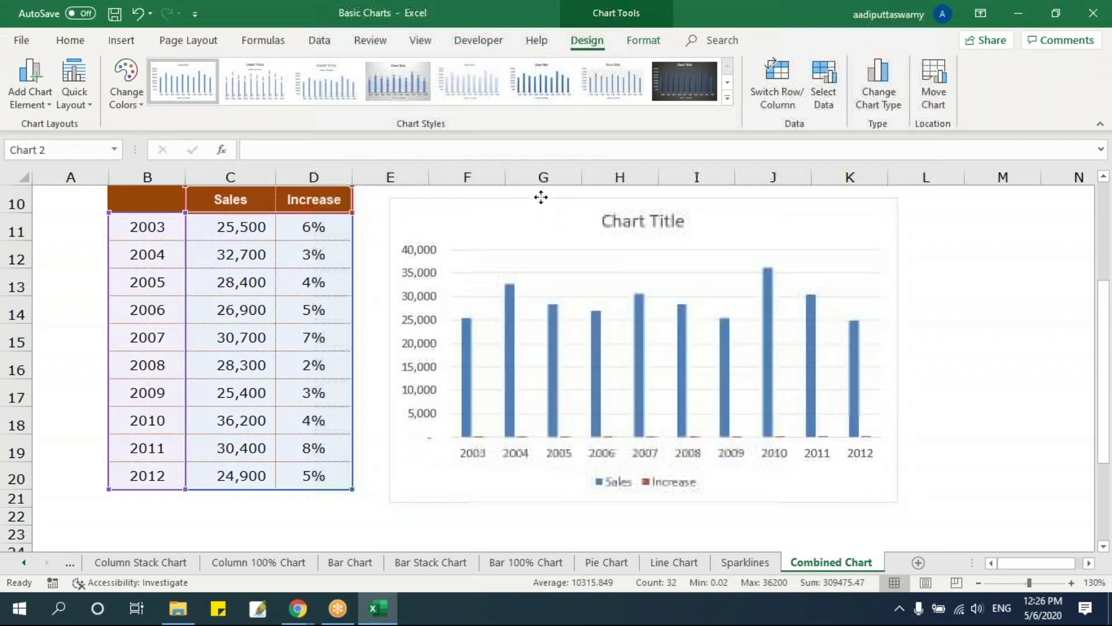
Widen the column chart to about column M and plot its Increase series as clustered columns on a secondary axis
left_click_drag(894, 500, 1031, 505)
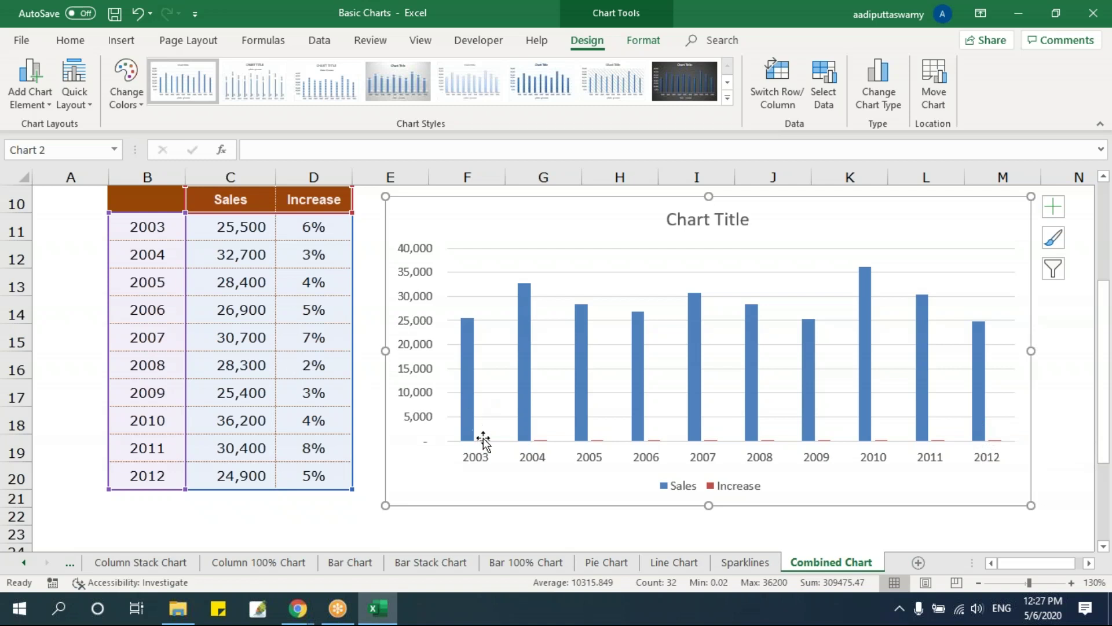
right_click(469, 359)
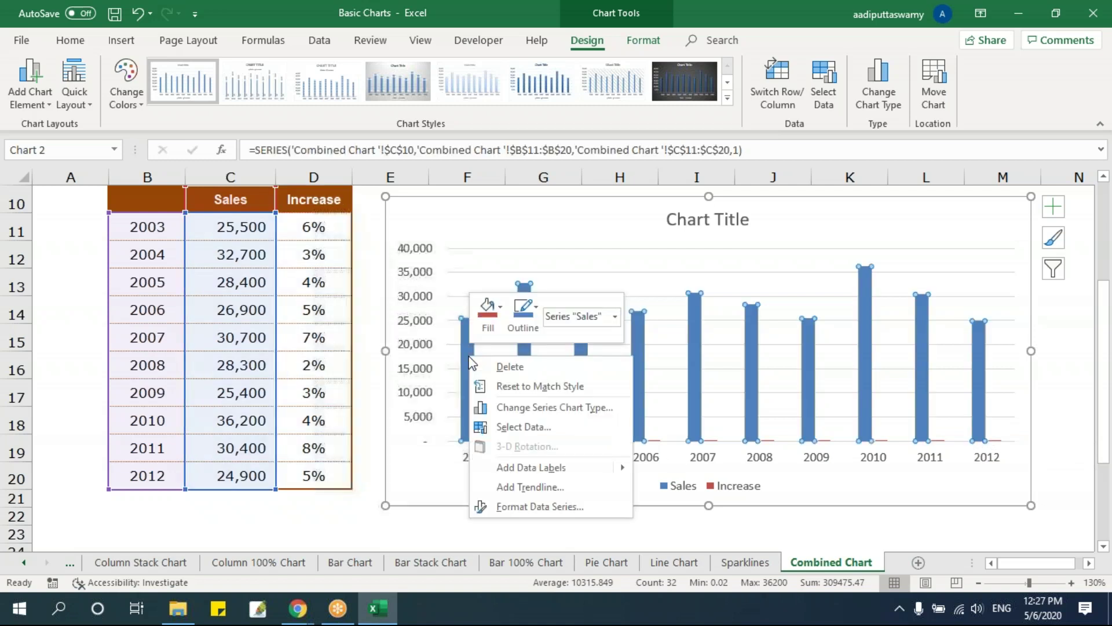
left_click(572, 411)
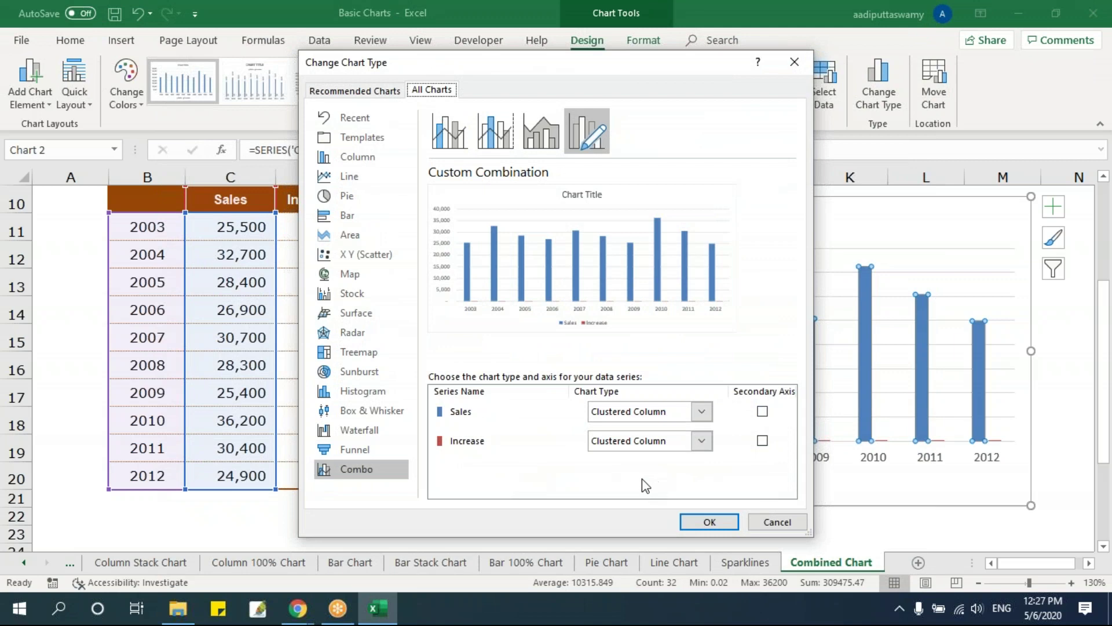
left_click(762, 441)
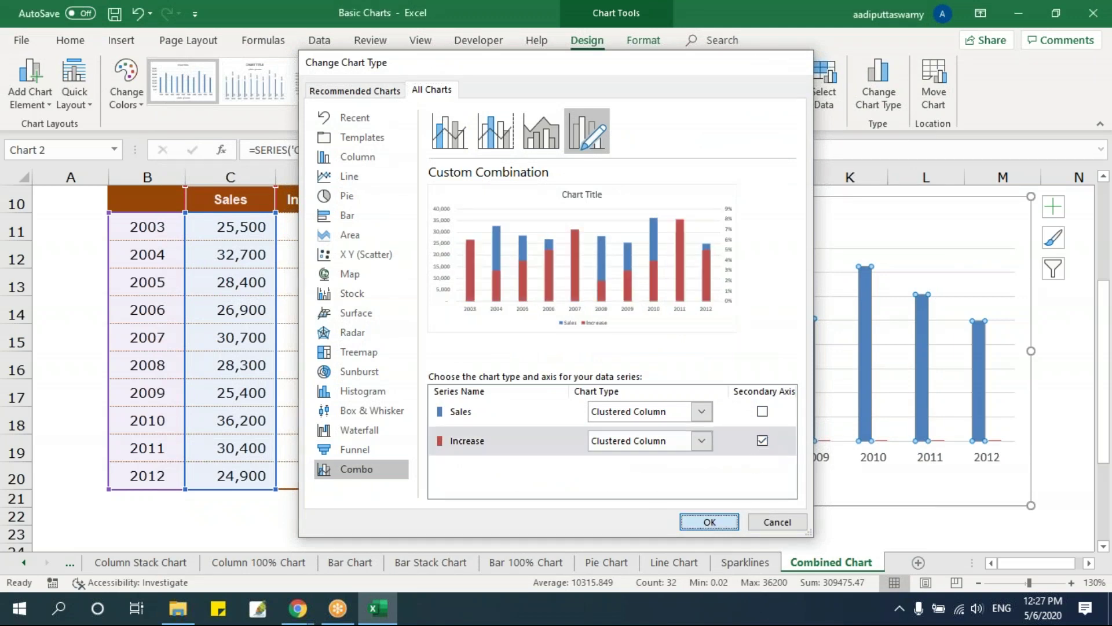
left_click(709, 521)
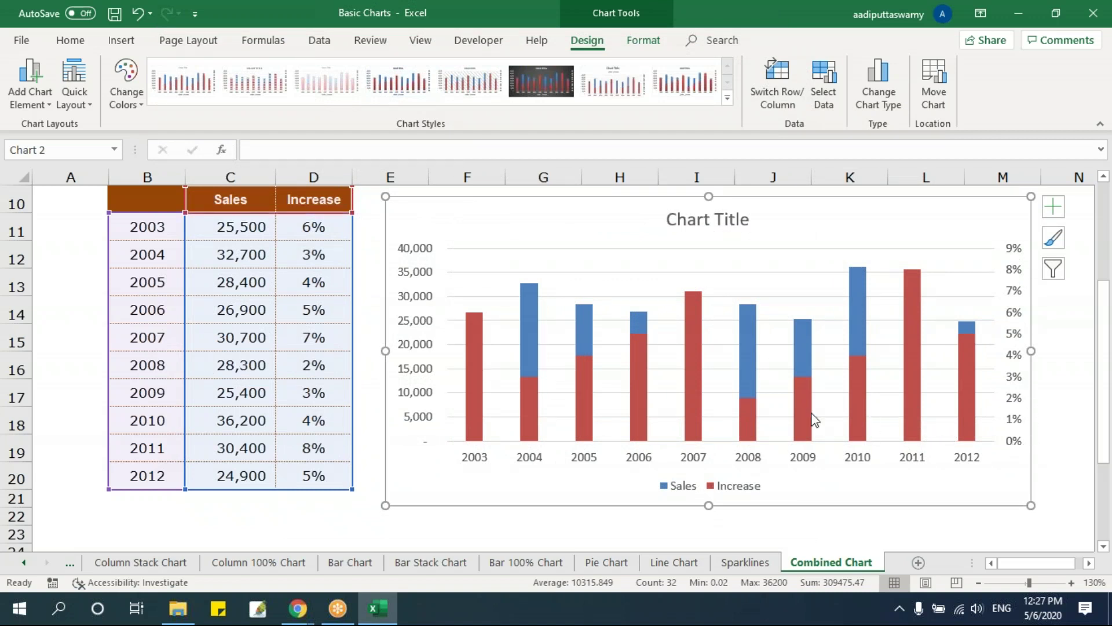
Change the Increase series to Line with Markers on the secondary axis and nudge the chart slightly closer to the table
right_click(805, 406)
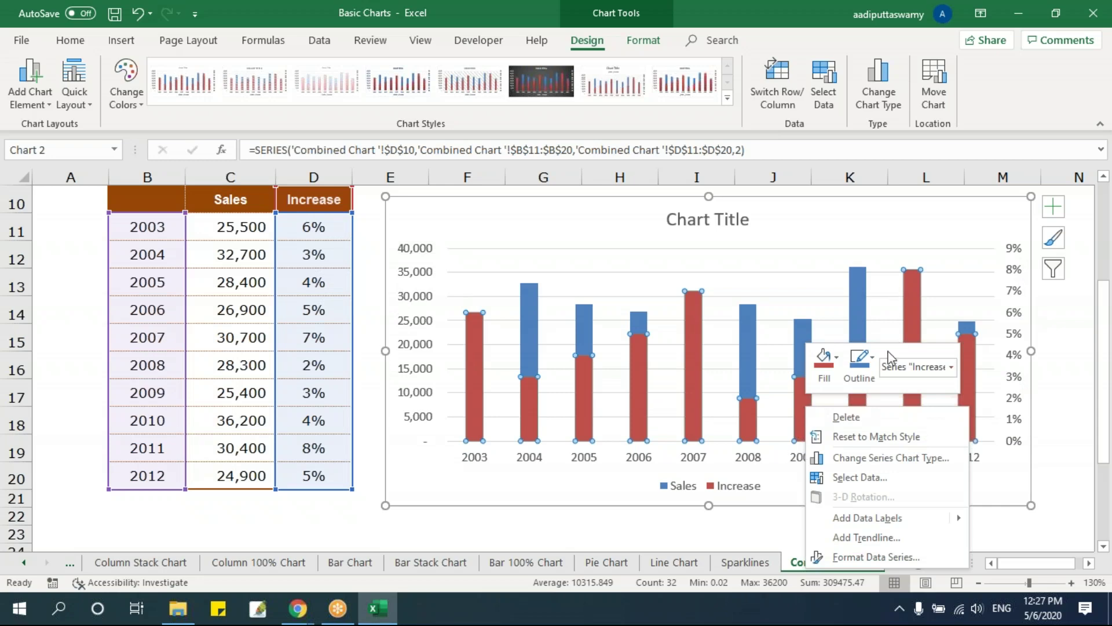
left_click(872, 458)
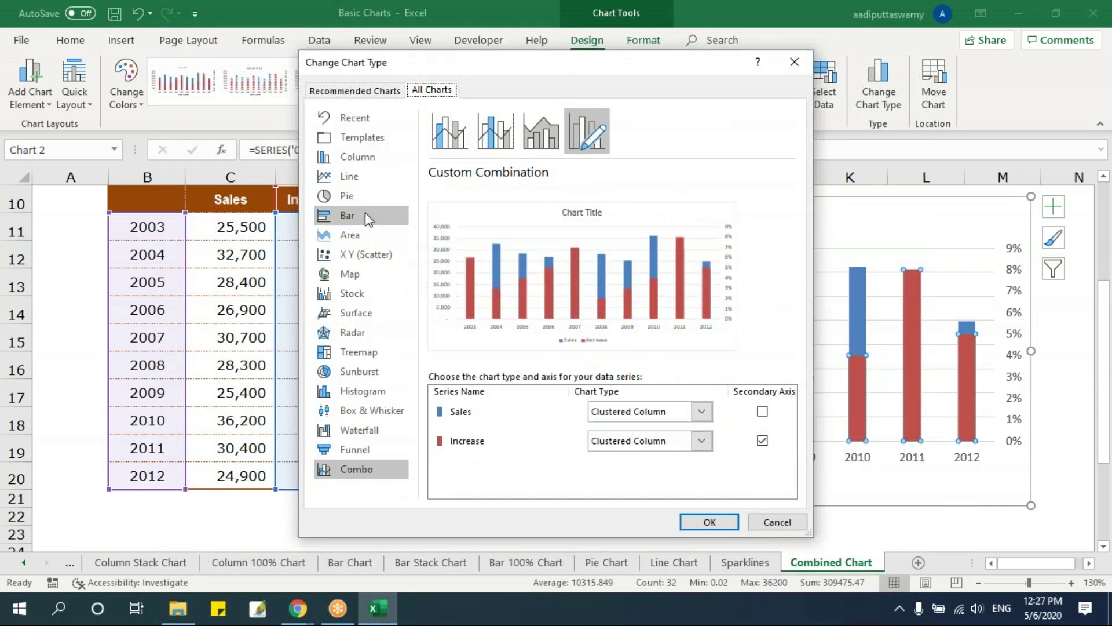
left_click(670, 451)
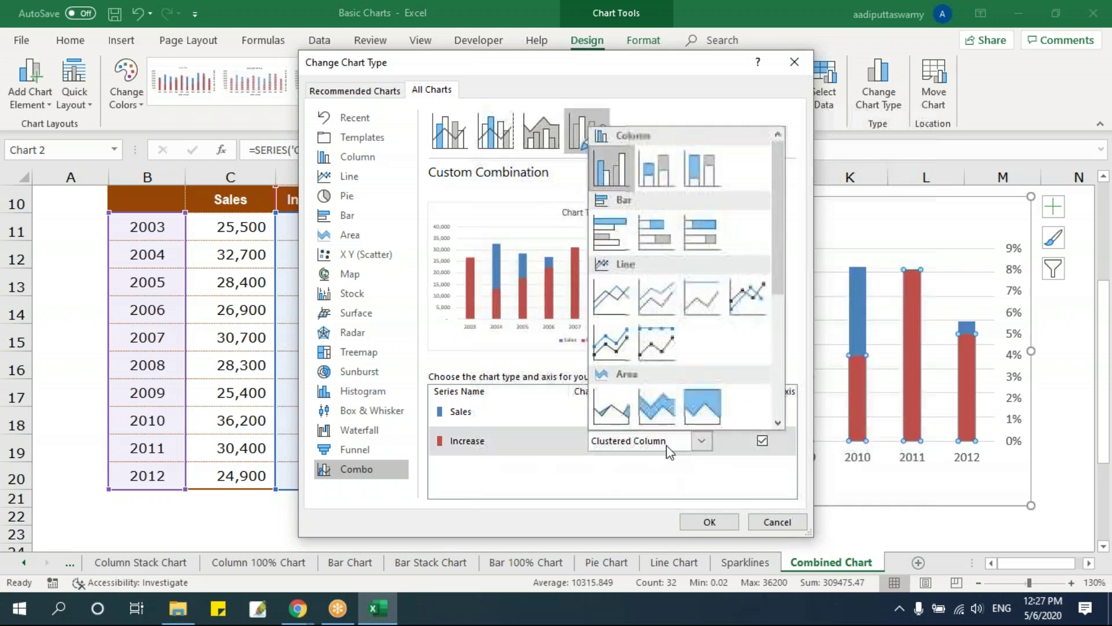
left_click(746, 294)
left_click(707, 521)
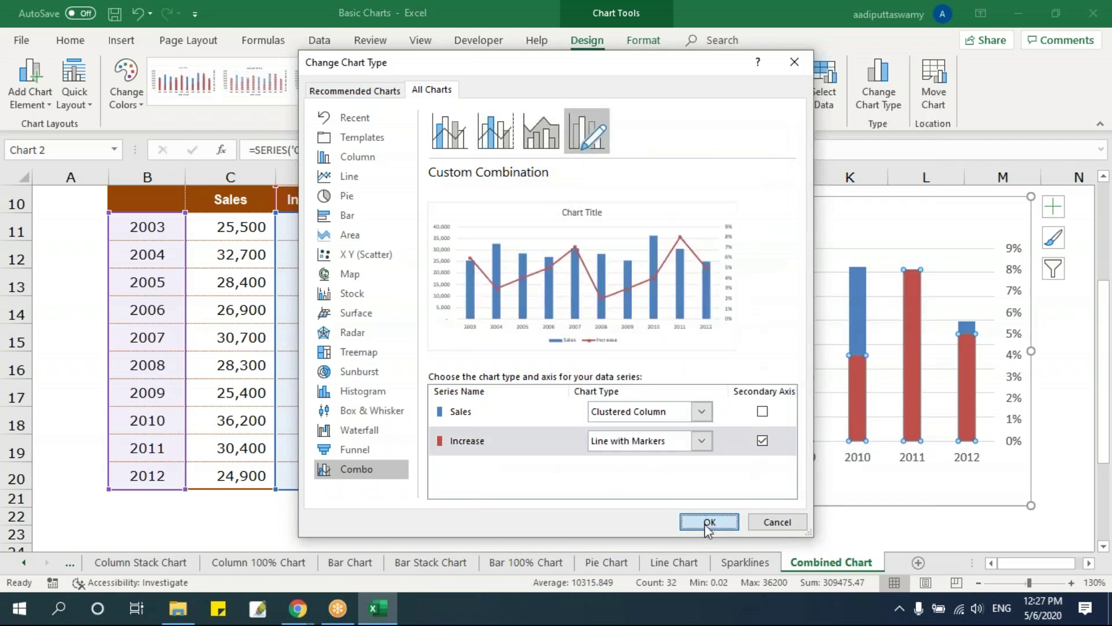
left_click(205, 366)
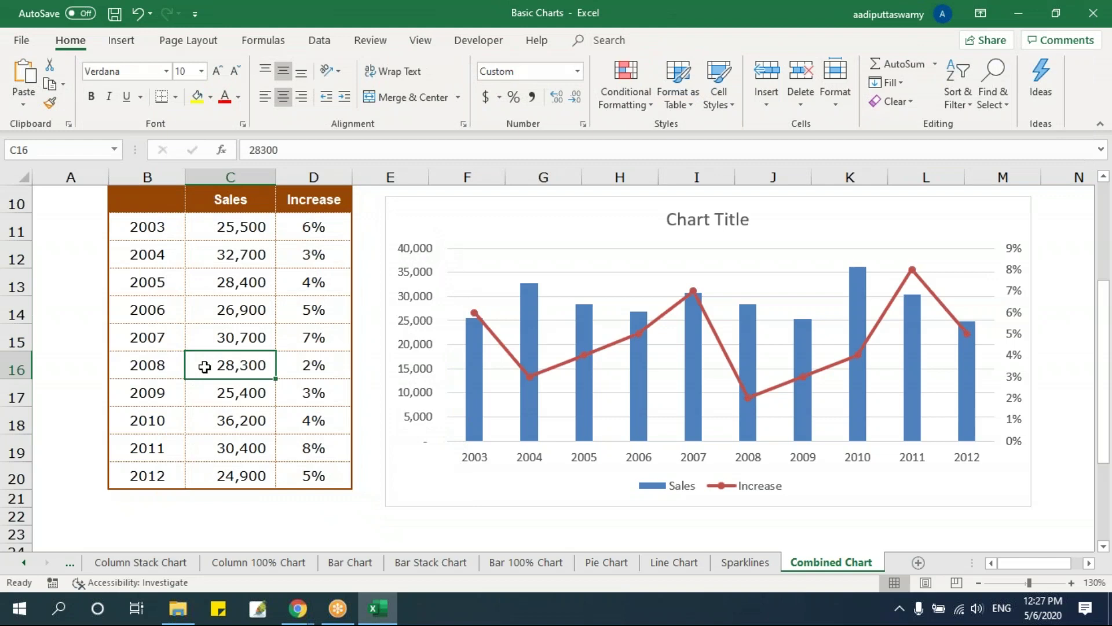
scroll(229, 320, "up", 1)
scroll(229, 320, "down", 1)
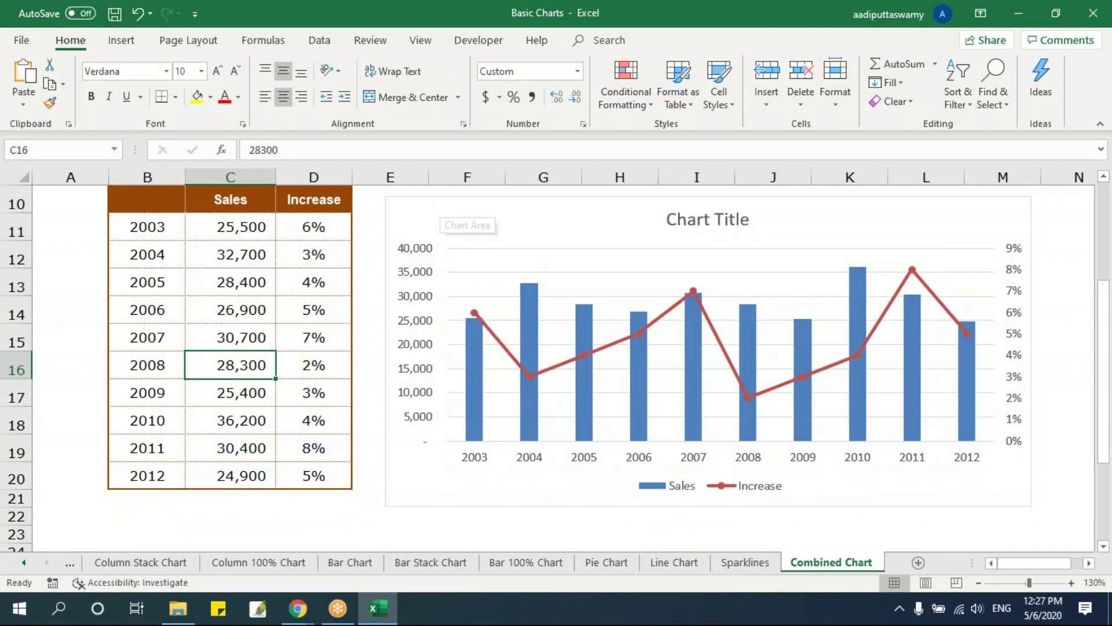
left_click(434, 204)
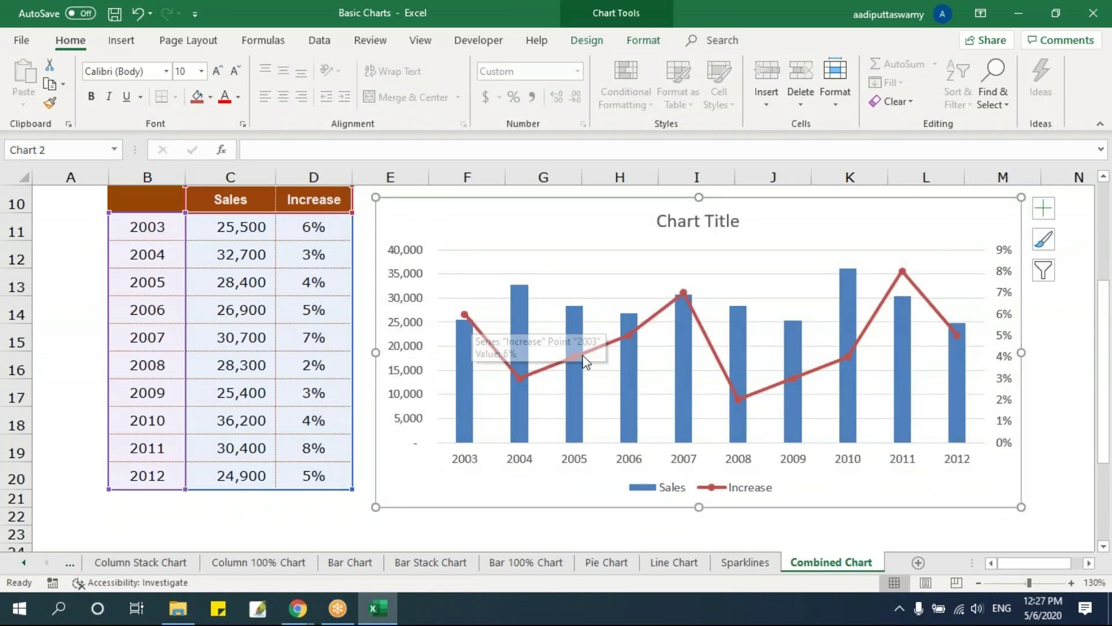
Insert the recommended Clustered Column chart that combines Sales columns with an Increase line from B10:D20
left_click(70, 246)
left_click_drag(155, 202, 300, 461)
left_click(122, 41)
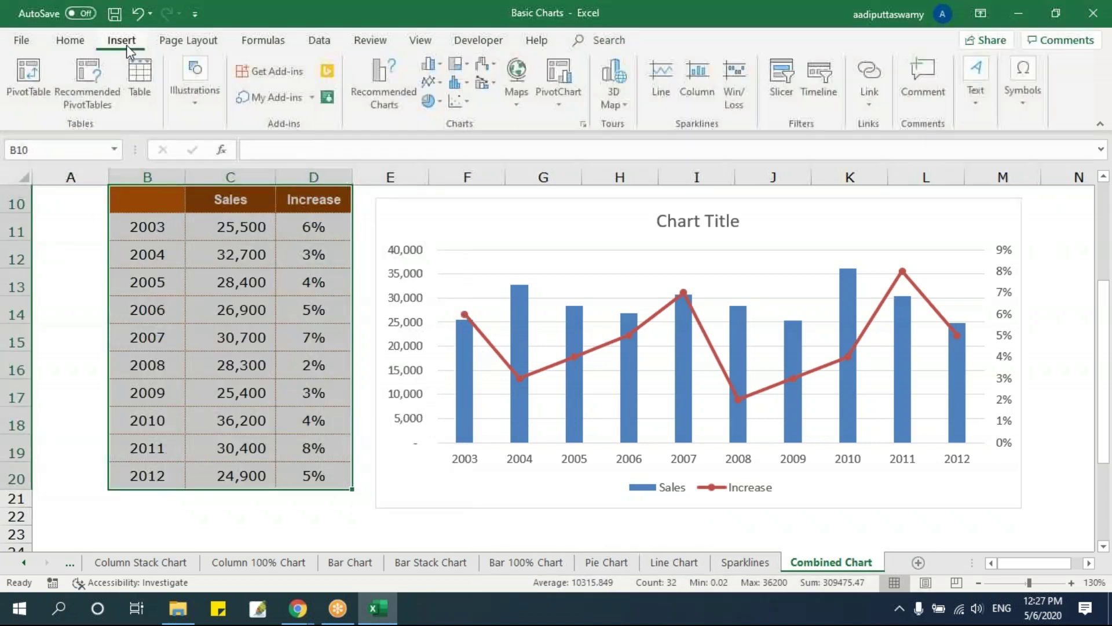
left_click(387, 99)
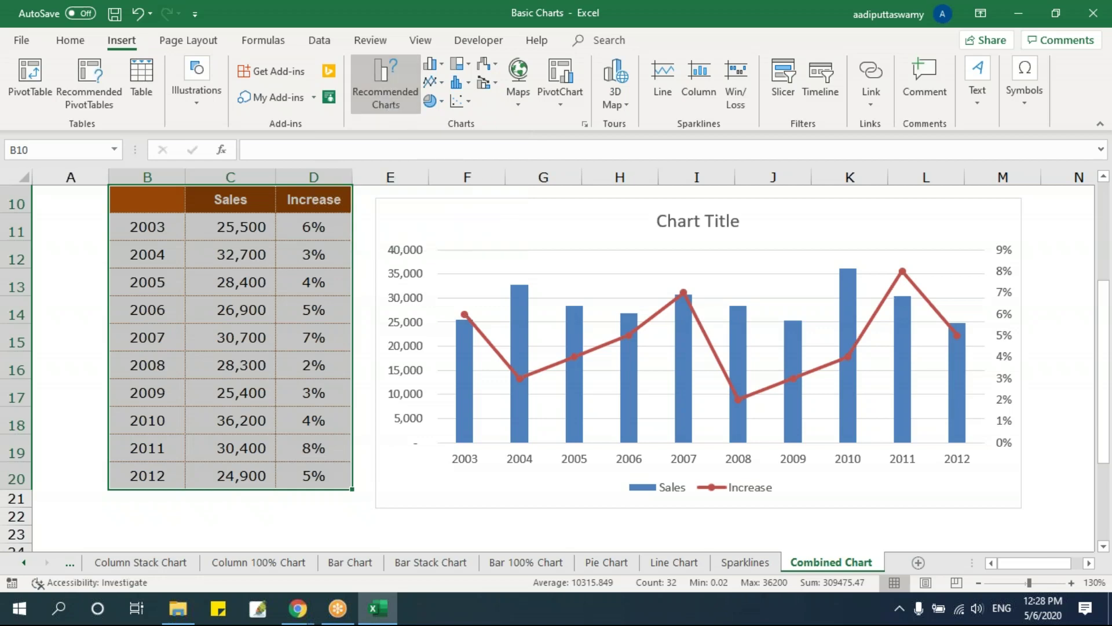
left_click_drag(557, 72, 476, 74)
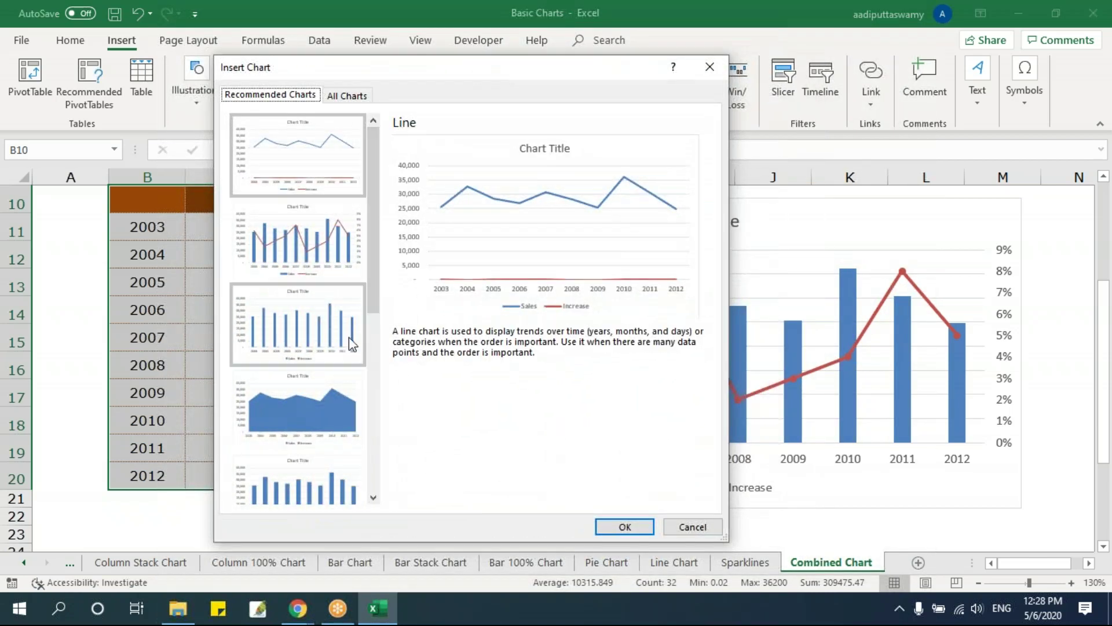
left_click_drag(373, 241, 385, 131)
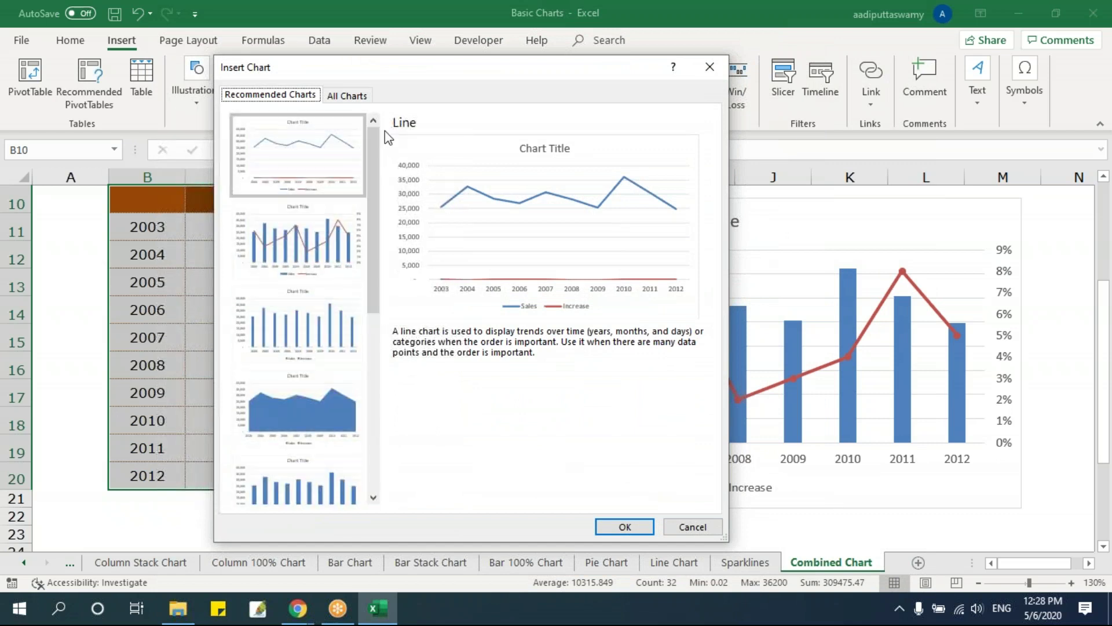
left_click(329, 250)
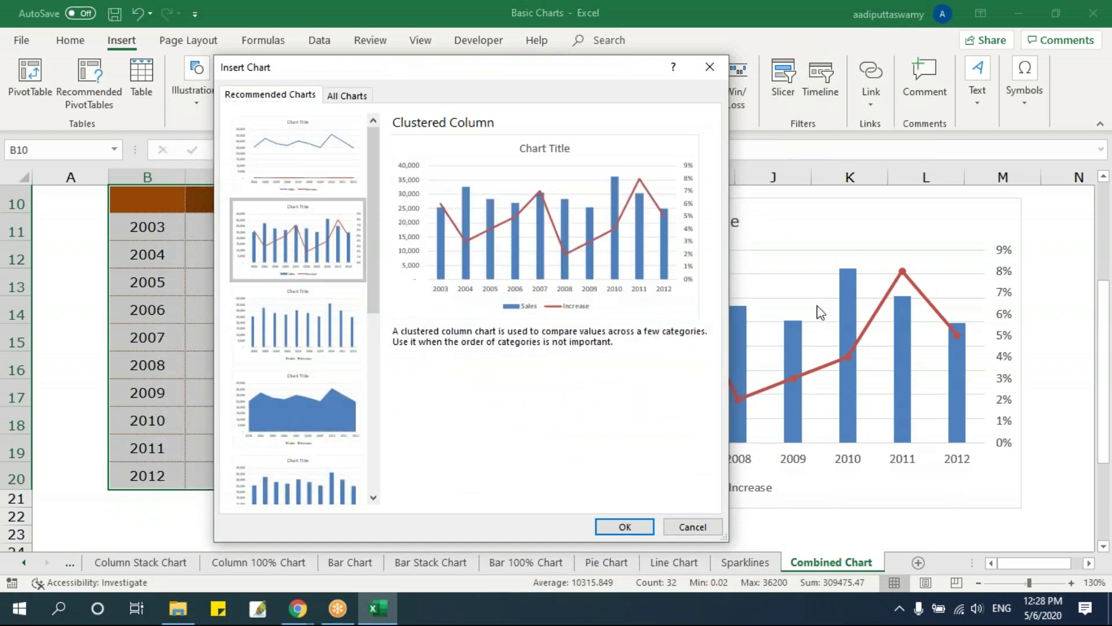
left_click(624, 526)
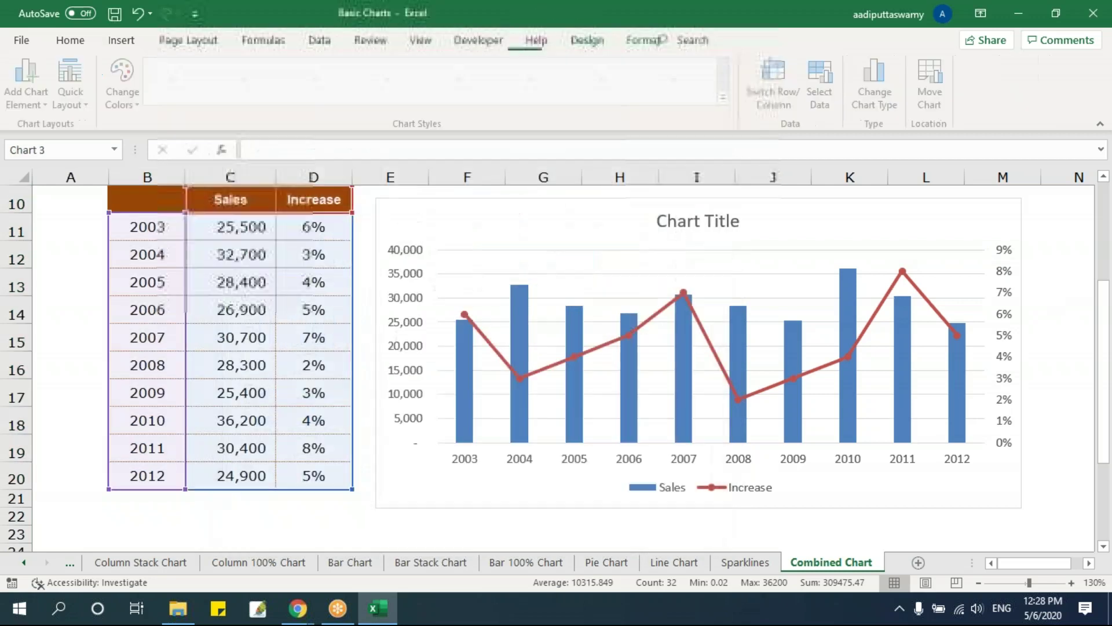
Move the new recommended chart off and back over the first combined chart to compare the two
left_click_drag(484, 276, 502, 383)
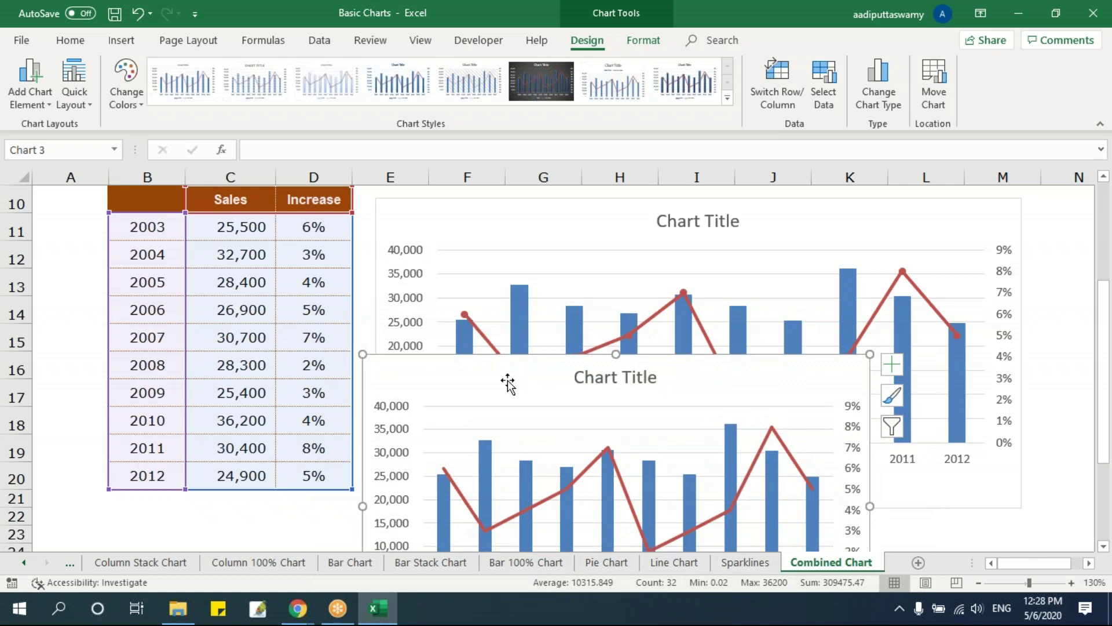
left_click_drag(464, 377, 470, 188)
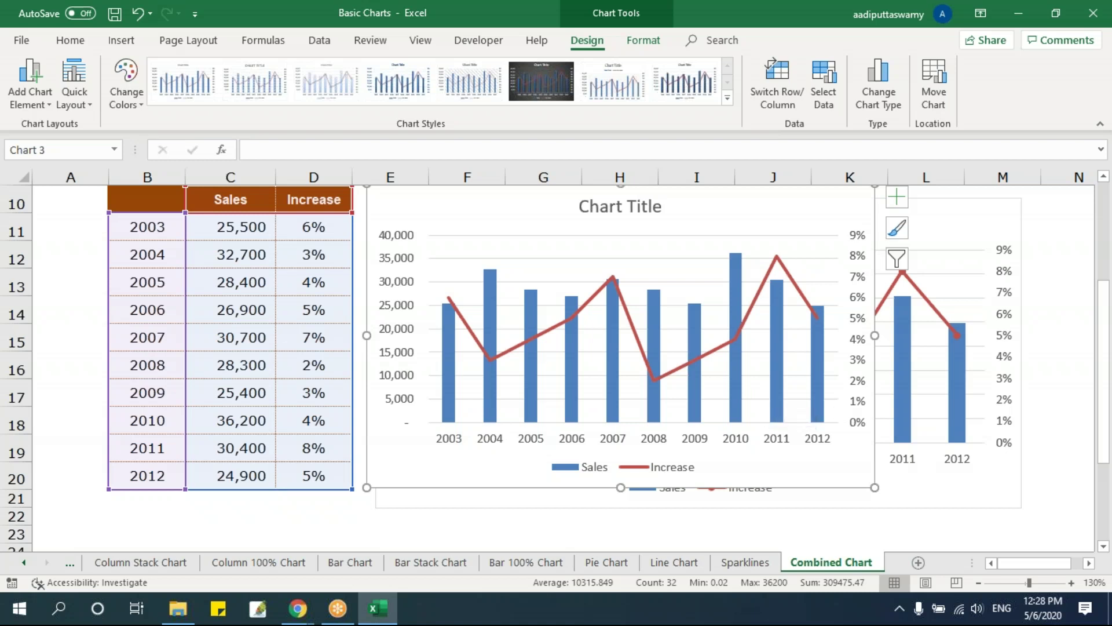
left_click_drag(797, 208, 787, 508)
left_click(781, 353)
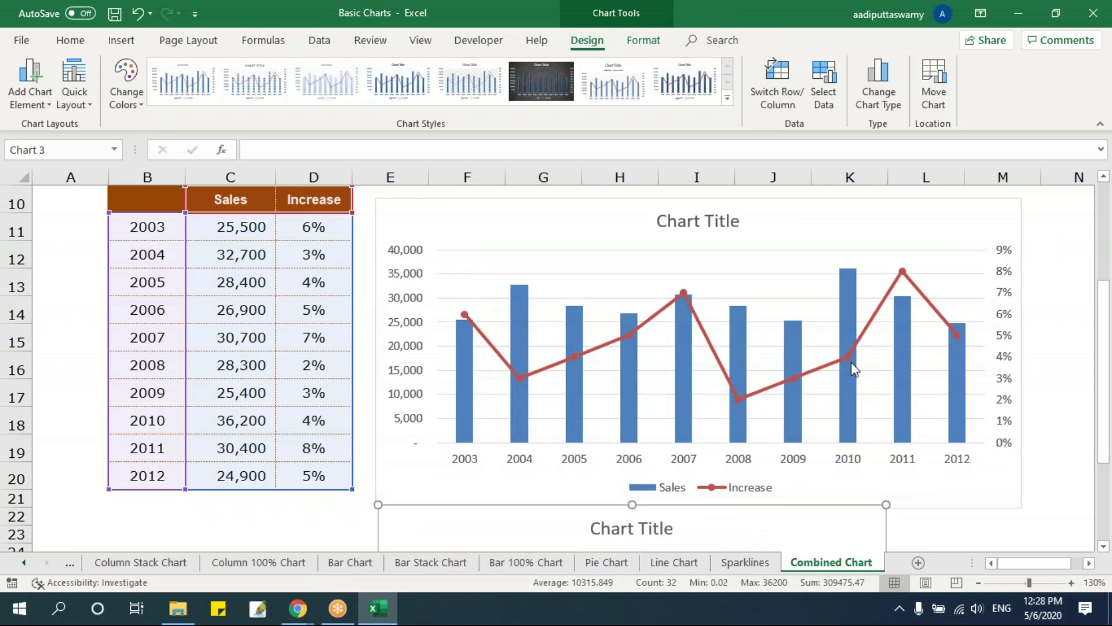
left_click_drag(801, 512, 825, 206)
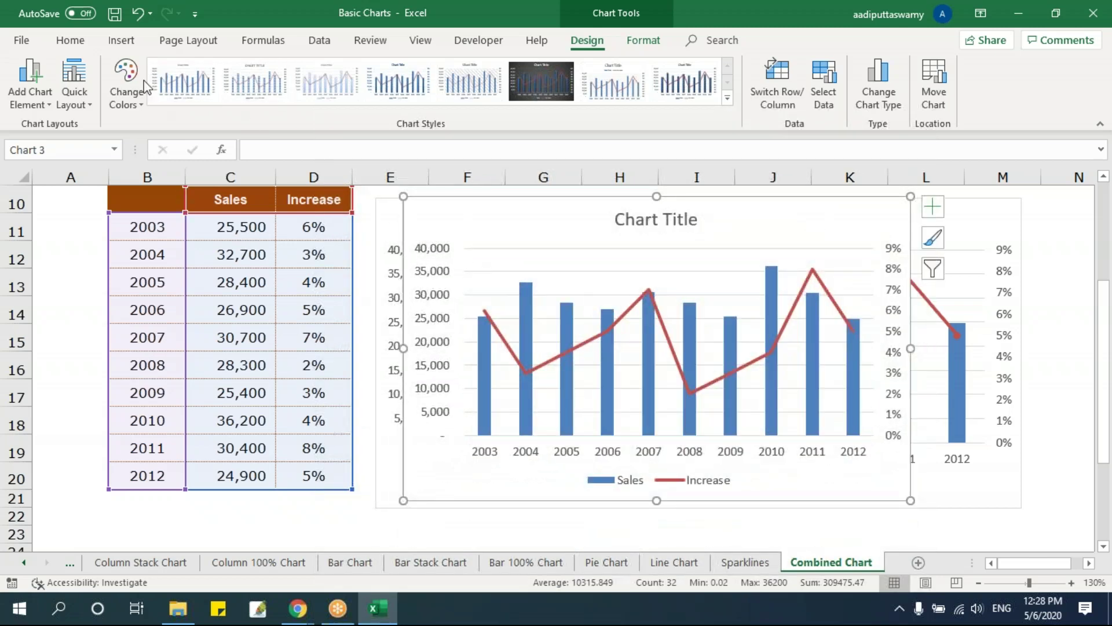
Browse the recommended chart types for the new chart down to the end of the list without changing it
left_click(121, 40)
left_click(375, 105)
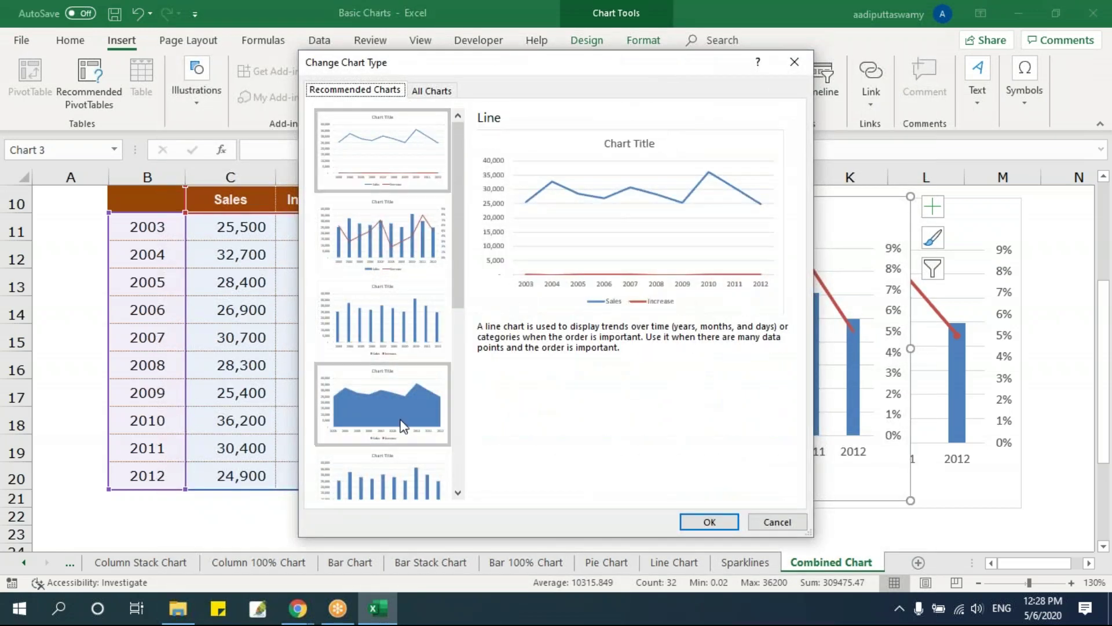
left_click_drag(457, 258, 476, 470)
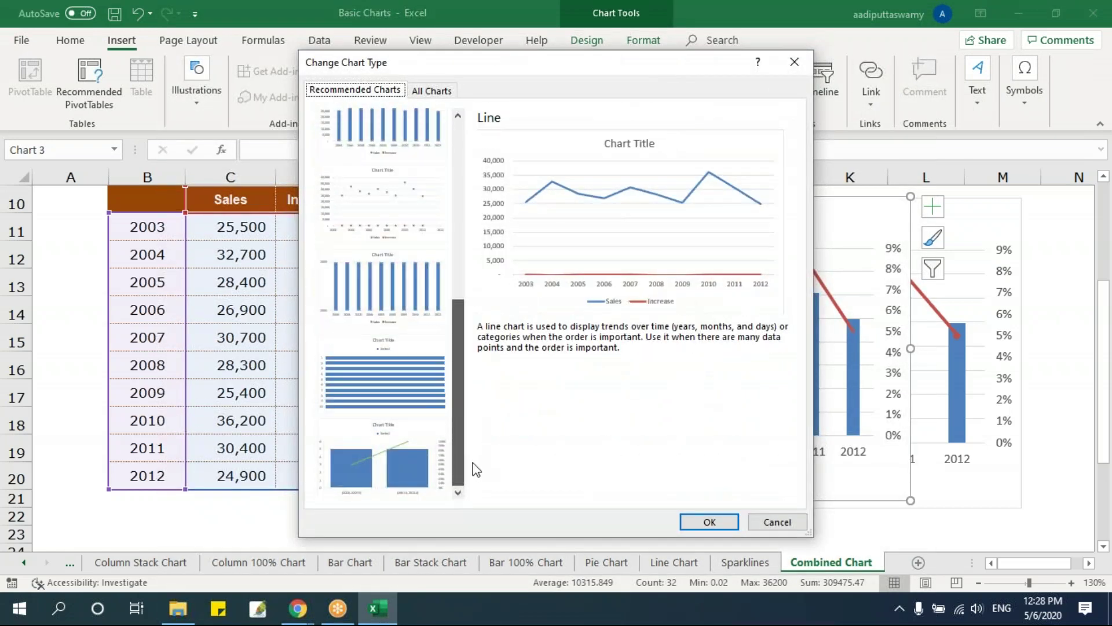
left_click(799, 524)
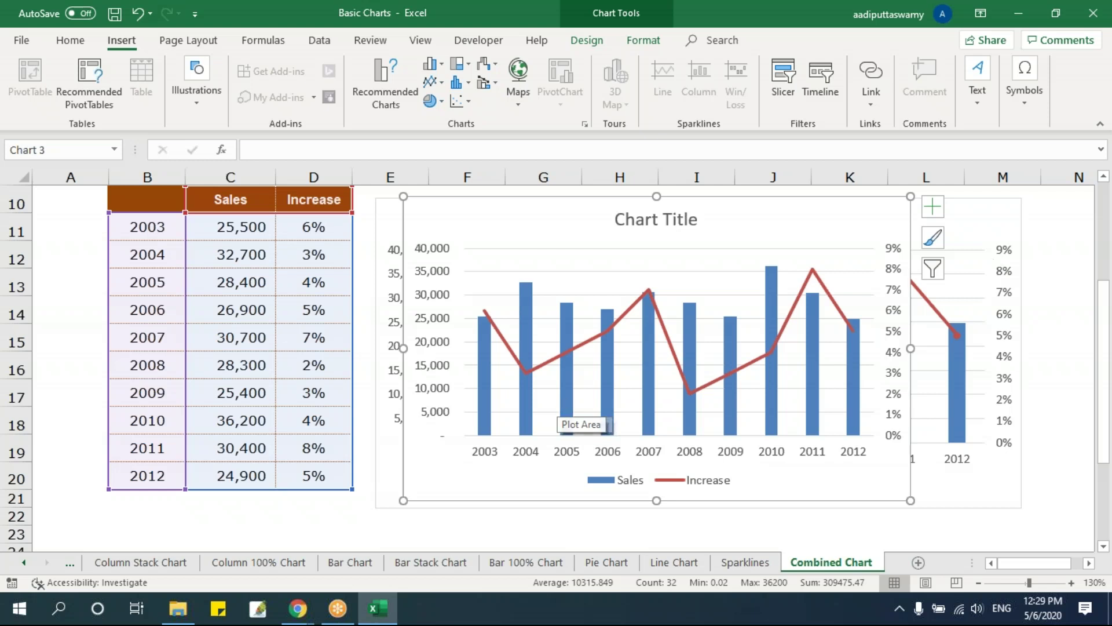
Uncover the first combined chart for another comparison, and place the recommended chart back over it, aligned at their upper-left corners
left_click(915, 244)
left_click_drag(861, 214, 842, 384)
left_click_drag(725, 308, 679, 456)
left_click(736, 219)
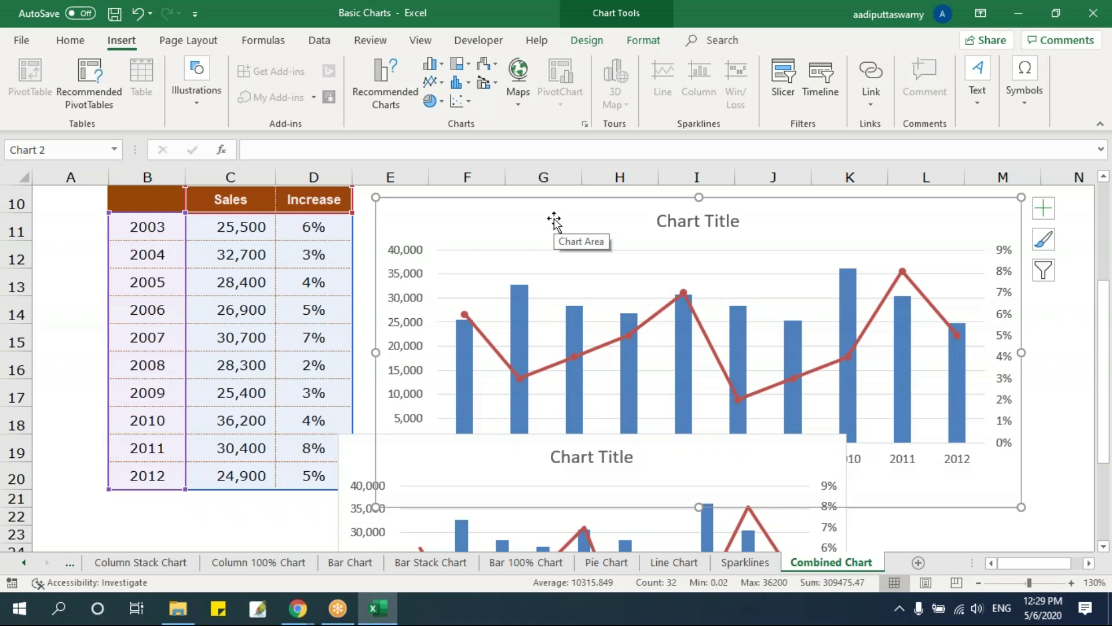
left_click_drag(398, 455, 433, 215)
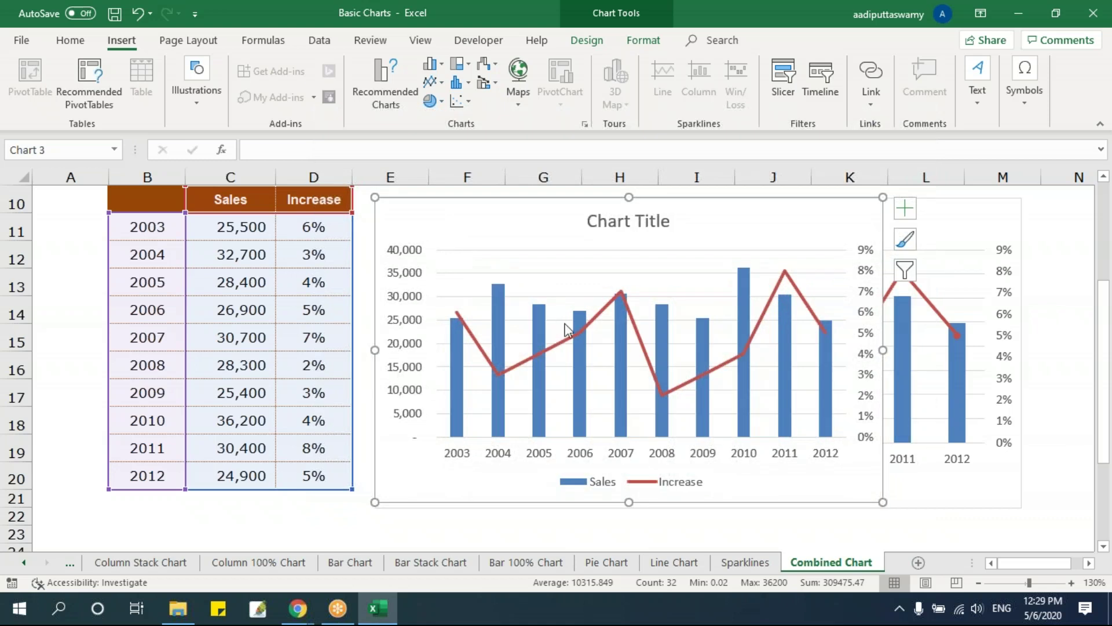
left_click(262, 369)
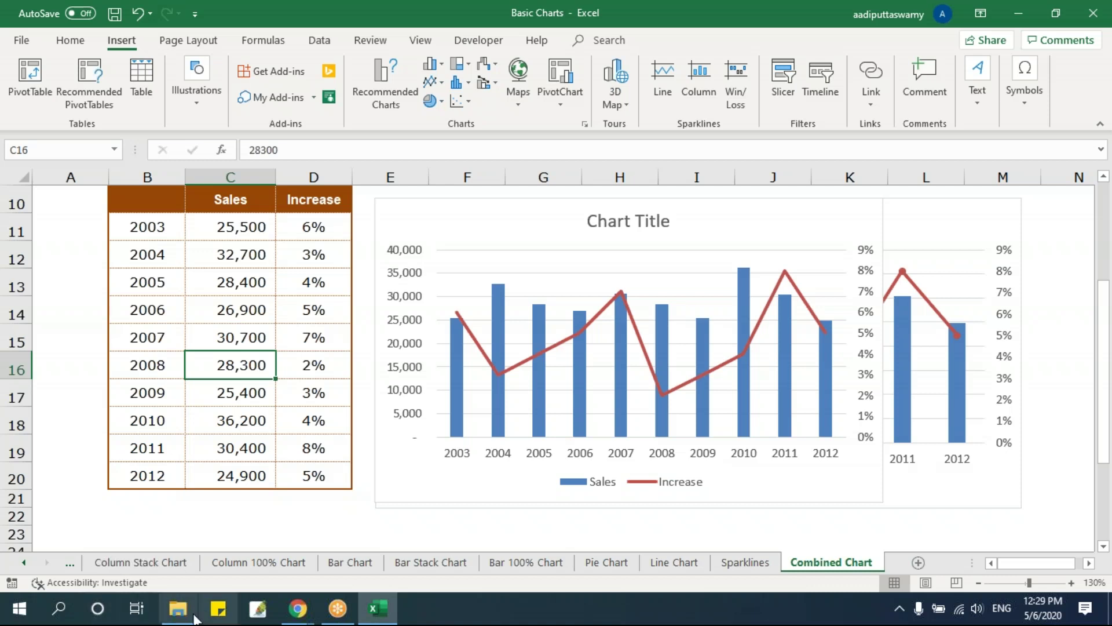
Switch to File Explorer and select the six workbooks from Butterfly Chart to Positive Negative Chart in the 15 - ChartsGraphs folder
left_click(178, 608)
left_click_drag(511, 366, 145, 117)
left_click(275, 334)
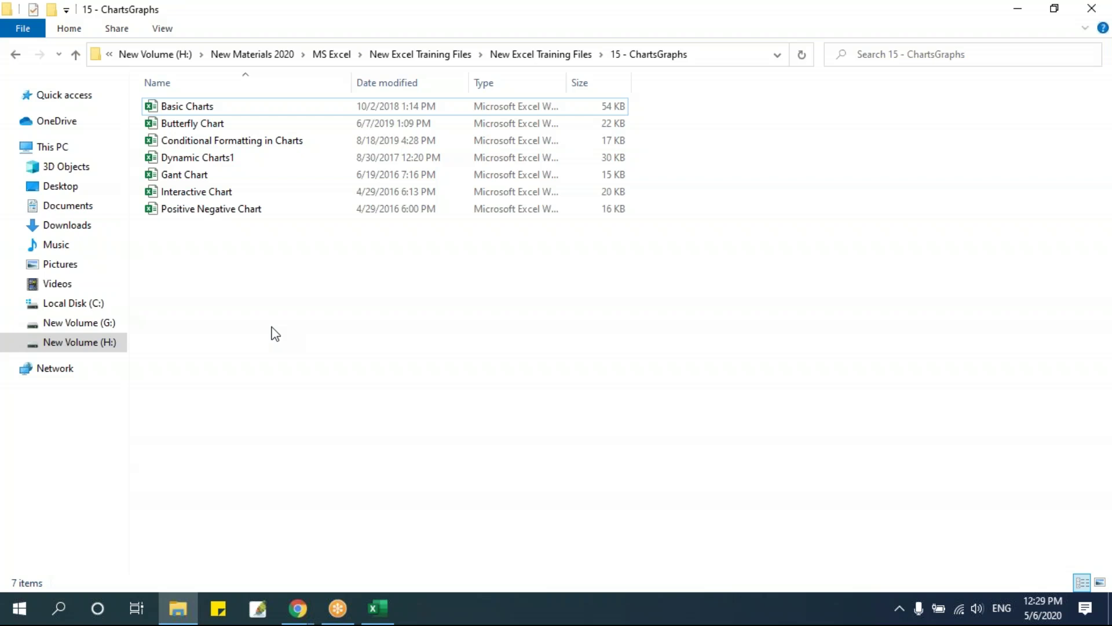
left_click_drag(525, 364, 158, 123)
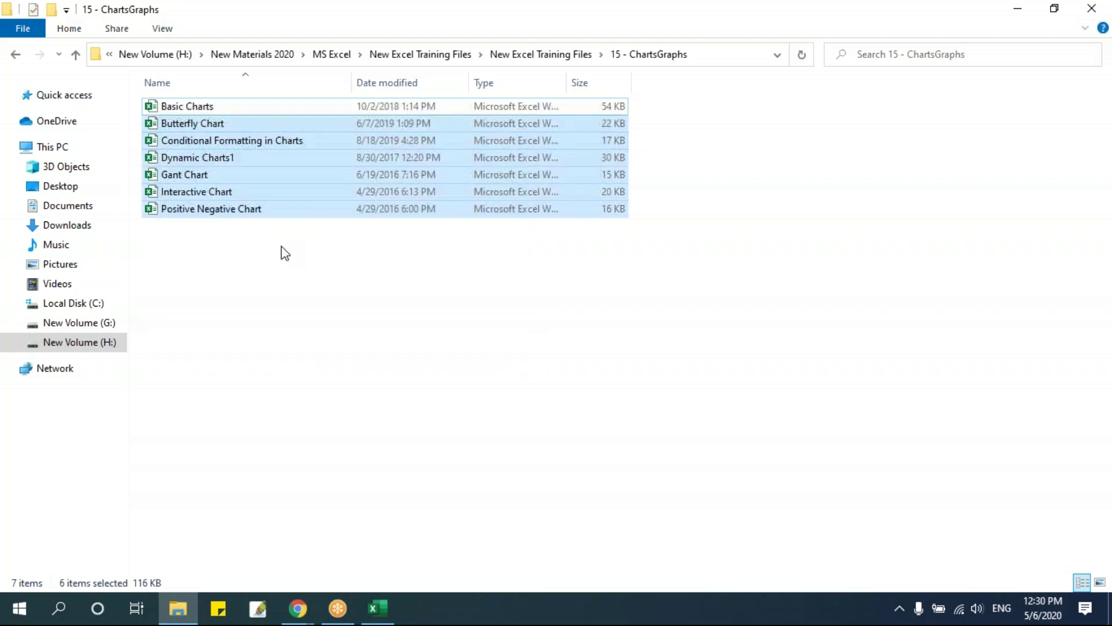
left_click(327, 313)
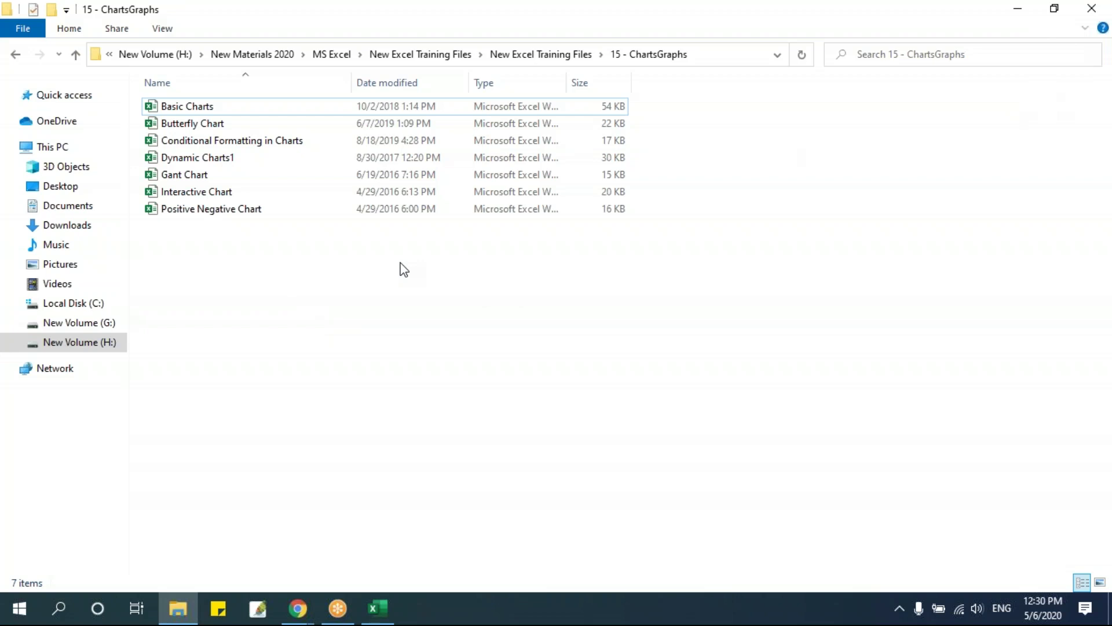
left_click_drag(559, 337, 168, 127)
left_click(437, 316)
left_click_drag(437, 316, 165, 120)
left_click(206, 107)
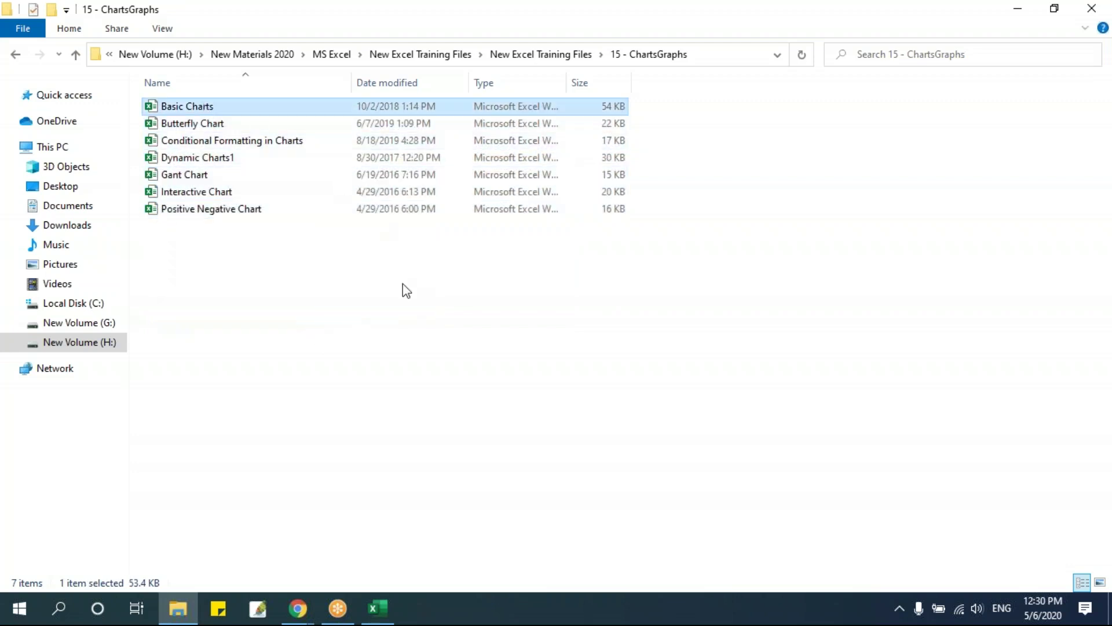
left_click_drag(504, 300, 152, 121)
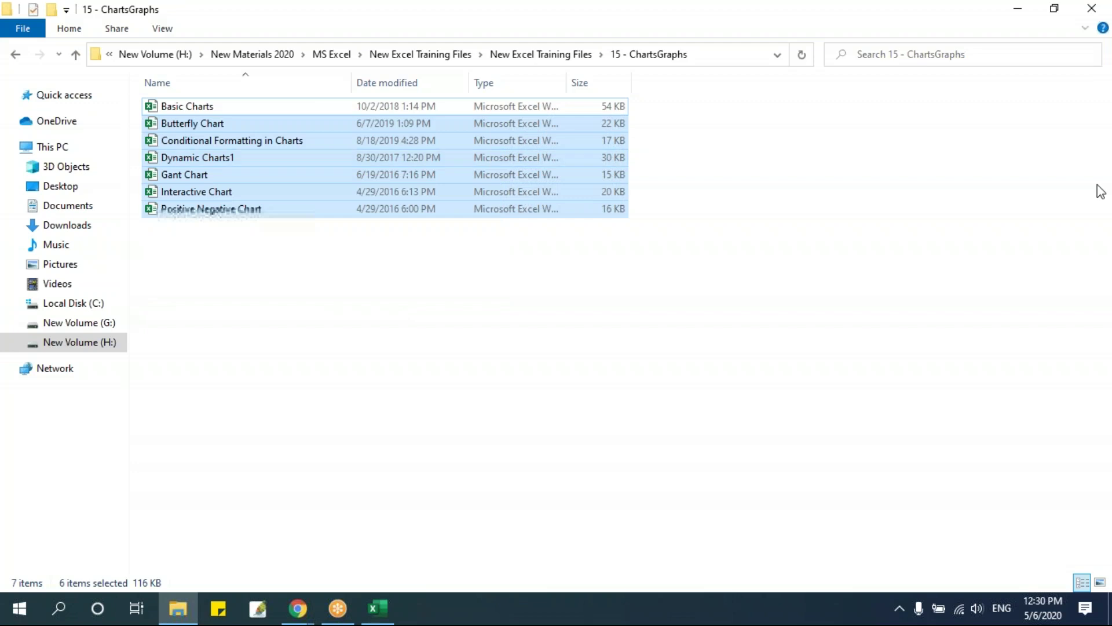
left_click_drag(586, 331, 180, 124)
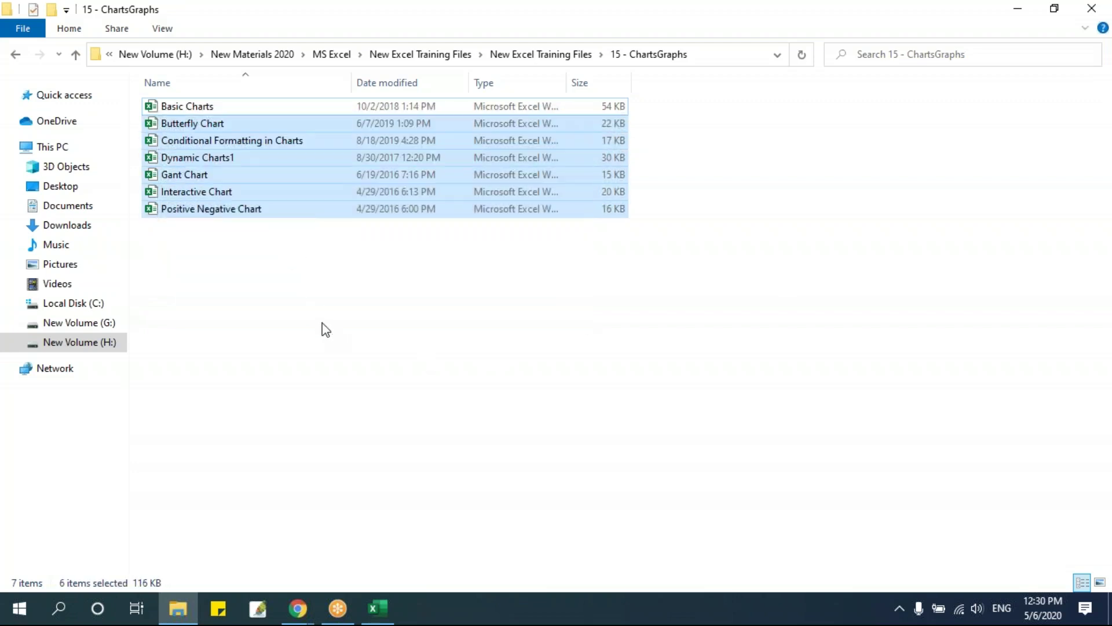